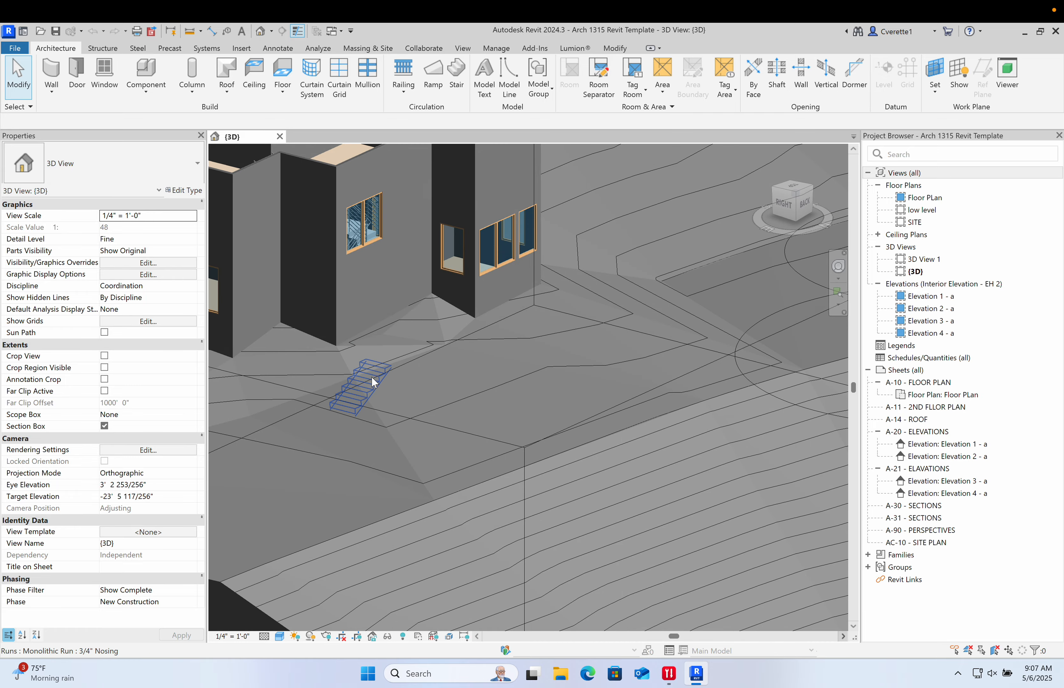
- Orbit and zoom around the 3D model to inspect the house and site
{"action": "scroll", "coordinate": [372, 375], "scroll_direction": "down", "scroll_amount": 3}
{"action": "scroll", "coordinate": [362, 318], "scroll_direction": "up", "scroll_amount": 6}
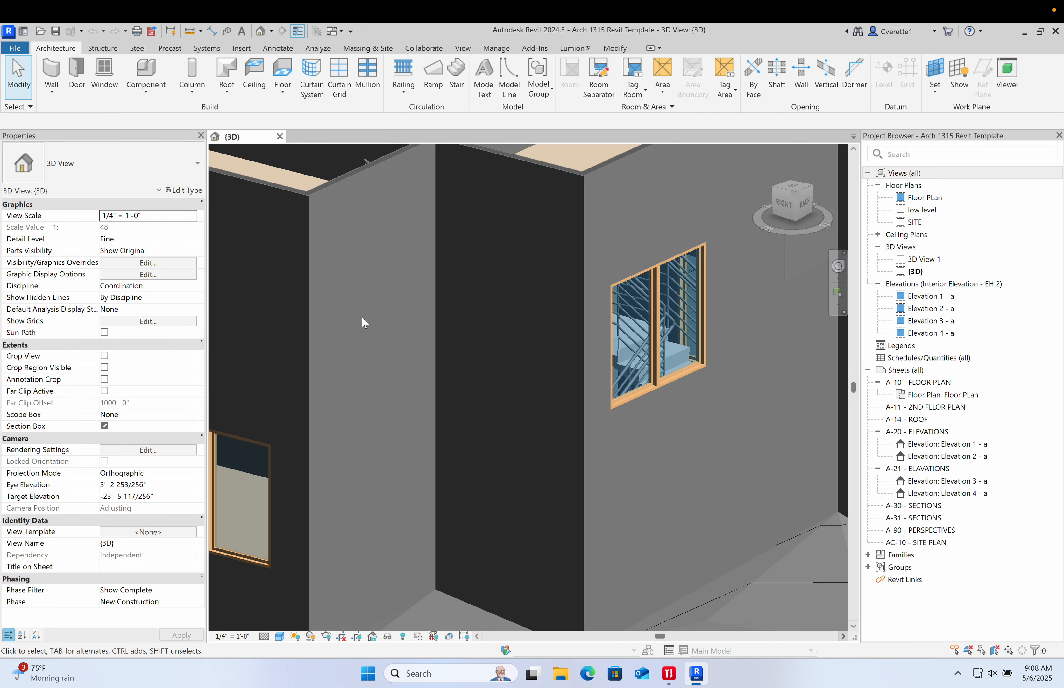
{"action": "middle_click_drag", "start_coordinate": [469, 377], "coordinate": [537, 428]}
{"action": "scroll", "coordinate": [538, 429], "scroll_direction": "down", "scroll_amount": 5}
{"action": "scroll", "coordinate": [583, 506], "scroll_direction": "up", "scroll_amount": 4}
{"action": "middle_click_drag", "start_coordinate": [583, 505], "coordinate": [203, 438], "text": "shift"}
{"action": "scroll", "coordinate": [376, 432], "scroll_direction": "down", "scroll_amount": 5}
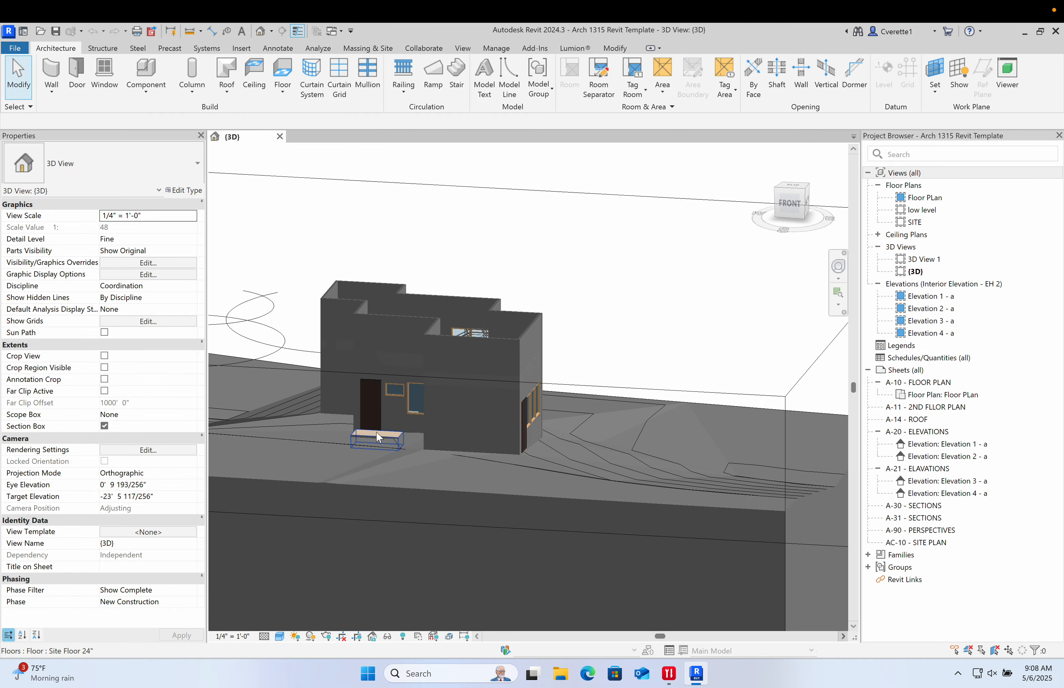
{"action": "scroll", "coordinate": [408, 427], "scroll_direction": "up", "scroll_amount": 2}
{"action": "middle_click_drag", "start_coordinate": [408, 428], "coordinate": [592, 444], "text": "shift"}
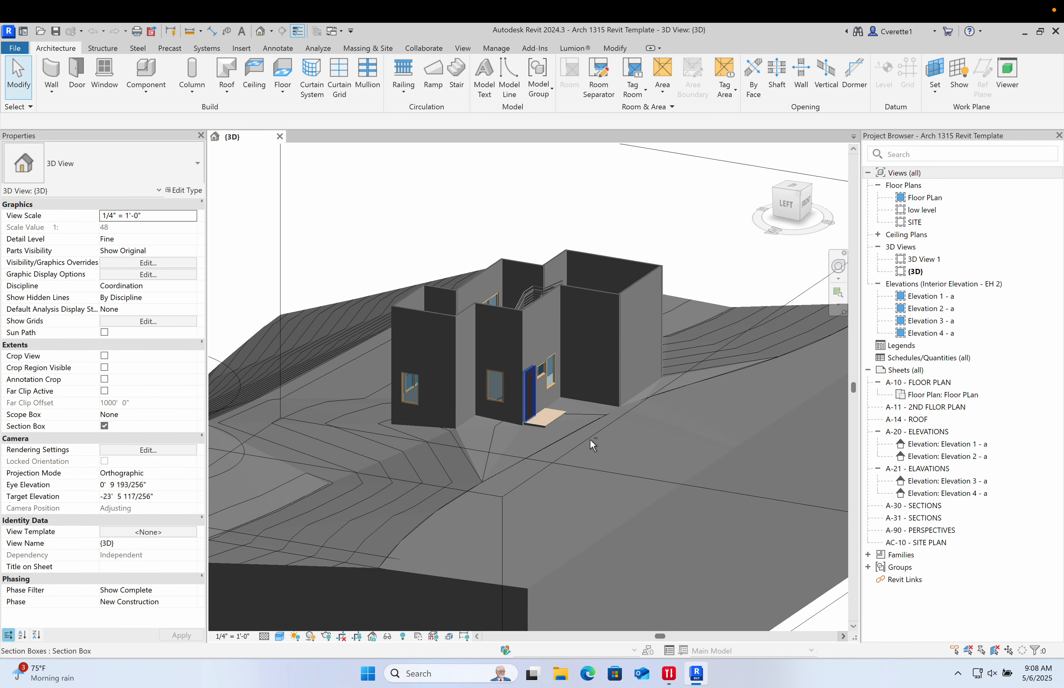
{"action": "scroll", "coordinate": [469, 322], "scroll_direction": "up", "scroll_amount": 3}
{"action": "middle_click_drag", "start_coordinate": [525, 350], "coordinate": [481, 367]}
{"action": "scroll", "coordinate": [423, 290], "scroll_direction": "up", "scroll_amount": 3}
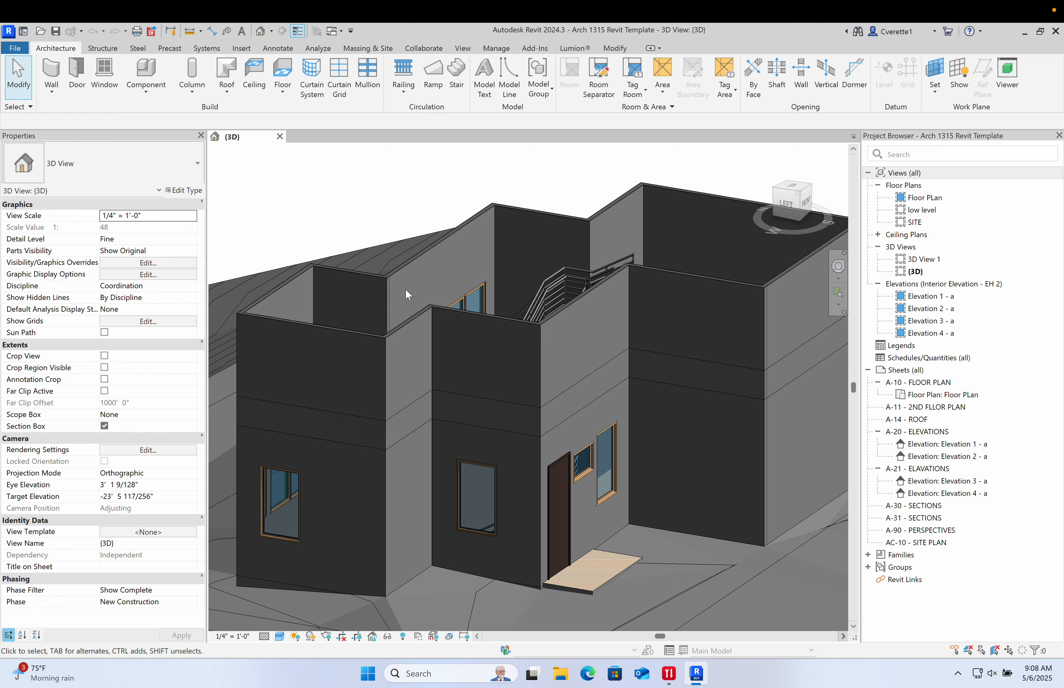
{"action": "middle_click_drag", "start_coordinate": [429, 339], "coordinate": [459, 415], "text": "shift"}
{"action": "scroll", "coordinate": [440, 307], "scroll_direction": "down", "scroll_amount": 2}
{"action": "scroll", "coordinate": [434, 326], "scroll_direction": "up", "scroll_amount": 5}
{"action": "scroll", "coordinate": [452, 403], "scroll_direction": "down", "scroll_amount": 10}
{"action": "scroll", "coordinate": [424, 351], "scroll_direction": "up", "scroll_amount": 4}
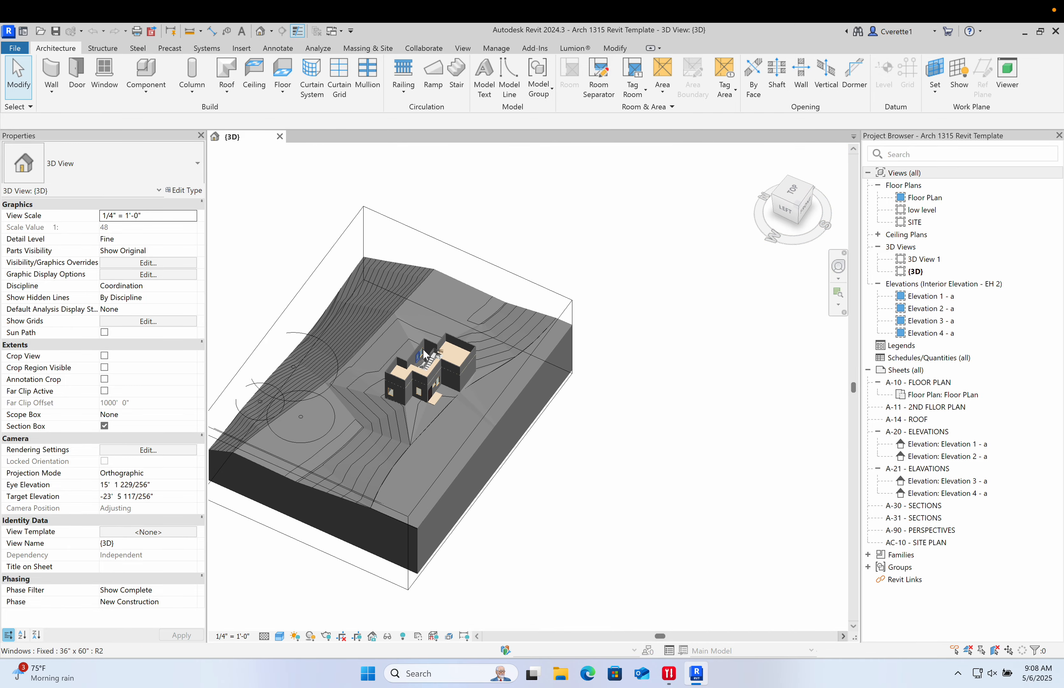
- Drag a face of the section box to cut through the house and expose the interior stairs
{"action": "left_click", "coordinate": [517, 480]}
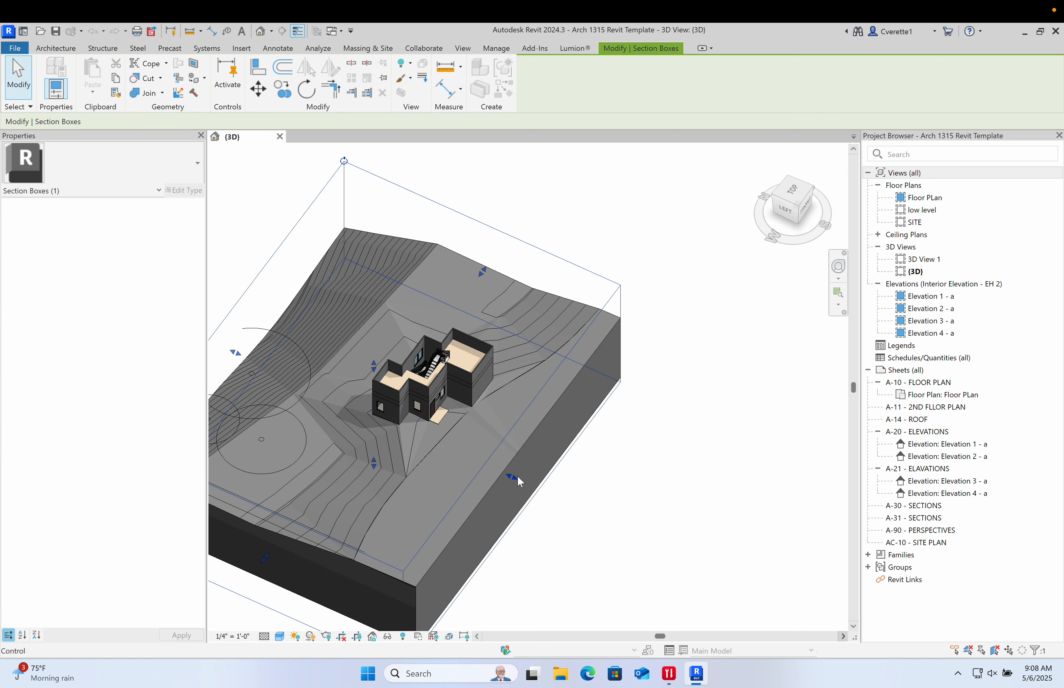
{"action": "left_click_drag", "start_coordinate": [516, 480], "coordinate": [423, 441]}
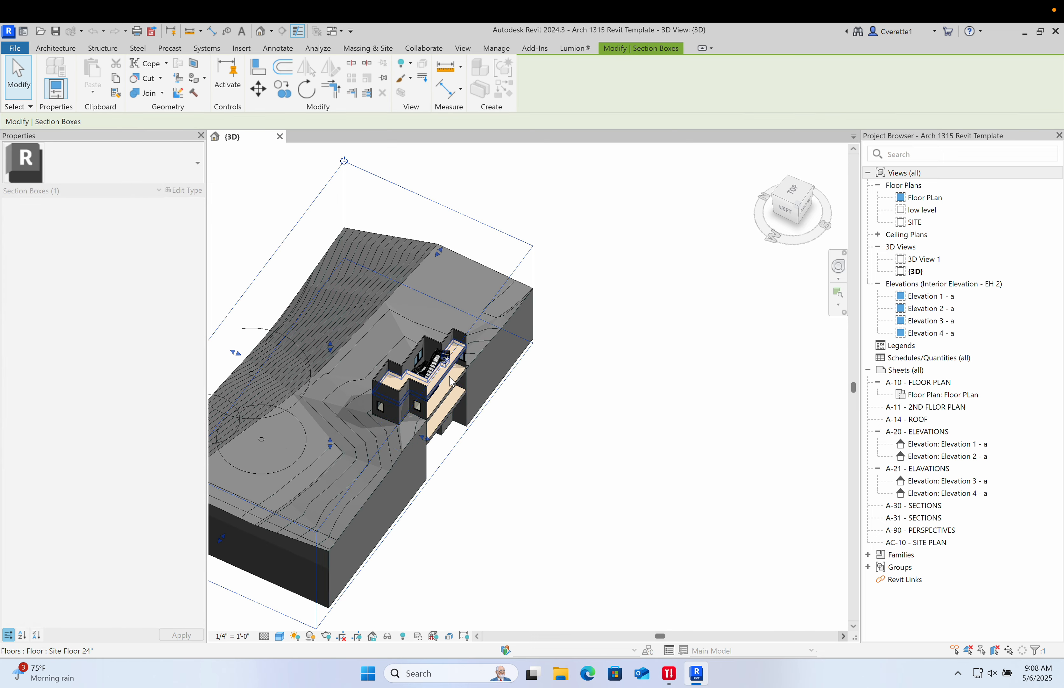
{"action": "scroll", "coordinate": [452, 388], "scroll_direction": "up", "scroll_amount": 5}
{"action": "middle_click_drag", "start_coordinate": [546, 488], "coordinate": [659, 305], "text": "shift"}
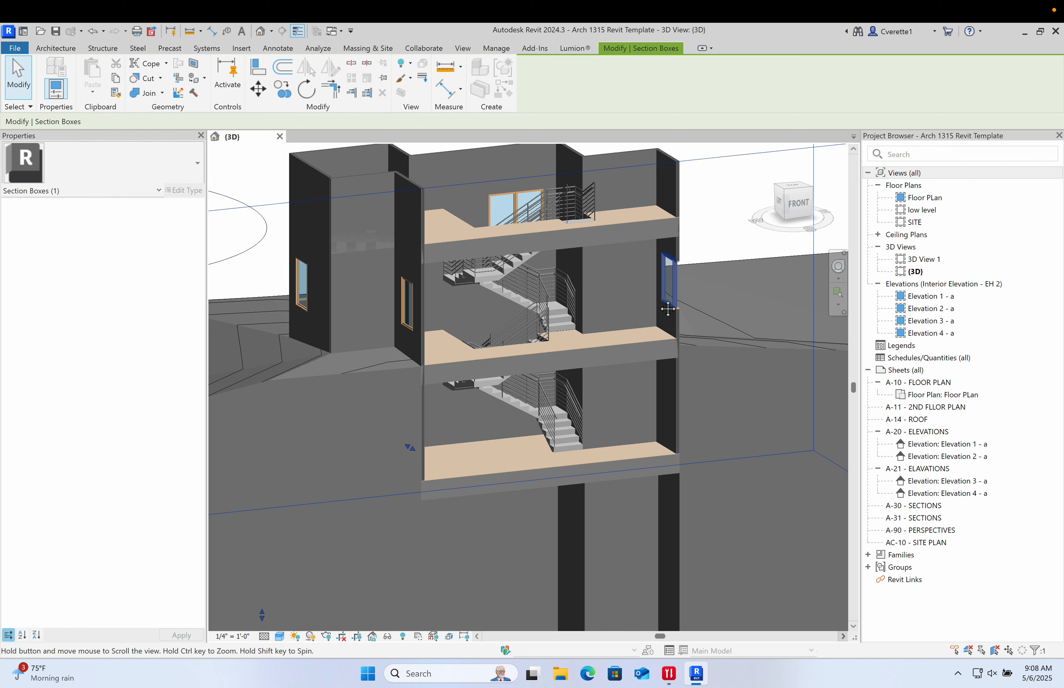
{"action": "scroll", "coordinate": [555, 356], "scroll_direction": "down", "scroll_amount": 4}
{"action": "left_click", "coordinate": [266, 189]}
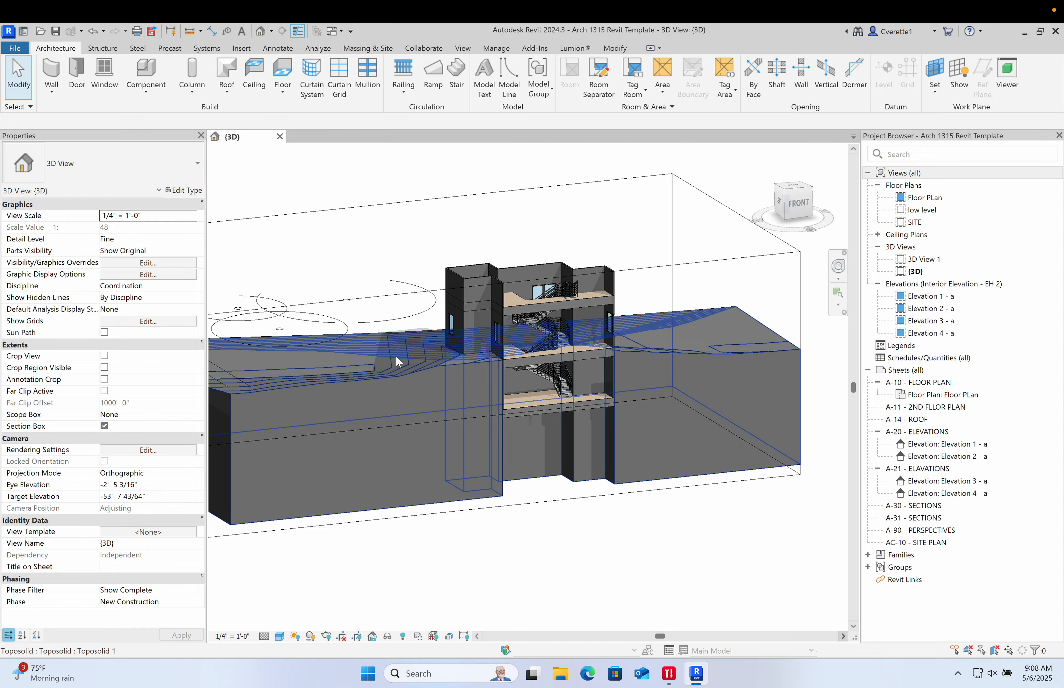
- Resize the section box faces so the box encloses the whole house and surrounding site again
{"action": "middle_click_drag", "start_coordinate": [405, 360], "coordinate": [684, 192], "text": "shift"}
{"action": "left_click", "coordinate": [684, 192]}
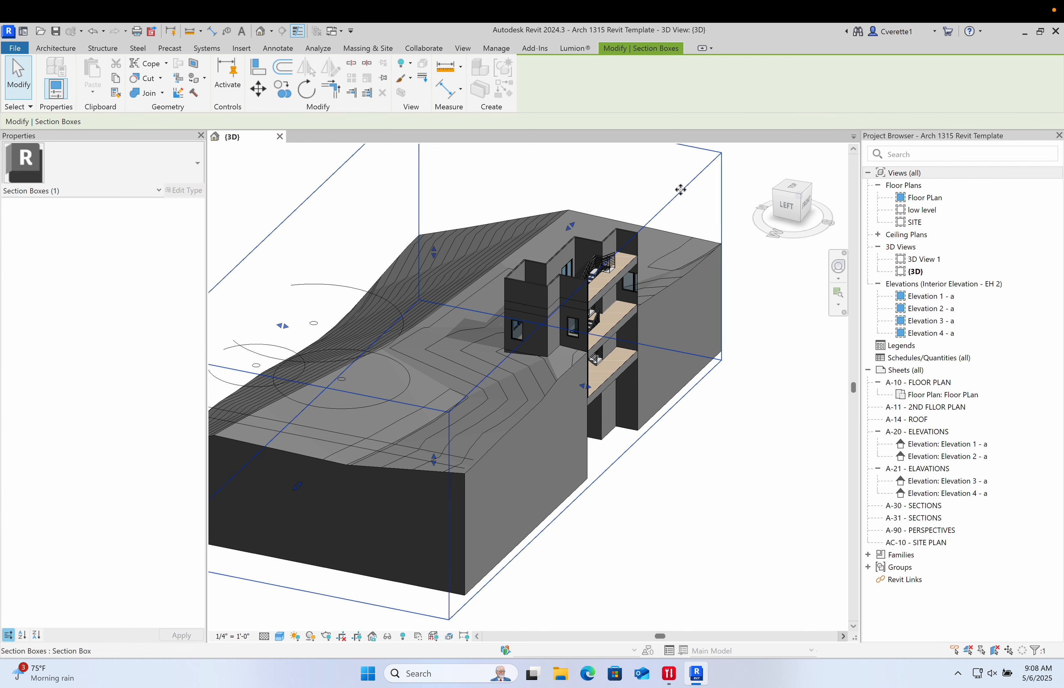
{"action": "left_click_drag", "start_coordinate": [679, 401], "coordinate": [547, 429]}
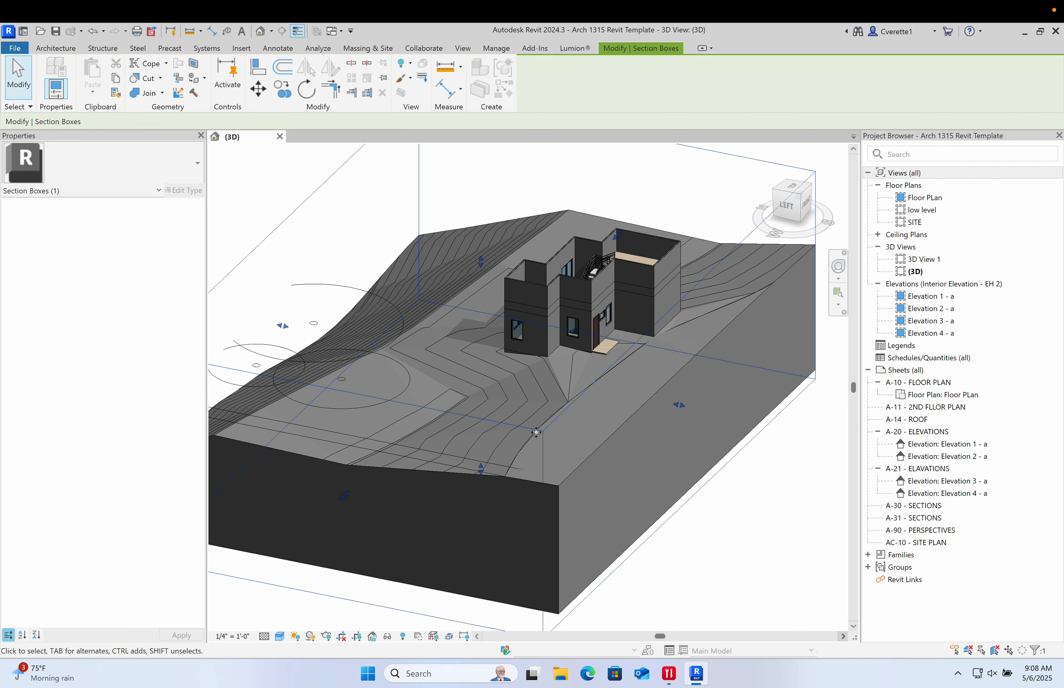
{"action": "left_click_drag", "start_coordinate": [350, 493], "coordinate": [671, 404]}
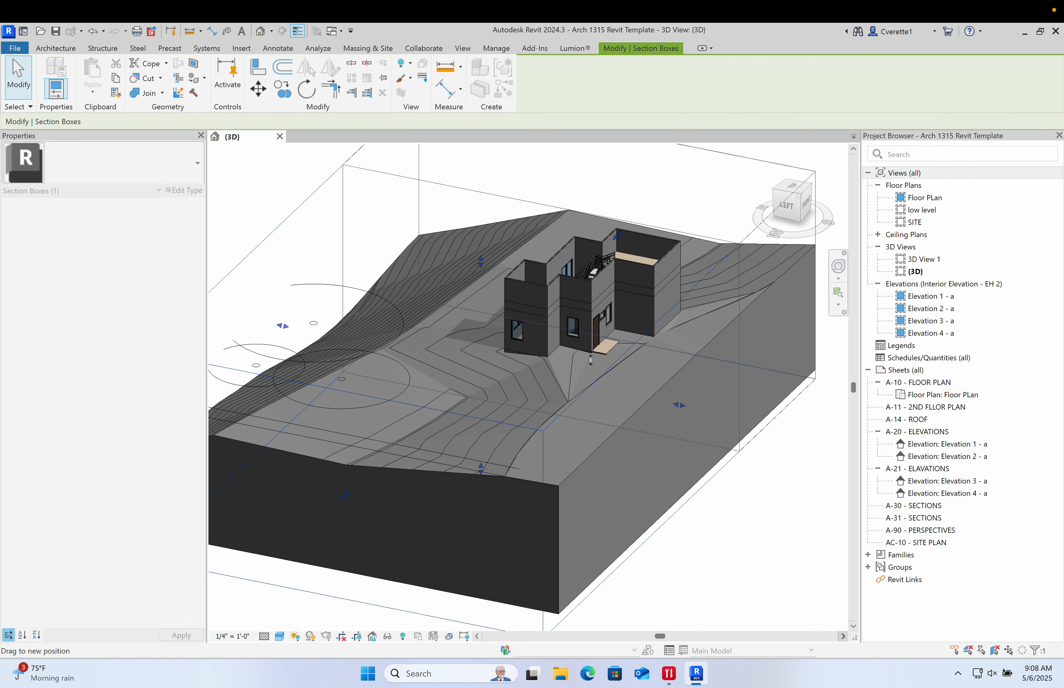
{"action": "left_click_drag", "start_coordinate": [543, 316], "coordinate": [521, 337]}
{"action": "left_click_drag", "start_coordinate": [766, 325], "coordinate": [644, 306]}
{"action": "scroll", "coordinate": [626, 322], "scroll_direction": "up", "scroll_amount": 5}
{"action": "scroll", "coordinate": [617, 341], "scroll_direction": "down", "scroll_amount": 5}
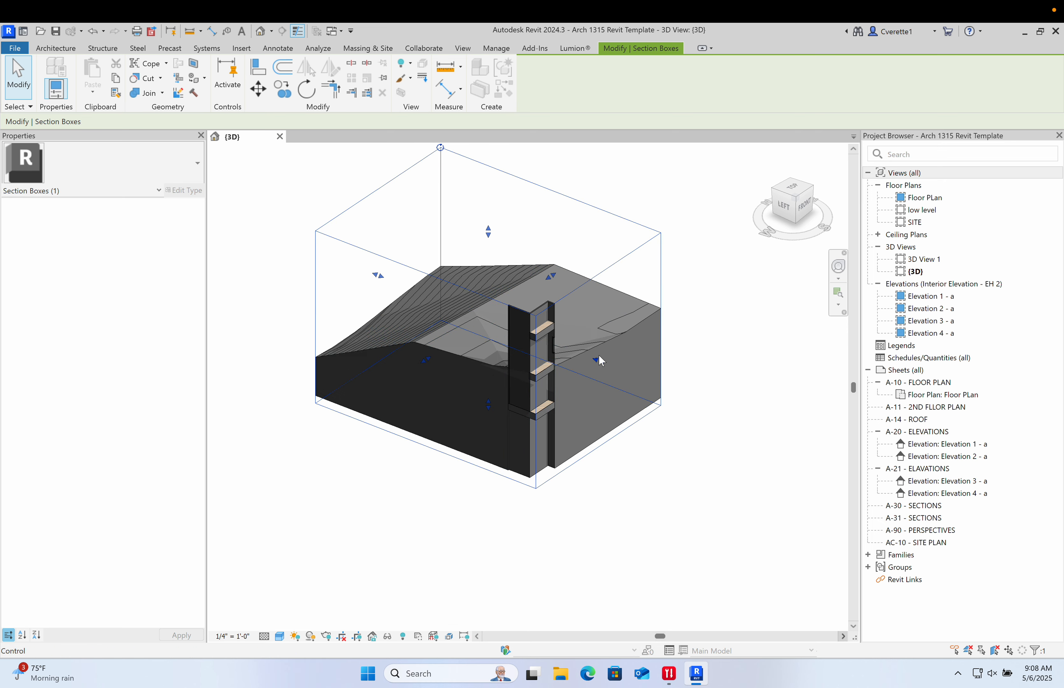
{"action": "left_click_drag", "start_coordinate": [601, 360], "coordinate": [670, 388]}
{"action": "left_click_drag", "start_coordinate": [456, 372], "coordinate": [355, 444]}
{"action": "scroll", "coordinate": [547, 359], "scroll_direction": "up", "scroll_amount": 3}
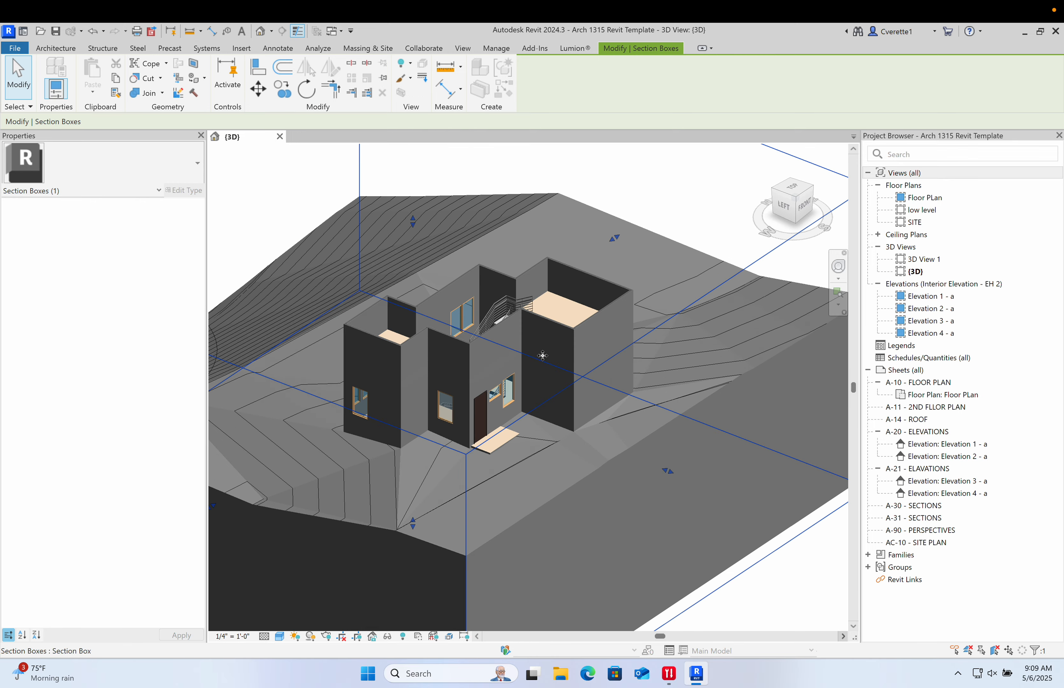
{"action": "left_click", "coordinate": [653, 197]}
{"action": "middle_click_drag", "start_coordinate": [606, 260], "coordinate": [557, 375], "text": "shift"}
{"action": "scroll", "coordinate": [485, 361], "scroll_direction": "up", "scroll_amount": 3}
{"action": "middle_click_drag", "start_coordinate": [480, 366], "coordinate": [457, 394], "text": "shift"}
{"action": "scroll", "coordinate": [457, 394], "scroll_direction": "down", "scroll_amount": 3}
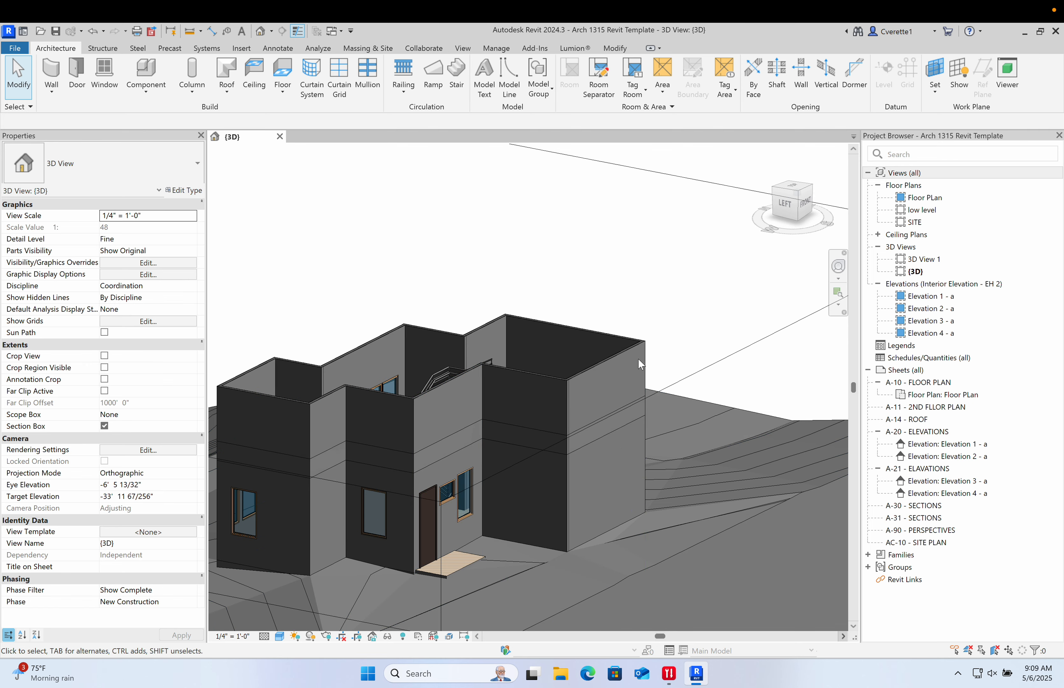
{"action": "scroll", "coordinate": [639, 358], "scroll_direction": "down", "scroll_amount": 2}
{"action": "middle_click_drag", "start_coordinate": [609, 360], "coordinate": [611, 304]}
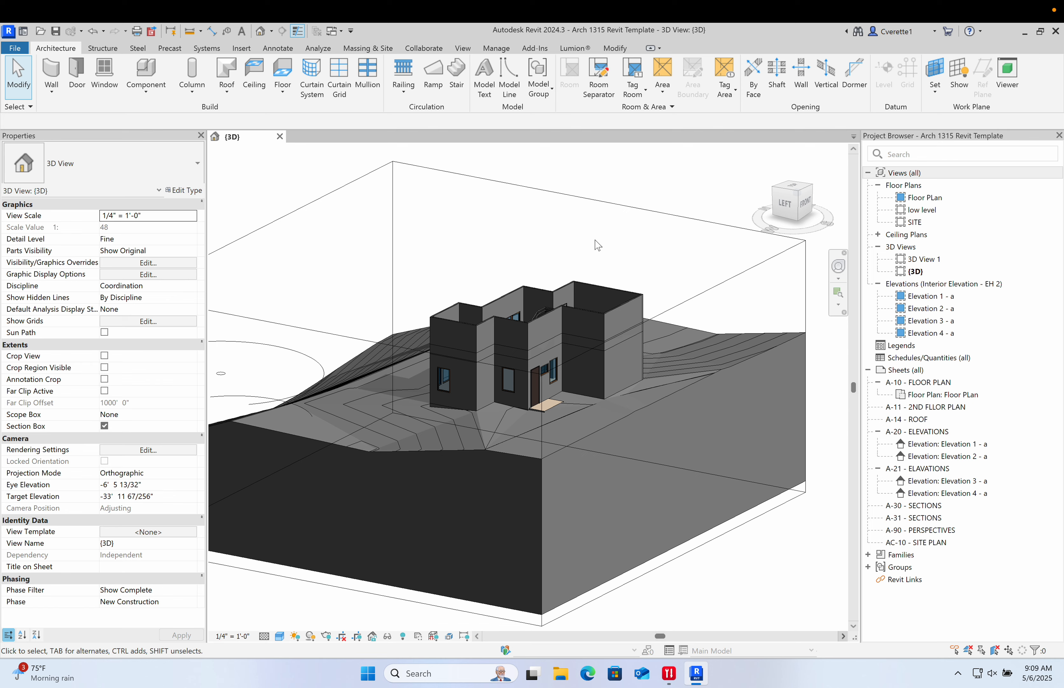
{"action": "scroll", "coordinate": [560, 266], "scroll_direction": "up", "scroll_amount": 2}
{"action": "middle_click_drag", "start_coordinate": [569, 297], "coordinate": [552, 220], "text": "shift"}
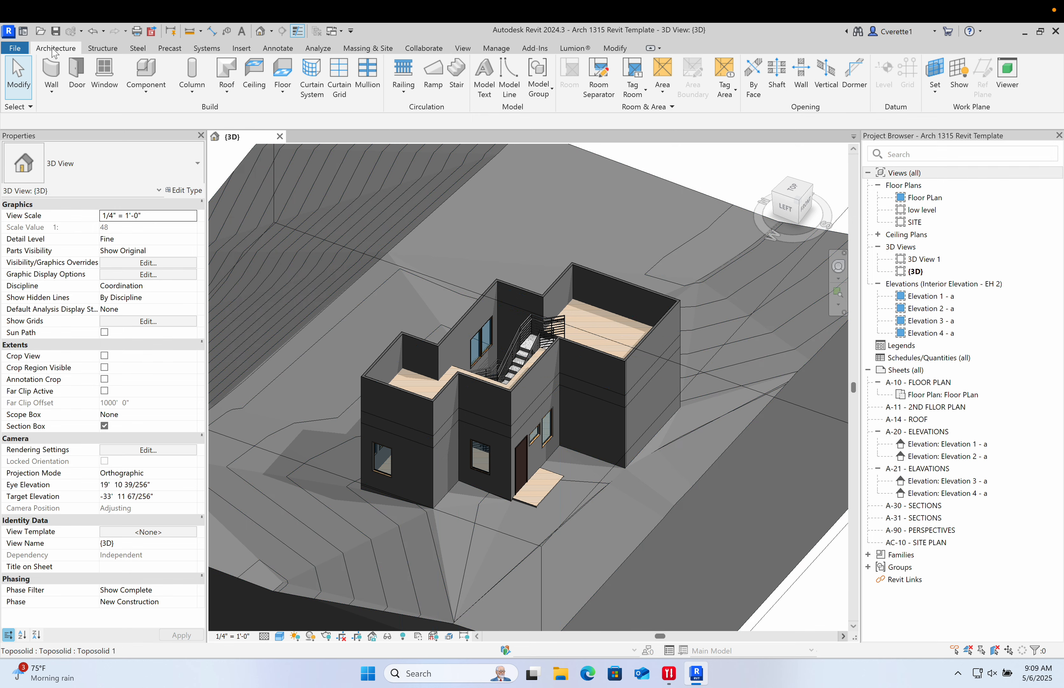
- Start a Roof by Footprint of type EH - Standing Seam, keeping its base level at roof
{"action": "left_click", "coordinate": [225, 73]}
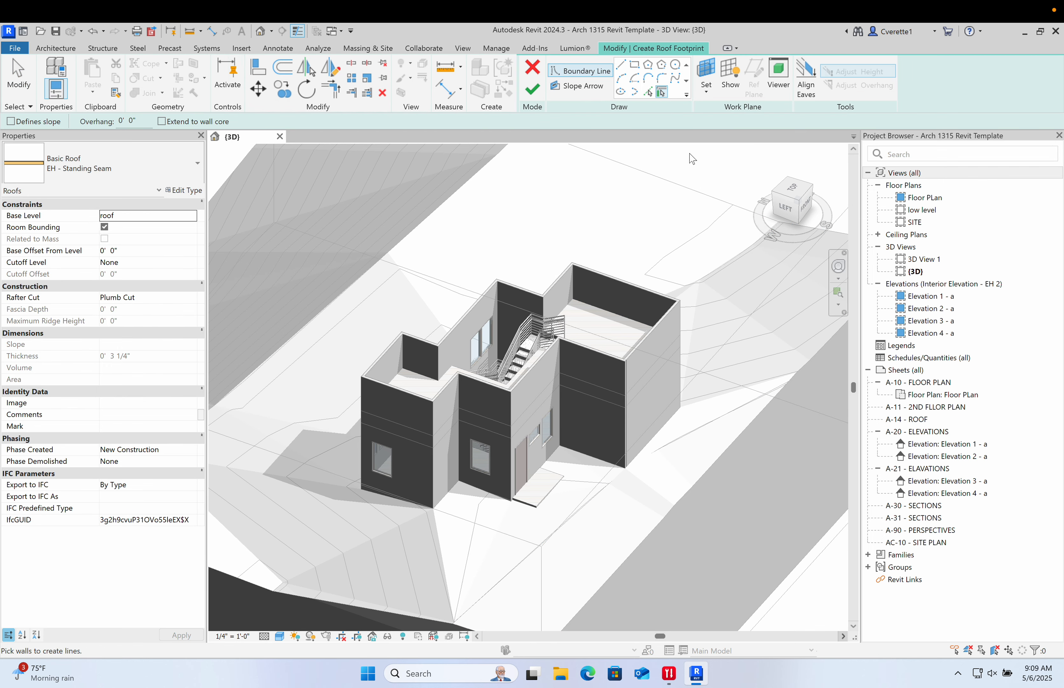
{"action": "middle_click_drag", "start_coordinate": [503, 307], "coordinate": [359, 408], "text": "shift"}
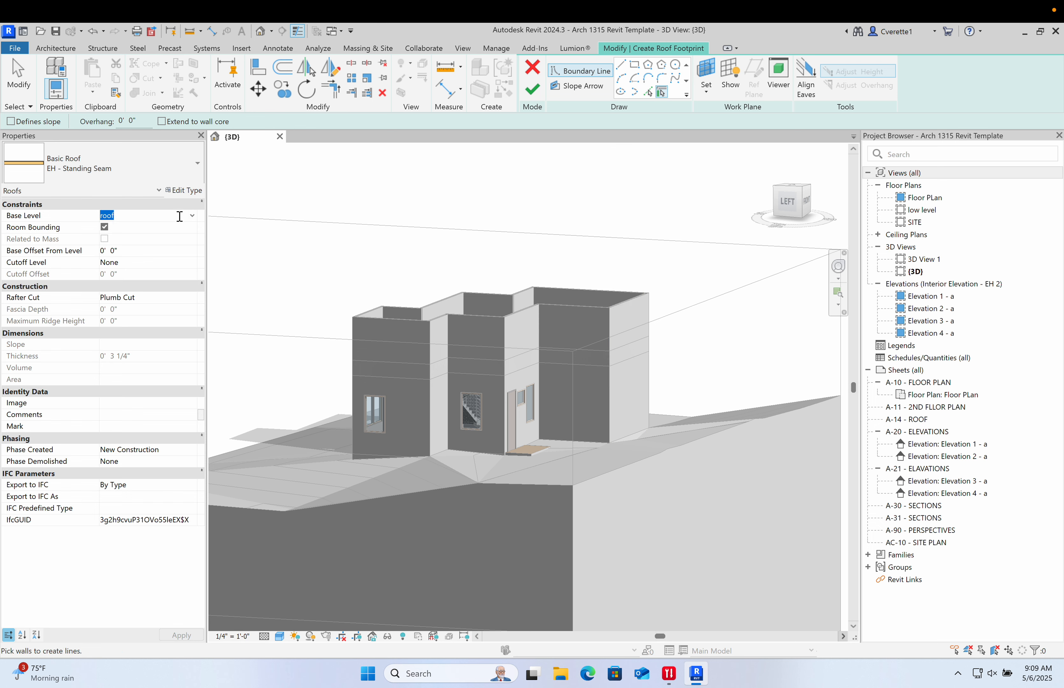
{"action": "left_click", "coordinate": [193, 217]}
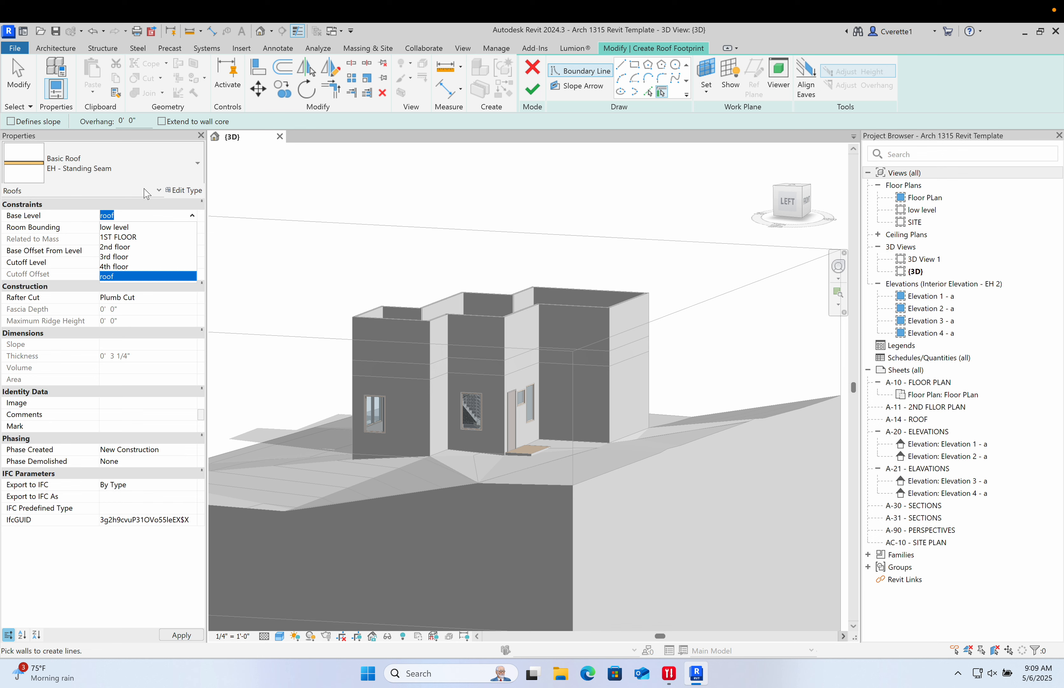
{"action": "left_click", "coordinate": [313, 294]}
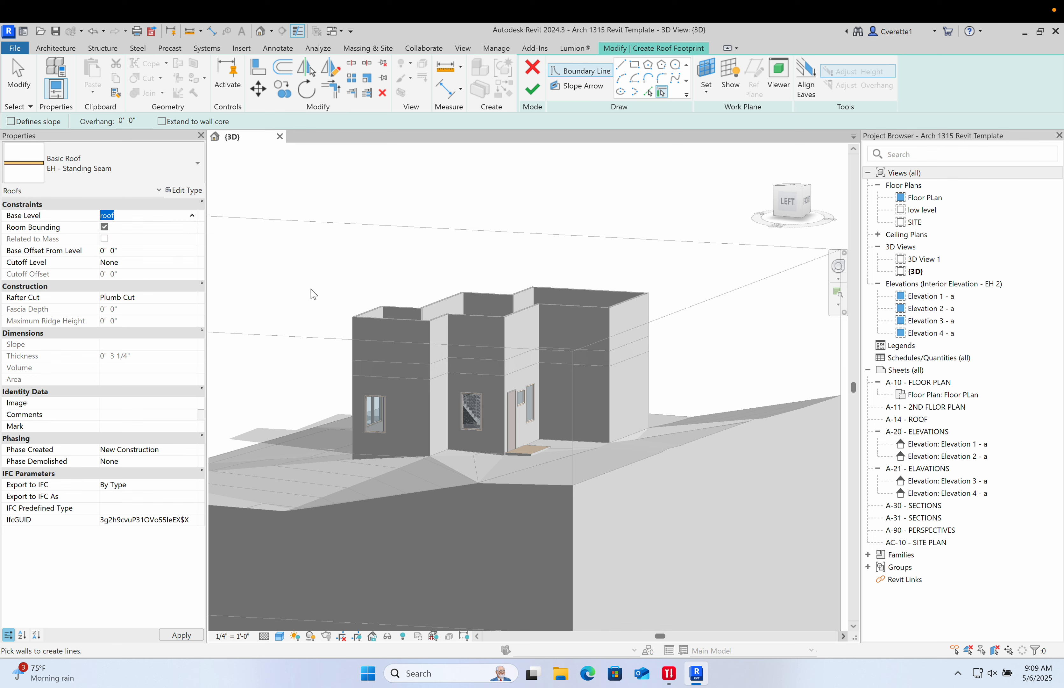
- Switch to a top view and start sketching boundary lines at the outer wall corner, drawing a 12' 0" vertical segment
{"action": "left_click", "coordinate": [621, 66]}
{"action": "mouse_move", "coordinate": [511, 275]}
{"action": "middle_mouse_down", "text": "shift"}
{"action": "mouse_move", "coordinate": [441, 353]}
{"action": "mouse_move", "coordinate": [501, 295]}
{"action": "mouse_move", "coordinate": [360, 388]}
{"action": "middle_mouse_up", "text": "shift"}
{"action": "scroll", "coordinate": [390, 344], "scroll_direction": "up", "scroll_amount": 5}
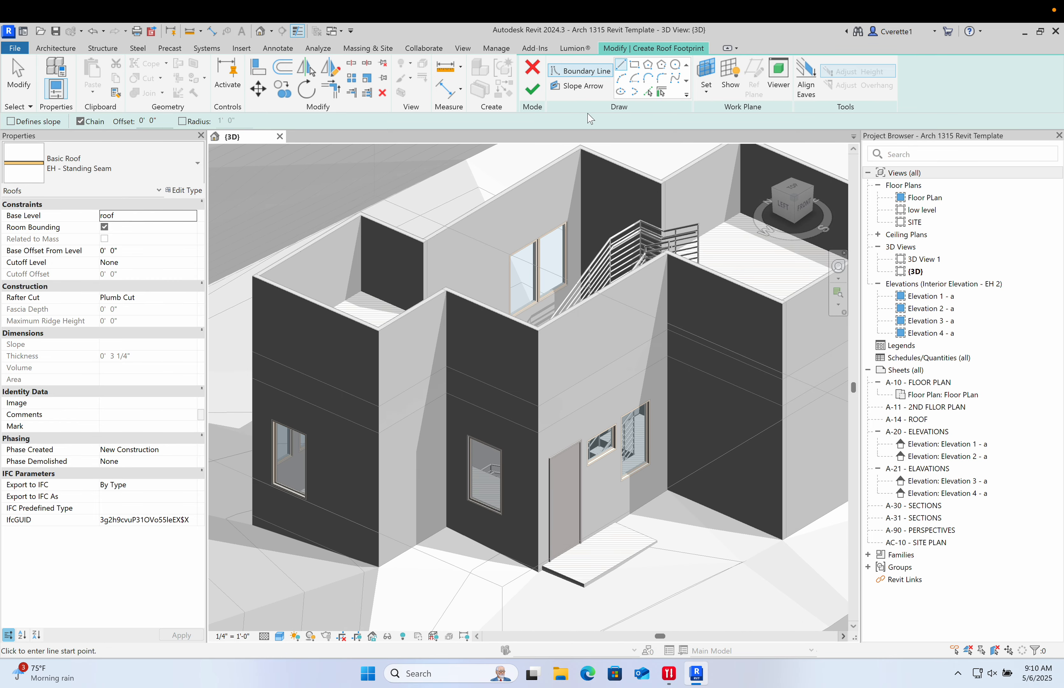
{"action": "left_click", "coordinate": [650, 92]}
{"action": "scroll", "coordinate": [414, 328], "scroll_direction": "up", "scroll_amount": 4}
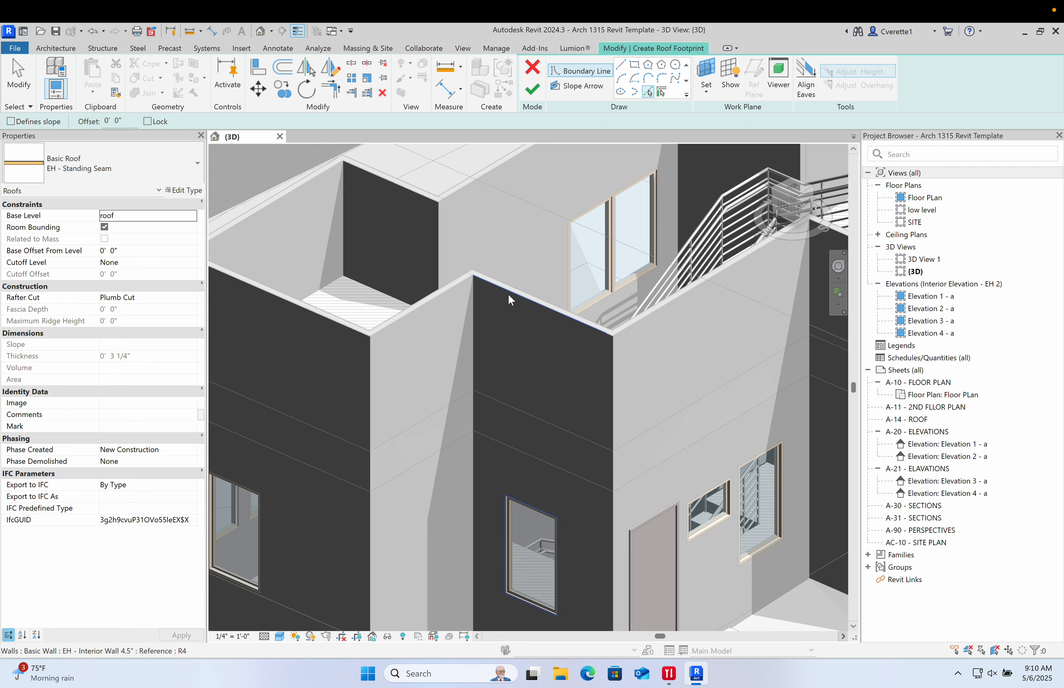
{"action": "scroll", "coordinate": [514, 297], "scroll_direction": "up", "scroll_amount": 5}
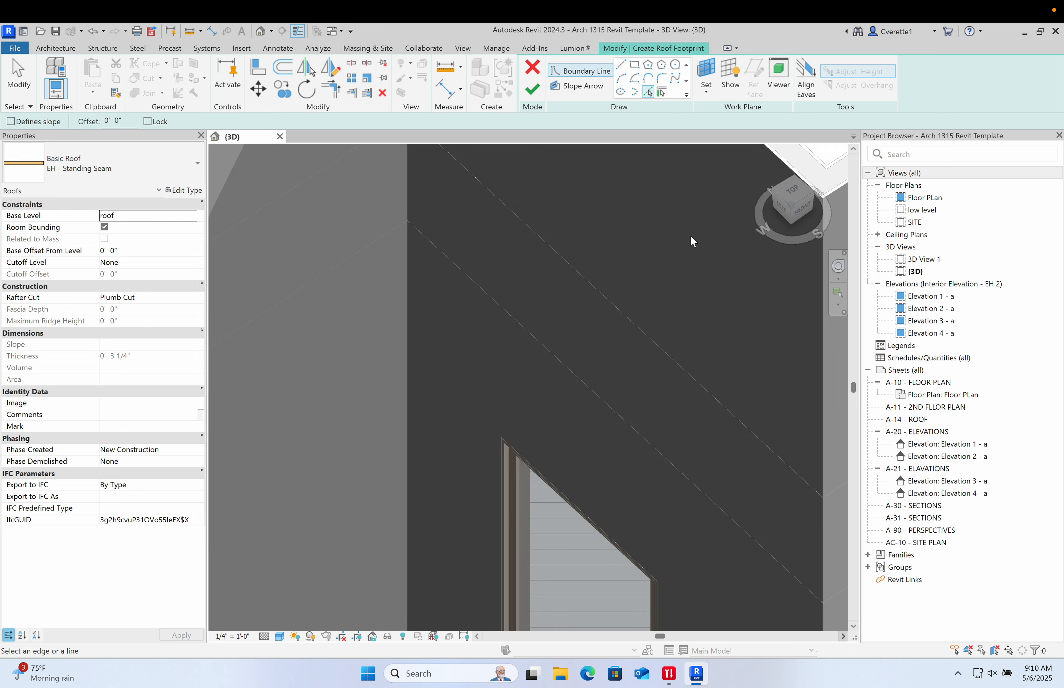
{"action": "left_click", "coordinate": [793, 196]}
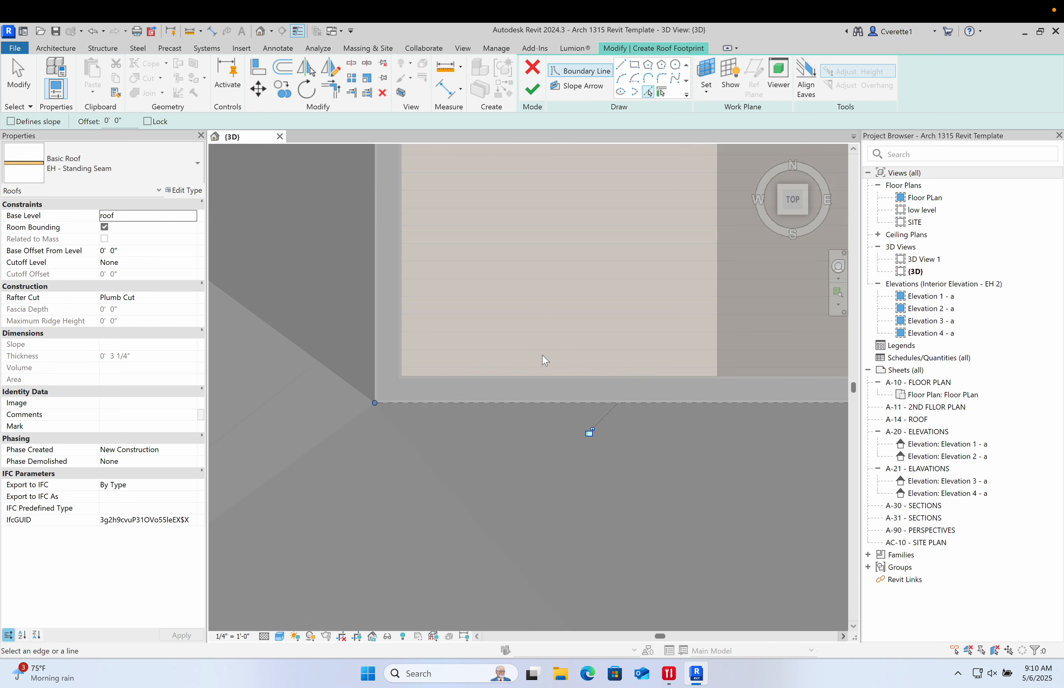
{"action": "scroll", "coordinate": [456, 380], "scroll_direction": "down", "scroll_amount": 6}
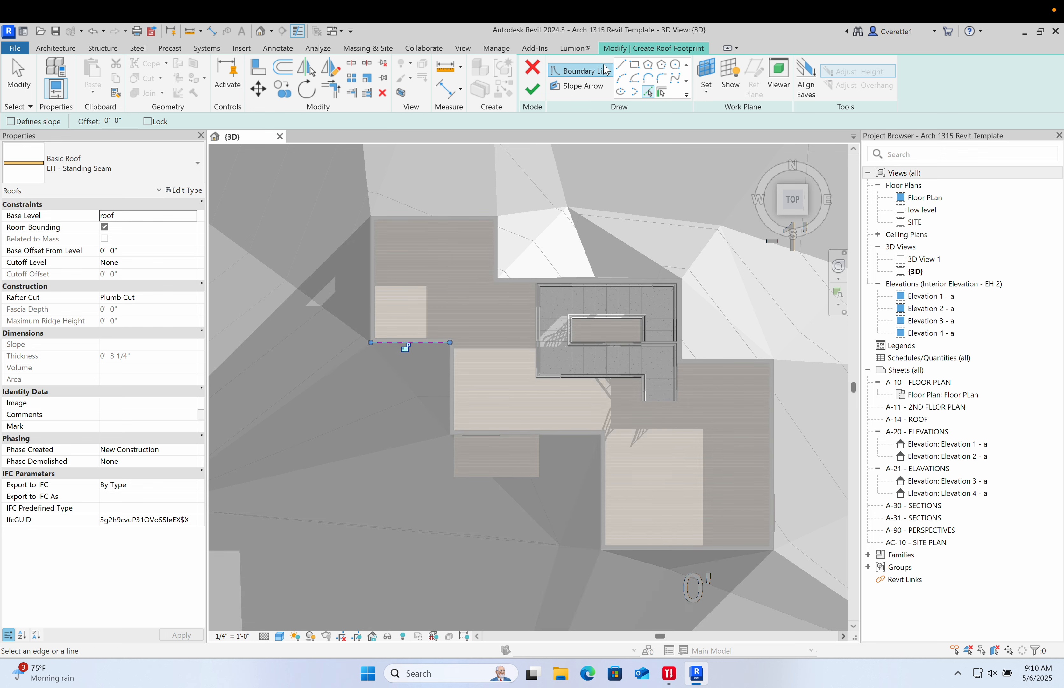
{"action": "left_click", "coordinate": [621, 66]}
{"action": "scroll", "coordinate": [446, 358], "scroll_direction": "up", "scroll_amount": 4}
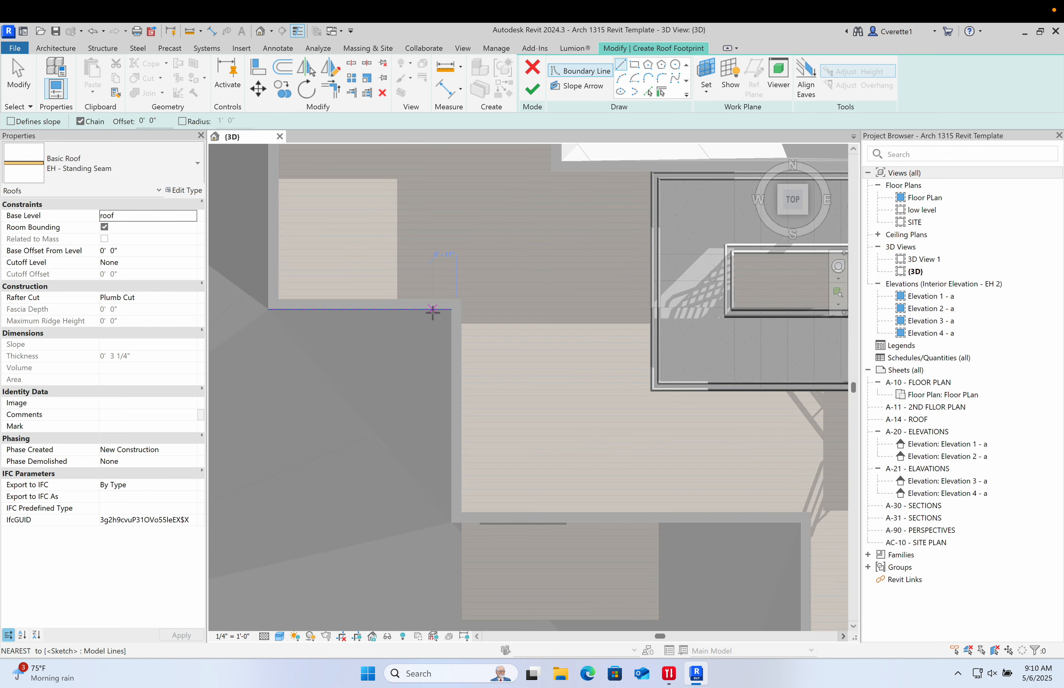
{"action": "left_click", "coordinate": [433, 312]}
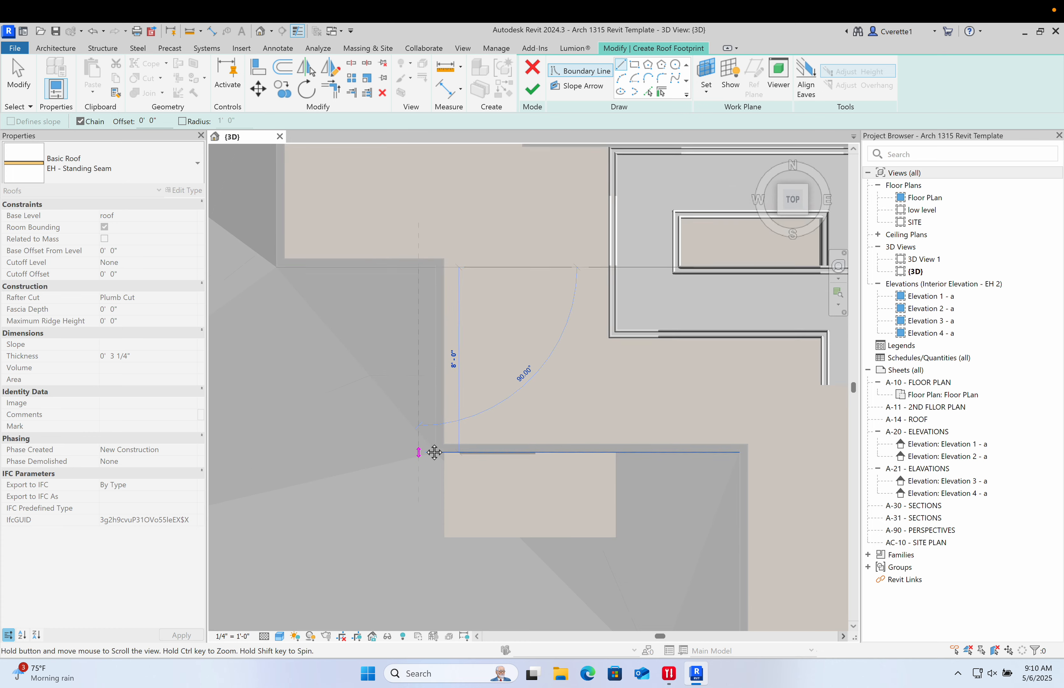
{"action": "scroll", "coordinate": [432, 451], "scroll_direction": "down", "scroll_amount": 1}
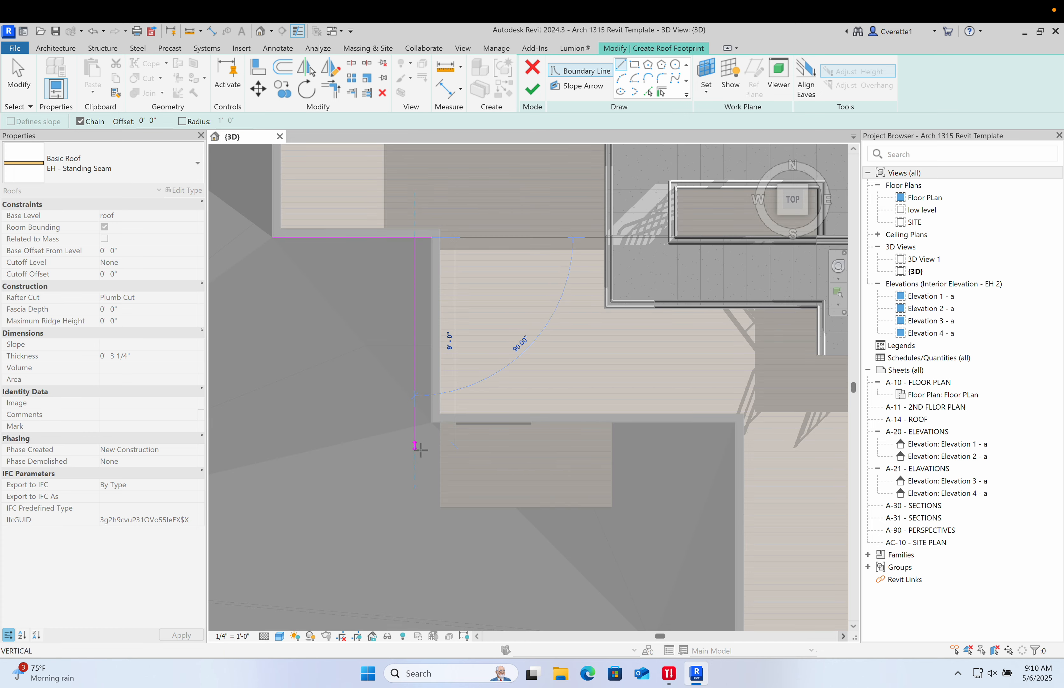
{"action": "left_click", "coordinate": [415, 516]}
- Continue the chained boundary lines along the walls, including a 4' 0" horizontal and an 11' 0" vertical segment
{"action": "left_click", "coordinate": [636, 515]}
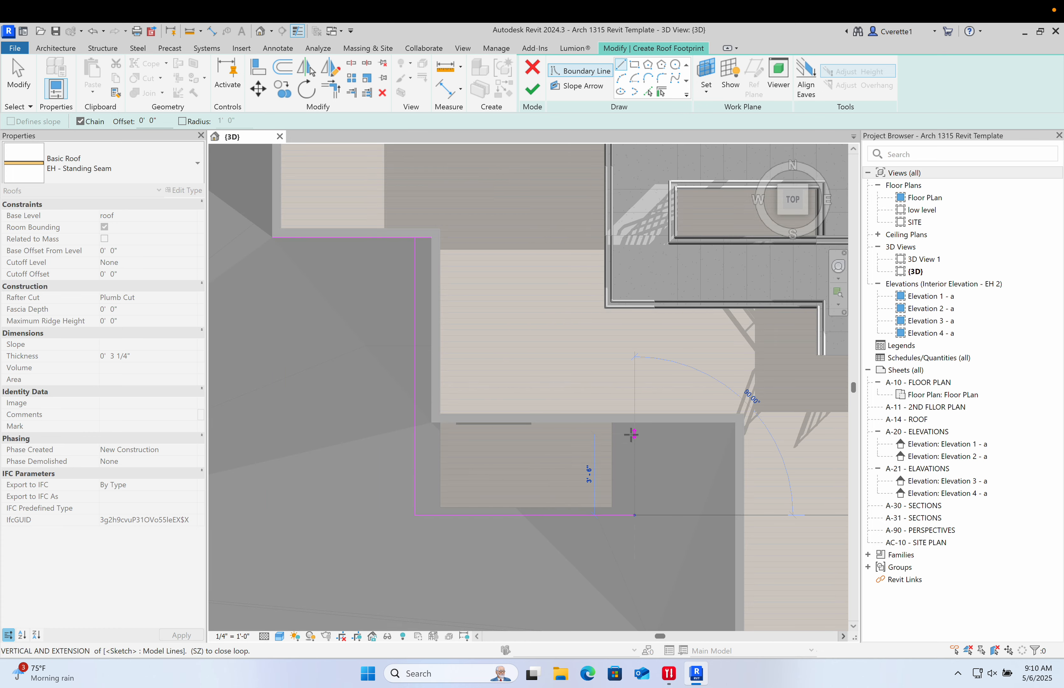
{"action": "left_click", "coordinate": [635, 434]}
{"action": "middle_click_drag", "start_coordinate": [677, 451], "coordinate": [592, 379]}
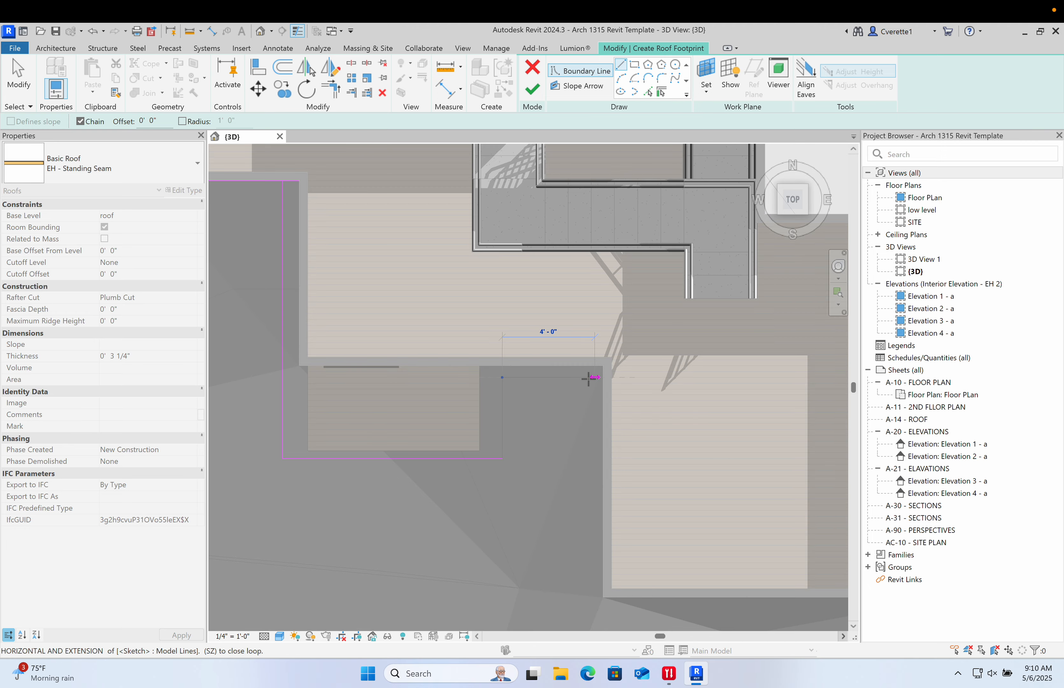
{"action": "left_click", "coordinate": [592, 476]}
{"action": "middle_click_drag", "start_coordinate": [594, 533], "coordinate": [565, 375]}
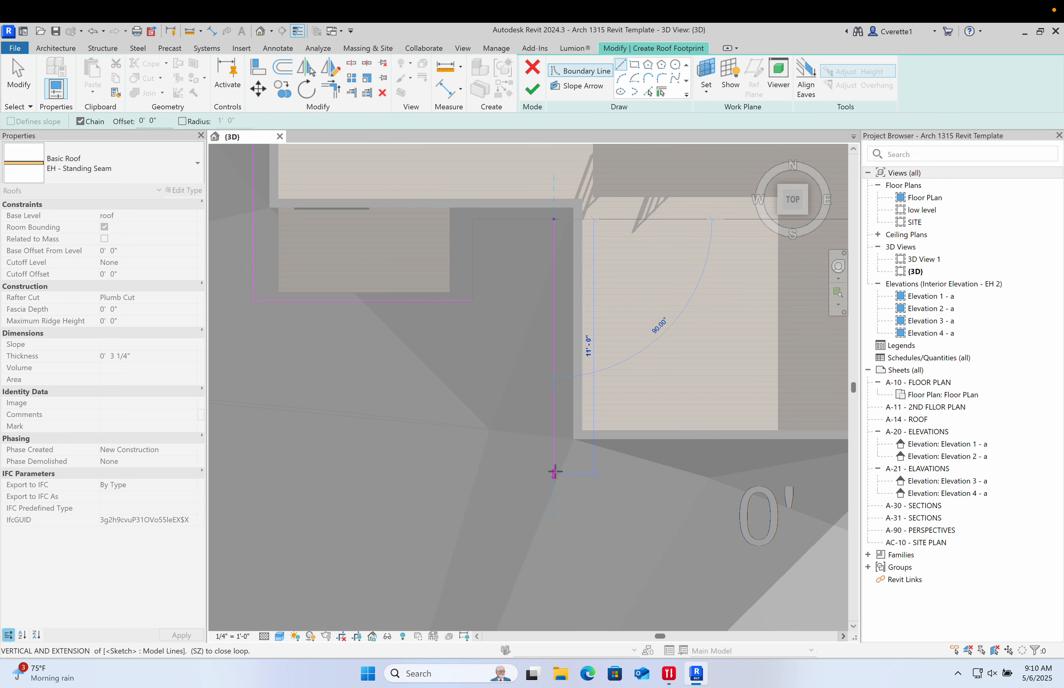
{"action": "left_click", "coordinate": [554, 472]}
- Continue the chained roof boundary lines along the outer walls around the next corners, including an 8' 5" horizontal segment
{"action": "middle_click_drag", "start_coordinate": [724, 474], "coordinate": [414, 488]}
{"action": "left_click", "coordinate": [635, 484]}
{"action": "scroll", "coordinate": [656, 388], "scroll_direction": "down", "scroll_amount": 4}
{"action": "middle_click_drag", "start_coordinate": [656, 456], "coordinate": [655, 624]}
{"action": "scroll", "coordinate": [645, 375], "scroll_direction": "up", "scroll_amount": 5}
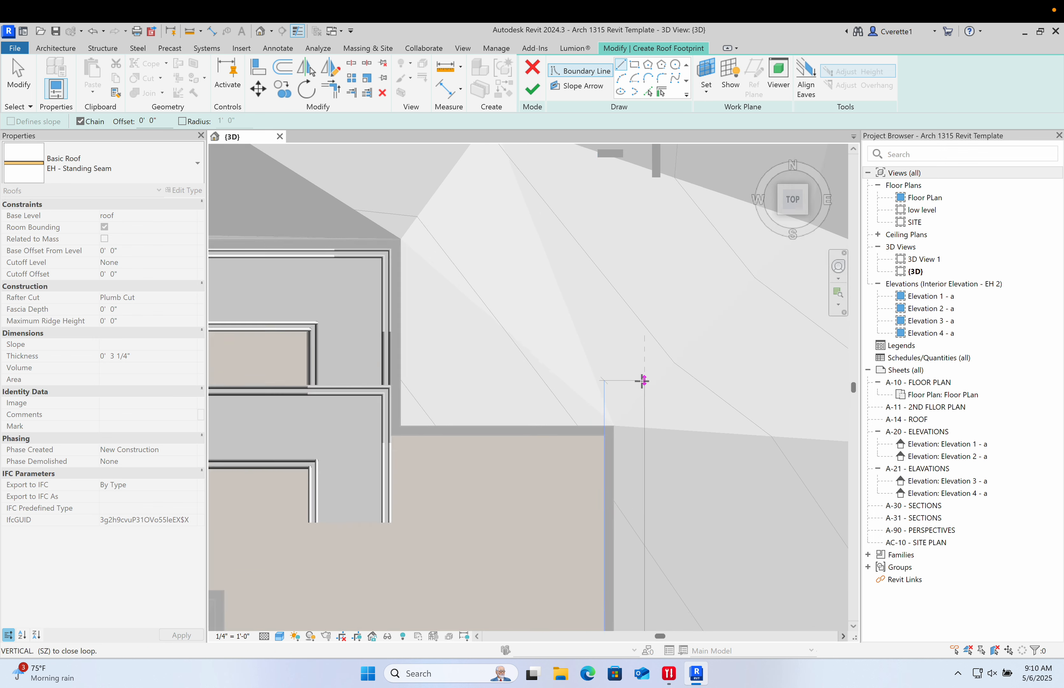
{"action": "scroll", "coordinate": [642, 379], "scroll_direction": "up", "scroll_amount": 2}
{"action": "left_click", "coordinate": [666, 389]}
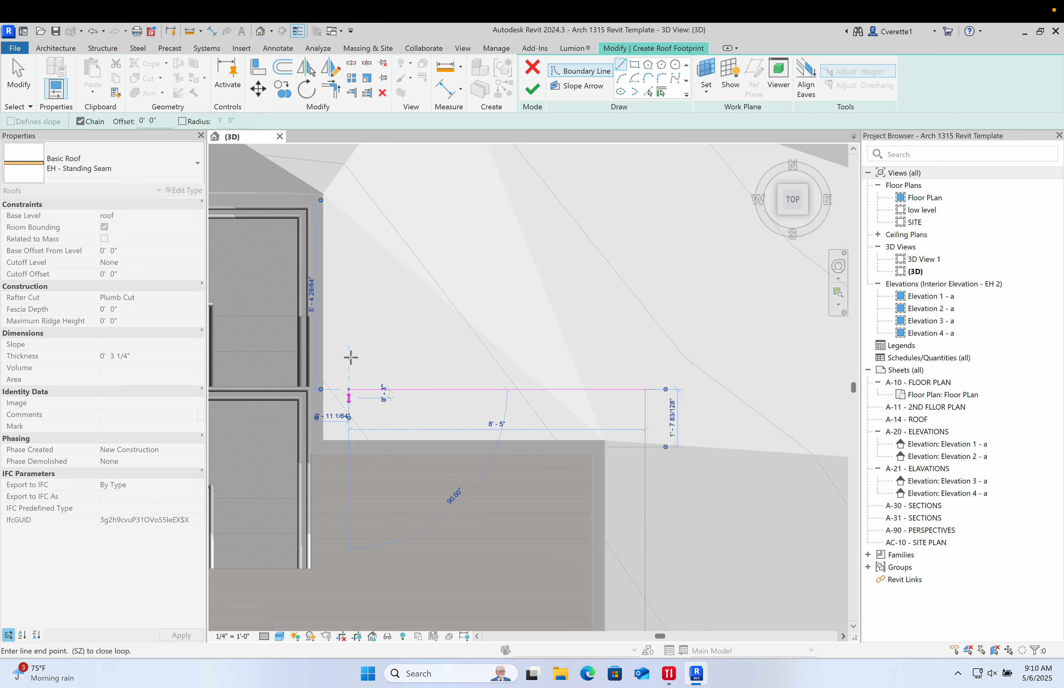
{"action": "left_click", "coordinate": [354, 368]}
{"action": "middle_click_drag", "start_coordinate": [354, 368], "coordinate": [364, 561]}
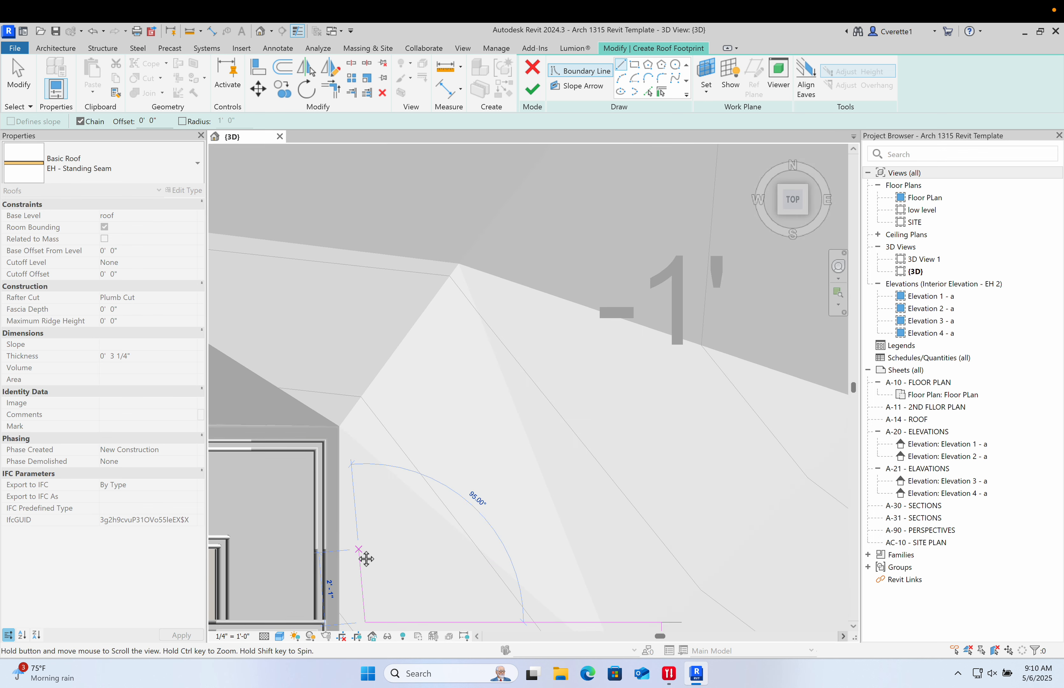
{"action": "left_click", "coordinate": [366, 384]}
- Extend the boundary chain with further horizontal and vertical segments following the wall edges
{"action": "scroll", "coordinate": [334, 379], "scroll_direction": "down", "scroll_amount": 2}
{"action": "middle_click_drag", "start_coordinate": [318, 383], "coordinate": [565, 383]}
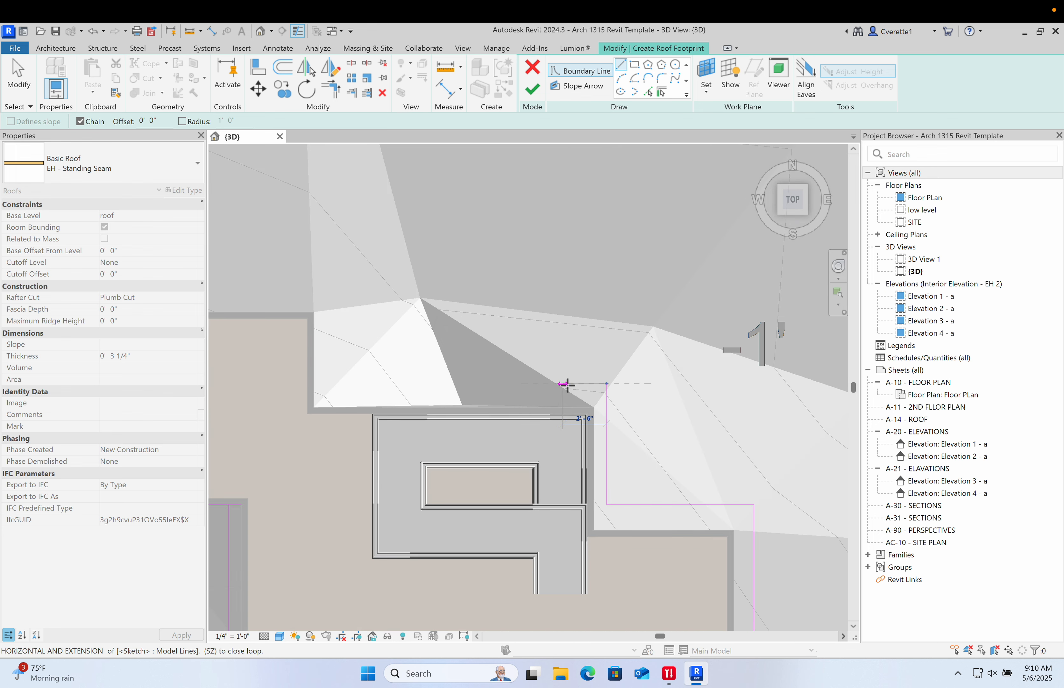
{"action": "scroll", "coordinate": [380, 389], "scroll_direction": "up", "scroll_amount": 2}
{"action": "middle_click_drag", "start_coordinate": [370, 393], "coordinate": [473, 395]}
{"action": "scroll", "coordinate": [410, 387], "scroll_direction": "up", "scroll_amount": 3}
{"action": "left_click", "coordinate": [408, 380]}
{"action": "left_click", "coordinate": [408, 210]}
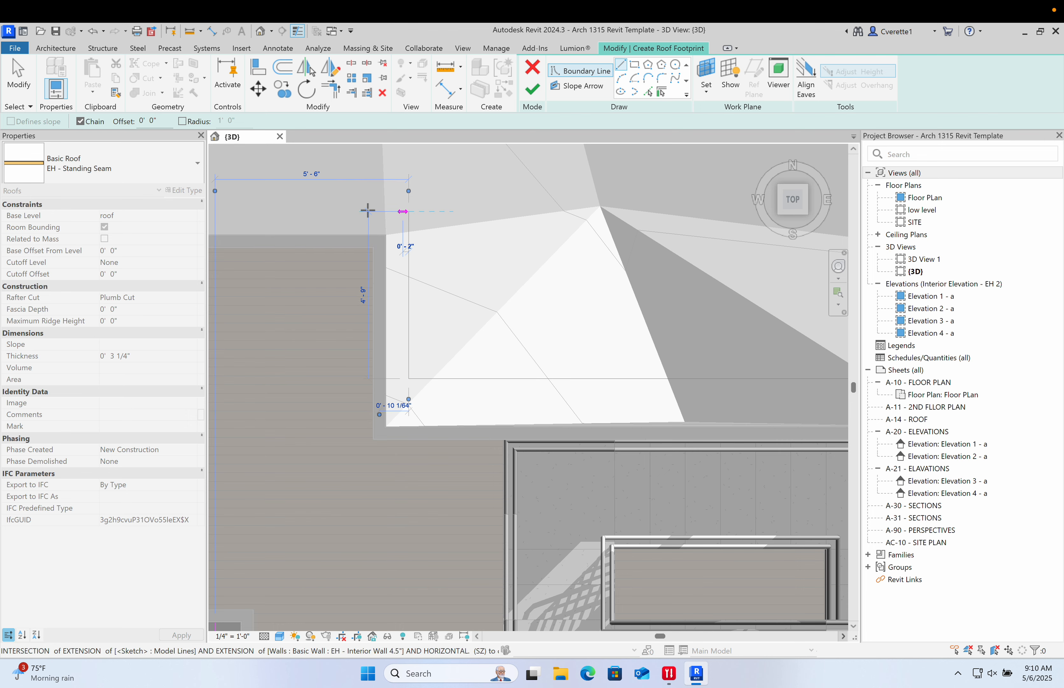
- Draw the last boundary segment back to the starting wall corner and stop line drawing
{"action": "scroll", "coordinate": [369, 210], "scroll_direction": "up", "scroll_amount": 4}
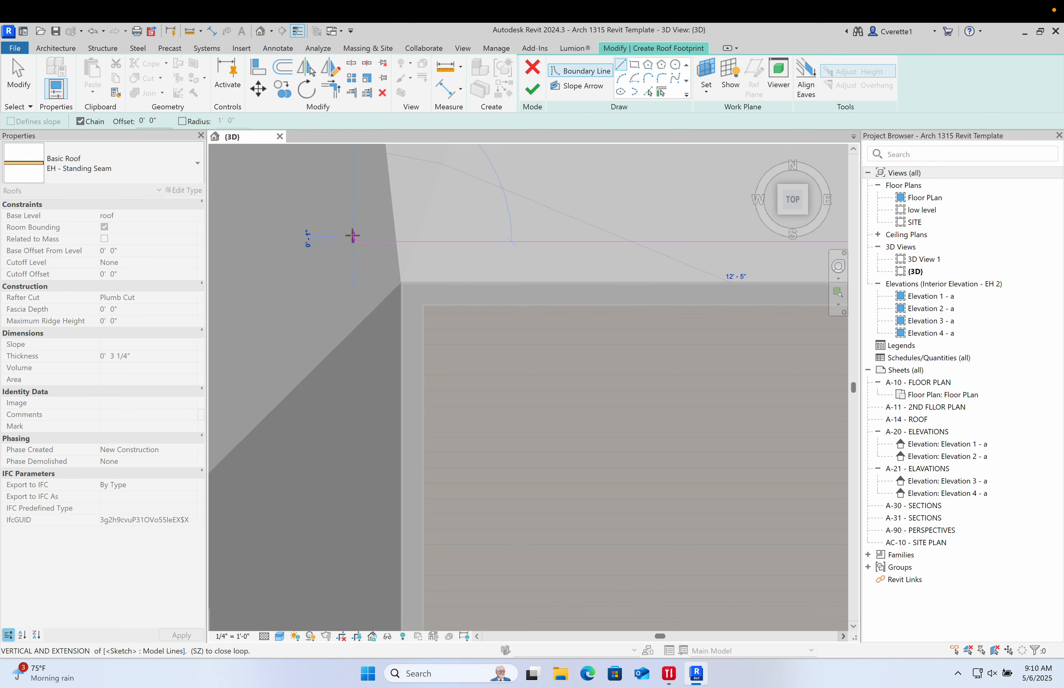
{"action": "scroll", "coordinate": [352, 236], "scroll_direction": "down", "scroll_amount": 5}
{"action": "scroll", "coordinate": [340, 302], "scroll_direction": "up", "scroll_amount": 6}
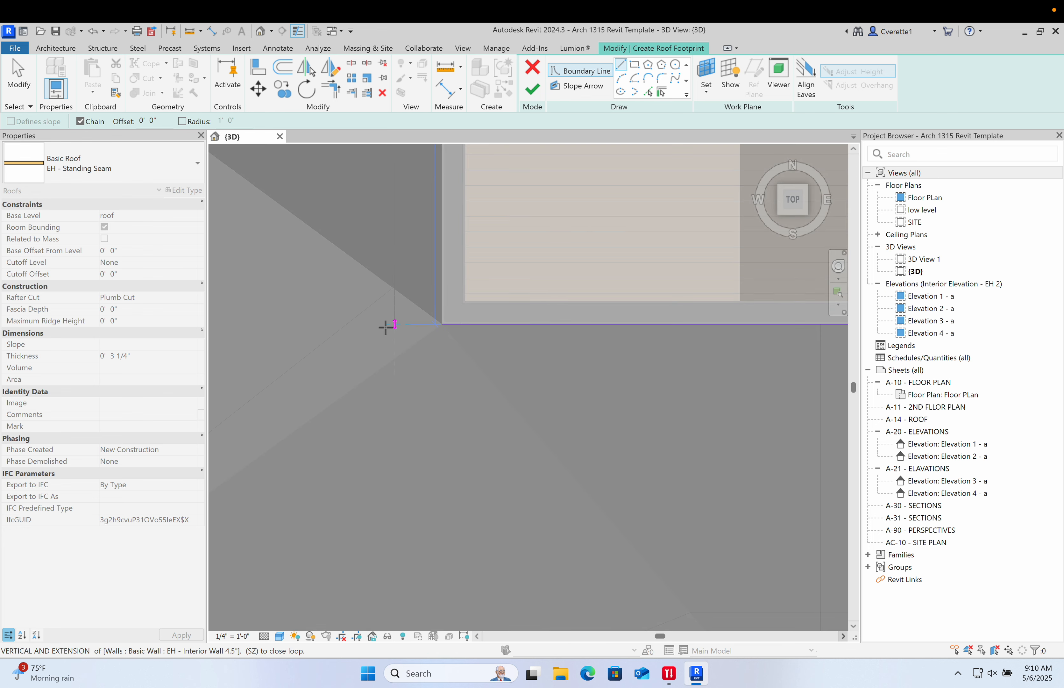
{"action": "left_click", "coordinate": [386, 324]}
{"action": "key", "text": "Escape"}
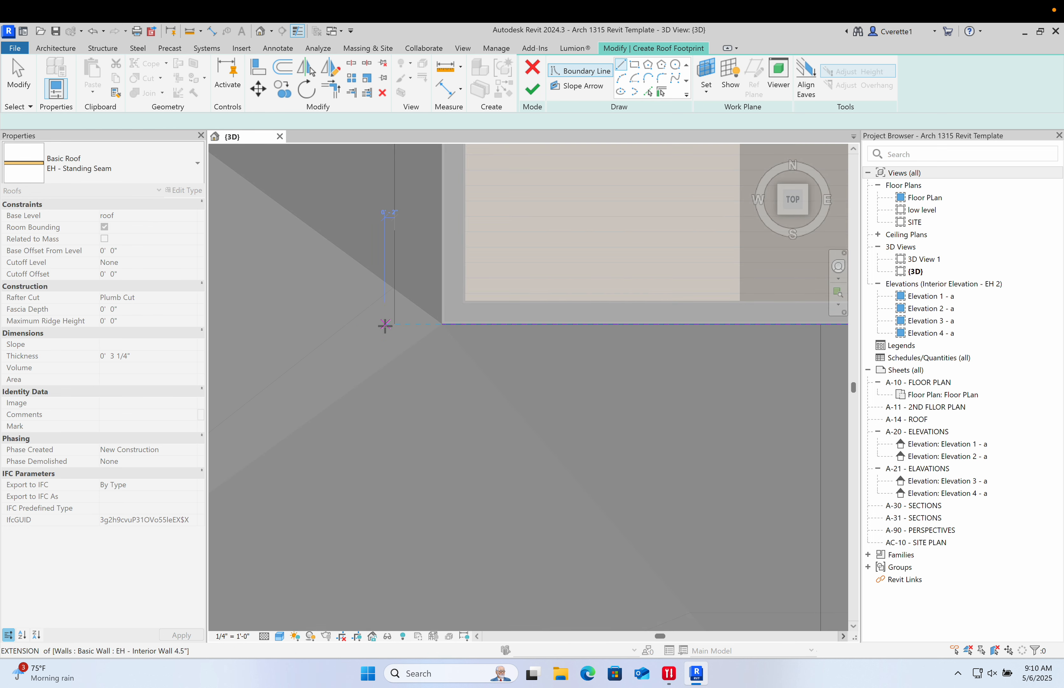
- Trim the two open boundary lines at the starting corner into a clean corner
{"action": "key", "text": "t"}
{"action": "key", "text": "r"}
{"action": "left_click", "coordinate": [450, 325]}
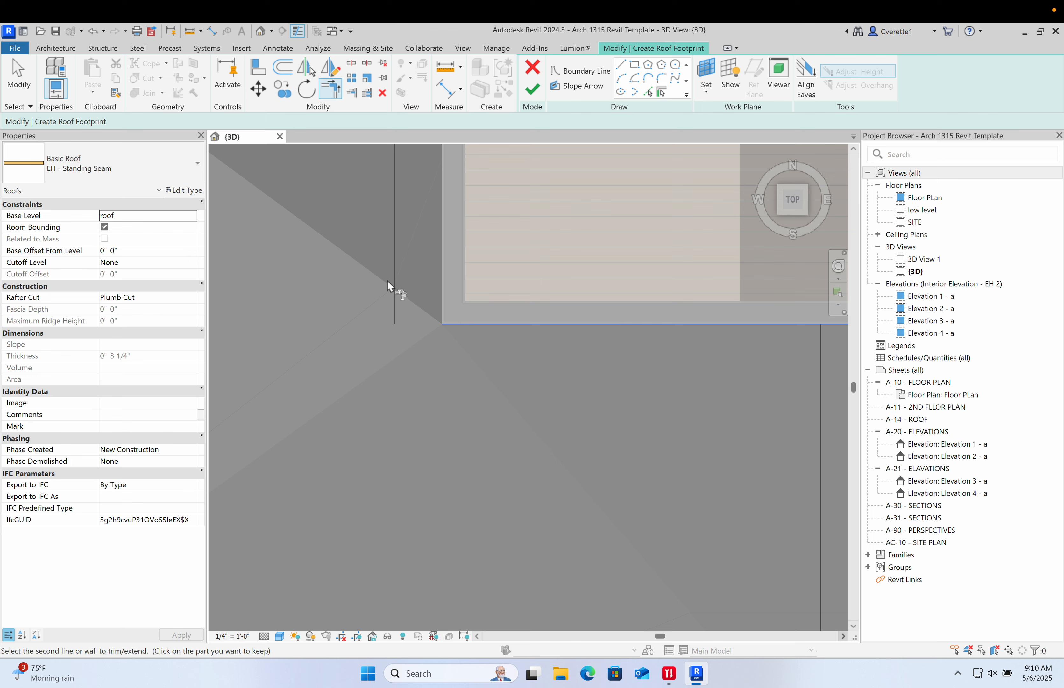
{"action": "left_click", "coordinate": [392, 281]}
- Try to finish the roof footprint sketch, then return to sketching
{"action": "scroll", "coordinate": [474, 329], "scroll_direction": "down", "scroll_amount": 3}
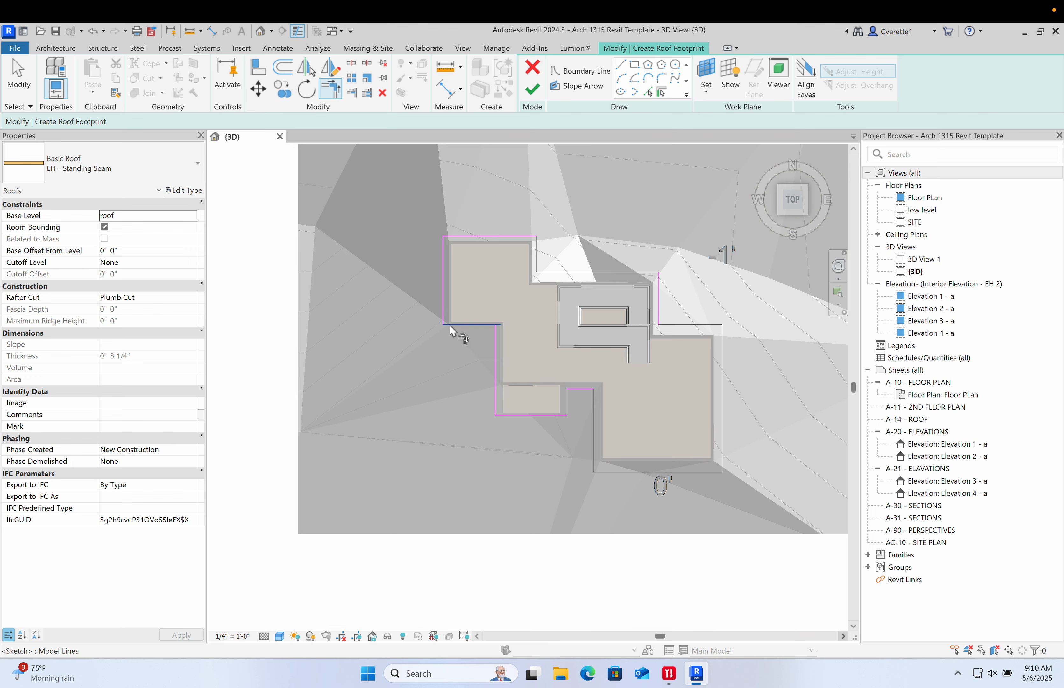
{"action": "middle_click_drag", "start_coordinate": [468, 343], "coordinate": [379, 320]}
{"action": "scroll", "coordinate": [380, 319], "scroll_direction": "down", "scroll_amount": 1}
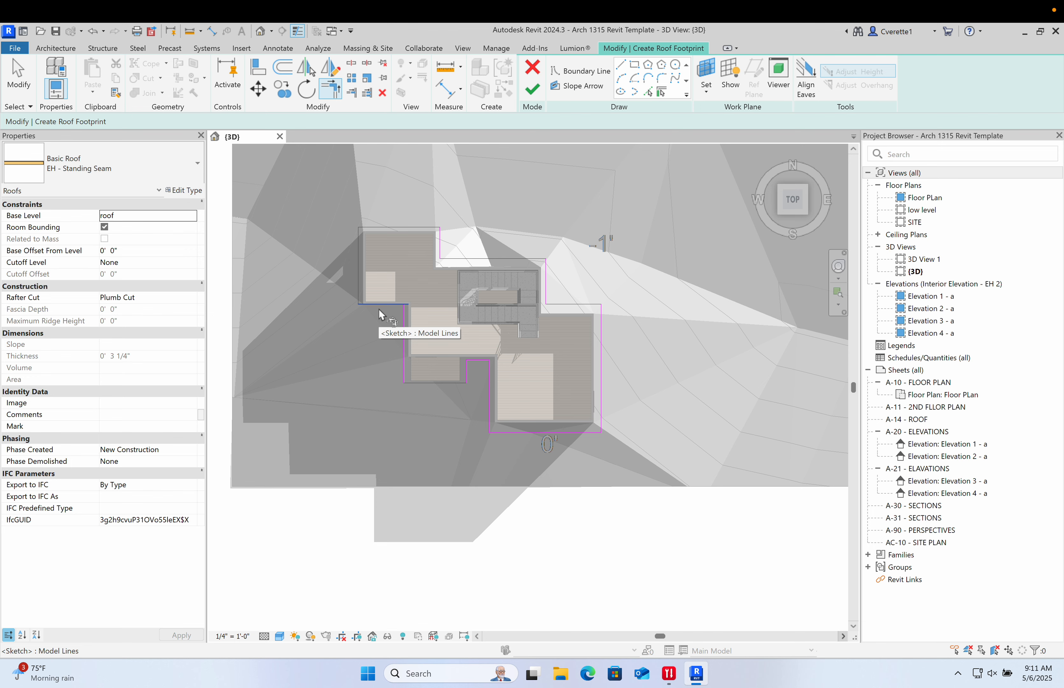
{"action": "scroll", "coordinate": [426, 346], "scroll_direction": "up", "scroll_amount": 2}
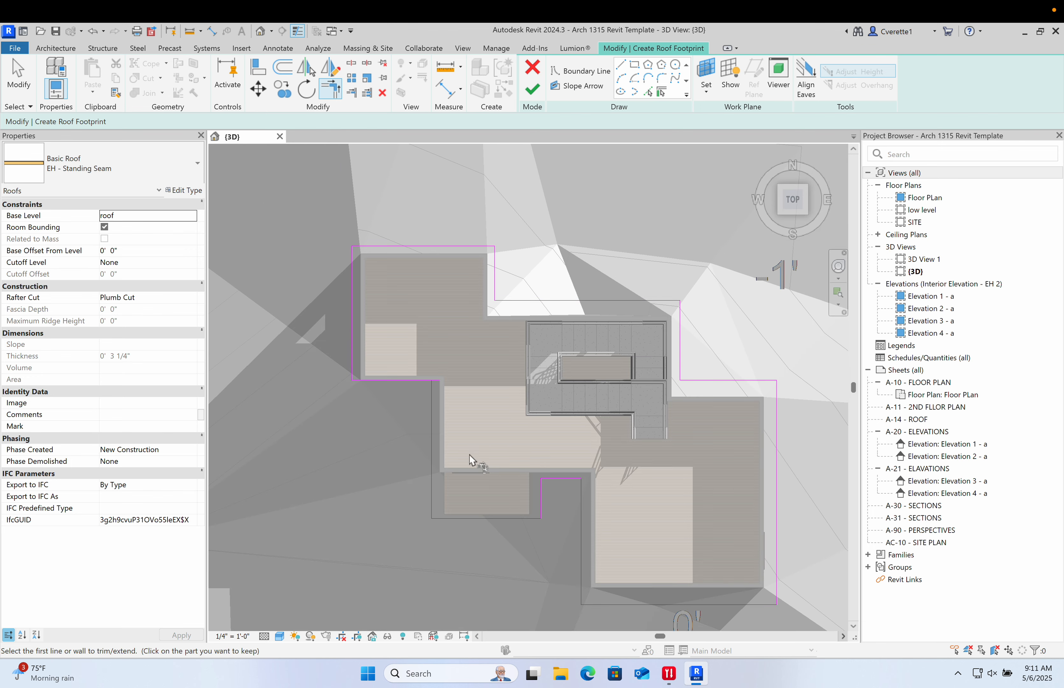
{"action": "key", "text": "Escape"}
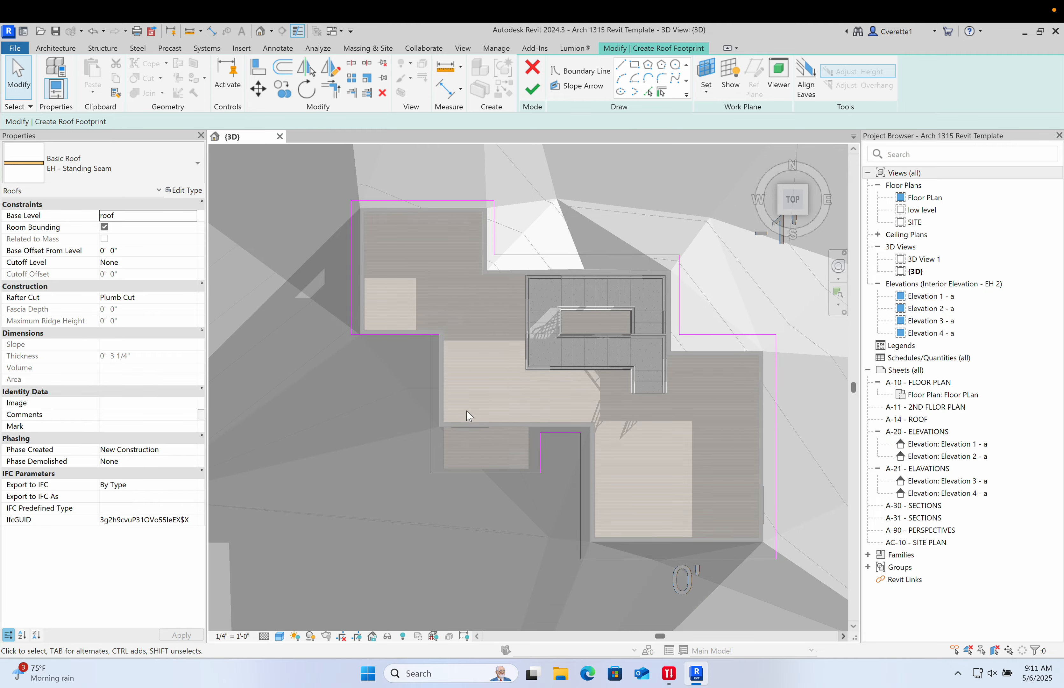
{"action": "middle_click_drag", "start_coordinate": [468, 442], "coordinate": [592, 370], "text": "shift"}
{"action": "middle_click_drag", "start_coordinate": [539, 331], "coordinate": [519, 343]}
{"action": "left_click", "coordinate": [532, 91]}
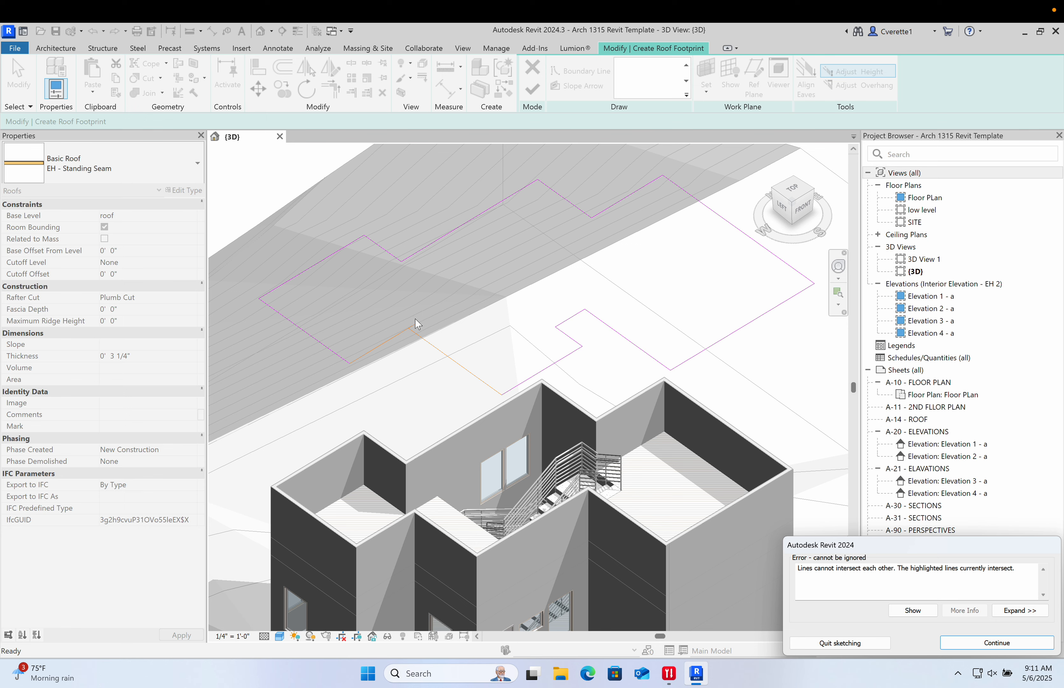
{"action": "scroll", "coordinate": [417, 323], "scroll_direction": "up", "scroll_amount": 5}
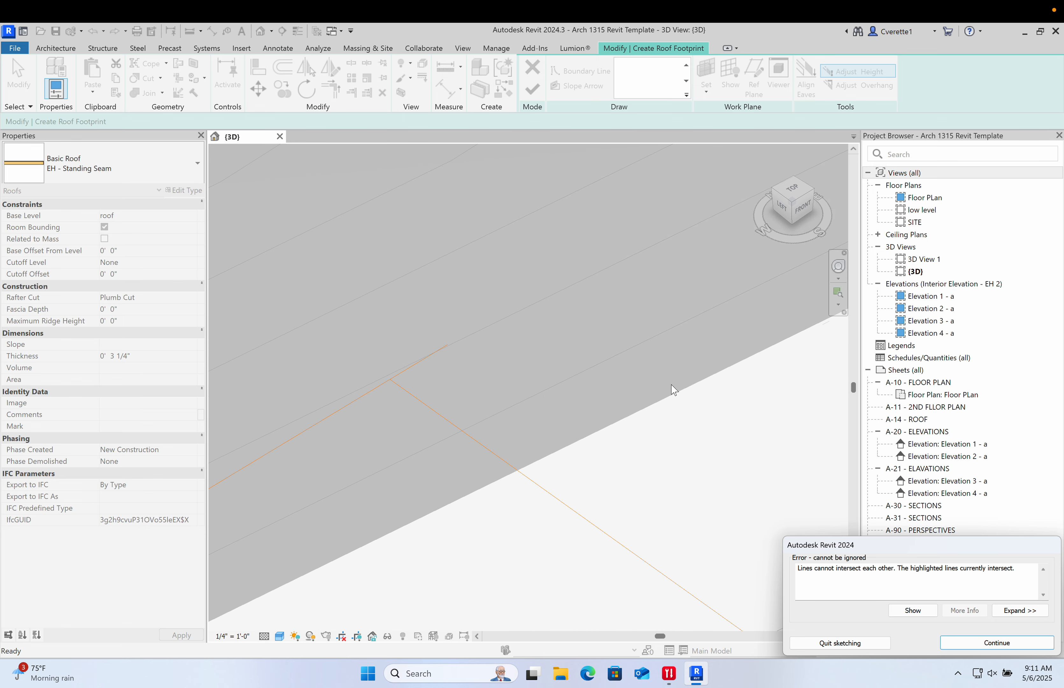
{"action": "left_click", "coordinate": [997, 643]}
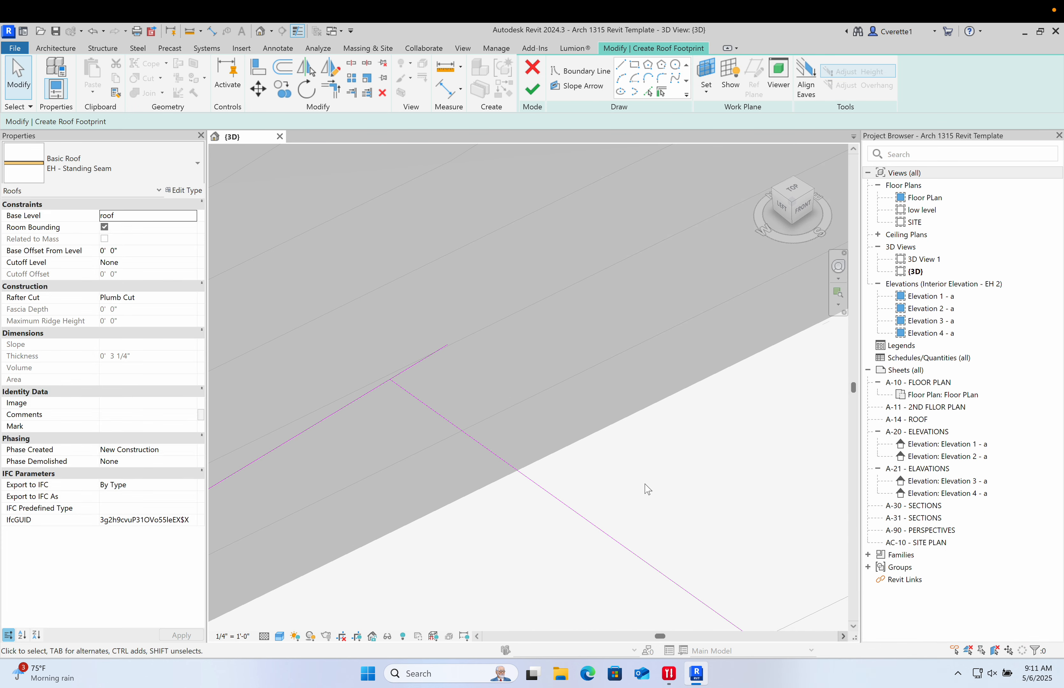
- Trim the intersecting boundary lines into a corner and finish the footprint roof
{"action": "key", "text": "t"}
{"action": "key", "text": "r"}
{"action": "left_click", "coordinate": [370, 390]}
{"action": "left_click", "coordinate": [360, 377]}
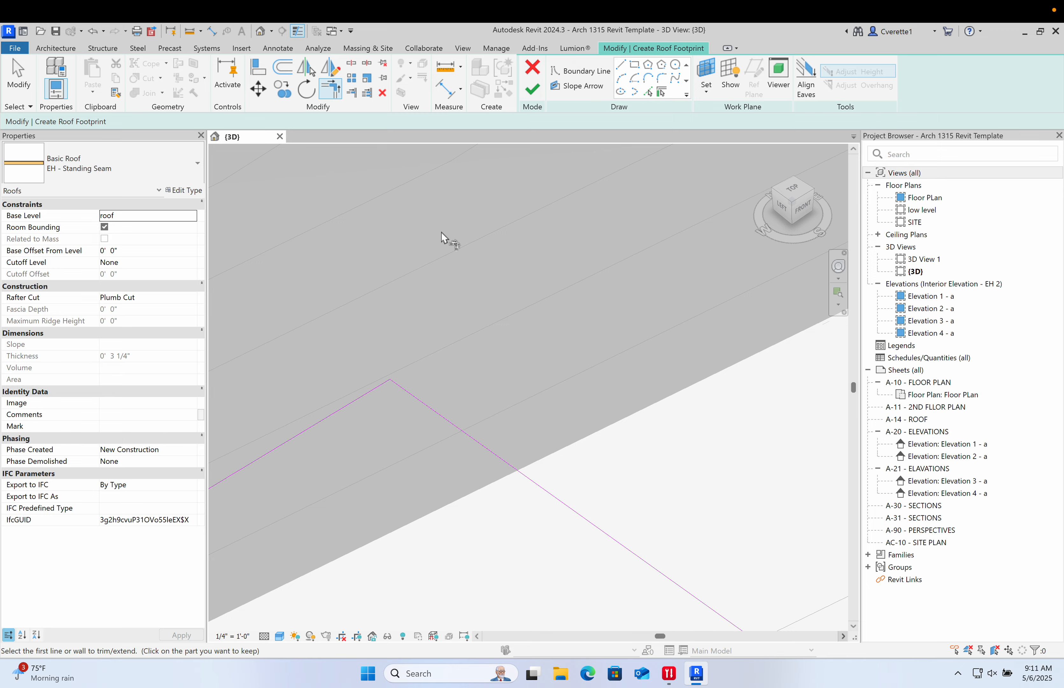
{"action": "left_click", "coordinate": [529, 101]}
{"action": "scroll", "coordinate": [476, 325], "scroll_direction": "down", "scroll_amount": 5}
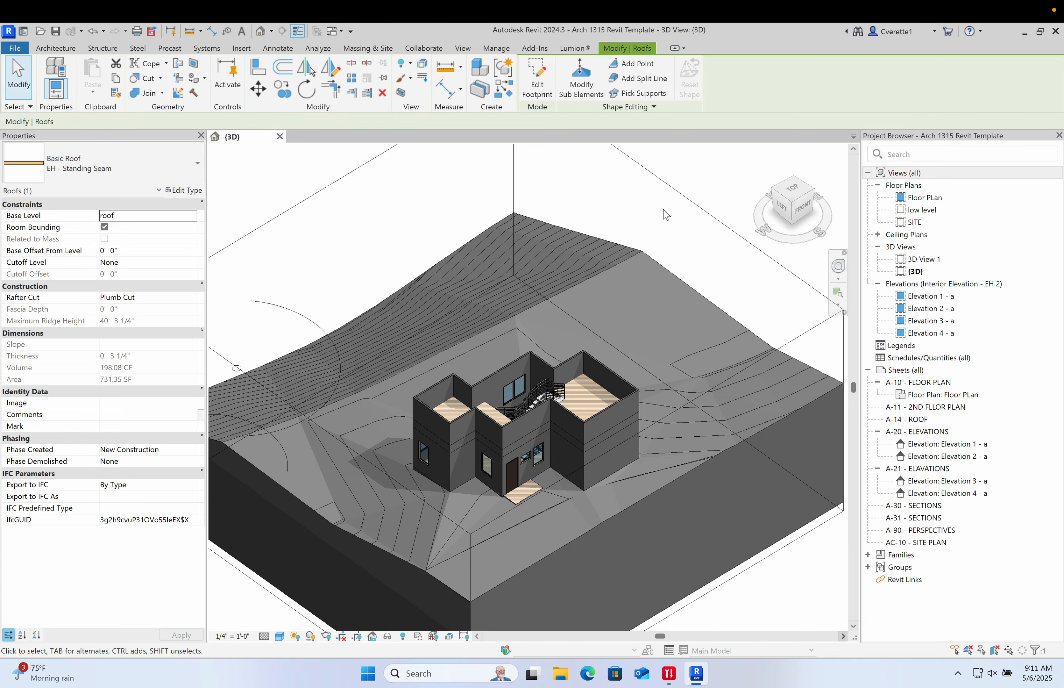
- Select the new roof and change its base level to 3rd floor
{"action": "left_click", "coordinate": [667, 214]}
{"action": "middle_click_drag", "start_coordinate": [666, 214], "coordinate": [604, 331], "text": "shift"}
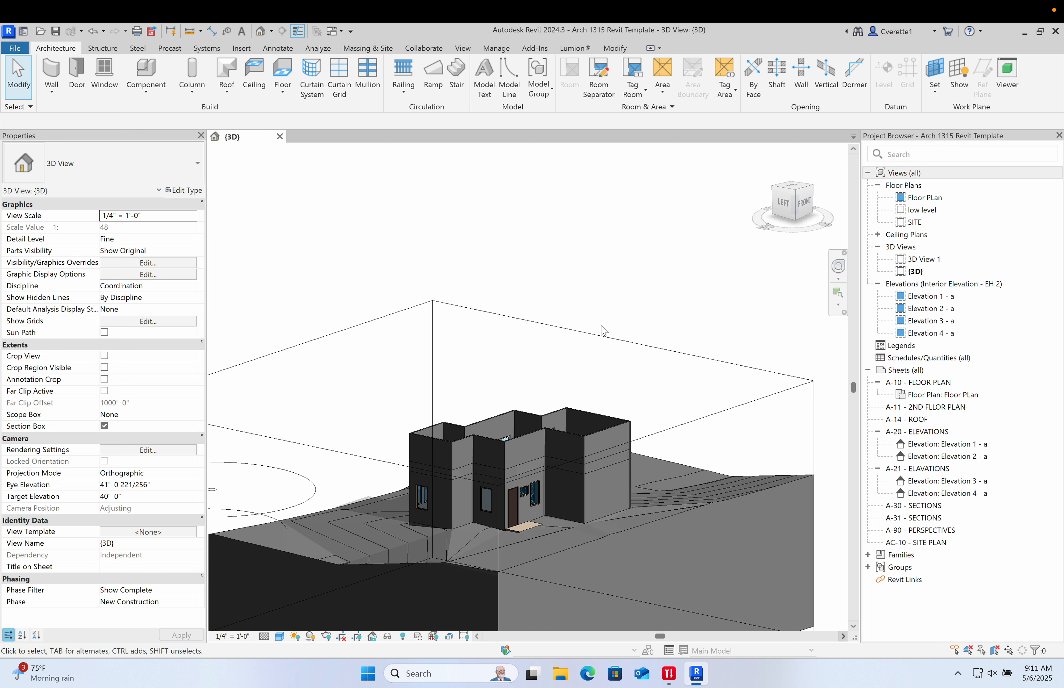
{"action": "left_click", "coordinate": [603, 330]}
{"action": "left_click_drag", "start_coordinate": [465, 394], "coordinate": [457, 188]}
{"action": "scroll", "coordinate": [548, 406], "scroll_direction": "up", "scroll_amount": 3}
{"action": "middle_click_drag", "start_coordinate": [551, 408], "coordinate": [492, 254], "text": "shift"}
{"action": "left_click", "coordinate": [499, 245]}
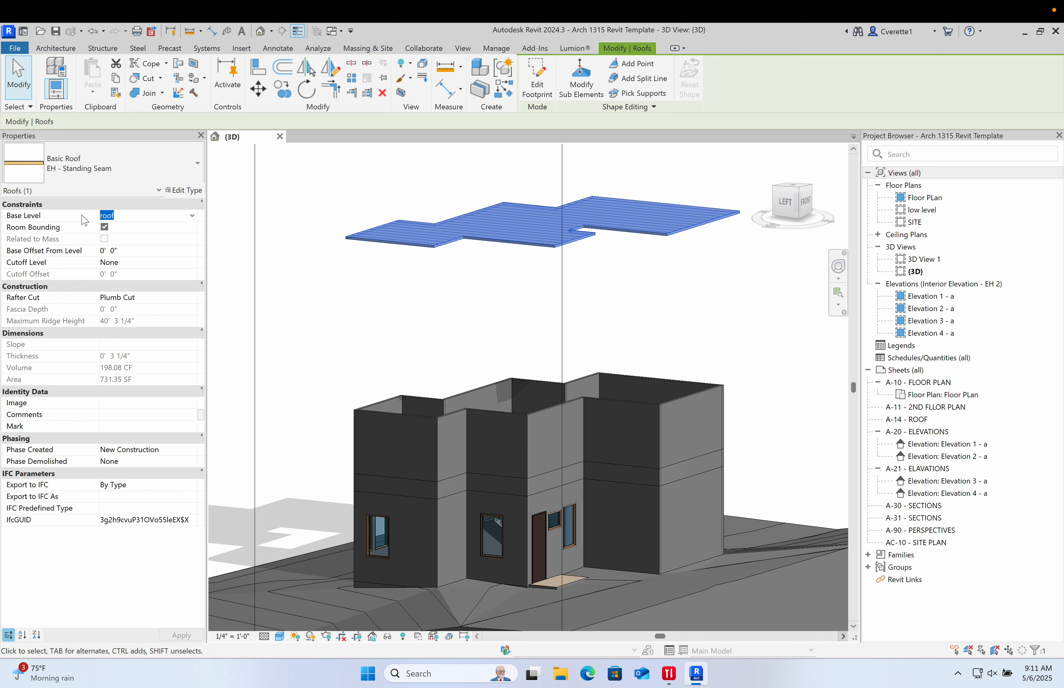
{"action": "left_click", "coordinate": [192, 216]}
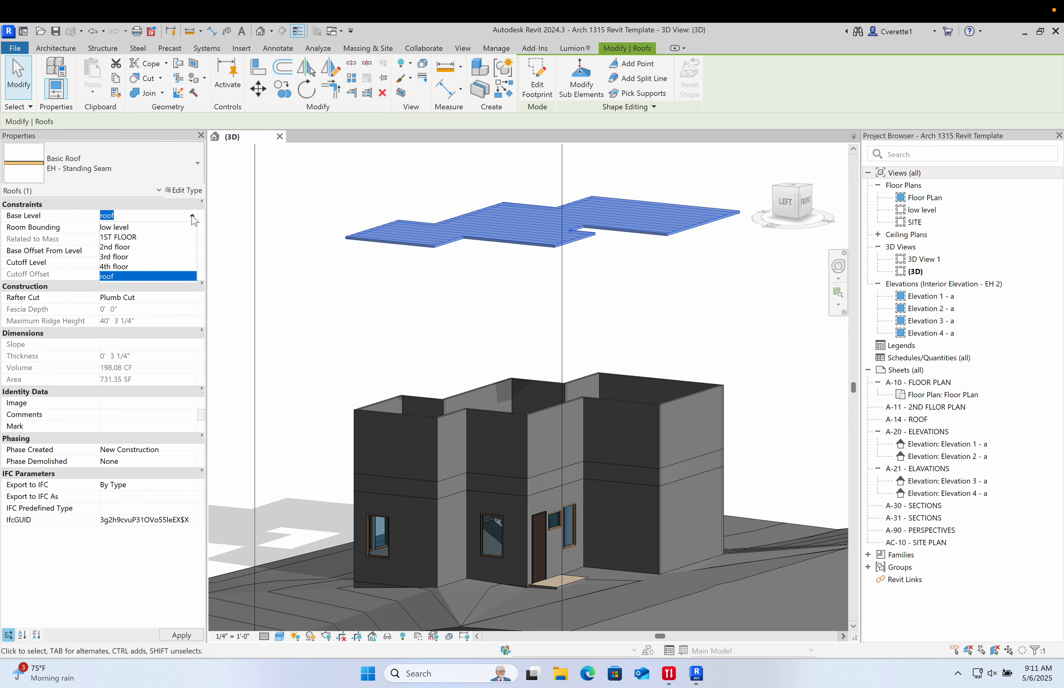
{"action": "left_click", "coordinate": [166, 258]}
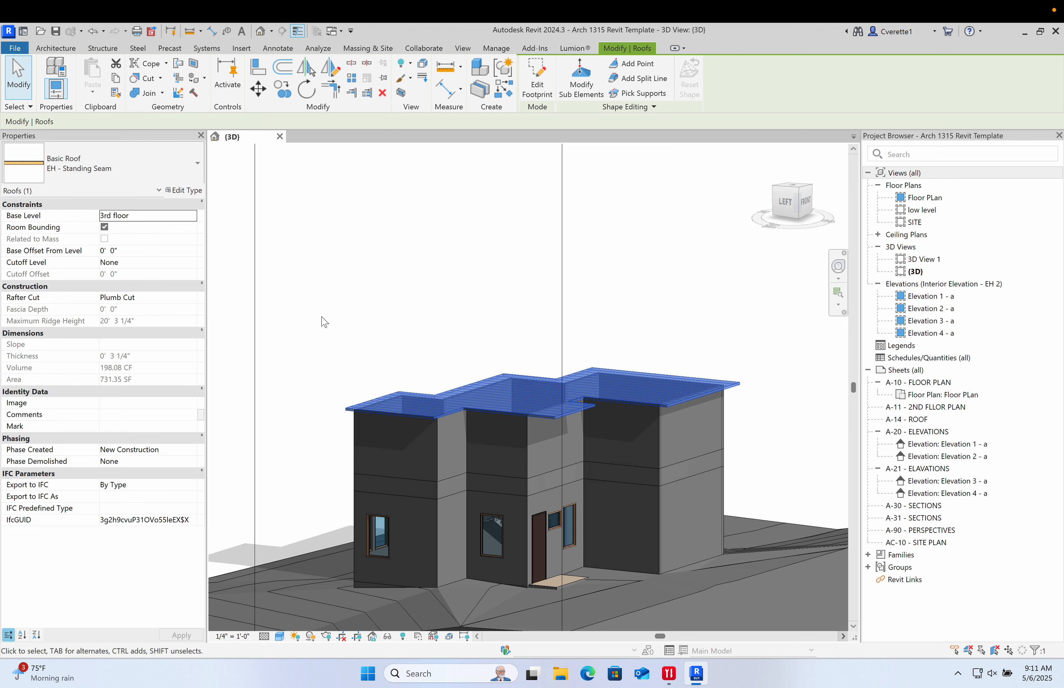
- Open the roof's footprint sketch for editing
{"action": "left_click", "coordinate": [441, 285]}
{"action": "middle_click_drag", "start_coordinate": [441, 285], "coordinate": [474, 378], "text": "shift"}
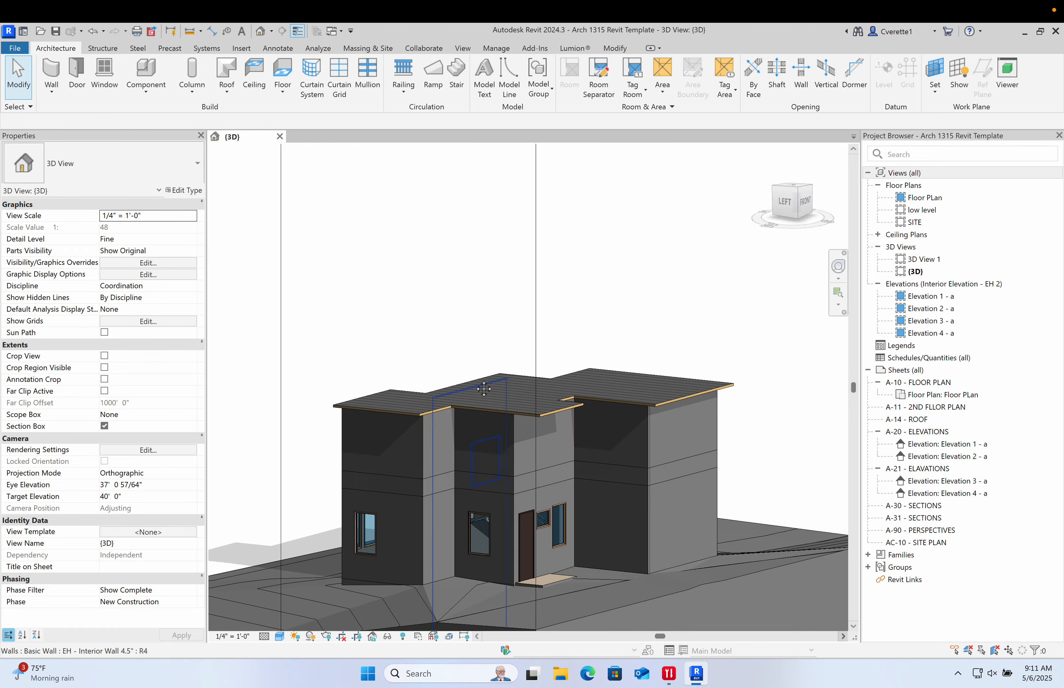
{"action": "scroll", "coordinate": [482, 361], "scroll_direction": "up", "scroll_amount": 2}
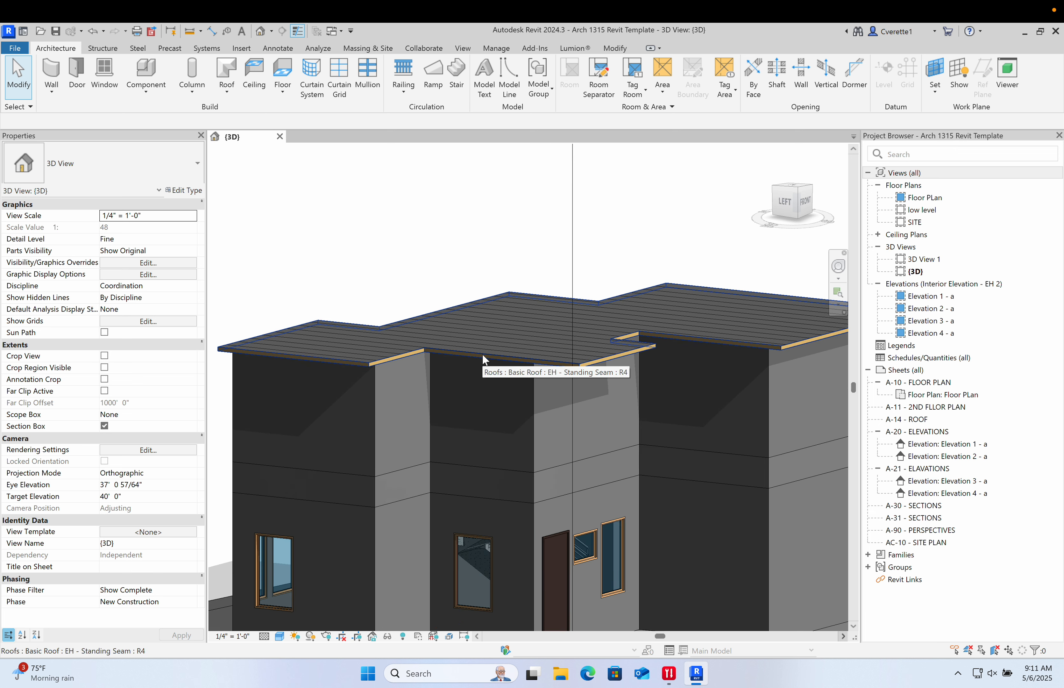
{"action": "double_click", "coordinate": [471, 354]}
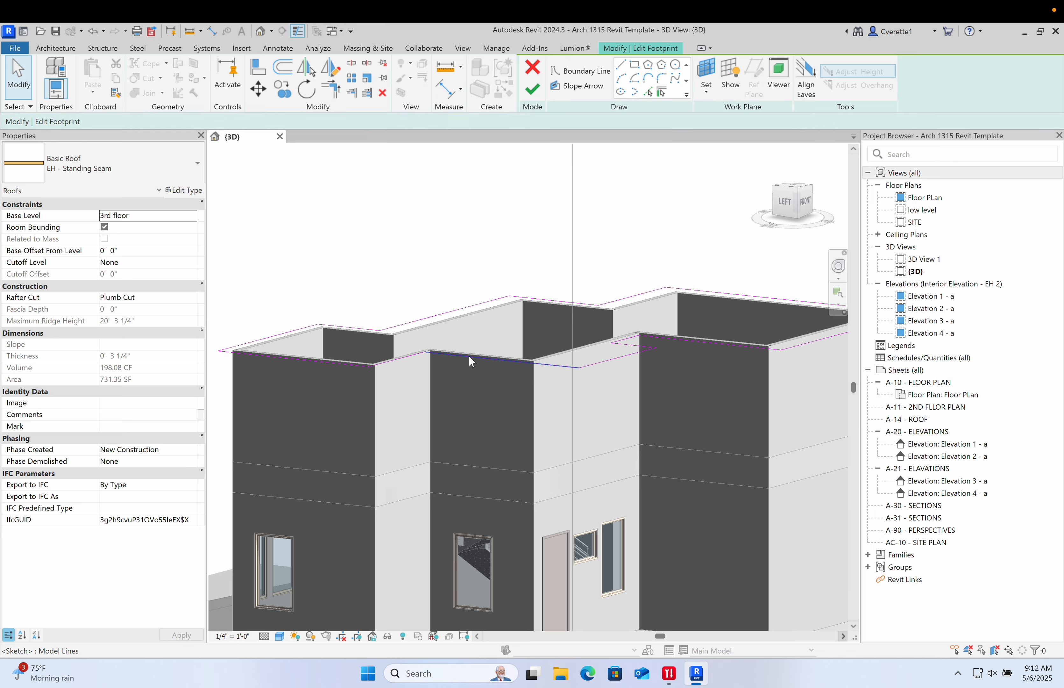
{"action": "middle_click_drag", "start_coordinate": [470, 360], "coordinate": [471, 269], "text": "shift"}
{"action": "scroll", "coordinate": [471, 268], "scroll_direction": "down", "scroll_amount": 4}
{"action": "scroll", "coordinate": [469, 268], "scroll_direction": "up", "scroll_amount": 2}
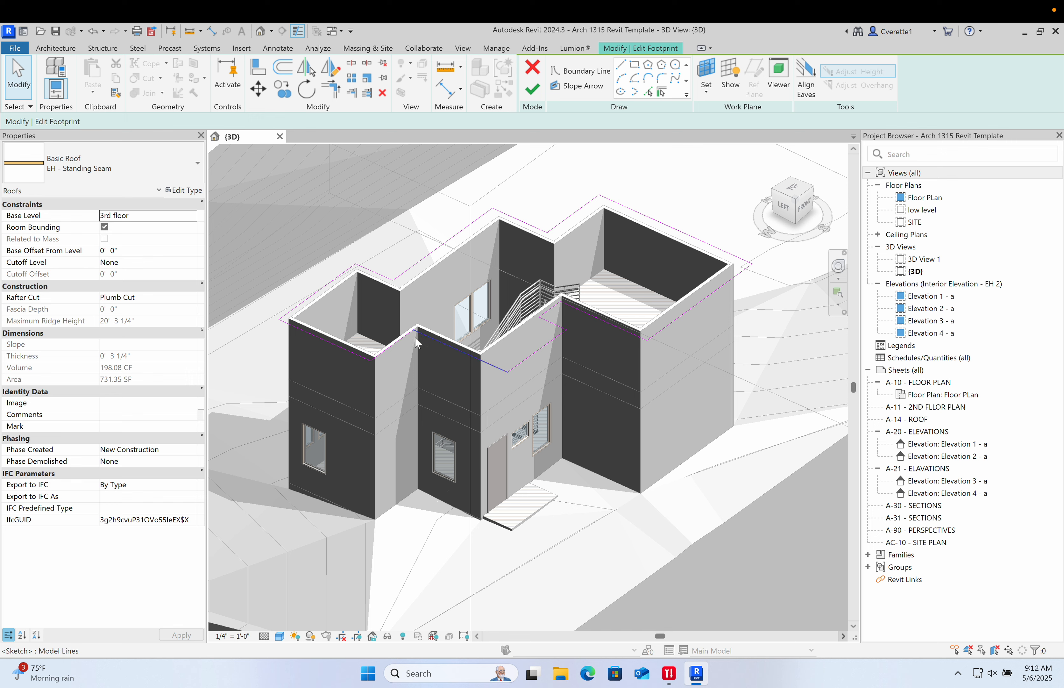
- Select all footprint boundary lines, make them slope-defining at 2" / 12", and finish the roof
{"action": "left_click", "coordinate": [401, 343]}
{"action": "scroll", "coordinate": [404, 356], "scroll_direction": "up", "scroll_amount": 3}
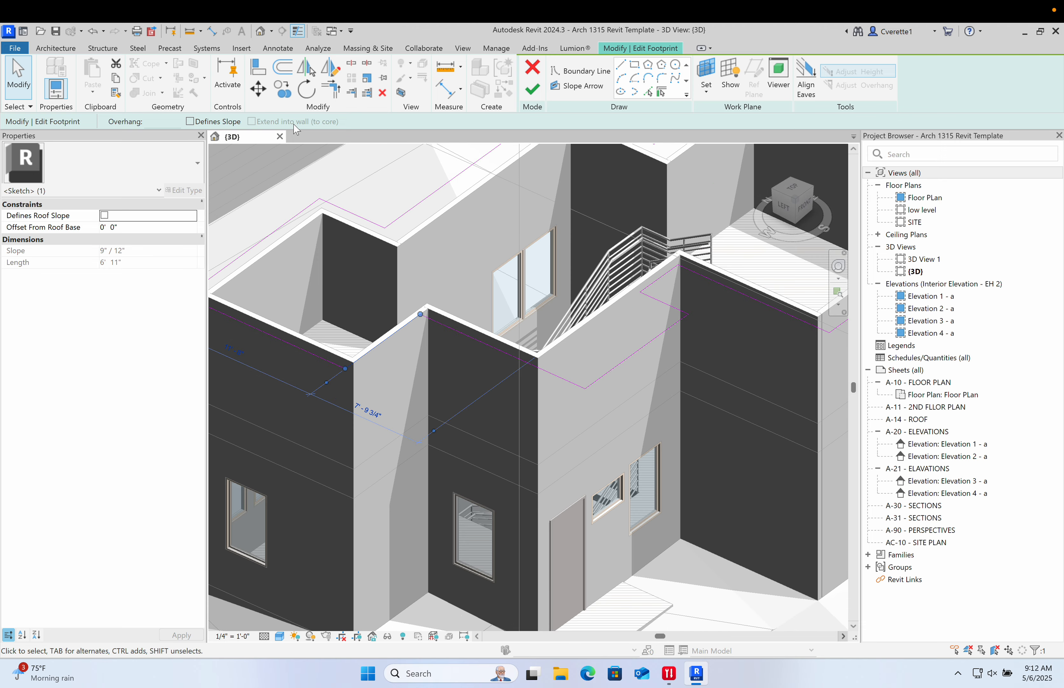
{"action": "scroll", "coordinate": [294, 171], "scroll_direction": "down", "scroll_amount": 5}
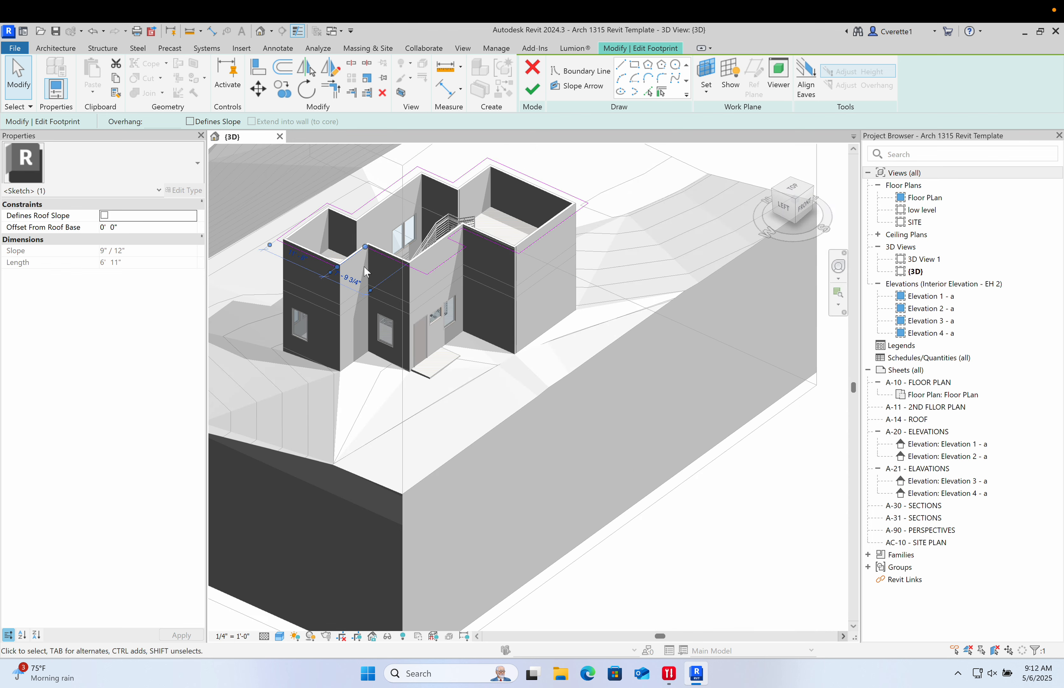
{"action": "middle_click_drag", "start_coordinate": [366, 293], "coordinate": [380, 219], "text": "shift"}
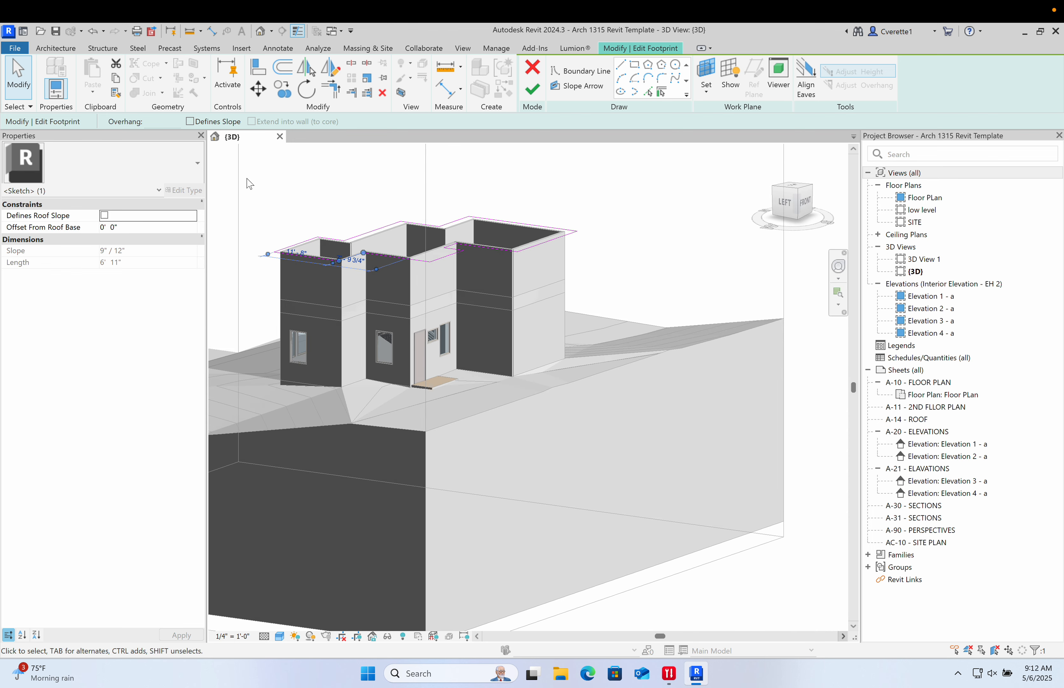
{"action": "mouse_move", "coordinate": [246, 178]}
{"action": "left_mouse_down"}
{"action": "mouse_move", "coordinate": [469, 326]}
{"action": "mouse_move", "coordinate": [665, 326]}
{"action": "left_mouse_up"}
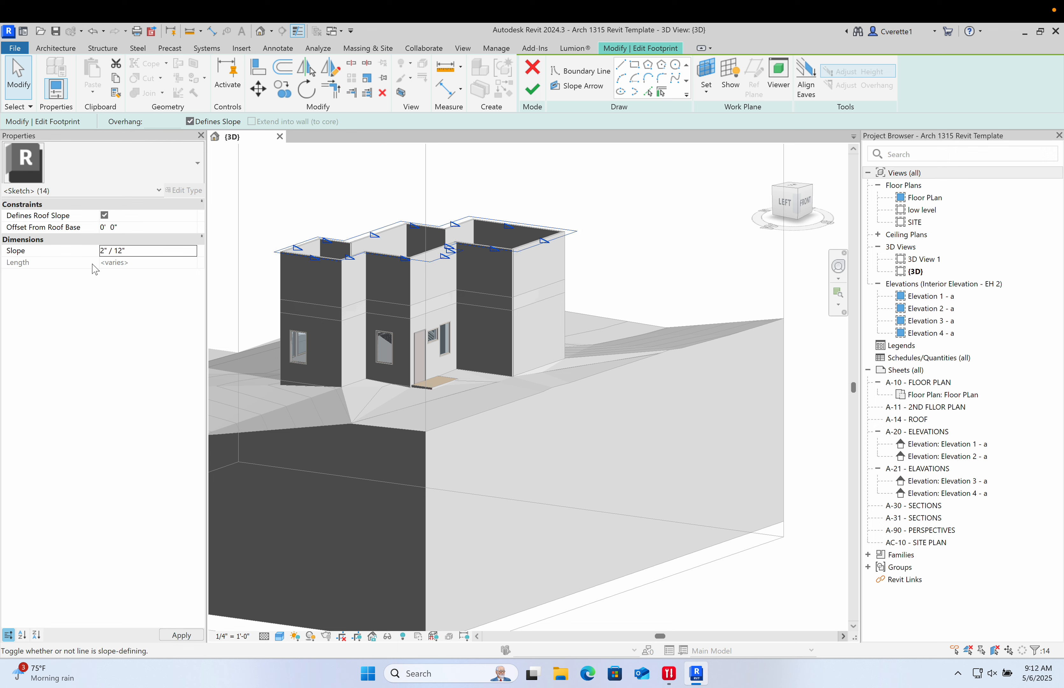
{"action": "left_click", "coordinate": [532, 89]}
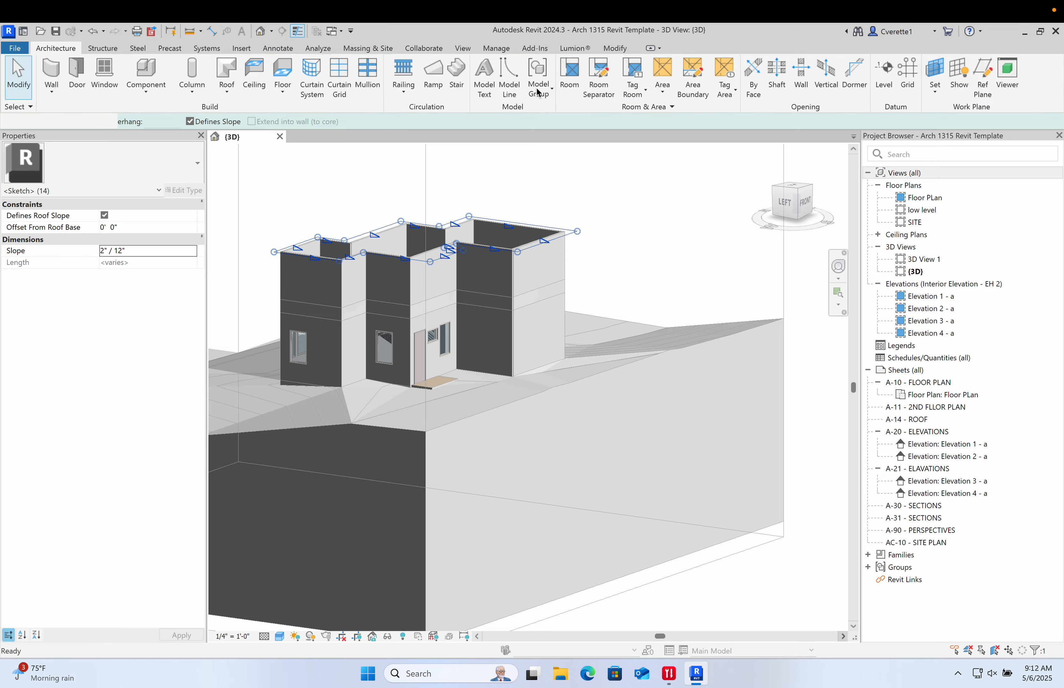
- Select the roof and drag one of its slope shape handles slightly on the front section
{"action": "scroll", "coordinate": [434, 243], "scroll_direction": "up", "scroll_amount": 5}
{"action": "middle_click_drag", "start_coordinate": [411, 295], "coordinate": [589, 293], "text": "shift"}
{"action": "middle_click_drag", "start_coordinate": [345, 320], "coordinate": [444, 295]}
{"action": "left_click", "coordinate": [440, 291]}
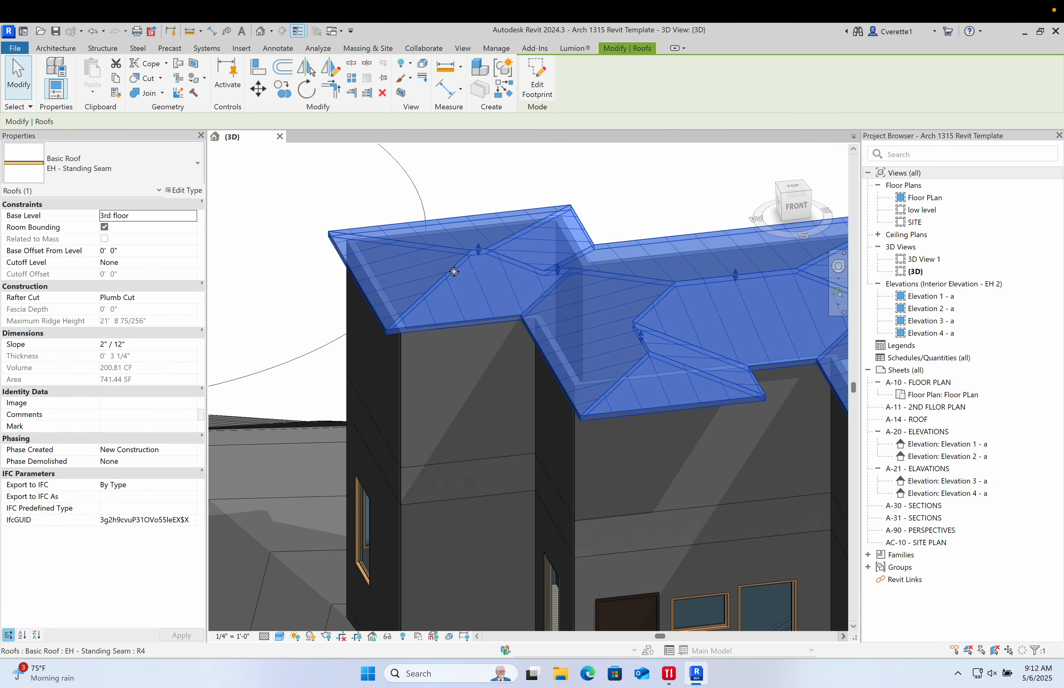
{"action": "scroll", "coordinate": [480, 257], "scroll_direction": "up", "scroll_amount": 2}
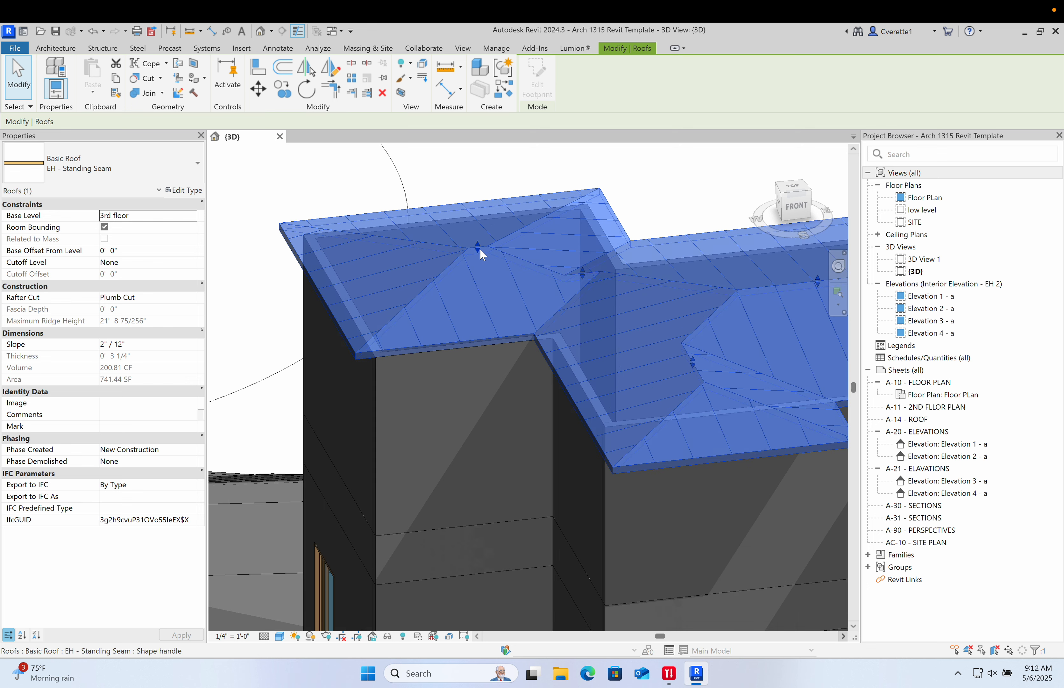
{"action": "left_click_drag", "start_coordinate": [481, 230], "coordinate": [478, 245]}
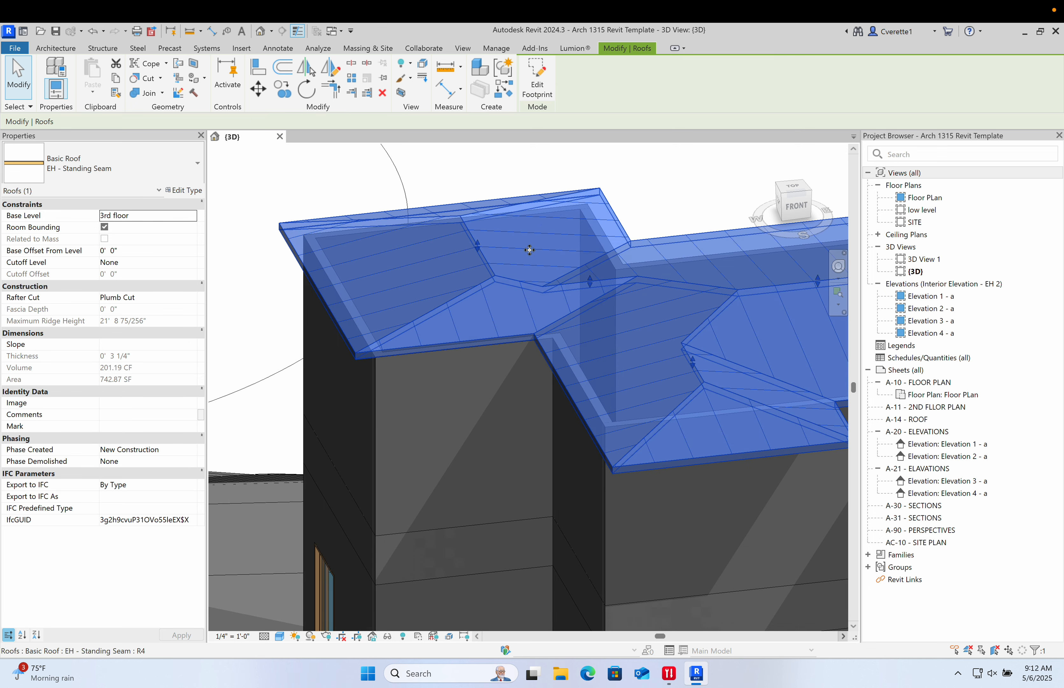
{"action": "key", "text": "Escape"}
{"action": "middle_click_drag", "start_coordinate": [479, 234], "coordinate": [700, 260], "text": "shift"}
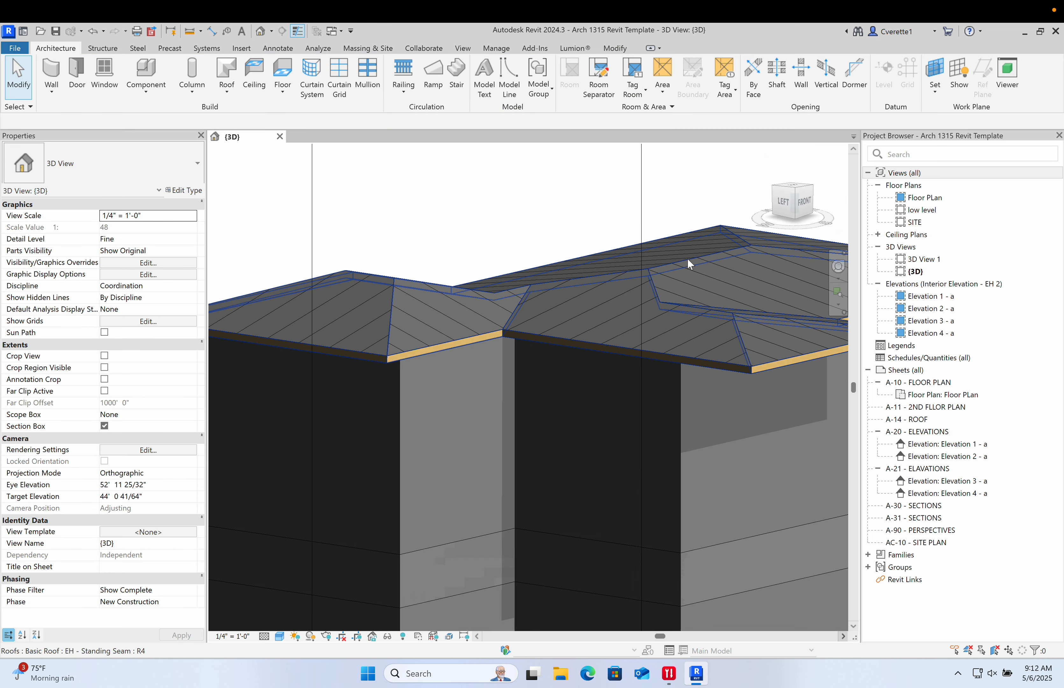
- Select the roof and nudge a shape handle on its rear ridge slightly
{"action": "left_click", "coordinate": [701, 259]}
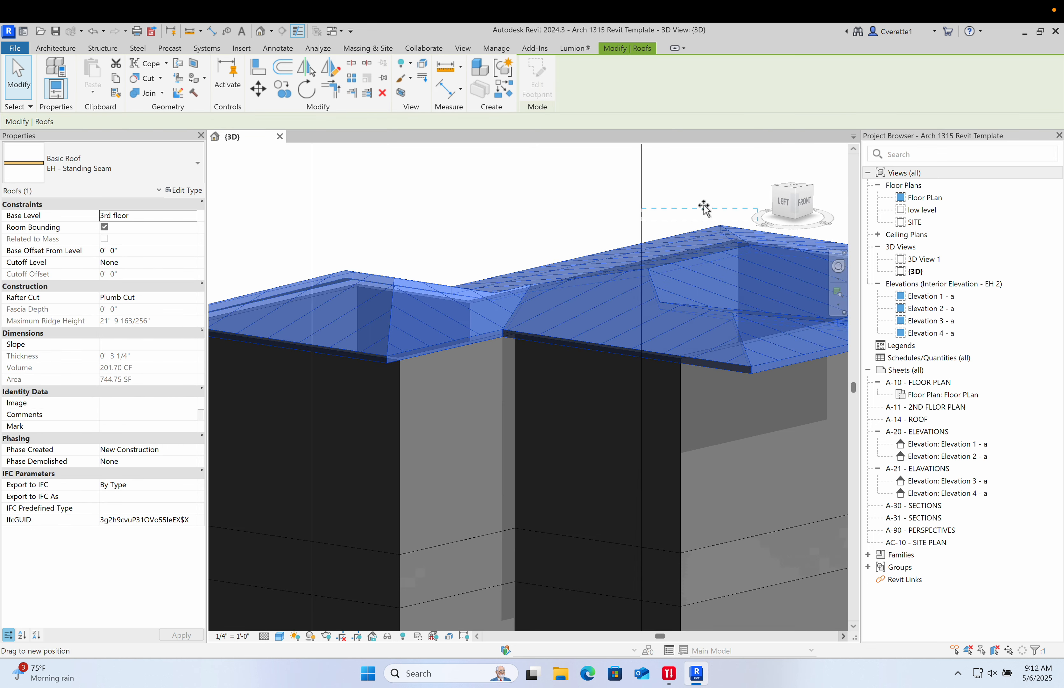
{"action": "left_click_drag", "start_coordinate": [704, 209], "coordinate": [706, 209]}
{"action": "key", "text": "Escape"}
- Orbit and zoom around the roof, selecting it to inspect its hips and shape handles
{"action": "middle_click_drag", "start_coordinate": [550, 268], "coordinate": [293, 268], "text": "shift"}
{"action": "scroll", "coordinate": [393, 278], "scroll_direction": "down", "scroll_amount": 2}
{"action": "middle_click_drag", "start_coordinate": [481, 332], "coordinate": [406, 354]}
{"action": "scroll", "coordinate": [447, 349], "scroll_direction": "down", "scroll_amount": 3}
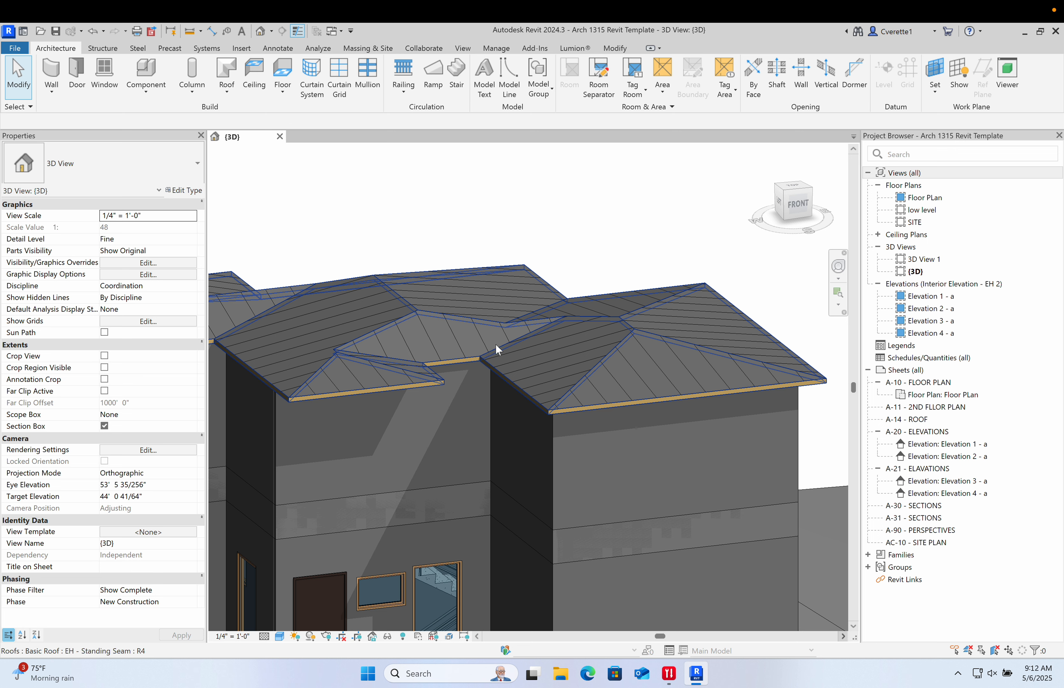
{"action": "scroll", "coordinate": [387, 330], "scroll_direction": "up", "scroll_amount": 4}
{"action": "left_click", "coordinate": [334, 364]}
{"action": "scroll", "coordinate": [324, 363], "scroll_direction": "up", "scroll_amount": 2}
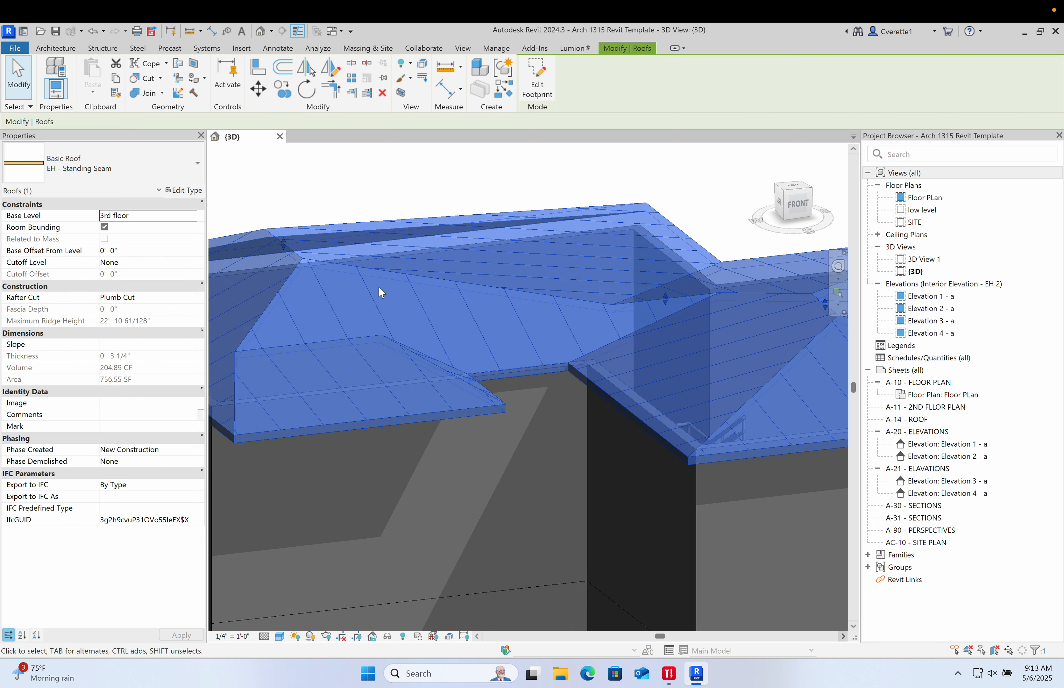
{"action": "scroll", "coordinate": [353, 311], "scroll_direction": "down", "scroll_amount": 5}
{"action": "left_click", "coordinate": [418, 227]}
{"action": "scroll", "coordinate": [293, 323], "scroll_direction": "up", "scroll_amount": 2}
{"action": "scroll", "coordinate": [294, 330], "scroll_direction": "up", "scroll_amount": 2}
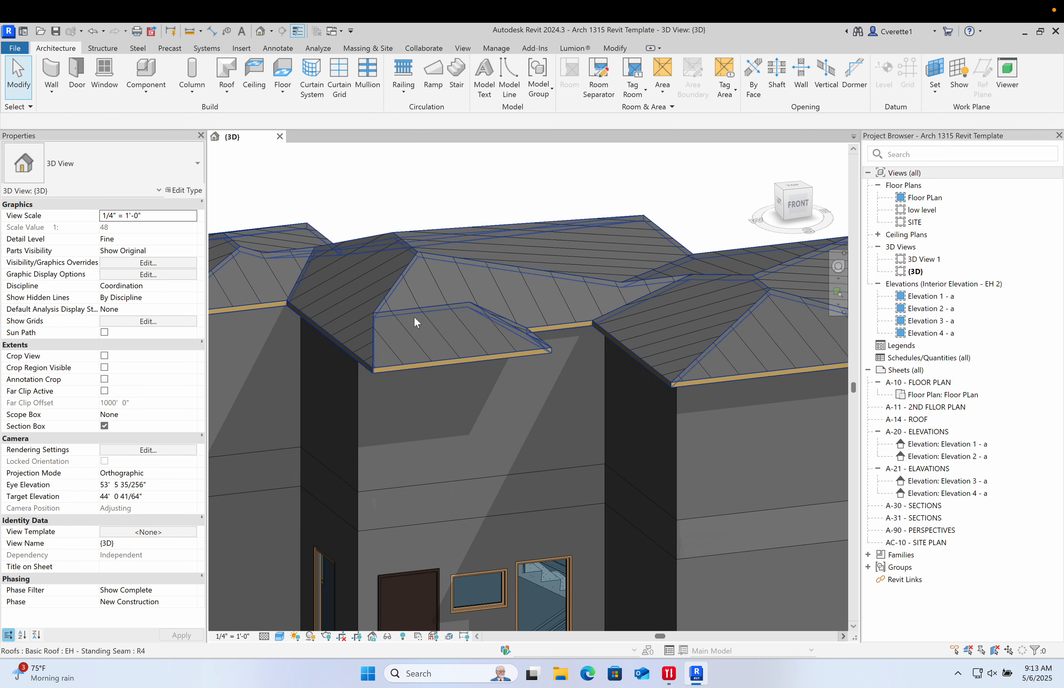
{"action": "left_click", "coordinate": [709, 295]}
{"action": "scroll", "coordinate": [709, 295], "scroll_direction": "down", "scroll_amount": 3}
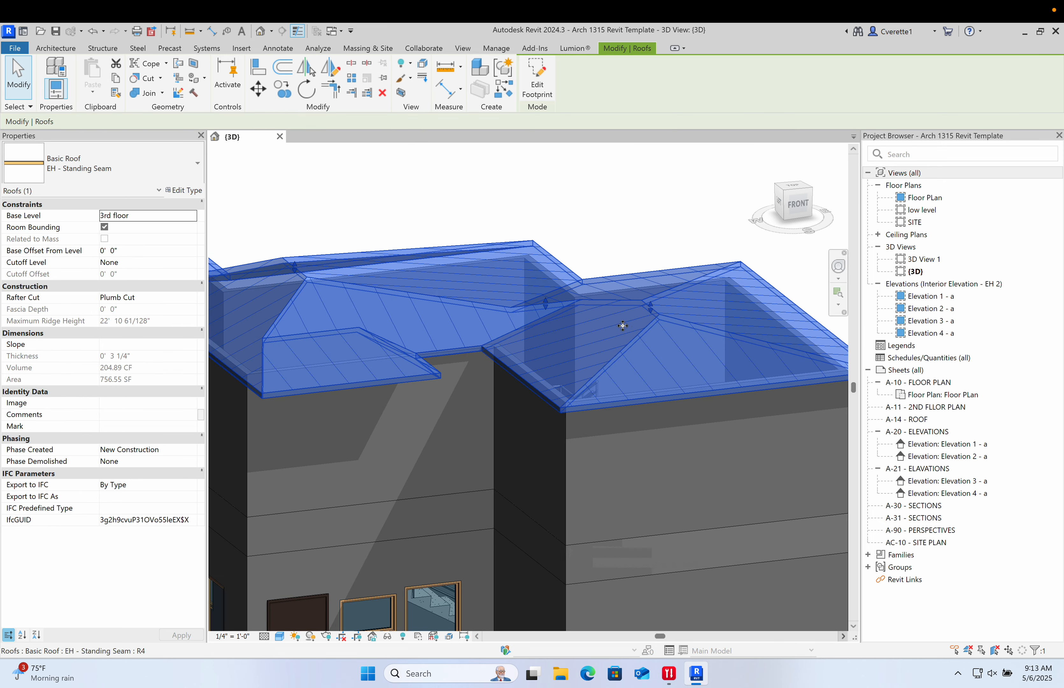
{"action": "scroll", "coordinate": [547, 288], "scroll_direction": "up", "scroll_amount": 3}
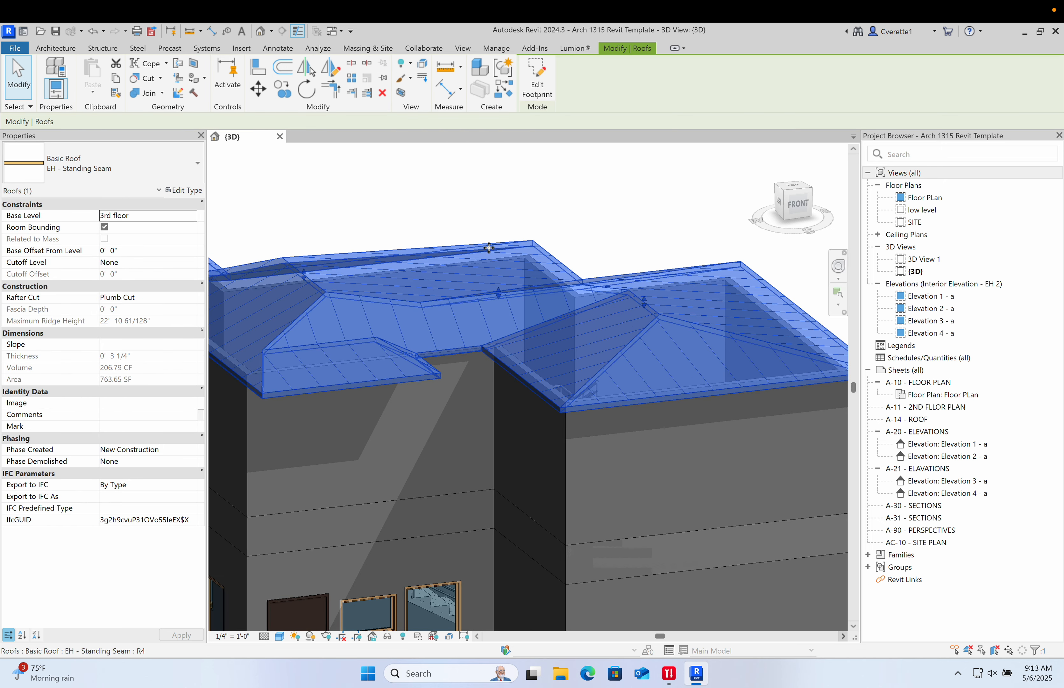
{"action": "left_click", "coordinate": [504, 228]}
{"action": "middle_click_drag", "start_coordinate": [544, 271], "coordinate": [751, 286], "text": "shift"}
{"action": "middle_click_drag", "start_coordinate": [405, 261], "coordinate": [695, 375]}
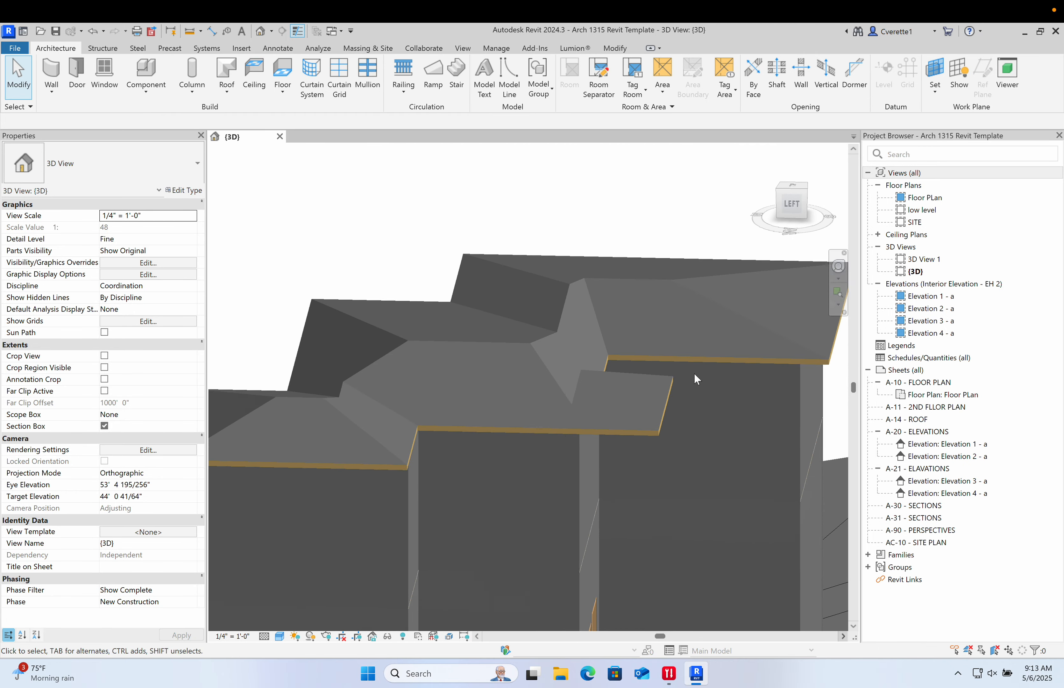
{"action": "middle_click_drag", "start_coordinate": [546, 377], "coordinate": [388, 383], "text": "shift"}
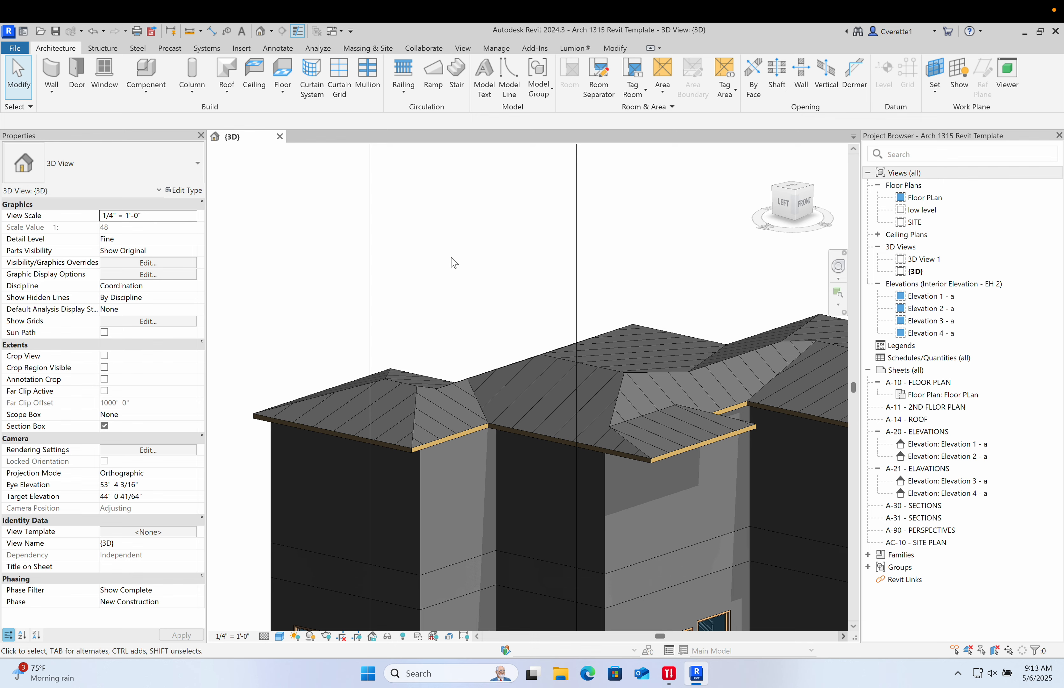
- Orbit back to a front view of the house to review the roof
{"action": "scroll", "coordinate": [452, 258], "scroll_direction": "down", "scroll_amount": 4}
{"action": "middle_click_drag", "start_coordinate": [465, 273], "coordinate": [432, 248]}
{"action": "scroll", "coordinate": [516, 309], "scroll_direction": "up", "scroll_amount": 8}
{"action": "middle_click_drag", "start_coordinate": [541, 325], "coordinate": [537, 352], "text": "shift"}
{"action": "scroll", "coordinate": [529, 345], "scroll_direction": "down", "scroll_amount": 8}
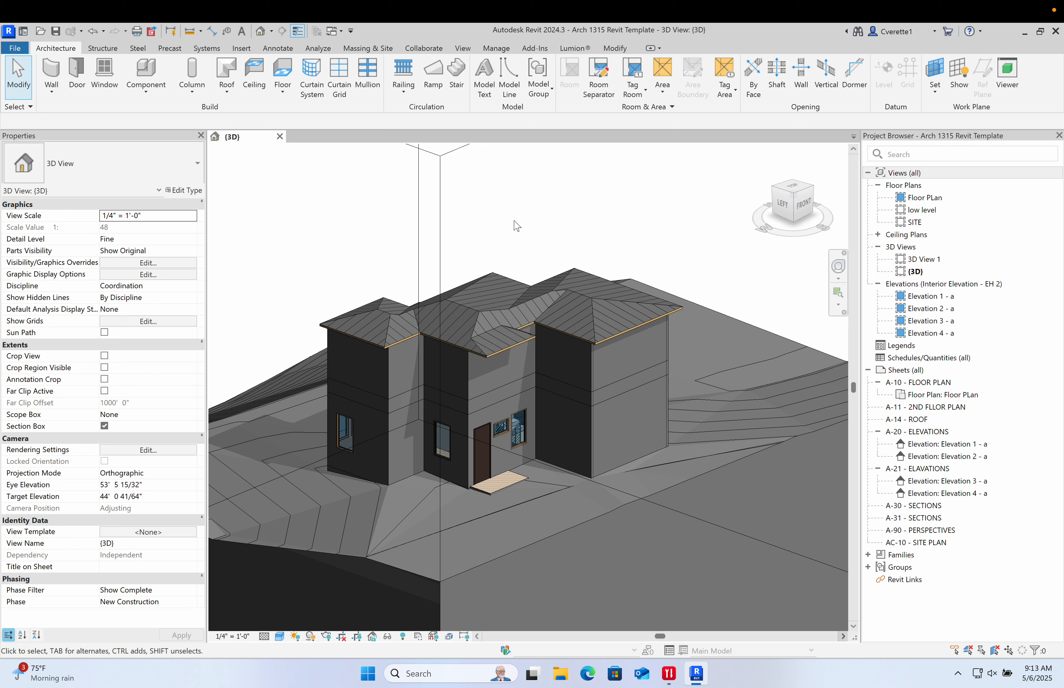
{"action": "scroll", "coordinate": [474, 282], "scroll_direction": "up", "scroll_amount": 5}
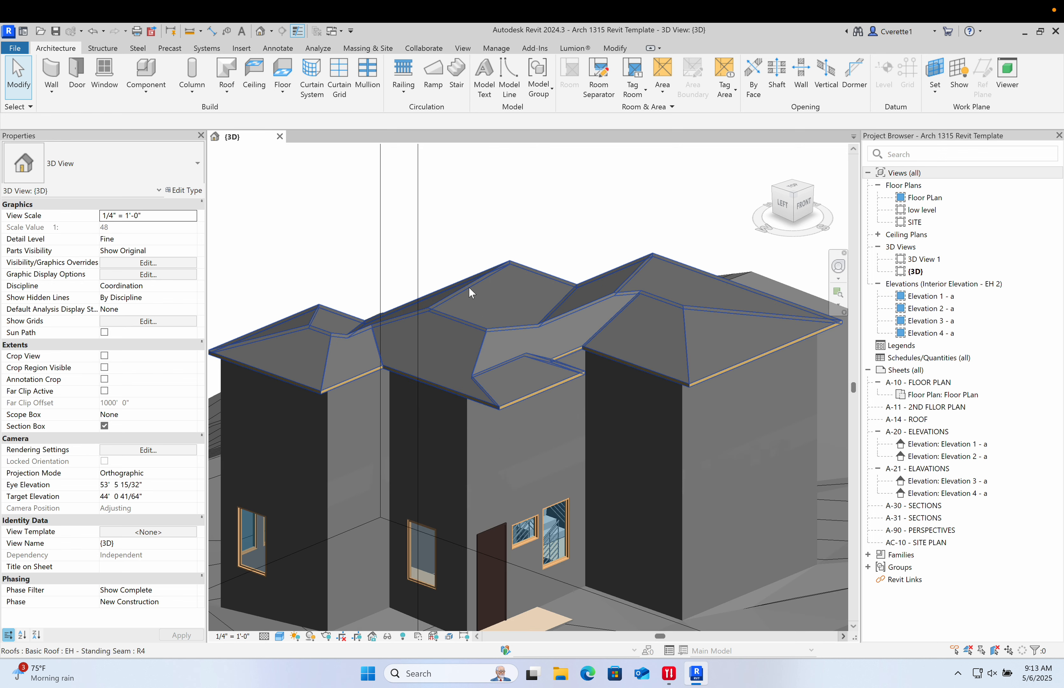
{"action": "middle_click_drag", "start_coordinate": [491, 251], "coordinate": [496, 243], "text": "shift"}
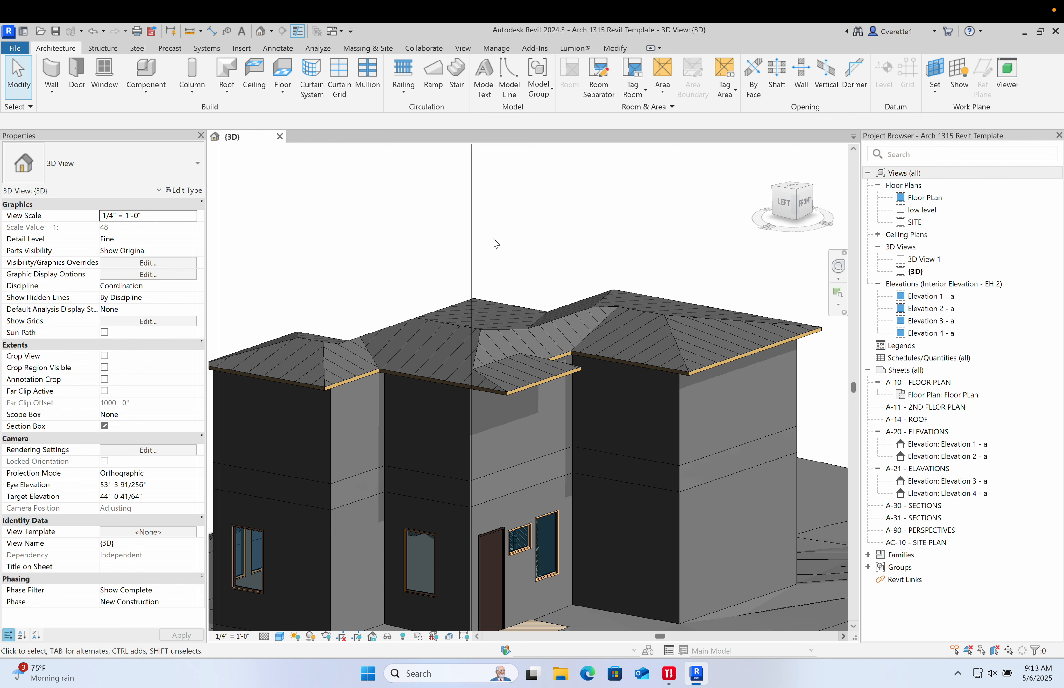
{"action": "middle_click_drag", "start_coordinate": [497, 251], "coordinate": [517, 237]}
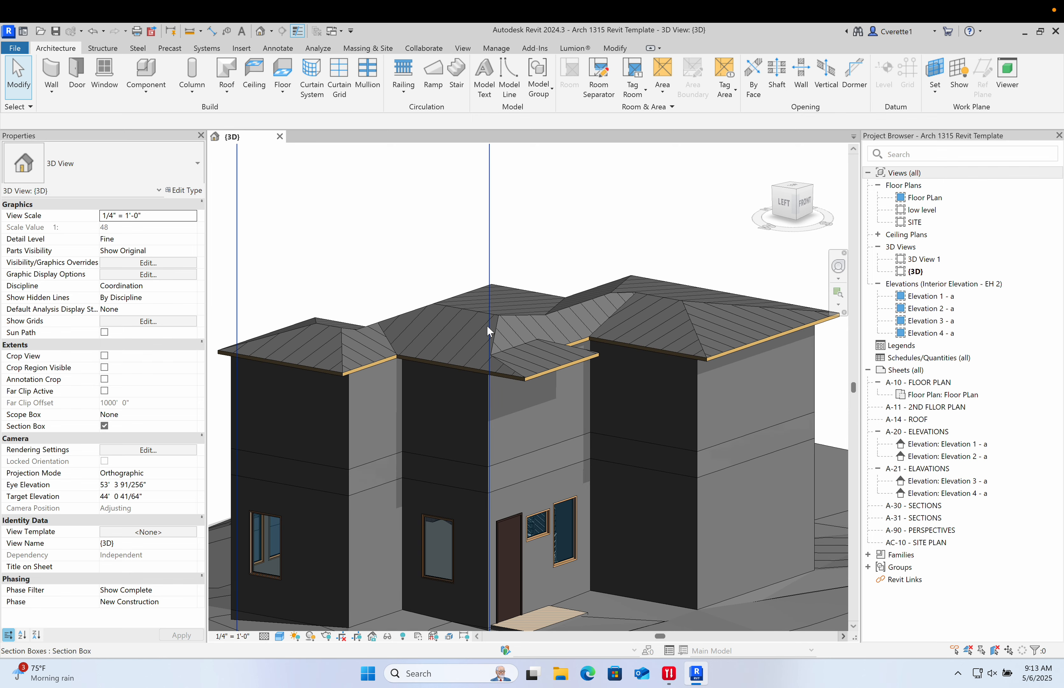
- Drag a ridge shape handle of the roof slightly and reopen its footprint sketch
{"action": "left_click", "coordinate": [472, 309]}
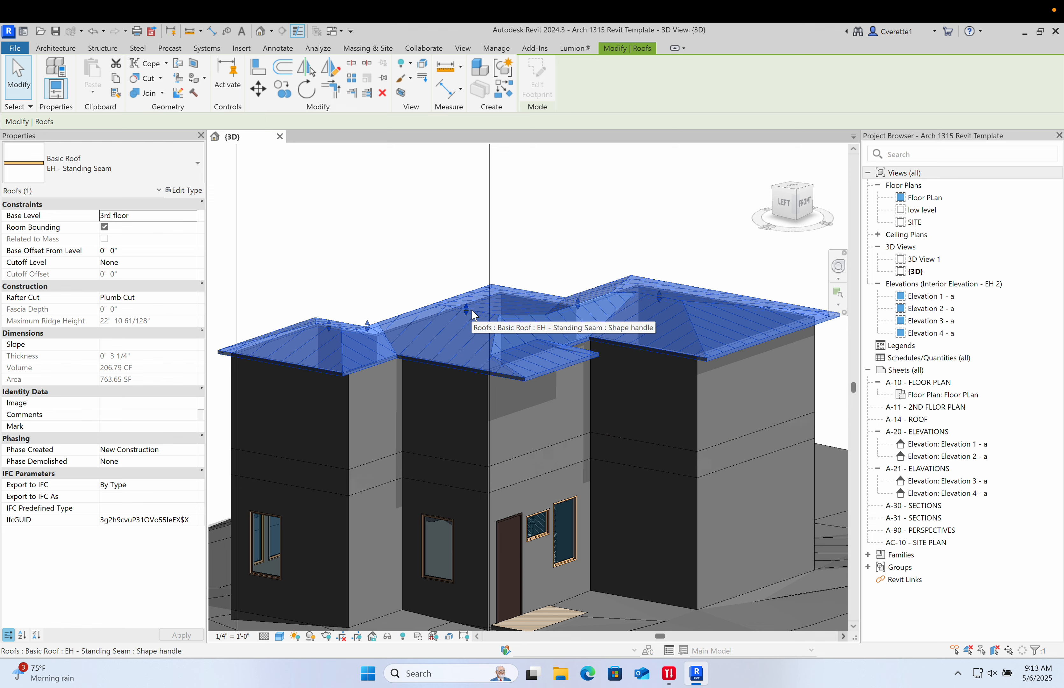
{"action": "left_click_drag", "start_coordinate": [472, 310], "coordinate": [452, 310]}
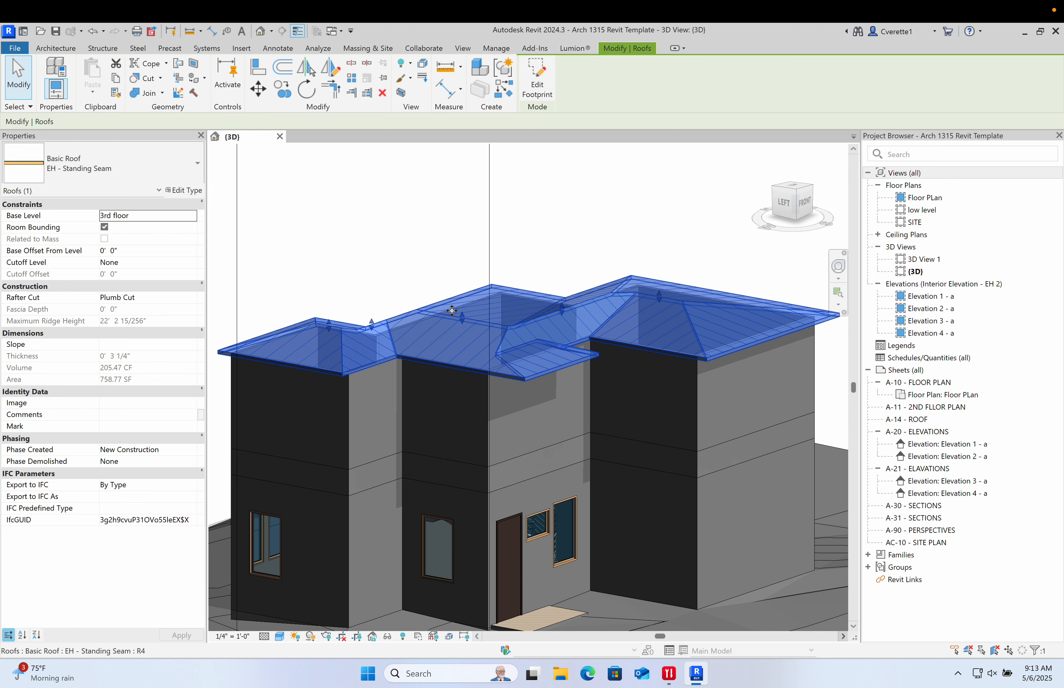
{"action": "double_click", "coordinate": [452, 310]}
{"action": "scroll", "coordinate": [303, 270], "scroll_direction": "down", "scroll_amount": 2}
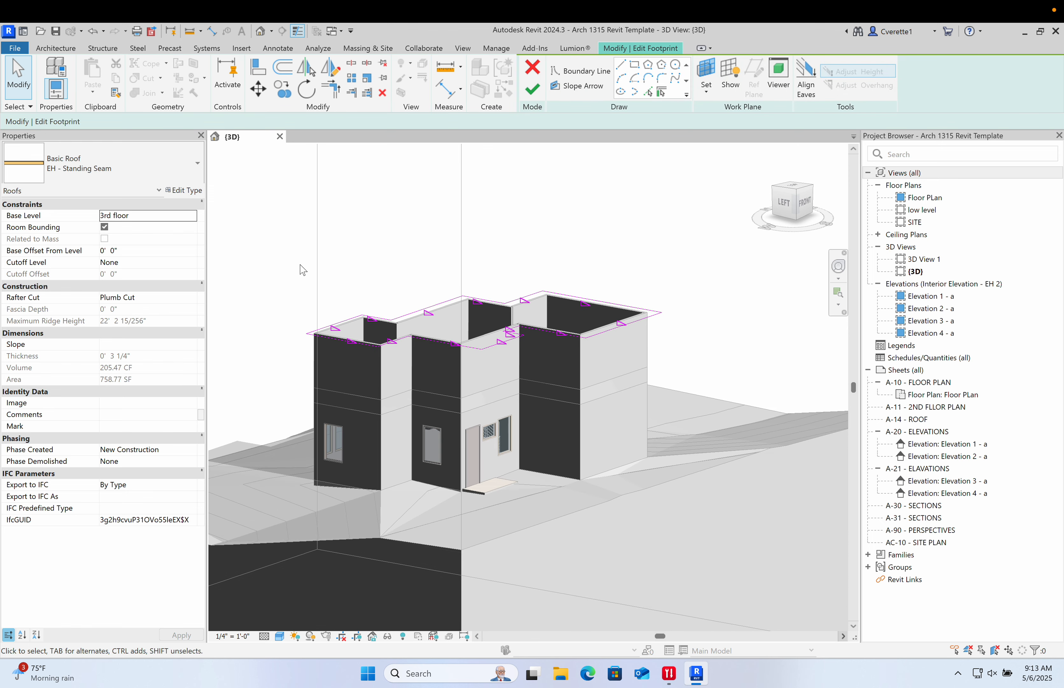
- Select all footprint boundary lines and clear their Defines Roof Slope option
{"action": "left_click_drag", "start_coordinate": [264, 239], "coordinate": [705, 389]}
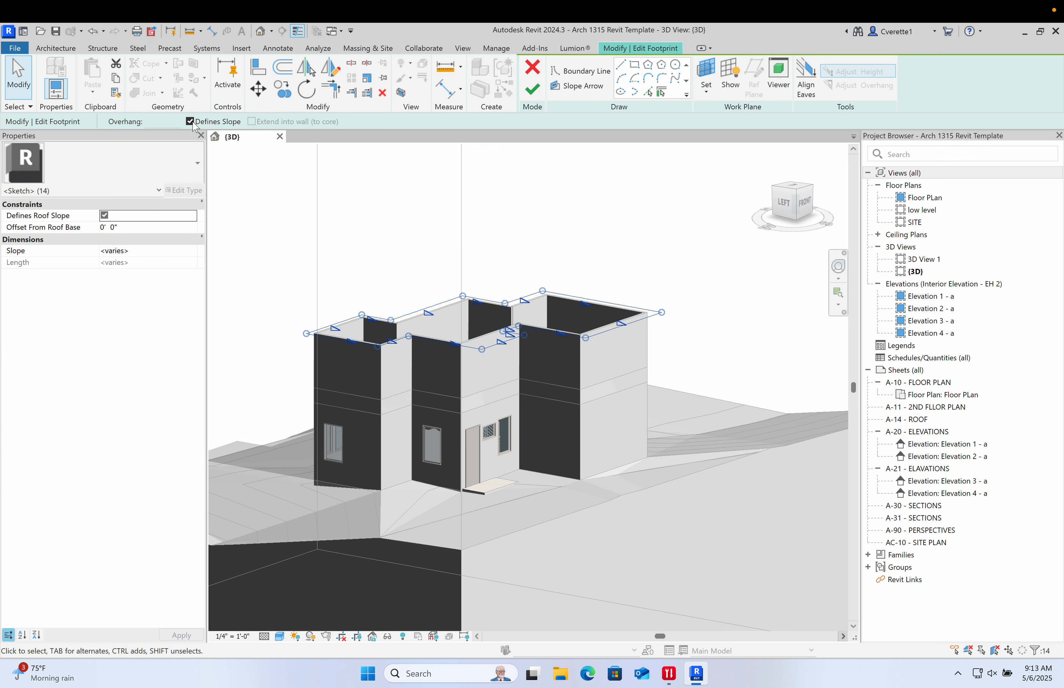
{"action": "left_click", "coordinate": [407, 232]}
- Make one front boundary line slope-defining at 3" / 12" and finish the roof
{"action": "scroll", "coordinate": [400, 386], "scroll_direction": "up", "scroll_amount": 3}
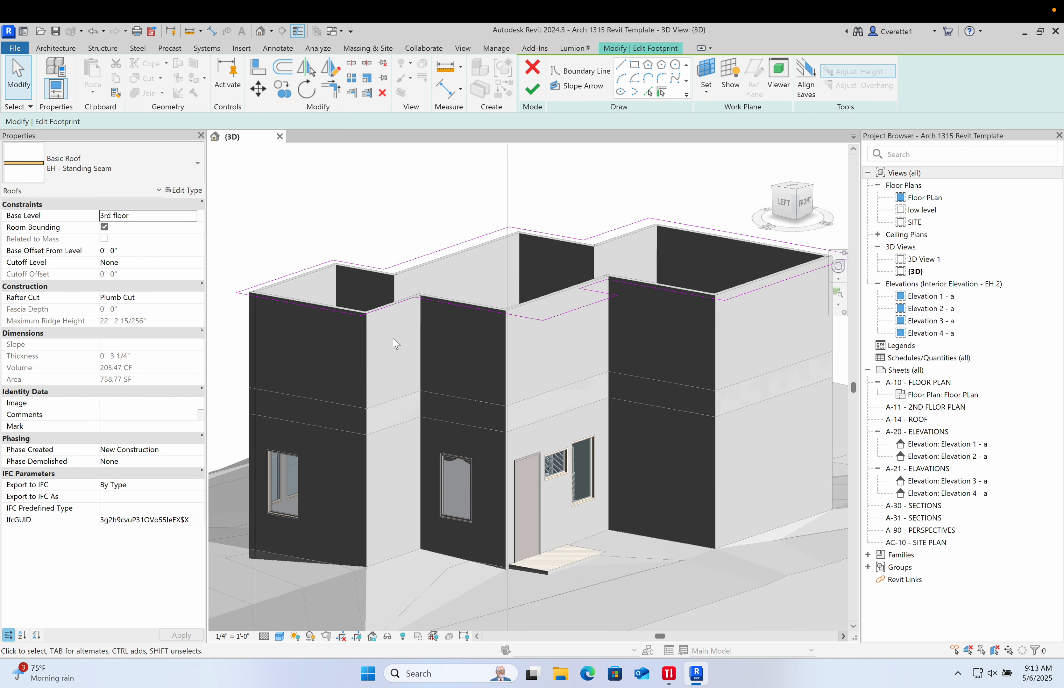
{"action": "middle_click_drag", "start_coordinate": [391, 313], "coordinate": [347, 342]}
{"action": "left_click", "coordinate": [531, 339]}
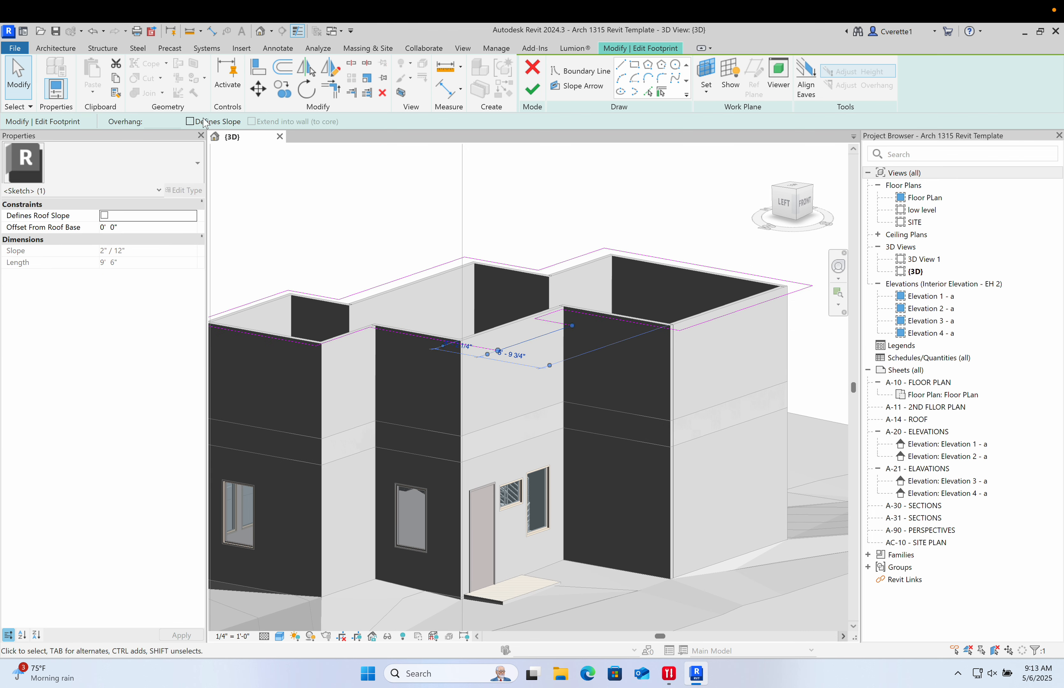
{"action": "left_click", "coordinate": [190, 122]}
{"action": "left_click", "coordinate": [150, 250]}
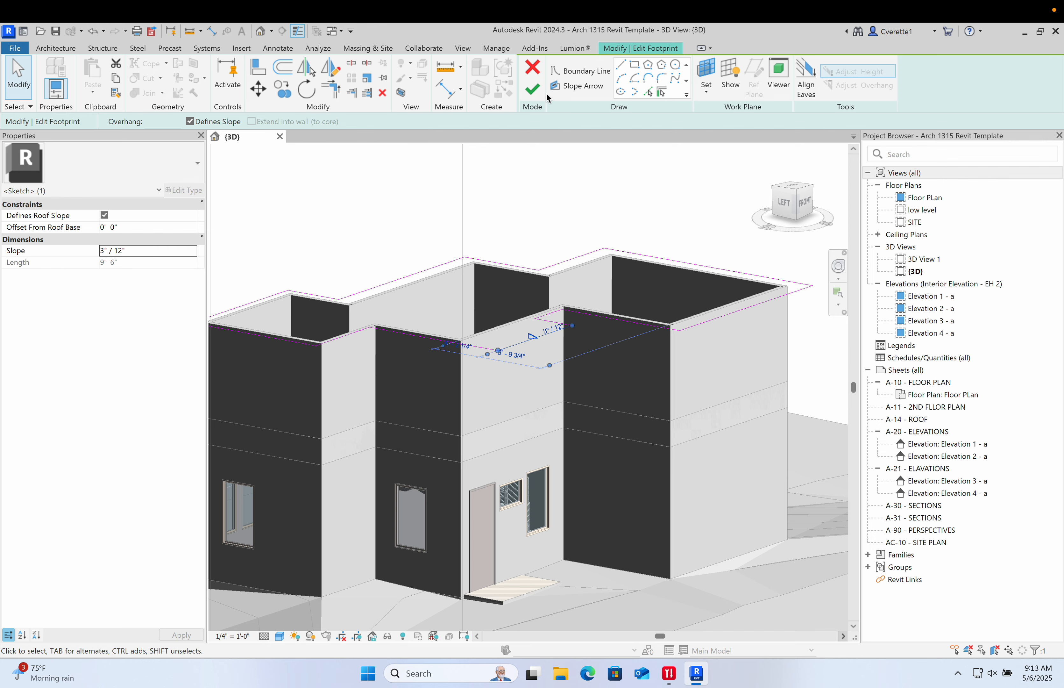
{"action": "left_click", "coordinate": [536, 91]}
- Drag a shape handle on the roof's low edge to lower its slope
{"action": "middle_click_drag", "start_coordinate": [452, 387], "coordinate": [539, 367], "text": "shift"}
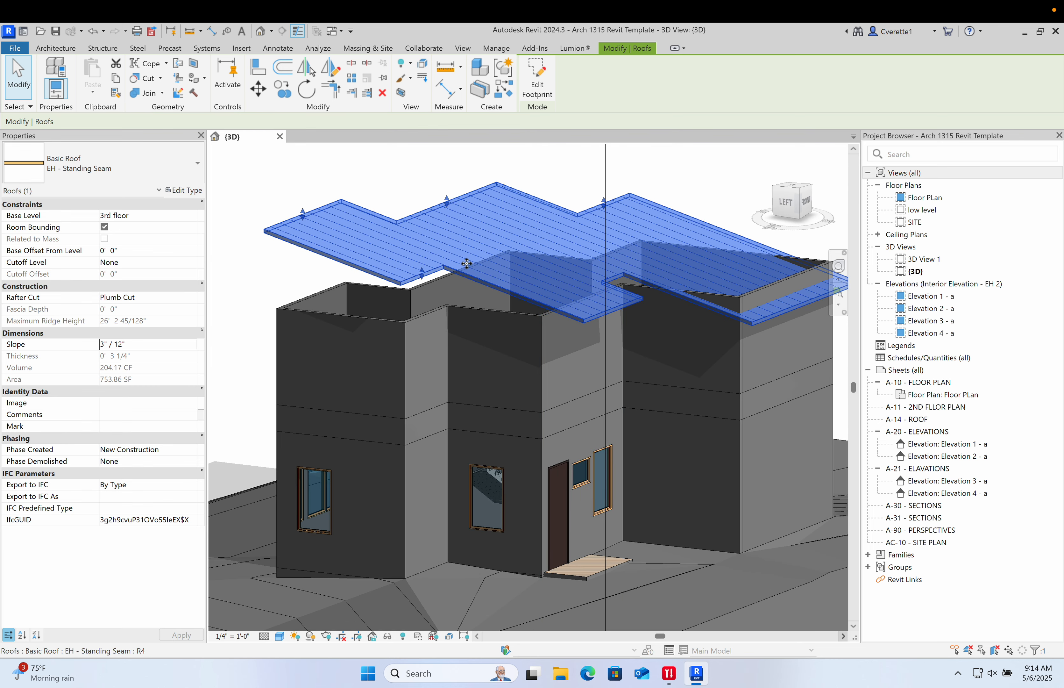
{"action": "left_click_drag", "start_coordinate": [303, 216], "coordinate": [313, 237]}
{"action": "middle_click_drag", "start_coordinate": [463, 286], "coordinate": [563, 273], "text": "shift"}
{"action": "scroll", "coordinate": [404, 306], "scroll_direction": "up", "scroll_amount": 5}
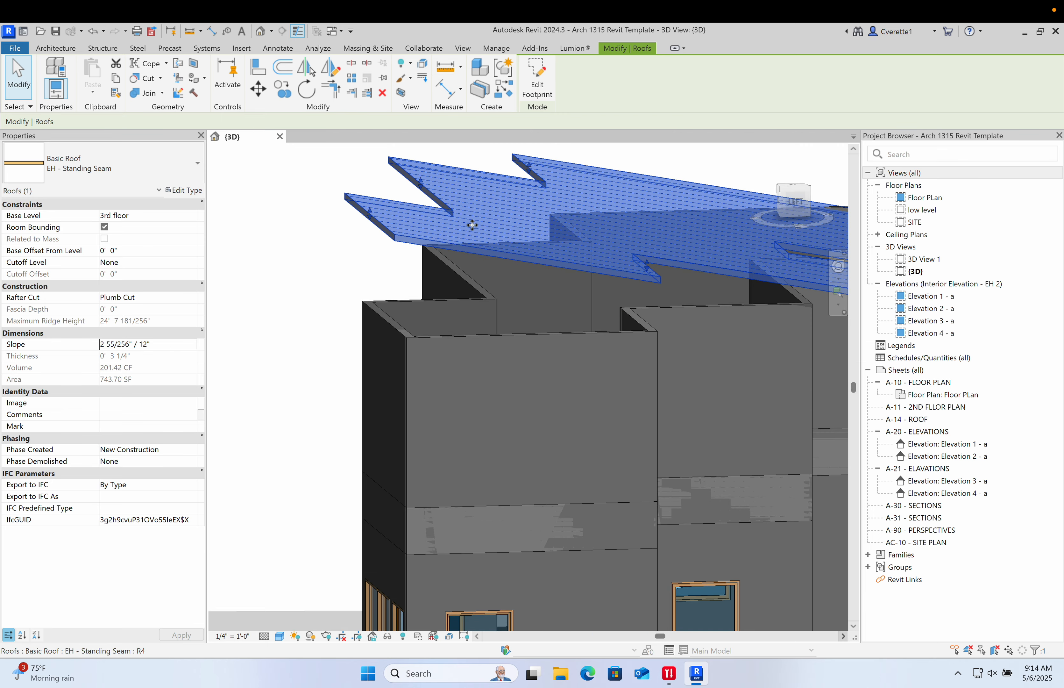
- Orbit to a side view of the house to examine the shed roof's pitch
{"action": "middle_click_drag", "start_coordinate": [496, 397], "coordinate": [565, 464], "text": "shift"}
{"action": "left_click_drag", "start_coordinate": [258, 254], "coordinate": [258, 283]}
{"action": "left_click", "coordinate": [394, 183]}
{"action": "scroll", "coordinate": [401, 255], "scroll_direction": "down", "scroll_amount": 3}
{"action": "middle_click_drag", "start_coordinate": [402, 260], "coordinate": [556, 280], "text": "shift"}
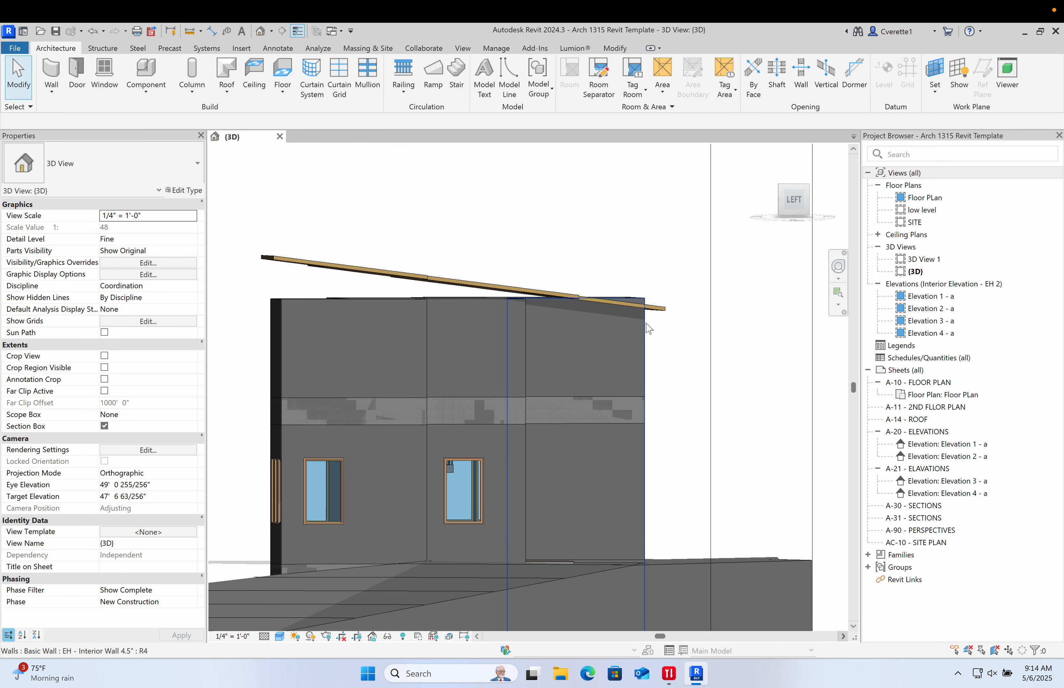
- Select the house walls and attach their tops to the roof
{"action": "left_click_drag", "start_coordinate": [682, 351], "coordinate": [244, 324]}
{"action": "left_click_drag", "start_coordinate": [677, 325], "coordinate": [253, 331]}
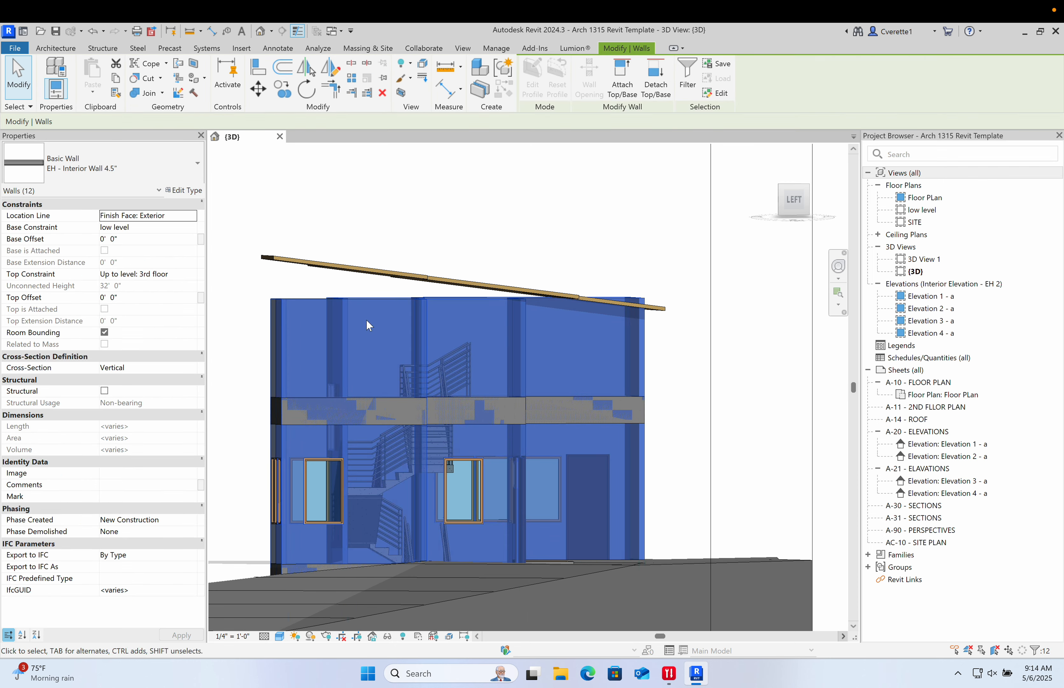
{"action": "middle_click_drag", "start_coordinate": [412, 288], "coordinate": [462, 297], "text": "shift"}
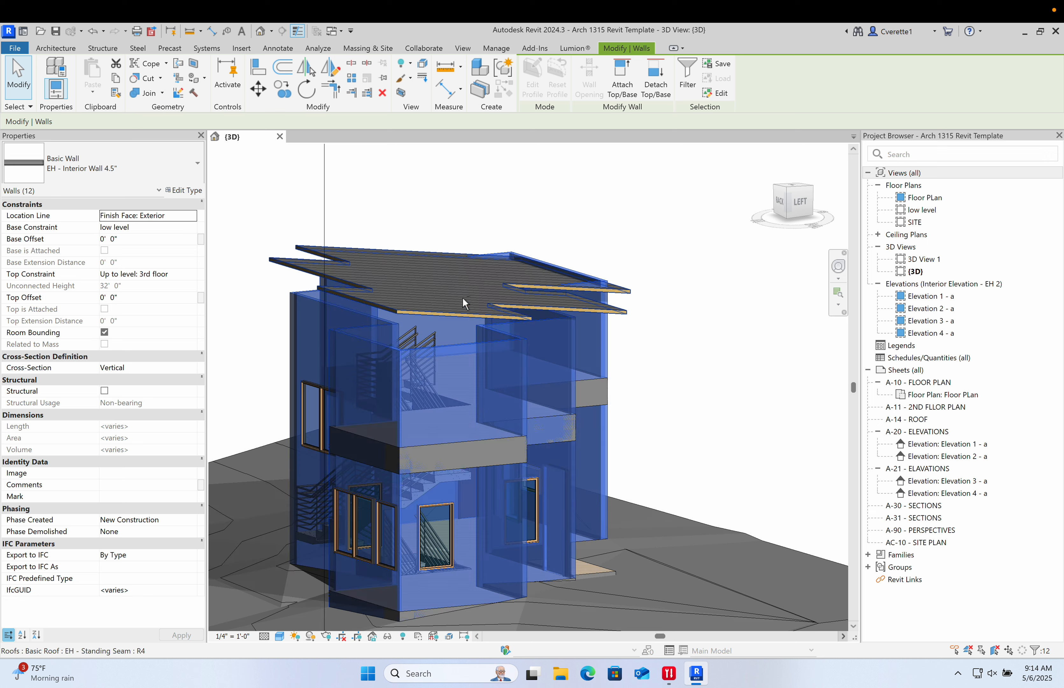
{"action": "left_click", "coordinate": [623, 74]}
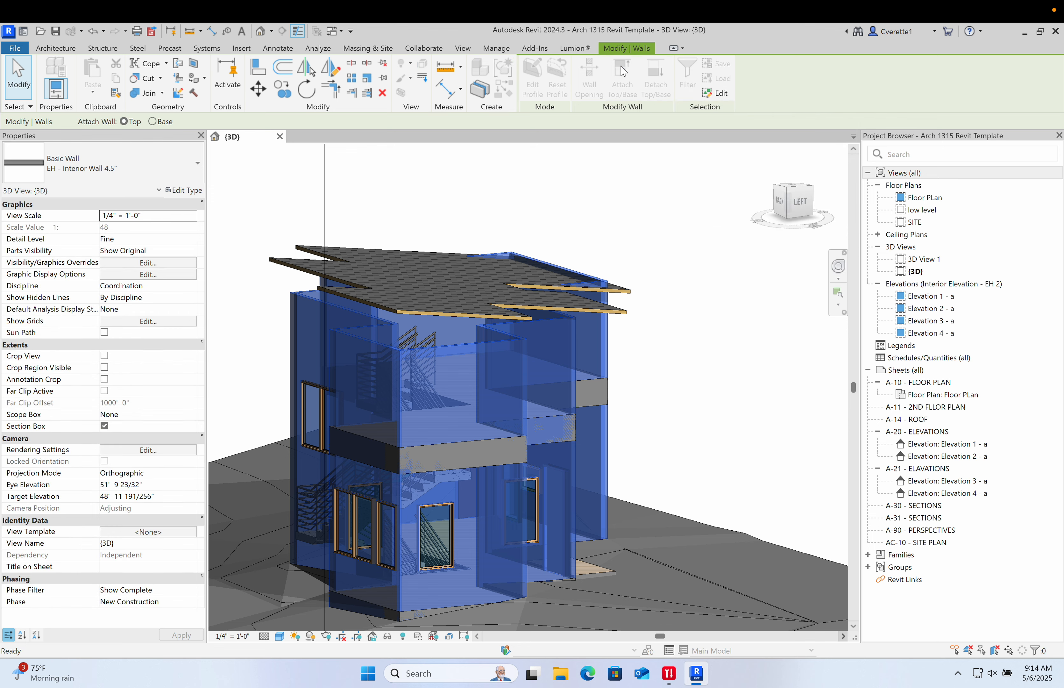
{"action": "left_click", "coordinate": [356, 251]}
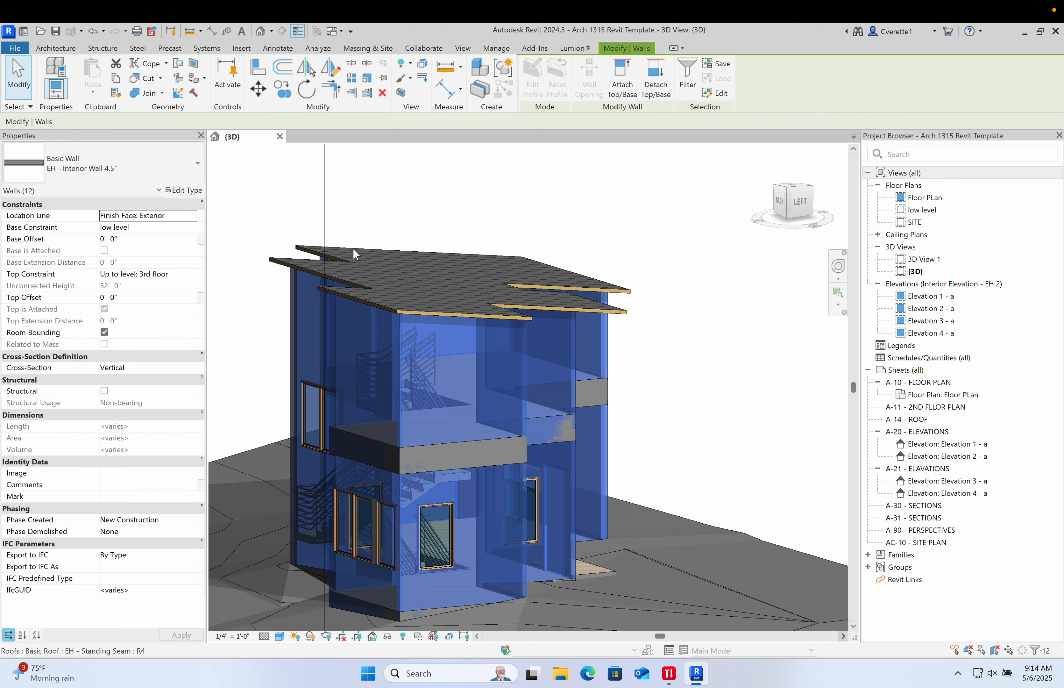
- Open the roof's footprint sketch for editing and switch to a top view
{"action": "key", "text": "Escape"}
{"action": "scroll", "coordinate": [422, 345], "scroll_direction": "up", "scroll_amount": 4}
{"action": "middle_click_drag", "start_coordinate": [421, 342], "coordinate": [340, 361], "text": "shift"}
{"action": "scroll", "coordinate": [313, 362], "scroll_direction": "down", "scroll_amount": 5}
{"action": "scroll", "coordinate": [443, 318], "scroll_direction": "up", "scroll_amount": 8}
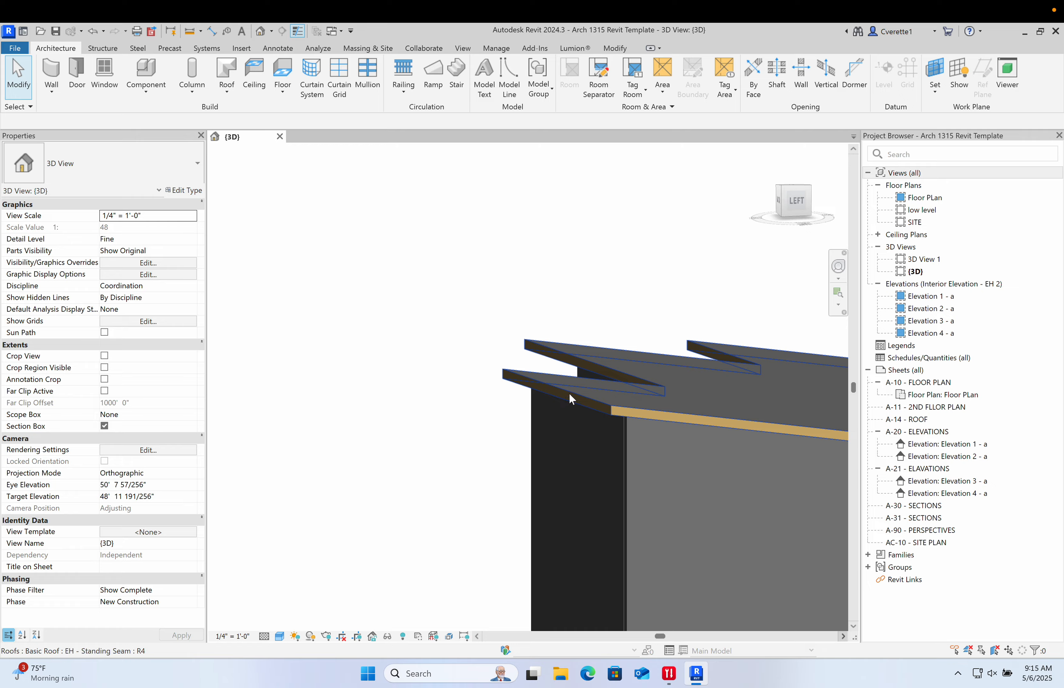
{"action": "double_click", "coordinate": [571, 397]}
{"action": "scroll", "coordinate": [559, 421], "scroll_direction": "down", "scroll_amount": 8}
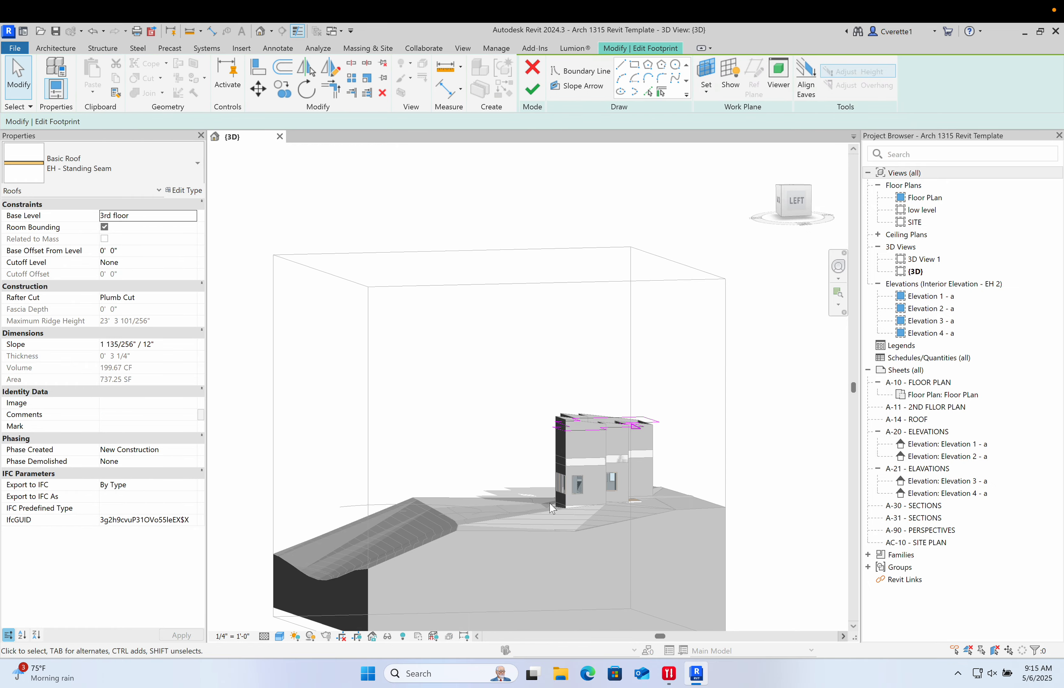
{"action": "middle_click_drag", "start_coordinate": [559, 421], "coordinate": [411, 639], "text": "shift"}
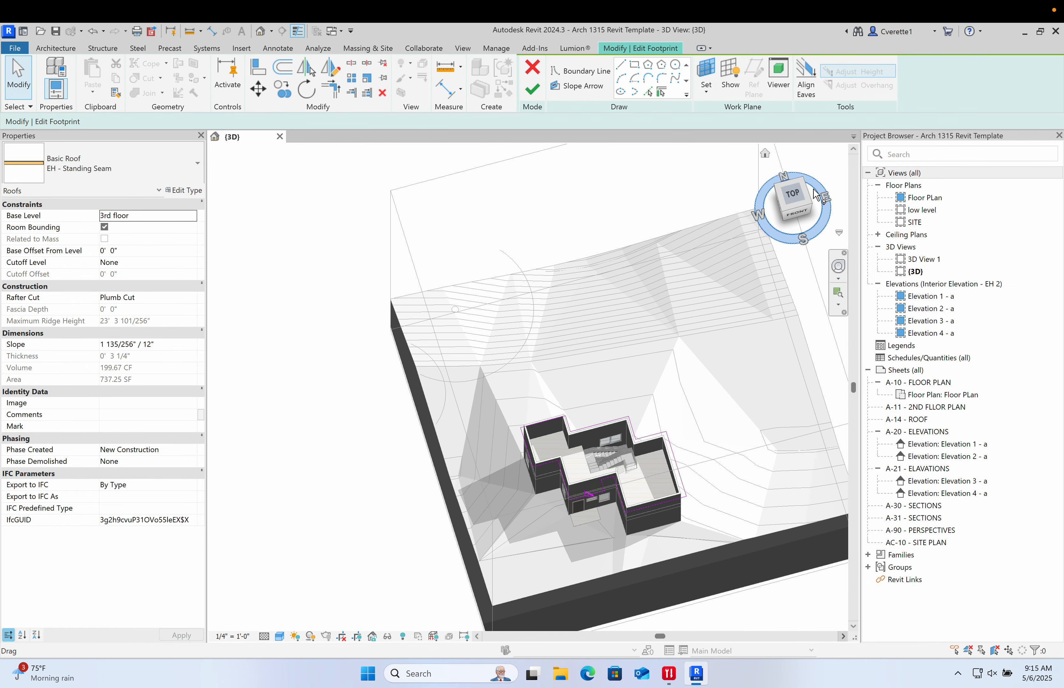
{"action": "left_click", "coordinate": [799, 199]}
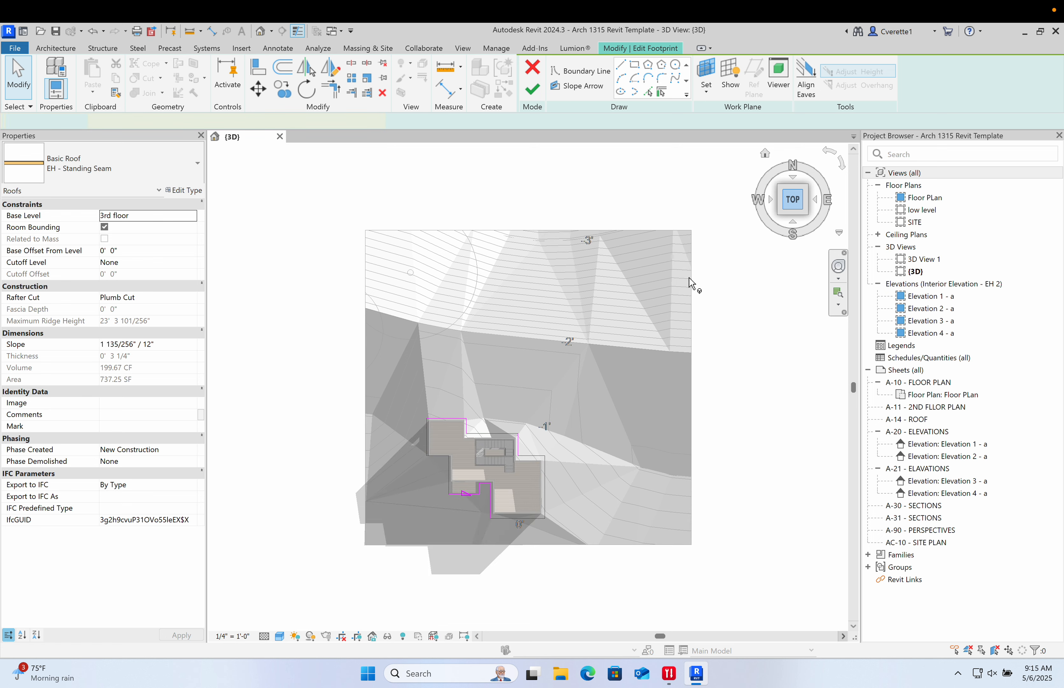
{"action": "key", "text": "d"}
{"action": "key", "text": "i"}
{"action": "scroll", "coordinate": [437, 425], "scroll_direction": "up", "scroll_amount": 10}
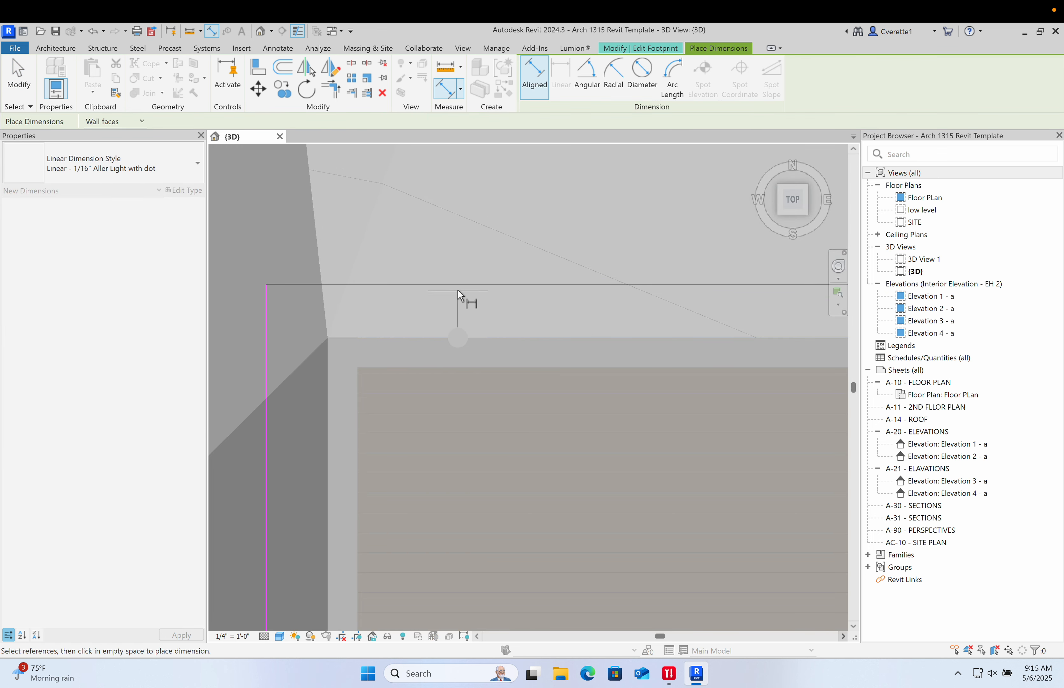
{"action": "left_click", "coordinate": [430, 236]}
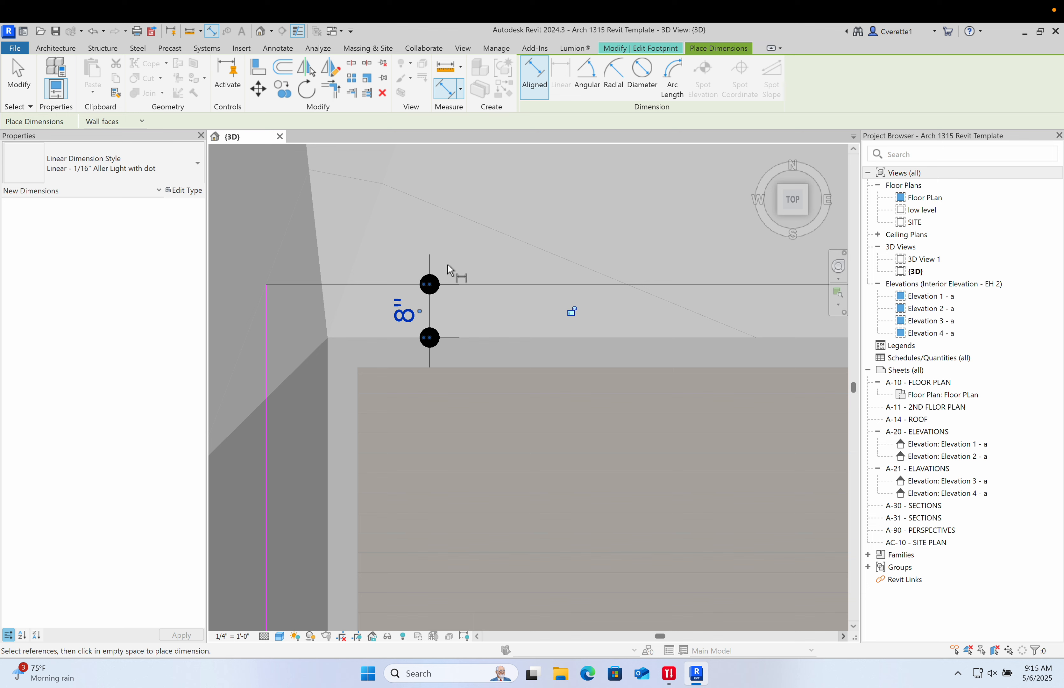
{"action": "key", "text": "Escape"}
{"action": "key", "text": "Escape"}
- Move the top footprint boundary line 2'-0" out from the wall face
{"action": "left_click", "coordinate": [463, 287]}
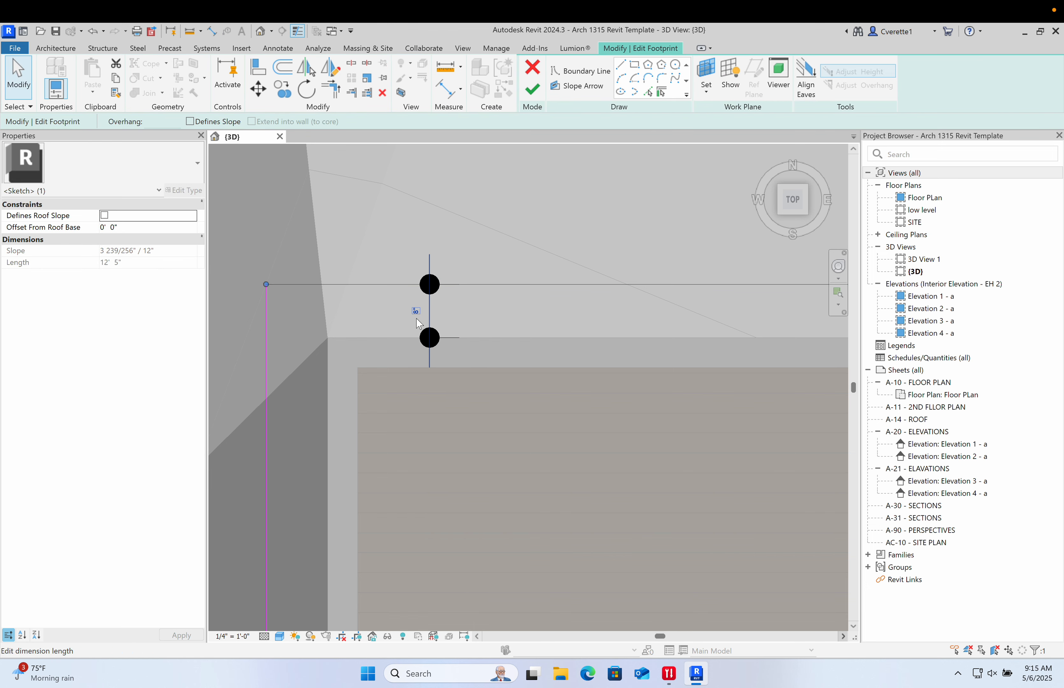
{"action": "left_click", "coordinate": [417, 313]}
{"action": "key", "text": "Return"}
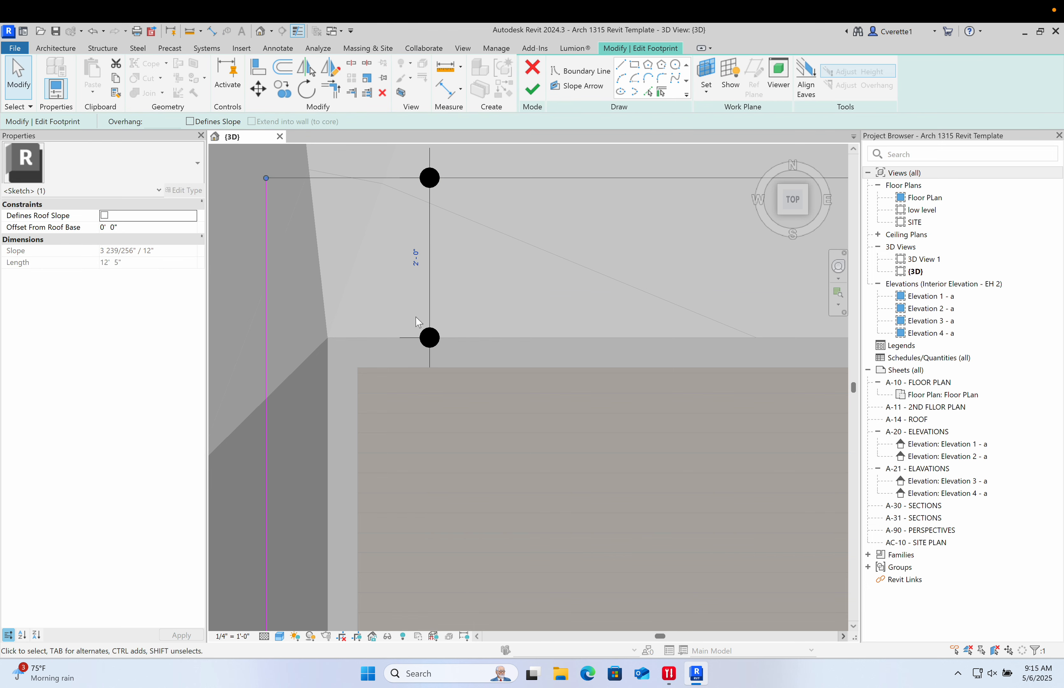
- Dimension the gap between a wall face and the nearby footprint boundary line and set it to 12 inches
{"action": "left_click", "coordinate": [548, 230]}
{"action": "scroll", "coordinate": [548, 231], "scroll_direction": "down", "scroll_amount": 7}
{"action": "middle_click_drag", "start_coordinate": [587, 284], "coordinate": [563, 318]}
{"action": "scroll", "coordinate": [494, 324], "scroll_direction": "up", "scroll_amount": 5}
{"action": "key", "text": "d"}
{"action": "key", "text": "i"}
{"action": "scroll", "coordinate": [536, 329], "scroll_direction": "up", "scroll_amount": 2}
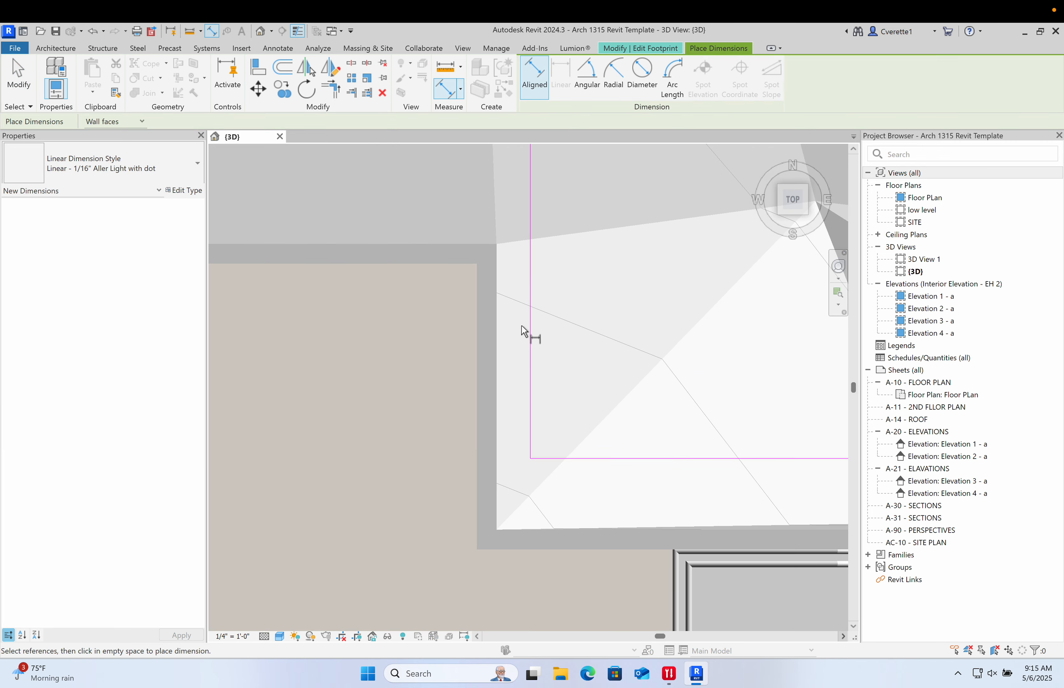
{"action": "left_click", "coordinate": [497, 325]}
{"action": "left_click", "coordinate": [532, 325]}
{"action": "left_click", "coordinate": [649, 298]}
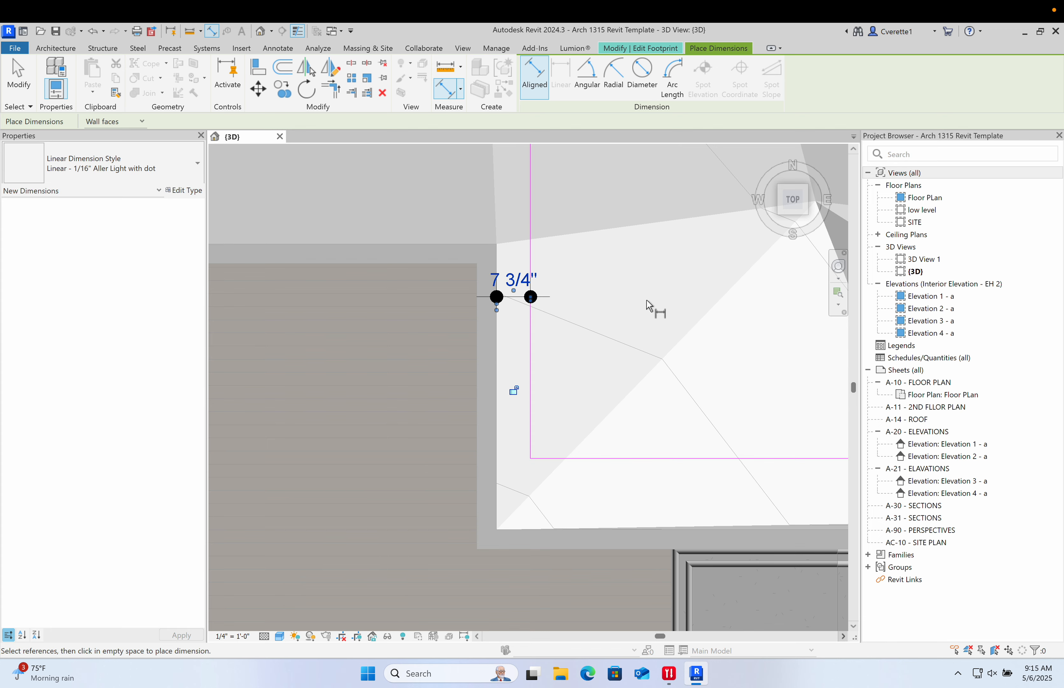
{"action": "scroll", "coordinate": [564, 334], "scroll_direction": "down", "scroll_amount": 2}
{"action": "key", "text": "Escape"}
{"action": "left_click", "coordinate": [525, 348]}
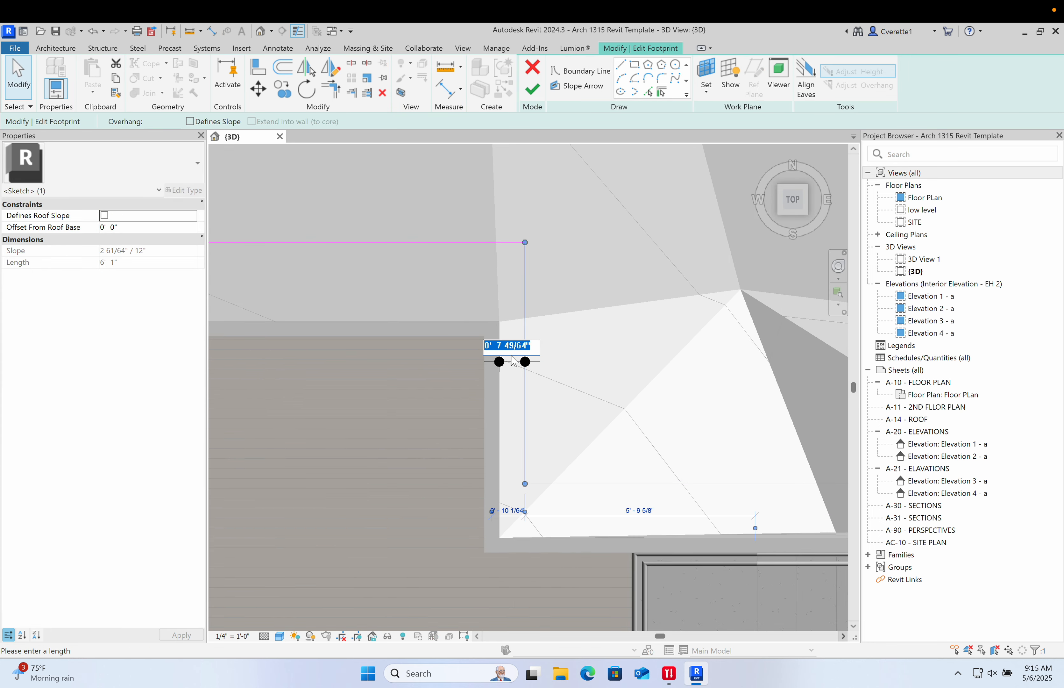
{"action": "type", "text": "12"}
{"action": "key", "text": "Return"}
{"action": "key", "text": "Escape"}
- Dimension the upper footprint line's offset from the wall face below it
{"action": "scroll", "coordinate": [554, 315], "scroll_direction": "down", "scroll_amount": 3}
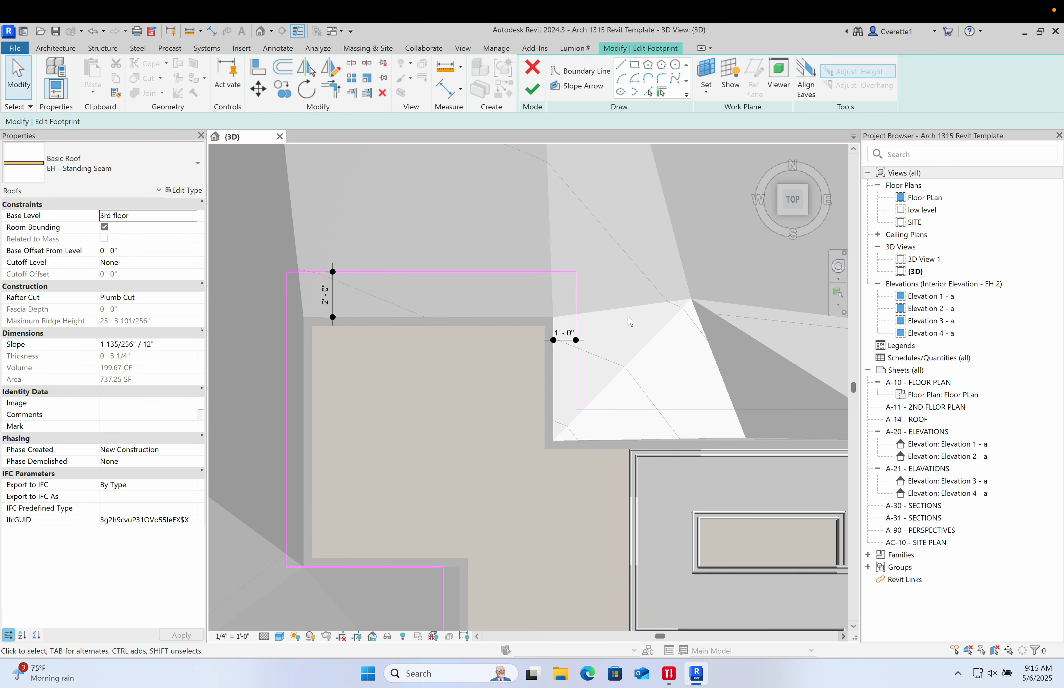
{"action": "scroll", "coordinate": [468, 358], "scroll_direction": "up", "scroll_amount": 3}
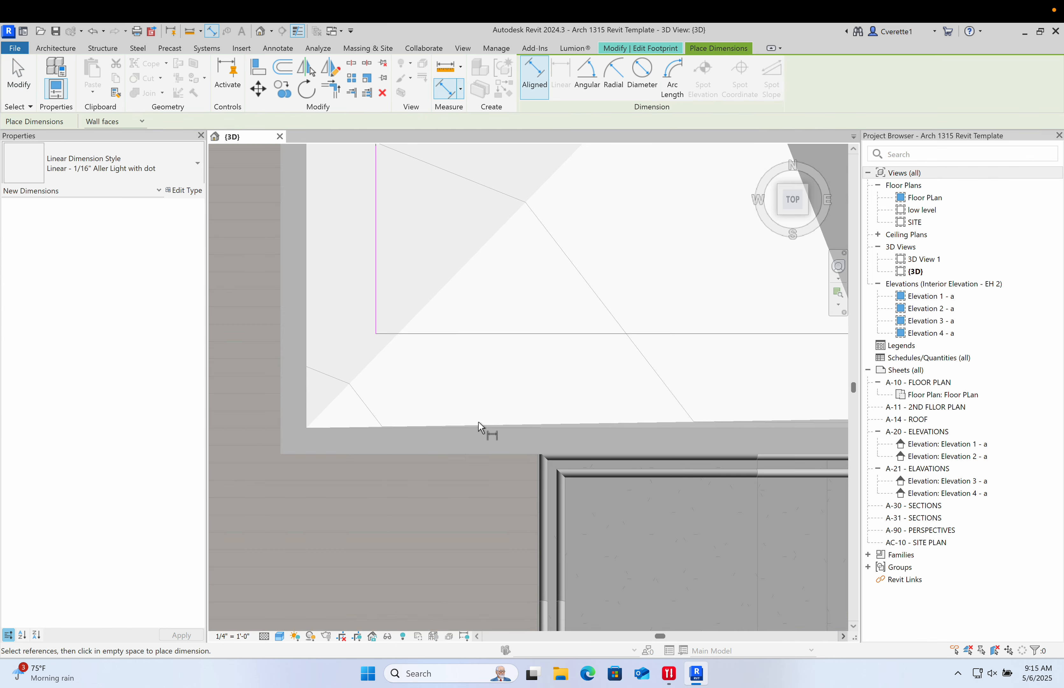
{"action": "left_click", "coordinate": [483, 429]}
{"action": "scroll", "coordinate": [537, 298], "scroll_direction": "down", "scroll_amount": 4}
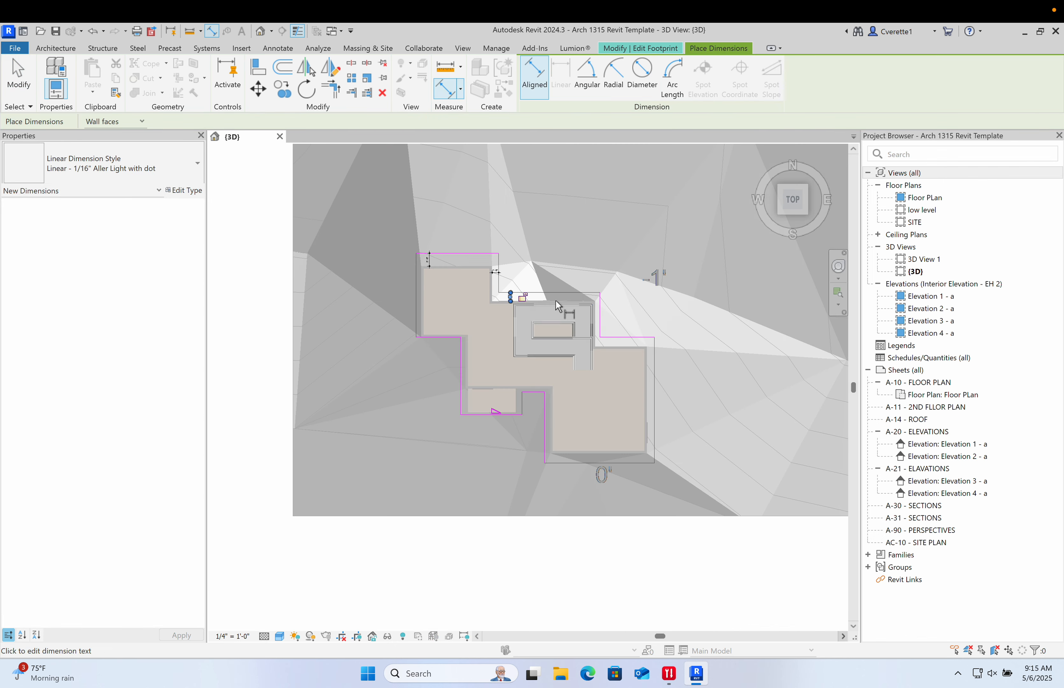
{"action": "scroll", "coordinate": [452, 357], "scroll_direction": "up", "scroll_amount": 5}
{"action": "scroll", "coordinate": [427, 358], "scroll_direction": "up", "scroll_amount": 1}
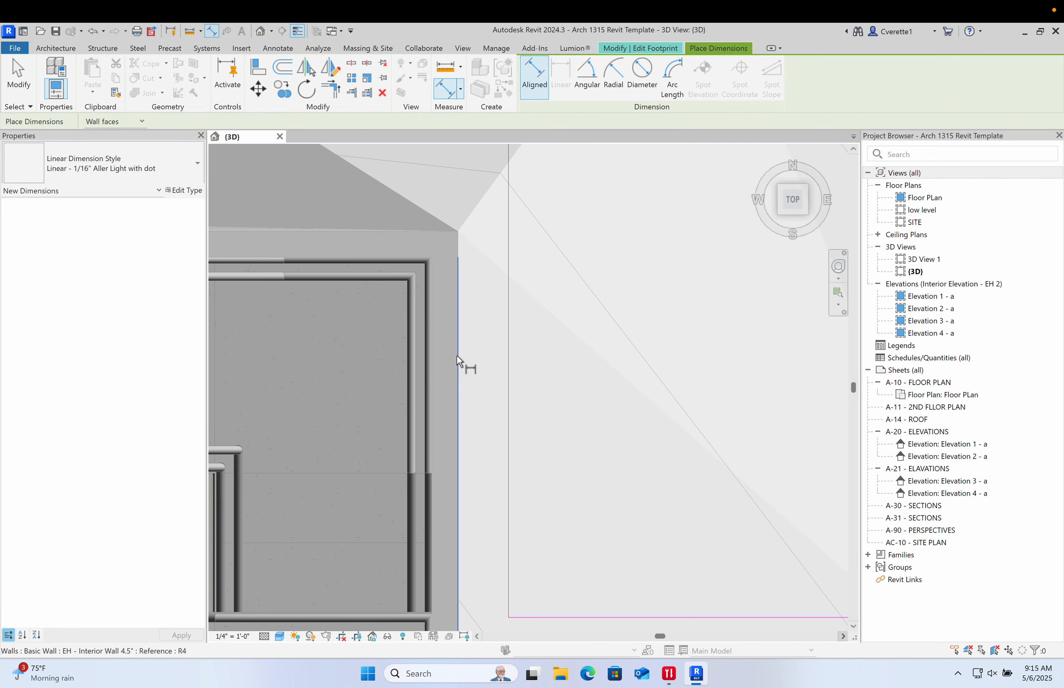
{"action": "left_click", "coordinate": [458, 362]}
{"action": "scroll", "coordinate": [586, 381], "scroll_direction": "down", "scroll_amount": 6}
{"action": "scroll", "coordinate": [520, 367], "scroll_direction": "up", "scroll_amount": 1}
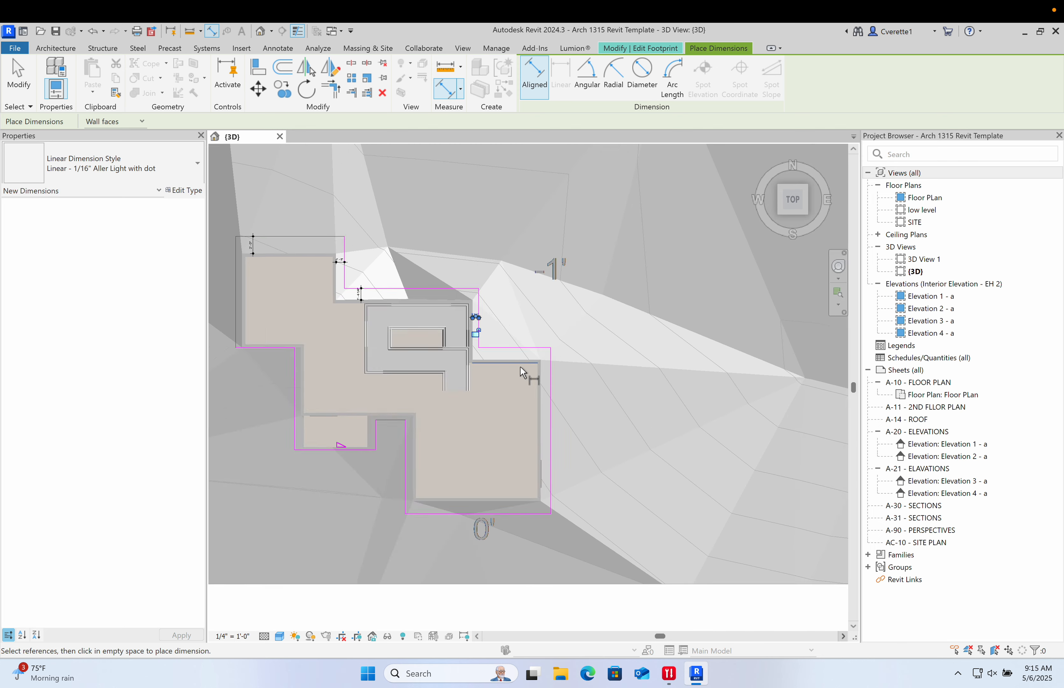
{"action": "scroll", "coordinate": [520, 366], "scroll_direction": "up", "scroll_amount": 7}
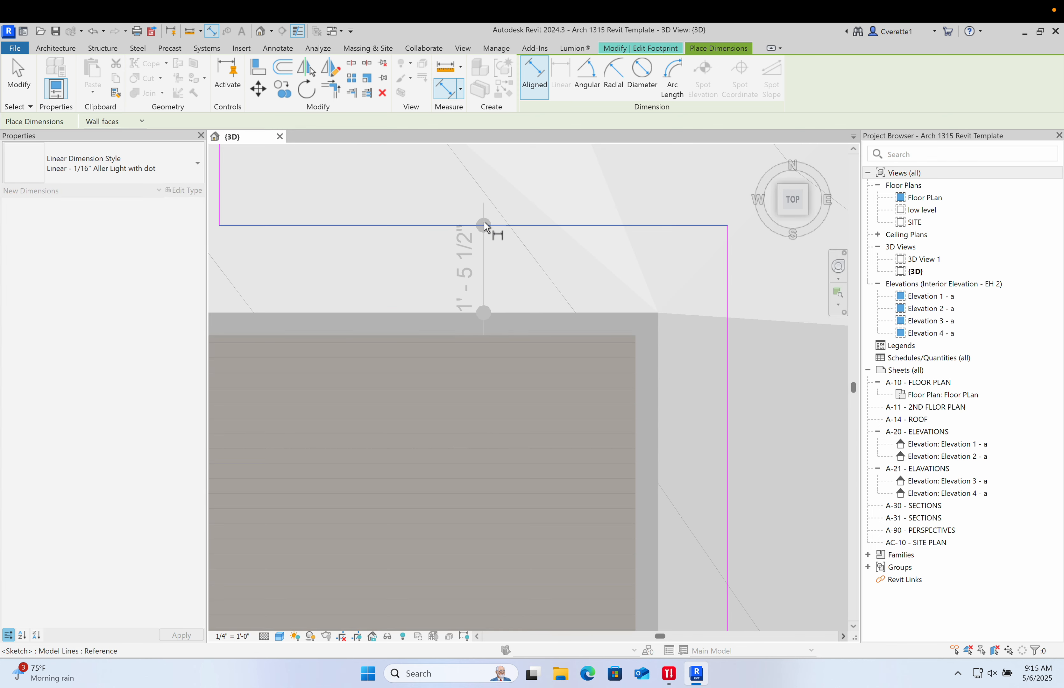
{"action": "left_click", "coordinate": [485, 225]}
{"action": "left_click", "coordinate": [508, 188]}
- Dimension a lower footprint line's offset from the wall and enter 3 as its length
{"action": "scroll", "coordinate": [577, 430], "scroll_direction": "down", "scroll_amount": 5}
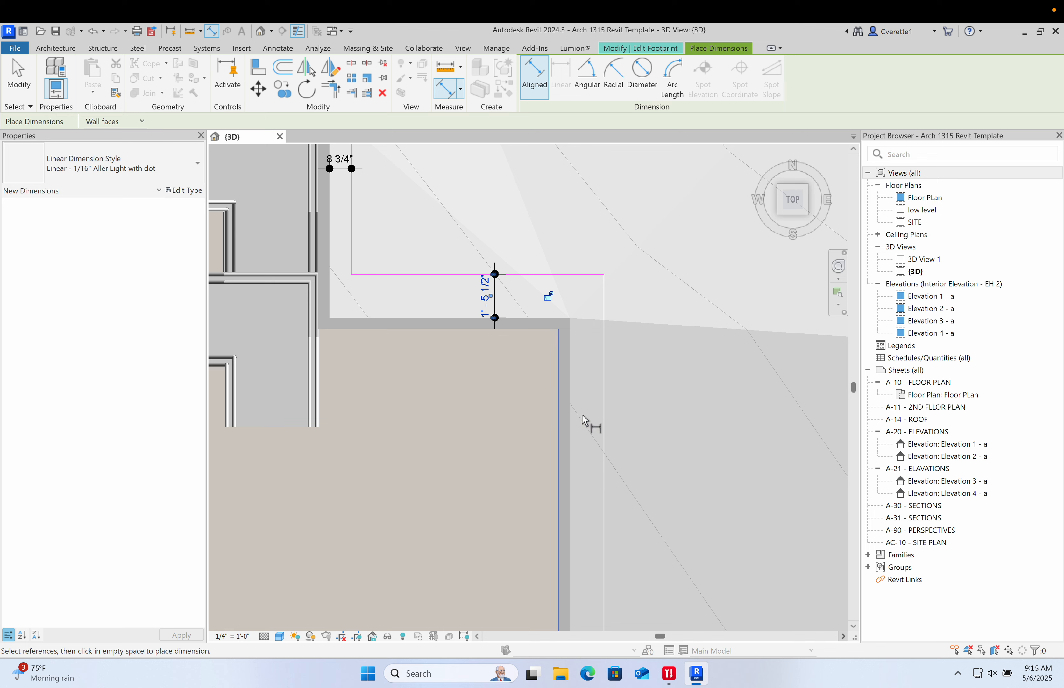
{"action": "scroll", "coordinate": [583, 423], "scroll_direction": "up", "scroll_amount": 2}
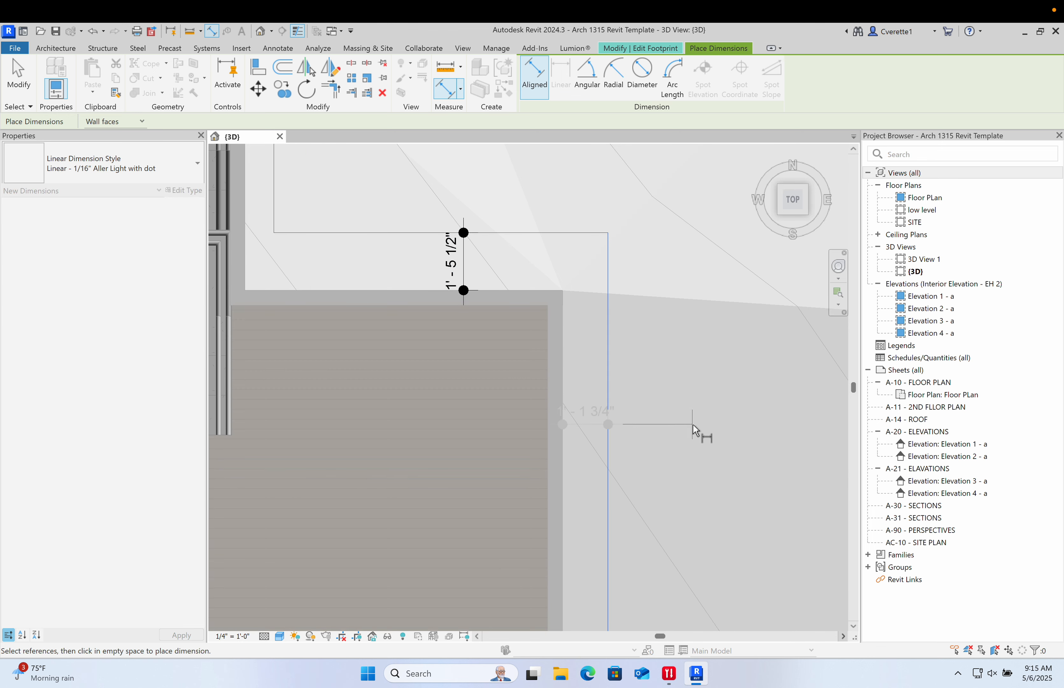
{"action": "scroll", "coordinate": [684, 431], "scroll_direction": "down", "scroll_amount": 6}
{"action": "scroll", "coordinate": [661, 416], "scroll_direction": "up", "scroll_amount": 6}
{"action": "scroll", "coordinate": [644, 398], "scroll_direction": "down", "scroll_amount": 2}
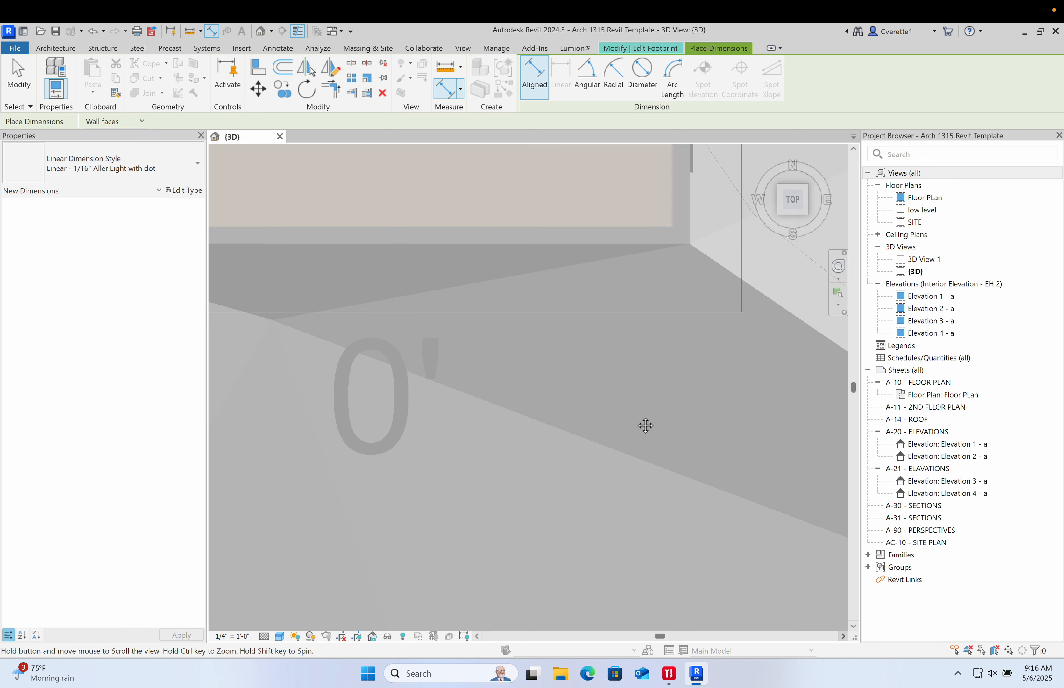
{"action": "scroll", "coordinate": [624, 425], "scroll_direction": "up", "scroll_amount": 2}
{"action": "left_click", "coordinate": [610, 360]}
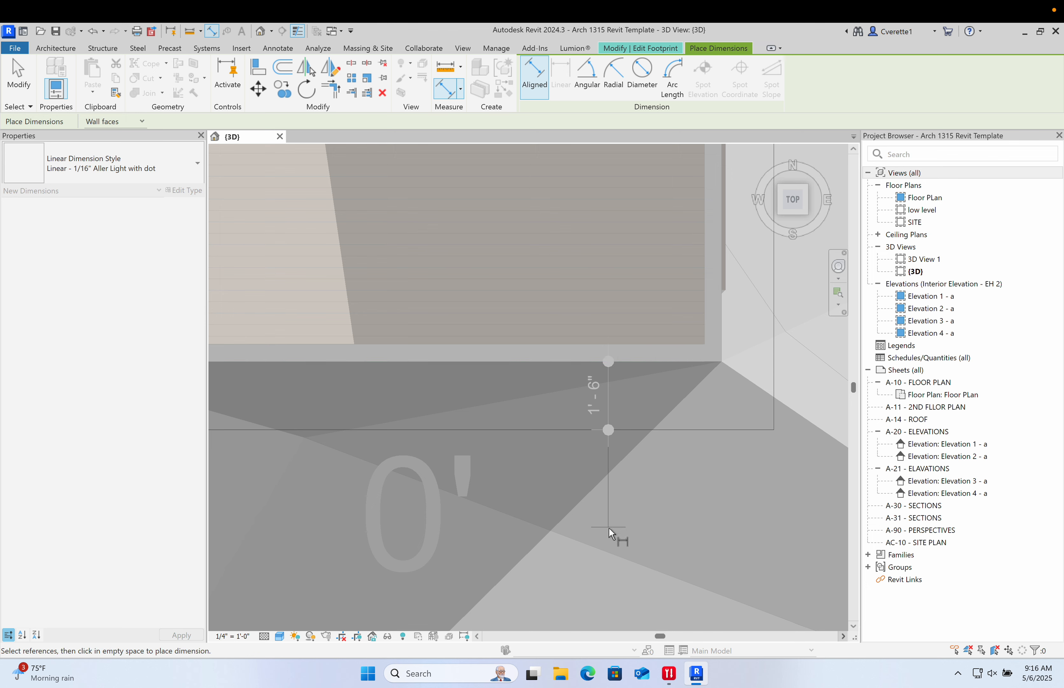
{"action": "left_click", "coordinate": [610, 527]}
{"action": "middle_click_drag", "start_coordinate": [629, 523], "coordinate": [596, 539]}
{"action": "key", "text": "Escape"}
{"action": "left_click", "coordinate": [608, 446]}
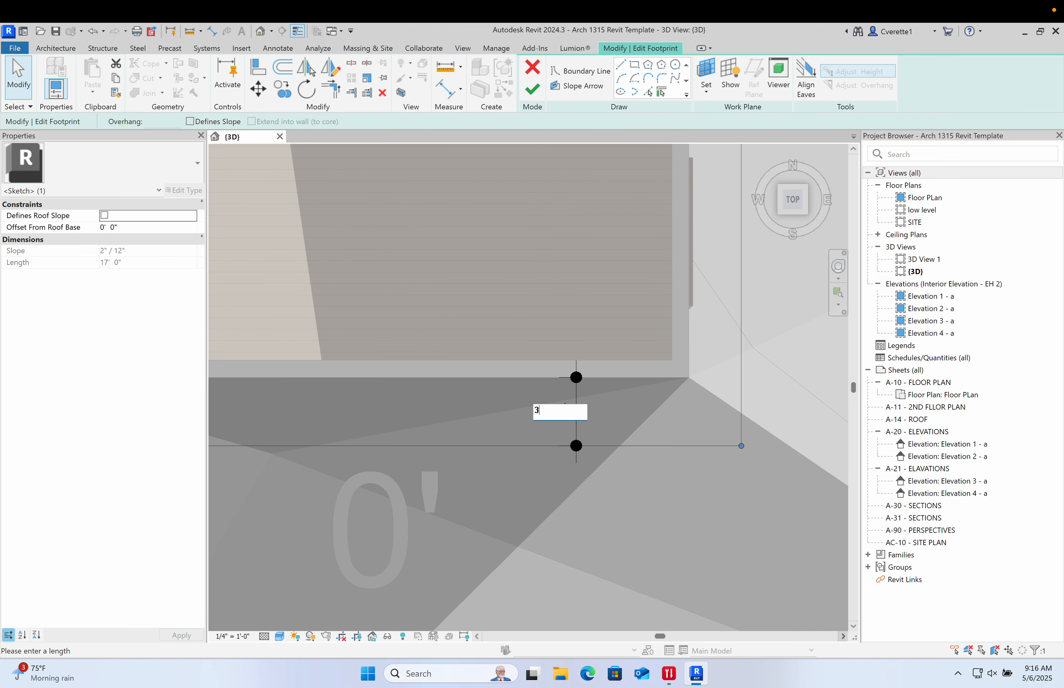
{"action": "key", "text": "Return"}
- Set the overhang of the right footprint line beyond the wall to 12 inches
{"action": "left_click", "coordinate": [631, 415]}
{"action": "scroll", "coordinate": [635, 424], "scroll_direction": "down", "scroll_amount": 2}
{"action": "middle_click_drag", "start_coordinate": [674, 451], "coordinate": [583, 611]}
{"action": "middle_click_drag", "start_coordinate": [622, 301], "coordinate": [623, 412]}
{"action": "left_click", "coordinate": [611, 390]}
{"action": "left_click", "coordinate": [593, 317]}
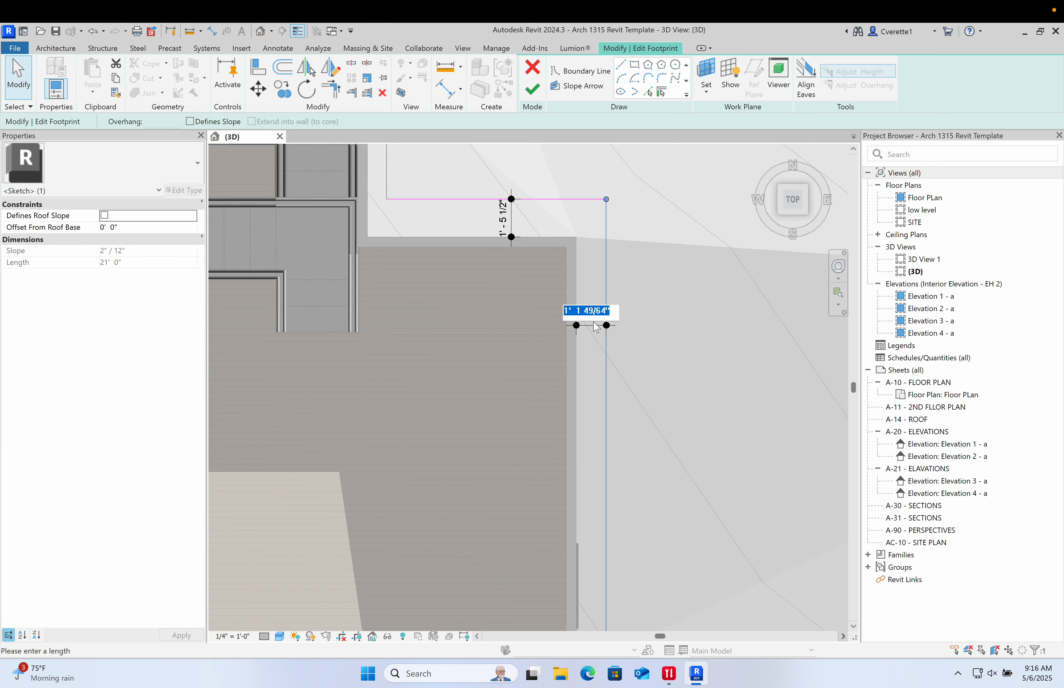
{"action": "type", "text": "12"}
{"action": "key", "text": "Return"}
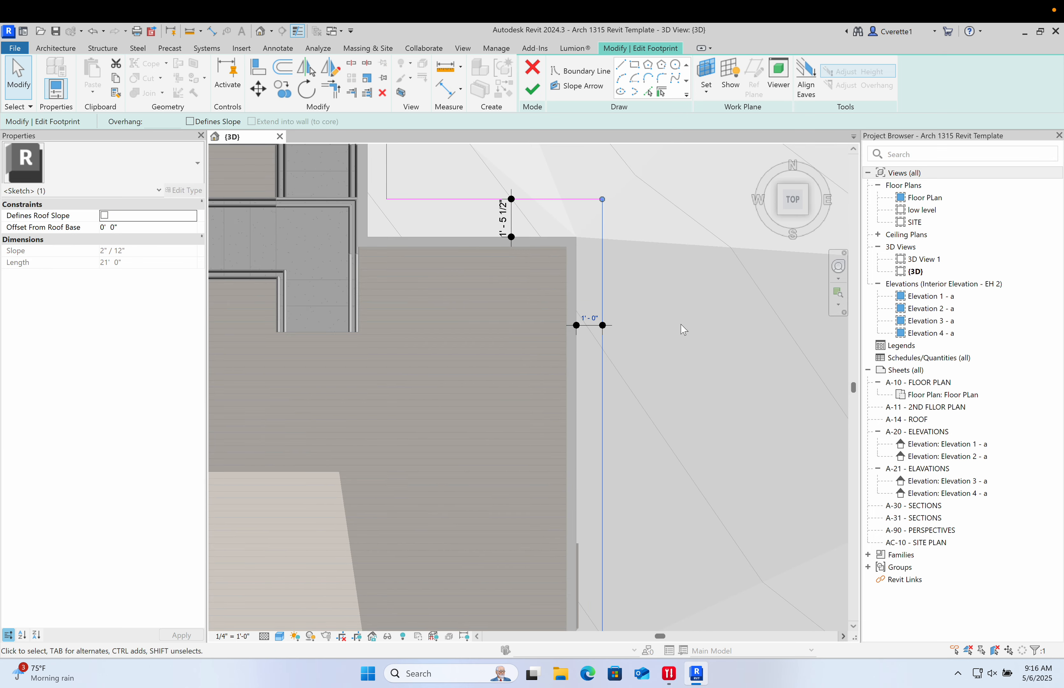
- Set the upper footprint line's offset from the wall to 2'-0"
{"action": "left_click", "coordinate": [677, 310]}
{"action": "middle_click_drag", "start_coordinate": [617, 257], "coordinate": [664, 389]}
{"action": "left_click", "coordinate": [598, 332]}
{"action": "left_click", "coordinate": [539, 354]}
{"action": "left_click", "coordinate": [556, 352]}
{"action": "left_click", "coordinate": [584, 332]}
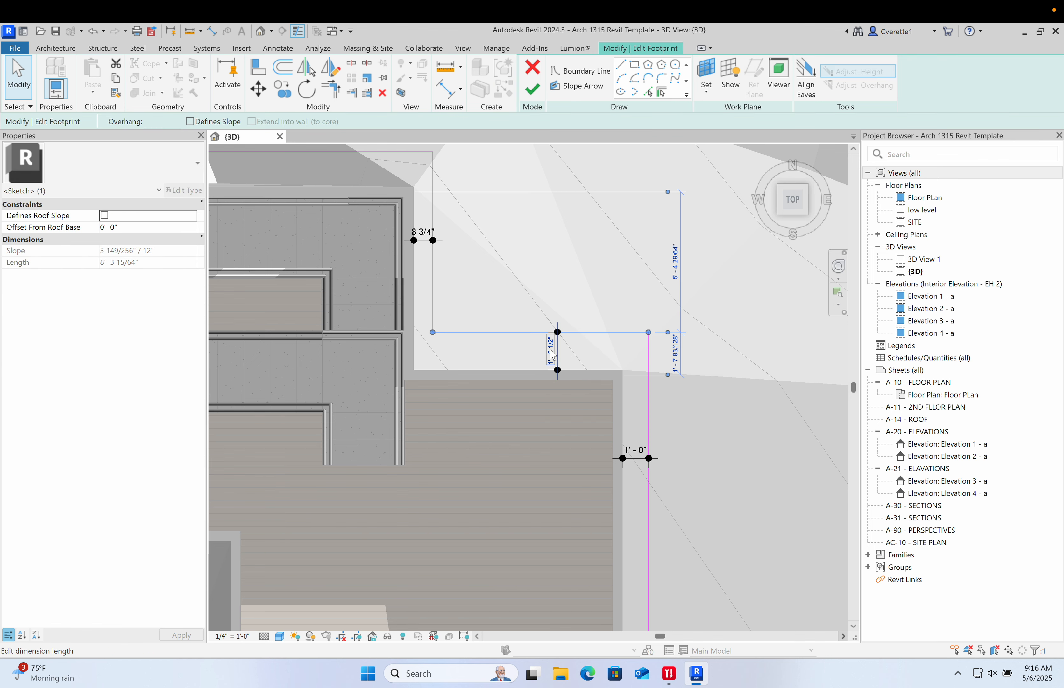
{"action": "key", "text": "Return"}
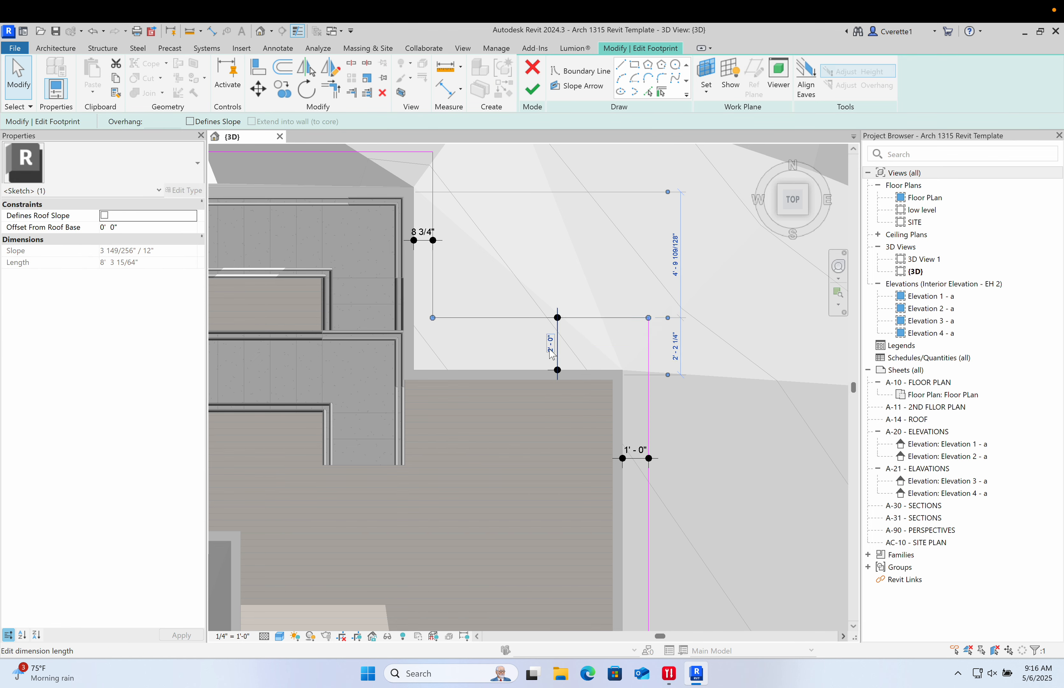
- Set the left footprint line's overhang beyond the wall to 1'-0"
{"action": "left_click", "coordinate": [526, 242]}
{"action": "left_click", "coordinate": [433, 258]}
{"action": "left_click", "coordinate": [425, 231]}
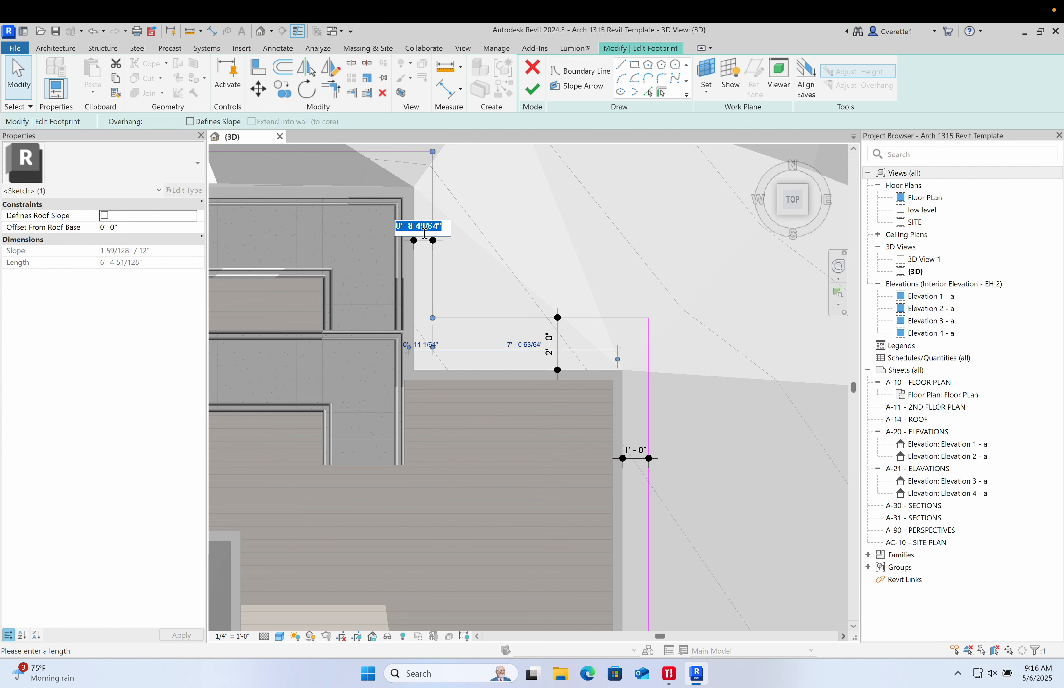
{"action": "key", "text": "Return"}
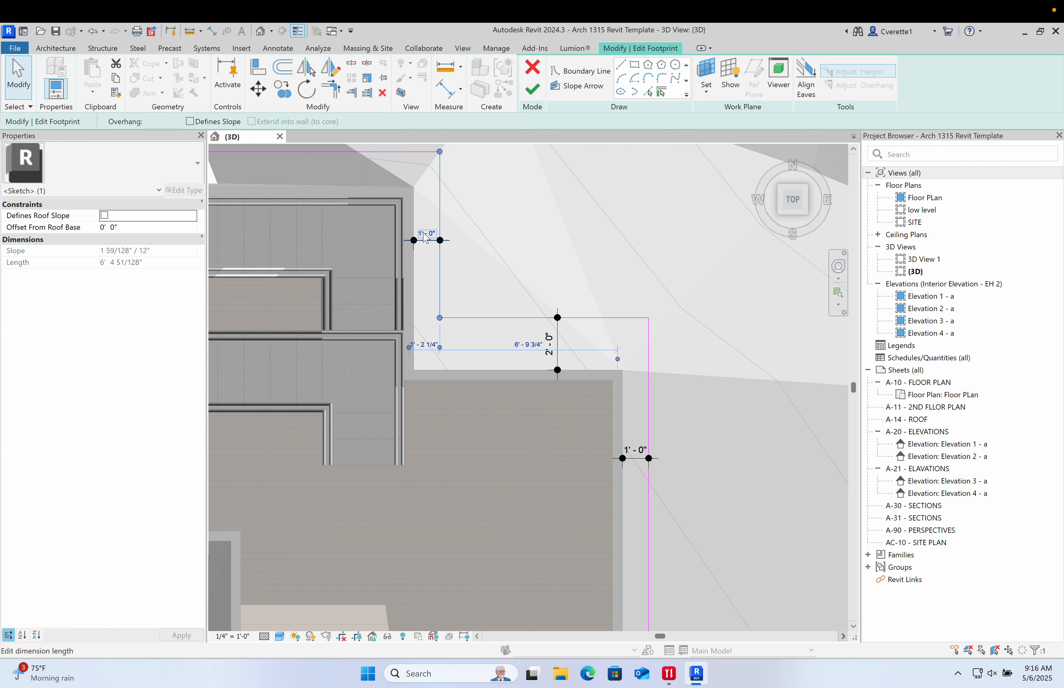
{"action": "left_click", "coordinate": [515, 213]}
- Set the bottom footprint line's overhang beyond the wall to 2'-0"
{"action": "scroll", "coordinate": [514, 244], "scroll_direction": "down", "scroll_amount": 6}
{"action": "middle_click_drag", "start_coordinate": [511, 345], "coordinate": [648, 312]}
{"action": "scroll", "coordinate": [653, 489], "scroll_direction": "up", "scroll_amount": 2}
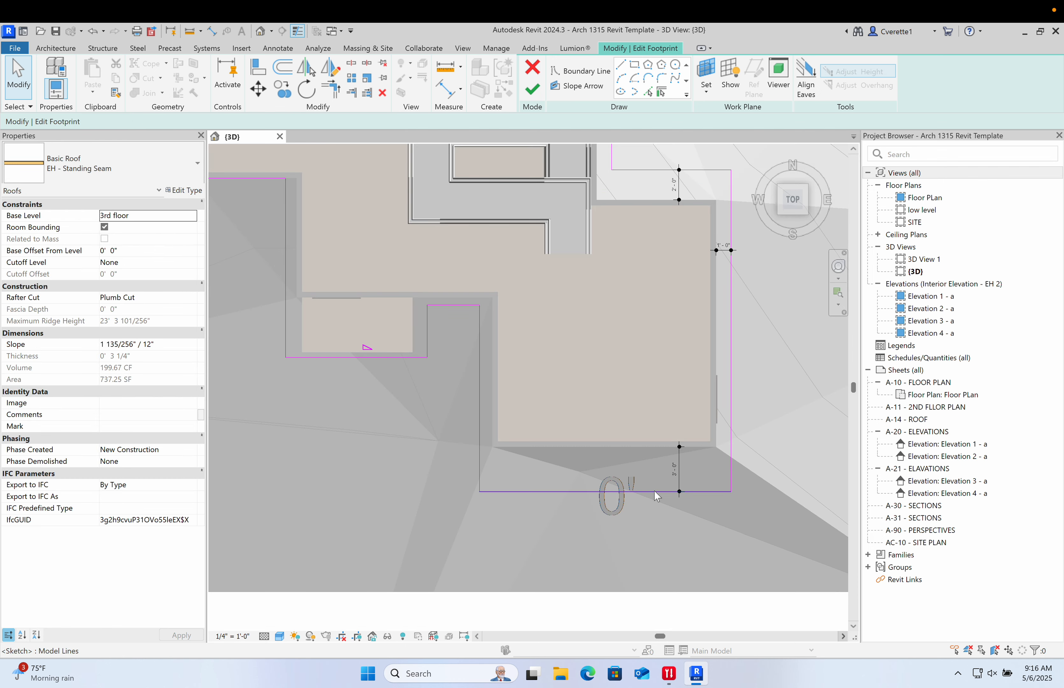
{"action": "left_click", "coordinate": [656, 492]}
{"action": "type", "text": "2"}
{"action": "key", "text": "Return"}
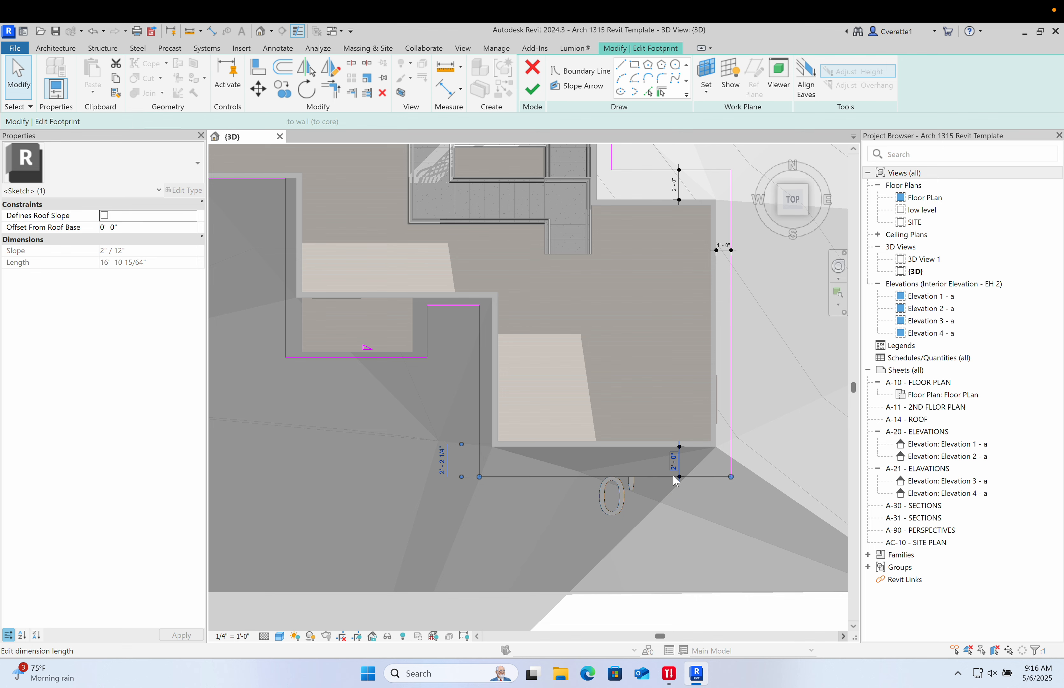
{"action": "key", "text": "Escape"}
- Dimension the lower-left footprint line's offset from the wall and set it to 12 inches
{"action": "key", "text": "d"}
{"action": "key", "text": "i"}
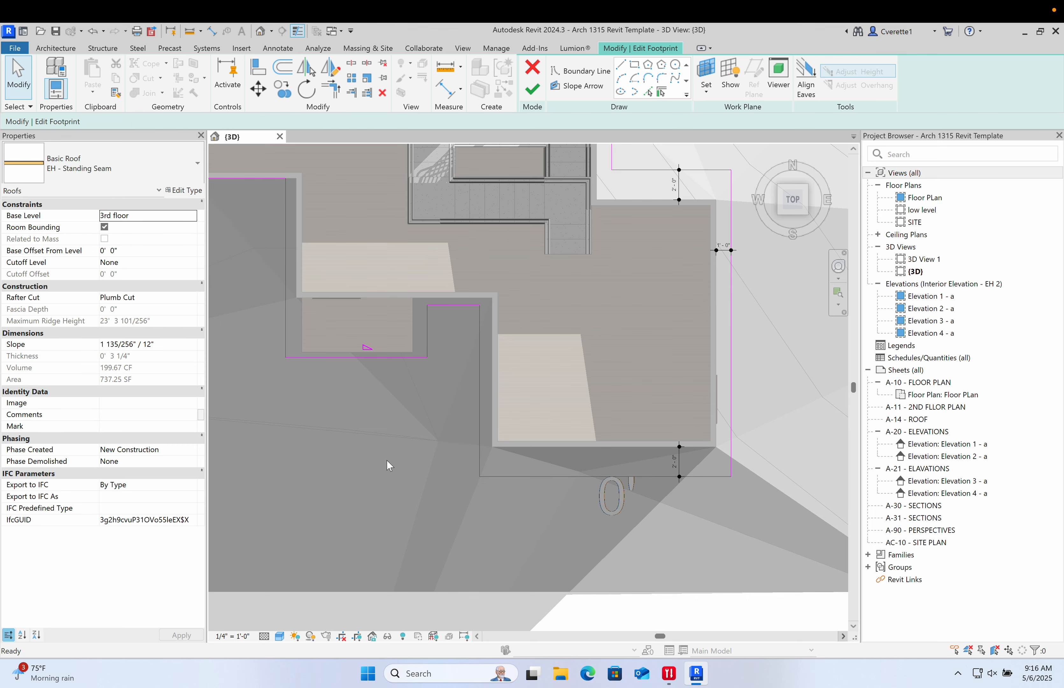
{"action": "scroll", "coordinate": [462, 389], "scroll_direction": "up", "scroll_amount": 5}
{"action": "left_click", "coordinate": [531, 395]}
{"action": "left_click", "coordinate": [576, 396]}
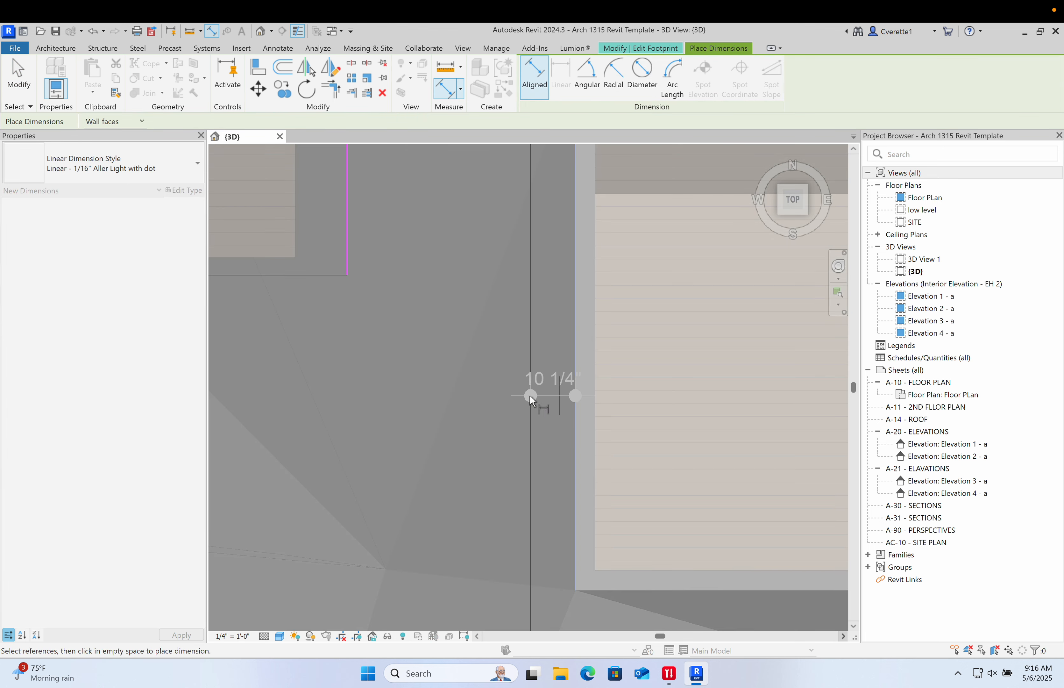
{"action": "left_click", "coordinate": [554, 395]}
{"action": "key", "text": "Escape"}
{"action": "left_click", "coordinate": [534, 410]}
{"action": "left_click", "coordinate": [557, 381]}
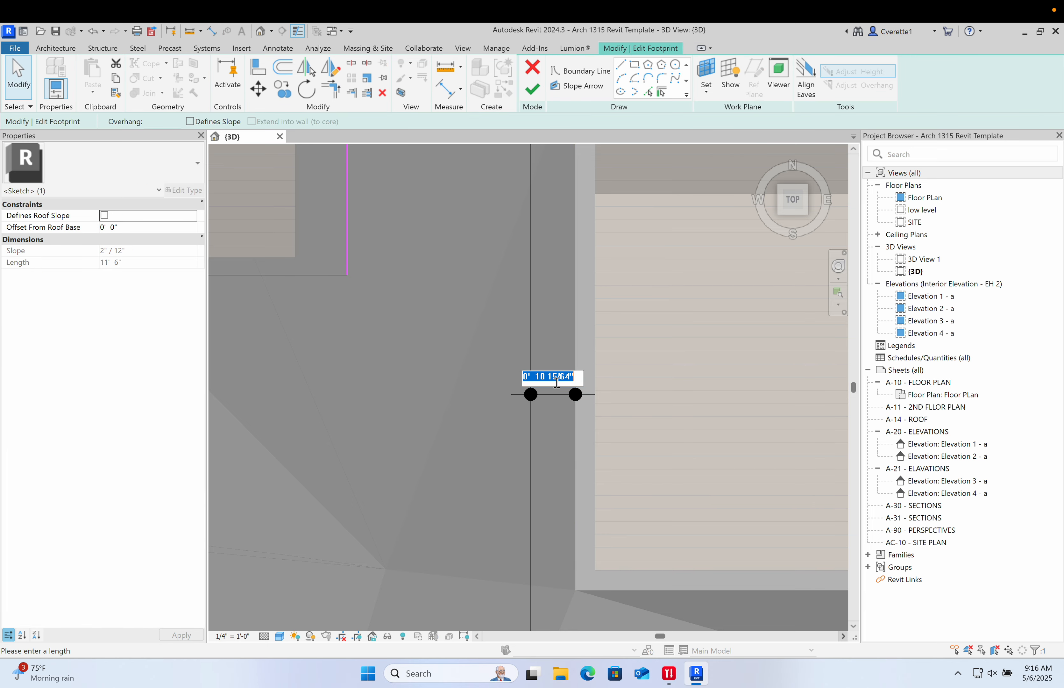
{"action": "type", "text": "12"}
{"action": "key", "text": "Return"}
{"action": "left_click", "coordinate": [378, 415]}
- Dimension the gap between the inner corner footprint line and the wall edge above it
{"action": "scroll", "coordinate": [380, 415], "scroll_direction": "down", "scroll_amount": 4}
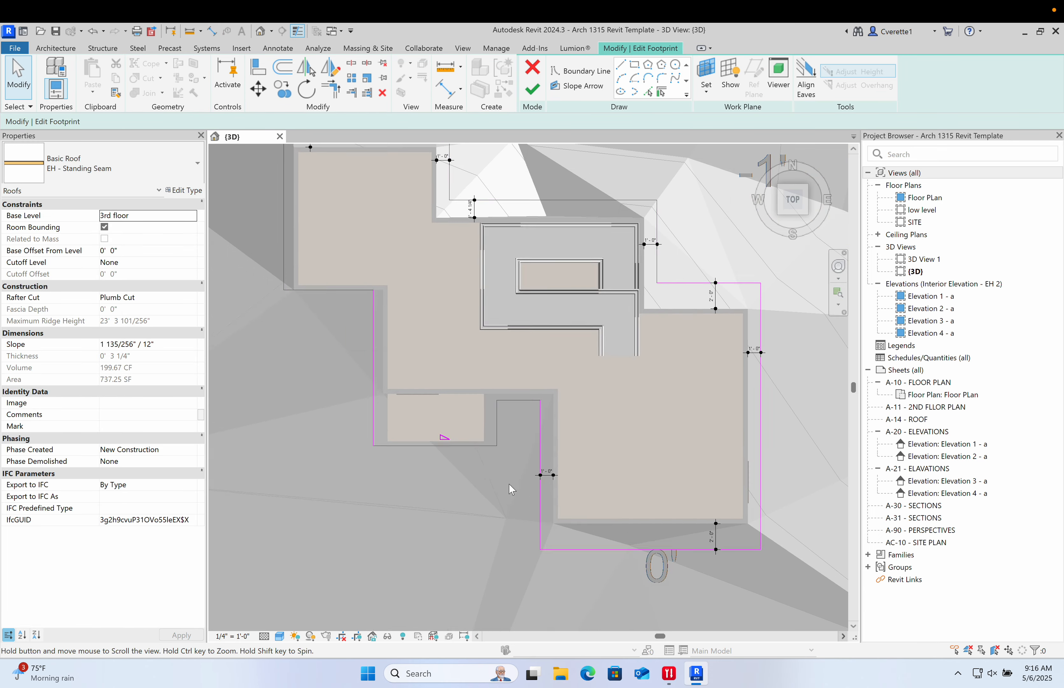
{"action": "scroll", "coordinate": [523, 413], "scroll_direction": "up", "scroll_amount": 4}
{"action": "scroll", "coordinate": [526, 418], "scroll_direction": "up", "scroll_amount": 2}
{"action": "key", "text": "d"}
{"action": "key", "text": "i"}
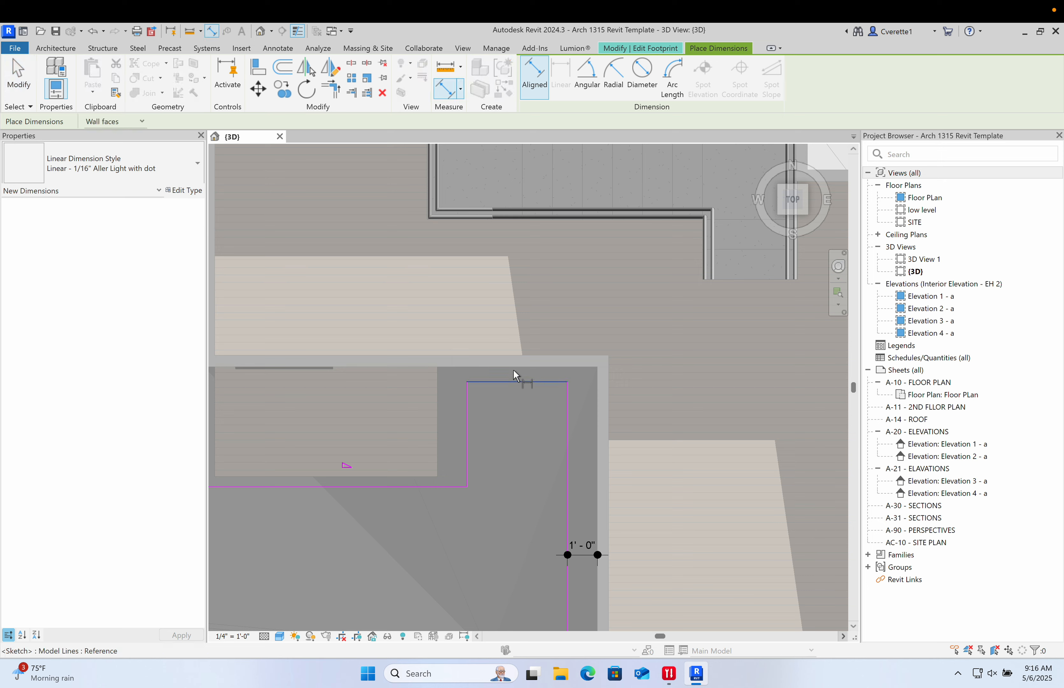
{"action": "scroll", "coordinate": [516, 403], "scroll_direction": "up", "scroll_amount": 2}
{"action": "left_click", "coordinate": [519, 366]}
{"action": "left_click", "coordinate": [524, 385]}
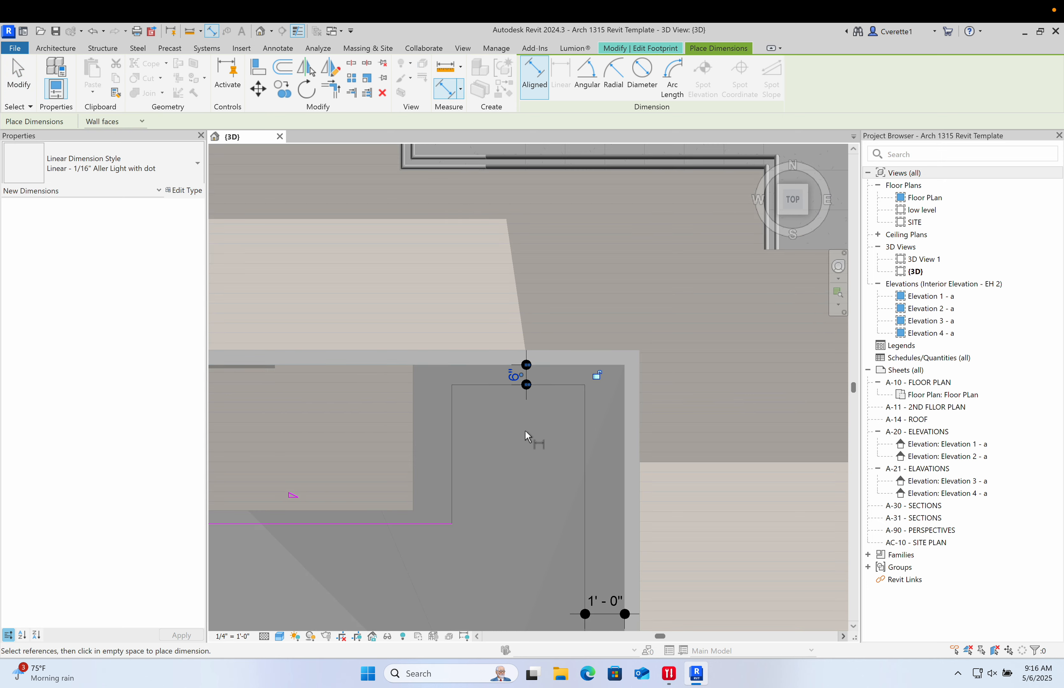
{"action": "middle_click_drag", "start_coordinate": [526, 429], "coordinate": [545, 358]}
{"action": "scroll", "coordinate": [449, 360], "scroll_direction": "up", "scroll_amount": 3}
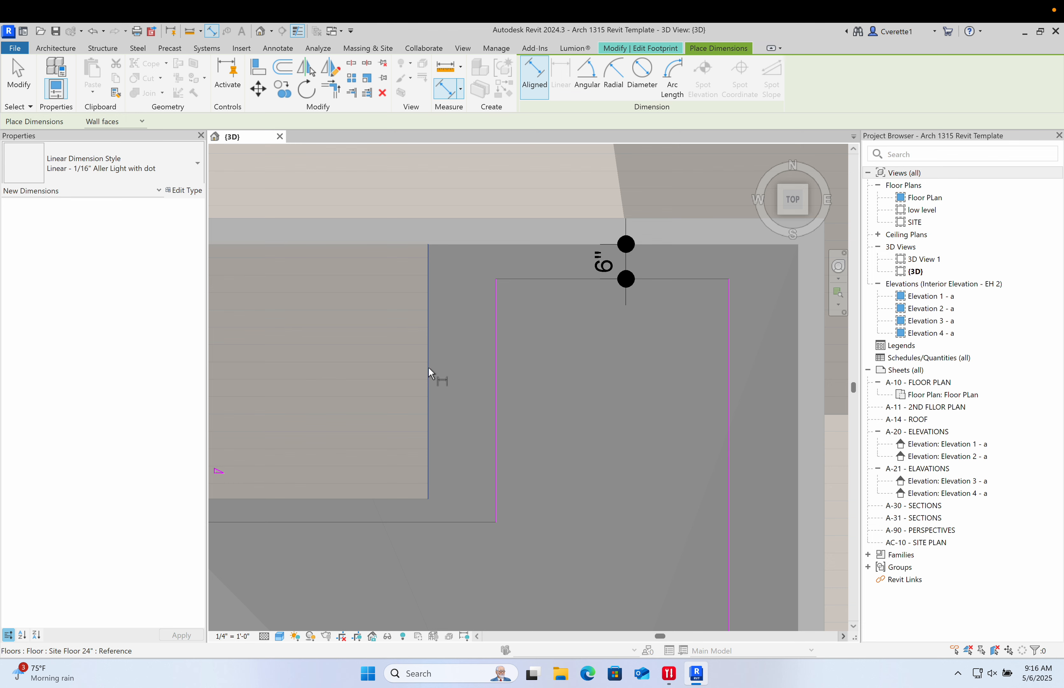
- Dimension the inner corner's vertical footprint line from the wall beside it and set the offset to 1'-0"
{"action": "left_click", "coordinate": [494, 380]}
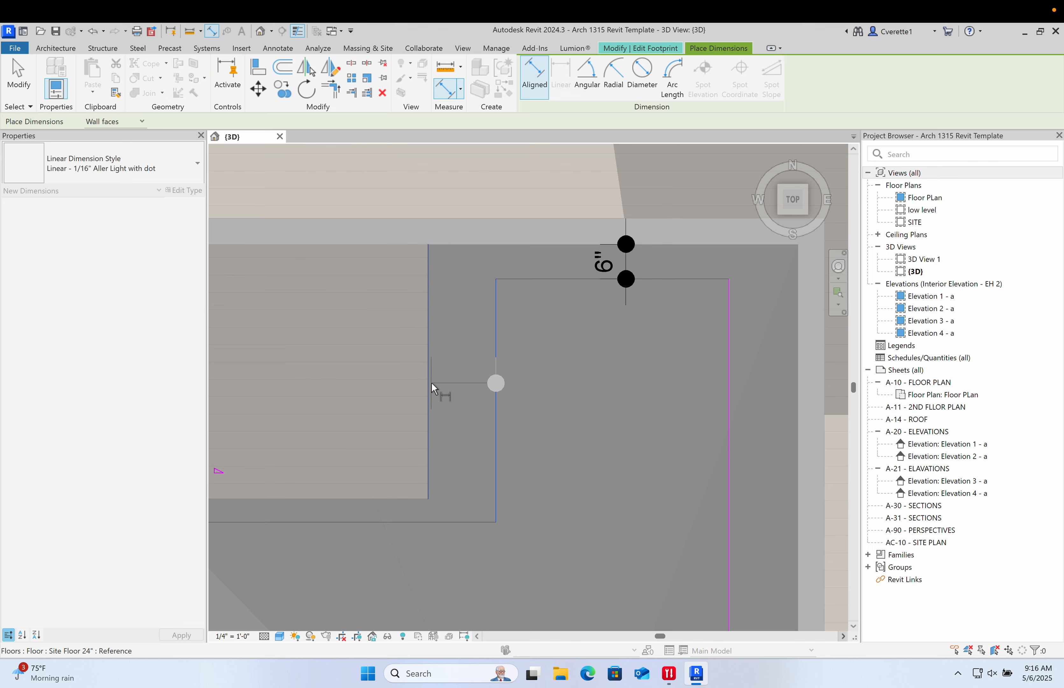
{"action": "scroll", "coordinate": [428, 388], "scroll_direction": "down", "scroll_amount": 3}
{"action": "middle_click_drag", "start_coordinate": [428, 389], "coordinate": [584, 373]}
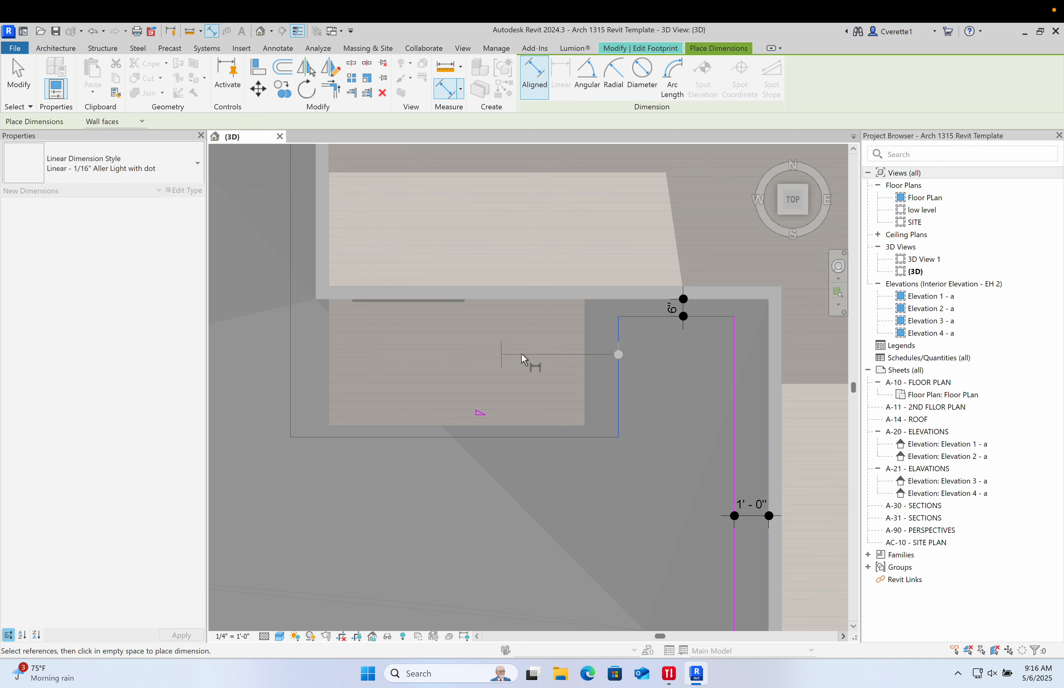
{"action": "scroll", "coordinate": [588, 358], "scroll_direction": "up", "scroll_amount": 5}
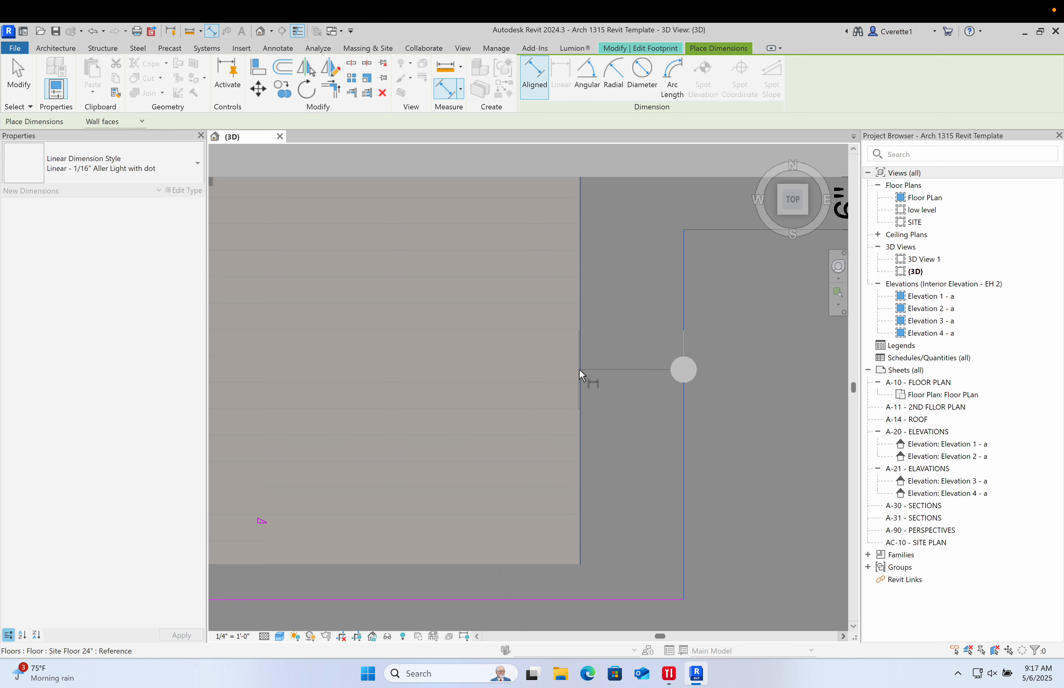
{"action": "left_click", "coordinate": [586, 363]}
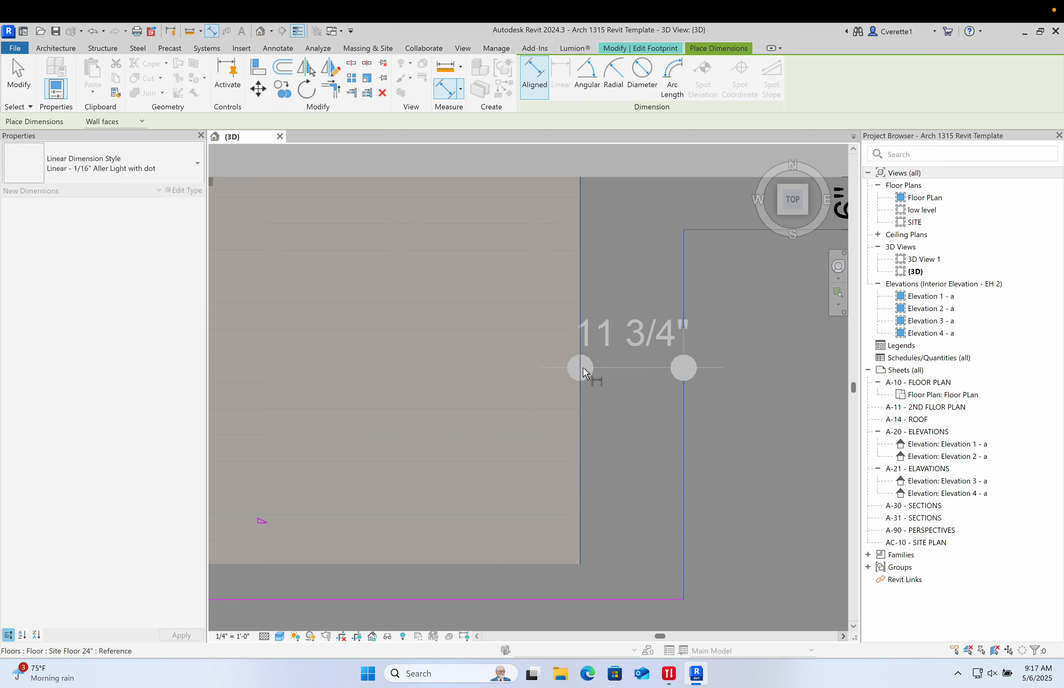
{"action": "left_click", "coordinate": [546, 398]}
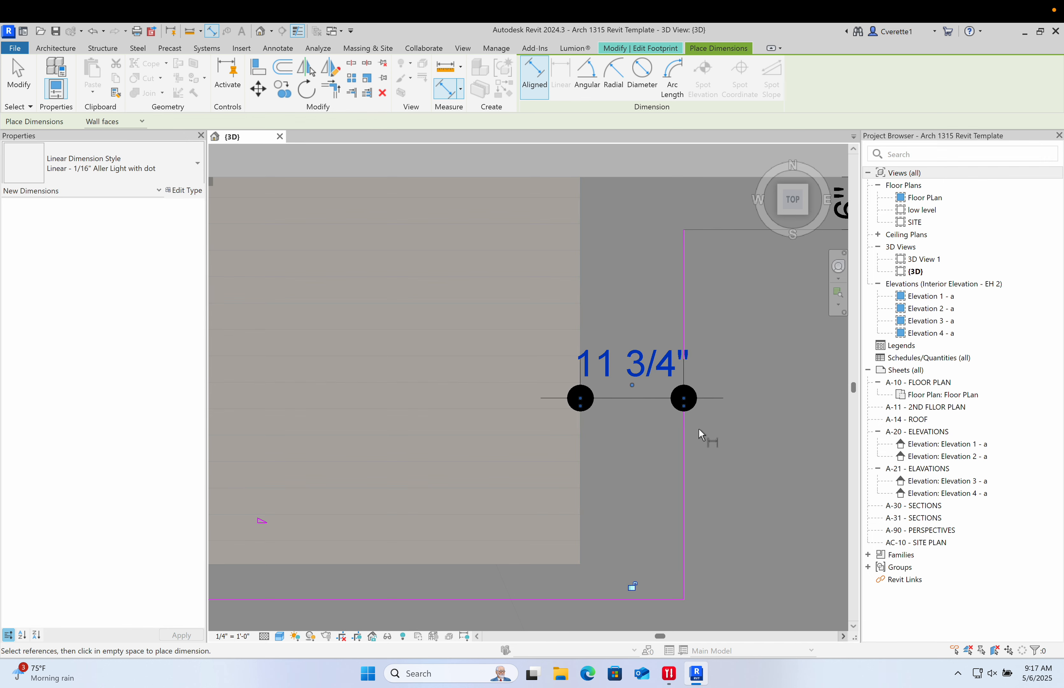
{"action": "key", "text": "Escape"}
{"action": "key", "text": "Escape"}
{"action": "left_click", "coordinate": [684, 431]}
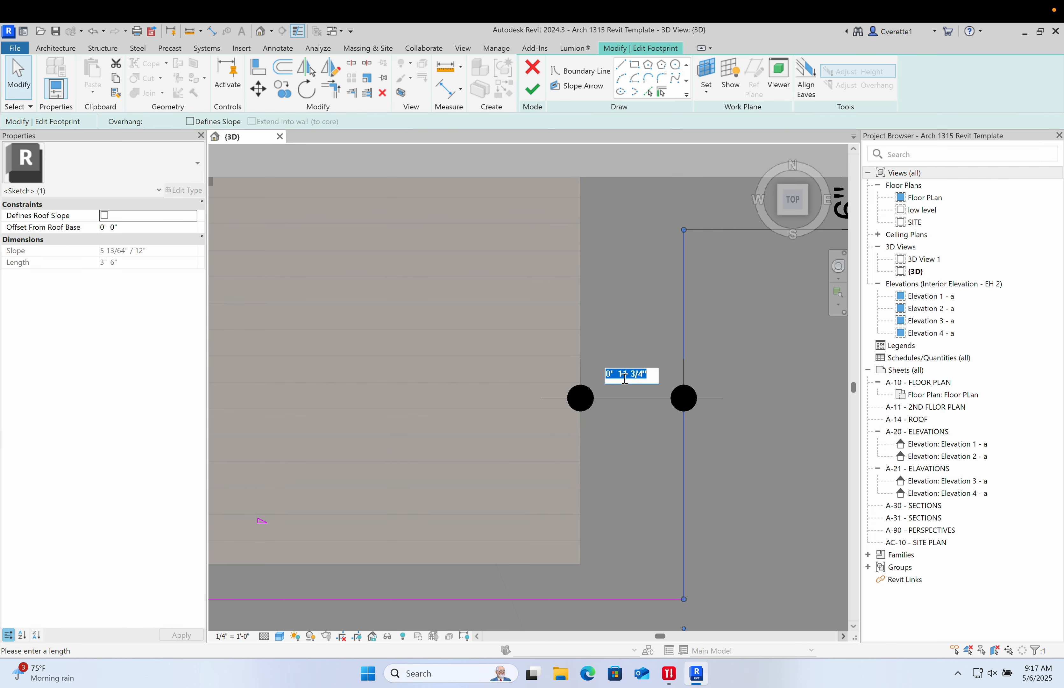
{"action": "key", "text": "Return"}
- Dimension the inner corner's lower footprint line from the wall edge above it
{"action": "left_click", "coordinate": [646, 532]}
{"action": "scroll", "coordinate": [645, 534], "scroll_direction": "down", "scroll_amount": 5}
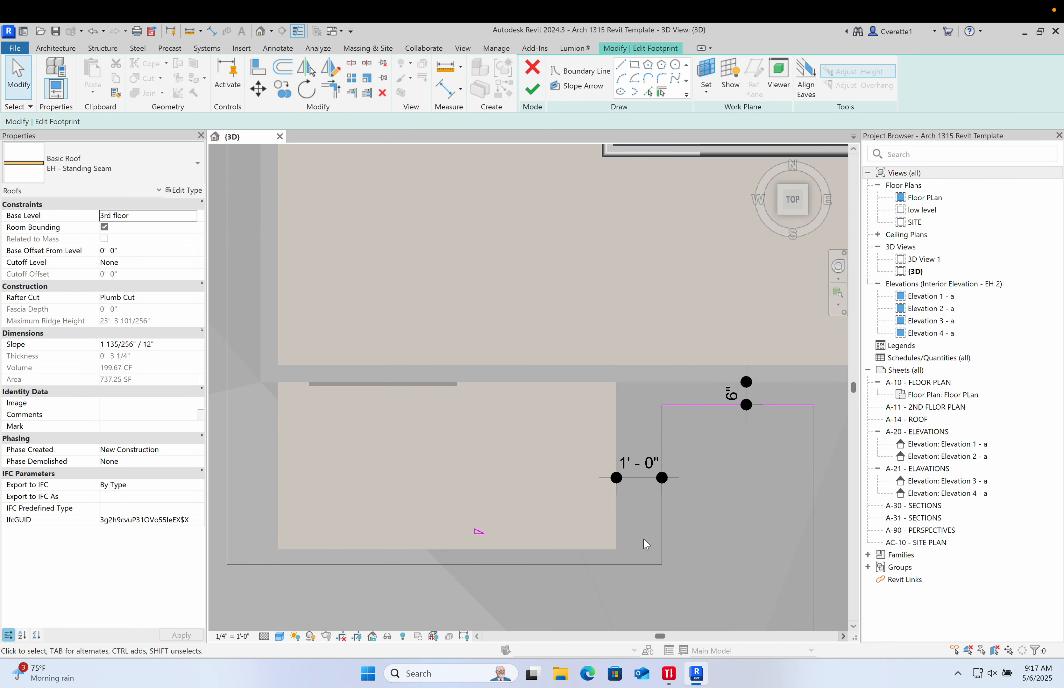
{"action": "middle_click_drag", "start_coordinate": [562, 572], "coordinate": [598, 518]}
{"action": "scroll", "coordinate": [590, 525], "scroll_direction": "up", "scroll_amount": 4}
{"action": "key", "text": "d"}
{"action": "key", "text": "i"}
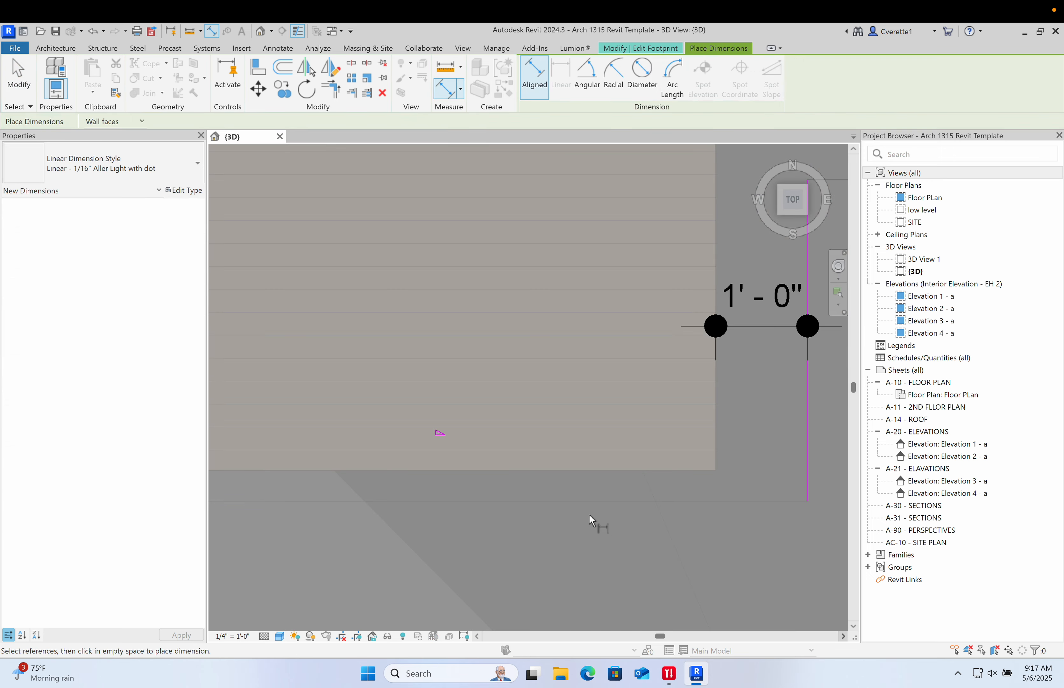
{"action": "left_click", "coordinate": [565, 471]}
{"action": "left_click", "coordinate": [557, 546]}
{"action": "scroll", "coordinate": [557, 549], "scroll_direction": "down", "scroll_amount": 1}
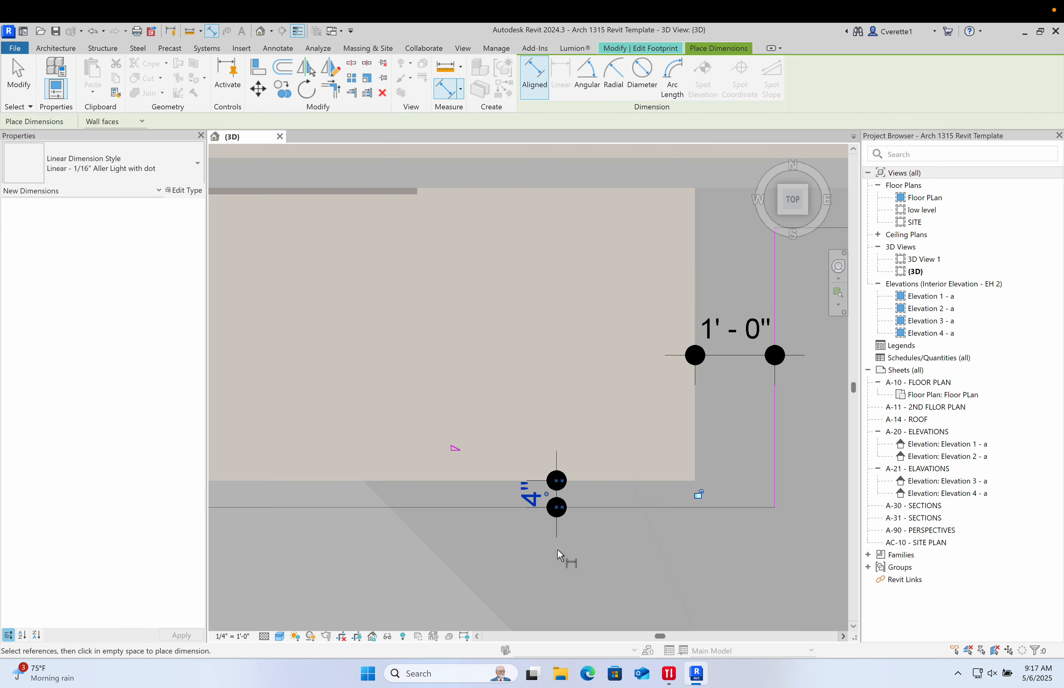
{"action": "key", "text": "Escape"}
- Set the gap between the inner corner's upper footprint line and the wall to 24 inches
{"action": "middle_click_drag", "start_coordinate": [557, 549], "coordinate": [564, 537]}
{"action": "scroll", "coordinate": [600, 508], "scroll_direction": "down", "scroll_amount": 5}
{"action": "scroll", "coordinate": [601, 521], "scroll_direction": "up", "scroll_amount": 1}
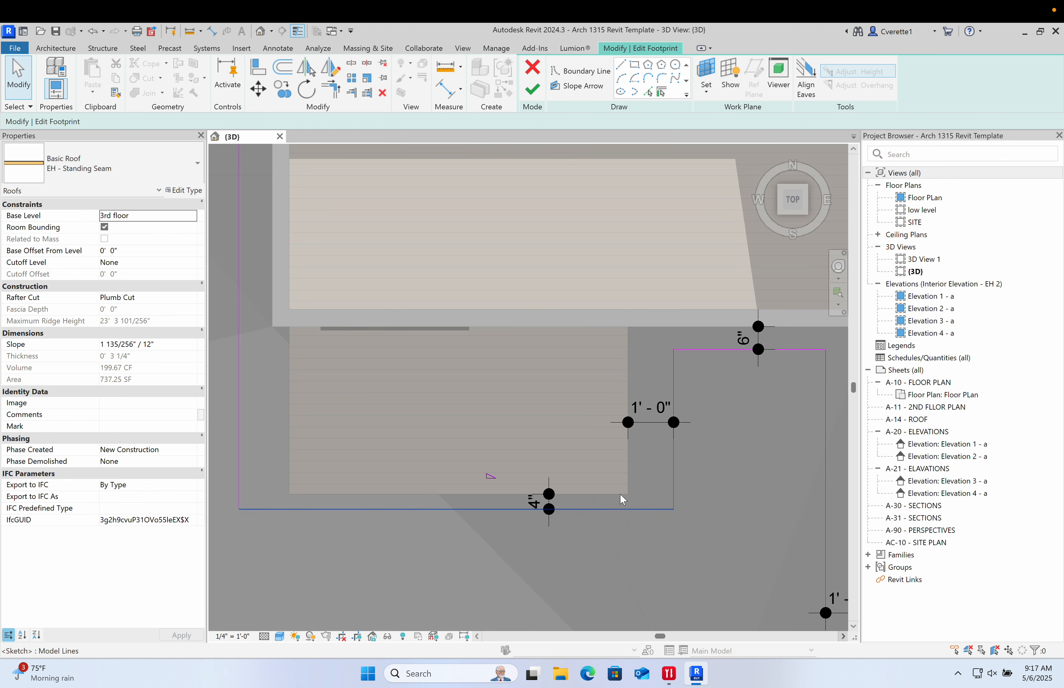
{"action": "left_click", "coordinate": [704, 349]}
{"action": "middle_click_drag", "start_coordinate": [752, 374], "coordinate": [637, 425]}
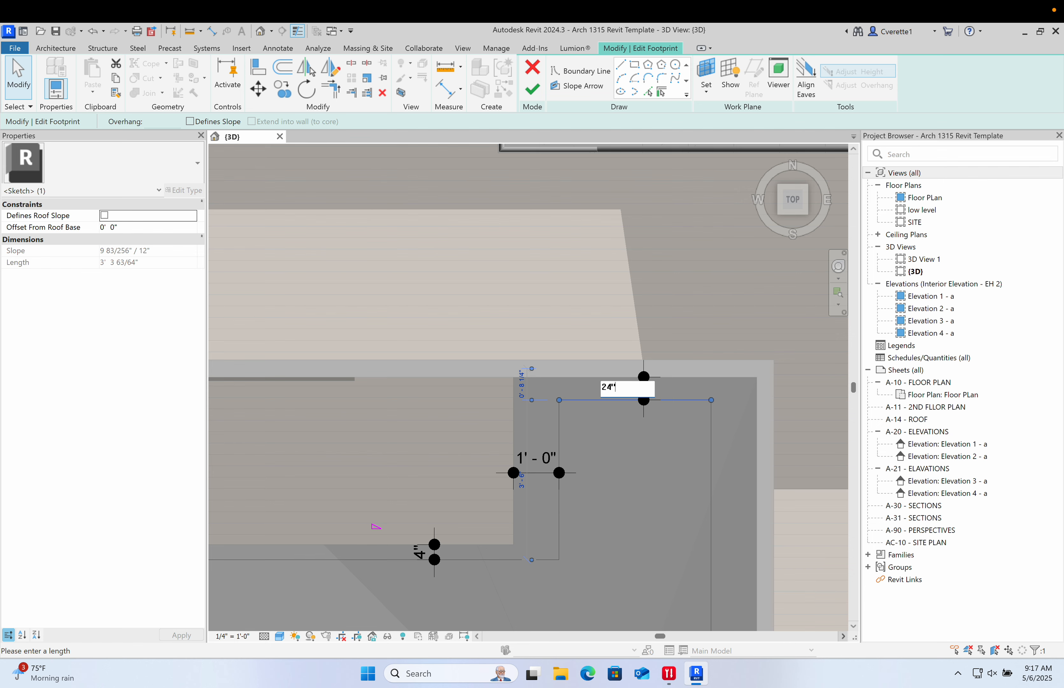
{"action": "key", "text": "Return"}
- Delete the lower inner-corner footprint lines together with their dimensions
{"action": "left_click", "coordinate": [636, 569]}
{"action": "scroll", "coordinate": [644, 550], "scroll_direction": "down", "scroll_amount": 2}
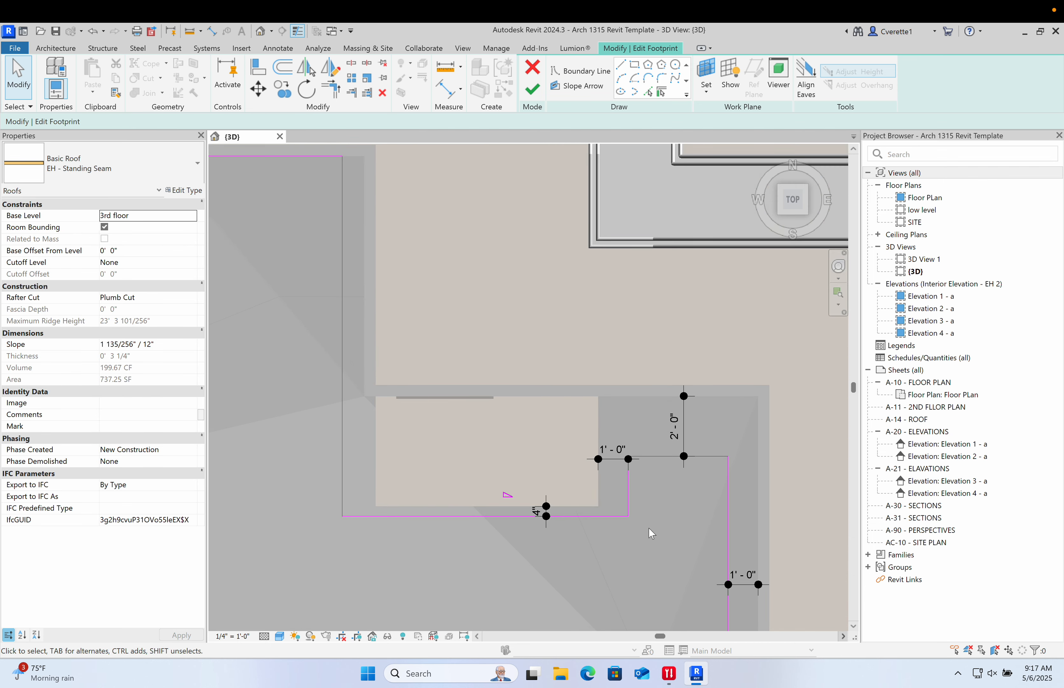
{"action": "left_click_drag", "start_coordinate": [649, 529], "coordinate": [599, 498]}
{"action": "key", "text": "Delete"}
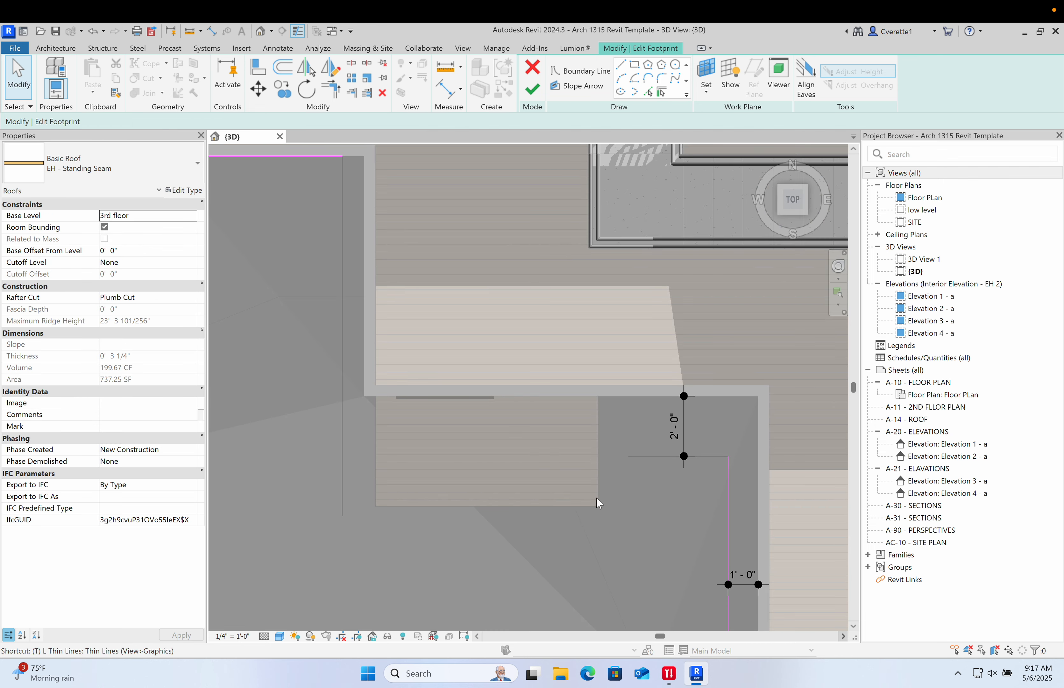
- Trim the inner corner's upper footprint line and the left footprint line so they meet at a corner
{"action": "key", "text": "t"}
{"action": "key", "text": "r"}
{"action": "left_click", "coordinate": [646, 456]}
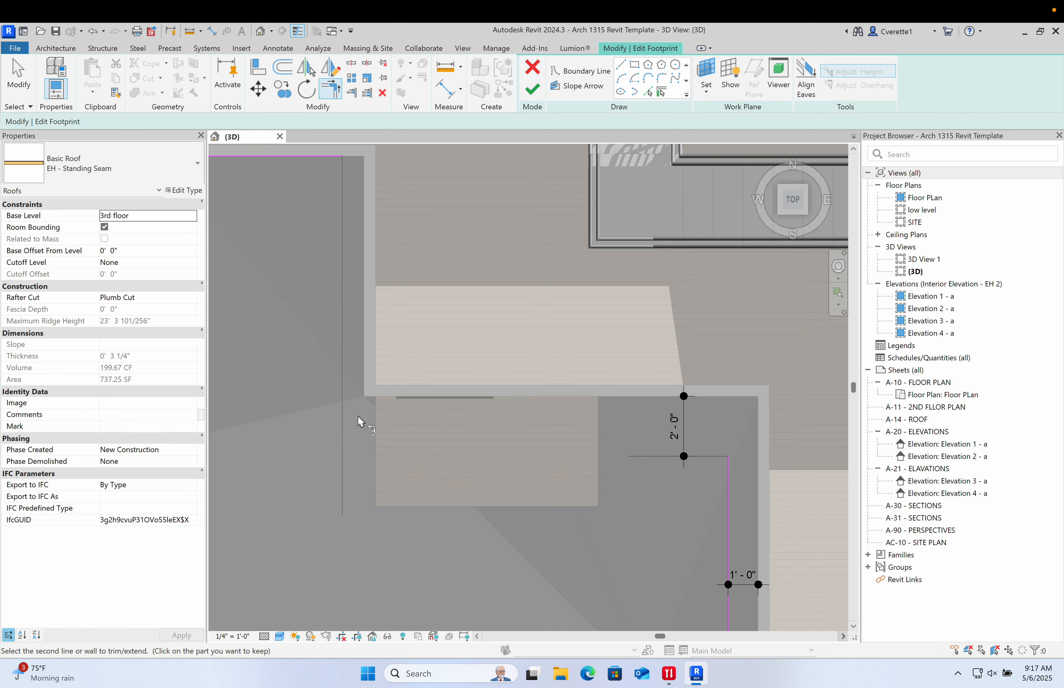
{"action": "left_click", "coordinate": [343, 407]}
{"action": "scroll", "coordinate": [344, 409], "scroll_direction": "down", "scroll_amount": 1}
{"action": "middle_click_drag", "start_coordinate": [352, 415], "coordinate": [444, 433]}
{"action": "key", "text": "Escape"}
- Dimension the vertical footprint line's offset from the wall beside it and set it to 1'-0"
{"action": "middle_click_drag", "start_coordinate": [388, 516], "coordinate": [511, 554]}
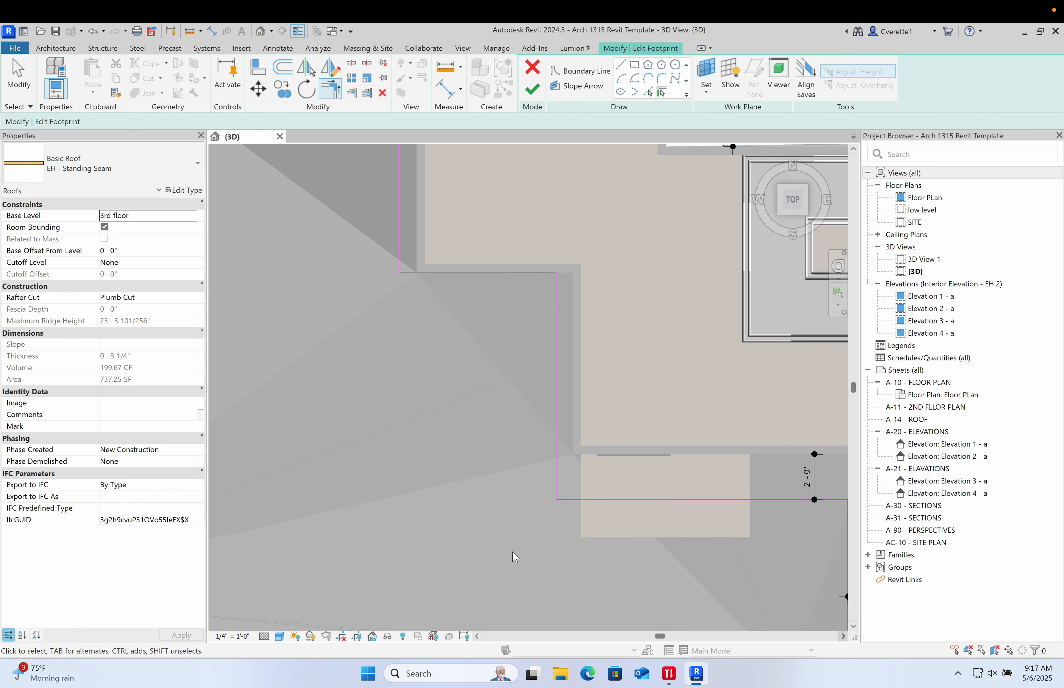
{"action": "key", "text": "i"}
{"action": "scroll", "coordinate": [588, 327], "scroll_direction": "up", "scroll_amount": 2}
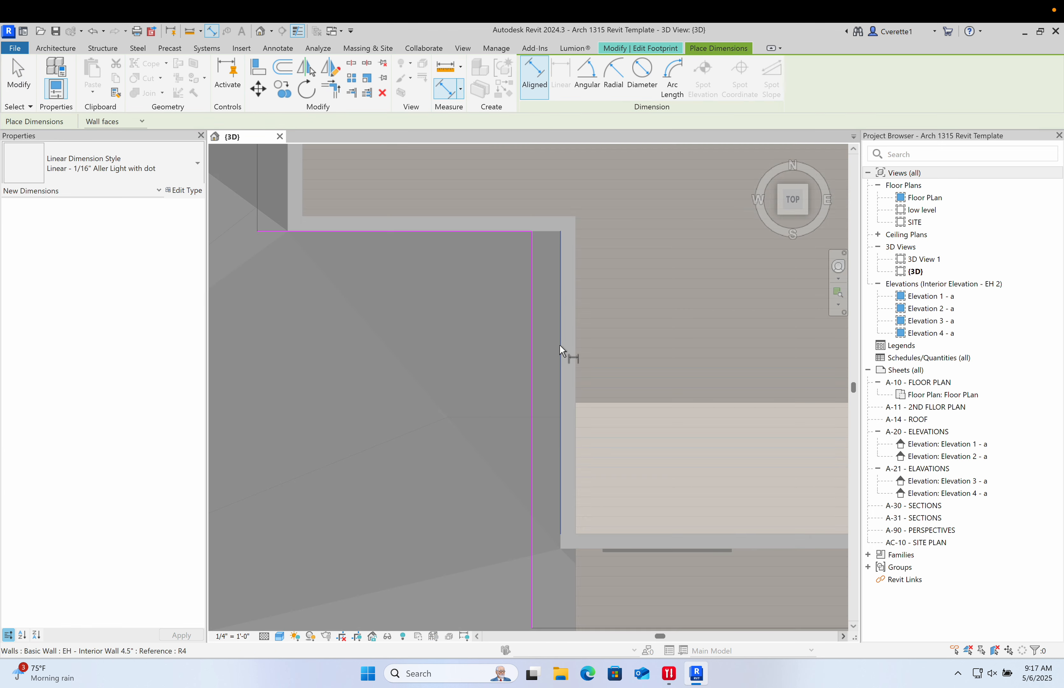
{"action": "left_click", "coordinate": [560, 348]}
{"action": "left_click", "coordinate": [532, 352]}
{"action": "left_click", "coordinate": [478, 361]}
{"action": "key", "text": "Escape"}
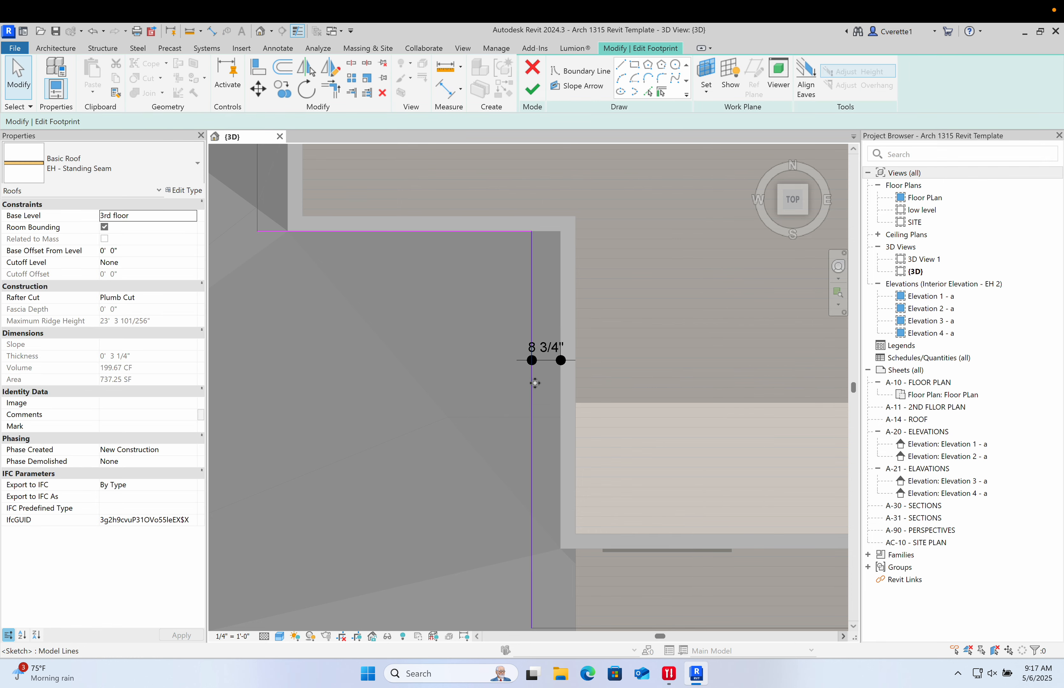
{"action": "left_click", "coordinate": [532, 372]}
{"action": "key", "text": "Return"}
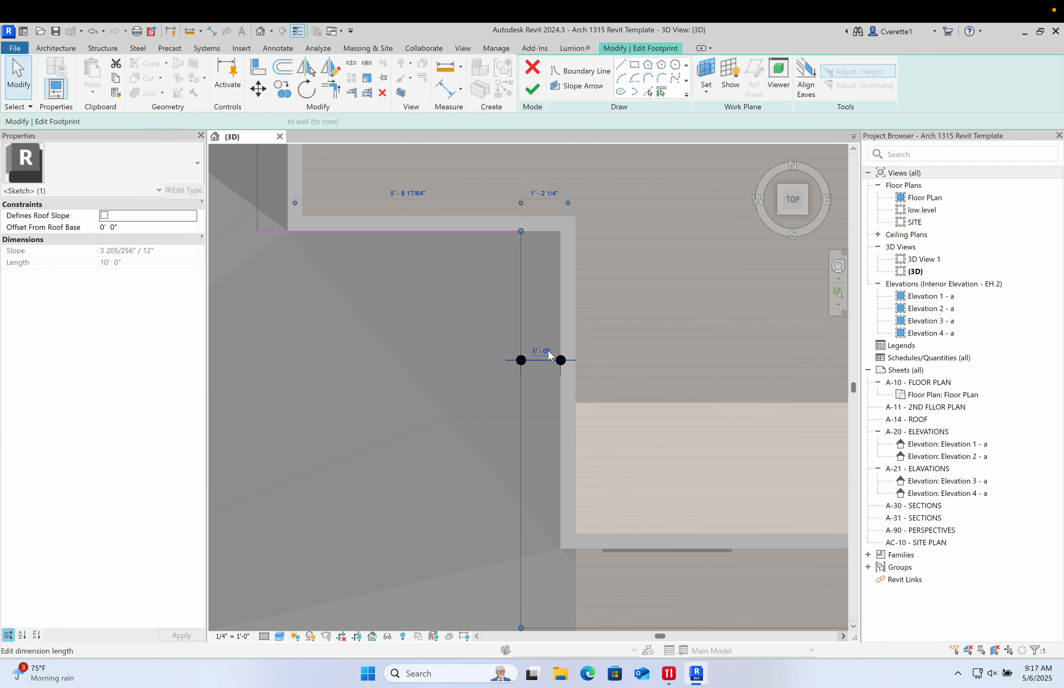
{"action": "key", "text": "Escape"}
- Move the horizontal footprint line down and dimension its offset from the wall, setting it to 2'-0"
{"action": "scroll", "coordinate": [454, 424], "scroll_direction": "up", "scroll_amount": 3}
{"action": "scroll", "coordinate": [425, 359], "scroll_direction": "up", "scroll_amount": 1}
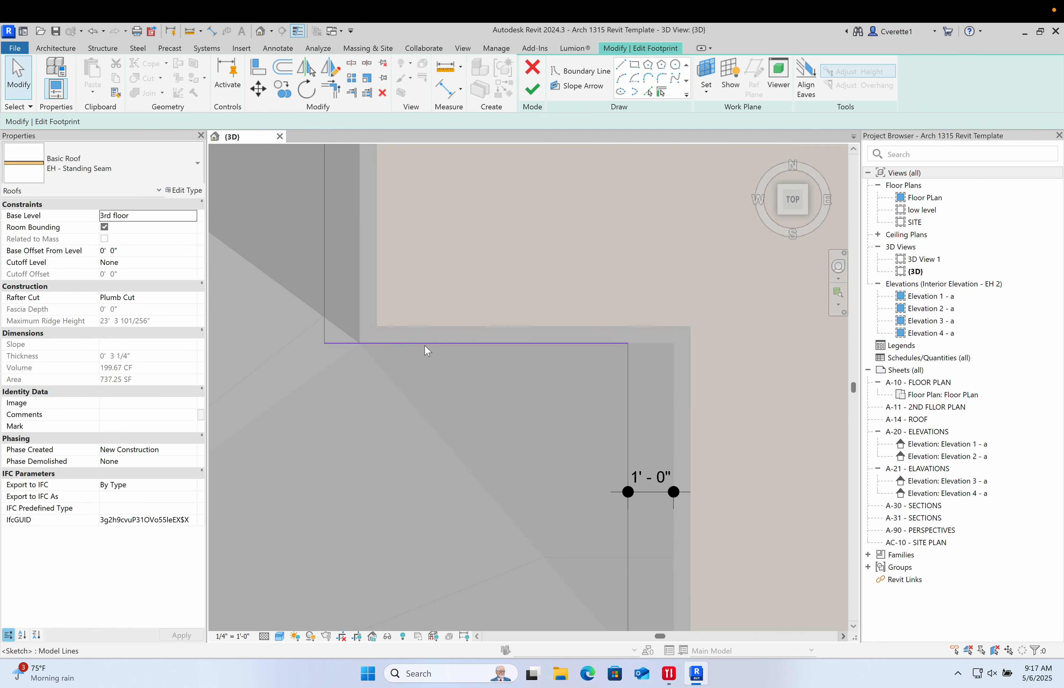
{"action": "left_click_drag", "start_coordinate": [425, 344], "coordinate": [423, 388]}
{"action": "left_click", "coordinate": [388, 486]}
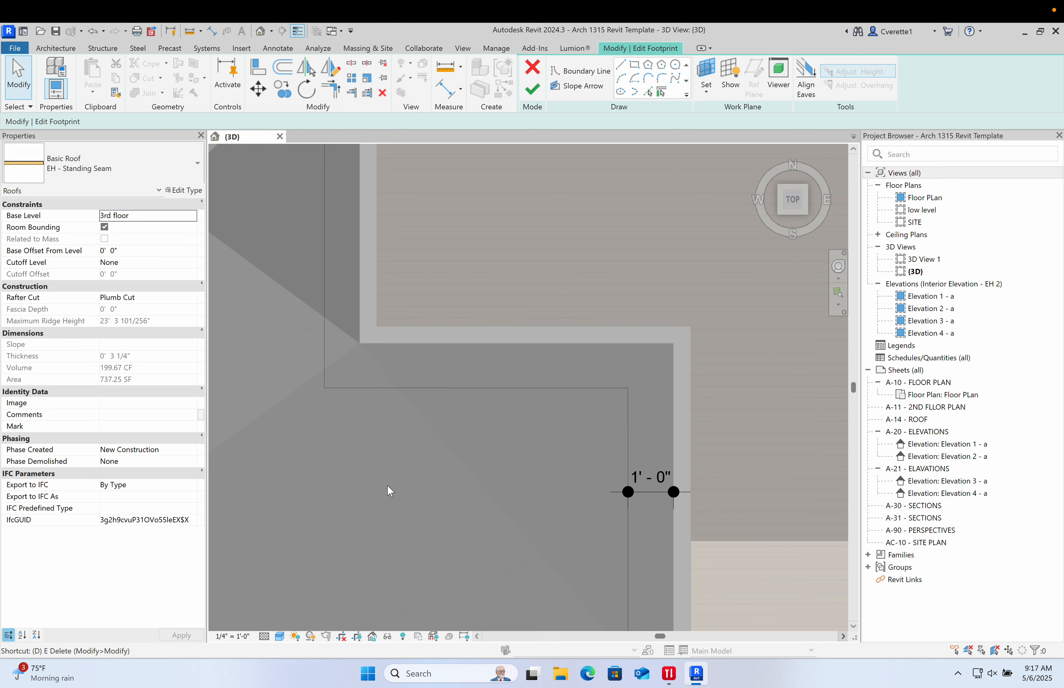
{"action": "key", "text": "i"}
{"action": "left_click", "coordinate": [414, 388]}
{"action": "left_click", "coordinate": [447, 353]}
{"action": "left_click", "coordinate": [447, 505]}
{"action": "key", "text": "Escape"}
{"action": "left_click", "coordinate": [495, 389]}
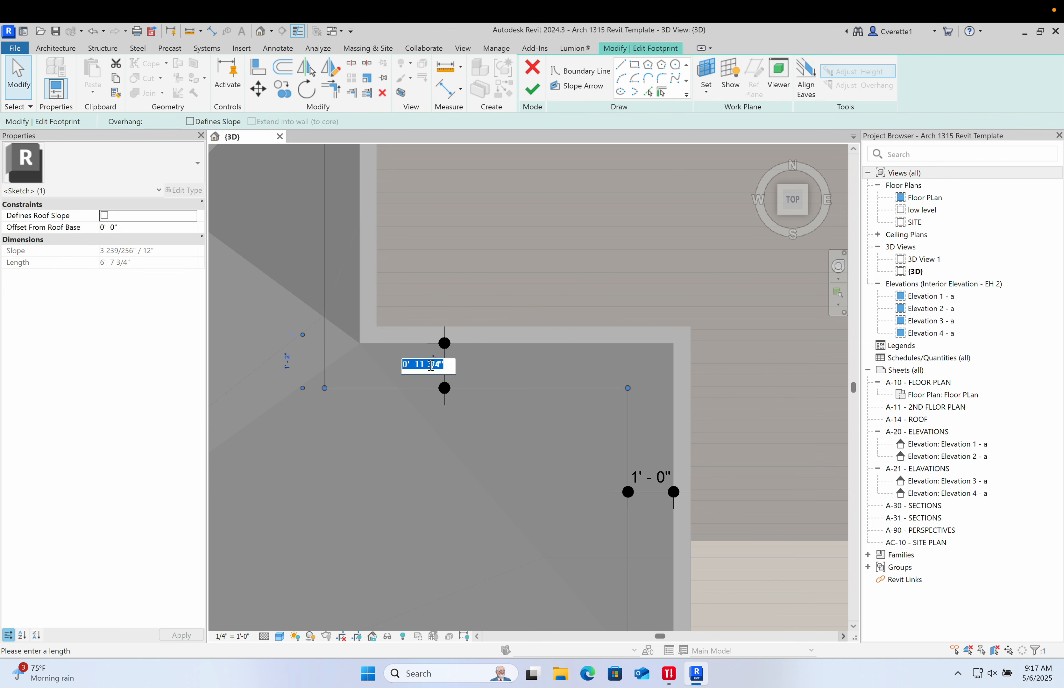
{"action": "key", "text": "Return"}
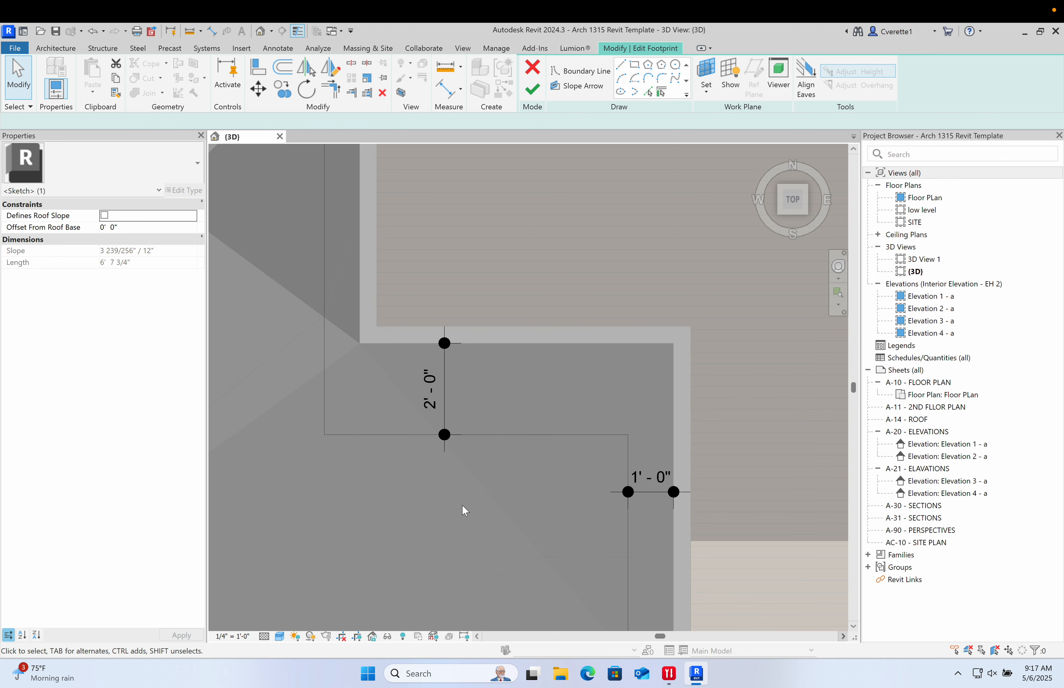
- Dimension the upper-left vertical footprint line's offset from the adjacent wall and enter a new offset value
{"action": "left_click", "coordinate": [462, 505]}
{"action": "scroll", "coordinate": [464, 521], "scroll_direction": "up", "scroll_amount": 1}
{"action": "middle_click_drag", "start_coordinate": [472, 542], "coordinate": [559, 648]}
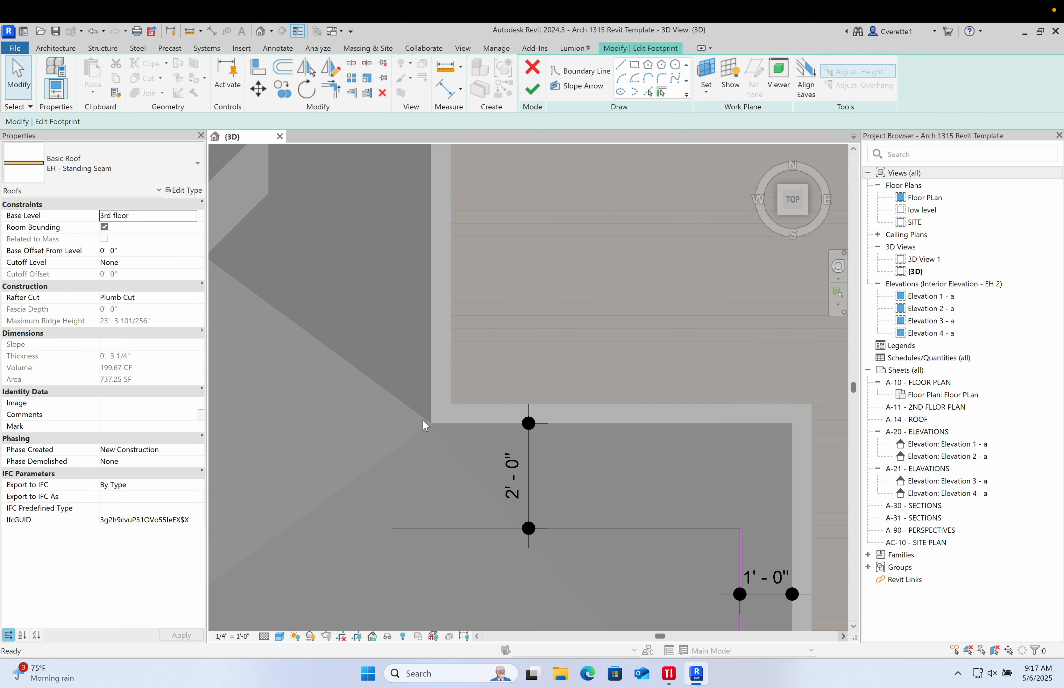
{"action": "key", "text": "d"}
{"action": "key", "text": "i"}
{"action": "left_click", "coordinate": [391, 317]}
{"action": "left_click", "coordinate": [353, 310]}
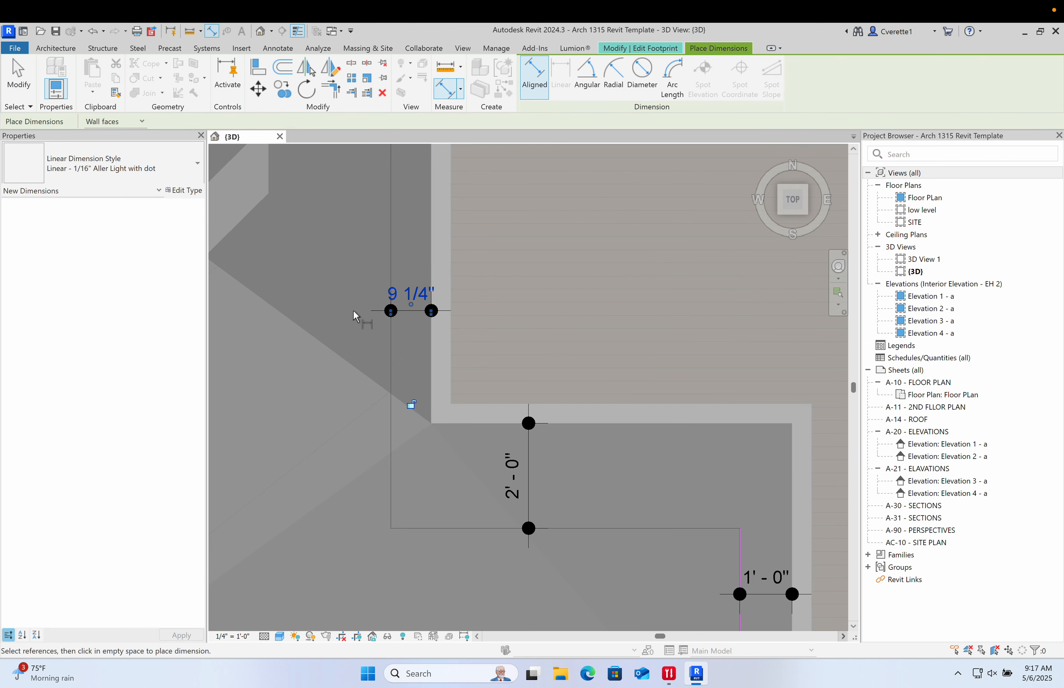
{"action": "key", "text": "Escape"}
{"action": "key", "text": "Escape"}
{"action": "left_click", "coordinate": [392, 354]}
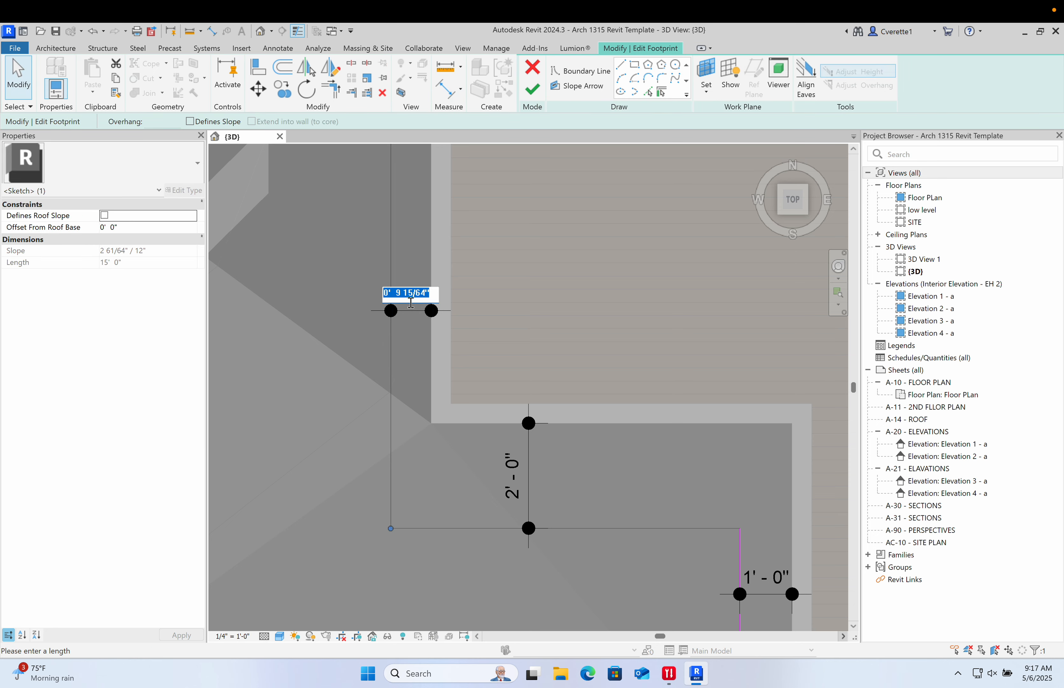
{"action": "key", "text": "Return"}
- Finish the roof footprint sketch
{"action": "left_click", "coordinate": [338, 425]}
{"action": "scroll", "coordinate": [336, 417], "scroll_direction": "down", "scroll_amount": 10}
{"action": "mouse_move", "coordinate": [336, 417]}
{"action": "middle_mouse_down"}
{"action": "mouse_move", "coordinate": [337, 434]}
{"action": "mouse_move", "coordinate": [432, 409]}
{"action": "mouse_move", "coordinate": [459, 459]}
{"action": "mouse_move", "coordinate": [600, 245]}
{"action": "middle_mouse_up"}
{"action": "scroll", "coordinate": [434, 416], "scroll_direction": "up", "scroll_amount": 8}
{"action": "scroll", "coordinate": [325, 430], "scroll_direction": "down", "scroll_amount": 8}
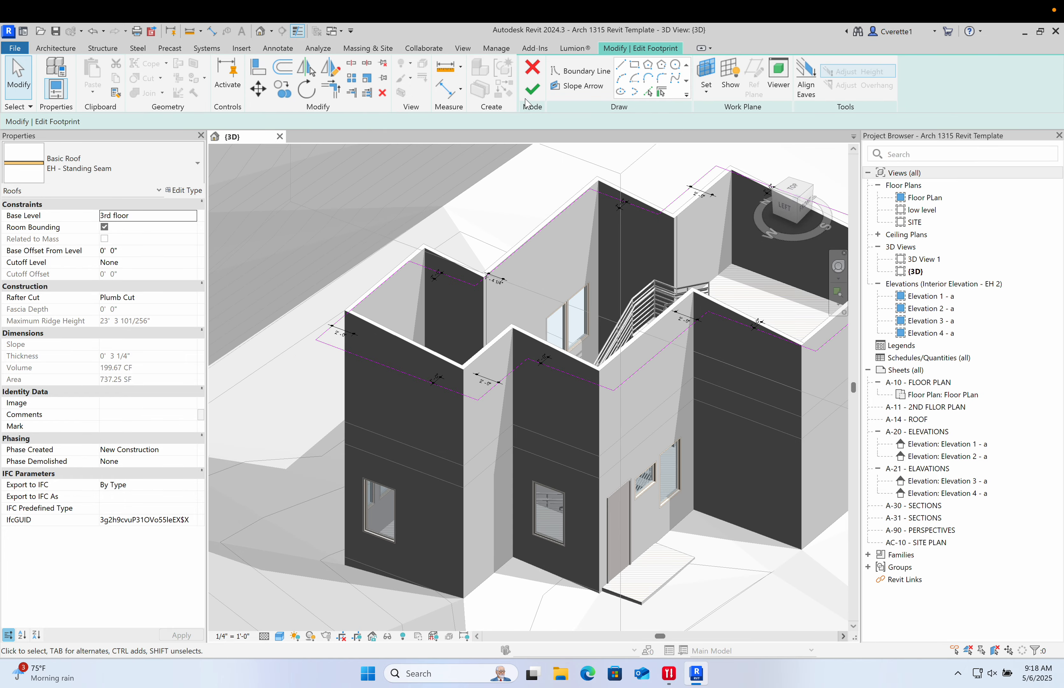
{"action": "left_click", "coordinate": [532, 91]}
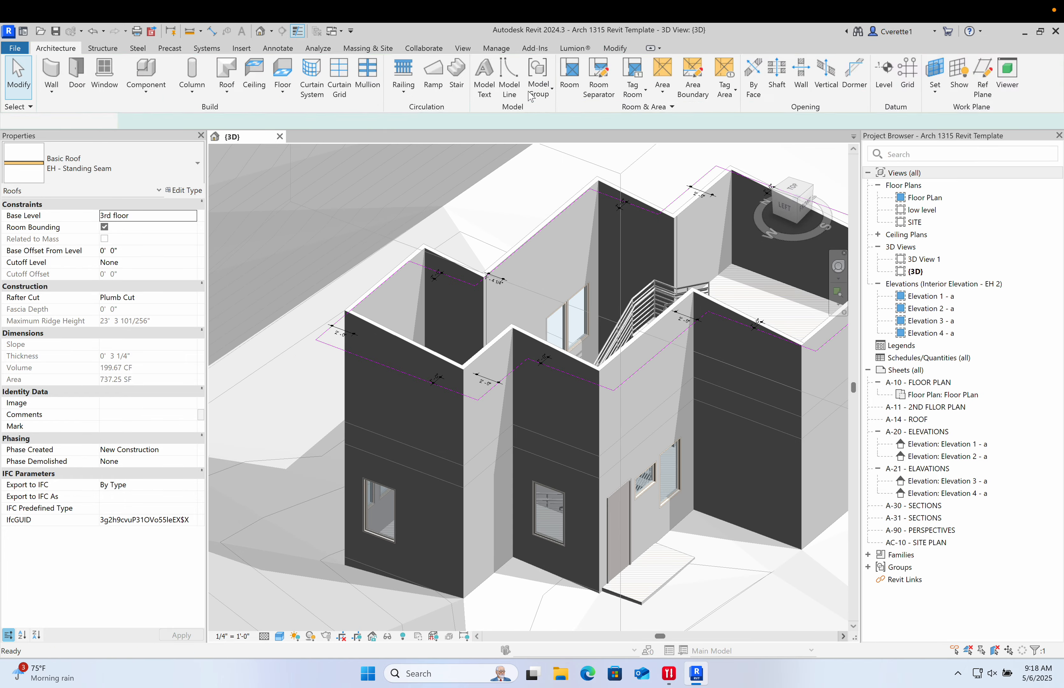
- Orbit around the model to inspect the finished roof and reopen its footprint sketch to review the slope
{"action": "left_click", "coordinate": [343, 207]}
{"action": "middle_click_drag", "start_coordinate": [403, 323], "coordinate": [528, 246], "text": "shift"}
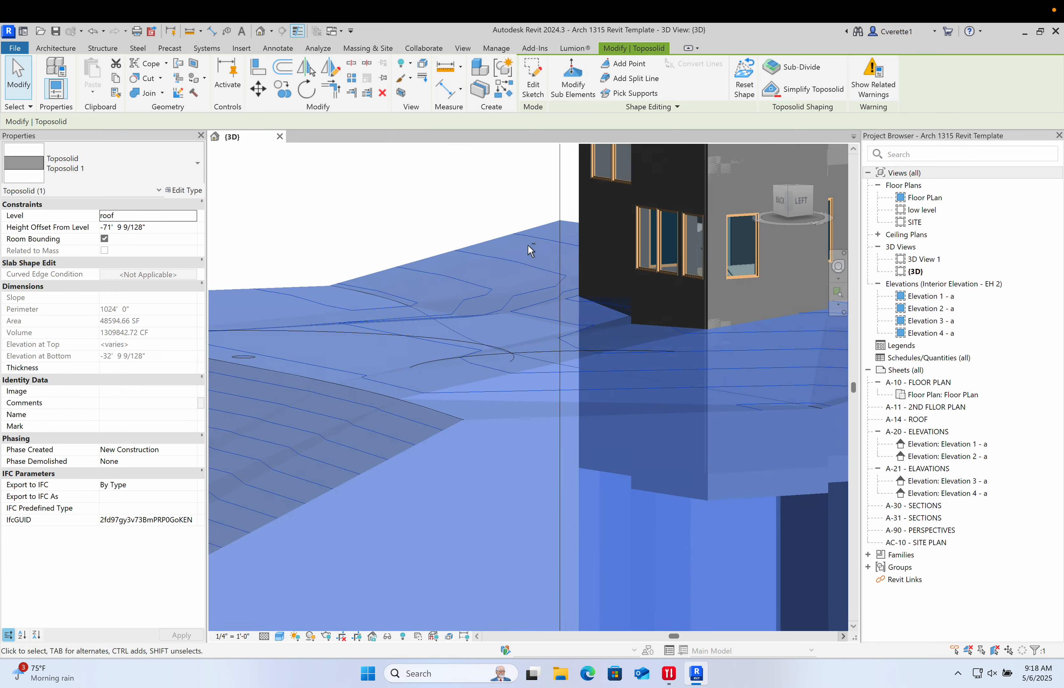
{"action": "left_click", "coordinate": [391, 168]}
{"action": "scroll", "coordinate": [398, 176], "scroll_direction": "down", "scroll_amount": 3}
{"action": "middle_click_drag", "start_coordinate": [465, 219], "coordinate": [434, 386]}
{"action": "middle_click_drag", "start_coordinate": [546, 411], "coordinate": [584, 383]}
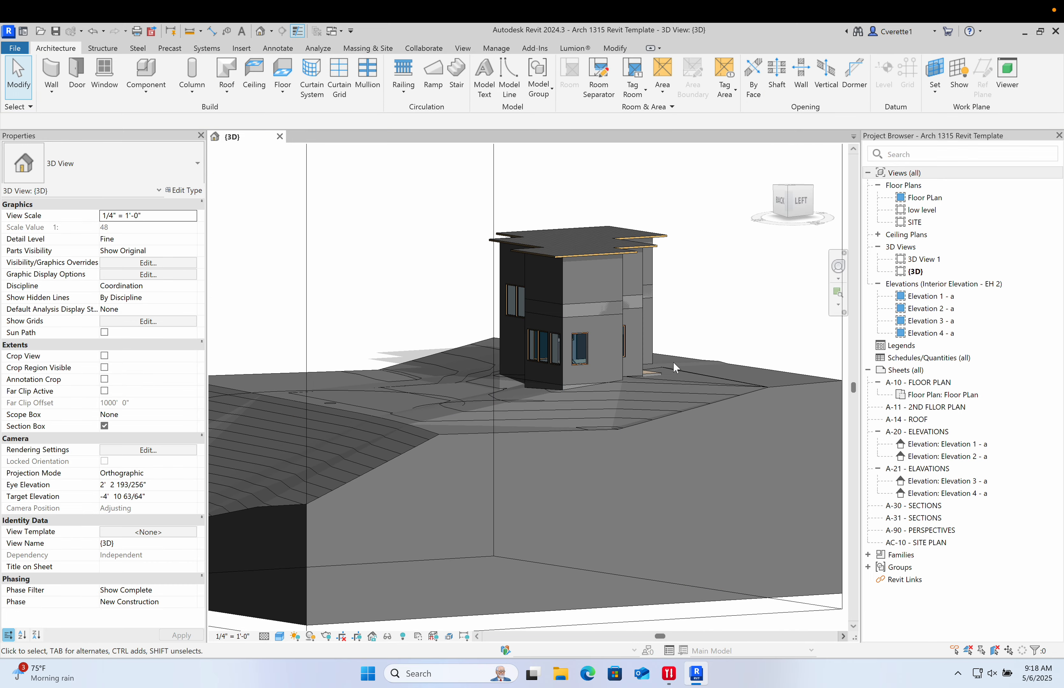
{"action": "middle_click_drag", "start_coordinate": [674, 361], "coordinate": [728, 332], "text": "shift"}
{"action": "scroll", "coordinate": [606, 266], "scroll_direction": "up", "scroll_amount": 3}
{"action": "middle_click_drag", "start_coordinate": [607, 270], "coordinate": [430, 344], "text": "shift"}
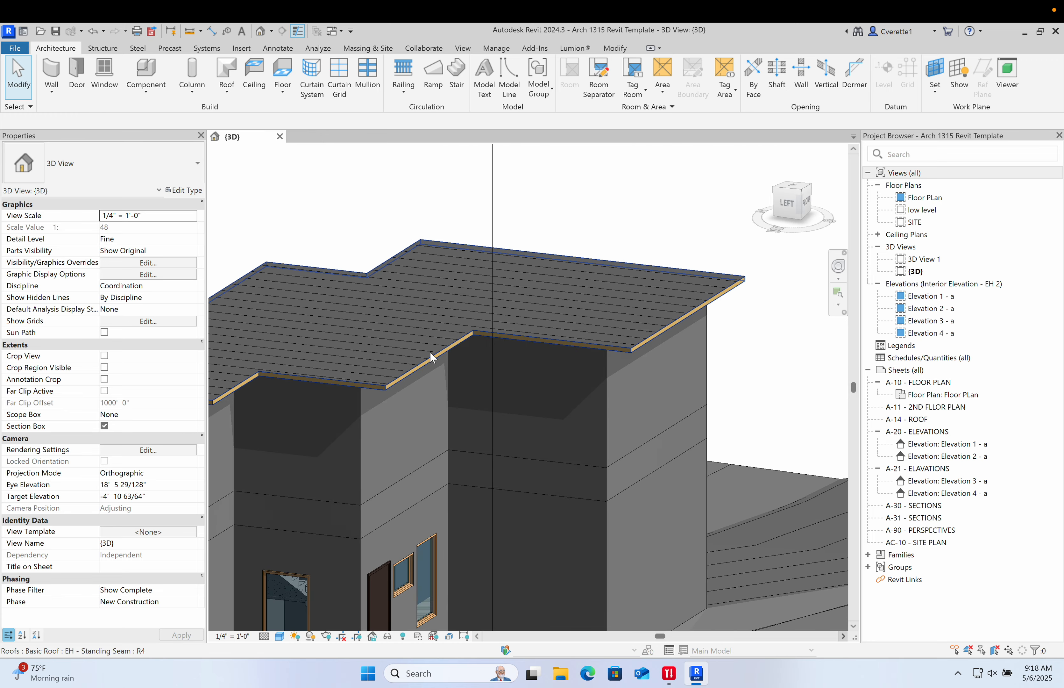
{"action": "double_click", "coordinate": [430, 352]}
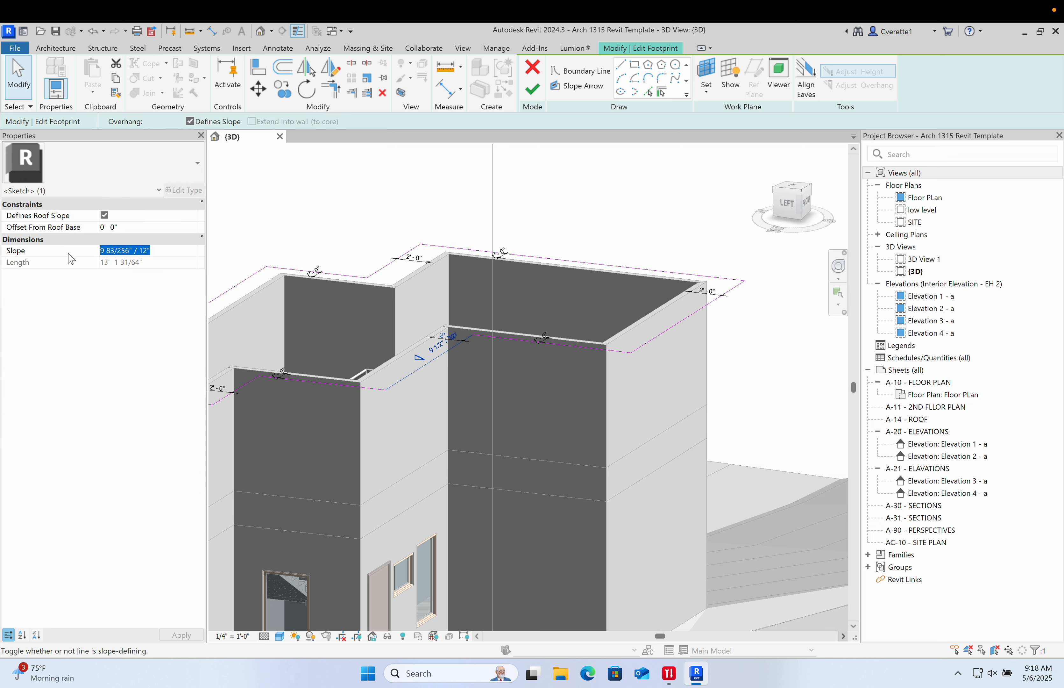
{"action": "left_click", "coordinate": [534, 92]}
- Examine the roof's sloped edges against the walls from several angles
{"action": "key", "text": "Escape"}
{"action": "scroll", "coordinate": [501, 269], "scroll_direction": "down", "scroll_amount": 5}
{"action": "mouse_move", "coordinate": [501, 269]}
{"action": "middle_mouse_down", "text": "shift"}
{"action": "mouse_move", "coordinate": [604, 256]}
{"action": "mouse_move", "coordinate": [510, 206]}
{"action": "middle_mouse_up", "text": "shift"}
{"action": "scroll", "coordinate": [508, 205], "scroll_direction": "up", "scroll_amount": 6}
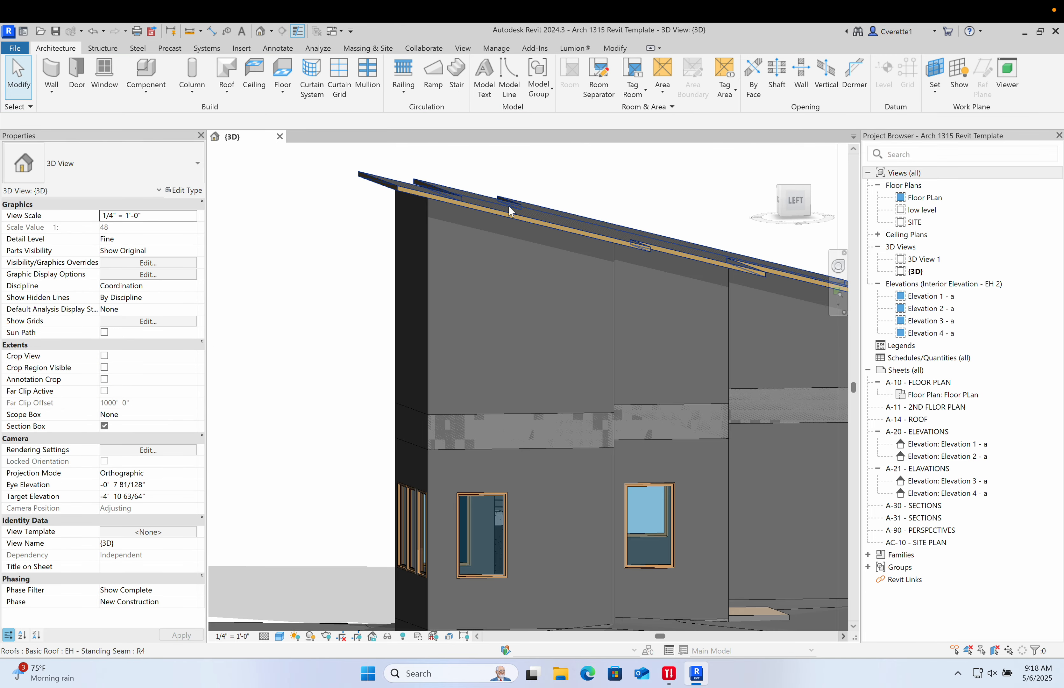
{"action": "left_click", "coordinate": [508, 205]}
{"action": "left_click_drag", "start_coordinate": [379, 185], "coordinate": [378, 219]}
{"action": "left_click", "coordinate": [324, 252]}
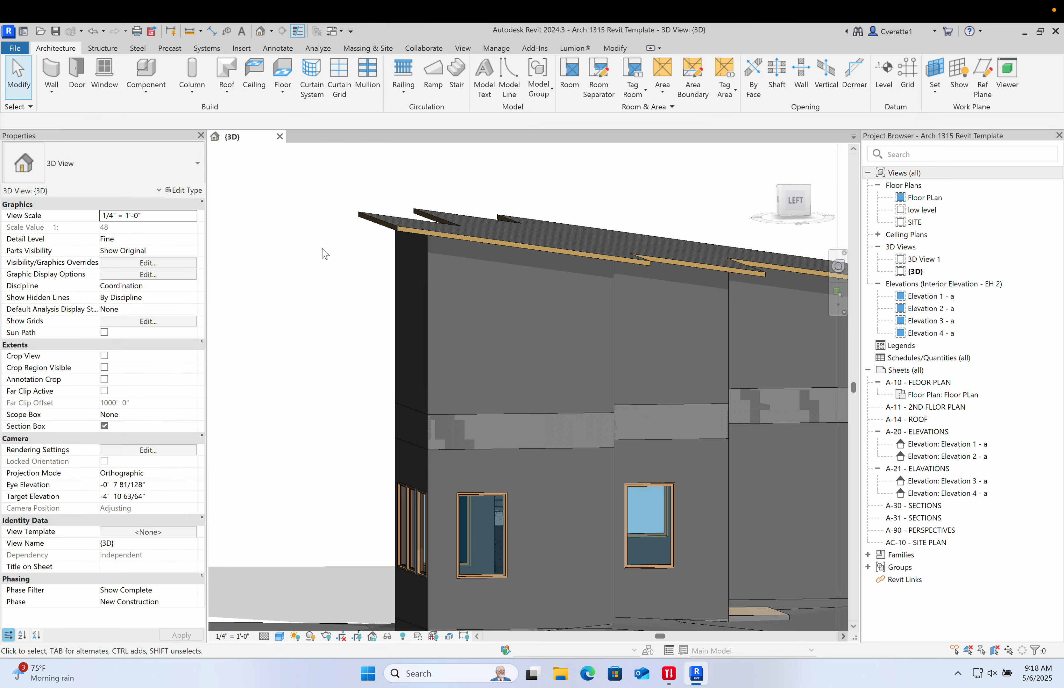
{"action": "scroll", "coordinate": [410, 255], "scroll_direction": "down", "scroll_amount": 4}
{"action": "middle_click_drag", "start_coordinate": [415, 265], "coordinate": [472, 264], "text": "shift"}
{"action": "scroll", "coordinate": [400, 228], "scroll_direction": "up", "scroll_amount": 5}
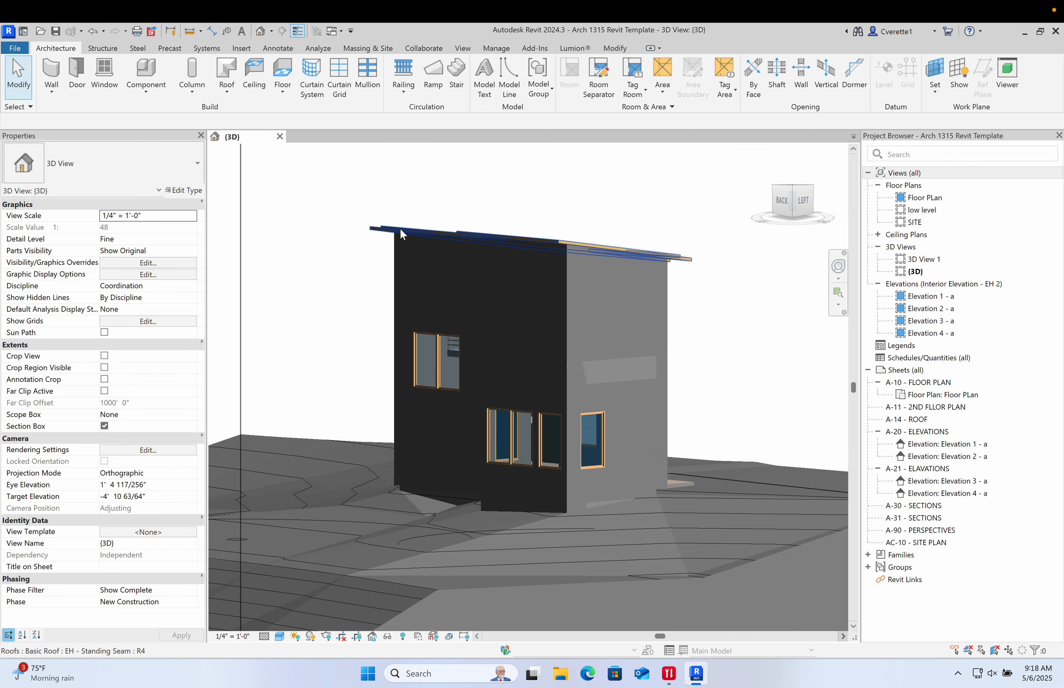
{"action": "scroll", "coordinate": [486, 193], "scroll_direction": "up", "scroll_amount": 4}
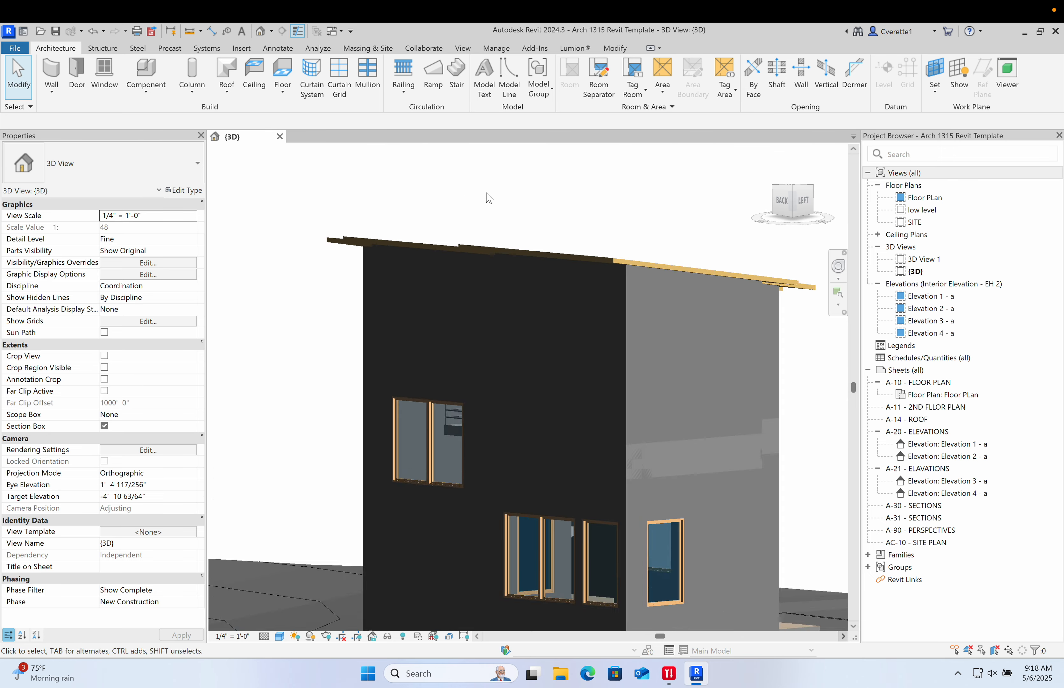
- Open the roof's footprint sketch, select all of its boundary lines, and exit the sketch without changes
{"action": "middle_click_drag", "start_coordinate": [492, 206], "coordinate": [591, 318], "text": "shift"}
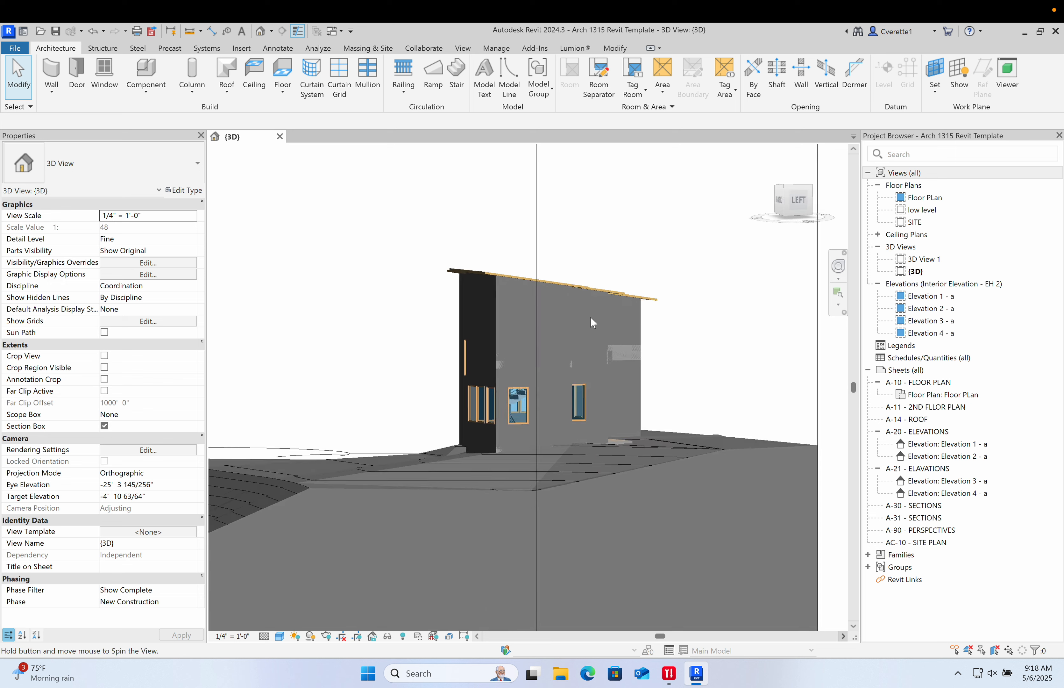
{"action": "scroll", "coordinate": [503, 271], "scroll_direction": "up", "scroll_amount": 4}
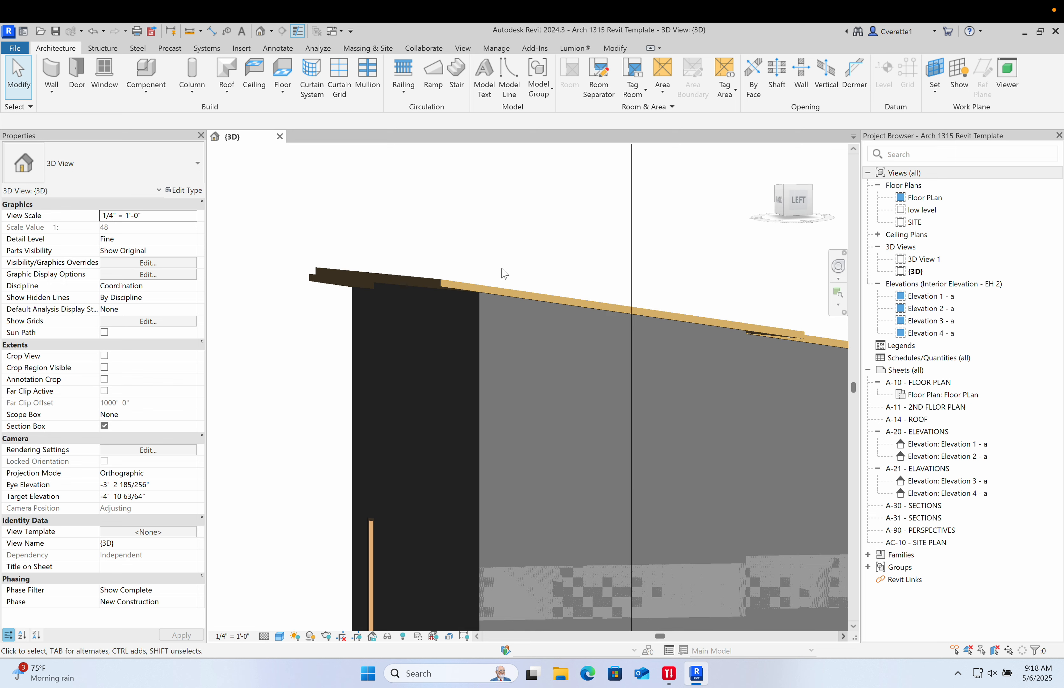
{"action": "double_click", "coordinate": [496, 290]}
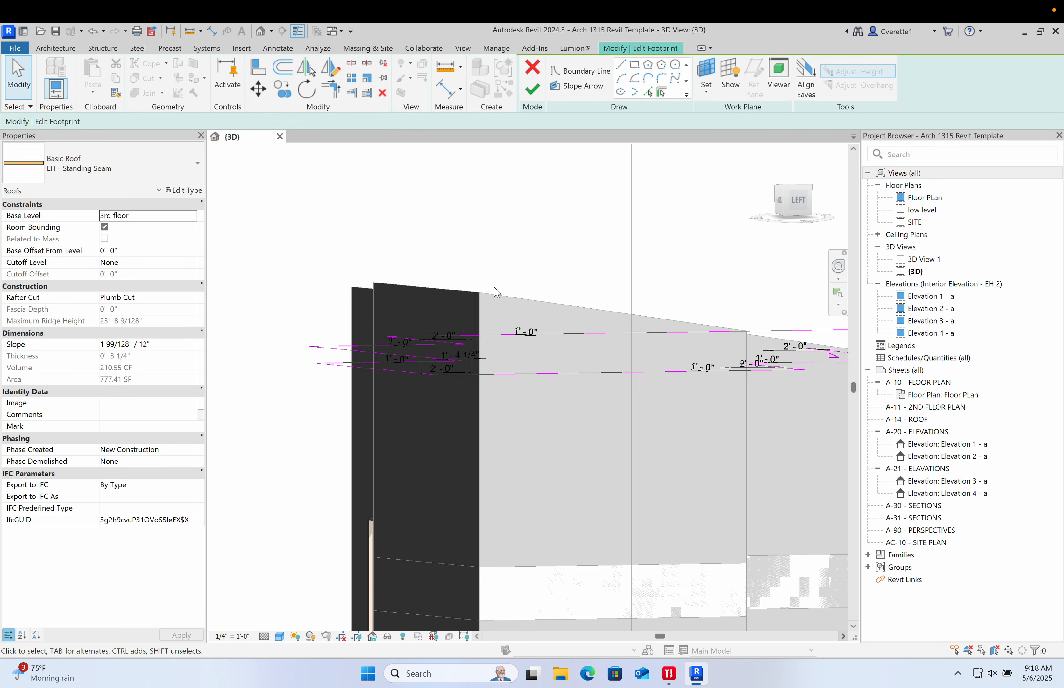
{"action": "scroll", "coordinate": [557, 354], "scroll_direction": "down", "scroll_amount": 5}
{"action": "middle_click_drag", "start_coordinate": [557, 354], "coordinate": [547, 302], "text": "shift"}
{"action": "left_click_drag", "start_coordinate": [659, 393], "coordinate": [660, 396]}
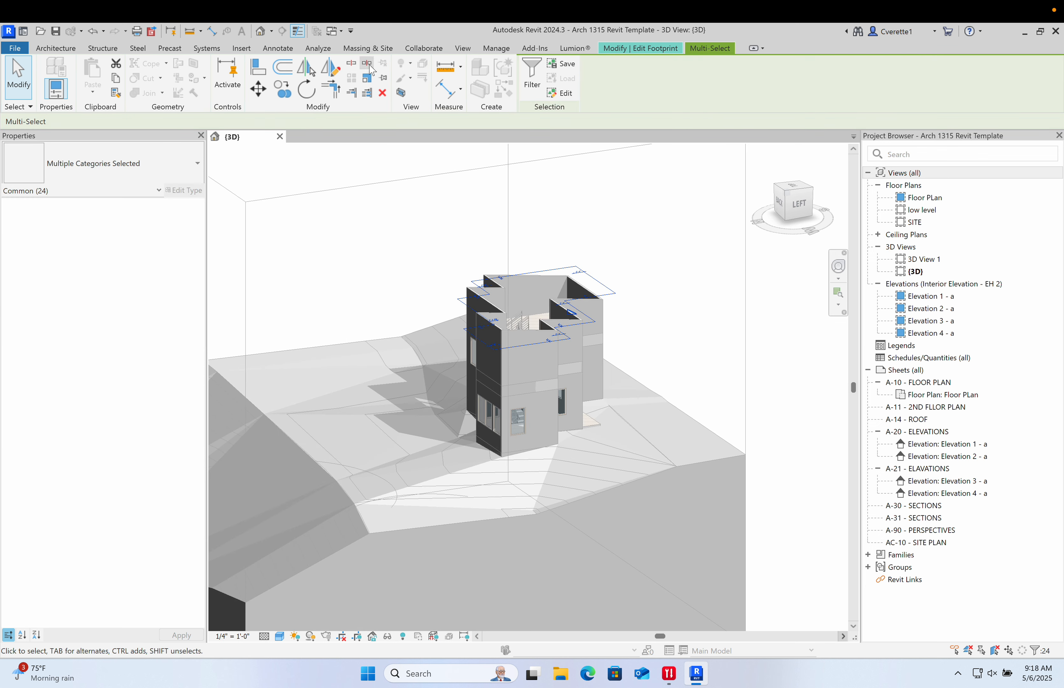
{"action": "left_click", "coordinate": [617, 47]}
{"action": "left_click", "coordinate": [532, 68]}
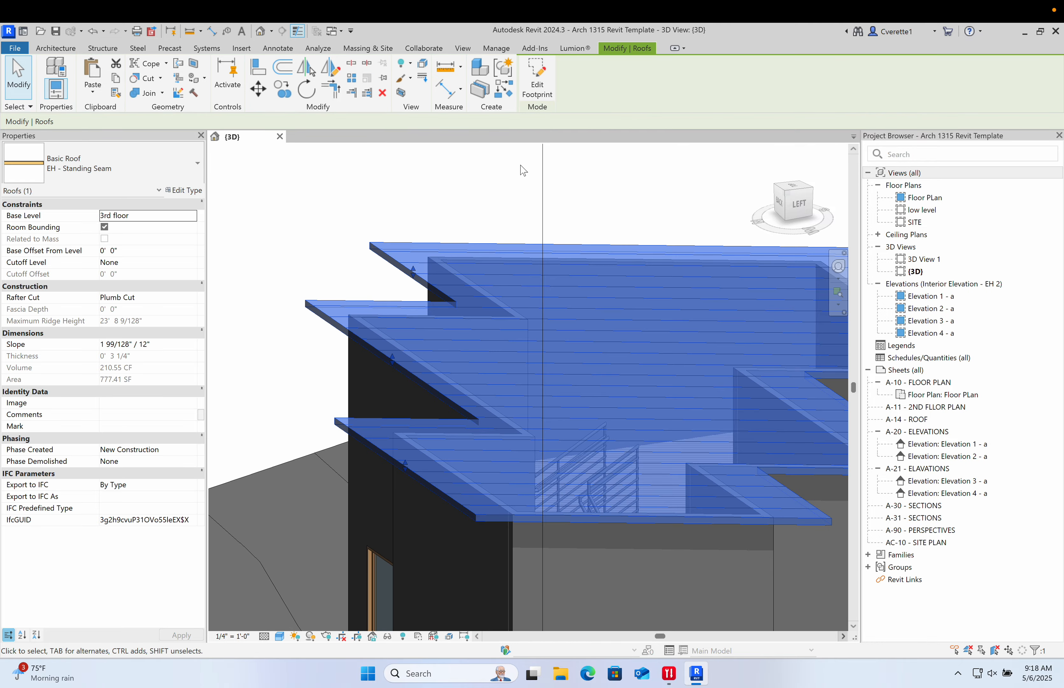
- Set the work plane by picking the roof's sloped top face
{"action": "left_click", "coordinate": [492, 193]}
{"action": "middle_click_drag", "start_coordinate": [489, 185], "coordinate": [639, 232], "text": "shift"}
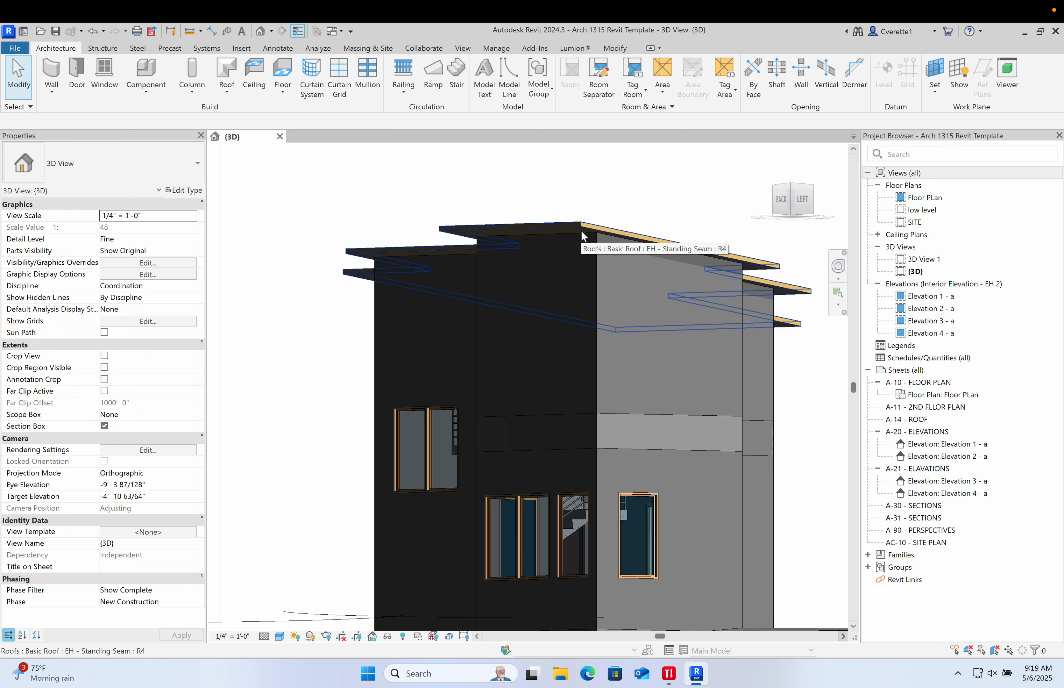
{"action": "left_click", "coordinate": [936, 69]}
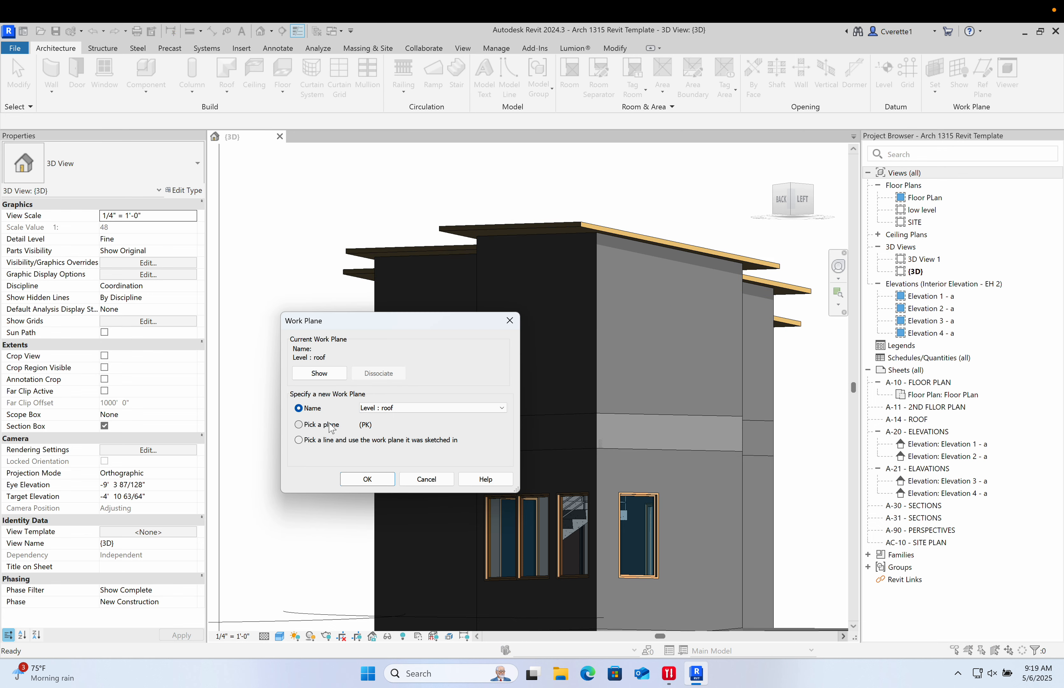
{"action": "left_click", "coordinate": [390, 482]}
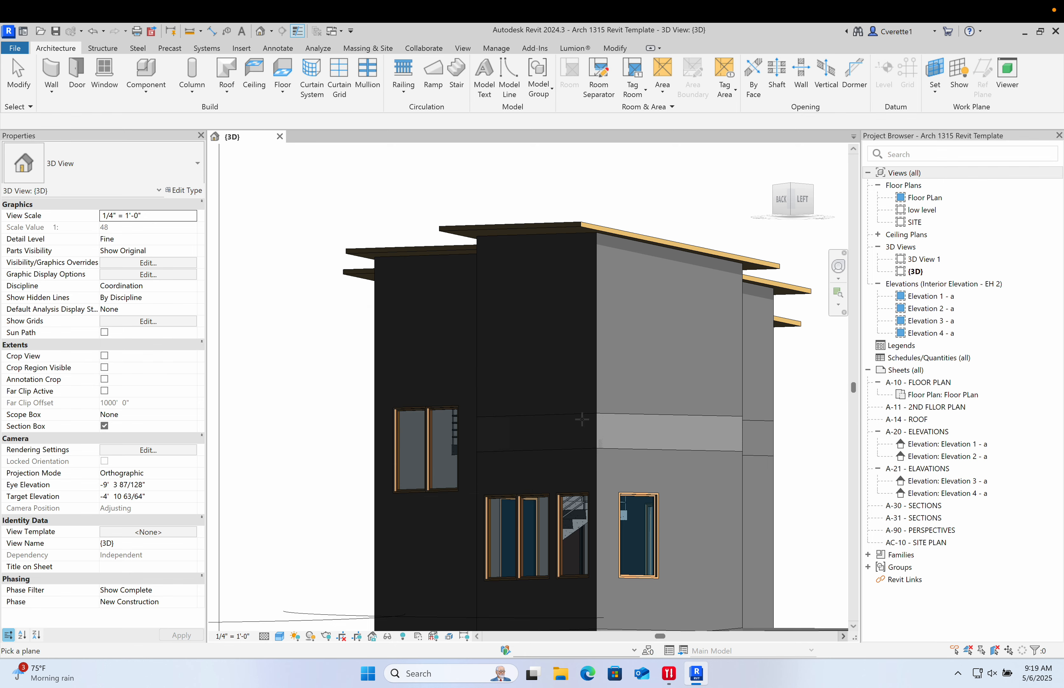
{"action": "middle_click_drag", "start_coordinate": [576, 429], "coordinate": [619, 138], "text": "shift"}
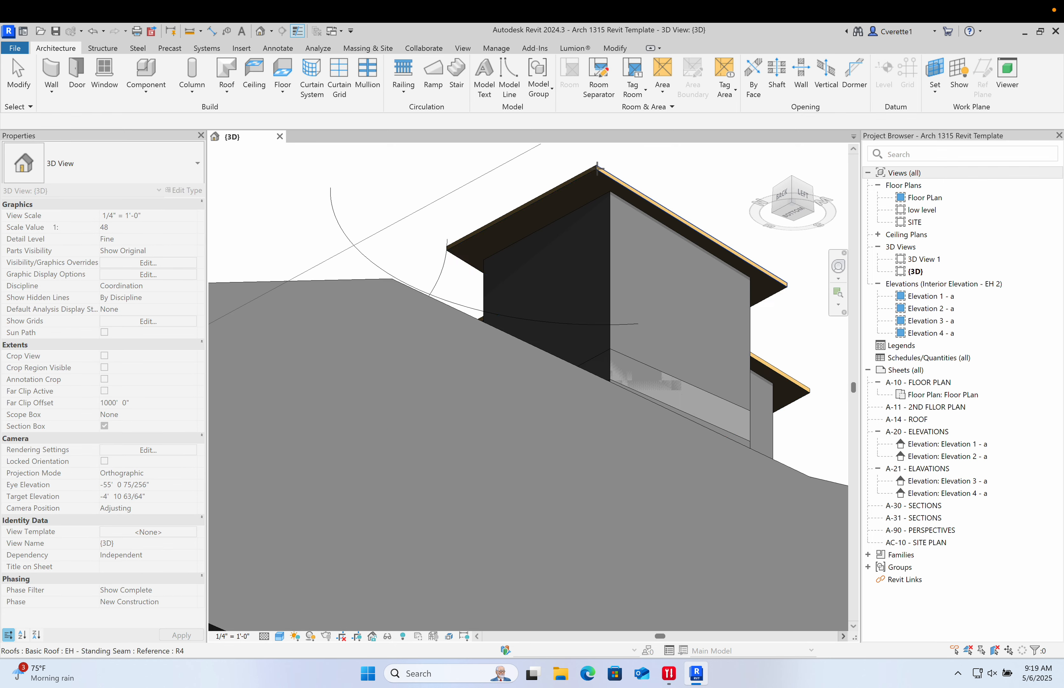
{"action": "scroll", "coordinate": [597, 168], "scroll_direction": "up", "scroll_amount": 5}
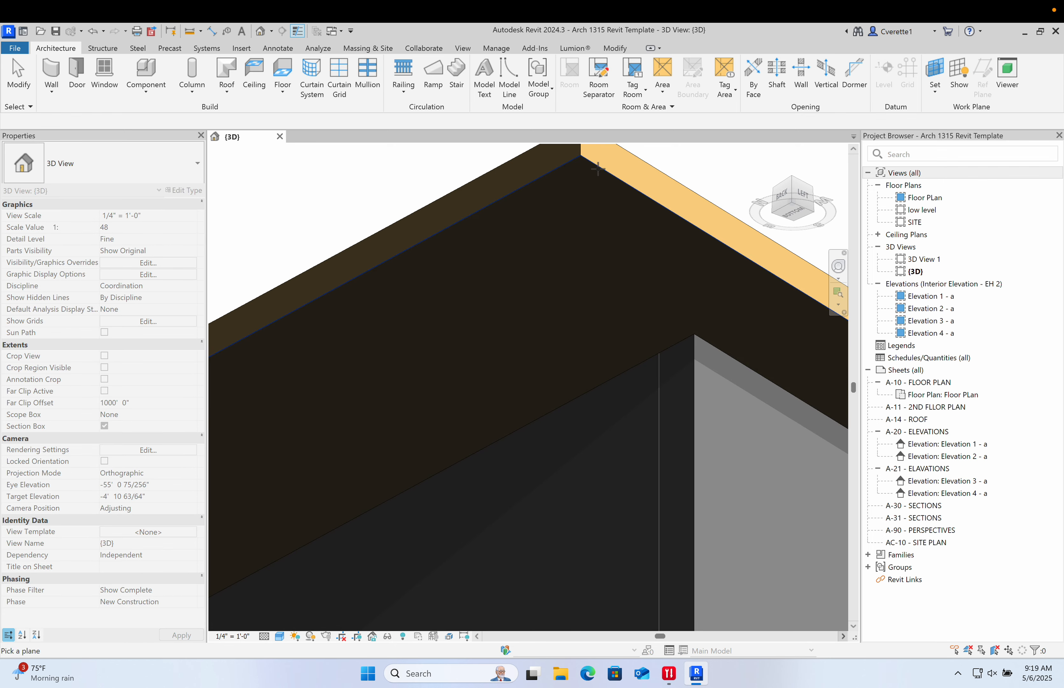
{"action": "left_click", "coordinate": [597, 168]}
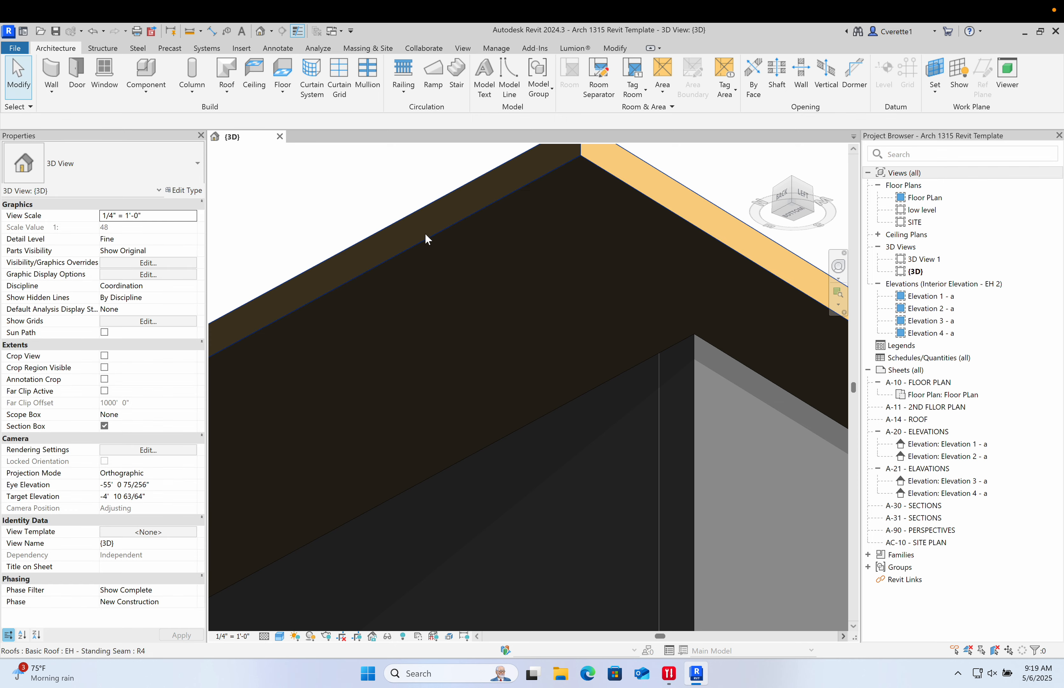
- Start a structural Beam System boundary sketch on the roof's work plane
{"action": "scroll", "coordinate": [487, 218], "scroll_direction": "down", "scroll_amount": 6}
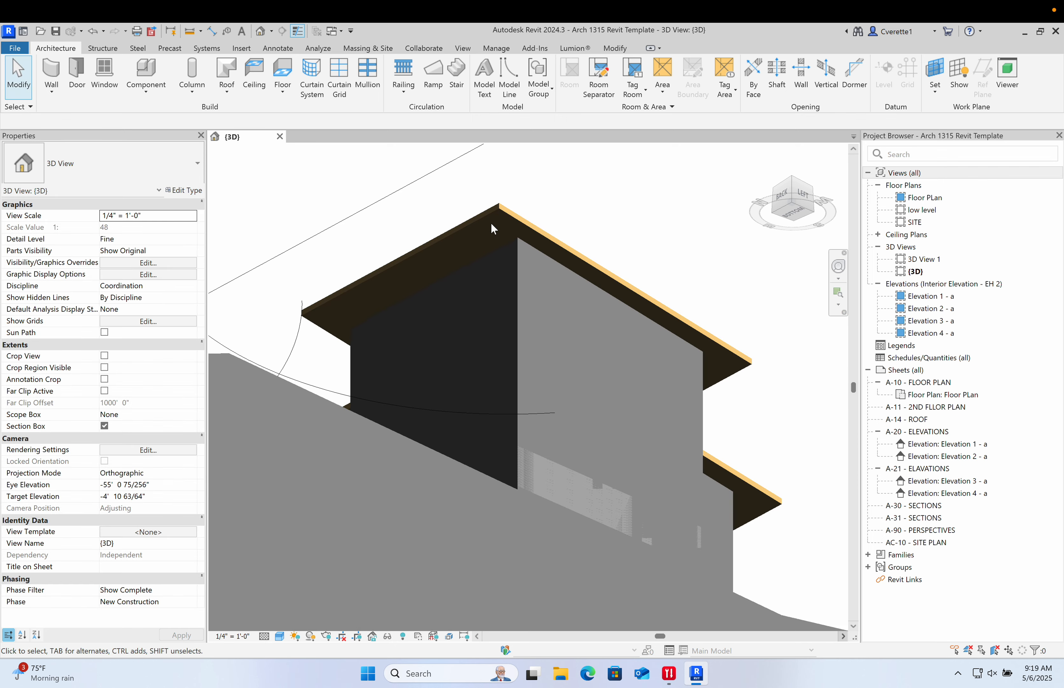
{"action": "middle_click_drag", "start_coordinate": [509, 229], "coordinate": [597, 338], "text": "shift"}
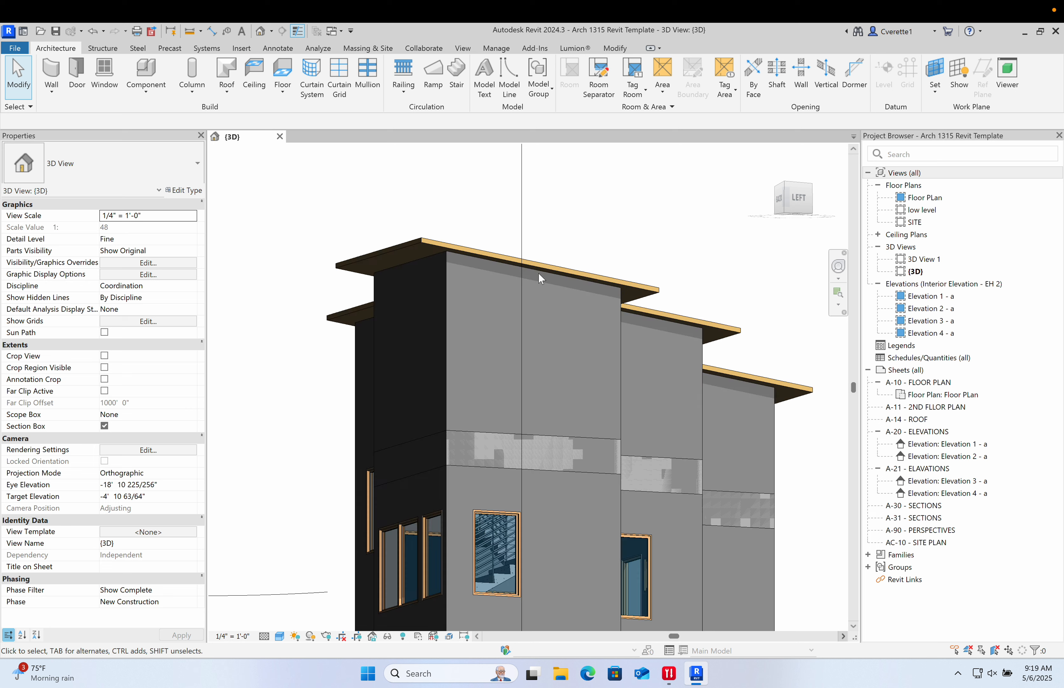
{"action": "left_click", "coordinate": [115, 51]}
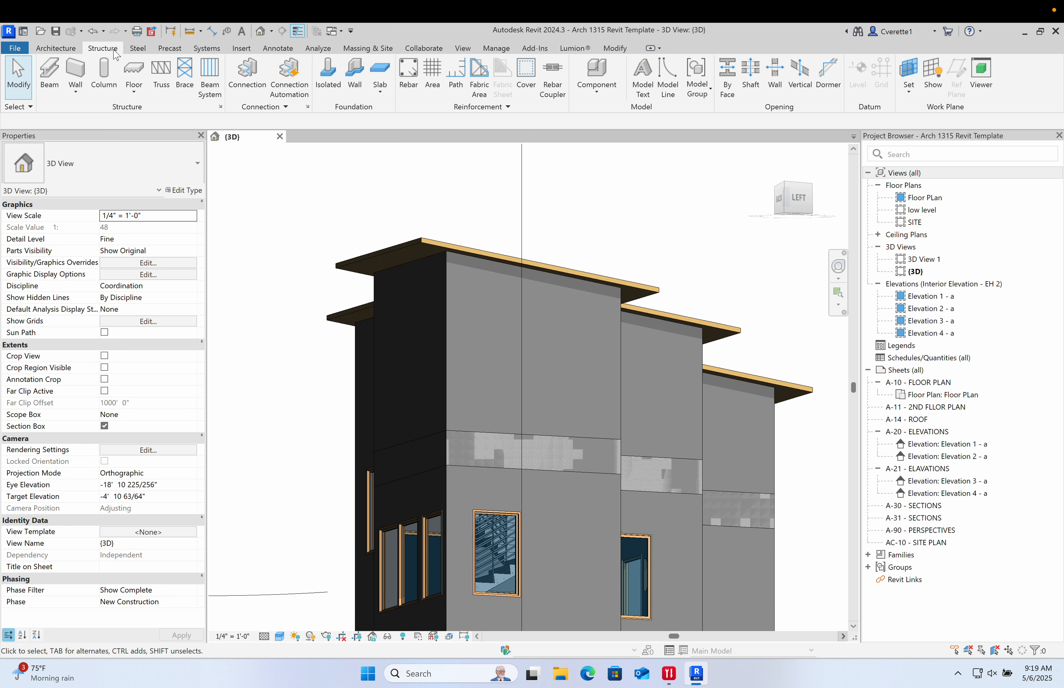
{"action": "left_click", "coordinate": [210, 76]}
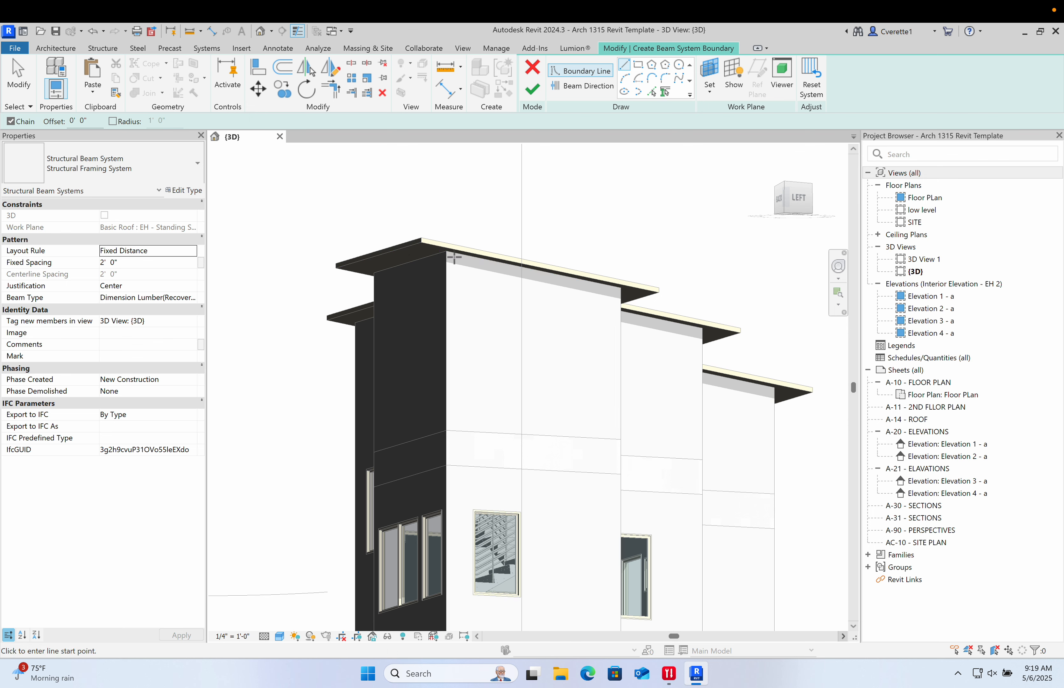
{"action": "mouse_move", "coordinate": [479, 311]}
{"action": "middle_mouse_down", "text": "shift"}
{"action": "mouse_move", "coordinate": [454, 415]}
{"action": "mouse_move", "coordinate": [461, 317]}
{"action": "middle_mouse_up", "text": "shift"}
{"action": "key", "text": "Escape"}
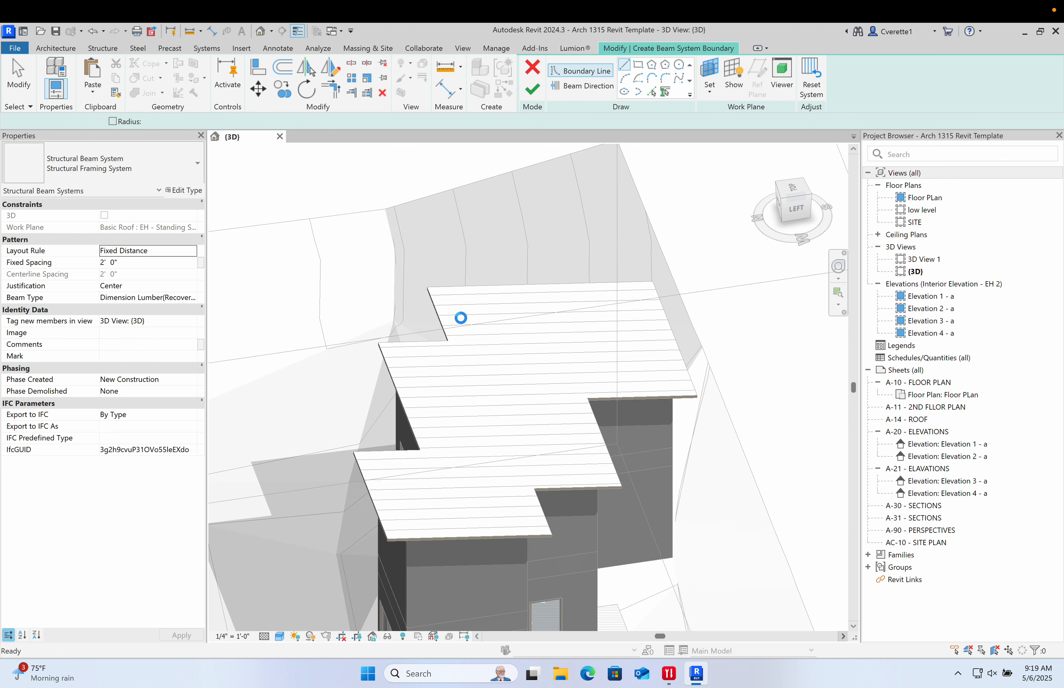
{"action": "key", "text": "Escape"}
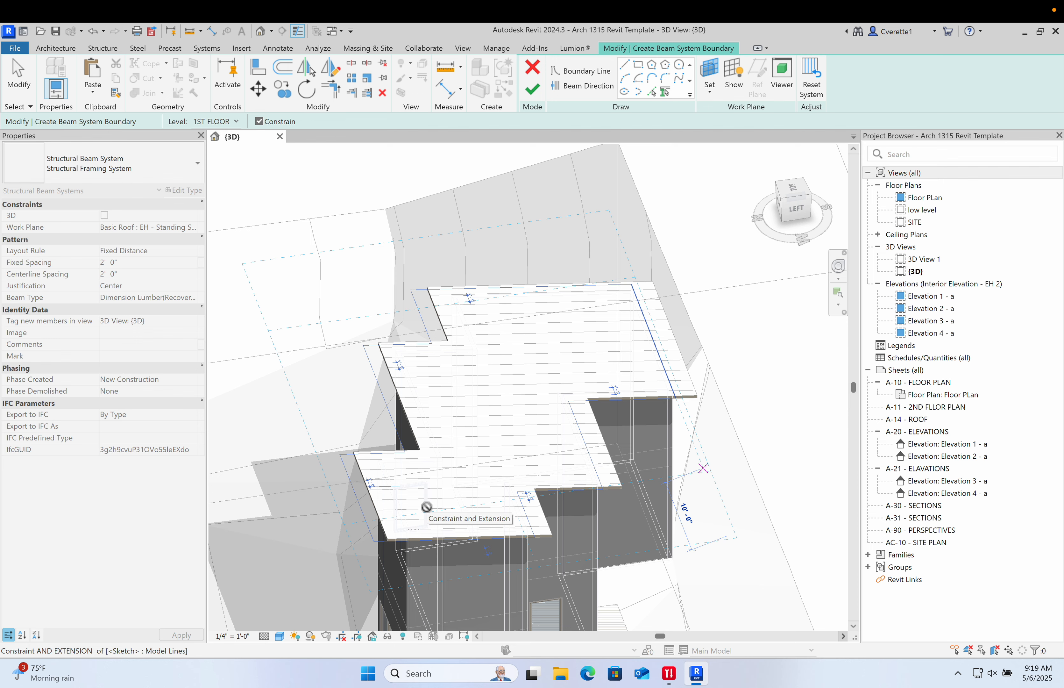
{"action": "left_click", "coordinate": [427, 506]}
{"action": "left_click", "coordinate": [426, 479]}
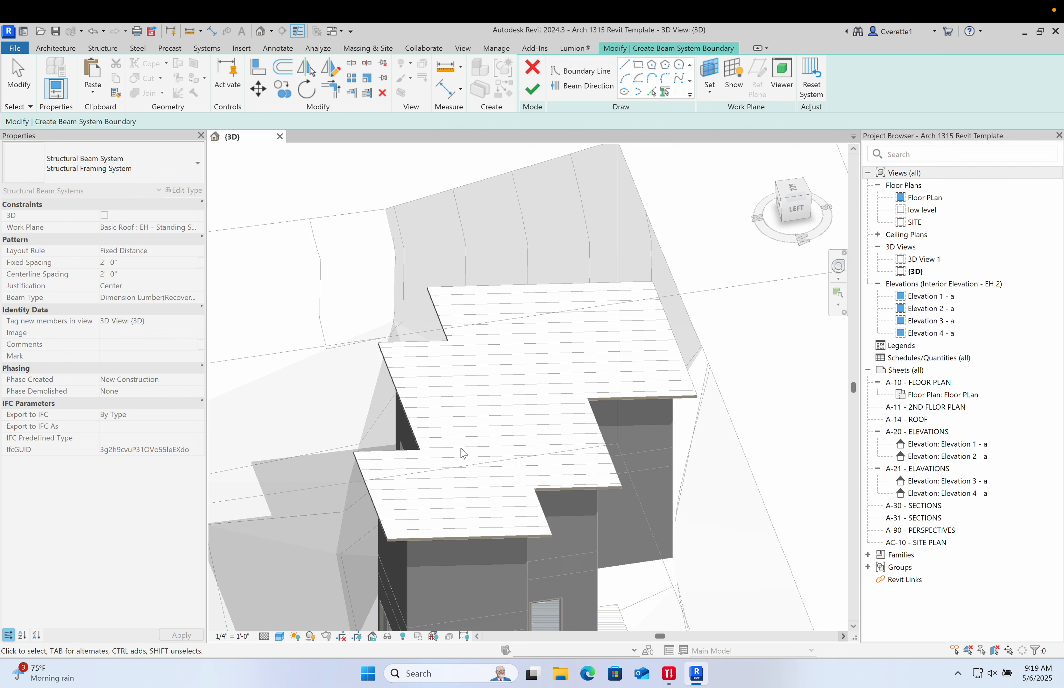
{"action": "scroll", "coordinate": [493, 316], "scroll_direction": "up", "scroll_amount": 3}
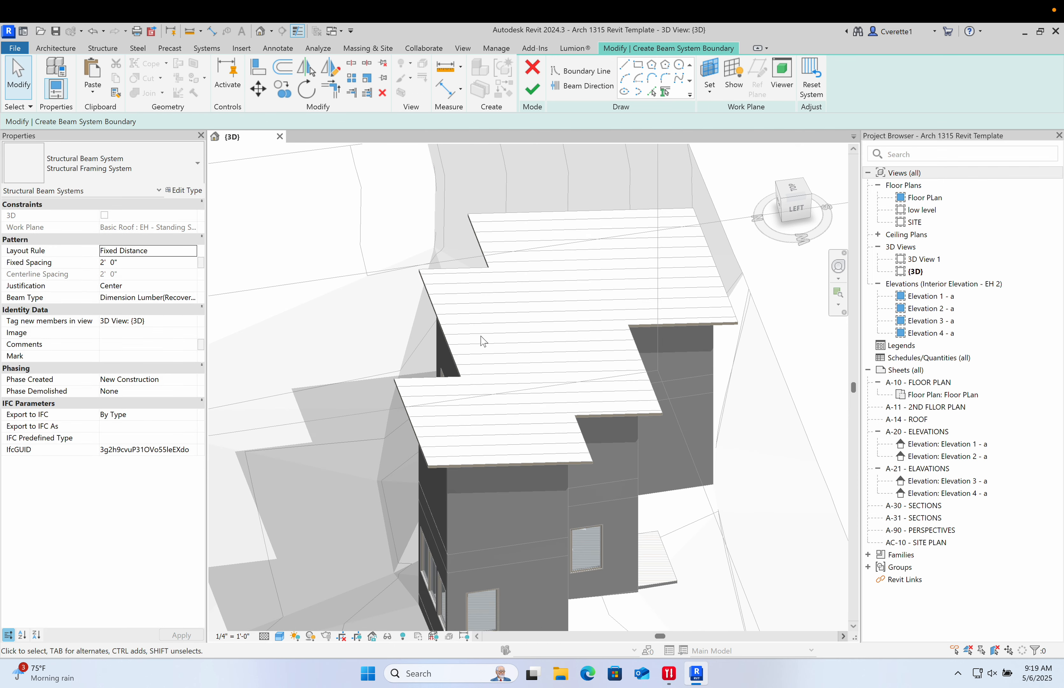
- Paste the copied footprint lines into the beam system sketch and delete the pasted group
{"action": "key", "text": "ctrl+v"}
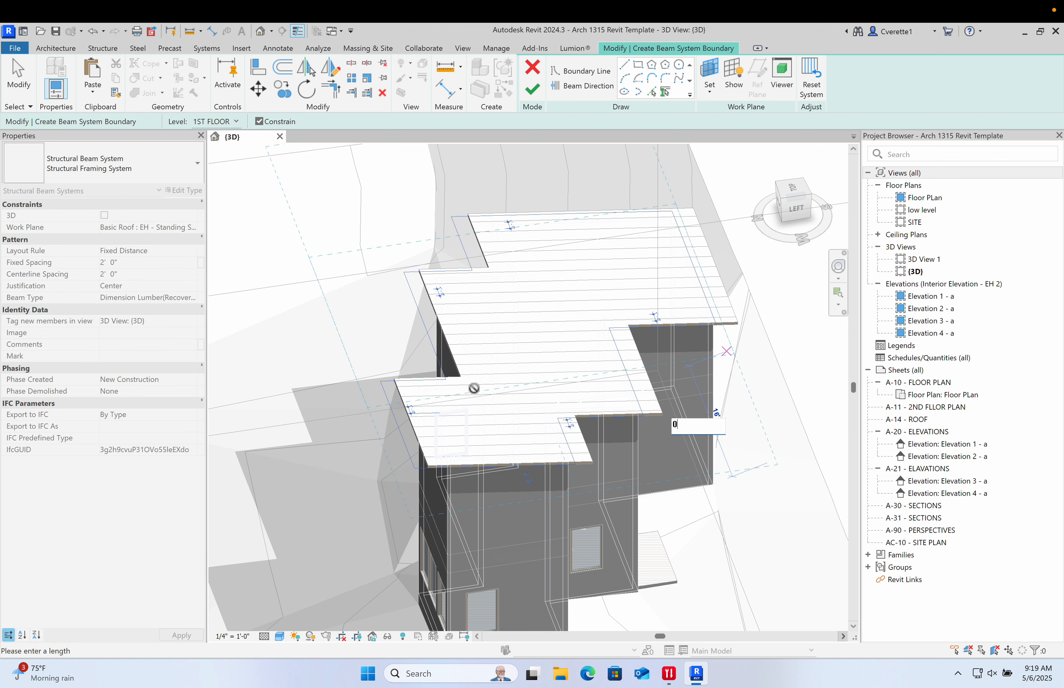
{"action": "key", "text": "Return"}
{"action": "scroll", "coordinate": [440, 471], "scroll_direction": "up", "scroll_amount": 3}
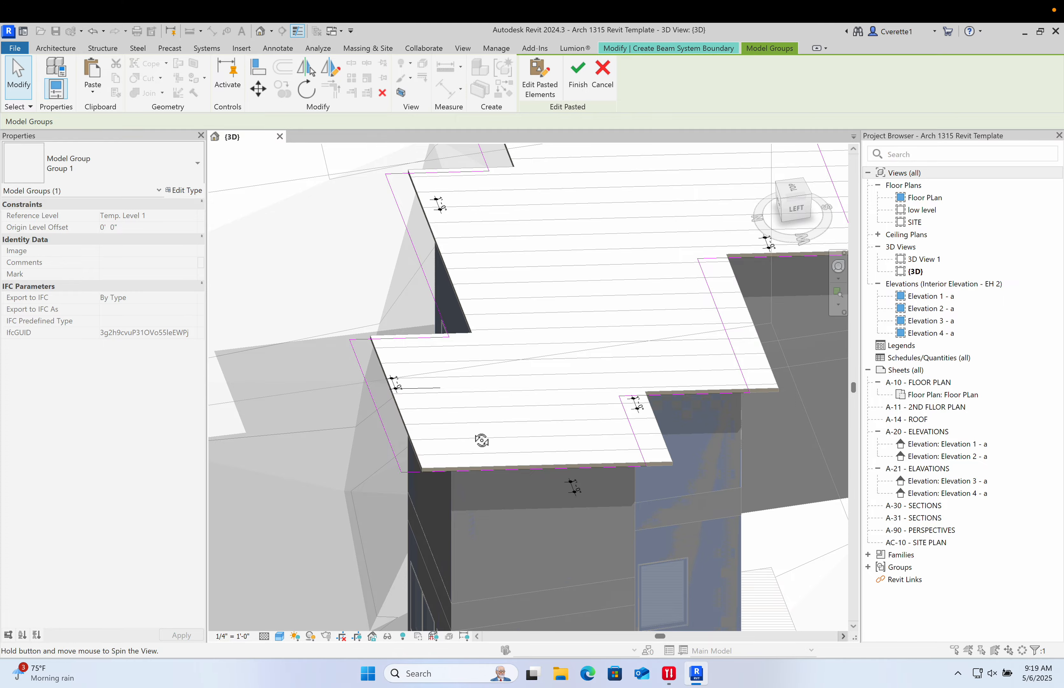
{"action": "middle_click_drag", "start_coordinate": [481, 440], "coordinate": [332, 503], "text": "shift"}
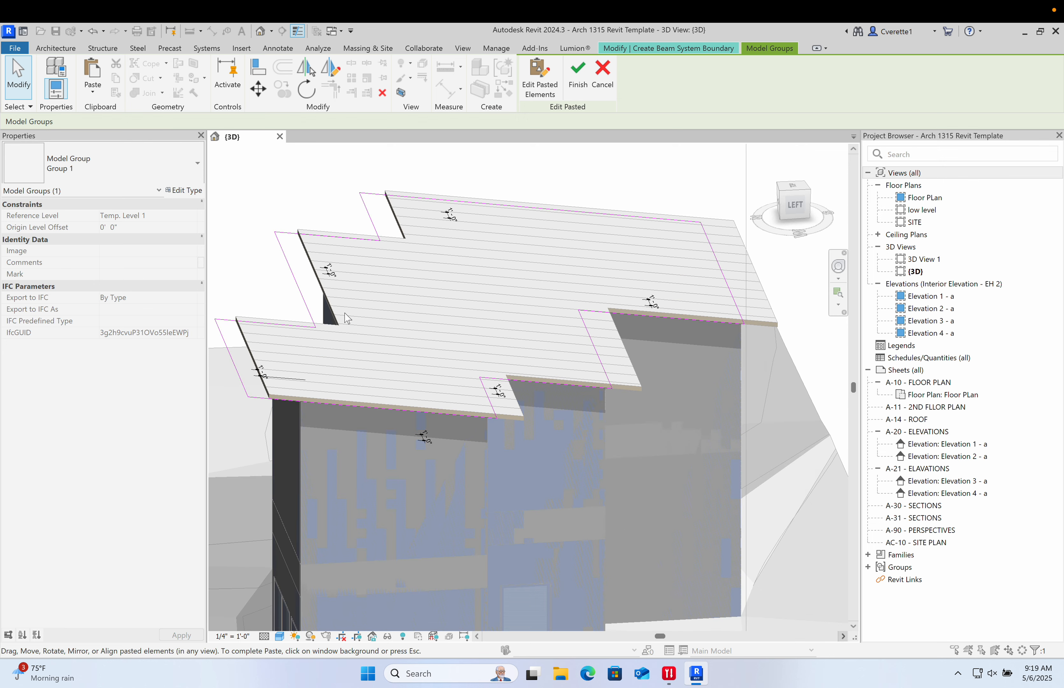
{"action": "key", "text": "Delete"}
- Switch to a top view, paste the copied footprint lines into the beam system sketch again, and finish placing them
{"action": "scroll", "coordinate": [345, 313], "scroll_direction": "down", "scroll_amount": 2}
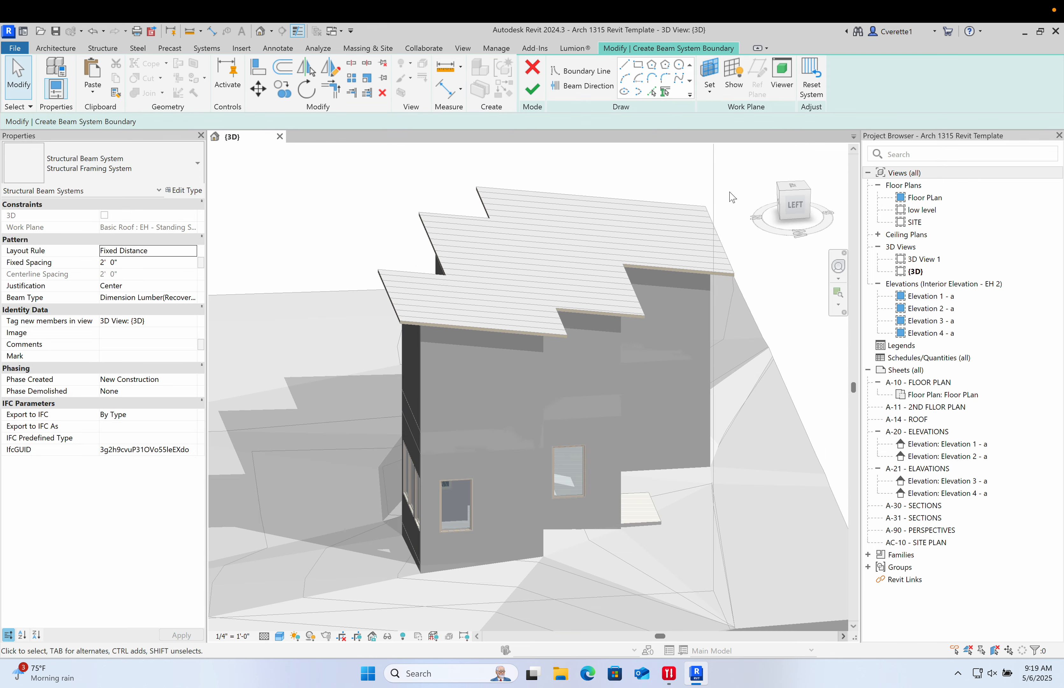
{"action": "left_click", "coordinate": [794, 185]}
{"action": "mouse_move", "coordinate": [332, 560]}
{"action": "middle_mouse_down"}
{"action": "mouse_move", "coordinate": [541, 448]}
{"action": "mouse_move", "coordinate": [531, 386]}
{"action": "middle_mouse_up"}
{"action": "scroll", "coordinate": [531, 386], "scroll_direction": "down", "scroll_amount": 1}
{"action": "scroll", "coordinate": [639, 363], "scroll_direction": "up", "scroll_amount": 7}
{"action": "key", "text": "ctrl+v"}
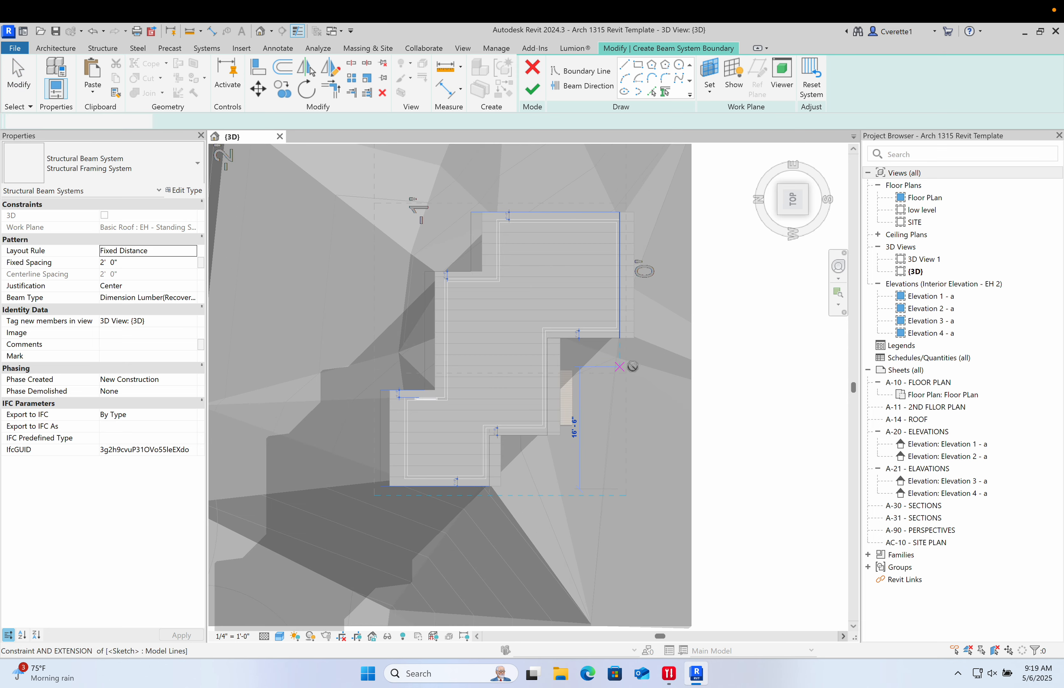
{"action": "scroll", "coordinate": [491, 293], "scroll_direction": "up", "scroll_amount": 1}
{"action": "middle_click_drag", "start_coordinate": [646, 566], "coordinate": [627, 403]}
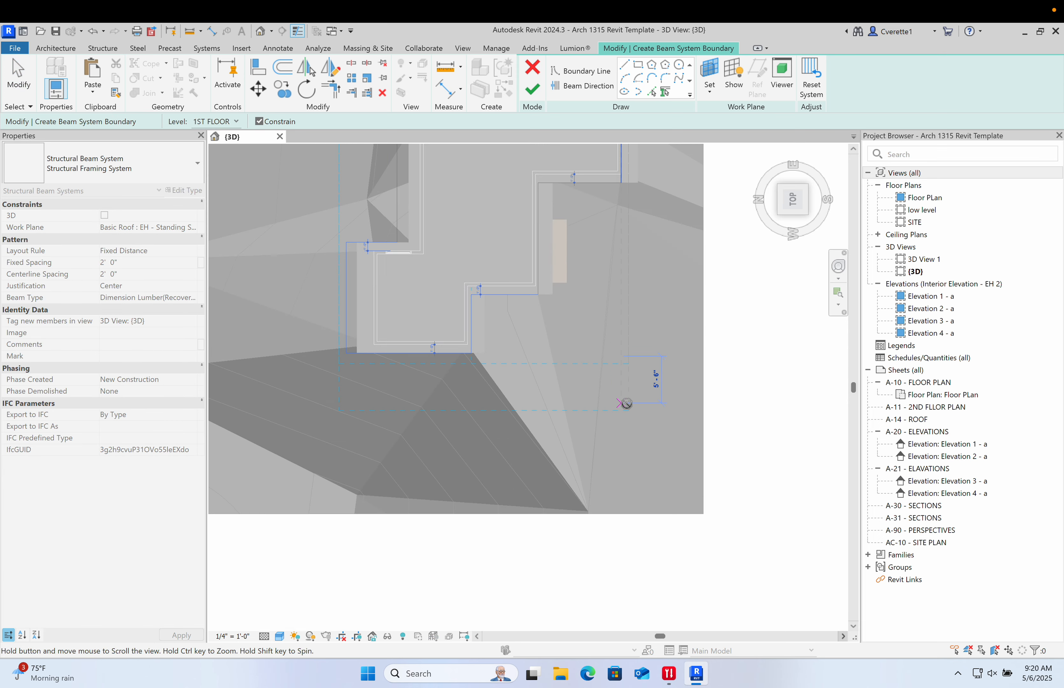
{"action": "scroll", "coordinate": [654, 367], "scroll_direction": "up", "scroll_amount": 8}
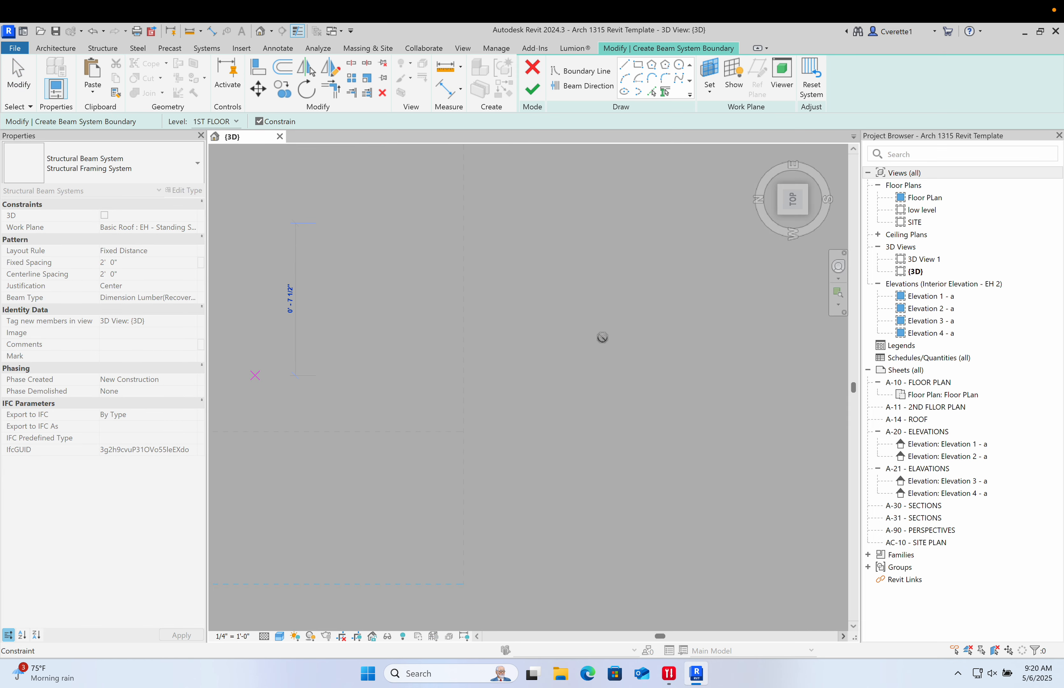
{"action": "scroll", "coordinate": [579, 347], "scroll_direction": "down", "scroll_amount": 4}
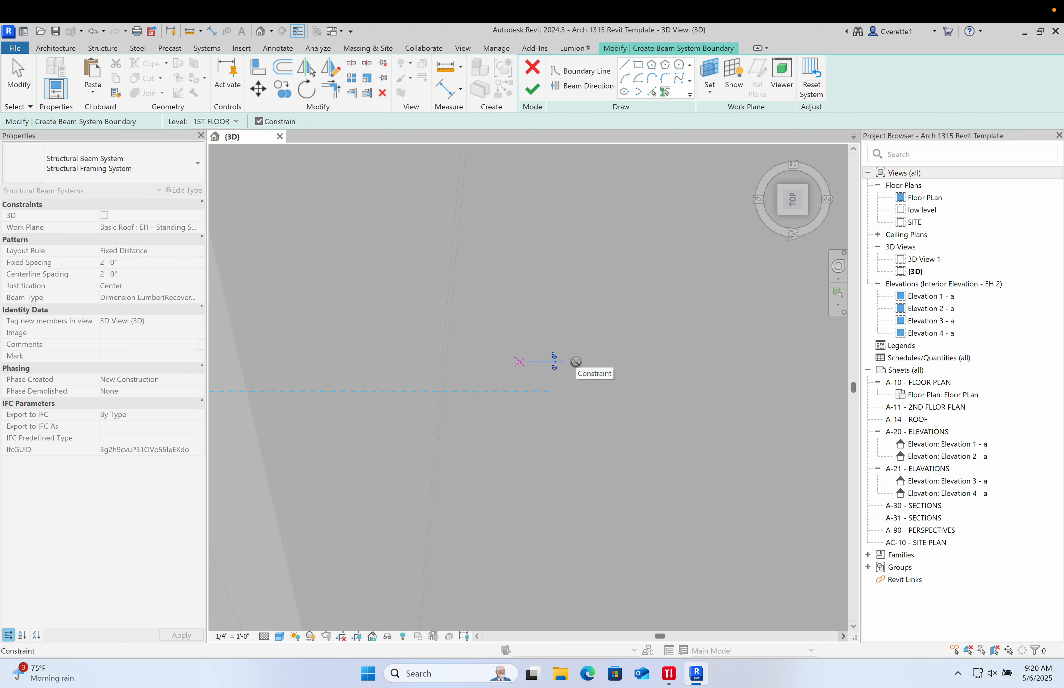
{"action": "left_click", "coordinate": [576, 363]}
{"action": "scroll", "coordinate": [553, 397], "scroll_direction": "down", "scroll_amount": 12}
{"action": "scroll", "coordinate": [499, 248], "scroll_direction": "up", "scroll_amount": 6}
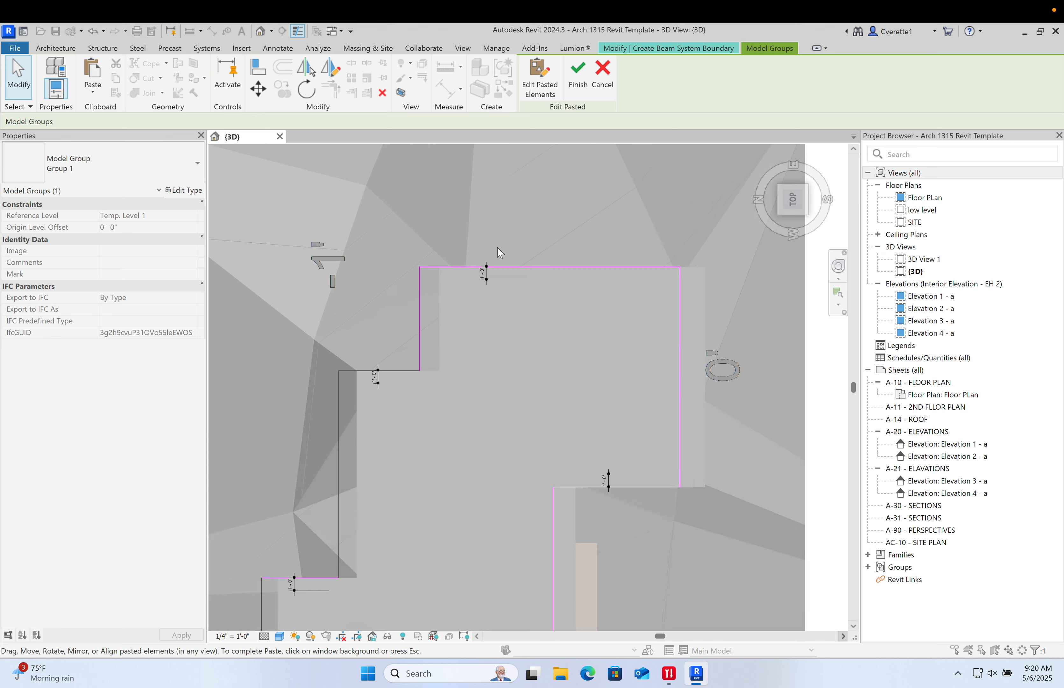
{"action": "scroll", "coordinate": [511, 292], "scroll_direction": "down", "scroll_amount": 6}
{"action": "left_click", "coordinate": [418, 258]}
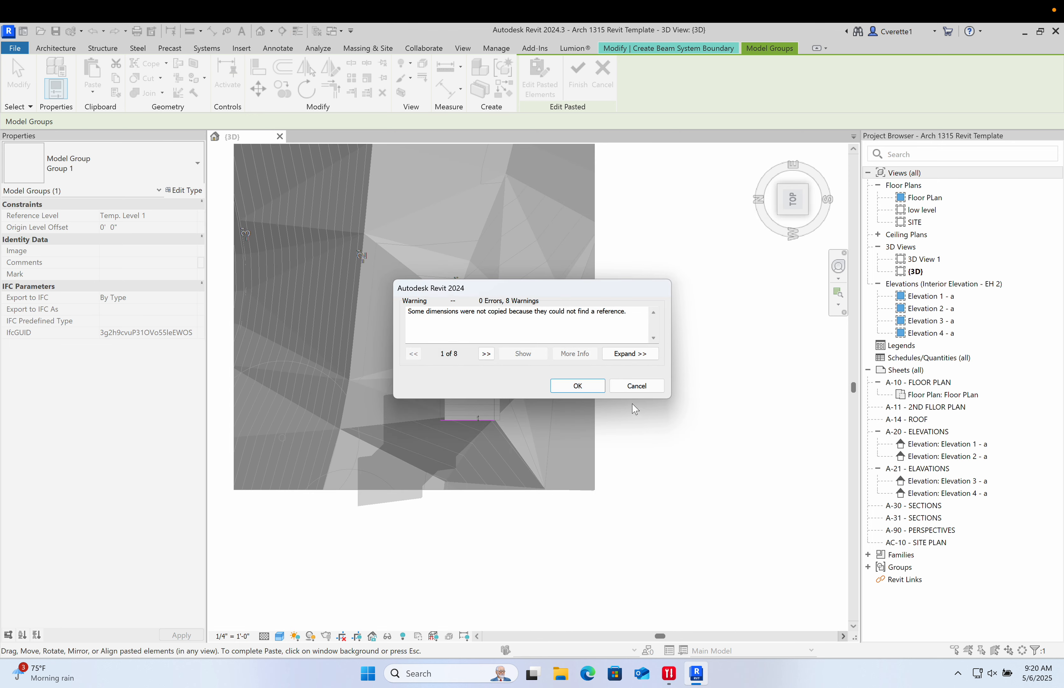
{"action": "left_click", "coordinate": [631, 388]}
{"action": "left_click", "coordinate": [443, 262]}
{"action": "left_click", "coordinate": [591, 386]}
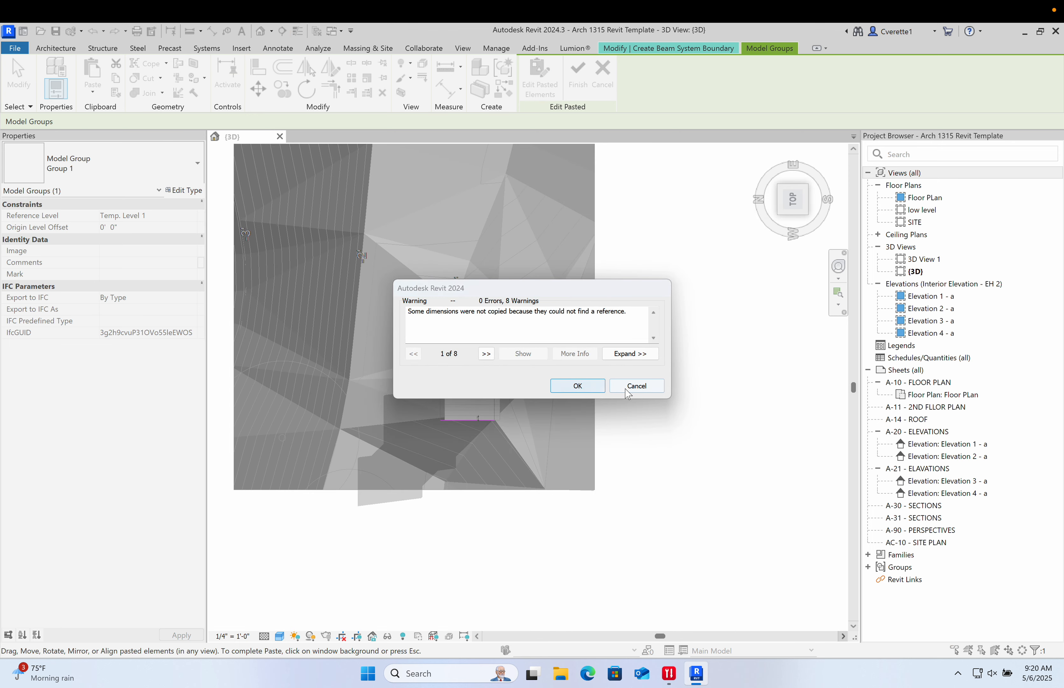
{"action": "left_click", "coordinate": [629, 387]}
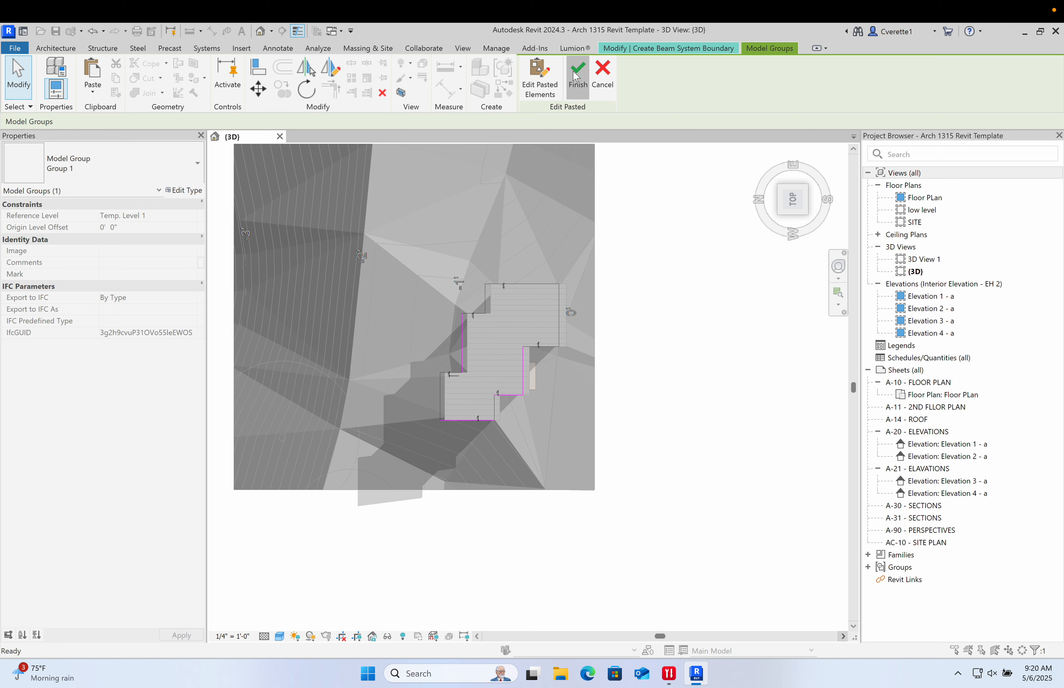
{"action": "left_click", "coordinate": [451, 306]}
{"action": "left_click", "coordinate": [577, 385]}
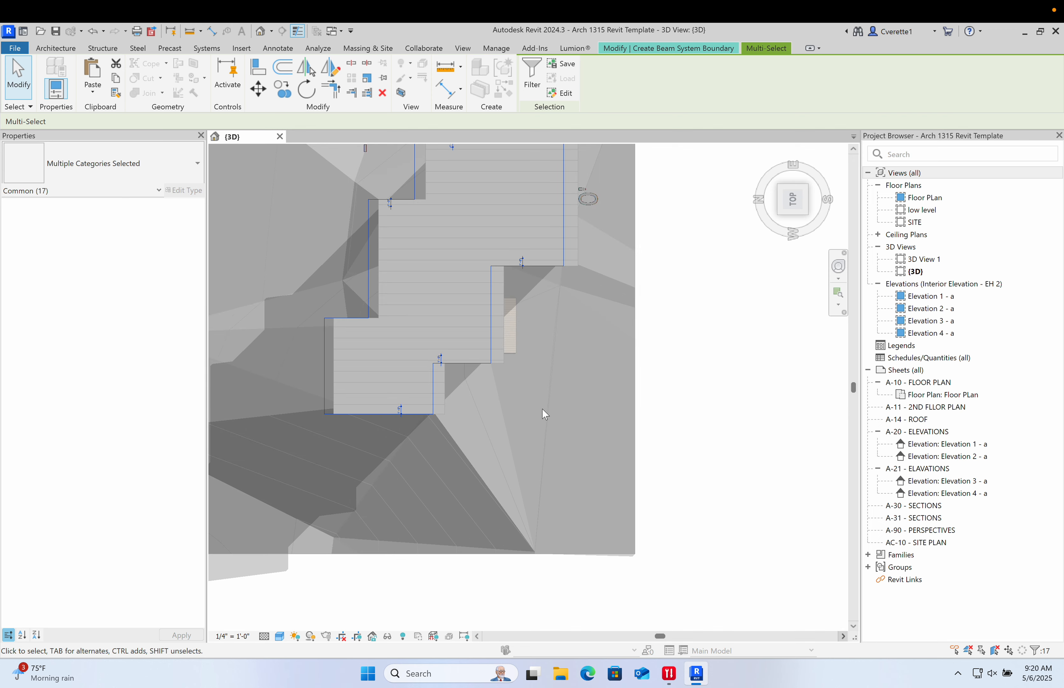
- Nudge the pasted boundary lines three steps right and back three steps left
{"action": "key", "text": "Right"}
{"action": "key", "text": "Right"}
{"action": "key", "text": "Right"}
{"action": "key", "text": "Right"}
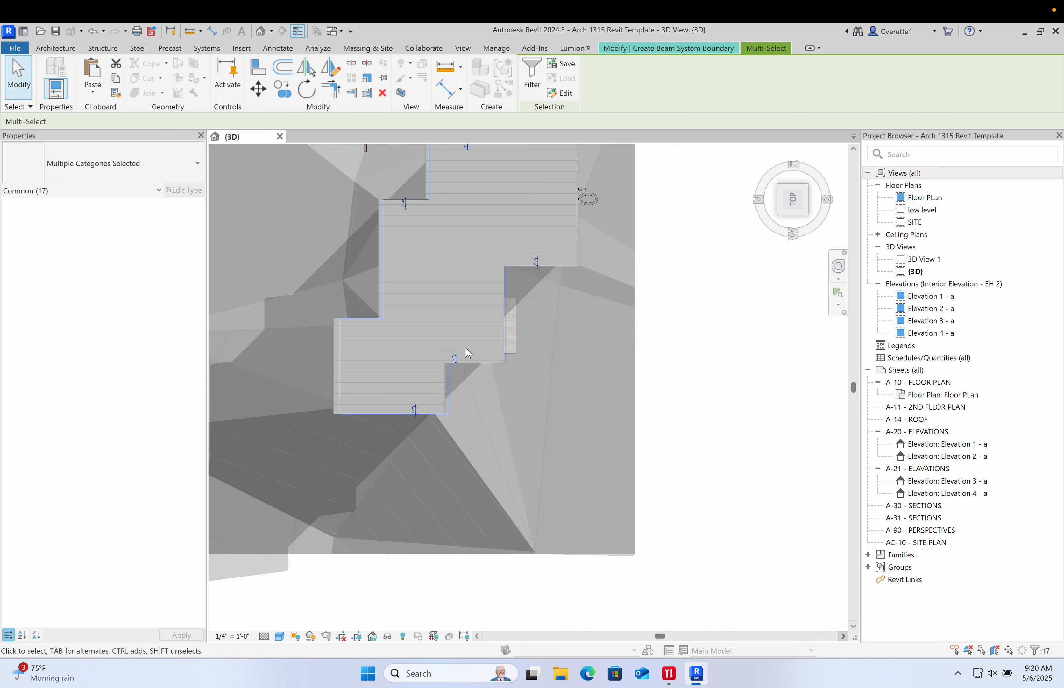
{"action": "scroll", "coordinate": [468, 348], "scroll_direction": "up", "scroll_amount": 5}
{"action": "key", "text": "Left"}
{"action": "key", "text": "Left"}
{"action": "key", "text": "Left"}
{"action": "key", "text": "Left"}
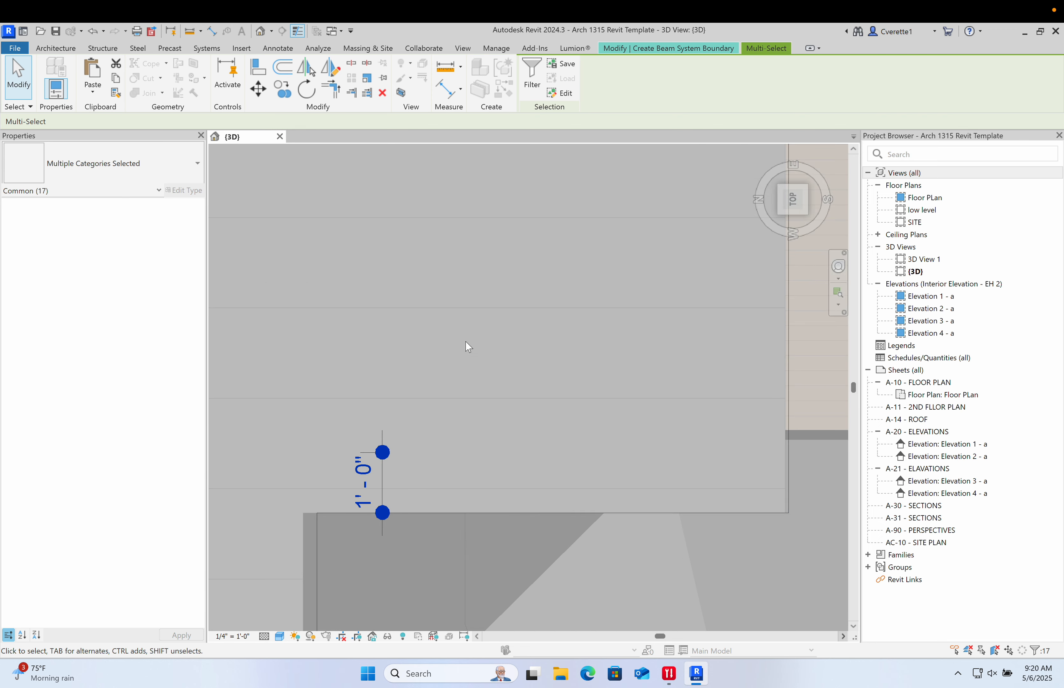
{"action": "scroll", "coordinate": [468, 347], "scroll_direction": "down", "scroll_amount": 6}
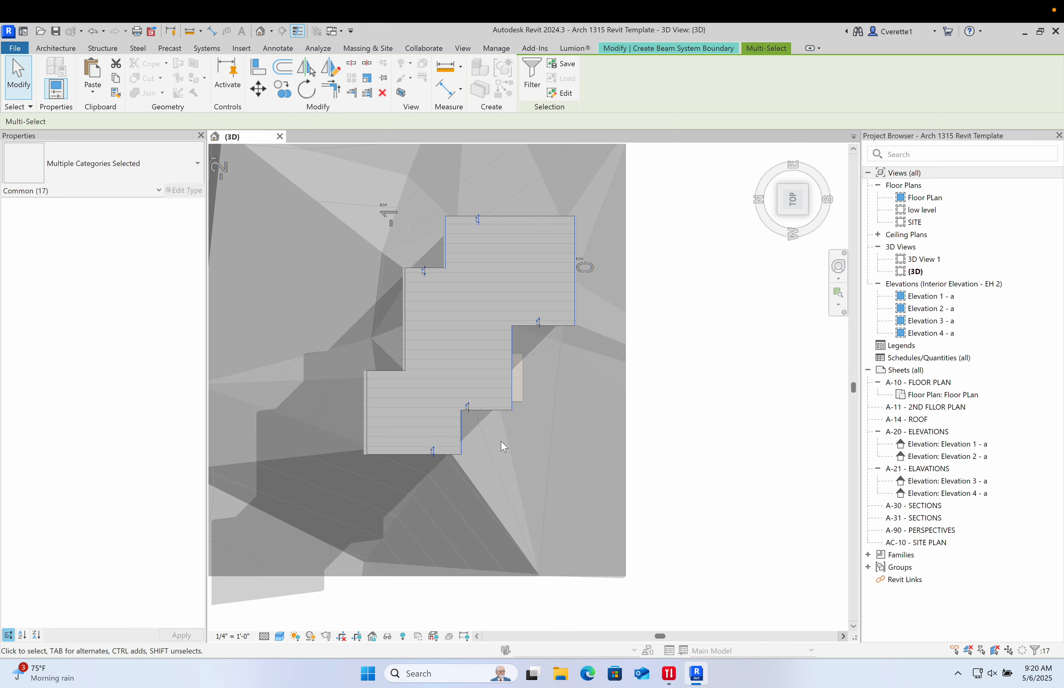
- Try to finish the beam system sketch, then set the beam direction on a boundary edge and finish it
{"action": "middle_click_drag", "start_coordinate": [501, 444], "coordinate": [607, 251], "text": "shift"}
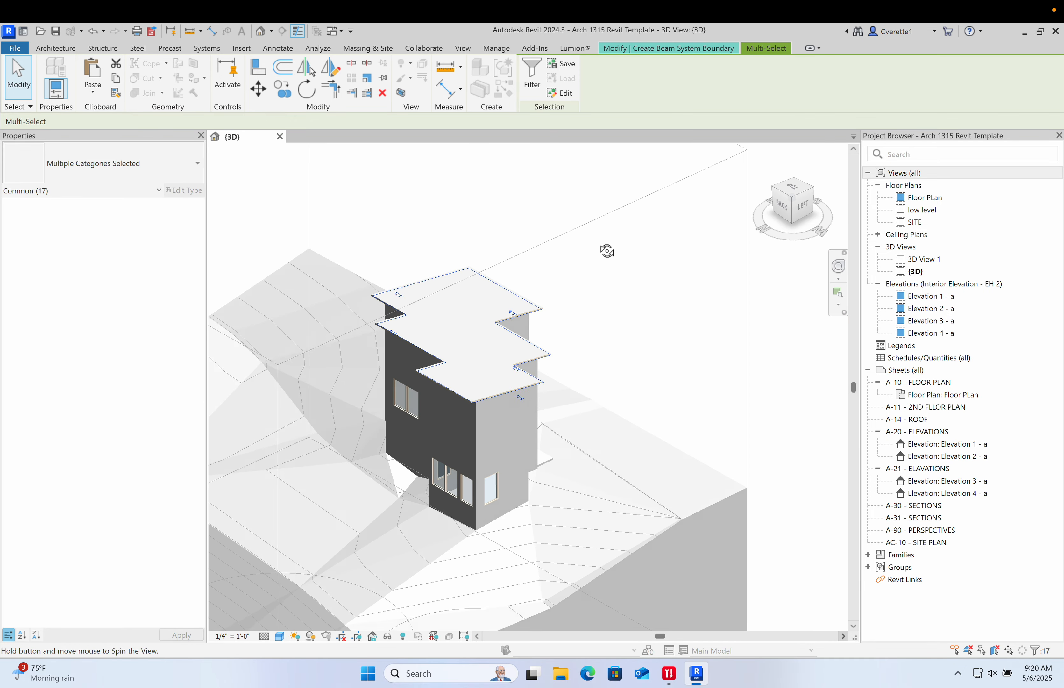
{"action": "left_click", "coordinate": [667, 48]}
{"action": "left_click", "coordinate": [532, 90]}
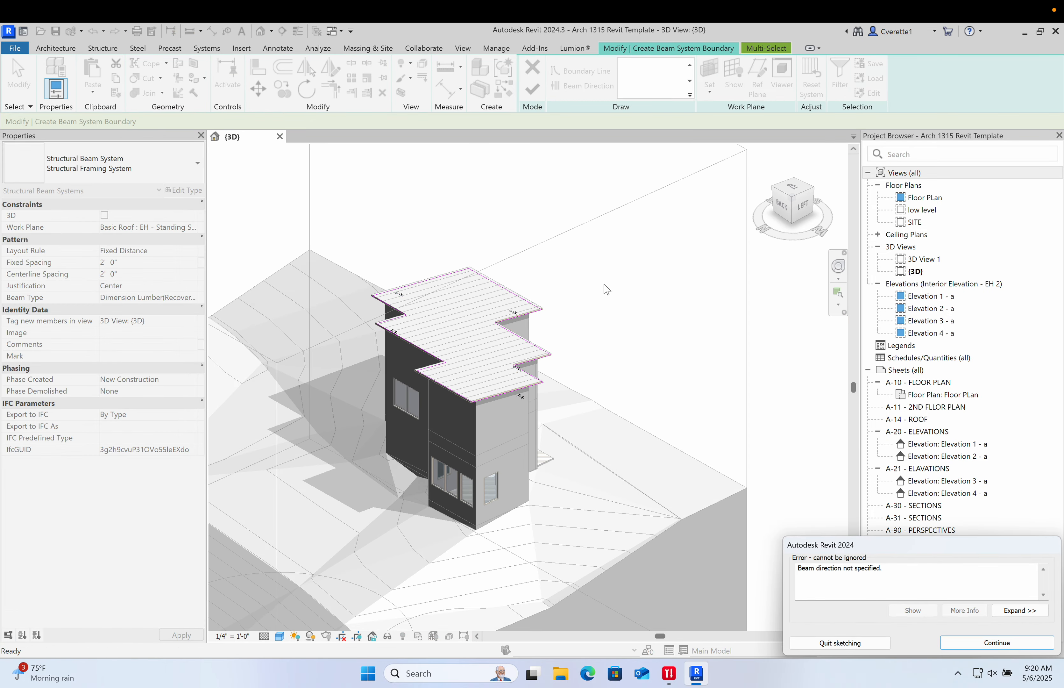
{"action": "scroll", "coordinate": [443, 318], "scroll_direction": "up", "scroll_amount": 4}
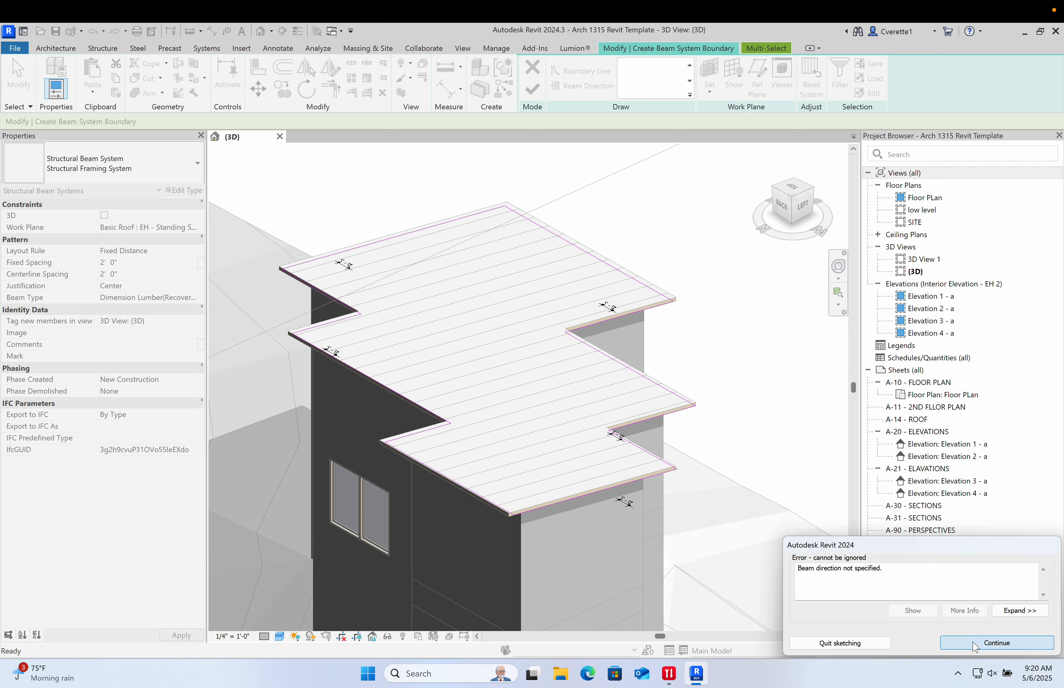
{"action": "left_click", "coordinate": [997, 642]}
{"action": "left_click", "coordinate": [577, 86]}
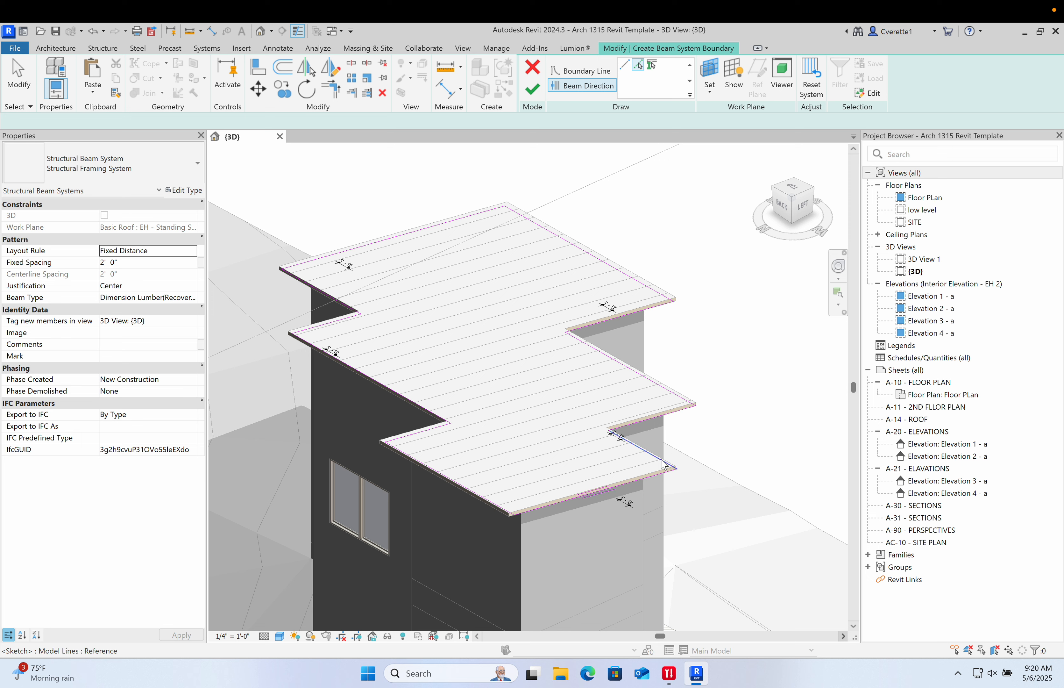
{"action": "left_click", "coordinate": [539, 89]}
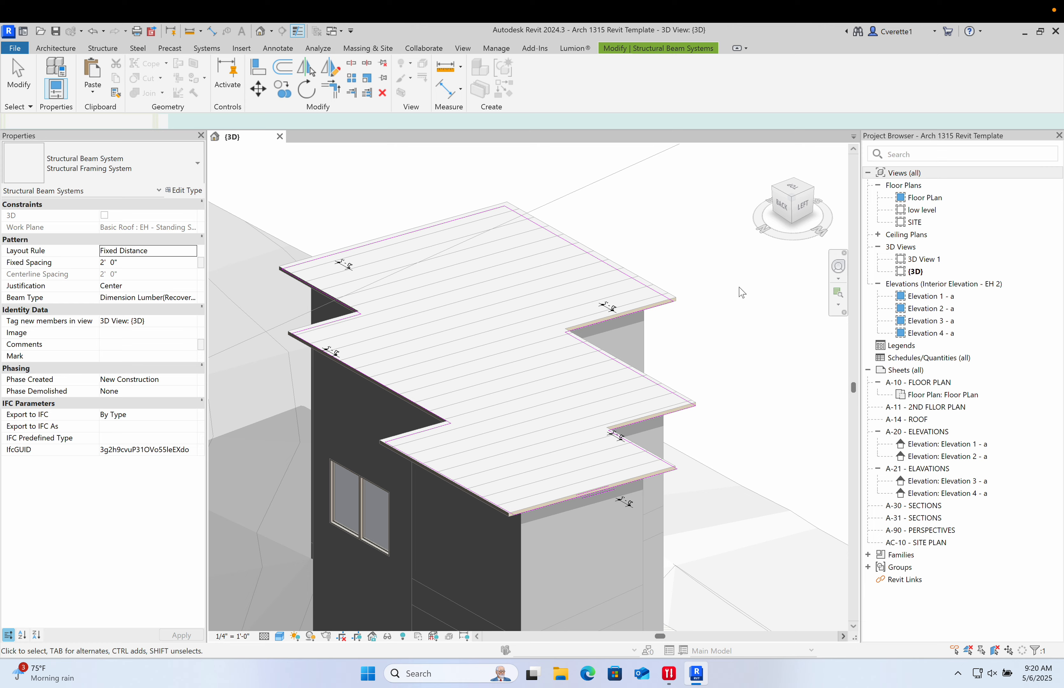
- Reopen the beam system boundary and adjust a boundary line's endpoint at the roof step, then finish the sketch
{"action": "left_click", "coordinate": [715, 345]}
{"action": "mouse_move", "coordinate": [715, 380]}
{"action": "middle_mouse_down", "text": "shift"}
{"action": "mouse_move", "coordinate": [791, 264]}
{"action": "mouse_move", "coordinate": [791, 187]}
{"action": "mouse_move", "coordinate": [872, 205]}
{"action": "mouse_move", "coordinate": [692, 198]}
{"action": "middle_mouse_up", "text": "shift"}
{"action": "scroll", "coordinate": [440, 207], "scroll_direction": "up", "scroll_amount": 5}
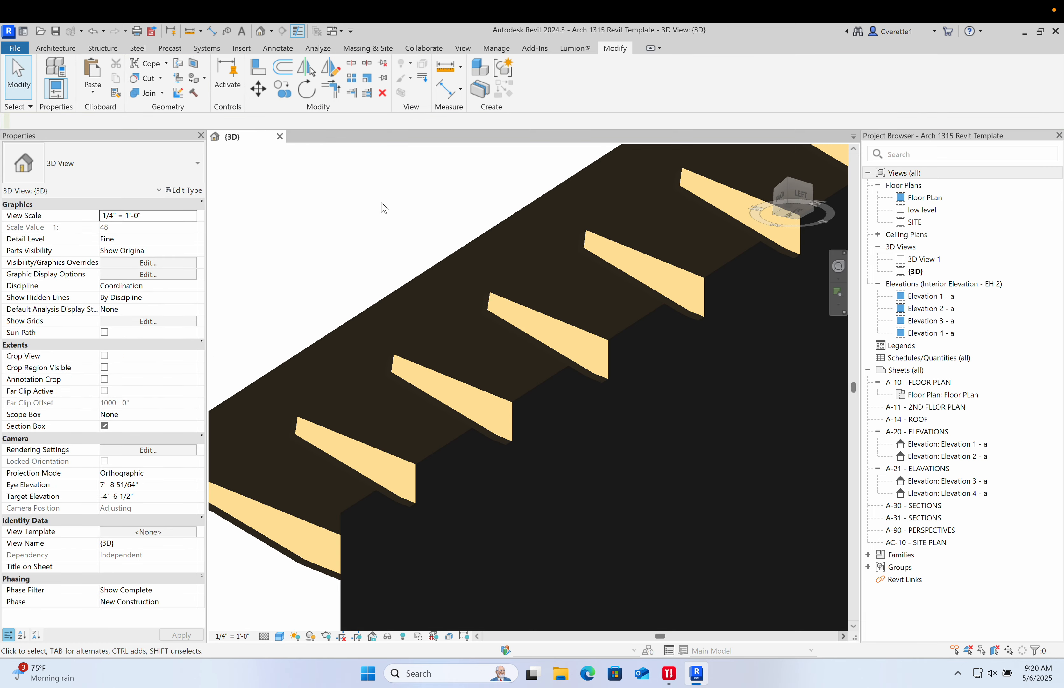
{"action": "scroll", "coordinate": [466, 338], "scroll_direction": "down", "scroll_amount": 3}
{"action": "scroll", "coordinate": [514, 367], "scroll_direction": "down", "scroll_amount": 2}
{"action": "middle_click_drag", "start_coordinate": [541, 373], "coordinate": [500, 472], "text": "shift"}
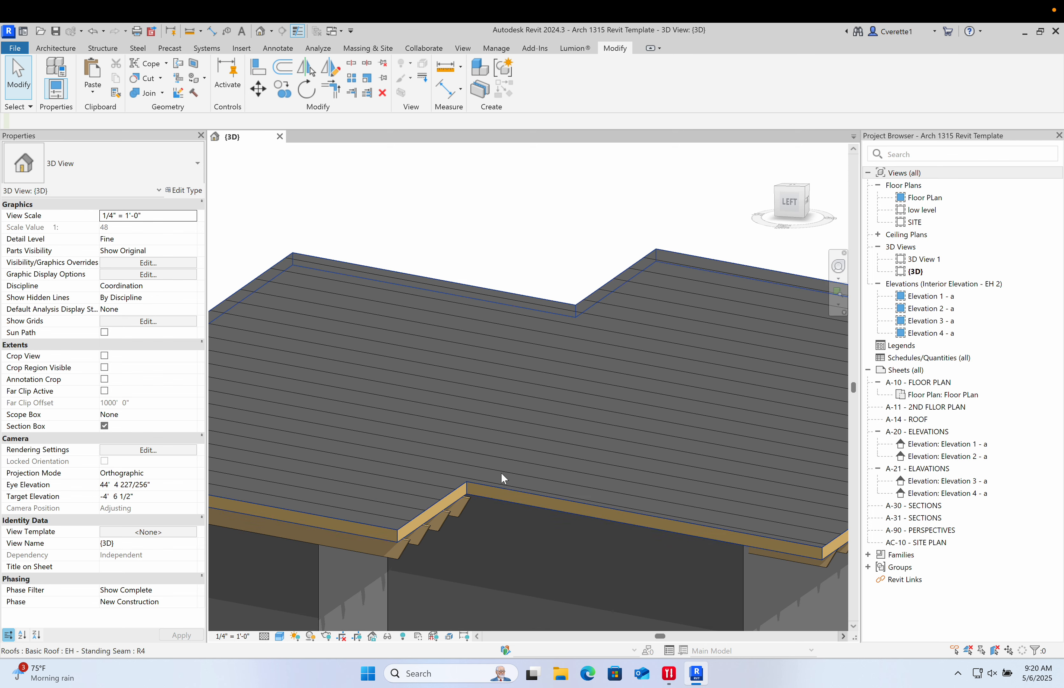
{"action": "double_click", "coordinate": [460, 508]}
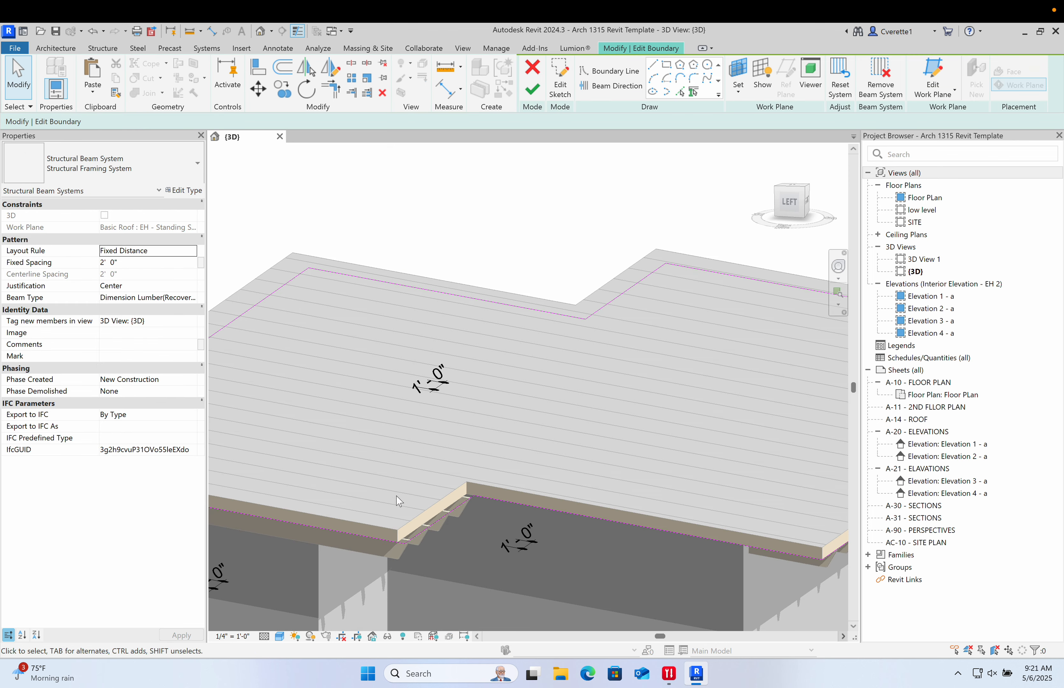
{"action": "mouse_move", "coordinate": [491, 489]}
{"action": "middle_mouse_down", "text": "shift"}
{"action": "mouse_move", "coordinate": [559, 488]}
{"action": "mouse_move", "coordinate": [509, 483]}
{"action": "mouse_move", "coordinate": [765, 435]}
{"action": "mouse_move", "coordinate": [299, 429]}
{"action": "middle_mouse_up", "text": "shift"}
{"action": "left_click", "coordinate": [279, 417]}
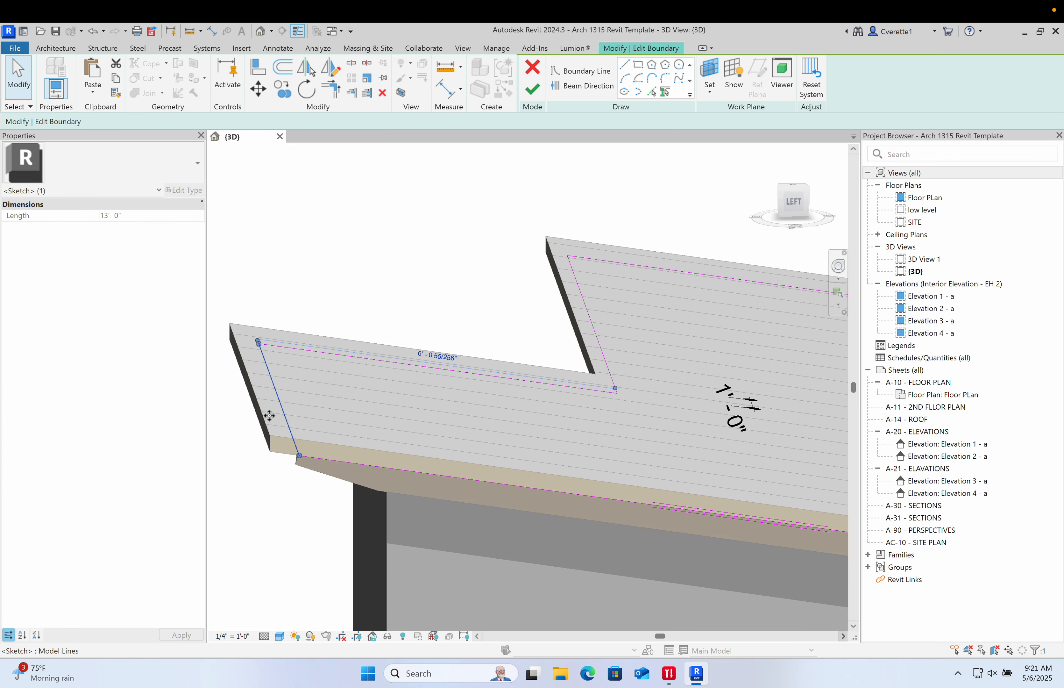
{"action": "left_click_drag", "start_coordinate": [270, 416], "coordinate": [271, 420]}
{"action": "mouse_move", "coordinate": [386, 445]}
{"action": "middle_mouse_down", "text": "shift"}
{"action": "mouse_move", "coordinate": [368, 447]}
{"action": "mouse_move", "coordinate": [640, 465]}
{"action": "middle_mouse_up", "text": "shift"}
{"action": "mouse_move", "coordinate": [640, 464]}
{"action": "left_mouse_down"}
{"action": "mouse_move", "coordinate": [606, 468]}
{"action": "mouse_move", "coordinate": [615, 468]}
{"action": "left_mouse_up"}
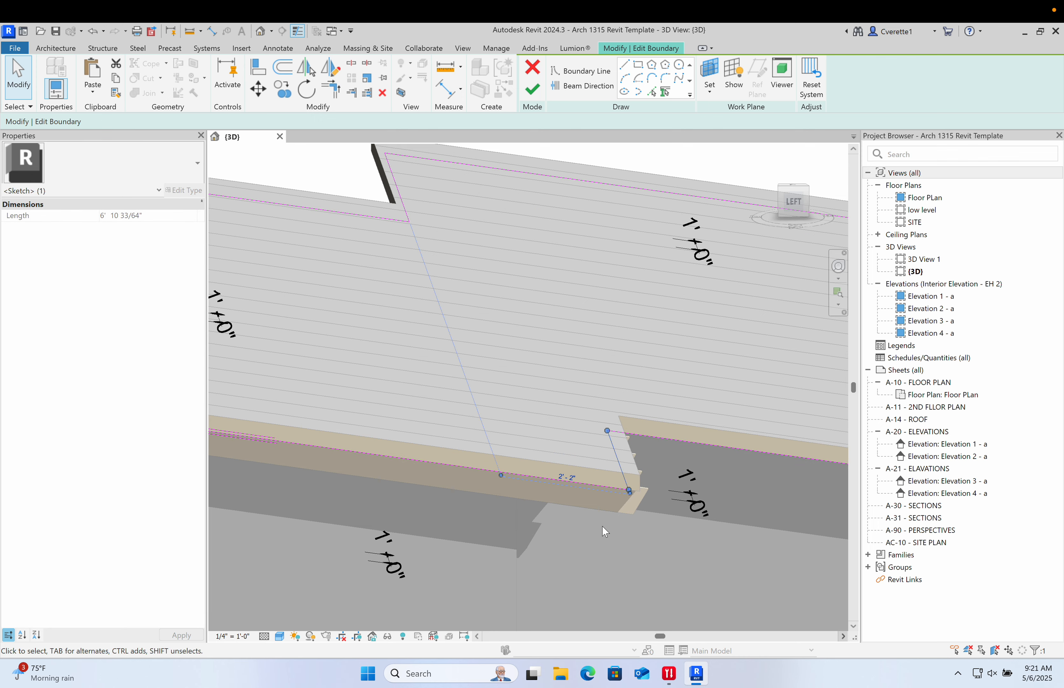
{"action": "left_click", "coordinate": [532, 91]}
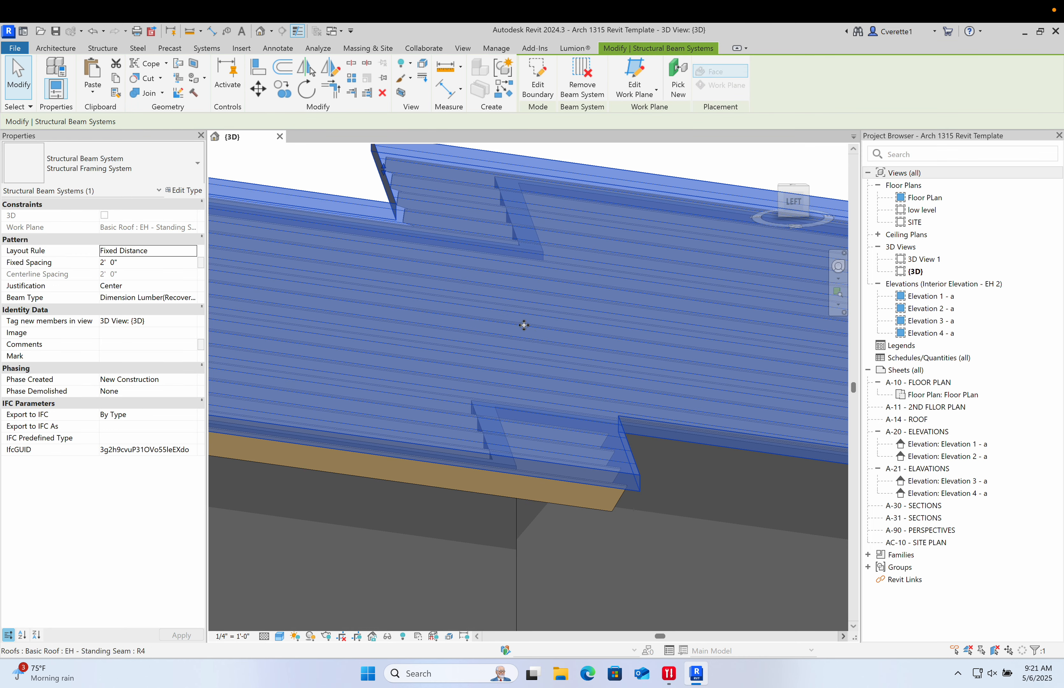
- Set the 2x6 Dimension Lumber joist type's depth d to 2' 0" in its type properties and apply
{"action": "left_click", "coordinate": [541, 385]}
{"action": "middle_click_drag", "start_coordinate": [494, 318], "coordinate": [644, 252], "text": "shift"}
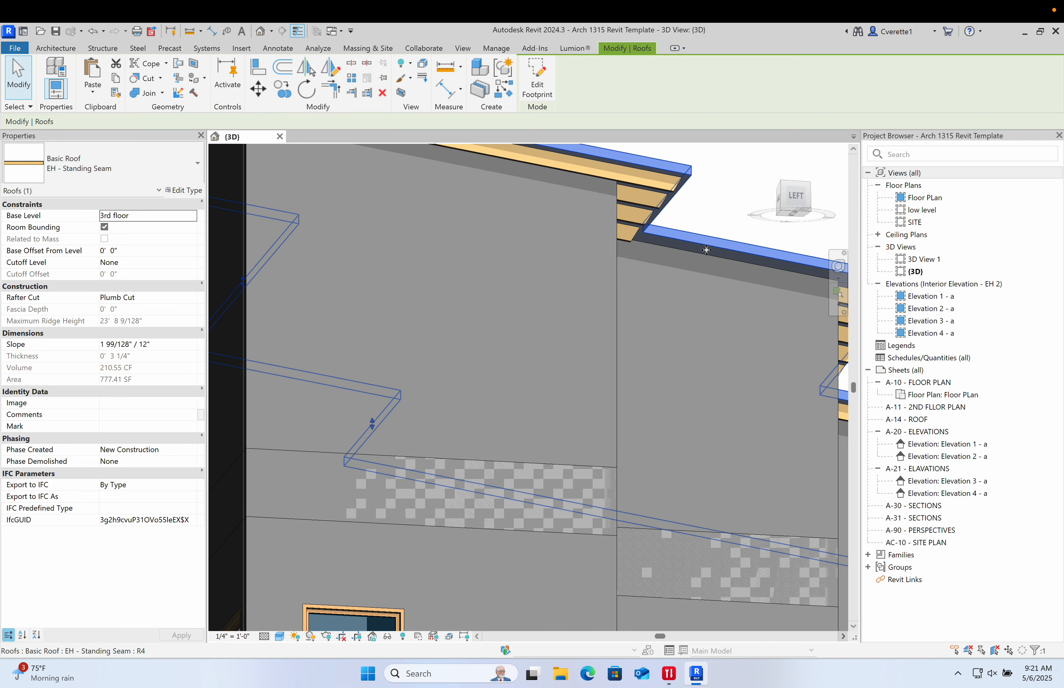
{"action": "scroll", "coordinate": [656, 242], "scroll_direction": "down", "scroll_amount": 3}
{"action": "left_click", "coordinate": [587, 176]}
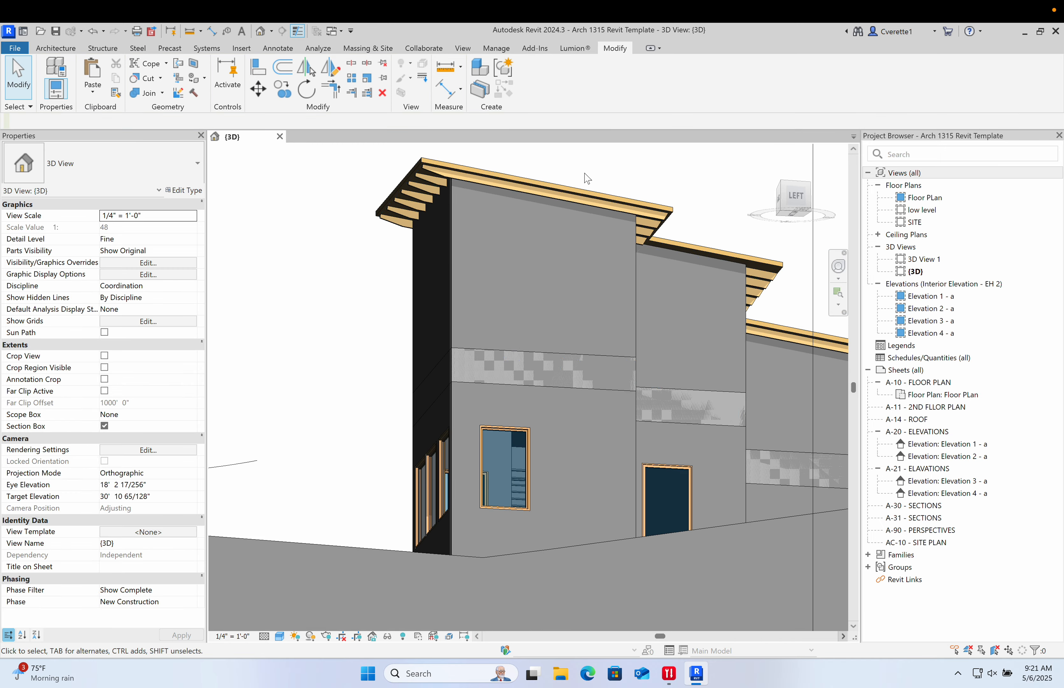
{"action": "scroll", "coordinate": [409, 151], "scroll_direction": "up", "scroll_amount": 4}
{"action": "left_click", "coordinate": [477, 198]}
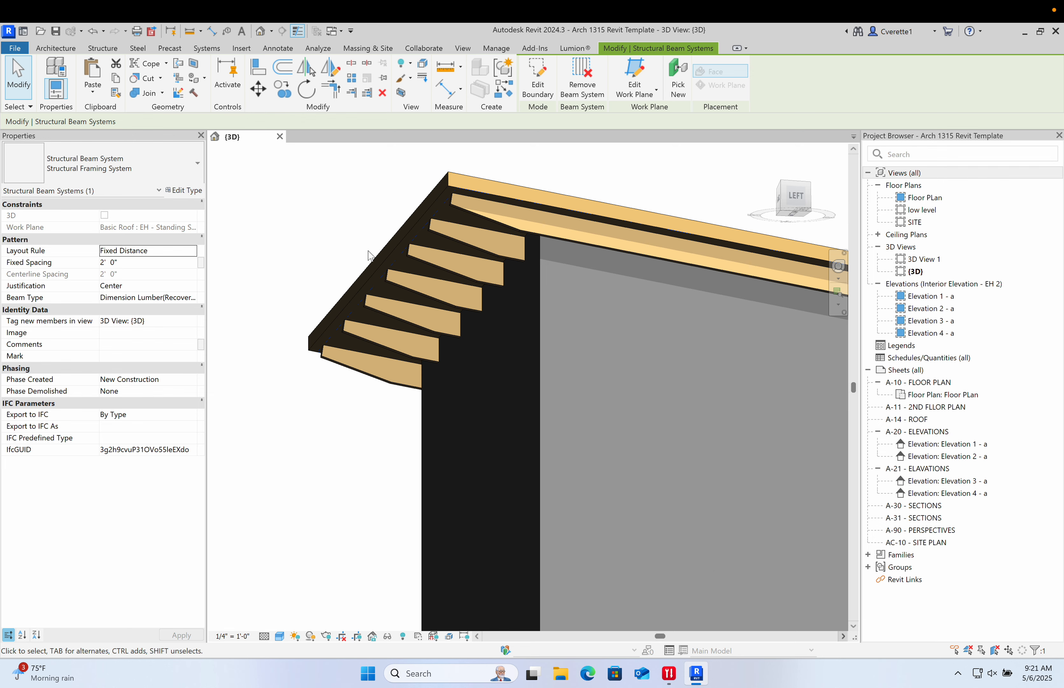
{"action": "left_click", "coordinate": [417, 260]}
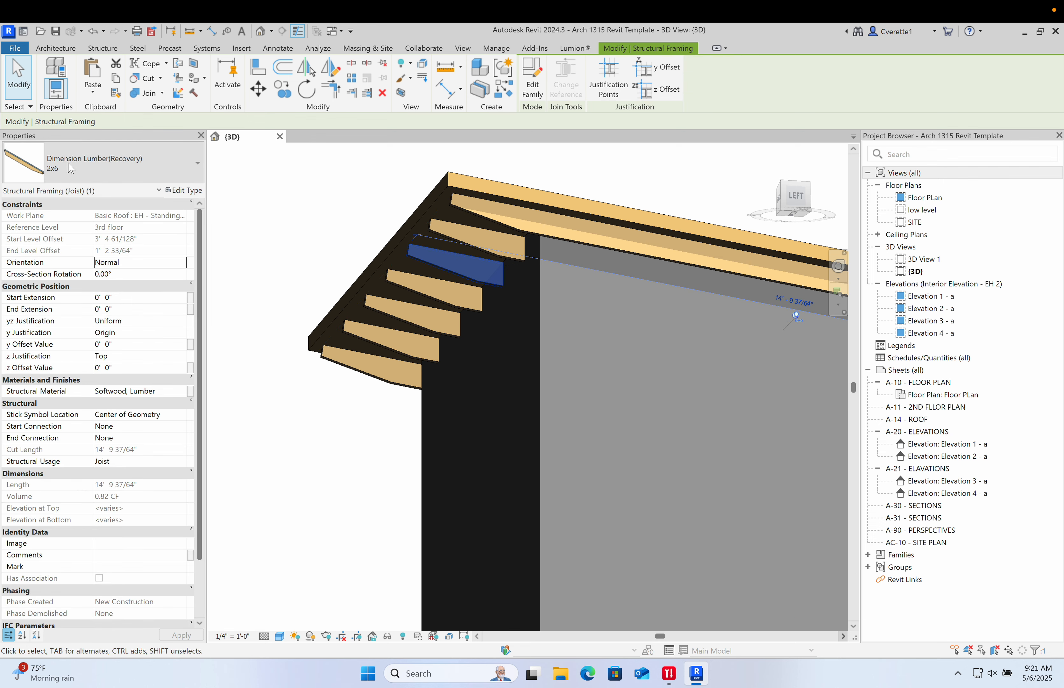
{"action": "left_click", "coordinate": [184, 190]}
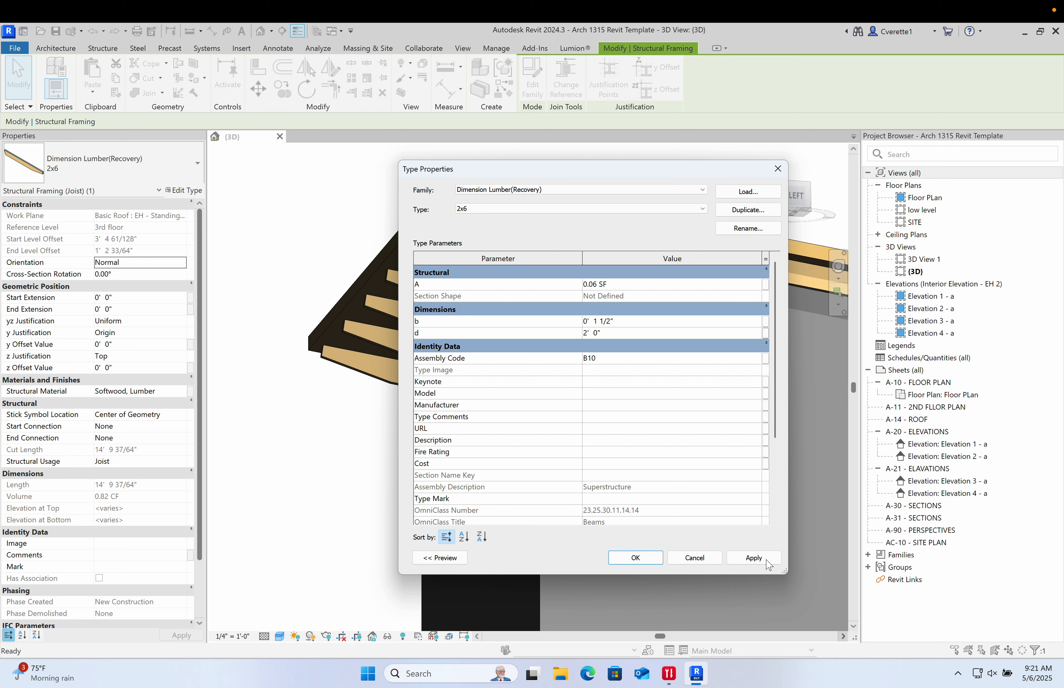
{"action": "left_click", "coordinate": [756, 558]}
{"action": "left_click", "coordinate": [661, 558]}
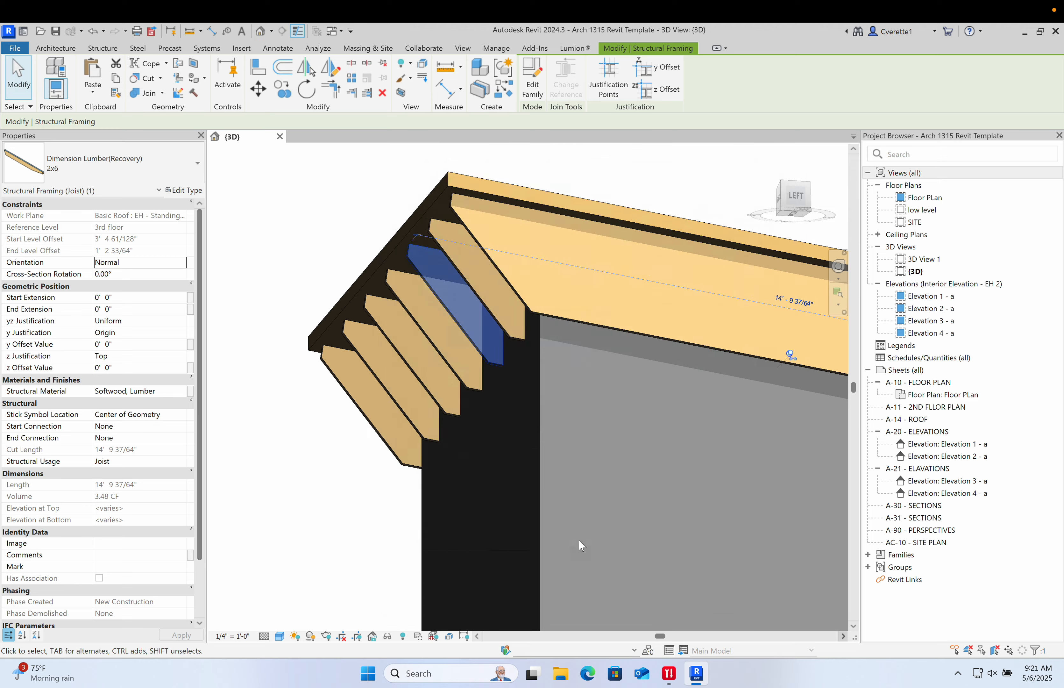
- Orbit and zoom around the house to inspect the deepened joists along the roof edges
{"action": "left_click", "coordinate": [335, 473]}
{"action": "scroll", "coordinate": [352, 423], "scroll_direction": "down", "scroll_amount": 8}
{"action": "scroll", "coordinate": [369, 422], "scroll_direction": "up", "scroll_amount": 8}
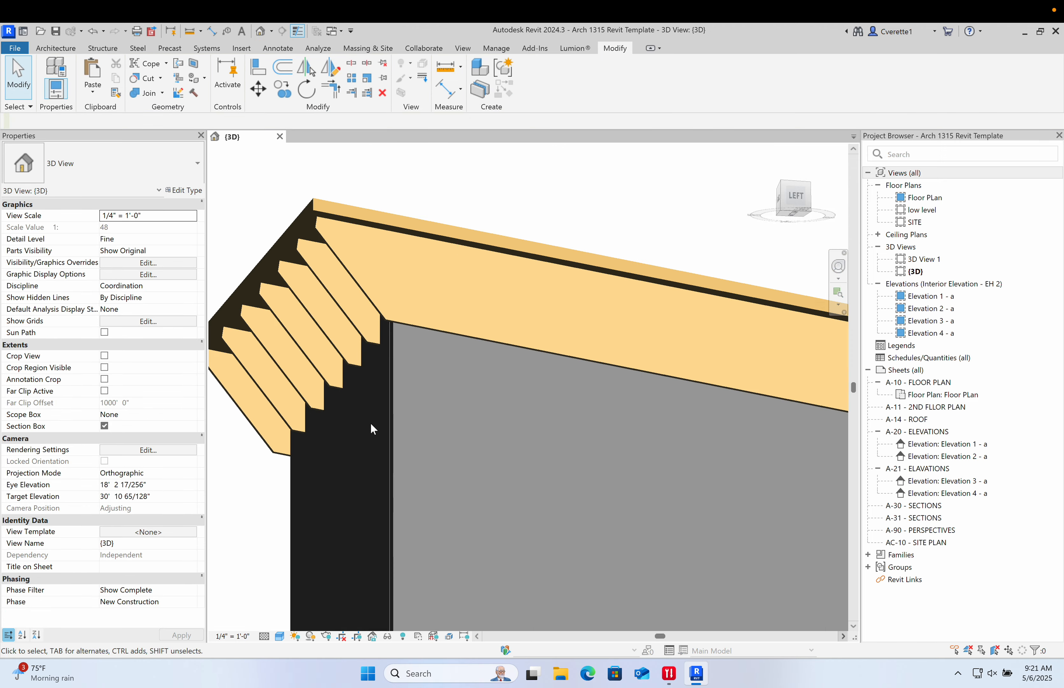
{"action": "middle_click_drag", "start_coordinate": [369, 422], "coordinate": [587, 362], "text": "shift"}
{"action": "scroll", "coordinate": [523, 496], "scroll_direction": "down", "scroll_amount": 3}
{"action": "scroll", "coordinate": [521, 497], "scroll_direction": "up", "scroll_amount": 1}
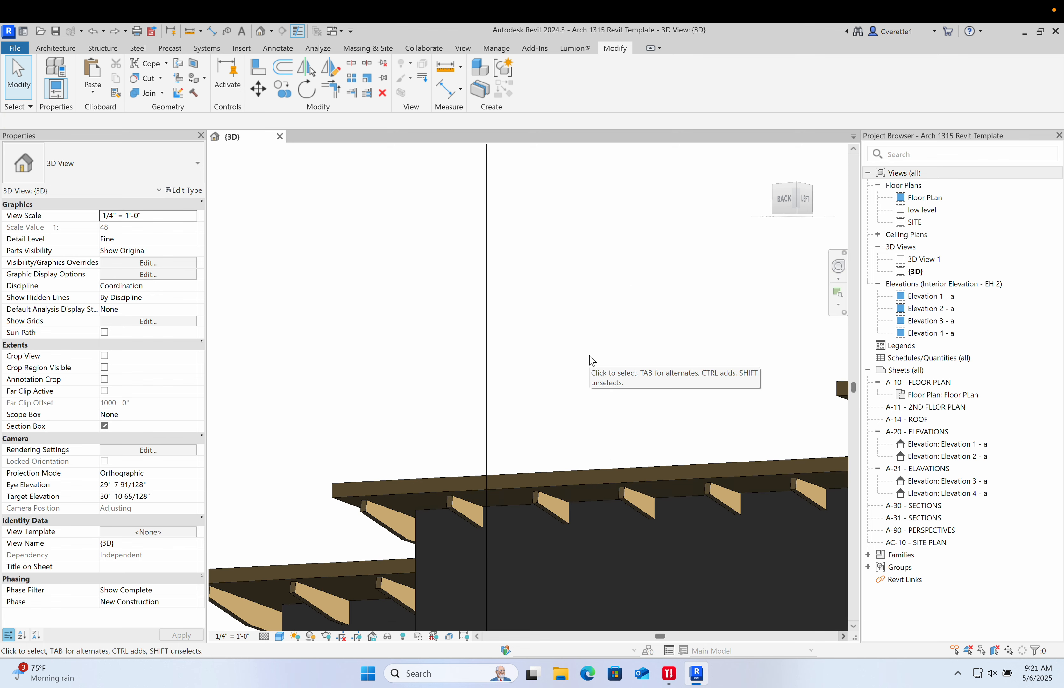
{"action": "scroll", "coordinate": [592, 341], "scroll_direction": "down", "scroll_amount": 3}
{"action": "middle_click_drag", "start_coordinate": [593, 347], "coordinate": [451, 231]}
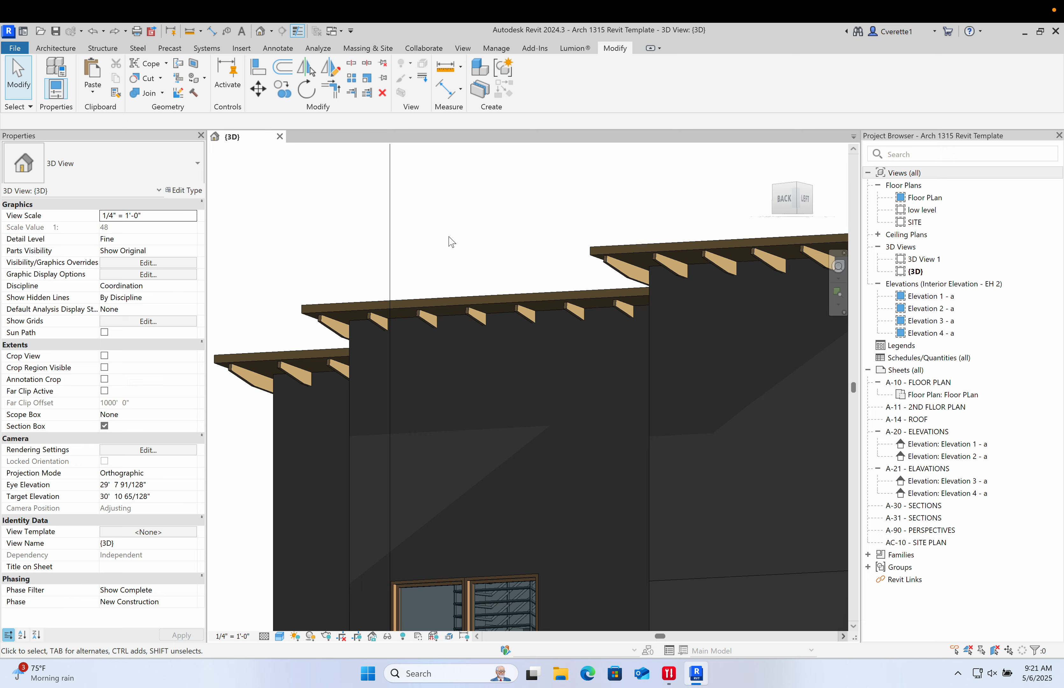
{"action": "scroll", "coordinate": [464, 340], "scroll_direction": "down", "scroll_amount": 4}
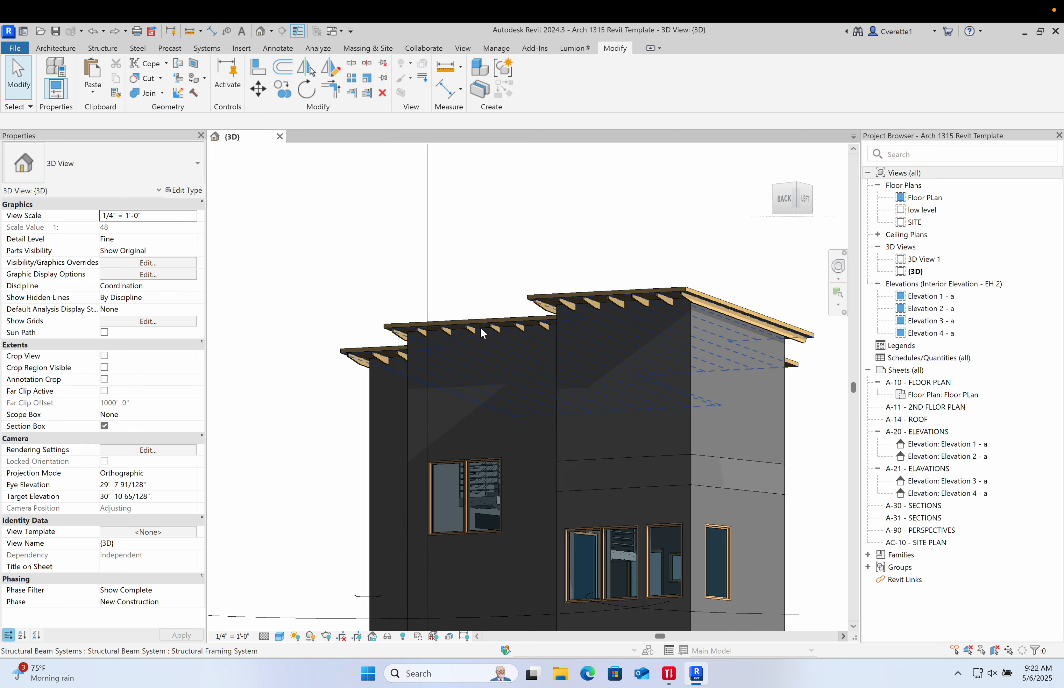
{"action": "middle_click_drag", "start_coordinate": [464, 342], "coordinate": [614, 377]}
{"action": "scroll", "coordinate": [735, 462], "scroll_direction": "up", "scroll_amount": 5}
- Nudge the middle 36" x 60" first-floor window of the group of three slightly to the right
{"action": "left_click", "coordinate": [735, 461]}
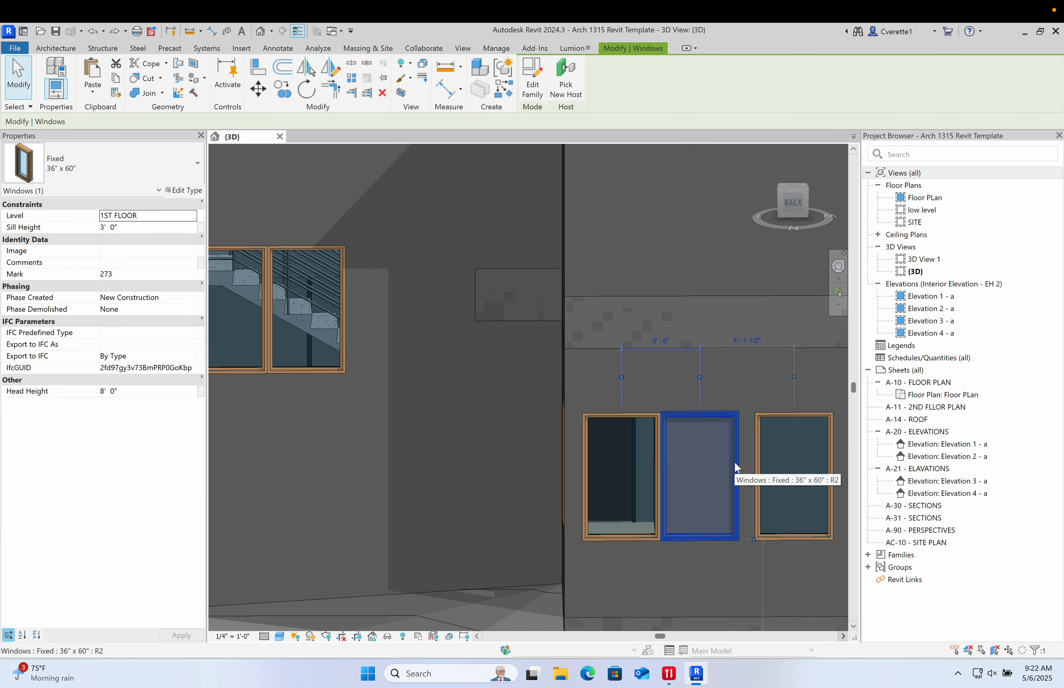
{"action": "key", "text": "Right"}
{"action": "key", "text": "Right"}
{"action": "key", "text": "Right"}
{"action": "key", "text": "Right"}
{"action": "key", "text": "Right"}
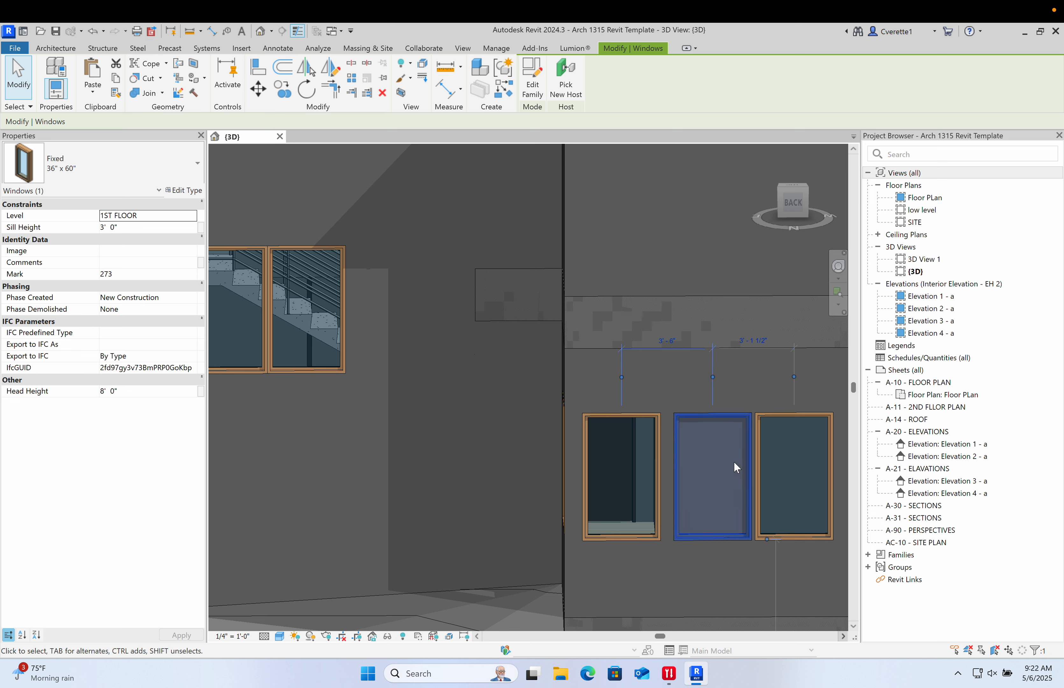
{"action": "key", "text": "Left"}
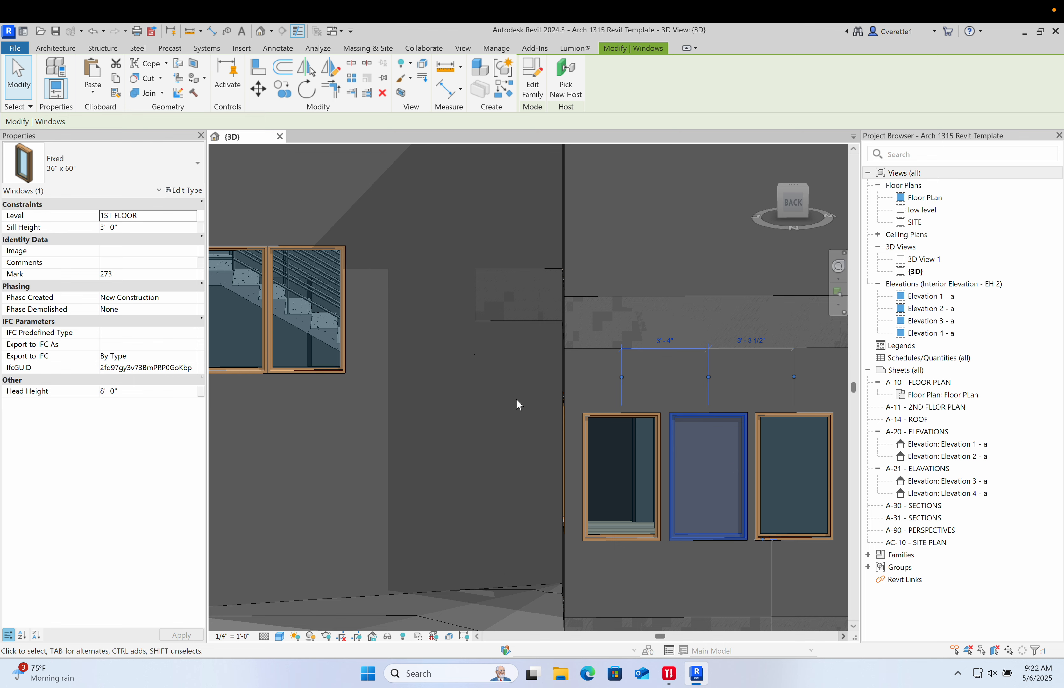
- Orbit and zoom around the house to inspect the windows and the roof joists
{"action": "scroll", "coordinate": [514, 406], "scroll_direction": "down", "scroll_amount": 5}
{"action": "middle_click_drag", "start_coordinate": [513, 408], "coordinate": [491, 261], "text": "shift"}
{"action": "left_click", "coordinate": [731, 398]}
{"action": "middle_click_drag", "start_coordinate": [594, 350], "coordinate": [494, 313], "text": "shift"}
{"action": "scroll", "coordinate": [563, 323], "scroll_direction": "up", "scroll_amount": 6}
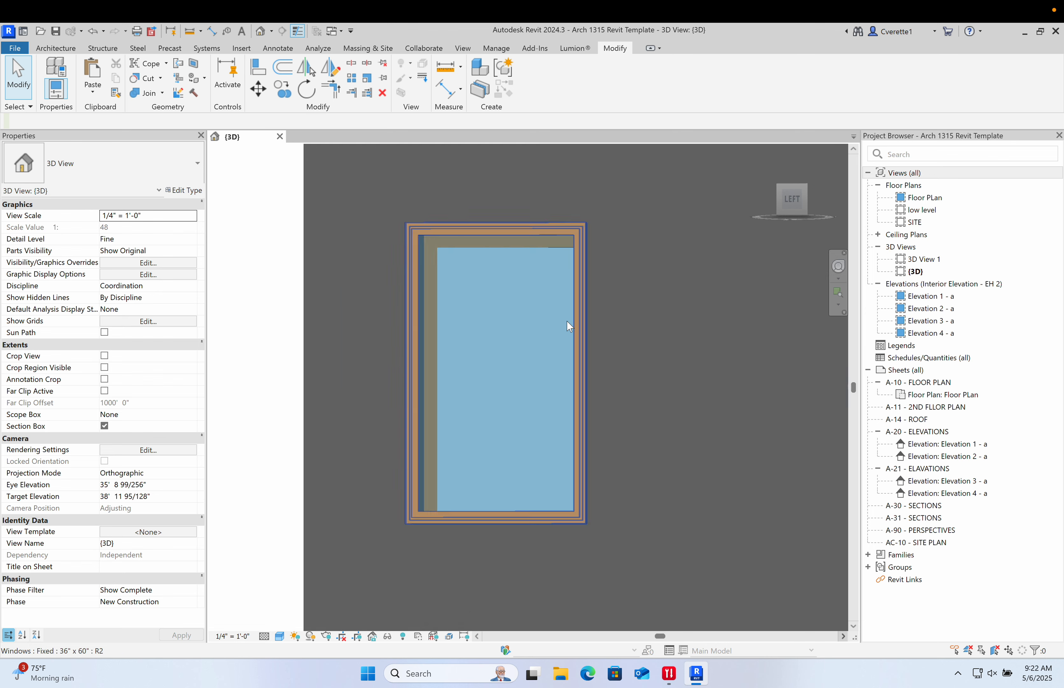
{"action": "scroll", "coordinate": [564, 322], "scroll_direction": "down", "scroll_amount": 4}
{"action": "scroll", "coordinate": [404, 342], "scroll_direction": "down", "scroll_amount": 3}
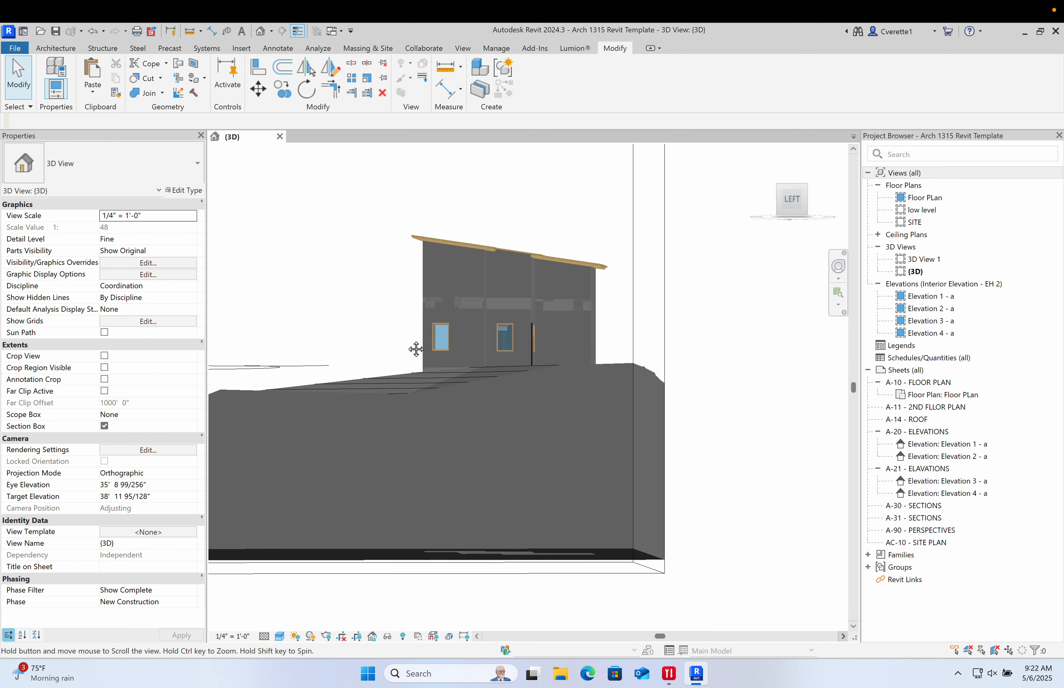
{"action": "middle_click_drag", "start_coordinate": [416, 350], "coordinate": [449, 441]}
{"action": "middle_click_drag", "start_coordinate": [401, 369], "coordinate": [500, 336]}
{"action": "scroll", "coordinate": [498, 333], "scroll_direction": "up", "scroll_amount": 3}
{"action": "middle_click_drag", "start_coordinate": [536, 374], "coordinate": [622, 330], "text": "shift"}
{"action": "scroll", "coordinate": [456, 327], "scroll_direction": "up", "scroll_amount": 2}
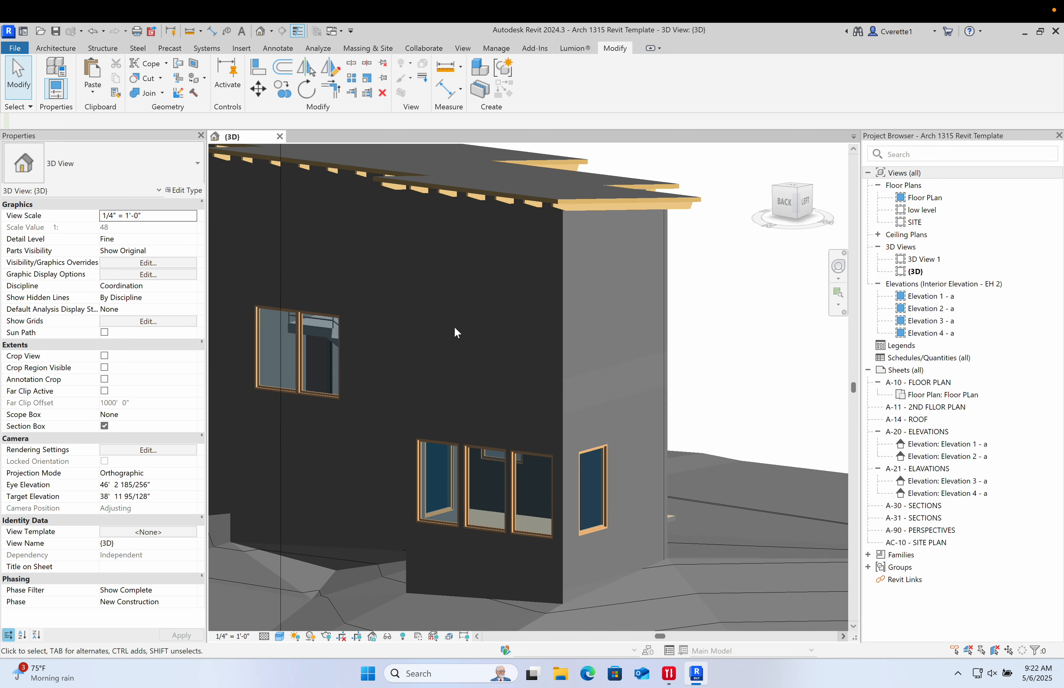
- Select three adjacent 36" x 60" first-floor windows together
{"action": "middle_click_drag", "start_coordinate": [467, 332], "coordinate": [529, 521]}
{"action": "left_click", "coordinate": [529, 520]}
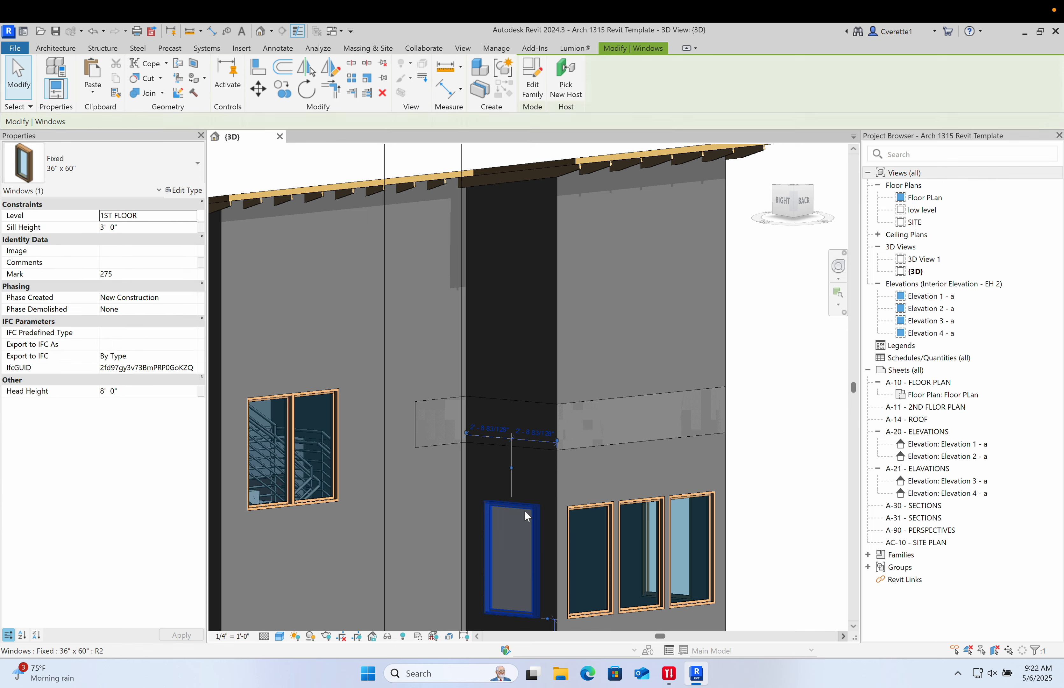
{"action": "left_click", "coordinate": [602, 504]}
{"action": "key", "text": "super"}
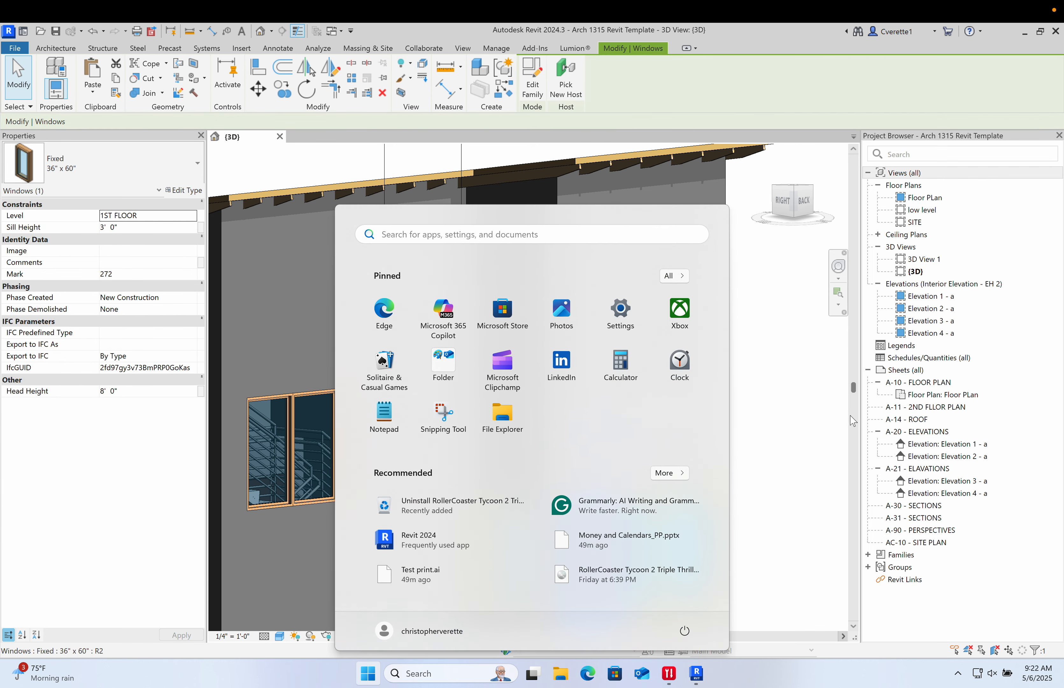
{"action": "key", "text": "super"}
{"action": "left_click", "coordinate": [518, 503]}
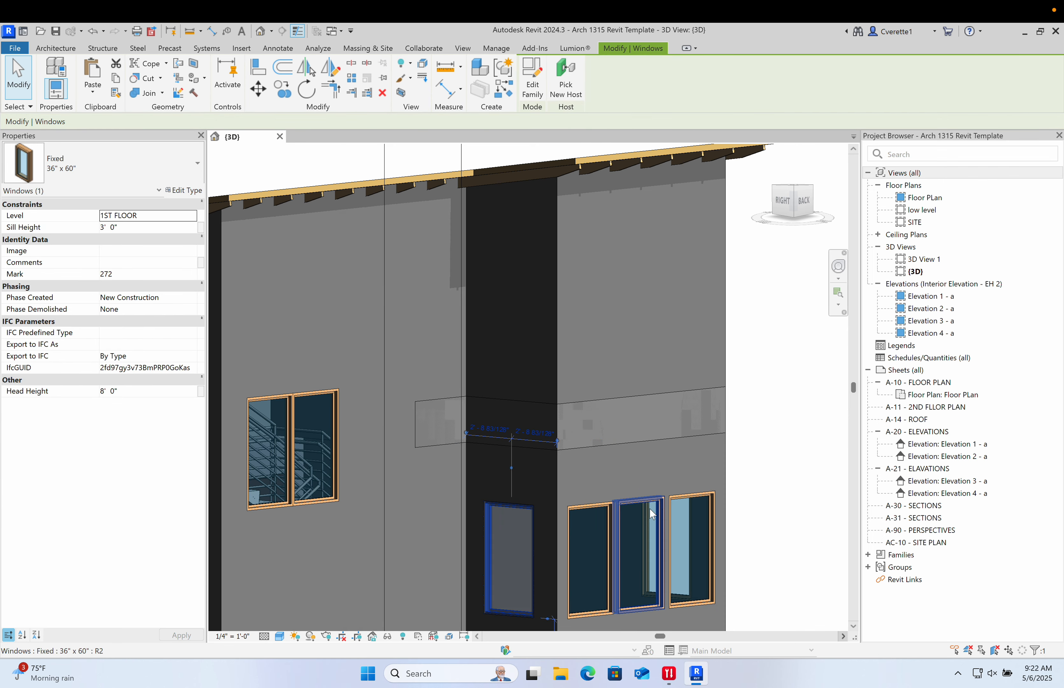
{"action": "key", "text": "alt"}
{"action": "left_click", "coordinate": [602, 505]}
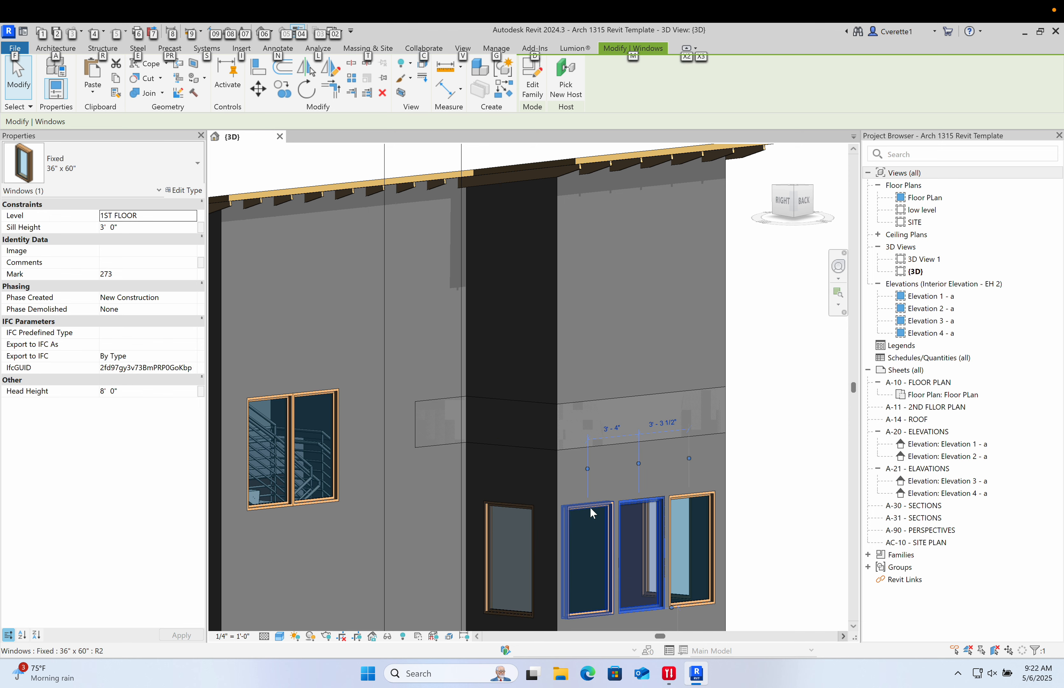
{"action": "left_click", "coordinate": [582, 507], "text": "ctrl"}
{"action": "left_click", "coordinate": [531, 513], "text": "ctrl"}
{"action": "left_click", "coordinate": [693, 506], "text": "ctrl"}
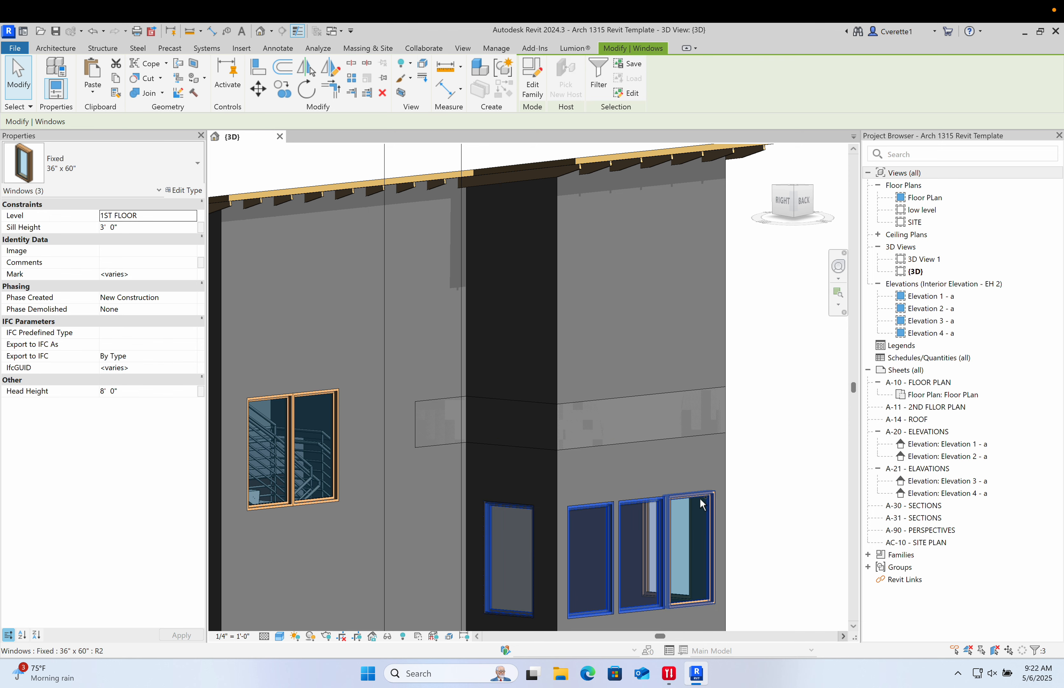
- Orbit and zoom around the house to inspect the windows along the side wall
{"action": "middle_click_drag", "start_coordinate": [691, 514], "coordinate": [525, 502], "text": "shift"}
{"action": "left_click", "coordinate": [731, 509], "text": "ctrl"}
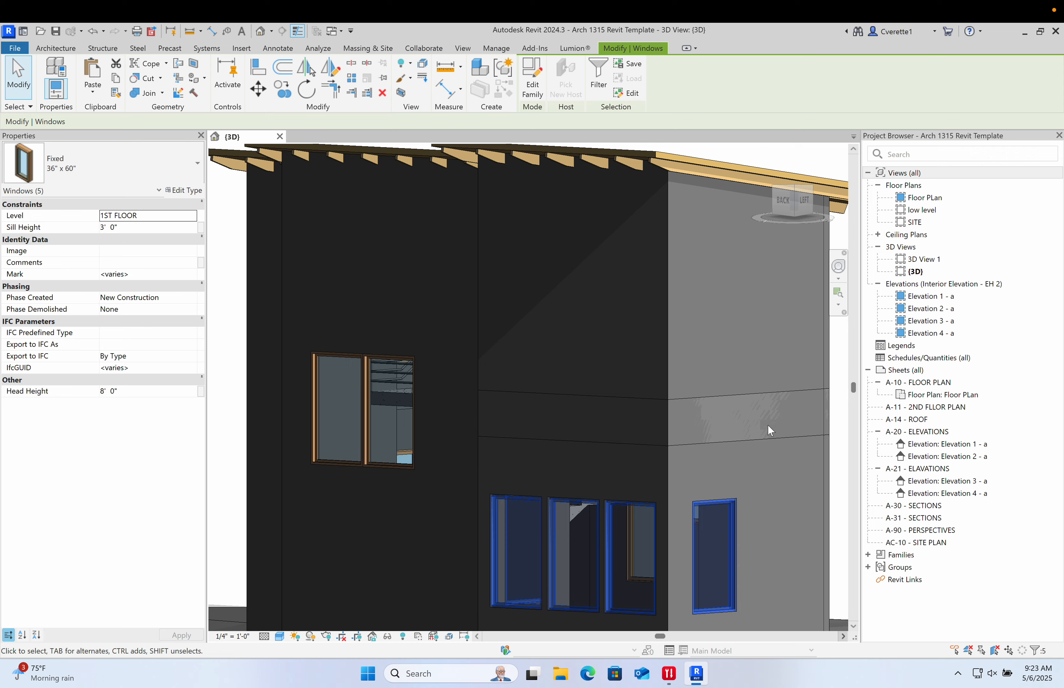
{"action": "left_click", "coordinate": [785, 199]}
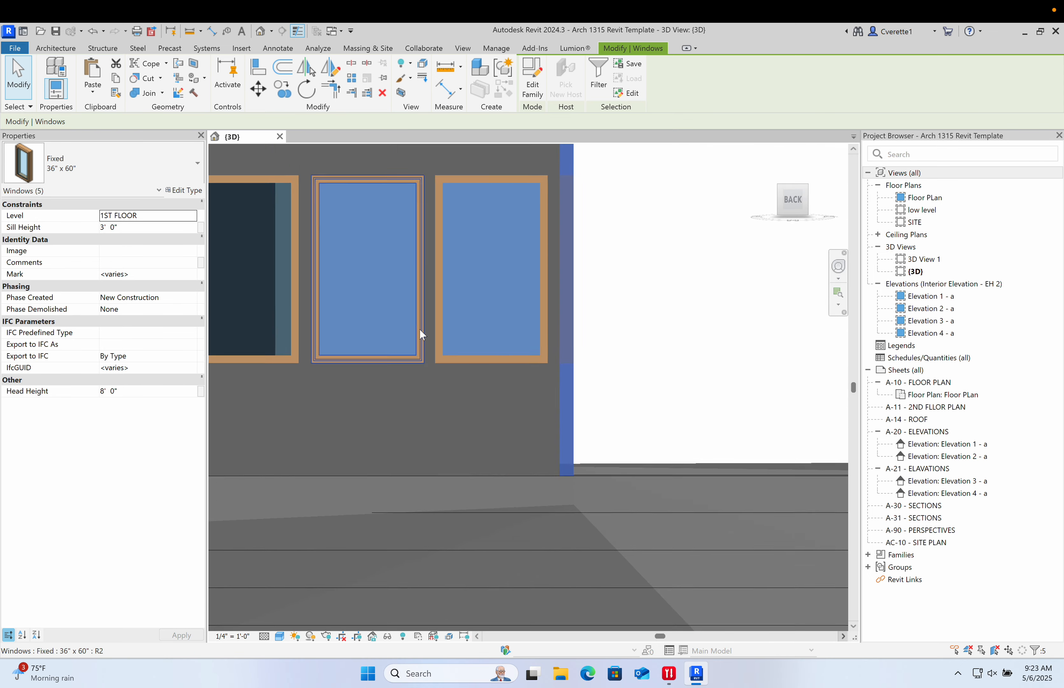
{"action": "scroll", "coordinate": [591, 340], "scroll_direction": "down", "scroll_amount": 5}
{"action": "scroll", "coordinate": [594, 344], "scroll_direction": "down", "scroll_amount": 2}
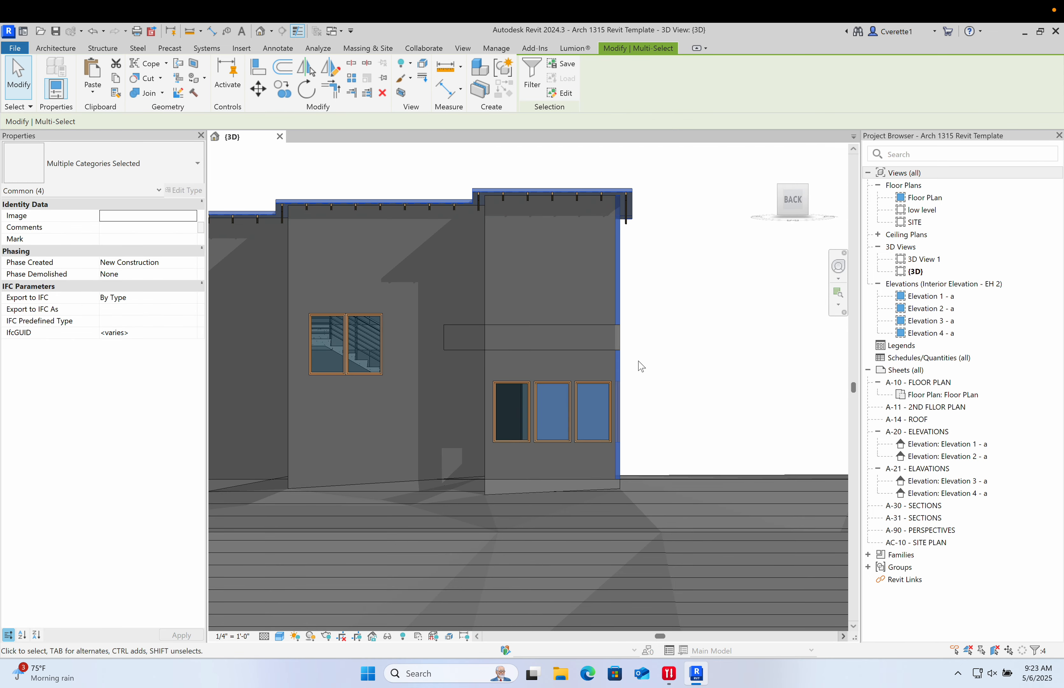
{"action": "scroll", "coordinate": [641, 366], "scroll_direction": "up", "scroll_amount": 2}
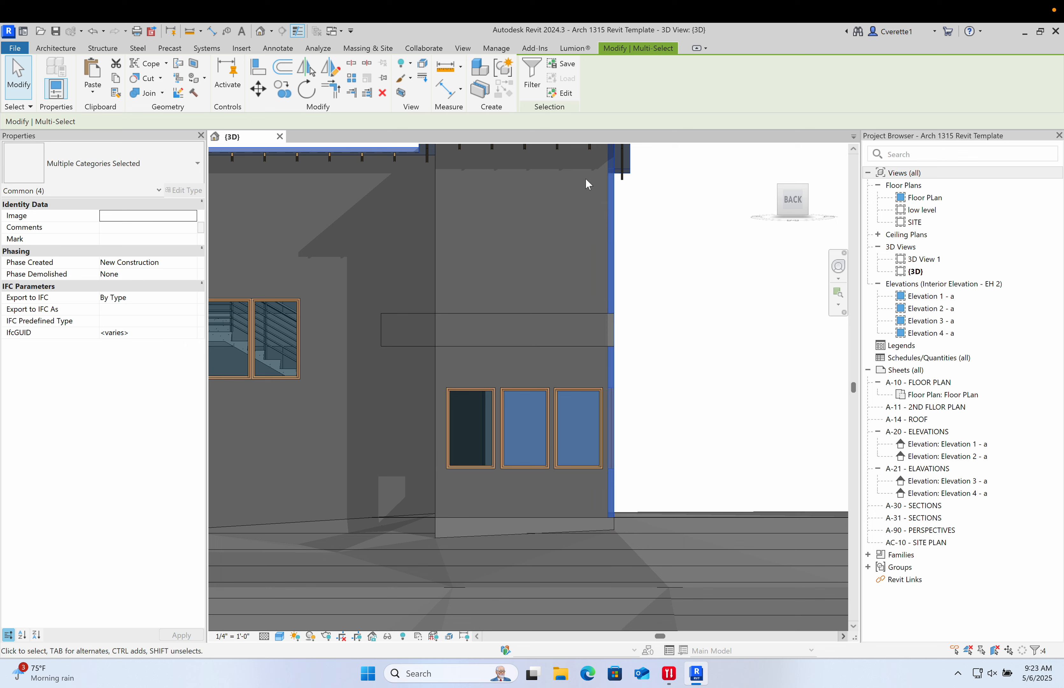
- Filter the current selection down to the roof only, then clear the selection
{"action": "left_click", "coordinate": [532, 78]}
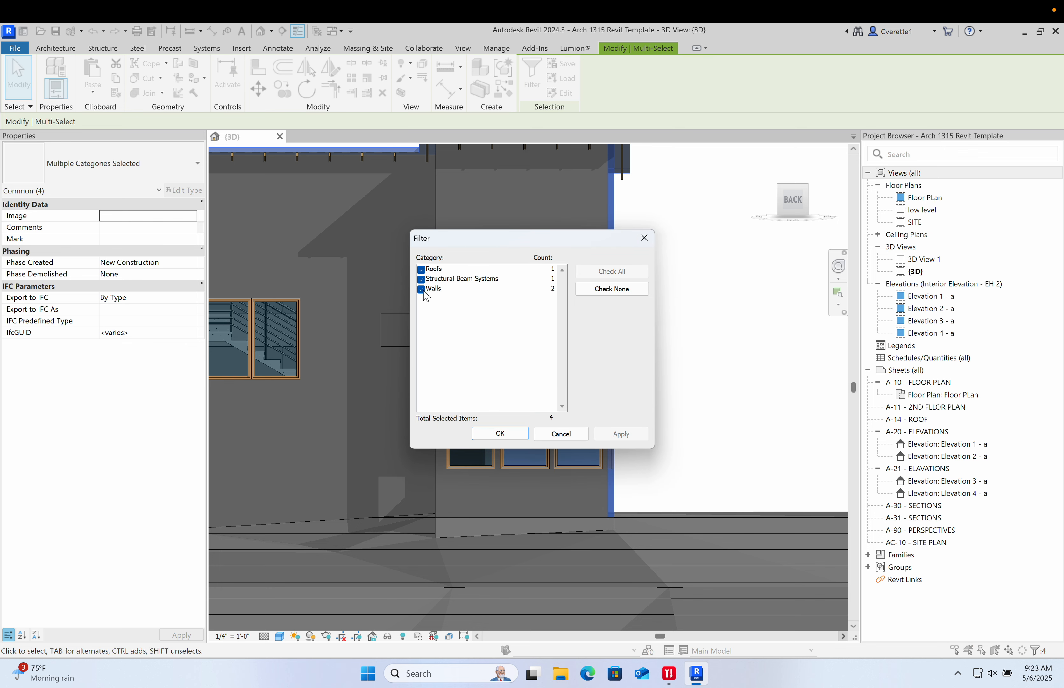
{"action": "left_click", "coordinate": [421, 289]}
{"action": "left_click", "coordinate": [422, 279]}
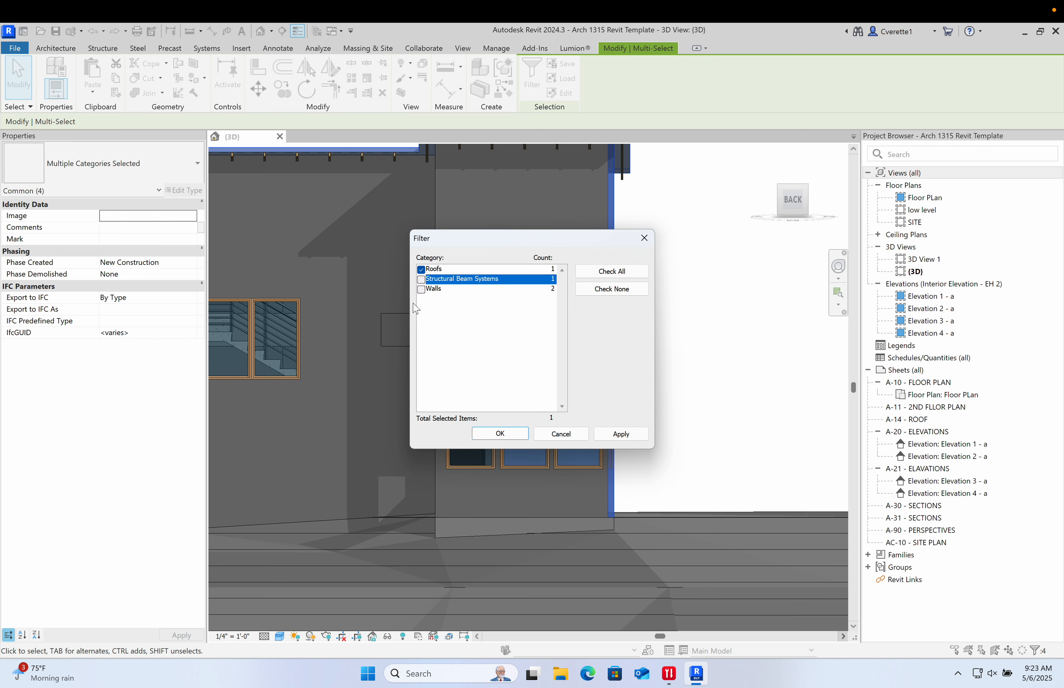
{"action": "left_click", "coordinate": [621, 433]}
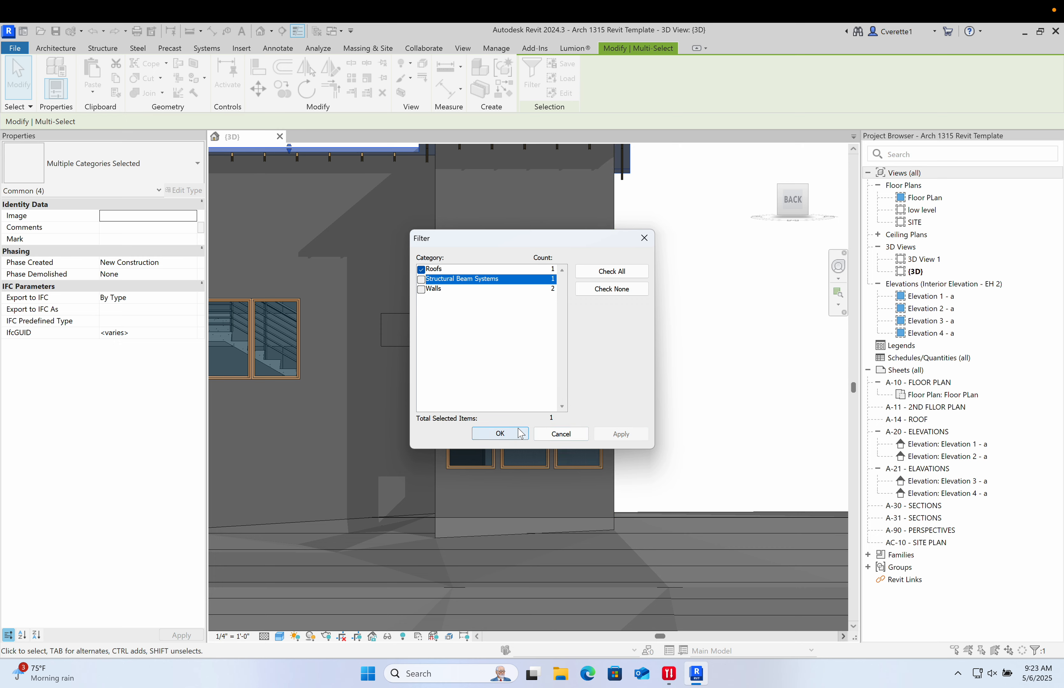
{"action": "left_click", "coordinate": [500, 433]}
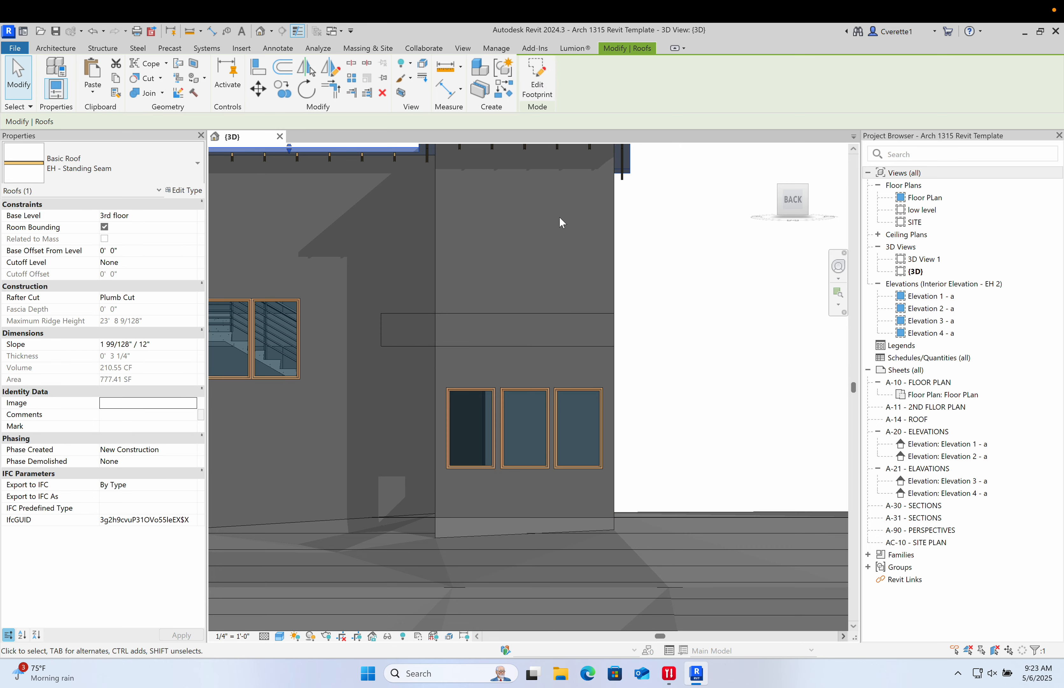
{"action": "left_click", "coordinate": [741, 388]}
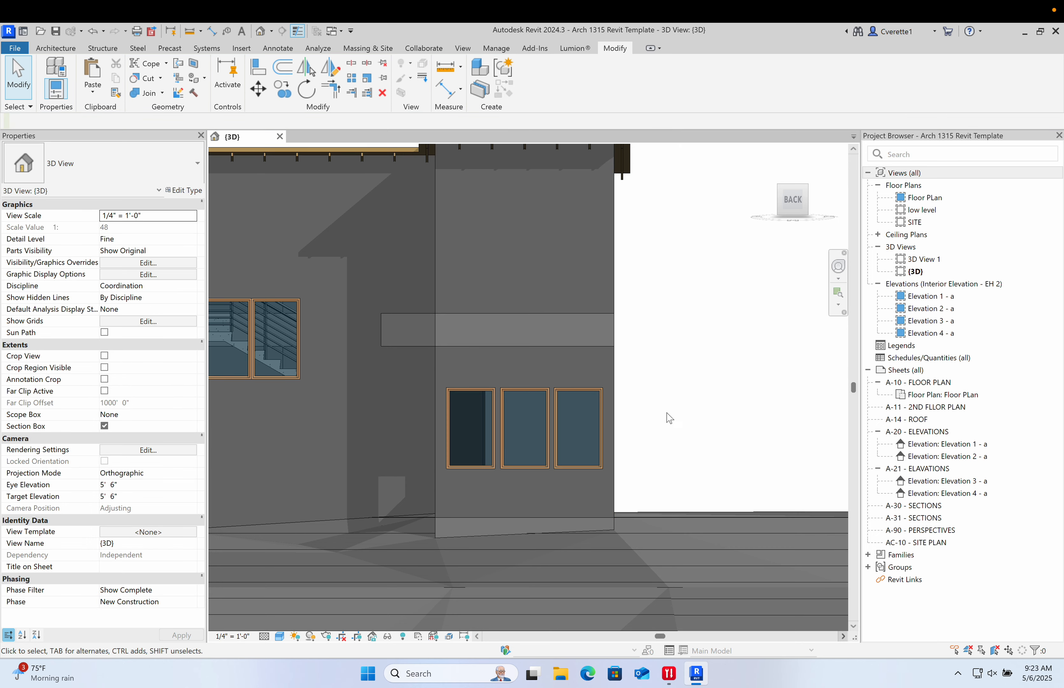
- Select the group of first-floor 36" x 60" windows on the side wall, keeping only windows in the selection
{"action": "middle_click_drag", "start_coordinate": [741, 389], "coordinate": [452, 387], "text": "shift"}
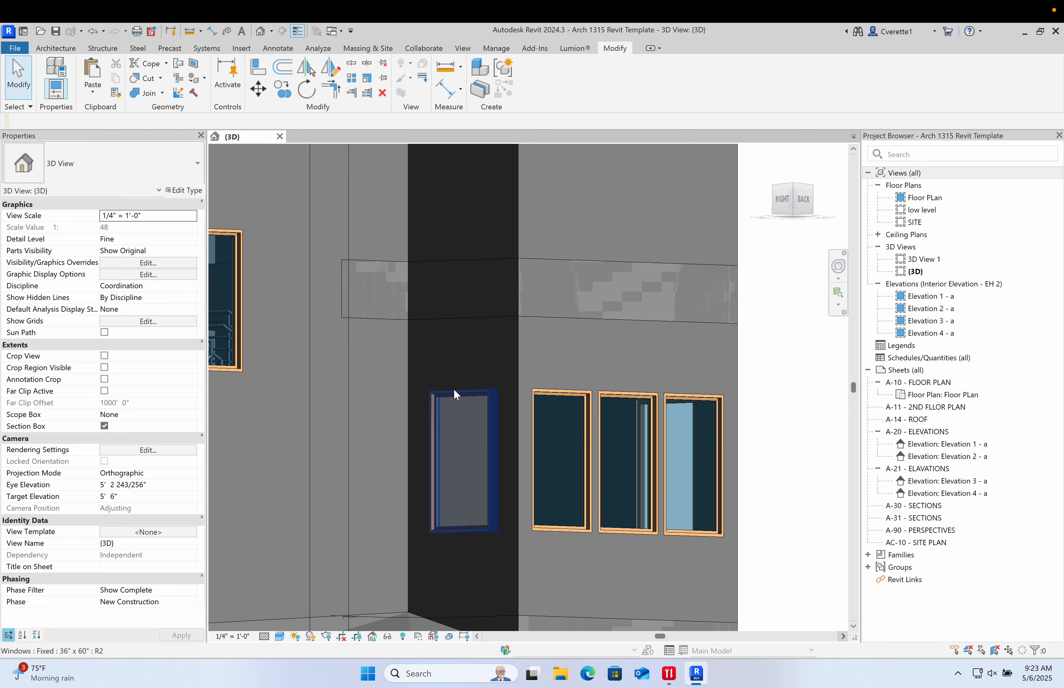
{"action": "left_click", "coordinate": [453, 388]}
{"action": "left_click", "coordinate": [552, 391], "text": "ctrl"}
{"action": "left_click", "coordinate": [629, 397], "text": "ctrl"}
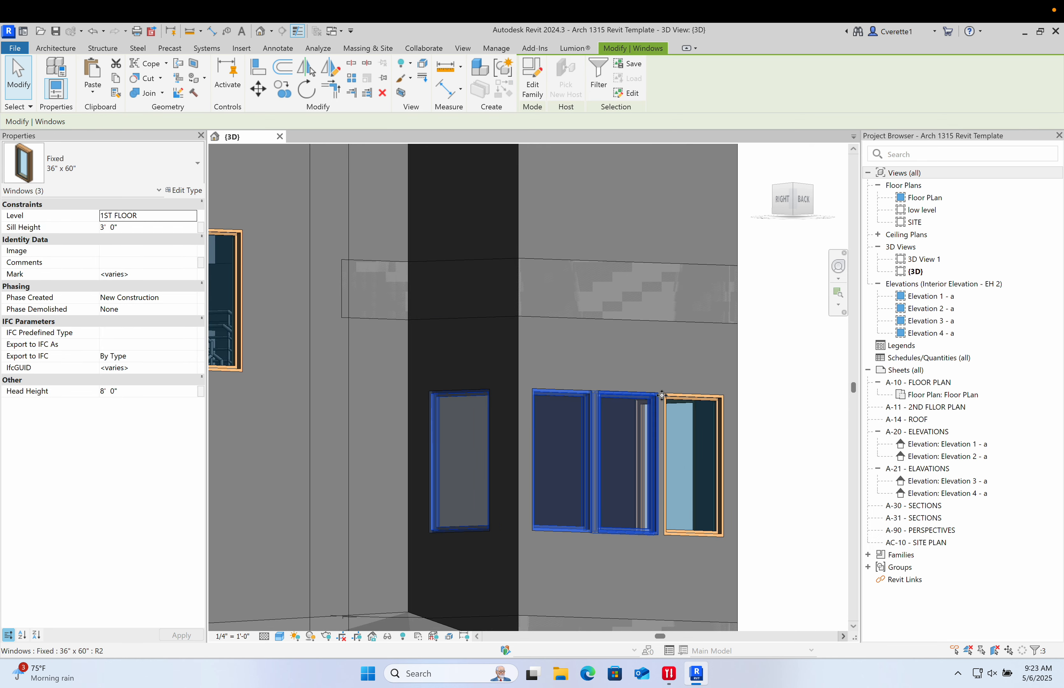
{"action": "left_click", "coordinate": [696, 396], "text": "ctrl"}
{"action": "middle_click_drag", "start_coordinate": [703, 434], "coordinate": [547, 430], "text": "shift"}
{"action": "left_click", "coordinate": [727, 409], "text": "ctrl"}
{"action": "left_click", "coordinate": [600, 80]}
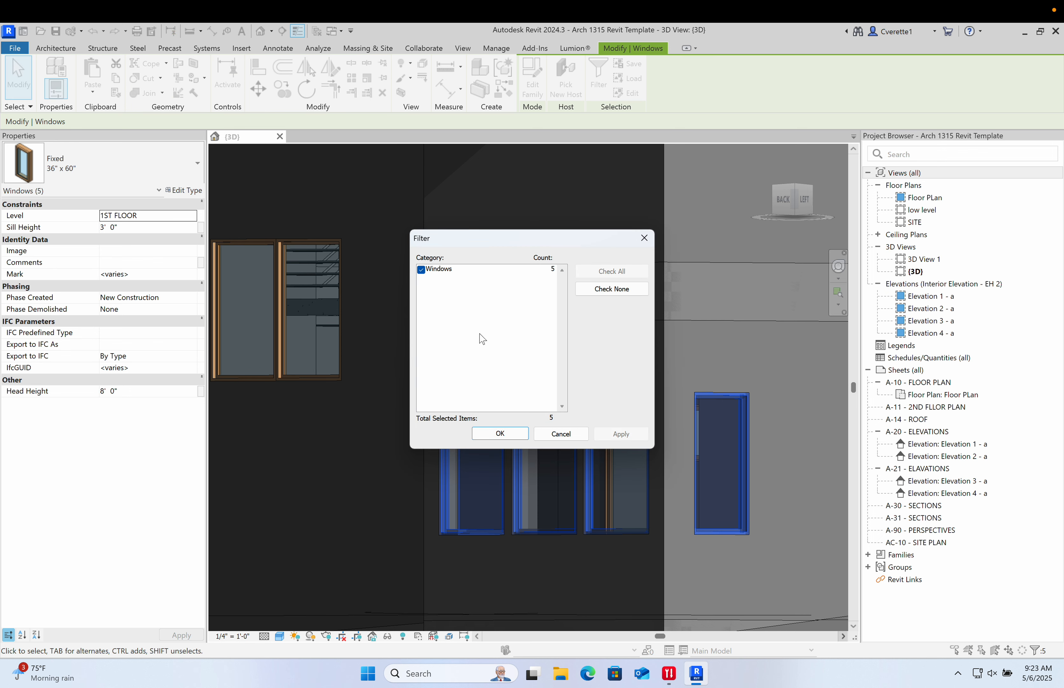
{"action": "left_click", "coordinate": [513, 441]}
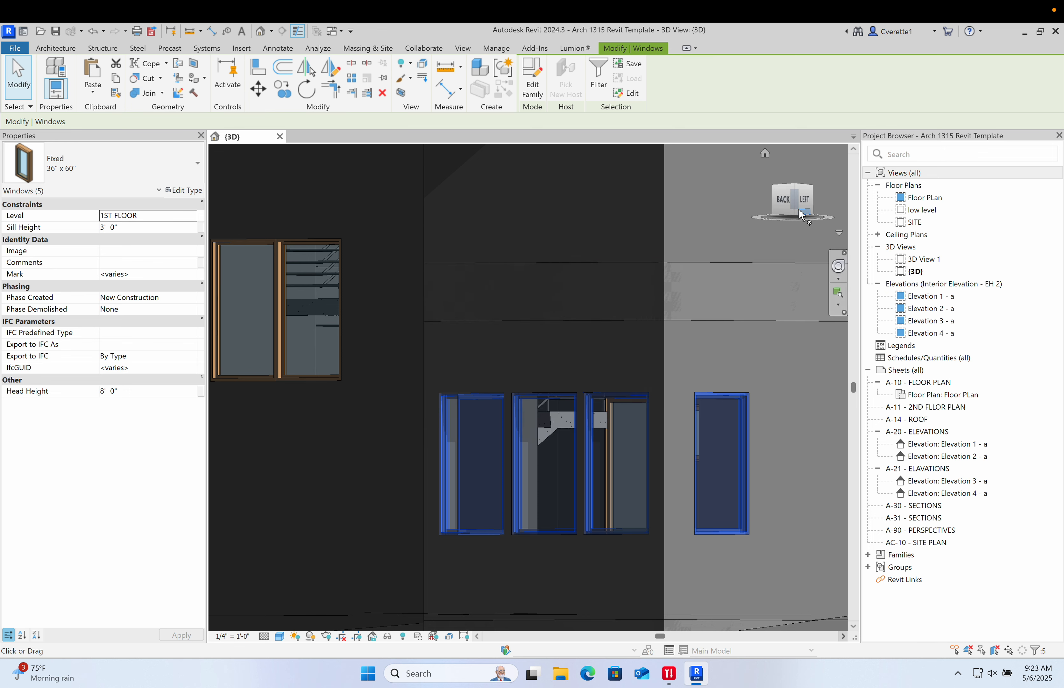
- Copy the three first-floor windows straight up onto the second-floor wall above them
{"action": "left_click", "coordinate": [792, 207]}
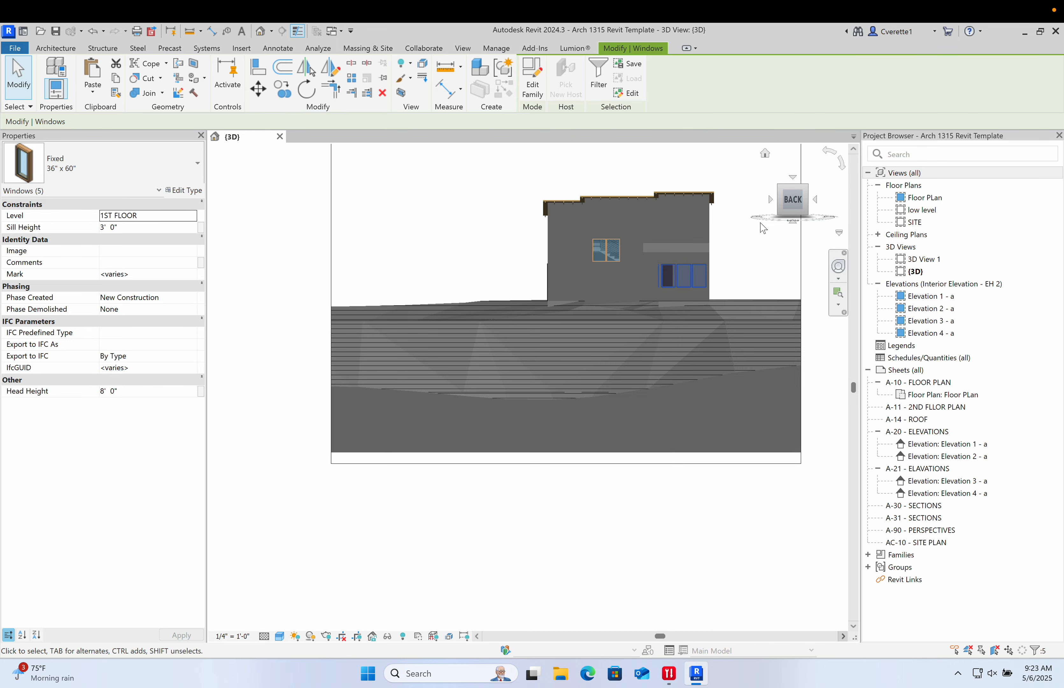
{"action": "scroll", "coordinate": [615, 372], "scroll_direction": "up", "scroll_amount": 5}
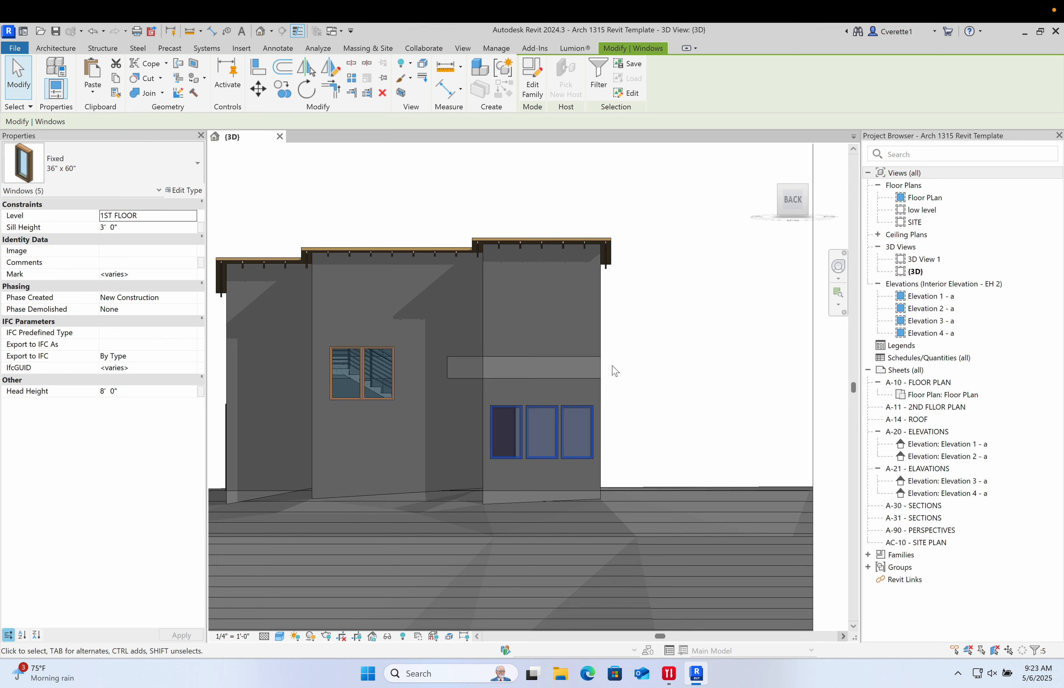
{"action": "key", "text": "c"}
{"action": "key", "text": "o"}
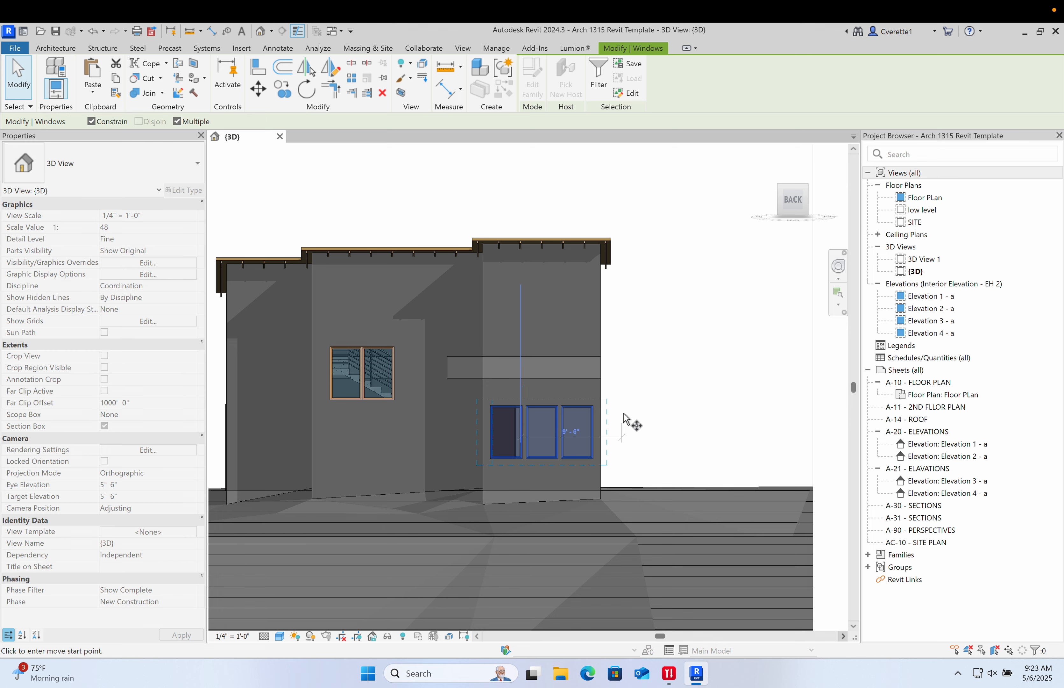
{"action": "scroll", "coordinate": [629, 424], "scroll_direction": "up", "scroll_amount": 3}
{"action": "left_click", "coordinate": [626, 421]}
{"action": "left_click", "coordinate": [632, 215]}
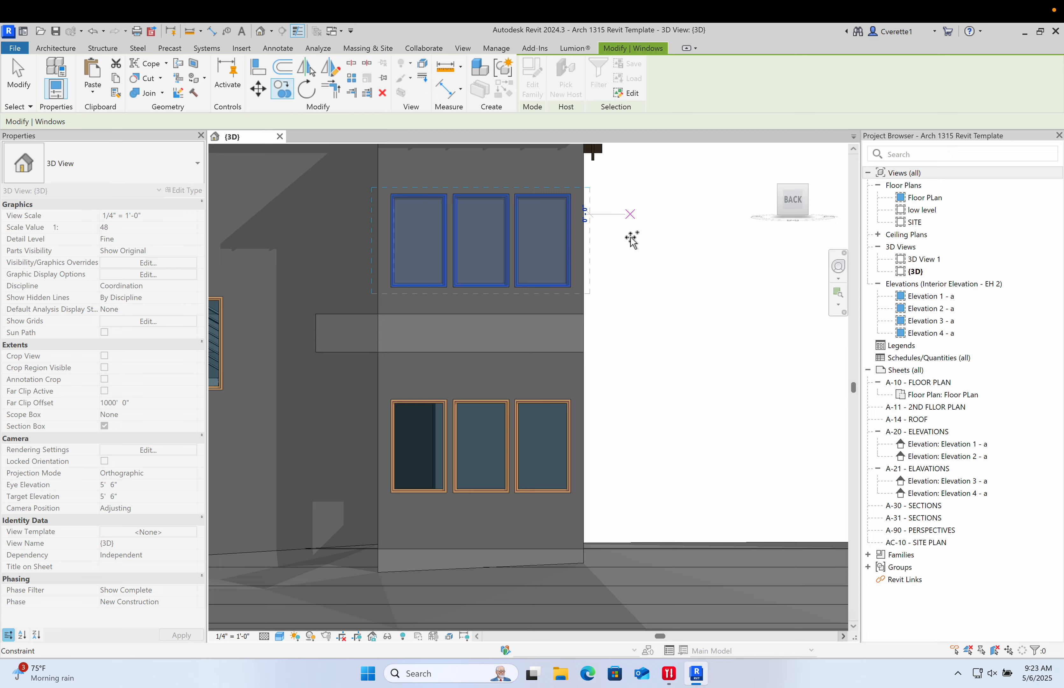
{"action": "middle_click_drag", "start_coordinate": [677, 308], "coordinate": [768, 390]}
{"action": "key", "text": "Escape"}
{"action": "key", "text": "Escape"}
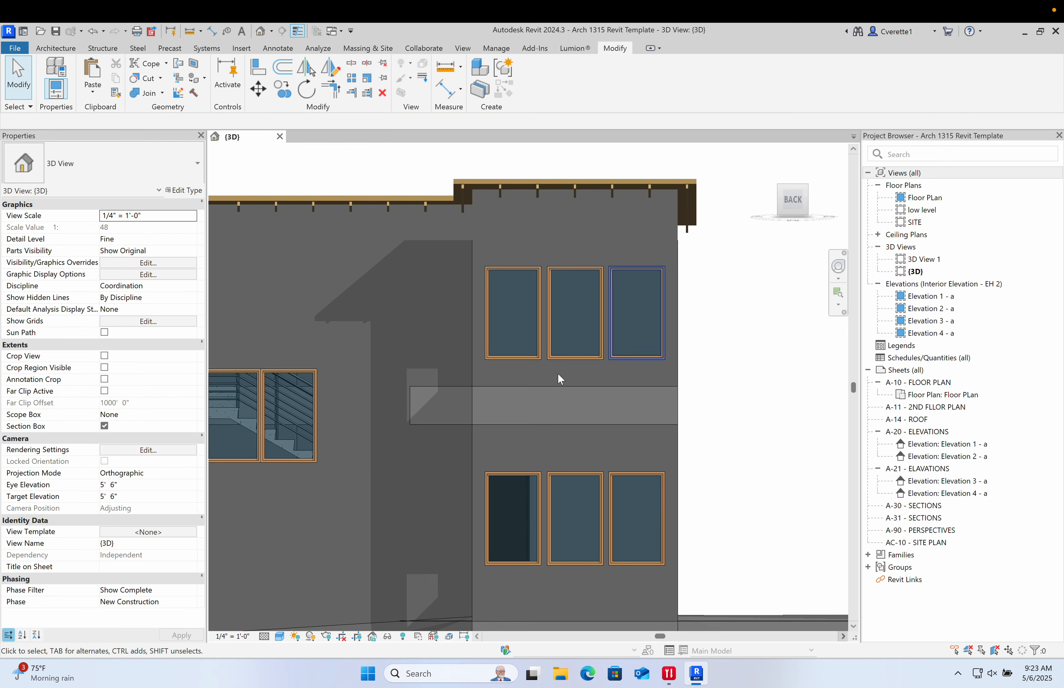
- Orbit and zoom around the house to inspect the windows on each side
{"action": "left_click", "coordinate": [808, 201]}
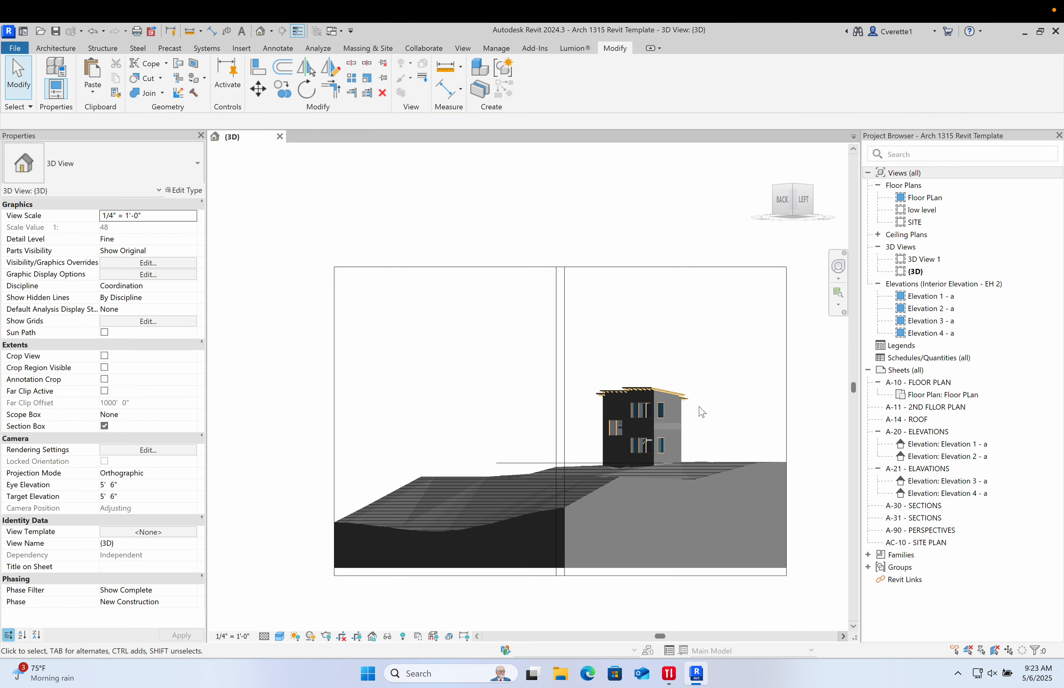
{"action": "middle_click_drag", "start_coordinate": [701, 410], "coordinate": [679, 349]}
{"action": "scroll", "coordinate": [670, 340], "scroll_direction": "up", "scroll_amount": 7}
{"action": "middle_click_drag", "start_coordinate": [732, 320], "coordinate": [445, 520]}
{"action": "middle_click_drag", "start_coordinate": [717, 354], "coordinate": [546, 513]}
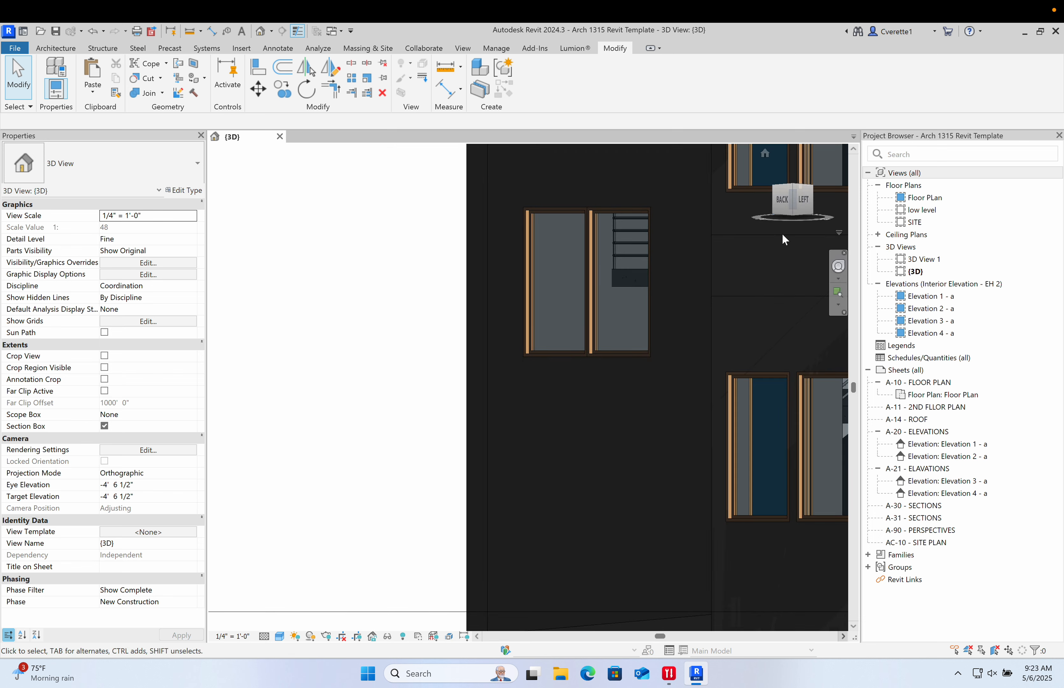
{"action": "left_click", "coordinate": [785, 201]}
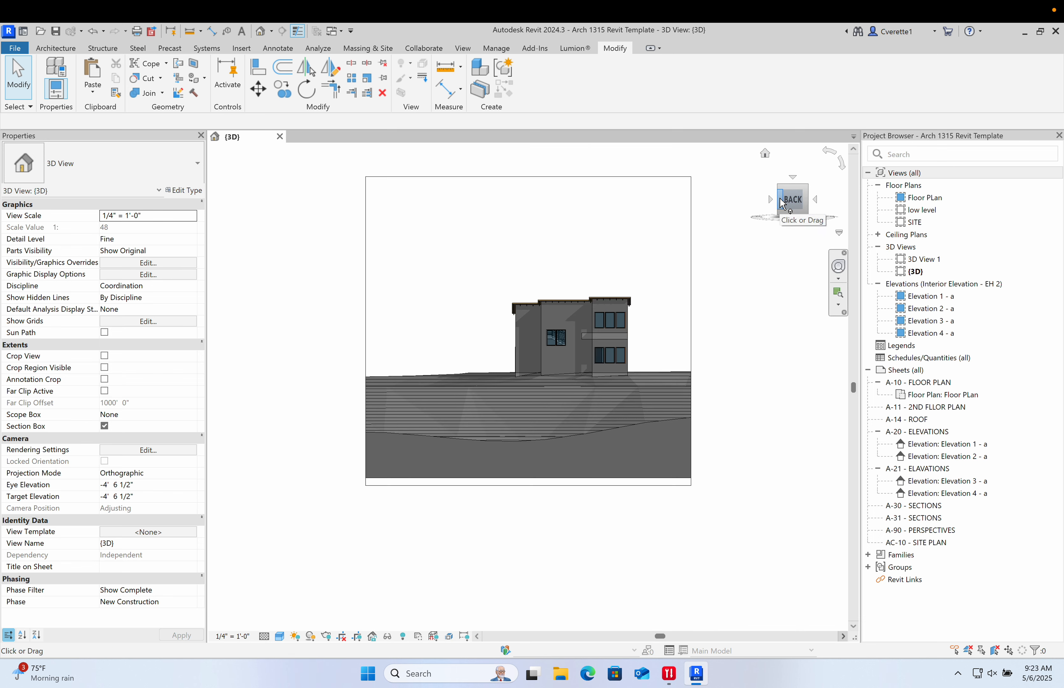
{"action": "left_click", "coordinate": [779, 200]}
{"action": "left_click", "coordinate": [788, 203]}
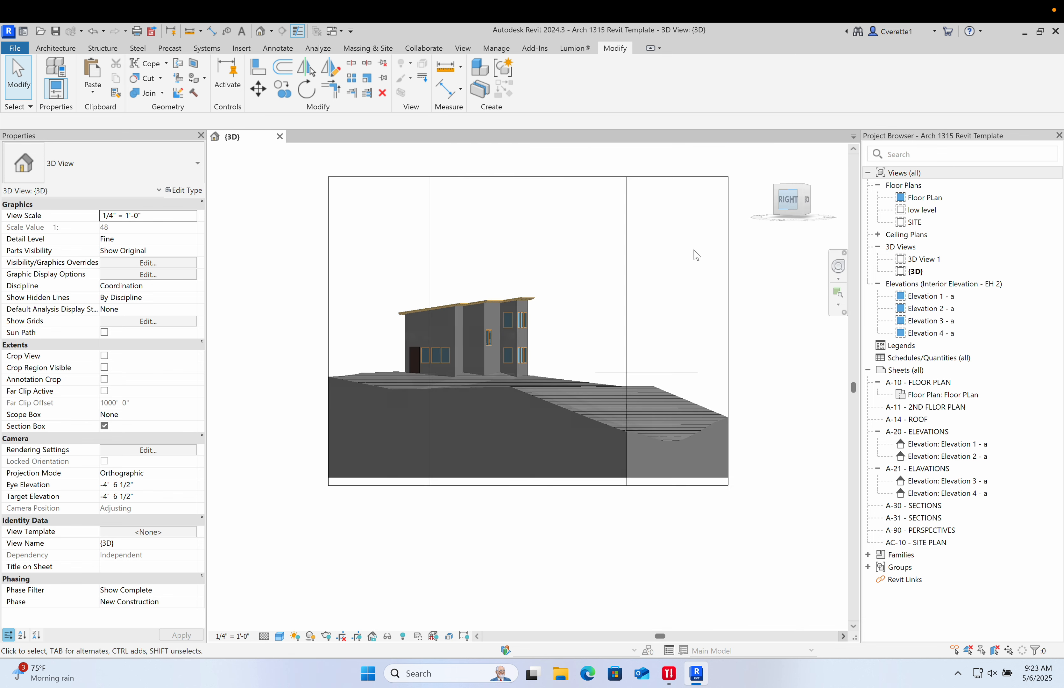
{"action": "scroll", "coordinate": [530, 387], "scroll_direction": "up", "scroll_amount": 7}
{"action": "middle_click_drag", "start_coordinate": [444, 269], "coordinate": [708, 437]}
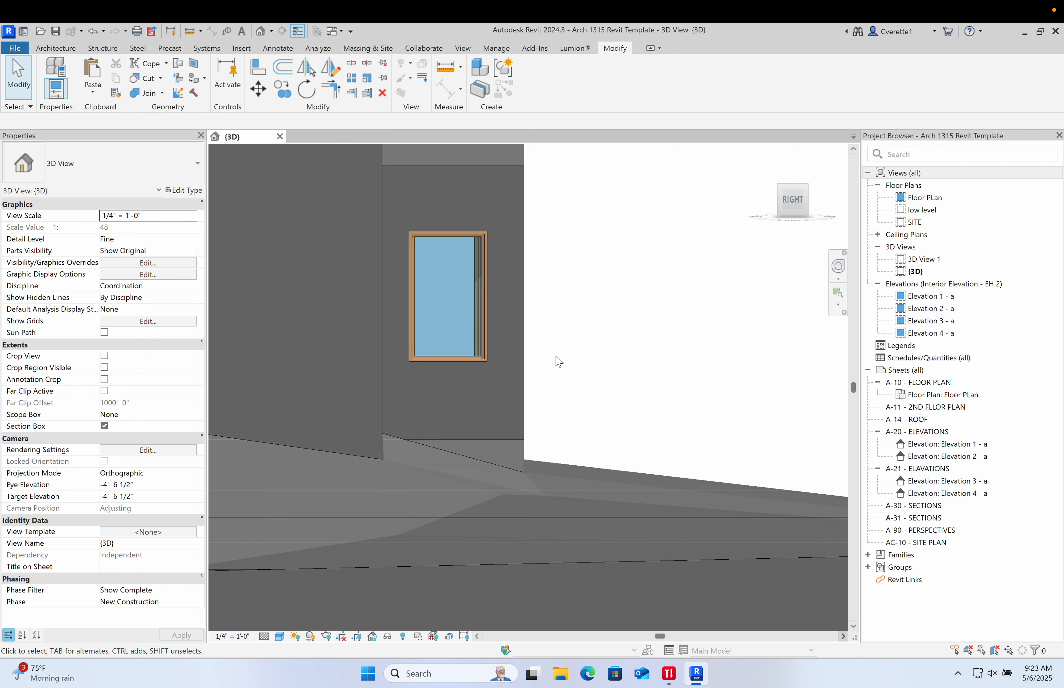
{"action": "middle_click_drag", "start_coordinate": [548, 353], "coordinate": [643, 500]}
{"action": "scroll", "coordinate": [566, 310], "scroll_direction": "down", "scroll_amount": 3}
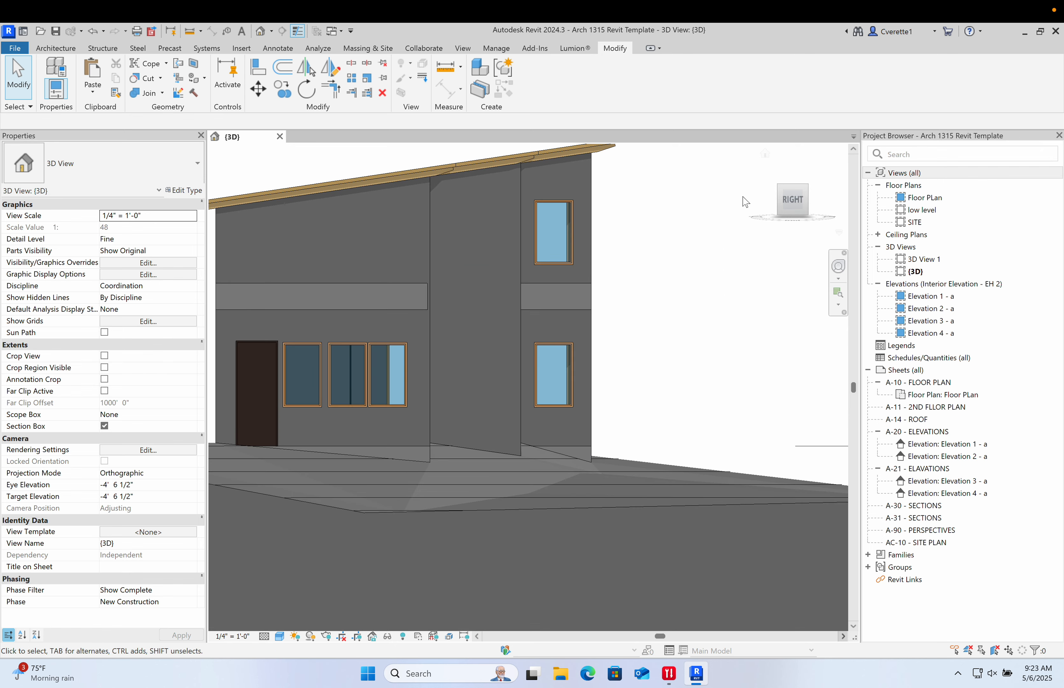
{"action": "middle_click_drag", "start_coordinate": [756, 288], "coordinate": [688, 322], "text": "shift"}
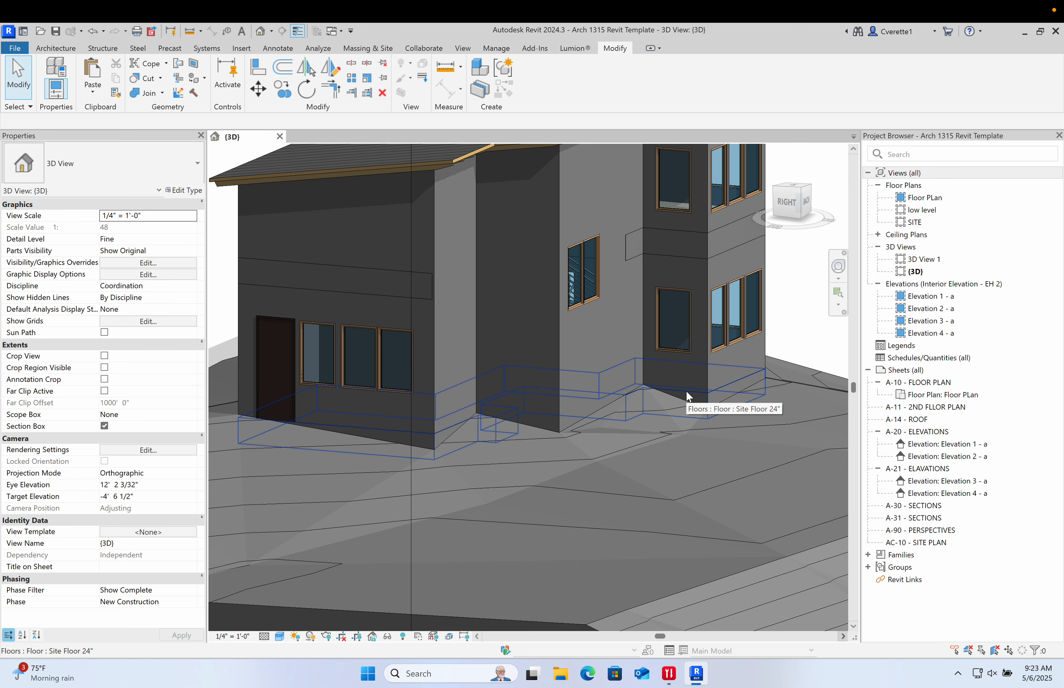
{"action": "middle_click_drag", "start_coordinate": [689, 396], "coordinate": [452, 513], "text": "shift"}
{"action": "scroll", "coordinate": [552, 388], "scroll_direction": "up", "scroll_amount": 4}
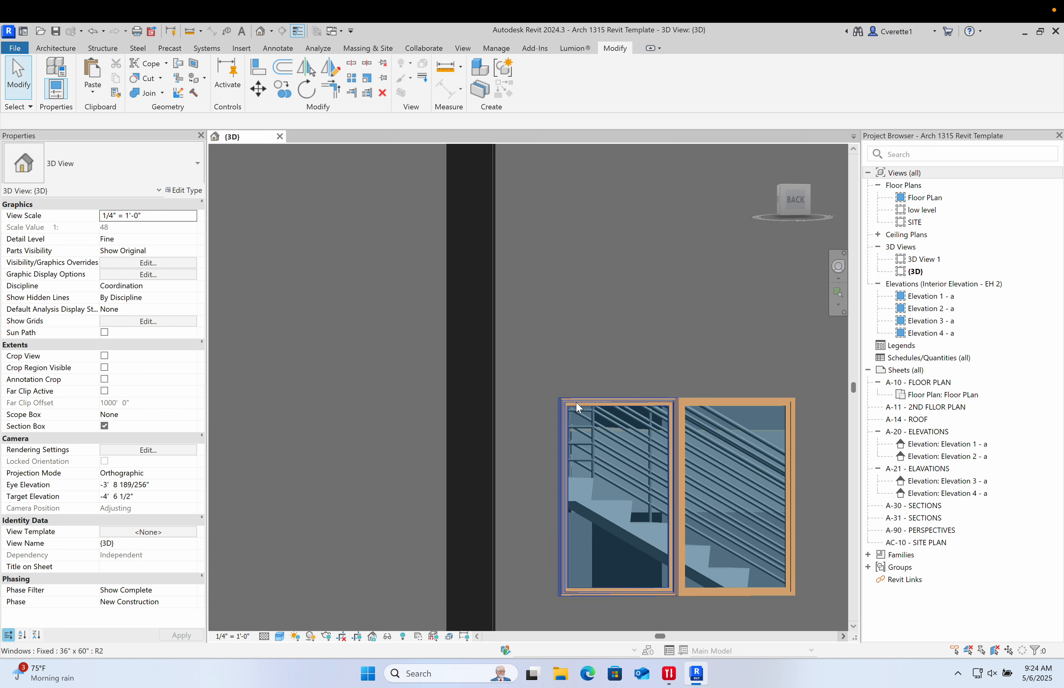
- Select one of the staircase windows, open its type properties and start duplicating the 36" x 60" type
{"action": "middle_click_drag", "start_coordinate": [575, 401], "coordinate": [618, 345], "text": "shift"}
{"action": "left_click", "coordinate": [617, 346]}
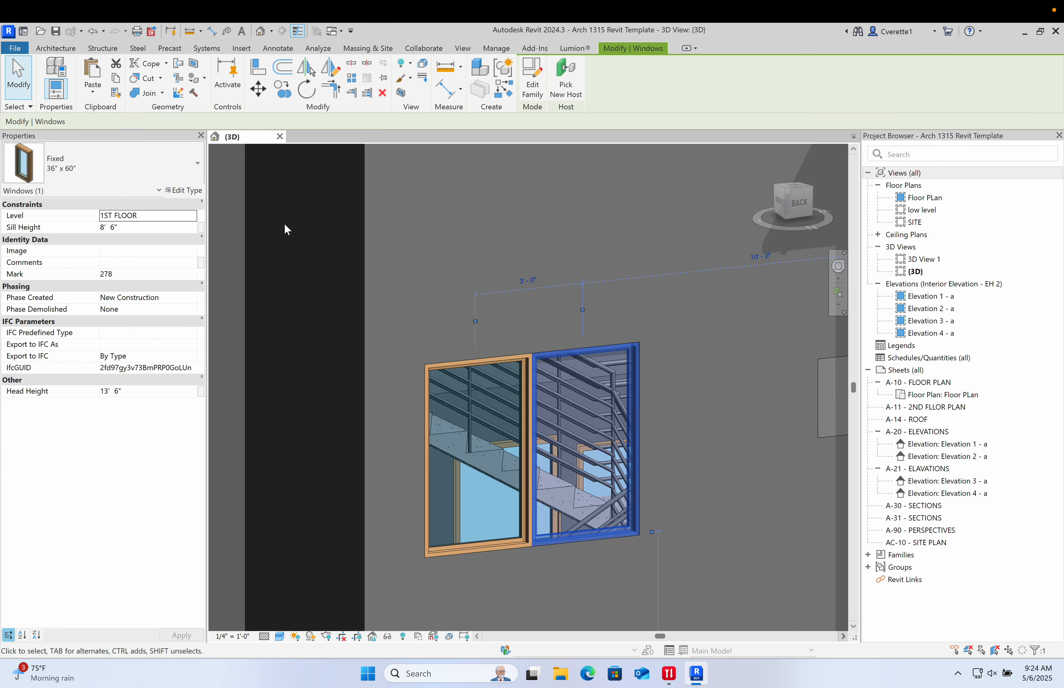
{"action": "scroll", "coordinate": [597, 469], "scroll_direction": "down", "scroll_amount": 3}
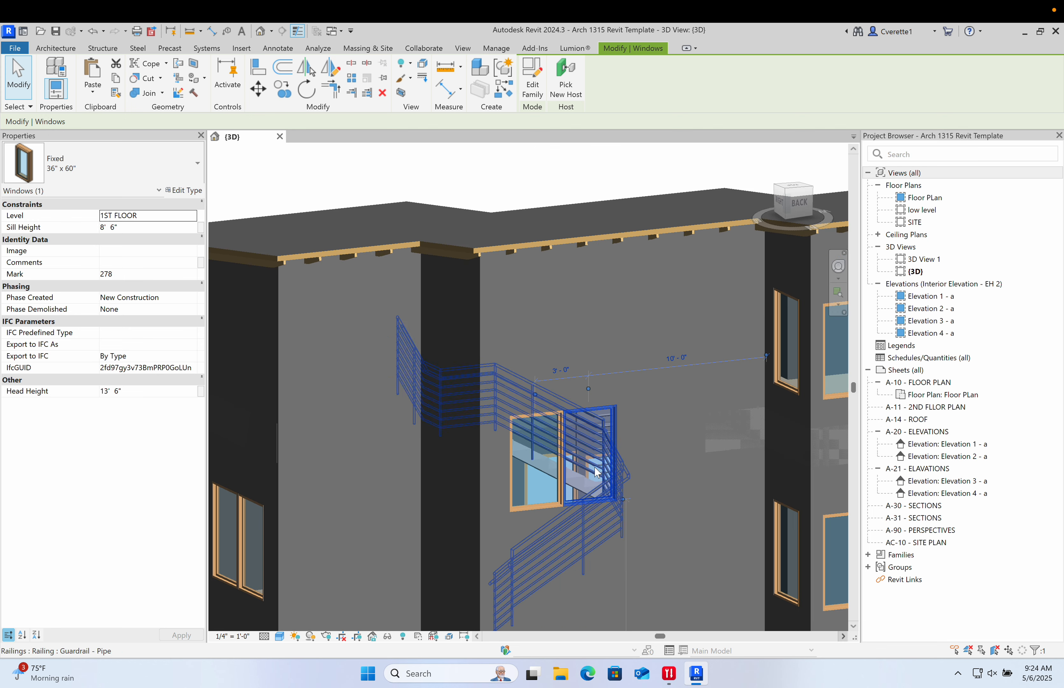
{"action": "middle_click_drag", "start_coordinate": [594, 508], "coordinate": [532, 361]}
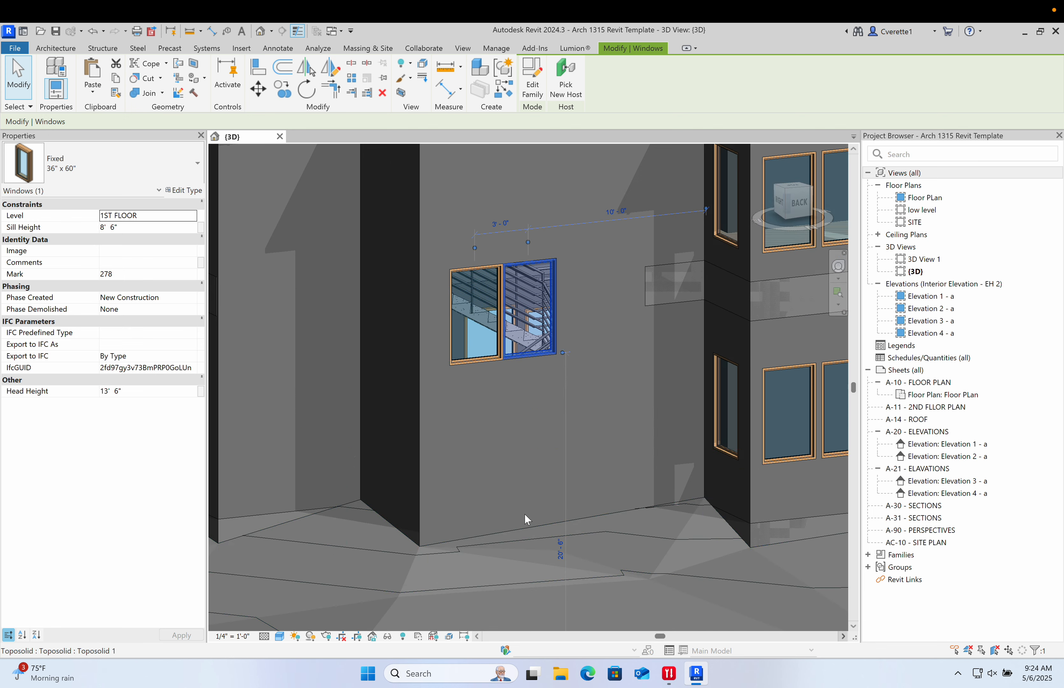
{"action": "middle_click_drag", "start_coordinate": [535, 214], "coordinate": [503, 282]}
{"action": "left_click", "coordinate": [202, 191]}
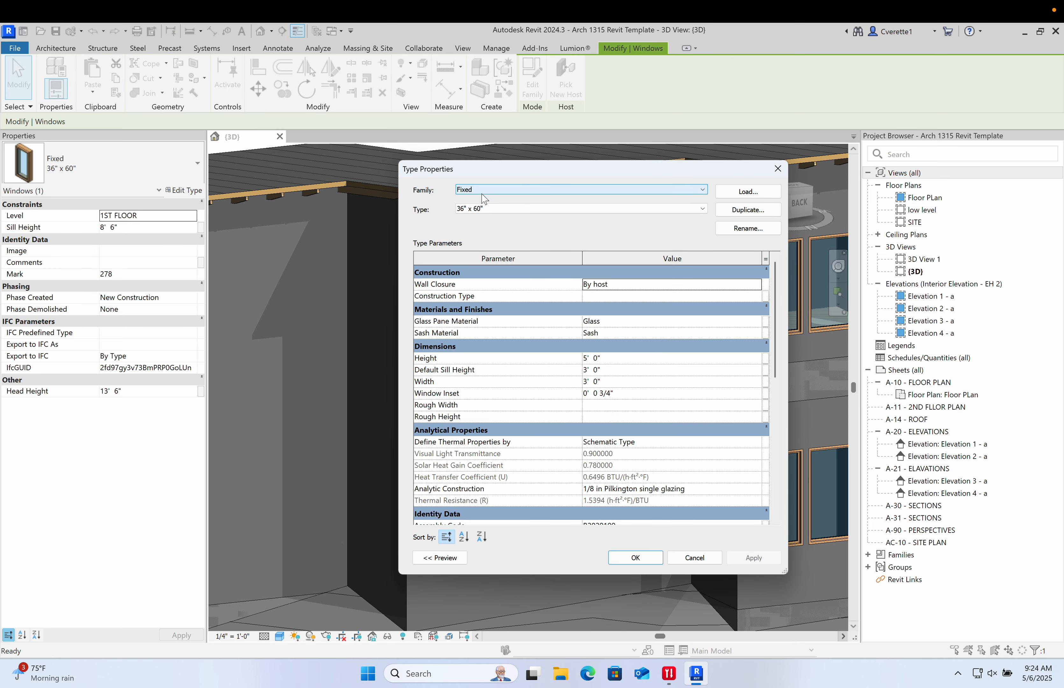
{"action": "left_click_drag", "start_coordinate": [617, 173], "coordinate": [629, 174]}
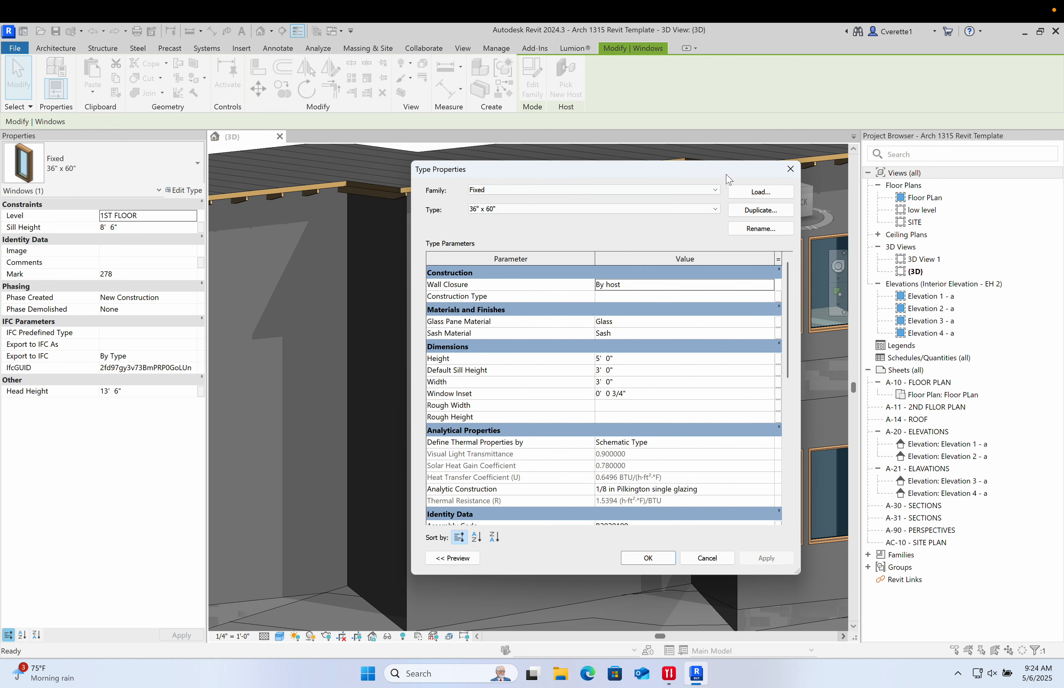
{"action": "left_click", "coordinate": [739, 208]}
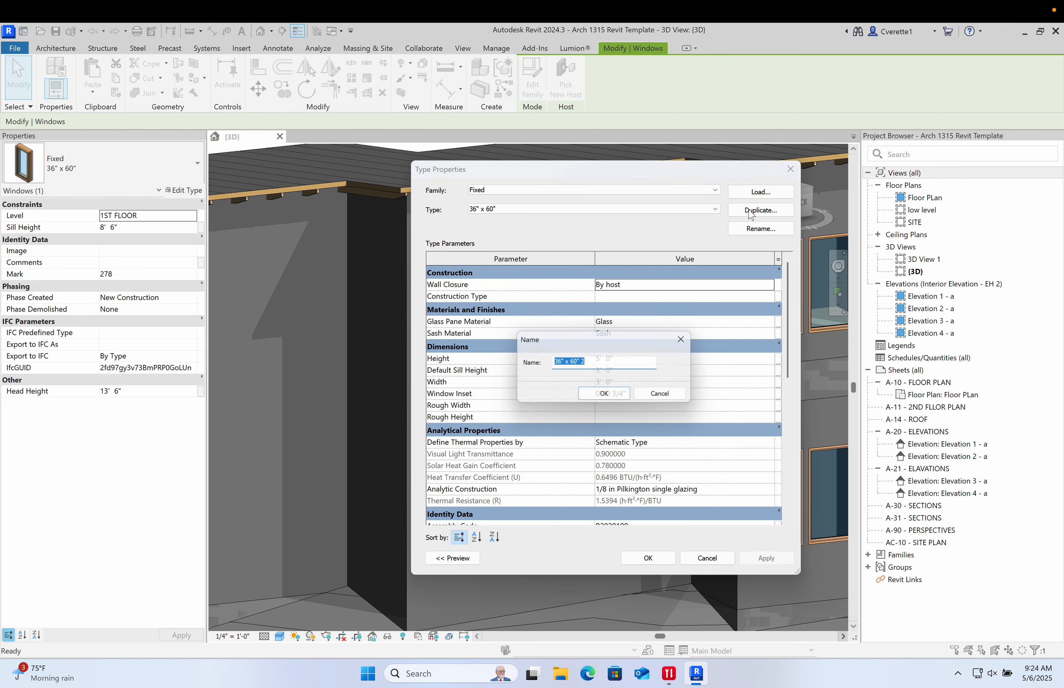
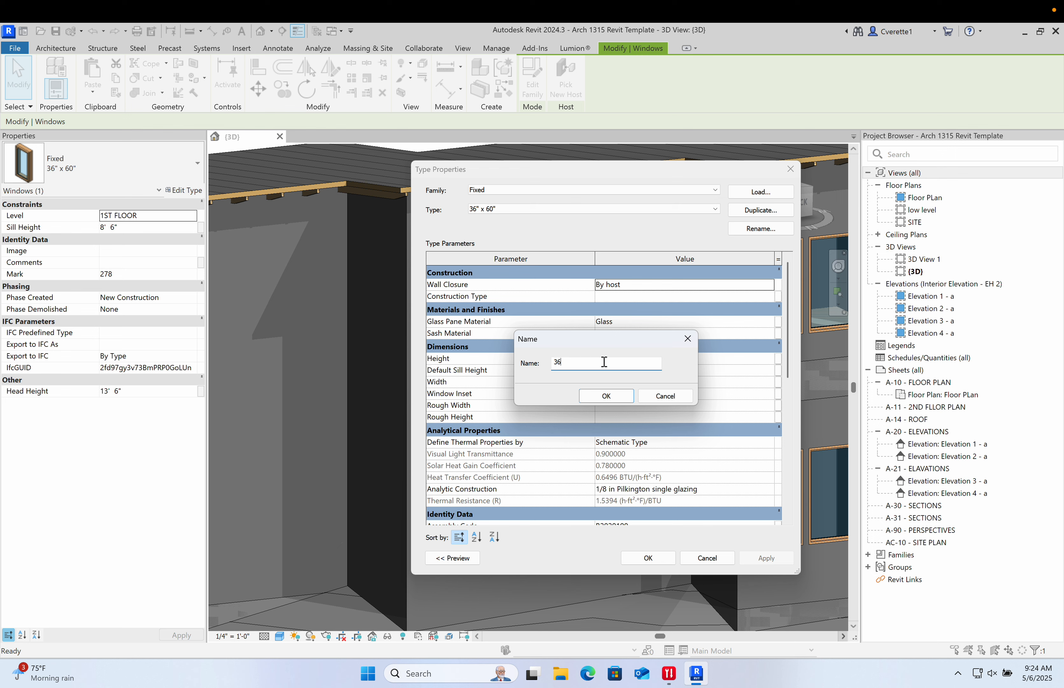
- Finish duplicating the window type and set its height to 12' 0" and width to 6' 0"
{"action": "key", "text": "BackSpace"}
{"action": "type", "text": "60"}
{"action": "left_click", "coordinate": [626, 397]}
{"action": "left_click", "coordinate": [627, 358]}
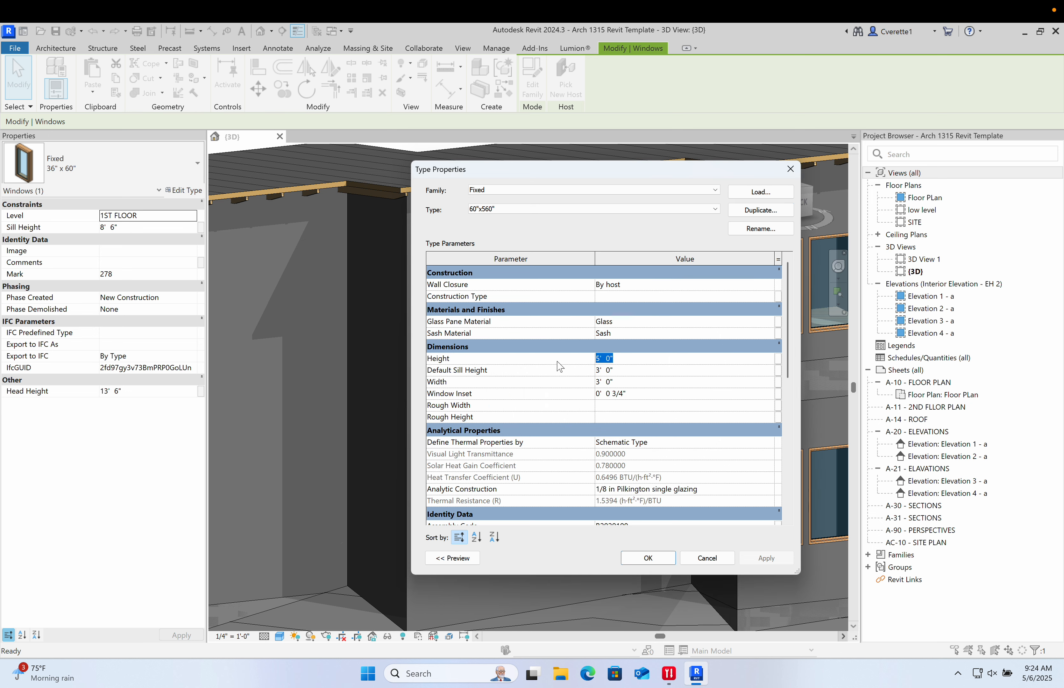
{"action": "type", "text": "56"}
{"action": "left_click", "coordinate": [624, 370]}
{"action": "left_click", "coordinate": [629, 358]}
{"action": "type", "text": "12"}
{"action": "left_click", "coordinate": [649, 383]}
{"action": "left_click", "coordinate": [672, 397]}
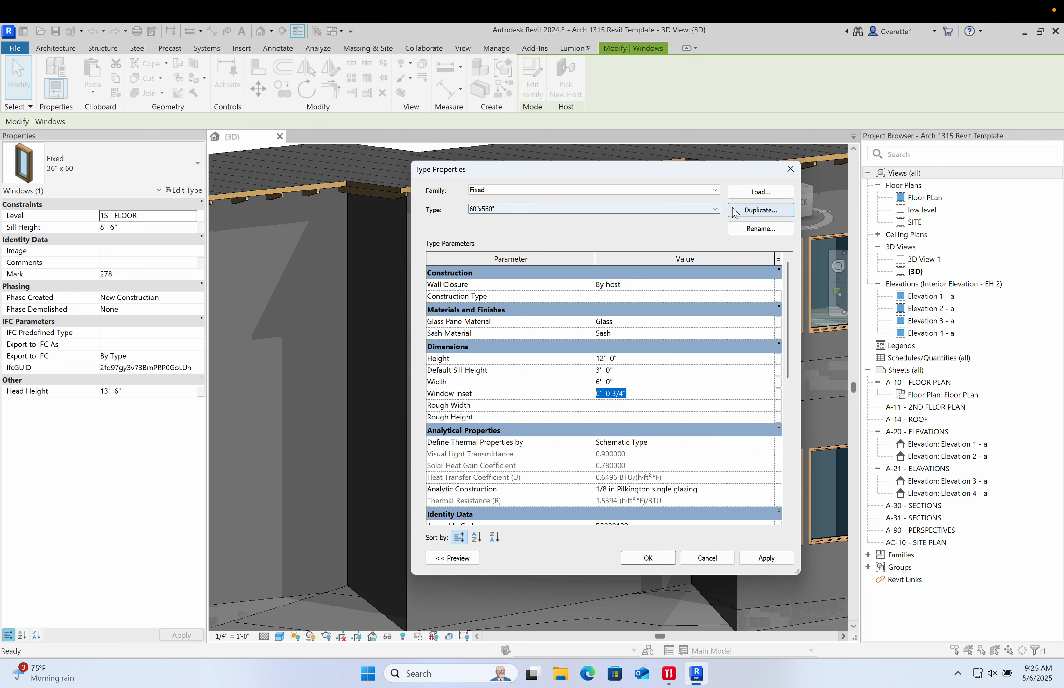
- Rename the new window type to 6'x12' and apply it to the staircase window
{"action": "left_click", "coordinate": [761, 229]}
{"action": "left_click", "coordinate": [635, 377]}
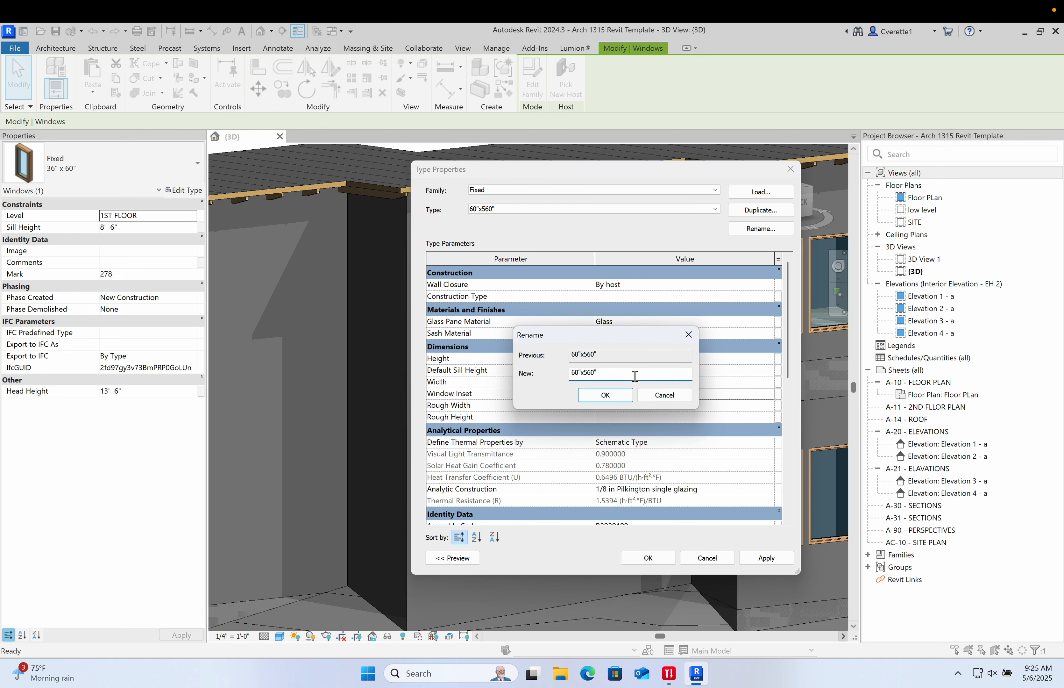
{"action": "key", "text": "BackSpace"}
{"action": "key", "text": "BackSpace"}
{"action": "type", "text": "6"}
{"action": "left_click", "coordinate": [605, 394]}
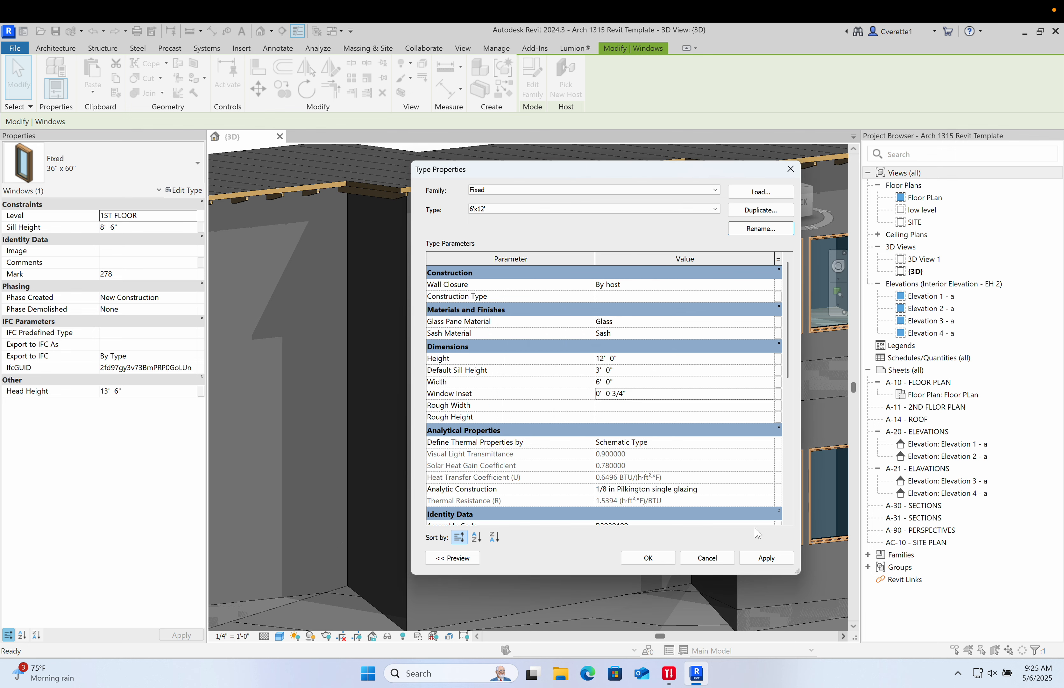
{"action": "left_click", "coordinate": [660, 562]}
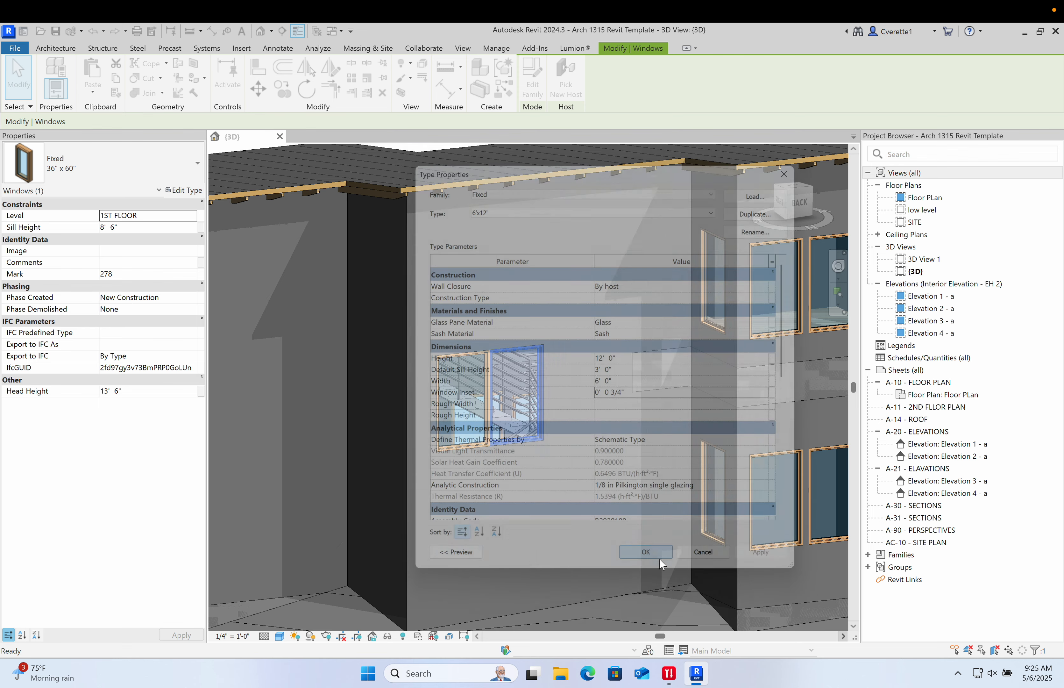
- Move the enlarged 6'x12' staircase window lower on its wall
{"action": "left_click", "coordinate": [613, 359]}
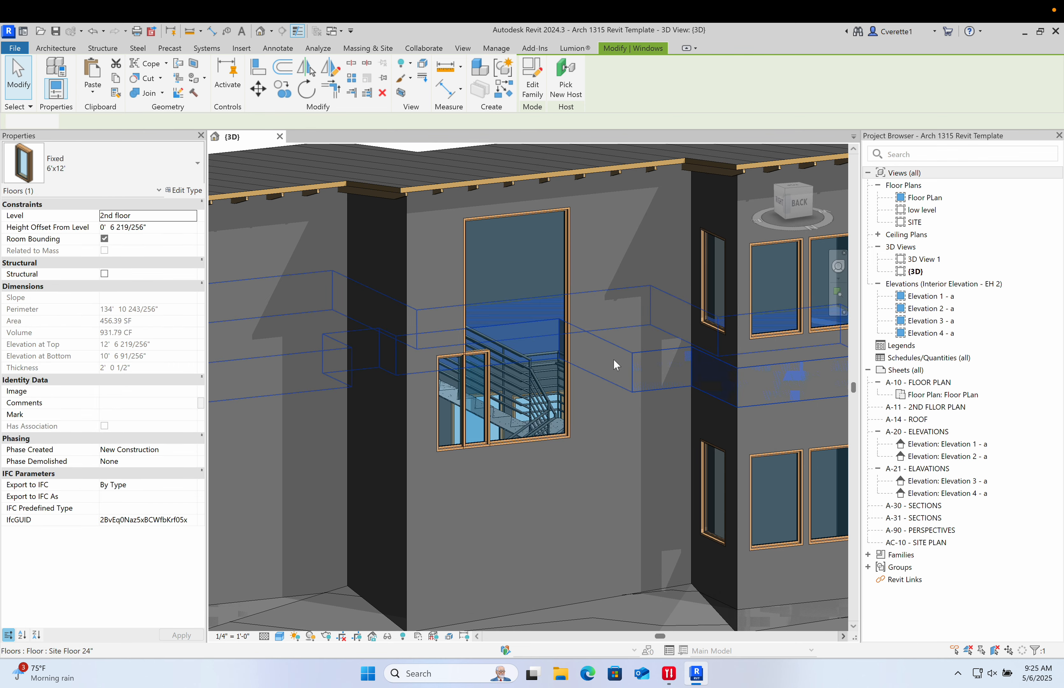
{"action": "scroll", "coordinate": [608, 389], "scroll_direction": "down", "scroll_amount": 1}
{"action": "middle_click_drag", "start_coordinate": [609, 391], "coordinate": [423, 414]}
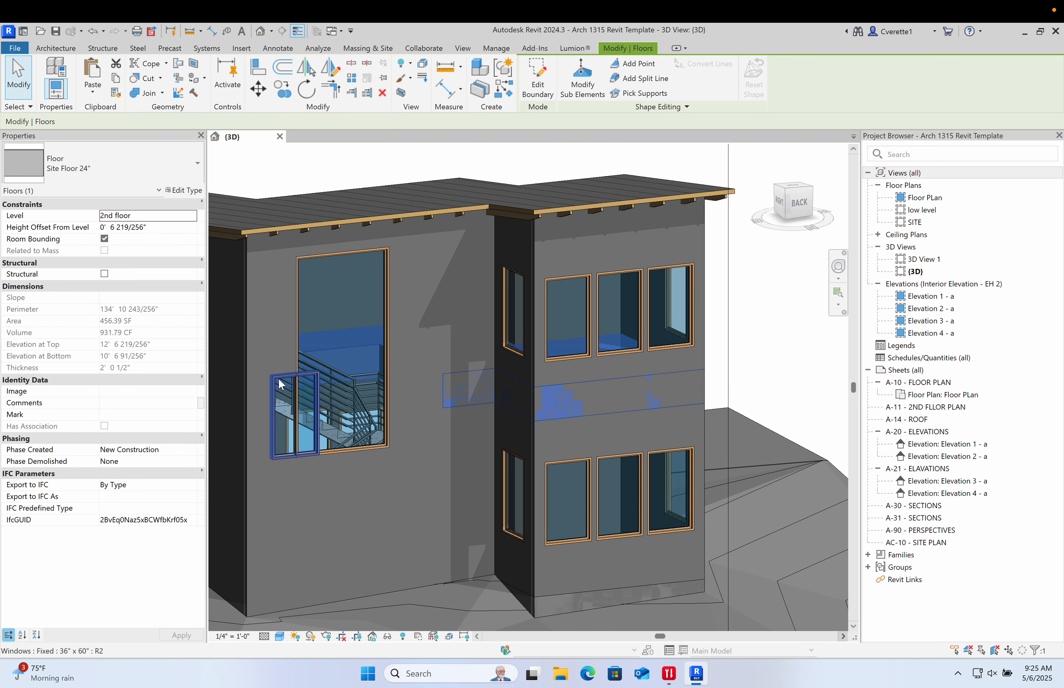
{"action": "left_click", "coordinate": [315, 451]}
{"action": "key", "text": "Escape"}
{"action": "left_click", "coordinate": [295, 332]}
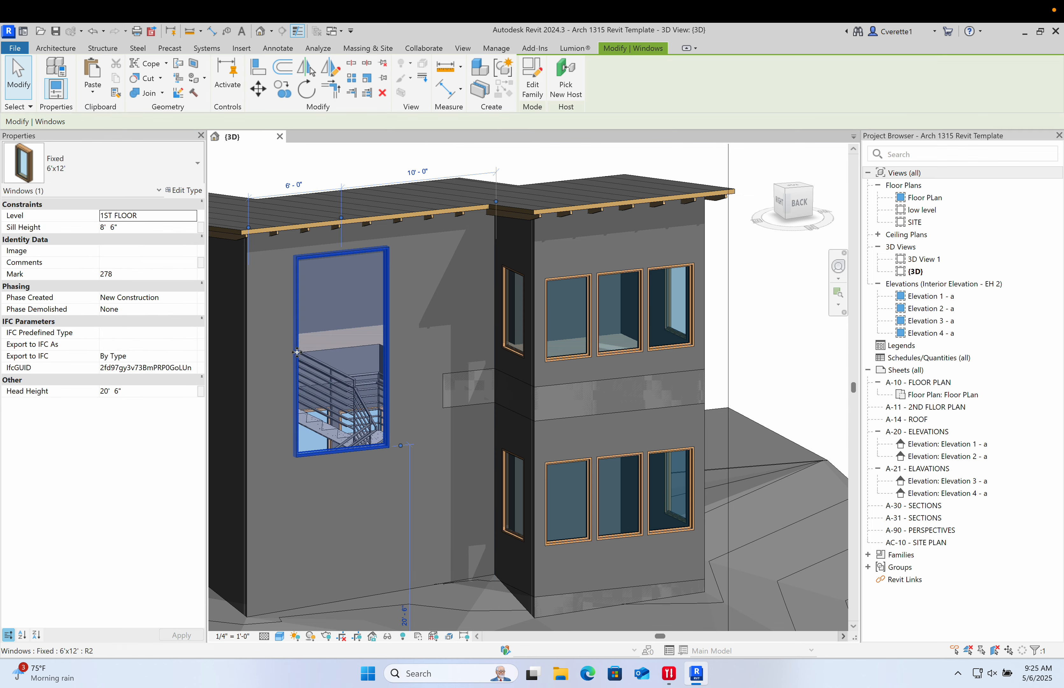
{"action": "left_click_drag", "start_coordinate": [296, 332], "coordinate": [290, 392]}
{"action": "left_click", "coordinate": [396, 380]}
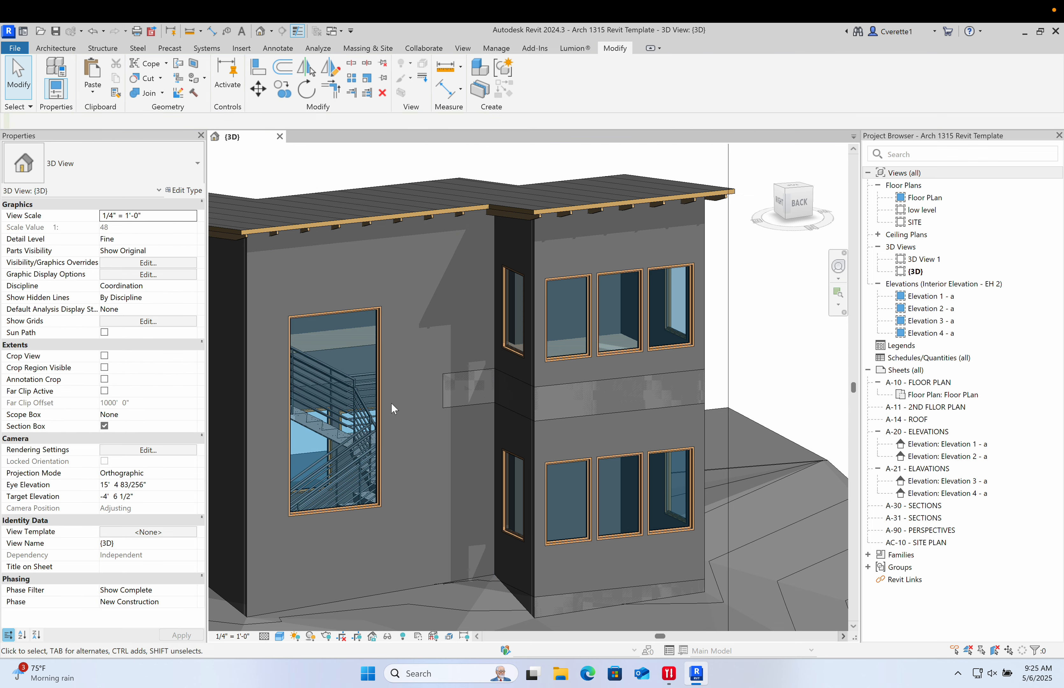
- Adjust the staircase window's vertical position further on the wall
{"action": "middle_click_drag", "start_coordinate": [392, 408], "coordinate": [443, 379], "text": "shift"}
{"action": "left_click", "coordinate": [459, 381]}
{"action": "left_click_drag", "start_coordinate": [459, 380], "coordinate": [500, 358]}
{"action": "middle_click_drag", "start_coordinate": [493, 424], "coordinate": [459, 401], "text": "shift"}
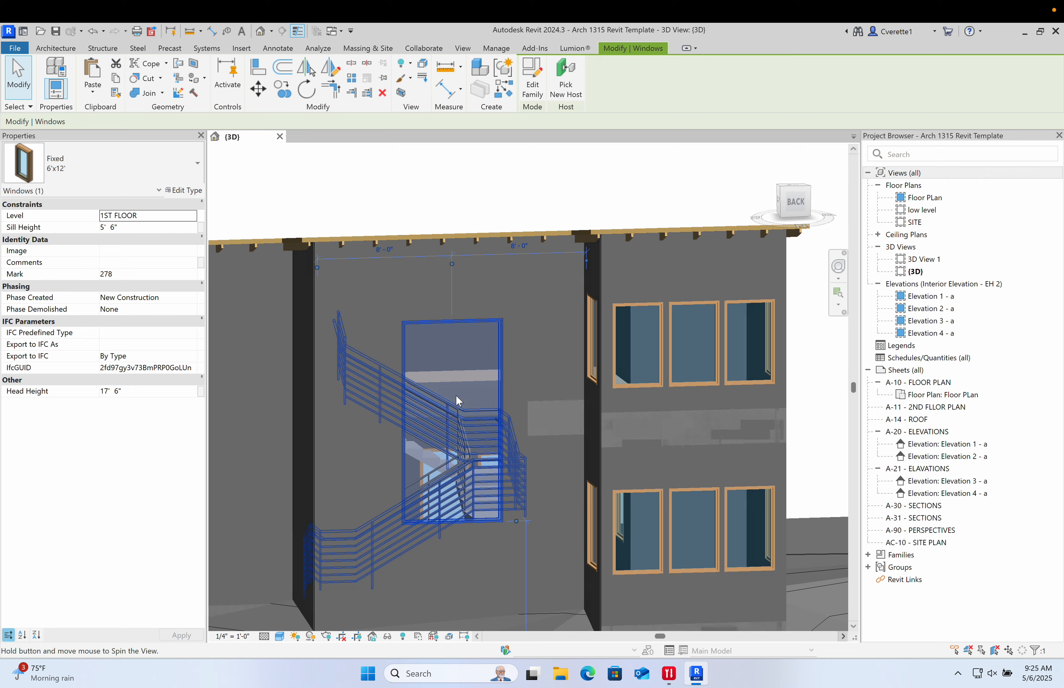
{"action": "left_click_drag", "start_coordinate": [402, 363], "coordinate": [342, 330]}
{"action": "left_click", "coordinate": [457, 193]}
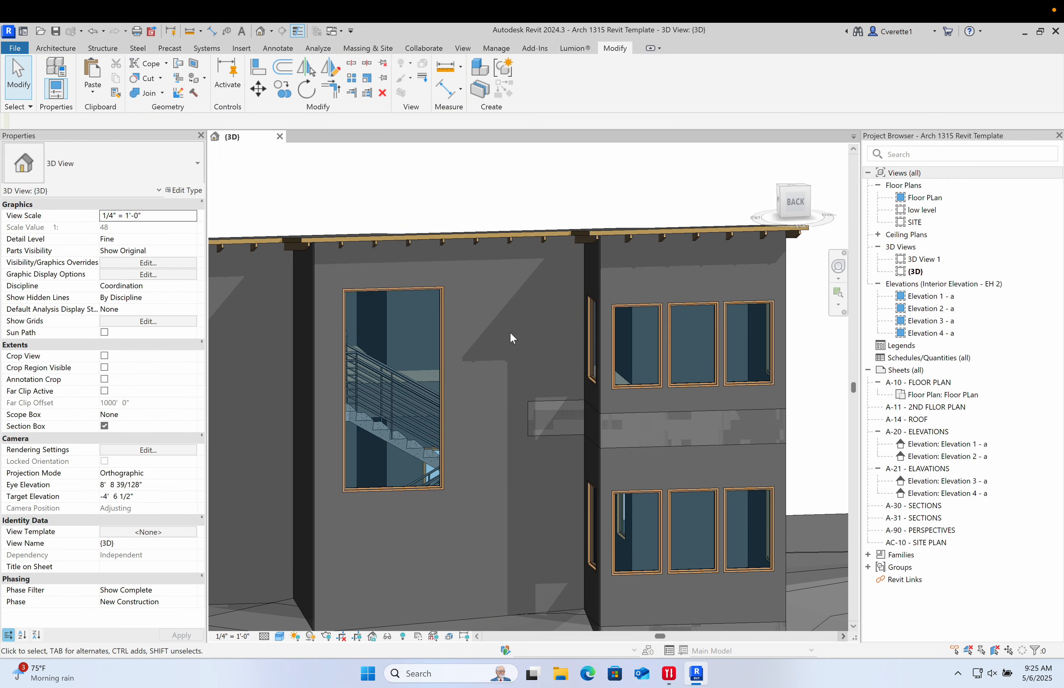
- Delete the second-floor window on the wall beside the staircase window
{"action": "middle_click_drag", "start_coordinate": [508, 337], "coordinate": [559, 340], "text": "shift"}
{"action": "scroll", "coordinate": [559, 340], "scroll_direction": "up", "scroll_amount": 3}
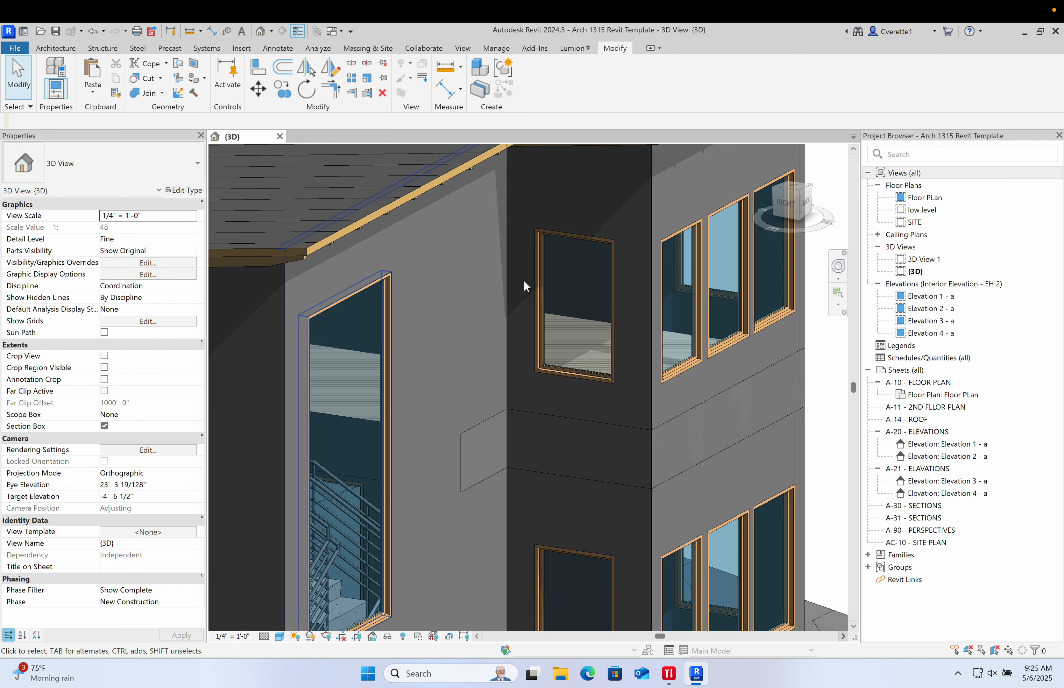
{"action": "left_click", "coordinate": [544, 248]}
{"action": "key", "text": "Delete"}
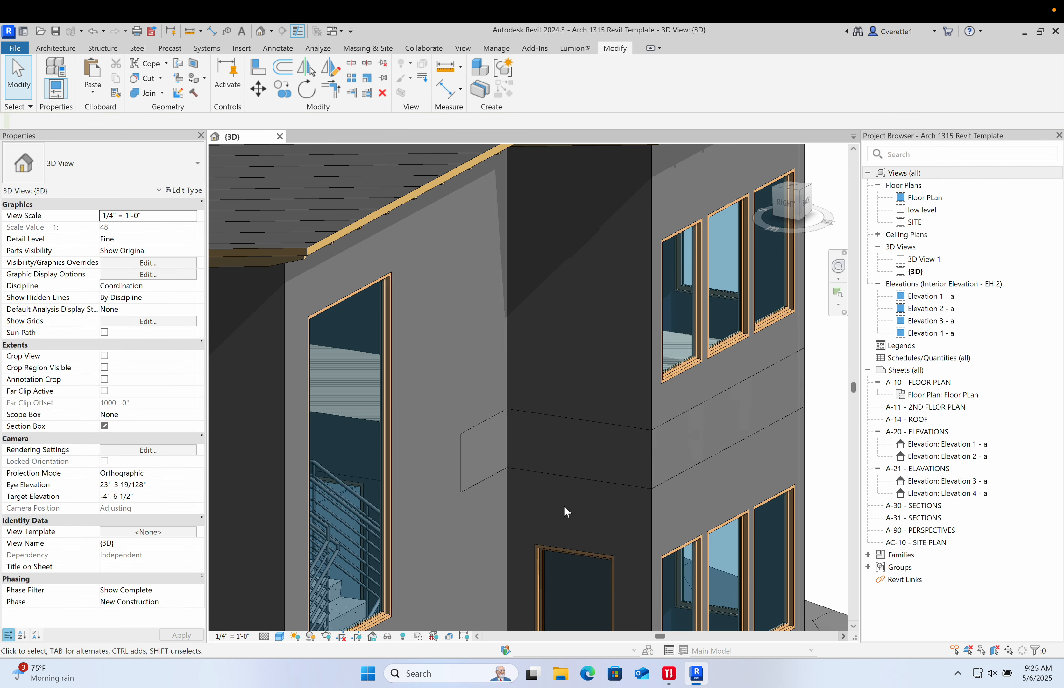
- Orbit and zoom around the house to examine the roof edge and its joists
{"action": "left_click", "coordinate": [563, 550]}
{"action": "scroll", "coordinate": [598, 506], "scroll_direction": "down", "scroll_amount": 5}
{"action": "middle_click_drag", "start_coordinate": [598, 503], "coordinate": [577, 476], "text": "shift"}
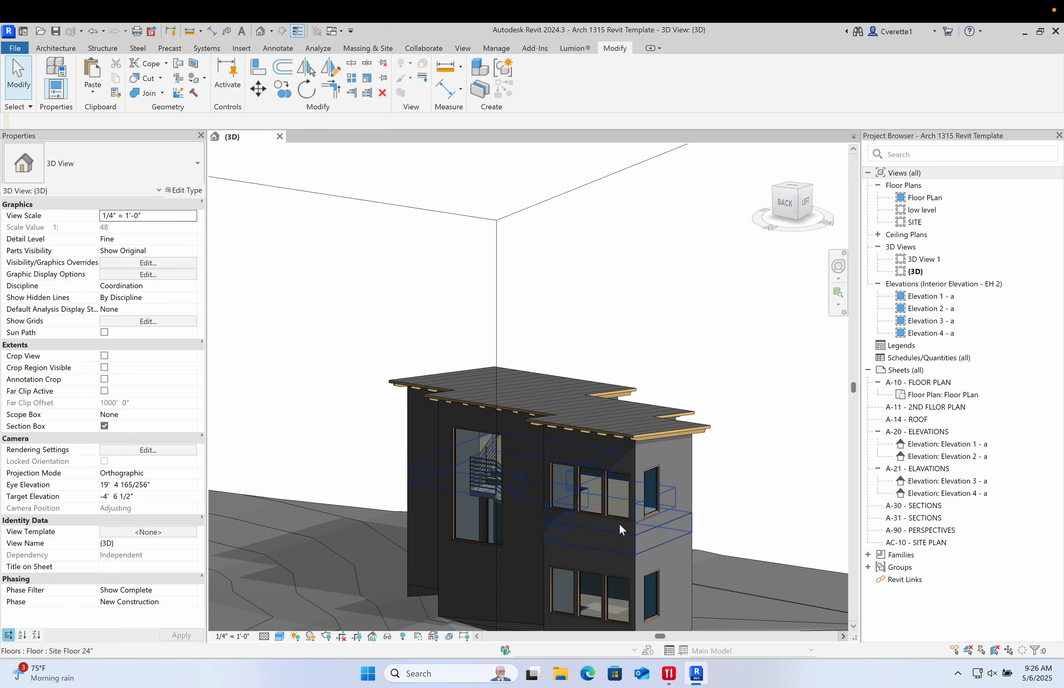
{"action": "middle_click_drag", "start_coordinate": [761, 586], "coordinate": [463, 216], "text": "shift"}
{"action": "scroll", "coordinate": [463, 216], "scroll_direction": "up", "scroll_amount": 4}
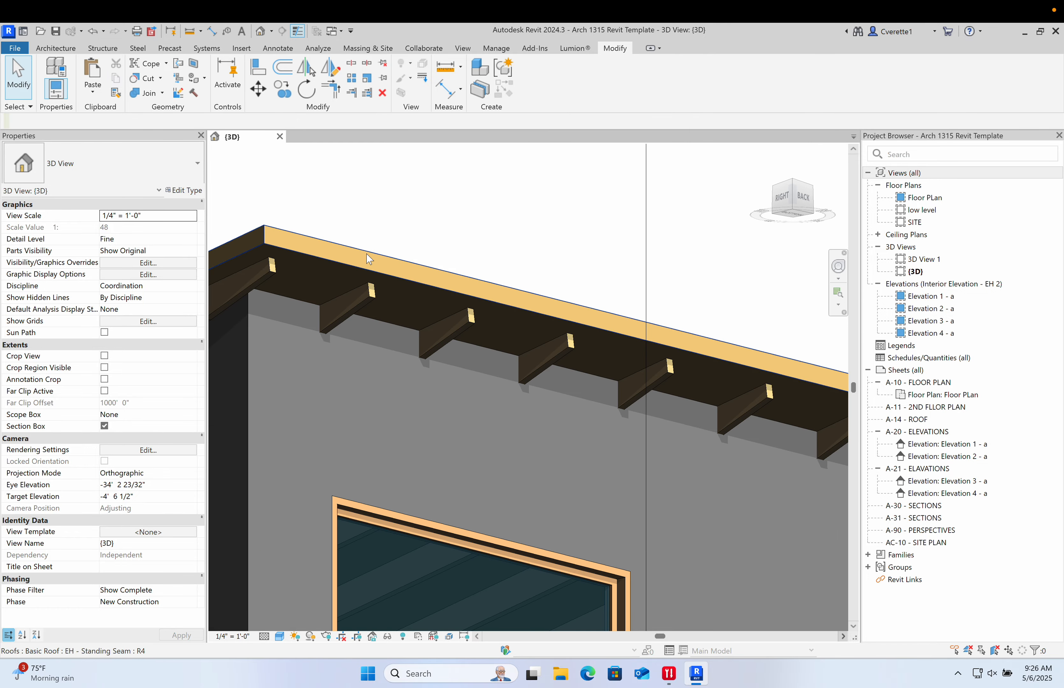
{"action": "scroll", "coordinate": [393, 290], "scroll_direction": "down", "scroll_amount": 6}
{"action": "middle_click_drag", "start_coordinate": [393, 289], "coordinate": [416, 369], "text": "shift"}
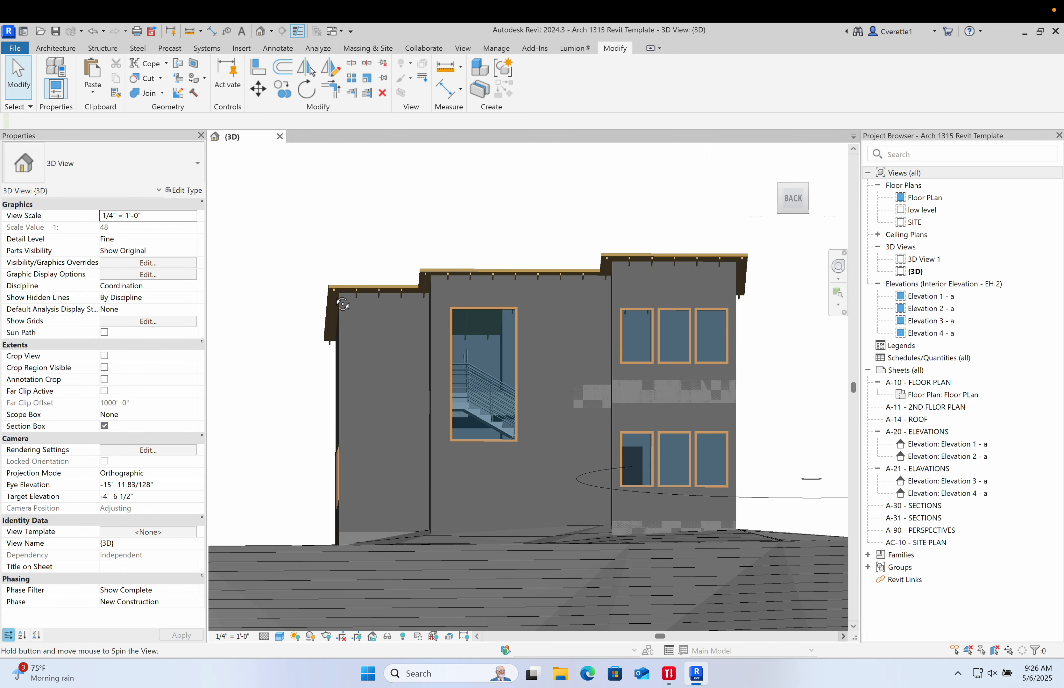
{"action": "scroll", "coordinate": [415, 372], "scroll_direction": "up", "scroll_amount": 5}
{"action": "scroll", "coordinate": [403, 380], "scroll_direction": "down", "scroll_amount": 1}
- Try to unpin and move the end joist under the roof edge
{"action": "left_click", "coordinate": [383, 387]}
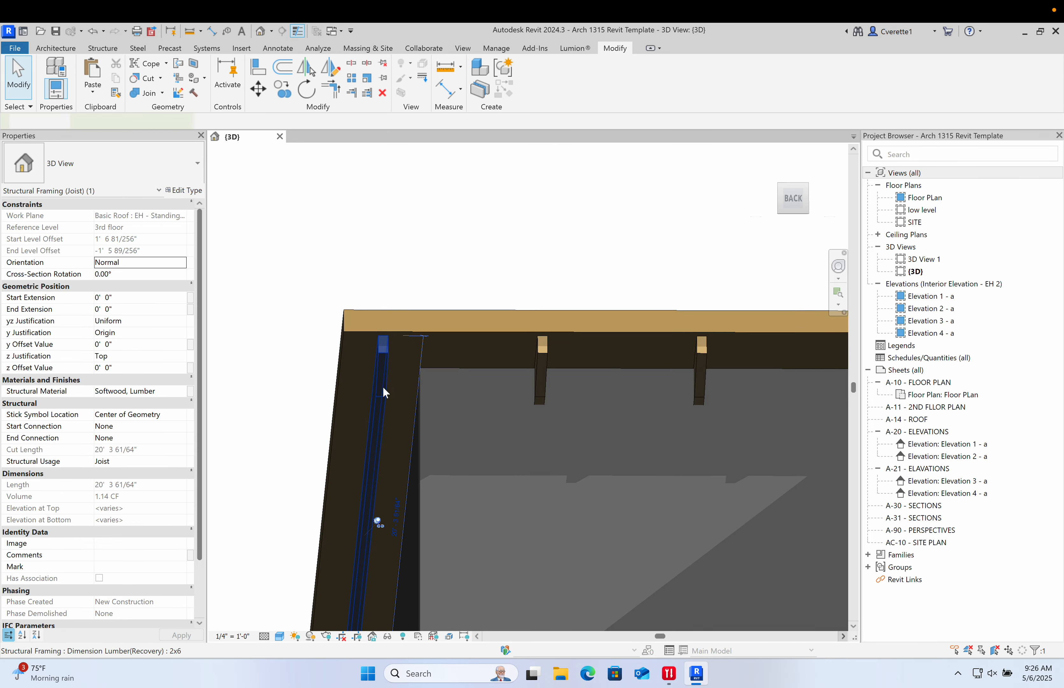
{"action": "scroll", "coordinate": [358, 416], "scroll_direction": "down", "scroll_amount": 3}
{"action": "middle_click_drag", "start_coordinate": [333, 445], "coordinate": [306, 468], "text": "shift"}
{"action": "scroll", "coordinate": [306, 471], "scroll_direction": "up", "scroll_amount": 2}
{"action": "scroll", "coordinate": [355, 452], "scroll_direction": "up", "scroll_amount": 2}
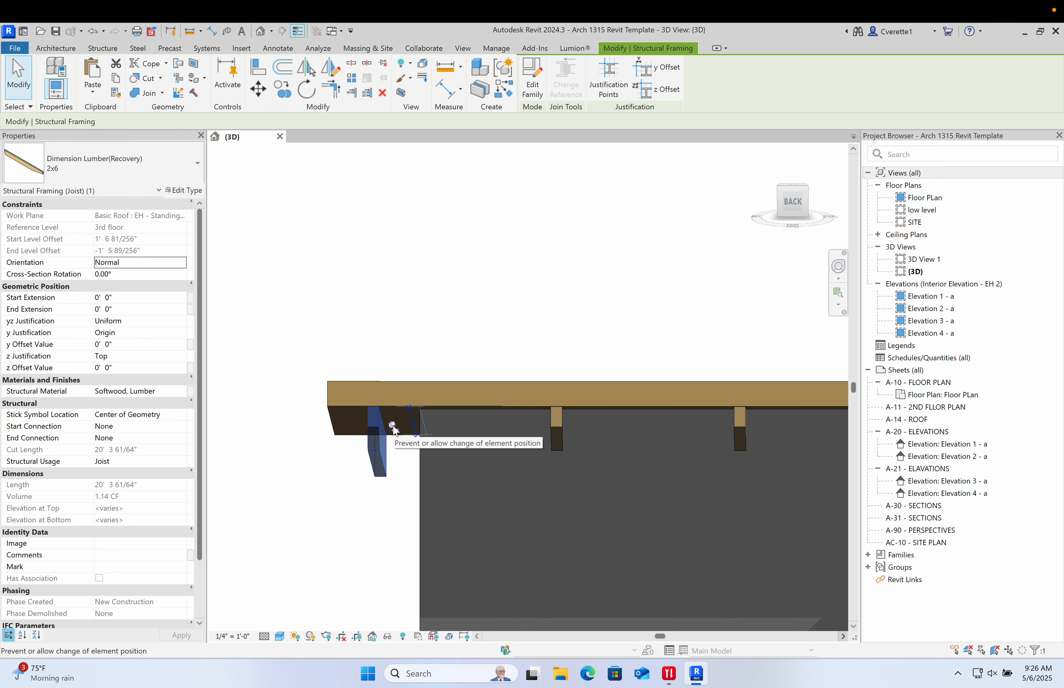
{"action": "left_click", "coordinate": [394, 427]}
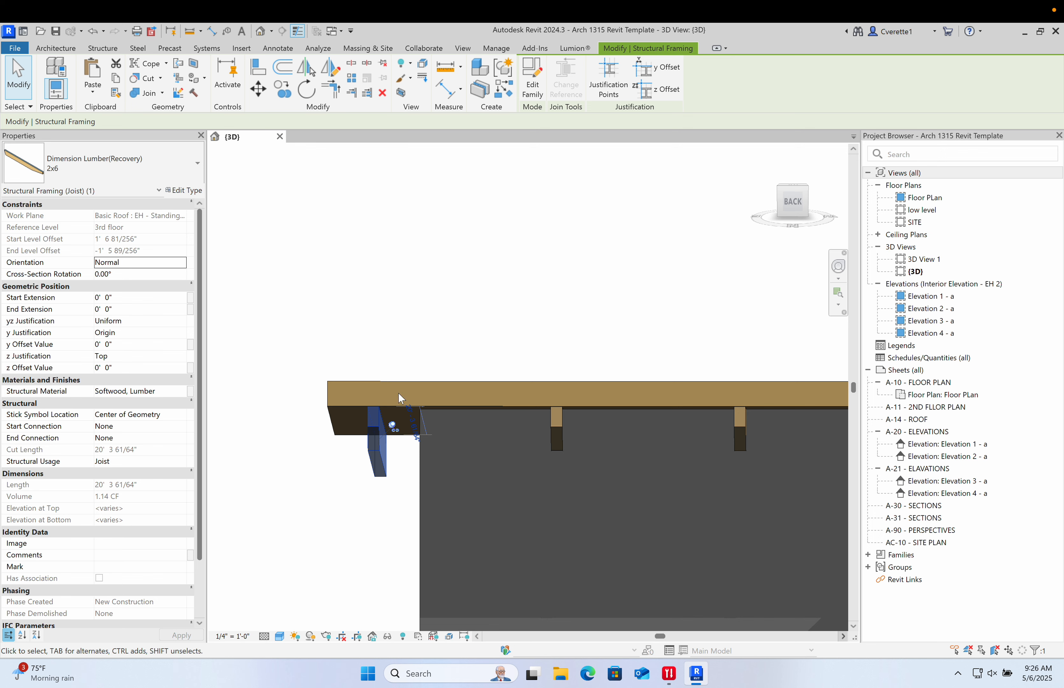
{"action": "scroll", "coordinate": [395, 428], "scroll_direction": "up", "scroll_amount": 2}
{"action": "left_click", "coordinate": [393, 427]}
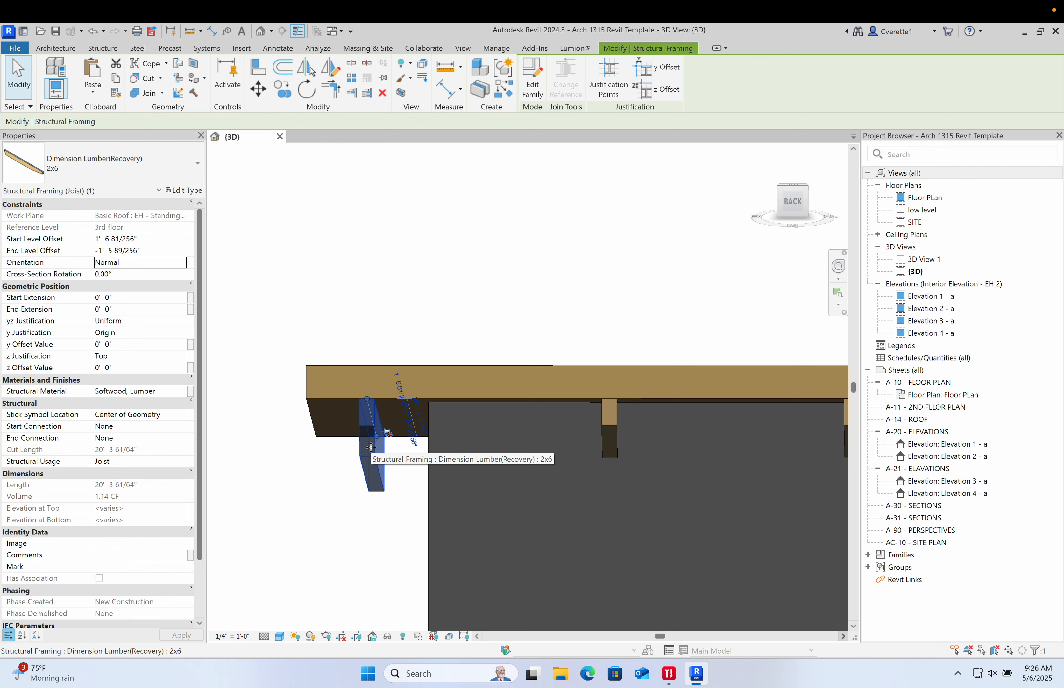
{"action": "key", "text": "ctrl+z"}
{"action": "left_click", "coordinate": [374, 433]}
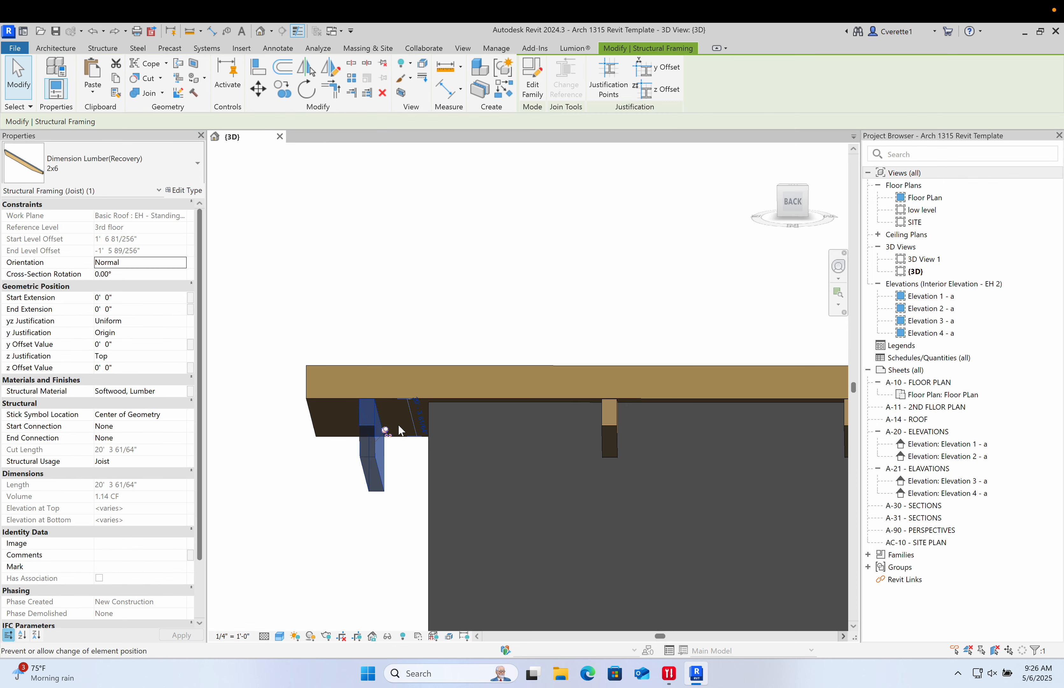
{"action": "left_click_drag", "start_coordinate": [398, 426], "coordinate": [398, 425]}
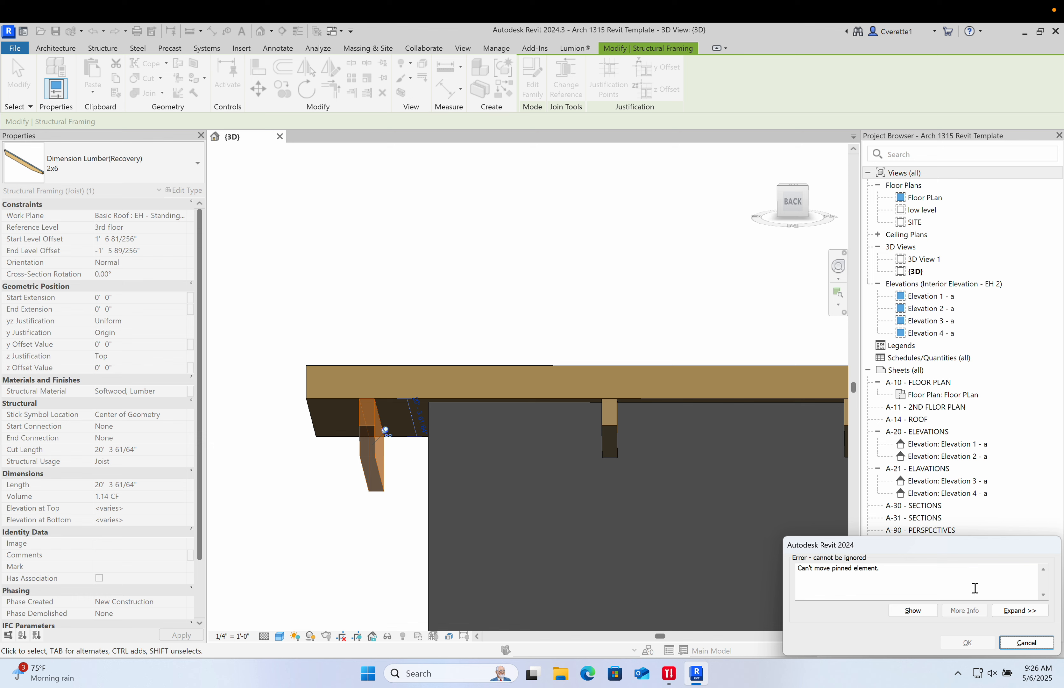
{"action": "left_click", "coordinate": [1026, 643]}
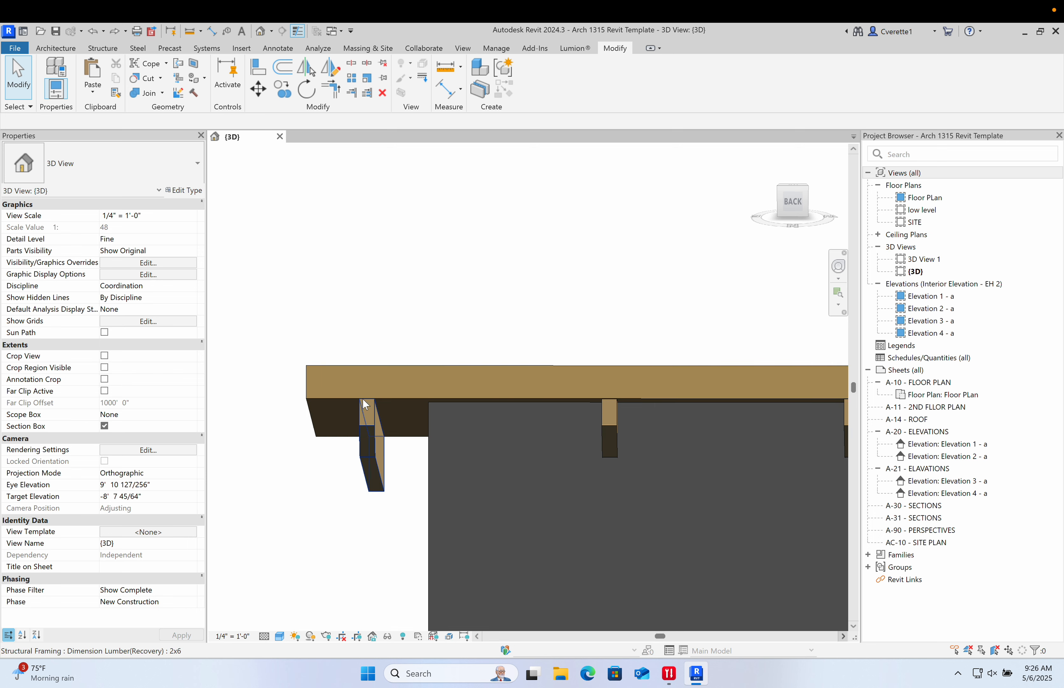
- Try to drag the beam system's boundary line inward, then undo the edit and leave the sketch
{"action": "double_click", "coordinate": [355, 402]}
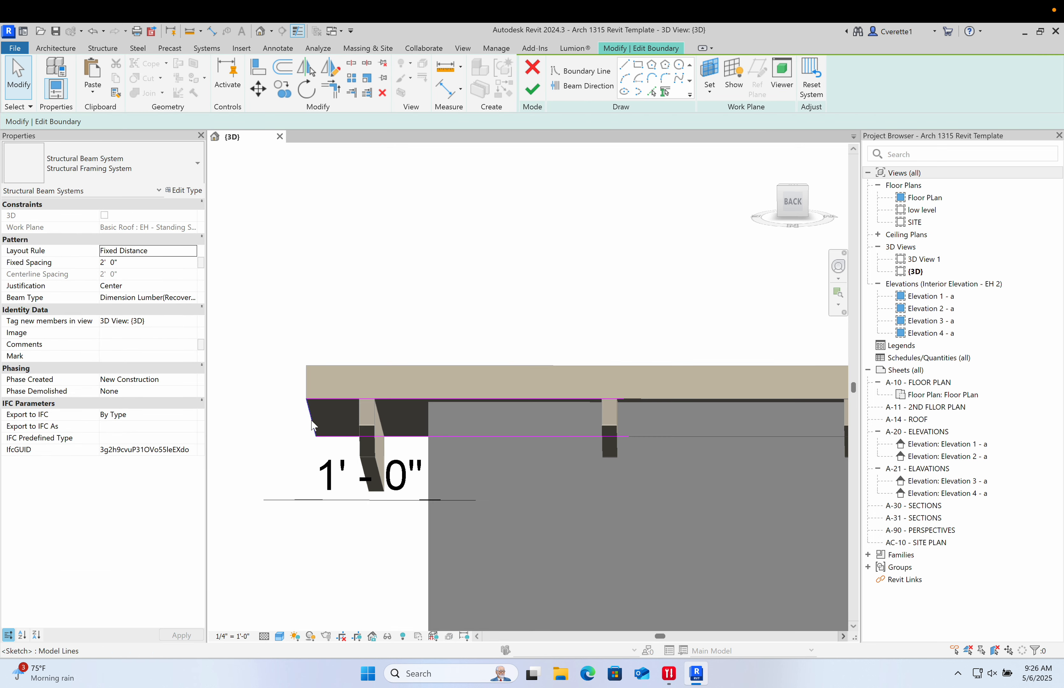
{"action": "left_click_drag", "start_coordinate": [314, 425], "coordinate": [407, 422]}
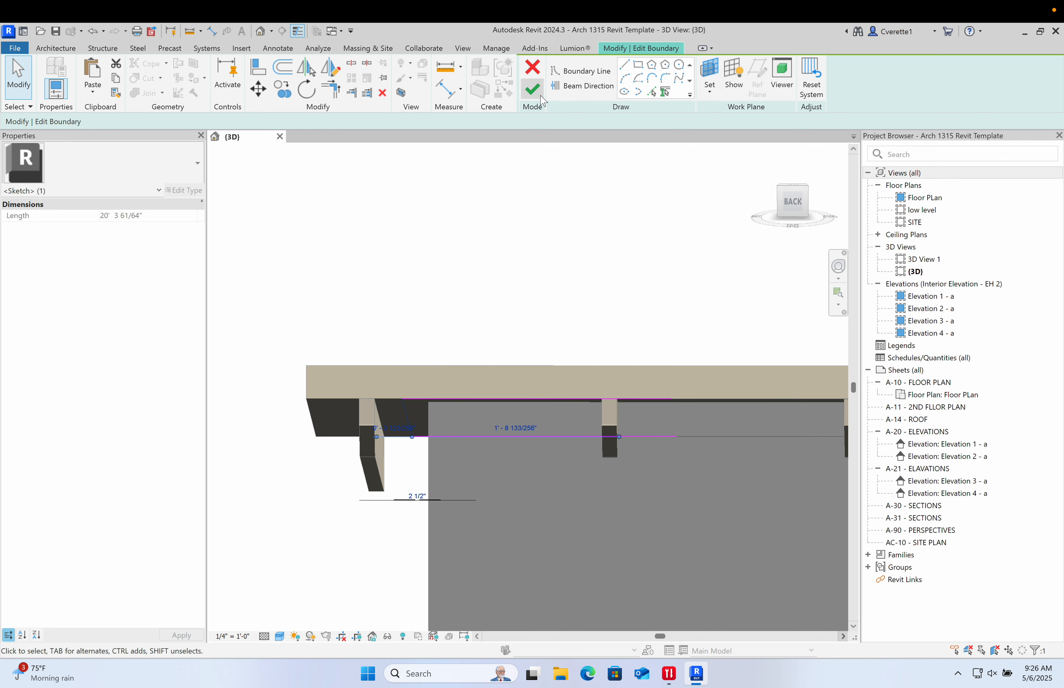
{"action": "left_click", "coordinate": [542, 97]}
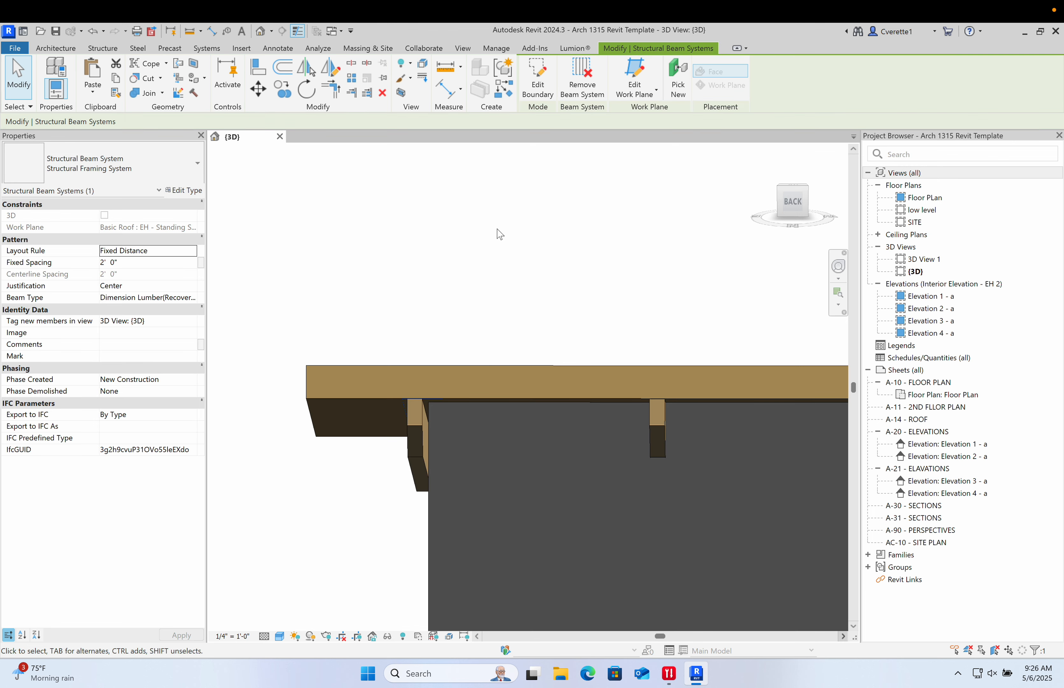
{"action": "key", "text": "ctrl+z"}
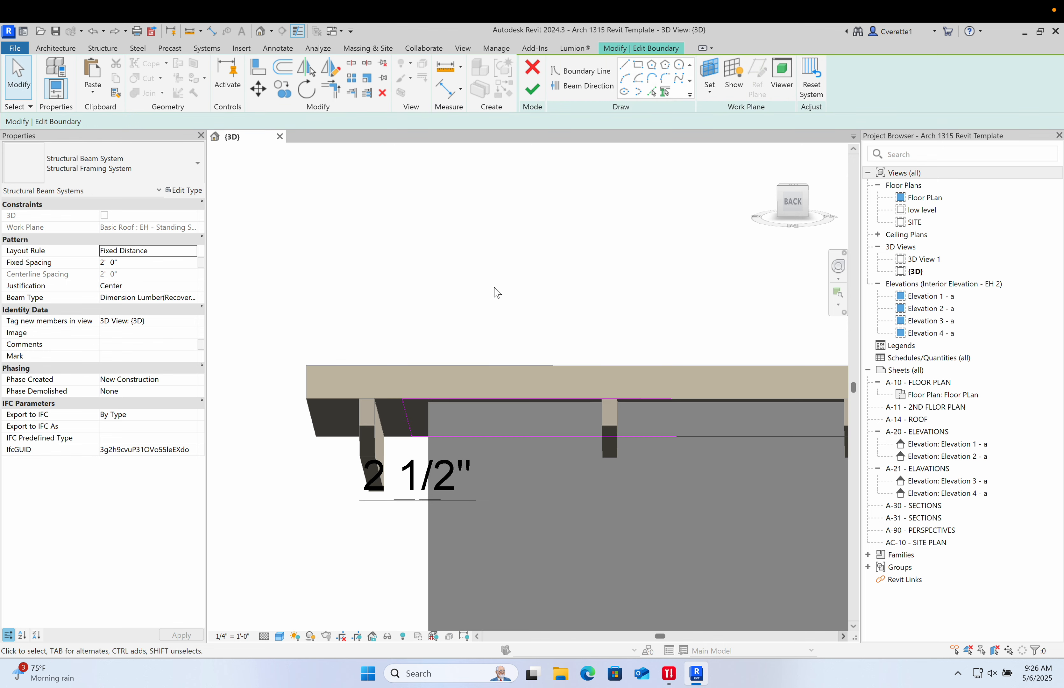
{"action": "key", "text": "ctrl+z"}
{"action": "left_click", "coordinate": [533, 68]}
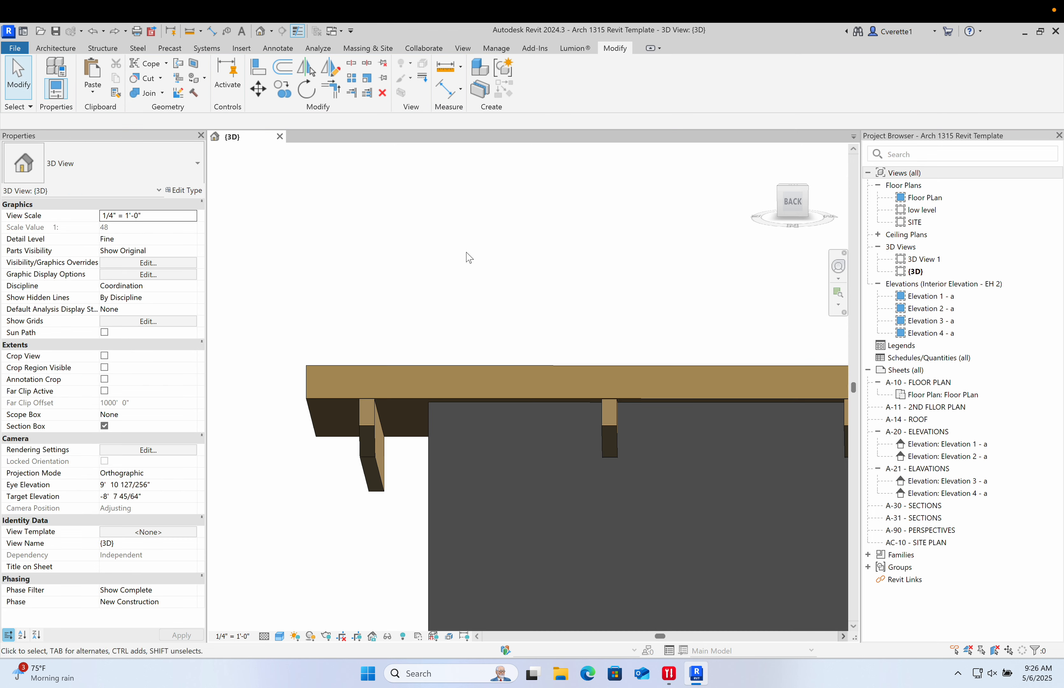
- Nudge the end joist to the right in small increments, aligning it with the wall face
{"action": "left_click", "coordinate": [385, 433]}
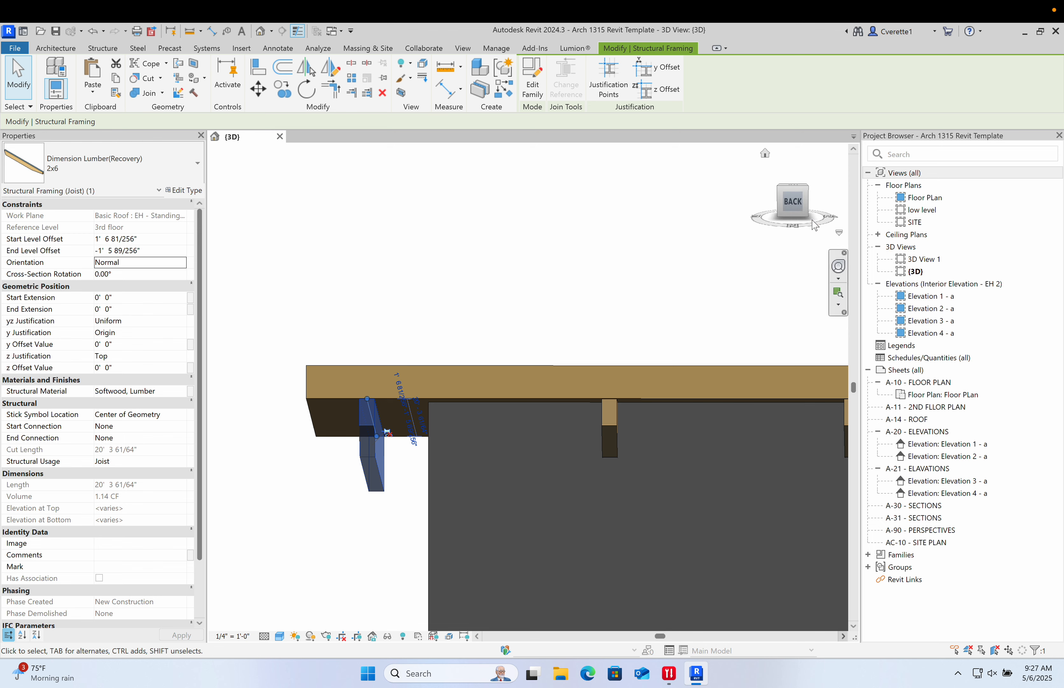
{"action": "left_click", "coordinate": [803, 211]}
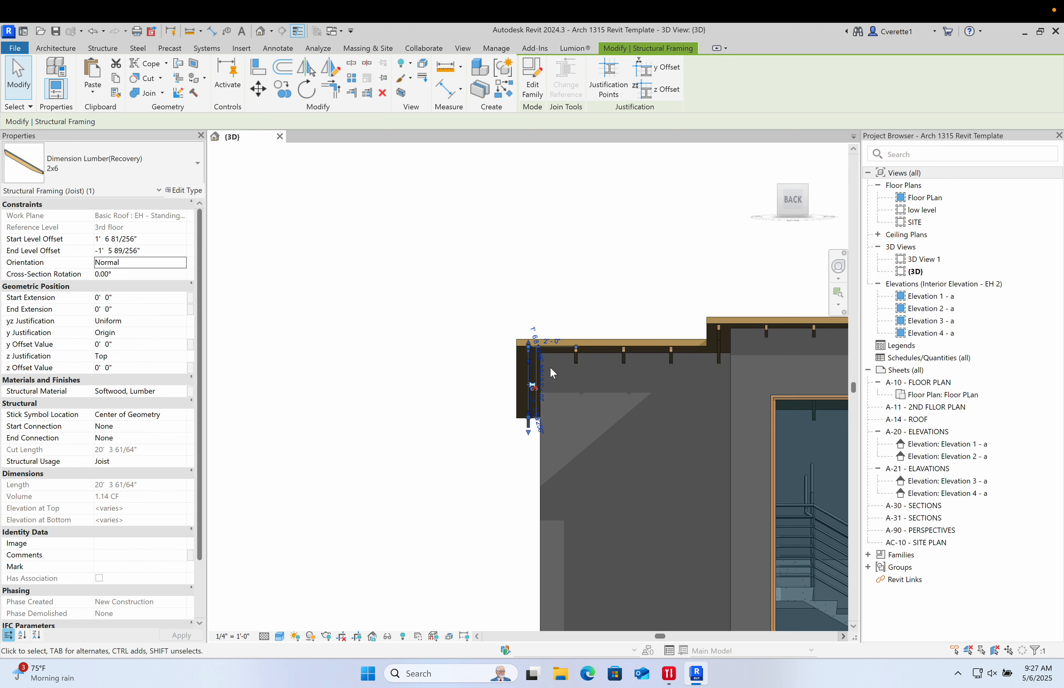
{"action": "scroll", "coordinate": [547, 358], "scroll_direction": "up", "scroll_amount": 9}
{"action": "scroll", "coordinate": [546, 355], "scroll_direction": "down", "scroll_amount": 1}
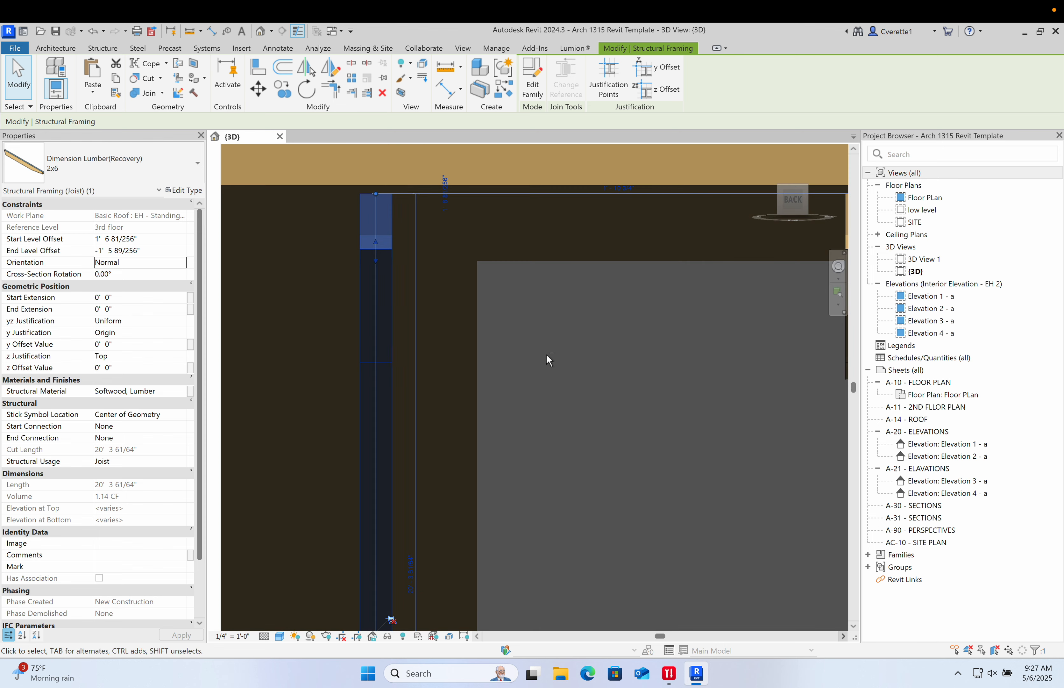
{"action": "key", "text": "Right"}
{"action": "key", "text": "Right"}
{"action": "key", "text": "Right"}
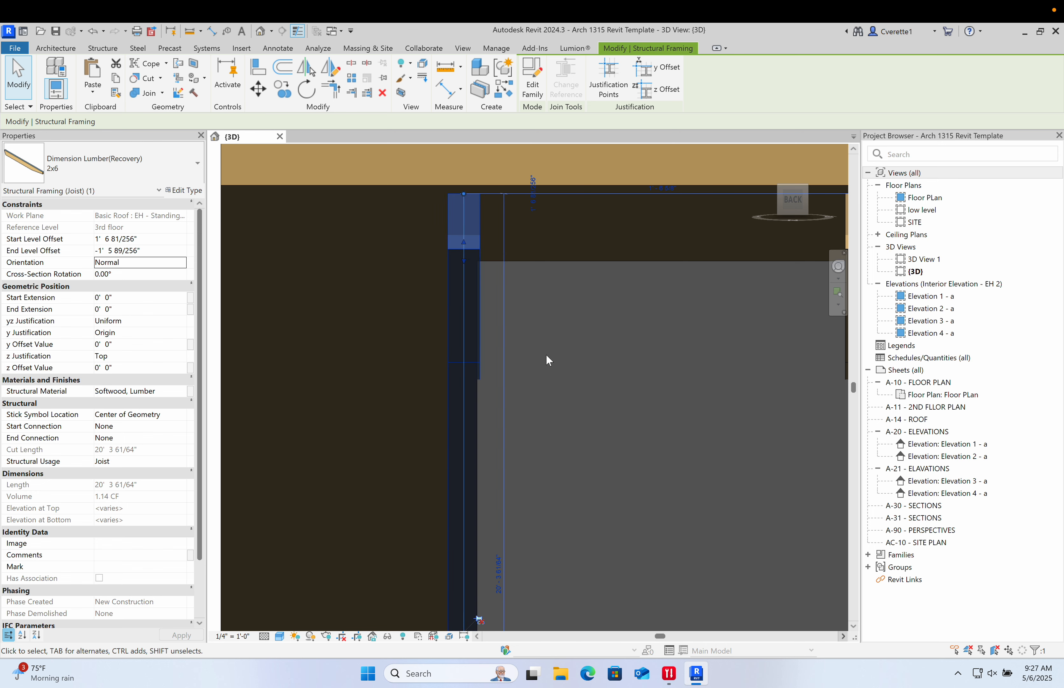
{"action": "key", "text": "Right"}
{"action": "key", "text": "Right"}
{"action": "key", "text": "Right"}
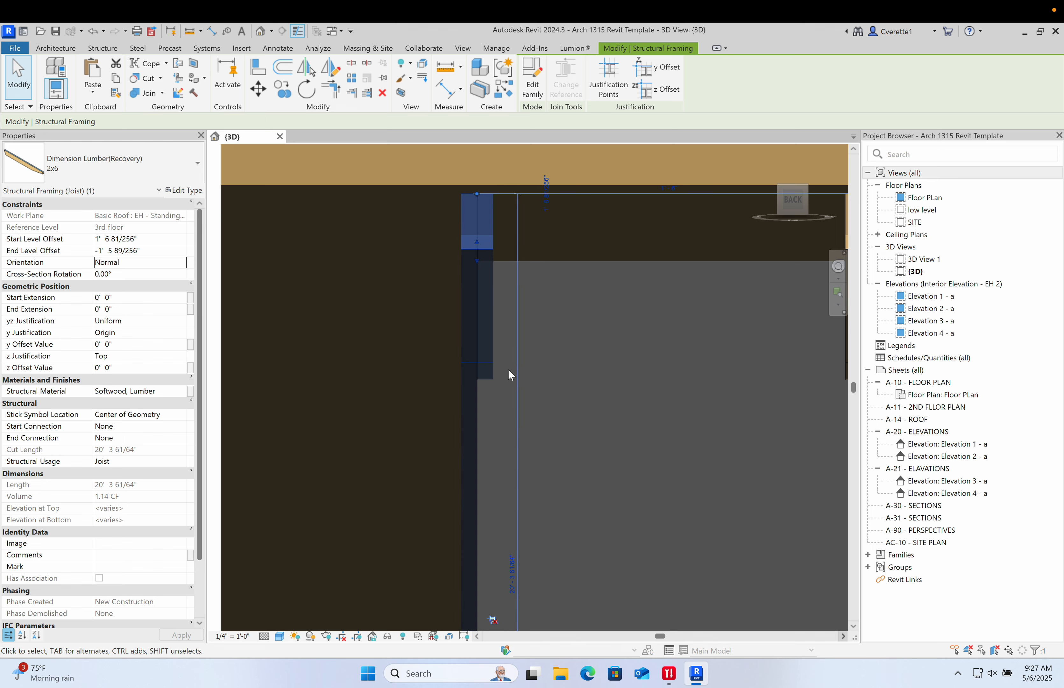
{"action": "scroll", "coordinate": [496, 375], "scroll_direction": "up", "scroll_amount": 4}
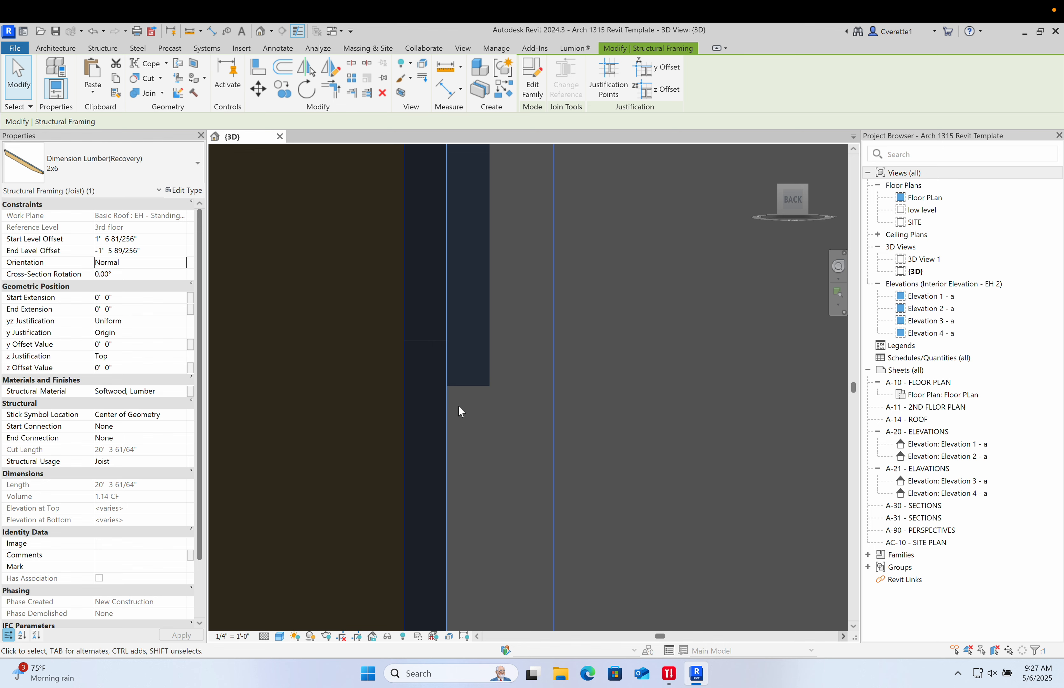
{"action": "scroll", "coordinate": [458, 403], "scroll_direction": "down", "scroll_amount": 2}
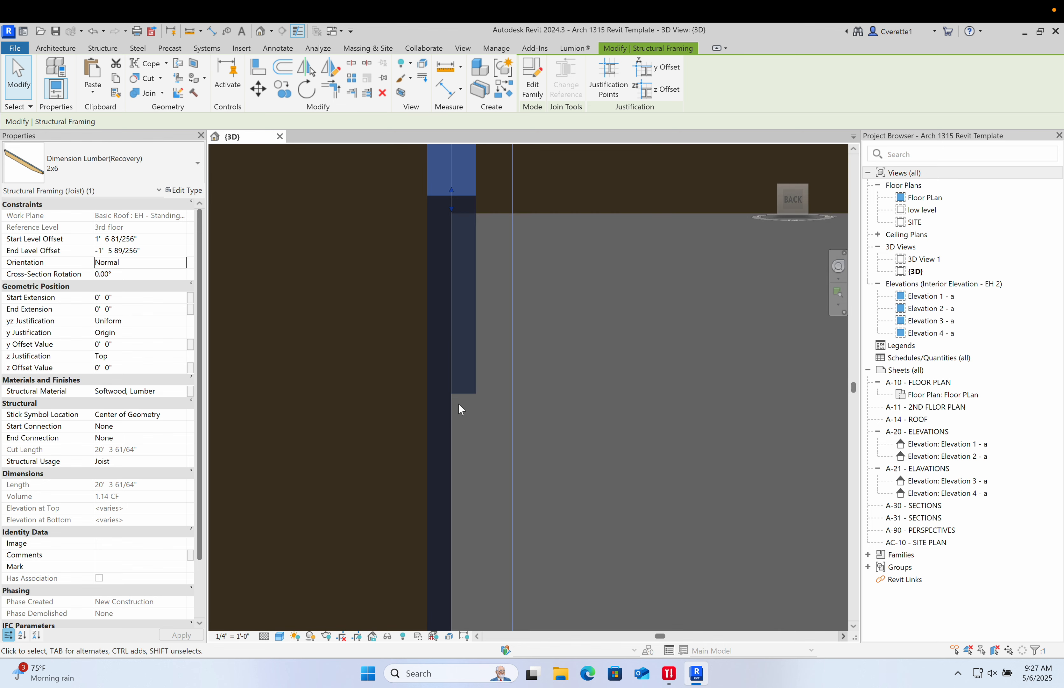
- Orbit and zoom around the roof corner to examine the joists under the roof edge
{"action": "left_click", "coordinate": [565, 346]}
{"action": "scroll", "coordinate": [563, 337], "scroll_direction": "down", "scroll_amount": 5}
{"action": "middle_click_drag", "start_coordinate": [560, 328], "coordinate": [627, 343], "text": "shift"}
{"action": "scroll", "coordinate": [645, 358], "scroll_direction": "down", "scroll_amount": 5}
{"action": "scroll", "coordinate": [709, 321], "scroll_direction": "up", "scroll_amount": 8}
{"action": "middle_click_drag", "start_coordinate": [710, 321], "coordinate": [413, 379]}
{"action": "scroll", "coordinate": [385, 389], "scroll_direction": "down", "scroll_amount": 2}
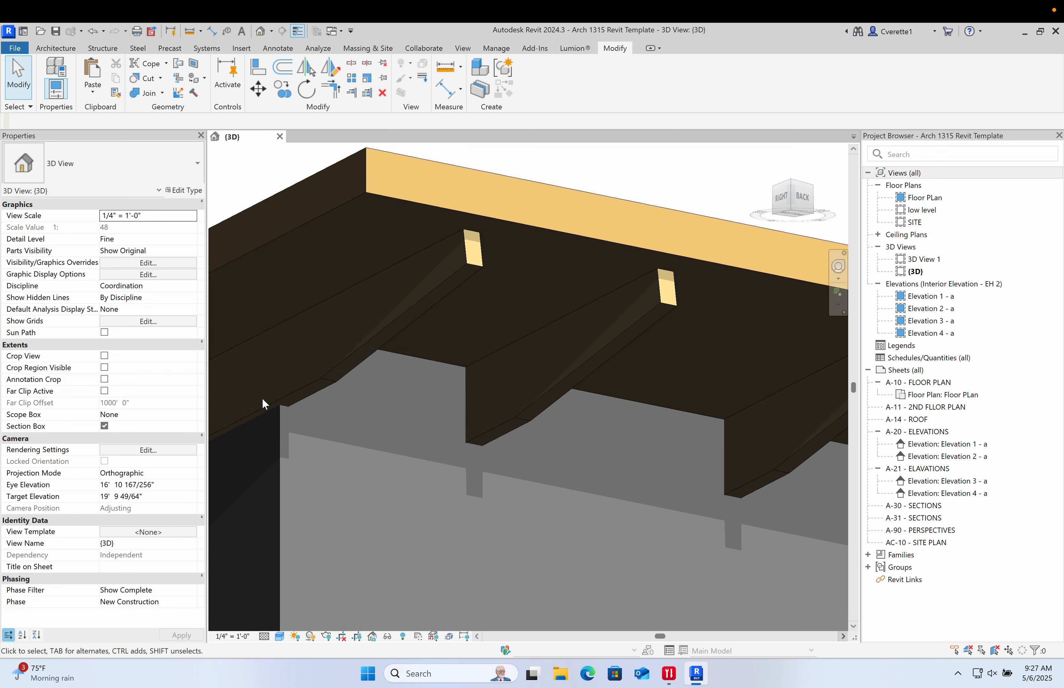
{"action": "middle_click_drag", "start_coordinate": [331, 466], "coordinate": [432, 409], "text": "shift"}
{"action": "scroll", "coordinate": [527, 435], "scroll_direction": "up", "scroll_amount": 6}
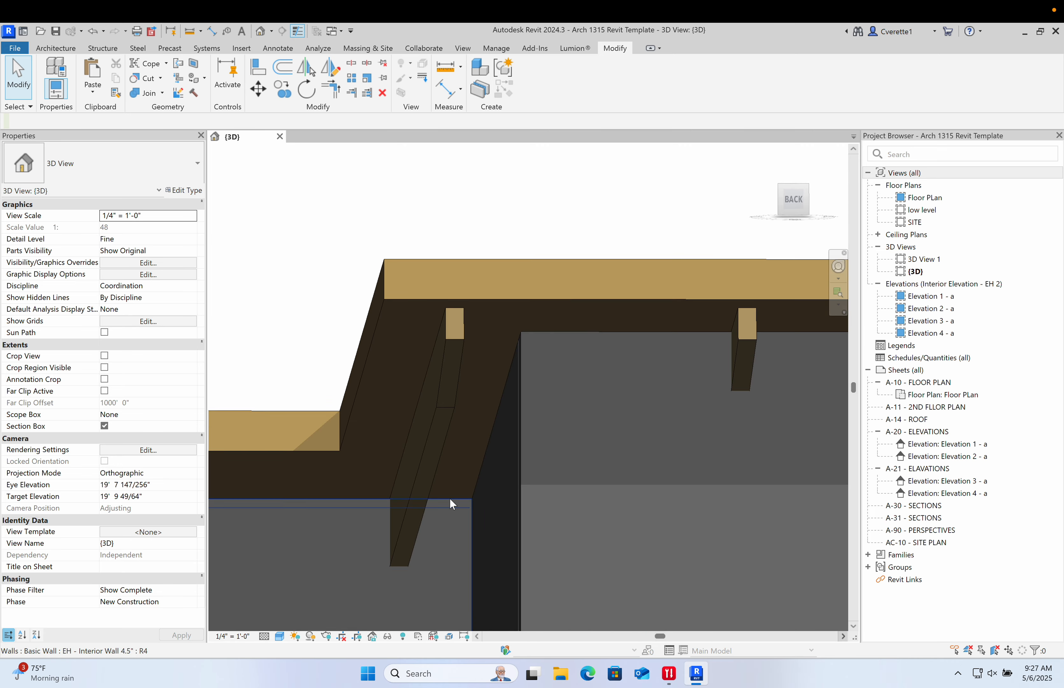
- Select the end joist, switch to the back view, and nudge it two increments to the right
{"action": "left_click", "coordinate": [422, 509]}
{"action": "middle_click_drag", "start_coordinate": [442, 524], "coordinate": [406, 604], "text": "shift"}
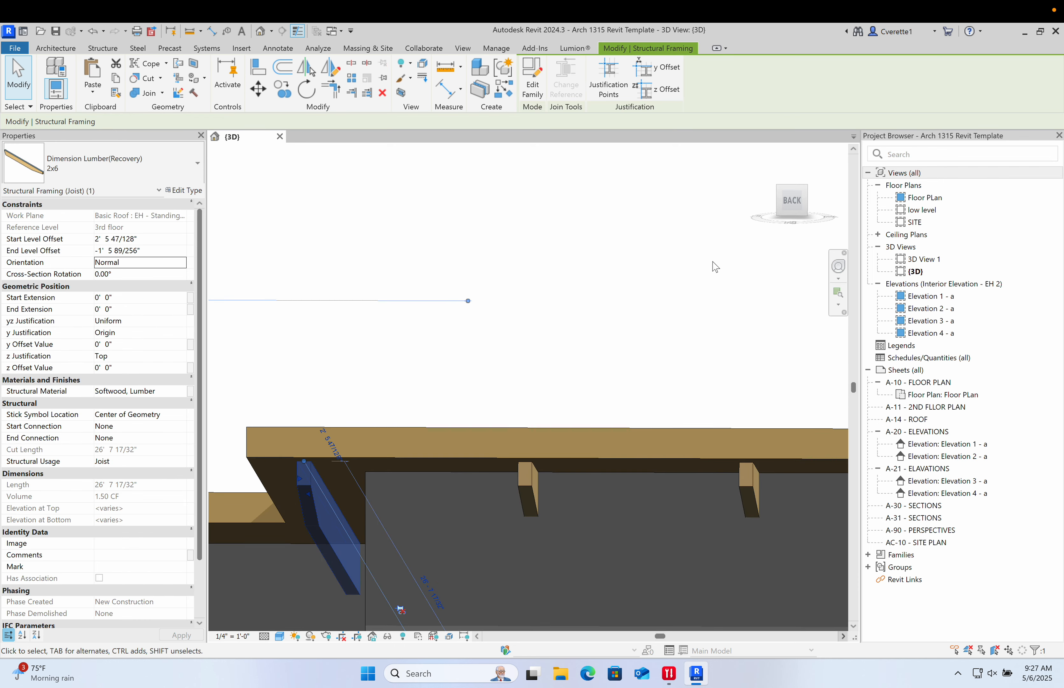
{"action": "left_click", "coordinate": [793, 208]}
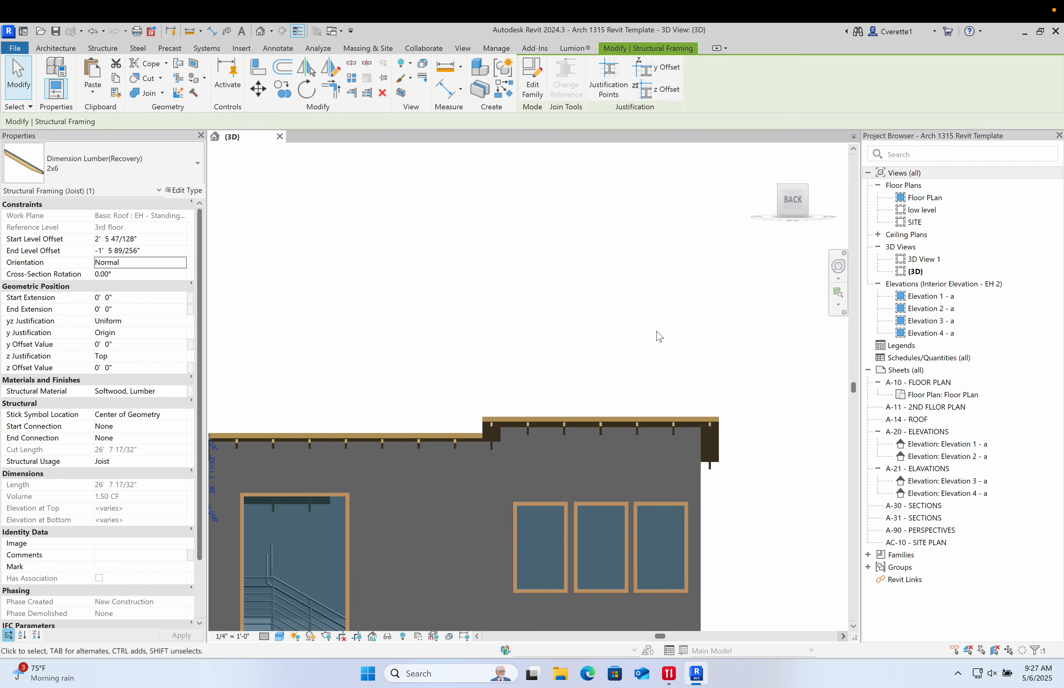
{"action": "scroll", "coordinate": [537, 373], "scroll_direction": "up", "scroll_amount": 3}
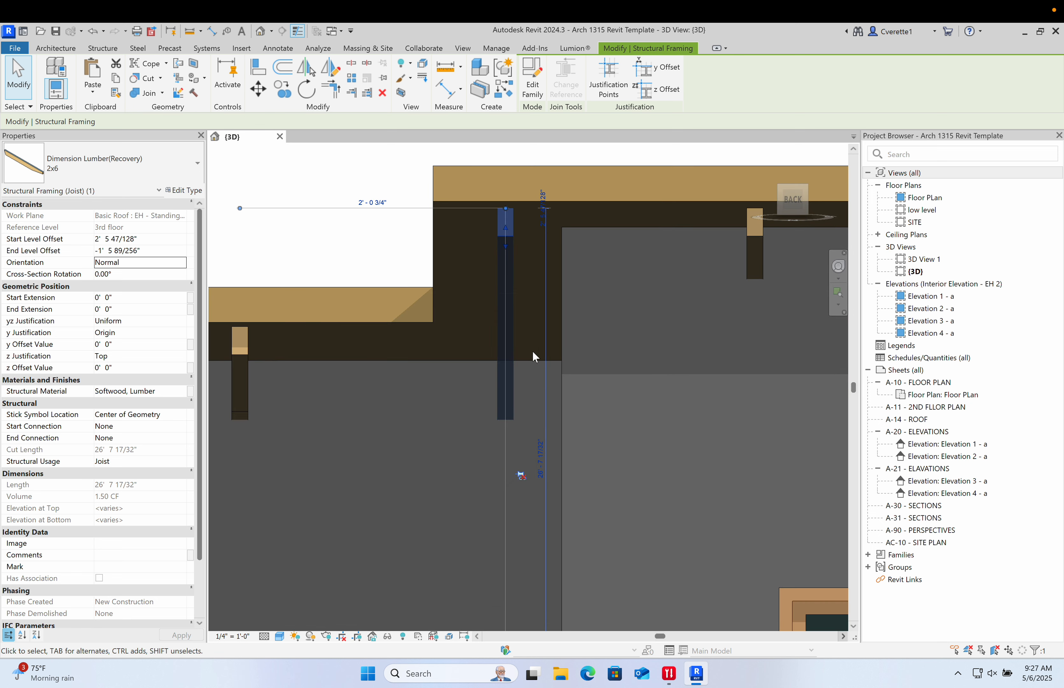
{"action": "key", "text": "Right"}
{"action": "key", "text": "Right"}
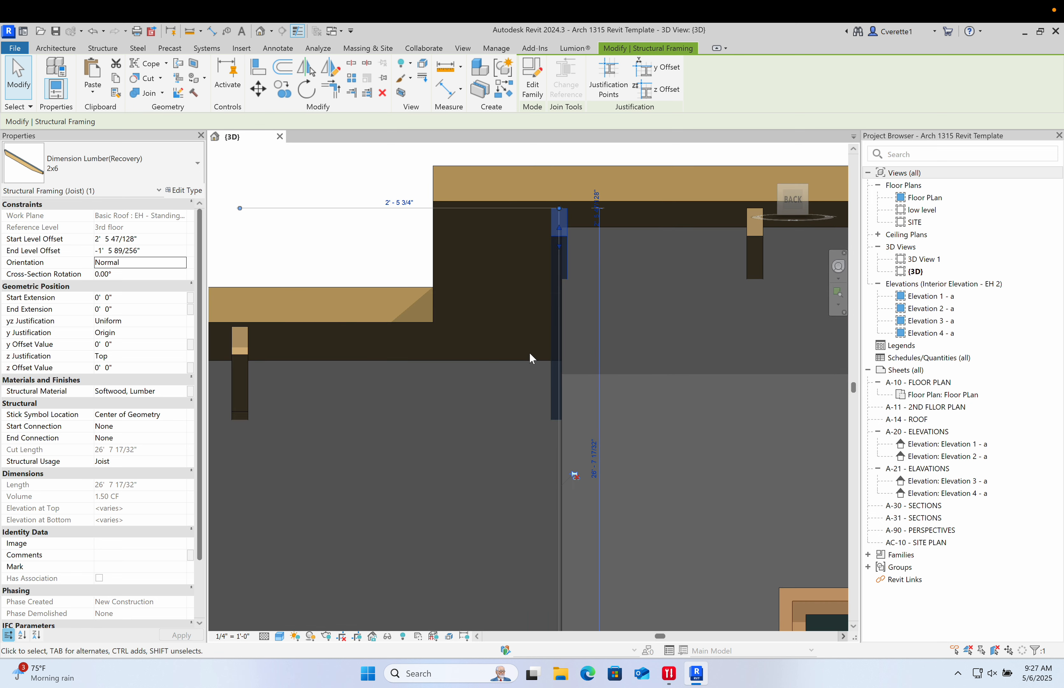
- Orbit and zoom around the house to examine the roof edges and joist ends
{"action": "left_click", "coordinate": [354, 180]}
{"action": "scroll", "coordinate": [356, 193], "scroll_direction": "down", "scroll_amount": 5}
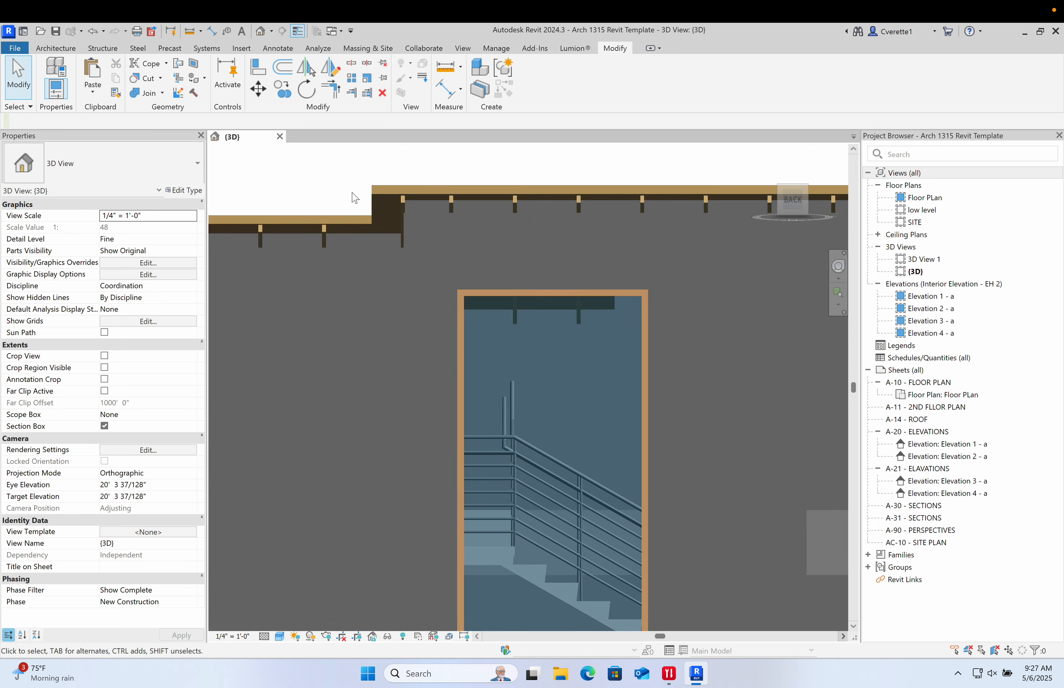
{"action": "middle_click_drag", "start_coordinate": [376, 265], "coordinate": [530, 197], "text": "shift"}
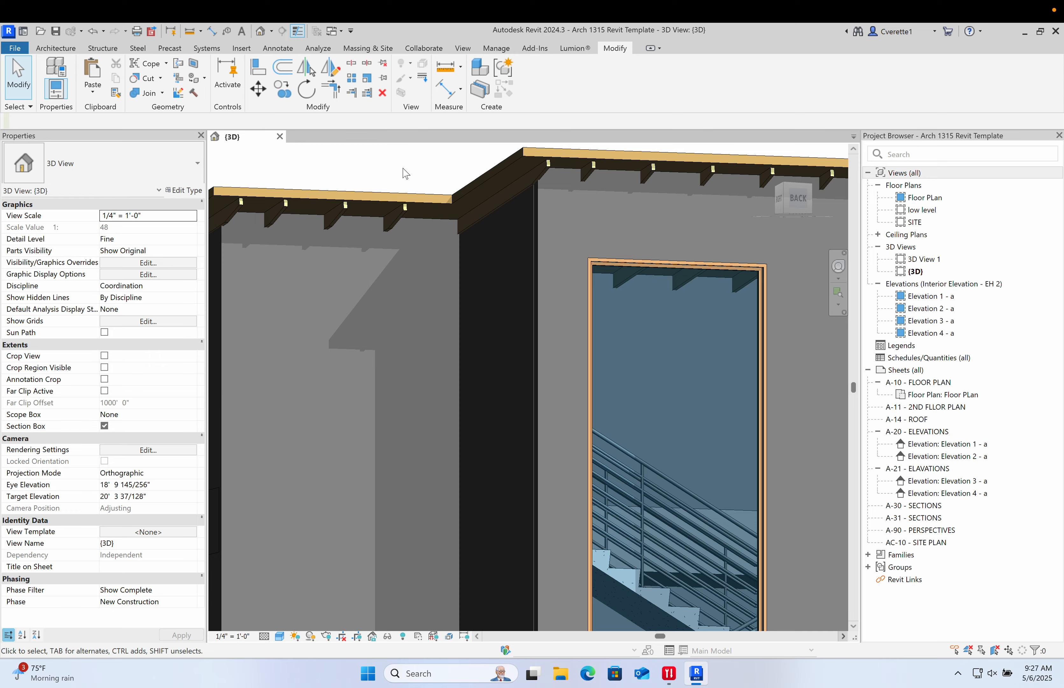
{"action": "scroll", "coordinate": [389, 216], "scroll_direction": "down", "scroll_amount": 6}
{"action": "middle_click_drag", "start_coordinate": [485, 234], "coordinate": [446, 252], "text": "shift"}
{"action": "scroll", "coordinate": [446, 253], "scroll_direction": "up", "scroll_amount": 5}
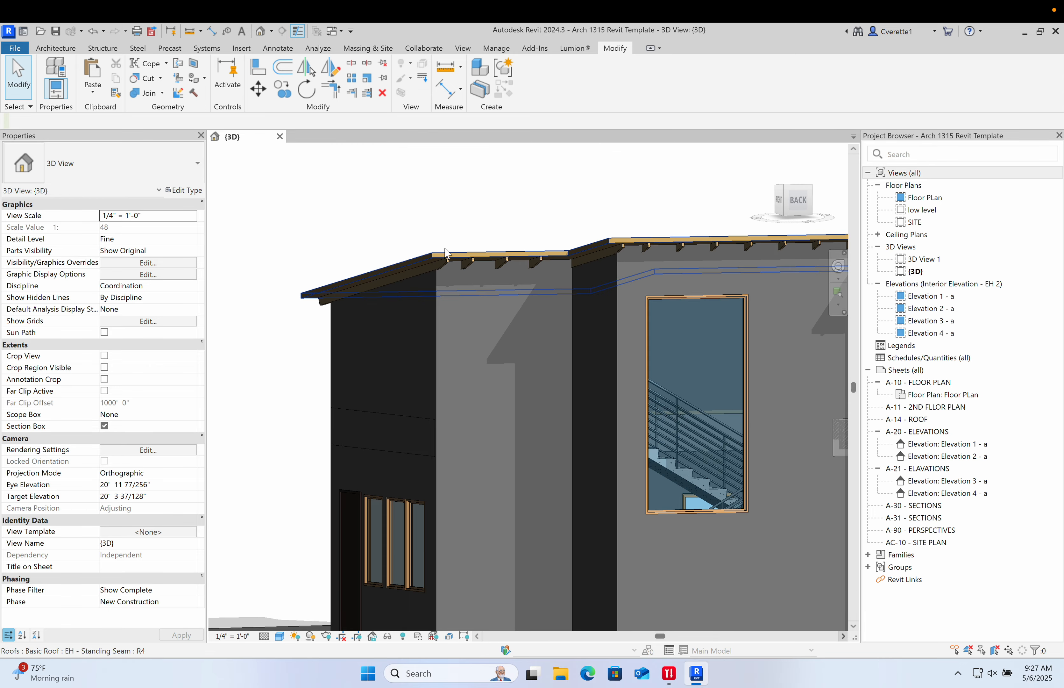
{"action": "scroll", "coordinate": [446, 252], "scroll_direction": "down", "scroll_amount": 2}
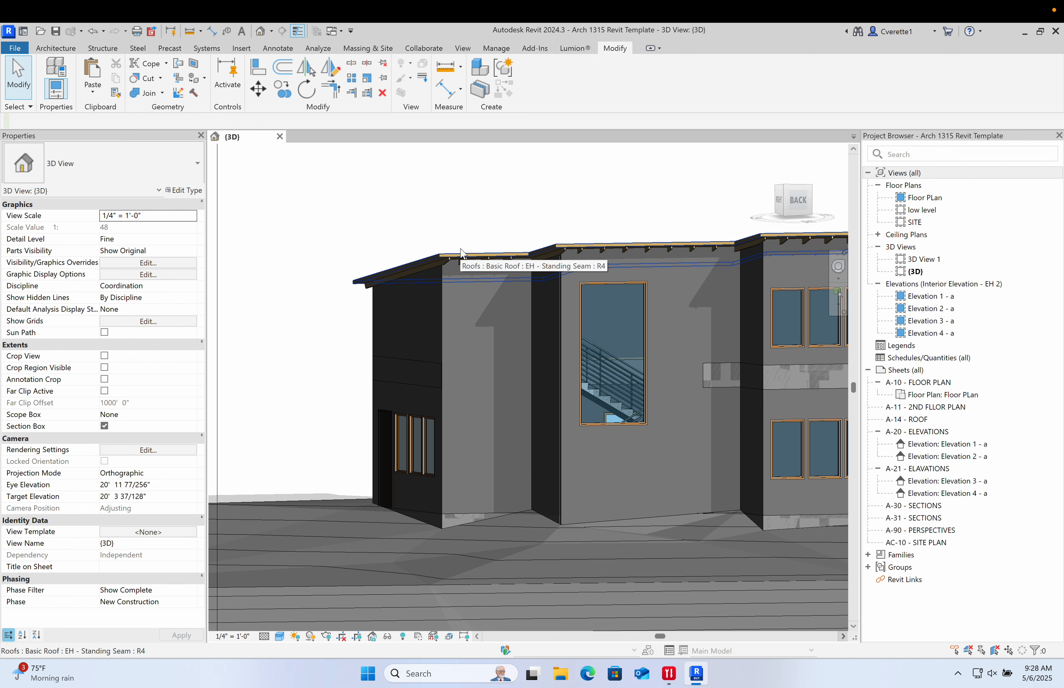
{"action": "scroll", "coordinate": [406, 225], "scroll_direction": "up", "scroll_amount": 2}
{"action": "middle_click_drag", "start_coordinate": [405, 228], "coordinate": [416, 174], "text": "shift"}
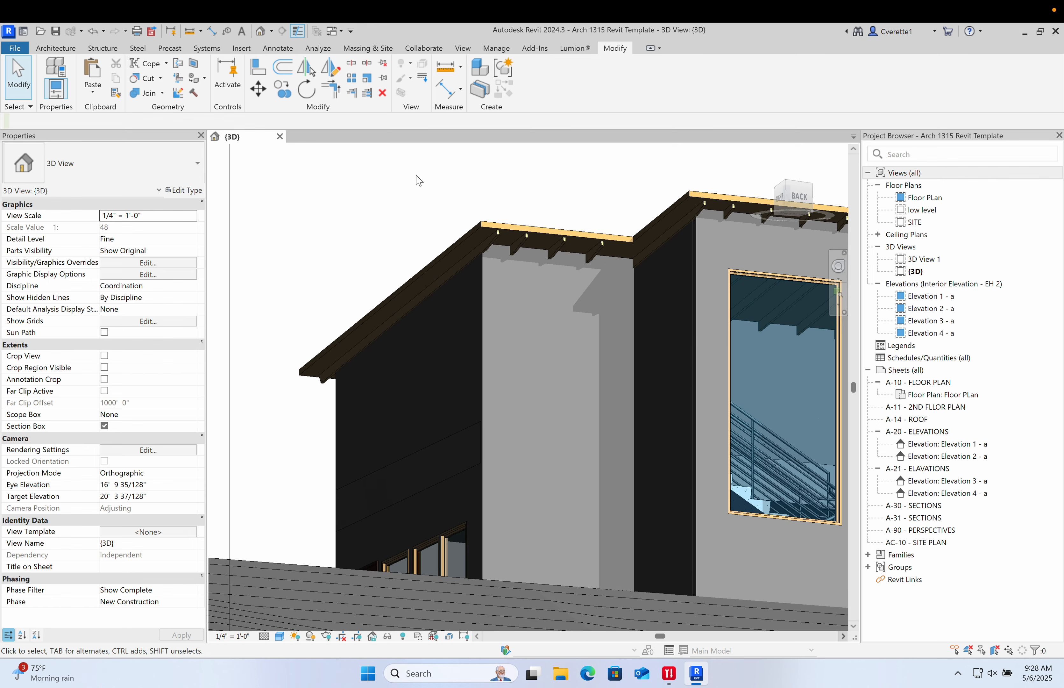
{"action": "scroll", "coordinate": [457, 258], "scroll_direction": "down", "scroll_amount": 5}
{"action": "middle_click_drag", "start_coordinate": [457, 258], "coordinate": [446, 368], "text": "shift"}
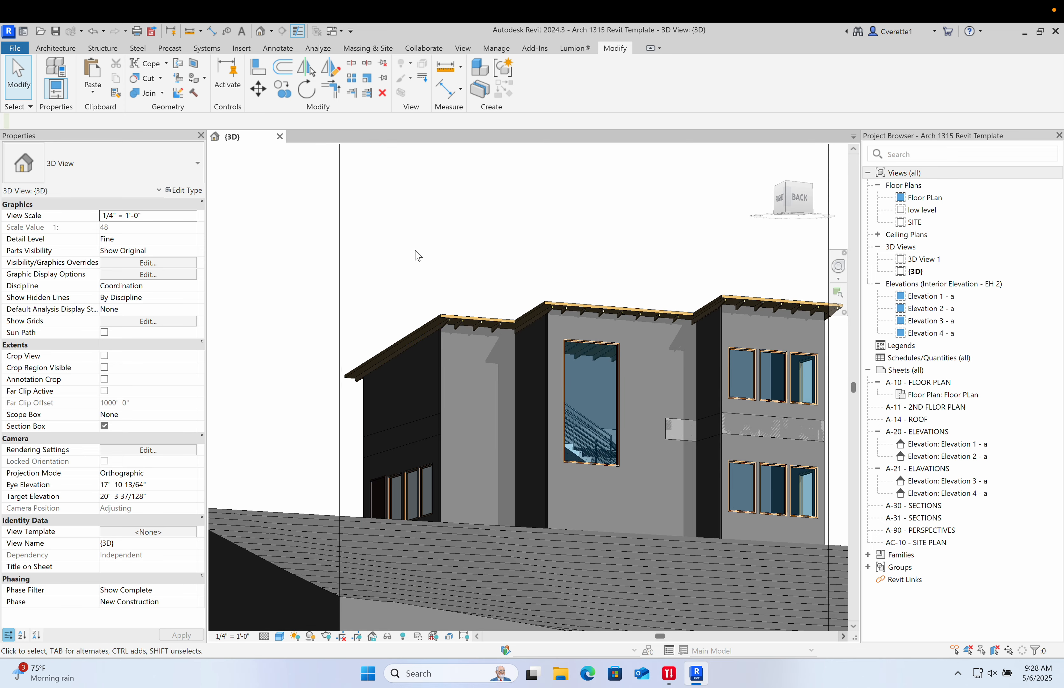
{"action": "scroll", "coordinate": [394, 235], "scroll_direction": "up", "scroll_amount": 2}
{"action": "middle_click_drag", "start_coordinate": [406, 254], "coordinate": [423, 214]}
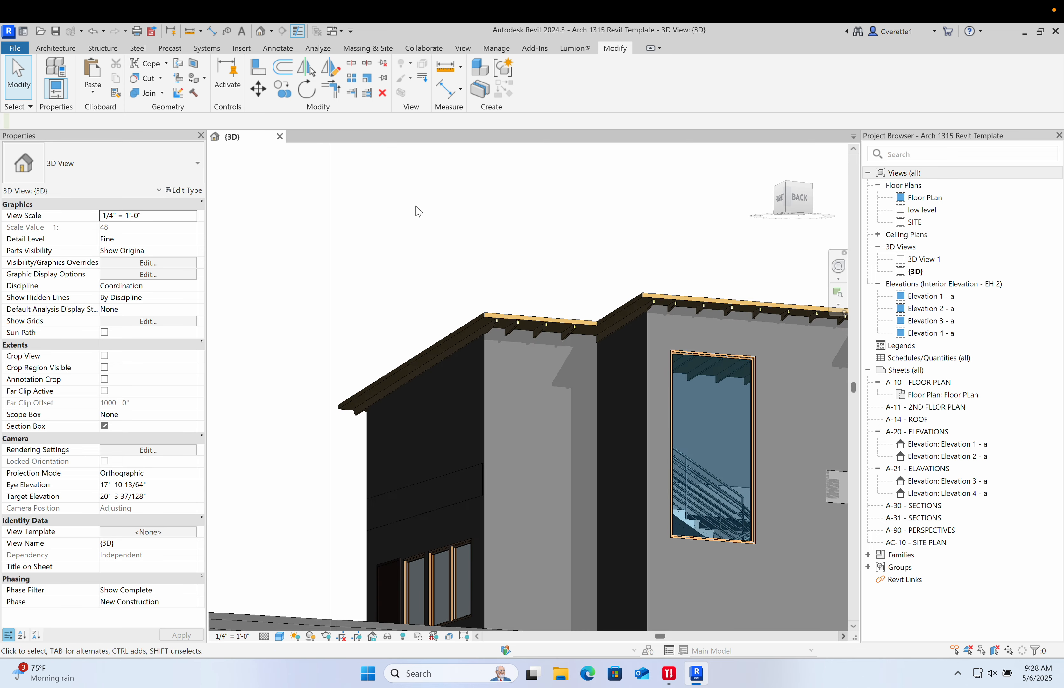
{"action": "scroll", "coordinate": [493, 385], "scroll_direction": "up", "scroll_amount": 3}
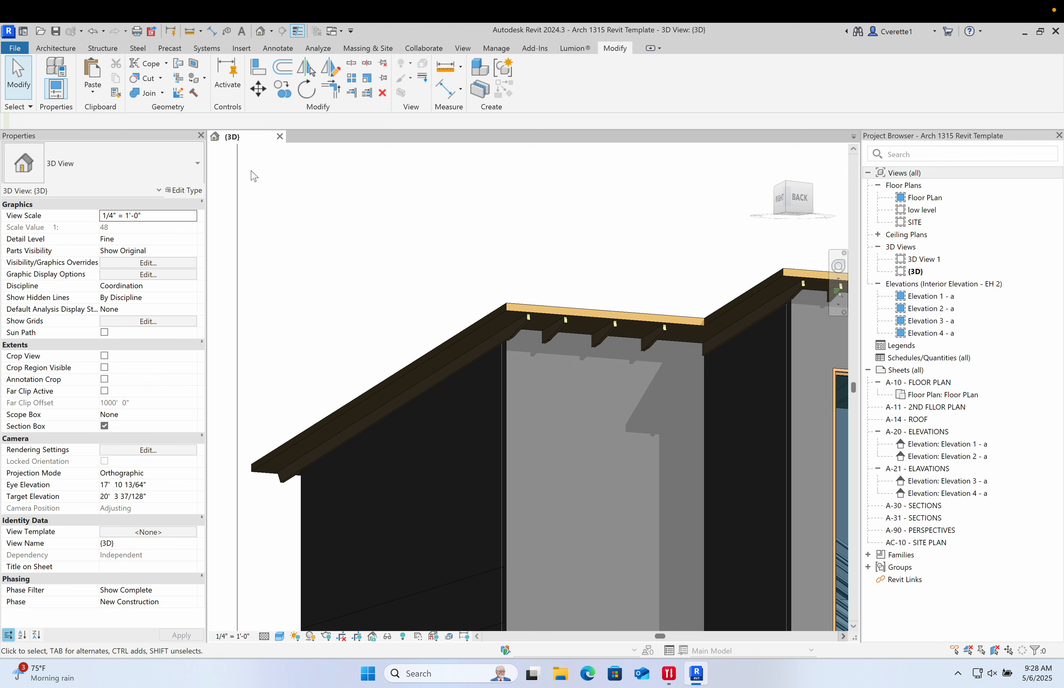
- Start the Roof: Fascia tool with Fascia-Flat 1x12 and add fascia along the front roof edges
{"action": "left_click", "coordinate": [56, 48]}
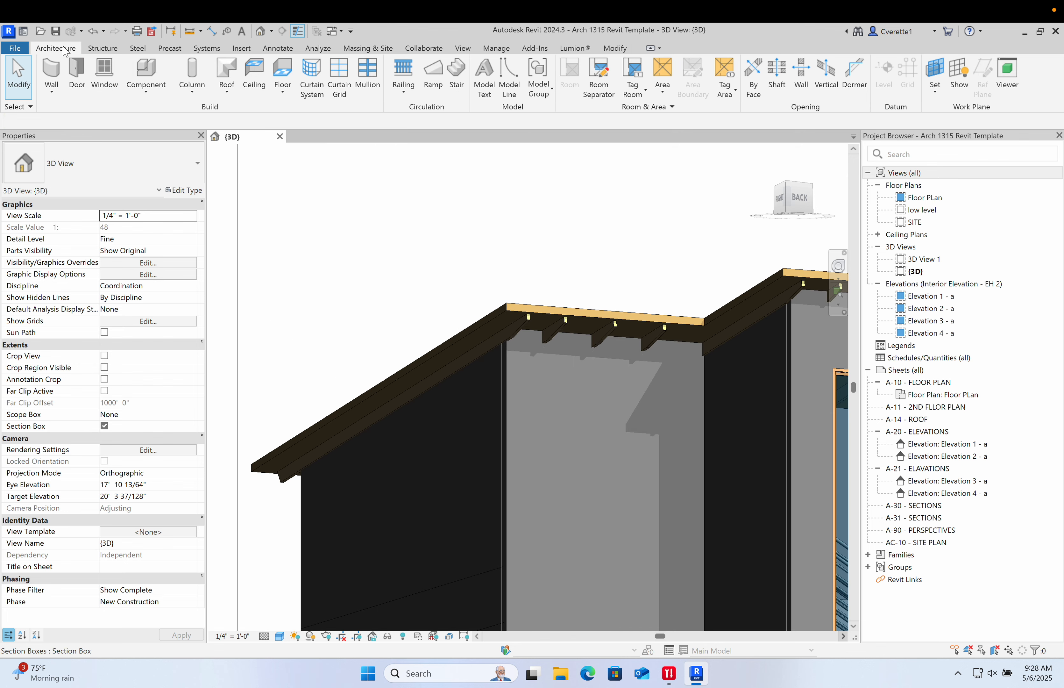
{"action": "left_click", "coordinate": [225, 94]}
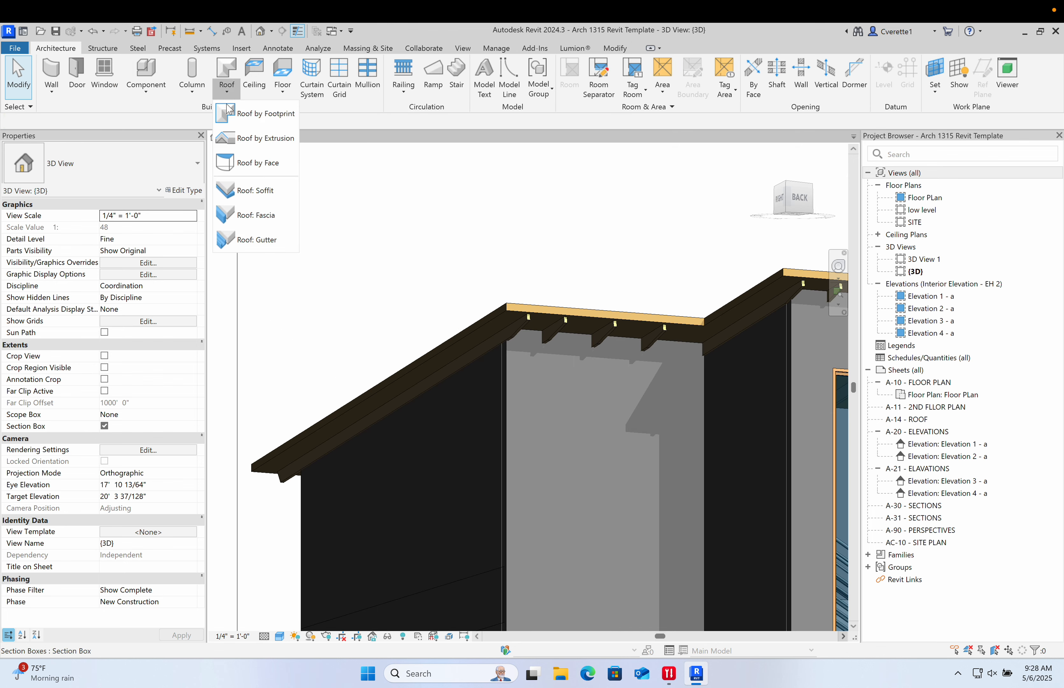
{"action": "left_click", "coordinate": [239, 222]}
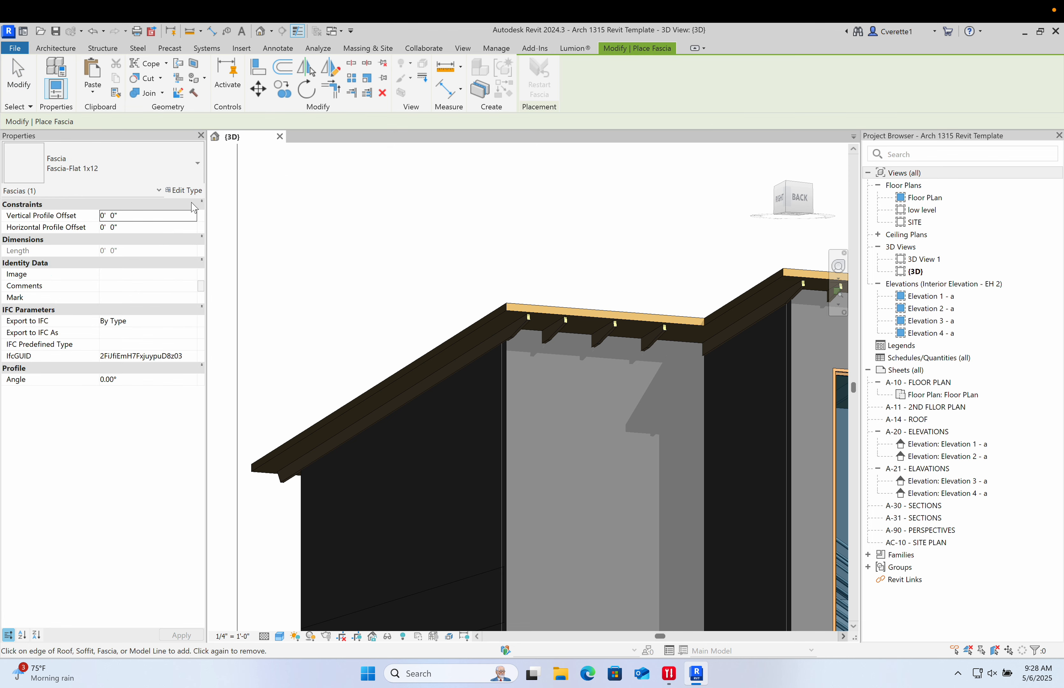
{"action": "scroll", "coordinate": [496, 324], "scroll_direction": "up", "scroll_amount": 5}
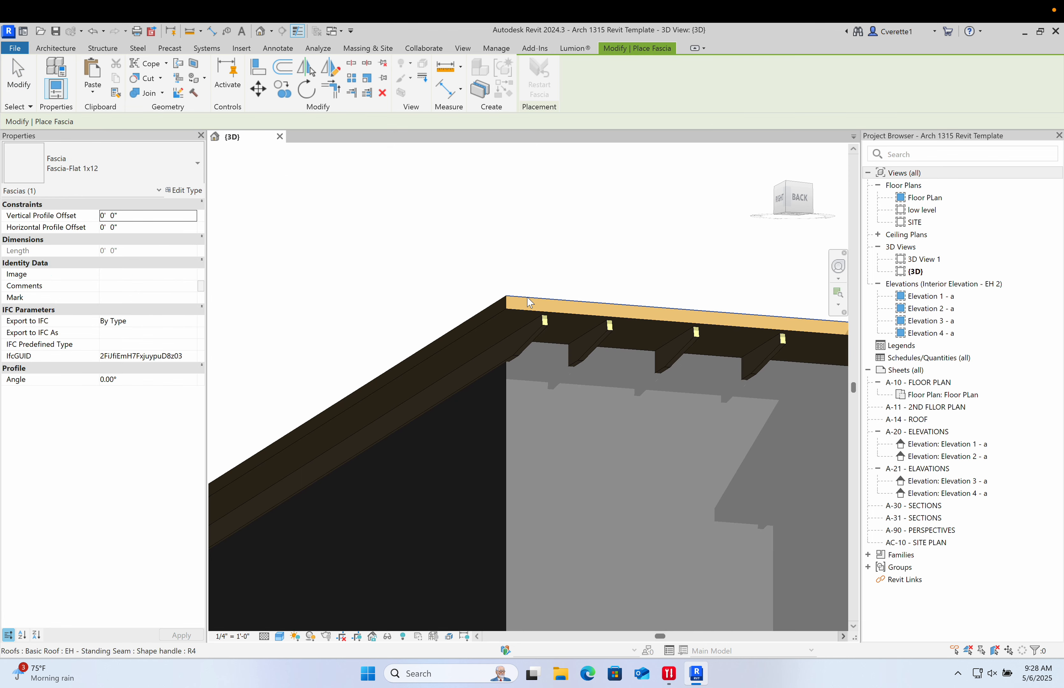
{"action": "middle_click_drag", "start_coordinate": [530, 303], "coordinate": [441, 365], "text": "shift"}
{"action": "scroll", "coordinate": [575, 338], "scroll_direction": "up", "scroll_amount": 3}
{"action": "left_click", "coordinate": [571, 341]}
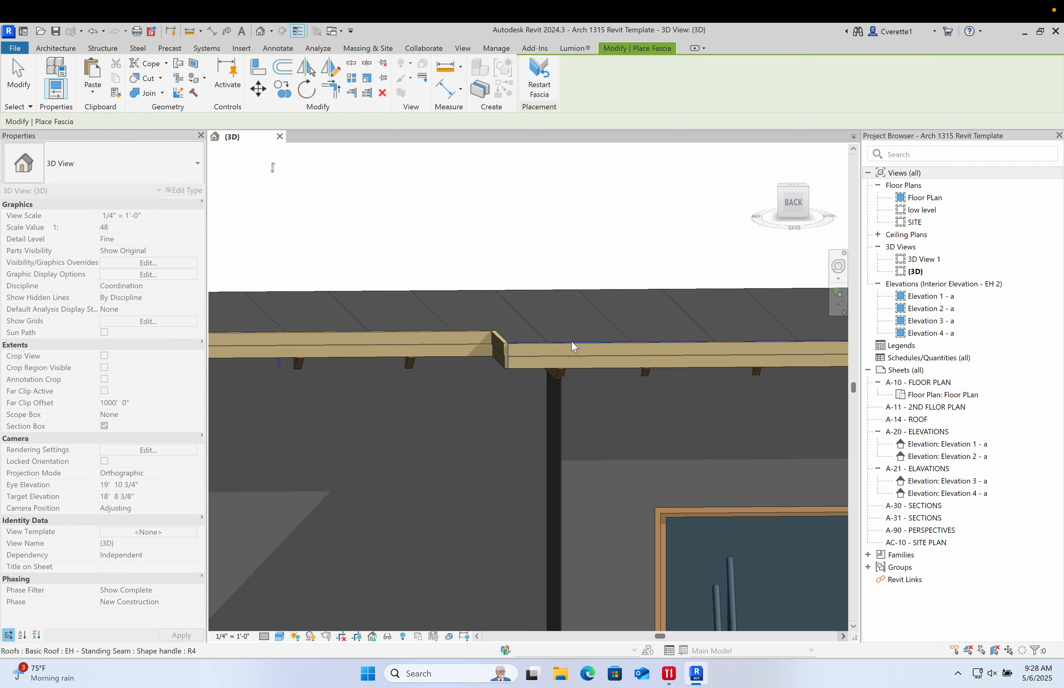
{"action": "scroll", "coordinate": [494, 335], "scroll_direction": "down", "scroll_amount": 5}
{"action": "middle_click_drag", "start_coordinate": [652, 365], "coordinate": [333, 383]}
{"action": "scroll", "coordinate": [436, 354], "scroll_direction": "up", "scroll_amount": 4}
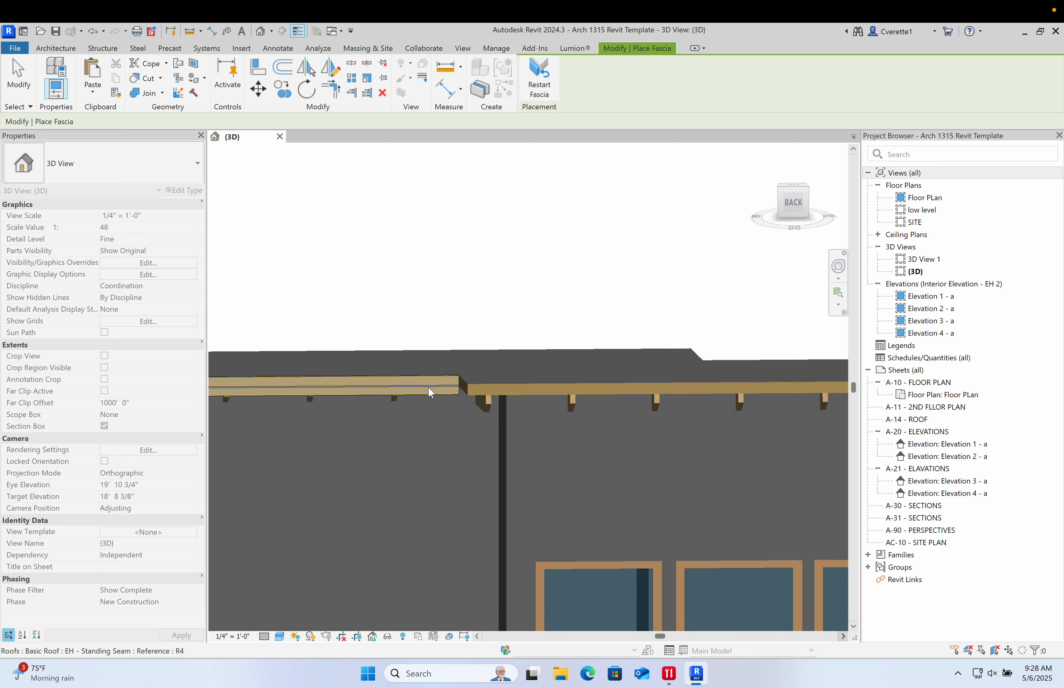
{"action": "middle_click_drag", "start_coordinate": [431, 393], "coordinate": [529, 391], "text": "shift"}
{"action": "scroll", "coordinate": [489, 327], "scroll_direction": "up", "scroll_amount": 2}
{"action": "left_click", "coordinate": [480, 325]}
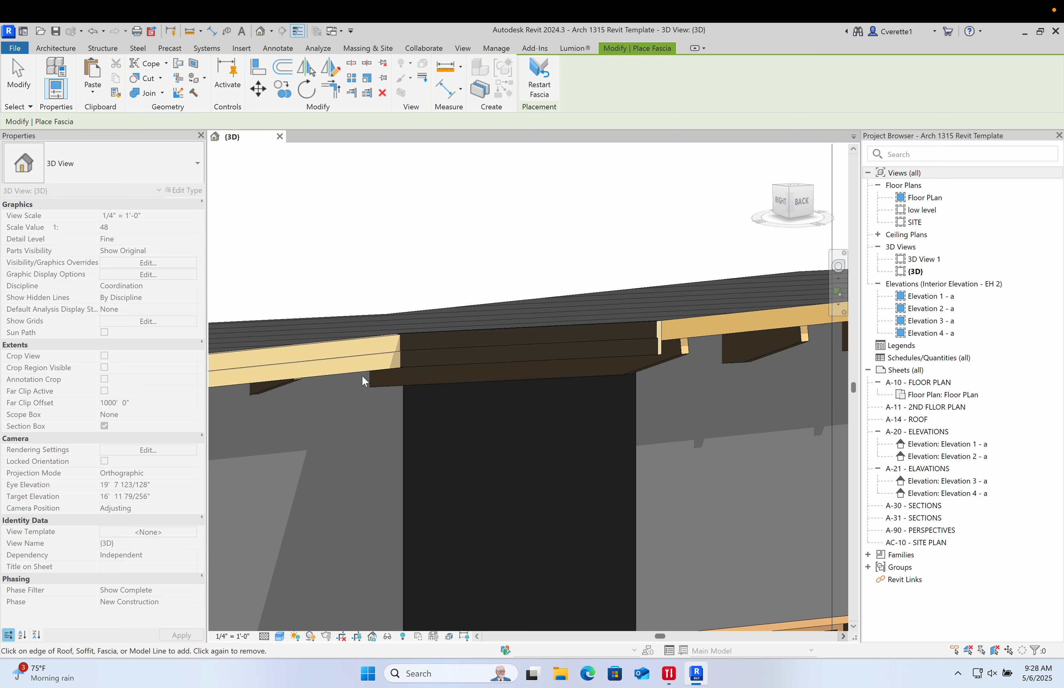
- Add fascia along the sloped side and adjoining roof edges
{"action": "scroll", "coordinate": [496, 349], "scroll_direction": "down", "scroll_amount": 1}
{"action": "middle_click_drag", "start_coordinate": [497, 350], "coordinate": [460, 421], "text": "shift"}
{"action": "scroll", "coordinate": [626, 326], "scroll_direction": "up", "scroll_amount": 2}
{"action": "scroll", "coordinate": [652, 375], "scroll_direction": "down", "scroll_amount": 5}
{"action": "scroll", "coordinate": [553, 435], "scroll_direction": "up", "scroll_amount": 5}
{"action": "left_click", "coordinate": [560, 428]}
{"action": "scroll", "coordinate": [582, 430], "scroll_direction": "down", "scroll_amount": 3}
{"action": "middle_click_drag", "start_coordinate": [698, 431], "coordinate": [706, 349]}
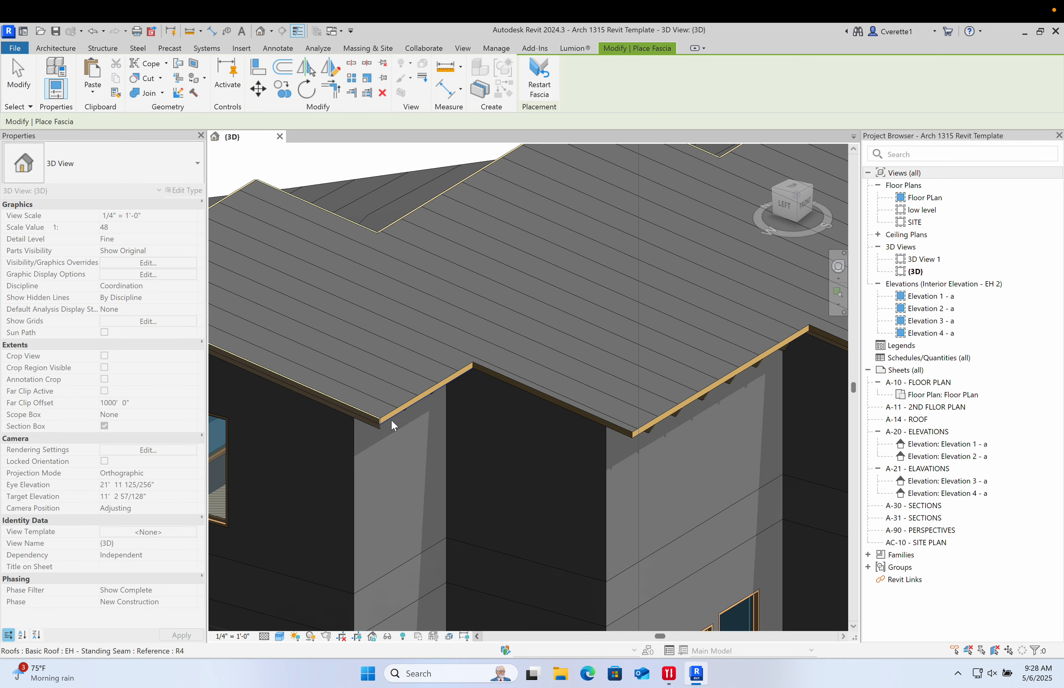
{"action": "scroll", "coordinate": [392, 420], "scroll_direction": "up", "scroll_amount": 3}
{"action": "left_click", "coordinate": [392, 405]}
{"action": "left_click", "coordinate": [596, 345]}
{"action": "scroll", "coordinate": [598, 347], "scroll_direction": "down", "scroll_amount": 4}
{"action": "middle_click_drag", "start_coordinate": [644, 368], "coordinate": [474, 390]}
{"action": "scroll", "coordinate": [562, 412], "scroll_direction": "up", "scroll_amount": 3}
{"action": "left_click", "coordinate": [544, 393]}
- Add fascia to the remaining rear roof edges and leave the Fascia tool
{"action": "scroll", "coordinate": [628, 397], "scroll_direction": "down", "scroll_amount": 3}
{"action": "scroll", "coordinate": [448, 383], "scroll_direction": "up", "scroll_amount": 4}
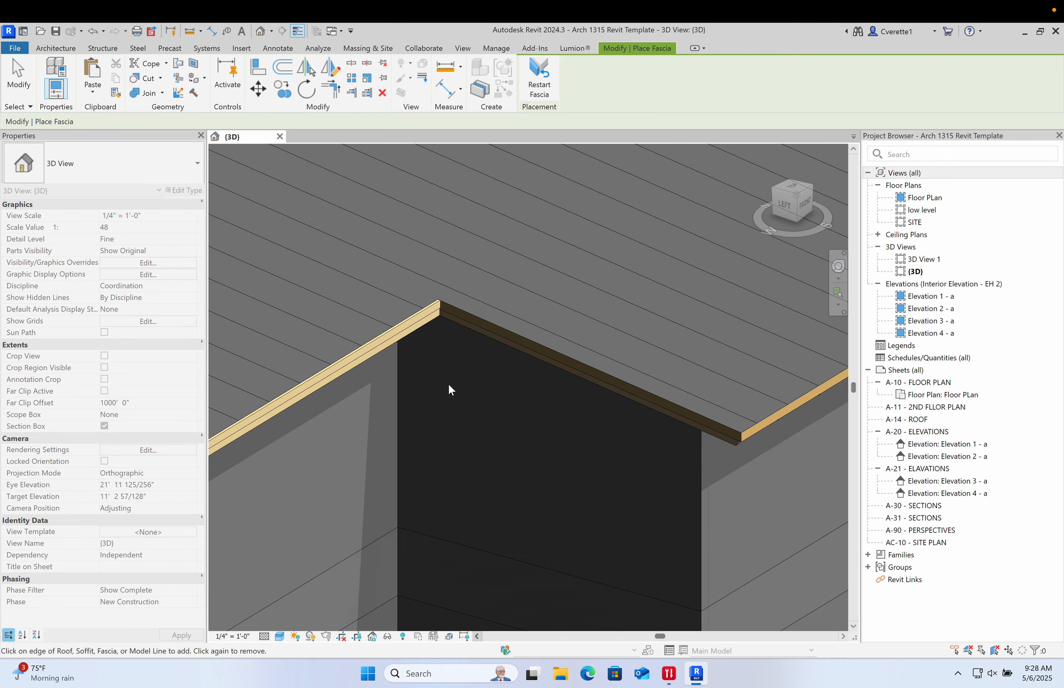
{"action": "scroll", "coordinate": [541, 353], "scroll_direction": "up", "scroll_amount": 1}
{"action": "left_click", "coordinate": [544, 346]}
{"action": "scroll", "coordinate": [543, 347], "scroll_direction": "down", "scroll_amount": 3}
{"action": "middle_click_drag", "start_coordinate": [533, 360], "coordinate": [362, 376]}
{"action": "scroll", "coordinate": [512, 390], "scroll_direction": "up", "scroll_amount": 2}
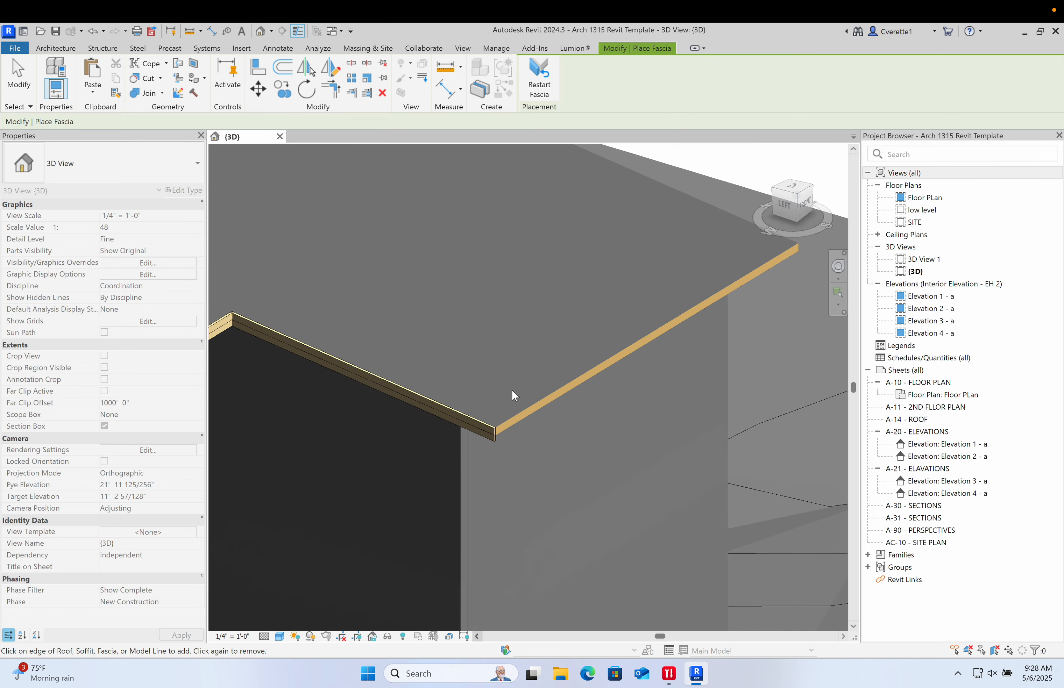
{"action": "left_click", "coordinate": [531, 417]}
{"action": "scroll", "coordinate": [532, 418], "scroll_direction": "down", "scroll_amount": 3}
{"action": "middle_click_drag", "start_coordinate": [565, 412], "coordinate": [604, 343], "text": "shift"}
{"action": "scroll", "coordinate": [403, 526], "scroll_direction": "up", "scroll_amount": 3}
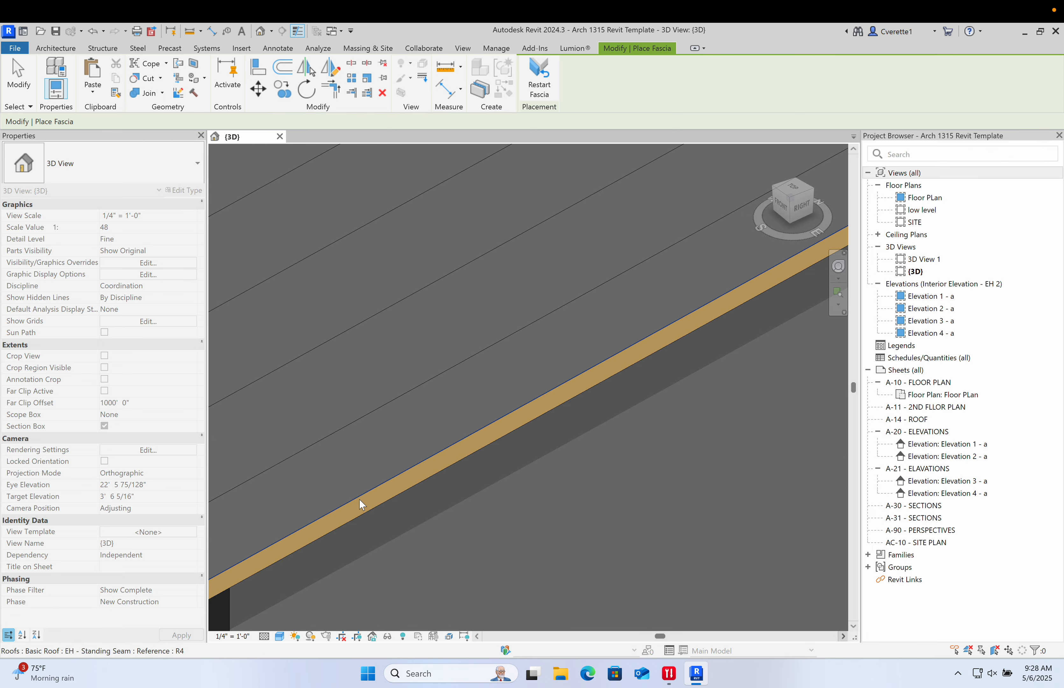
{"action": "scroll", "coordinate": [360, 504], "scroll_direction": "up", "scroll_amount": 2}
{"action": "middle_click_drag", "start_coordinate": [412, 497], "coordinate": [541, 463], "text": "shift"}
{"action": "scroll", "coordinate": [285, 499], "scroll_direction": "down", "scroll_amount": 3}
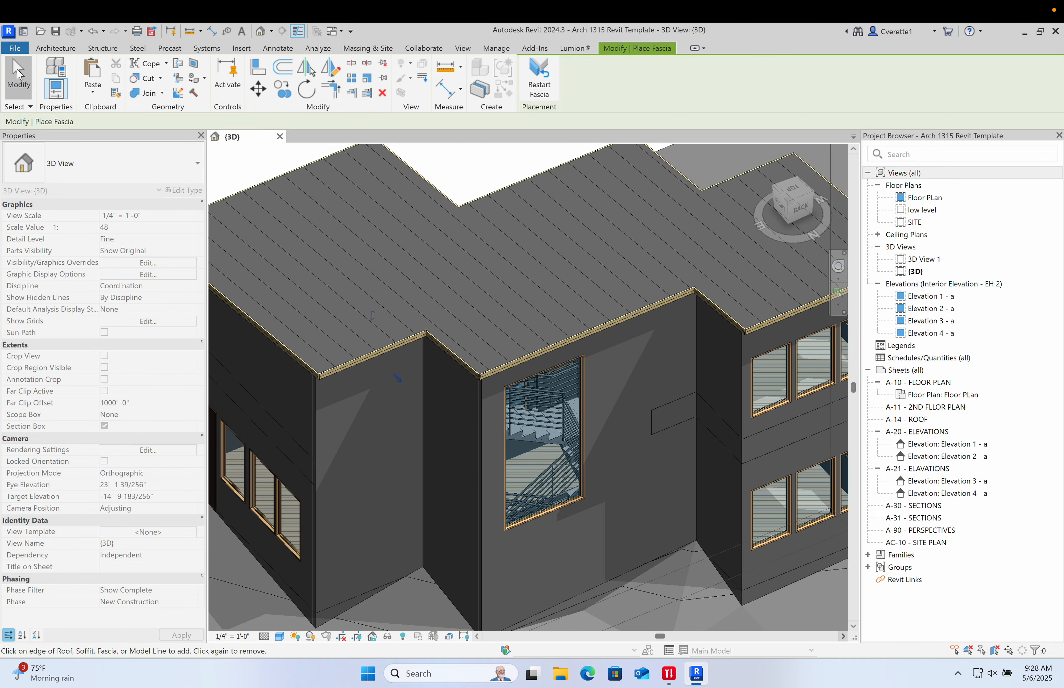
{"action": "key", "text": "Escape"}
- Orbit and zoom around the house to examine the roof with its new fascia
{"action": "scroll", "coordinate": [505, 322], "scroll_direction": "down", "scroll_amount": 5}
{"action": "middle_click_drag", "start_coordinate": [505, 322], "coordinate": [564, 161], "text": "shift"}
{"action": "scroll", "coordinate": [528, 240], "scroll_direction": "up", "scroll_amount": 6}
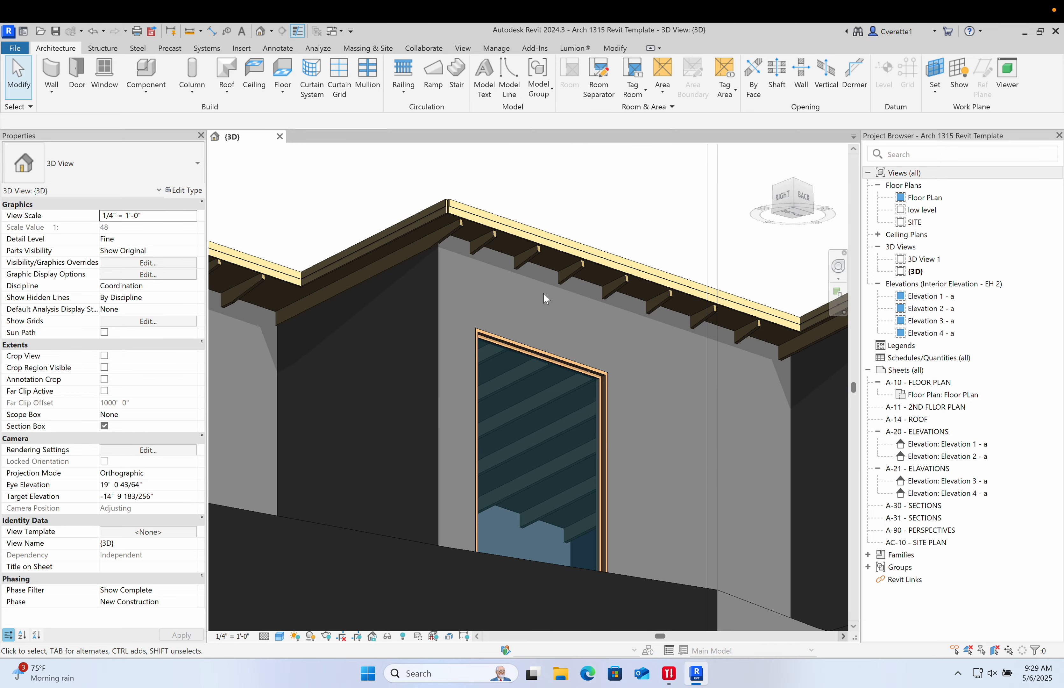
{"action": "scroll", "coordinate": [543, 292], "scroll_direction": "down", "scroll_amount": 5}
{"action": "middle_click_drag", "start_coordinate": [547, 299], "coordinate": [538, 420], "text": "shift"}
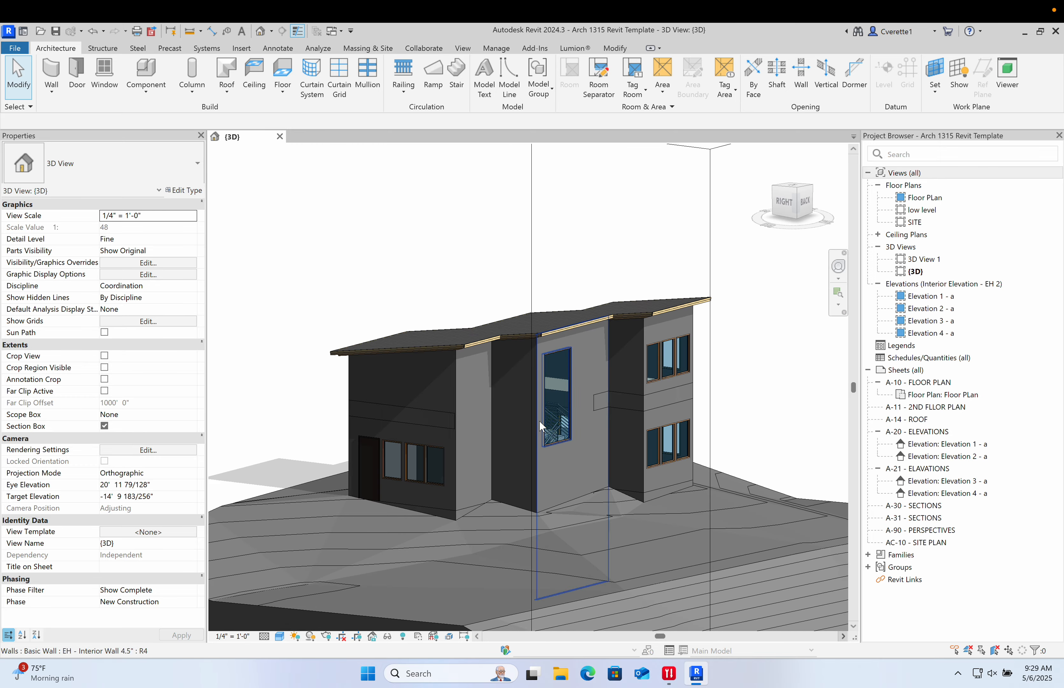
{"action": "scroll", "coordinate": [541, 418], "scroll_direction": "up", "scroll_amount": 6}
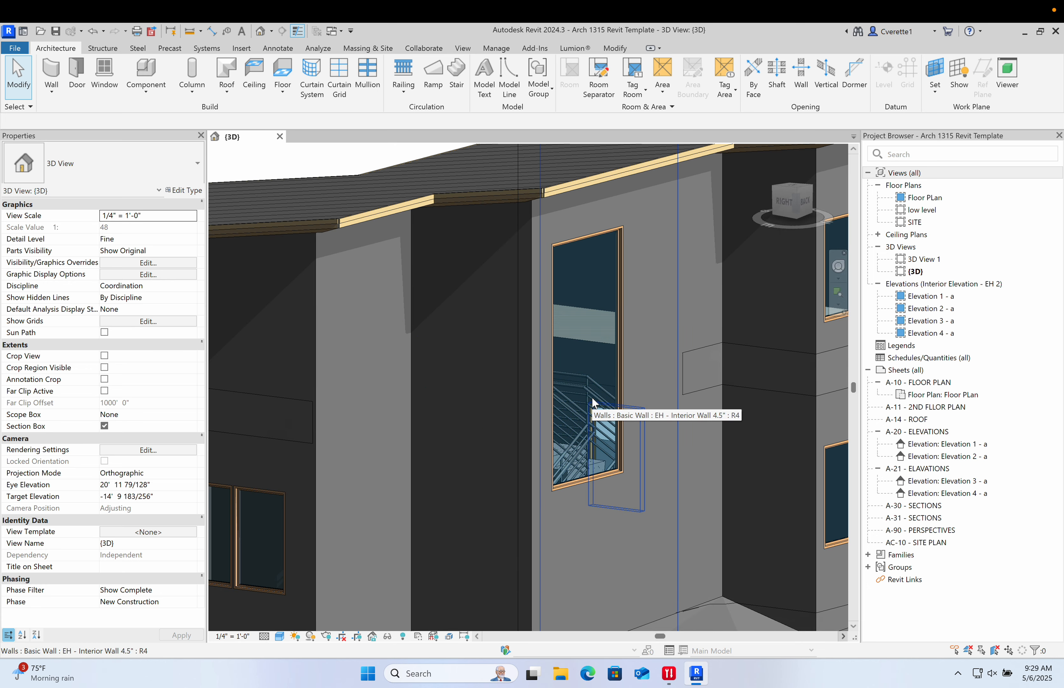
{"action": "scroll", "coordinate": [593, 402], "scroll_direction": "down", "scroll_amount": 6}
{"action": "scroll", "coordinate": [575, 370], "scroll_direction": "up", "scroll_amount": 2}
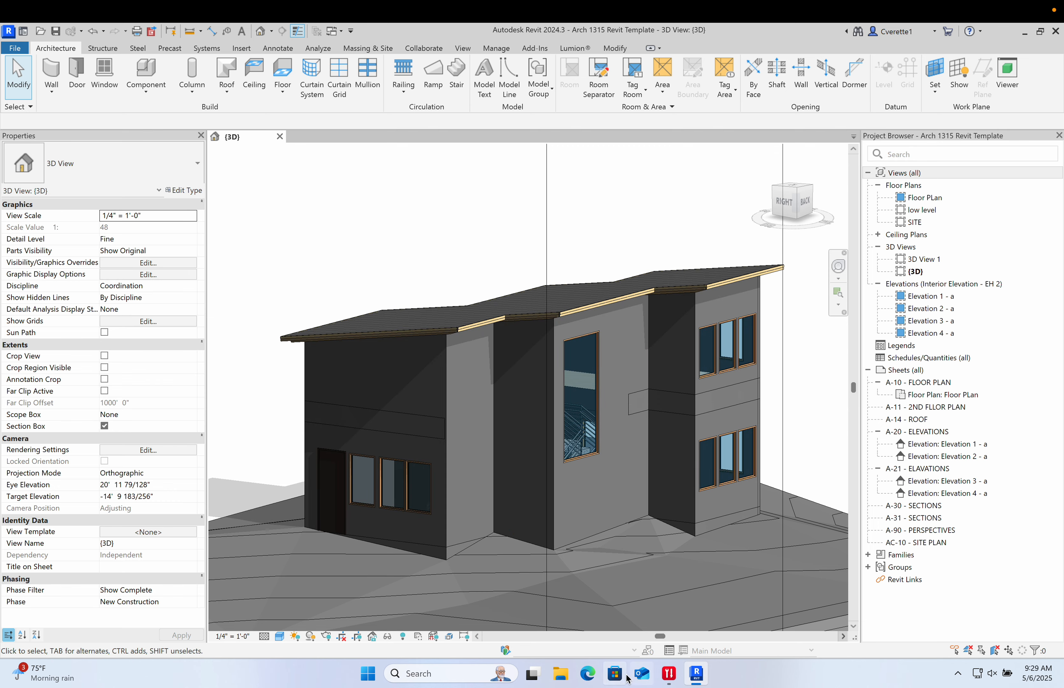
- Open Microsoft Edge, close its settings prompt, and search the web for bimobject
{"action": "left_click", "coordinate": [588, 674]}
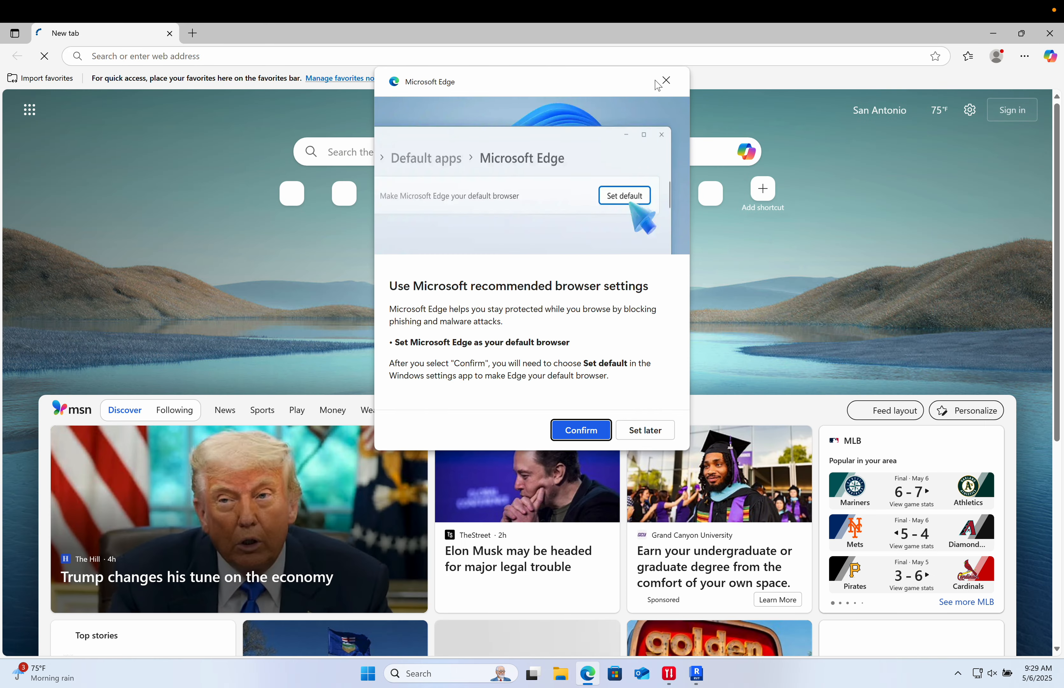
{"action": "left_click", "coordinate": [658, 83]}
{"action": "left_click", "coordinate": [347, 57]}
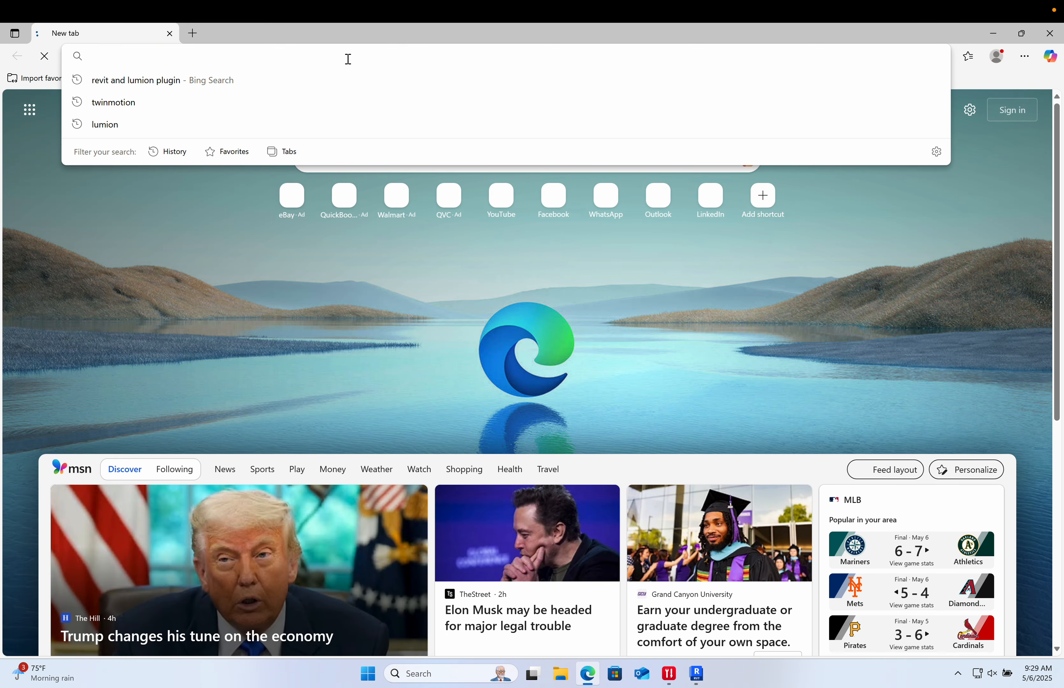
{"action": "type", "text": "bim"}
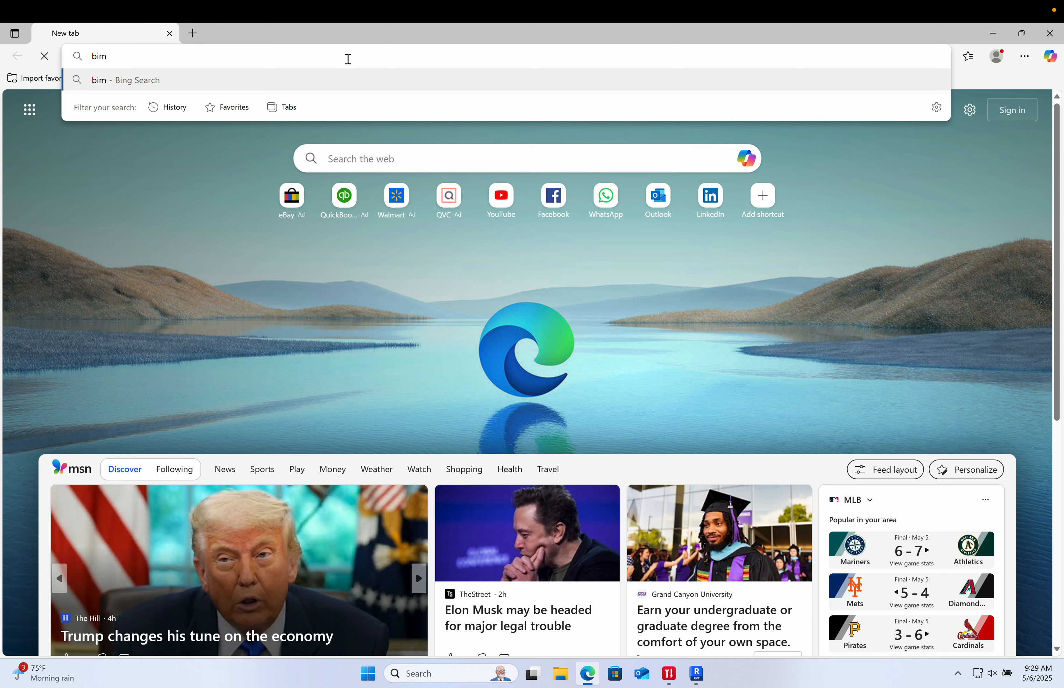
{"action": "type", "text": "object"}
{"action": "key", "text": "Return"}
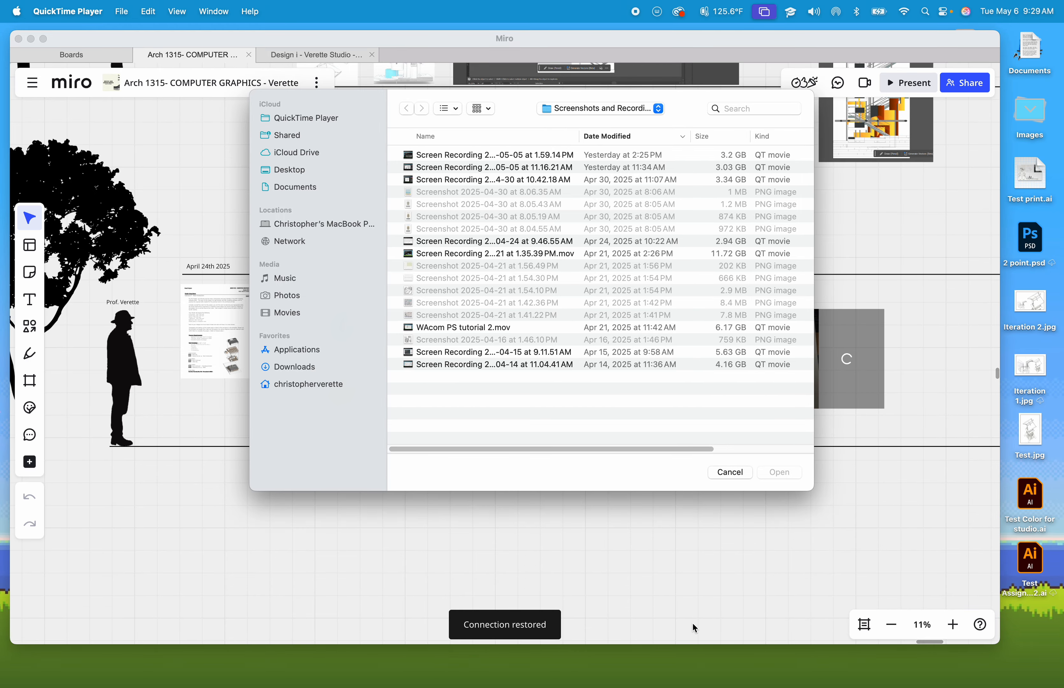
- Open Brave, search the web for bimobject, and go to the bimobject.com site
{"action": "left_click", "coordinate": [278, 671]}
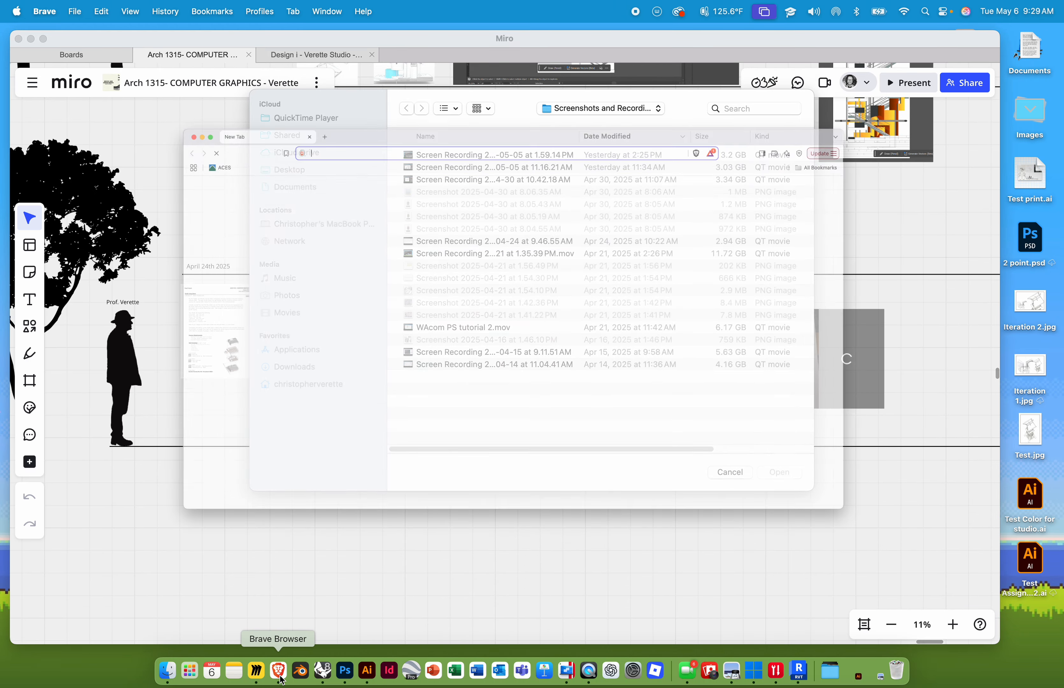
{"action": "type", "text": "bimpbj"}
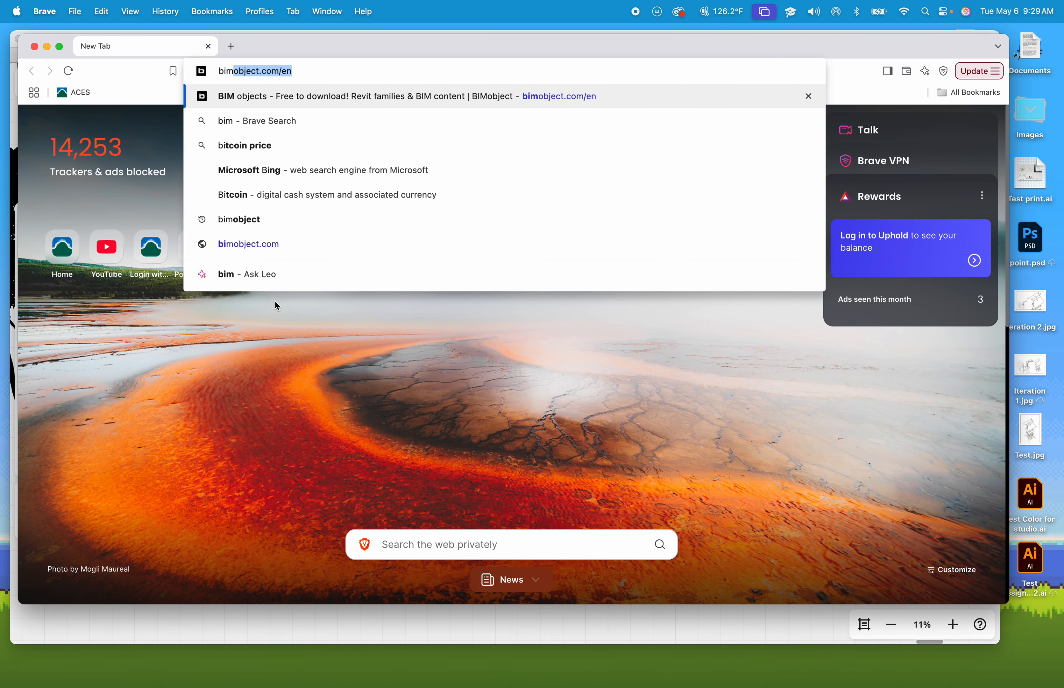
{"action": "type", "text": "ect"}
{"action": "key", "text": "Return"}
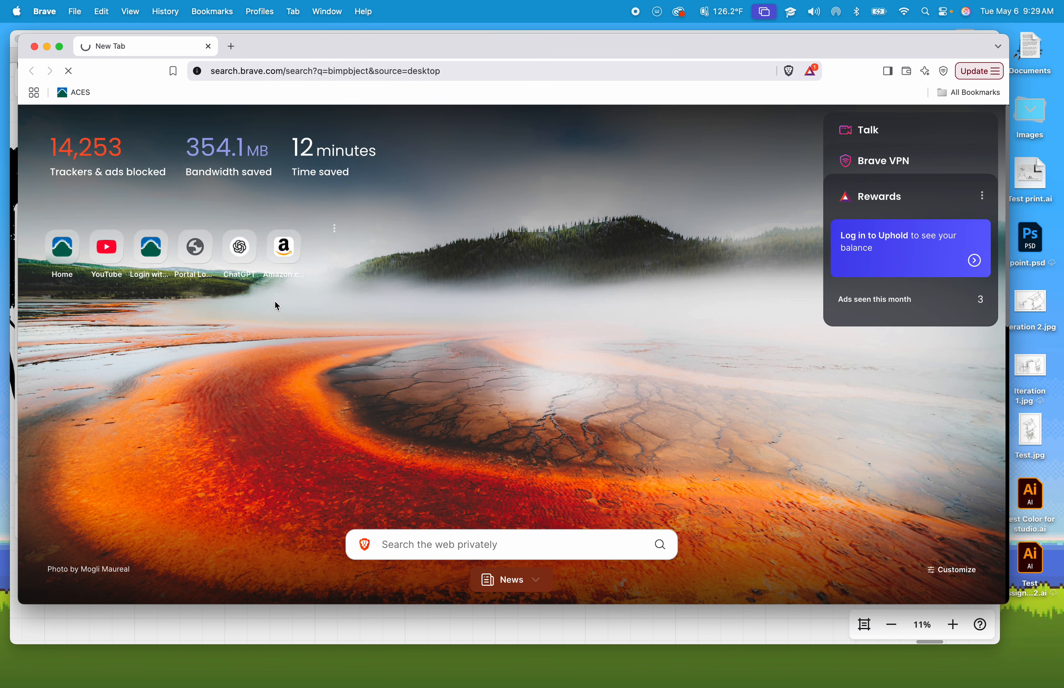
{"action": "left_click", "coordinate": [263, 255]}
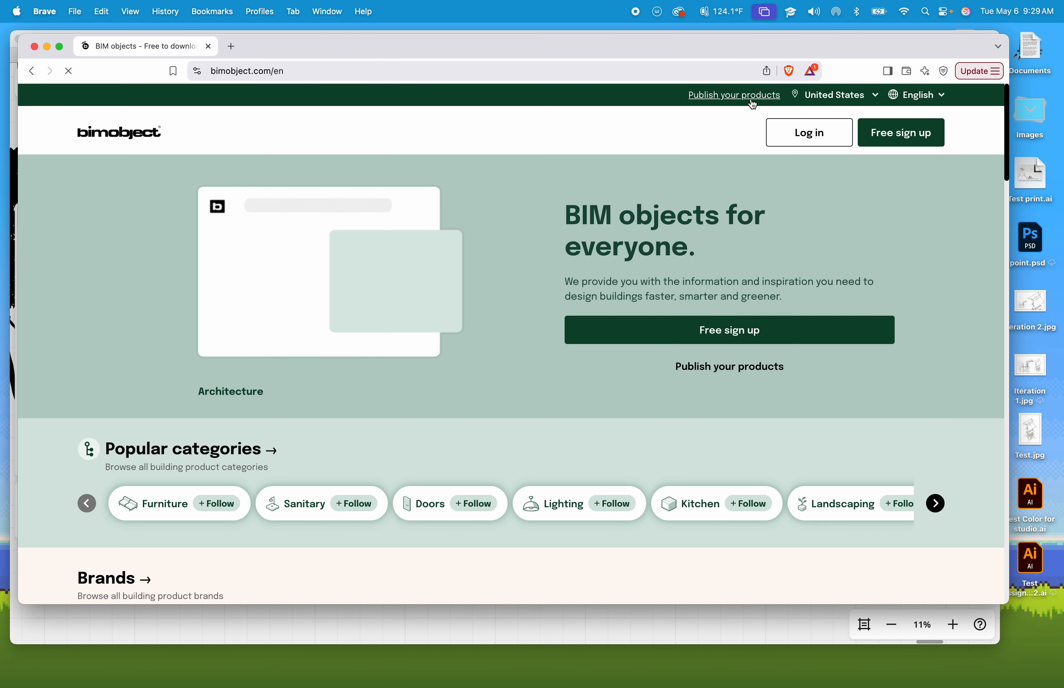
- Open the BIMobject login and try to sign in with the saved e-mail and the account password
{"action": "left_click", "coordinate": [790, 141]}
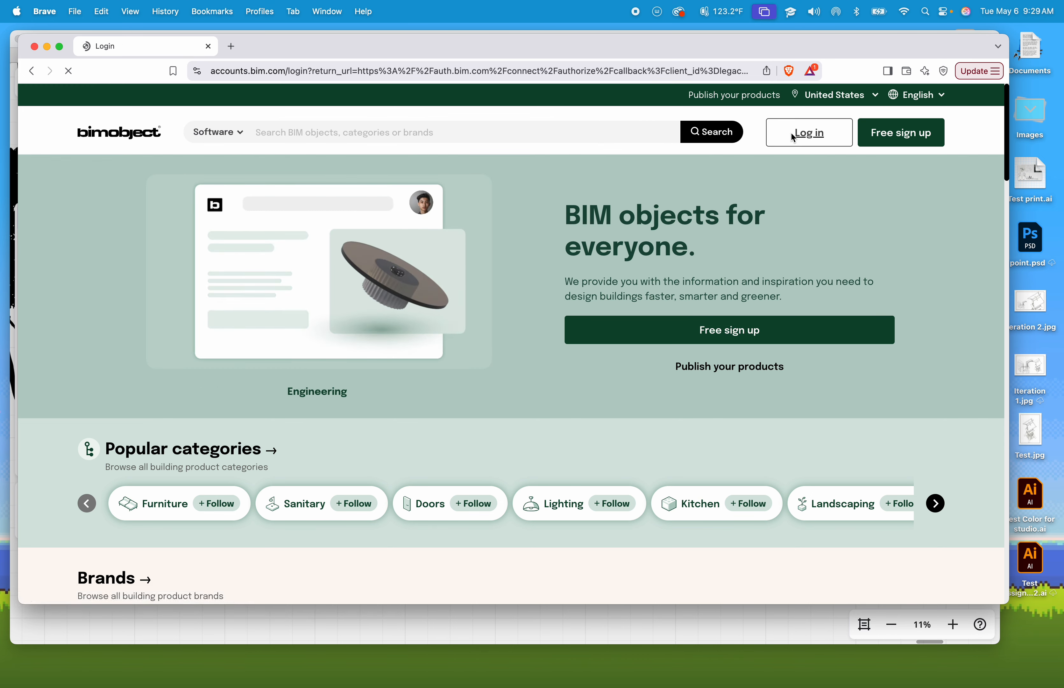
{"action": "left_click", "coordinate": [307, 380]}
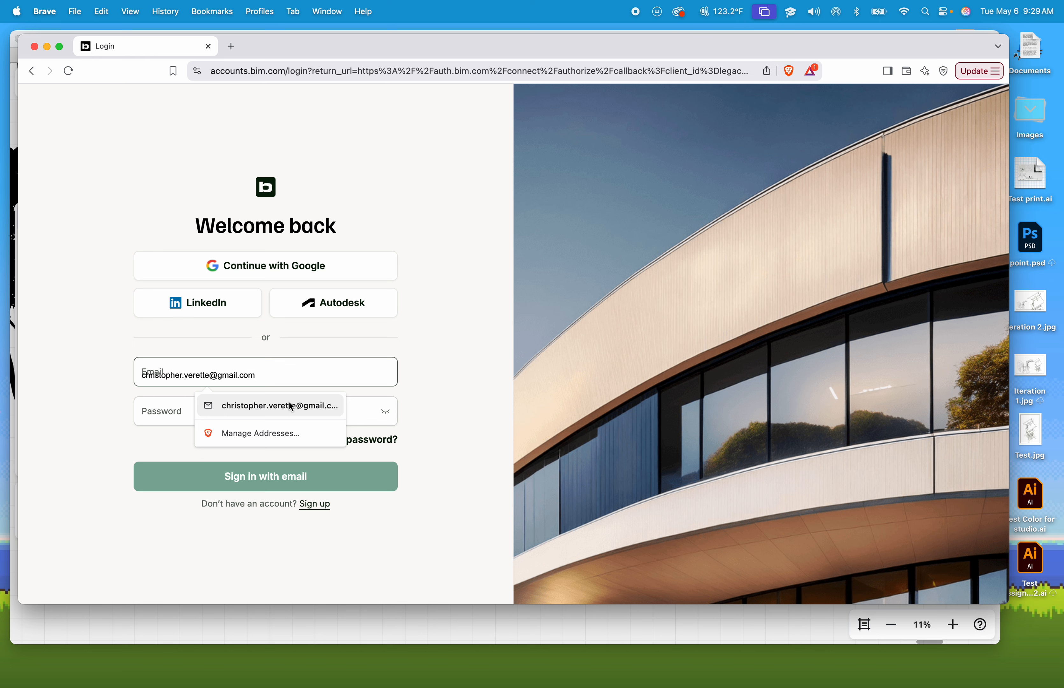
{"action": "left_click", "coordinate": [282, 410]}
{"action": "type", "text": "•"}
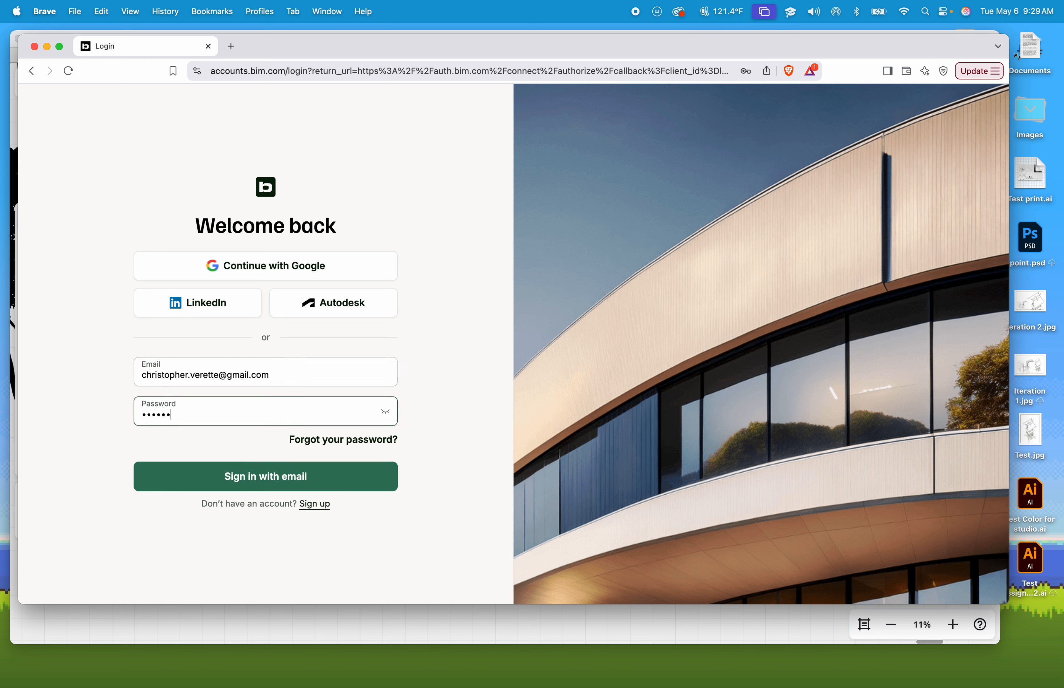
{"action": "type", "text": "•••••••••"}
{"action": "key", "text": "Return"}
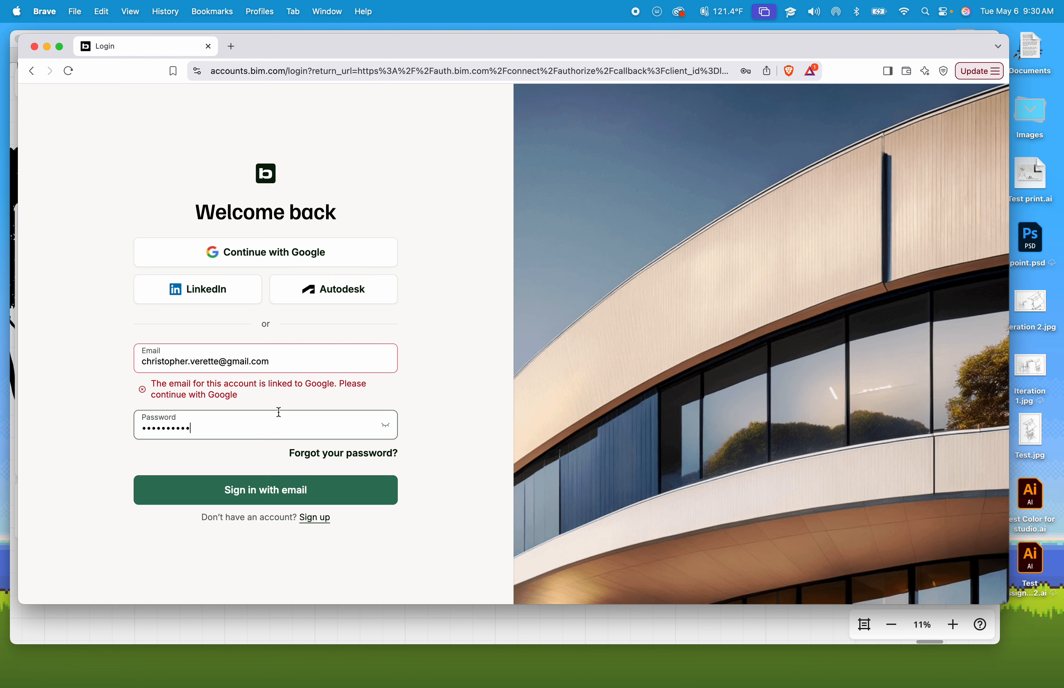
- Sign in with Google instead, choose the Google account, and skip the company questions
{"action": "left_click", "coordinate": [231, 265]}
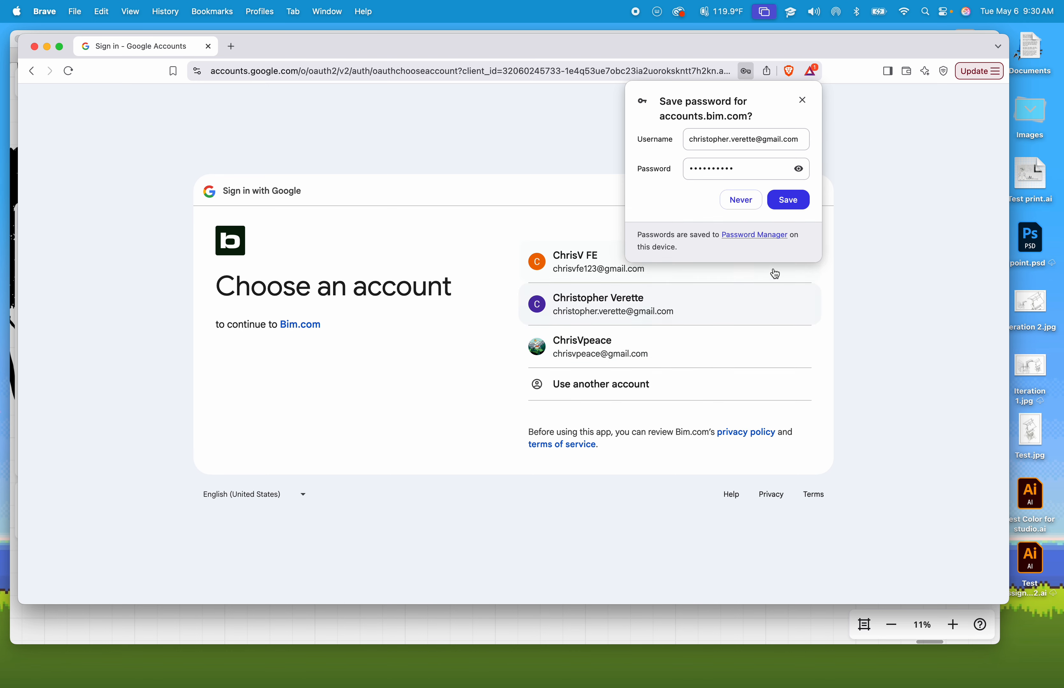
{"action": "left_click", "coordinate": [792, 202]}
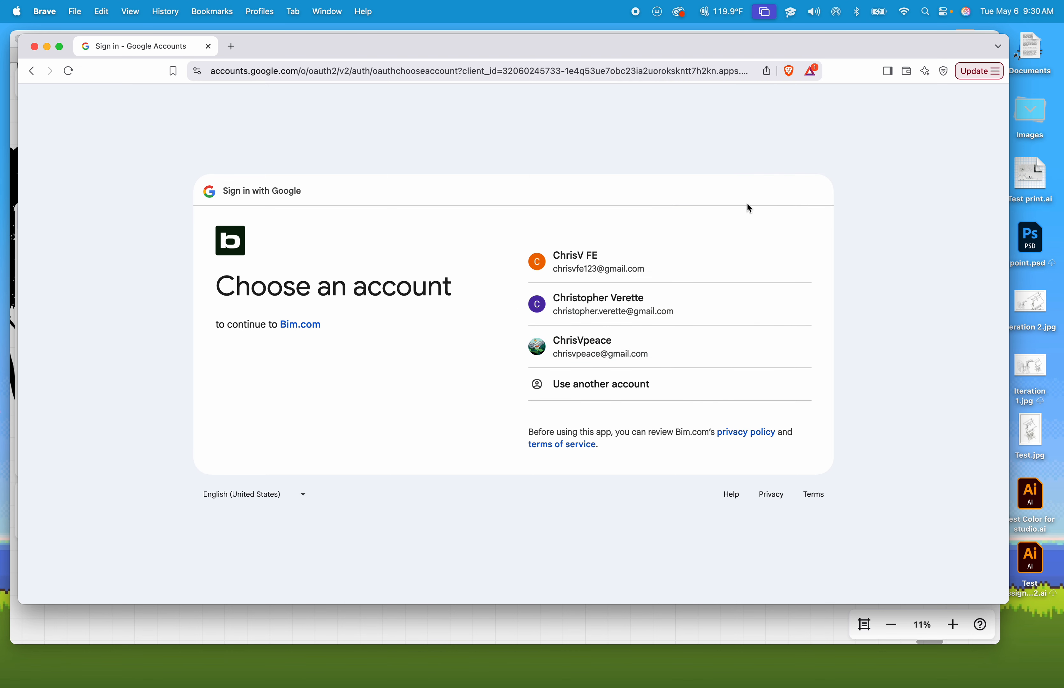
{"action": "left_click", "coordinate": [624, 356]}
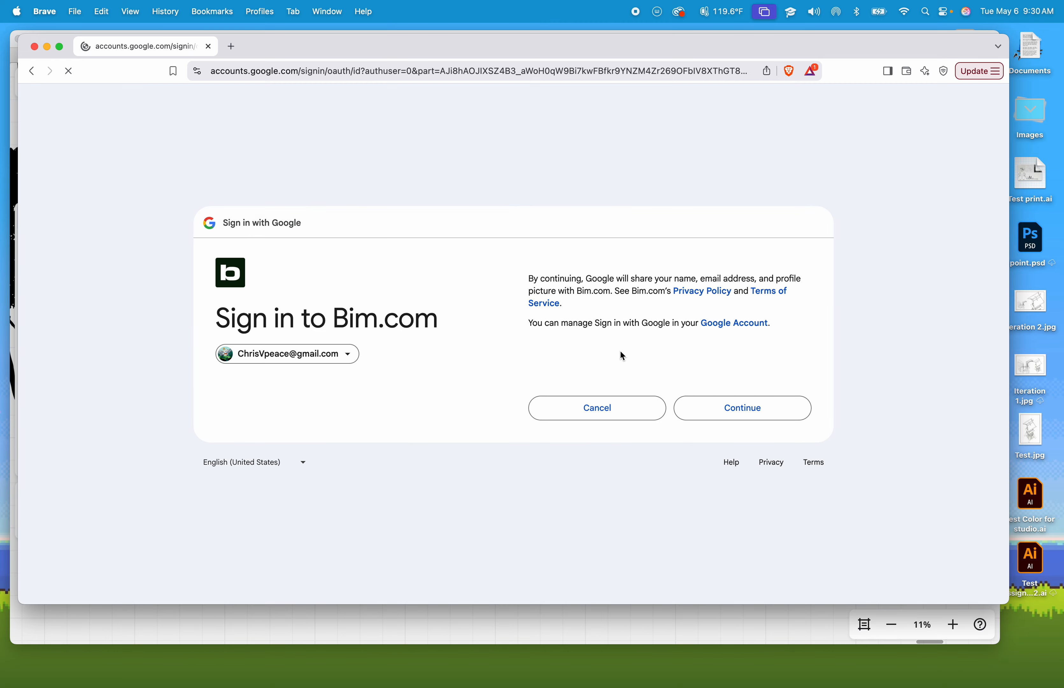
{"action": "left_click", "coordinate": [713, 403]}
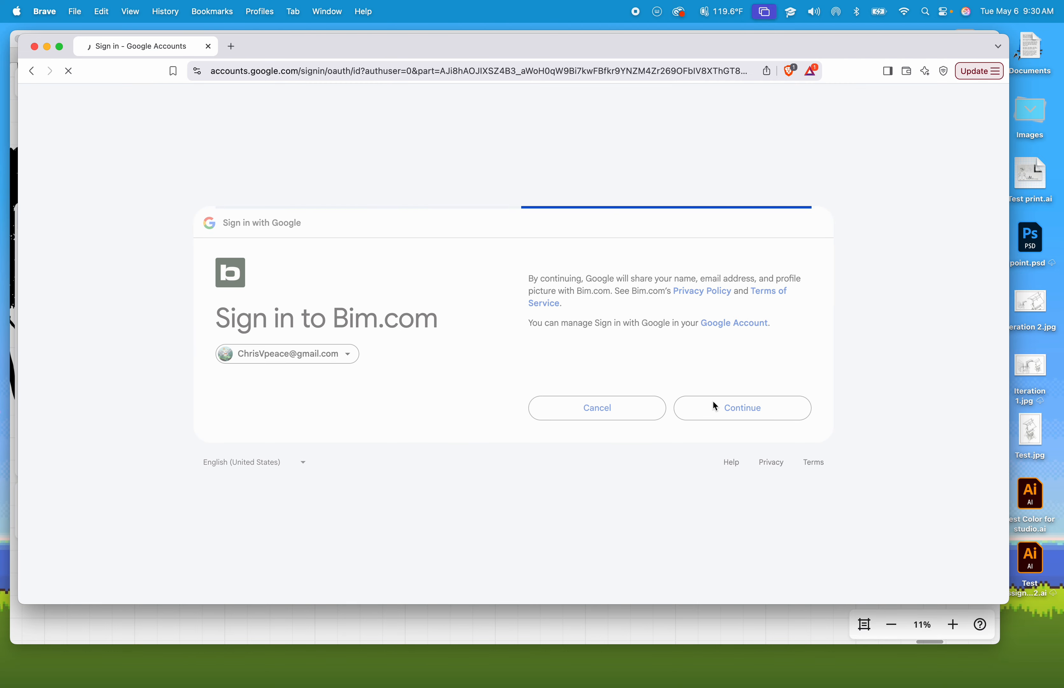
{"action": "left_click", "coordinate": [676, 547]}
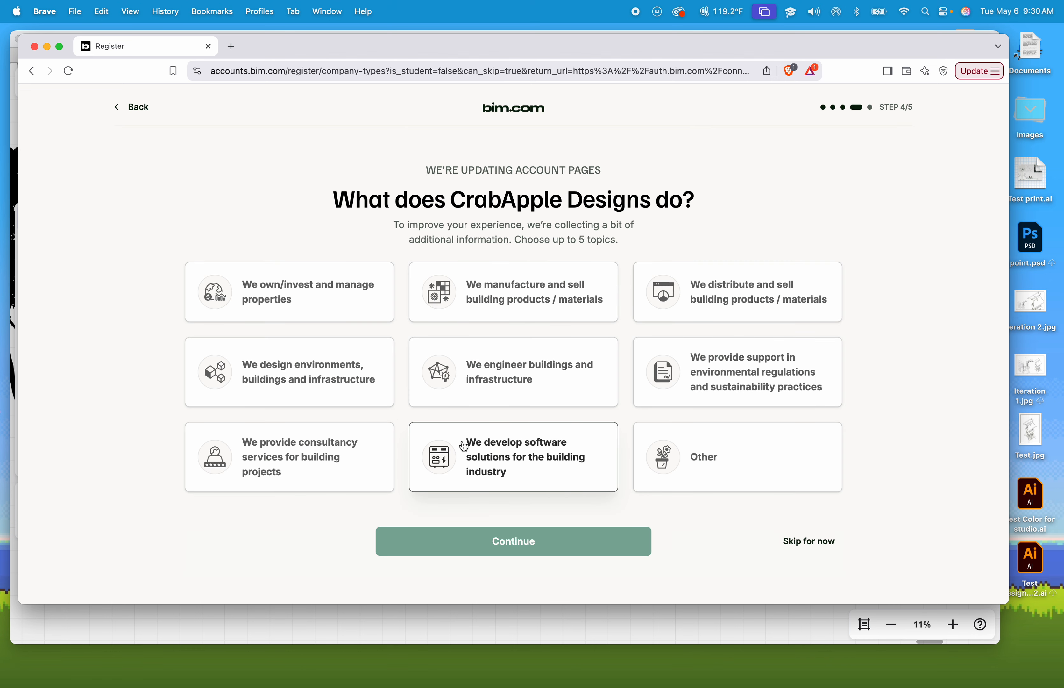
{"action": "left_click", "coordinate": [792, 543]}
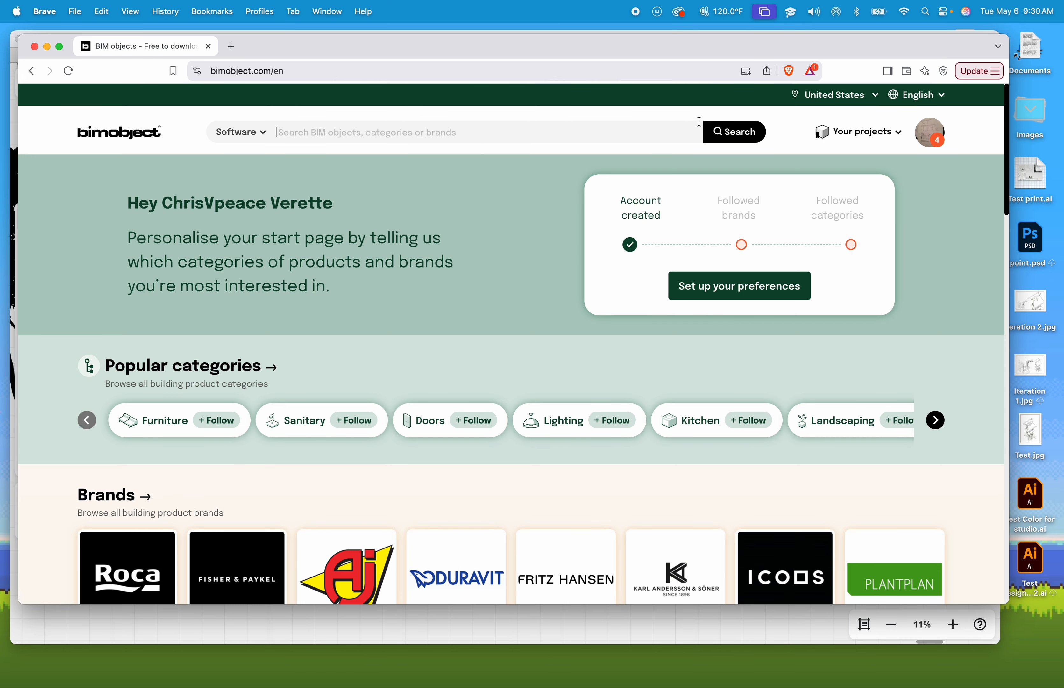
- Set the BIMobject search filter to Revit objects
{"action": "left_click", "coordinate": [518, 130]}
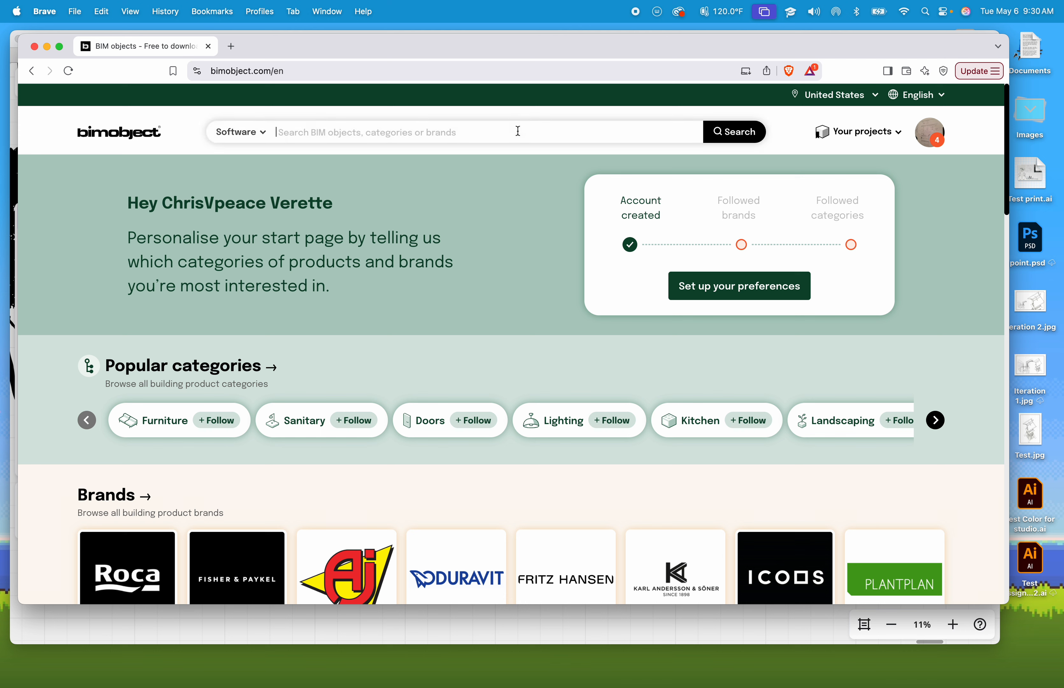
{"action": "left_click", "coordinate": [267, 140]}
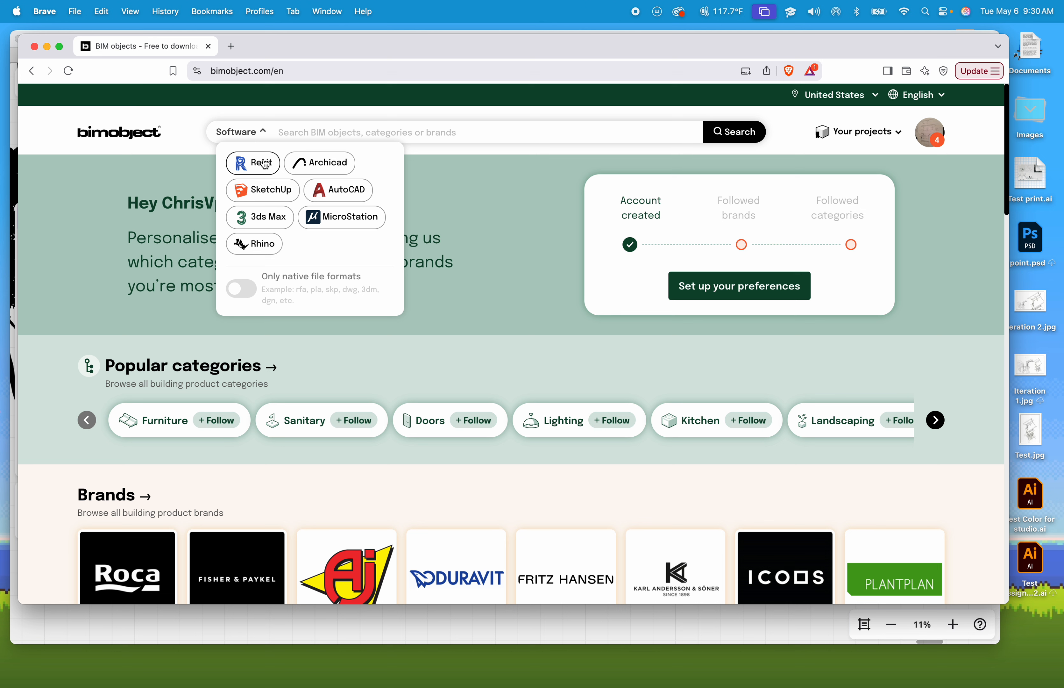
{"action": "left_click", "coordinate": [255, 163]}
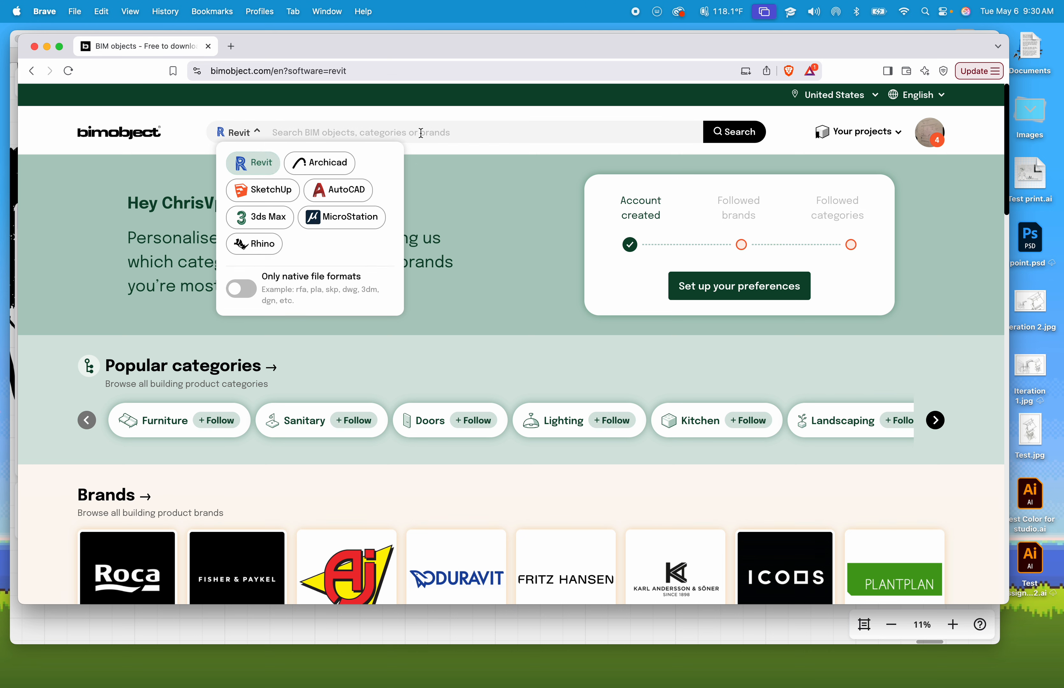
{"action": "left_click", "coordinate": [359, 133]}
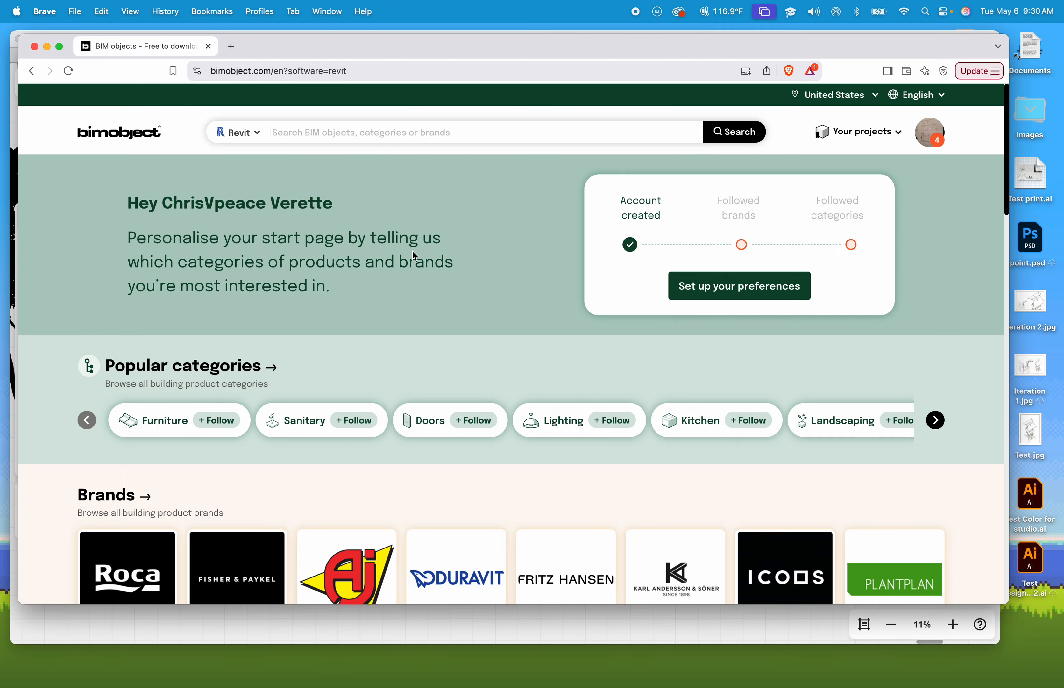
- Switch to Revit and open the Floor Plan view on sheet A-10 to examine the plan
{"action": "key", "text": "ctrl+Right"}
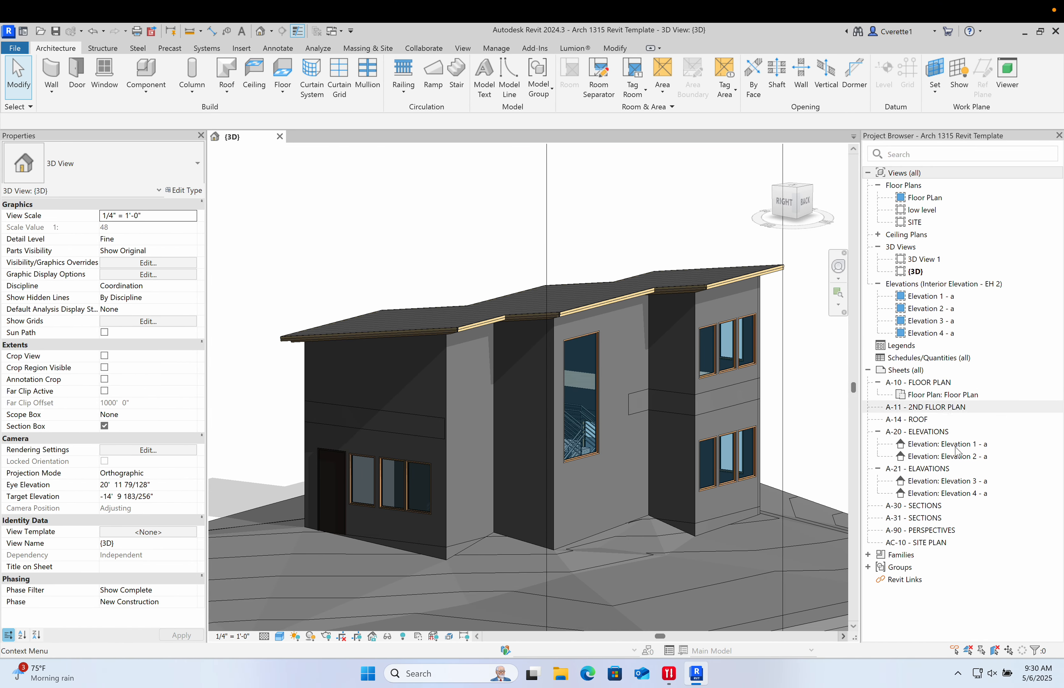
{"action": "double_click", "coordinate": [927, 396]}
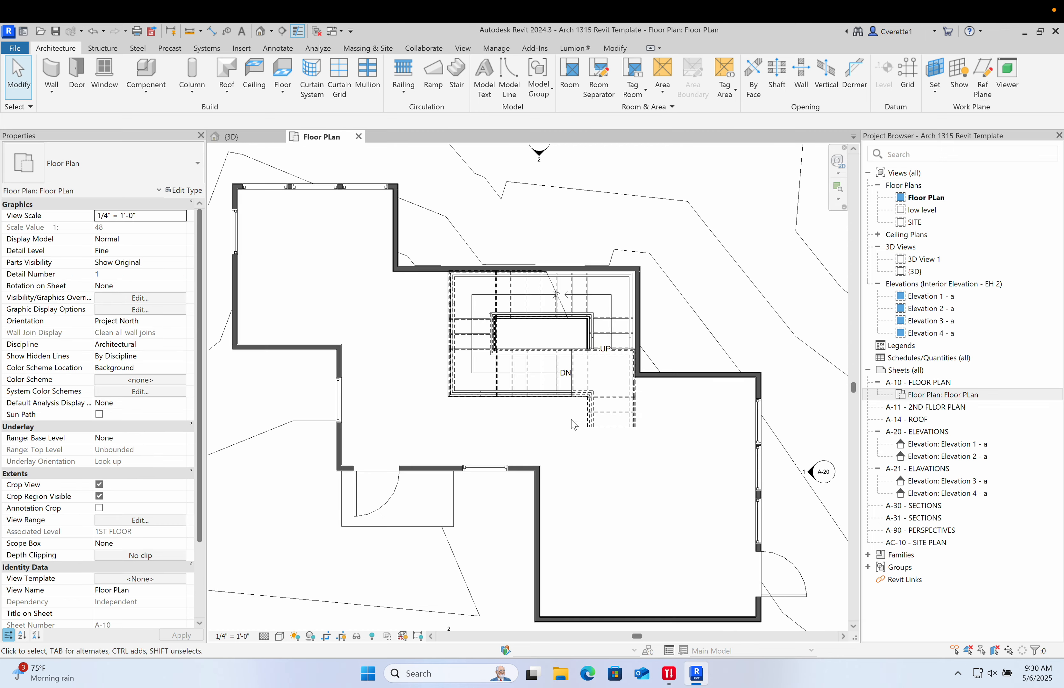
{"action": "scroll", "coordinate": [574, 424], "scroll_direction": "down", "scroll_amount": 3}
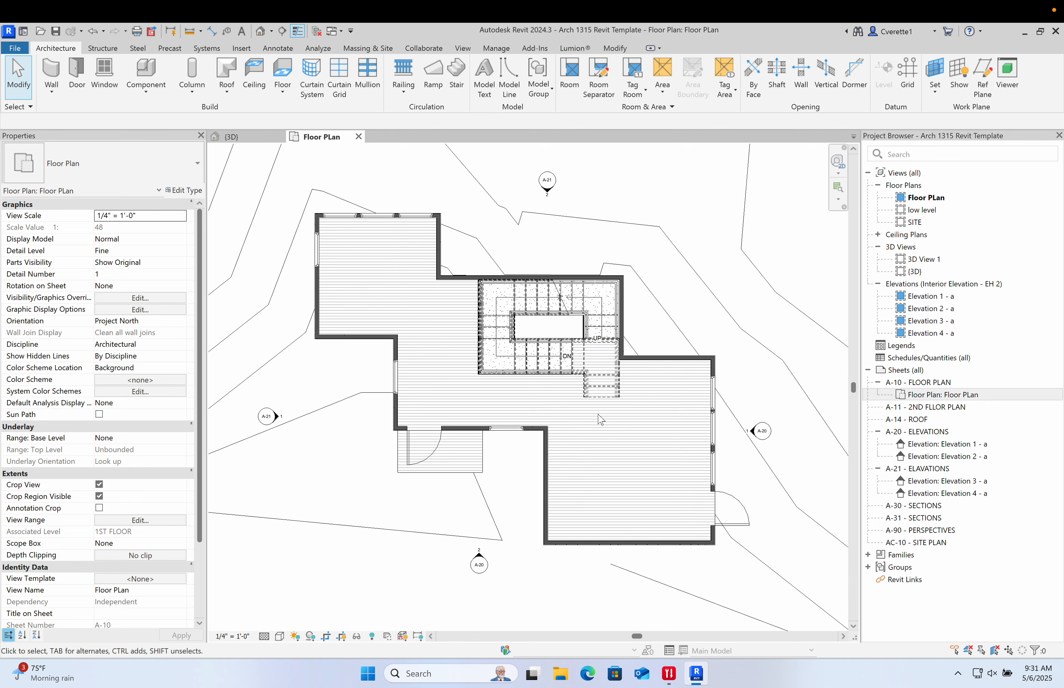
{"action": "scroll", "coordinate": [554, 459], "scroll_direction": "up", "scroll_amount": 4}
{"action": "scroll", "coordinate": [559, 460], "scroll_direction": "down", "scroll_amount": 2}
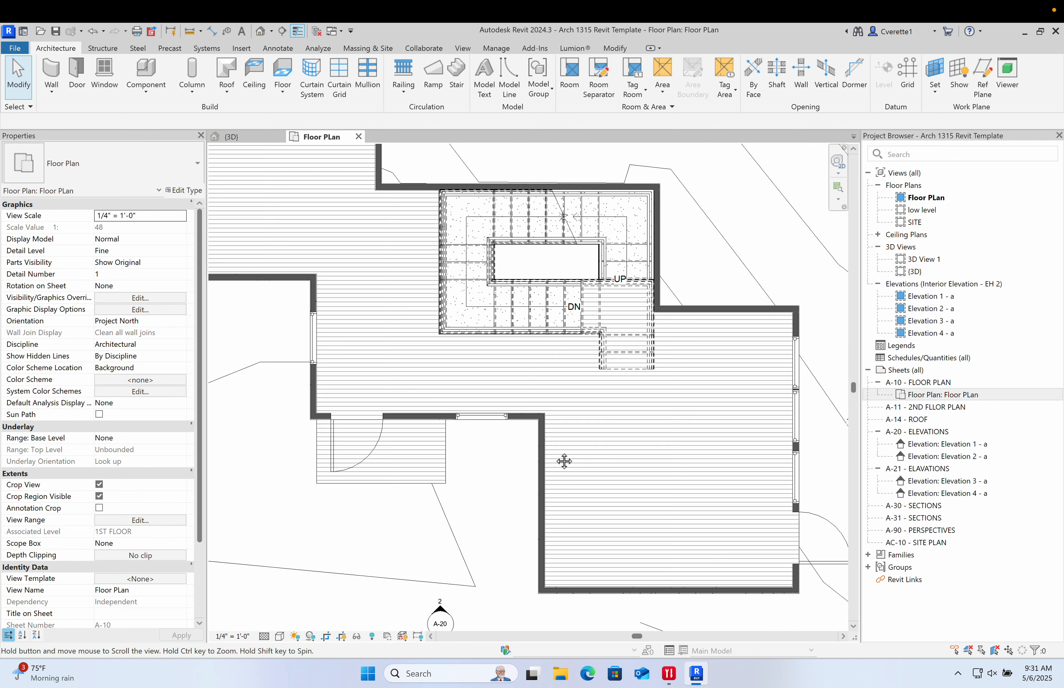
{"action": "middle_click_drag", "start_coordinate": [565, 461], "coordinate": [586, 478]}
{"action": "scroll", "coordinate": [587, 499], "scroll_direction": "down", "scroll_amount": 1}
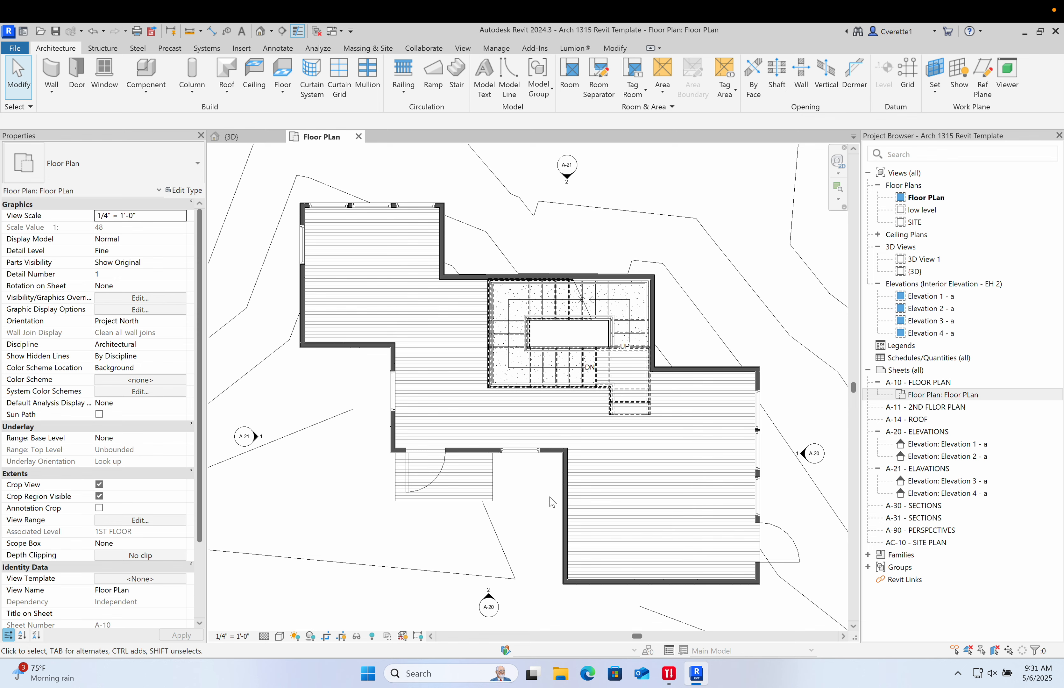
{"action": "scroll", "coordinate": [554, 502], "scroll_direction": "down", "scroll_amount": 4}
{"action": "scroll", "coordinate": [549, 506], "scroll_direction": "up", "scroll_amount": 3}
{"action": "scroll", "coordinate": [542, 505], "scroll_direction": "up", "scroll_amount": 1}
{"action": "middle_click_drag", "start_coordinate": [542, 505], "coordinate": [533, 497]}
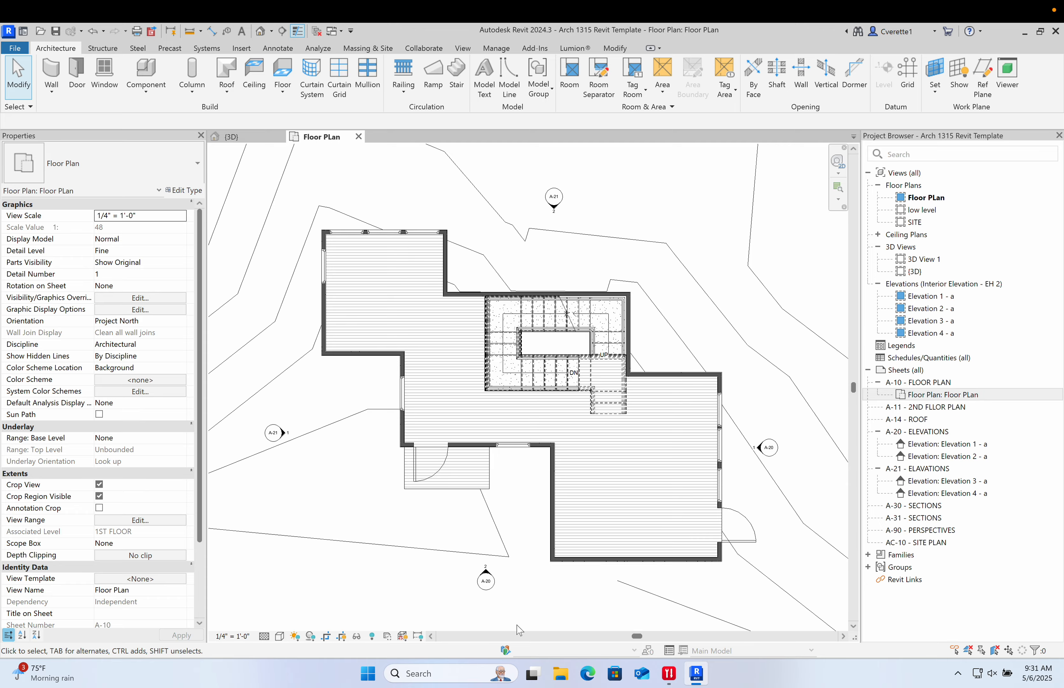
- Switch back to the BIMobject site in the browser
{"action": "left_click", "coordinate": [696, 674]}
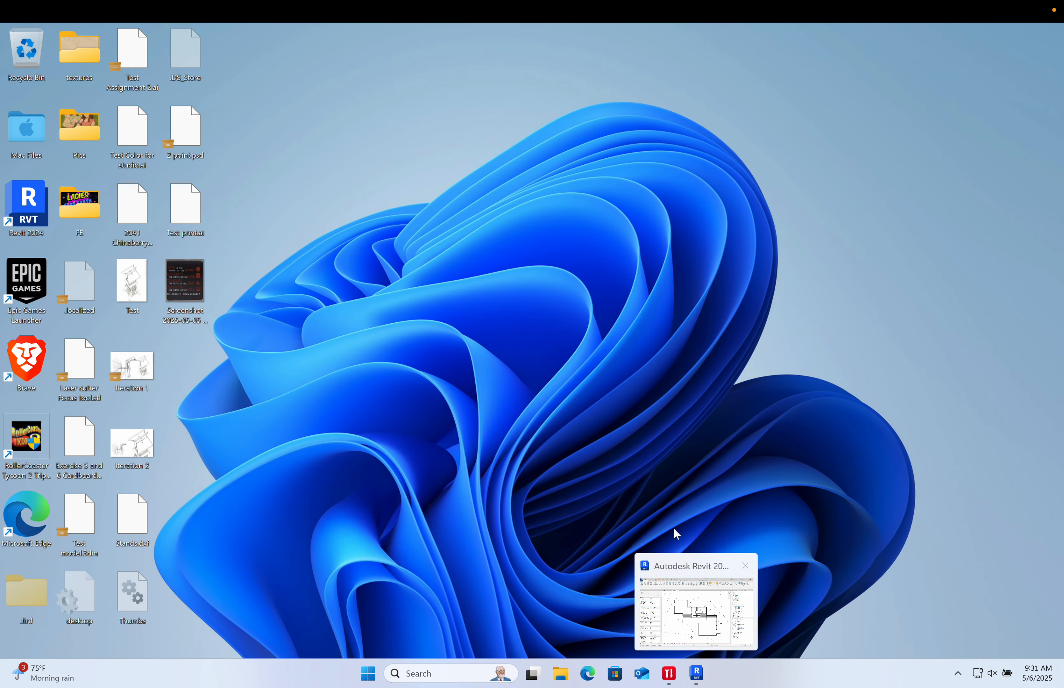
{"action": "left_click", "coordinate": [698, 674]}
{"action": "scroll", "coordinate": [680, 506], "scroll_direction": "down", "scroll_amount": 1}
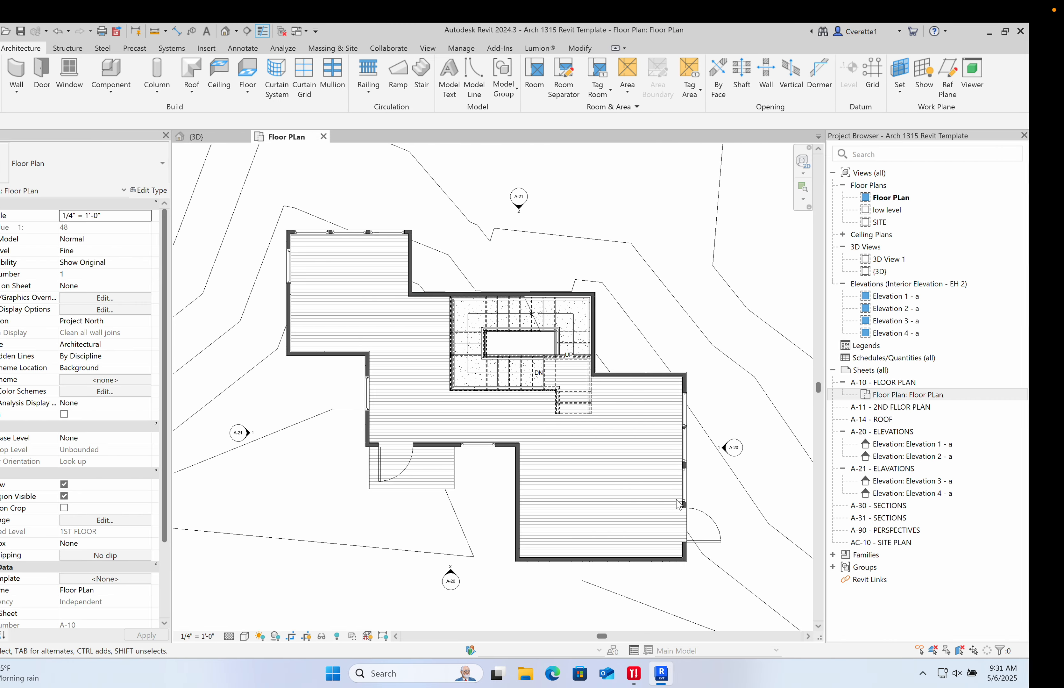
{"action": "middle_click_drag", "start_coordinate": [680, 506], "coordinate": [594, 506]}
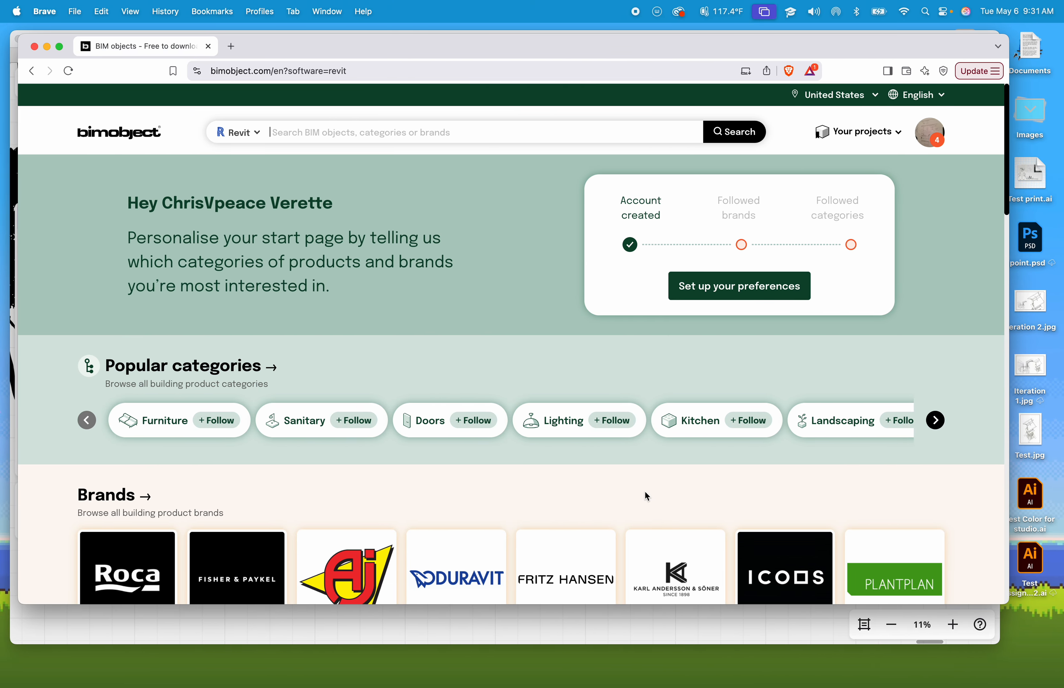
- Search BIMobject for couch models
{"action": "left_click", "coordinate": [320, 129]}
{"action": "type", "text": "c"}
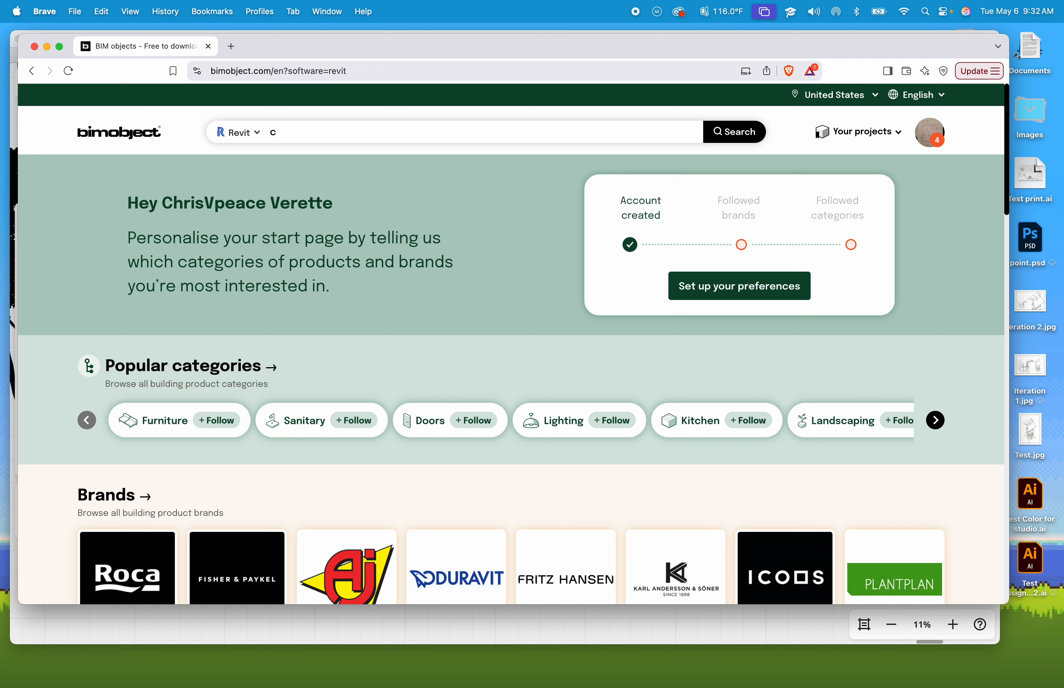
{"action": "type", "text": "ouch"}
{"action": "key", "text": "Return"}
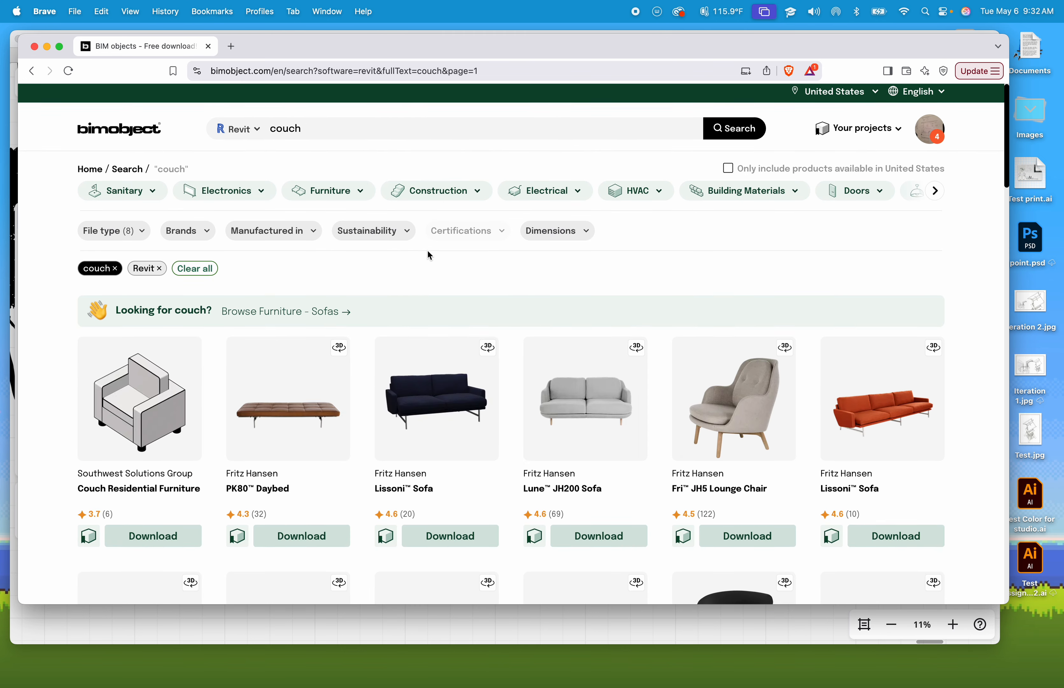
- Open the Alphabet Sofa™ Series PL300-4 product page from the couch search results
{"action": "scroll", "coordinate": [422, 257], "scroll_direction": "down", "scroll_amount": 1}
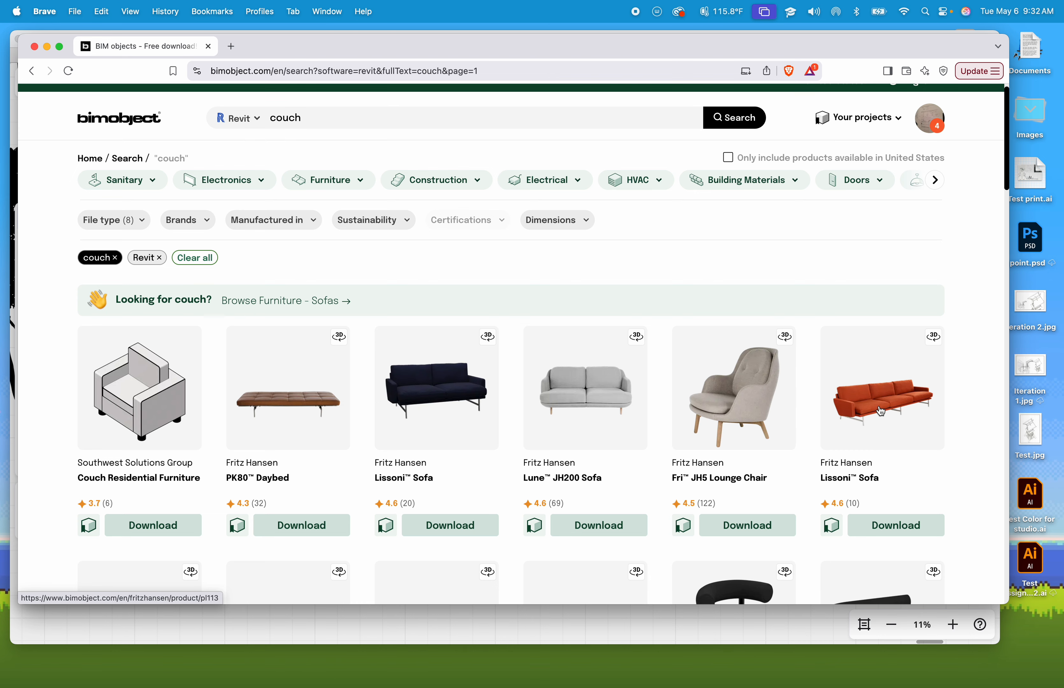
{"action": "scroll", "coordinate": [879, 408], "scroll_direction": "down", "scroll_amount": 5}
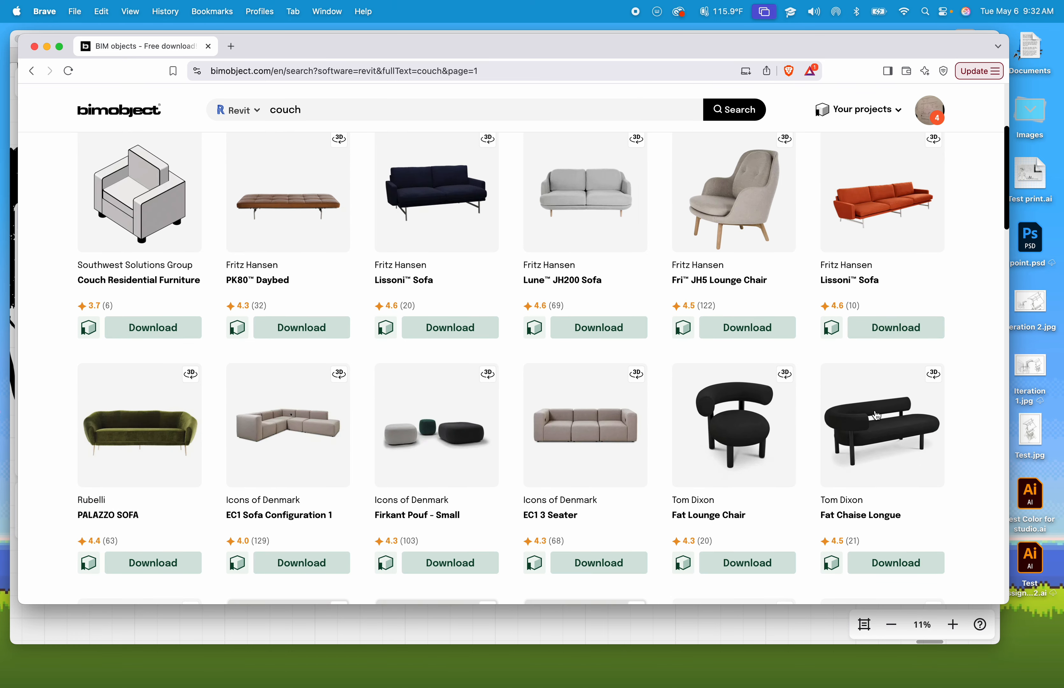
{"action": "scroll", "coordinate": [623, 498], "scroll_direction": "down", "scroll_amount": 6}
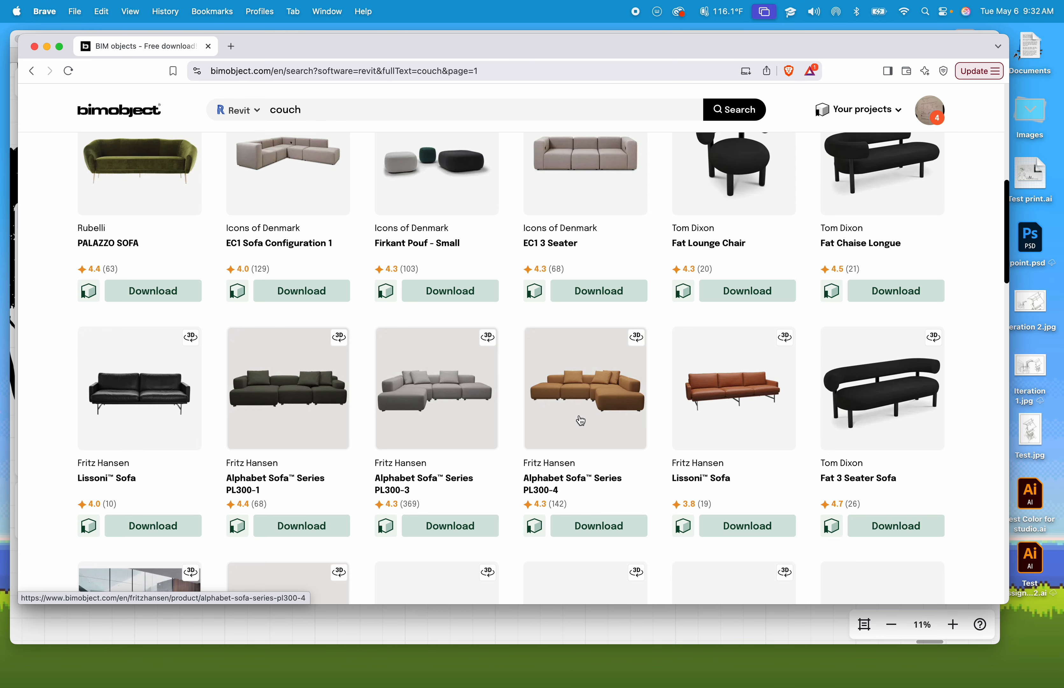
{"action": "left_click", "coordinate": [577, 440]}
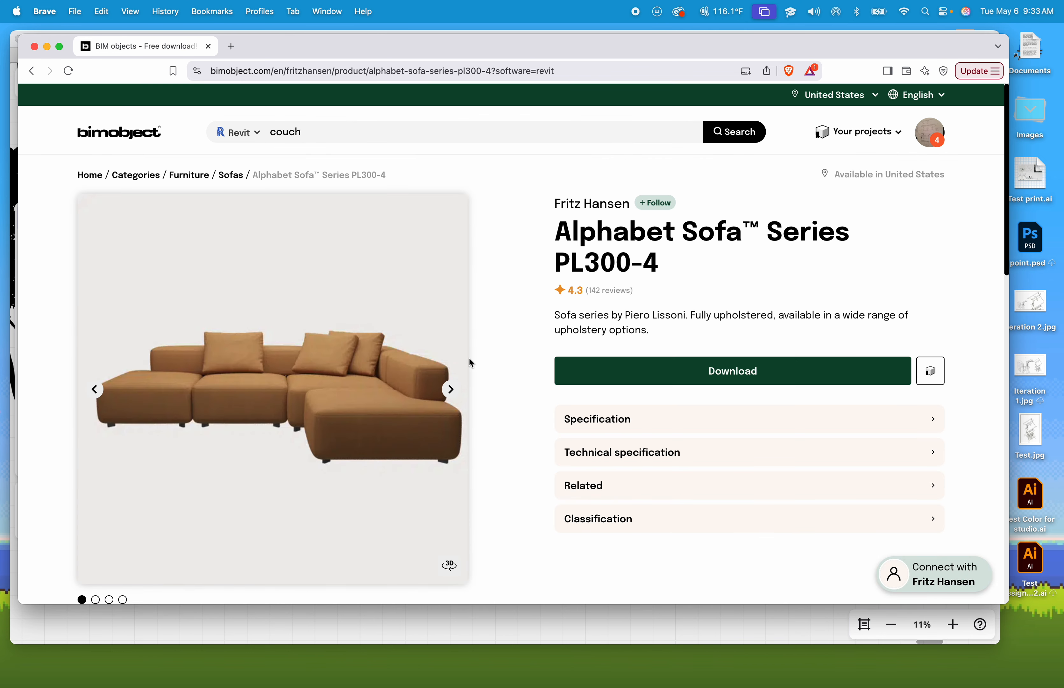
- Open the sofa's download options and deselect every file except the Revit .rfa family file
{"action": "left_click", "coordinate": [689, 372]}
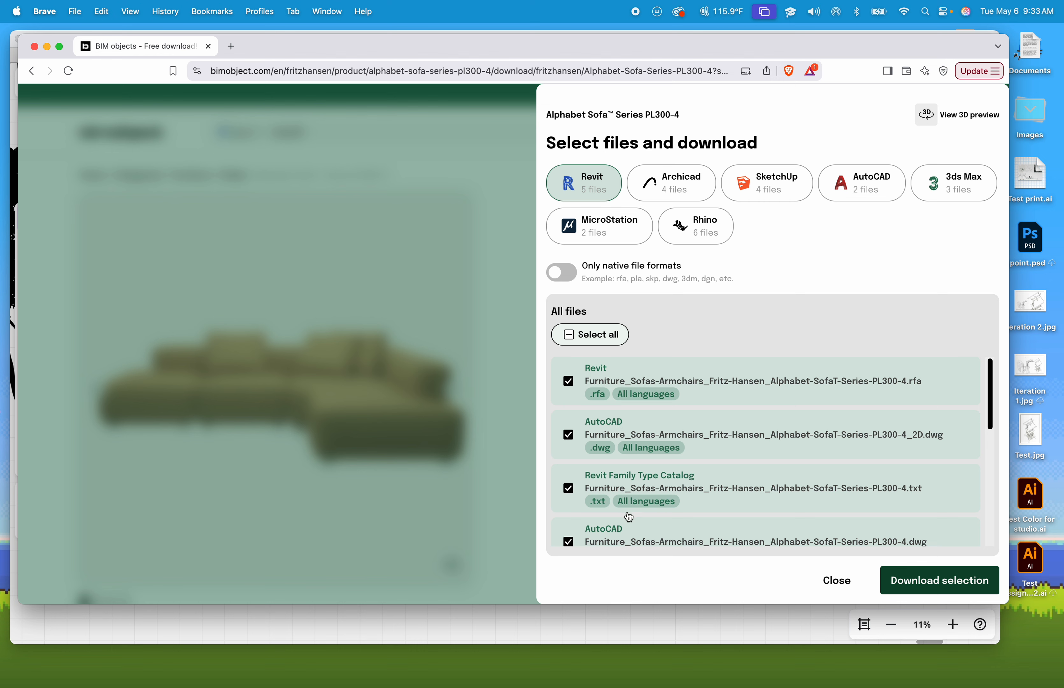
{"action": "scroll", "coordinate": [644, 523], "scroll_direction": "down", "scroll_amount": 6}
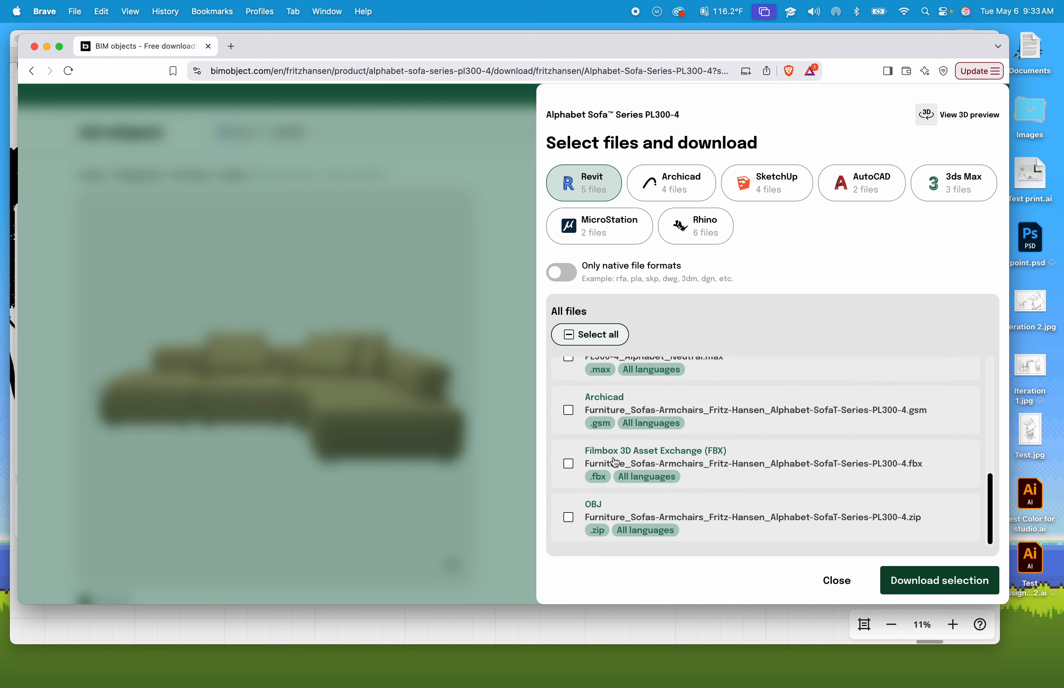
{"action": "scroll", "coordinate": [620, 506], "scroll_direction": "up", "scroll_amount": 5}
{"action": "scroll", "coordinate": [628, 456], "scroll_direction": "down", "scroll_amount": 2}
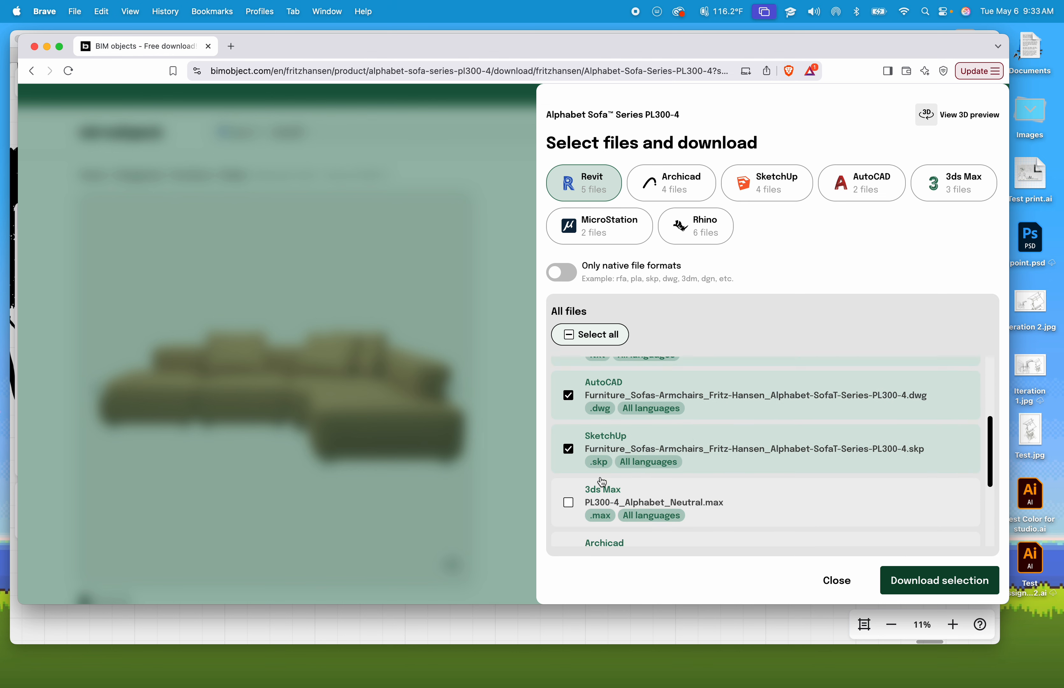
{"action": "left_click", "coordinate": [568, 449]}
{"action": "scroll", "coordinate": [569, 457], "scroll_direction": "up", "scroll_amount": 2}
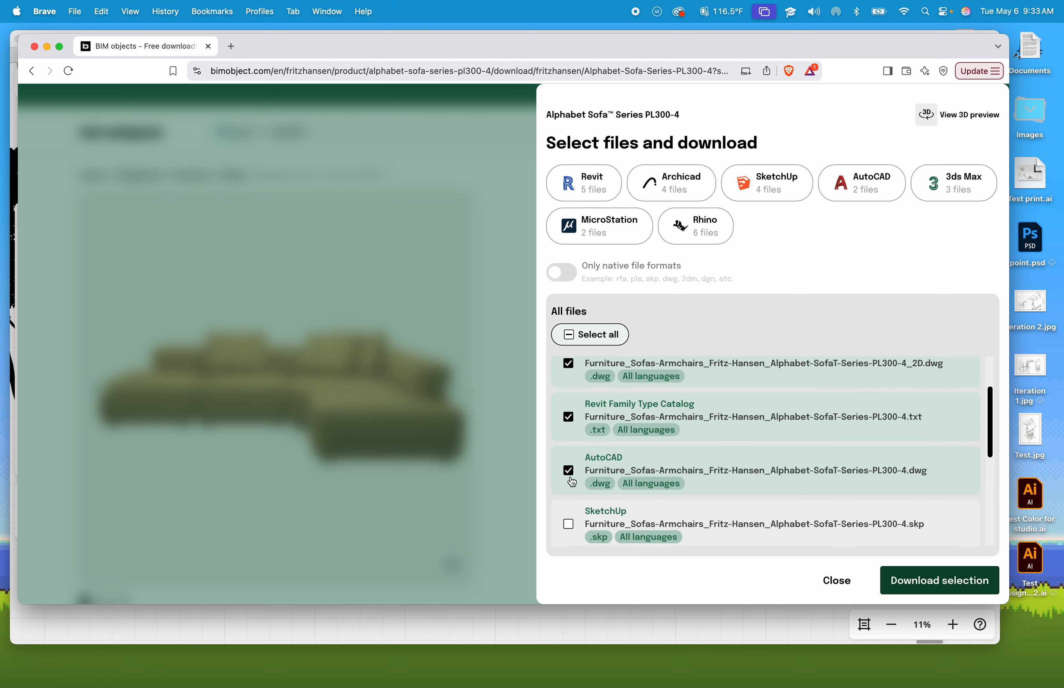
{"action": "scroll", "coordinate": [577, 447], "scroll_direction": "up", "scroll_amount": 2}
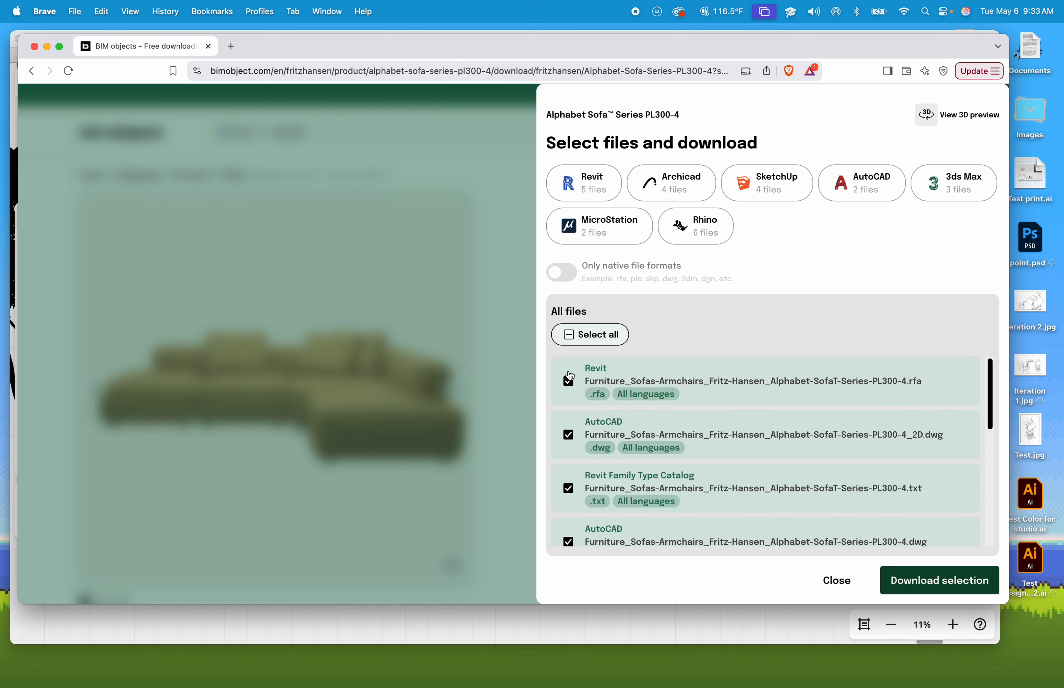
{"action": "left_click", "coordinate": [569, 434]}
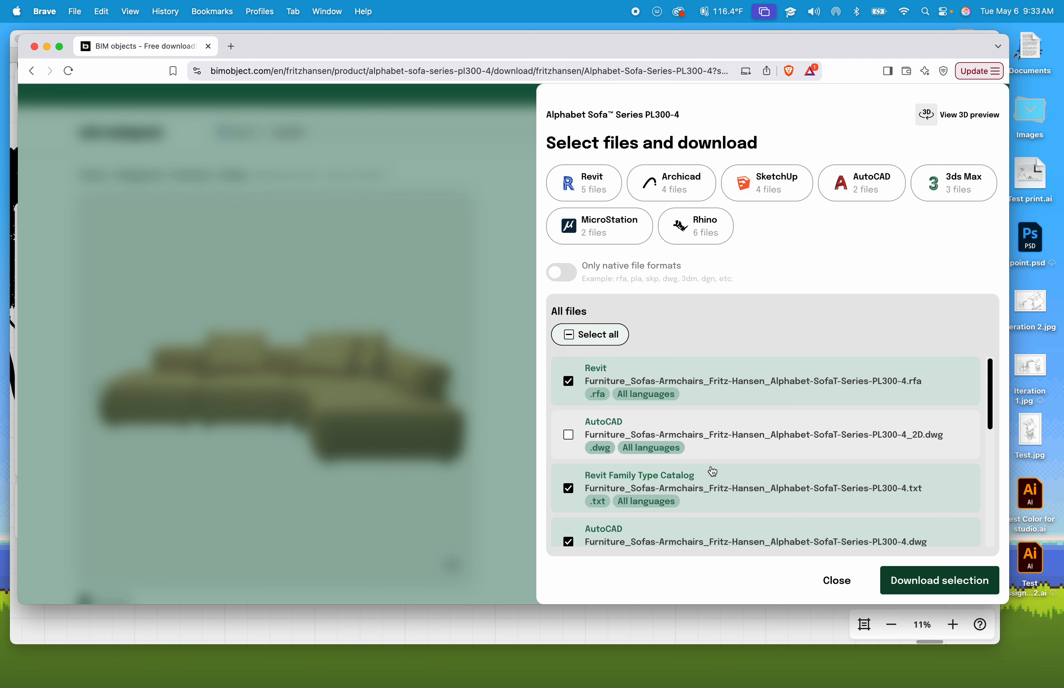
{"action": "left_click", "coordinate": [575, 492]}
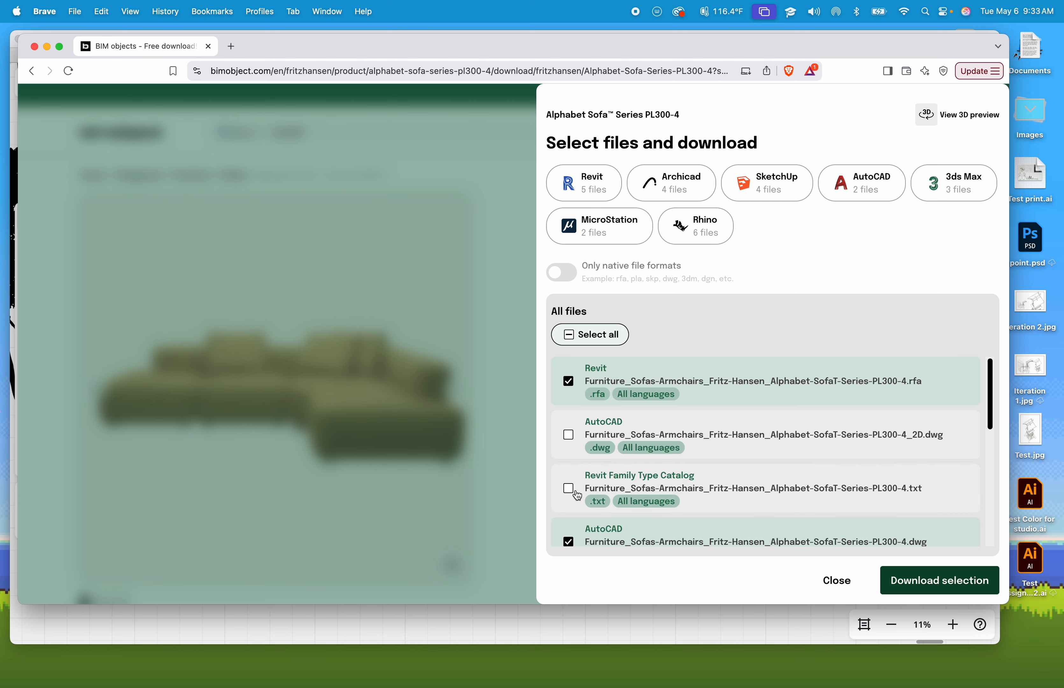
{"action": "scroll", "coordinate": [577, 494], "scroll_direction": "down", "scroll_amount": 1}
{"action": "left_click", "coordinate": [569, 537]}
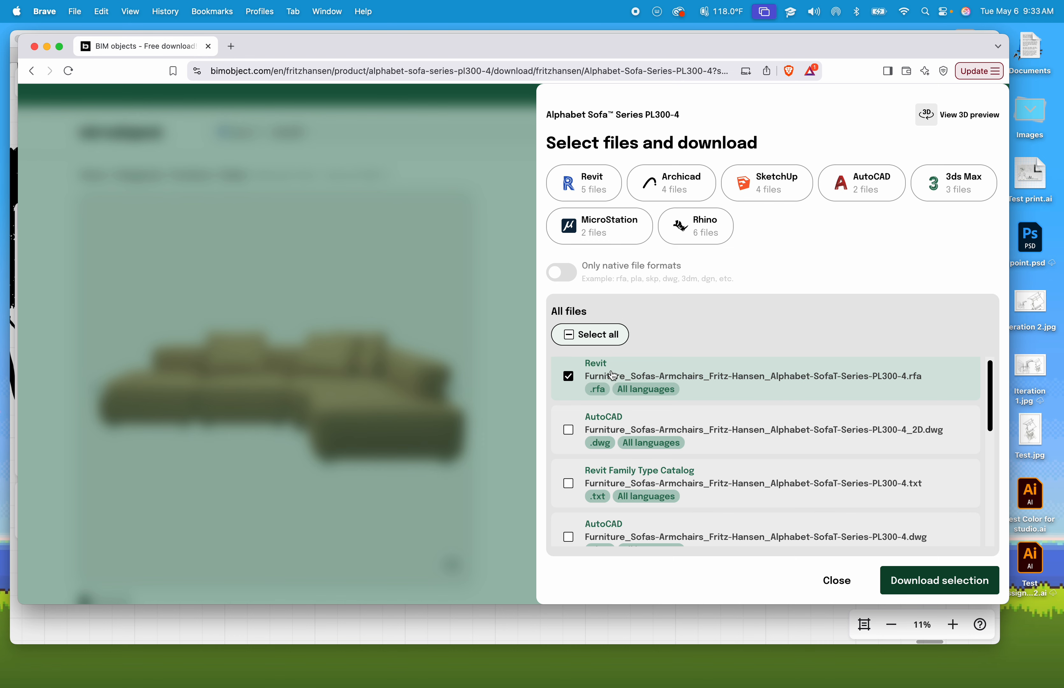
{"action": "scroll", "coordinate": [614, 375], "scroll_direction": "up", "scroll_amount": 1}
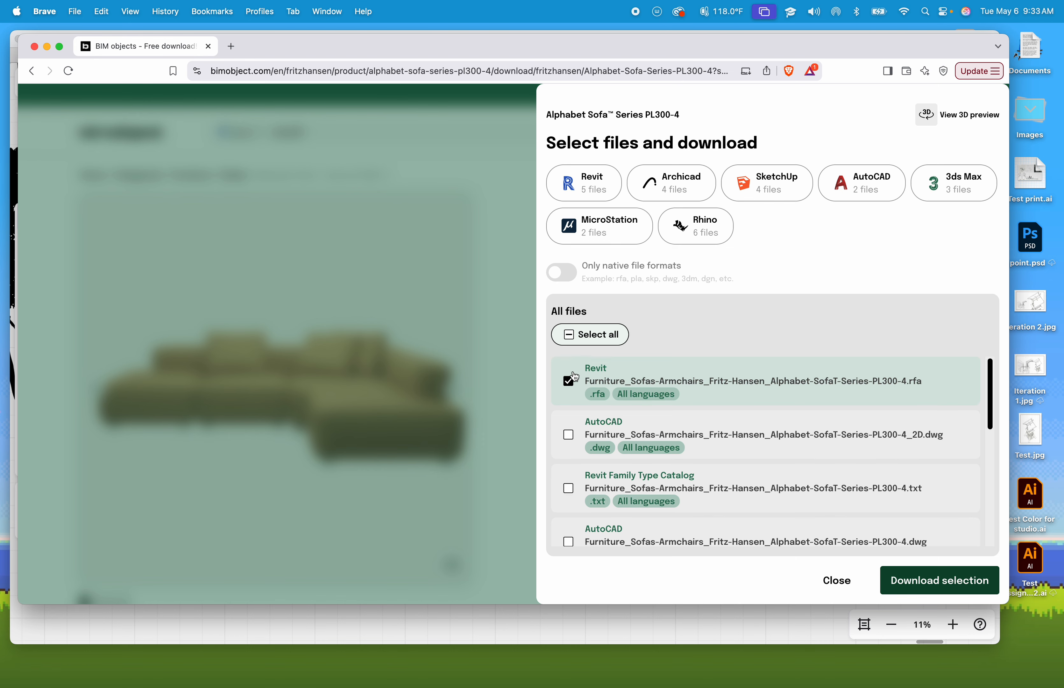
- Download the selected Revit file and save it in the Downloads folder
{"action": "left_click", "coordinate": [936, 583]}
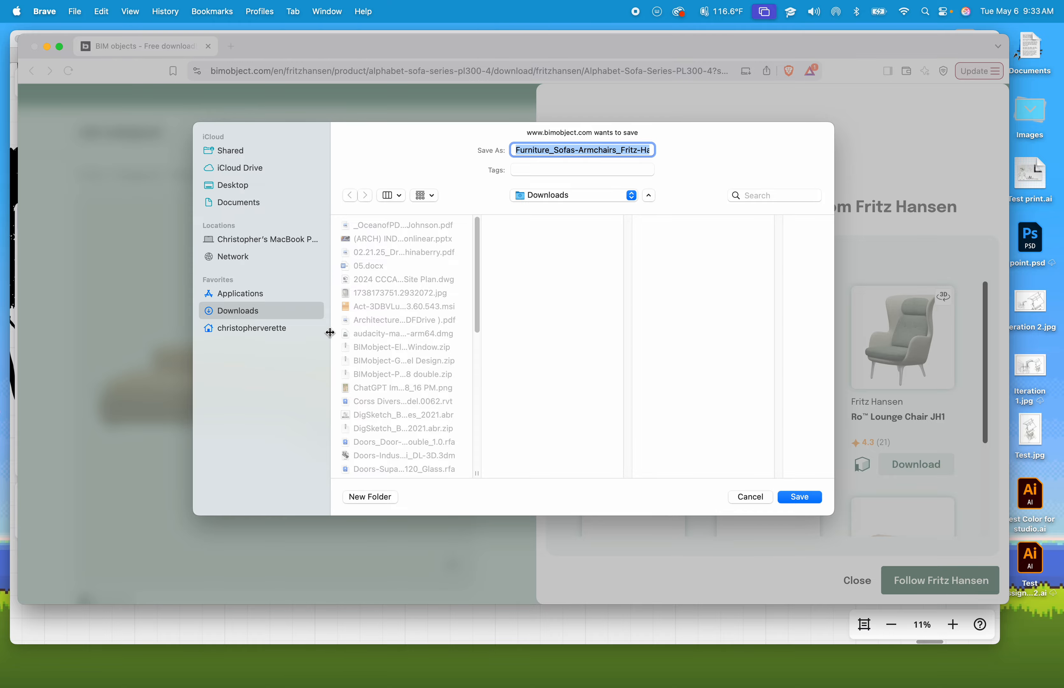
{"action": "left_click", "coordinate": [806, 499]}
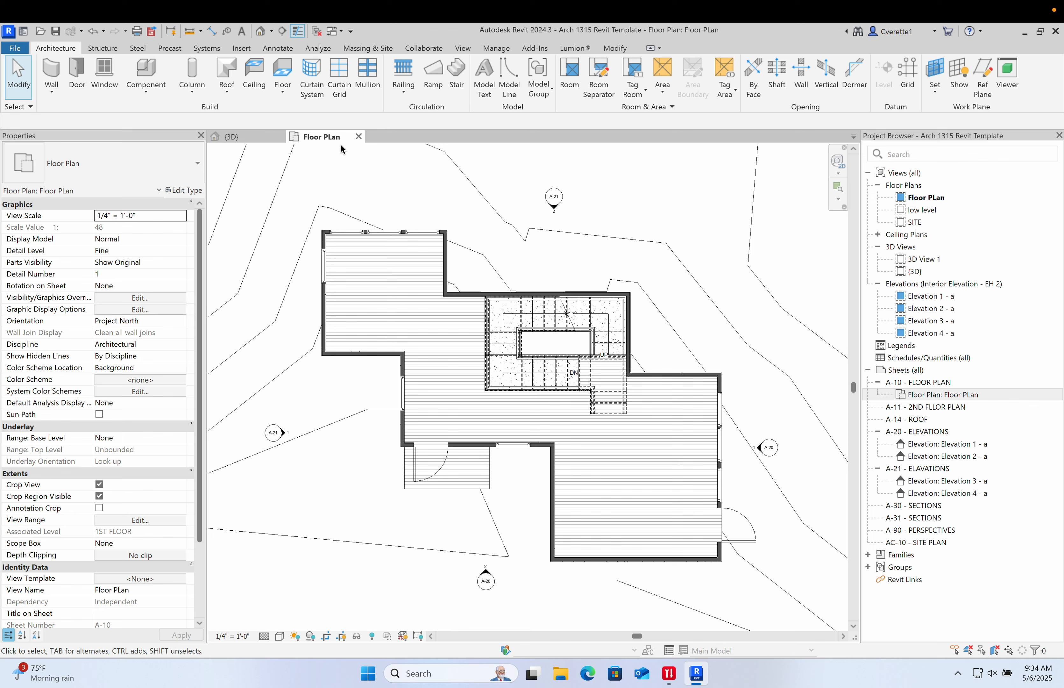
- Start placing a component in the Floor Plan and browse the loaded furniture types in the type list
{"action": "key", "text": "c"}
{"action": "key", "text": "m"}
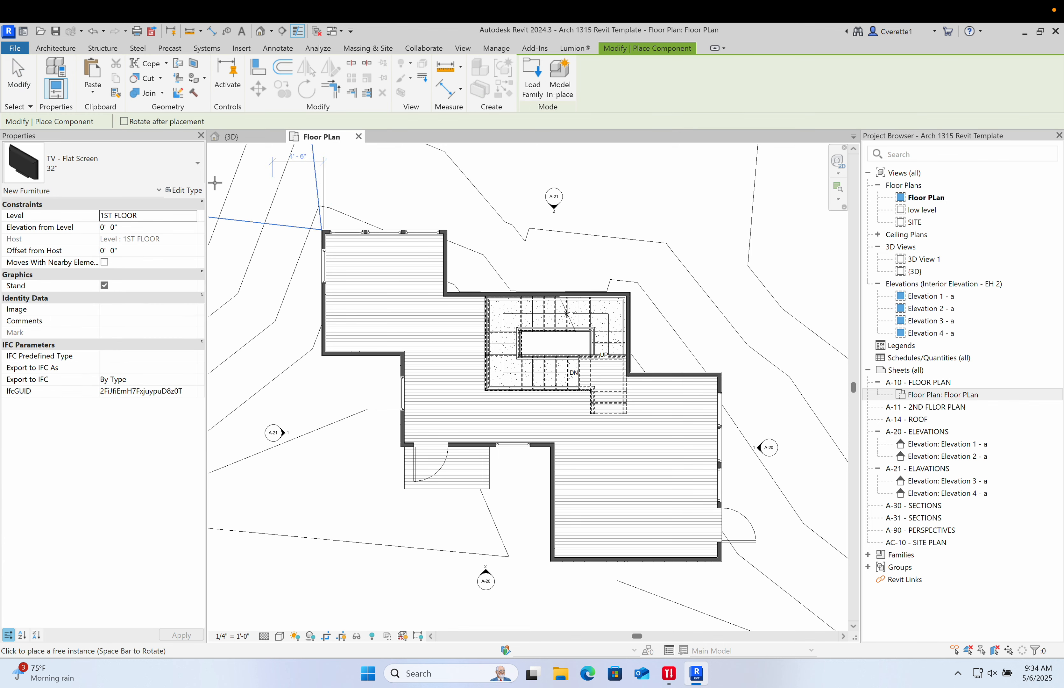
{"action": "left_click", "coordinate": [193, 179]}
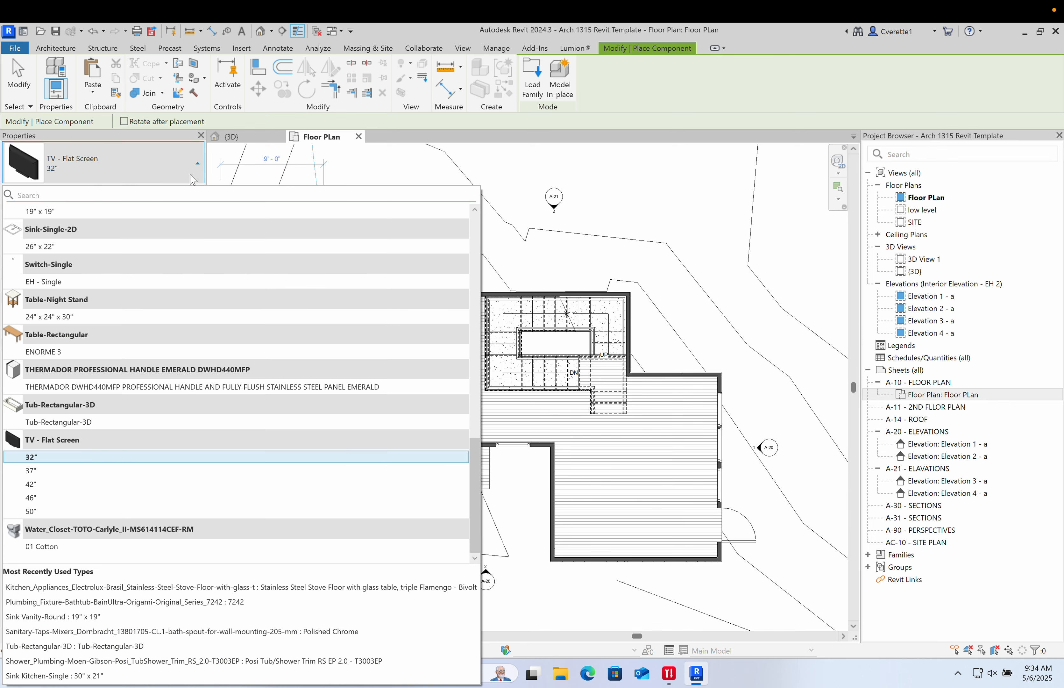
{"action": "scroll", "coordinate": [159, 259], "scroll_direction": "up", "scroll_amount": 3}
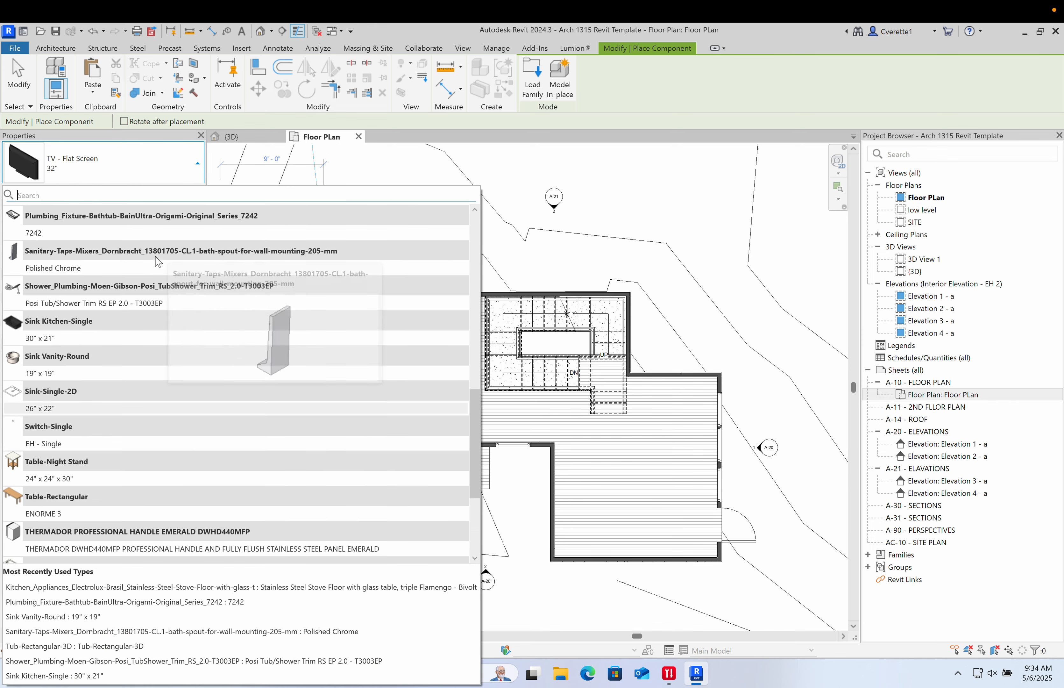
{"action": "scroll", "coordinate": [89, 340], "scroll_direction": "up", "scroll_amount": 3}
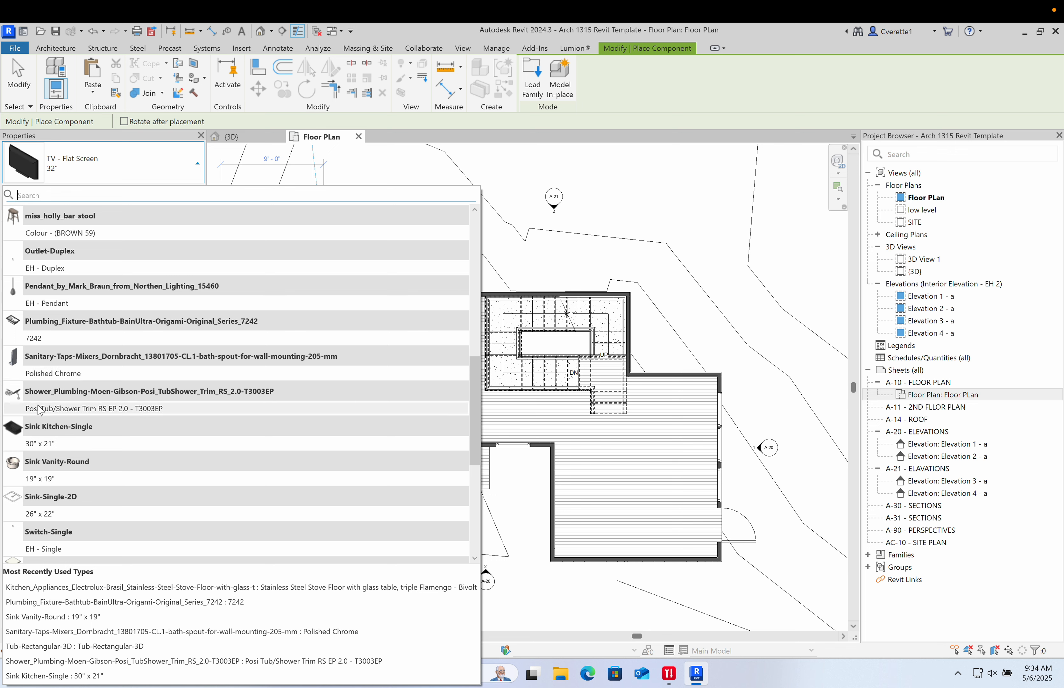
{"action": "mouse_move", "coordinate": [40, 483]}
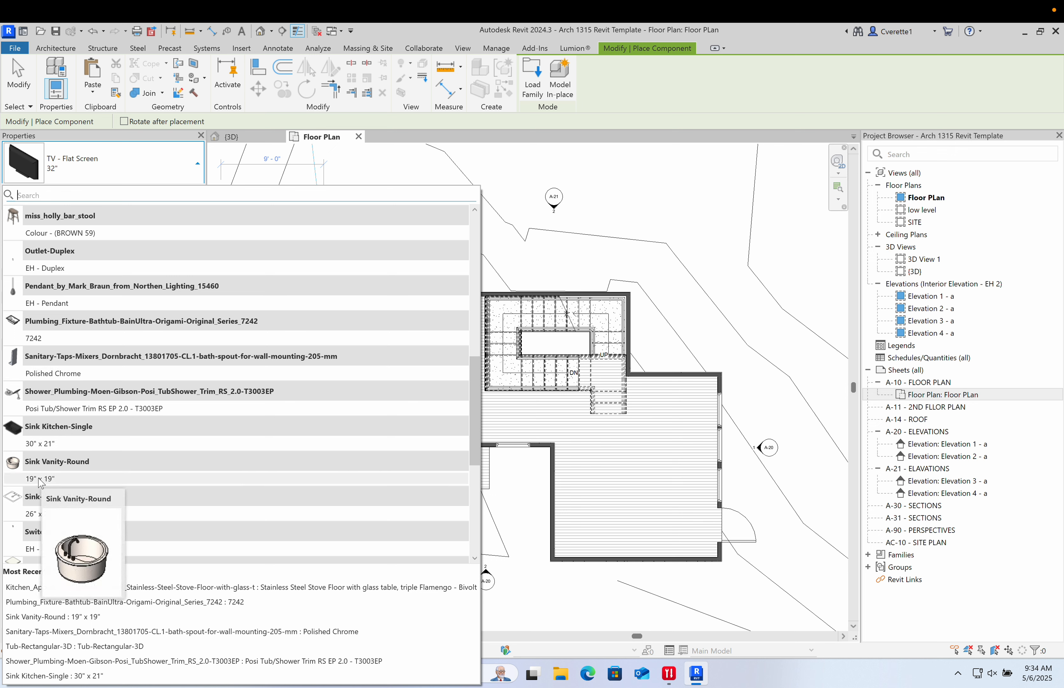
{"action": "mouse_move", "coordinate": [42, 512]}
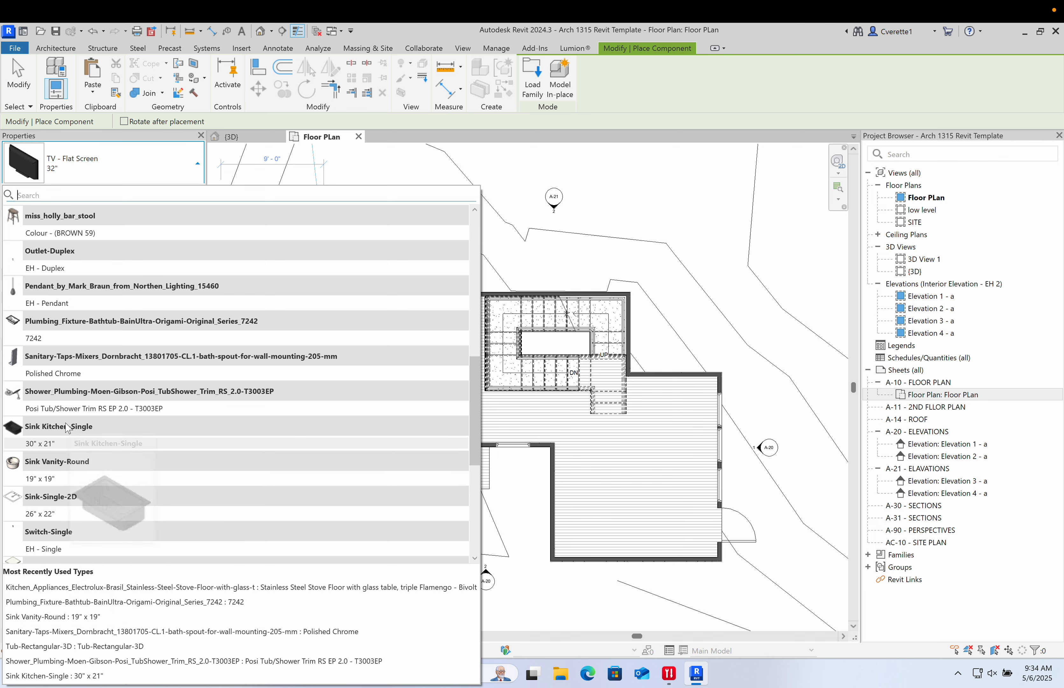
{"action": "scroll", "coordinate": [67, 428], "scroll_direction": "down", "scroll_amount": 4}
{"action": "mouse_move", "coordinate": [67, 429]}
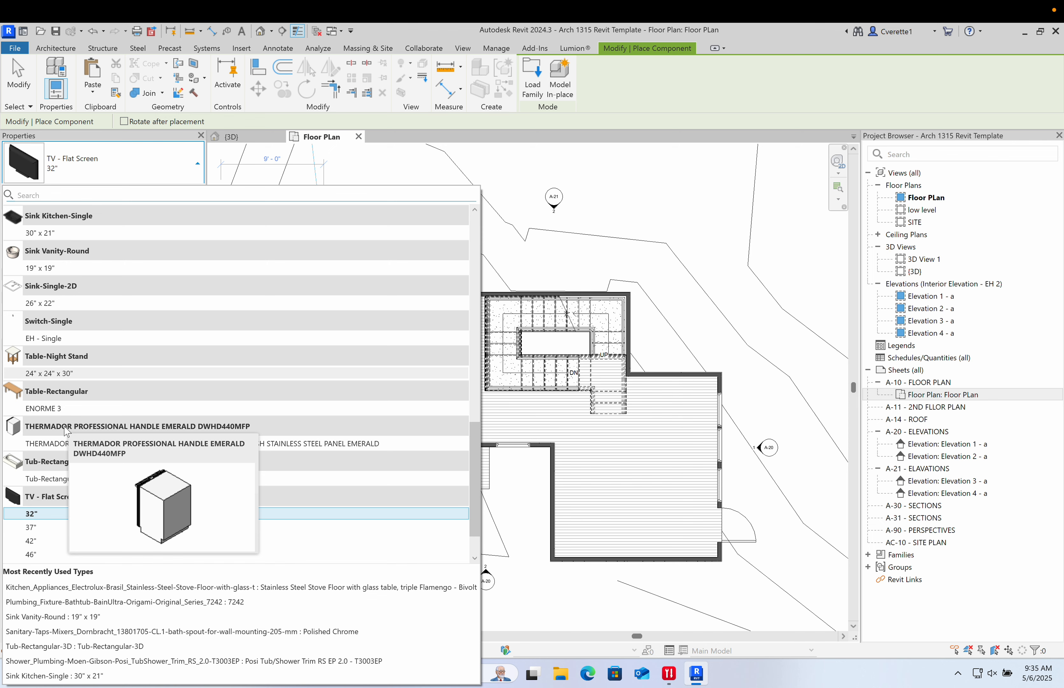
{"action": "scroll", "coordinate": [67, 430], "scroll_direction": "down", "scroll_amount": 1}
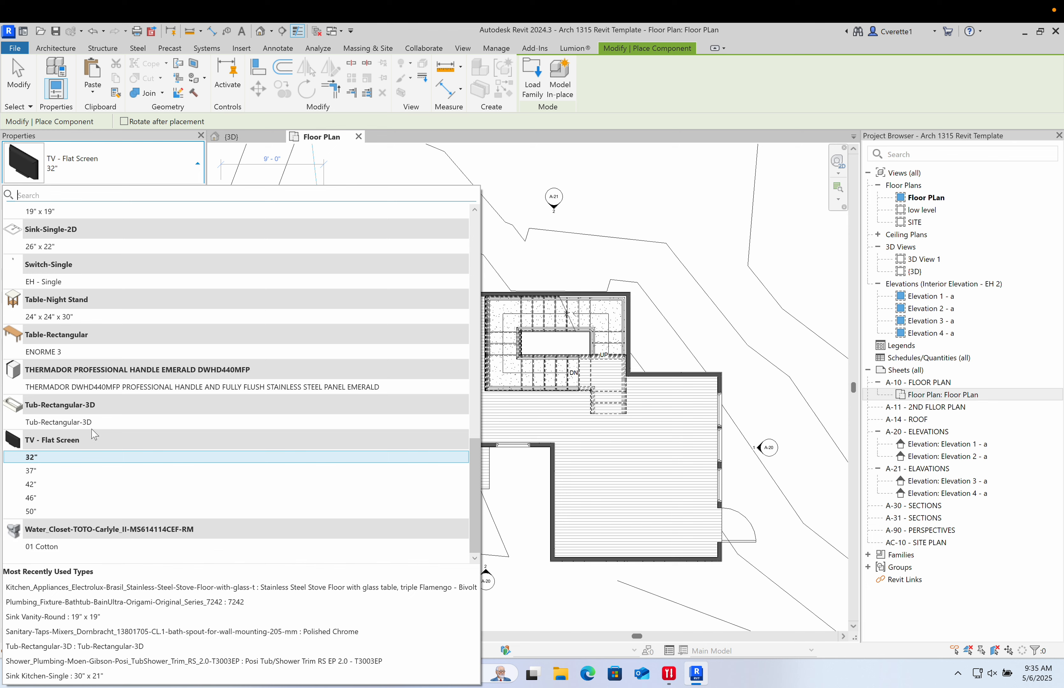
{"action": "mouse_move", "coordinate": [97, 393]}
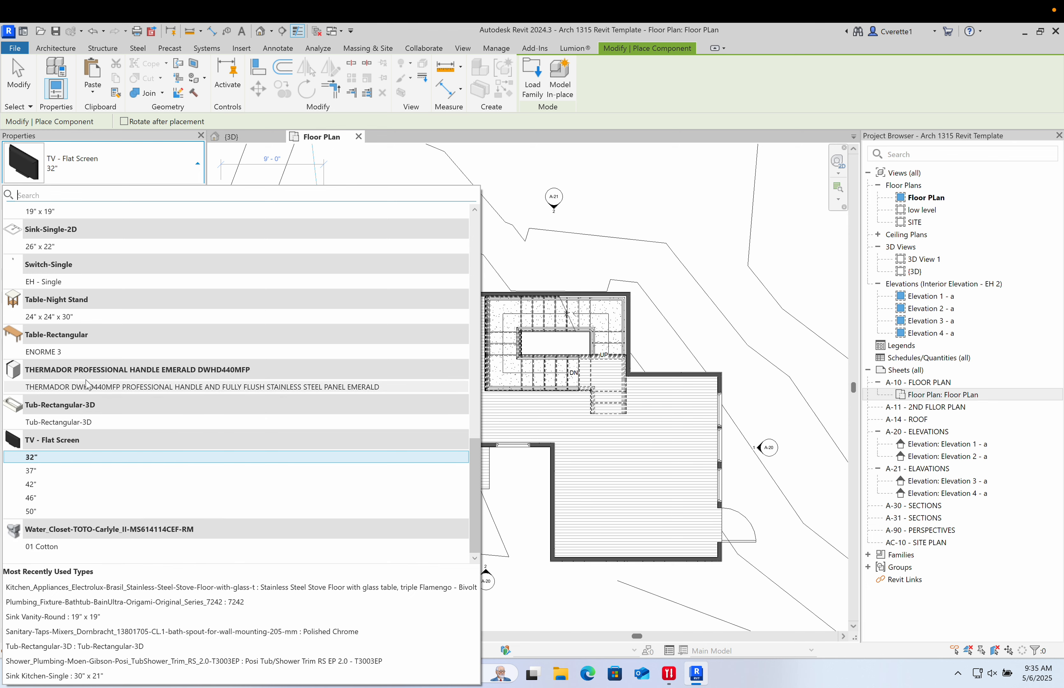
{"action": "scroll", "coordinate": [76, 371], "scroll_direction": "up", "scroll_amount": 3}
{"action": "scroll", "coordinate": [77, 369], "scroll_direction": "up", "scroll_amount": 2}
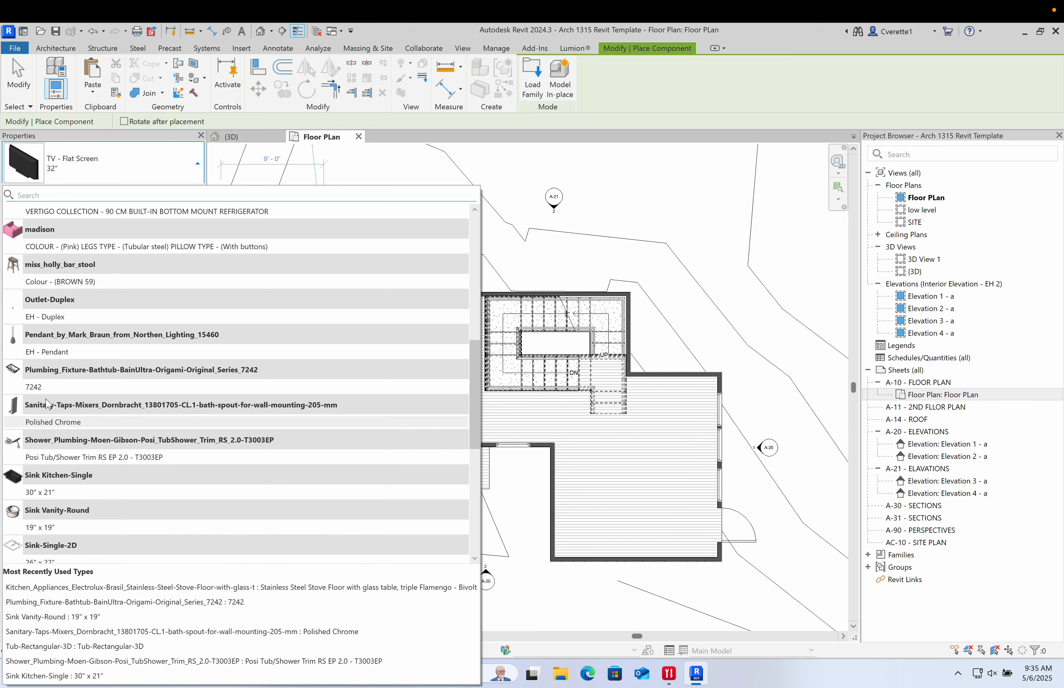
{"action": "scroll", "coordinate": [48, 404], "scroll_direction": "up", "scroll_amount": 1}
{"action": "mouse_move", "coordinate": [48, 404]}
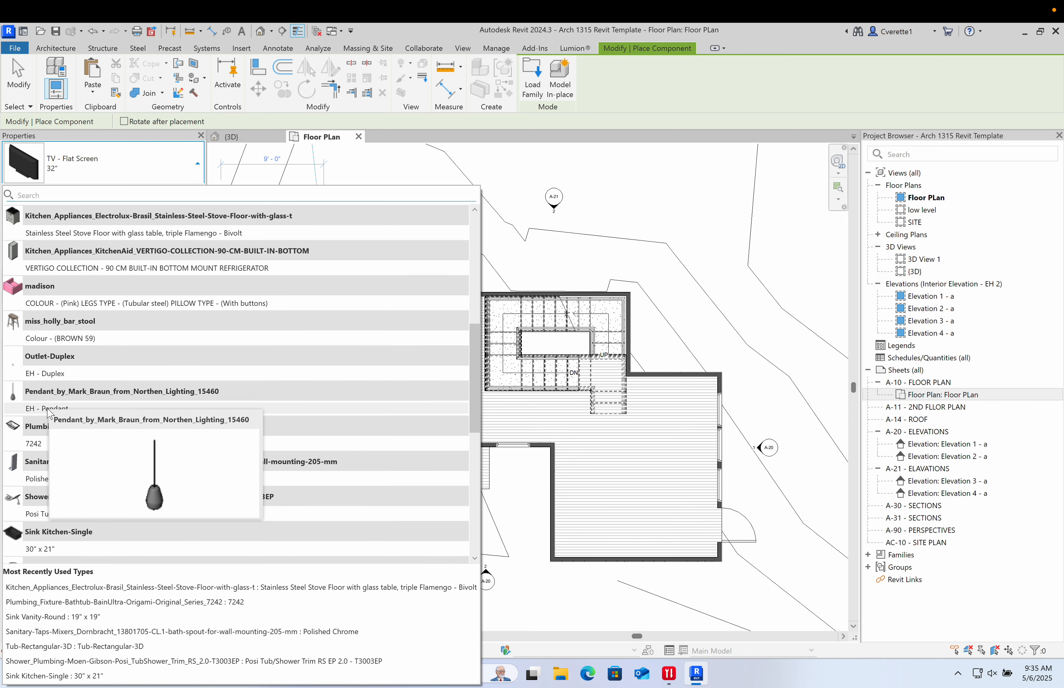
{"action": "scroll", "coordinate": [42, 385], "scroll_direction": "up", "scroll_amount": 4}
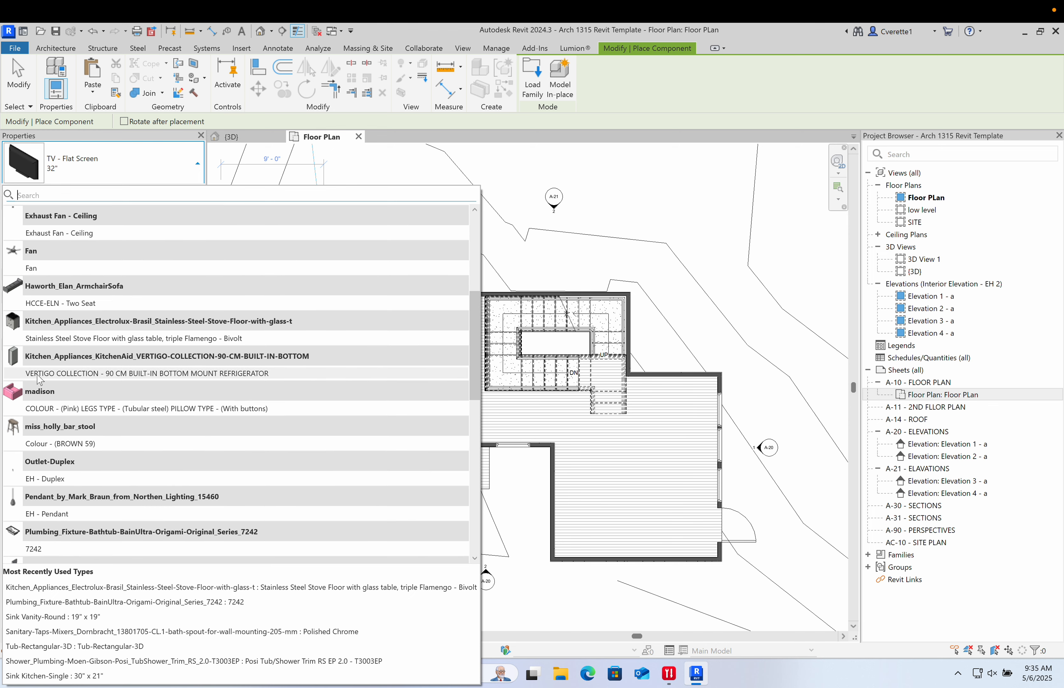
{"action": "mouse_move", "coordinate": [43, 219]}
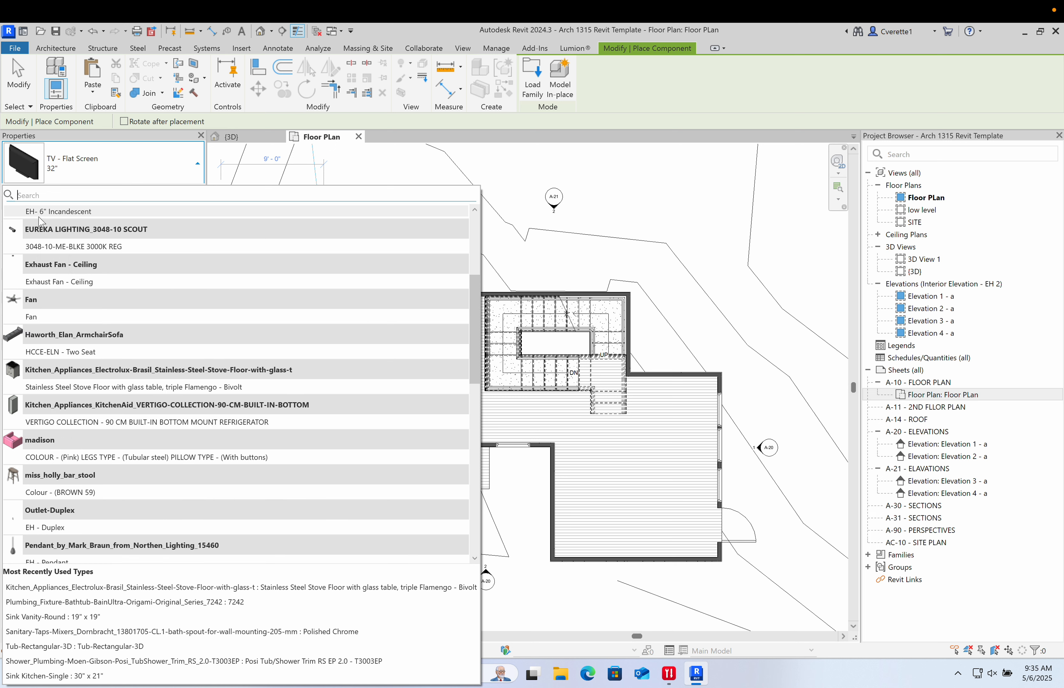
{"action": "mouse_move", "coordinate": [71, 562]}
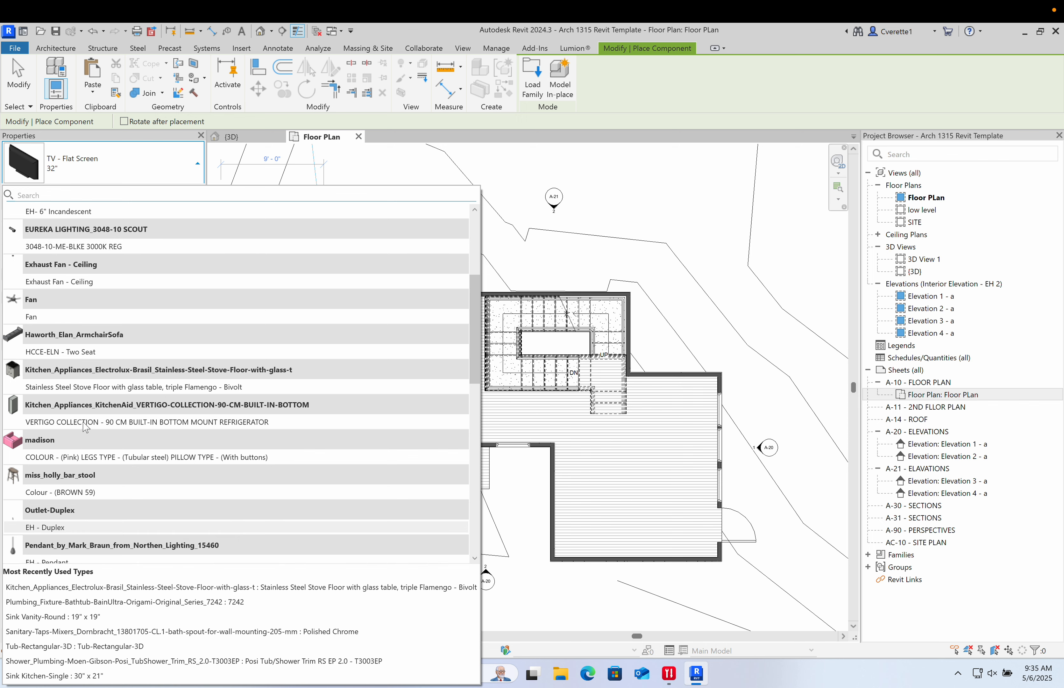
{"action": "scroll", "coordinate": [86, 443], "scroll_direction": "up", "scroll_amount": 5}
{"action": "mouse_move", "coordinate": [45, 510]}
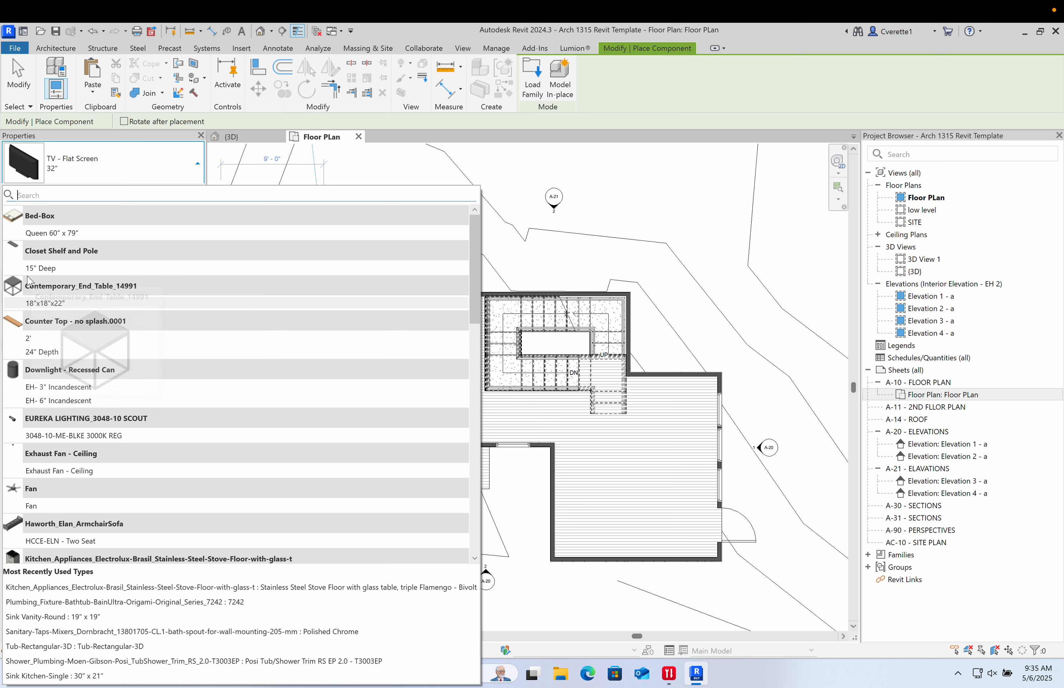
- Choose the Bed-Box Queen 60" x 79" type and place it, rotated, in the lower right room
{"action": "left_click", "coordinate": [87, 234]}
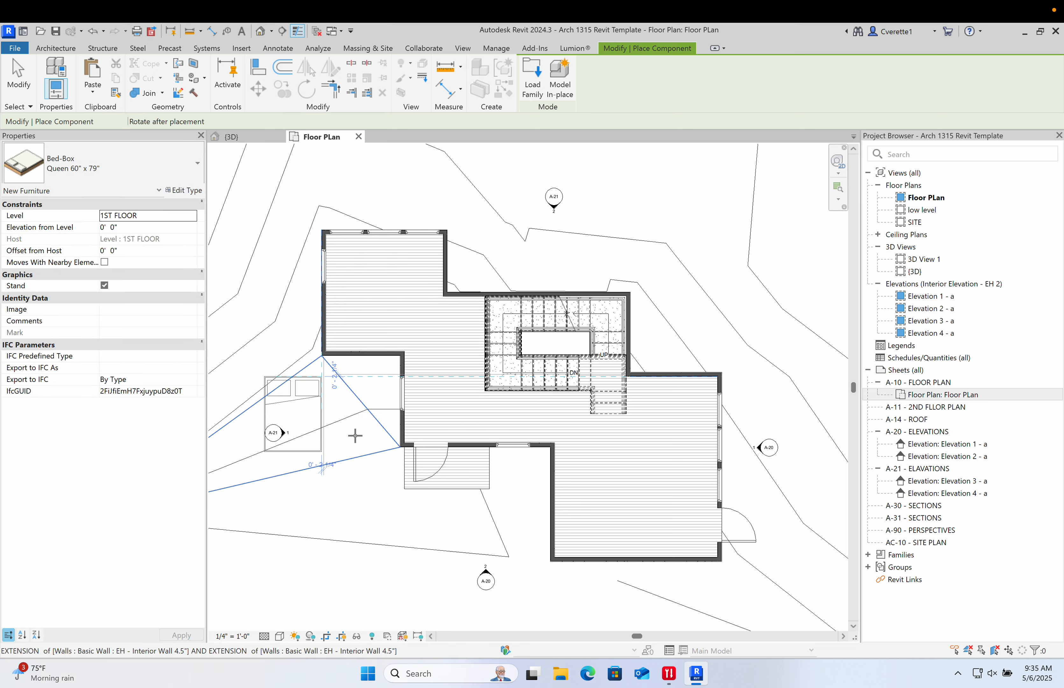
{"action": "scroll", "coordinate": [617, 456], "scroll_direction": "up", "scroll_amount": 3}
{"action": "scroll", "coordinate": [618, 456], "scroll_direction": "down", "scroll_amount": 2}
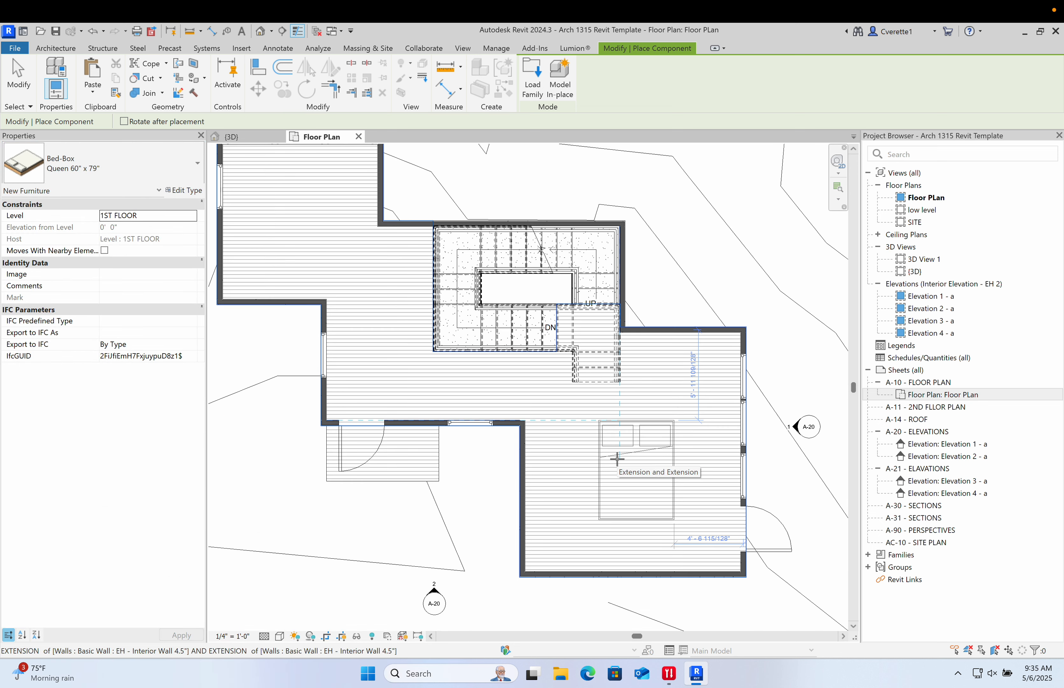
{"action": "key", "text": "space"}
{"action": "key", "text": "space"}
{"action": "key", "text": "space"}
{"action": "key", "text": "space"}
{"action": "key", "text": "space"}
{"action": "key", "text": "space"}
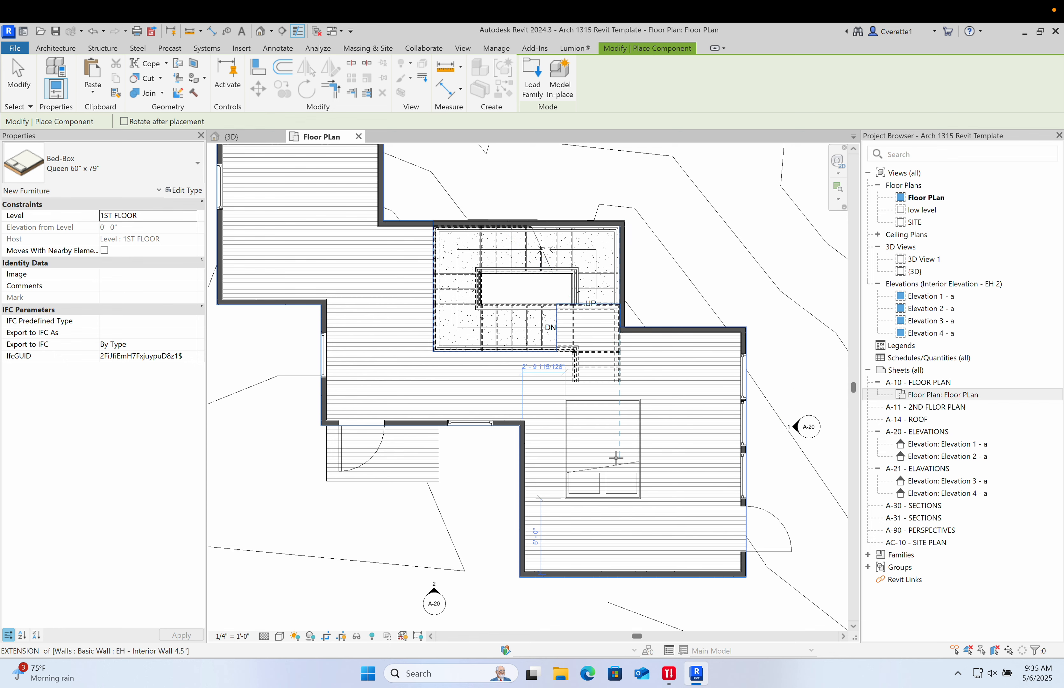
{"action": "key", "text": "space"}
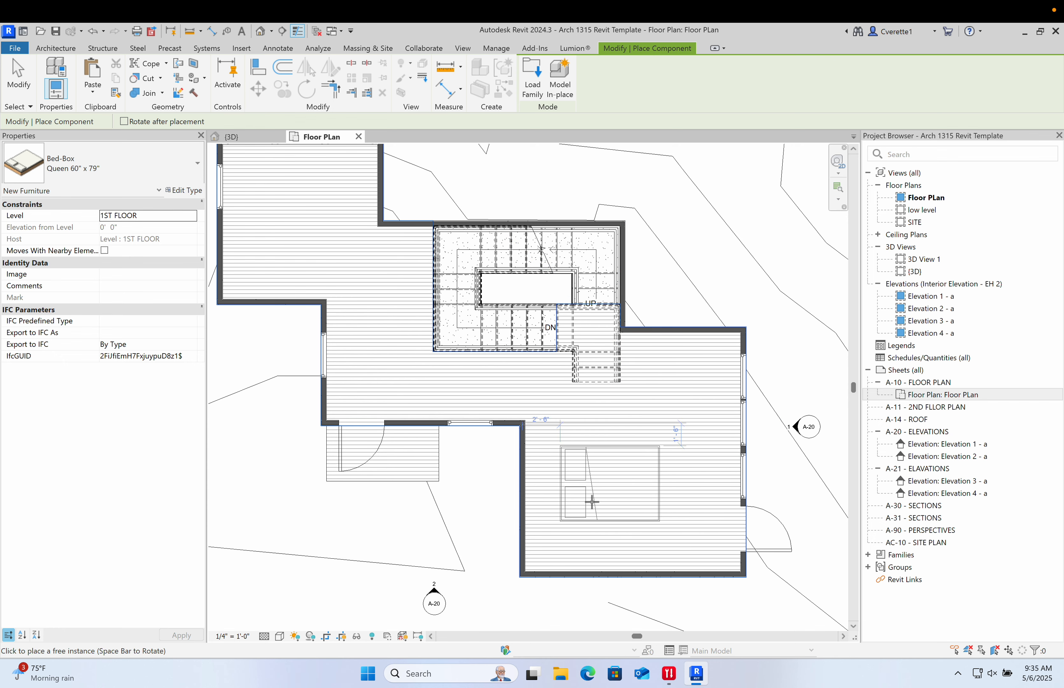
{"action": "middle_click_drag", "start_coordinate": [582, 510], "coordinate": [560, 478]}
{"action": "key", "text": "space"}
{"action": "scroll", "coordinate": [722, 496], "scroll_direction": "down", "scroll_amount": 5}
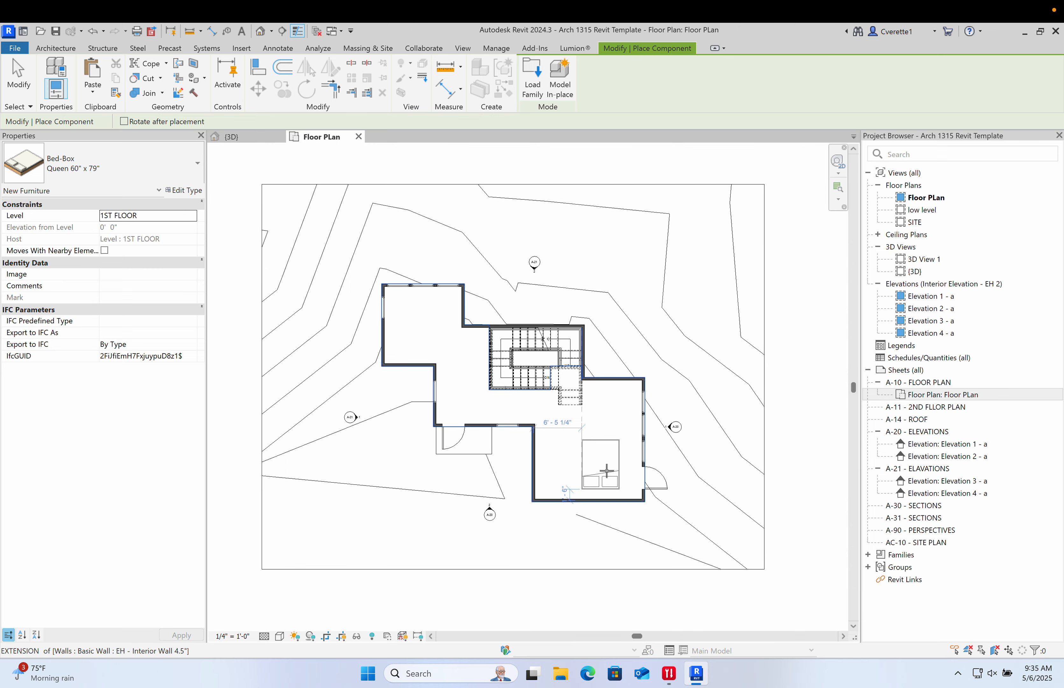
- Draw detail lines outlining an L-shaped counter along the walls of the lower right room
{"action": "scroll", "coordinate": [626, 448], "scroll_direction": "up", "scroll_amount": 4}
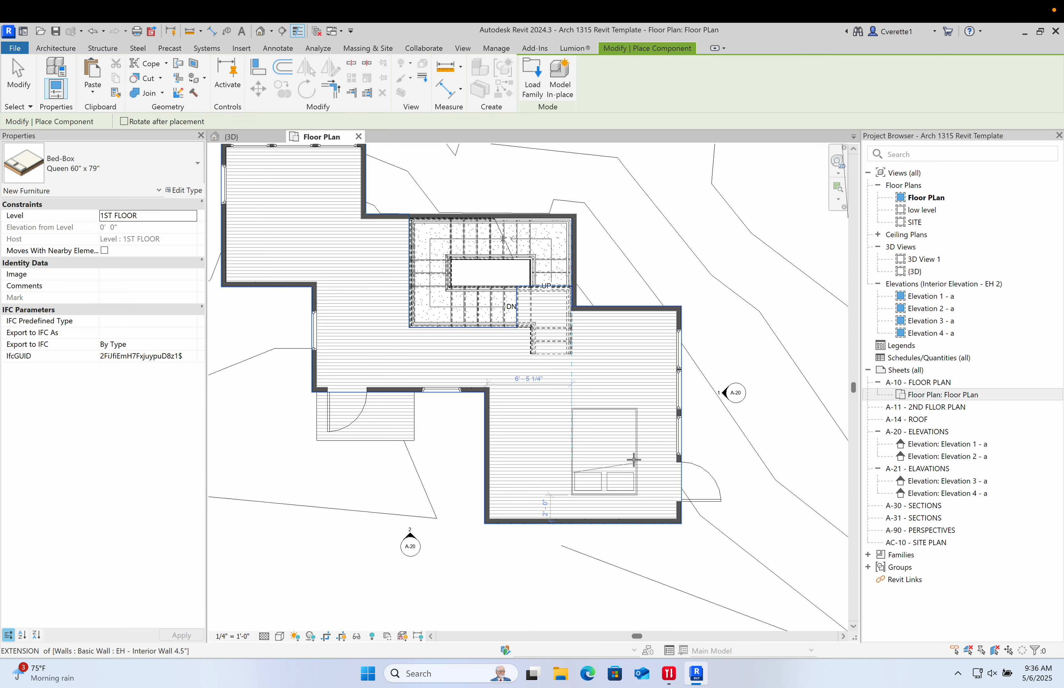
{"action": "key", "text": "Escape"}
{"action": "key", "text": "Escape"}
{"action": "middle_click_drag", "start_coordinate": [589, 459], "coordinate": [518, 417]}
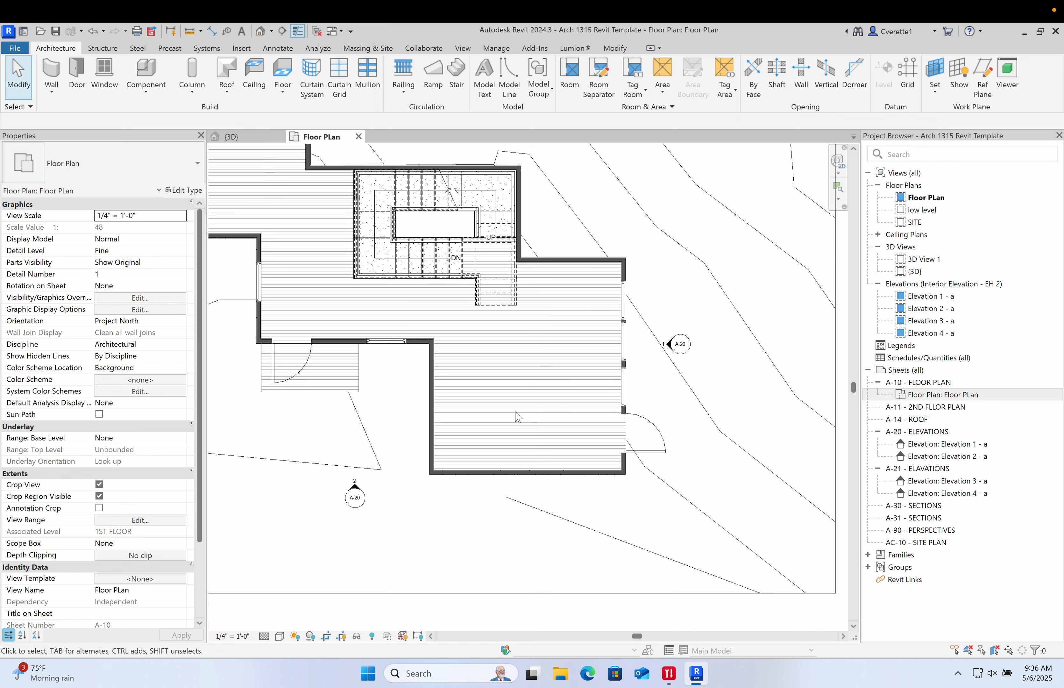
{"action": "key", "text": "d"}
{"action": "key", "text": "l"}
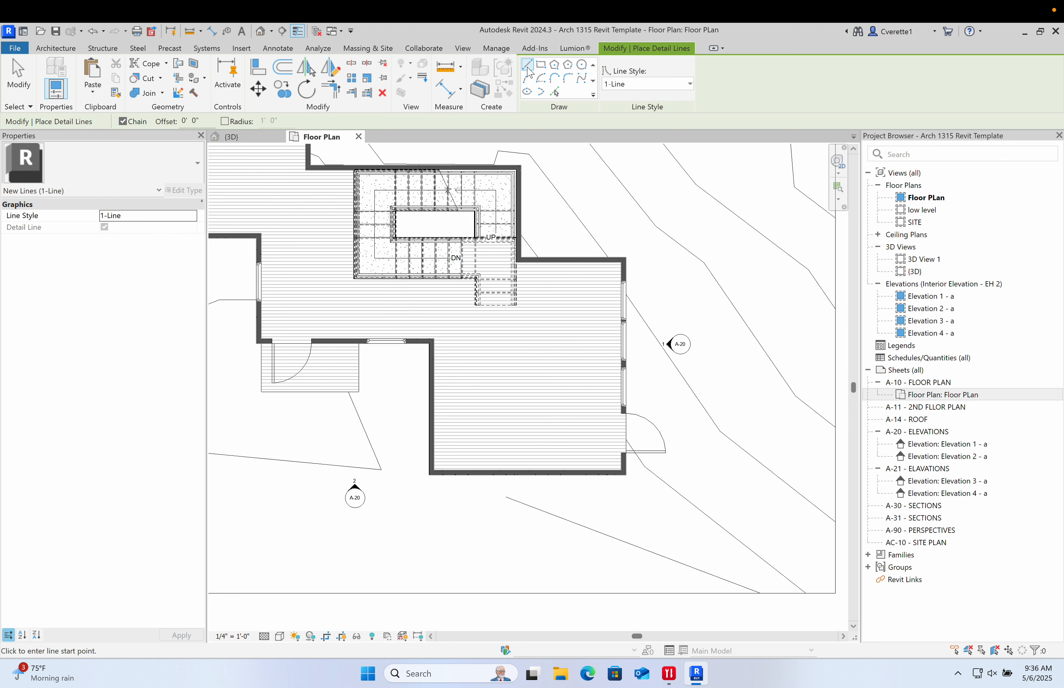
{"action": "scroll", "coordinate": [458, 370], "scroll_direction": "up", "scroll_amount": 5}
{"action": "left_click", "coordinate": [392, 375]}
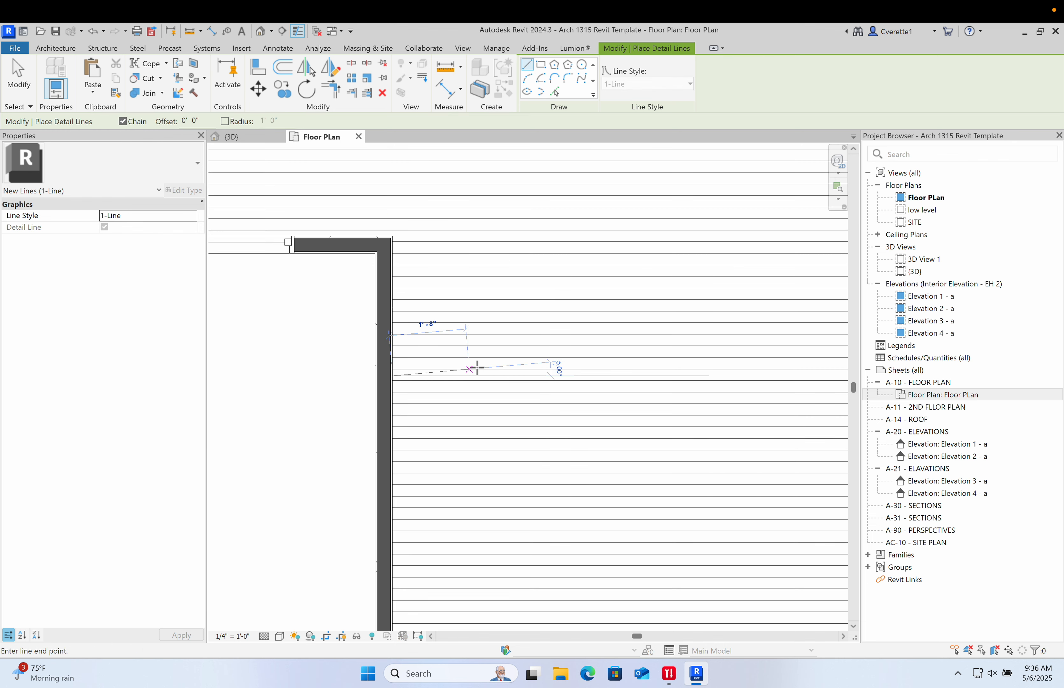
{"action": "left_click", "coordinate": [489, 375]}
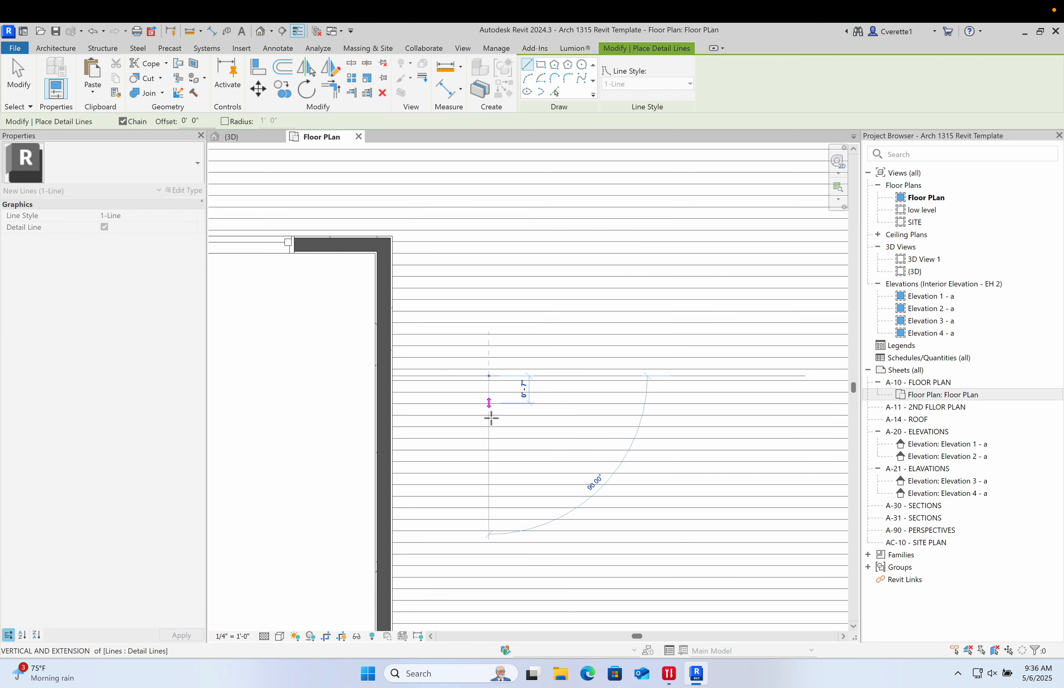
{"action": "scroll", "coordinate": [491, 436], "scroll_direction": "down", "scroll_amount": 1}
{"action": "middle_click_drag", "start_coordinate": [491, 438], "coordinate": [437, 239]}
{"action": "scroll", "coordinate": [438, 371], "scroll_direction": "up", "scroll_amount": 2}
{"action": "left_click", "coordinate": [438, 369]}
{"action": "scroll", "coordinate": [633, 367], "scroll_direction": "down", "scroll_amount": 1}
{"action": "middle_click_drag", "start_coordinate": [633, 366], "coordinate": [290, 367]}
{"action": "scroll", "coordinate": [496, 372], "scroll_direction": "down", "scroll_amount": 2}
{"action": "left_click", "coordinate": [553, 370]}
{"action": "left_click", "coordinate": [555, 445]}
{"action": "scroll", "coordinate": [505, 396], "scroll_direction": "down", "scroll_amount": 1}
{"action": "mouse_move", "coordinate": [516, 401]}
{"action": "middle_mouse_down"}
{"action": "mouse_move", "coordinate": [576, 447]}
{"action": "mouse_move", "coordinate": [523, 430]}
{"action": "middle_mouse_up"}
{"action": "key", "text": "Escape"}
{"action": "key", "text": "Escape"}
{"action": "scroll", "coordinate": [581, 447], "scroll_direction": "down", "scroll_amount": 1}
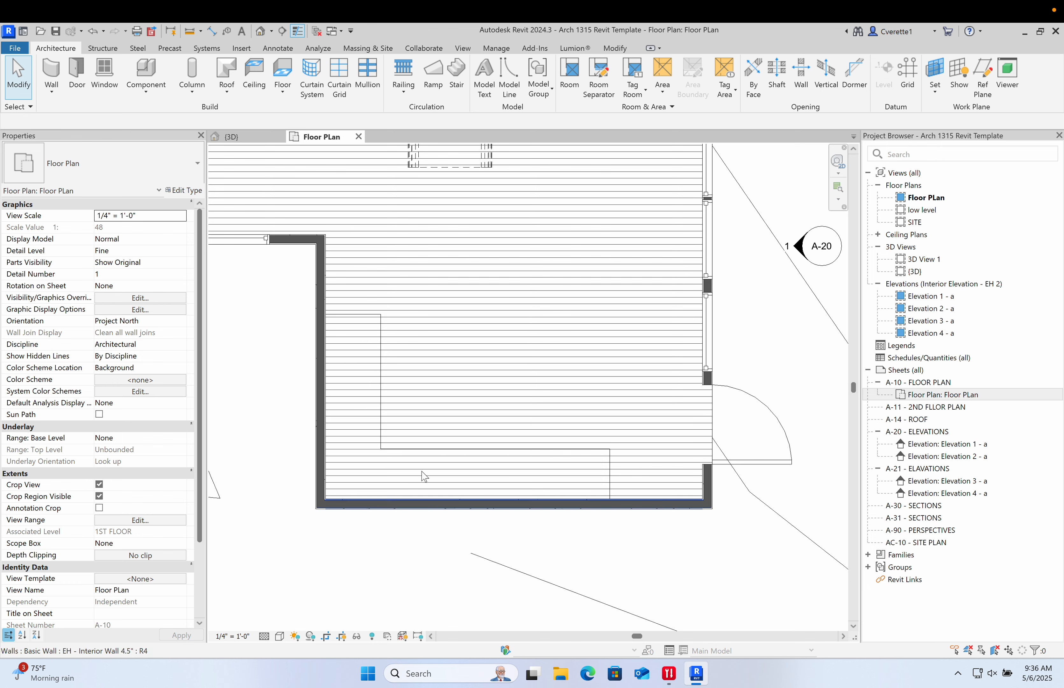
{"action": "key", "text": "c"}
{"action": "key", "text": "m"}
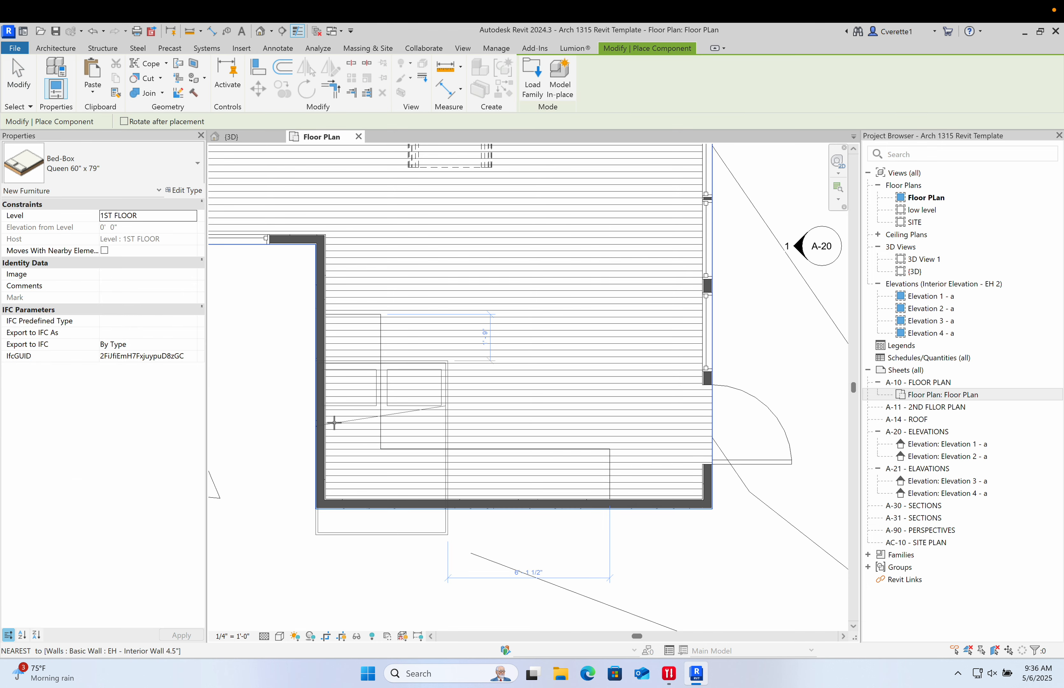
{"action": "left_click", "coordinate": [128, 179]}
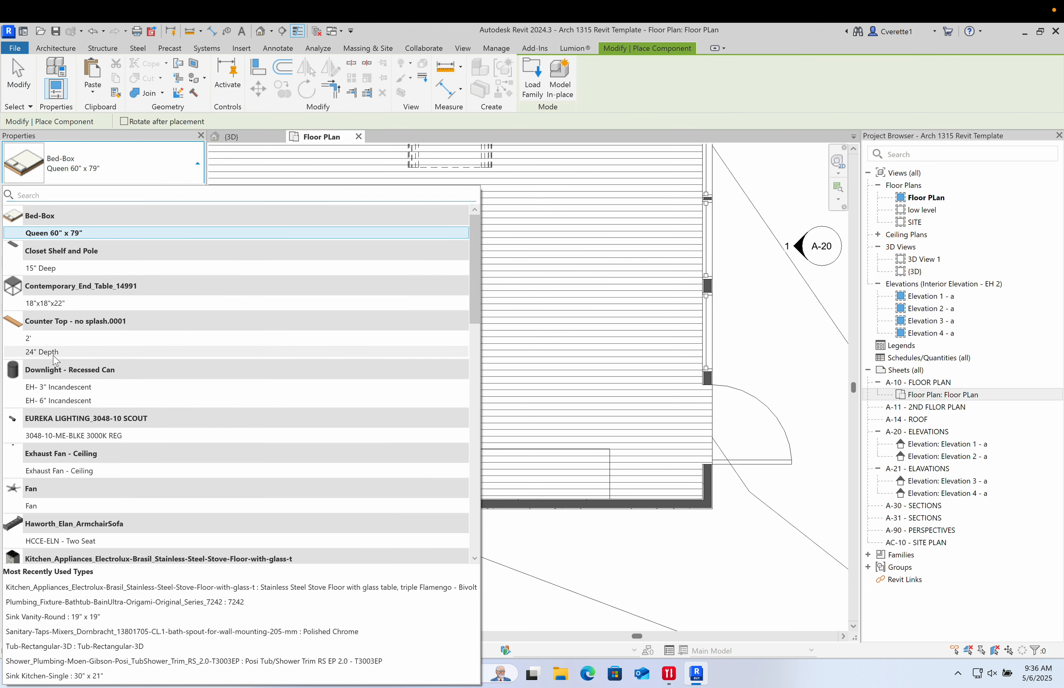
{"action": "left_click", "coordinate": [40, 338]}
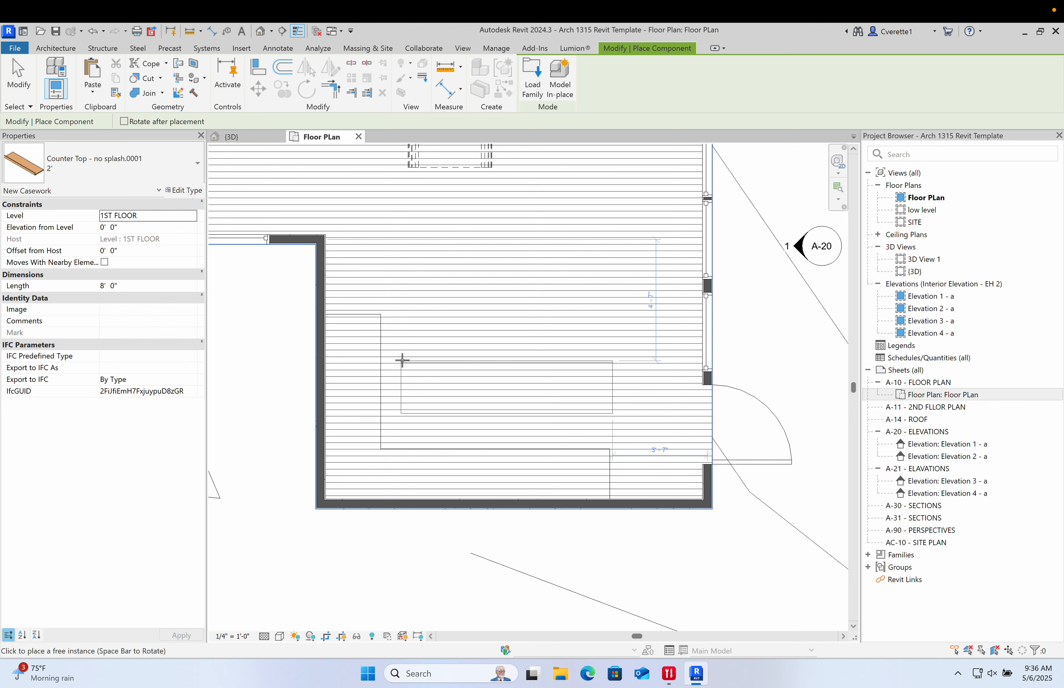
{"action": "key", "text": "Escape"}
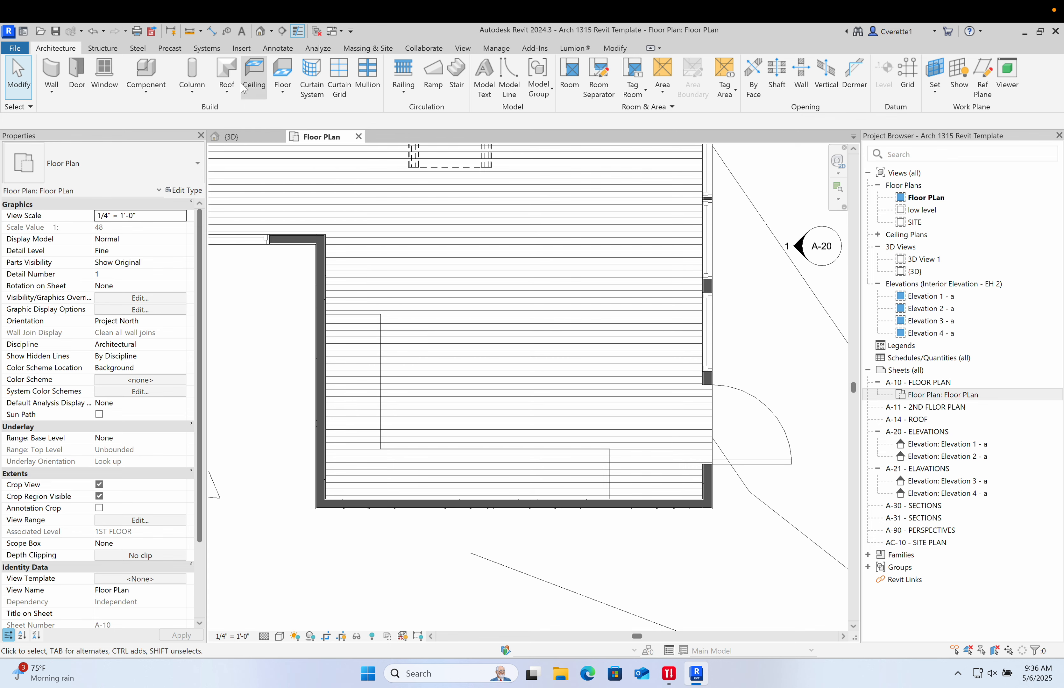
- Create a Countertop 2" floor by sketching a closed L-shaped boundary over the counter outline and finishing it
{"action": "left_click", "coordinate": [283, 74]}
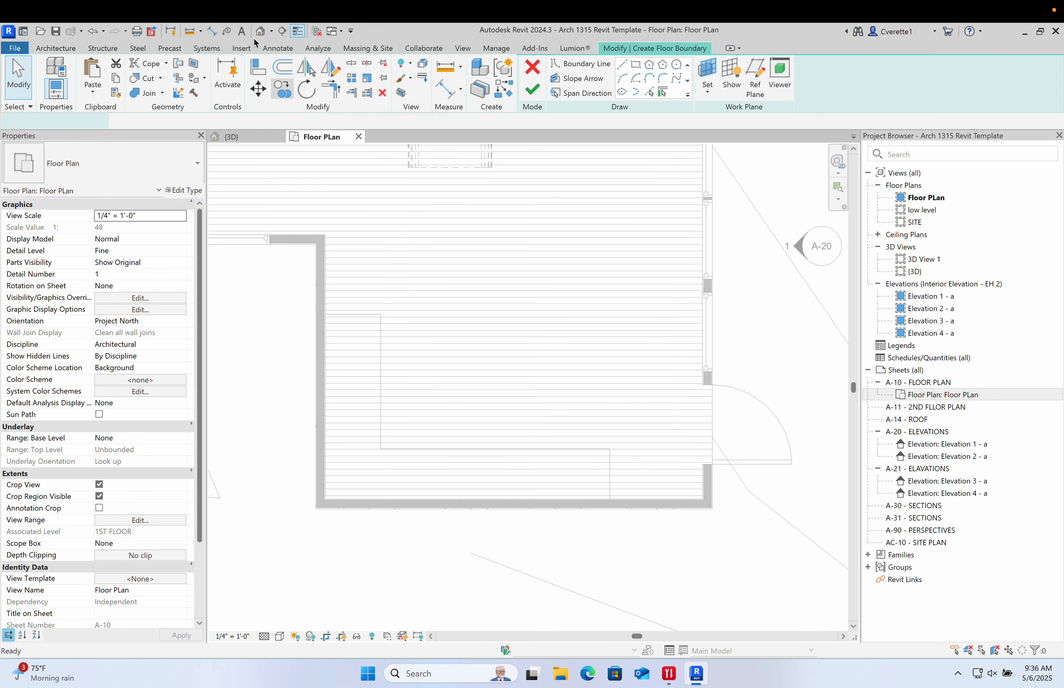
{"action": "left_click", "coordinate": [182, 173]}
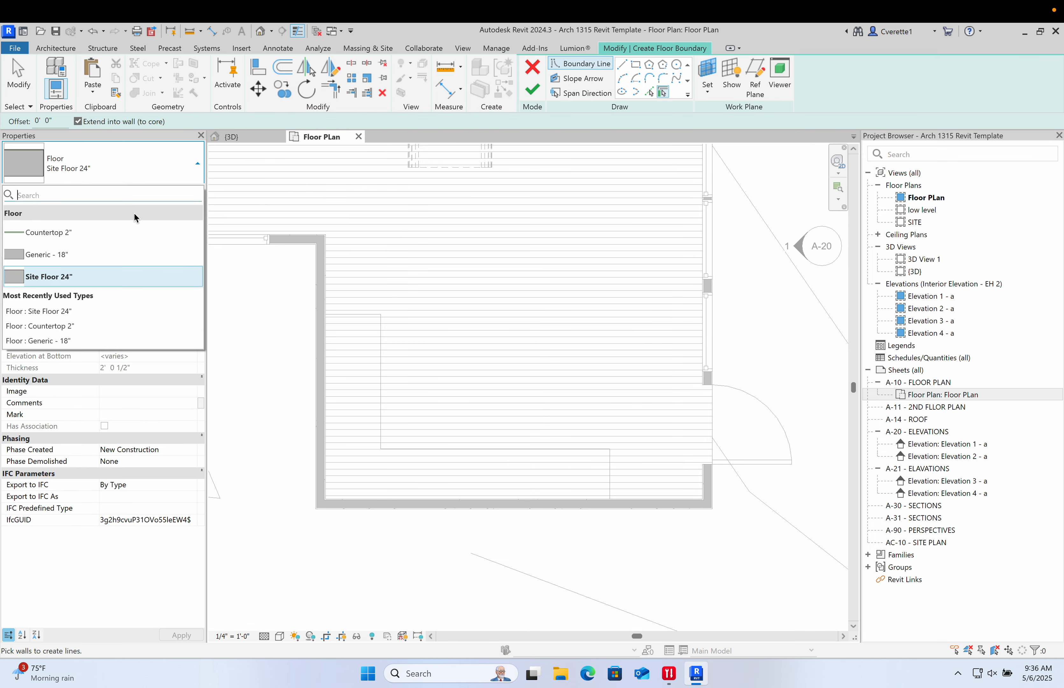
{"action": "left_click", "coordinate": [93, 233]}
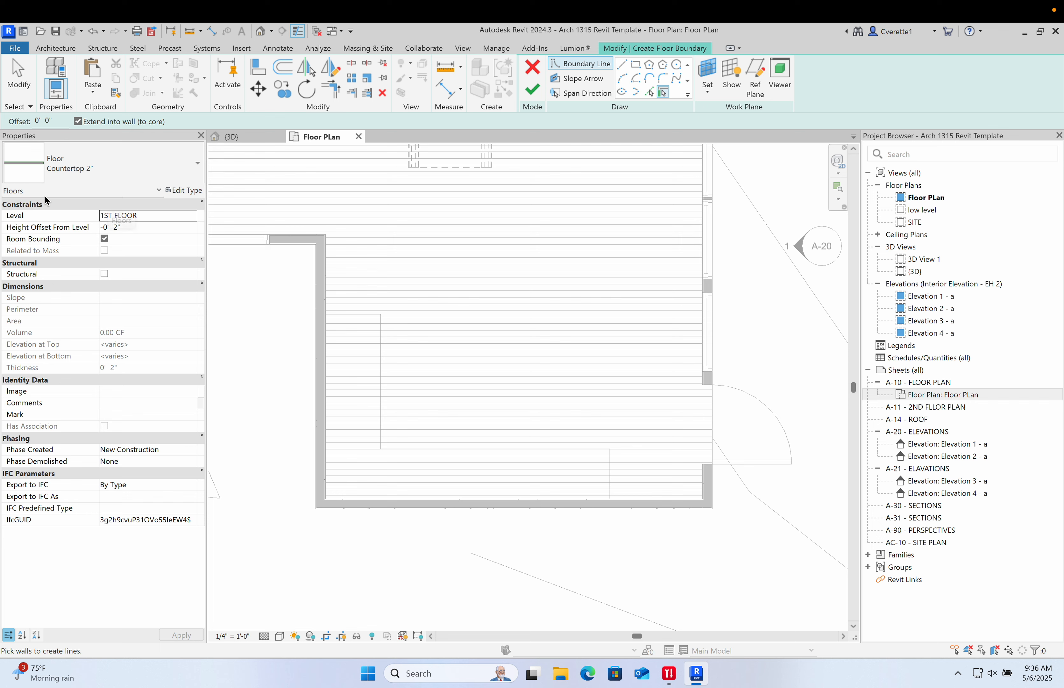
{"action": "left_click", "coordinate": [624, 67]}
{"action": "left_click", "coordinate": [327, 313]}
{"action": "left_click", "coordinate": [321, 503]}
{"action": "scroll", "coordinate": [321, 503], "scroll_direction": "up", "scroll_amount": 2}
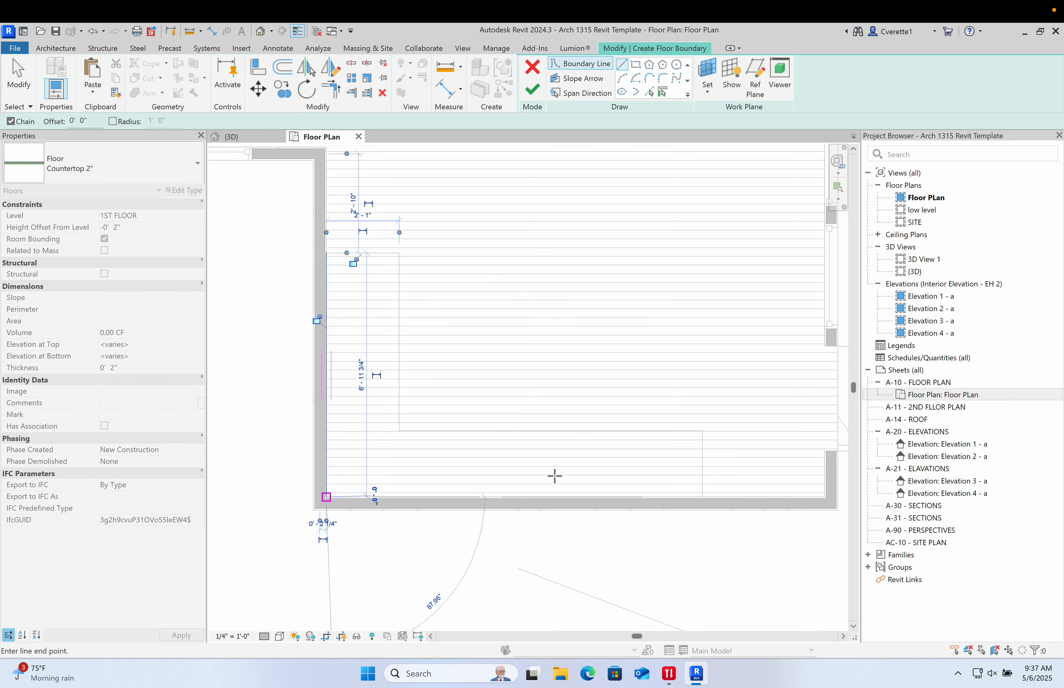
{"action": "left_click", "coordinate": [703, 497]}
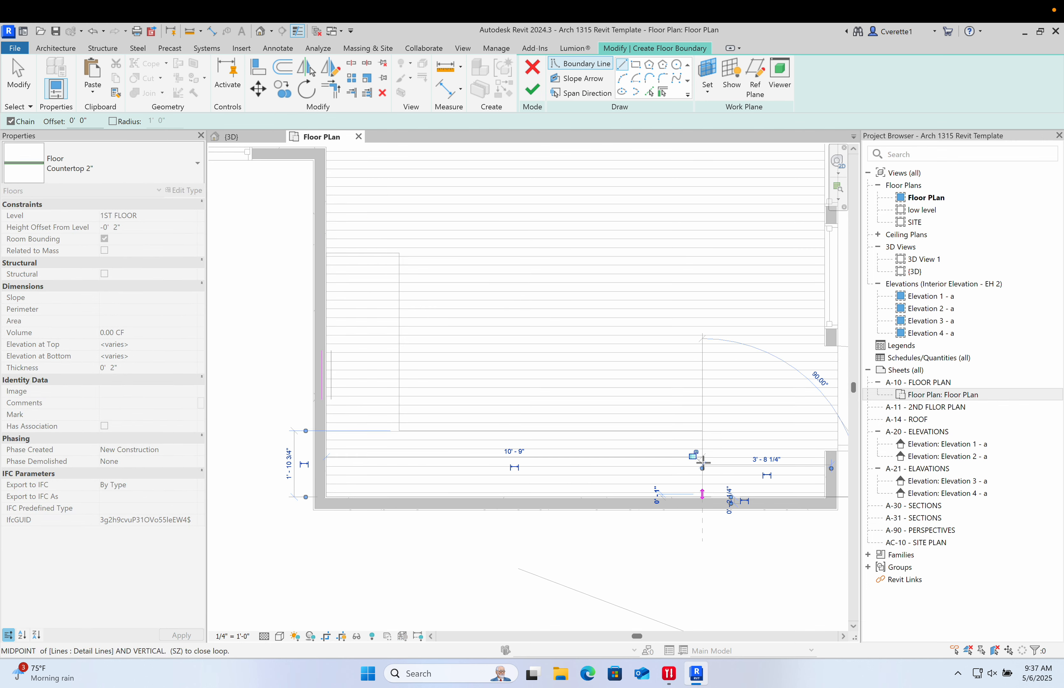
{"action": "left_click", "coordinate": [701, 432]}
{"action": "left_click", "coordinate": [399, 431]}
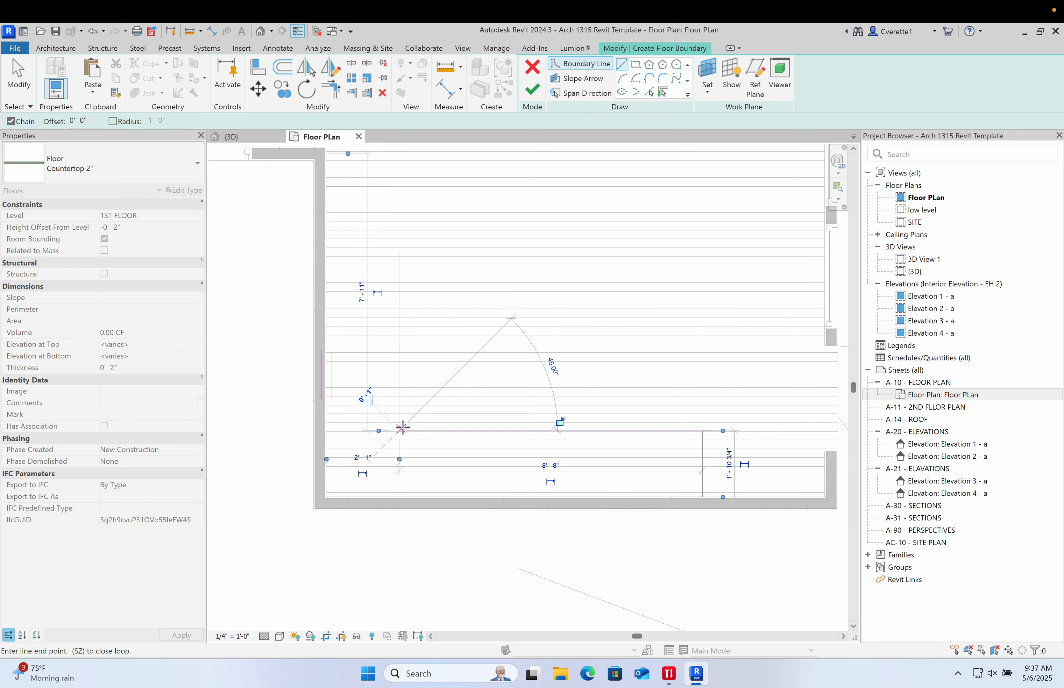
{"action": "left_click", "coordinate": [399, 253]}
{"action": "left_click", "coordinate": [326, 254]}
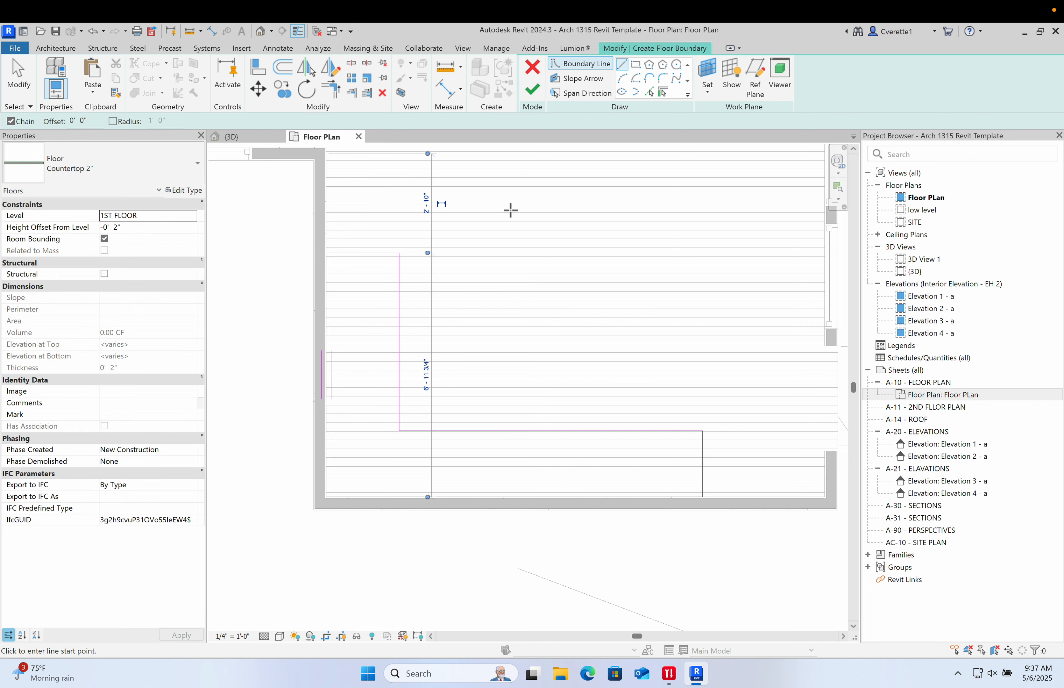
{"action": "left_click", "coordinate": [532, 89]}
{"action": "left_click", "coordinate": [598, 311]}
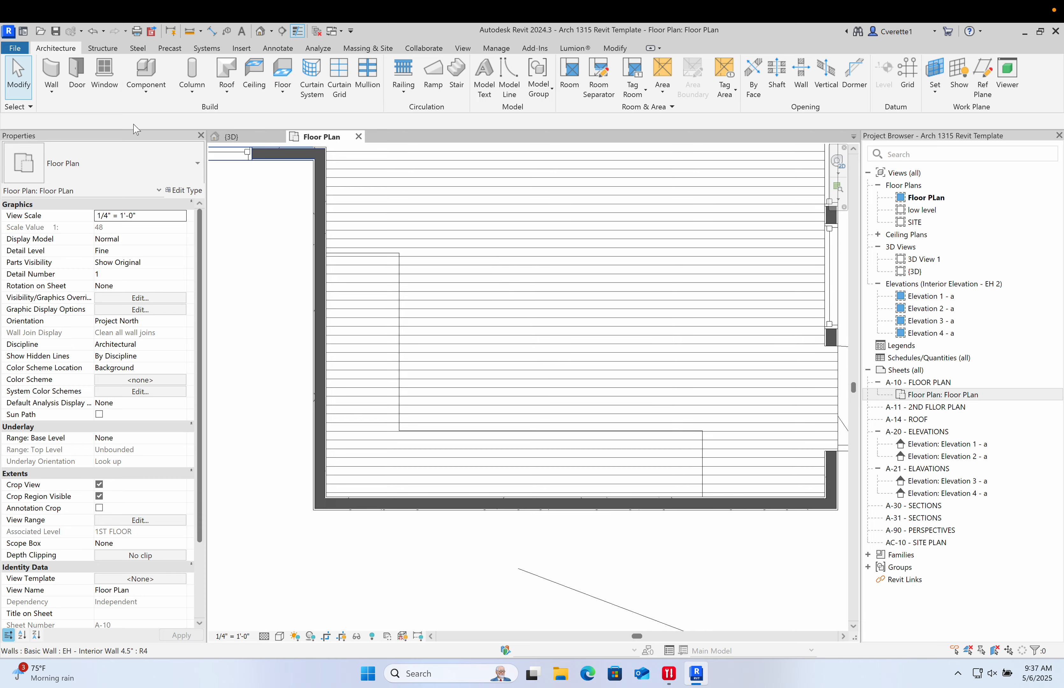
- Switch to the 3D view and resize the section box to cut into the house around the new countertop
{"action": "left_click", "coordinate": [231, 136]}
{"action": "middle_click_drag", "start_coordinate": [273, 166], "coordinate": [331, 309], "text": "shift"}
{"action": "scroll", "coordinate": [368, 309], "scroll_direction": "down", "scroll_amount": 3}
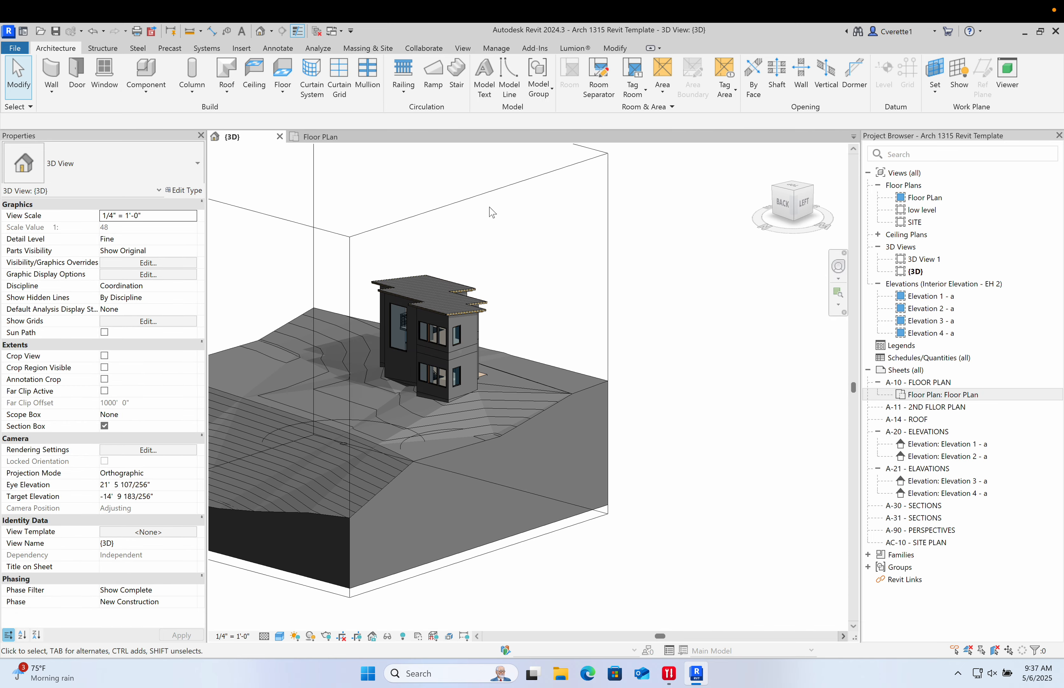
{"action": "left_click", "coordinate": [483, 197]}
{"action": "left_click_drag", "start_coordinate": [482, 376], "coordinate": [362, 344]}
{"action": "scroll", "coordinate": [410, 356], "scroll_direction": "up", "scroll_amount": 2}
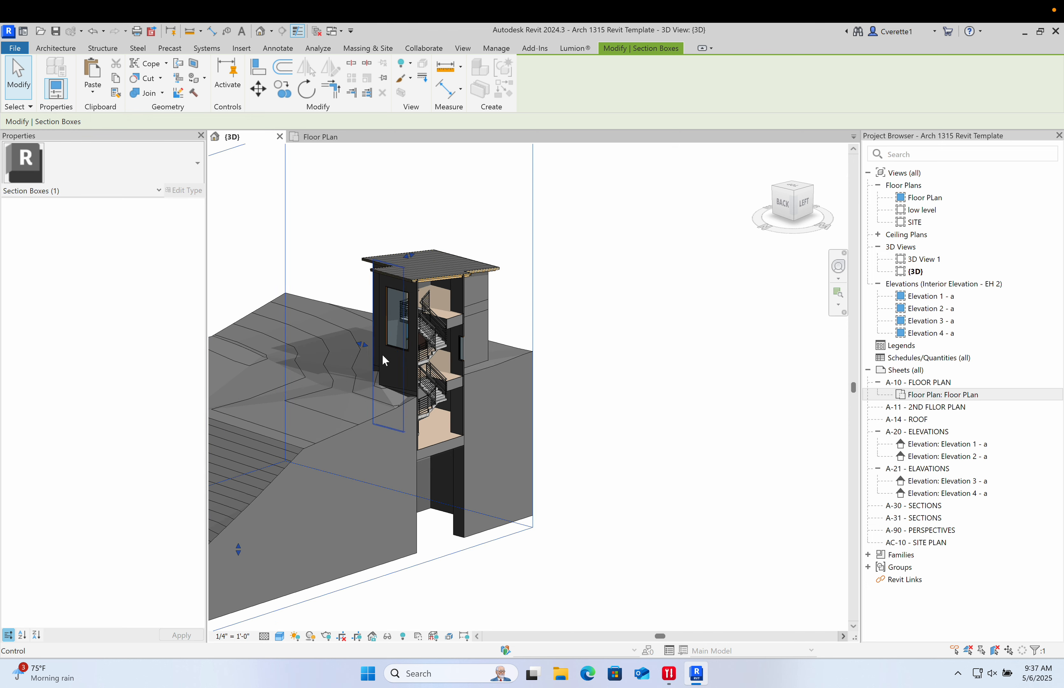
{"action": "scroll", "coordinate": [376, 358], "scroll_direction": "down", "scroll_amount": 4}
{"action": "middle_click_drag", "start_coordinate": [391, 349], "coordinate": [454, 349]}
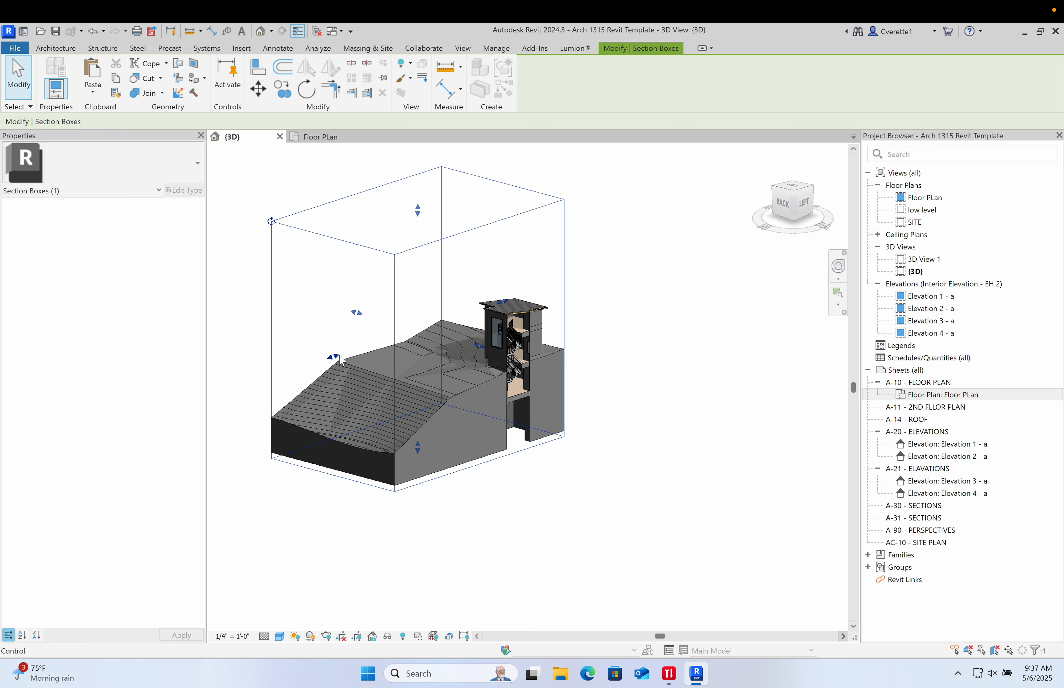
{"action": "left_click_drag", "start_coordinate": [497, 321], "coordinate": [466, 344]}
{"action": "scroll", "coordinate": [547, 363], "scroll_direction": "up", "scroll_amount": 6}
{"action": "scroll", "coordinate": [518, 347], "scroll_direction": "down", "scroll_amount": 3}
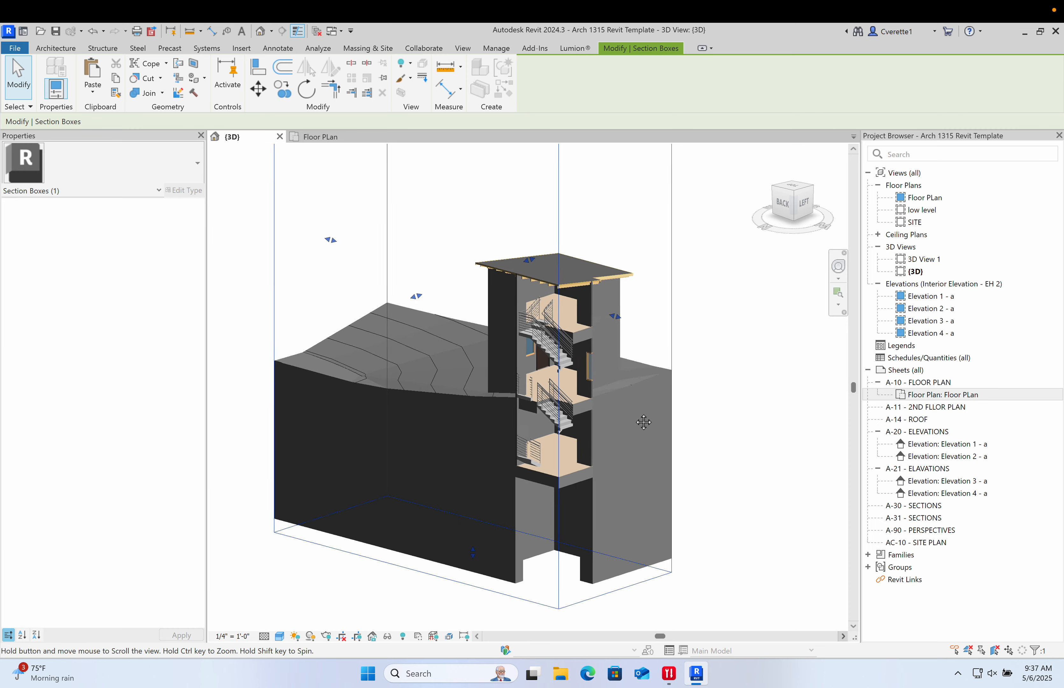
{"action": "left_click_drag", "start_coordinate": [417, 299], "coordinate": [428, 297]}
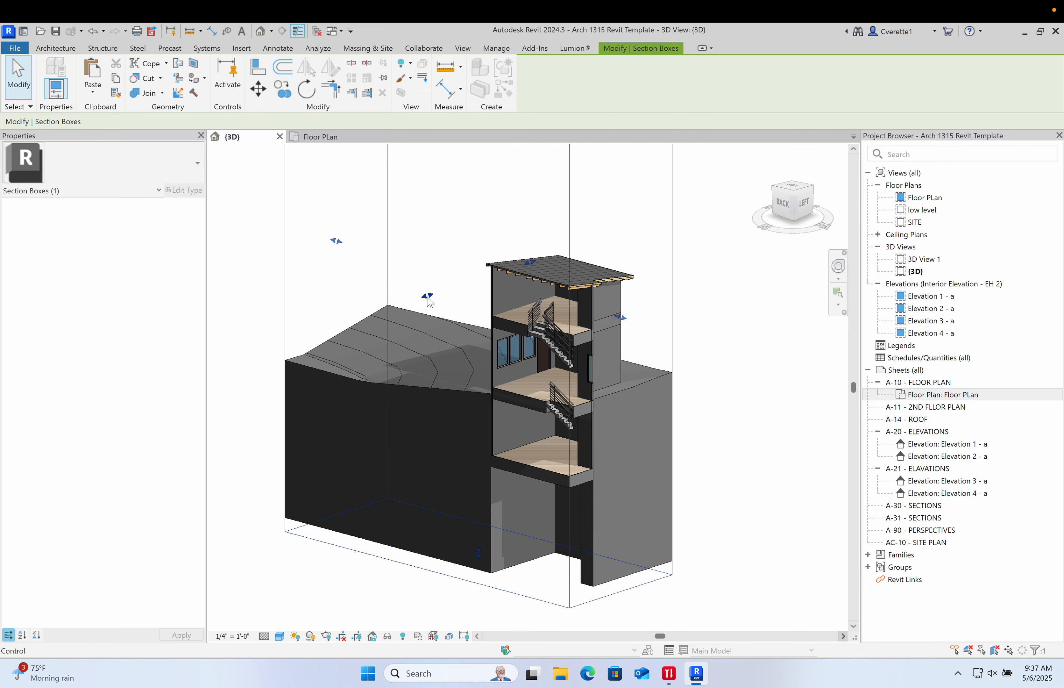
{"action": "scroll", "coordinate": [620, 453], "scroll_direction": "up", "scroll_amount": 2}
{"action": "middle_click_drag", "start_coordinate": [556, 437], "coordinate": [520, 550], "text": "shift"}
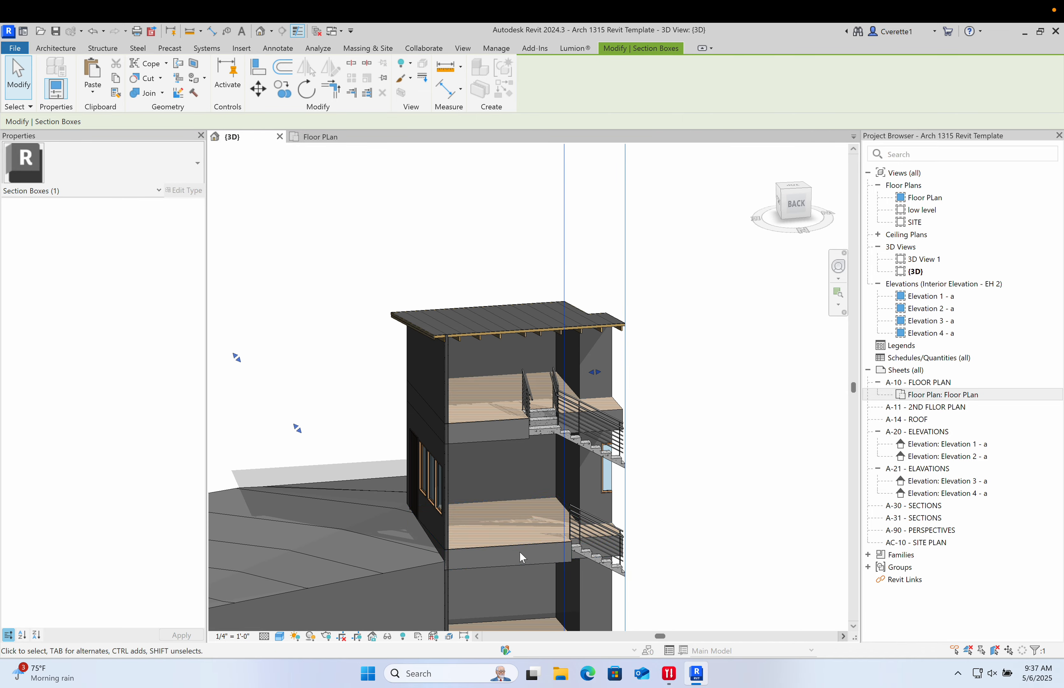
{"action": "scroll", "coordinate": [520, 550], "scroll_direction": "up", "scroll_amount": 4}
{"action": "key", "text": "Escape"}
- Select the site floor beneath the countertop and temporarily hide it
{"action": "left_click", "coordinate": [653, 445]}
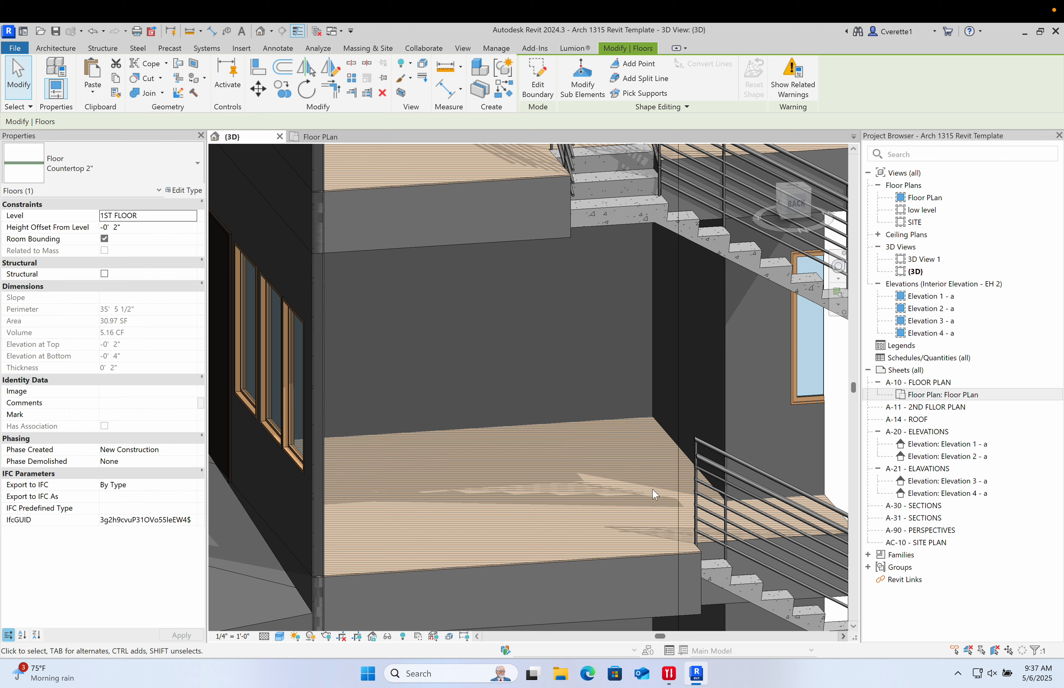
{"action": "left_click", "coordinate": [609, 557]}
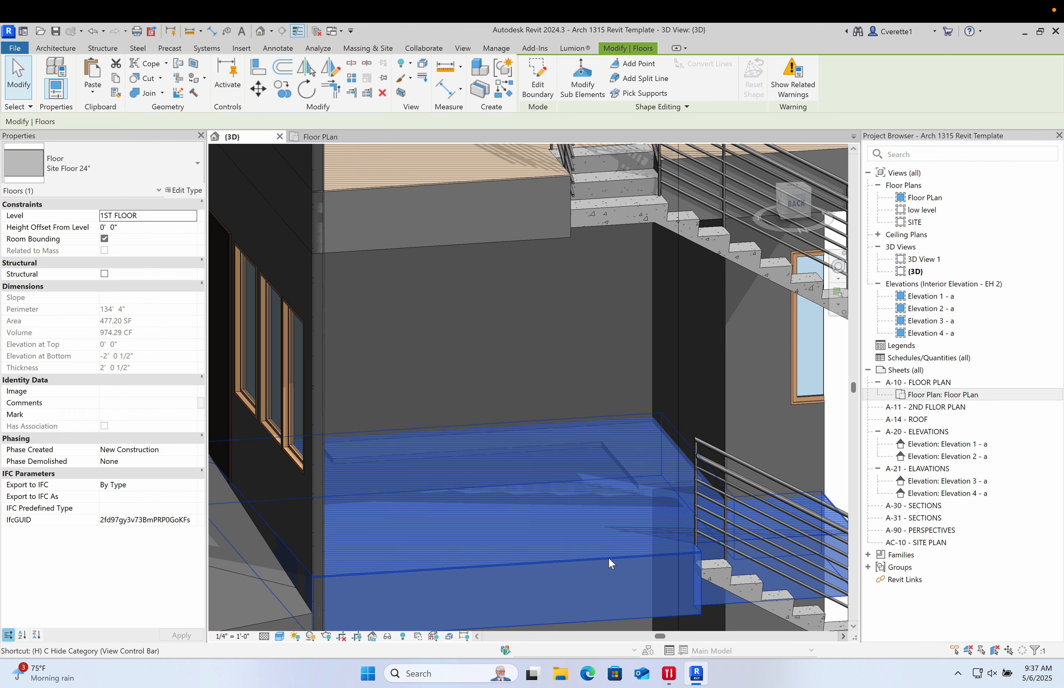
{"action": "key", "text": "h"}
{"action": "key", "text": "h"}
- Set the countertop floor's height offset from level to 3' 0"
{"action": "left_click", "coordinate": [656, 429]}
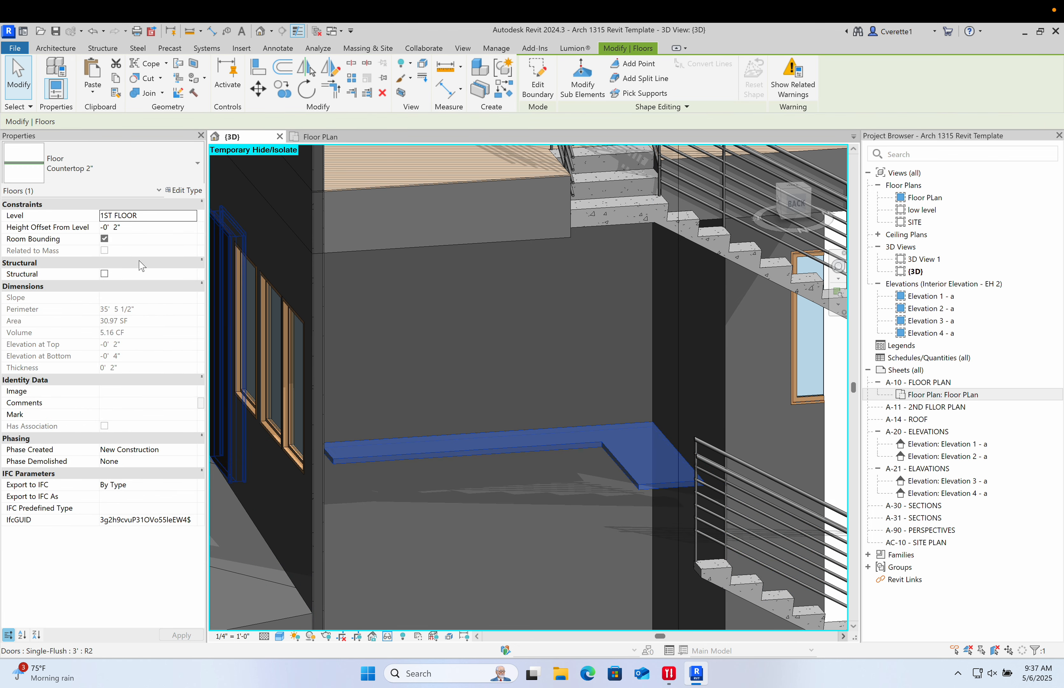
{"action": "left_click", "coordinate": [148, 227]}
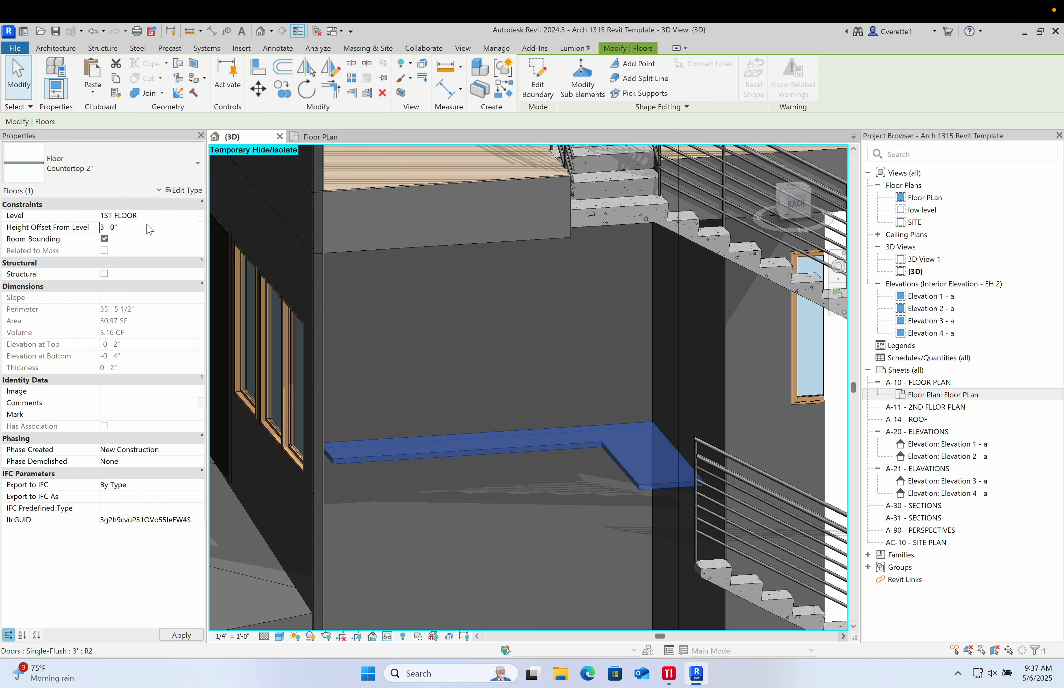
{"action": "key", "text": "Escape"}
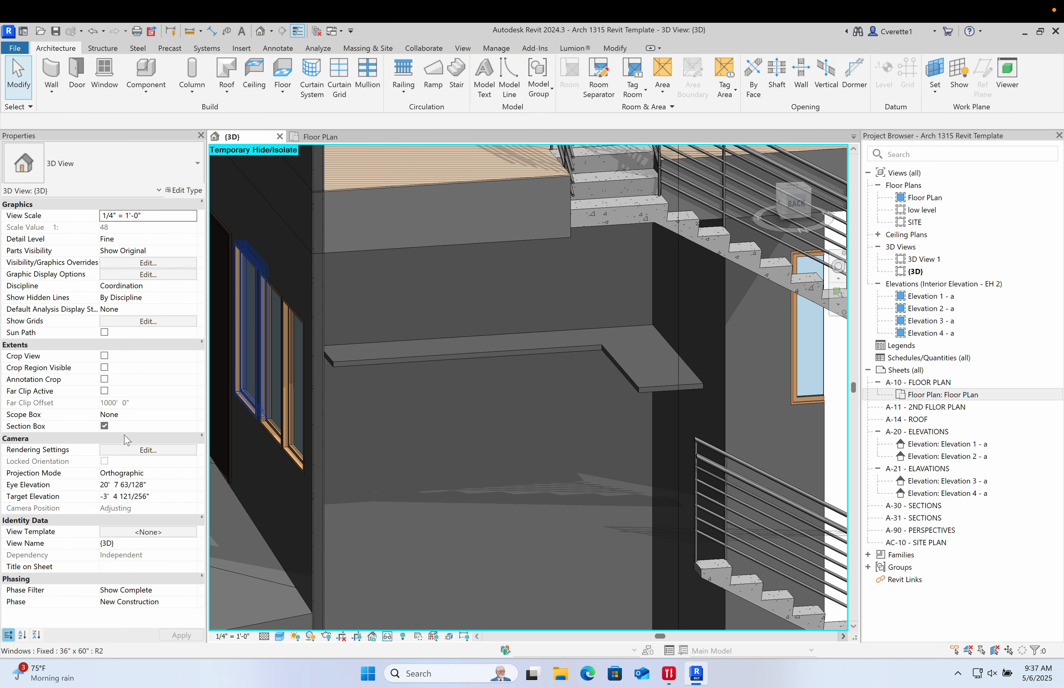
- Reset the temporary hide/isolate and inspect the raised countertop in the 3D view
{"action": "left_click", "coordinate": [395, 635]}
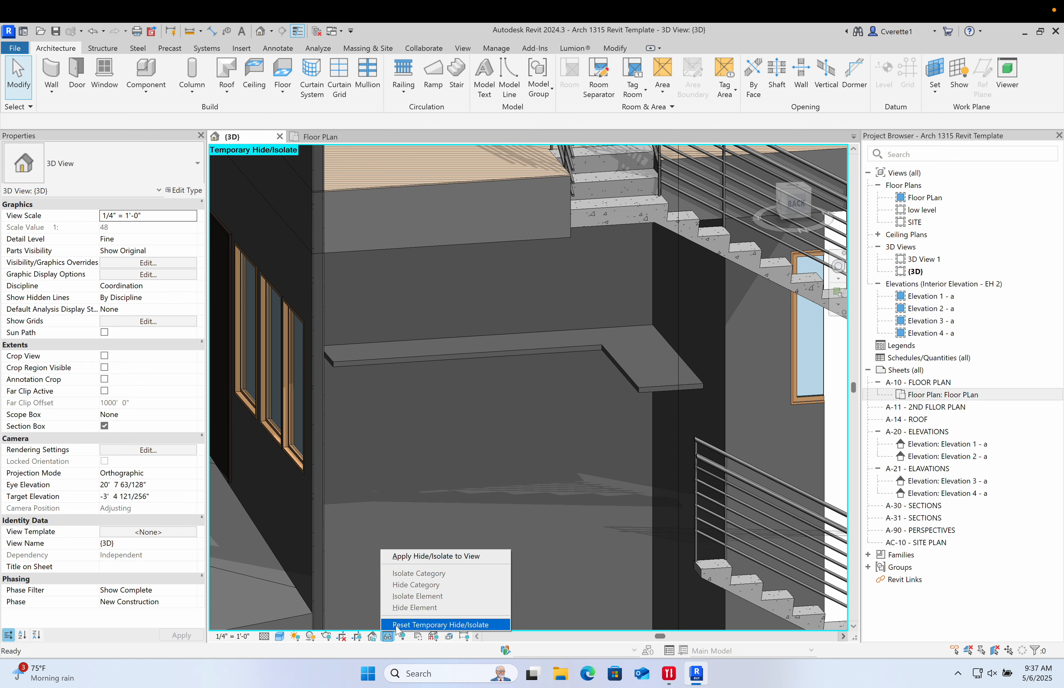
{"action": "left_click", "coordinate": [416, 625]}
{"action": "middle_click_drag", "start_coordinate": [447, 488], "coordinate": [572, 469], "text": "shift"}
{"action": "middle_click_drag", "start_coordinate": [473, 495], "coordinate": [442, 483], "text": "shift"}
{"action": "middle_click_drag", "start_coordinate": [443, 482], "coordinate": [542, 443]}
{"action": "scroll", "coordinate": [451, 390], "scroll_direction": "up", "scroll_amount": 5}
{"action": "middle_click_drag", "start_coordinate": [451, 390], "coordinate": [297, 432]}
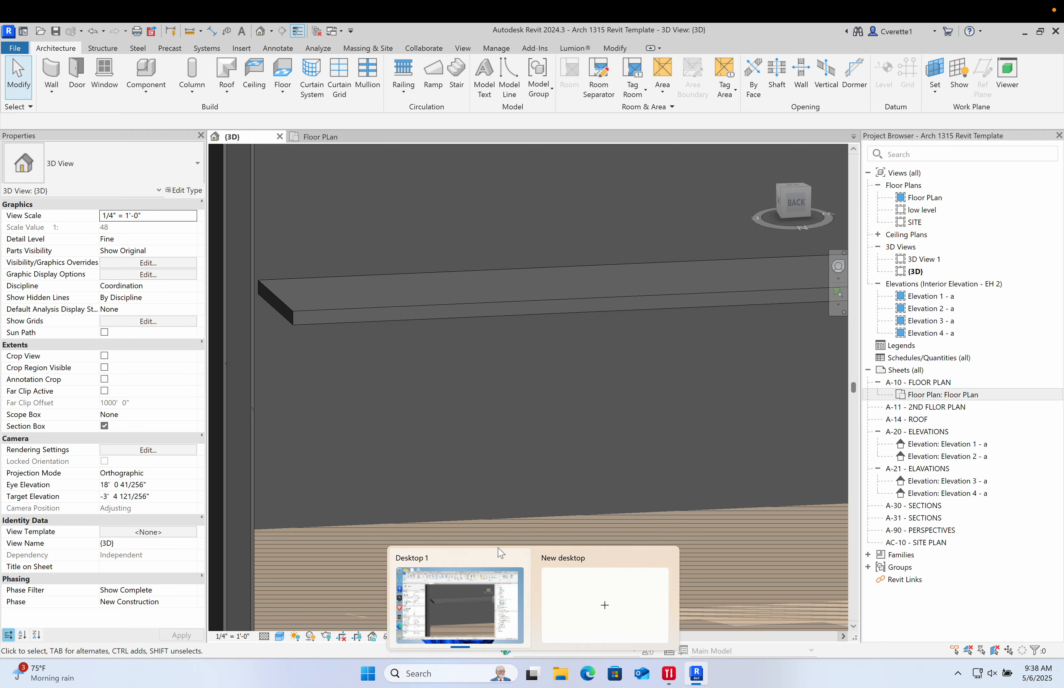
- Switch to the browser and search BIMobject for countertops compatible with Revit
{"action": "key", "text": "ctrl+Left"}
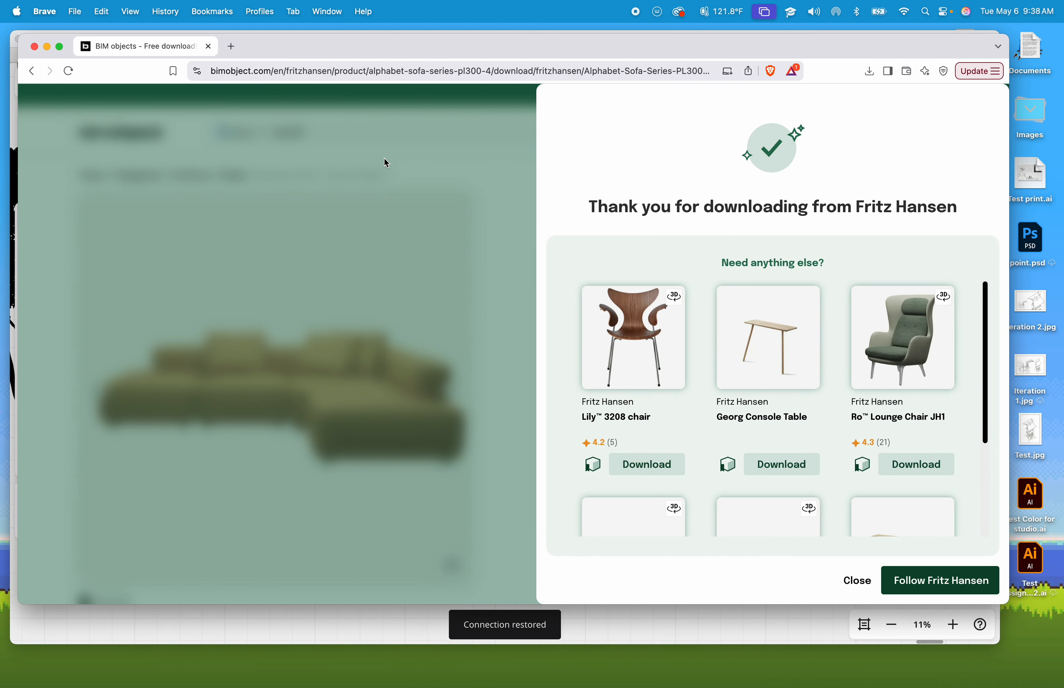
{"action": "left_click", "coordinate": [385, 160]}
{"action": "double_click", "coordinate": [286, 132]}
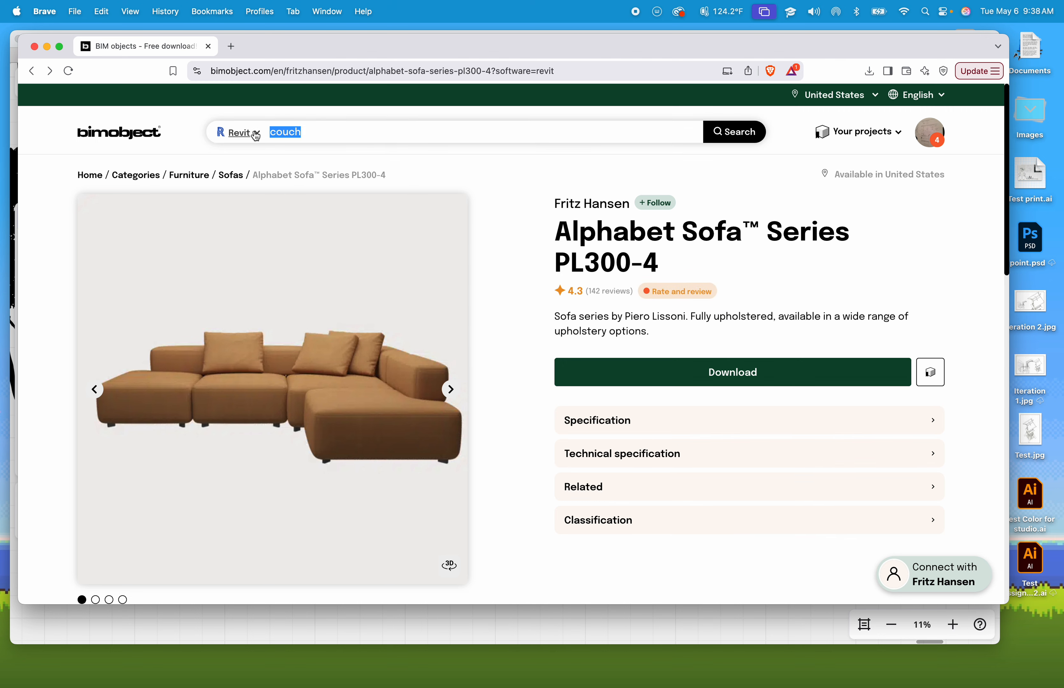
{"action": "type", "text": "countertops"}
{"action": "key", "text": "Return"}
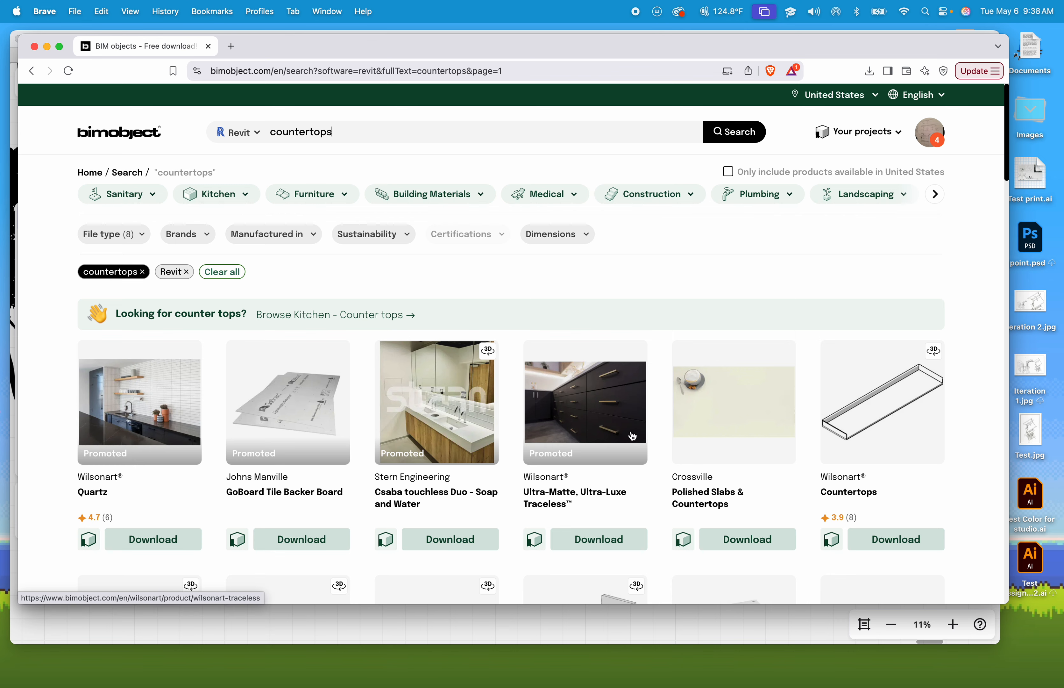
{"action": "scroll", "coordinate": [626, 436], "scroll_direction": "down", "scroll_amount": 1}
{"action": "scroll", "coordinate": [623, 435], "scroll_direction": "down", "scroll_amount": 2}
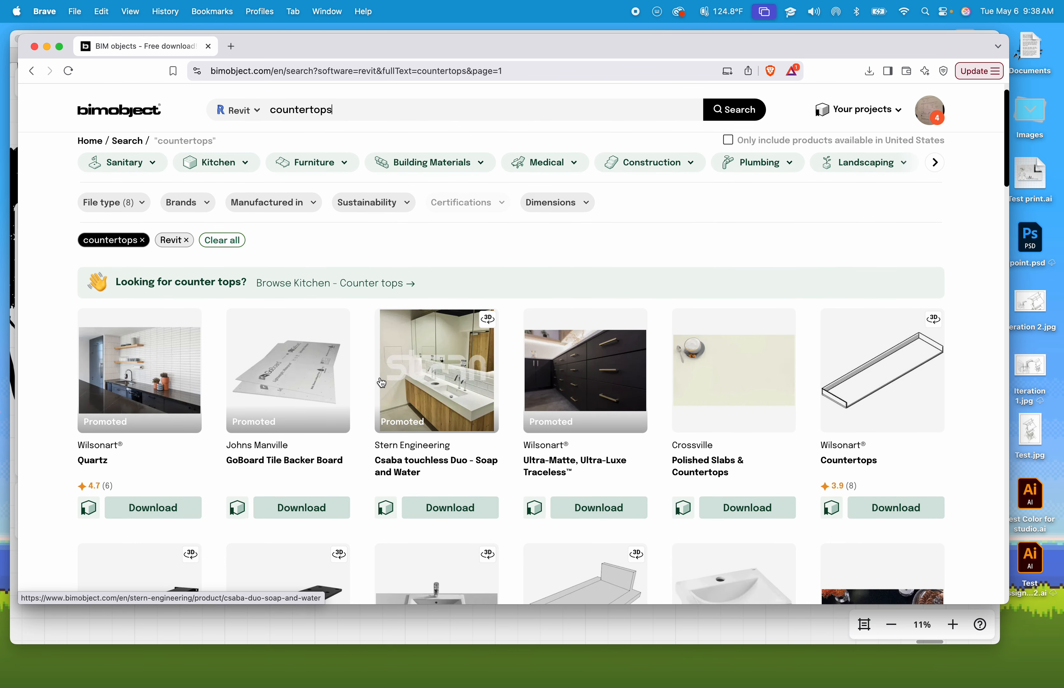
- Scroll through the BIMobject countertop search results to review the available Revit models
{"action": "scroll", "coordinate": [382, 384], "scroll_direction": "down", "scroll_amount": 3}
{"action": "scroll", "coordinate": [382, 383], "scroll_direction": "down", "scroll_amount": 5}
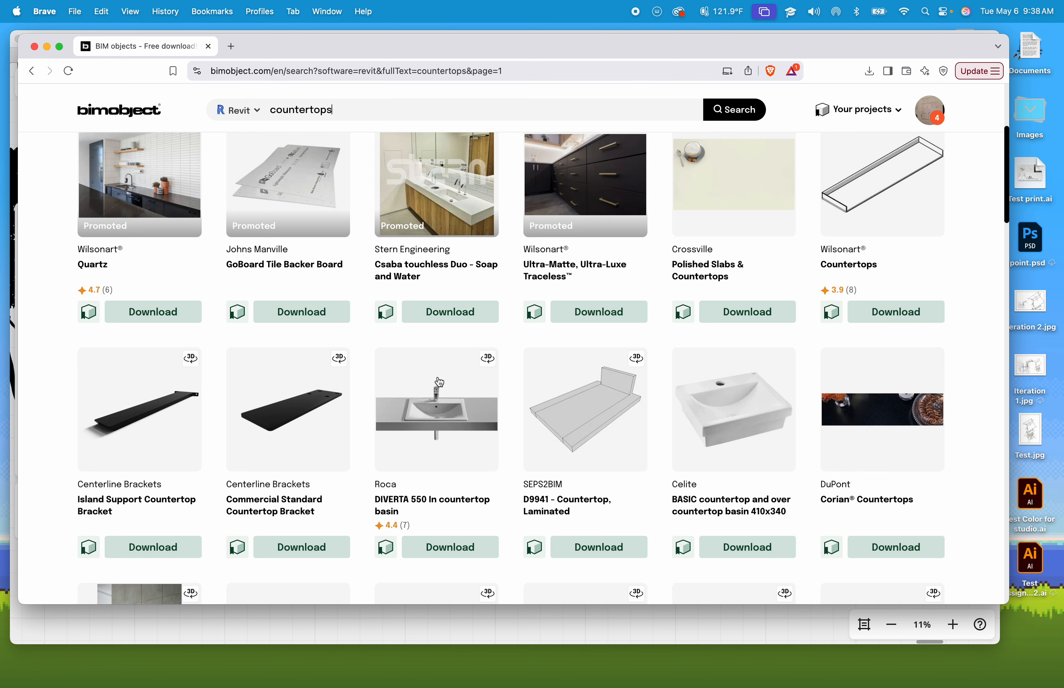
{"action": "scroll", "coordinate": [511, 483], "scroll_direction": "down", "scroll_amount": 5}
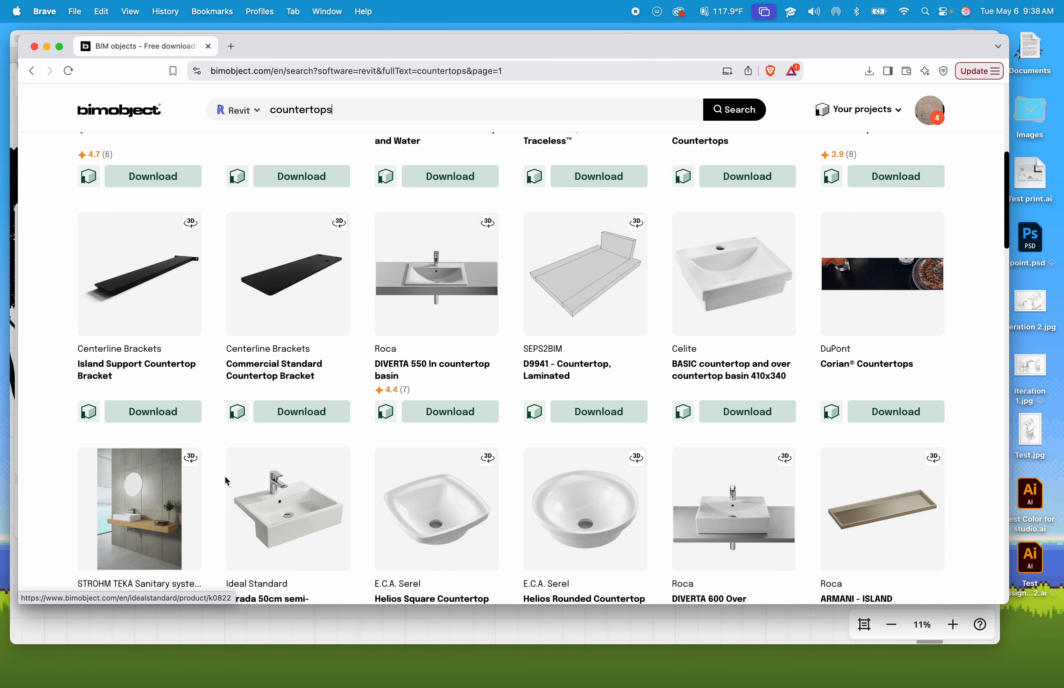
{"action": "scroll", "coordinate": [209, 459], "scroll_direction": "down", "scroll_amount": 1}
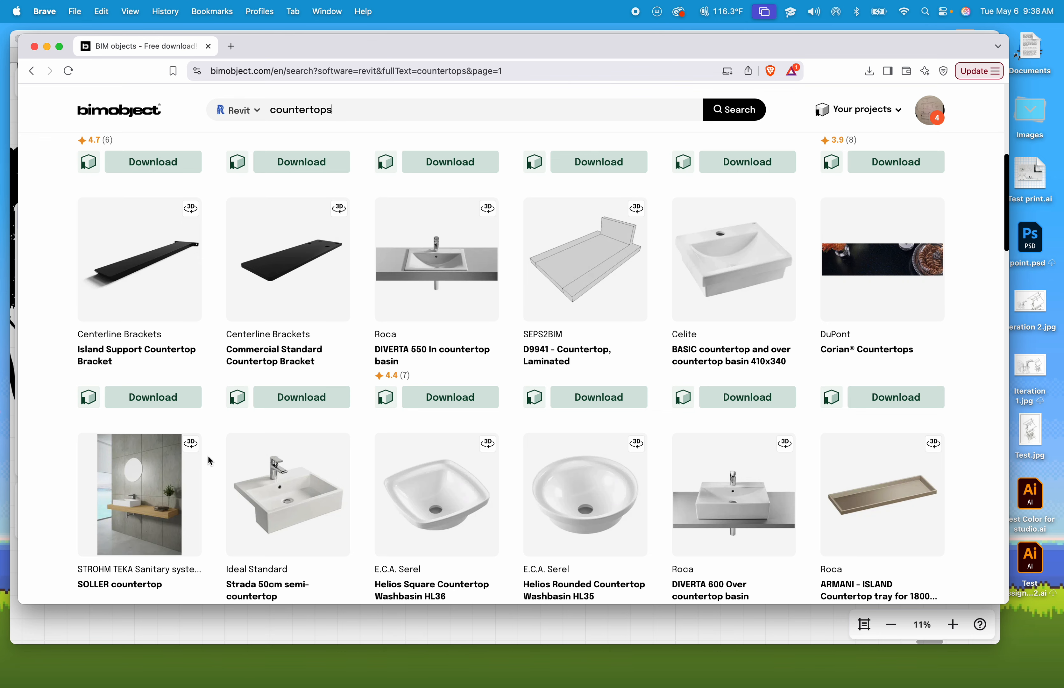
{"action": "scroll", "coordinate": [122, 504], "scroll_direction": "up", "scroll_amount": 5}
{"action": "scroll", "coordinate": [121, 504], "scroll_direction": "down", "scroll_amount": 5}
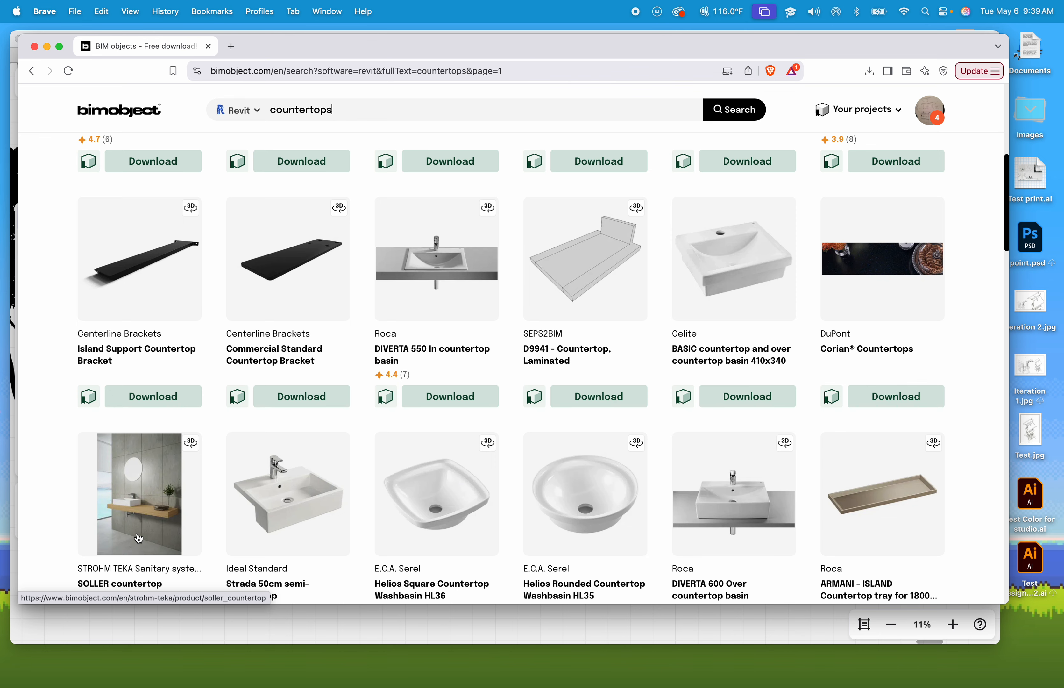
{"action": "scroll", "coordinate": [139, 539], "scroll_direction": "down", "scroll_amount": 6}
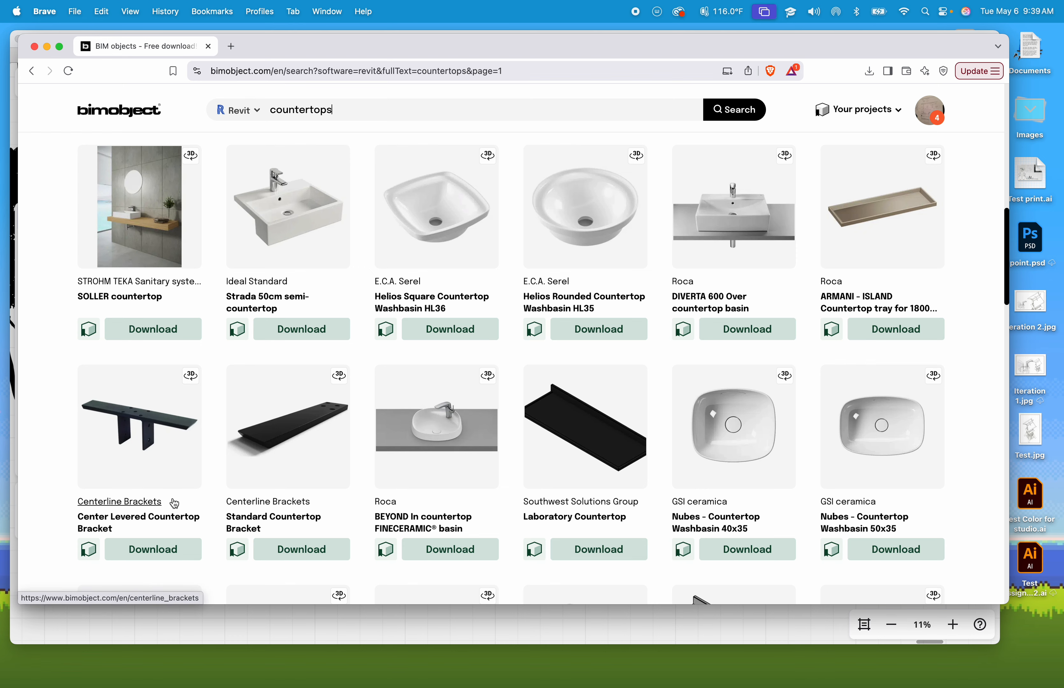
{"action": "scroll", "coordinate": [171, 504], "scroll_direction": "down", "scroll_amount": 3}
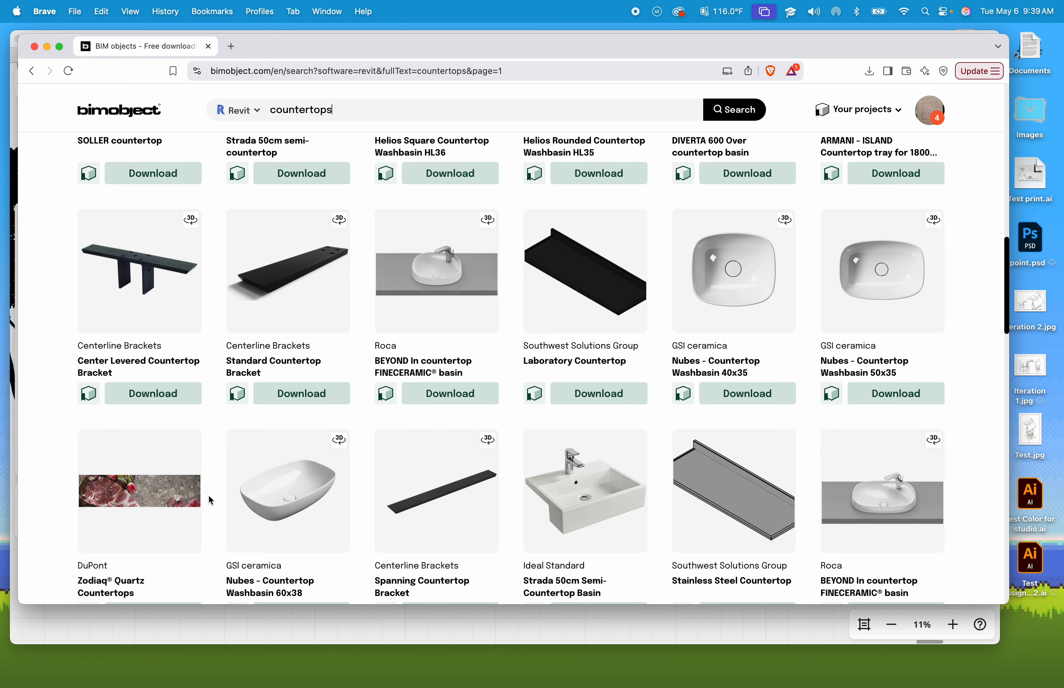
{"action": "scroll", "coordinate": [208, 493], "scroll_direction": "down", "scroll_amount": 8}
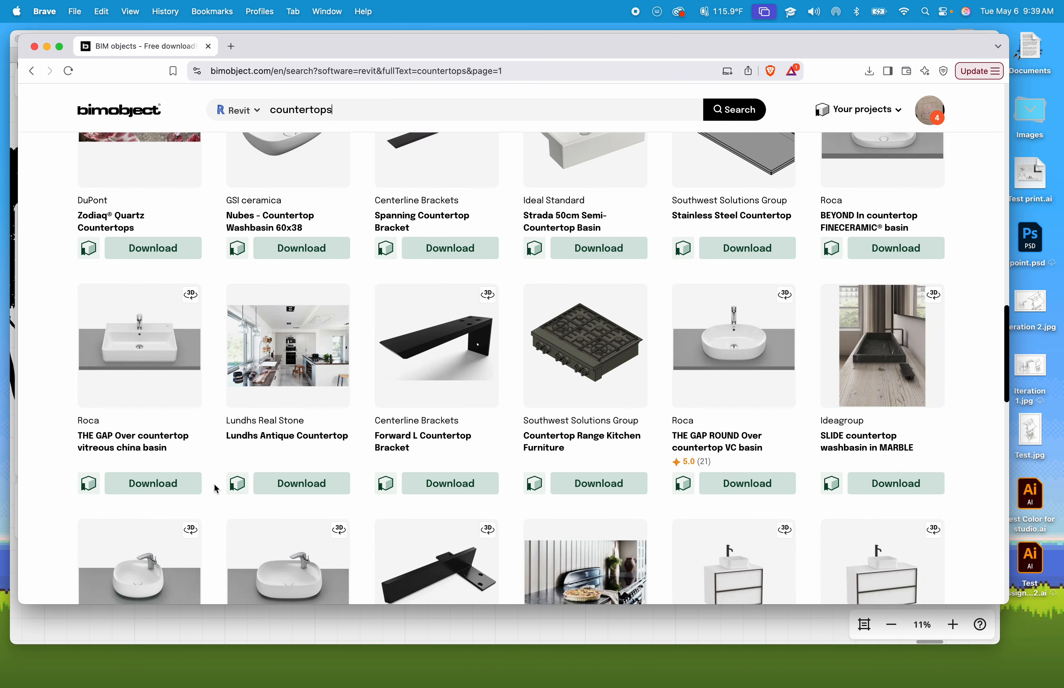
{"action": "scroll", "coordinate": [215, 489], "scroll_direction": "down", "scroll_amount": 4}
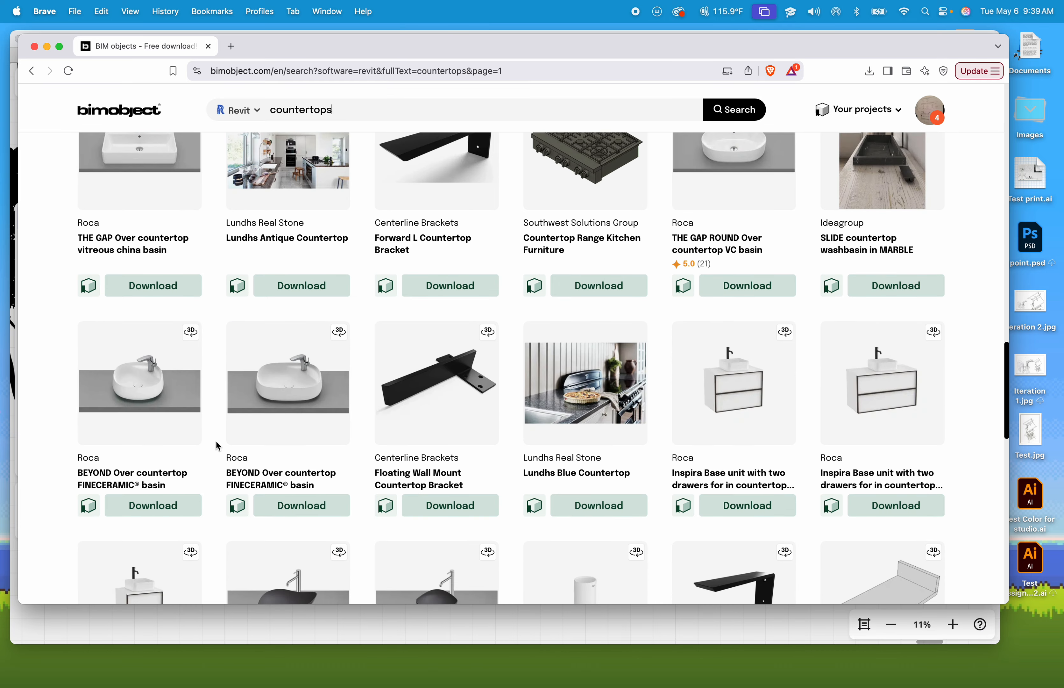
{"action": "scroll", "coordinate": [215, 441], "scroll_direction": "down", "scroll_amount": 4}
{"action": "scroll", "coordinate": [224, 442], "scroll_direction": "down", "scroll_amount": 6}
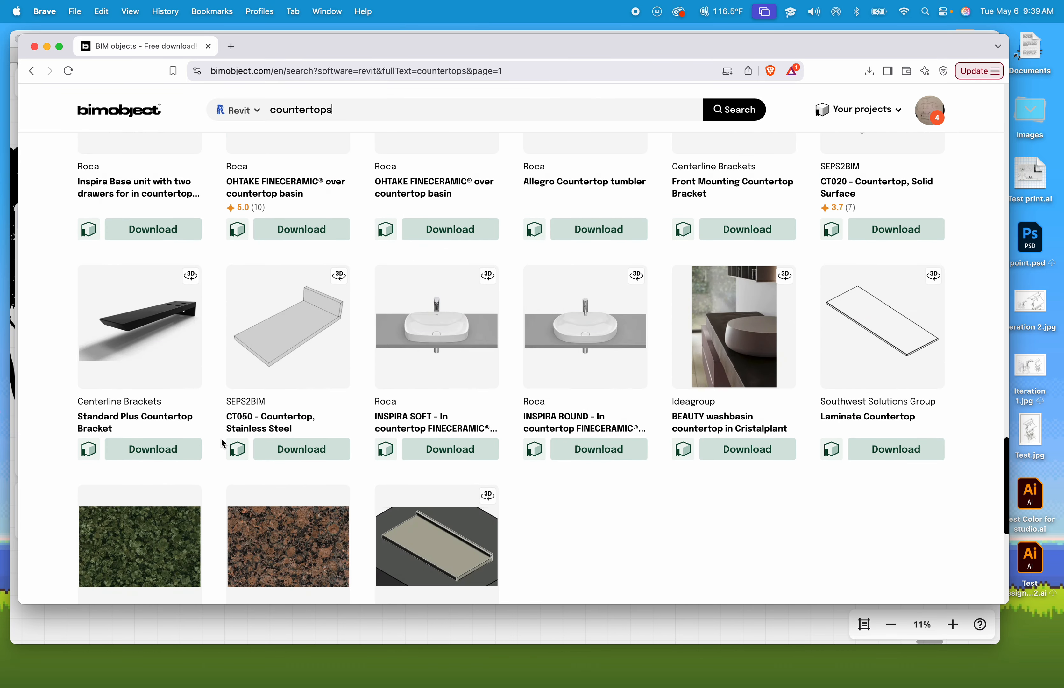
{"action": "scroll", "coordinate": [226, 441], "scroll_direction": "down", "scroll_amount": 4}
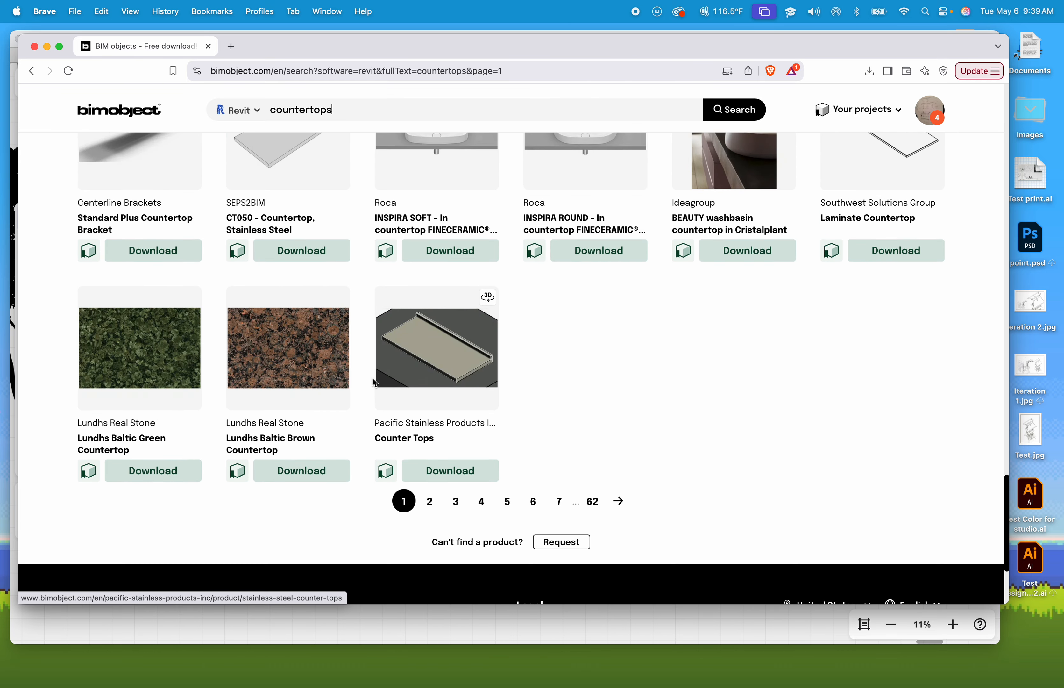
{"action": "scroll", "coordinate": [469, 358], "scroll_direction": "up", "scroll_amount": 15}
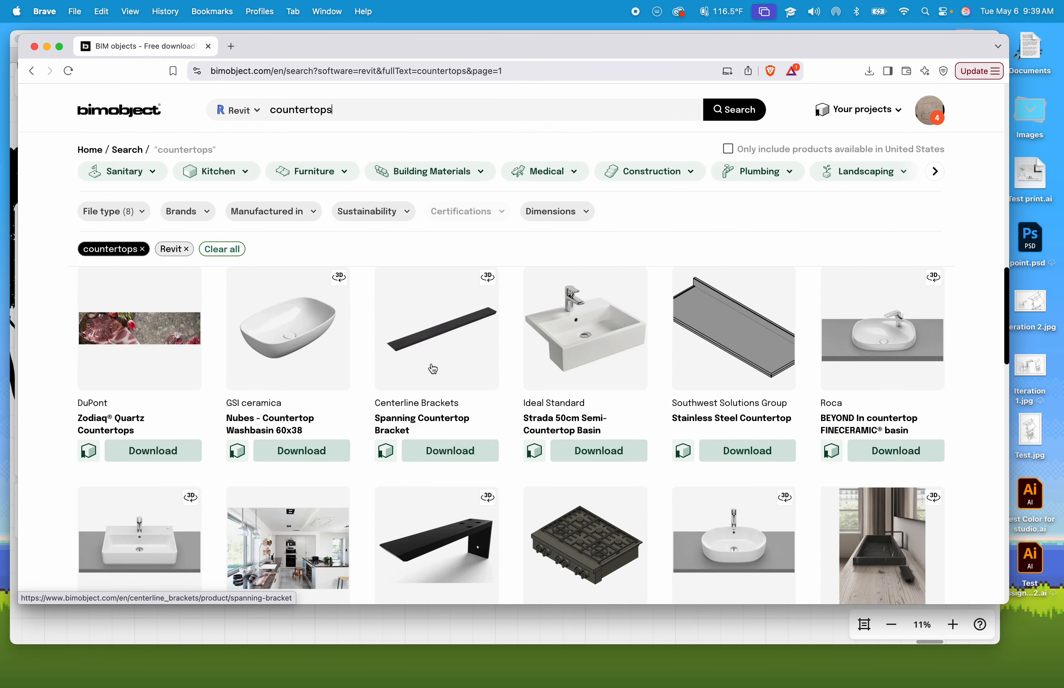
{"action": "scroll", "coordinate": [433, 369], "scroll_direction": "up", "scroll_amount": 6}
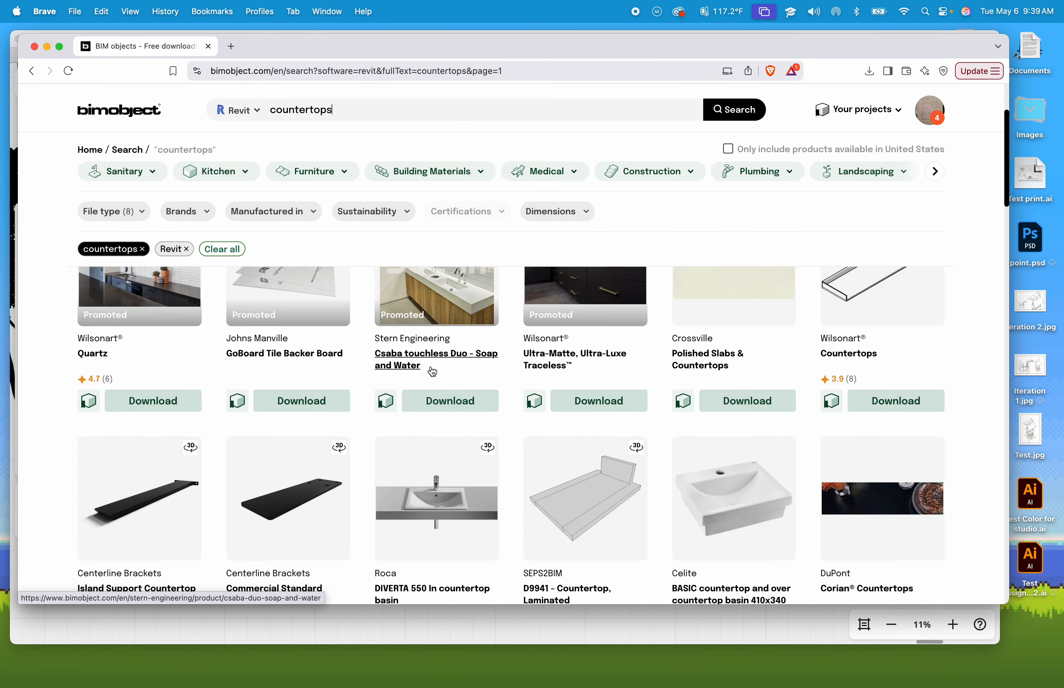
{"action": "scroll", "coordinate": [438, 374], "scroll_direction": "up", "scroll_amount": 3}
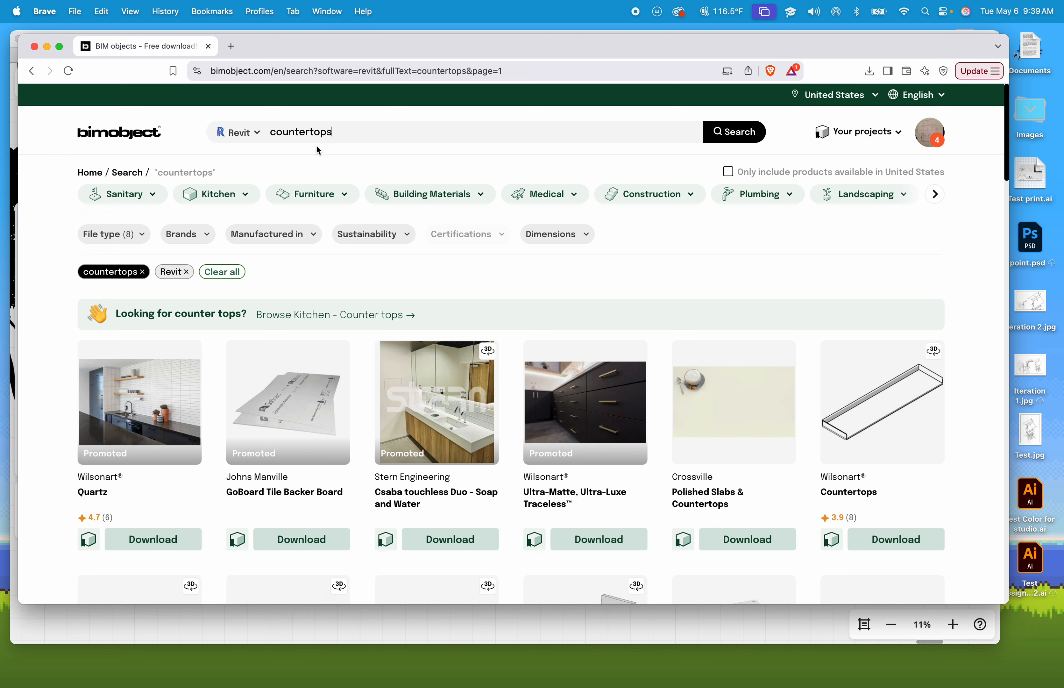
- Switch to Revit and orbit around the 3D view to inspect the house and its upper floors
{"action": "key", "text": "ctrl+Right"}
{"action": "scroll", "coordinate": [499, 290], "scroll_direction": "down", "scroll_amount": 5}
{"action": "middle_click_drag", "start_coordinate": [555, 326], "coordinate": [503, 464]}
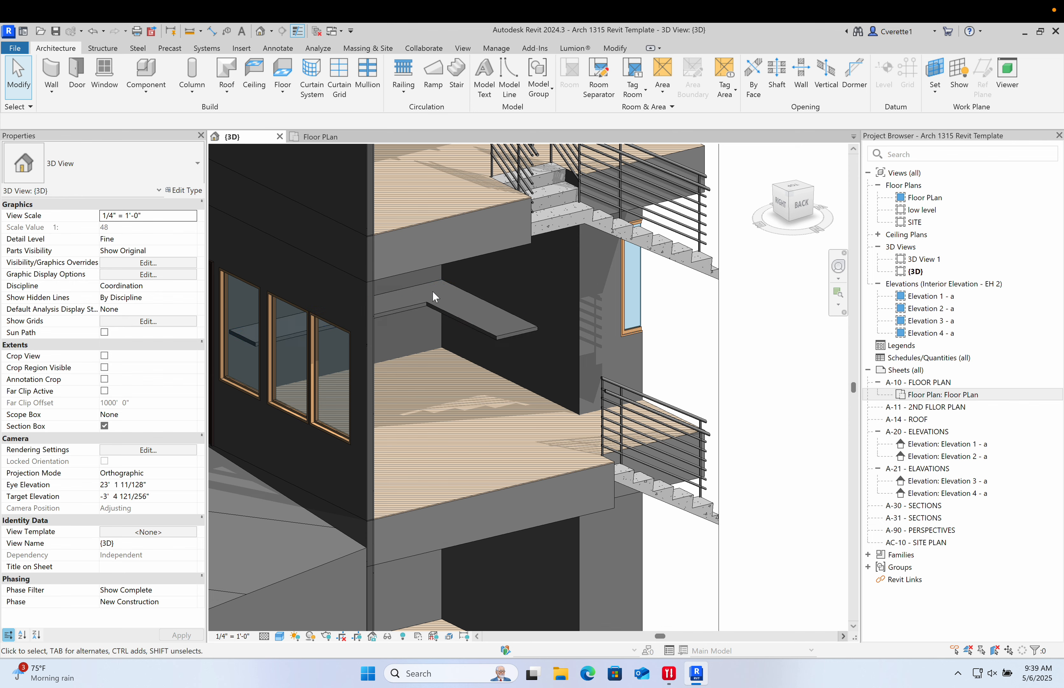
{"action": "middle_click_drag", "start_coordinate": [433, 293], "coordinate": [415, 250], "text": "shift"}
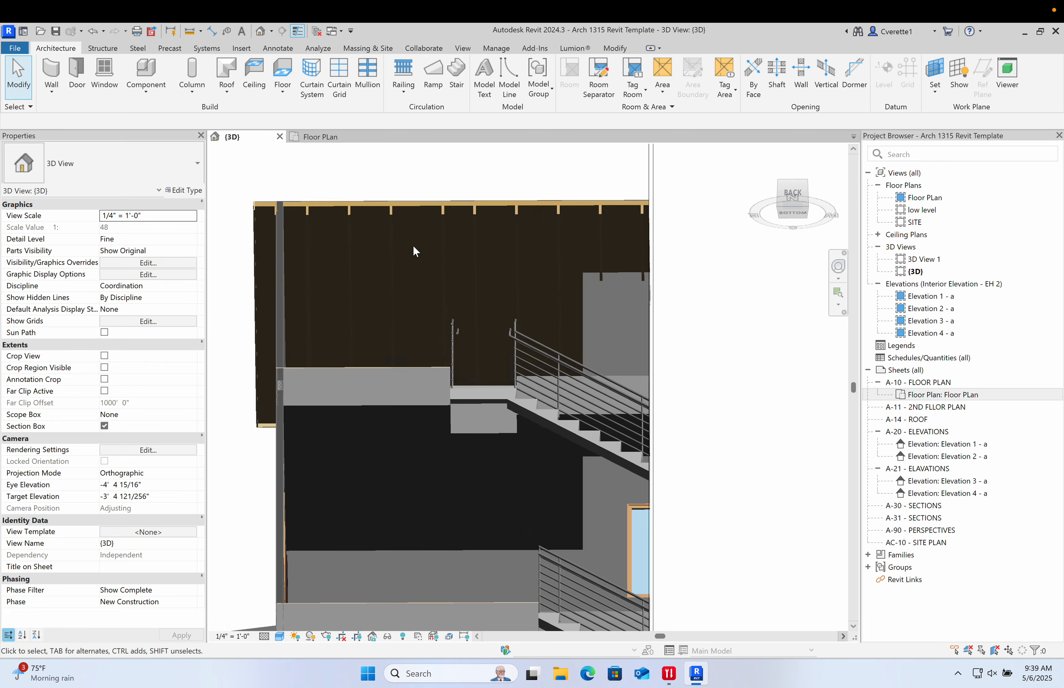
{"action": "left_click", "coordinate": [454, 237]}
{"action": "scroll", "coordinate": [443, 210], "scroll_direction": "down", "scroll_amount": 3}
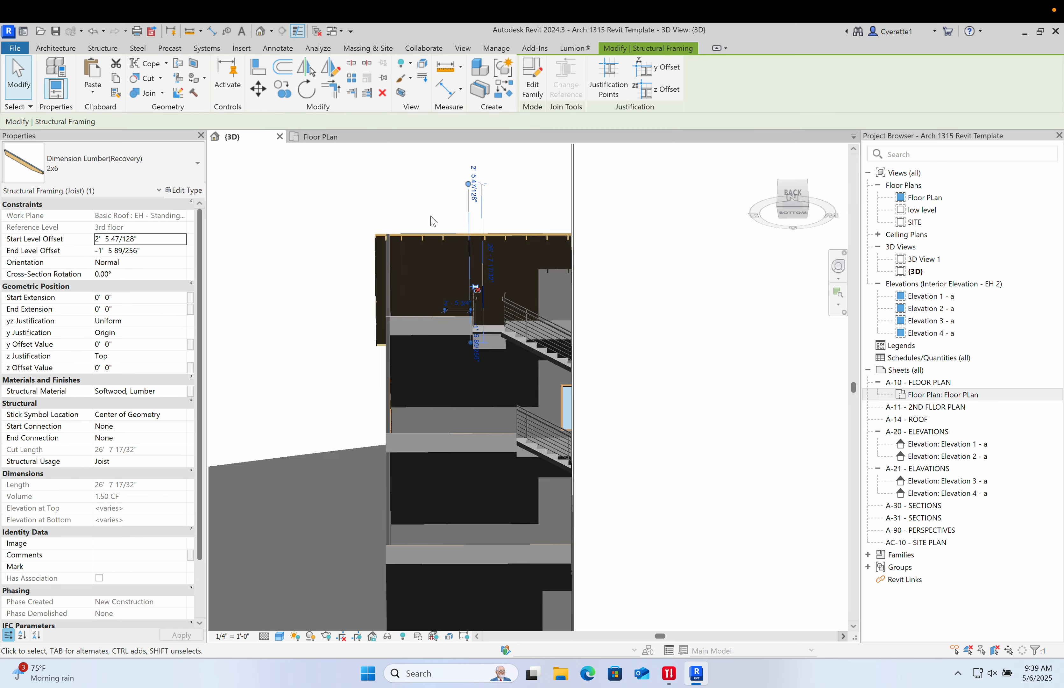
{"action": "scroll", "coordinate": [433, 221], "scroll_direction": "up", "scroll_amount": 4}
{"action": "key", "text": "Escape"}
{"action": "middle_click_drag", "start_coordinate": [437, 309], "coordinate": [484, 380], "text": "shift"}
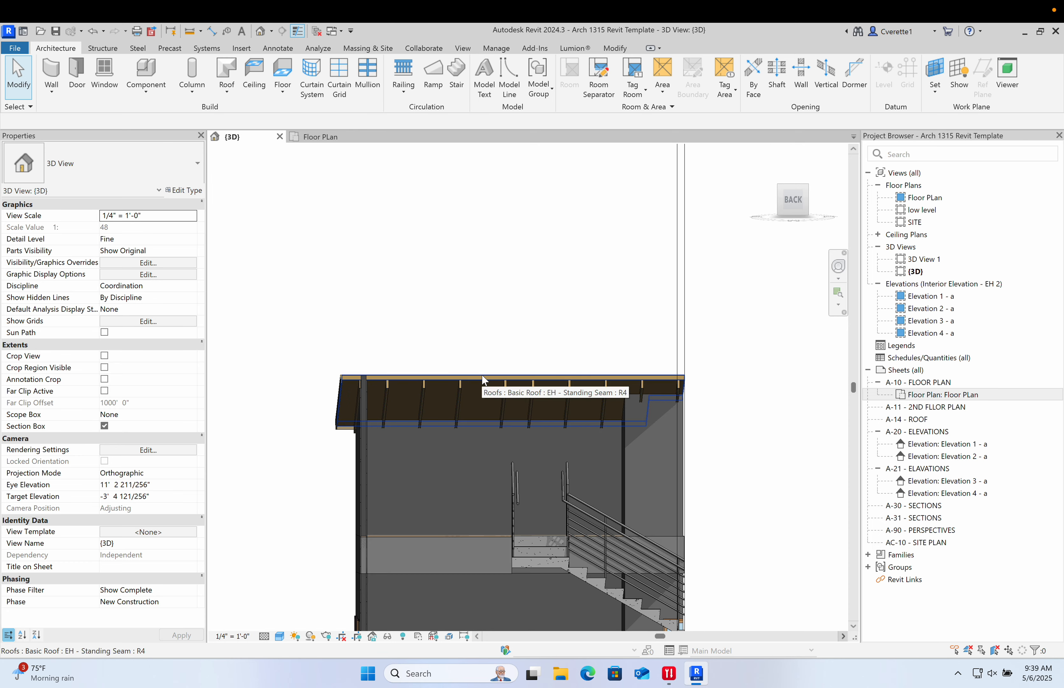
{"action": "middle_click_drag", "start_coordinate": [485, 380], "coordinate": [514, 371], "text": "shift"}
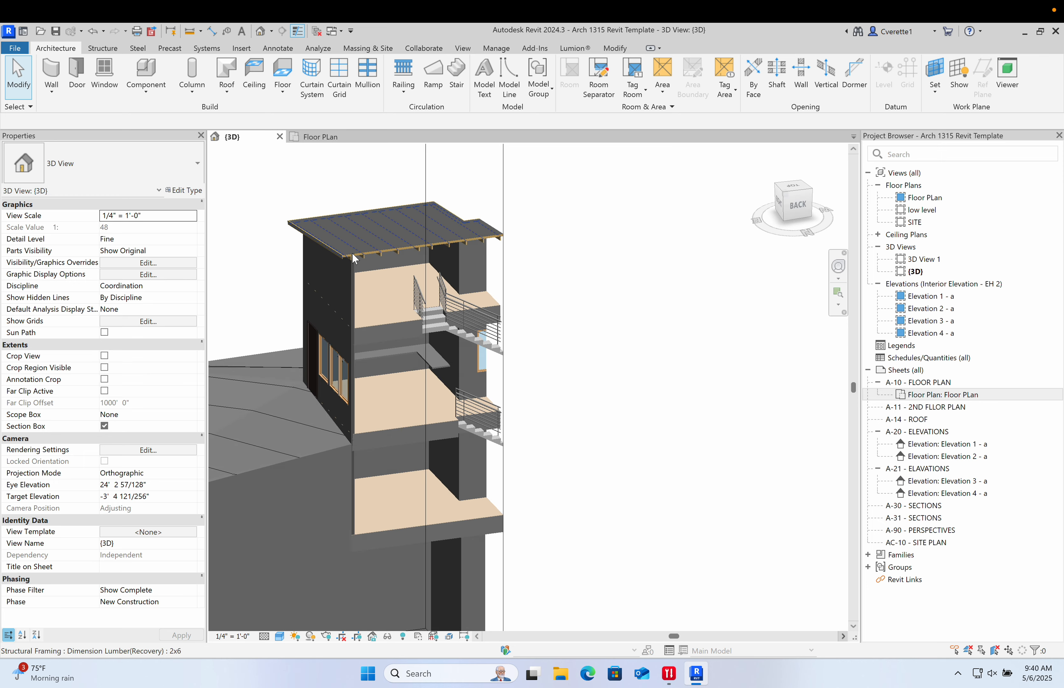
- Open the floor plan view and examine the layout before switching back to the browser
{"action": "left_click", "coordinate": [322, 138]}
{"action": "scroll", "coordinate": [438, 303], "scroll_direction": "up", "scroll_amount": 4}
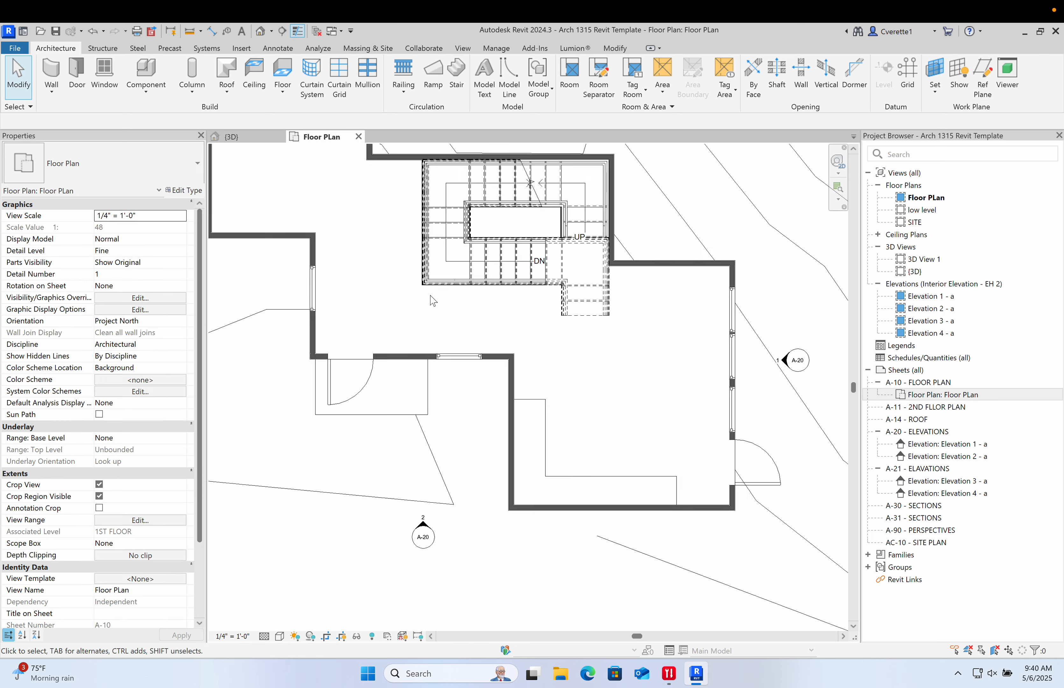
{"action": "scroll", "coordinate": [433, 301], "scroll_direction": "up", "scroll_amount": 2}
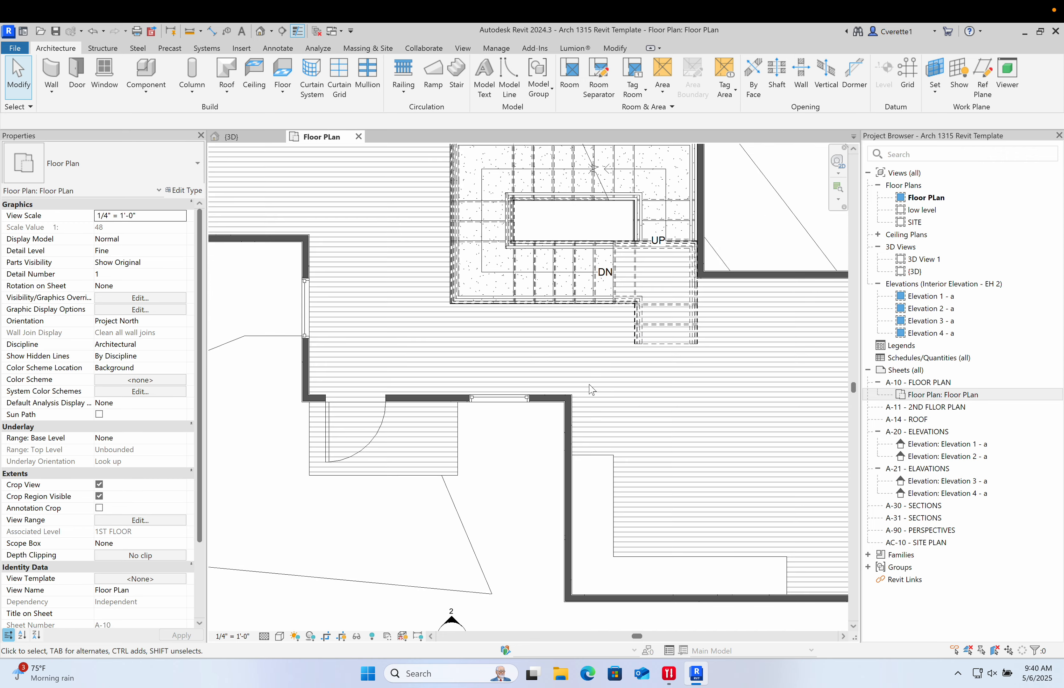
{"action": "scroll", "coordinate": [627, 401], "scroll_direction": "down", "scroll_amount": 5}
{"action": "scroll", "coordinate": [528, 398], "scroll_direction": "up", "scroll_amount": 3}
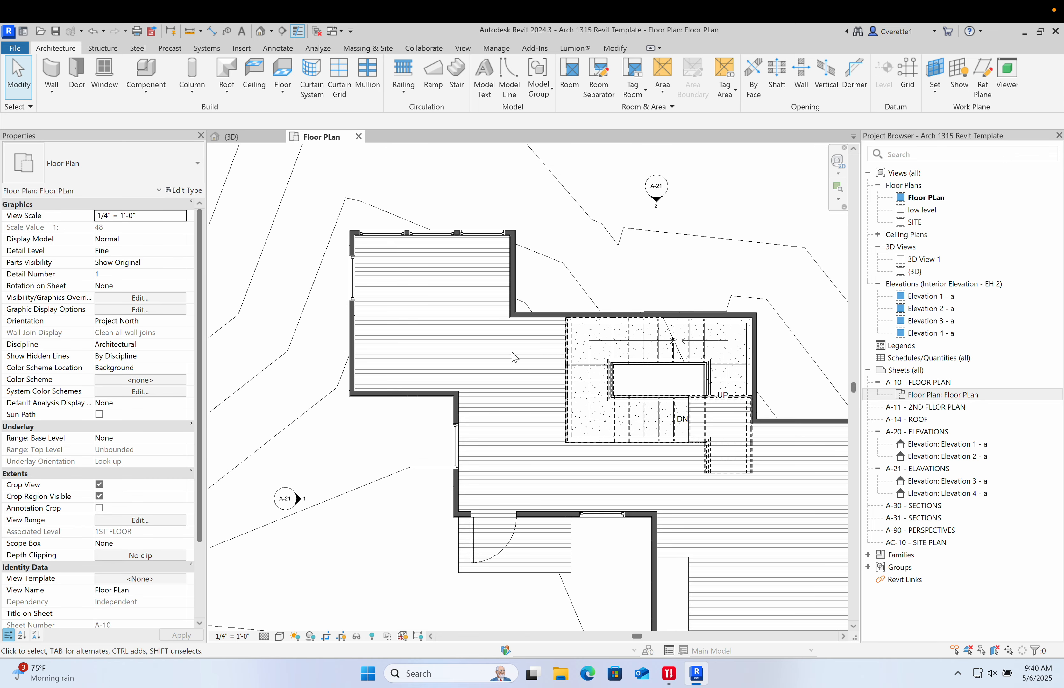
{"action": "middle_click_drag", "start_coordinate": [452, 375], "coordinate": [457, 426]}
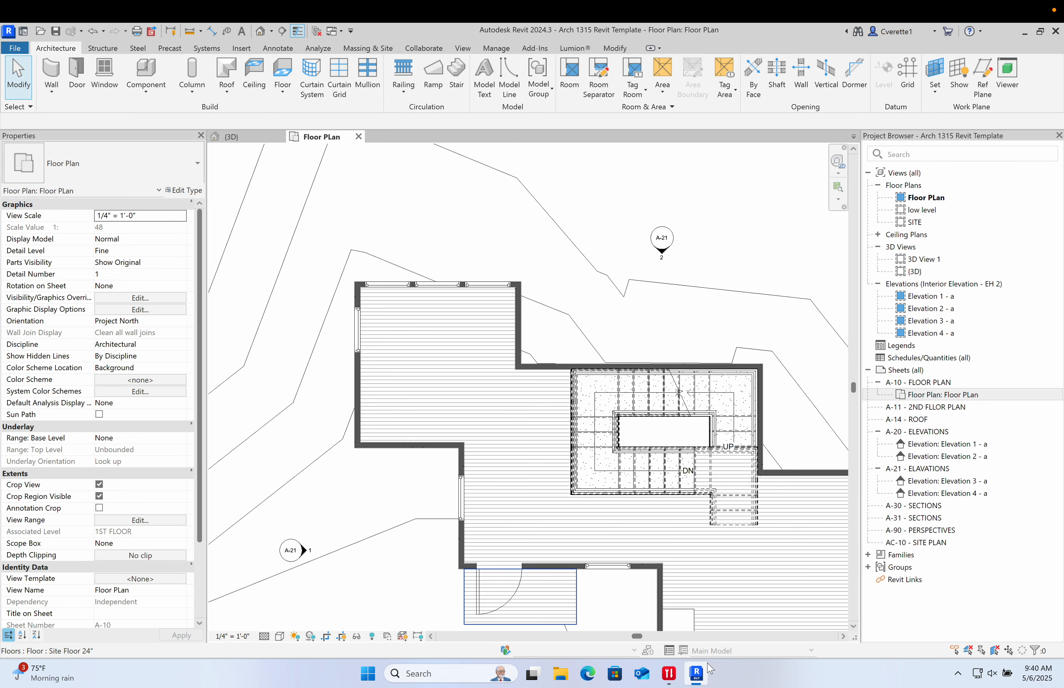
{"action": "key", "text": "ctrl+Left"}
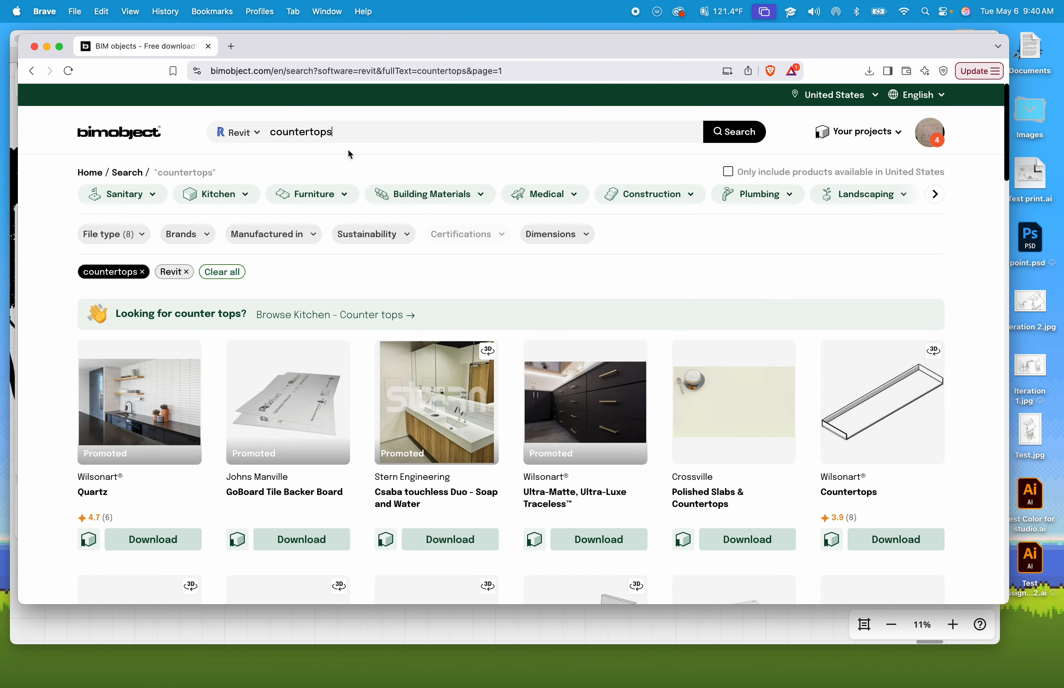
- In a new browser tab, search for revitcity and open the RevitCity.com Downloads page
{"action": "left_click_drag", "start_coordinate": [343, 132], "coordinate": [261, 136]}
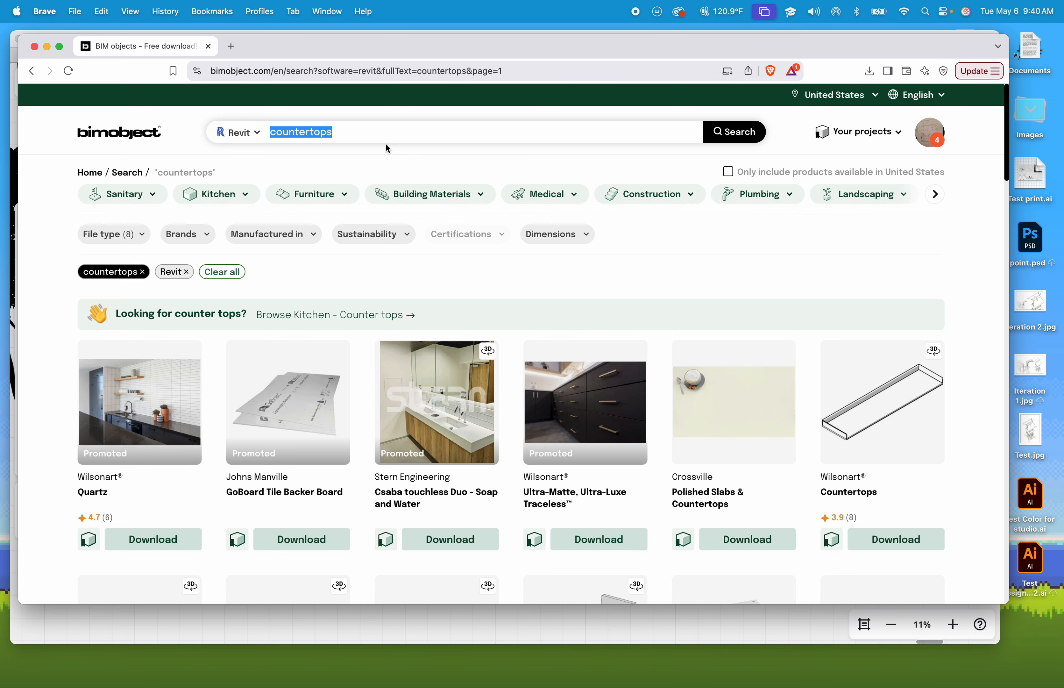
{"action": "left_click", "coordinate": [233, 47]}
{"action": "type", "text": "revit"}
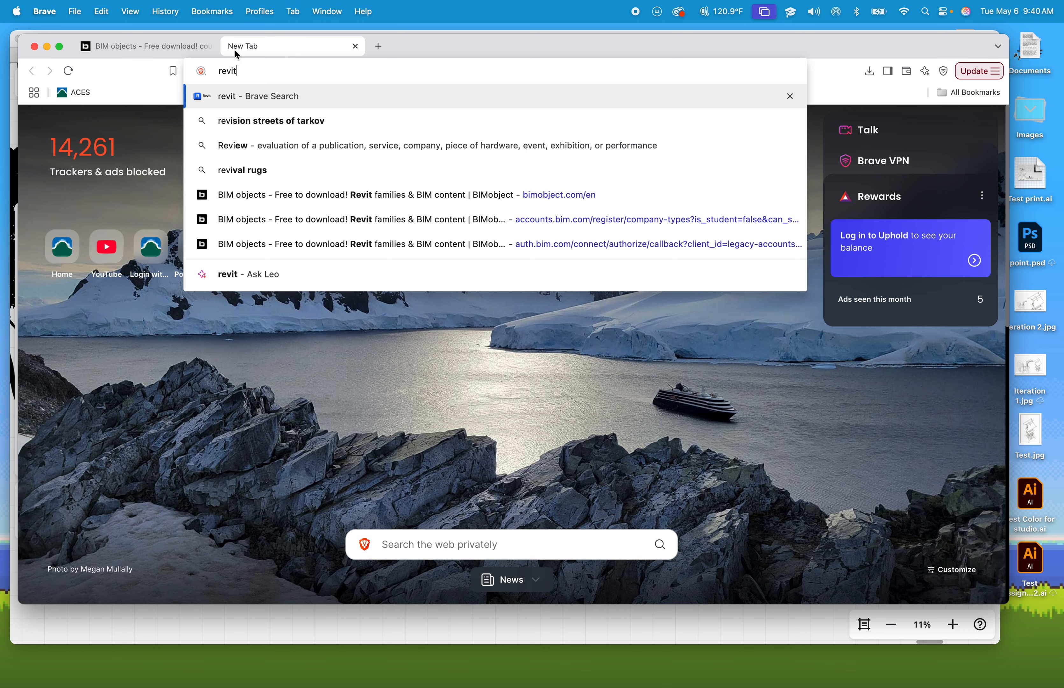
{"action": "type", "text": "city"}
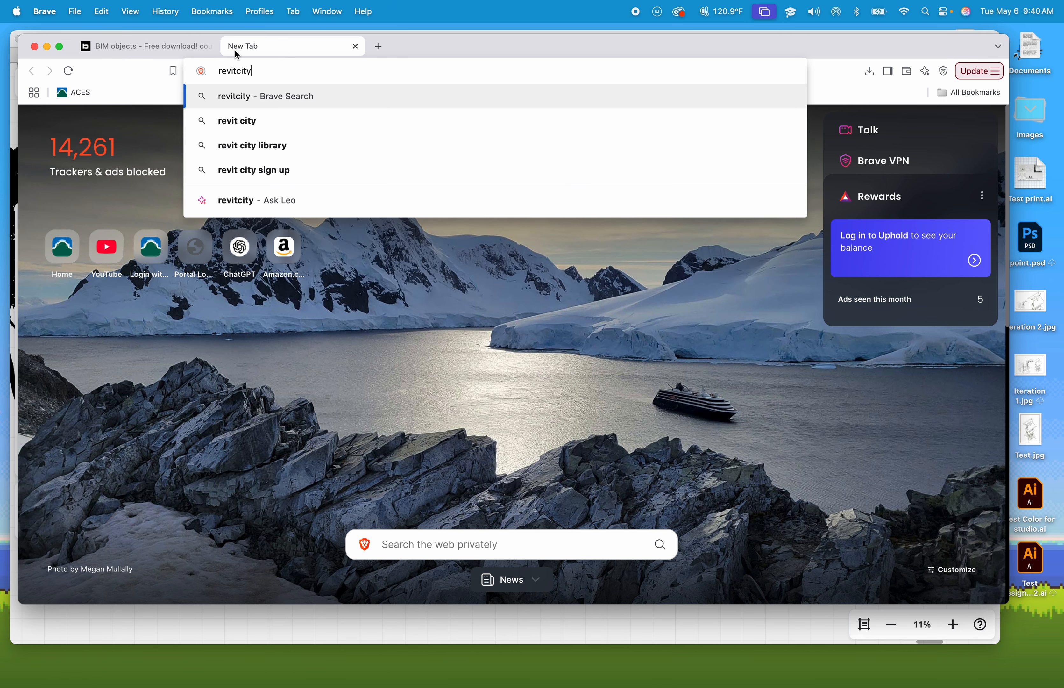
{"action": "key", "text": "Return"}
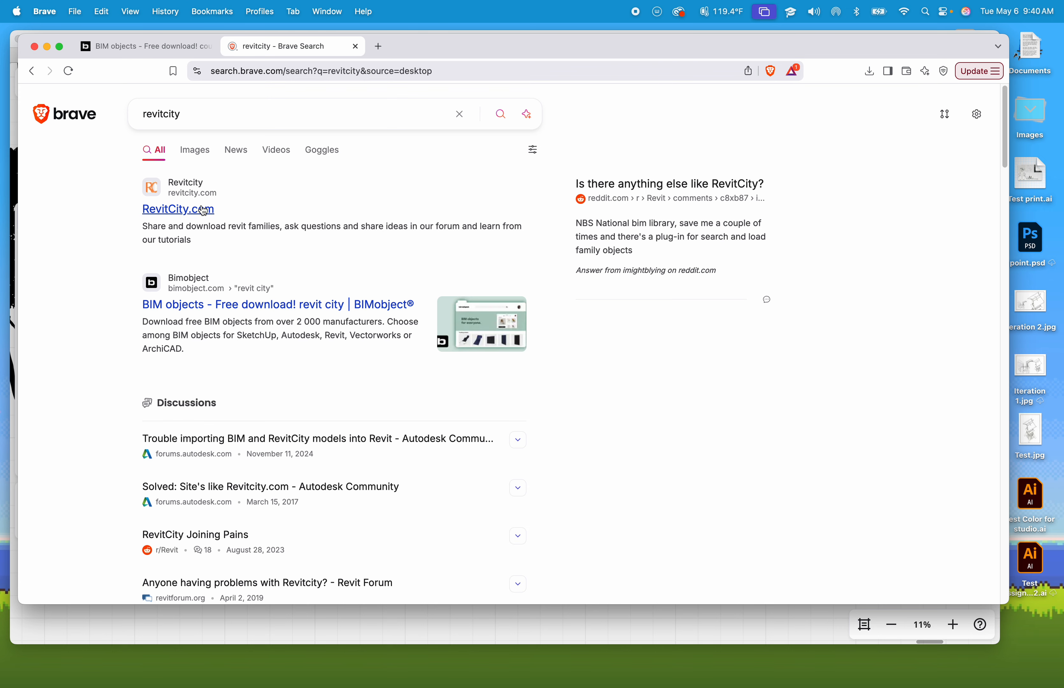
{"action": "left_click", "coordinate": [204, 211]}
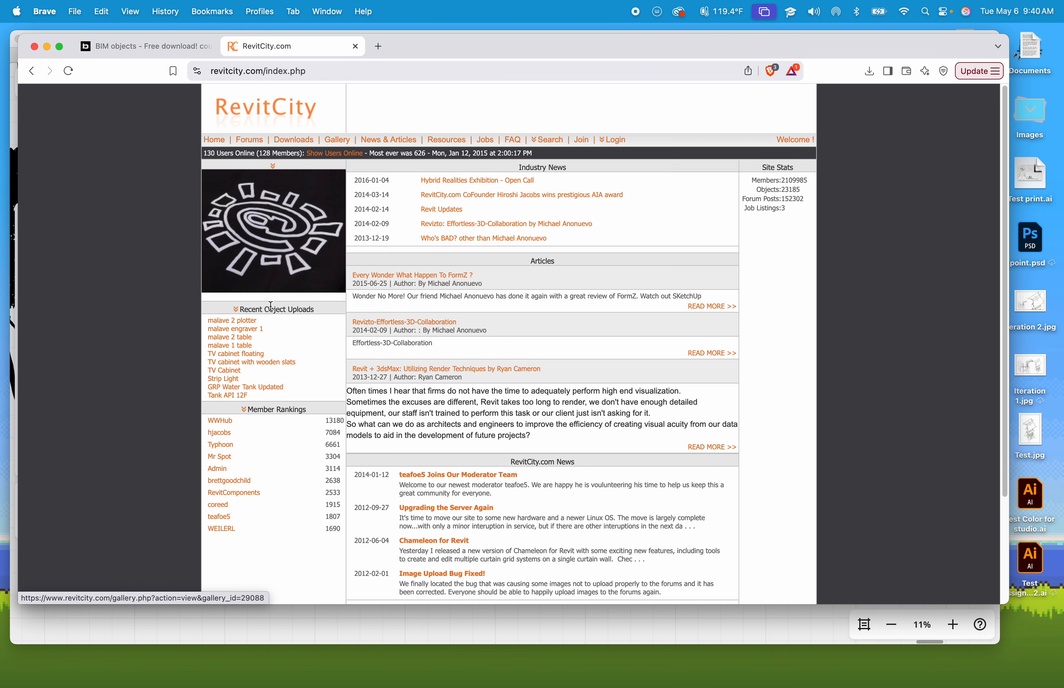
{"action": "scroll", "coordinate": [325, 327], "scroll_direction": "down", "scroll_amount": 1}
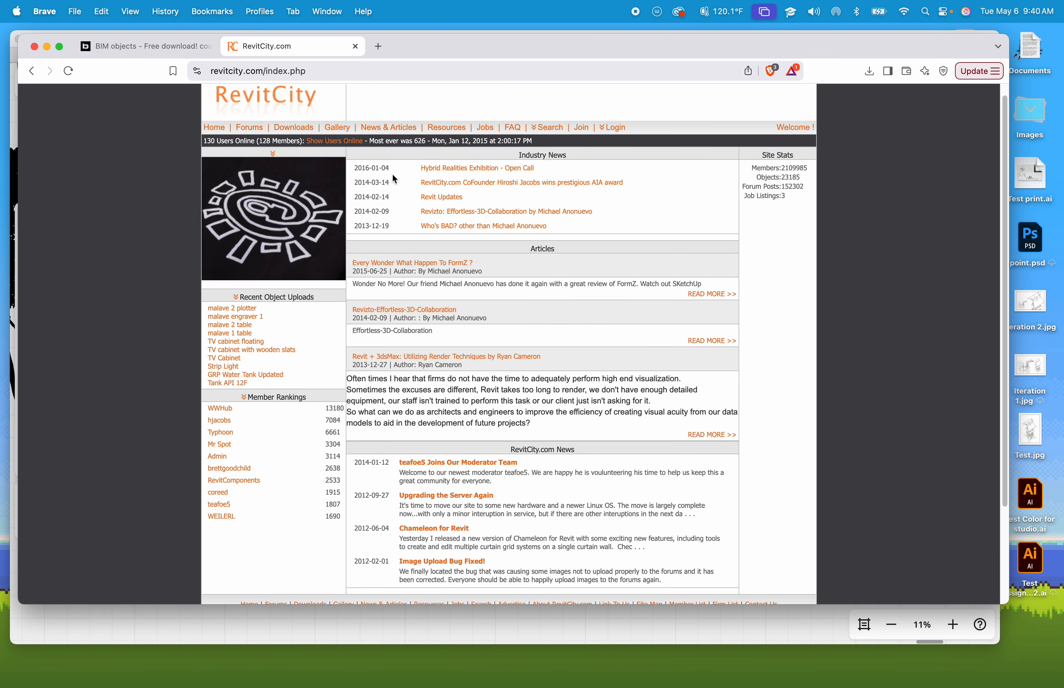
{"action": "left_click", "coordinate": [295, 128]}
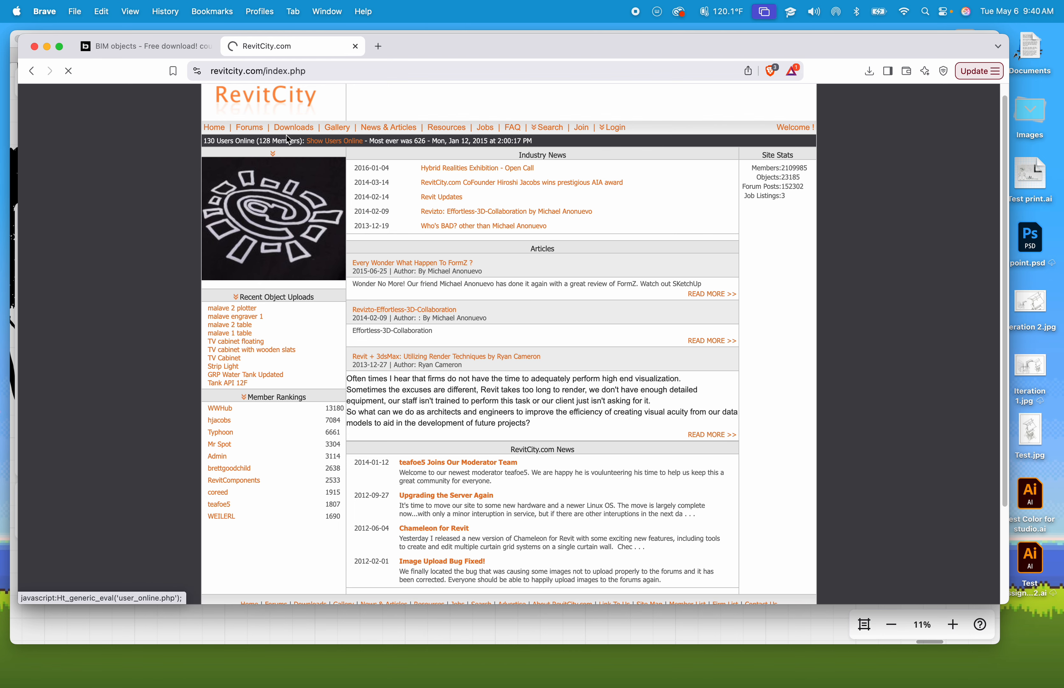
- Return to the BIMobject tab and search the Revit models for drafting table
{"action": "left_click", "coordinate": [163, 46]}
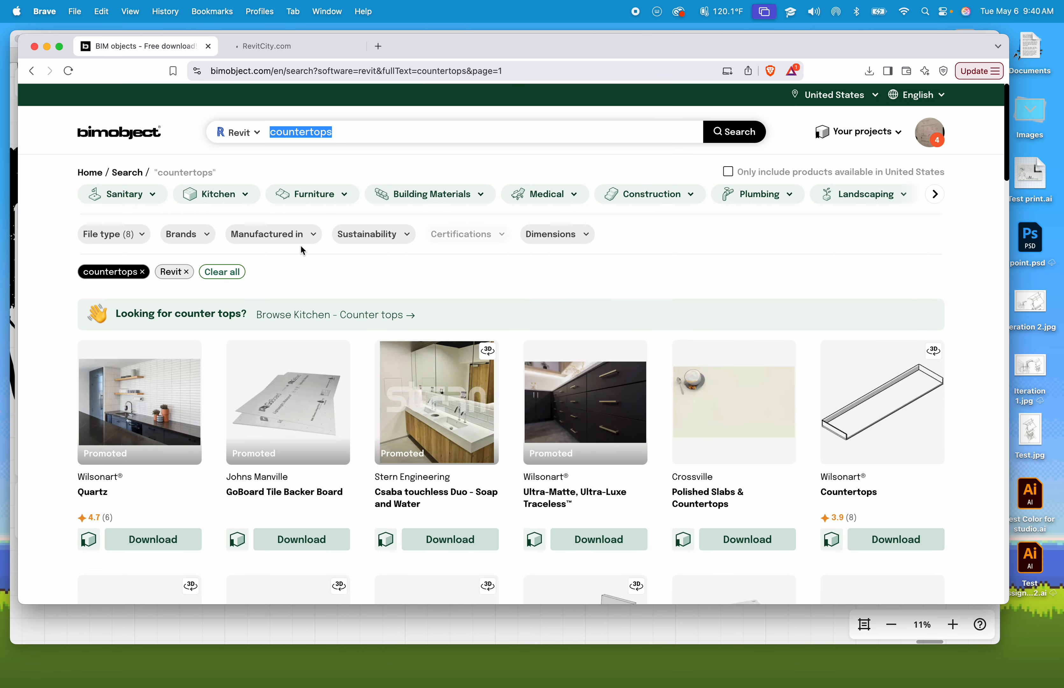
{"action": "left_click", "coordinate": [378, 135]}
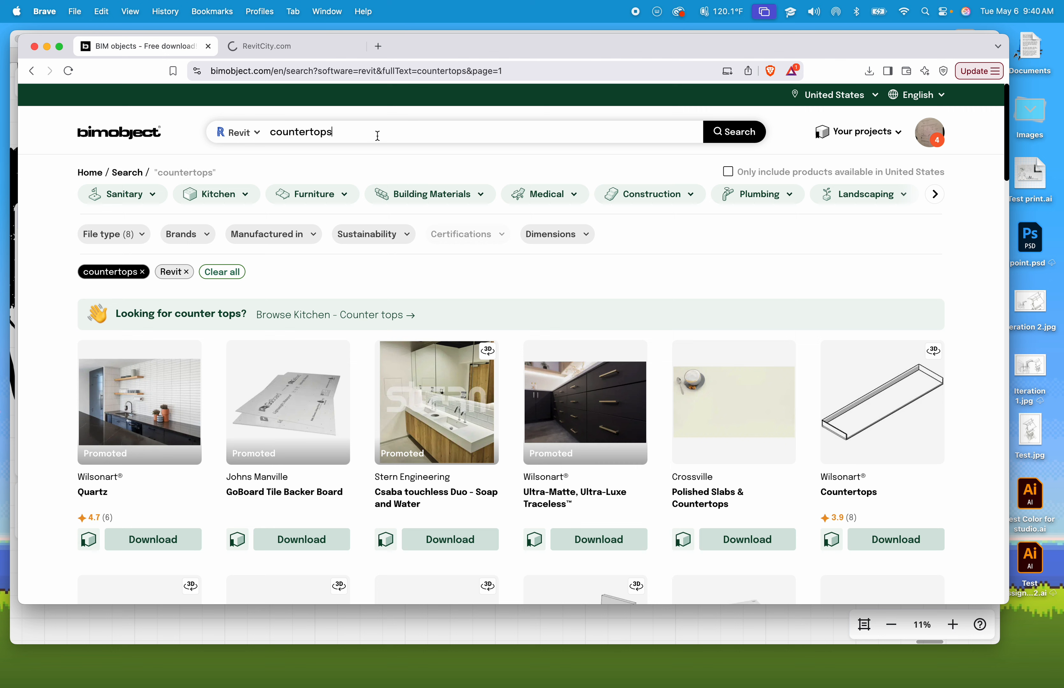
{"action": "left_click_drag", "start_coordinate": [320, 133], "coordinate": [274, 135]}
{"action": "left_click_drag", "start_coordinate": [368, 133], "coordinate": [263, 131]}
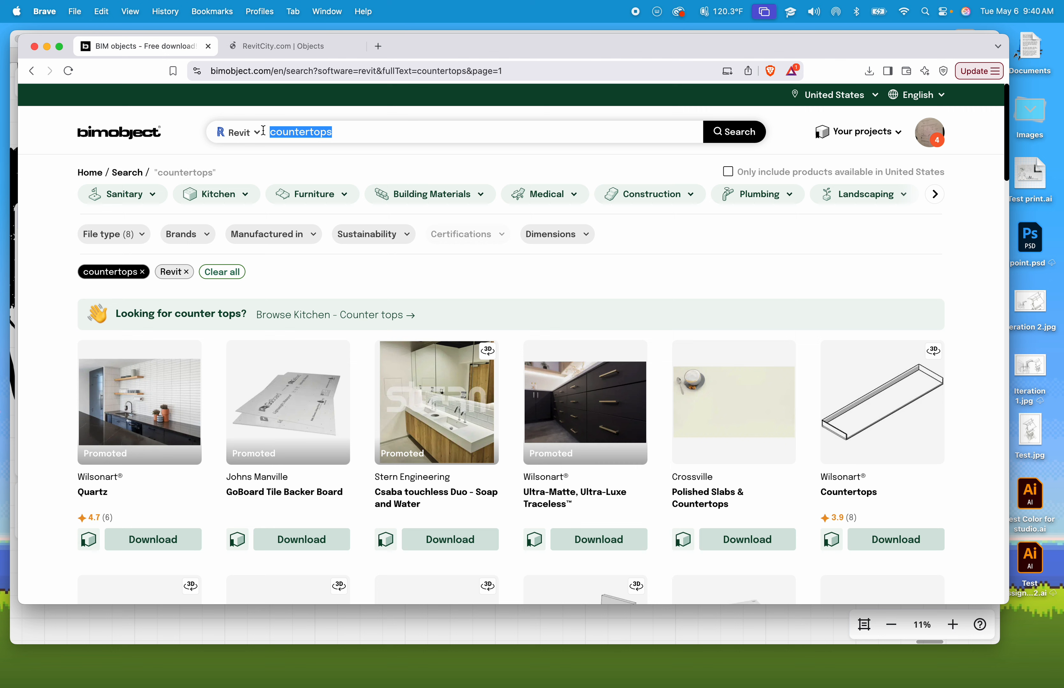
{"action": "type", "text": "drafting"}
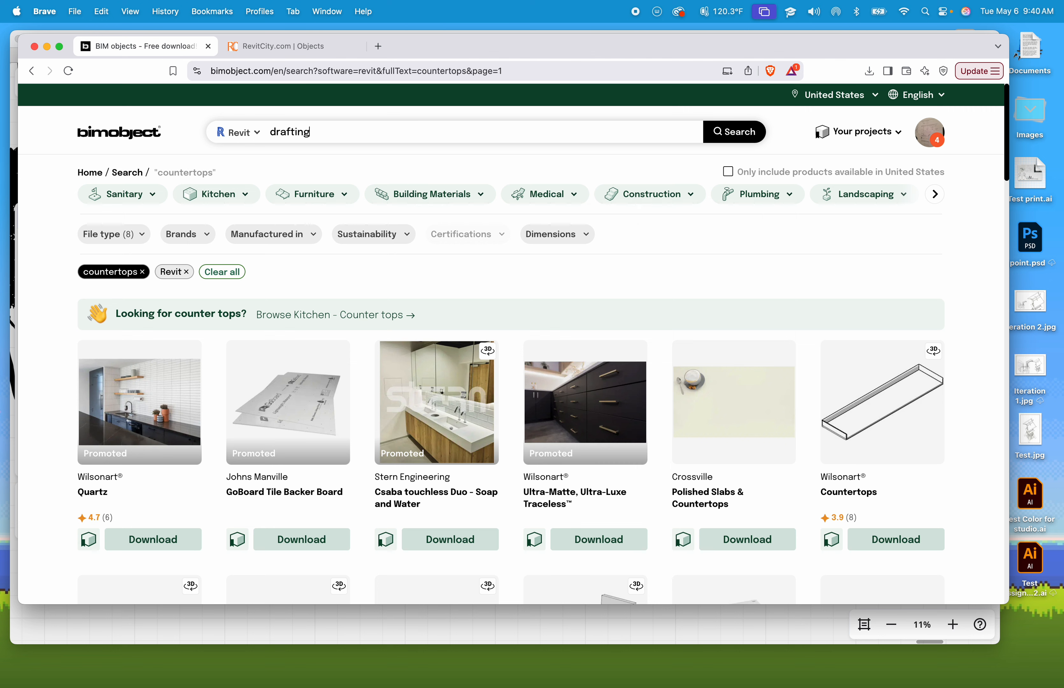
{"action": "type", "text": " table"}
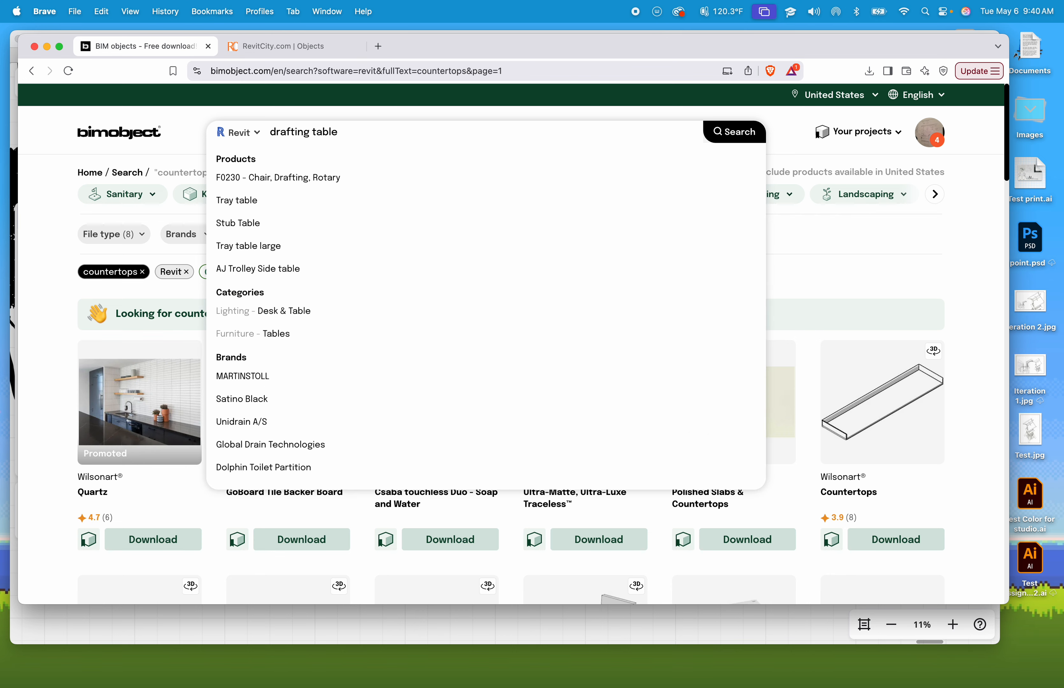
{"action": "key", "text": "Return"}
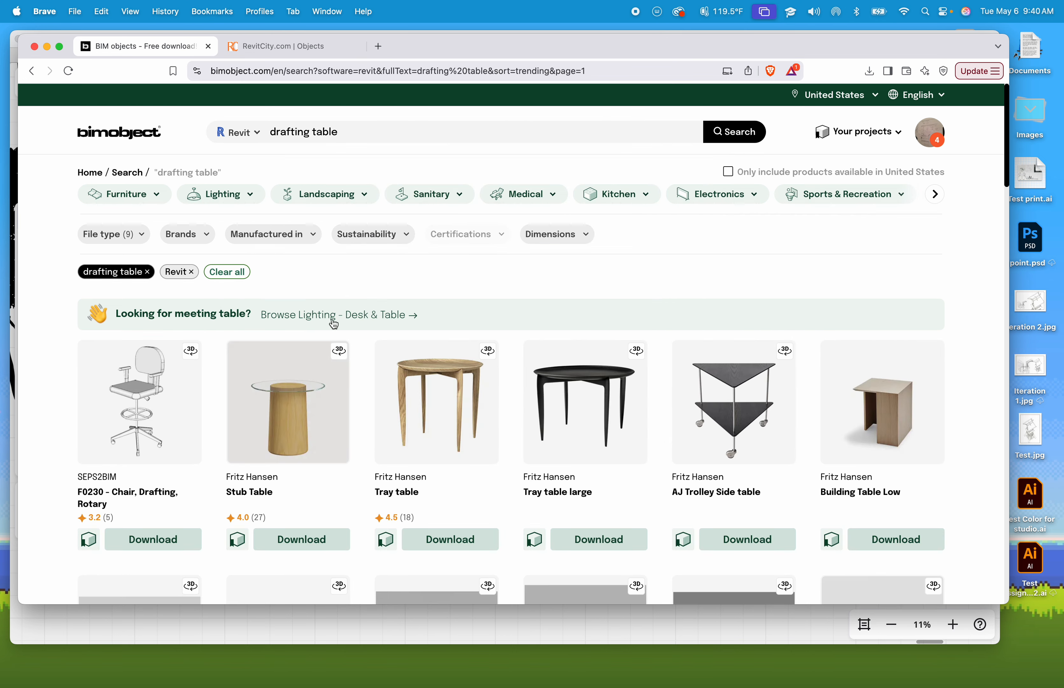
- Scroll through the drafting table results and open the second results page
{"action": "scroll", "coordinate": [458, 455], "scroll_direction": "down", "scroll_amount": 5}
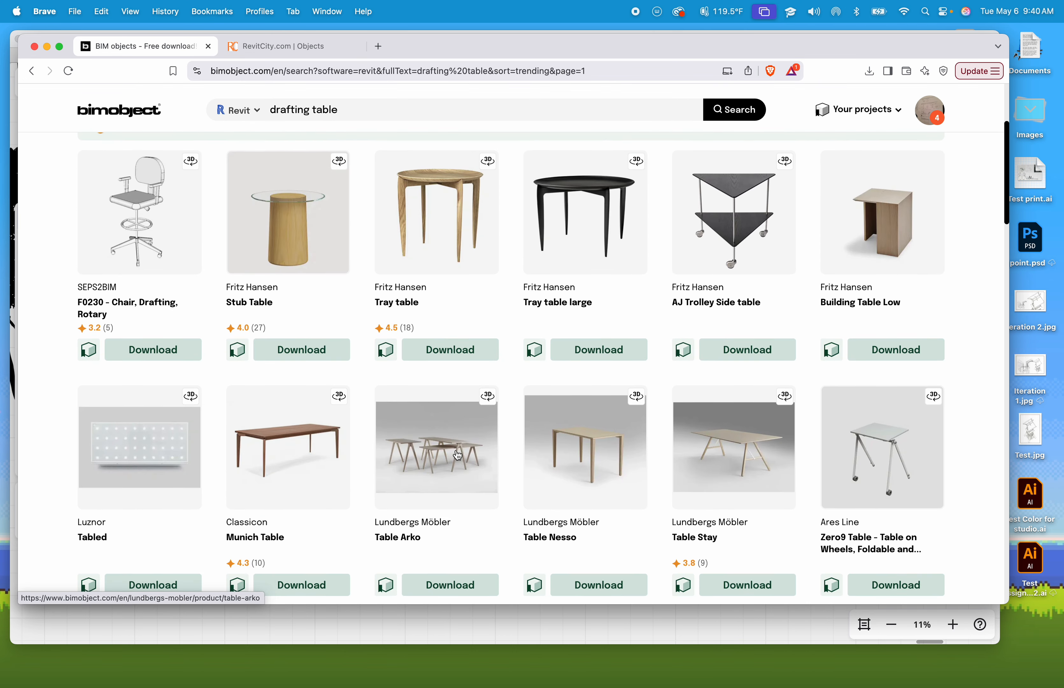
{"action": "scroll", "coordinate": [458, 455], "scroll_direction": "down", "scroll_amount": 10}
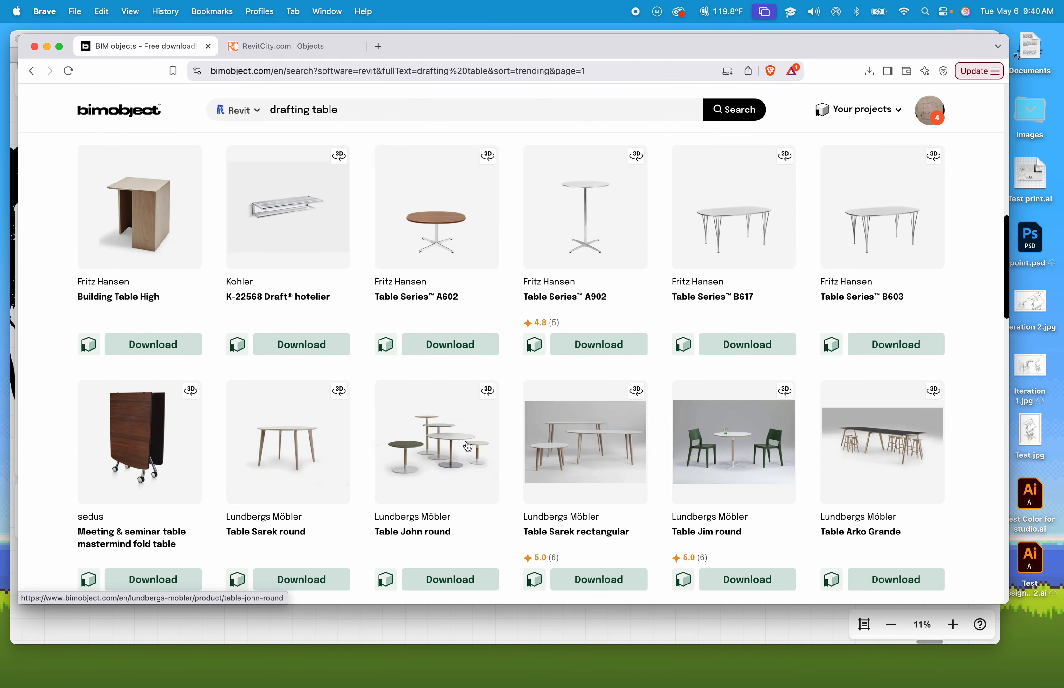
{"action": "scroll", "coordinate": [468, 447], "scroll_direction": "down", "scroll_amount": 5}
{"action": "scroll", "coordinate": [474, 435], "scroll_direction": "down", "scroll_amount": 6}
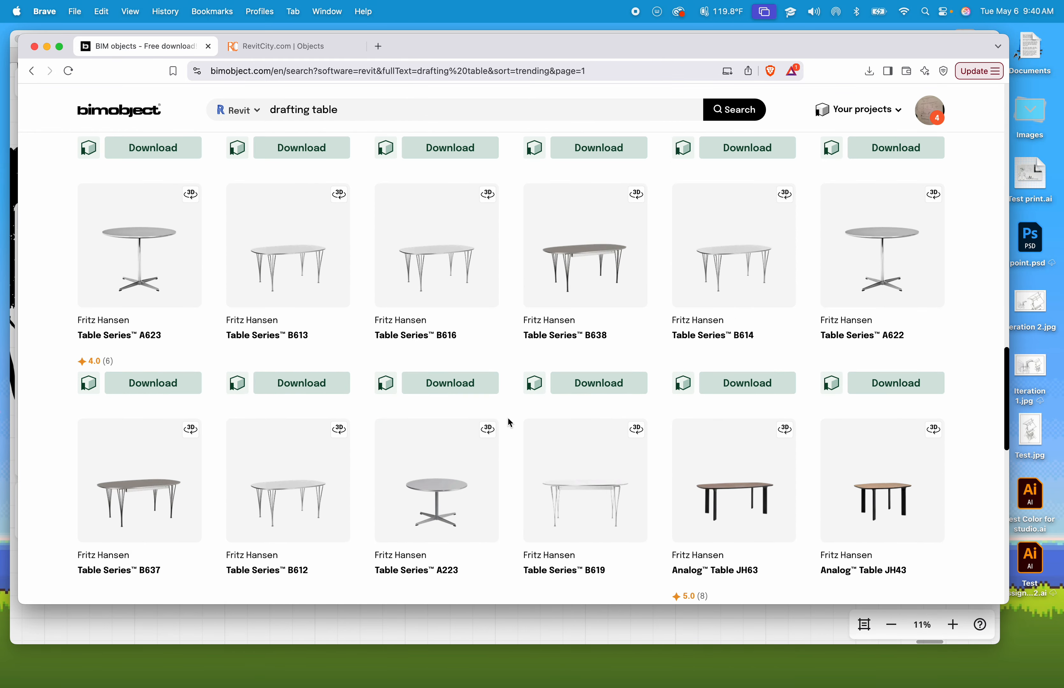
{"action": "scroll", "coordinate": [510, 423], "scroll_direction": "down", "scroll_amount": 5}
{"action": "scroll", "coordinate": [510, 423], "scroll_direction": "down", "scroll_amount": 5}
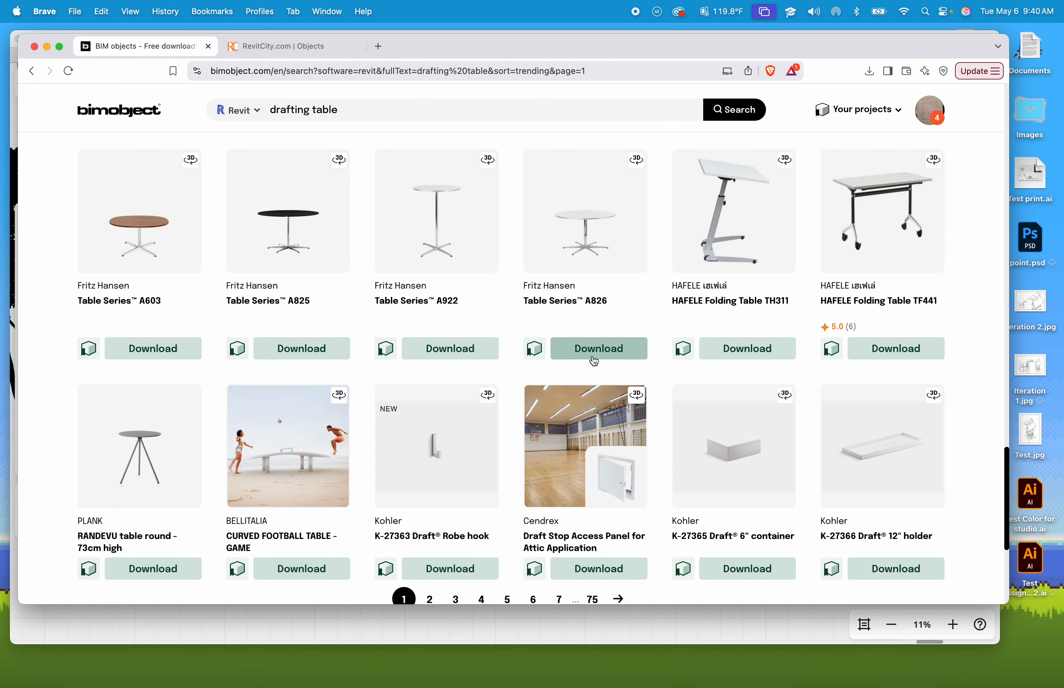
{"action": "scroll", "coordinate": [616, 306], "scroll_direction": "down", "scroll_amount": 1}
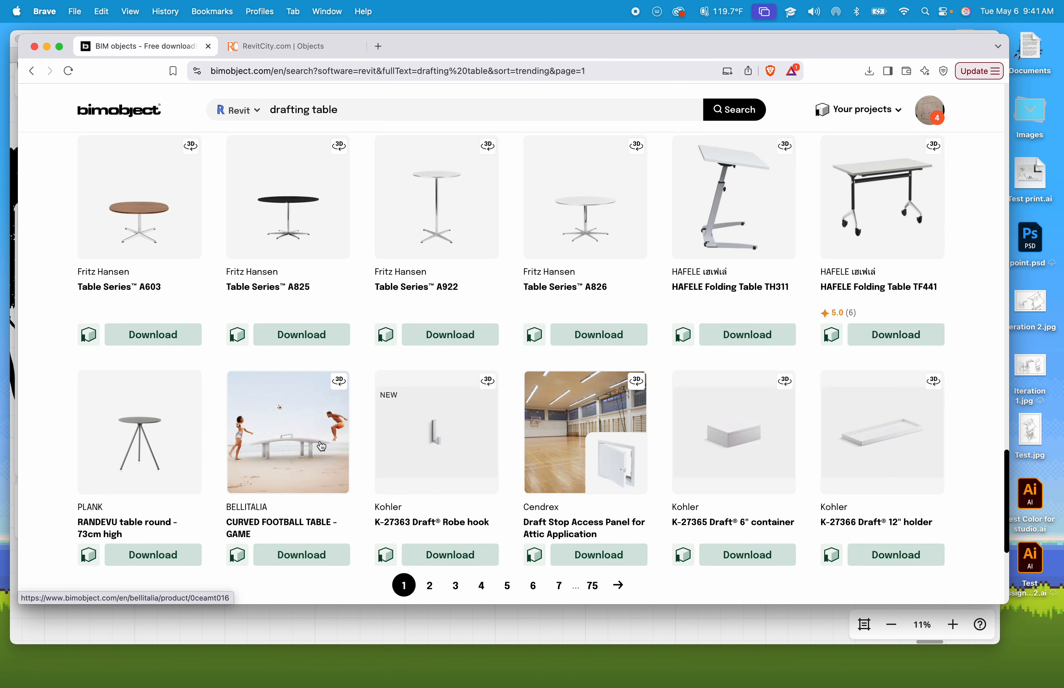
{"action": "scroll", "coordinate": [325, 451], "scroll_direction": "down", "scroll_amount": 5}
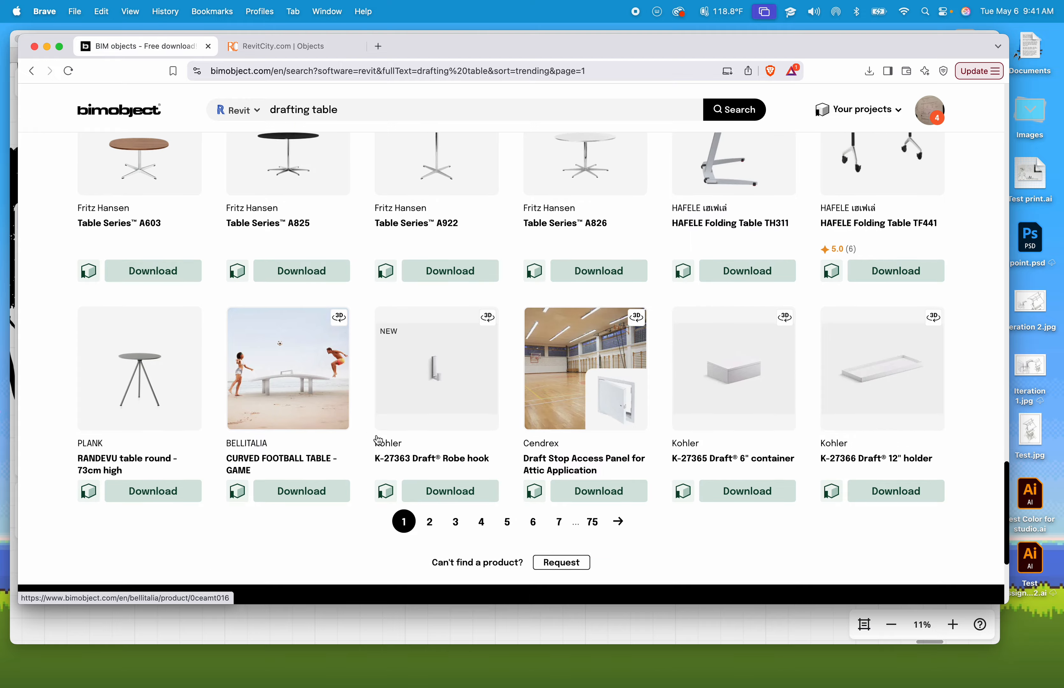
{"action": "left_click", "coordinate": [429, 433]}
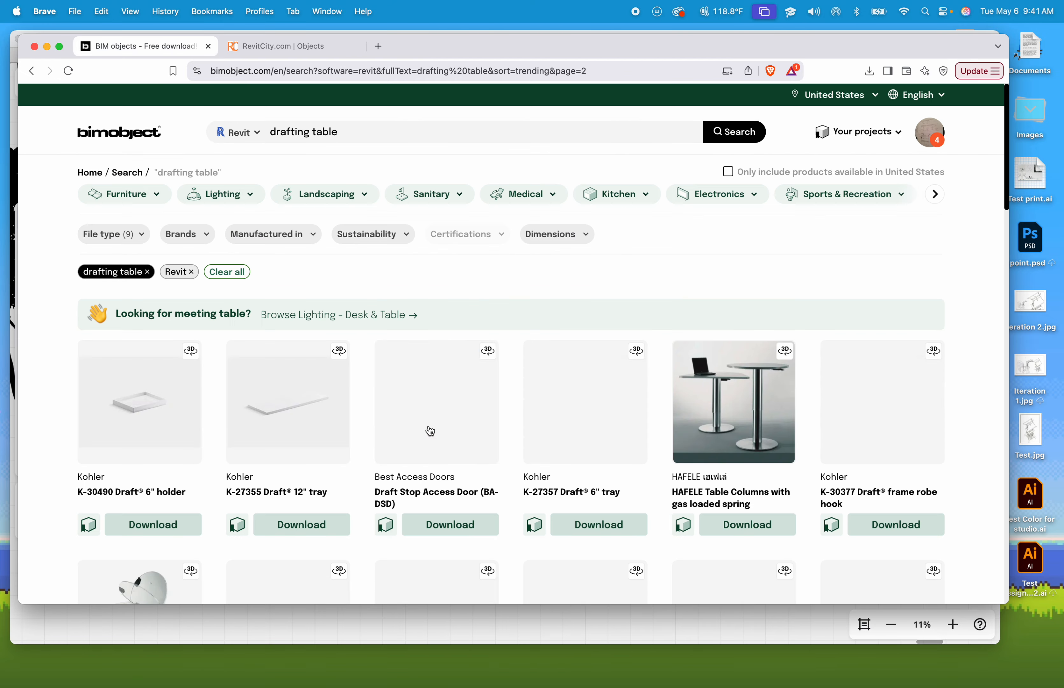
- Scroll through the second page of drafting table results and return to its top
{"action": "scroll", "coordinate": [436, 434], "scroll_direction": "down", "scroll_amount": 10}
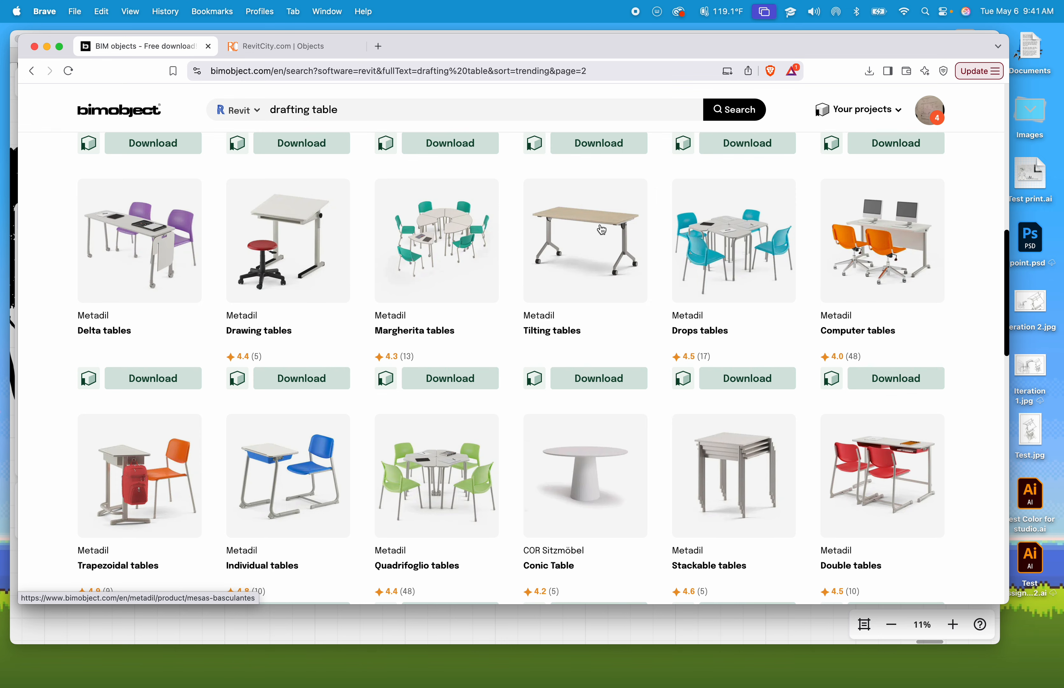
{"action": "scroll", "coordinate": [602, 230], "scroll_direction": "down", "scroll_amount": 5}
{"action": "scroll", "coordinate": [613, 267], "scroll_direction": "down", "scroll_amount": 5}
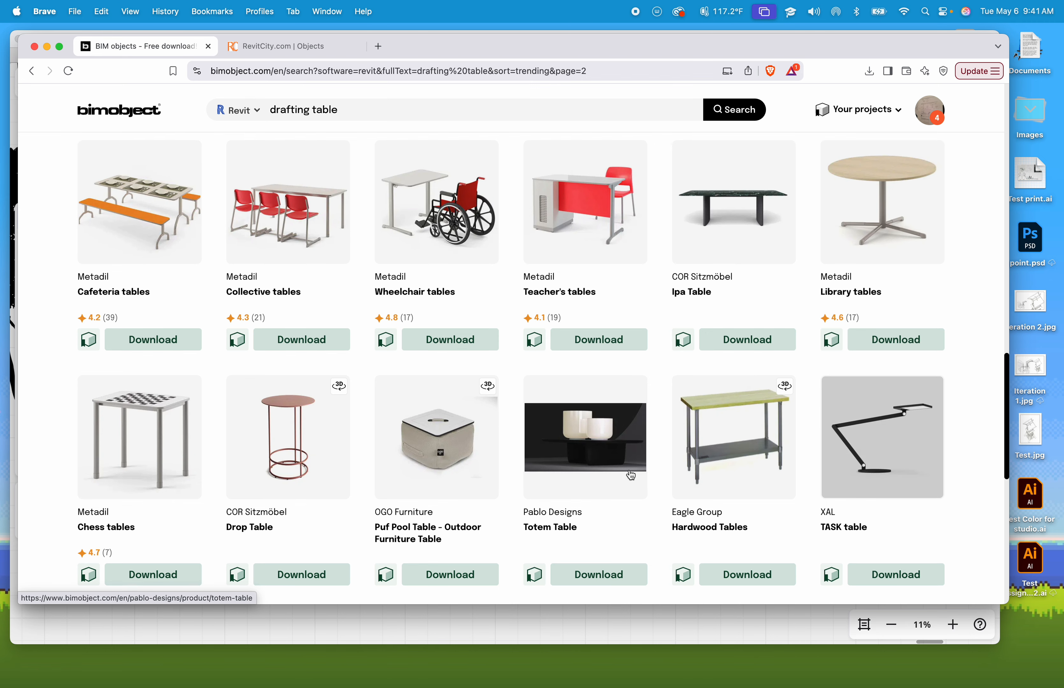
{"action": "scroll", "coordinate": [622, 472], "scroll_direction": "down", "scroll_amount": 5}
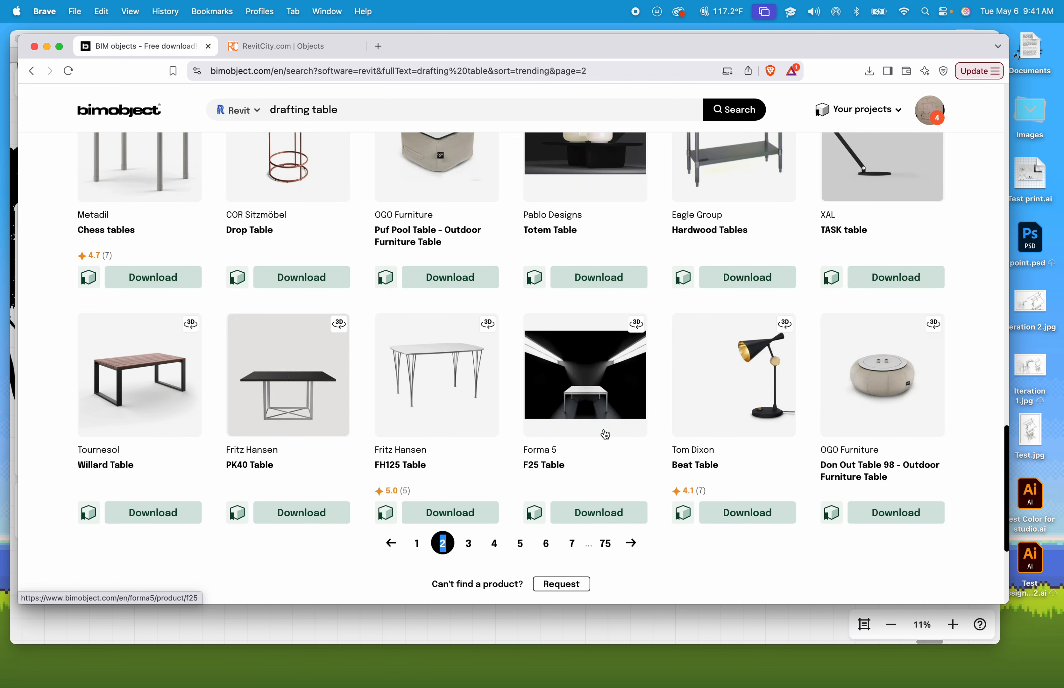
{"action": "scroll", "coordinate": [605, 434], "scroll_direction": "up", "scroll_amount": 15}
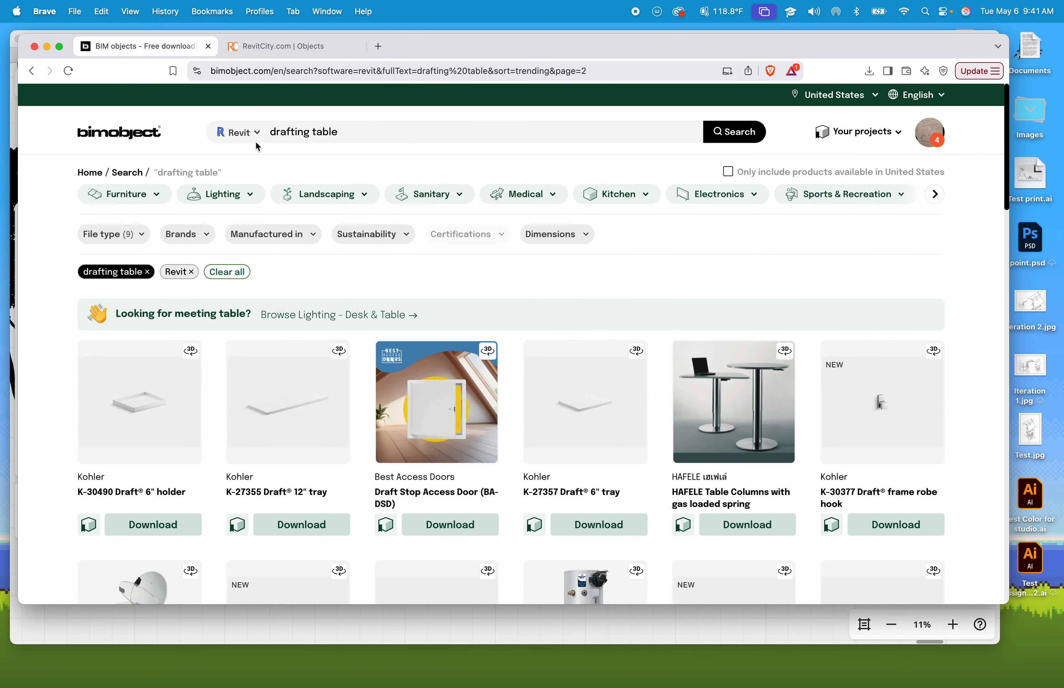
- Switch to the RevitCity tab and scroll through the Downloads page's recent object uploads
{"action": "left_click", "coordinate": [252, 46]}
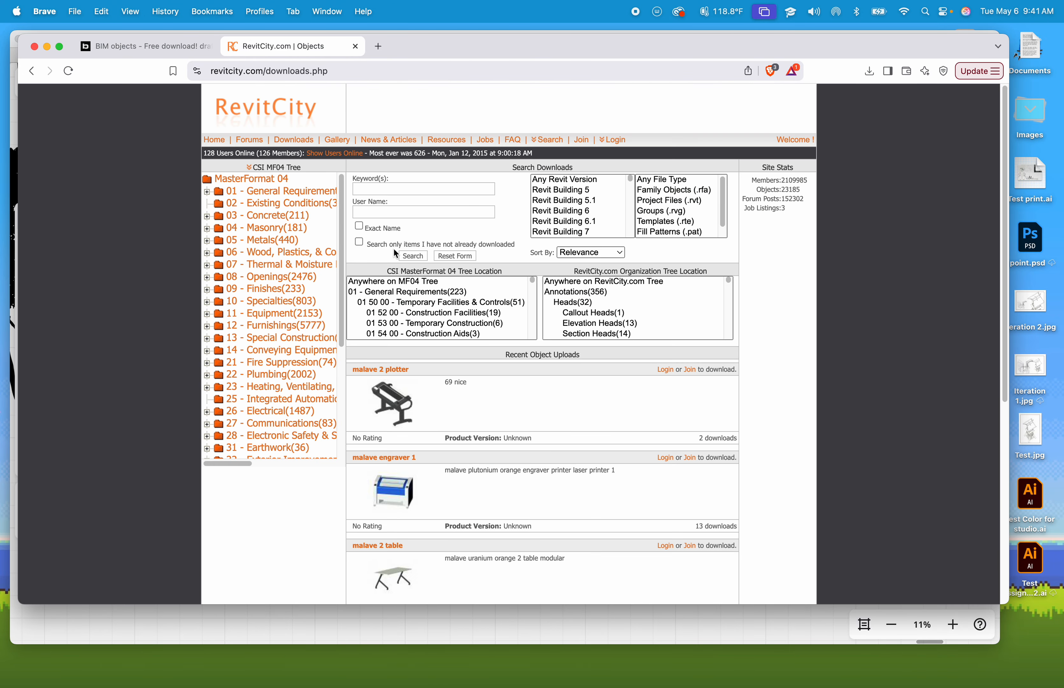
{"action": "scroll", "coordinate": [529, 393], "scroll_direction": "down", "scroll_amount": 3}
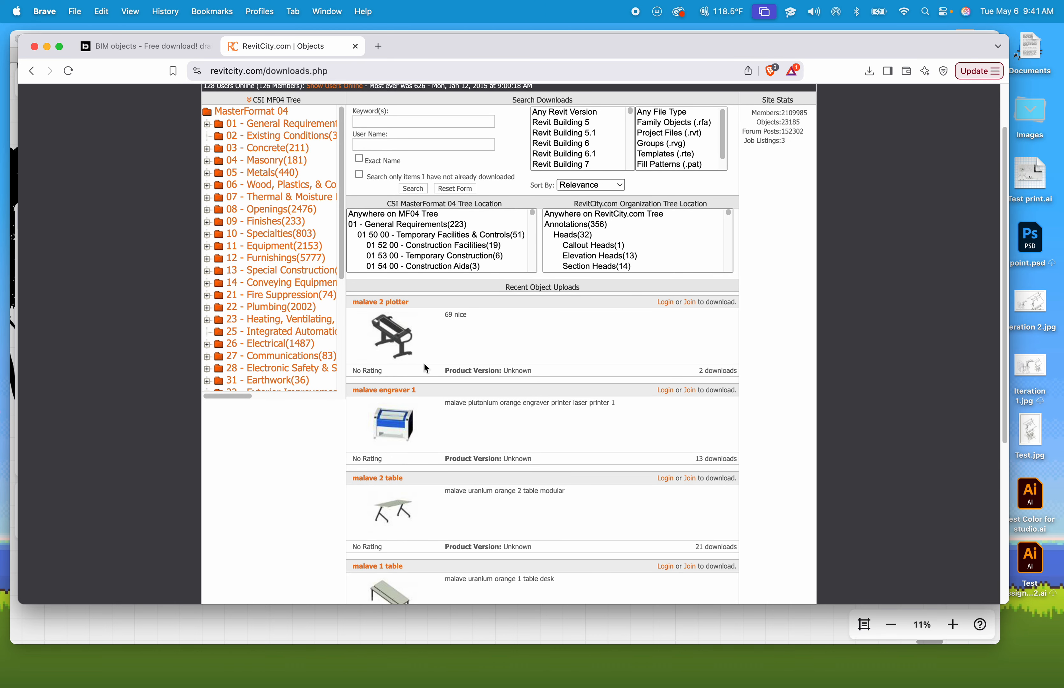
{"action": "scroll", "coordinate": [424, 364], "scroll_direction": "down", "scroll_amount": 2}
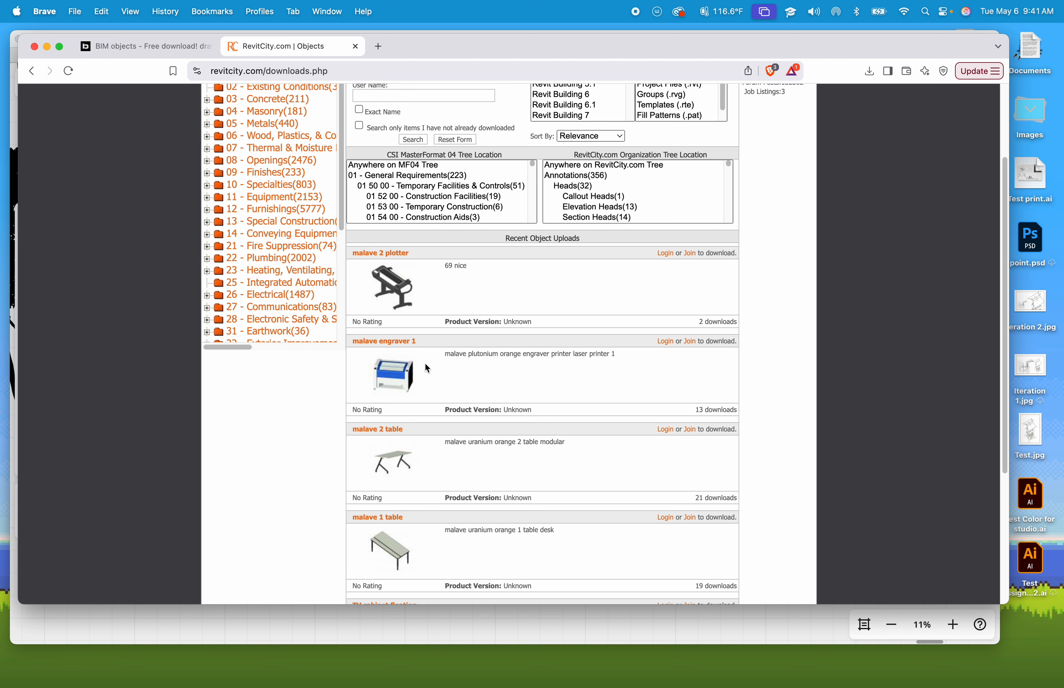
{"action": "scroll", "coordinate": [444, 286], "scroll_direction": "up", "scroll_amount": 5}
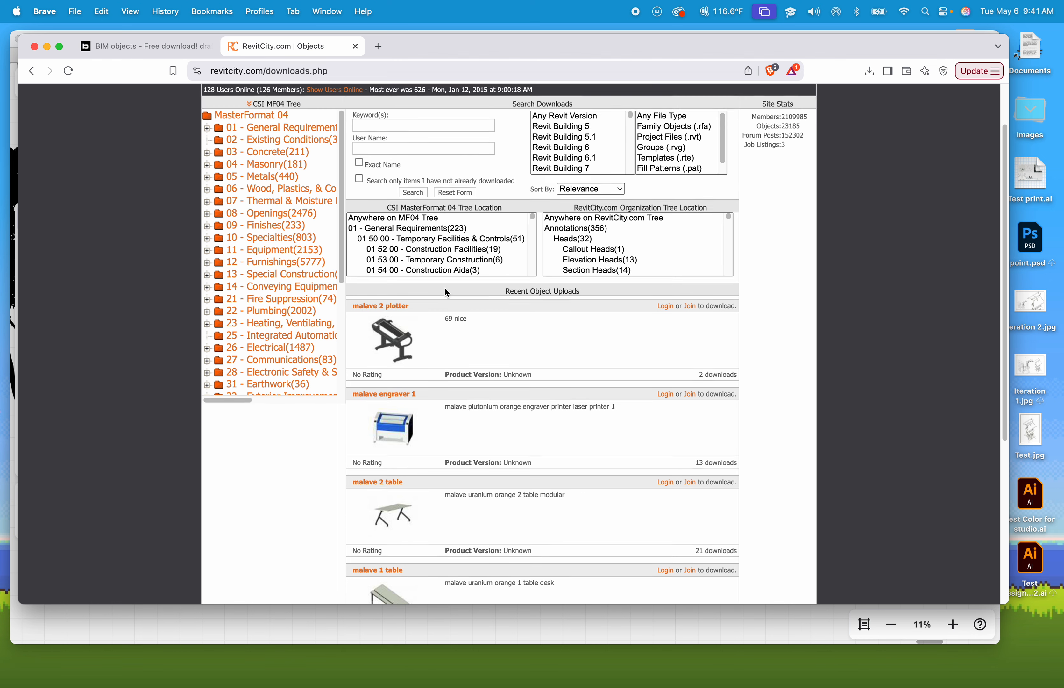
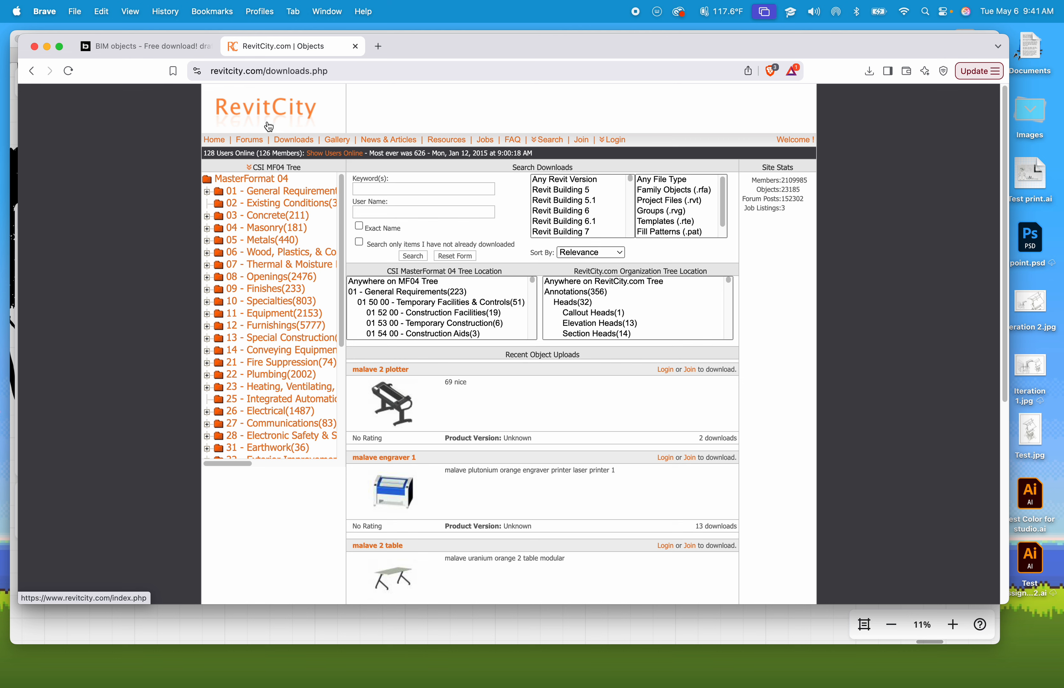
- Search the RevitCity downloads for drafting table
{"action": "left_click", "coordinate": [395, 185]}
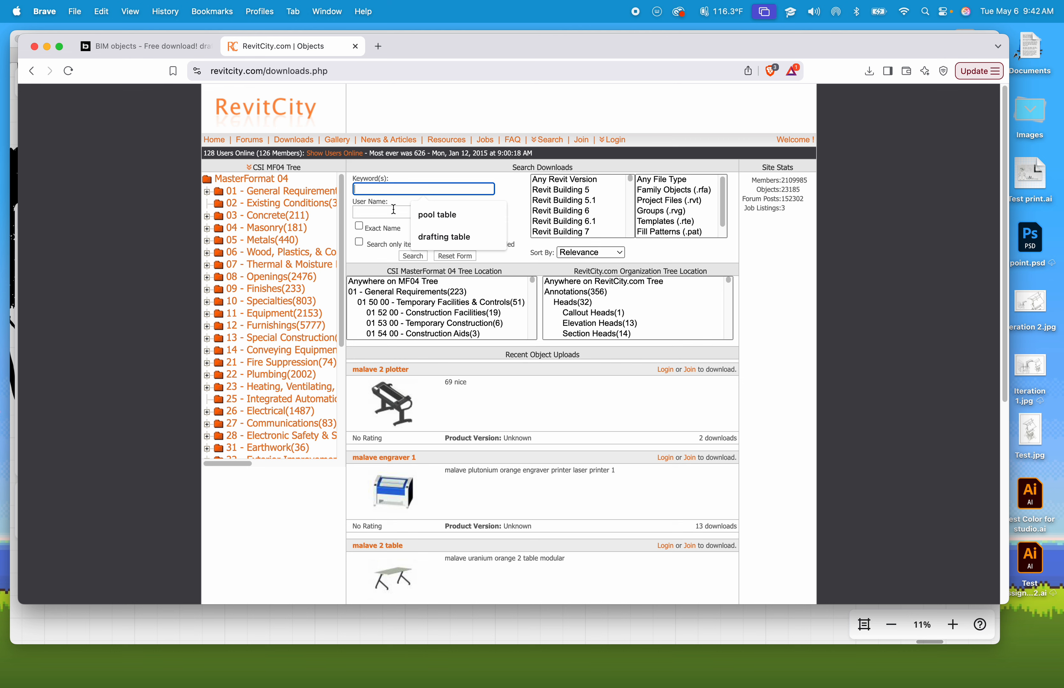
{"action": "type", "text": "drafti"}
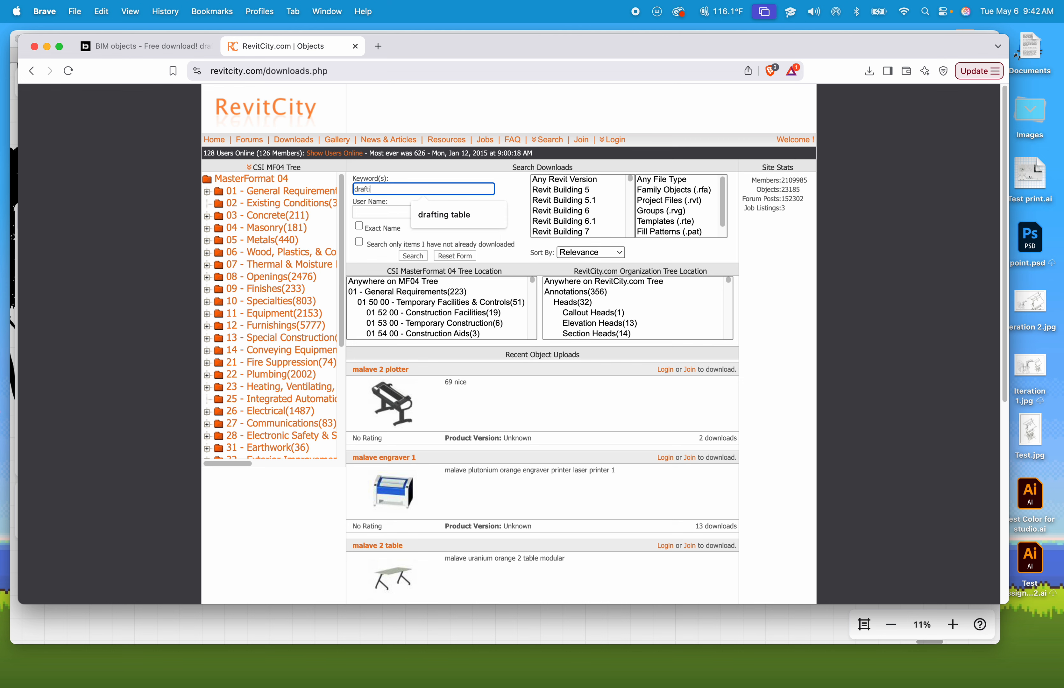
{"action": "type", "text": "ng table"}
{"action": "key", "text": "Return"}
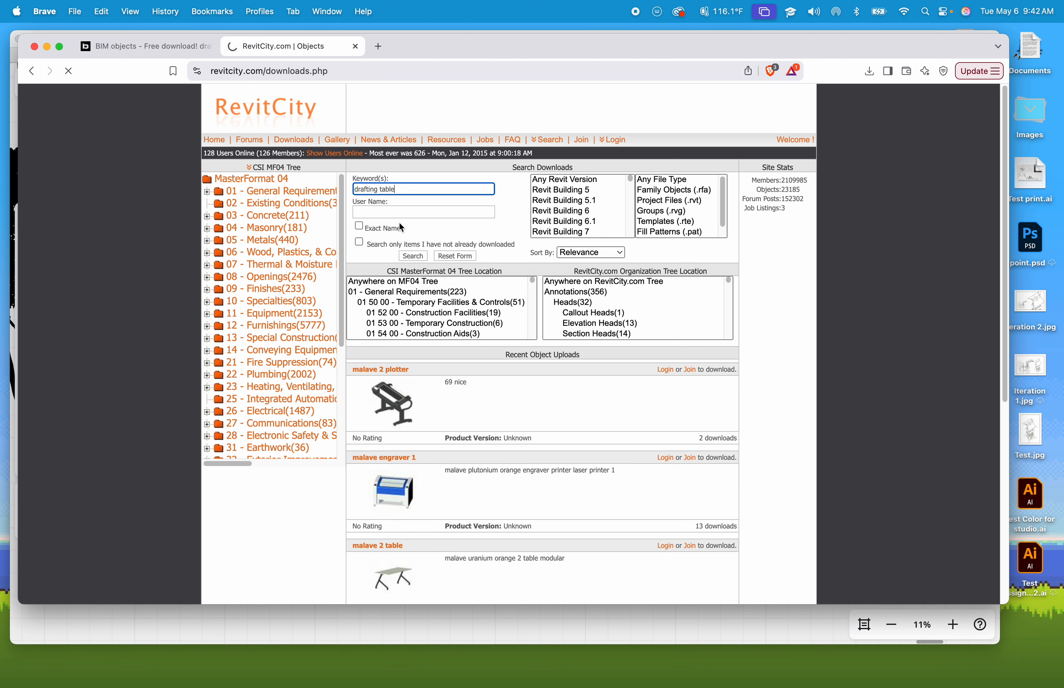
{"action": "left_click", "coordinate": [416, 259]}
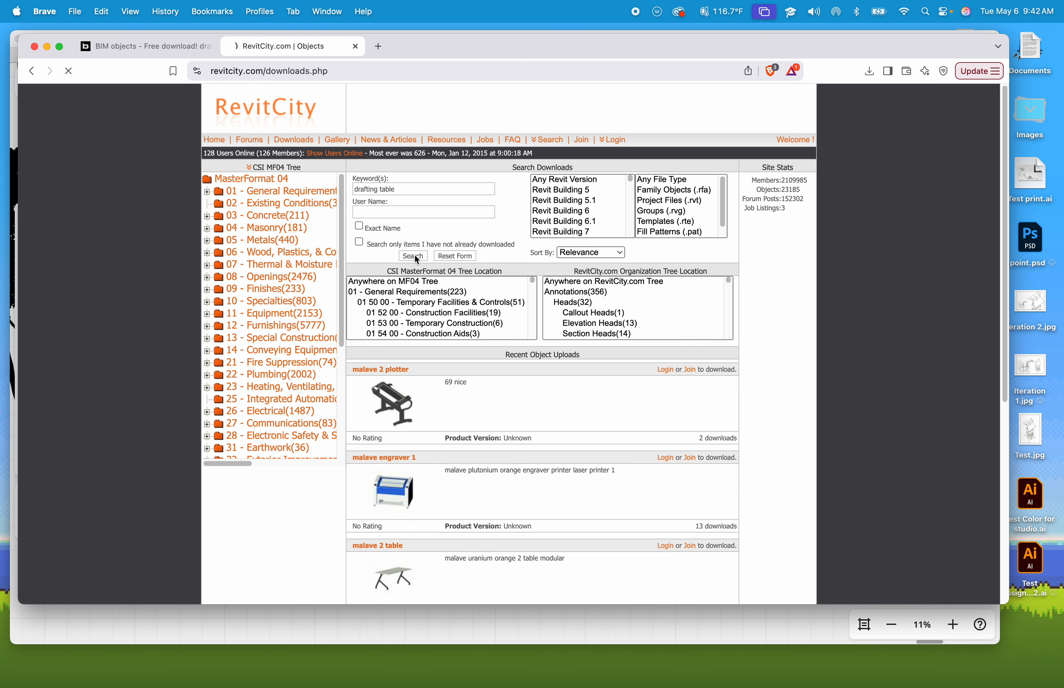
- Glance back at the BIMobject drafting table results and return to the RevitCity search
{"action": "scroll", "coordinate": [416, 258], "scroll_direction": "down", "scroll_amount": 10}
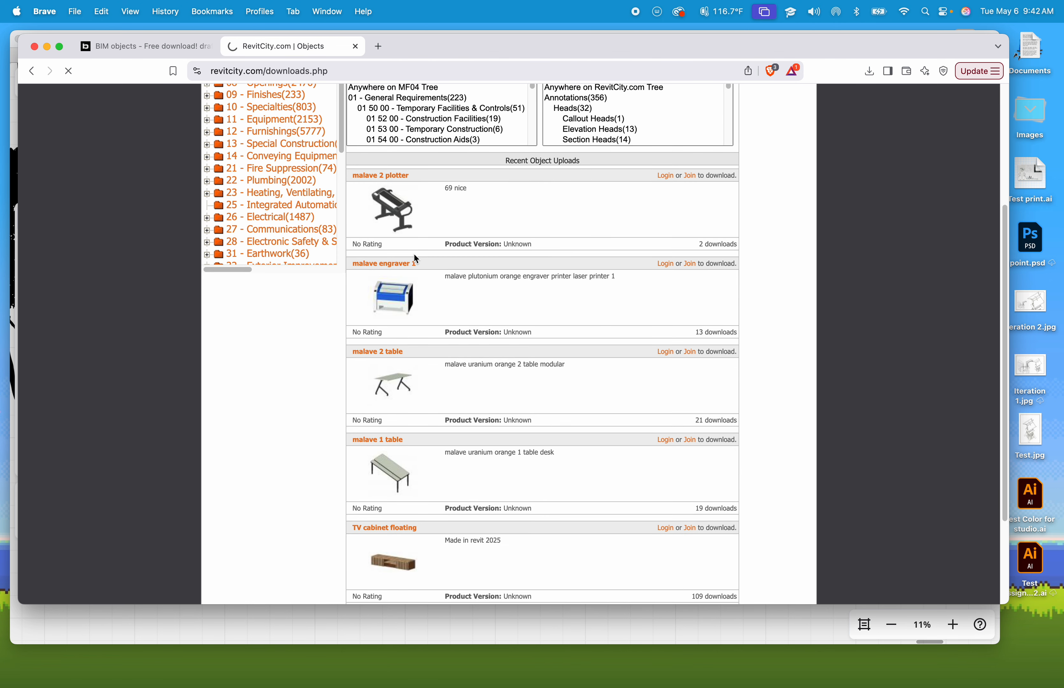
{"action": "scroll", "coordinate": [416, 259], "scroll_direction": "up", "scroll_amount": 7}
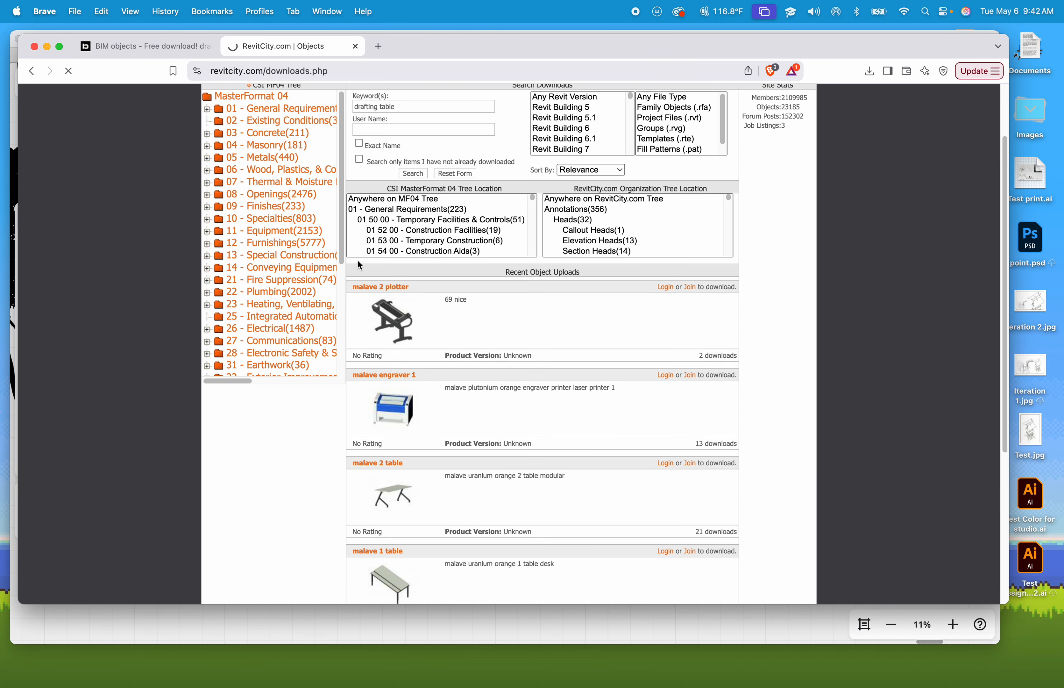
{"action": "left_click", "coordinate": [171, 45]}
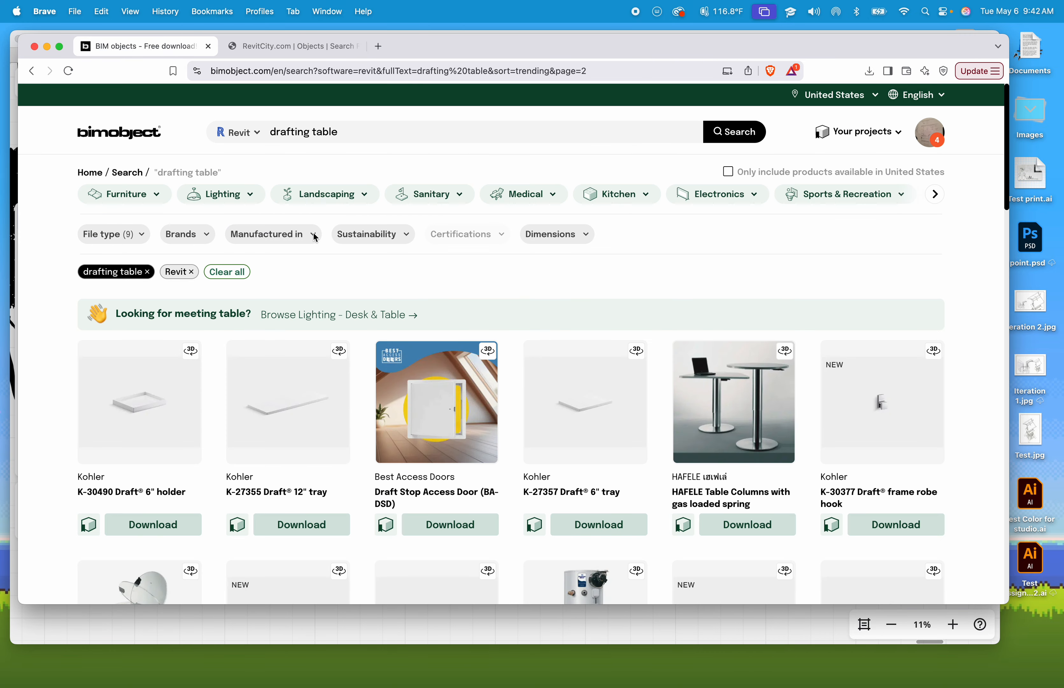
{"action": "scroll", "coordinate": [332, 307], "scroll_direction": "down", "scroll_amount": 20}
{"action": "scroll", "coordinate": [331, 305], "scroll_direction": "up", "scroll_amount": 20}
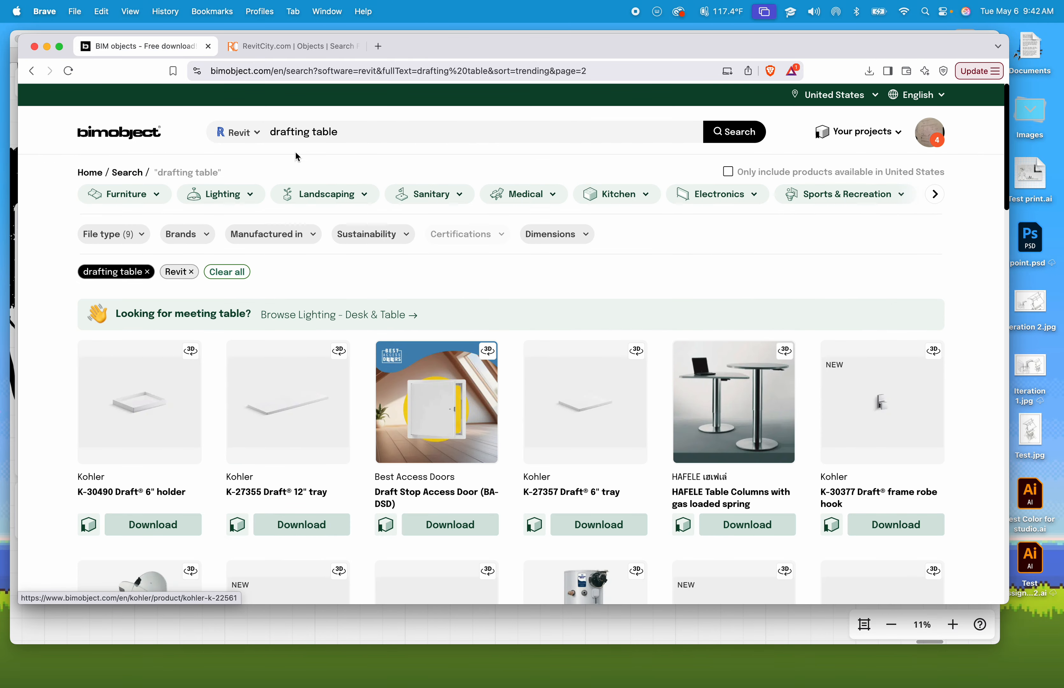
{"action": "left_click", "coordinate": [291, 48]}
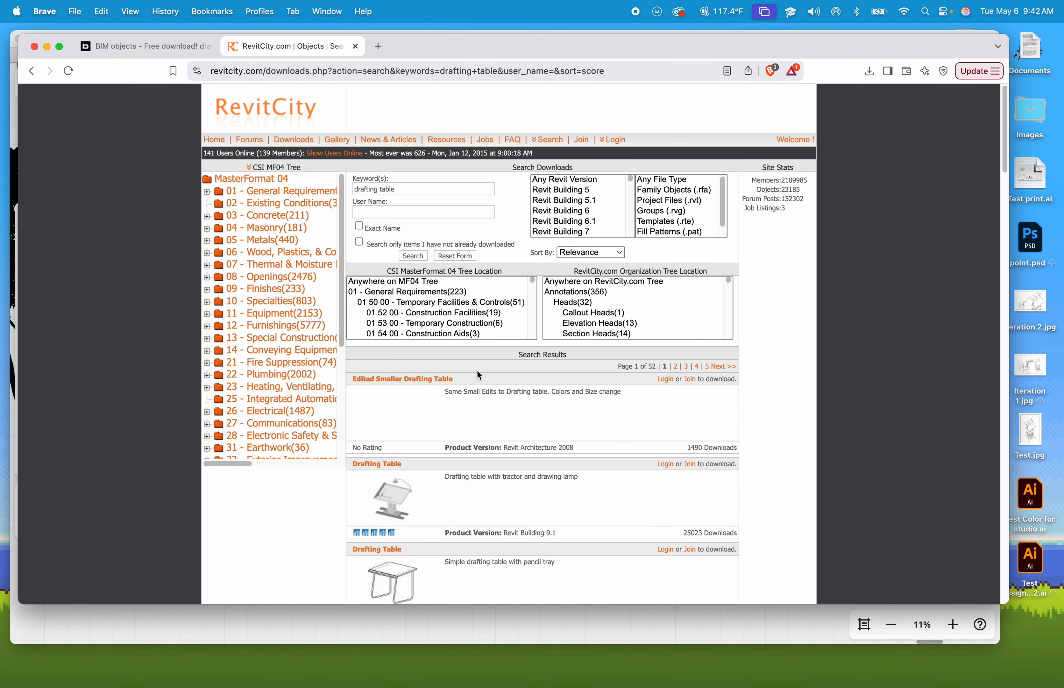
- Scroll through the RevitCity drafting table search results
{"action": "scroll", "coordinate": [477, 370], "scroll_direction": "down", "scroll_amount": 4}
{"action": "scroll", "coordinate": [424, 433], "scroll_direction": "down", "scroll_amount": 4}
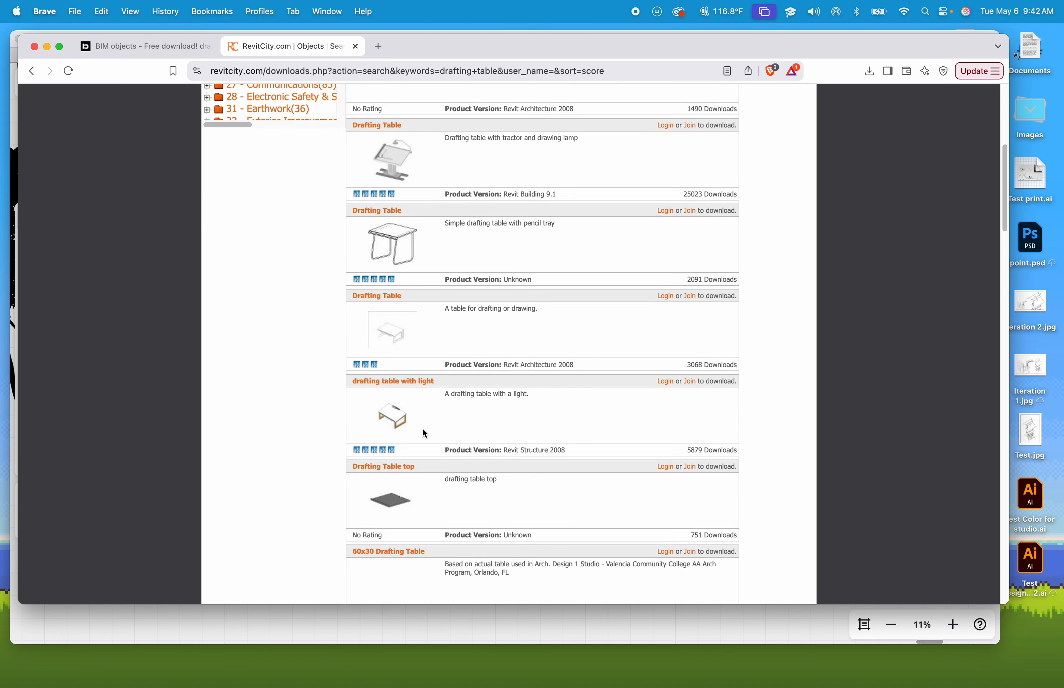
{"action": "scroll", "coordinate": [411, 276], "scroll_direction": "up", "scroll_amount": 2}
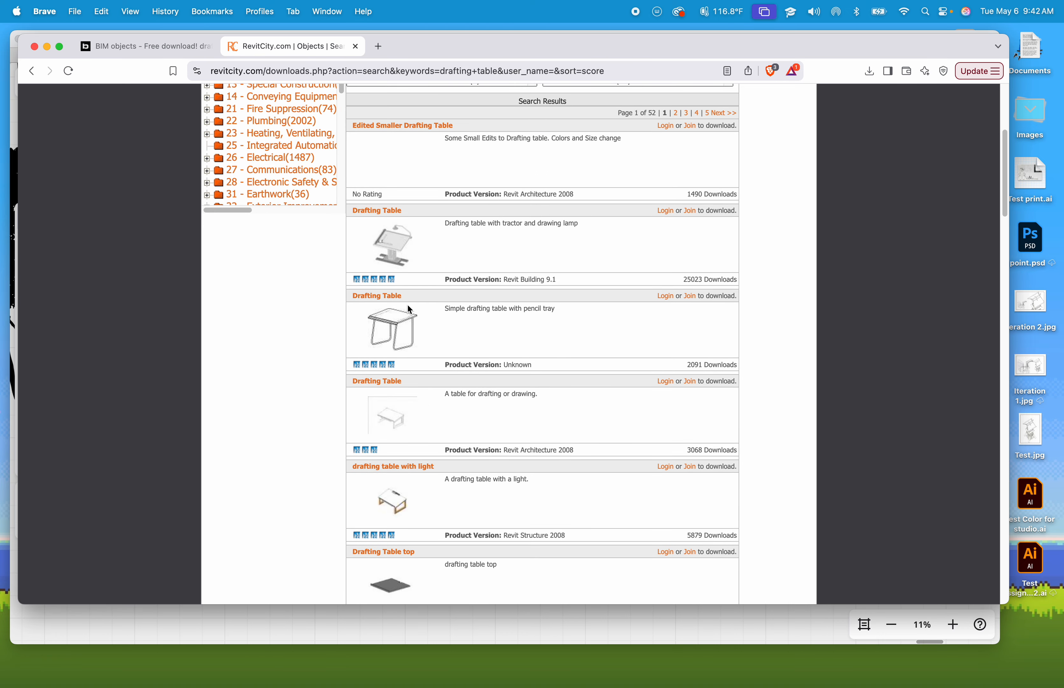
{"action": "scroll", "coordinate": [389, 315], "scroll_direction": "down", "scroll_amount": 1}
{"action": "scroll", "coordinate": [391, 331], "scroll_direction": "down", "scroll_amount": 2}
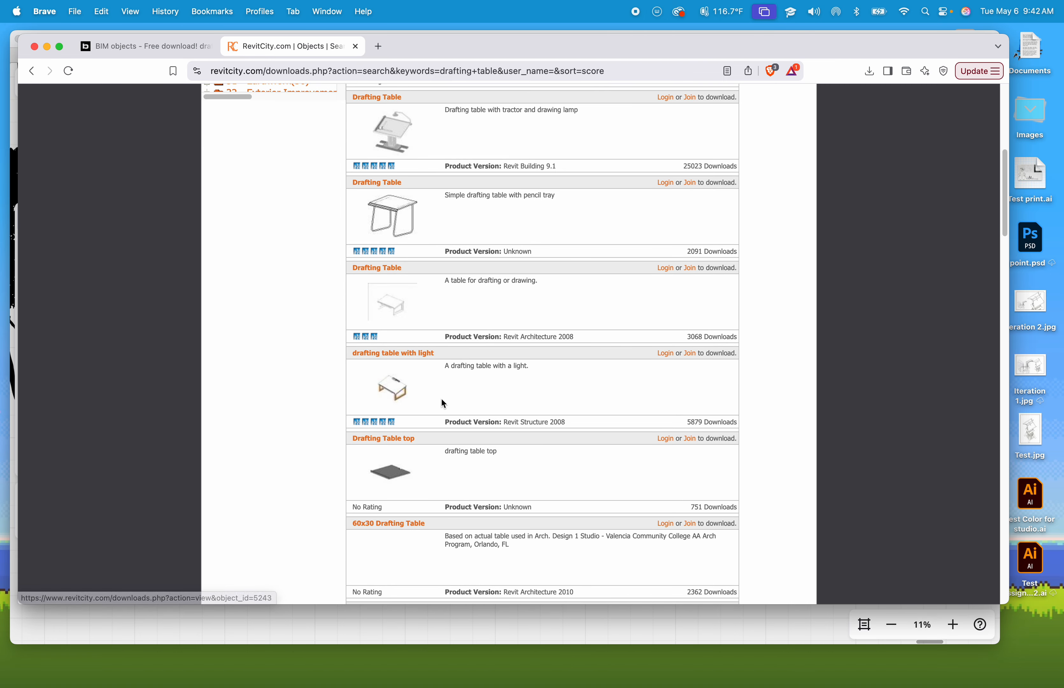
{"action": "scroll", "coordinate": [441, 397], "scroll_direction": "down", "scroll_amount": 1}
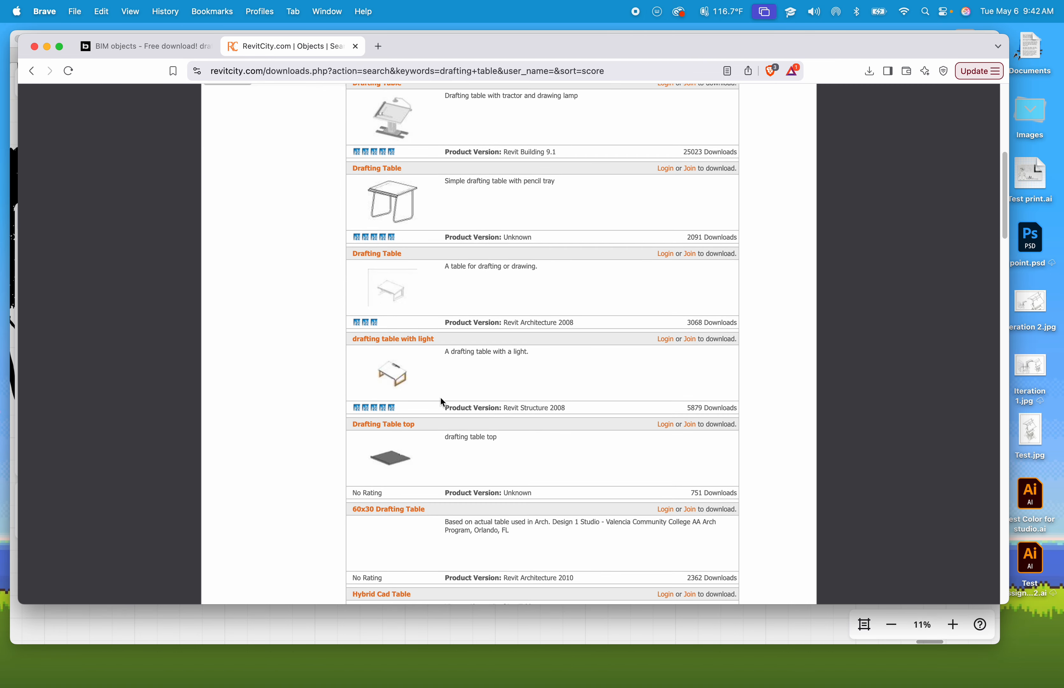
- Open the RevitCity login page from the drafting table with light entry and select the user name field
{"action": "left_click", "coordinate": [665, 339]}
{"action": "left_click", "coordinate": [469, 207]}
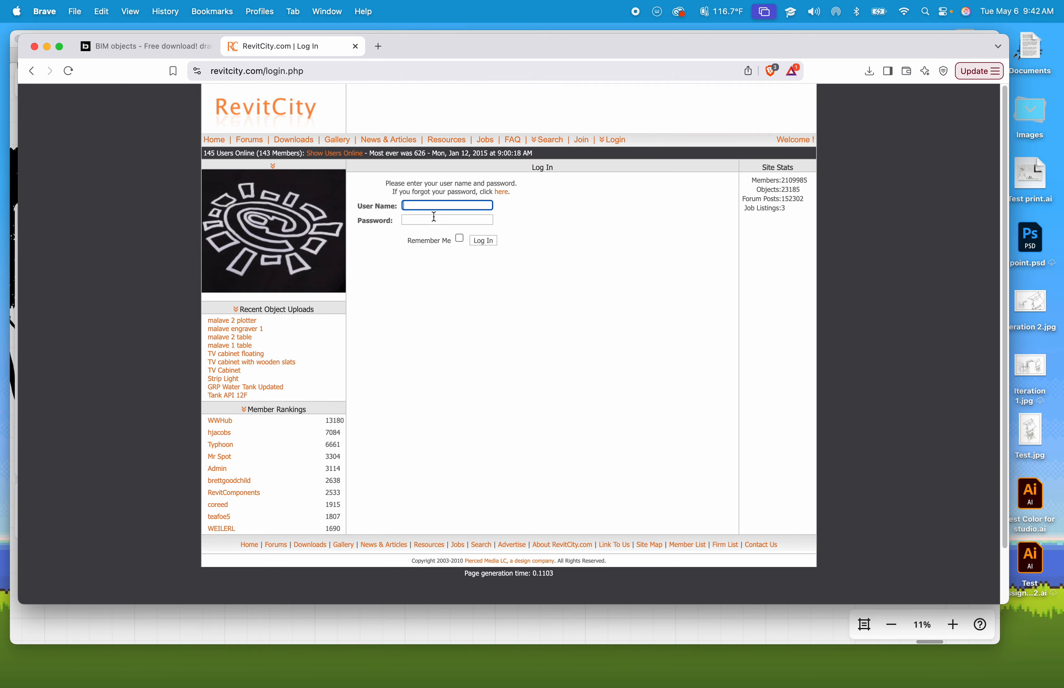
- Switch to Revit and save the project
{"action": "key", "text": "ctrl+Right"}
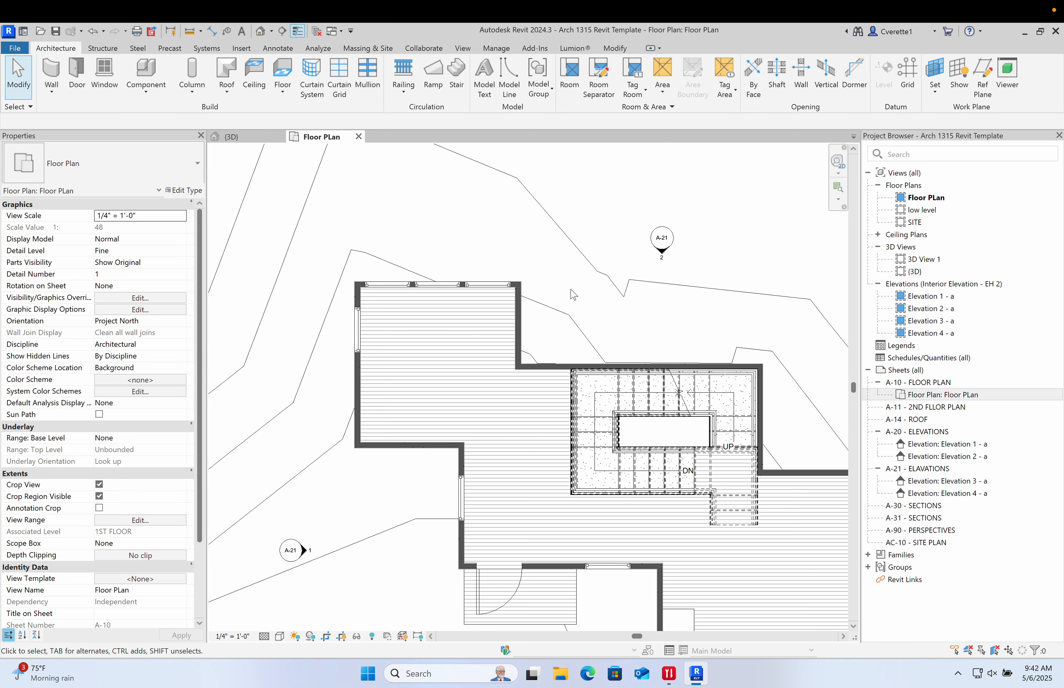
{"action": "scroll", "coordinate": [572, 291], "scroll_direction": "down", "scroll_amount": 4}
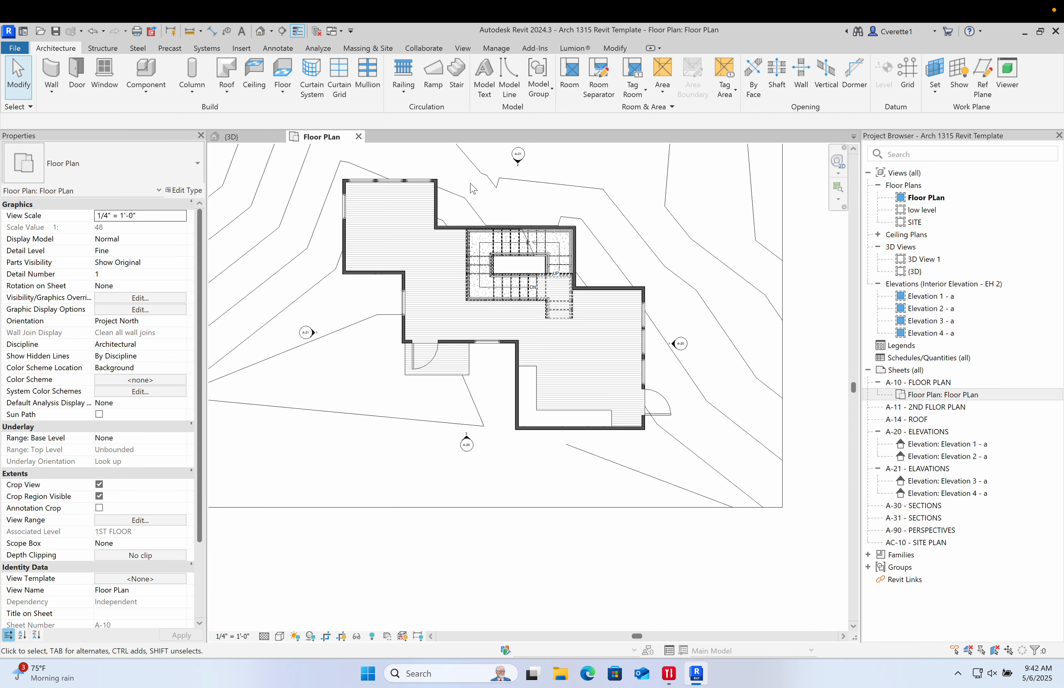
{"action": "middle_click_drag", "start_coordinate": [581, 330], "coordinate": [538, 403]}
{"action": "middle_click_drag", "start_coordinate": [506, 458], "coordinate": [528, 465]}
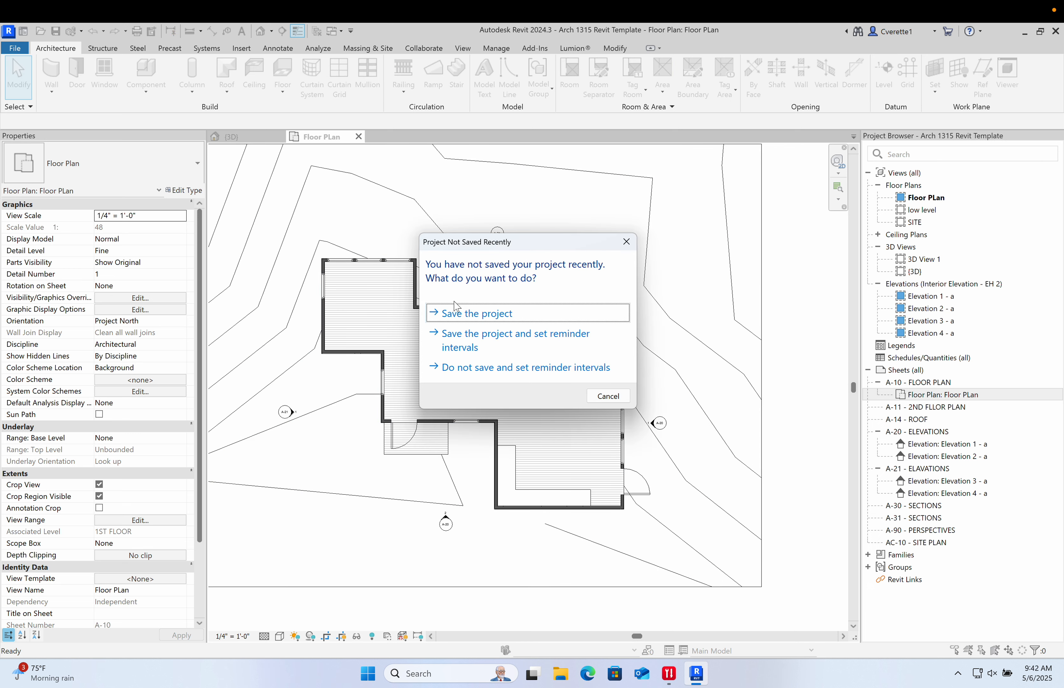
{"action": "left_click", "coordinate": [457, 312]}
- Place a Bed-Box Queen 60" x 79" bed, rotated, against the west wall of the upper-left room
{"action": "key", "text": "c"}
{"action": "key", "text": "m"}
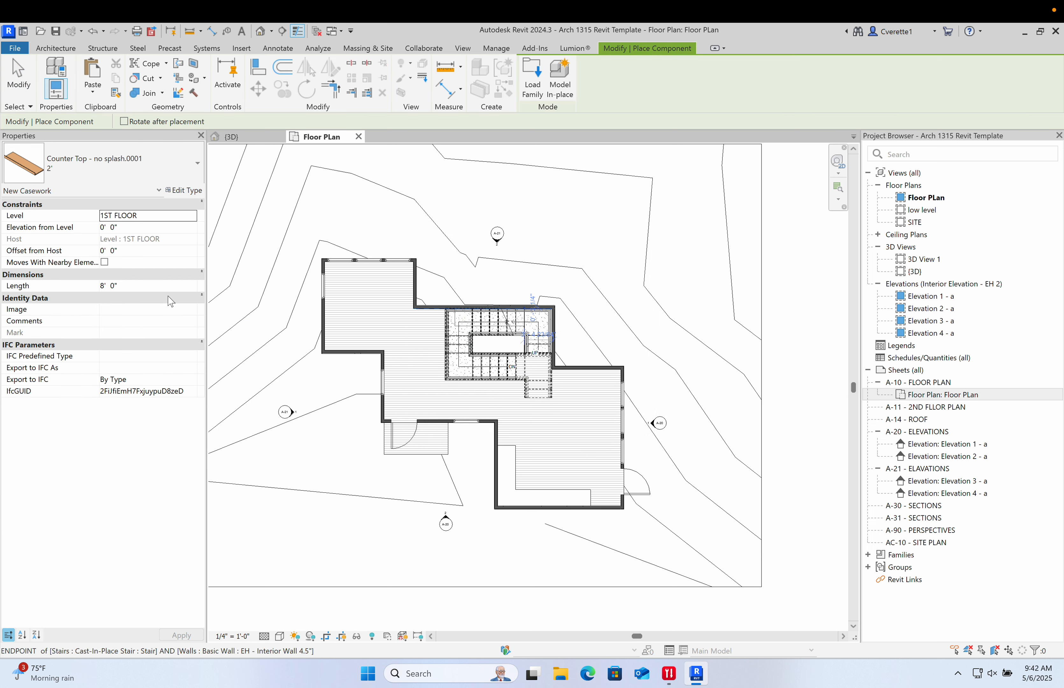
{"action": "left_click", "coordinate": [134, 164]}
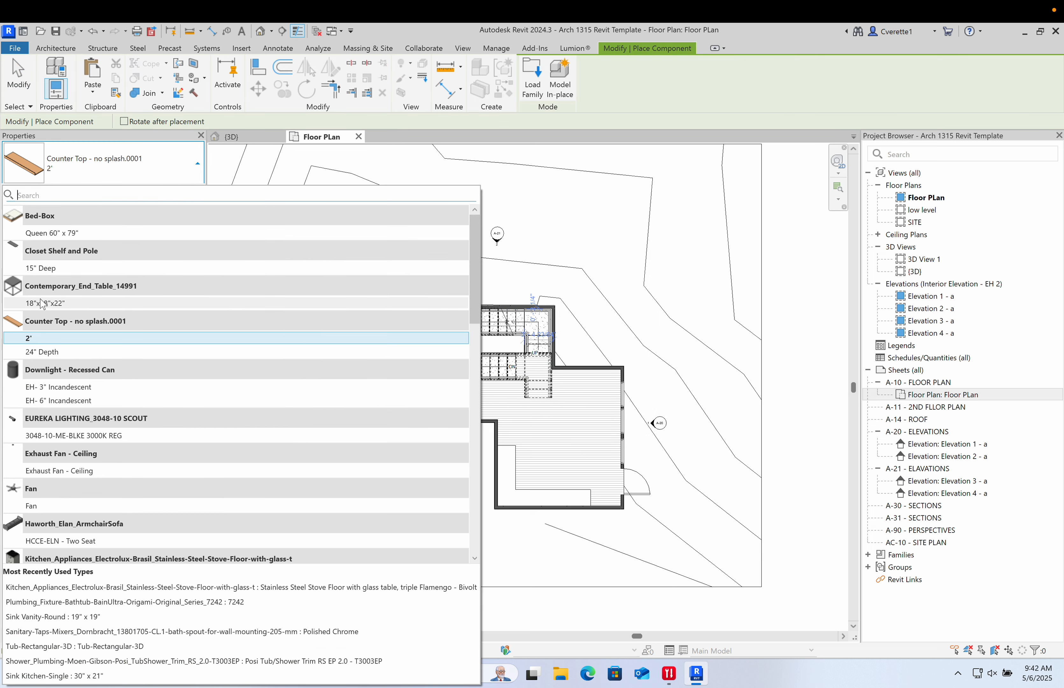
{"action": "left_click", "coordinate": [46, 233]}
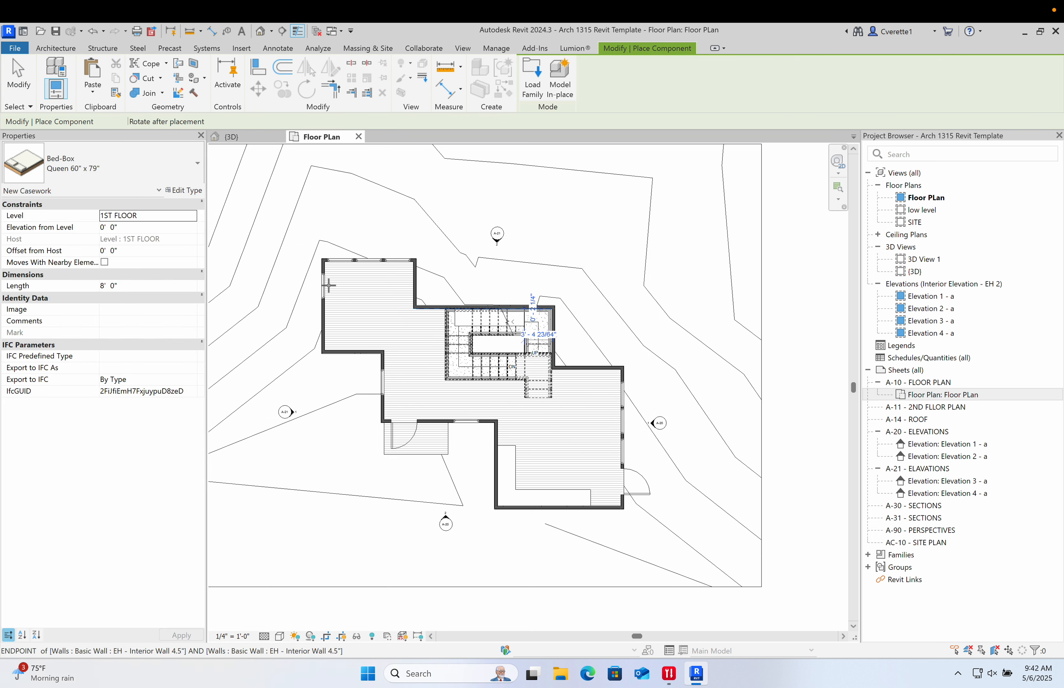
{"action": "scroll", "coordinate": [366, 285], "scroll_direction": "up", "scroll_amount": 5}
{"action": "key", "text": "space"}
{"action": "key", "text": "space"}
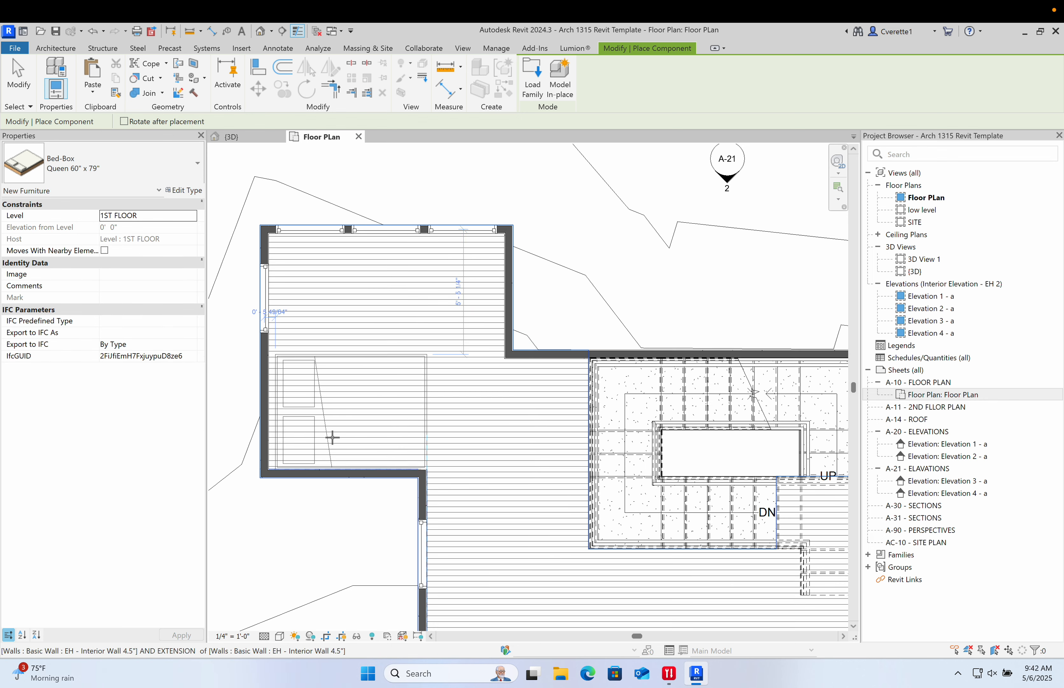
{"action": "scroll", "coordinate": [332, 437], "scroll_direction": "up", "scroll_amount": 2}
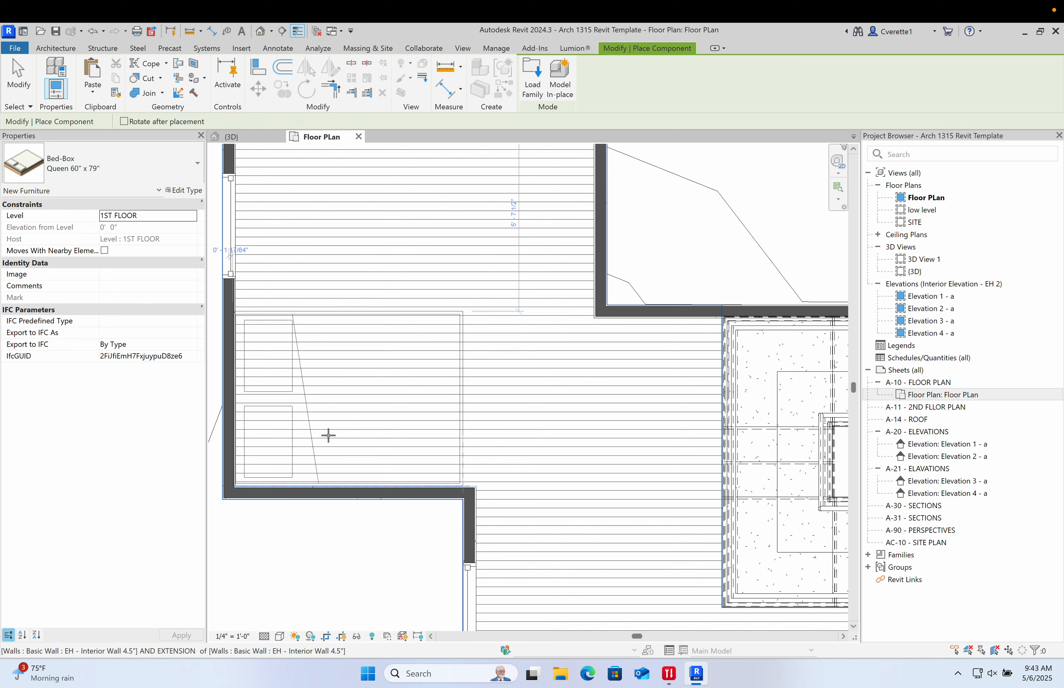
{"action": "scroll", "coordinate": [329, 435], "scroll_direction": "up", "scroll_amount": 2}
{"action": "middle_click_drag", "start_coordinate": [332, 434], "coordinate": [471, 418]}
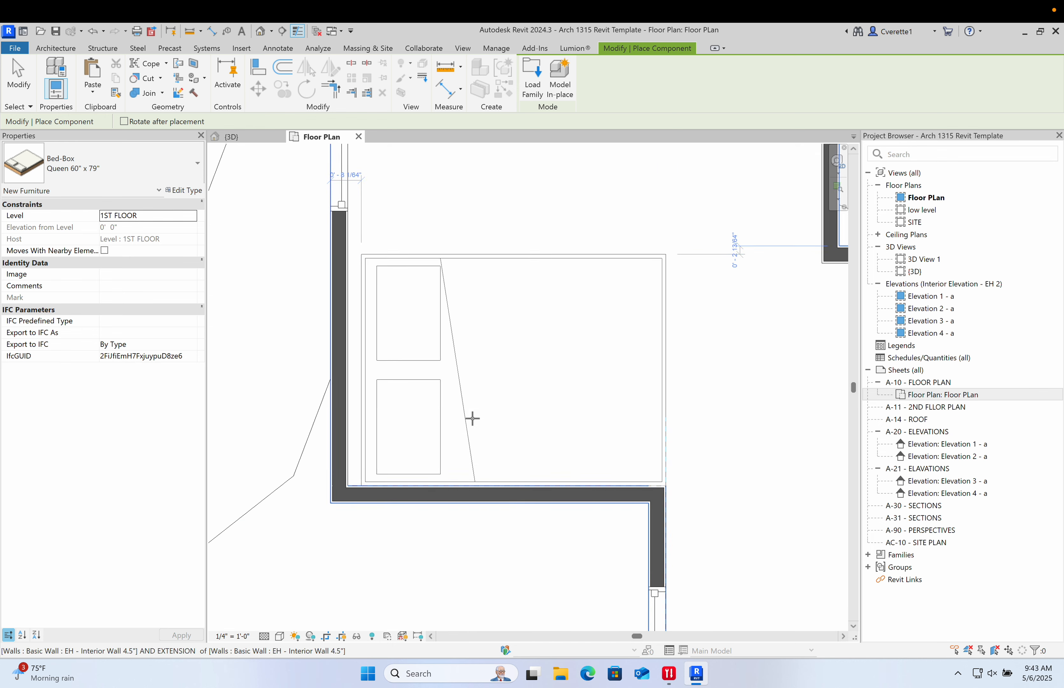
{"action": "scroll", "coordinate": [463, 423], "scroll_direction": "up", "scroll_amount": 1}
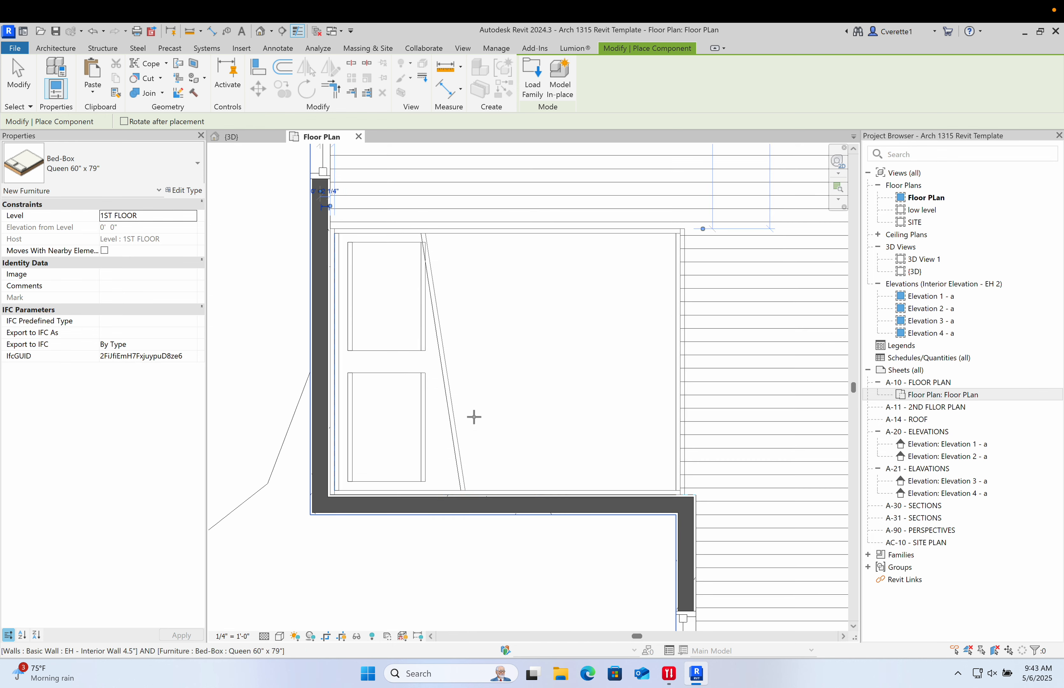
{"action": "scroll", "coordinate": [467, 423], "scroll_direction": "down", "scroll_amount": 2}
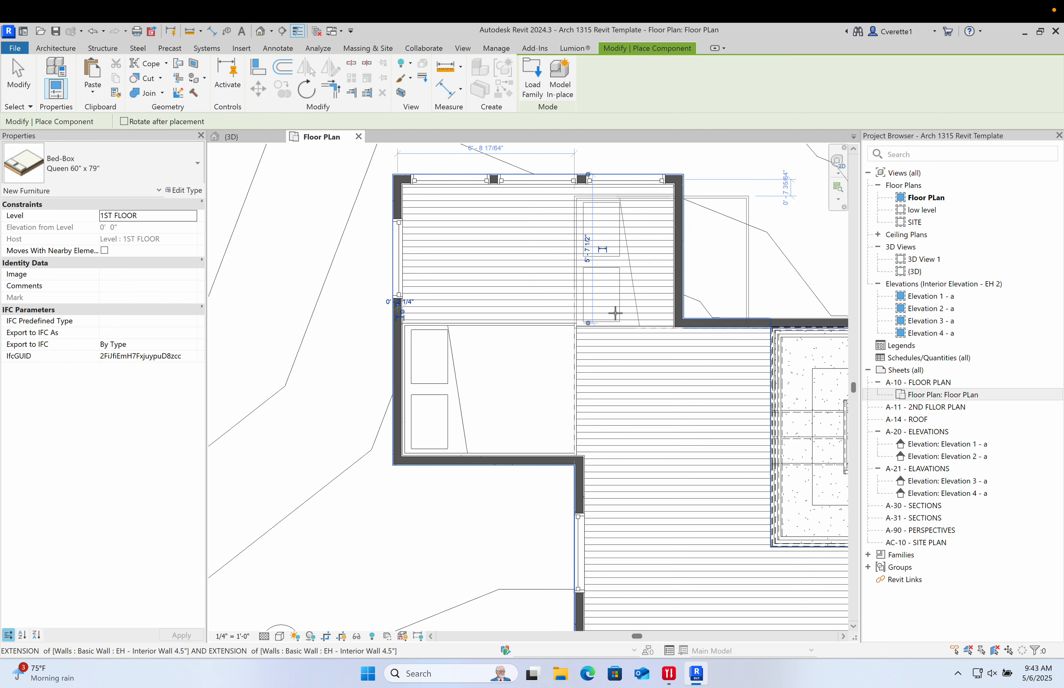
{"action": "middle_click_drag", "start_coordinate": [642, 400], "coordinate": [565, 391]}
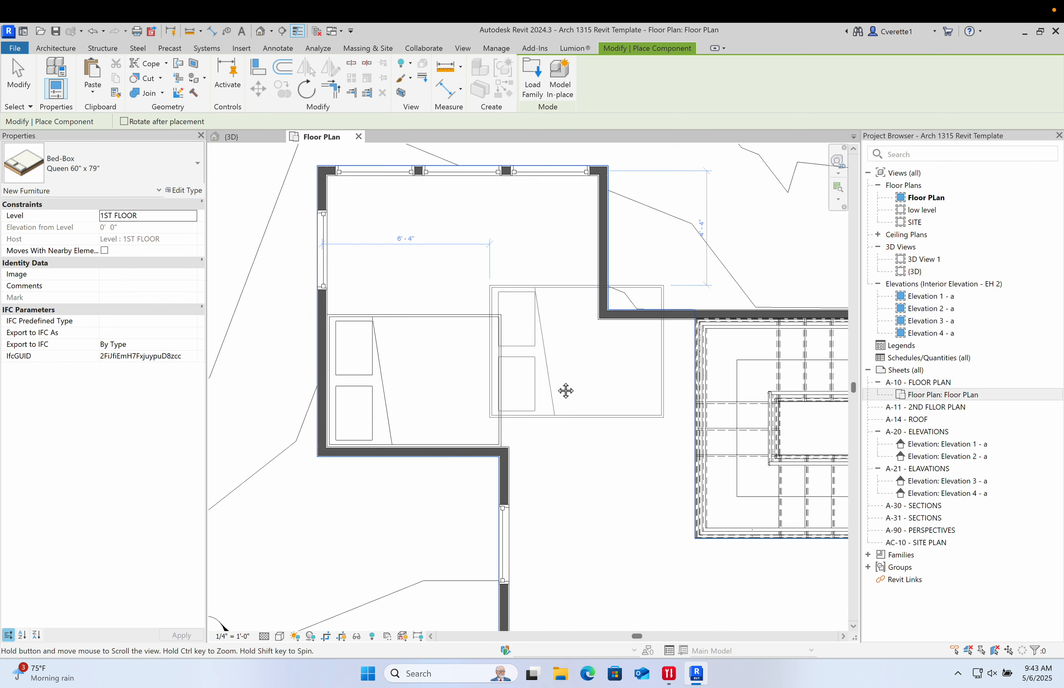
{"action": "key", "text": "Escape"}
- Draw an interior wall extending about 2'-11" from the end of the bedroom wall, then turning north
{"action": "key", "text": "w"}
{"action": "key", "text": "a"}
{"action": "scroll", "coordinate": [494, 457], "scroll_direction": "up", "scroll_amount": 2}
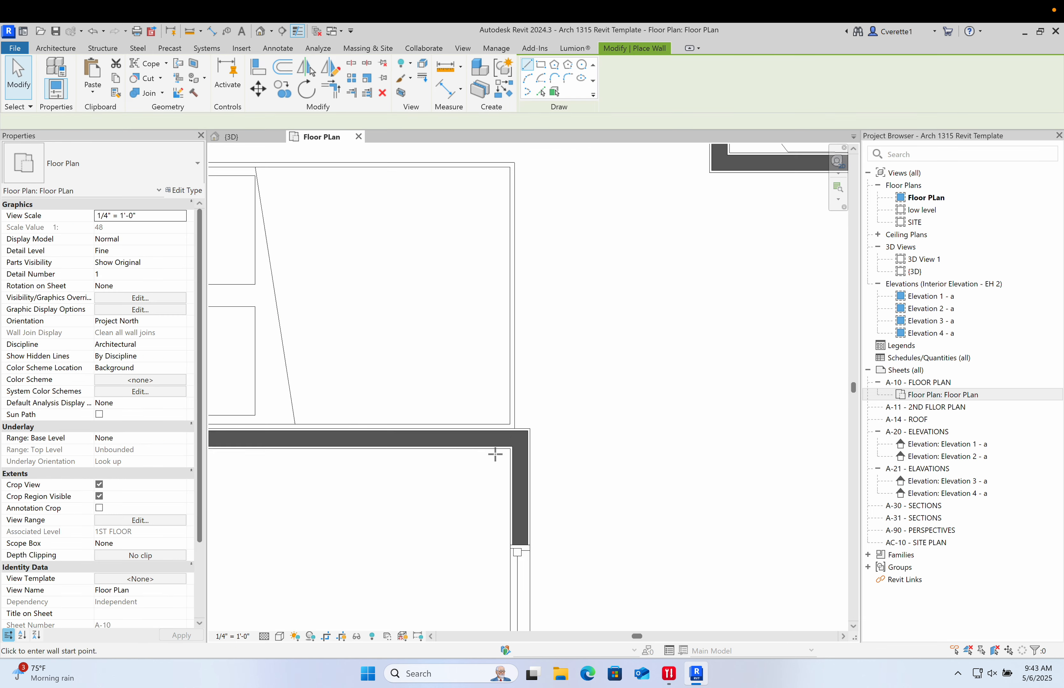
{"action": "left_click", "coordinate": [530, 429]}
{"action": "middle_click_drag", "start_coordinate": [684, 424], "coordinate": [601, 447]}
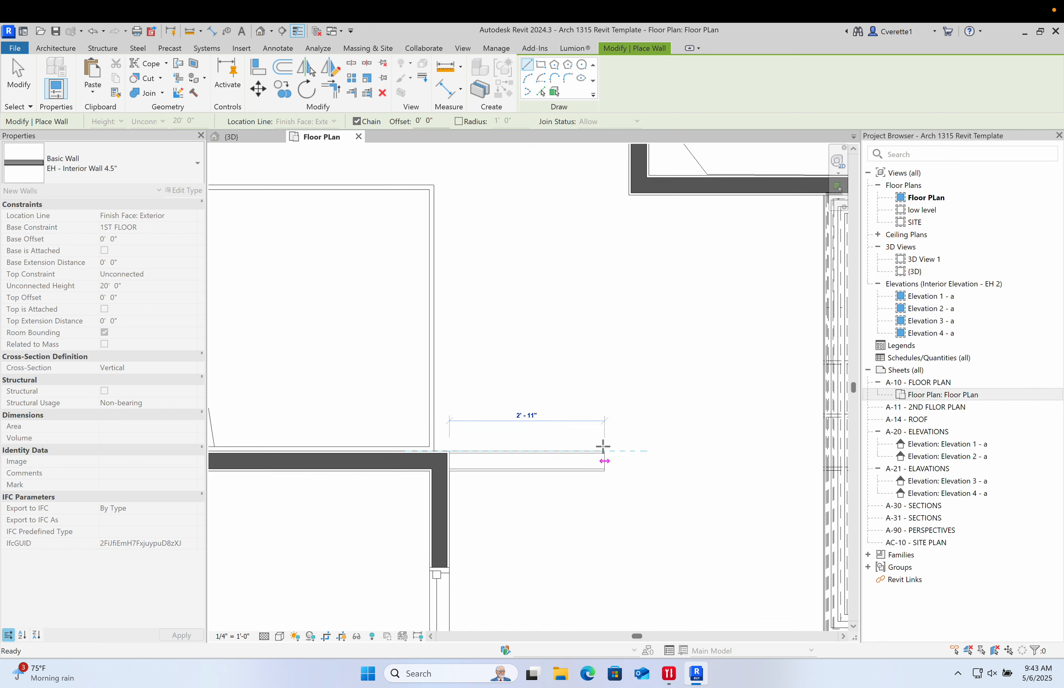
{"action": "left_click", "coordinate": [613, 447]}
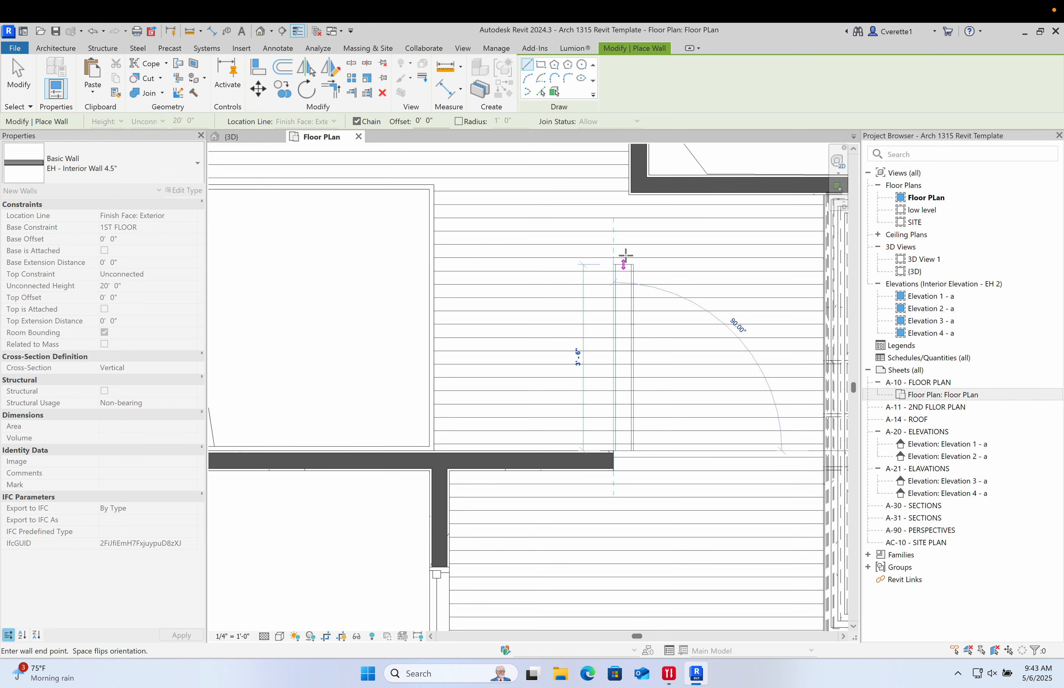
{"action": "left_click", "coordinate": [622, 238]}
{"action": "key", "text": "Escape"}
{"action": "key", "text": "Escape"}
{"action": "middle_click_drag", "start_coordinate": [694, 260], "coordinate": [642, 302]}
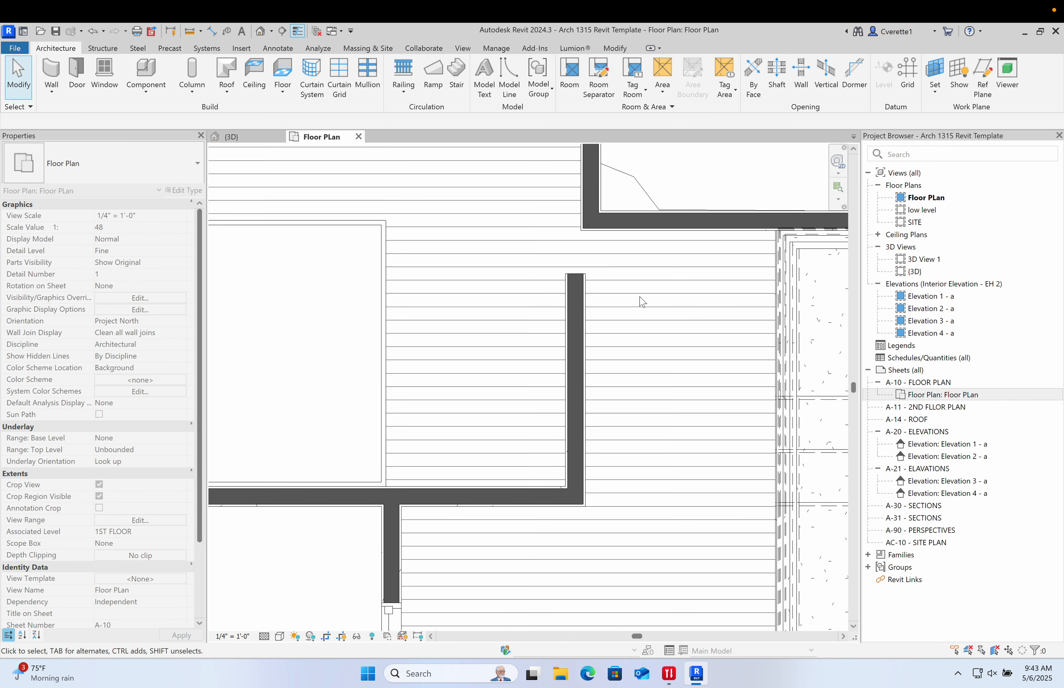
- Align the new vertical wall's face with the face of the wall above it
{"action": "key", "text": "a"}
{"action": "key", "text": "l"}
{"action": "scroll", "coordinate": [586, 180], "scroll_direction": "up", "scroll_amount": 5}
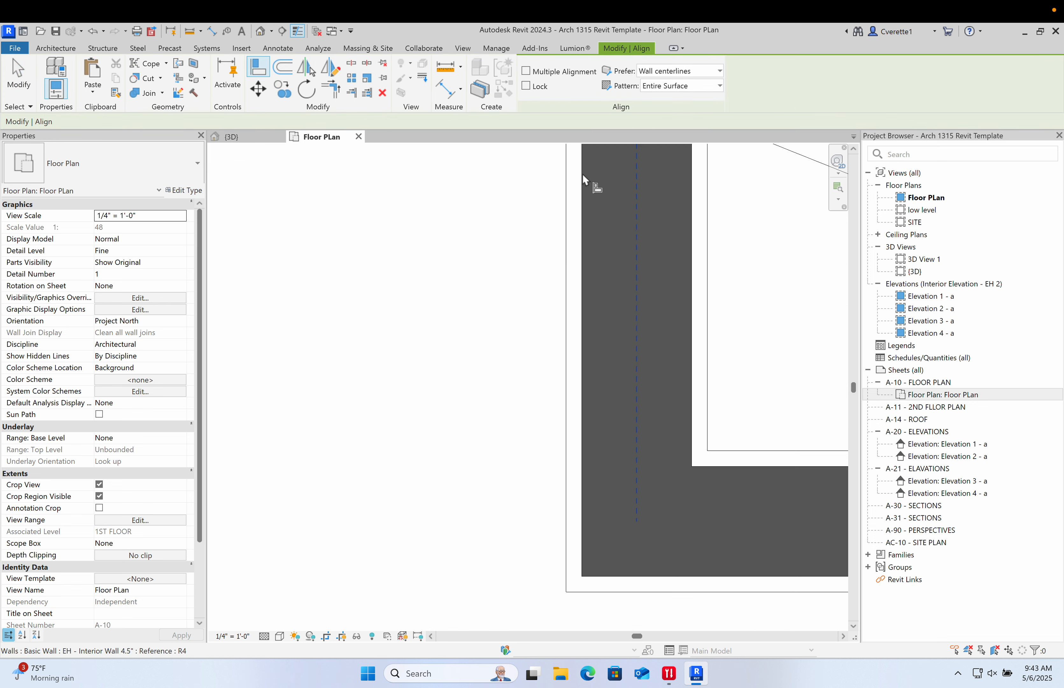
{"action": "left_click", "coordinate": [568, 240]}
{"action": "scroll", "coordinate": [572, 321], "scroll_direction": "down", "scroll_amount": 3}
{"action": "middle_click_drag", "start_coordinate": [535, 493], "coordinate": [492, 368]}
{"action": "left_click", "coordinate": [534, 509]}
{"action": "scroll", "coordinate": [552, 487], "scroll_direction": "down", "scroll_amount": 3}
{"action": "key", "text": "Escape"}
{"action": "key", "text": "Escape"}
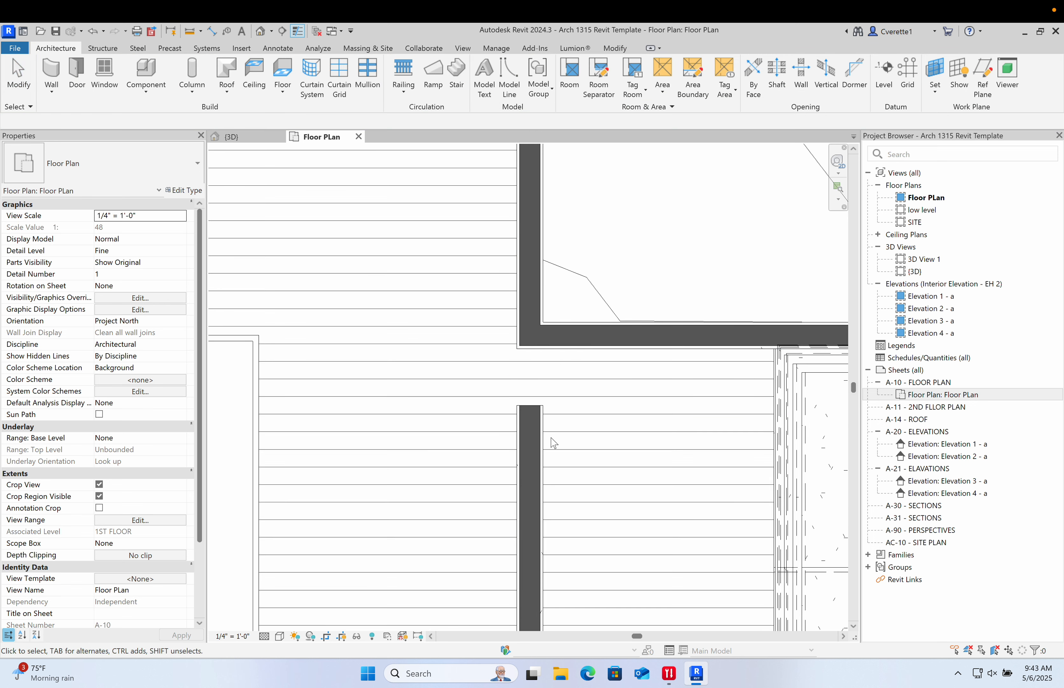
- Select the new vertical wall and drag its top end upward
{"action": "left_click", "coordinate": [541, 439]}
{"action": "mouse_move", "coordinate": [518, 405]}
{"action": "left_mouse_down"}
{"action": "mouse_move", "coordinate": [517, 348]}
{"action": "mouse_move", "coordinate": [516, 384]}
{"action": "left_mouse_up"}
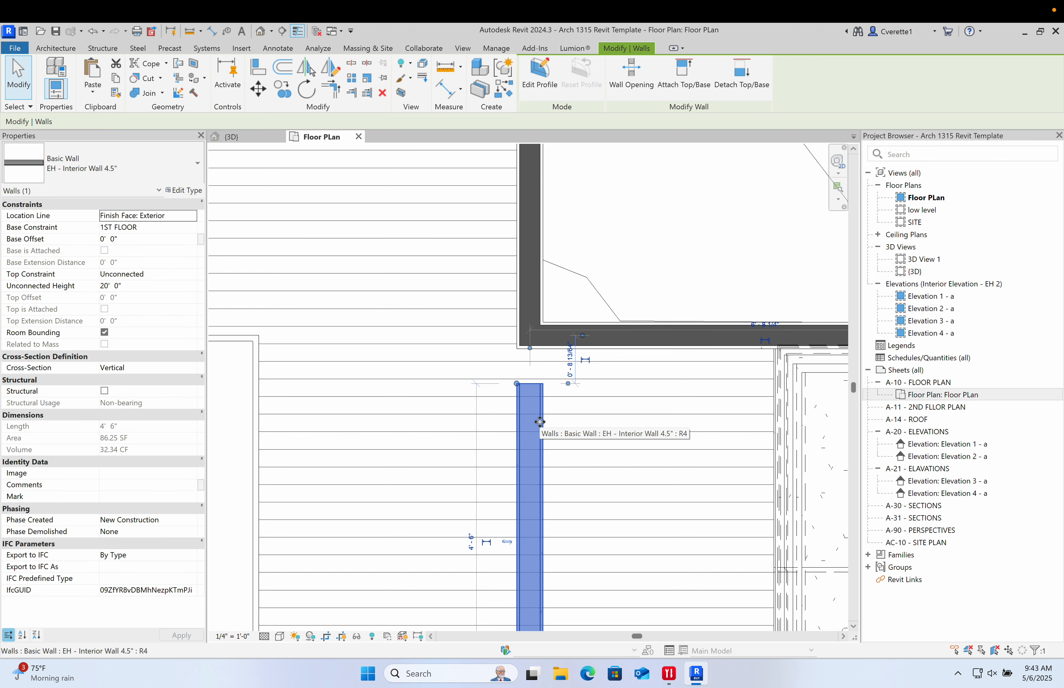
{"action": "key", "text": "Escape"}
{"action": "scroll", "coordinate": [540, 425], "scroll_direction": "up", "scroll_amount": 2}
{"action": "scroll", "coordinate": [543, 427], "scroll_direction": "down", "scroll_amount": 6}
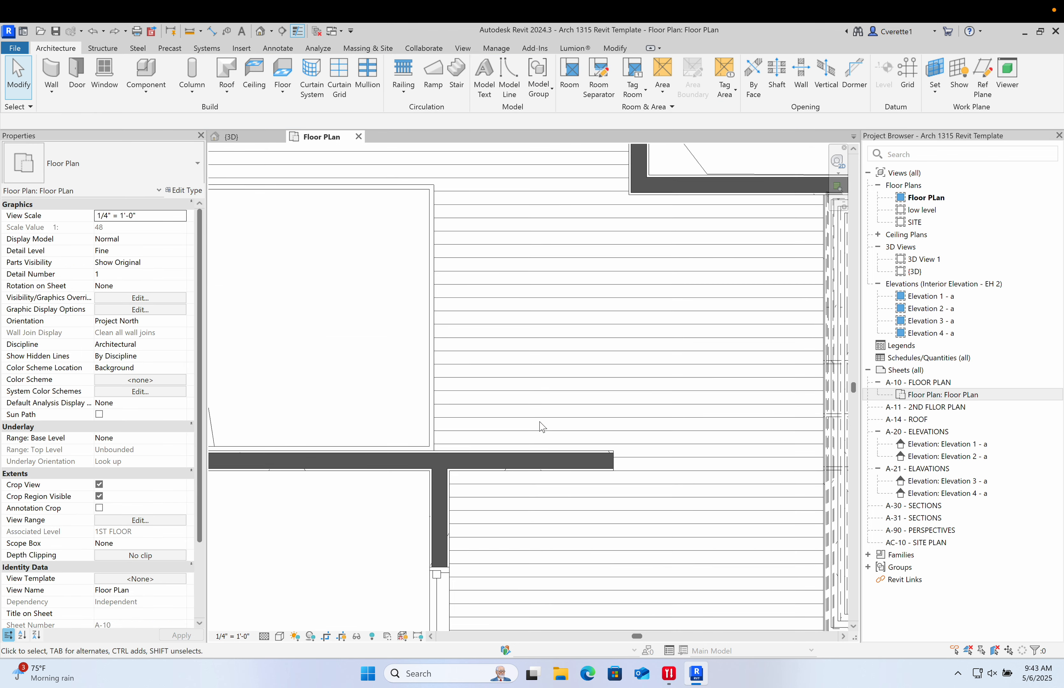
{"action": "scroll", "coordinate": [514, 431], "scroll_direction": "up", "scroll_amount": 2}
{"action": "key", "text": "w"}
{"action": "key", "text": "a"}
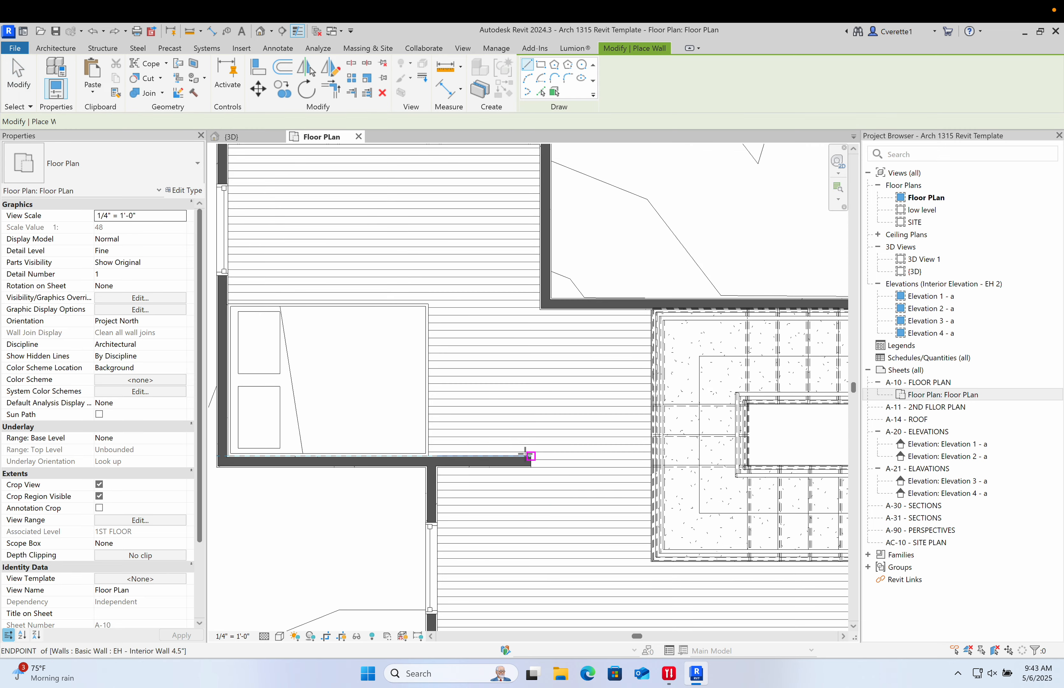
{"action": "middle_click_drag", "start_coordinate": [536, 404], "coordinate": [532, 525]}
{"action": "scroll", "coordinate": [506, 517], "scroll_direction": "up", "scroll_amount": 1}
{"action": "key", "text": "Escape"}
{"action": "scroll", "coordinate": [484, 351], "scroll_direction": "up", "scroll_amount": 4}
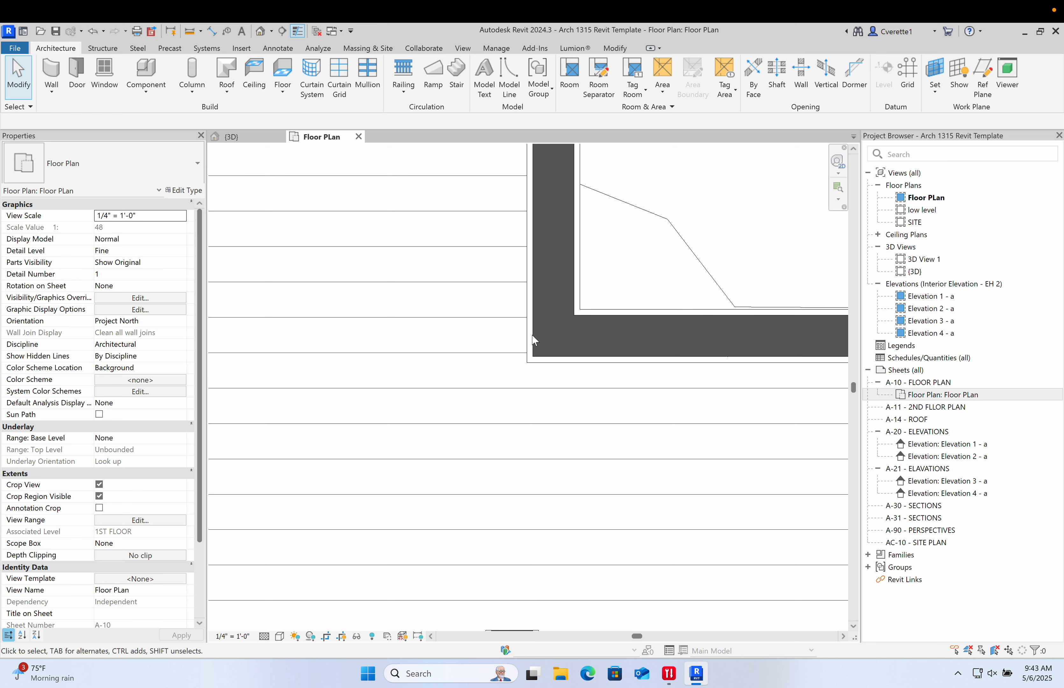
- Extend the new vertical wall's top end up to the bottom face of the wall above it
{"action": "scroll", "coordinate": [525, 336], "scroll_direction": "down", "scroll_amount": 2}
{"action": "middle_click_drag", "start_coordinate": [531, 439], "coordinate": [496, 397]}
{"action": "left_click", "coordinate": [496, 464]}
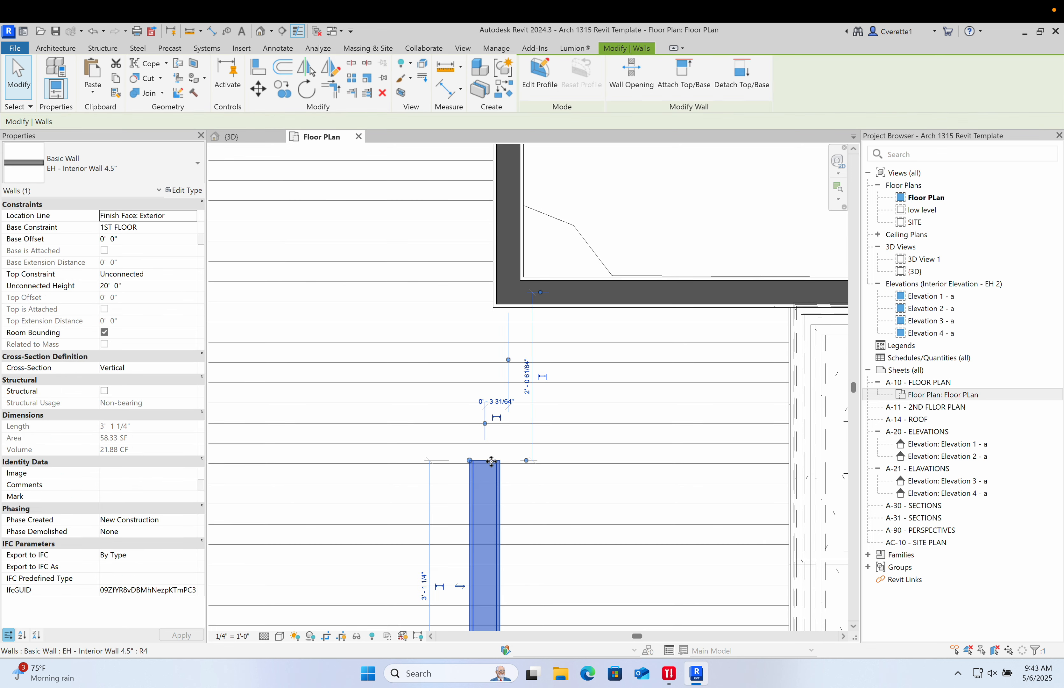
{"action": "left_click_drag", "start_coordinate": [471, 461], "coordinate": [476, 309]}
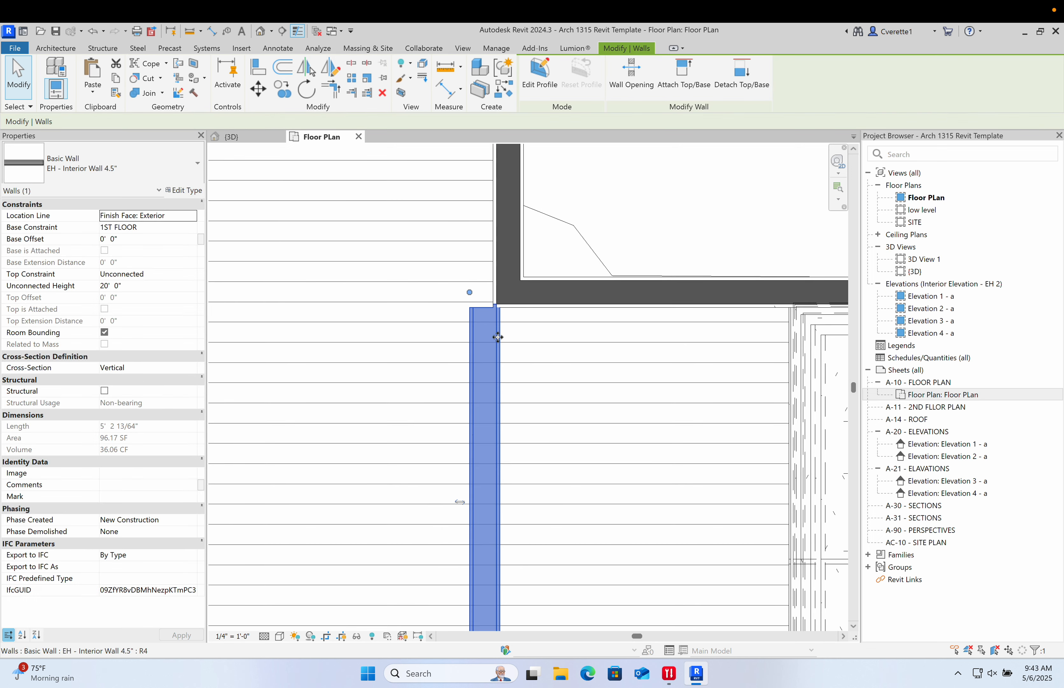
{"action": "key", "text": "Escape"}
- Nudge the selected vertical wall to the right, then undo the last change
{"action": "scroll", "coordinate": [480, 296], "scroll_direction": "up", "scroll_amount": 3}
{"action": "left_click", "coordinate": [472, 315]}
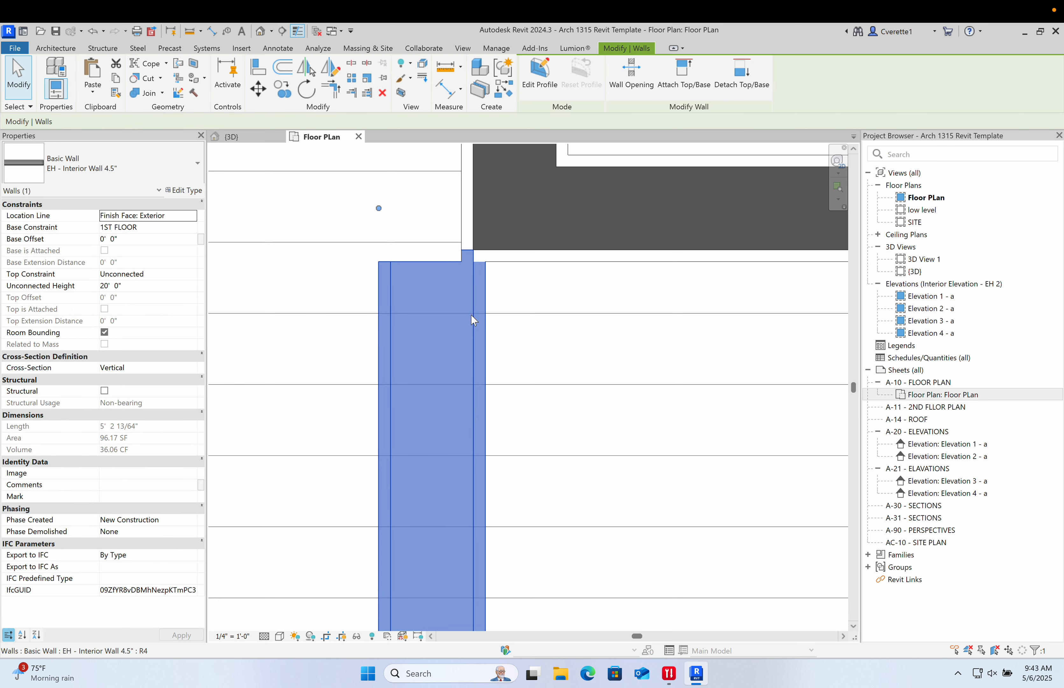
{"action": "key", "text": "Right"}
{"action": "key", "text": "Right"}
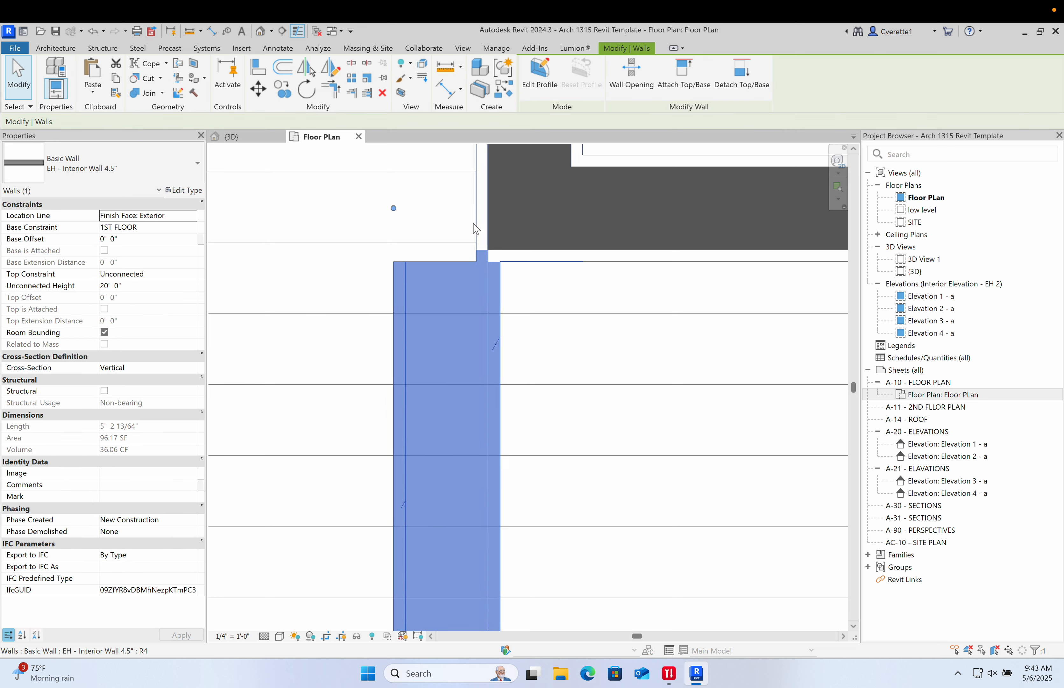
{"action": "left_click", "coordinate": [517, 325]}
{"action": "key", "text": "ctrl+z"}
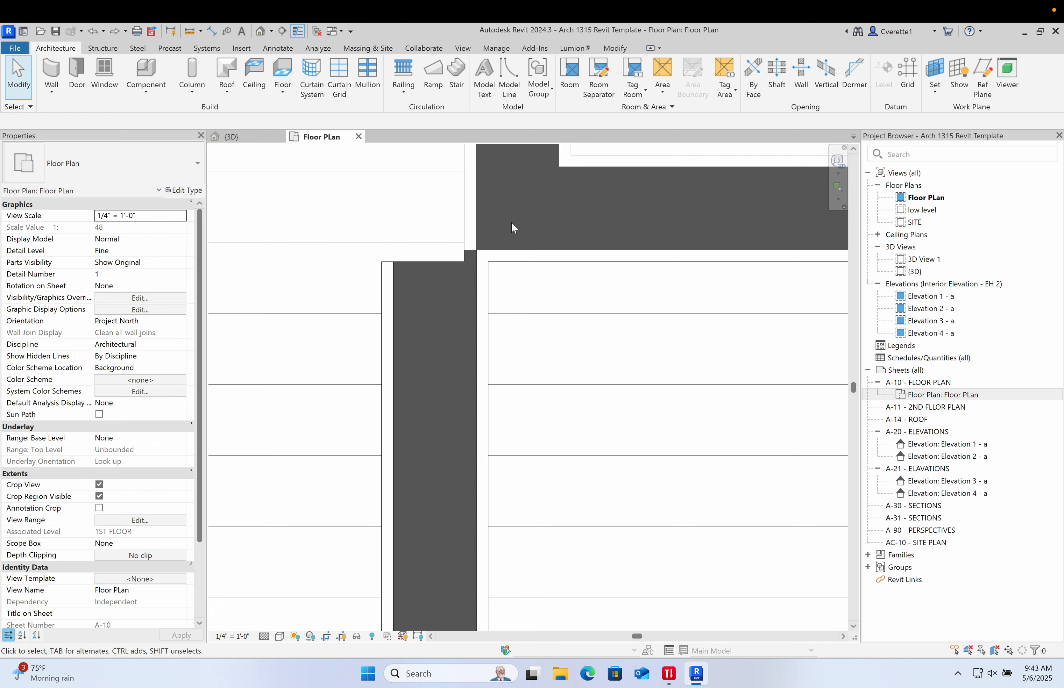
- Align the new vertical wall's left face with the left face of the wall above it
{"action": "scroll", "coordinate": [504, 276], "scroll_direction": "down", "scroll_amount": 5}
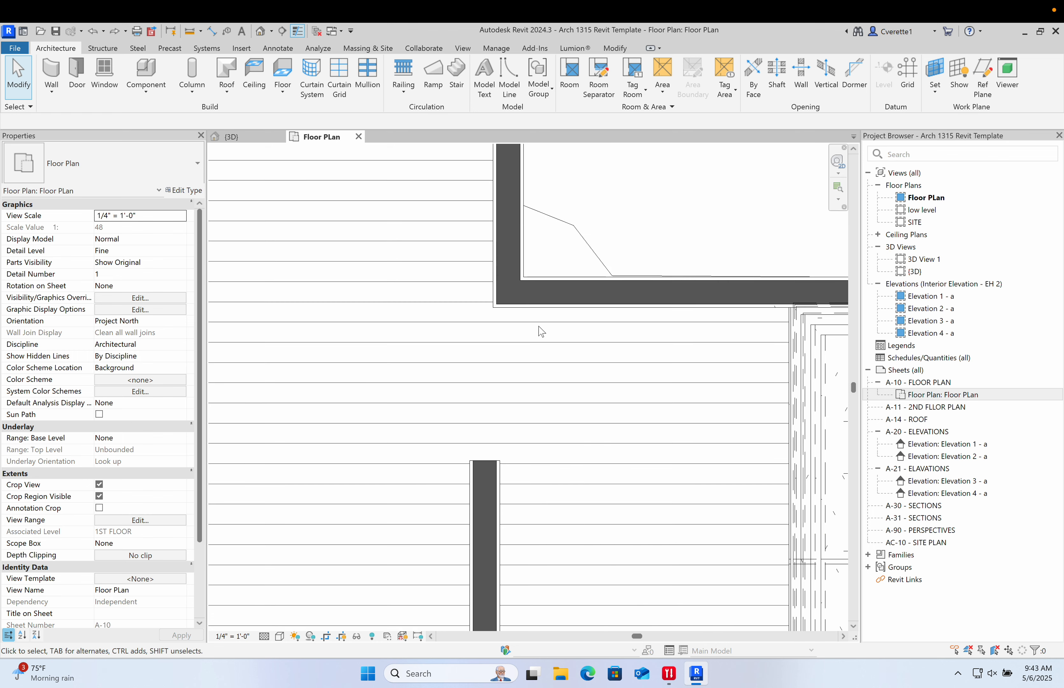
{"action": "middle_click_drag", "start_coordinate": [541, 331], "coordinate": [500, 292]}
{"action": "key", "text": "a"}
{"action": "key", "text": "l"}
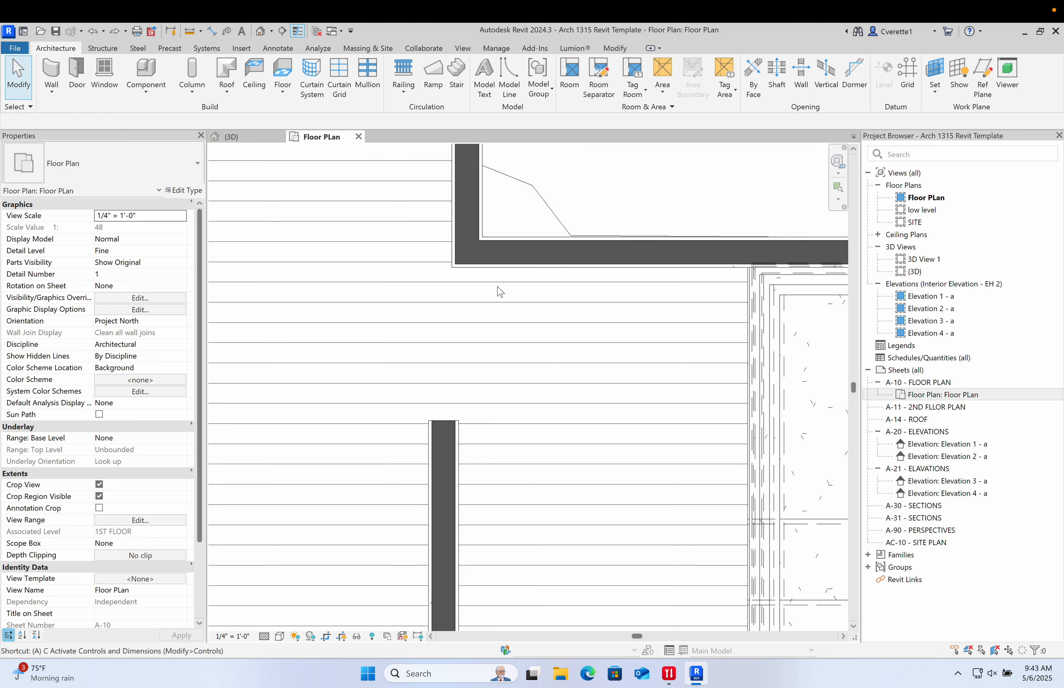
{"action": "scroll", "coordinate": [431, 427], "scroll_direction": "up", "scroll_amount": 2}
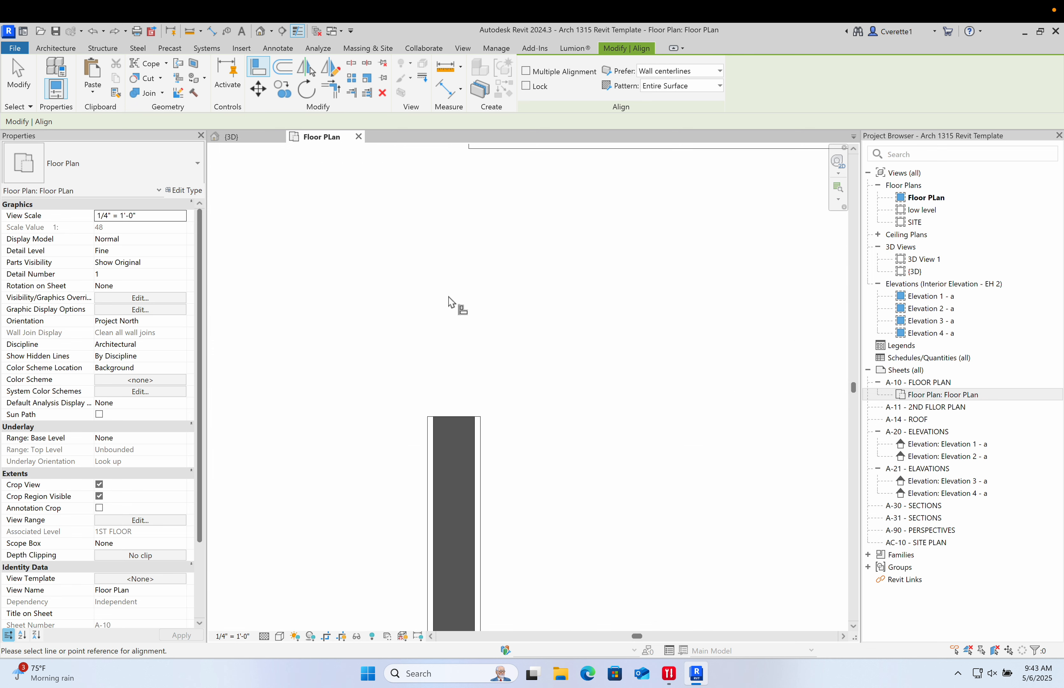
{"action": "middle_click_drag", "start_coordinate": [449, 298], "coordinate": [455, 549]}
{"action": "scroll", "coordinate": [466, 309], "scroll_direction": "up", "scroll_amount": 2}
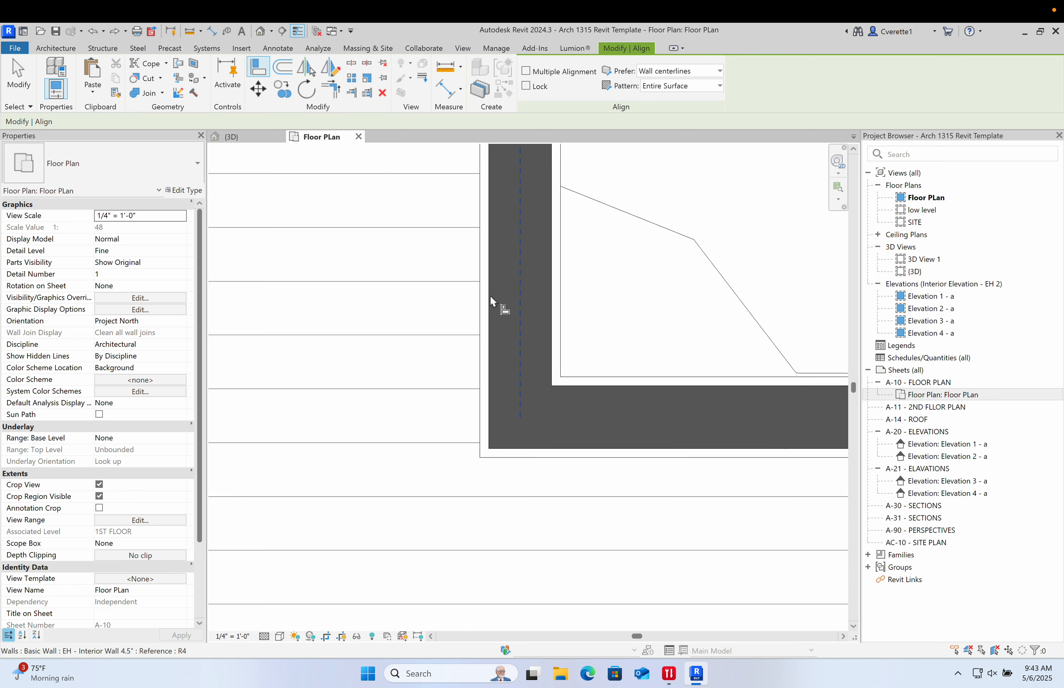
{"action": "scroll", "coordinate": [486, 300], "scroll_direction": "up", "scroll_amount": 2}
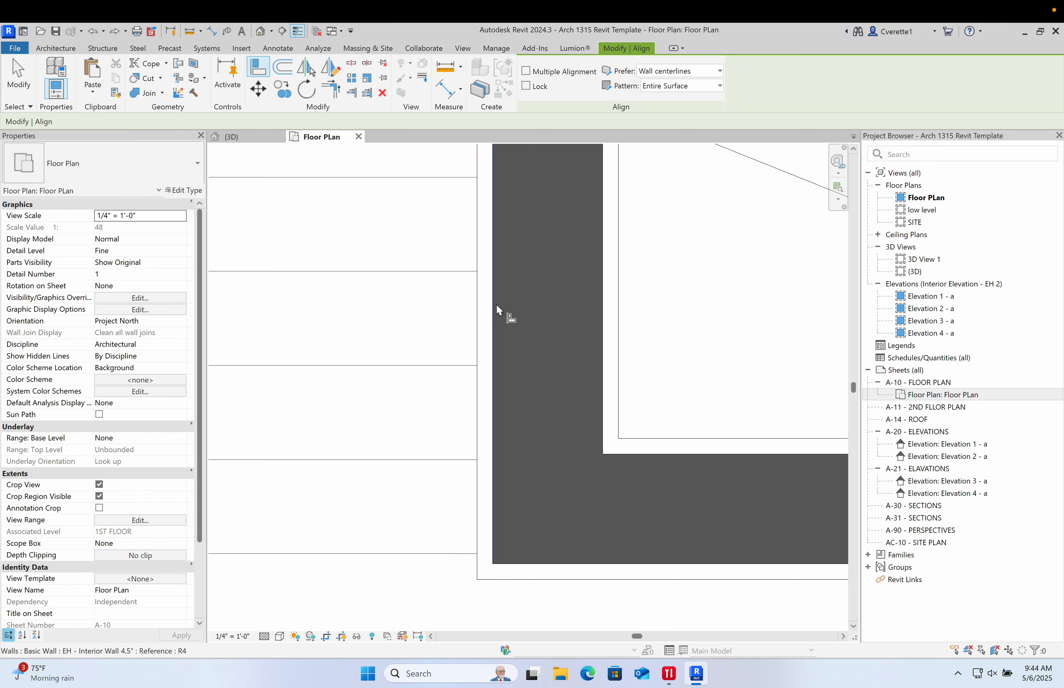
{"action": "left_click", "coordinate": [483, 312]}
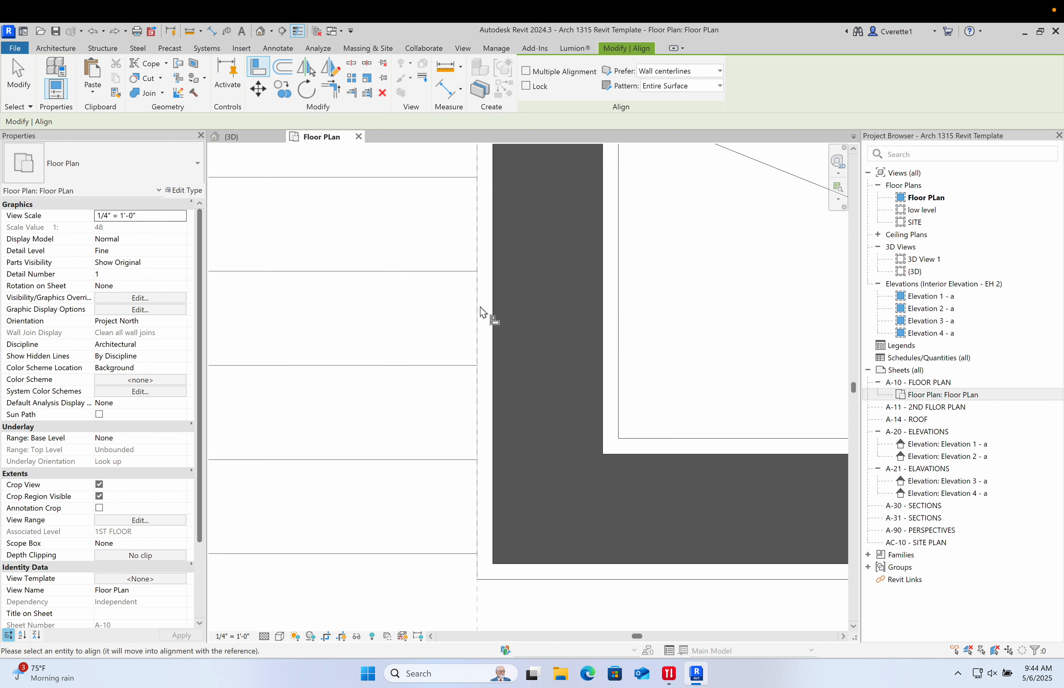
{"action": "scroll", "coordinate": [483, 313], "scroll_direction": "down", "scroll_amount": 5}
{"action": "scroll", "coordinate": [481, 347], "scroll_direction": "up", "scroll_amount": 5}
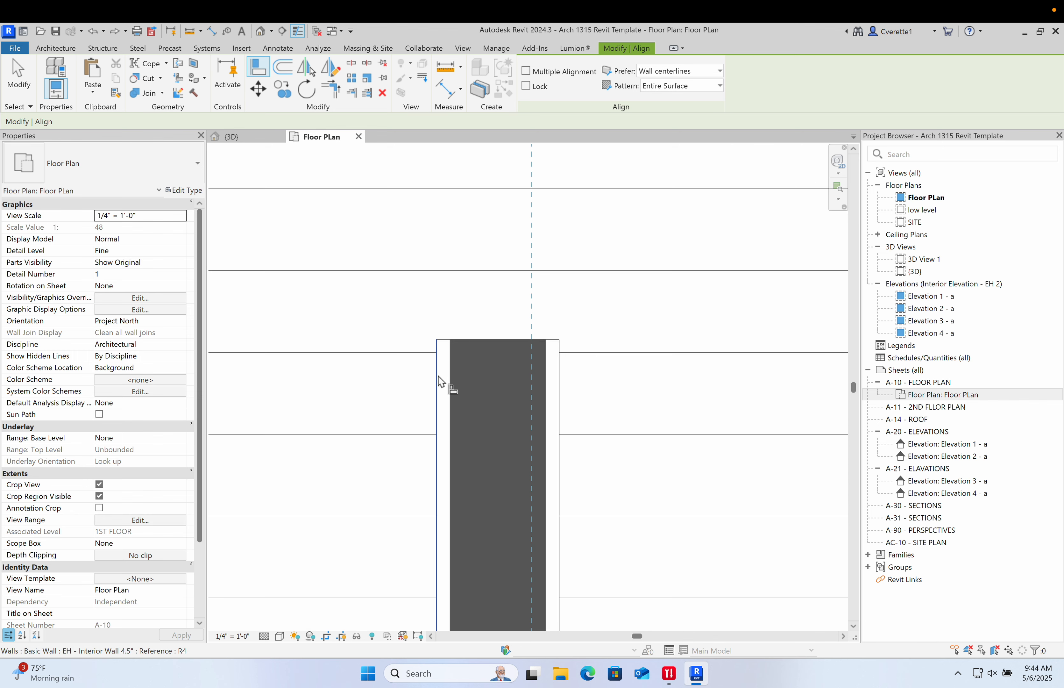
{"action": "left_click", "coordinate": [452, 378]}
{"action": "scroll", "coordinate": [455, 376], "scroll_direction": "down", "scroll_amount": 4}
{"action": "scroll", "coordinate": [447, 412], "scroll_direction": "up", "scroll_amount": 4}
{"action": "key", "text": "Escape"}
{"action": "key", "text": "Escape"}
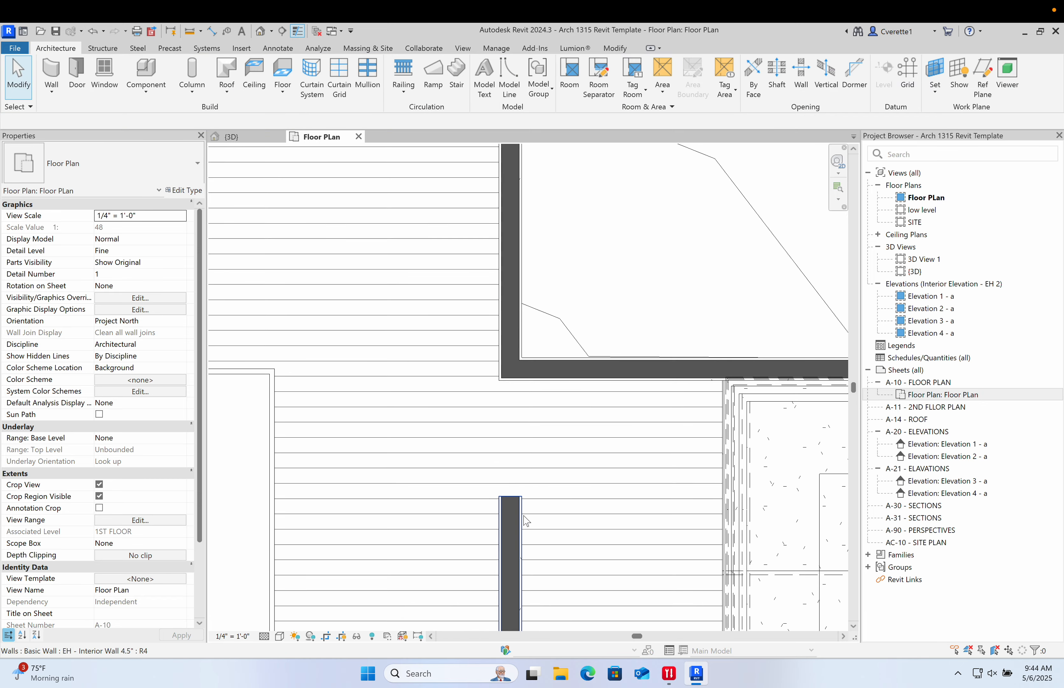
- Stretch the aligned vertical wall's top end upward until it joins the horizontal wall above
{"action": "left_click", "coordinate": [508, 501]}
{"action": "left_click_drag", "start_coordinate": [508, 501], "coordinate": [487, 392]}
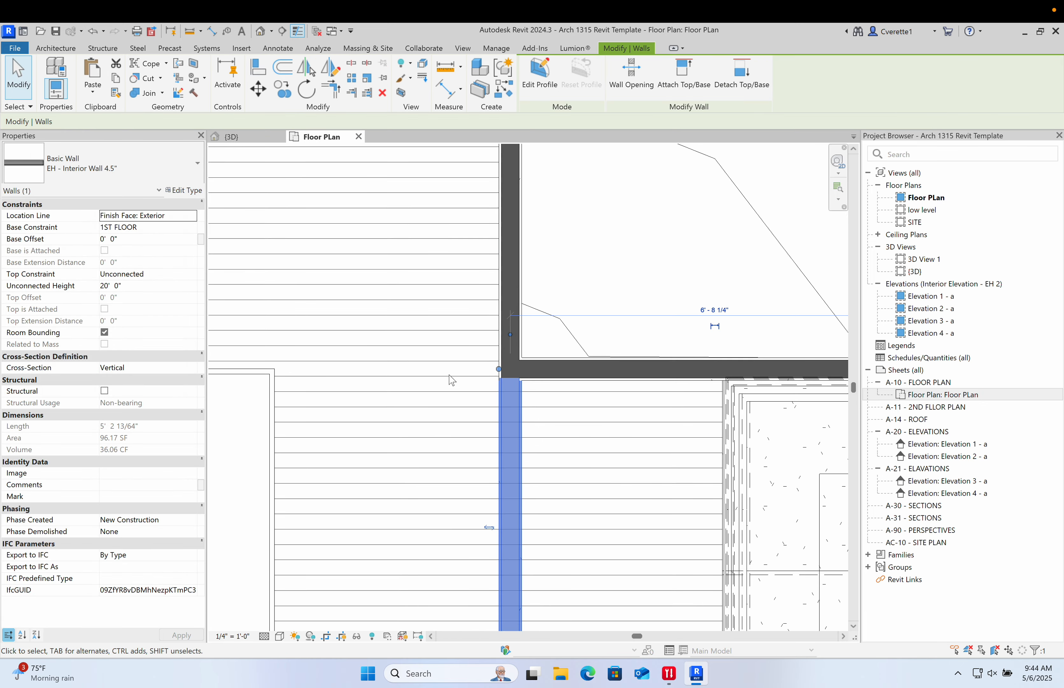
{"action": "key", "text": "Escape"}
{"action": "scroll", "coordinate": [451, 351], "scroll_direction": "up", "scroll_amount": 2}
{"action": "scroll", "coordinate": [452, 352], "scroll_direction": "down", "scroll_amount": 5}
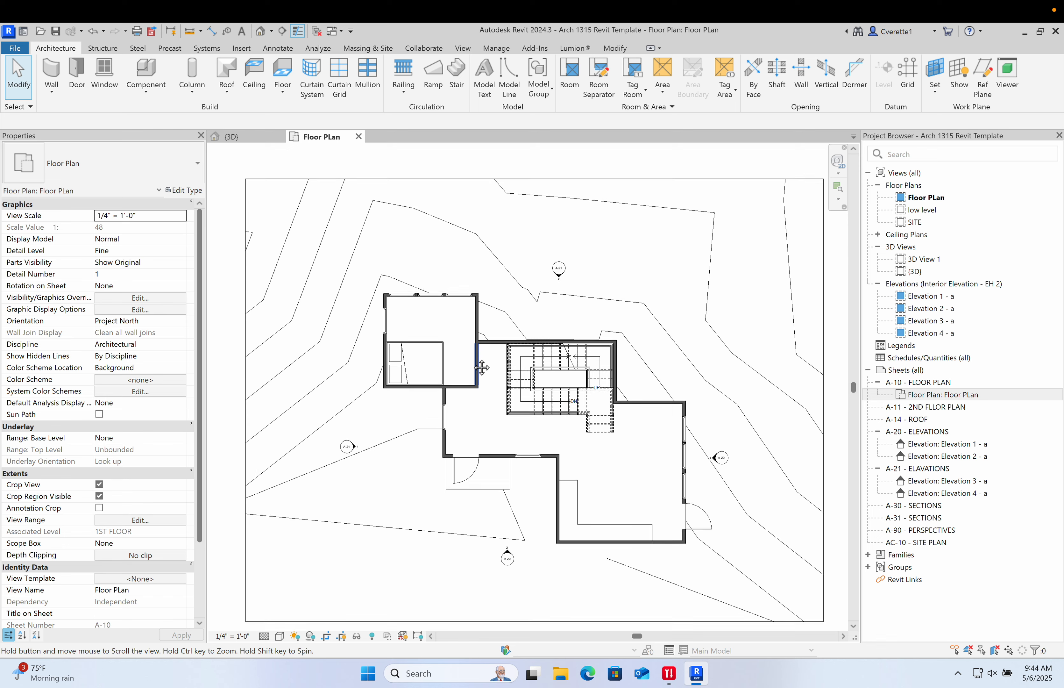
- Place a Single-Flush 3' door in the new vertical wall, flipped to swing into the bedroom
{"action": "scroll", "coordinate": [468, 360], "scroll_direction": "up", "scroll_amount": 4}
{"action": "key", "text": "d"}
{"action": "key", "text": "r"}
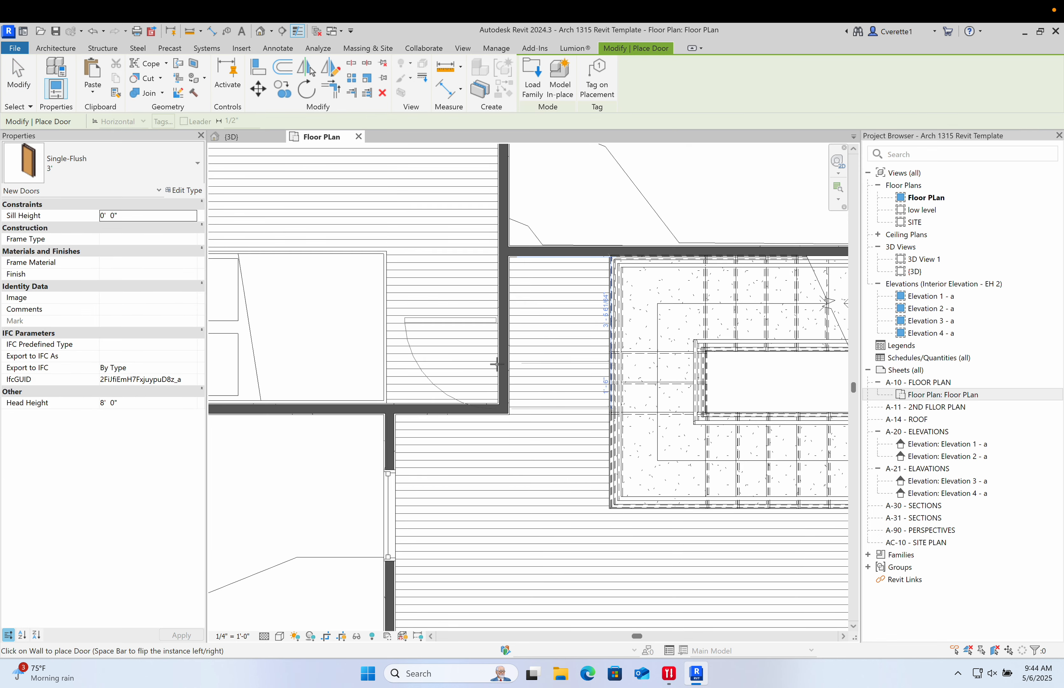
{"action": "key", "text": "space"}
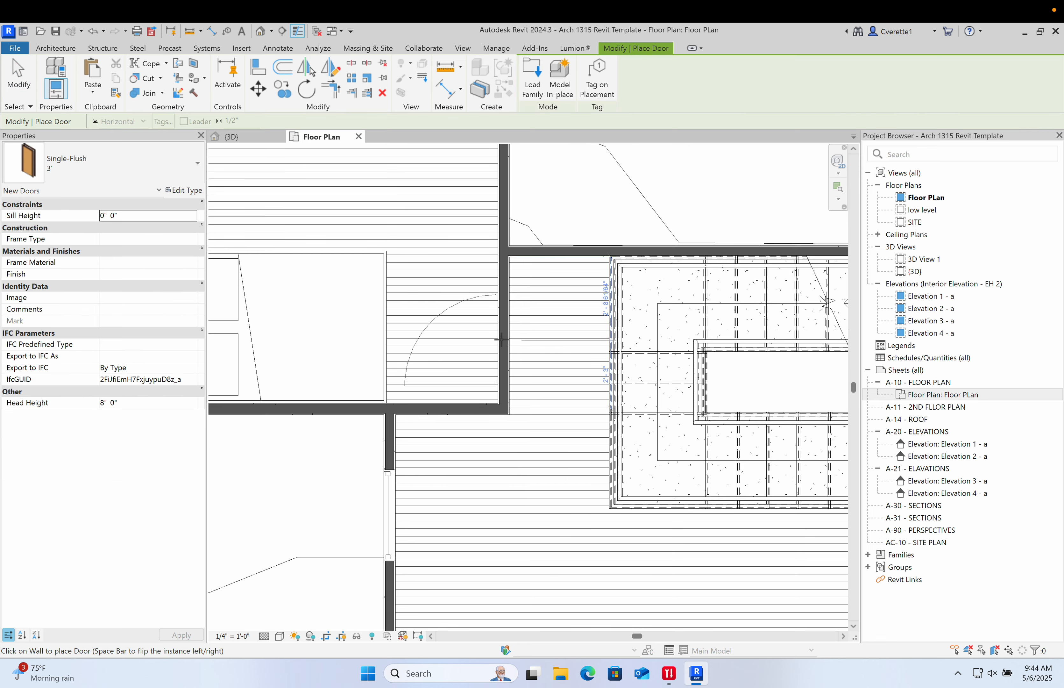
{"action": "left_click", "coordinate": [501, 340]}
{"action": "scroll", "coordinate": [499, 348], "scroll_direction": "down", "scroll_amount": 4}
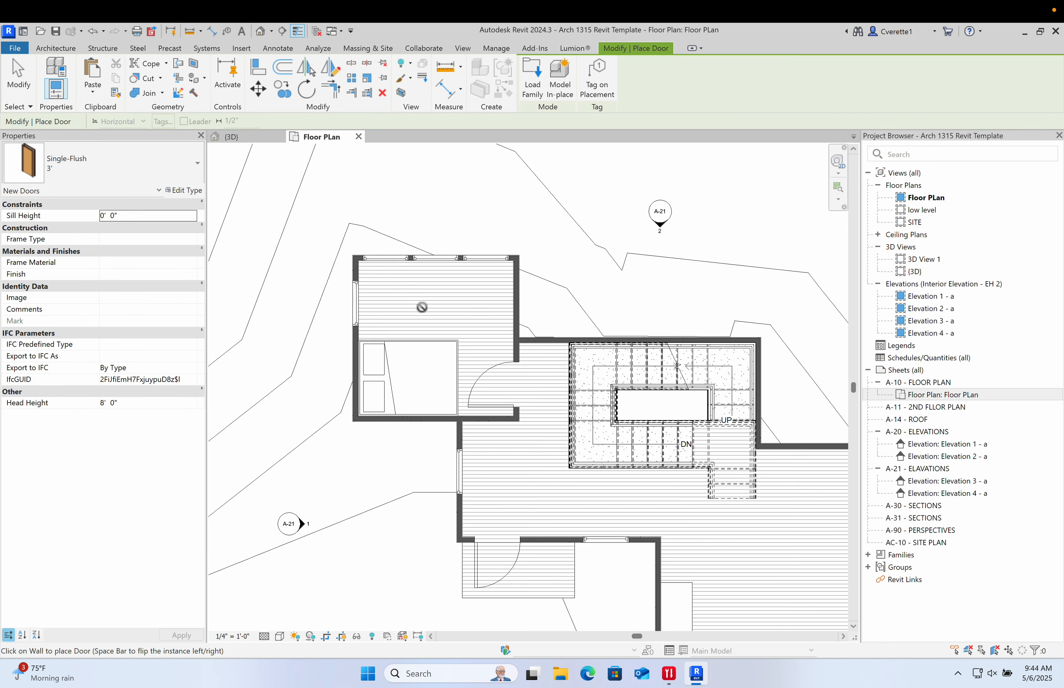
{"action": "scroll", "coordinate": [430, 308], "scroll_direction": "up", "scroll_amount": 3}
{"action": "key", "text": "Escape"}
{"action": "key", "text": "Escape"}
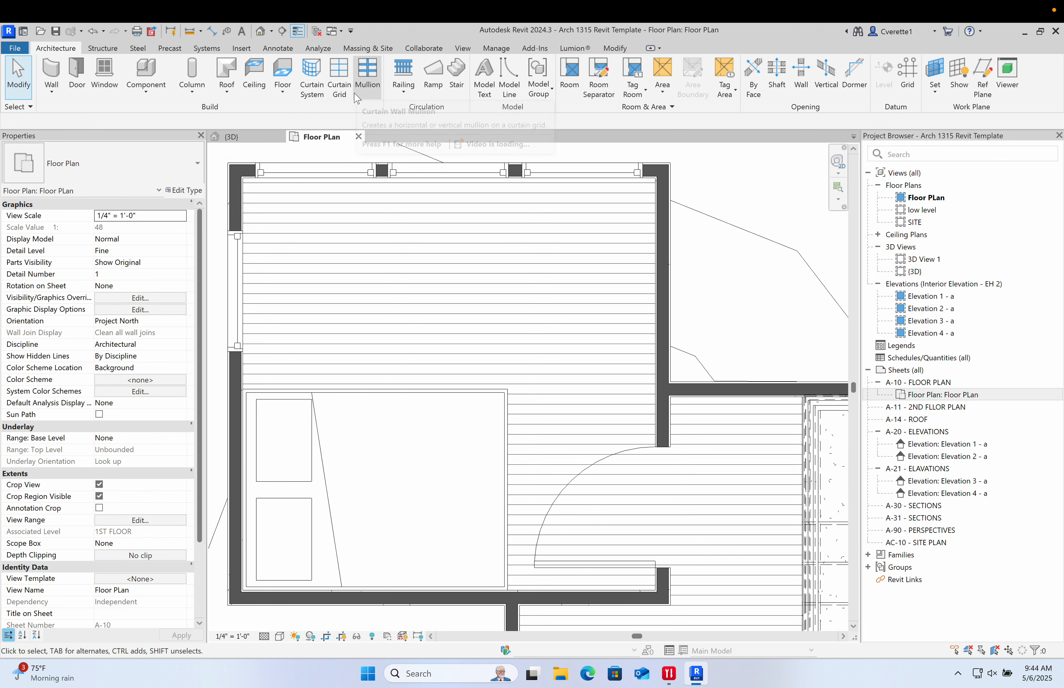
- Select the Fixed 36" x 60" window on the bedroom's west wall and shift it slightly north
{"action": "middle_click_drag", "start_coordinate": [384, 151], "coordinate": [442, 157]}
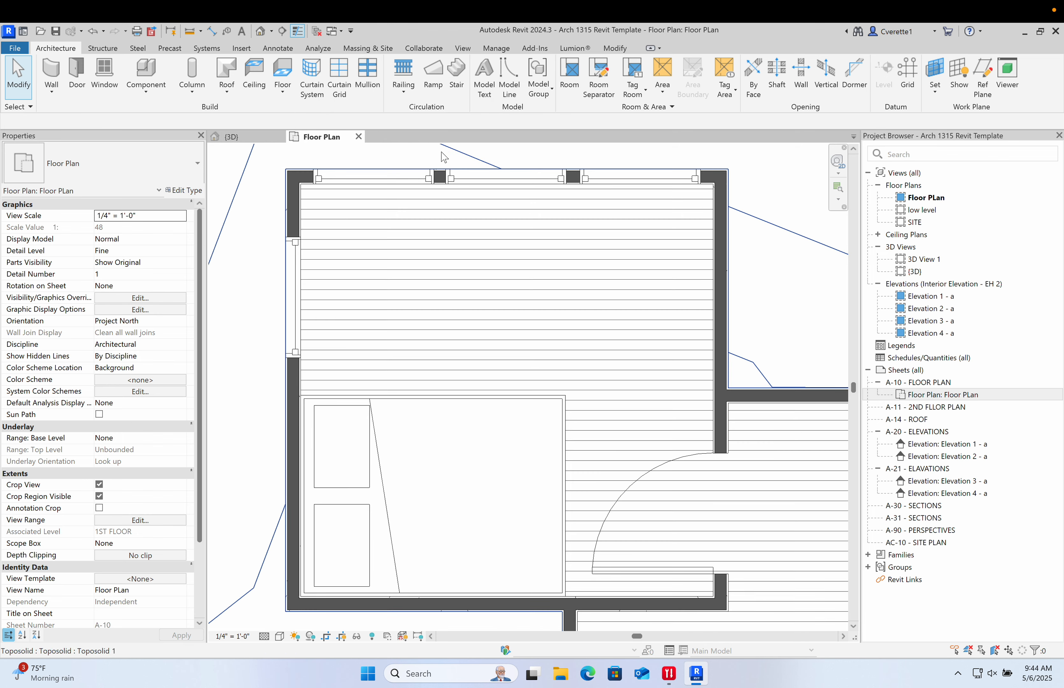
{"action": "left_click", "coordinate": [288, 264]}
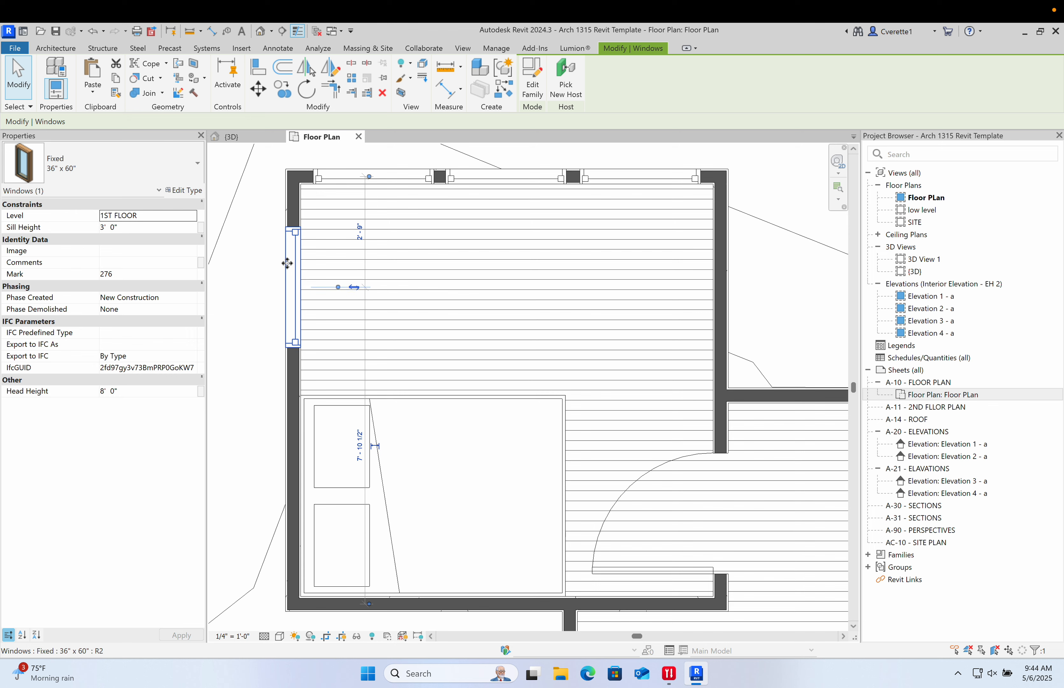
{"action": "left_click_drag", "start_coordinate": [288, 265], "coordinate": [287, 270]}
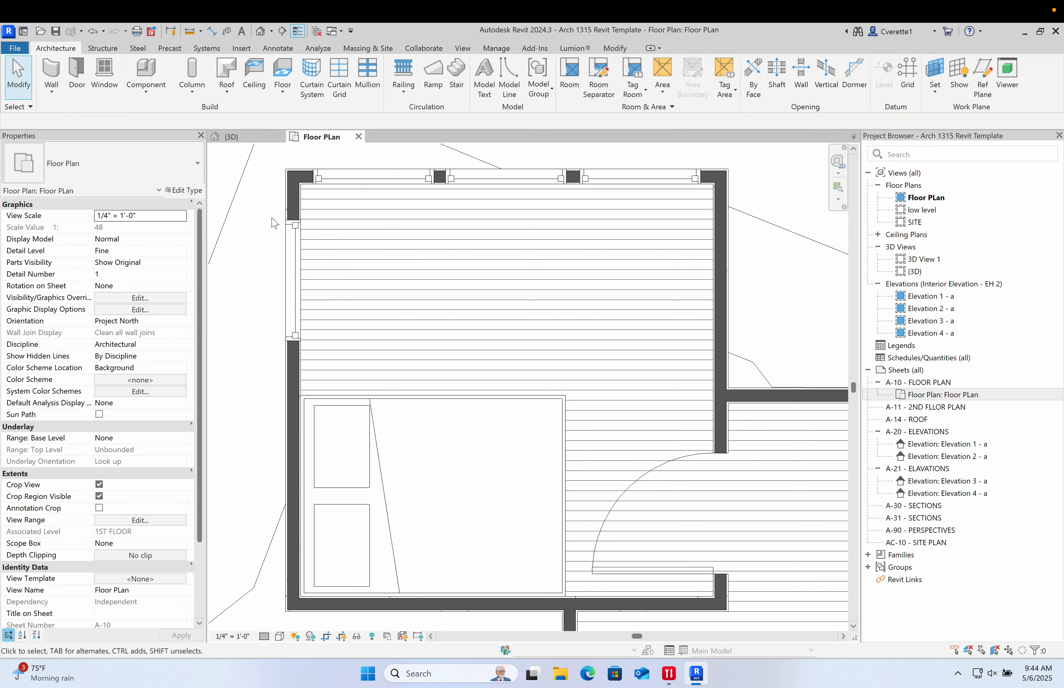
- Pan and zoom around the floor plan to review the bedroom, stair and surrounding rooms
{"action": "middle_click_drag", "start_coordinate": [321, 277], "coordinate": [316, 315]}
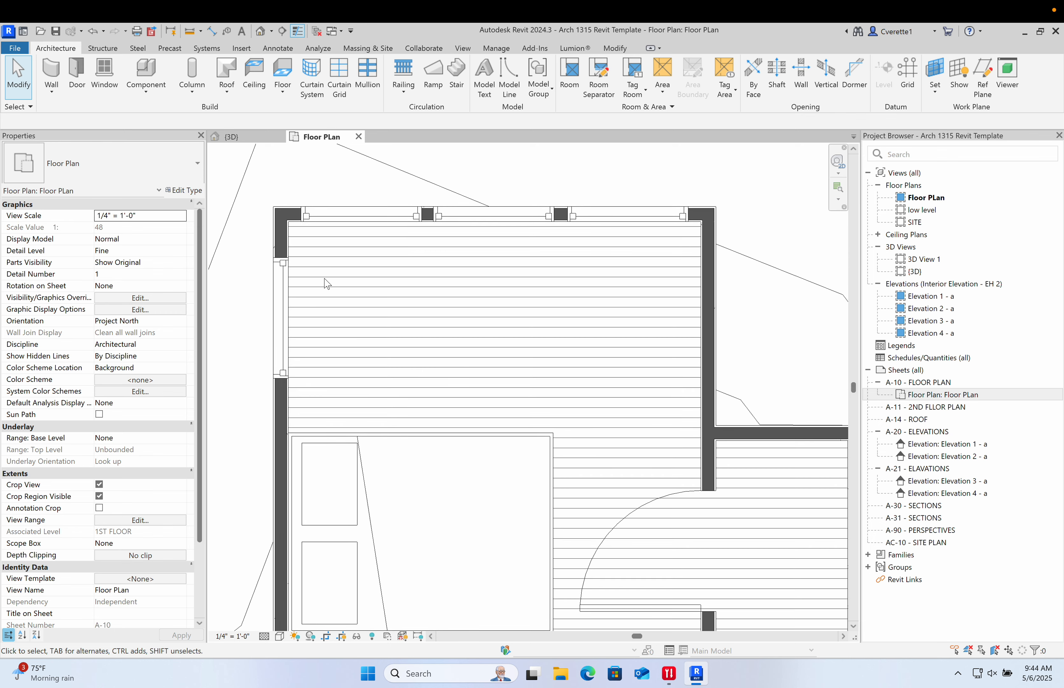
{"action": "middle_click_drag", "start_coordinate": [387, 254], "coordinate": [355, 252]}
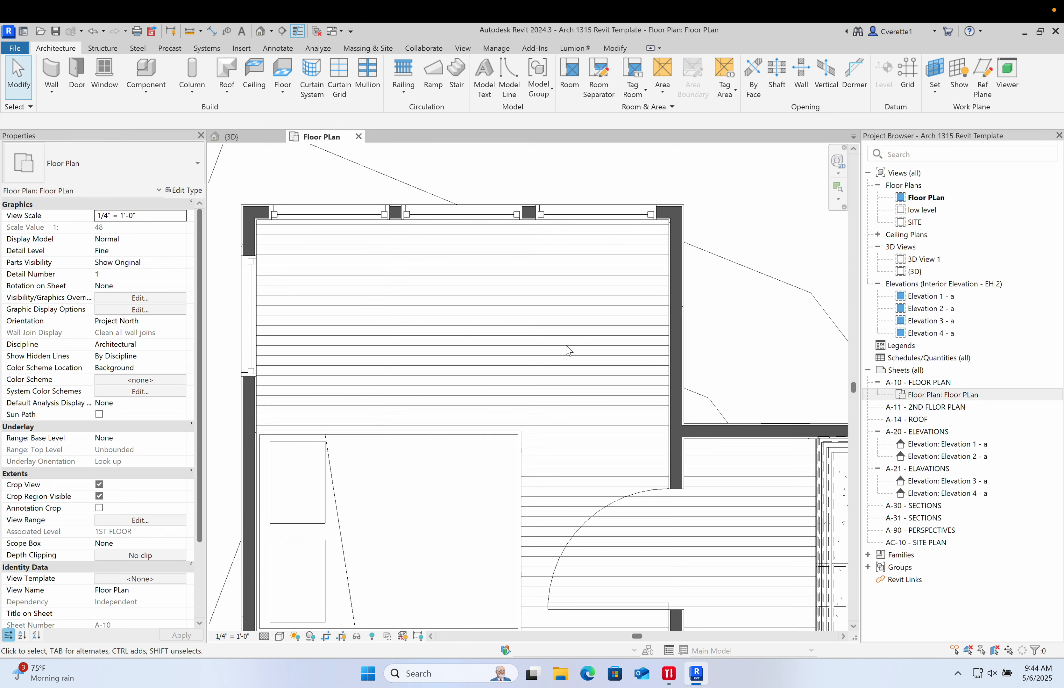
{"action": "middle_click_drag", "start_coordinate": [370, 356], "coordinate": [392, 419]}
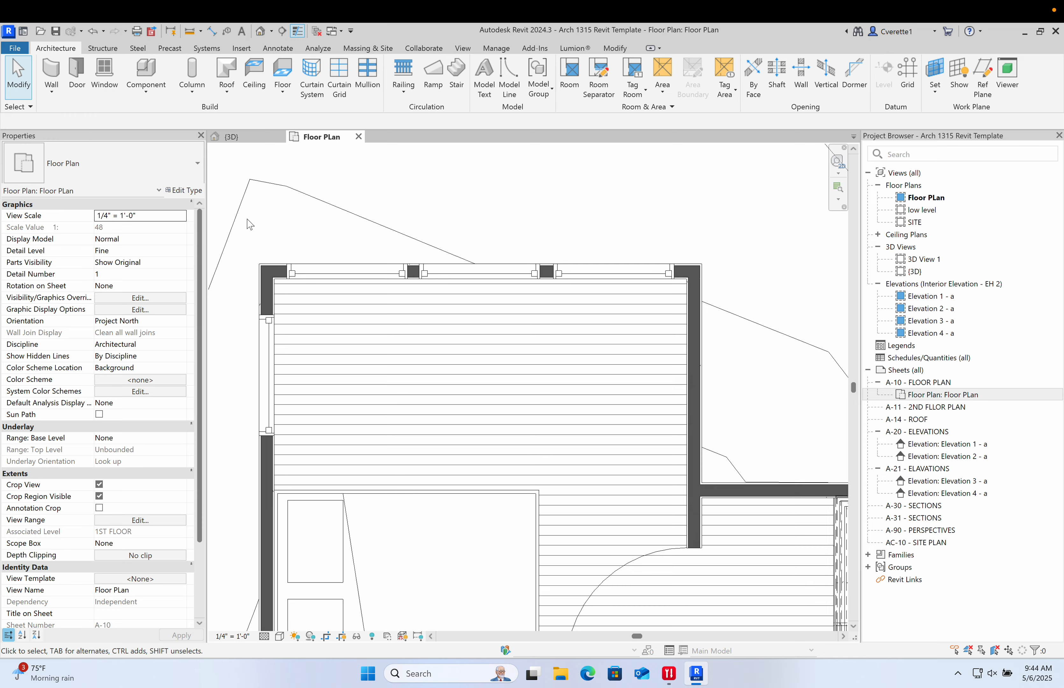
{"action": "middle_click_drag", "start_coordinate": [381, 494], "coordinate": [308, 285]}
{"action": "scroll", "coordinate": [448, 358], "scroll_direction": "down", "scroll_amount": 7}
{"action": "scroll", "coordinate": [452, 358], "scroll_direction": "up", "scroll_amount": 5}
{"action": "middle_click_drag", "start_coordinate": [530, 405], "coordinate": [682, 522]}
{"action": "scroll", "coordinate": [475, 414], "scroll_direction": "up", "scroll_amount": 3}
{"action": "middle_click_drag", "start_coordinate": [549, 452], "coordinate": [612, 555]}
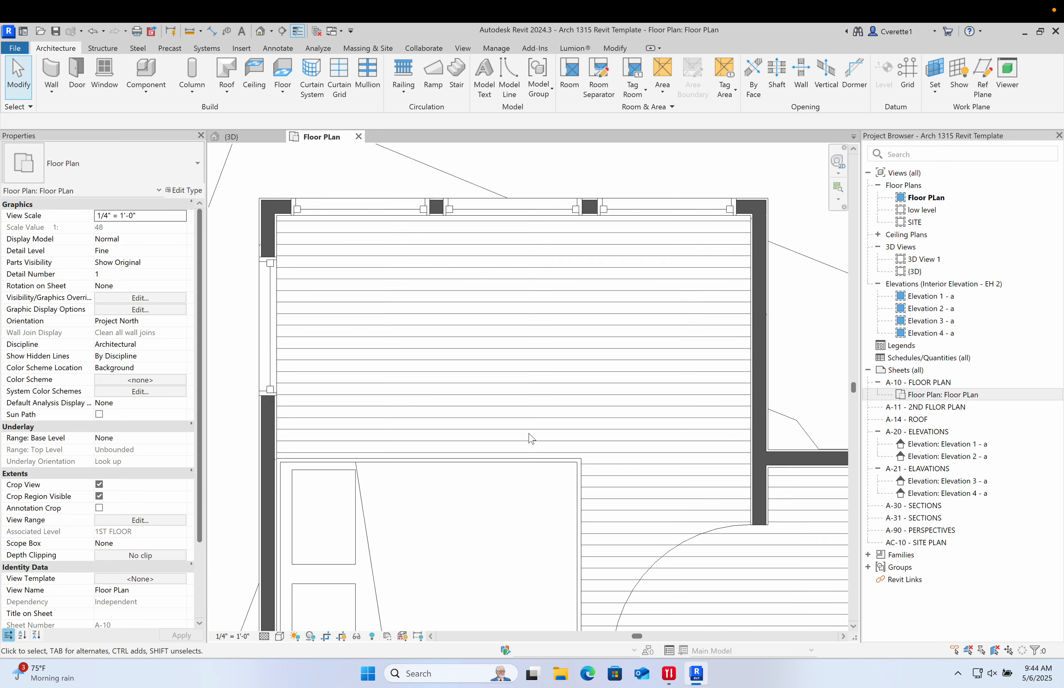
{"action": "scroll", "coordinate": [525, 440], "scroll_direction": "down", "scroll_amount": 4}
{"action": "middle_click_drag", "start_coordinate": [522, 431], "coordinate": [333, 232]}
{"action": "middle_click_drag", "start_coordinate": [421, 334], "coordinate": [308, 220]}
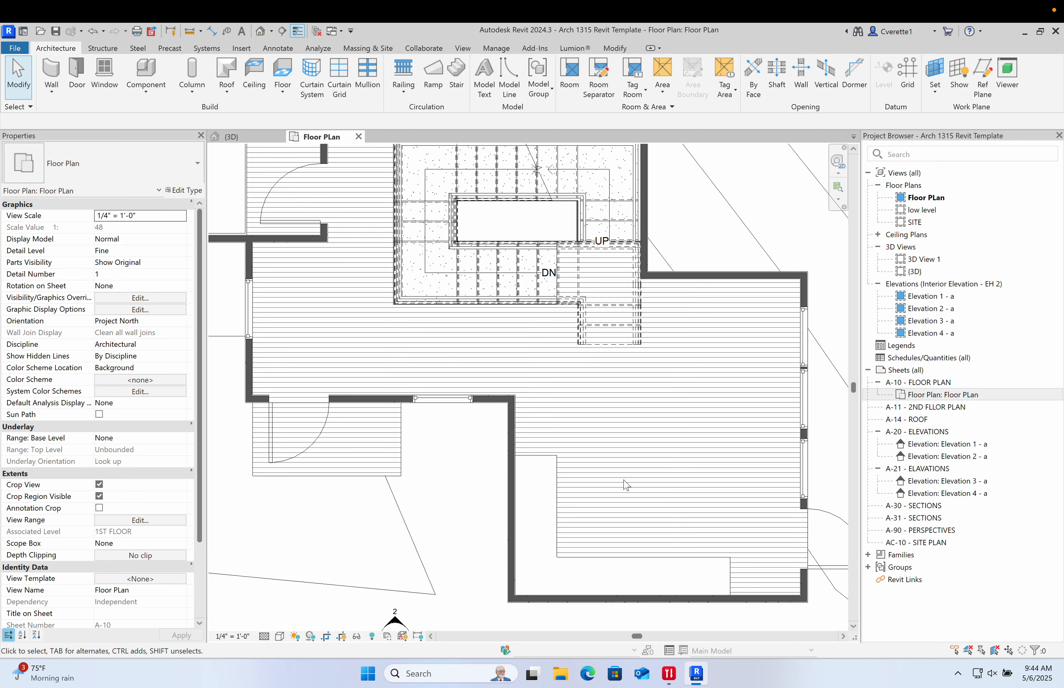
{"action": "middle_click_drag", "start_coordinate": [447, 363], "coordinate": [510, 536]}
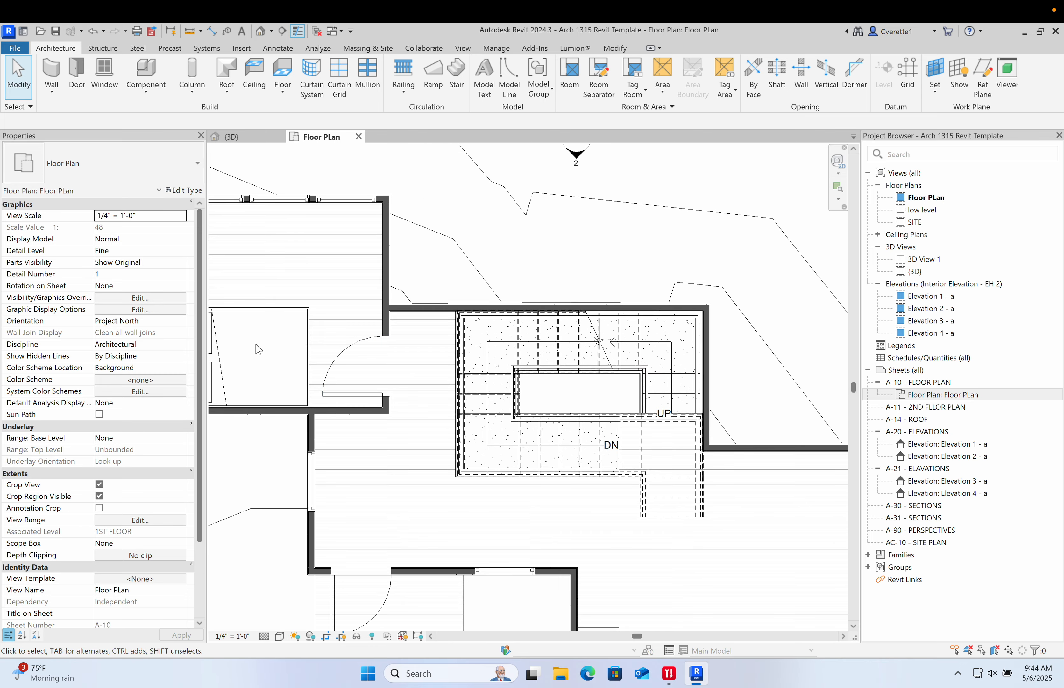
{"action": "scroll", "coordinate": [263, 333], "scroll_direction": "up", "scroll_amount": 6}
{"action": "middle_click_drag", "start_coordinate": [325, 349], "coordinate": [555, 462]}
{"action": "scroll", "coordinate": [488, 420], "scroll_direction": "down", "scroll_amount": 1}
{"action": "scroll", "coordinate": [490, 425], "scroll_direction": "down", "scroll_amount": 2}
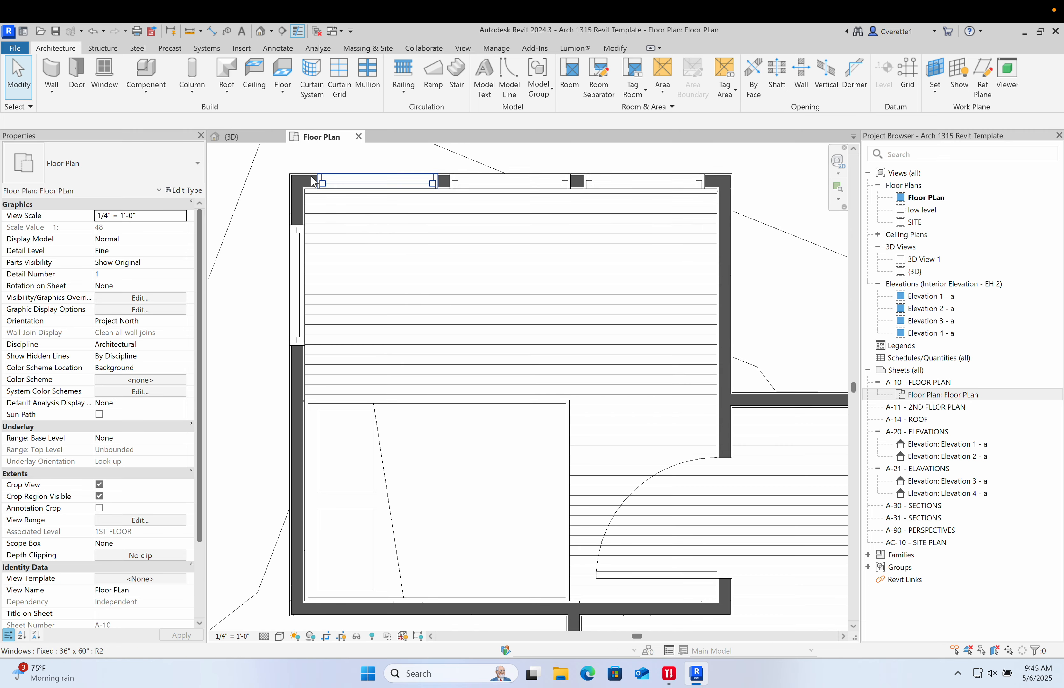
- Switch to the browser and search BIMobject's Revit objects for "spiral stair"
{"action": "key", "text": "ctrl+Left"}
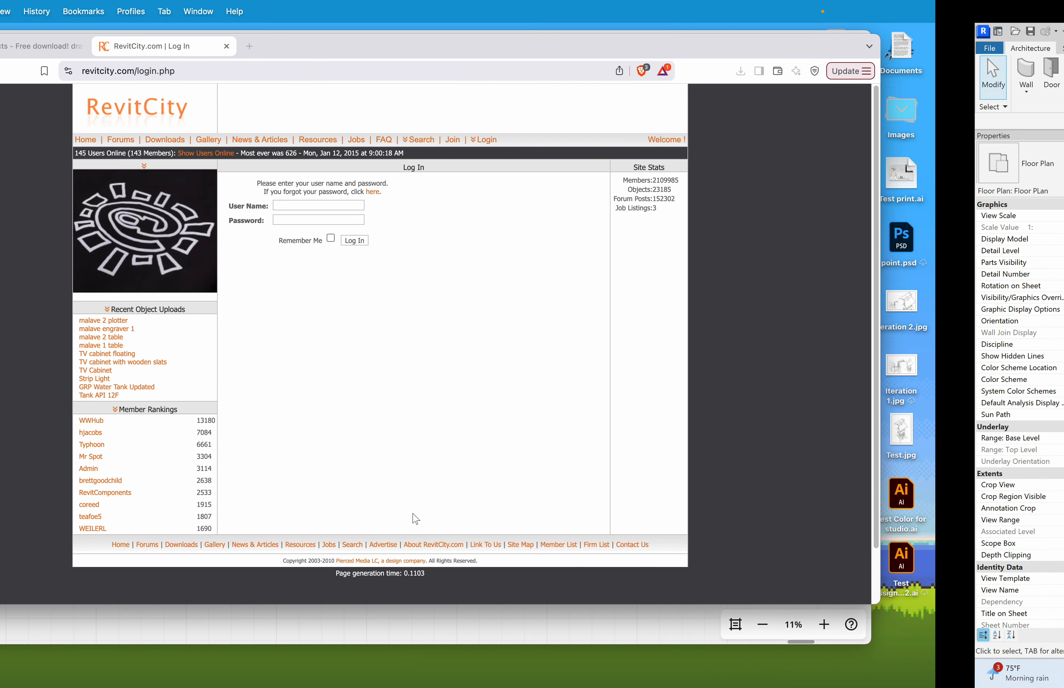
{"action": "left_click", "coordinate": [181, 49]}
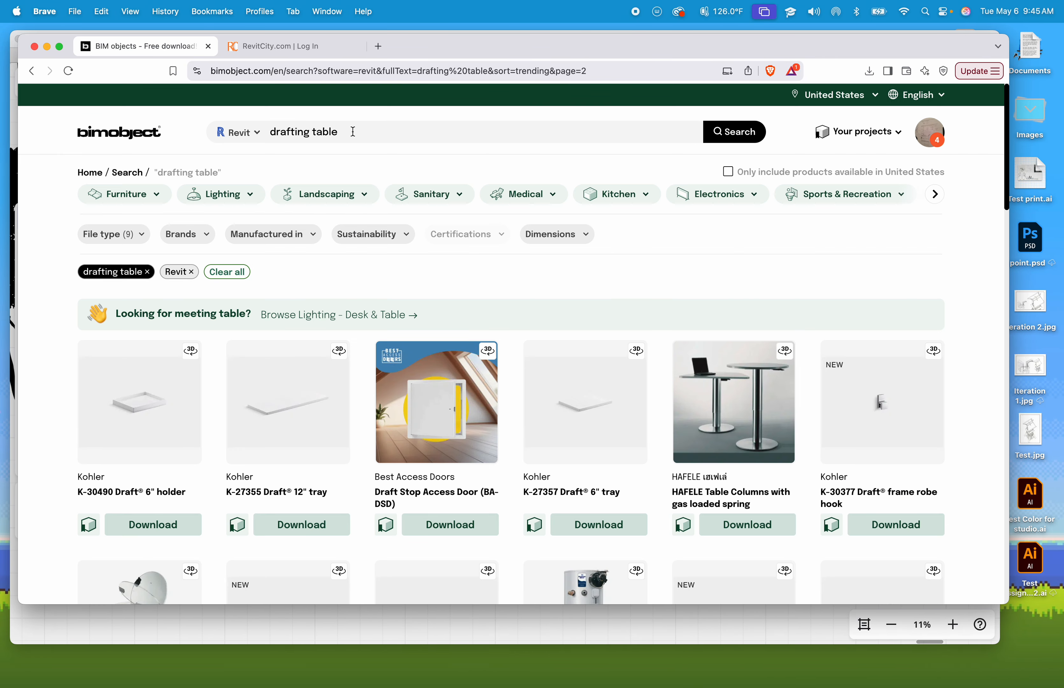
{"action": "type", "text": "spiral stair"}
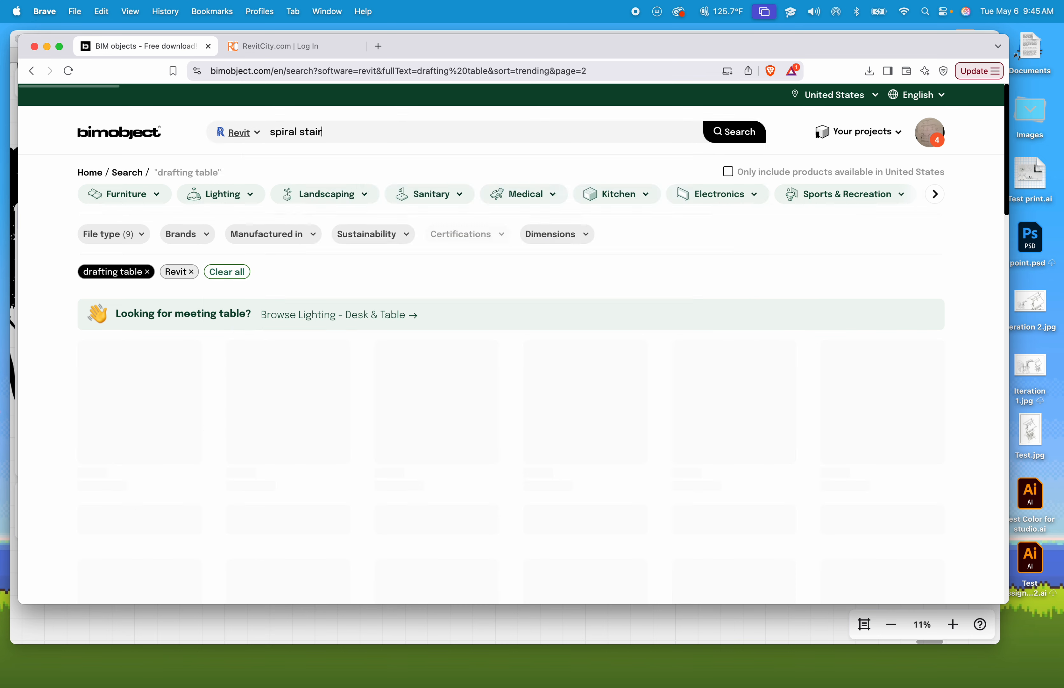
{"action": "key", "text": "Return"}
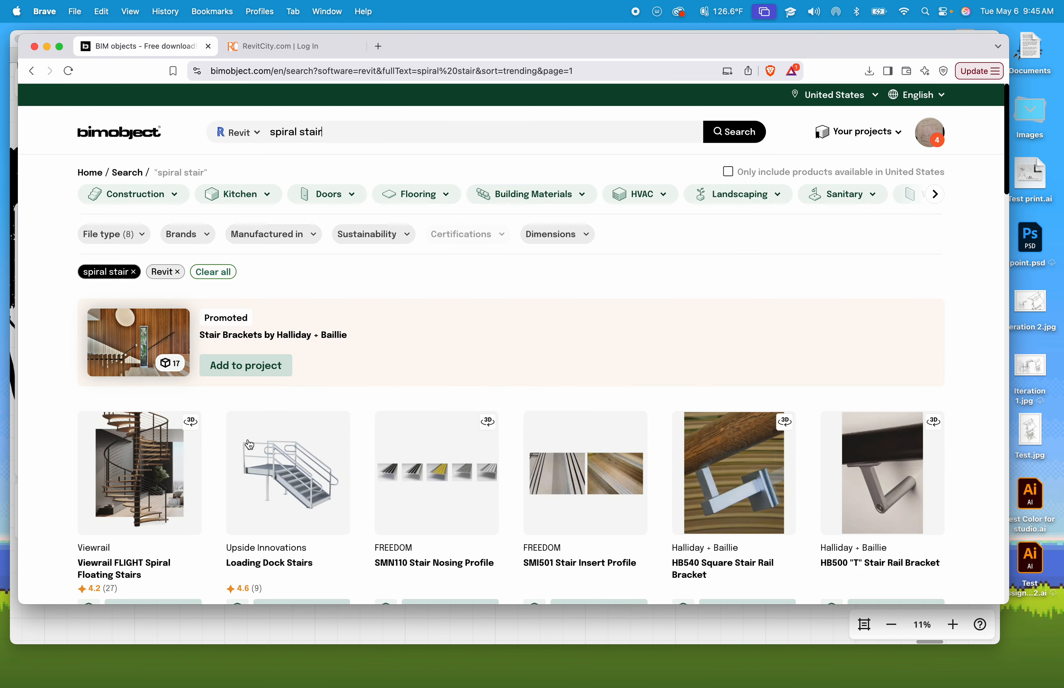
- Download the Viewrail FLIGHT Spiral Floating Stairs Revit files to Downloads, then return to Revit
{"action": "scroll", "coordinate": [148, 465], "scroll_direction": "down", "scroll_amount": 2}
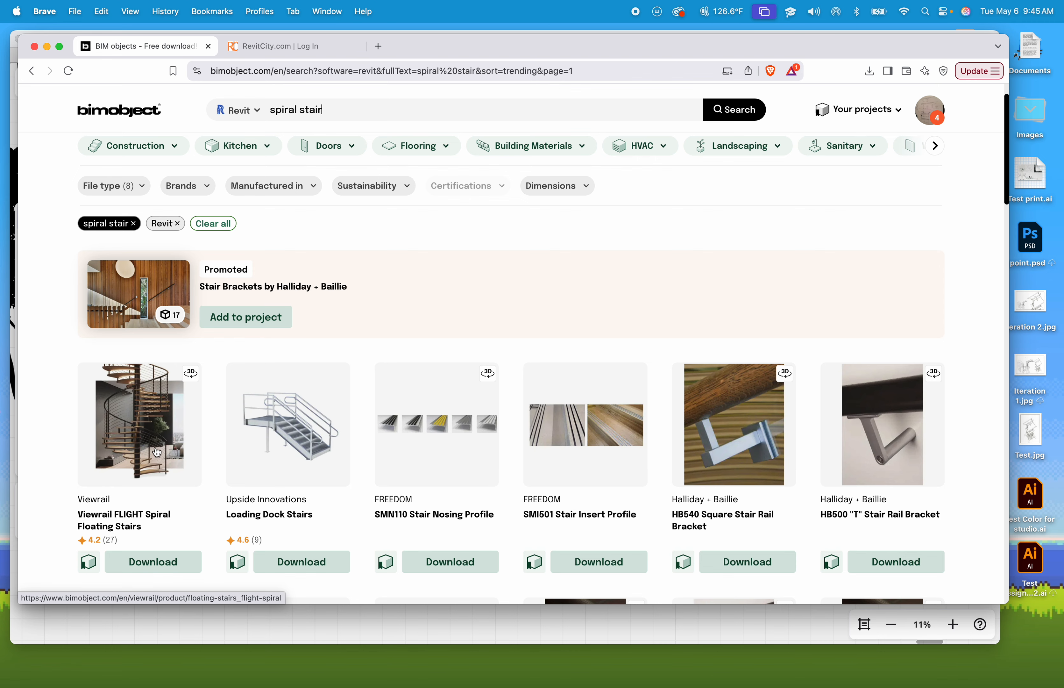
{"action": "scroll", "coordinate": [155, 467], "scroll_direction": "down", "scroll_amount": 1}
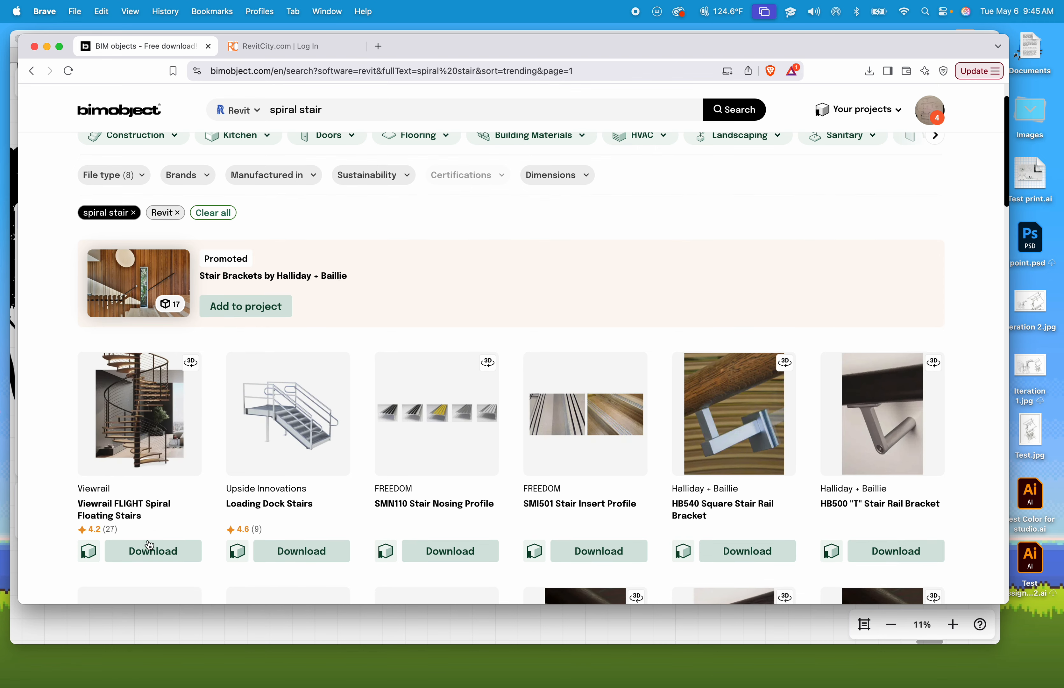
{"action": "left_click", "coordinate": [147, 553]}
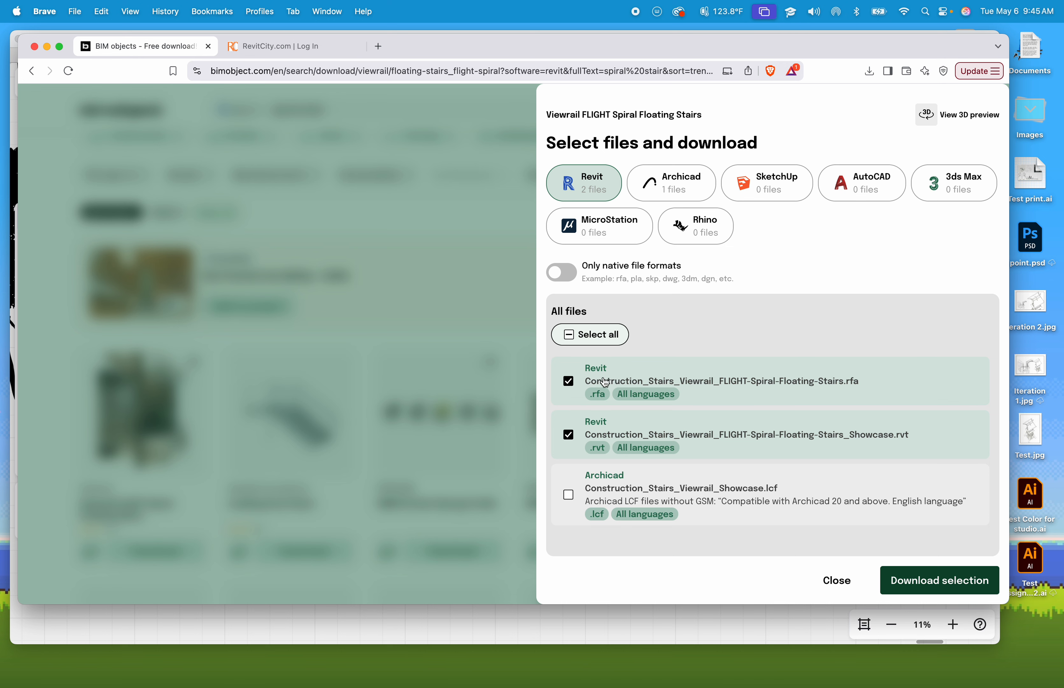
{"action": "left_click", "coordinate": [908, 581]}
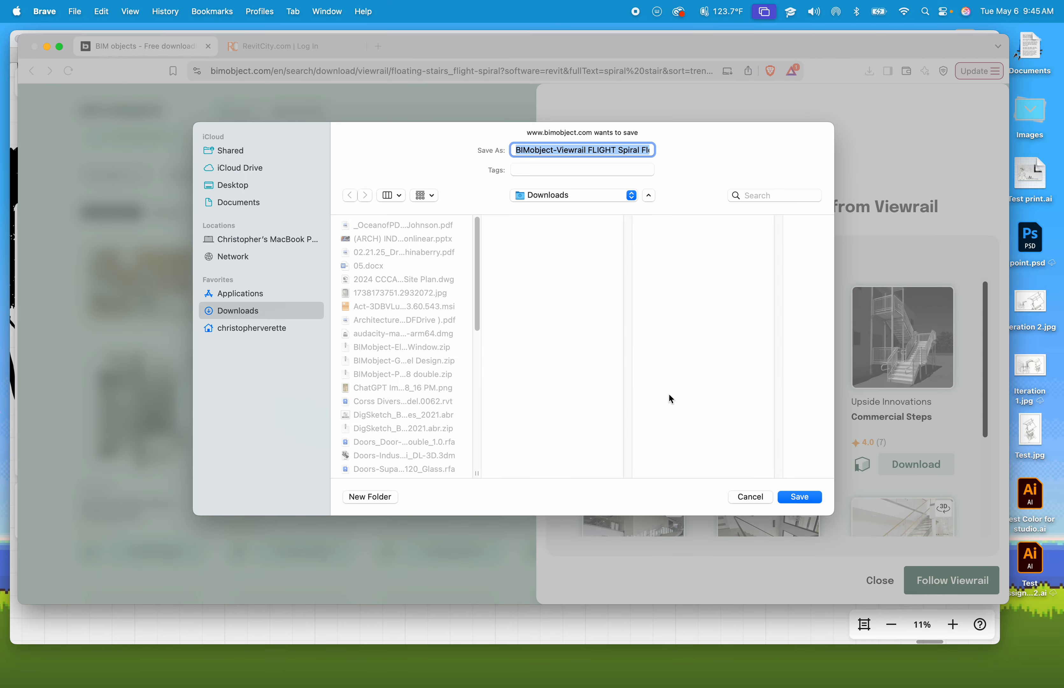
{"action": "left_click", "coordinate": [800, 497]}
{"action": "key", "text": "ctrl+Right"}
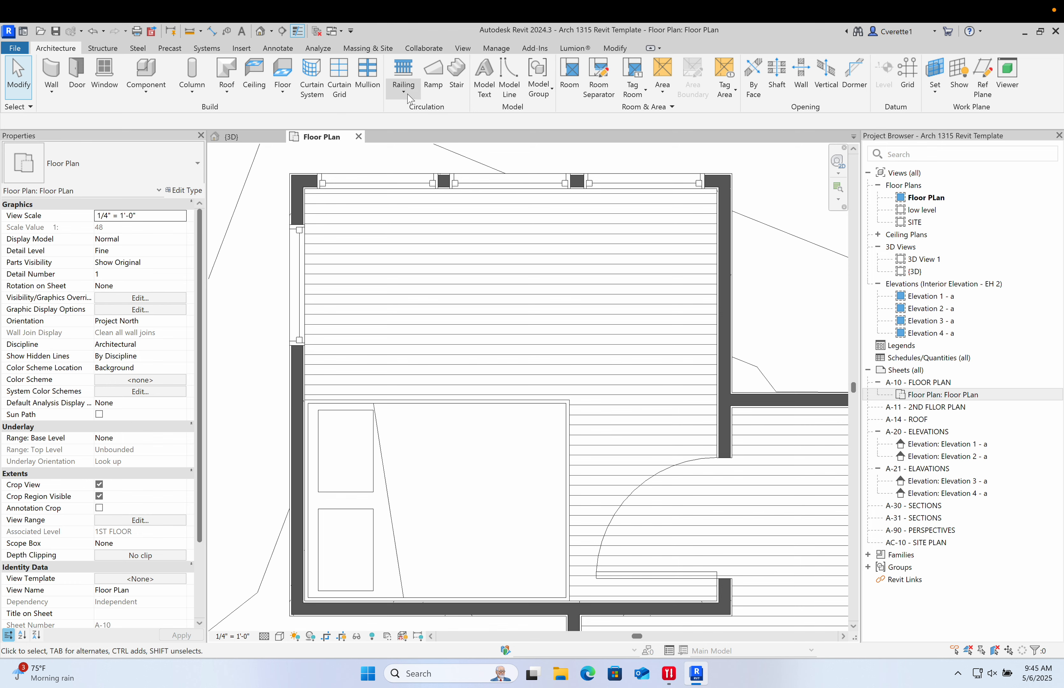
{"action": "left_click", "coordinate": [432, 92]}
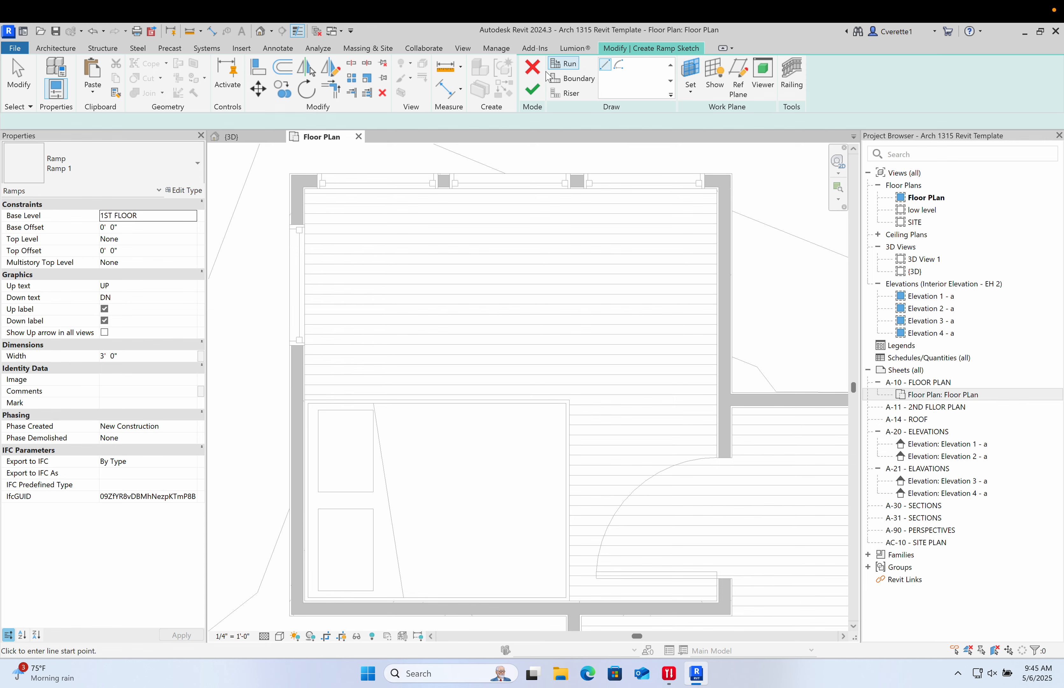
{"action": "left_click", "coordinate": [533, 68]}
{"action": "middle_click_drag", "start_coordinate": [735, 267], "coordinate": [701, 269]}
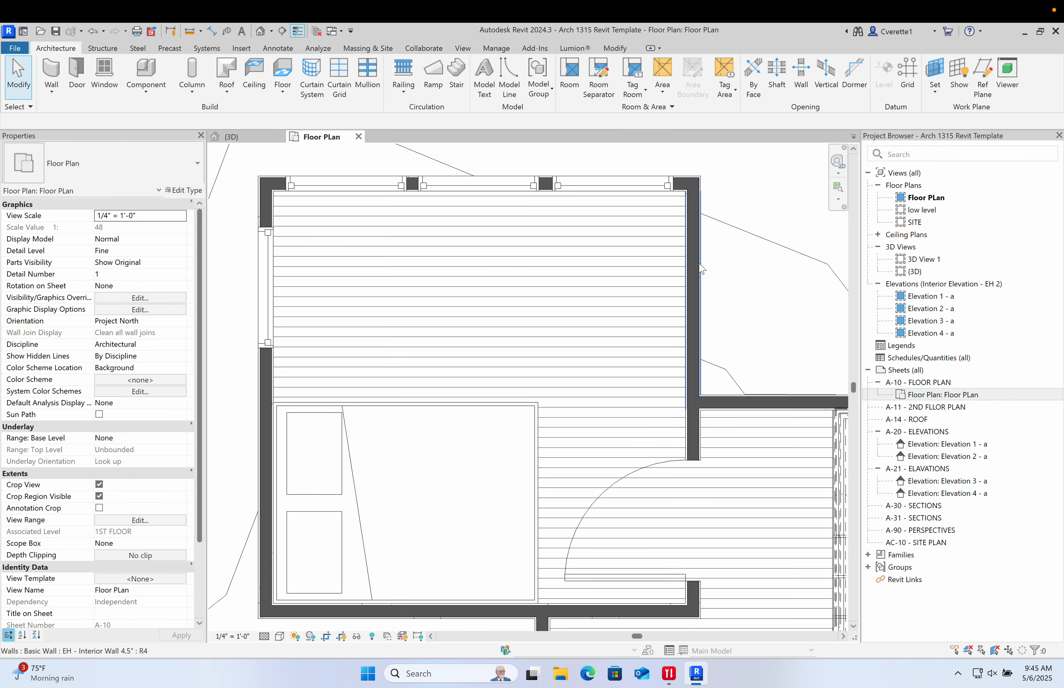
{"action": "key", "text": "m"}
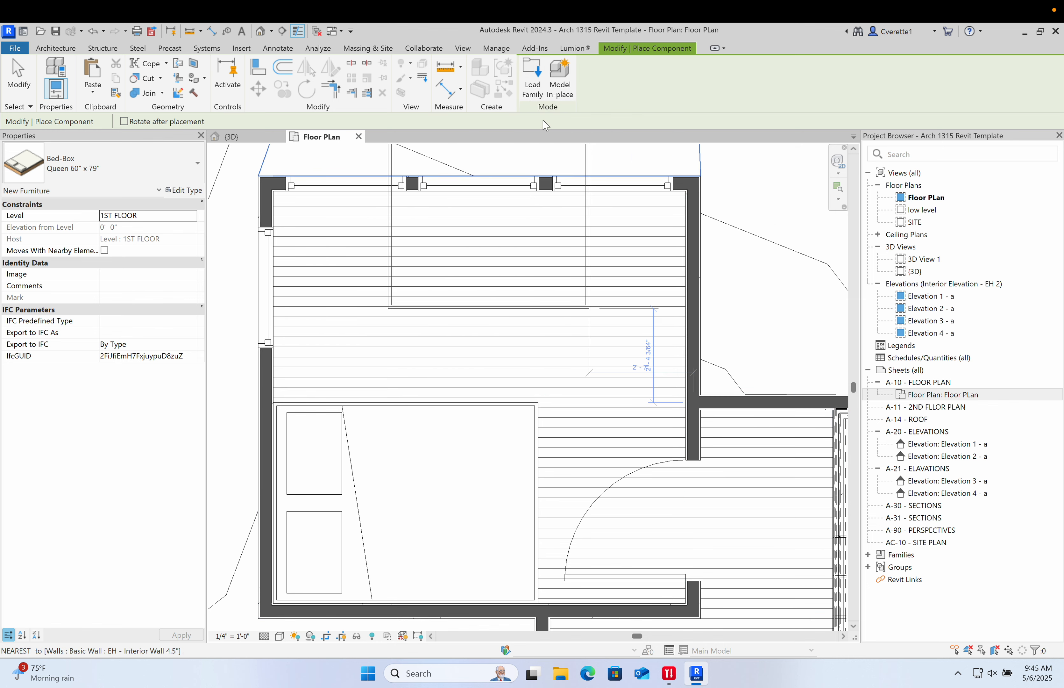
{"action": "key", "text": "Escape"}
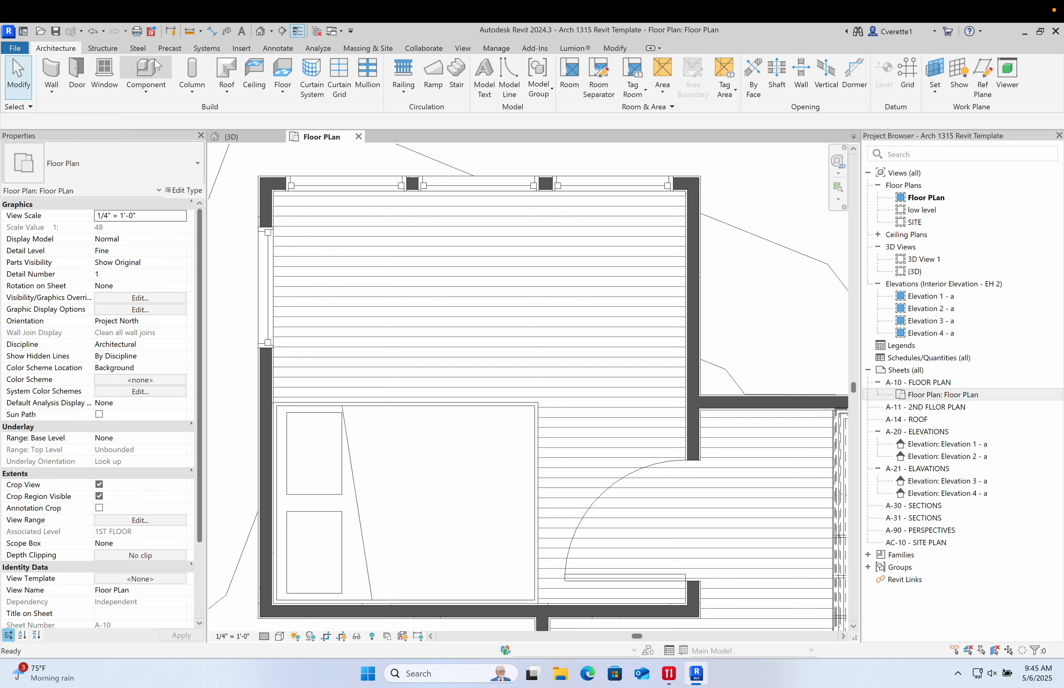
- Load the Furniture_Sofas-Armchairs_Fritz-Hansen_Alphabet-SofaT-Series-PL300-4 family from the Downloads folder for component placement
{"action": "left_click", "coordinate": [142, 73]}
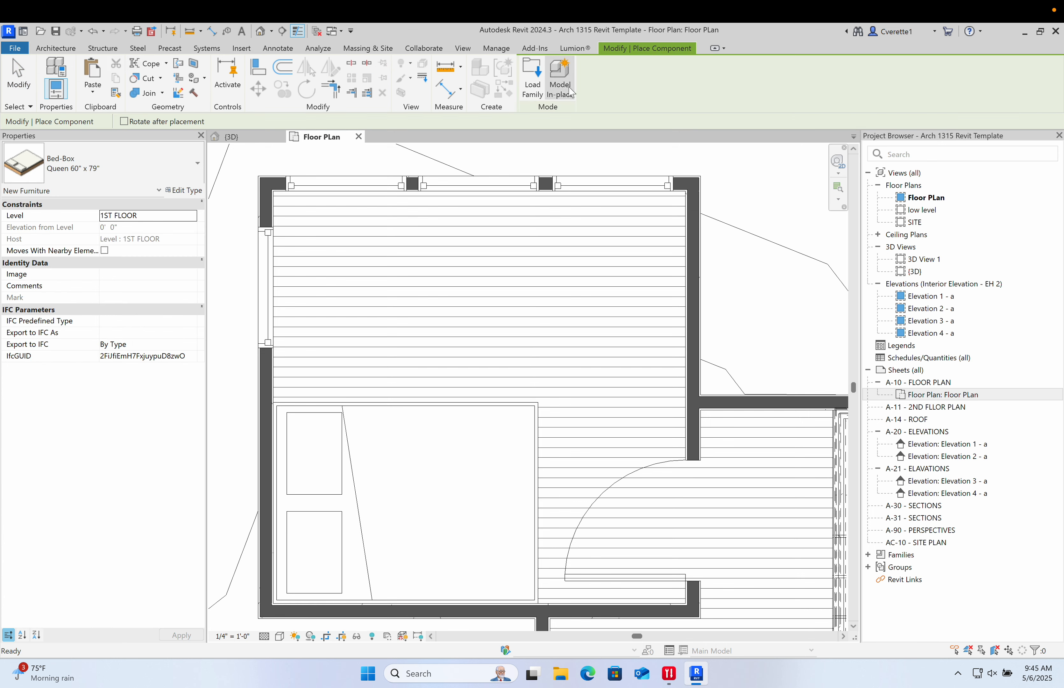
{"action": "left_click", "coordinate": [531, 85]}
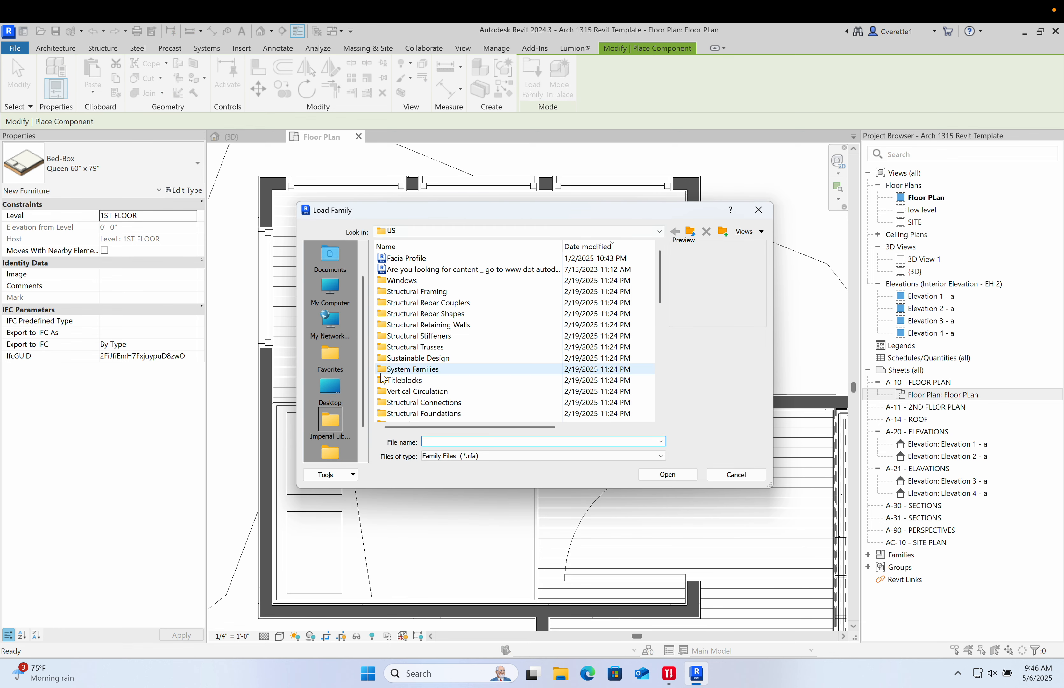
{"action": "scroll", "coordinate": [348, 346], "scroll_direction": "up", "scroll_amount": 1}
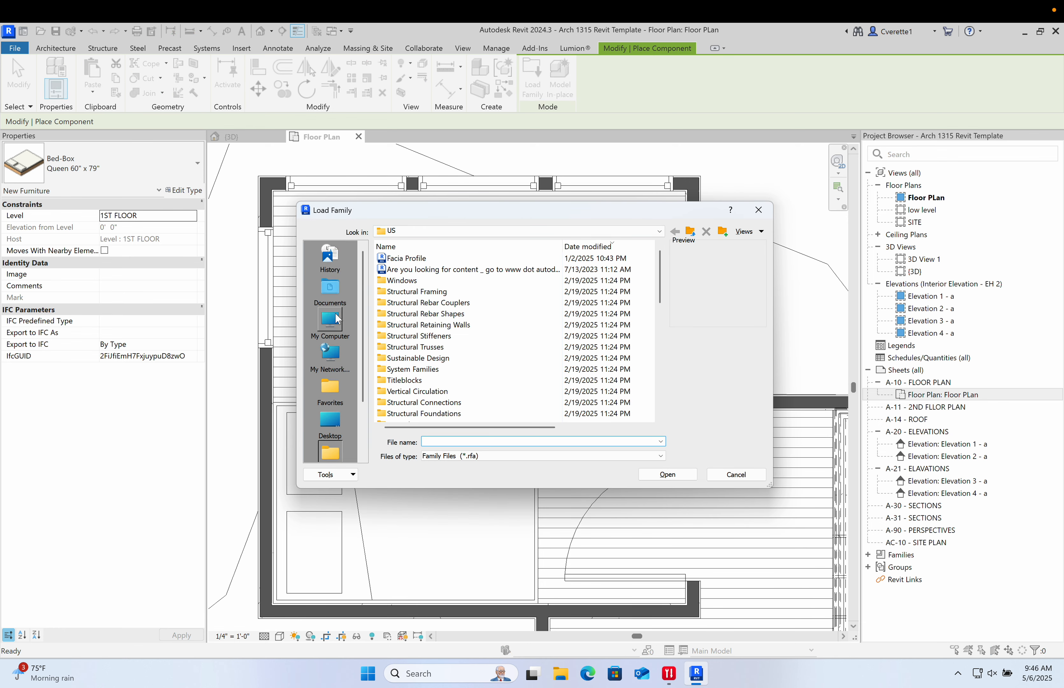
{"action": "left_click", "coordinate": [338, 296]}
{"action": "left_click", "coordinate": [336, 324]}
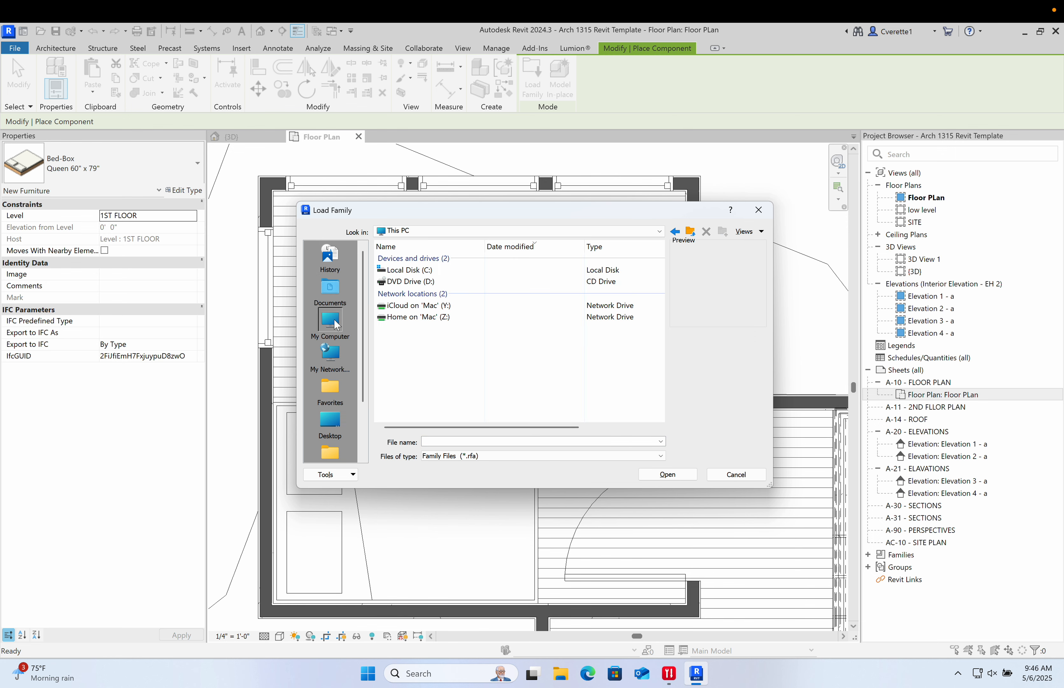
{"action": "scroll", "coordinate": [366, 345], "scroll_direction": "down", "scroll_amount": 2}
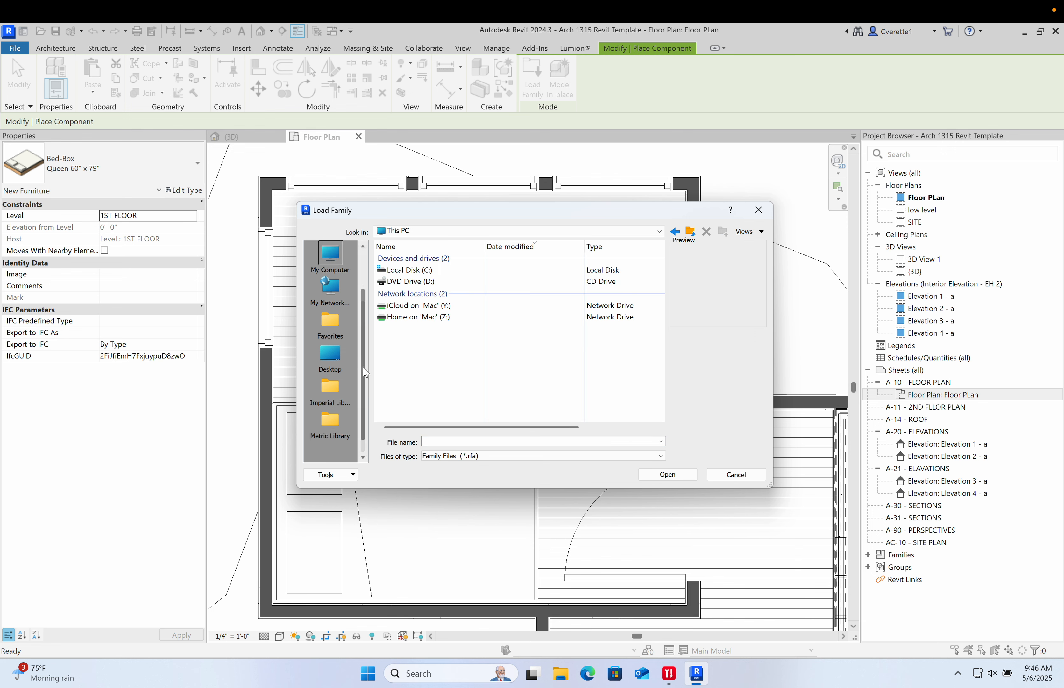
{"action": "left_click", "coordinate": [332, 351]}
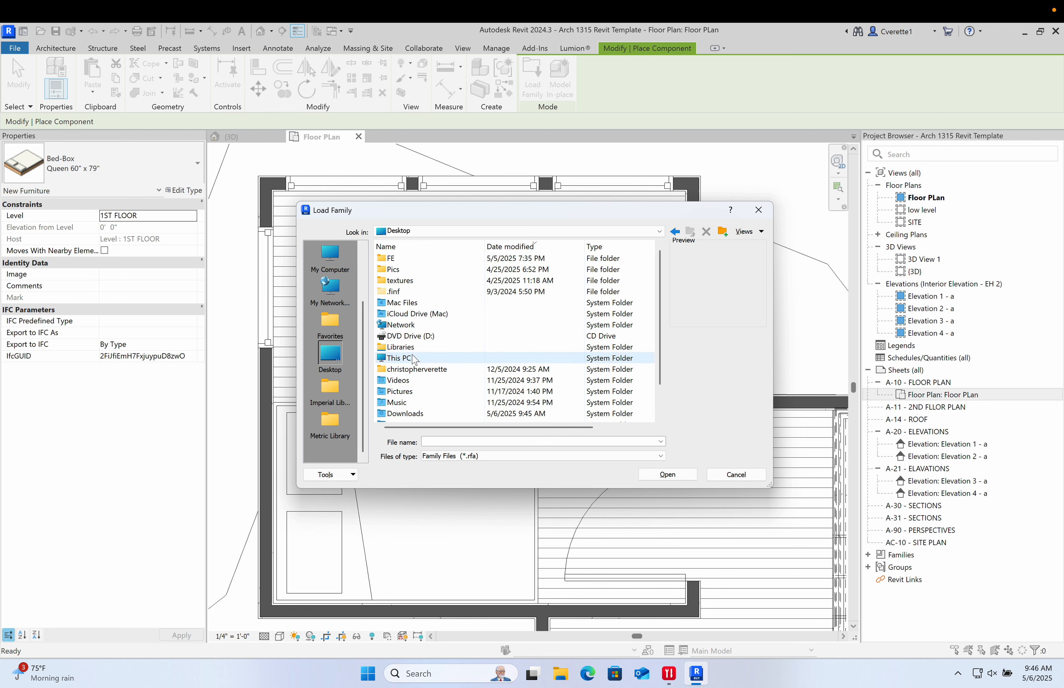
{"action": "double_click", "coordinate": [401, 414]}
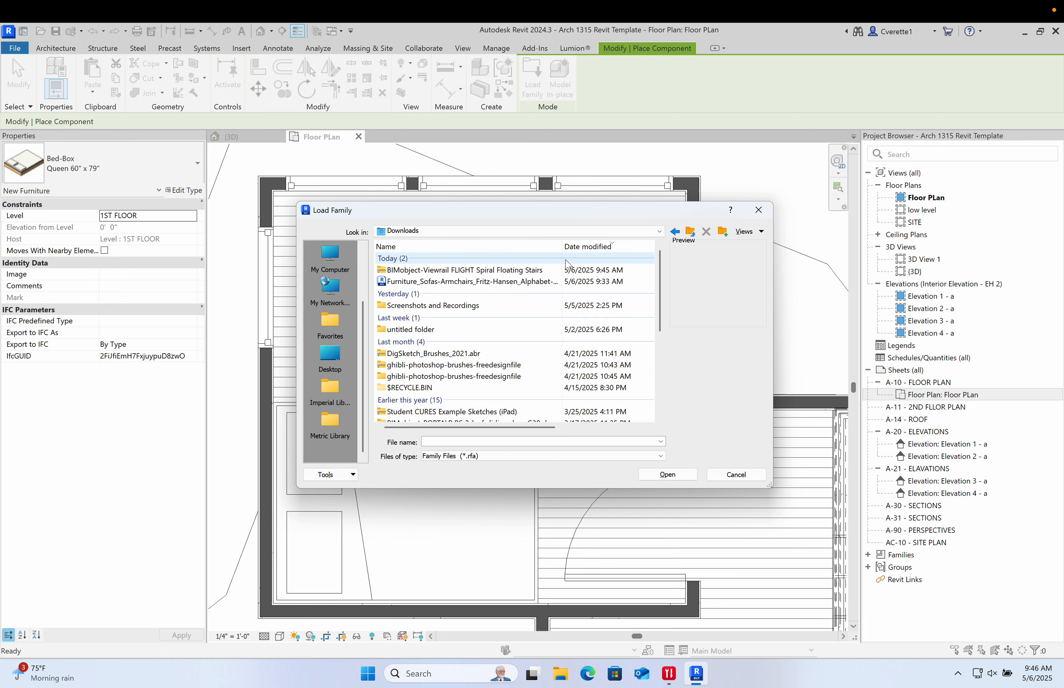
{"action": "left_click", "coordinate": [593, 249]}
{"action": "left_click", "coordinate": [593, 250]}
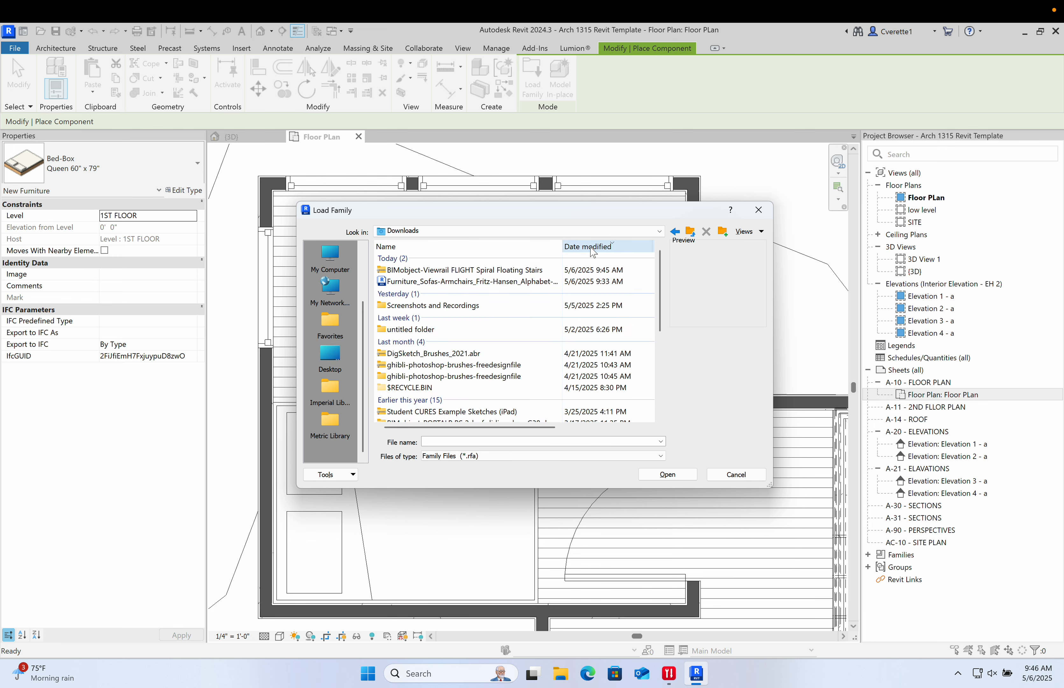
{"action": "left_click", "coordinate": [455, 283]}
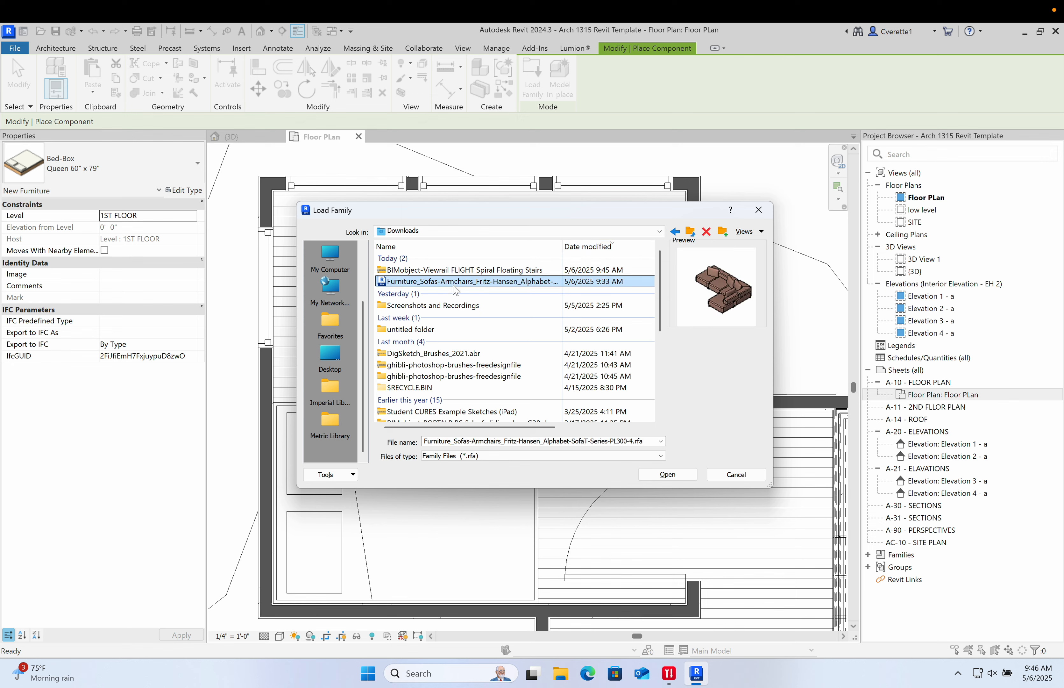
{"action": "left_click", "coordinate": [680, 479]}
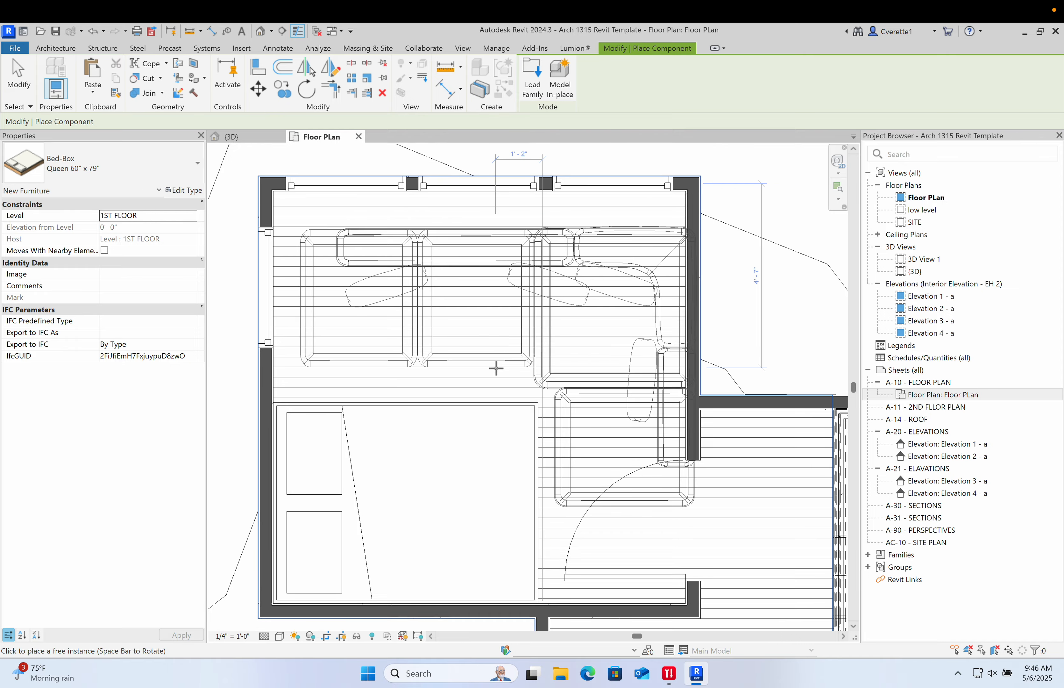
- Place the Fritz Hansen Alphabet sectional sofa in the room east of the stair
{"action": "scroll", "coordinate": [496, 363], "scroll_direction": "down", "scroll_amount": 2}
{"action": "middle_click_drag", "start_coordinate": [549, 383], "coordinate": [347, 235]}
{"action": "scroll", "coordinate": [569, 375], "scroll_direction": "down", "scroll_amount": 3}
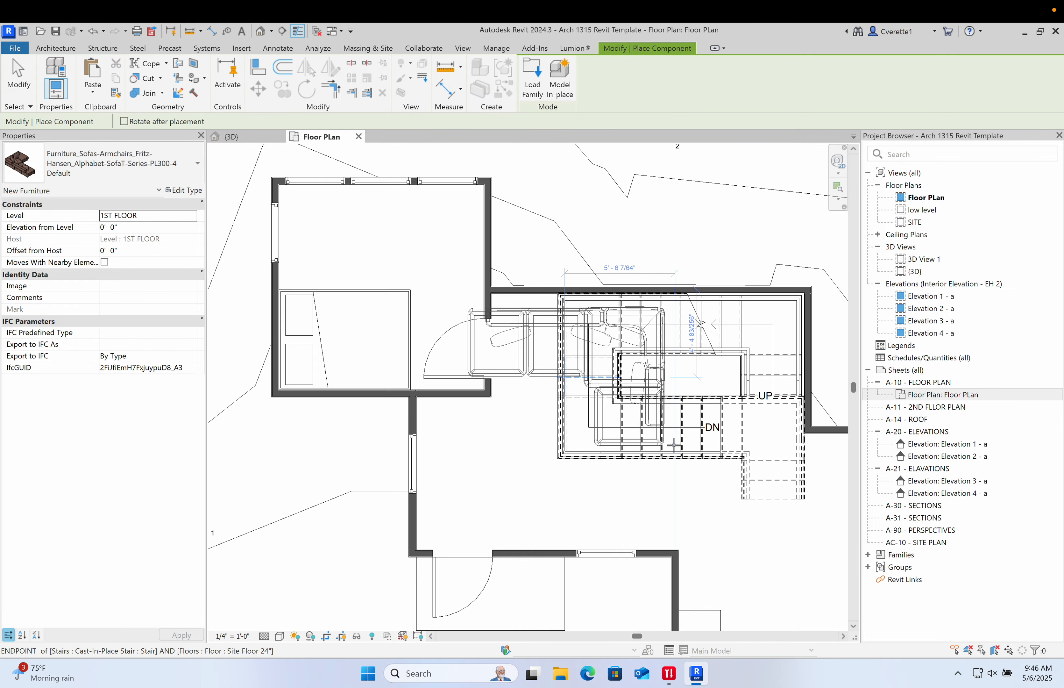
{"action": "middle_click_drag", "start_coordinate": [707, 473], "coordinate": [479, 308]}
{"action": "scroll", "coordinate": [479, 307], "scroll_direction": "down", "scroll_amount": 2}
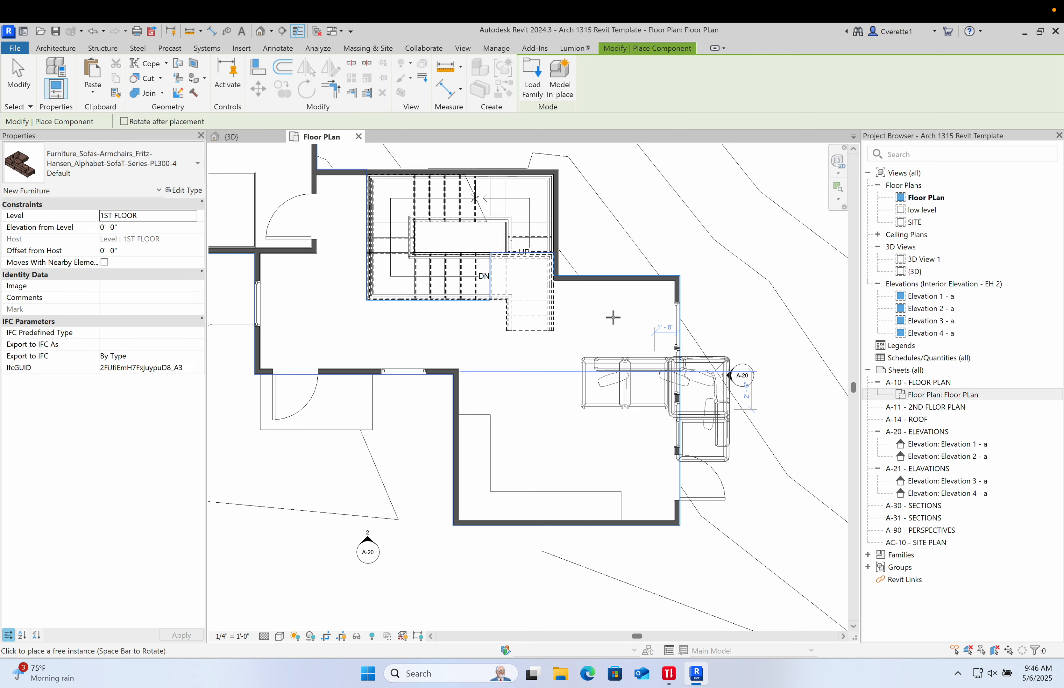
{"action": "scroll", "coordinate": [610, 323], "scroll_direction": "up", "scroll_amount": 4}
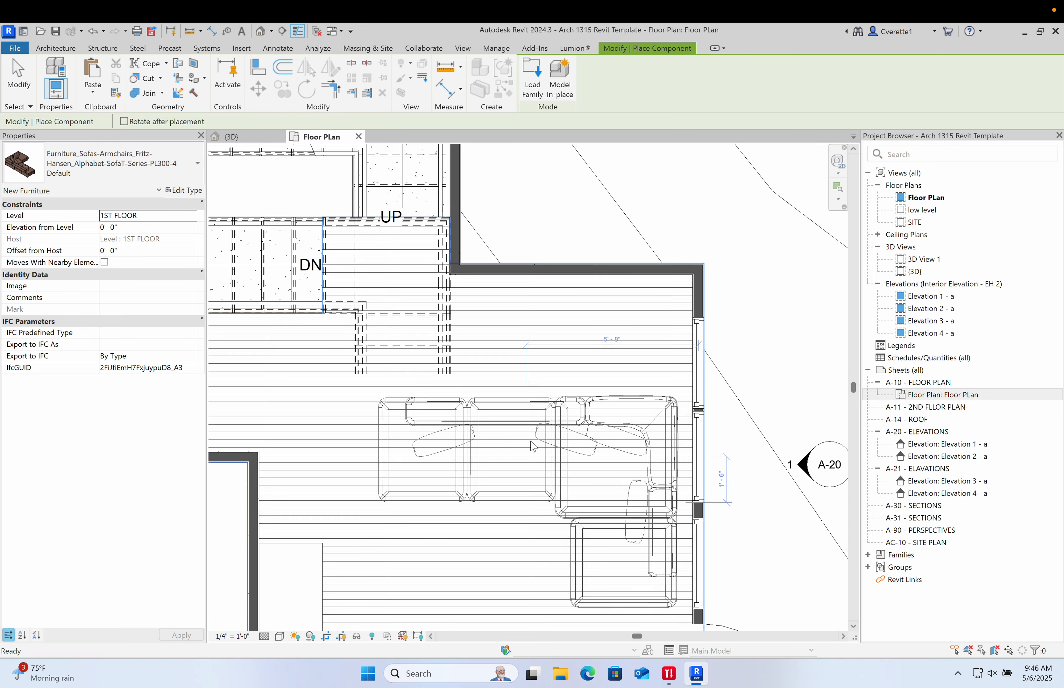
{"action": "scroll", "coordinate": [535, 385], "scroll_direction": "up", "scroll_amount": 2}
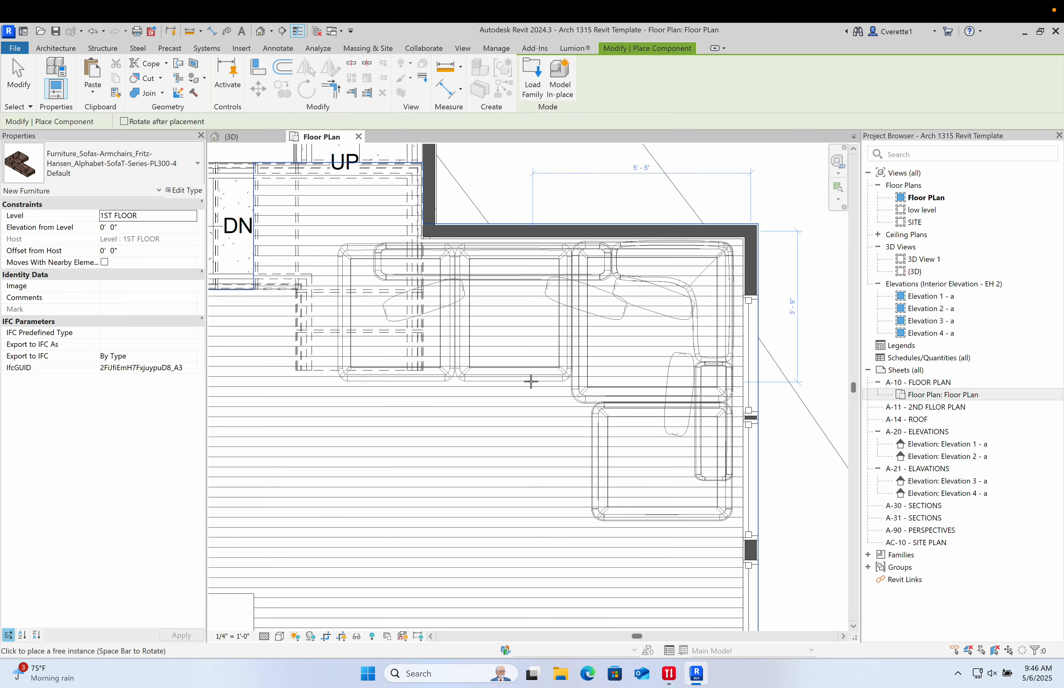
{"action": "left_click", "coordinate": [684, 417]}
{"action": "scroll", "coordinate": [684, 417], "scroll_direction": "down", "scroll_amount": 1}
{"action": "key", "text": "Escape"}
- Select the sectional sofa and move it against the room's north wall, just east of the stair
{"action": "scroll", "coordinate": [630, 437], "scroll_direction": "down", "scroll_amount": 4}
{"action": "middle_click_drag", "start_coordinate": [630, 438], "coordinate": [800, 409]}
{"action": "scroll", "coordinate": [716, 299], "scroll_direction": "down", "scroll_amount": 2}
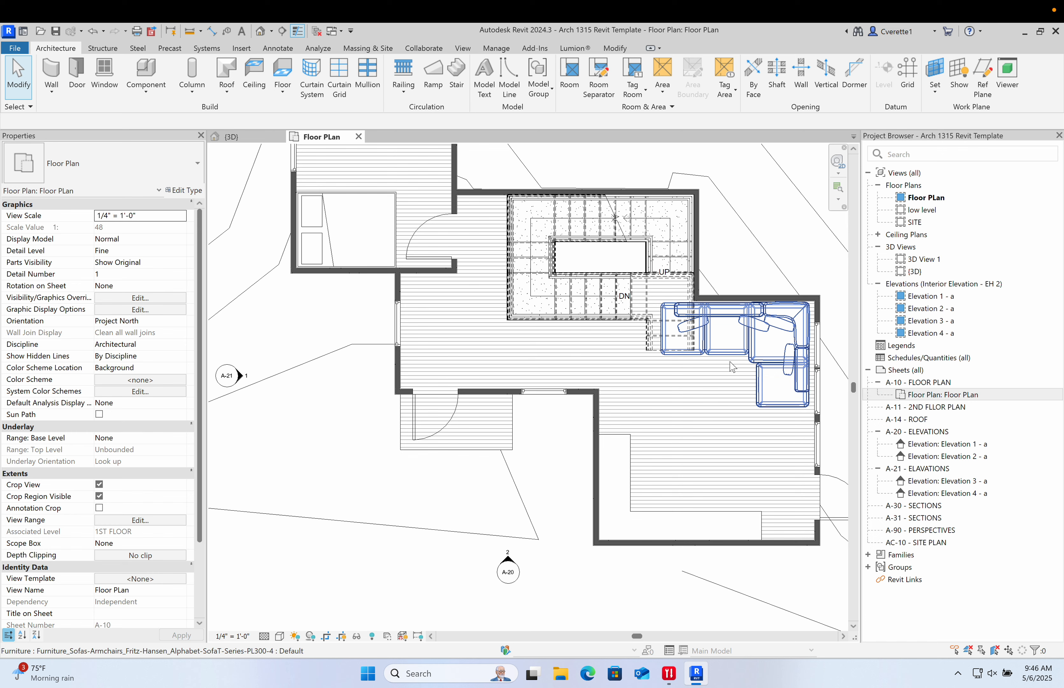
{"action": "scroll", "coordinate": [732, 367], "scroll_direction": "down", "scroll_amount": 3}
{"action": "scroll", "coordinate": [777, 356], "scroll_direction": "up", "scroll_amount": 5}
{"action": "middle_click_drag", "start_coordinate": [767, 379], "coordinate": [720, 467]}
{"action": "middle_click_drag", "start_coordinate": [642, 464], "coordinate": [629, 444]}
{"action": "scroll", "coordinate": [606, 449], "scroll_direction": "down", "scroll_amount": 2}
{"action": "scroll", "coordinate": [547, 358], "scroll_direction": "up", "scroll_amount": 3}
{"action": "left_click", "coordinate": [547, 351]}
{"action": "left_click_drag", "start_coordinate": [547, 351], "coordinate": [547, 352]}
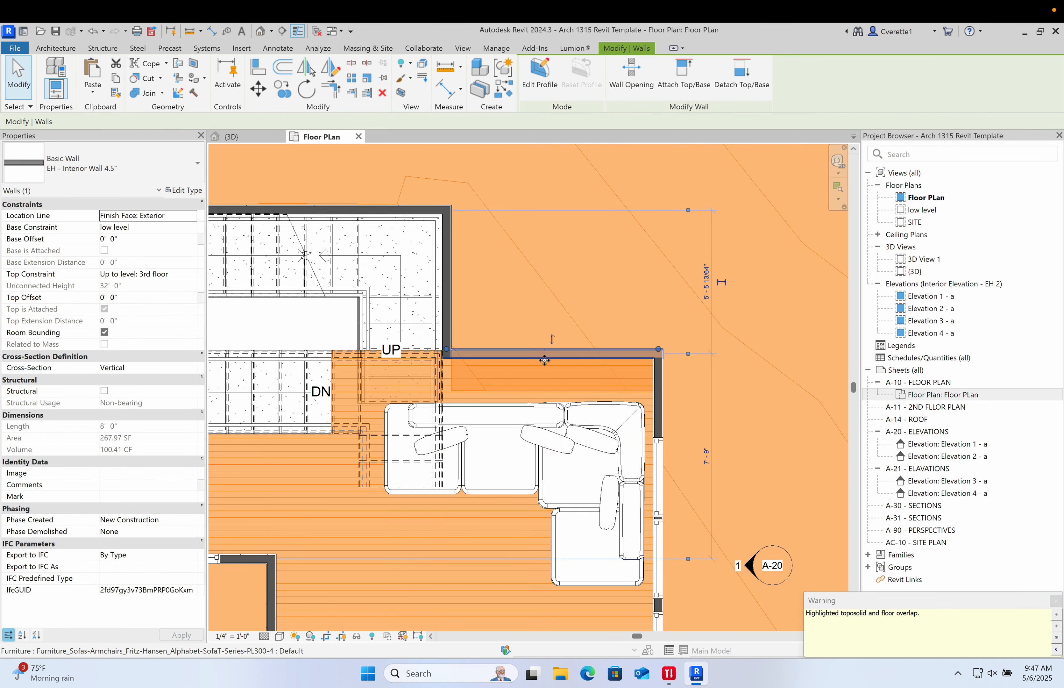
{"action": "key", "text": "ctrl+z"}
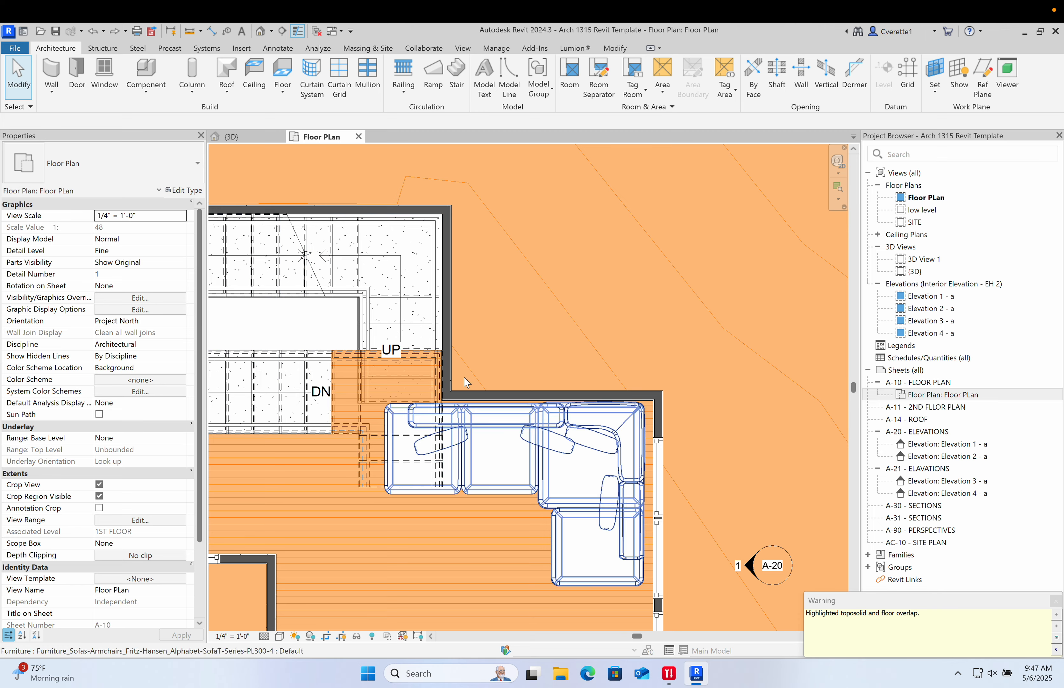
{"action": "left_click", "coordinate": [472, 372]}
{"action": "middle_click_drag", "start_coordinate": [491, 367], "coordinate": [674, 298]}
{"action": "scroll", "coordinate": [526, 319], "scroll_direction": "down", "scroll_amount": 1}
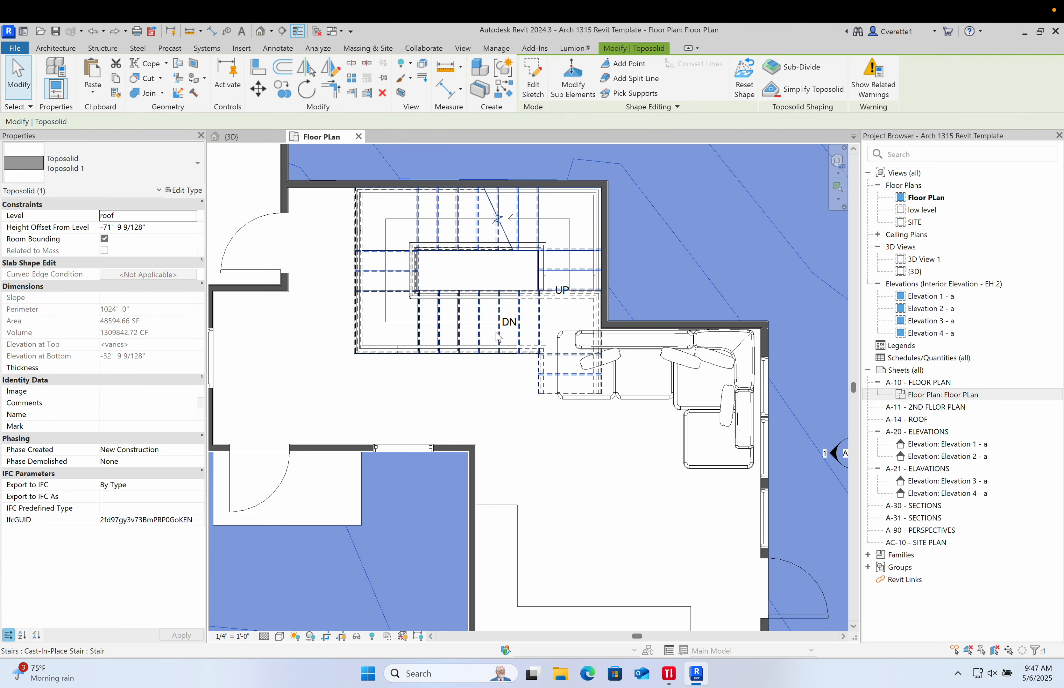
{"action": "middle_click_drag", "start_coordinate": [512, 326], "coordinate": [660, 419]}
{"action": "left_click", "coordinate": [310, 447]}
{"action": "middle_click_drag", "start_coordinate": [284, 407], "coordinate": [444, 435]}
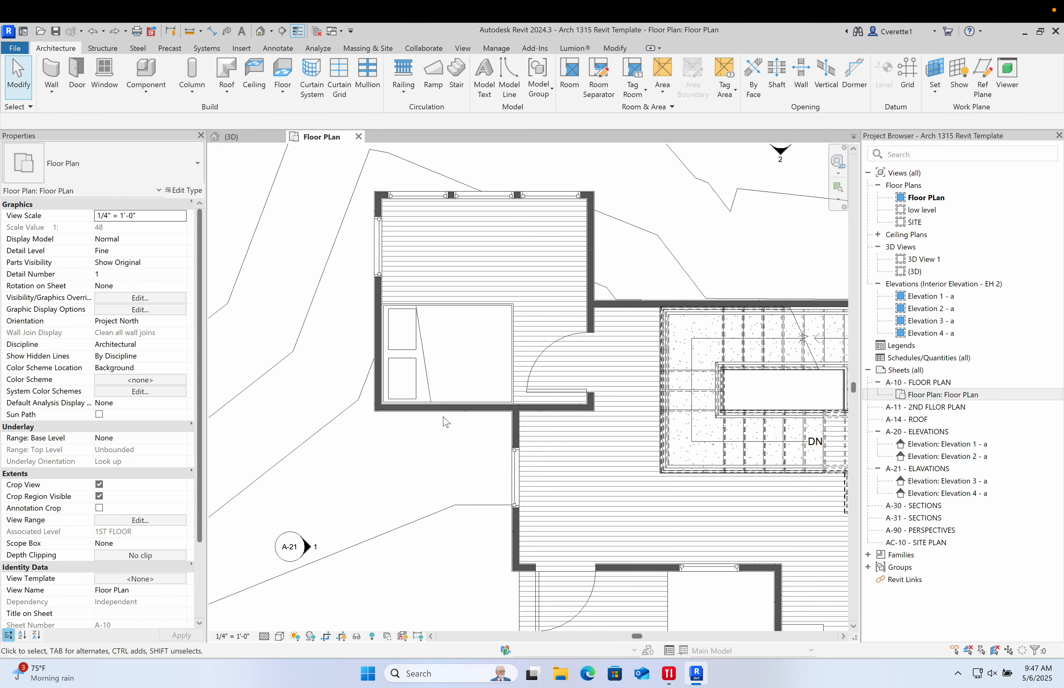
- Nudge the queen bed south until it sits against the bedroom's south wall
{"action": "scroll", "coordinate": [430, 377], "scroll_direction": "up", "scroll_amount": 2}
{"action": "left_click", "coordinate": [426, 373]}
{"action": "left_click_drag", "start_coordinate": [429, 378], "coordinate": [426, 372]}
{"action": "key", "text": "Down"}
{"action": "key", "text": "ctrl+z"}
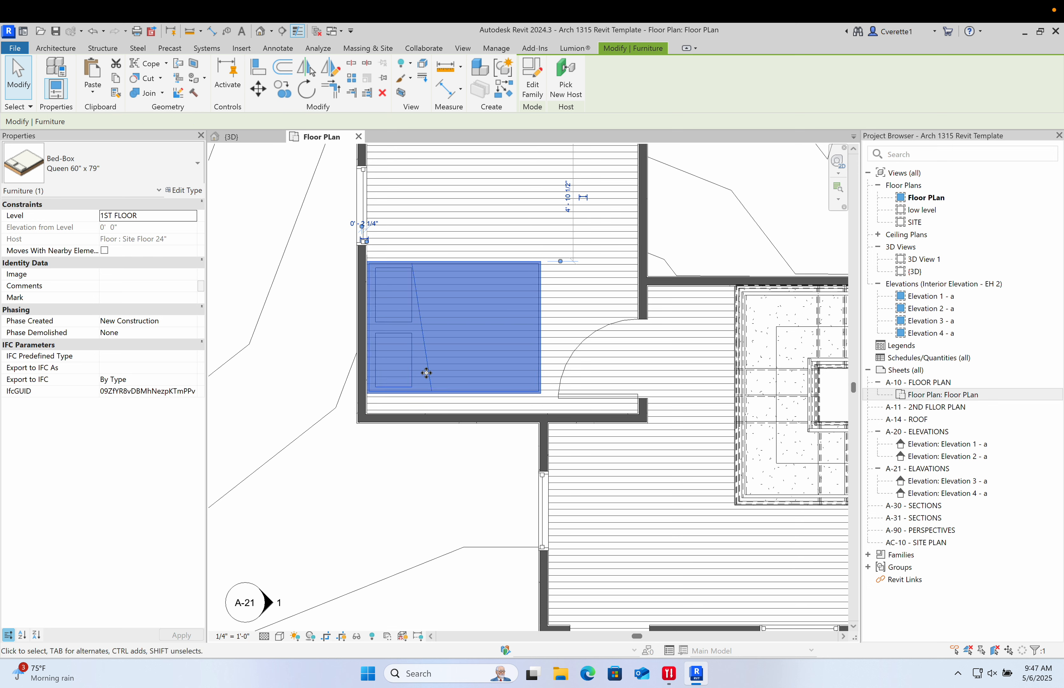
{"action": "key", "text": "Down"}
{"action": "key", "text": "Down"}
{"action": "key", "text": "shift+Down"}
{"action": "key", "text": "Up"}
{"action": "key", "text": "Up"}
{"action": "key", "text": "Up"}
{"action": "key", "text": "Up"}
{"action": "key", "text": "Up"}
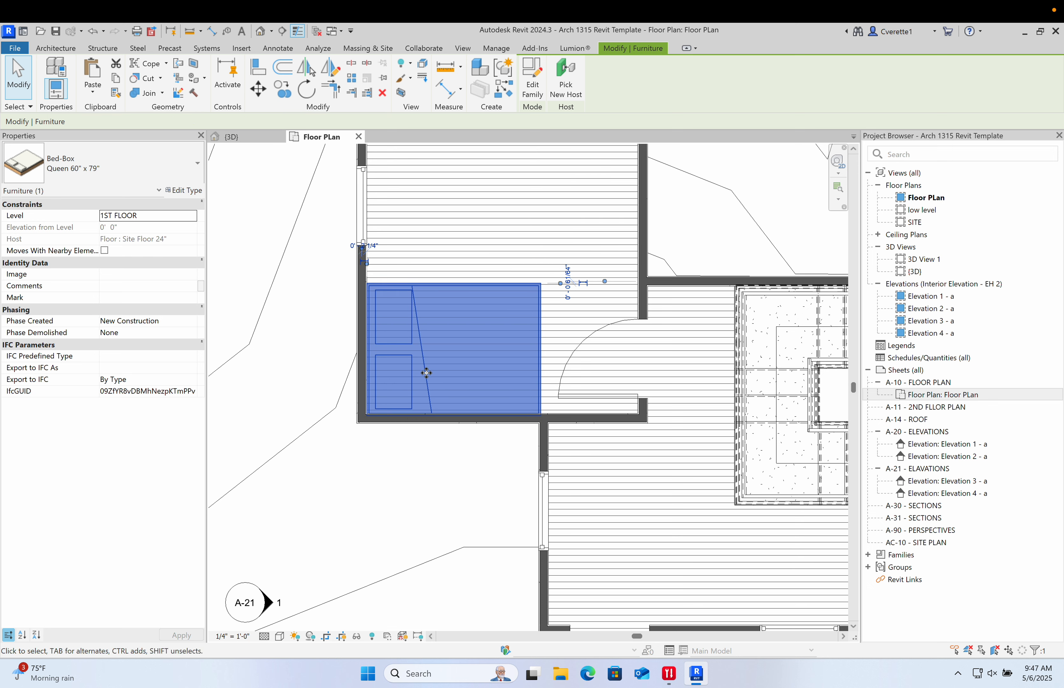
{"action": "key", "text": "Down"}
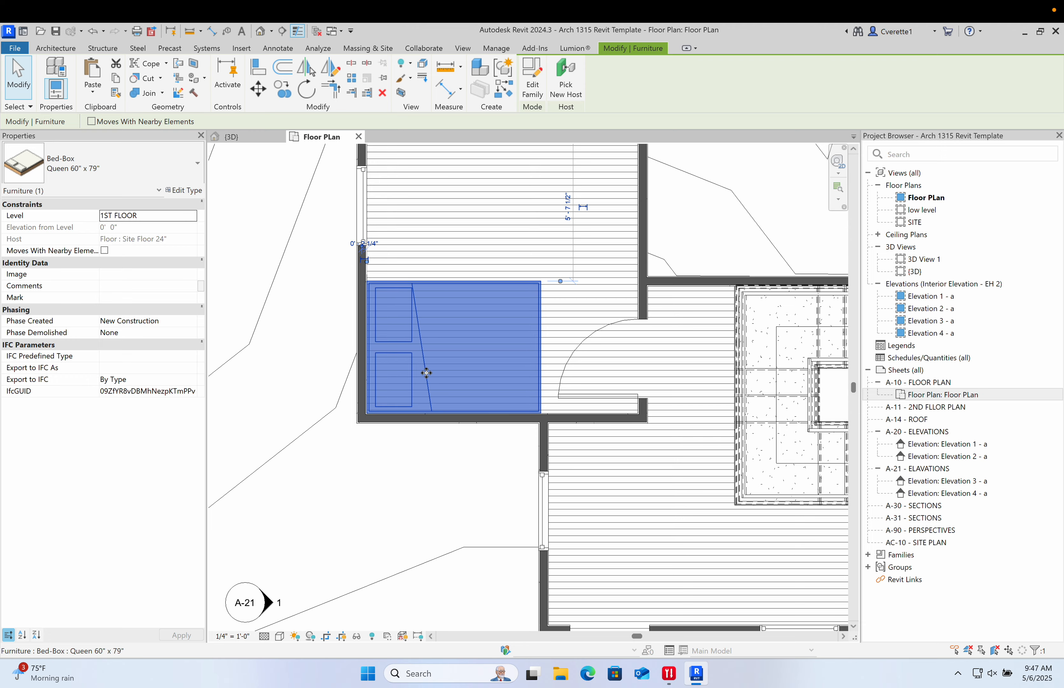
{"action": "left_click", "coordinate": [352, 508]}
{"action": "middle_click_drag", "start_coordinate": [534, 342], "coordinate": [475, 465]}
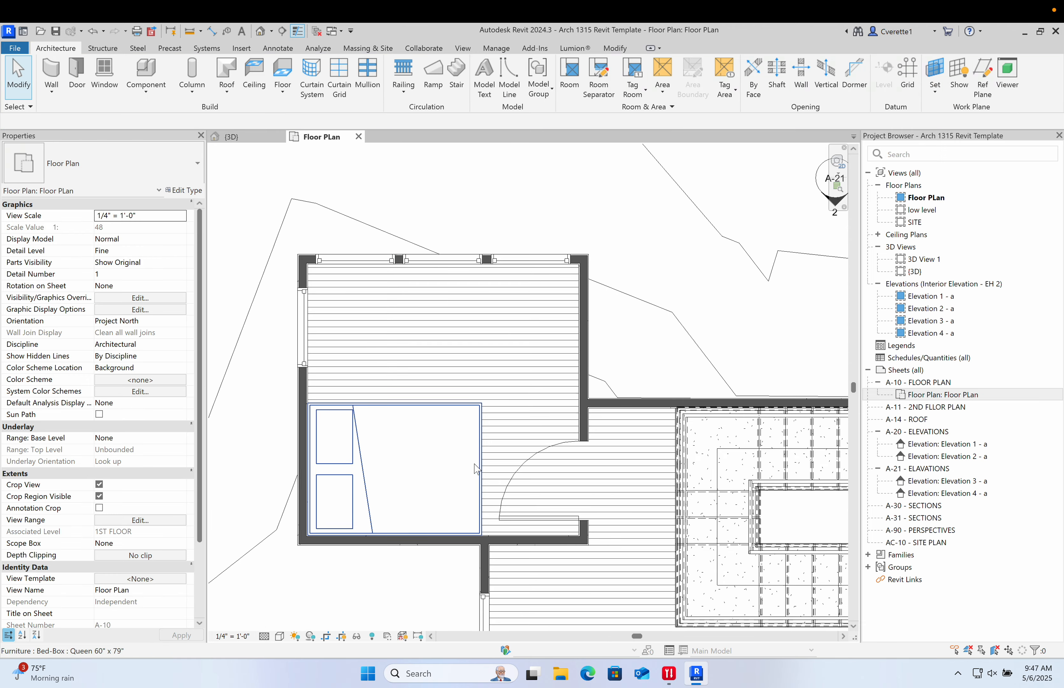
{"action": "left_click", "coordinate": [528, 461]}
{"action": "left_click", "coordinate": [669, 359]}
{"action": "scroll", "coordinate": [651, 368], "scroll_direction": "down", "scroll_amount": 2}
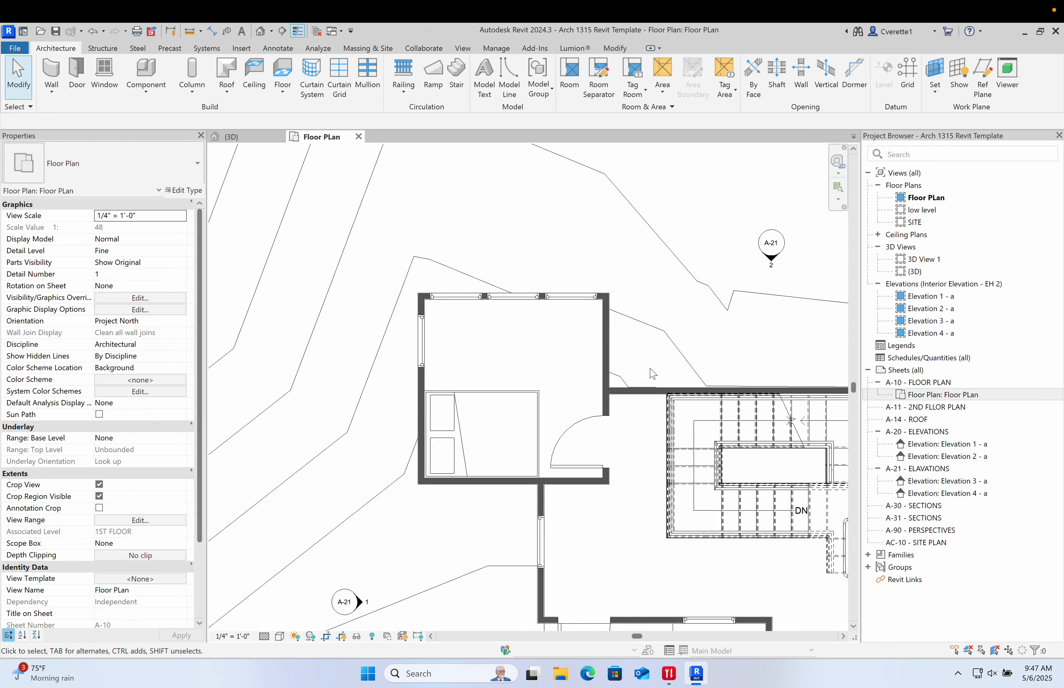
{"action": "middle_click_drag", "start_coordinate": [652, 372], "coordinate": [539, 306]}
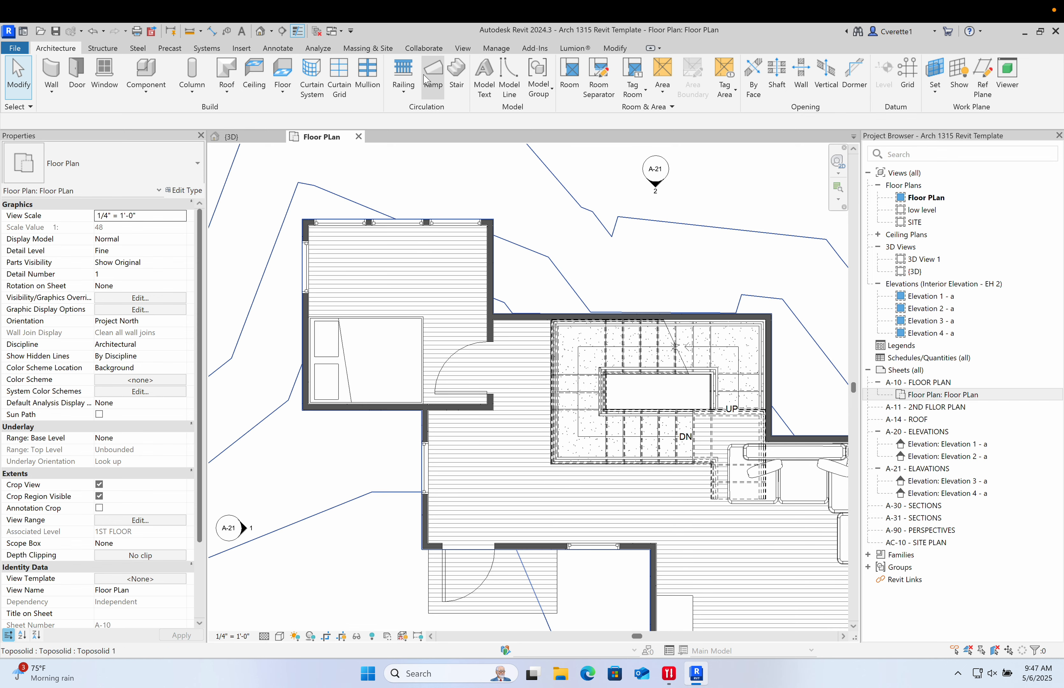
- Try to open the BIMobject-Viewrail FLIGHT Spiral Floating Stairs zip from the Downloads folder during the Stair command
{"action": "left_click", "coordinate": [457, 77]}
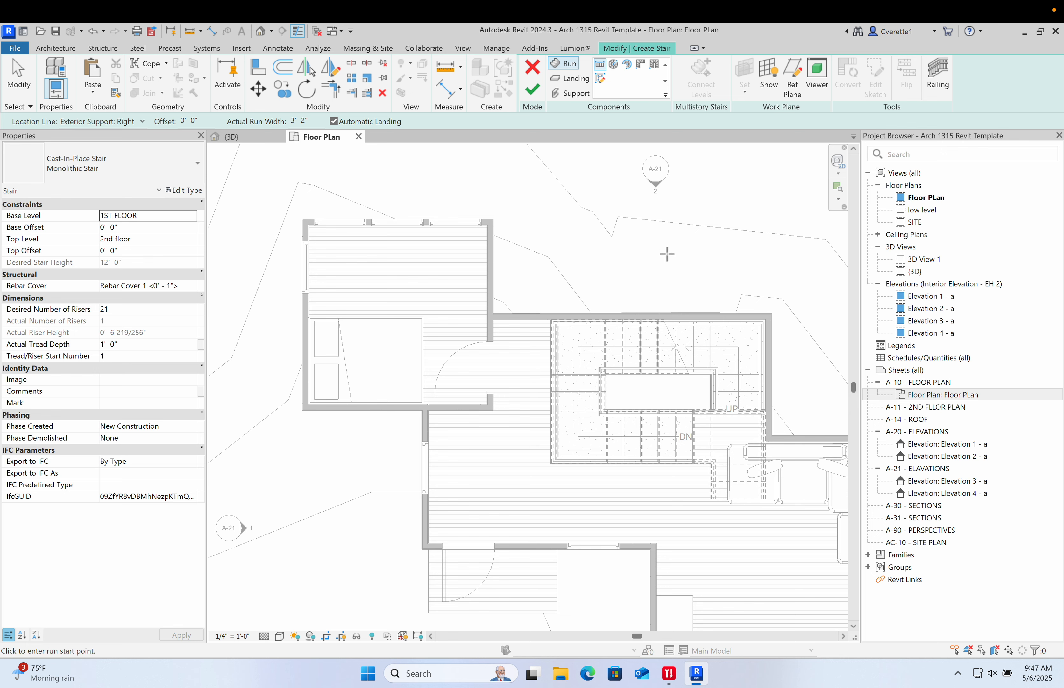
{"action": "key", "text": "Escape"}
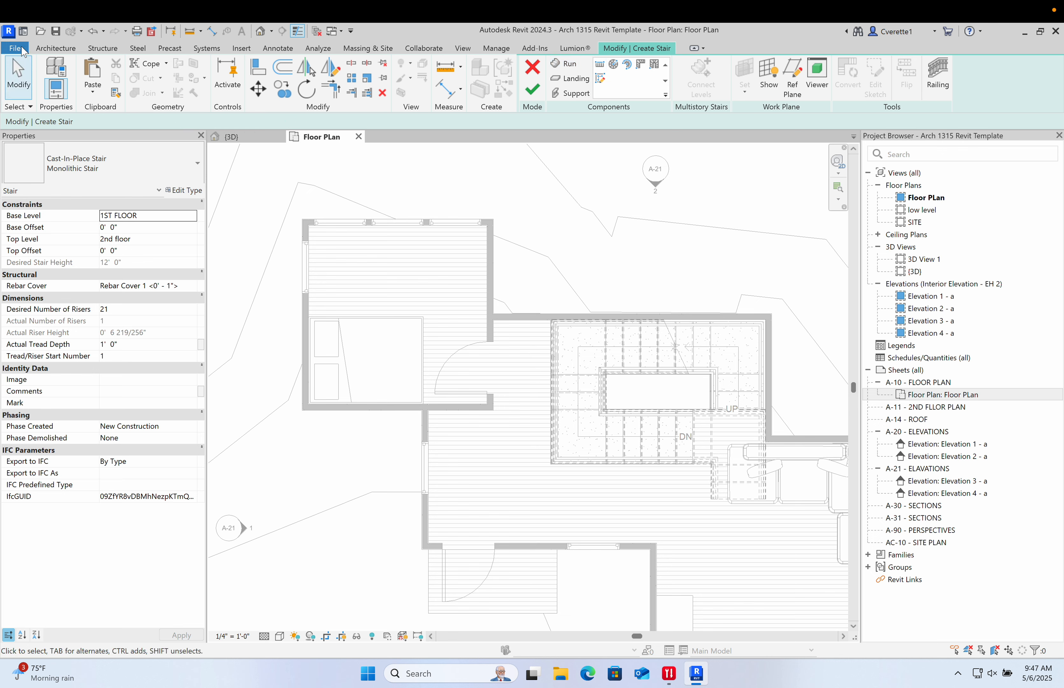
{"action": "left_click", "coordinate": [23, 49]}
{"action": "left_click", "coordinate": [54, 131]}
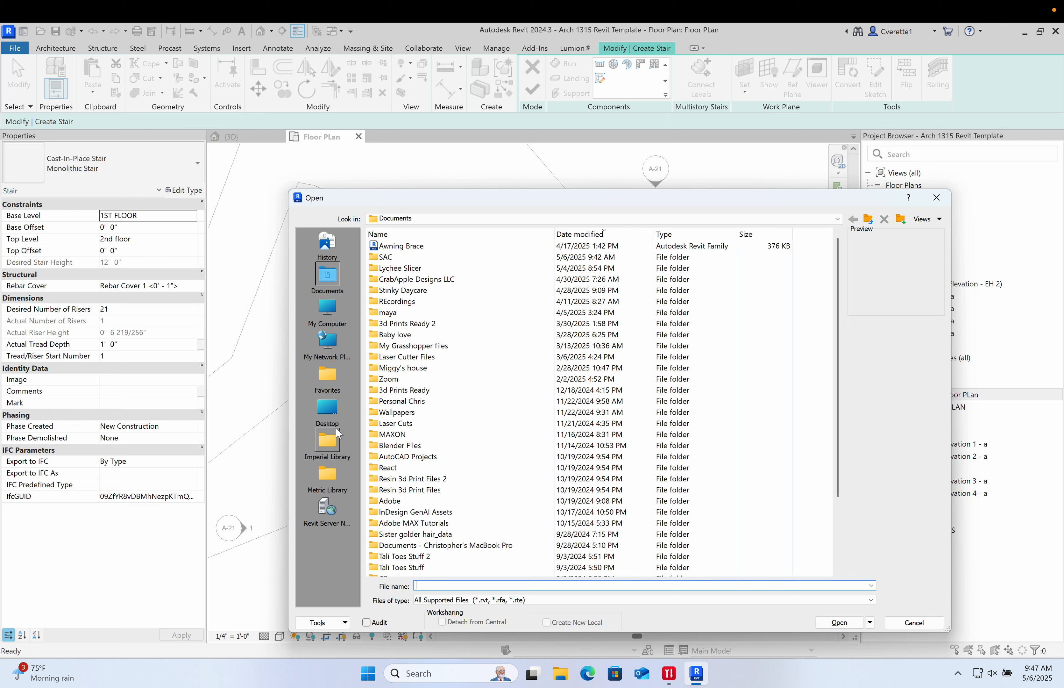
{"action": "left_click", "coordinate": [331, 309]}
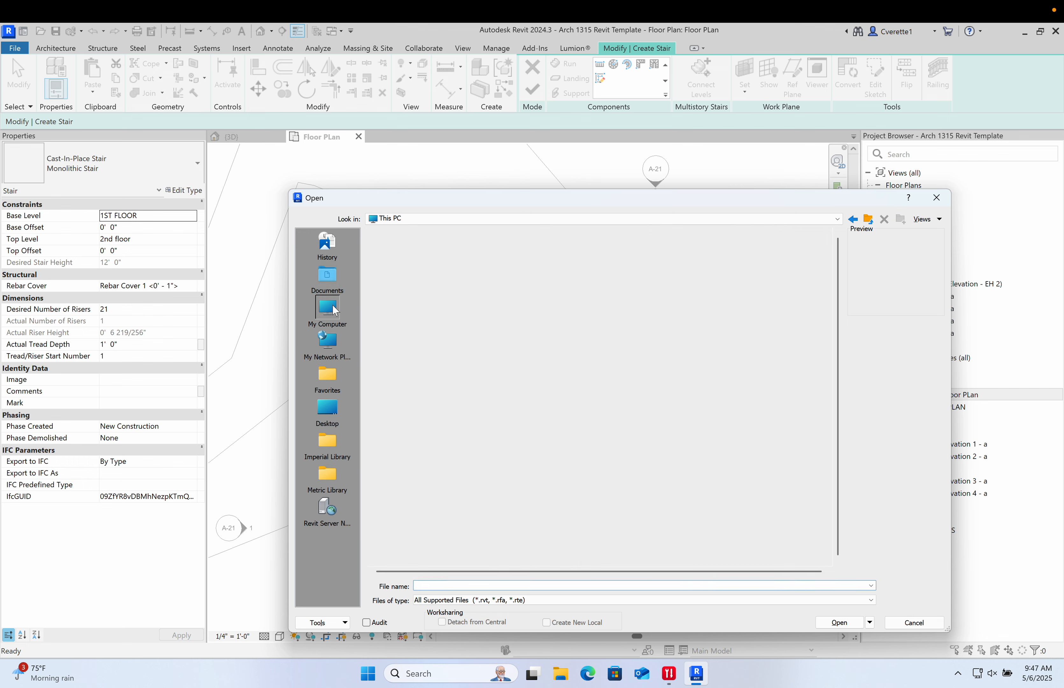
{"action": "left_click", "coordinate": [335, 408]}
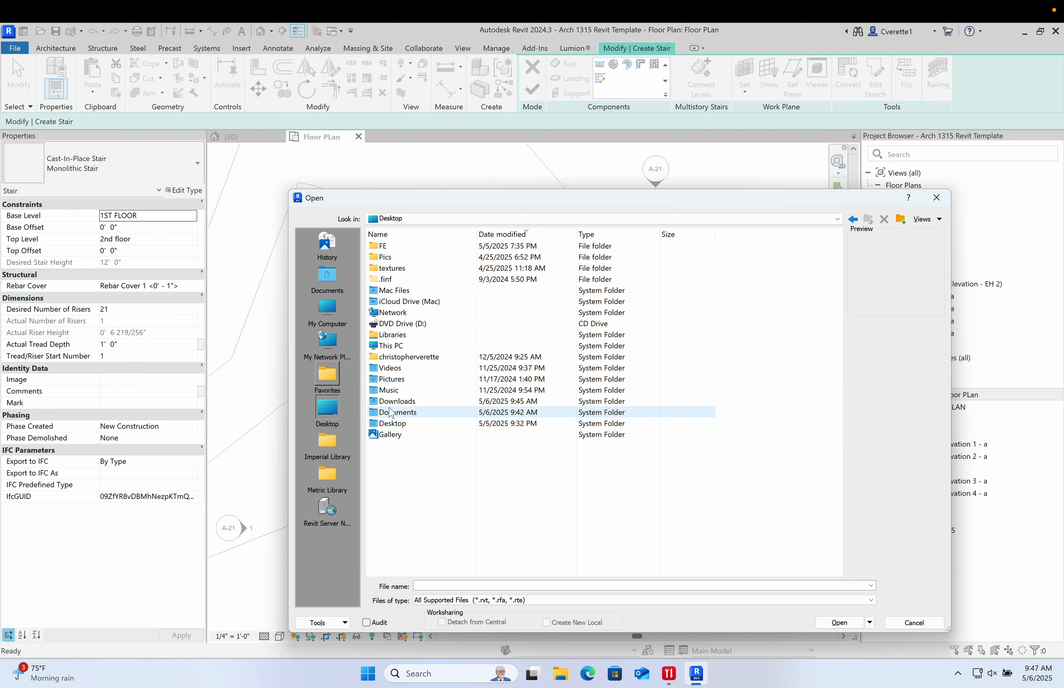
{"action": "double_click", "coordinate": [393, 401]}
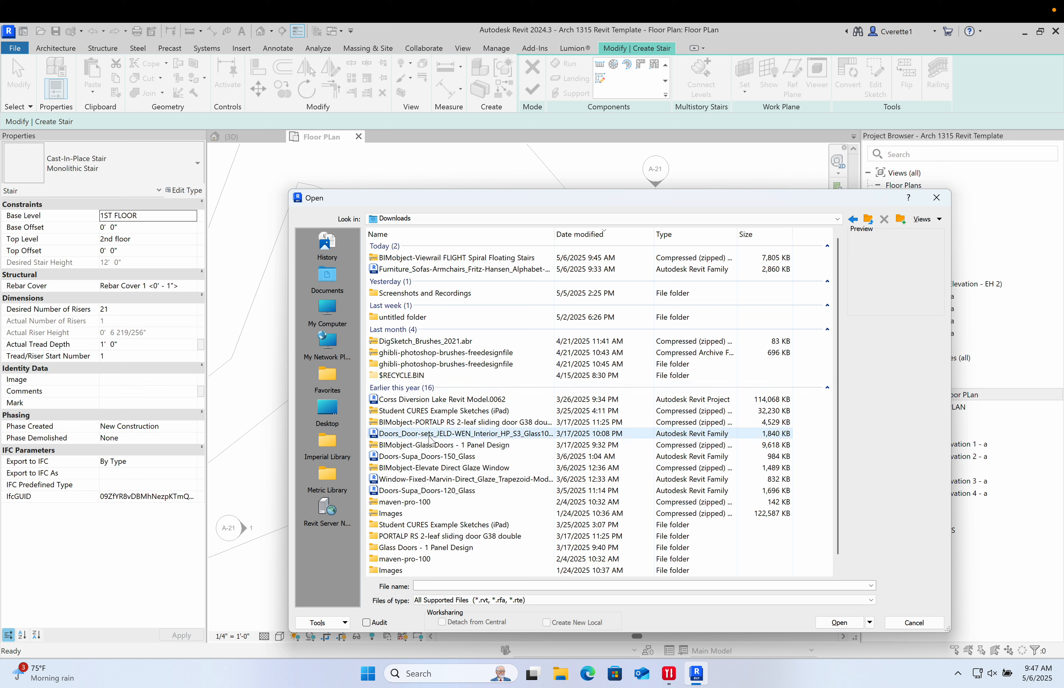
{"action": "left_click", "coordinate": [666, 242]}
{"action": "left_click", "coordinate": [675, 234]}
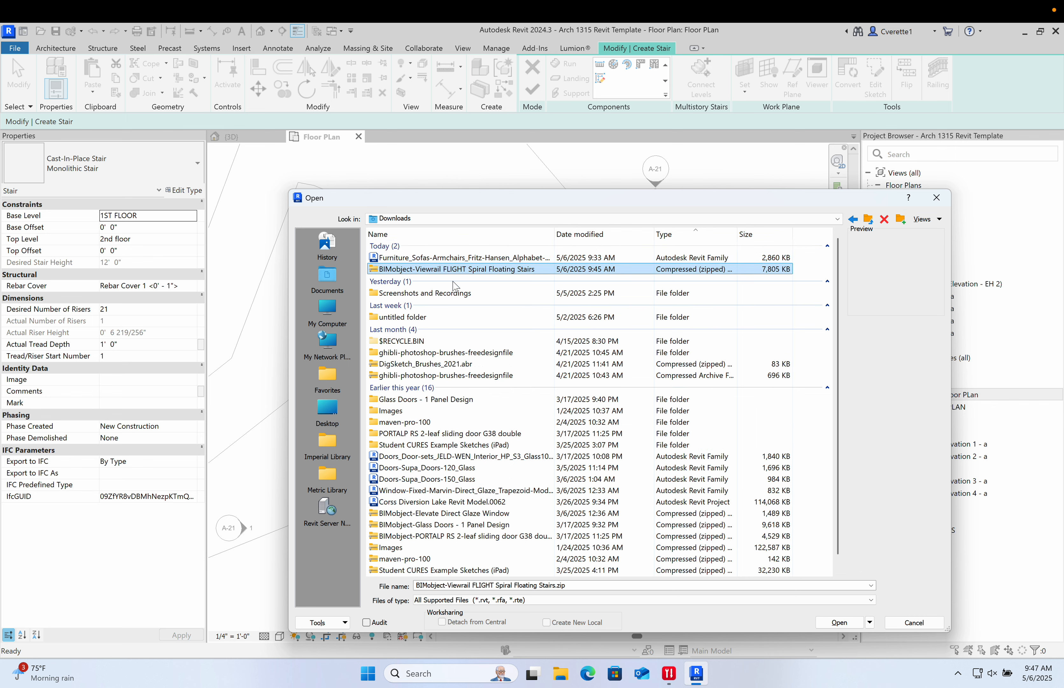
{"action": "double_click", "coordinate": [421, 269]}
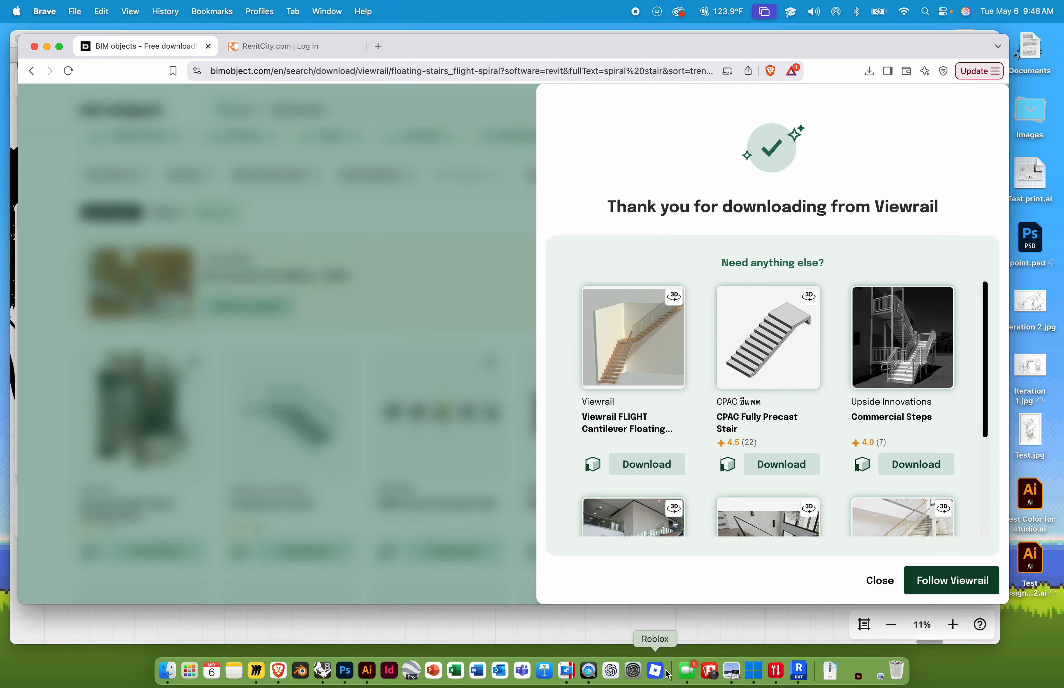
- Open the extracted Viewrail FLIGHT Spiral Floating Stairs folder in Finder to check its RVT and RFA files
{"action": "left_click", "coordinate": [830, 671]}
{"action": "left_click", "coordinate": [837, 639]}
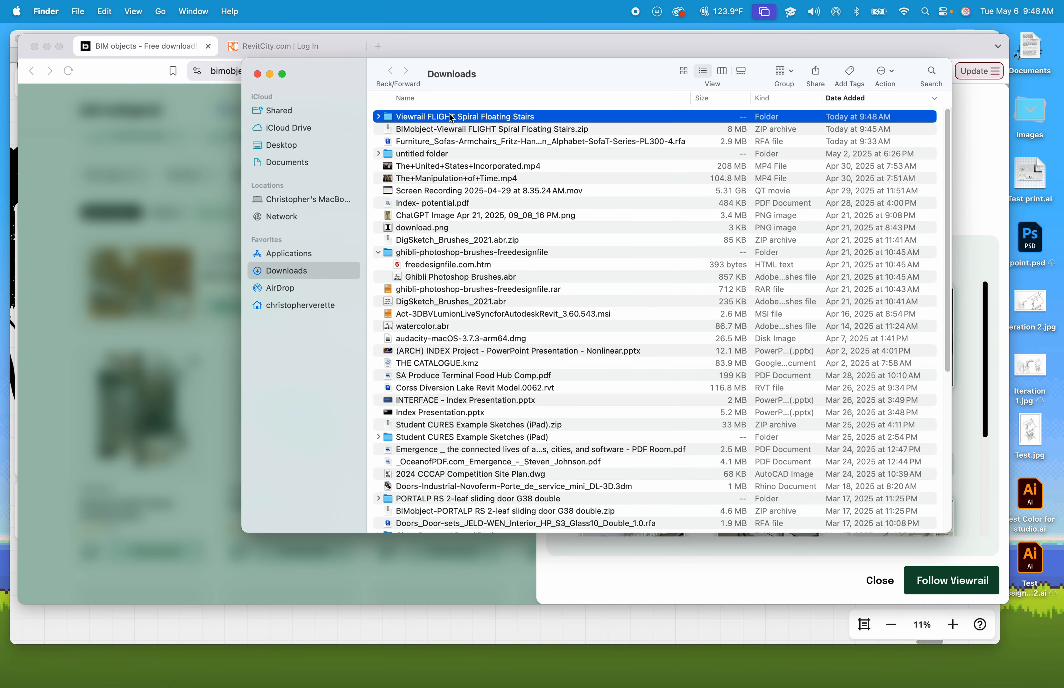
{"action": "double_click", "coordinate": [437, 117]}
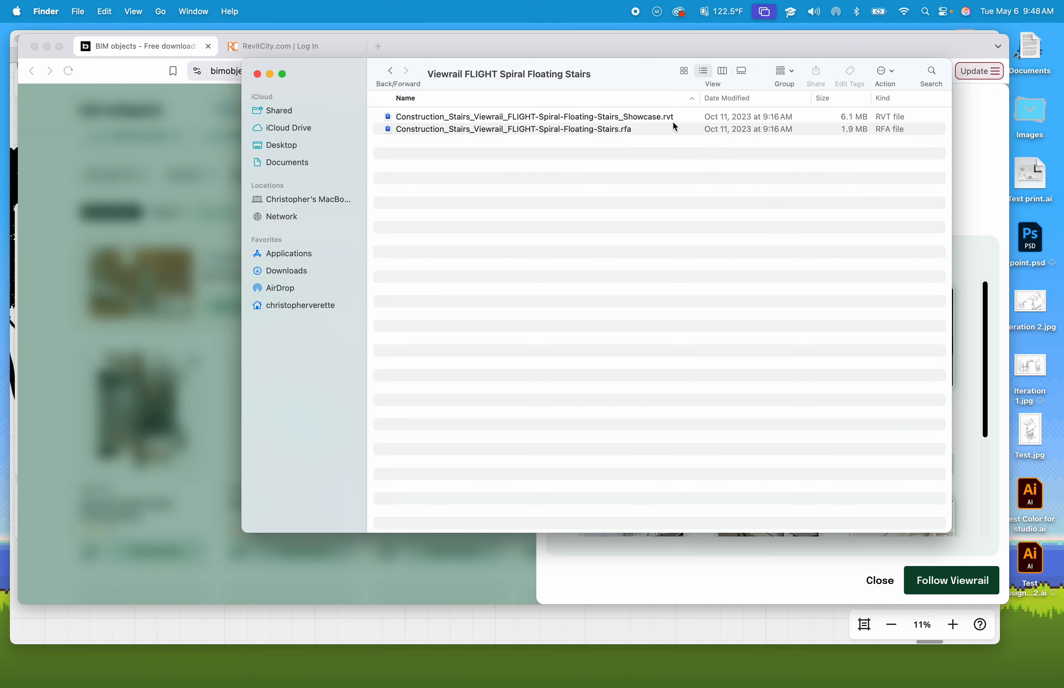
{"action": "key", "text": "ctrl+Right"}
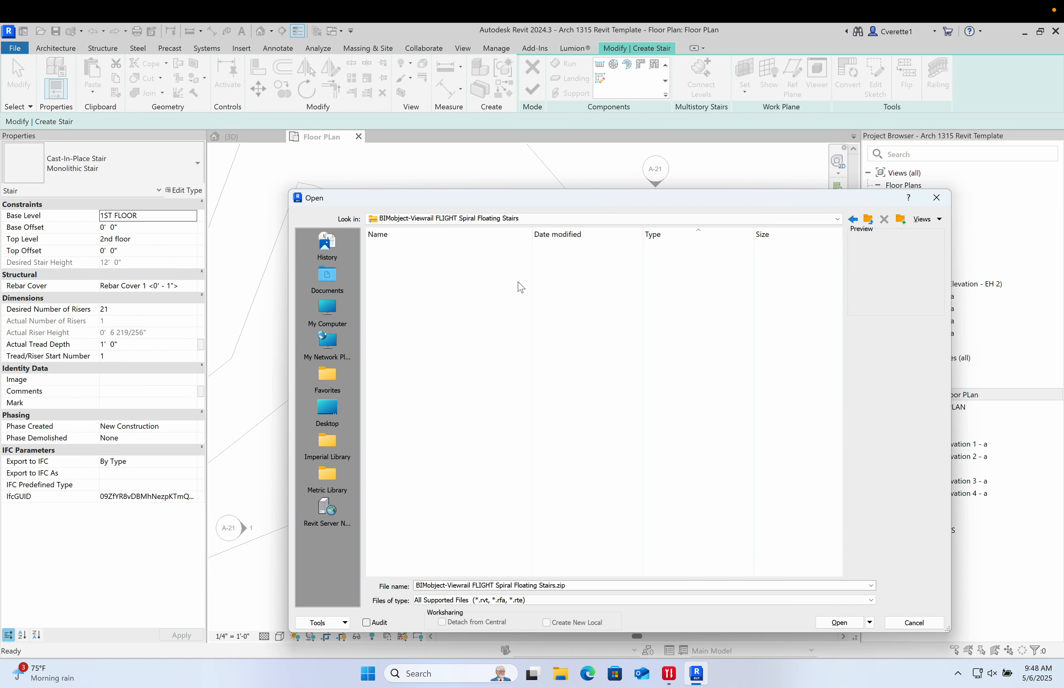
- Cancel the Open dialog and exit the Stair command
{"action": "left_click", "coordinate": [460, 219]}
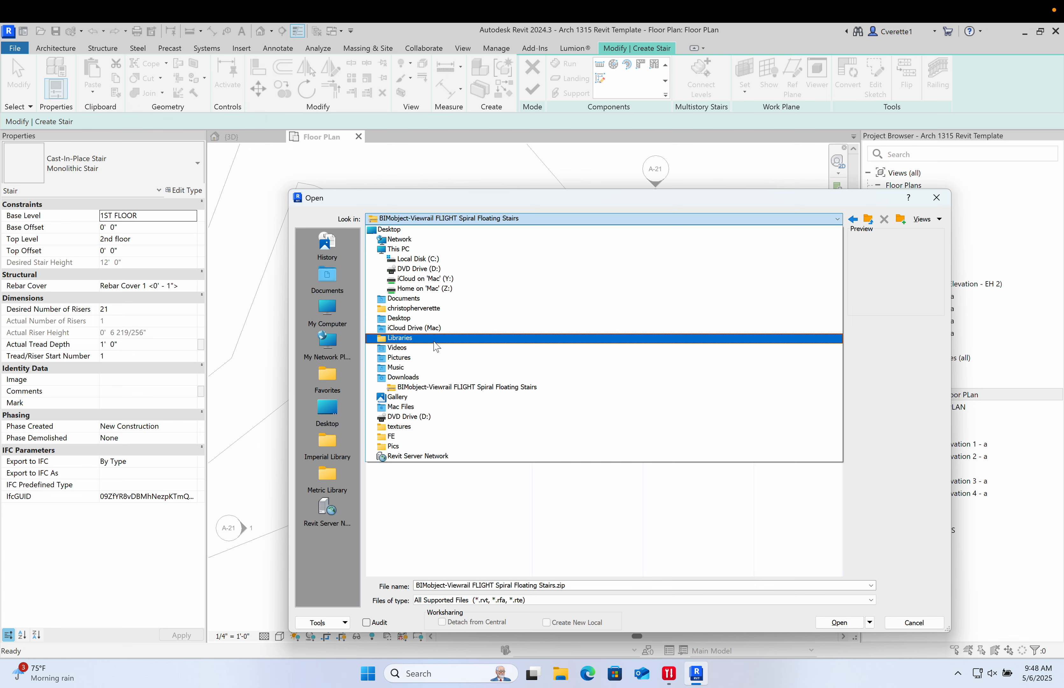
{"action": "left_click", "coordinate": [916, 624]}
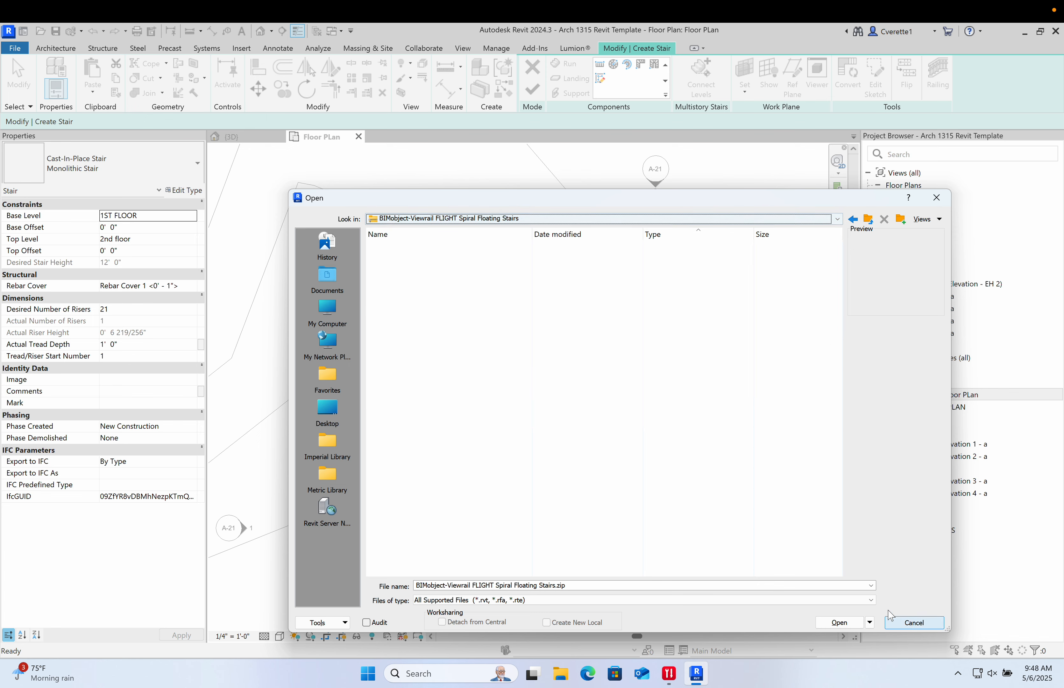
{"action": "left_click", "coordinate": [917, 623]}
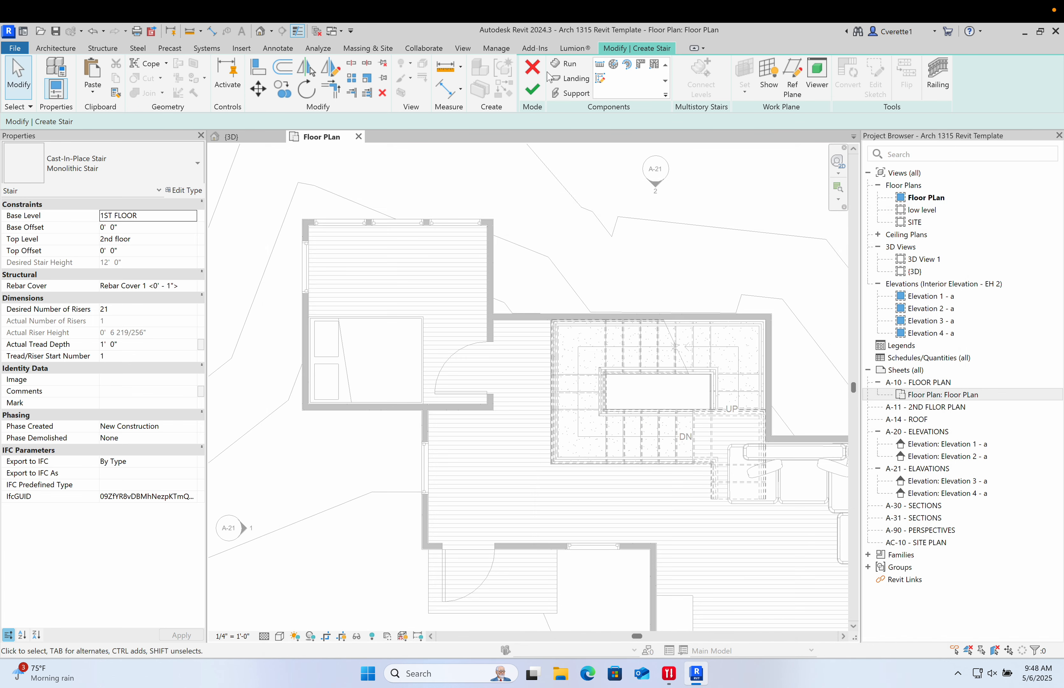
{"action": "left_click", "coordinate": [532, 70]}
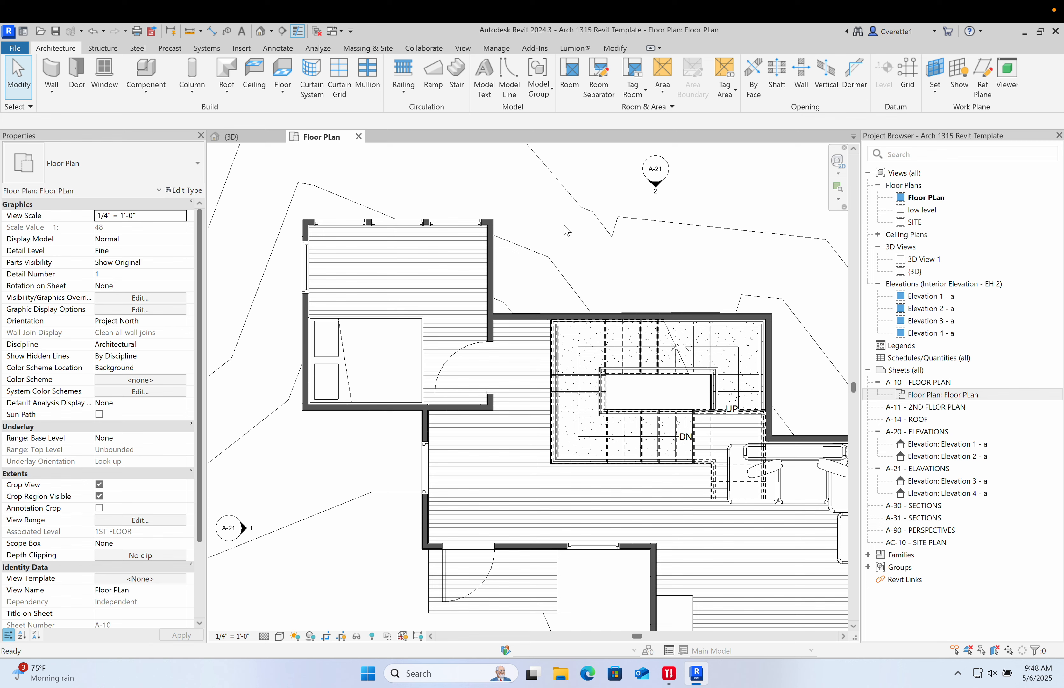
- Load the Construction_Stairs_Viewrail_FLIGHT-Spiral-Floating-Stairs family from the Viewrail FLIGHT Spiral Floating Stairs folder for component placement
{"action": "key", "text": "c"}
{"action": "key", "text": "m"}
{"action": "left_click", "coordinate": [533, 81]}
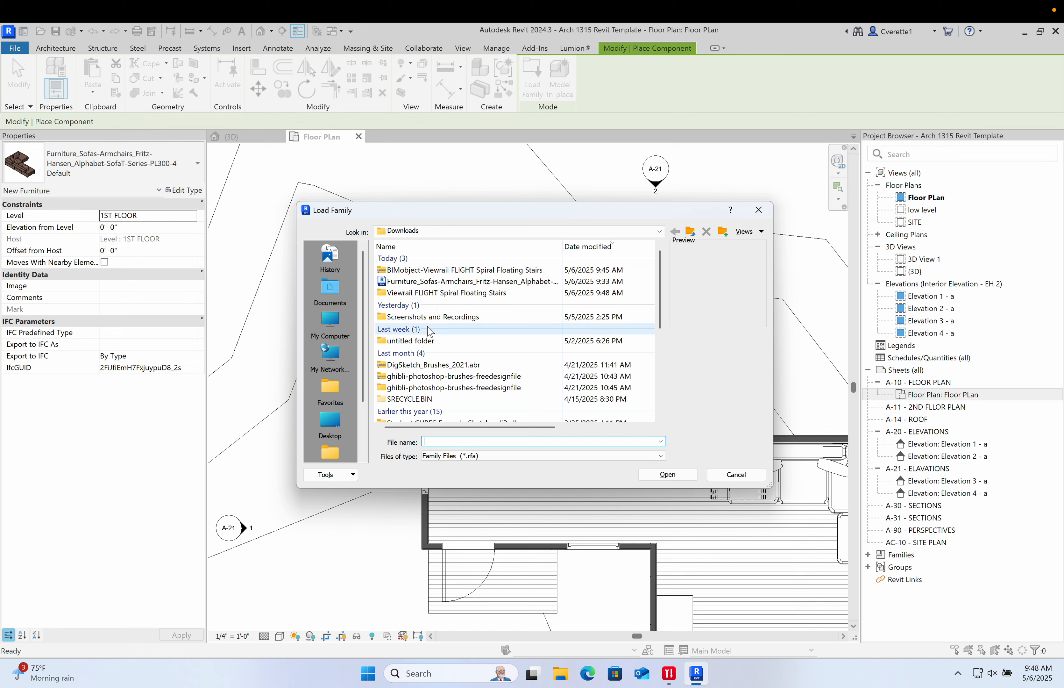
{"action": "double_click", "coordinate": [423, 295]}
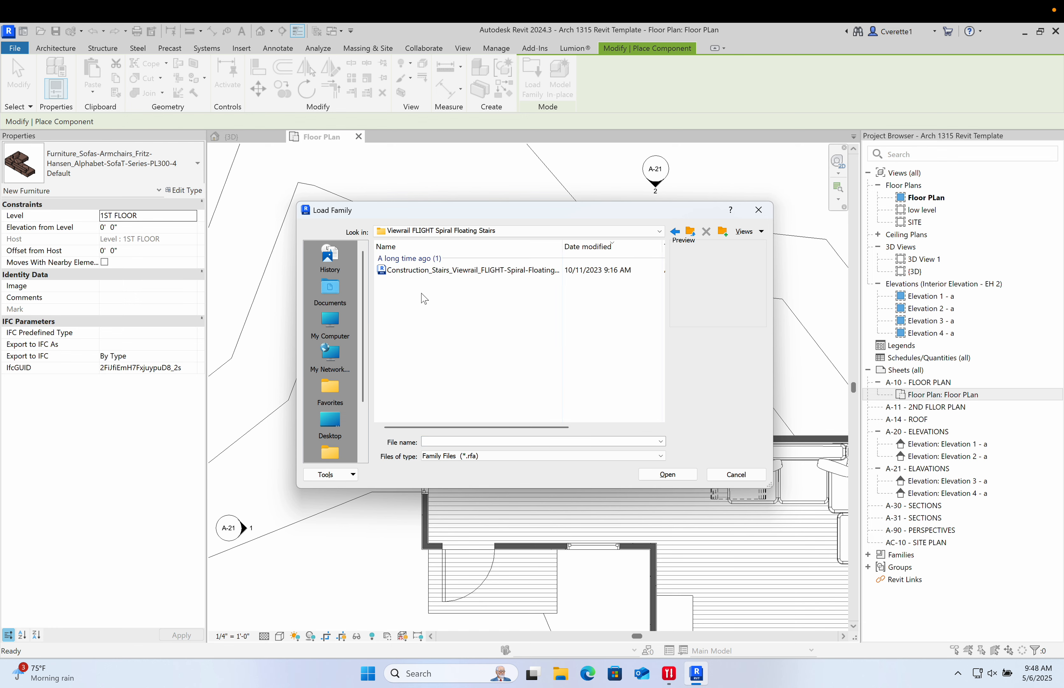
{"action": "left_click", "coordinate": [413, 279]}
{"action": "double_click", "coordinate": [425, 280]}
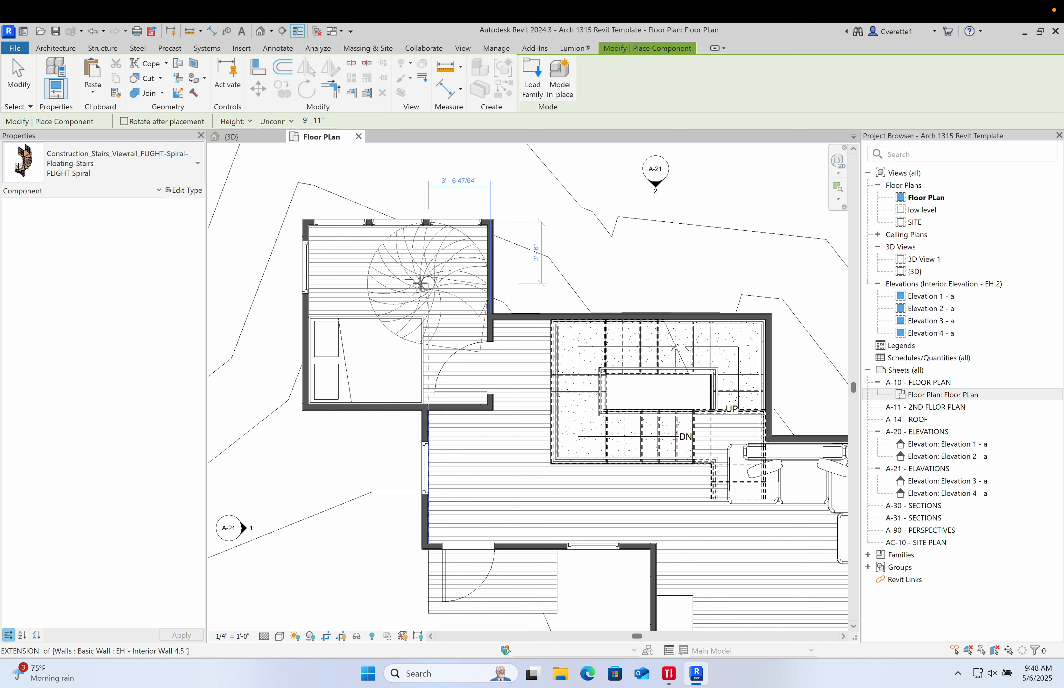
- Place the FLIGHT Spiral stair in the bedroom's northern part, near its east wall above the bed
{"action": "scroll", "coordinate": [420, 283], "scroll_direction": "up", "scroll_amount": 2}
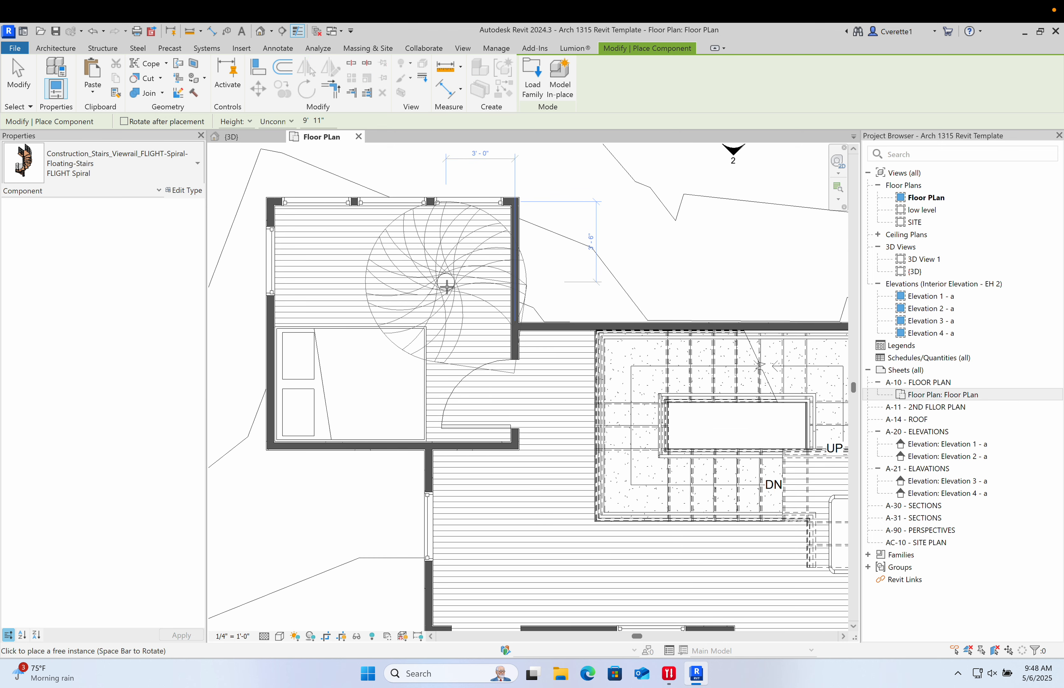
{"action": "scroll", "coordinate": [442, 294], "scroll_direction": "up", "scroll_amount": 3}
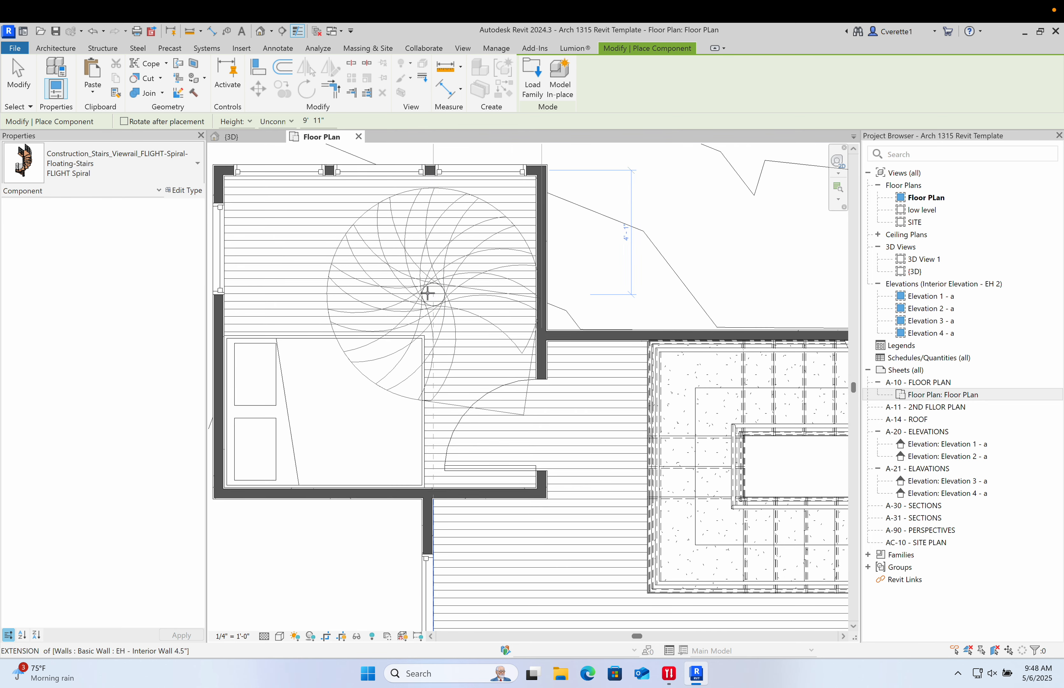
{"action": "scroll", "coordinate": [424, 291], "scroll_direction": "up", "scroll_amount": 2}
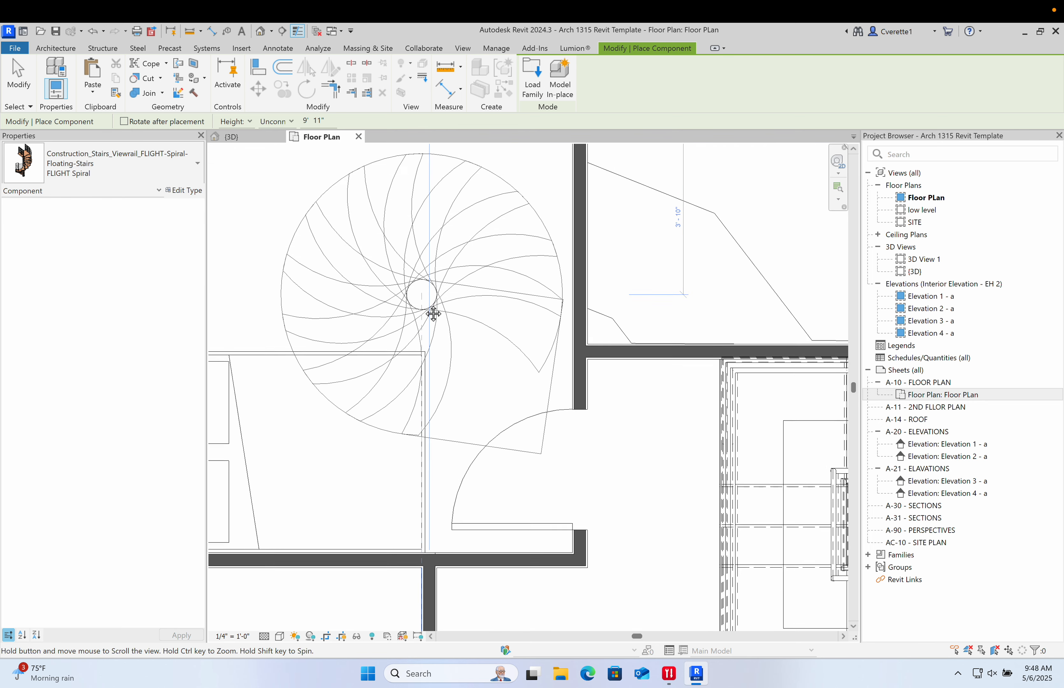
{"action": "middle_click_drag", "start_coordinate": [432, 308], "coordinate": [423, 344]}
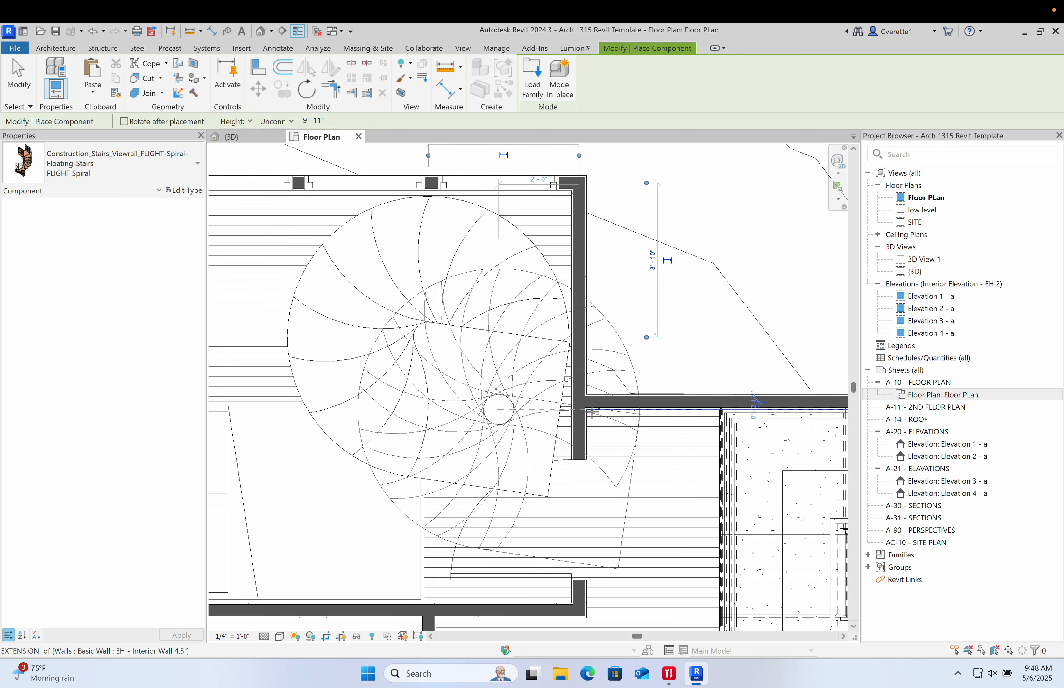
{"action": "left_click", "coordinate": [476, 381]}
{"action": "key", "text": "Escape"}
{"action": "key", "text": "Escape"}
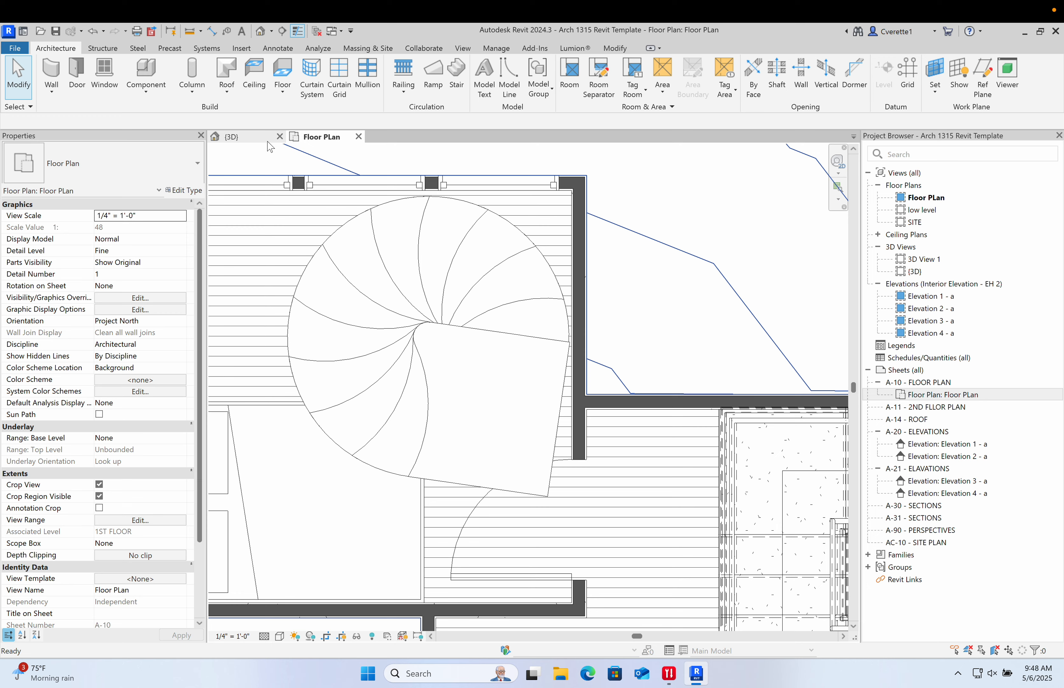
- Switch to the 3D view and orbit around the house to inspect the newly placed spiral stair
{"action": "left_click", "coordinate": [251, 137]}
{"action": "left_click", "coordinate": [379, 257]}
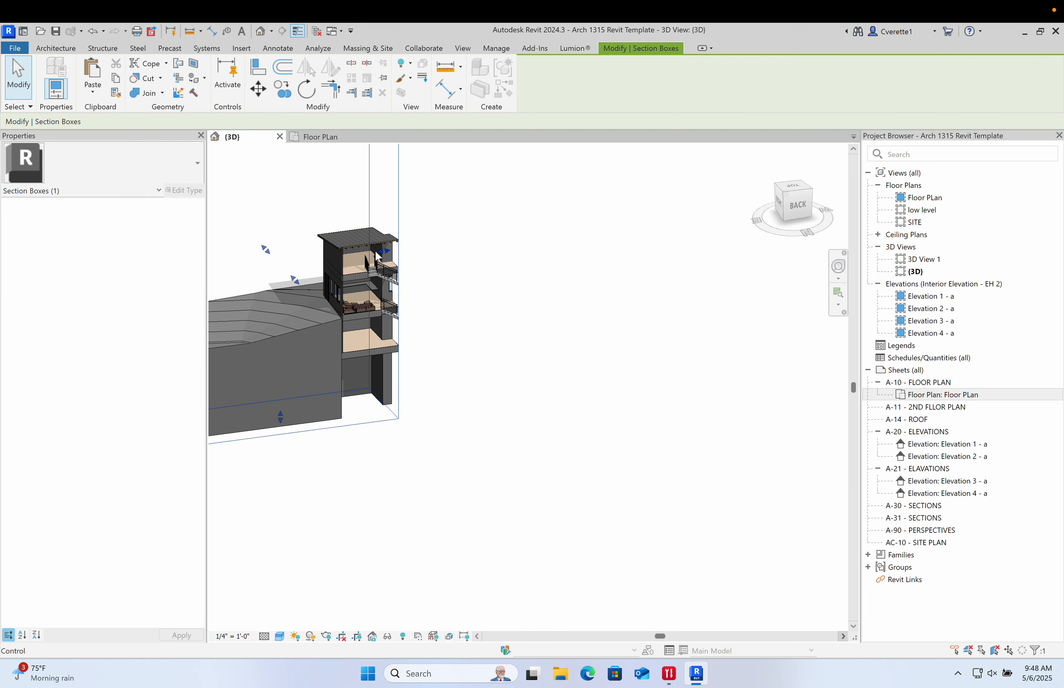
{"action": "left_click_drag", "start_coordinate": [387, 255], "coordinate": [460, 285]}
{"action": "scroll", "coordinate": [448, 283], "scroll_direction": "up", "scroll_amount": 4}
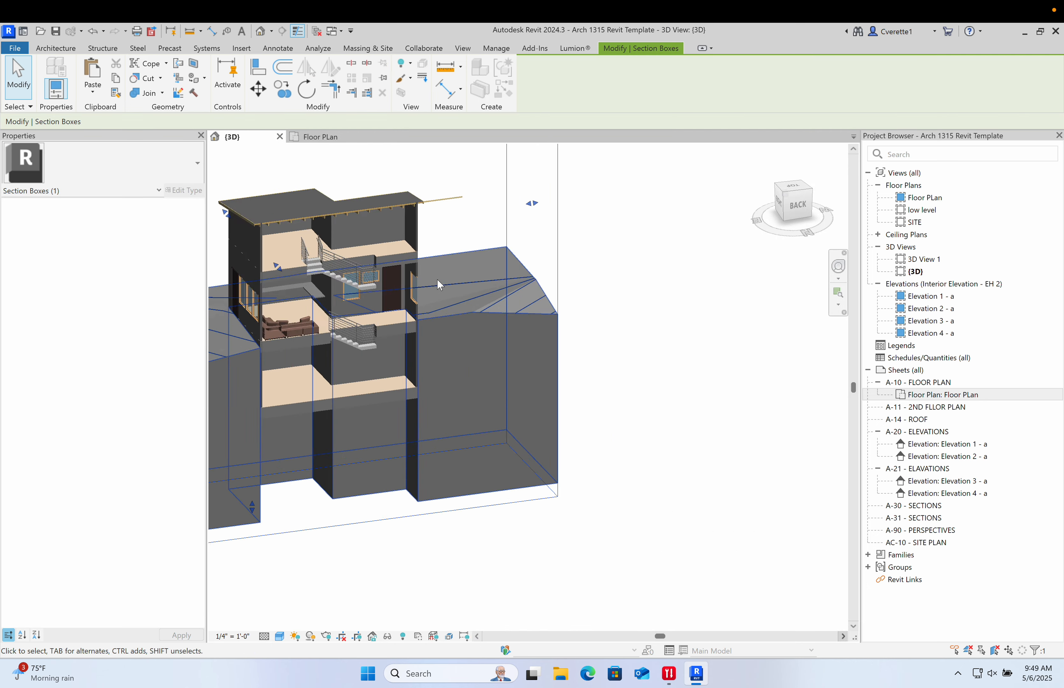
{"action": "scroll", "coordinate": [438, 283], "scroll_direction": "down", "scroll_amount": 4}
{"action": "middle_click_drag", "start_coordinate": [438, 283], "coordinate": [345, 272], "text": "shift"}
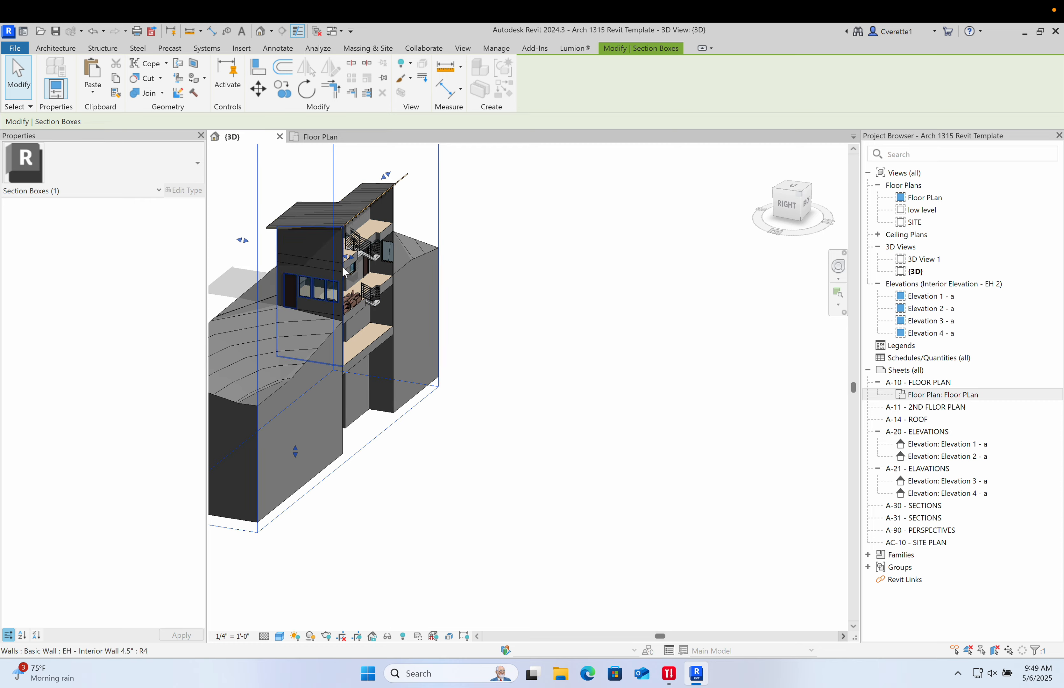
{"action": "left_click_drag", "start_coordinate": [352, 258], "coordinate": [426, 270]}
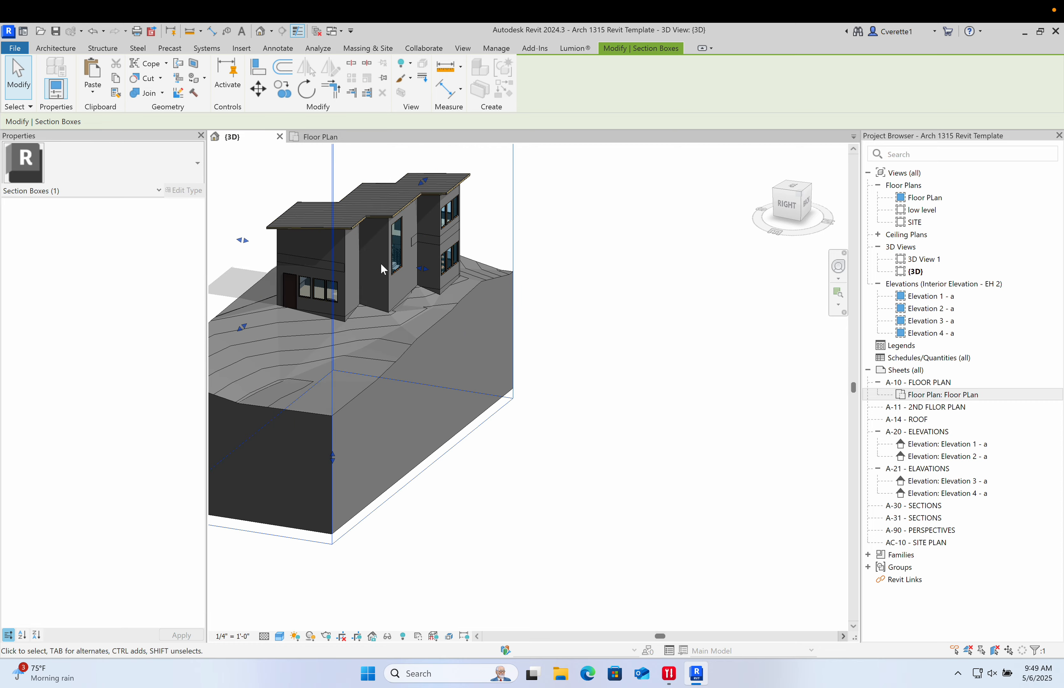
{"action": "scroll", "coordinate": [382, 263], "scroll_direction": "up", "scroll_amount": 3}
{"action": "middle_click_drag", "start_coordinate": [490, 264], "coordinate": [274, 233], "text": "shift"}
{"action": "scroll", "coordinate": [430, 327], "scroll_direction": "up", "scroll_amount": 5}
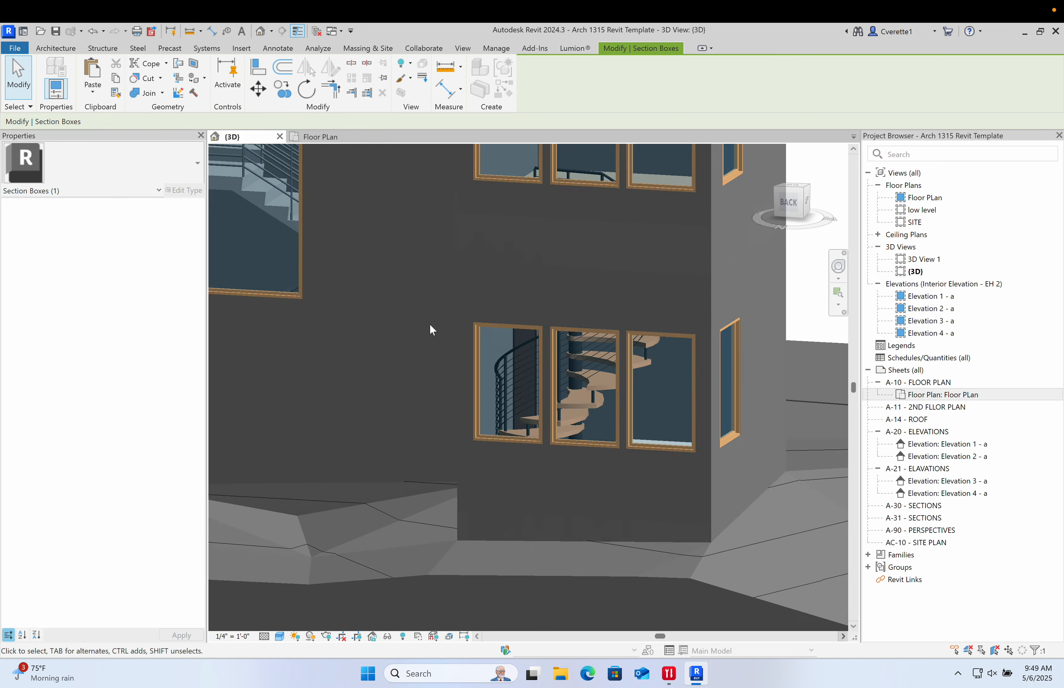
{"action": "middle_click_drag", "start_coordinate": [546, 389], "coordinate": [492, 412], "text": "shift"}
{"action": "scroll", "coordinate": [492, 412], "scroll_direction": "down", "scroll_amount": 6}
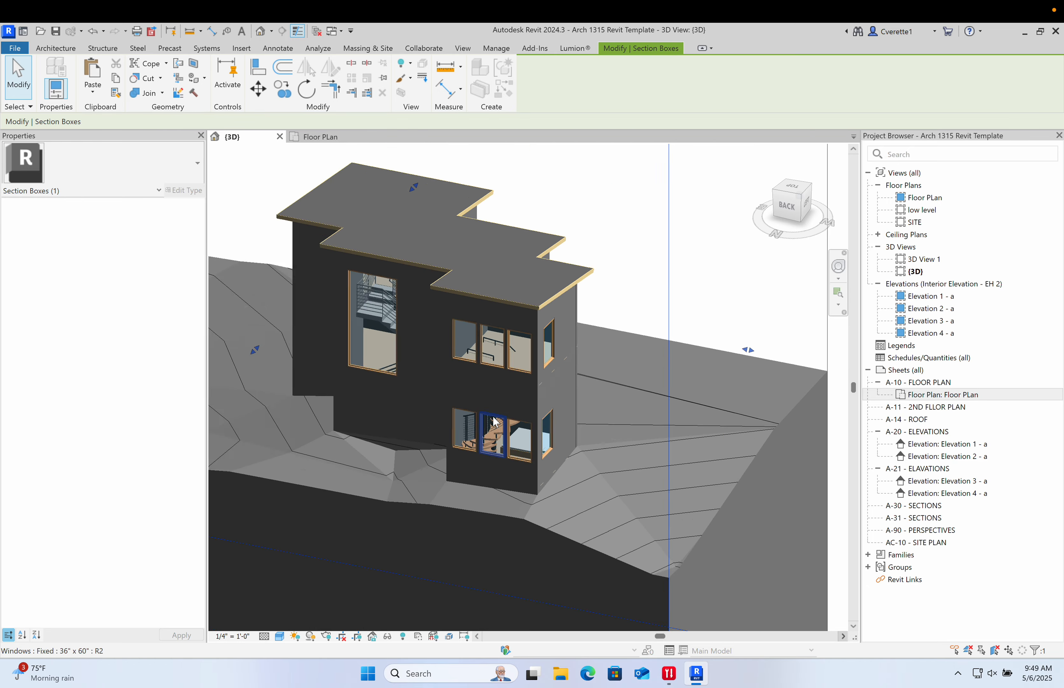
{"action": "scroll", "coordinate": [488, 408], "scroll_direction": "up", "scroll_amount": 4}
{"action": "scroll", "coordinate": [505, 315], "scroll_direction": "up", "scroll_amount": 5}
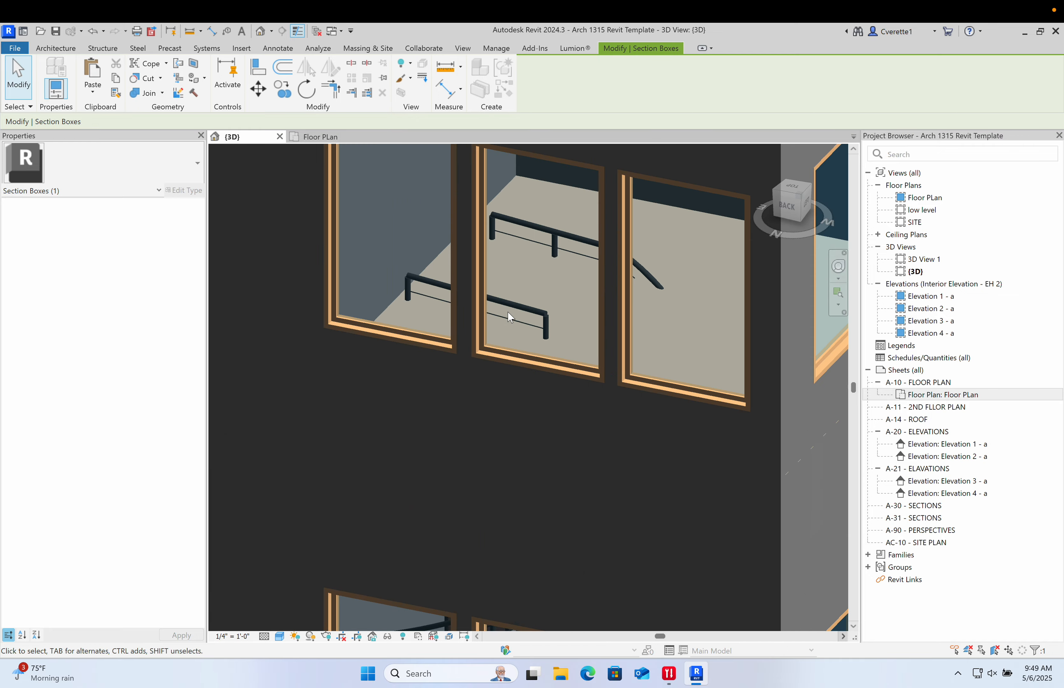
{"action": "left_click", "coordinate": [515, 298]}
{"action": "key", "text": "Escape"}
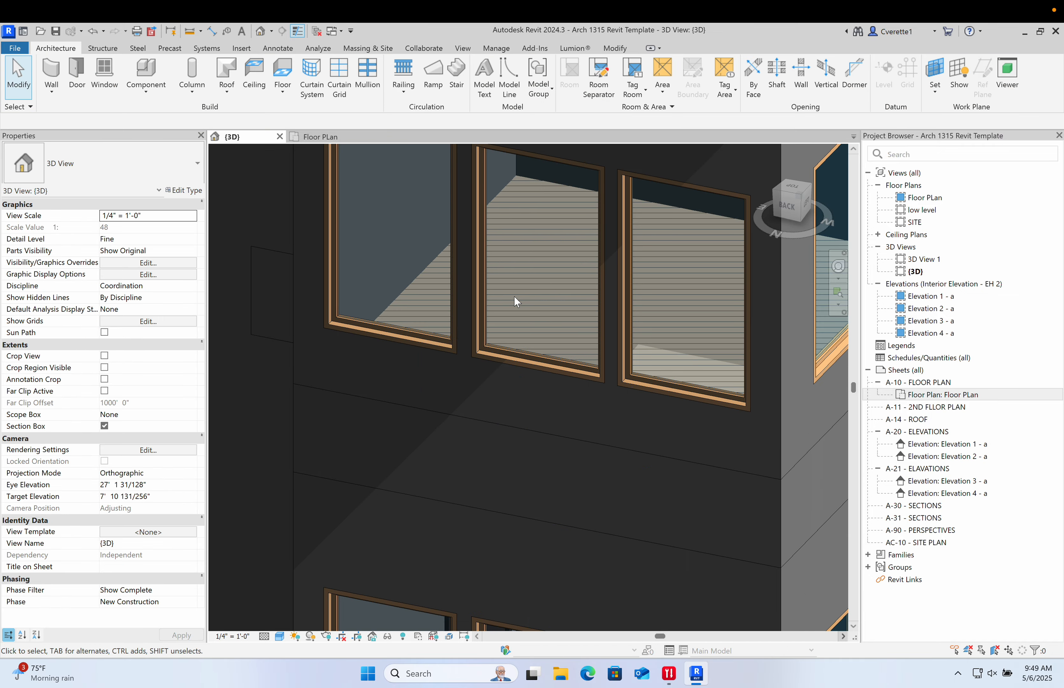
{"action": "scroll", "coordinate": [530, 380], "scroll_direction": "down", "scroll_amount": 5}
{"action": "middle_click_drag", "start_coordinate": [524, 402], "coordinate": [665, 345], "text": "shift"}
{"action": "scroll", "coordinate": [474, 273], "scroll_direction": "up", "scroll_amount": 4}
{"action": "scroll", "coordinate": [556, 317], "scroll_direction": "down", "scroll_amount": 5}
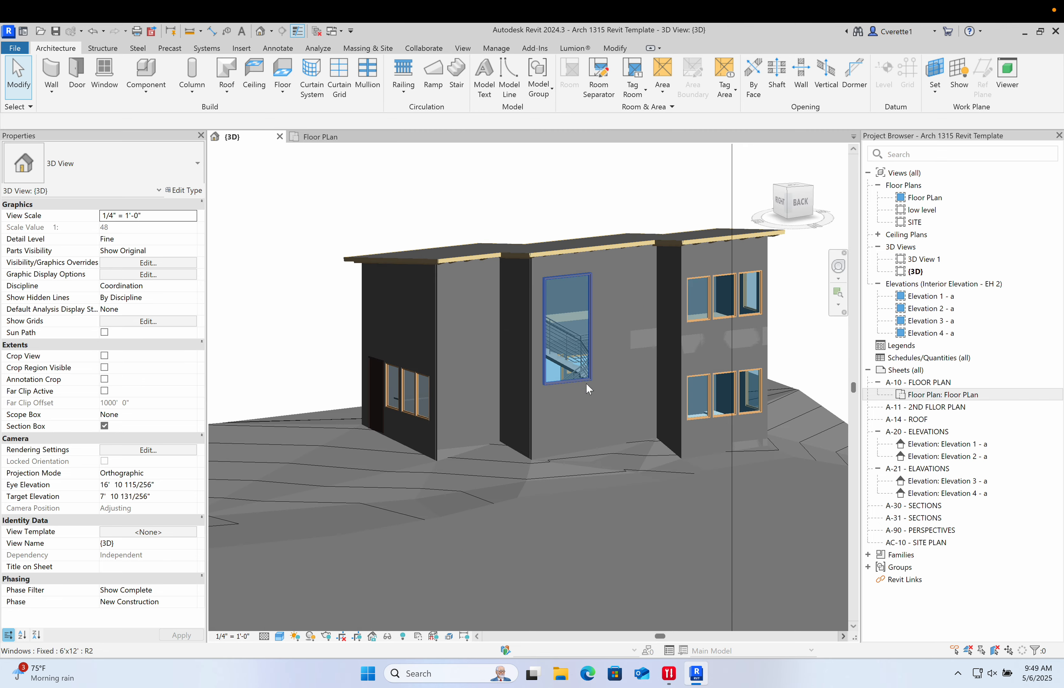
- Orbit, pan and zoom around the house in the 3D view to inspect the spiral stair behind the window
{"action": "middle_click_drag", "start_coordinate": [557, 317], "coordinate": [143, 435], "text": "shift"}
{"action": "middle_click_drag", "start_coordinate": [368, 388], "coordinate": [569, 364]}
{"action": "scroll", "coordinate": [526, 368], "scroll_direction": "down", "scroll_amount": 5}
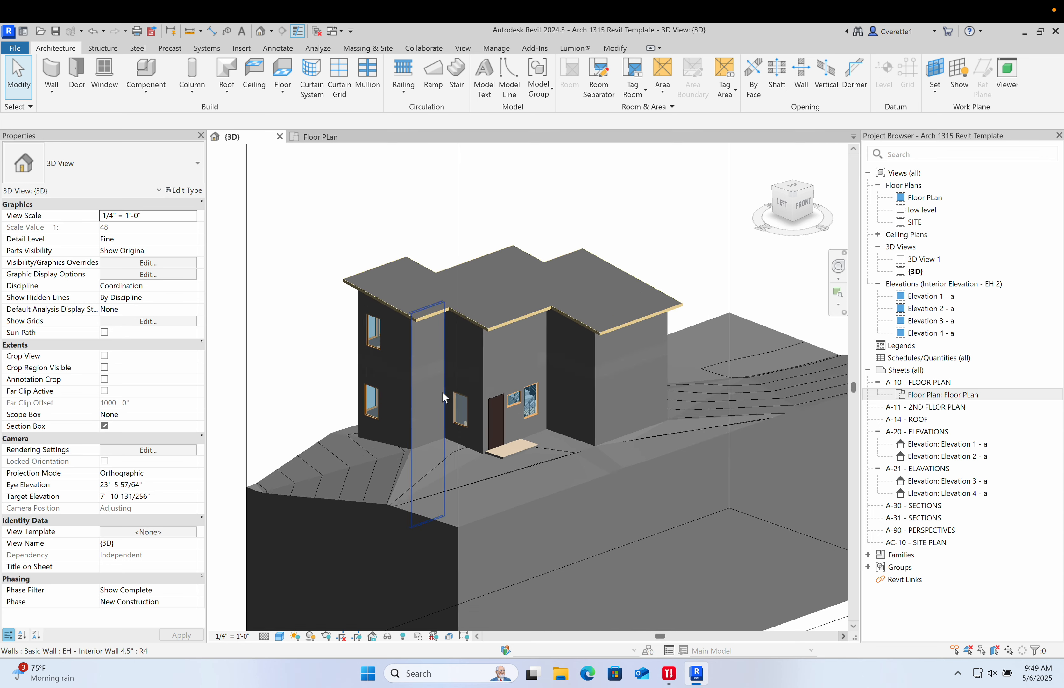
{"action": "left_click", "coordinate": [371, 289]}
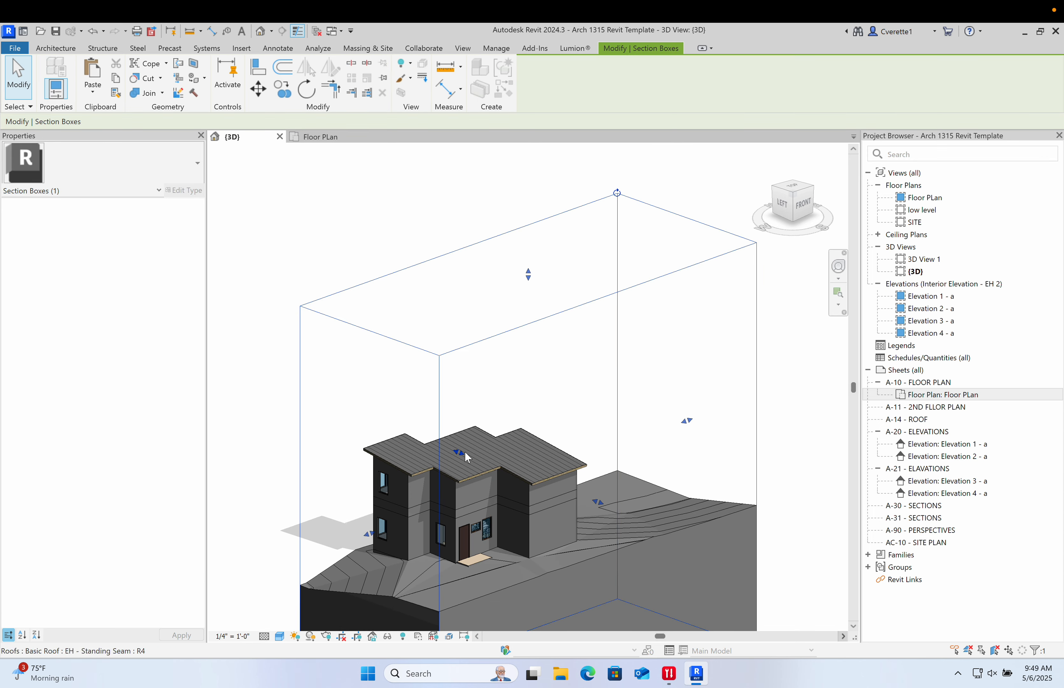
{"action": "left_click_drag", "start_coordinate": [459, 452], "coordinate": [369, 384]}
{"action": "left_click", "coordinate": [317, 414]}
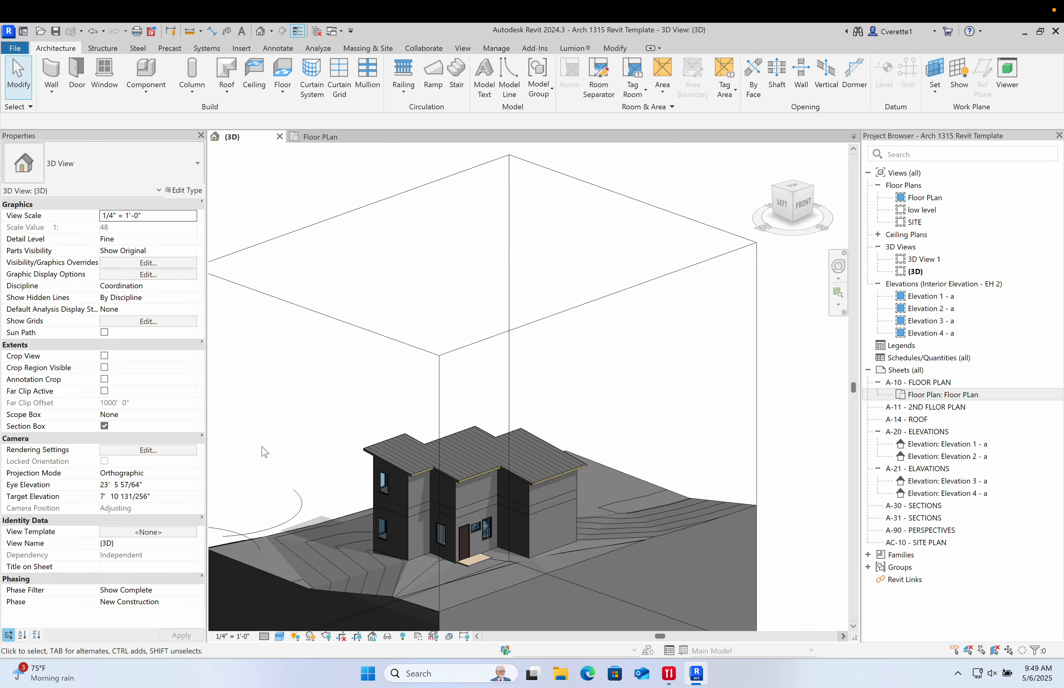
{"action": "middle_click_drag", "start_coordinate": [266, 452], "coordinate": [589, 392], "text": "shift"}
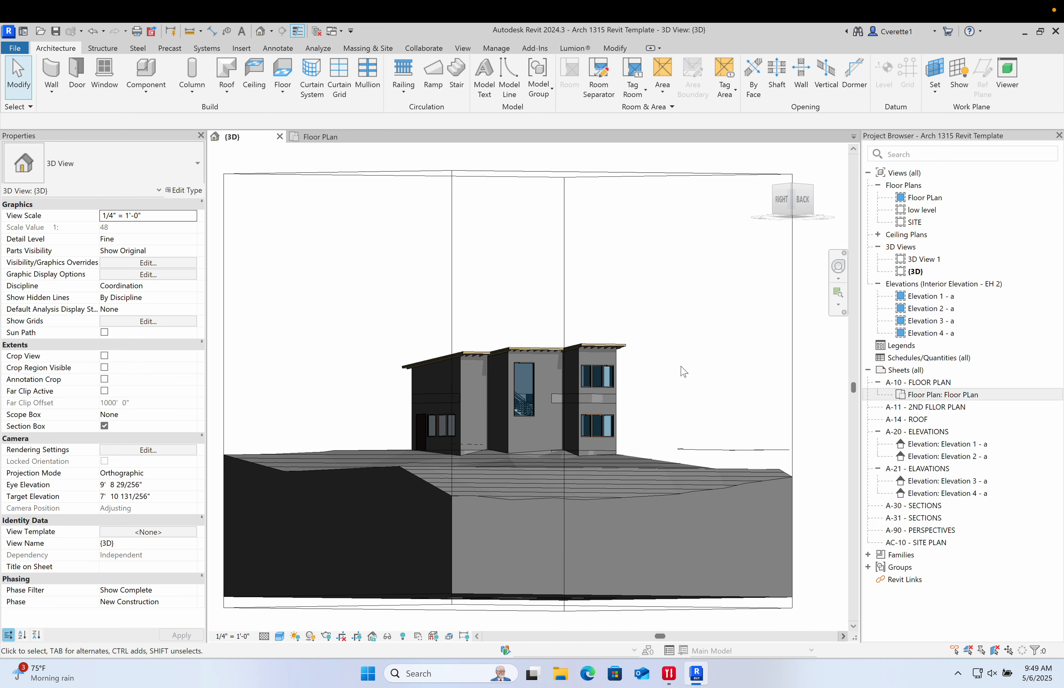
{"action": "middle_click_drag", "start_coordinate": [703, 372], "coordinate": [671, 375]}
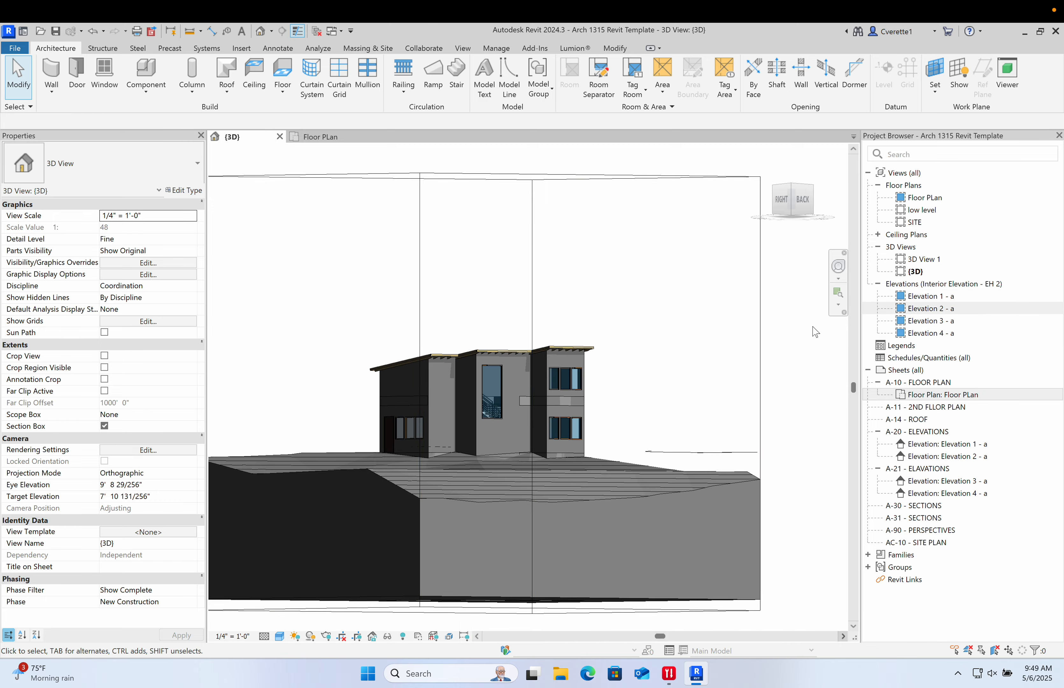
{"action": "middle_click_drag", "start_coordinate": [748, 340], "coordinate": [775, 383], "text": "shift"}
{"action": "scroll", "coordinate": [532, 397], "scroll_direction": "up", "scroll_amount": 10}
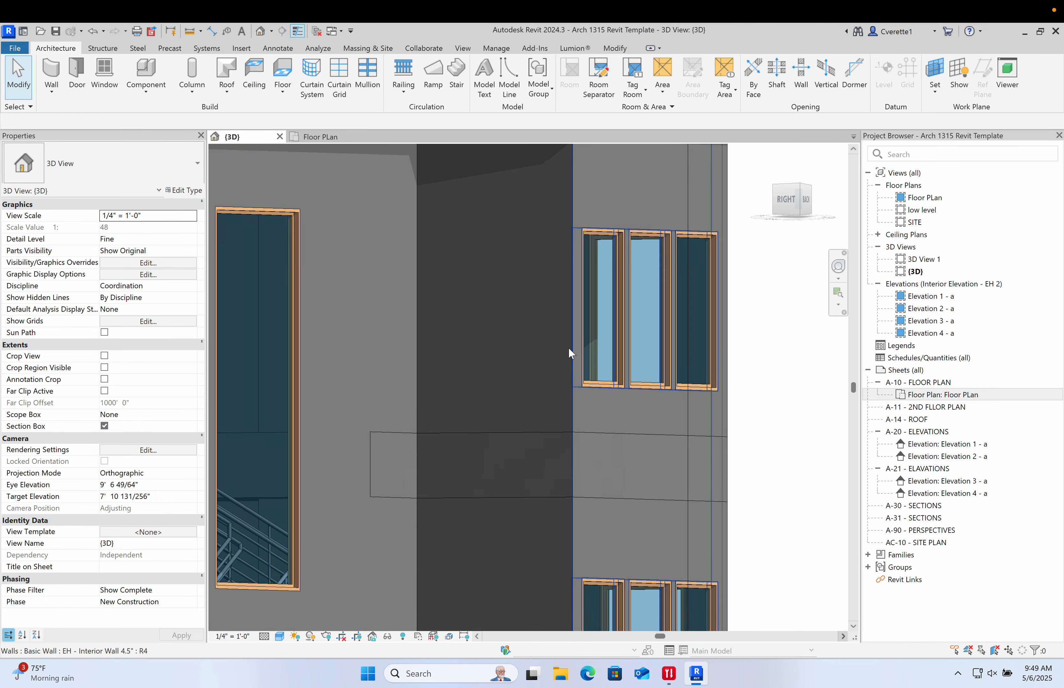
{"action": "scroll", "coordinate": [570, 349], "scroll_direction": "down", "scroll_amount": 3}
{"action": "middle_click_drag", "start_coordinate": [569, 349], "coordinate": [774, 294]}
{"action": "scroll", "coordinate": [547, 419], "scroll_direction": "down", "scroll_amount": 4}
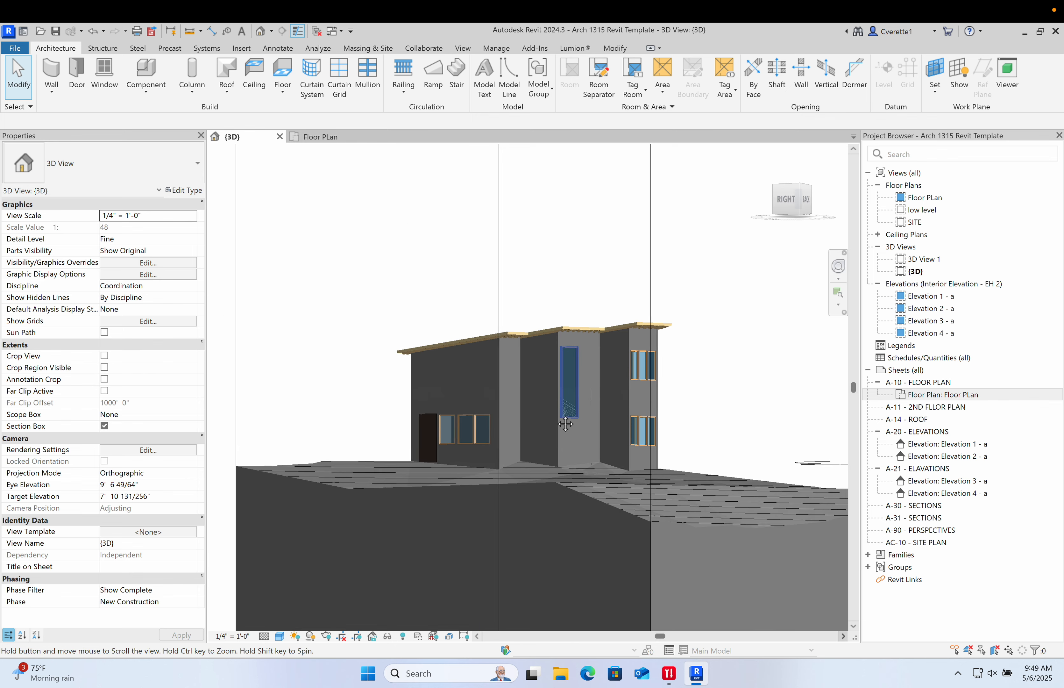
{"action": "middle_click_drag", "start_coordinate": [548, 419], "coordinate": [487, 392]}
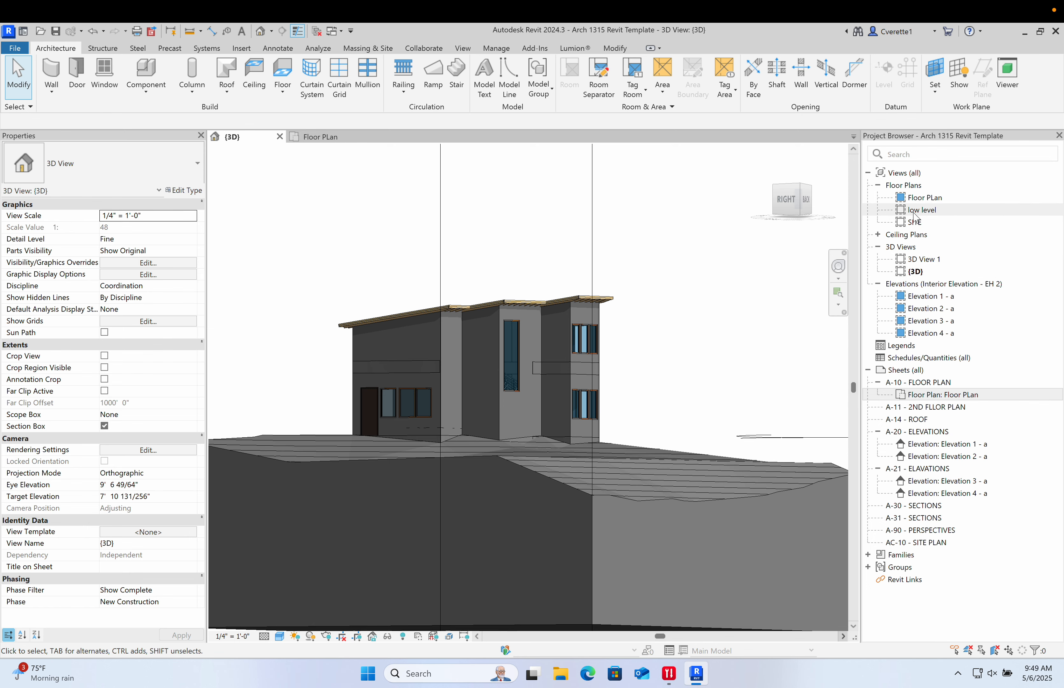
- Switch between the Floor Plan, 3D View 1 and default 3D views to review the model
{"action": "double_click", "coordinate": [919, 197]}
{"action": "scroll", "coordinate": [653, 331], "scroll_direction": "down", "scroll_amount": 15}
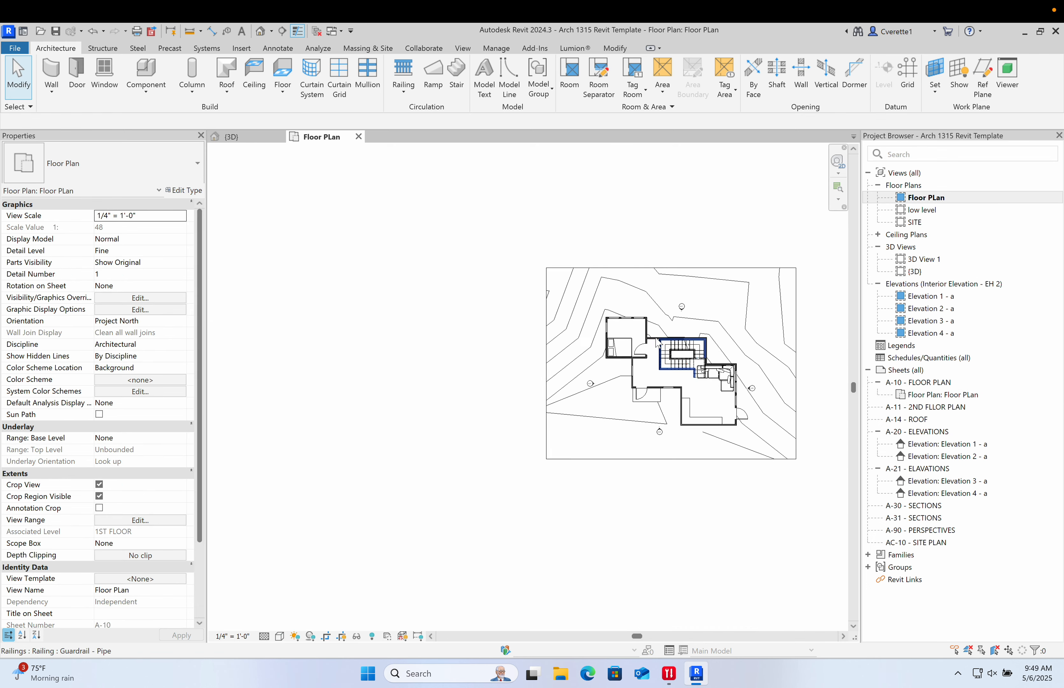
{"action": "middle_click_drag", "start_coordinate": [655, 331], "coordinate": [486, 330]}
{"action": "double_click", "coordinate": [925, 259]}
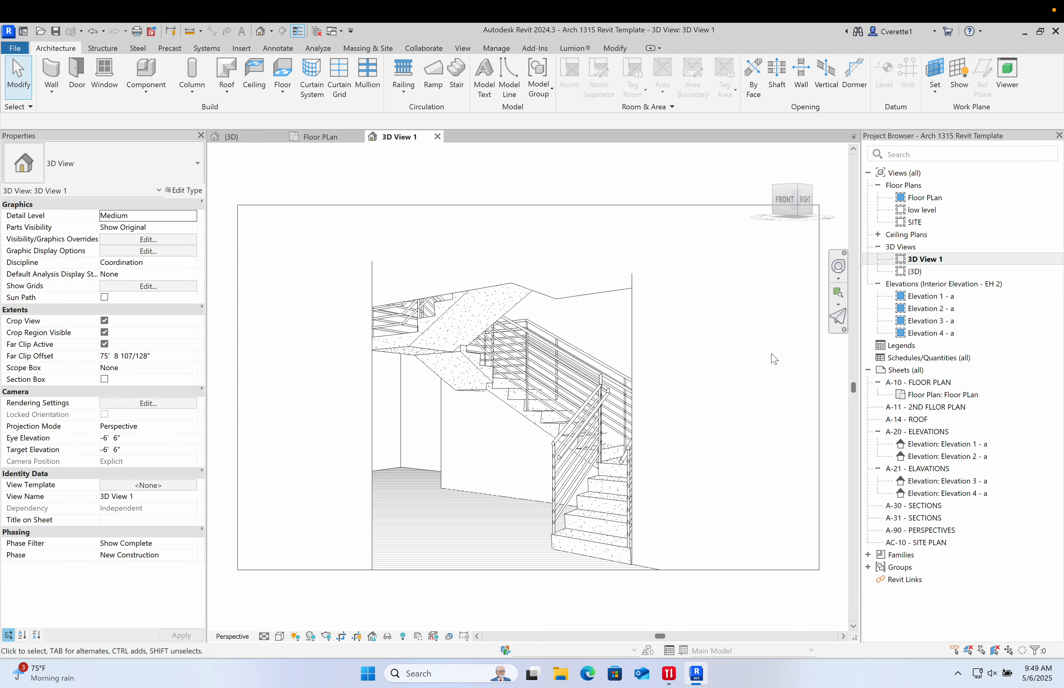
{"action": "double_click", "coordinate": [915, 271]}
{"action": "scroll", "coordinate": [625, 416], "scroll_direction": "down", "scroll_amount": 5}
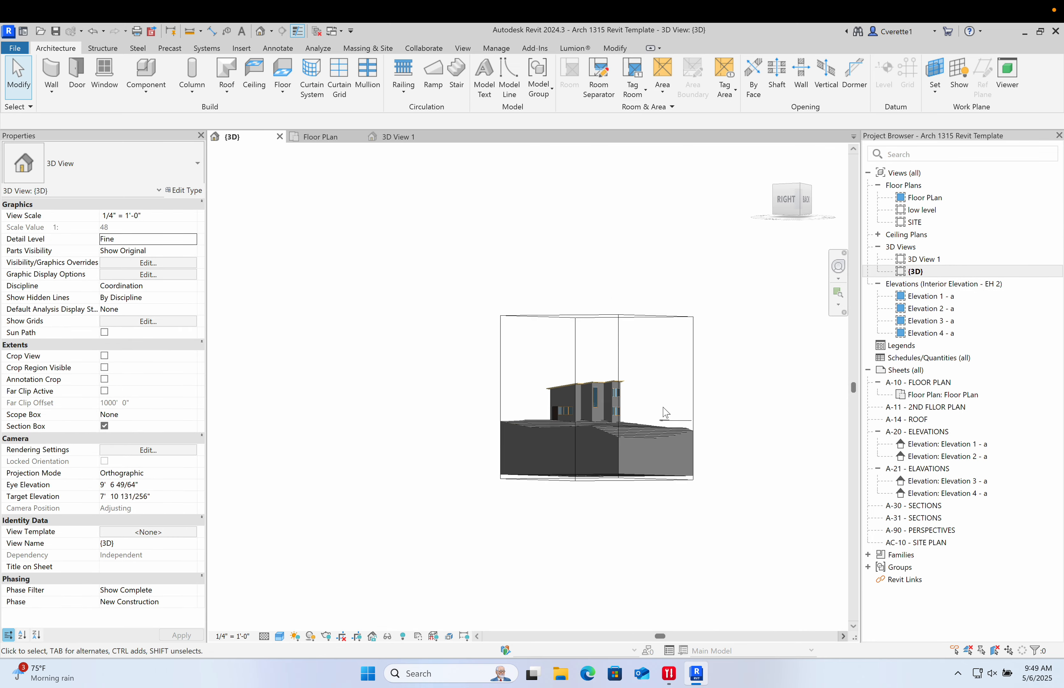
{"action": "middle_click_drag", "start_coordinate": [674, 410], "coordinate": [616, 482], "text": "shift"}
{"action": "middle_click_drag", "start_coordinate": [777, 395], "coordinate": [739, 530], "text": "shift"}
- Try enlarging the Floor Plan's crop region downward and leftward, and undo both resizes
{"action": "double_click", "coordinate": [922, 199]}
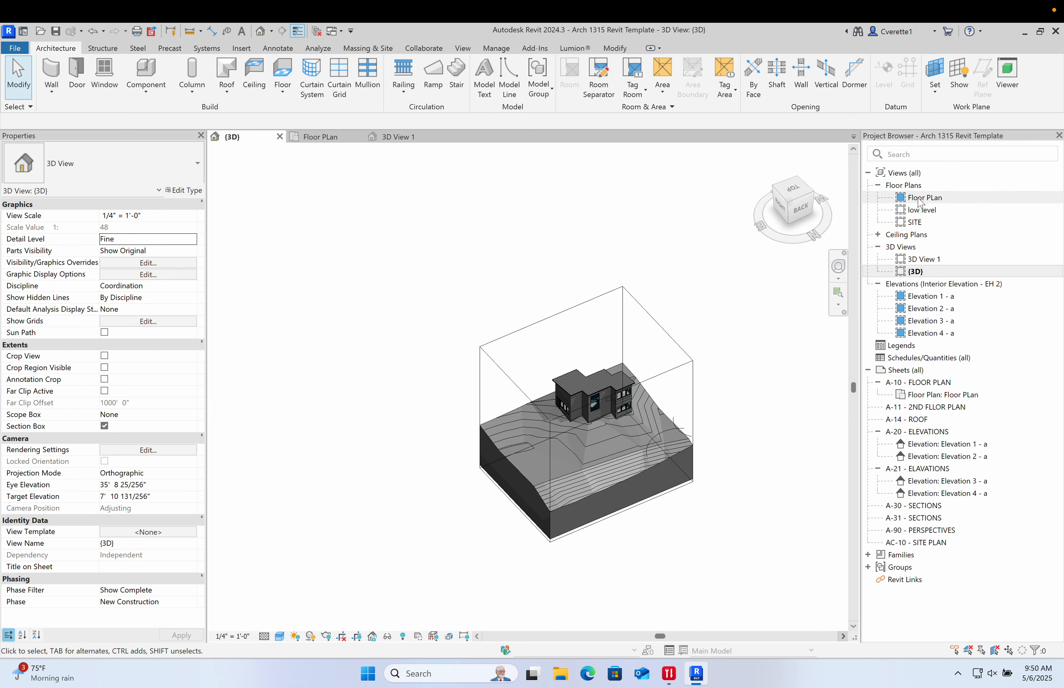
{"action": "left_click", "coordinate": [610, 440]}
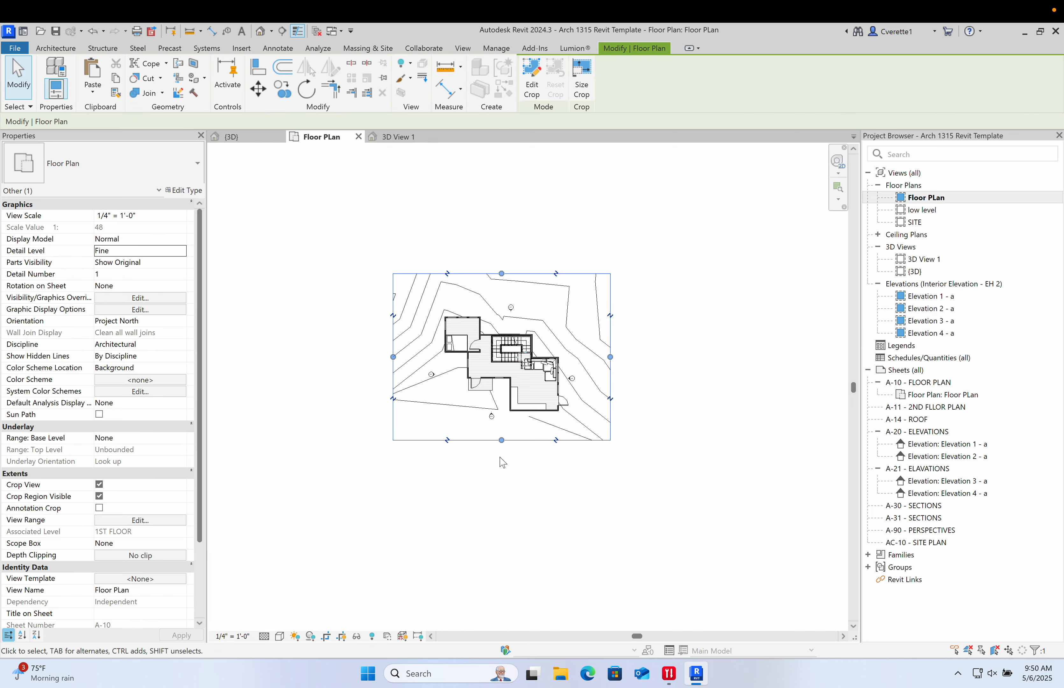
{"action": "left_click_drag", "start_coordinate": [500, 443], "coordinate": [499, 557]}
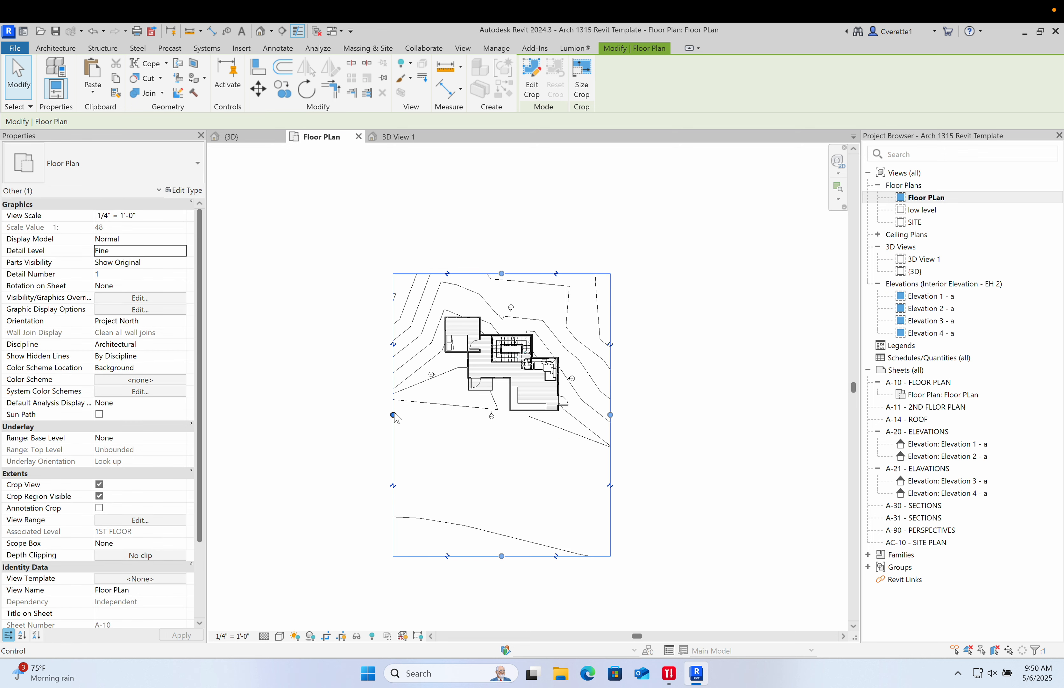
{"action": "left_click_drag", "start_coordinate": [394, 418], "coordinate": [319, 427]}
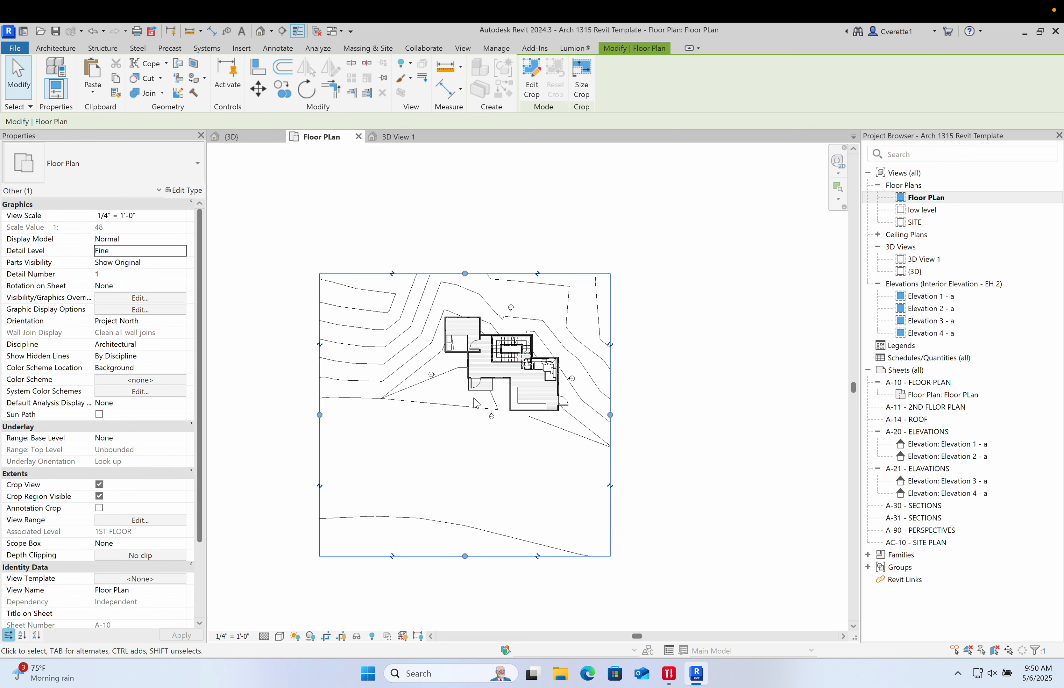
{"action": "key", "text": "ctrl+z"}
{"action": "key", "text": "ctrl+z"}
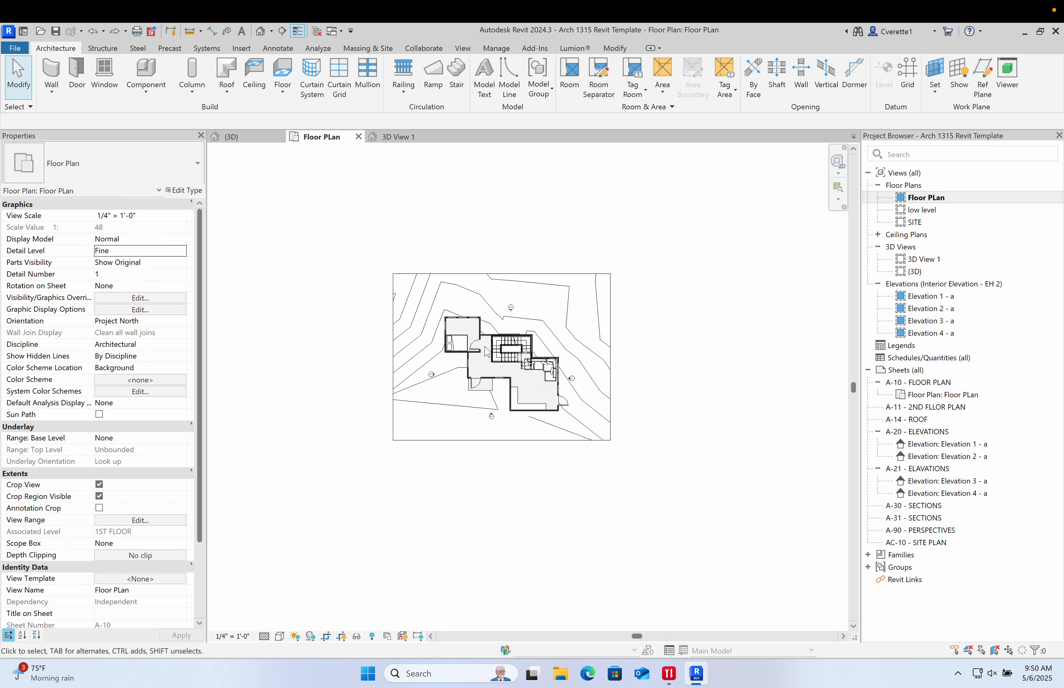
{"action": "middle_click_drag", "start_coordinate": [596, 338], "coordinate": [588, 434]}
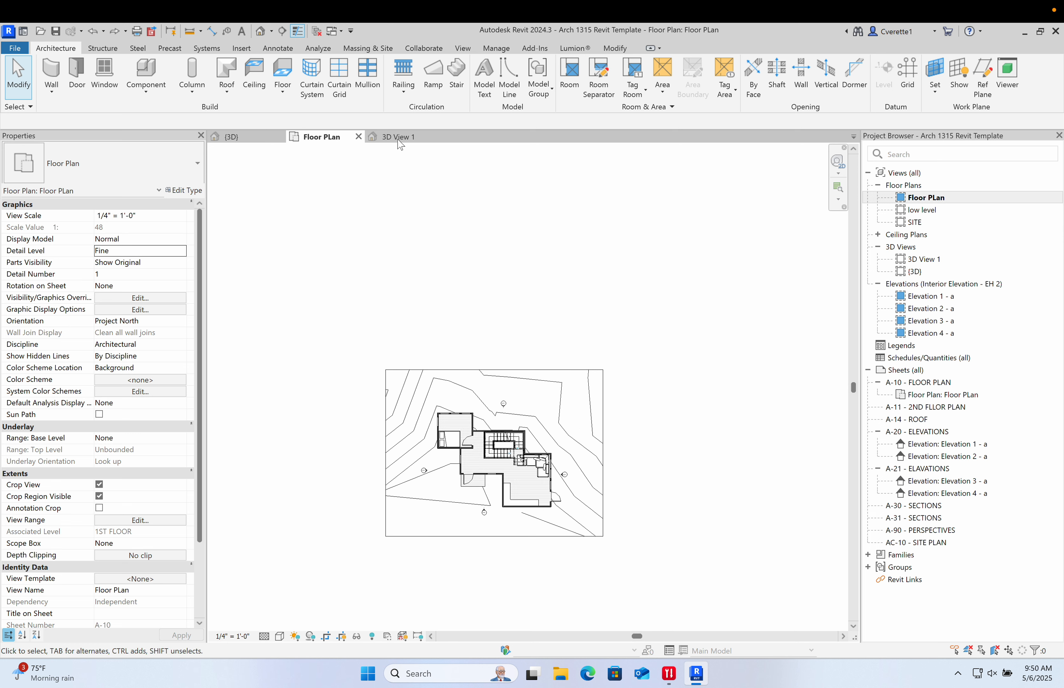
{"action": "left_click", "coordinate": [463, 48]}
{"action": "left_click", "coordinate": [422, 93]}
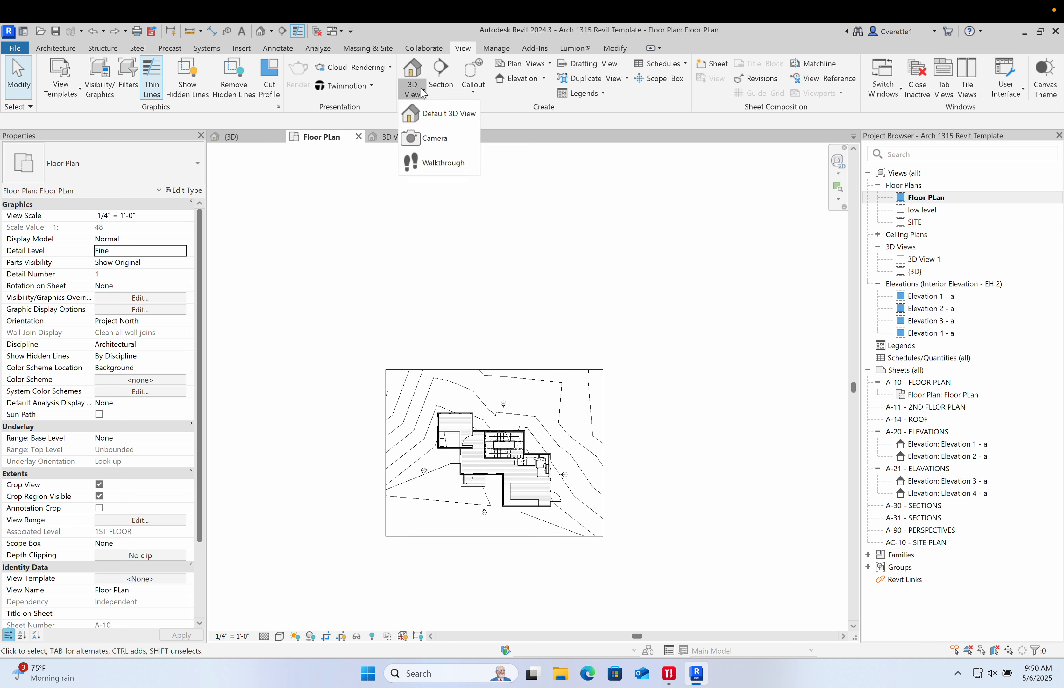
{"action": "left_click", "coordinate": [430, 134]}
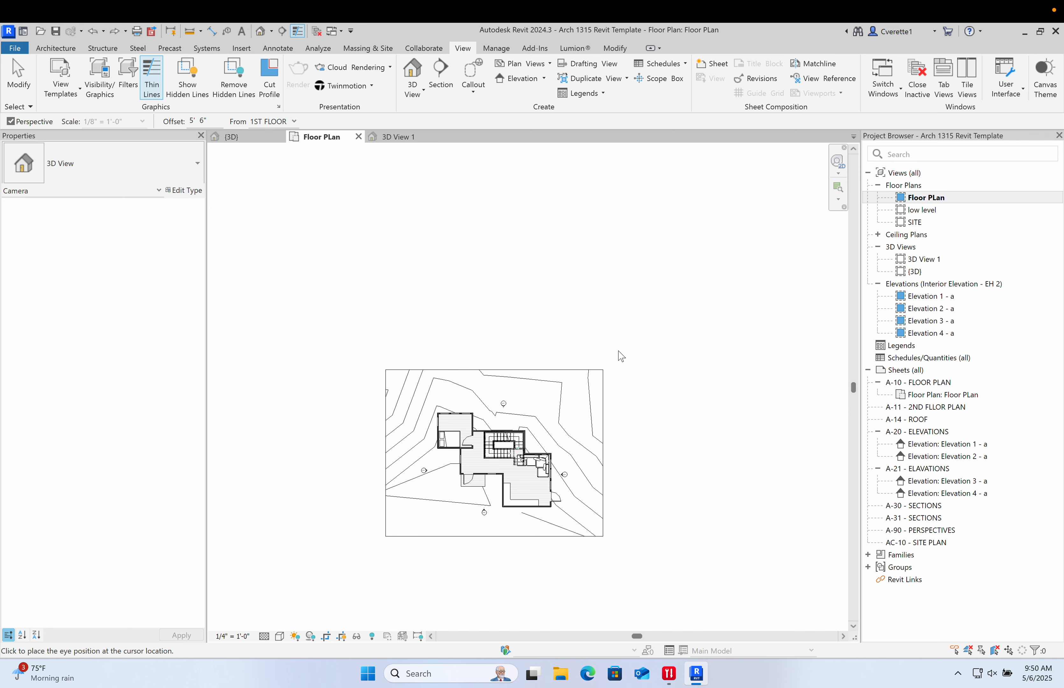
{"action": "scroll", "coordinate": [581, 379], "scroll_direction": "up", "scroll_amount": 5}
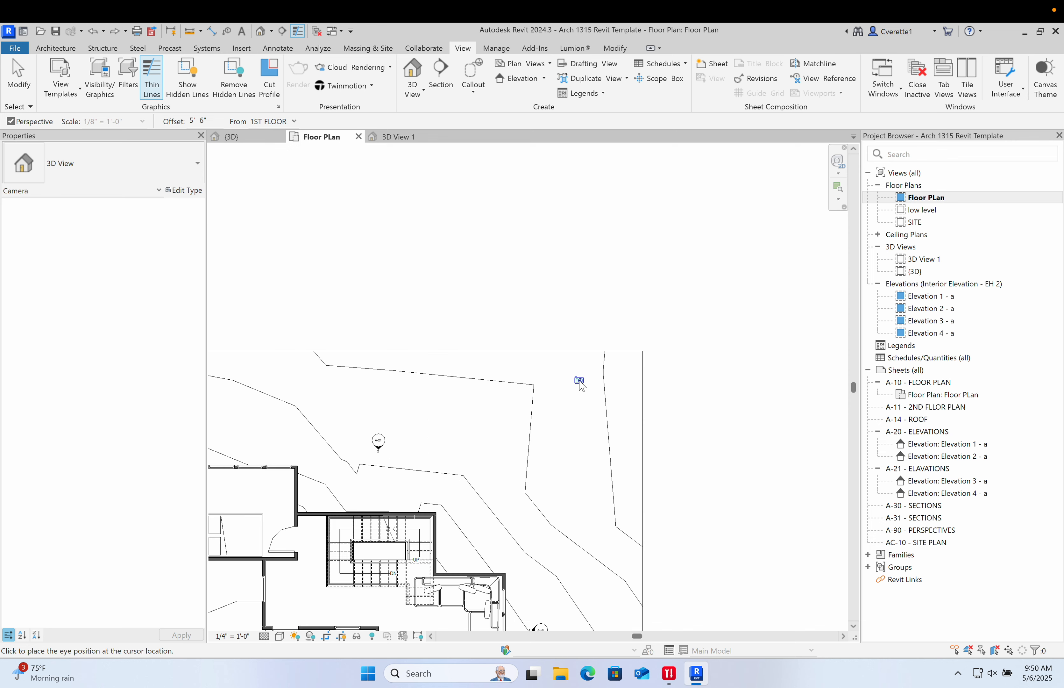
{"action": "scroll", "coordinate": [580, 371], "scroll_direction": "down", "scroll_amount": 5}
{"action": "key", "text": "Escape"}
- Extend the Floor Plan's crop region upward and to the right to include more of the site
{"action": "left_click", "coordinate": [572, 364]}
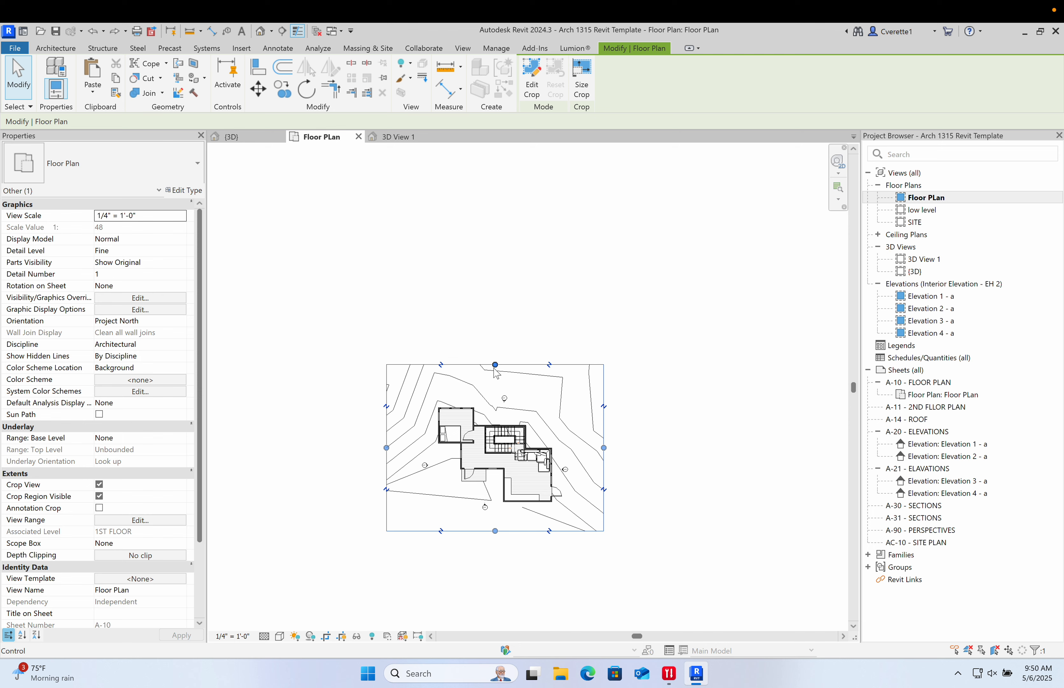
{"action": "left_click_drag", "start_coordinate": [520, 287], "coordinate": [520, 279]}
{"action": "left_click_drag", "start_coordinate": [603, 412], "coordinate": [666, 405]}
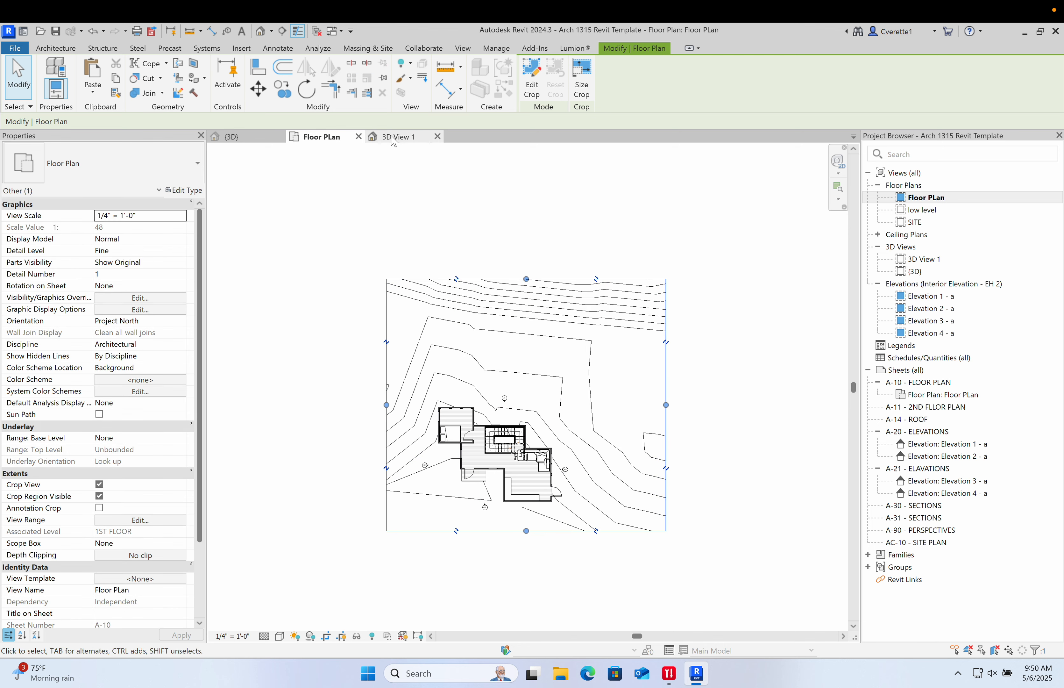
- Place a camera with its eye at the site's northeast corner, aimed toward the house's southwest side
{"action": "left_click", "coordinate": [278, 48]}
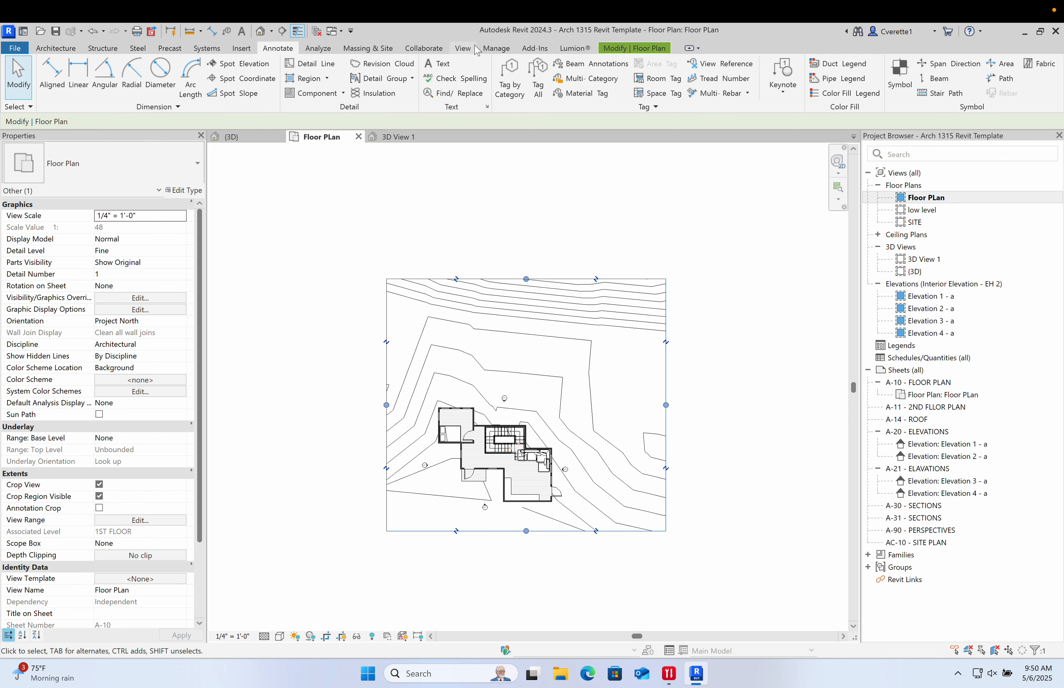
{"action": "left_click", "coordinate": [465, 48]}
{"action": "left_click", "coordinate": [421, 94]}
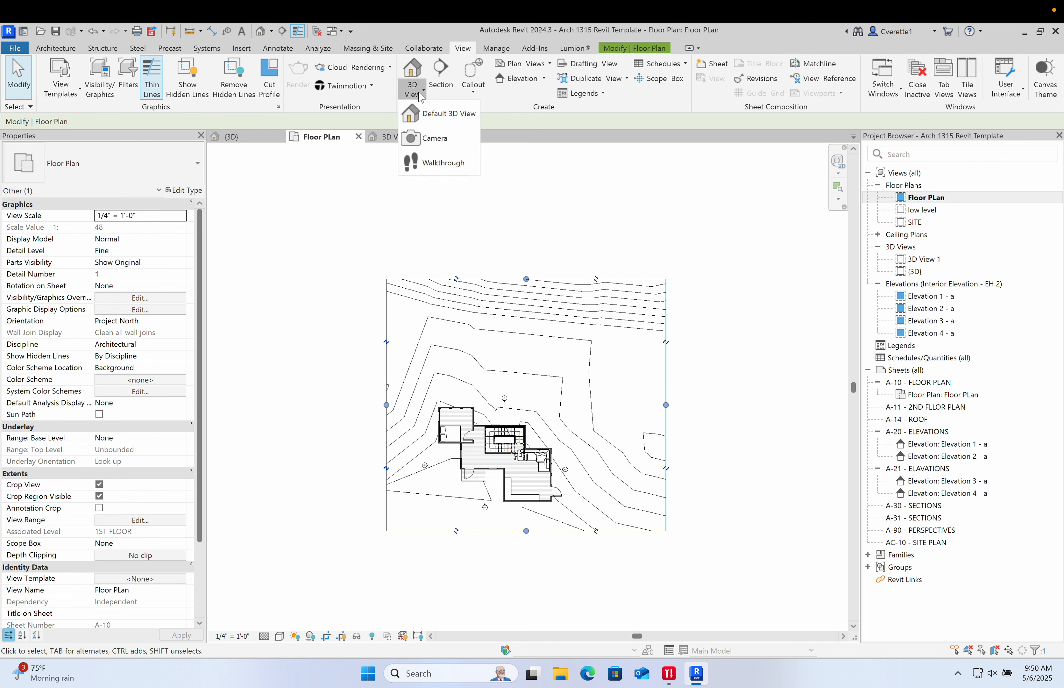
{"action": "left_click", "coordinate": [437, 140]}
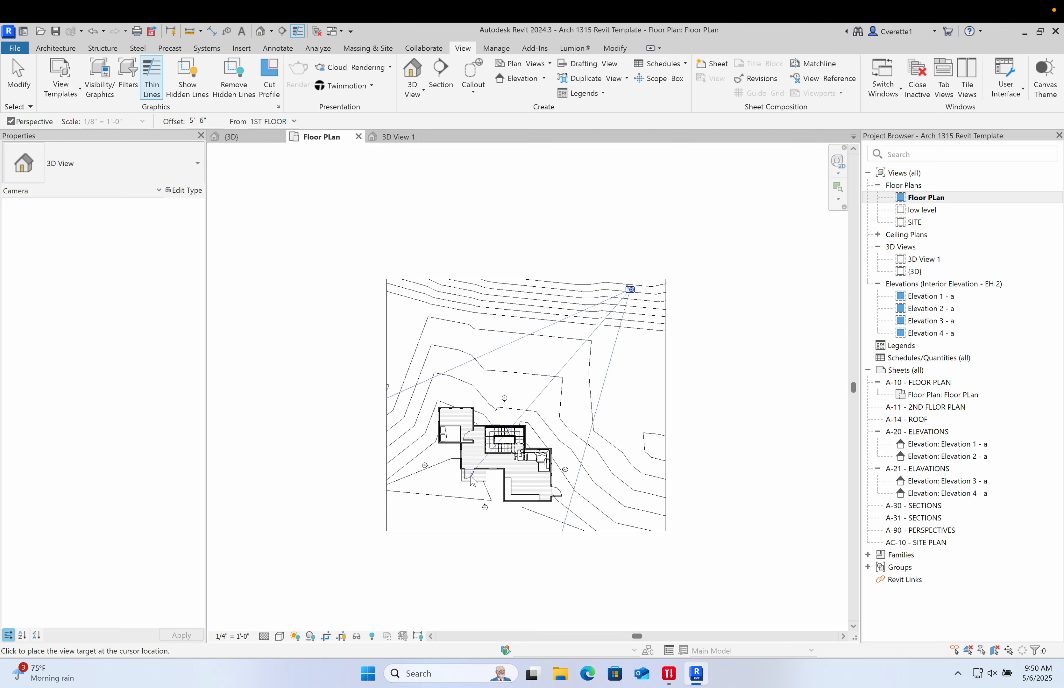
{"action": "left_click", "coordinate": [477, 486]}
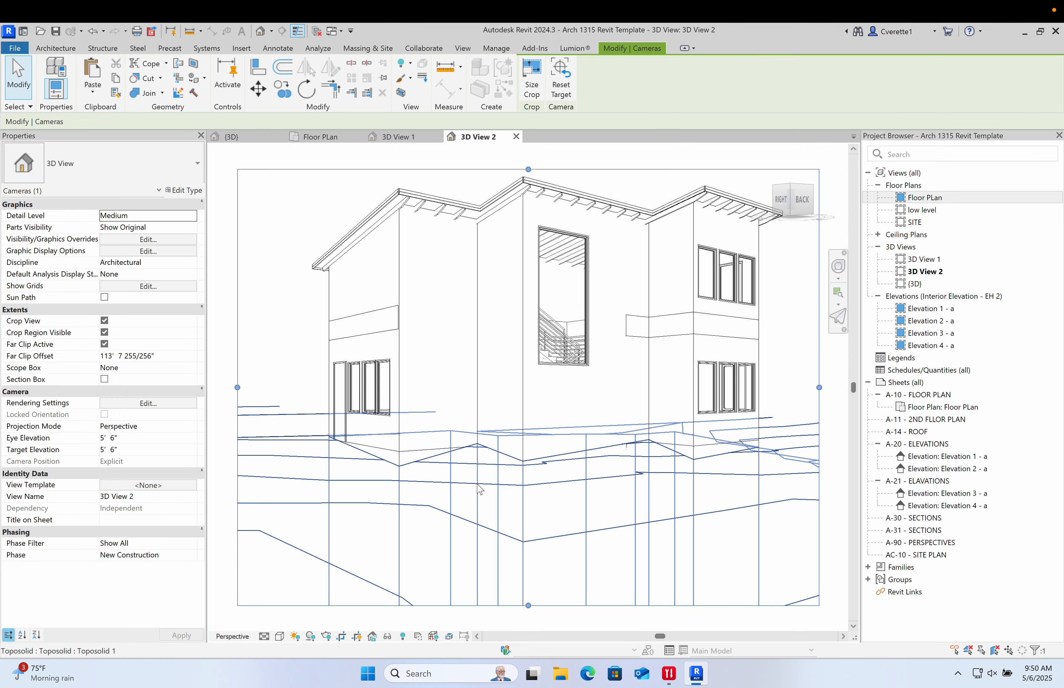
- Resize the new camera view's crop region slightly wider to frame the whole house
{"action": "scroll", "coordinate": [532, 409], "scroll_direction": "down", "scroll_amount": 3}
{"action": "middle_click_drag", "start_coordinate": [537, 414], "coordinate": [489, 405]}
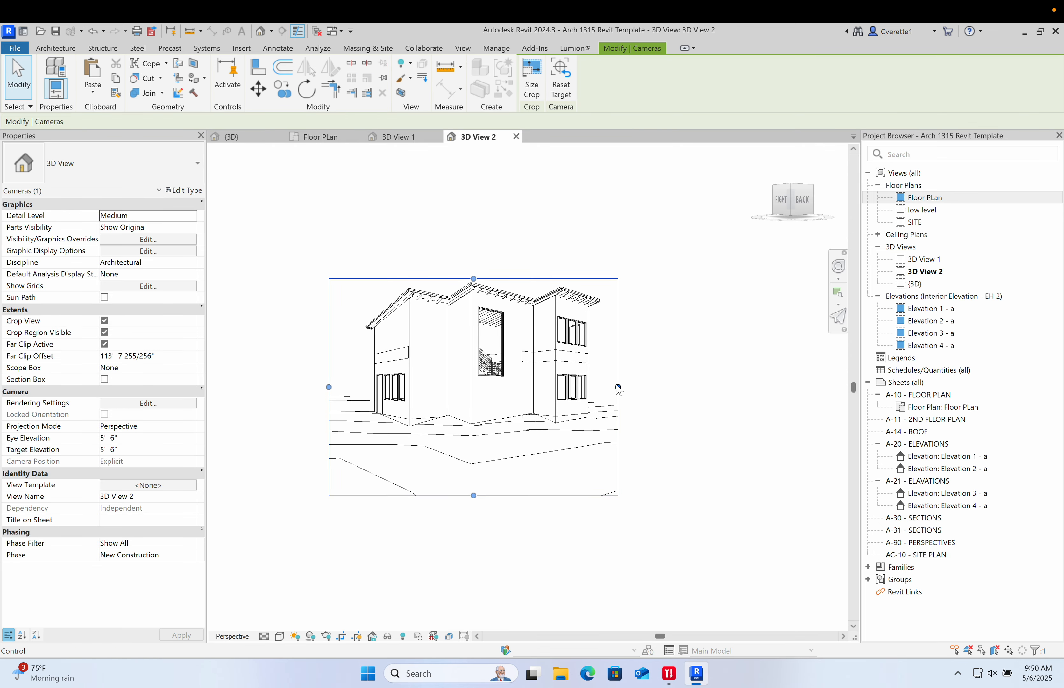
{"action": "left_click_drag", "start_coordinate": [618, 386], "coordinate": [638, 386]}
{"action": "left_click_drag", "start_coordinate": [484, 495], "coordinate": [483, 477]}
{"action": "left_click_drag", "start_coordinate": [492, 256], "coordinate": [492, 252]}
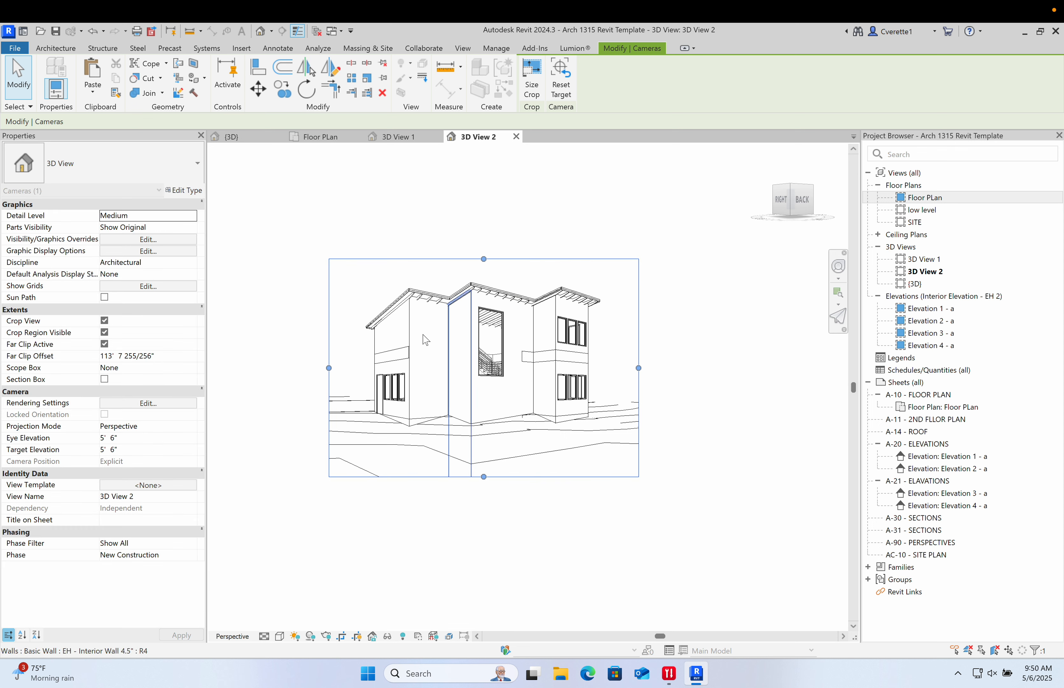
{"action": "left_click_drag", "start_coordinate": [320, 367], "coordinate": [322, 368]}
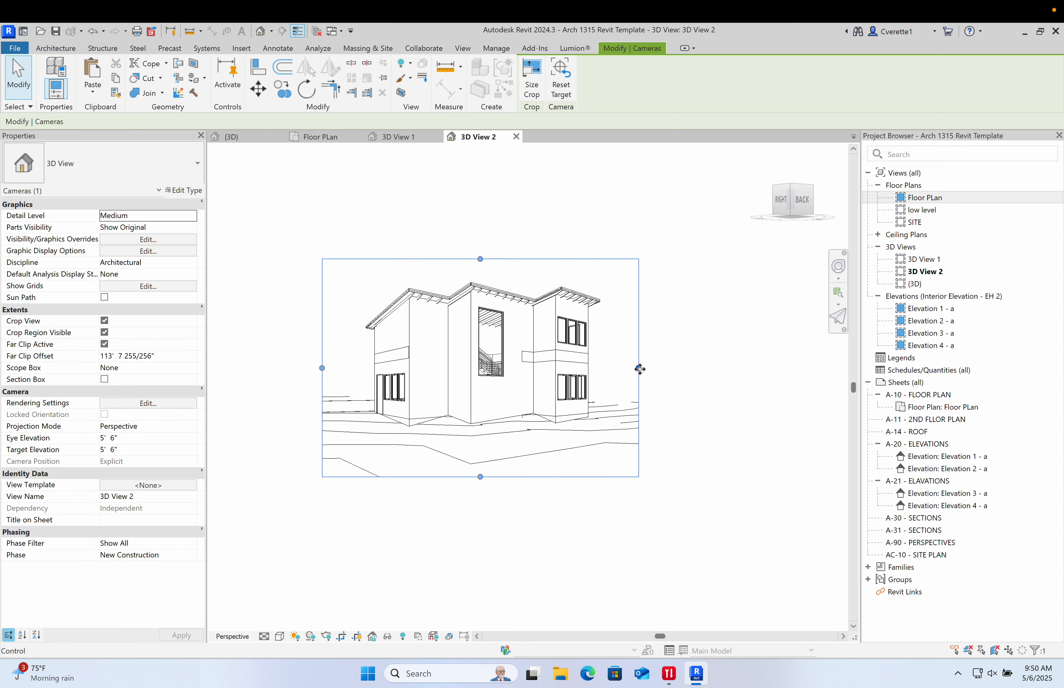
{"action": "left_click_drag", "start_coordinate": [640, 368], "coordinate": [652, 369]}
- Spin the camera view slightly downward for a lower viewpoint of the house
{"action": "left_click", "coordinate": [514, 380]}
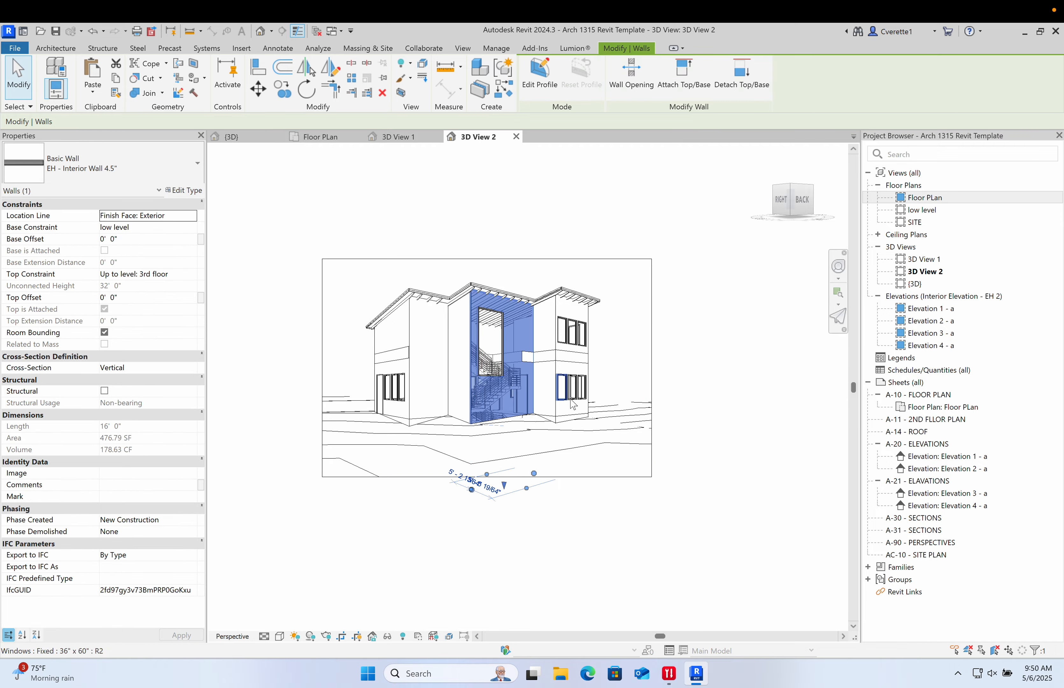
{"action": "mouse_move", "coordinate": [573, 405]}
{"action": "middle_mouse_down", "text": "shift"}
{"action": "mouse_move", "coordinate": [594, 373]}
{"action": "mouse_move", "coordinate": [579, 398]}
{"action": "middle_mouse_up", "text": "shift"}
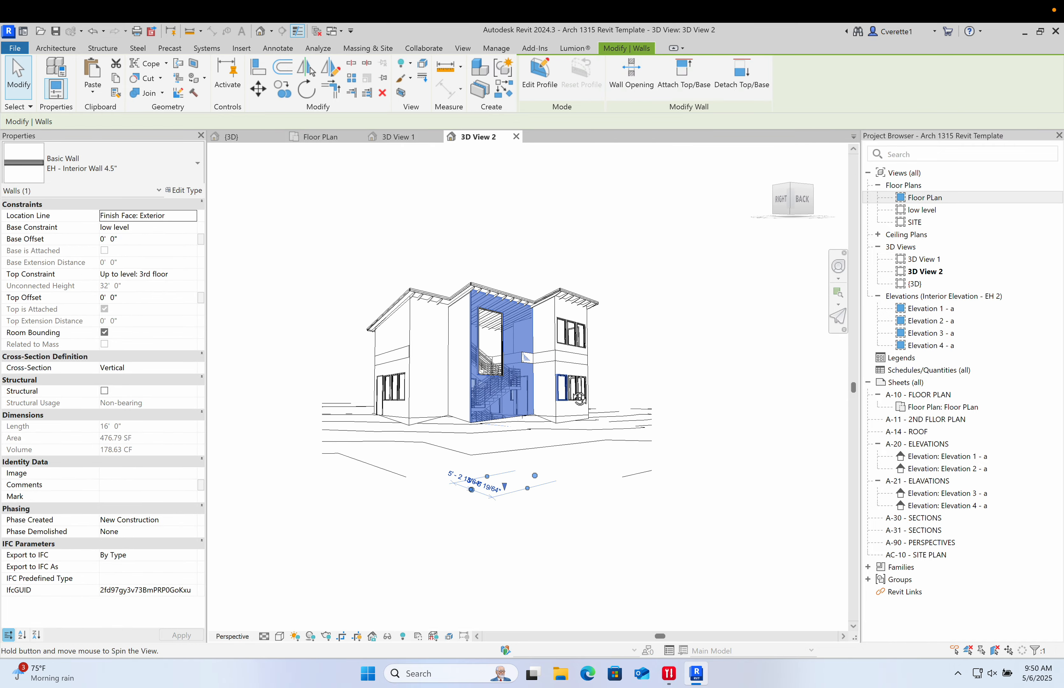
{"action": "left_click", "coordinate": [727, 400]}
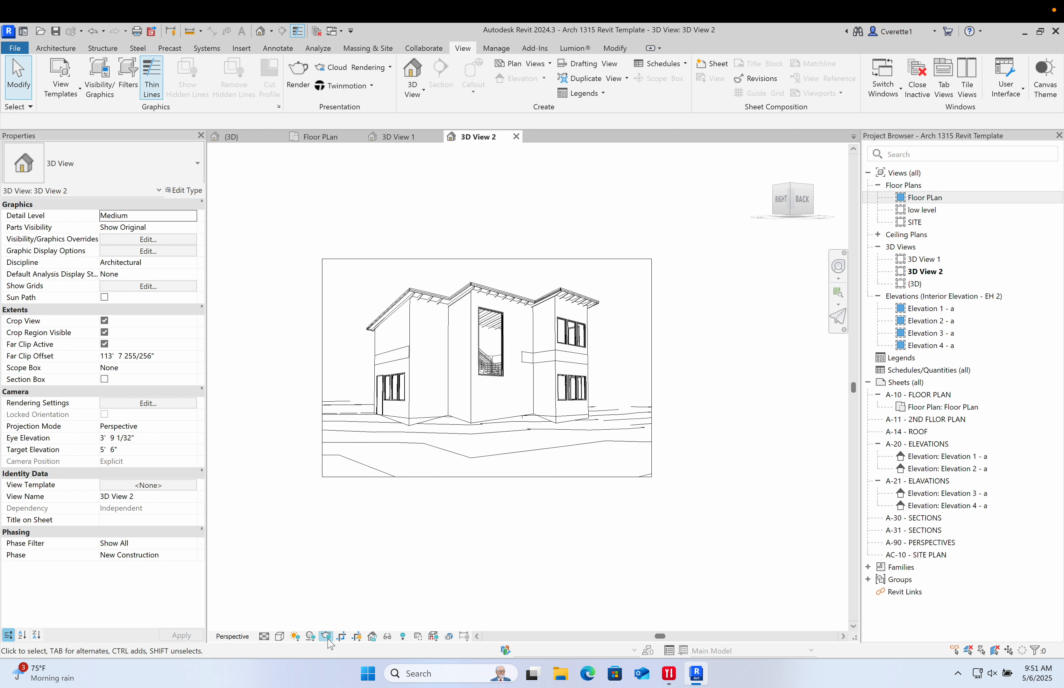
- Turn on shadows in the camera view and set its background to Gradient in the graphic display options
{"action": "left_click", "coordinate": [311, 638]}
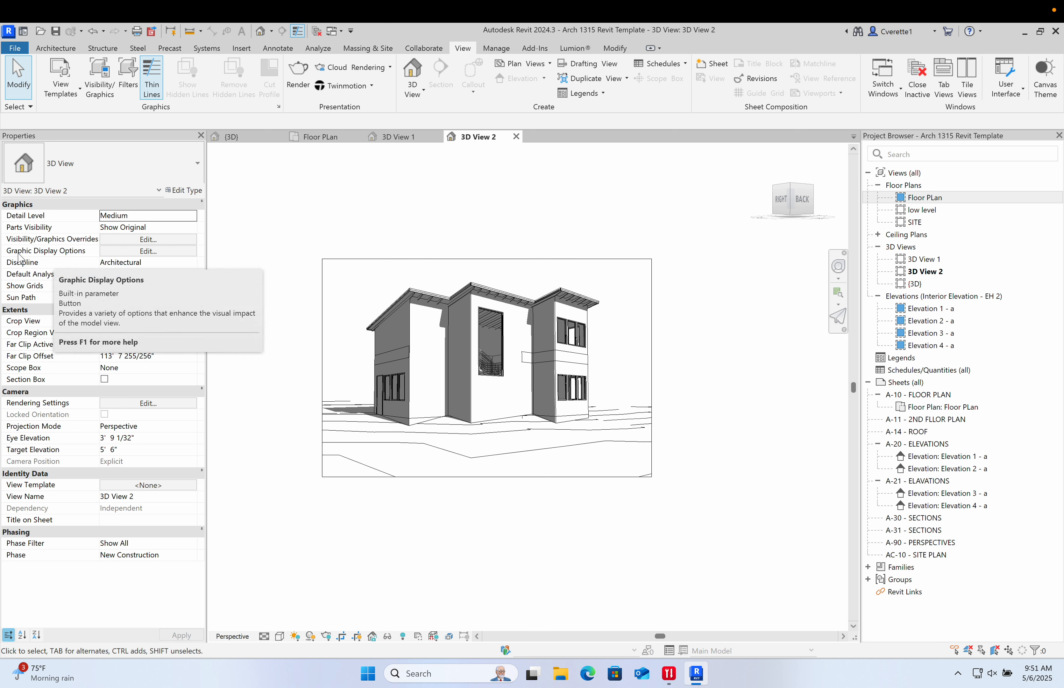
{"action": "left_click", "coordinate": [148, 251]}
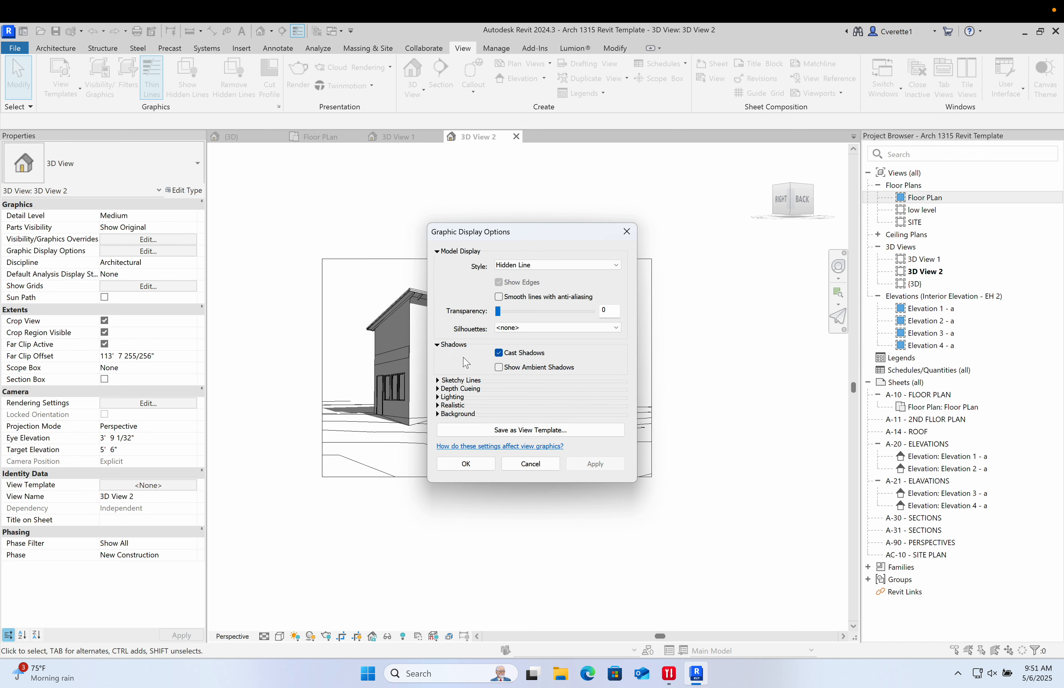
{"action": "left_click", "coordinate": [438, 405]}
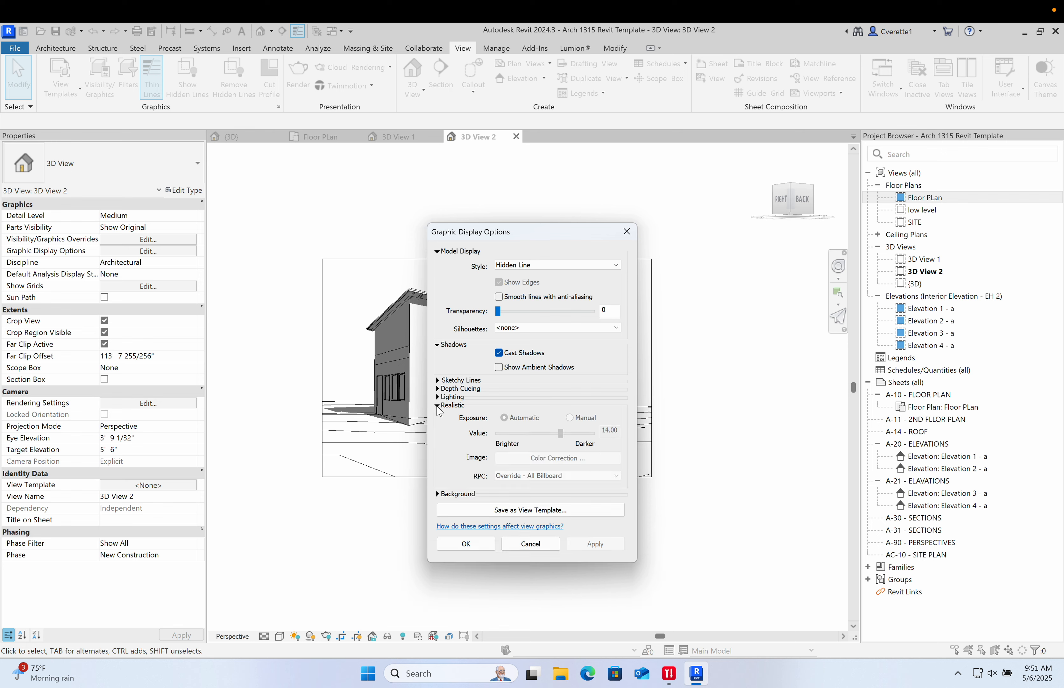
{"action": "left_click", "coordinate": [439, 493]}
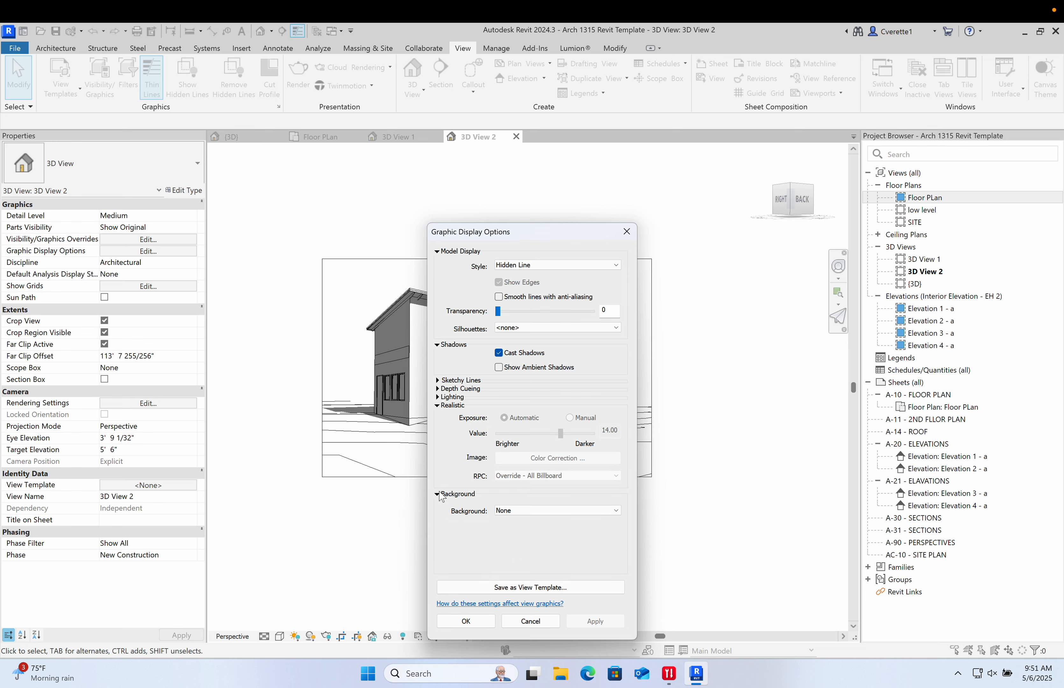
{"action": "left_click", "coordinate": [526, 510]}
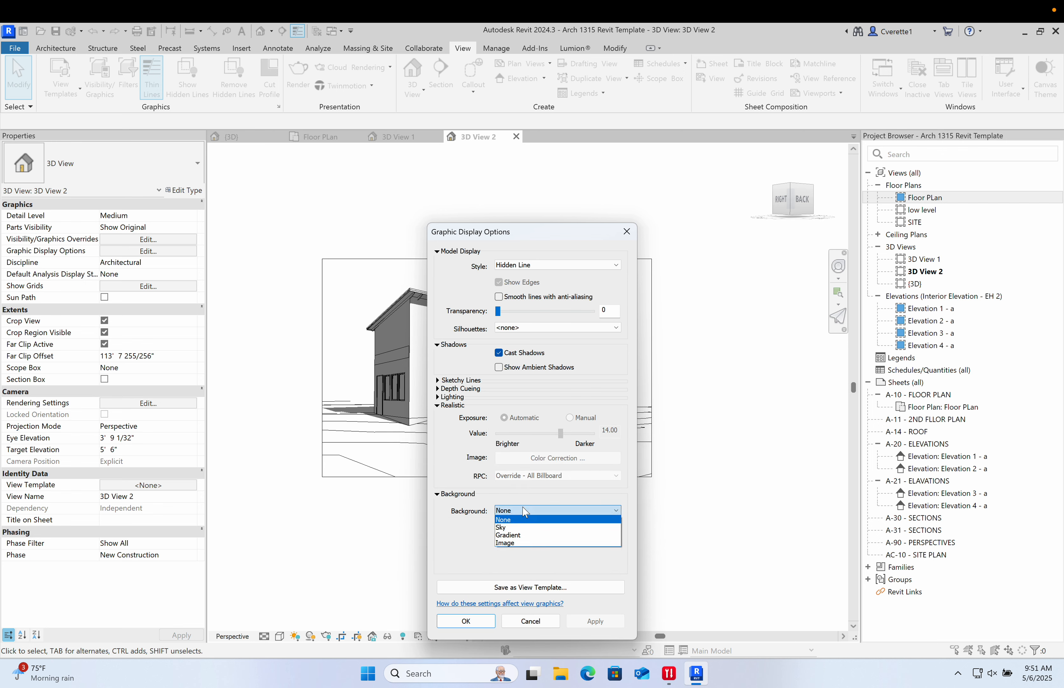
{"action": "left_click", "coordinate": [525, 535]}
- Set the gradient's sky colour to RGB 202-223-249
{"action": "left_click_drag", "start_coordinate": [540, 232], "coordinate": [696, 191]}
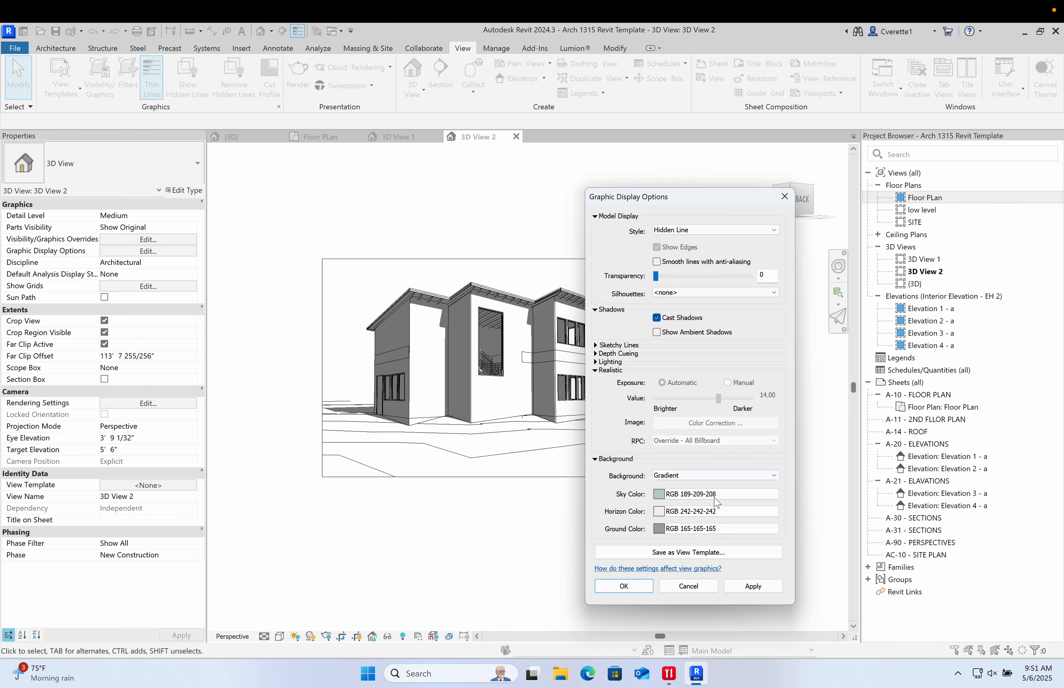
{"action": "left_click", "coordinate": [699, 495]}
{"action": "left_click", "coordinate": [757, 331]}
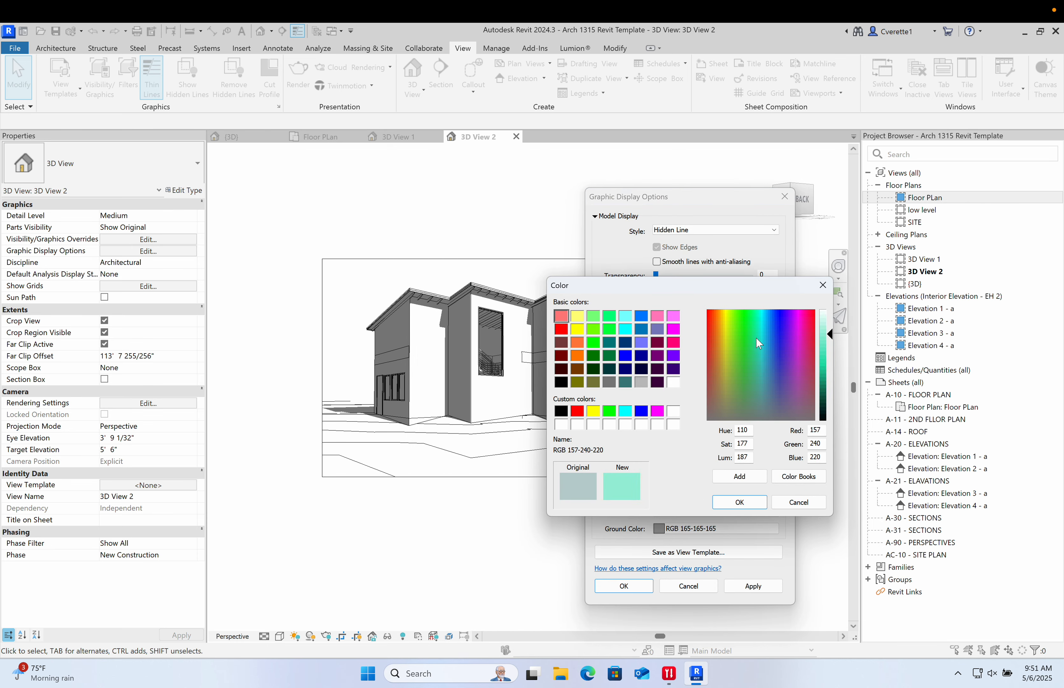
{"action": "left_click", "coordinate": [764, 319]}
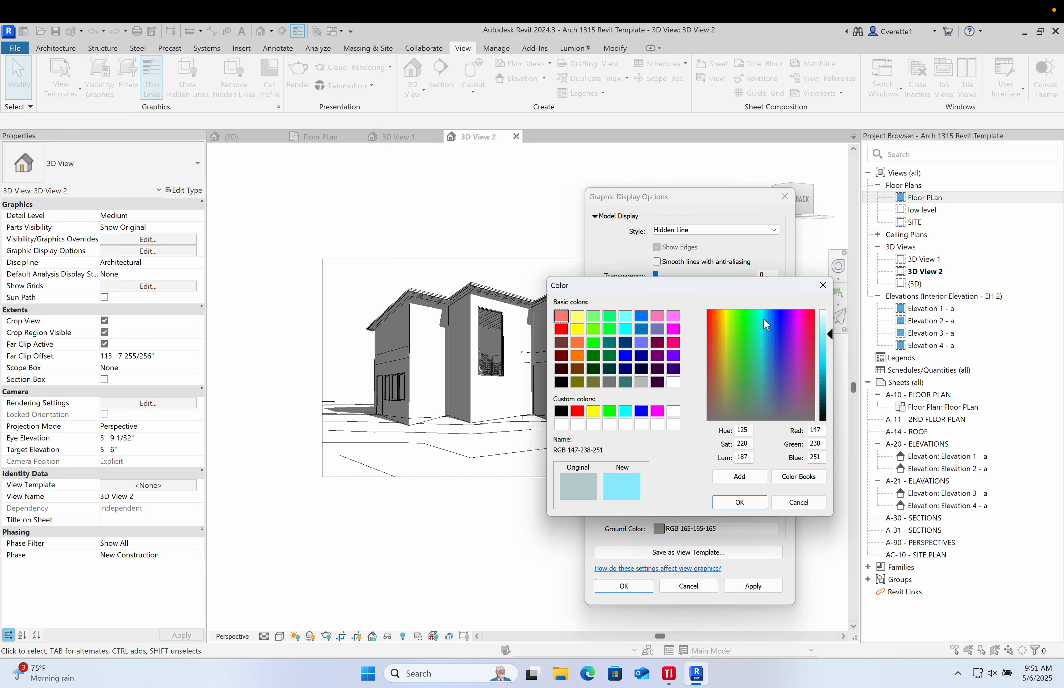
{"action": "left_click", "coordinate": [771, 334]}
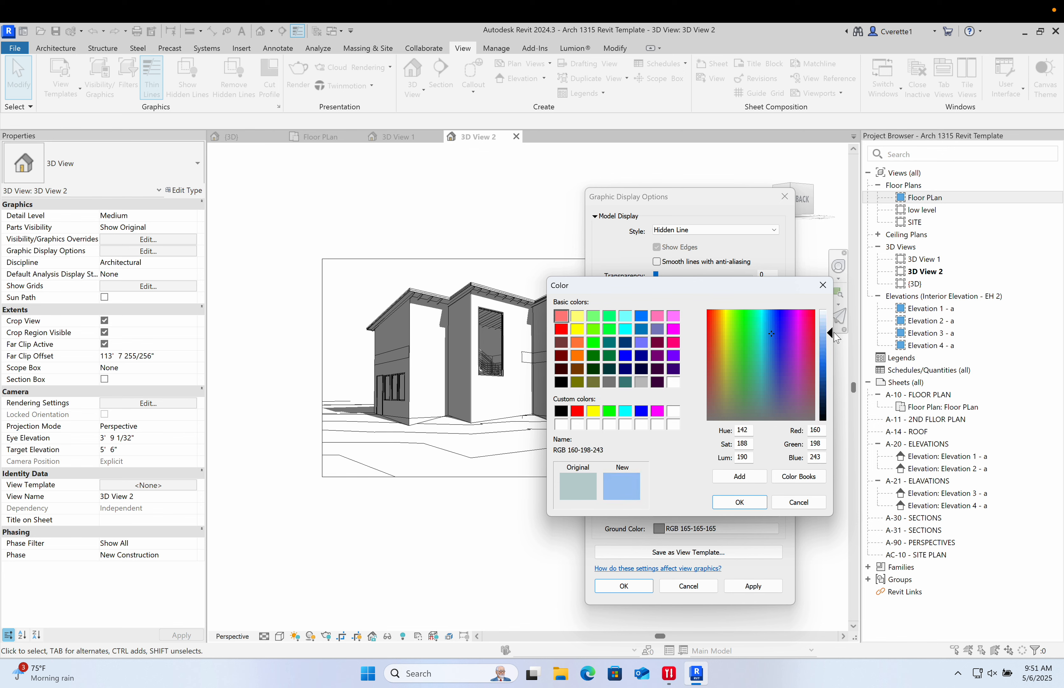
{"action": "left_click_drag", "start_coordinate": [834, 334], "coordinate": [835, 323]}
{"action": "left_click", "coordinate": [740, 502]}
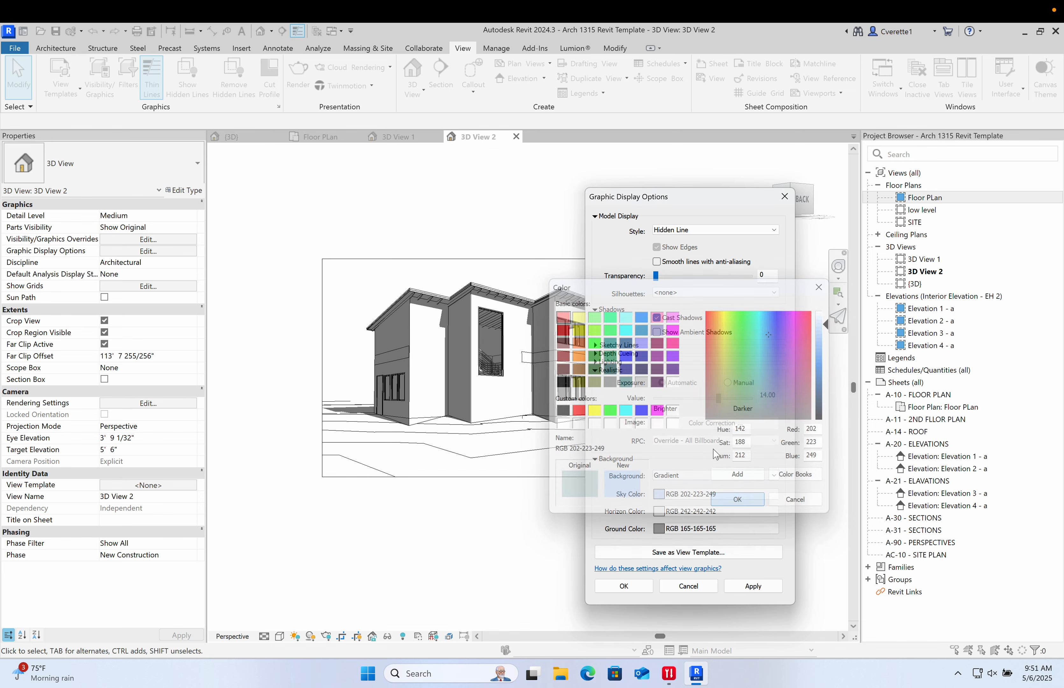
- Set the gradient's horizon colour to RGB 250-250-250
{"action": "left_click", "coordinate": [691, 511]}
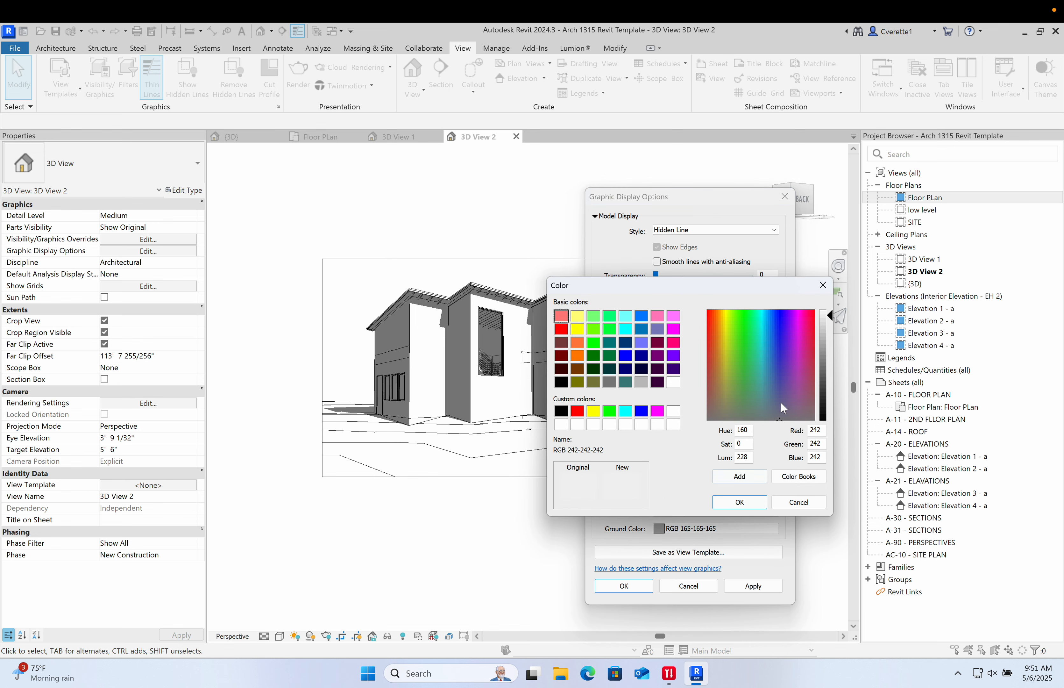
{"action": "left_click_drag", "start_coordinate": [832, 322], "coordinate": [831, 311]}
{"action": "left_click", "coordinate": [745, 506]}
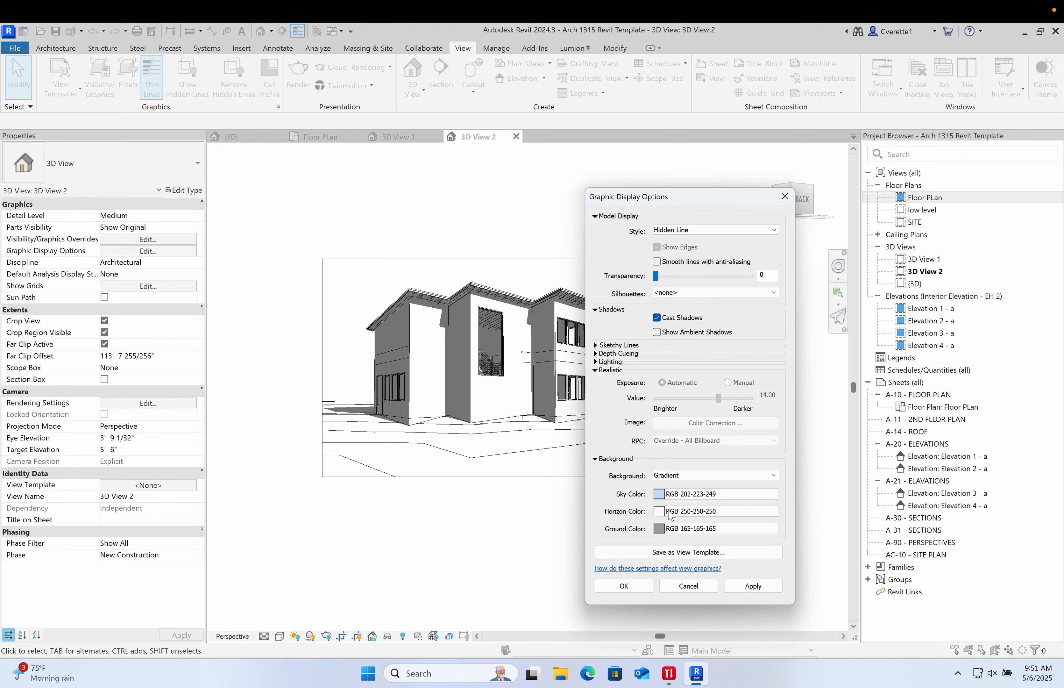
- Set the gradient's ground colour to White and apply the display settings
{"action": "left_click", "coordinate": [670, 529]}
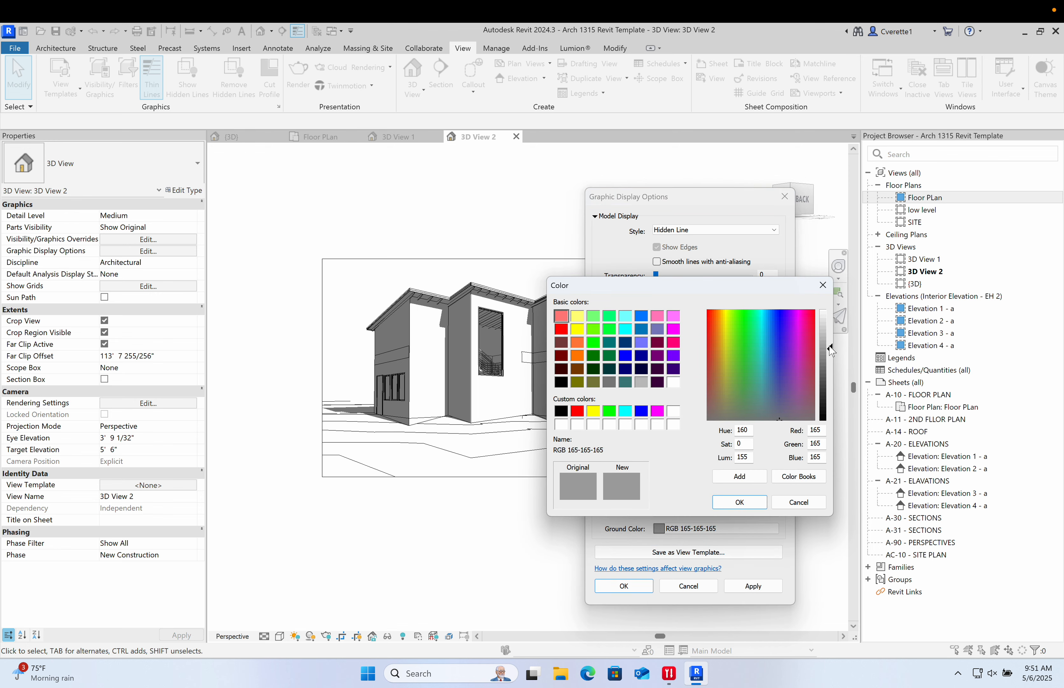
{"action": "left_click_drag", "start_coordinate": [831, 350], "coordinate": [830, 310]}
{"action": "left_click", "coordinate": [739, 503]}
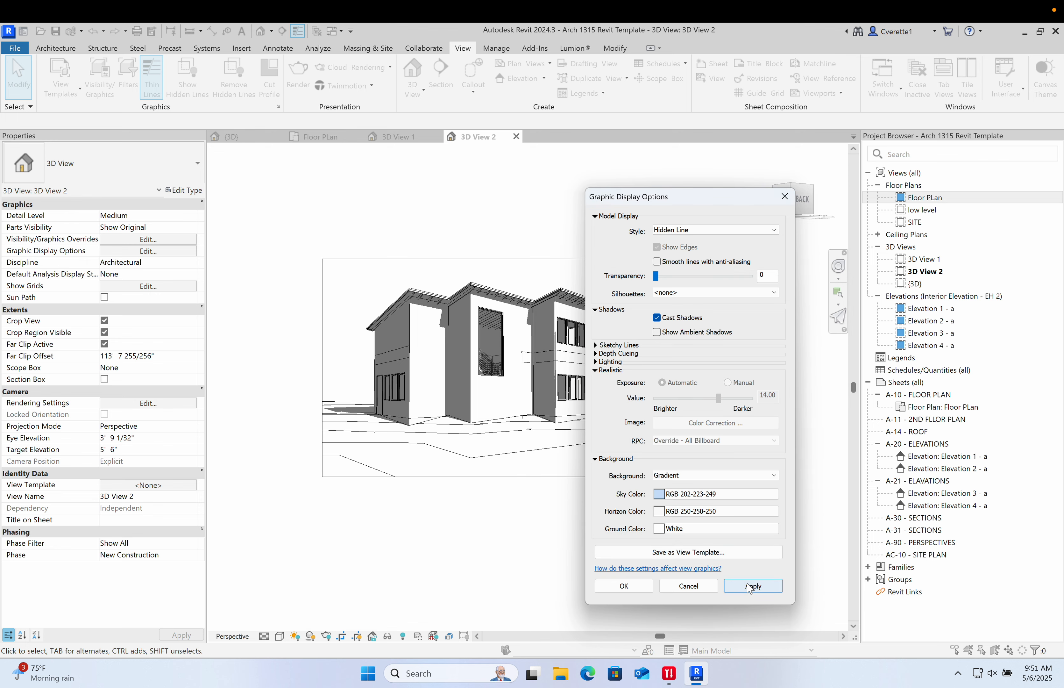
{"action": "left_click", "coordinate": [750, 587]}
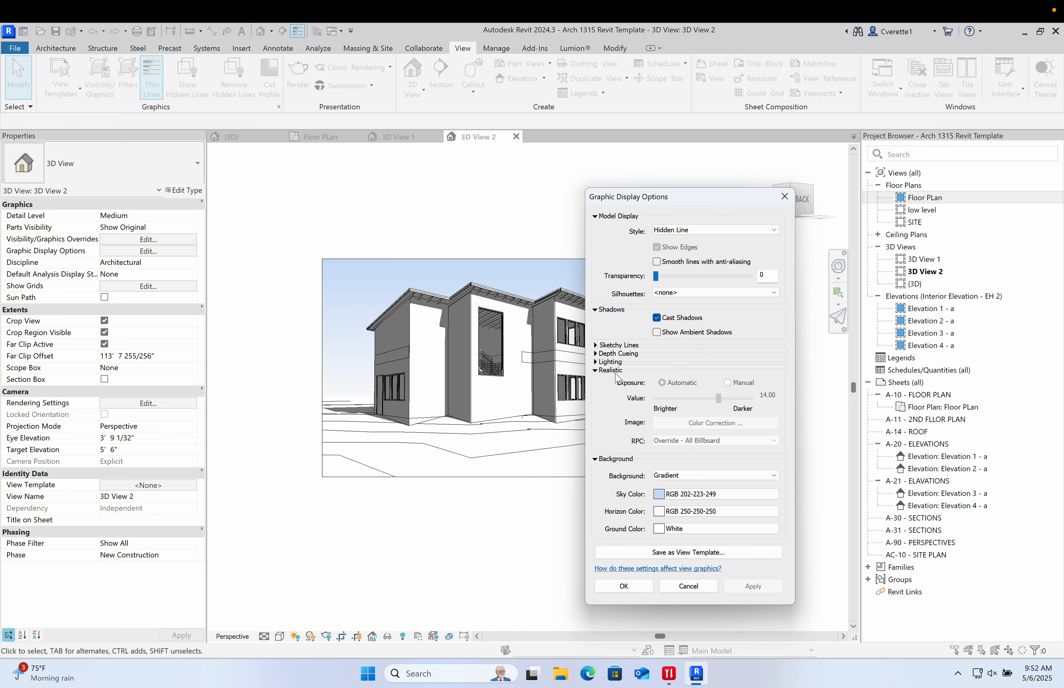
- Set the lighting's shadow intensity to 16, then apply and close the graphic display options
{"action": "left_click", "coordinate": [596, 362]}
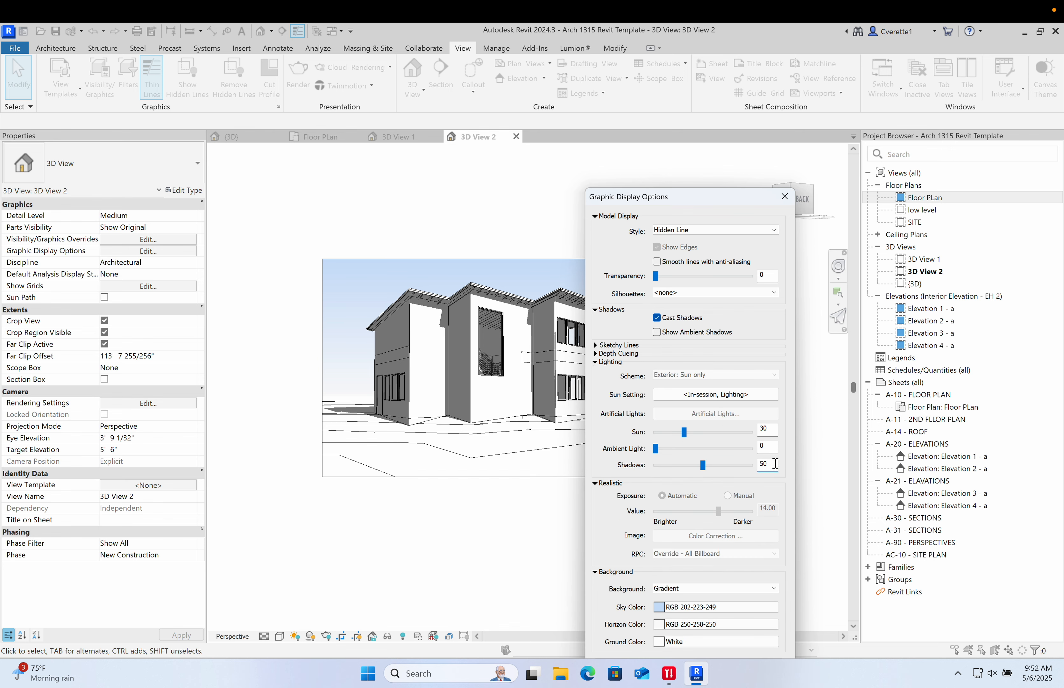
{"action": "left_click_drag", "start_coordinate": [775, 464], "coordinate": [741, 464]}
{"action": "left_click", "coordinate": [771, 447]}
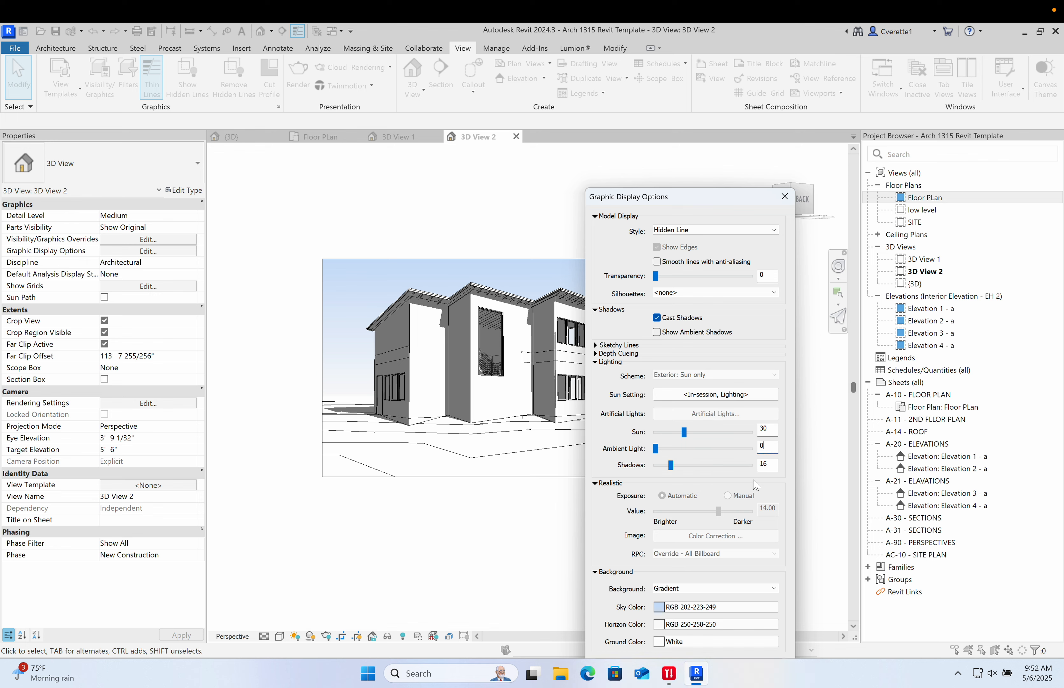
{"action": "left_click_drag", "start_coordinate": [717, 196], "coordinate": [746, 127]}
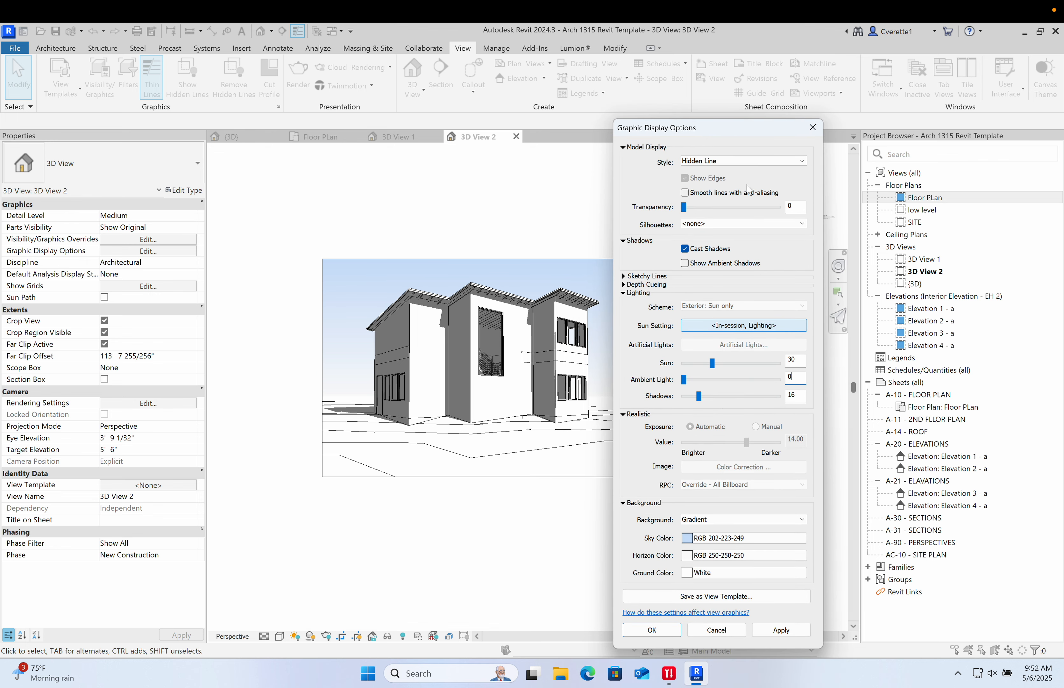
{"action": "left_click", "coordinate": [772, 632]}
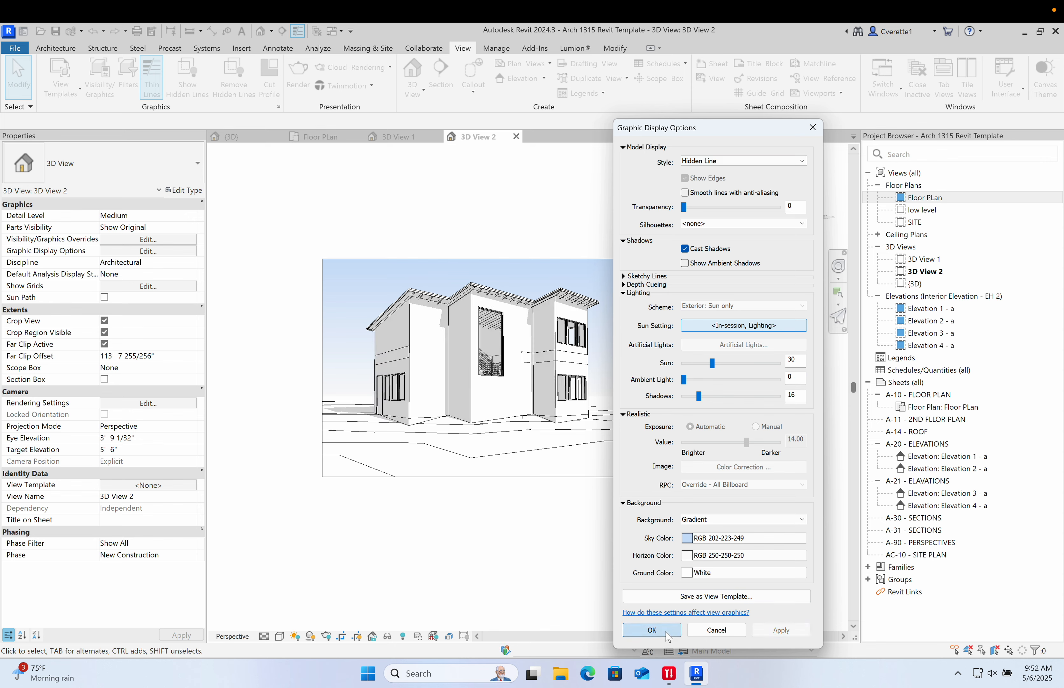
{"action": "left_click", "coordinate": [652, 630]}
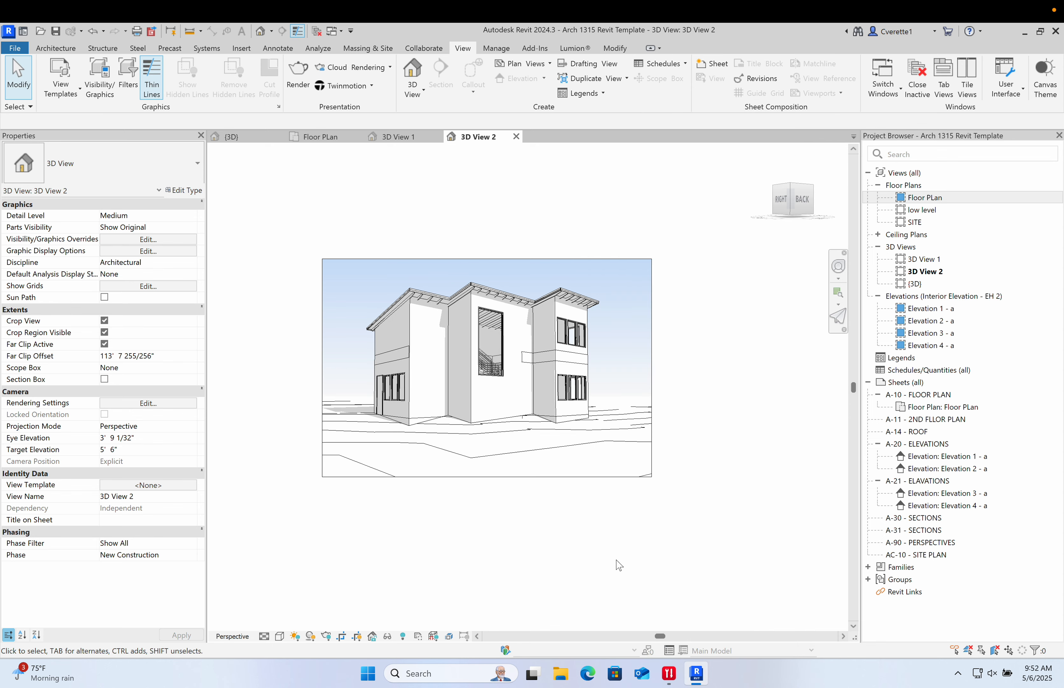
- Adjust the camera view's crop region, raising the bottom edge and extending the right and top edges slightly
{"action": "left_click", "coordinate": [536, 477]}
{"action": "left_click_drag", "start_coordinate": [487, 476], "coordinate": [487, 460]}
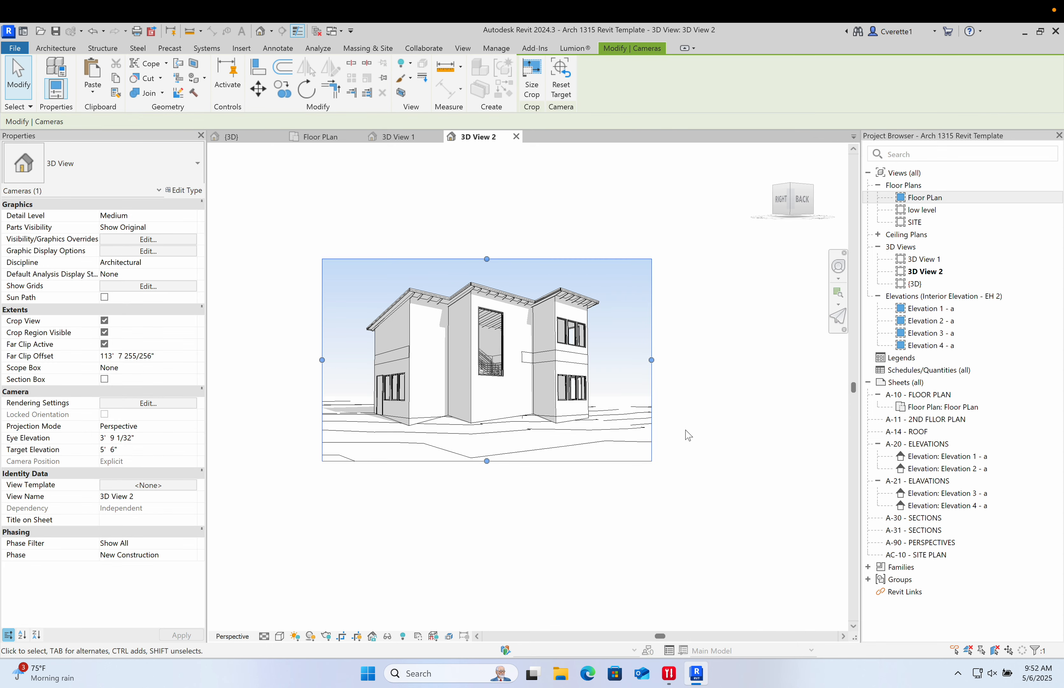
{"action": "left_click_drag", "start_coordinate": [651, 360], "coordinate": [657, 359]}
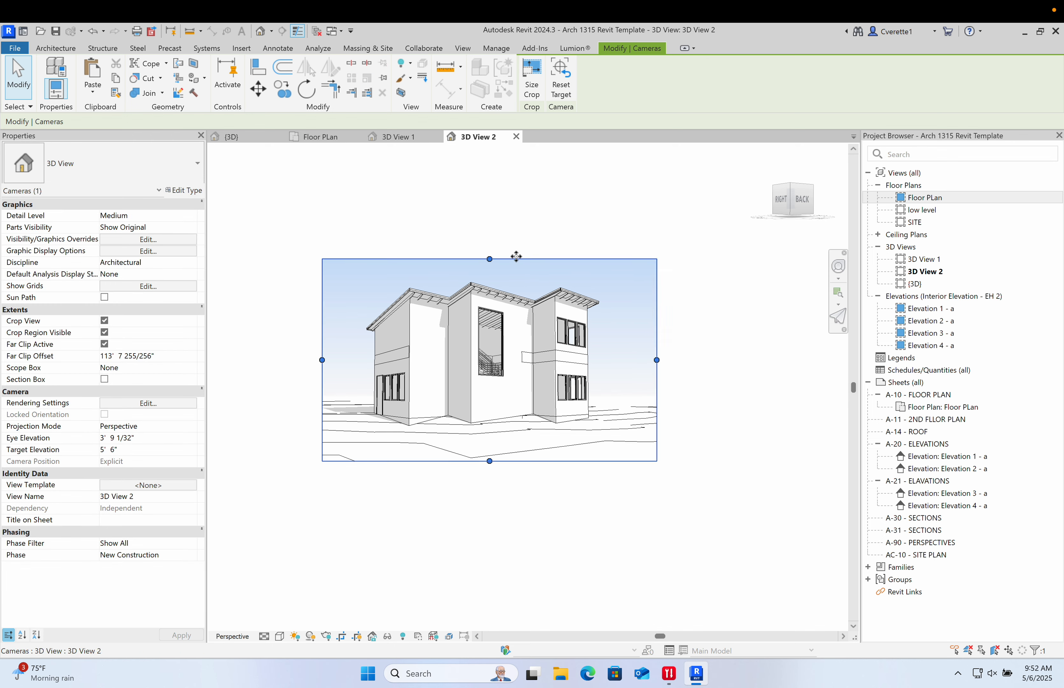
{"action": "left_click_drag", "start_coordinate": [516, 258], "coordinate": [517, 246]}
{"action": "left_click", "coordinate": [697, 330]}
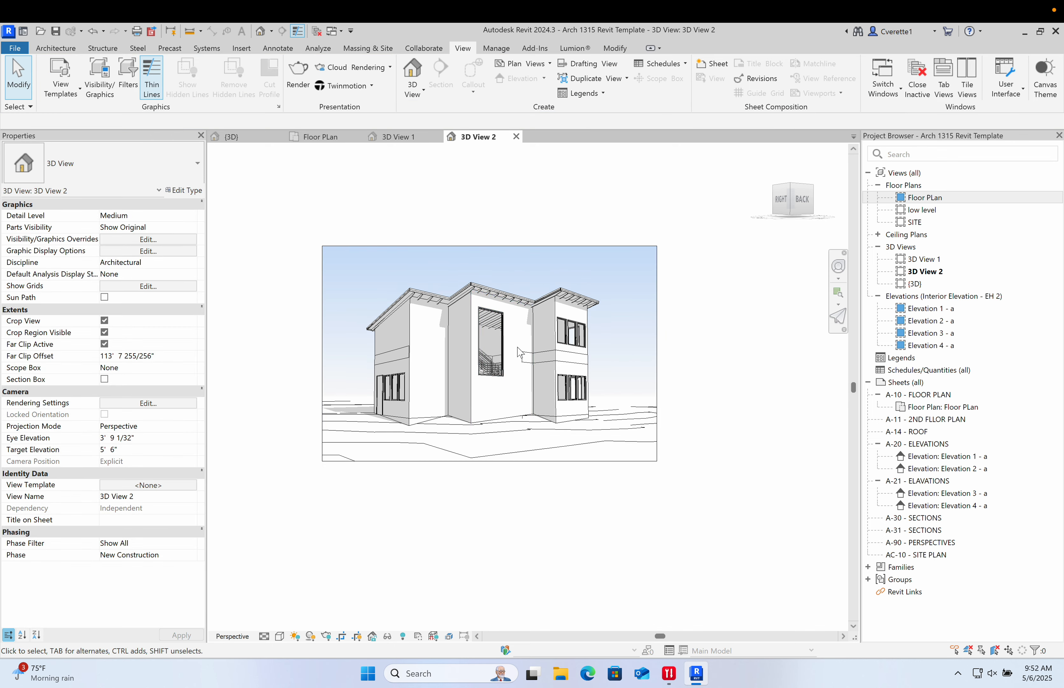
{"action": "scroll", "coordinate": [520, 353], "scroll_direction": "up", "scroll_amount": 2}
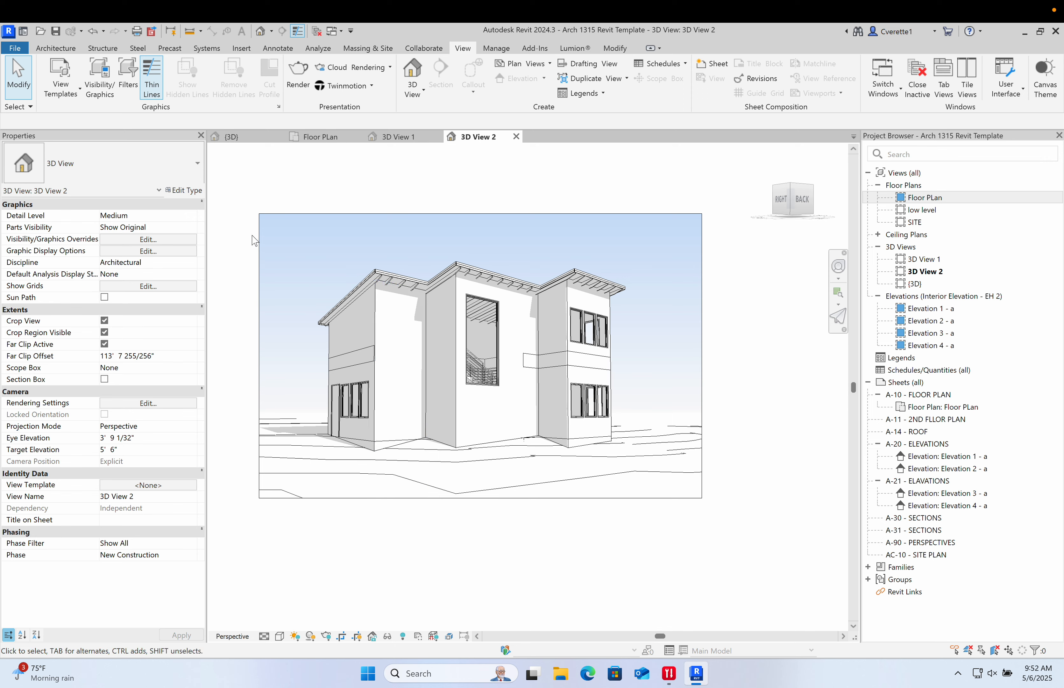
{"action": "left_click_drag", "start_coordinate": [267, 230], "coordinate": [756, 541]}
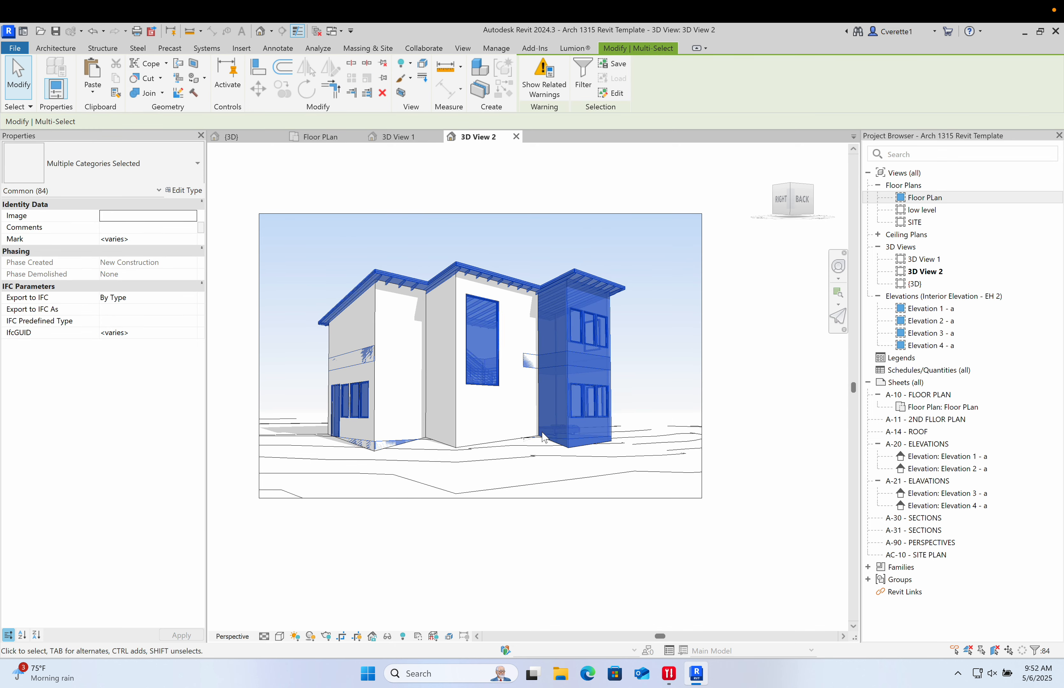
{"action": "left_click", "coordinate": [527, 555]}
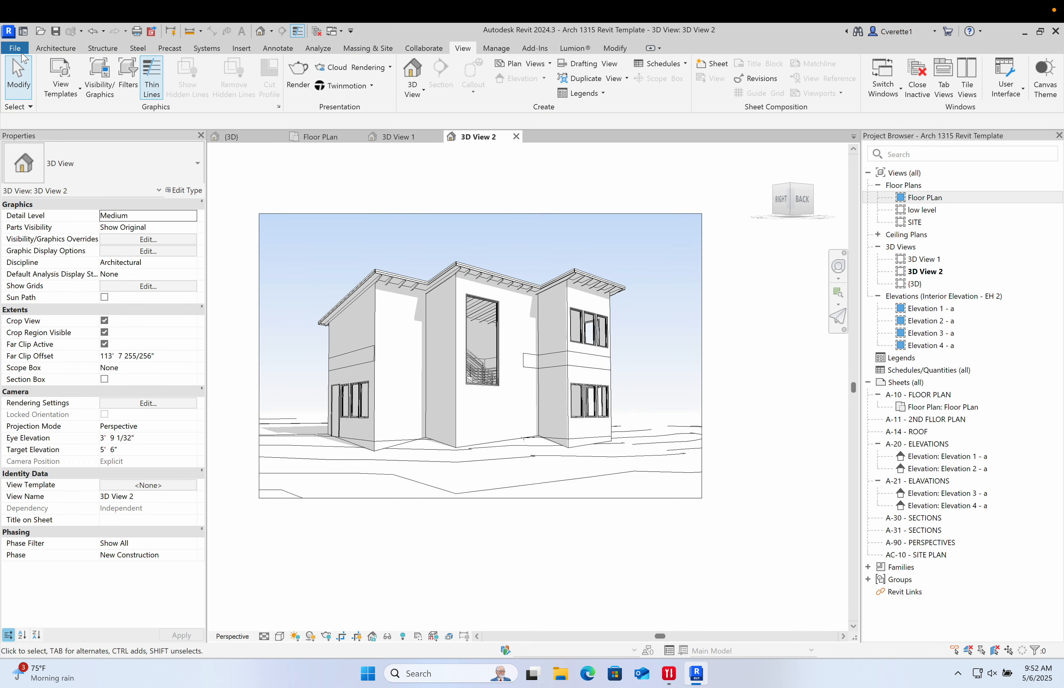
- Export the camera view as an AutoCAD 2007 DWG file saved to the Desktop
{"action": "left_click", "coordinate": [15, 48]}
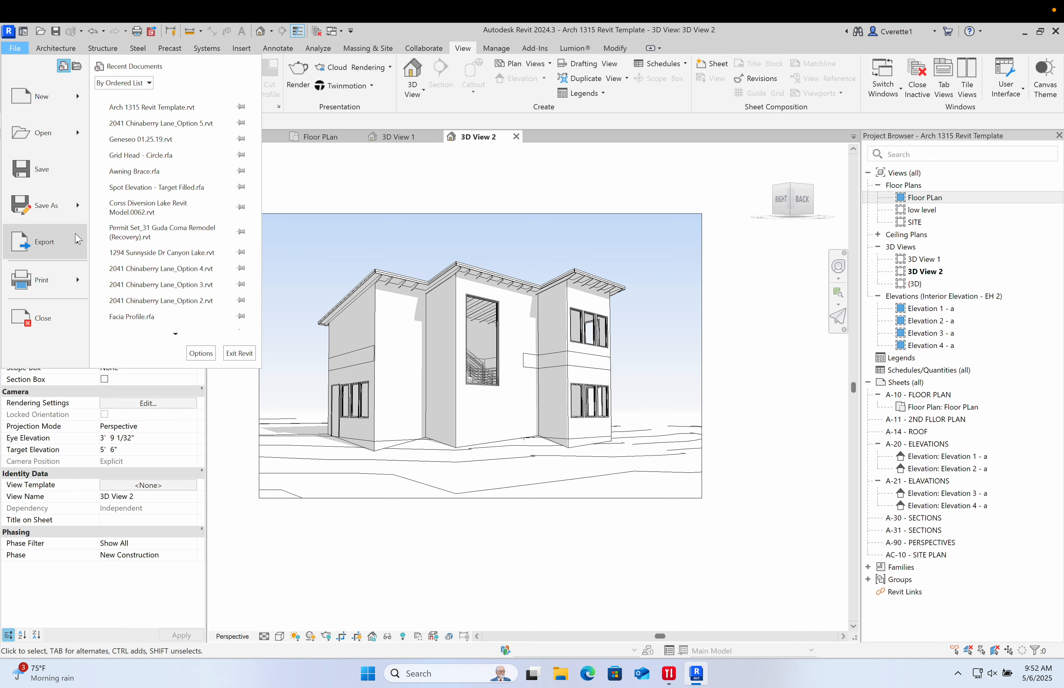
{"action": "mouse_move", "coordinate": [78, 240]}
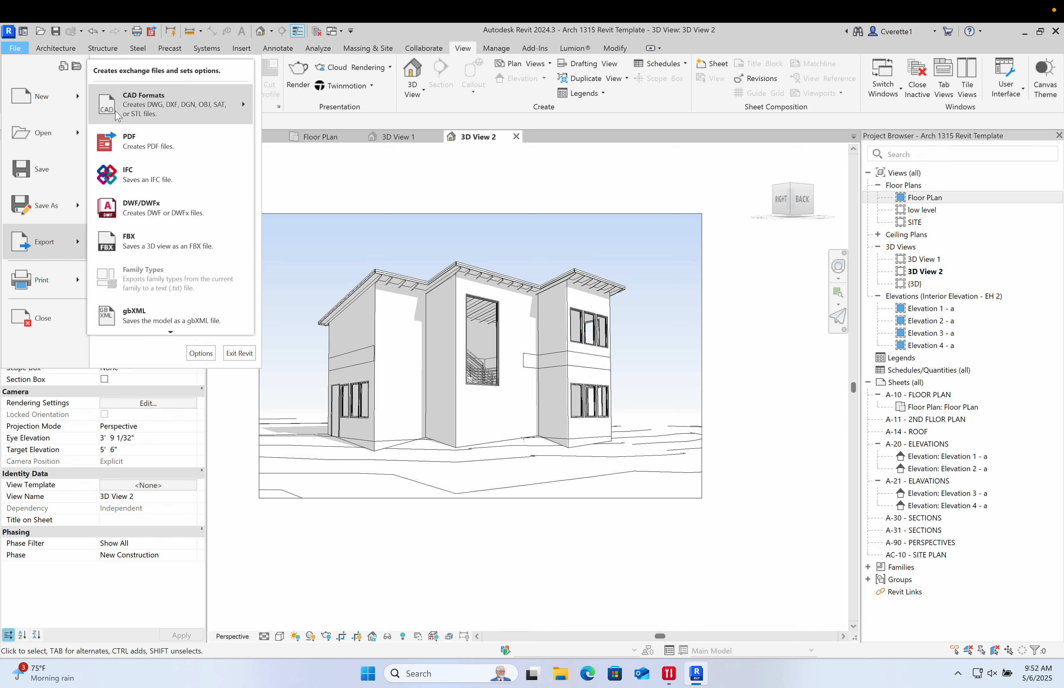
{"action": "mouse_move", "coordinate": [153, 109]}
{"action": "left_click", "coordinate": [280, 96]}
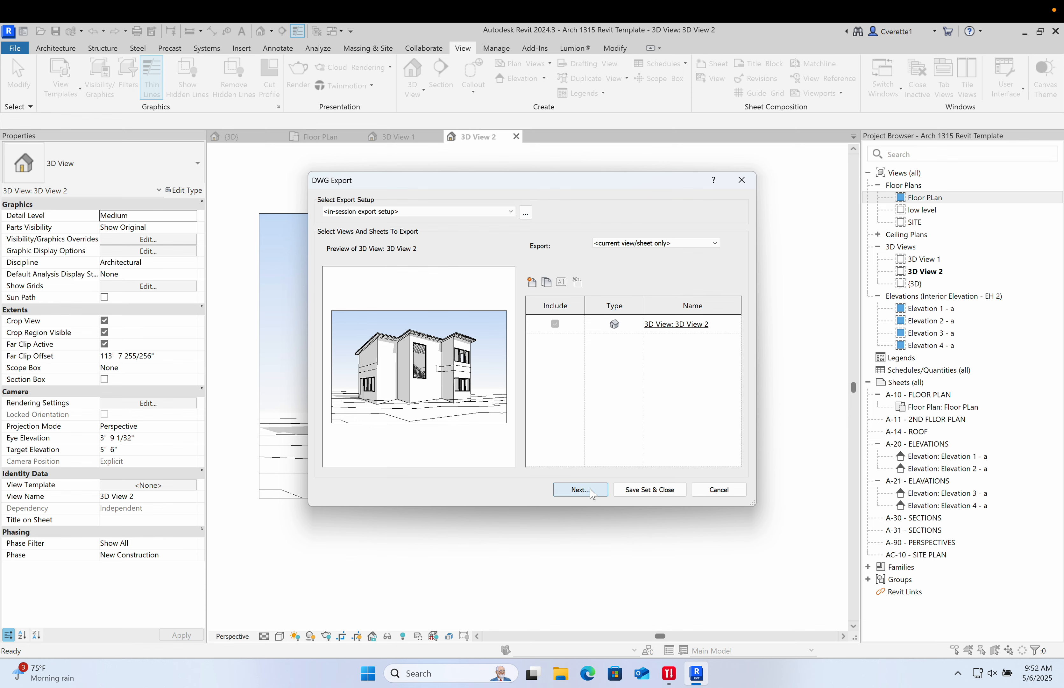
{"action": "left_click", "coordinate": [579, 489]}
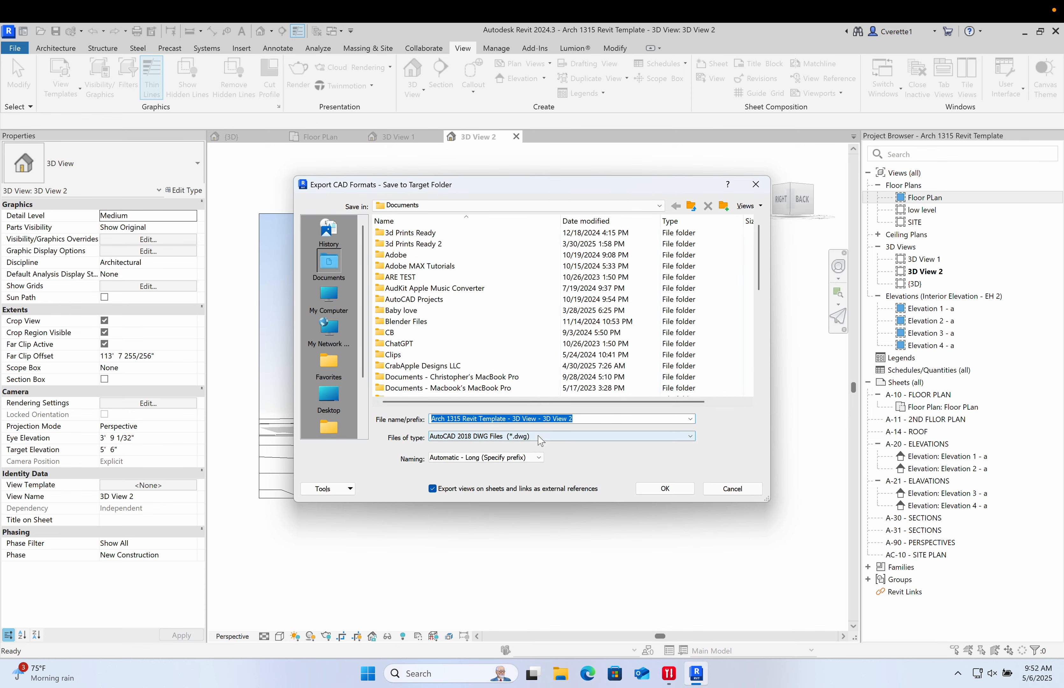
{"action": "left_click", "coordinate": [488, 438]}
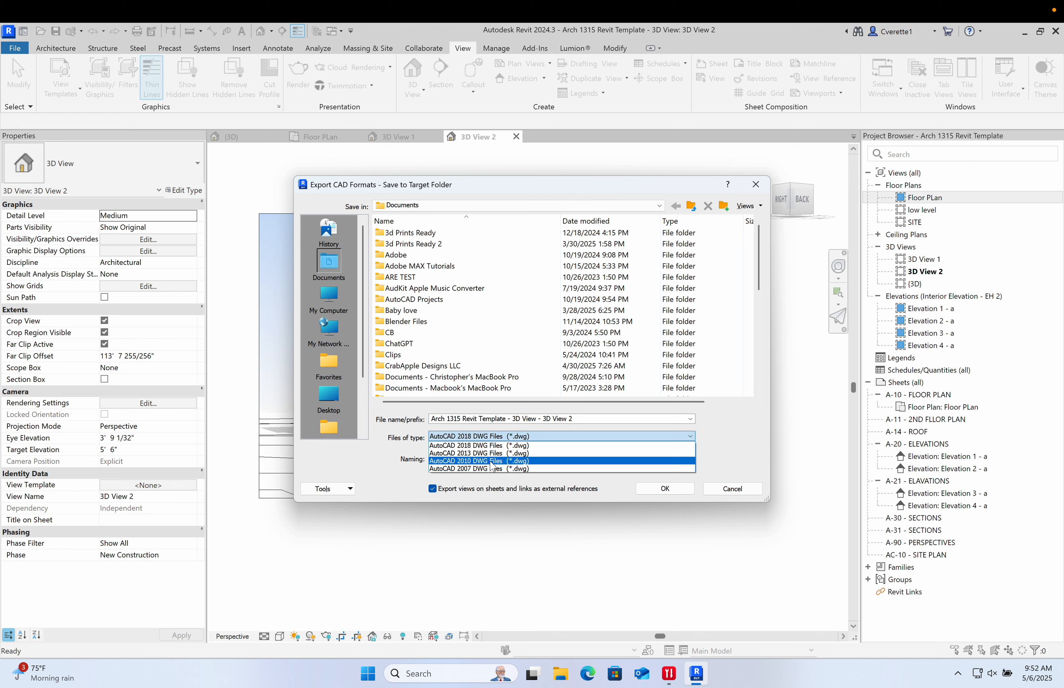
{"action": "left_click", "coordinate": [483, 470]}
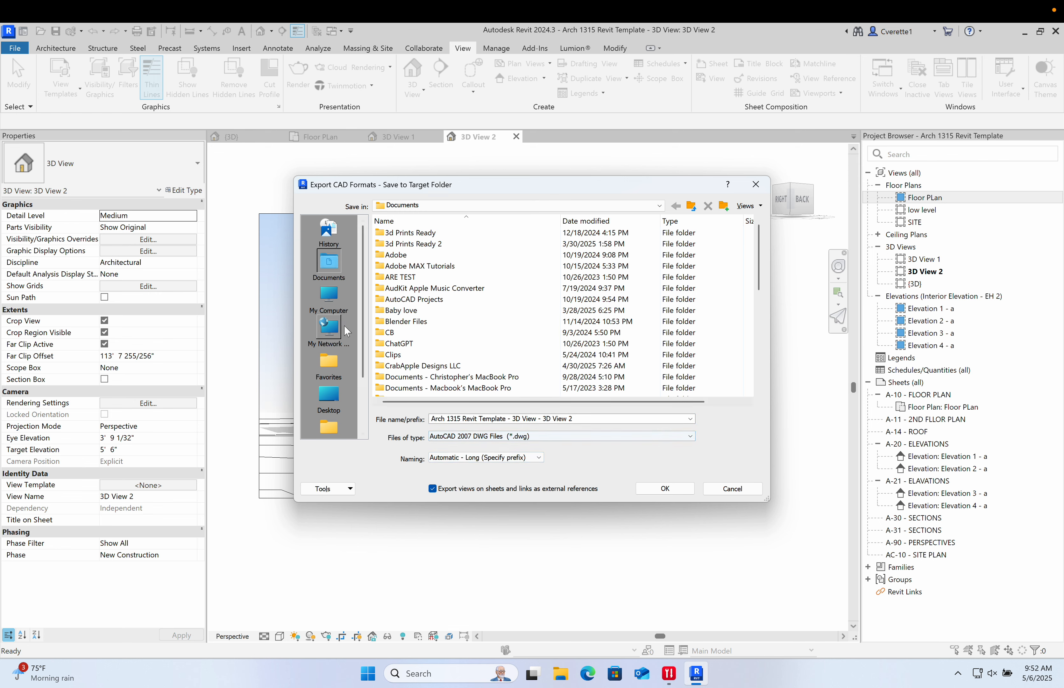
{"action": "left_click", "coordinate": [329, 396]}
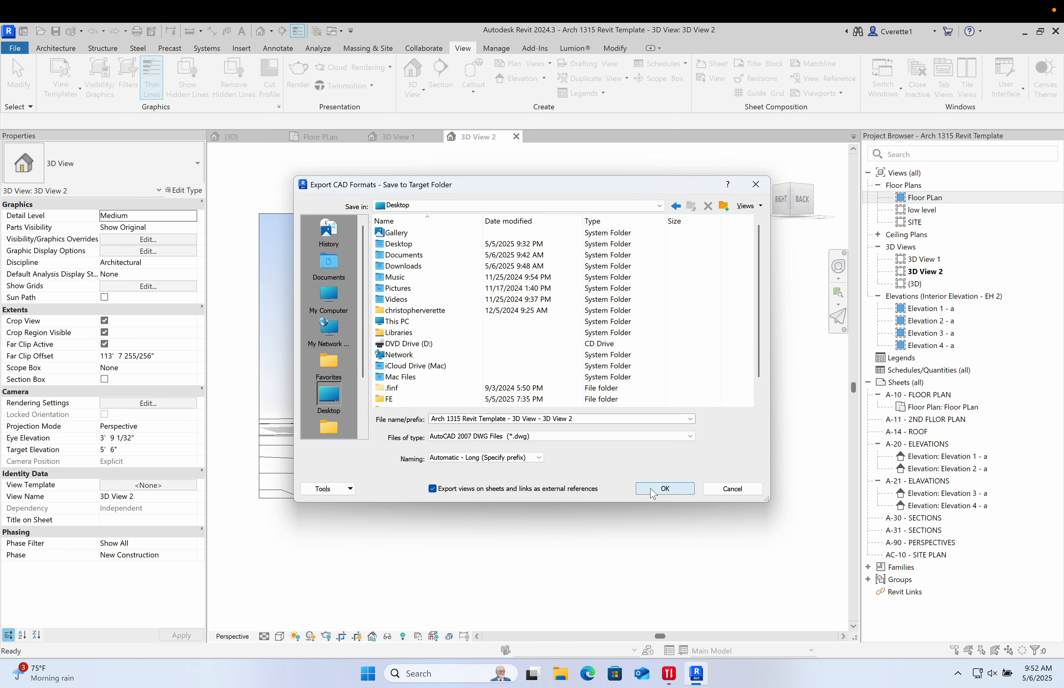
{"action": "left_click", "coordinate": [665, 488]}
- Switch to the Mac desktop and launch Rhino 8
{"action": "key", "text": "ctrl+Left"}
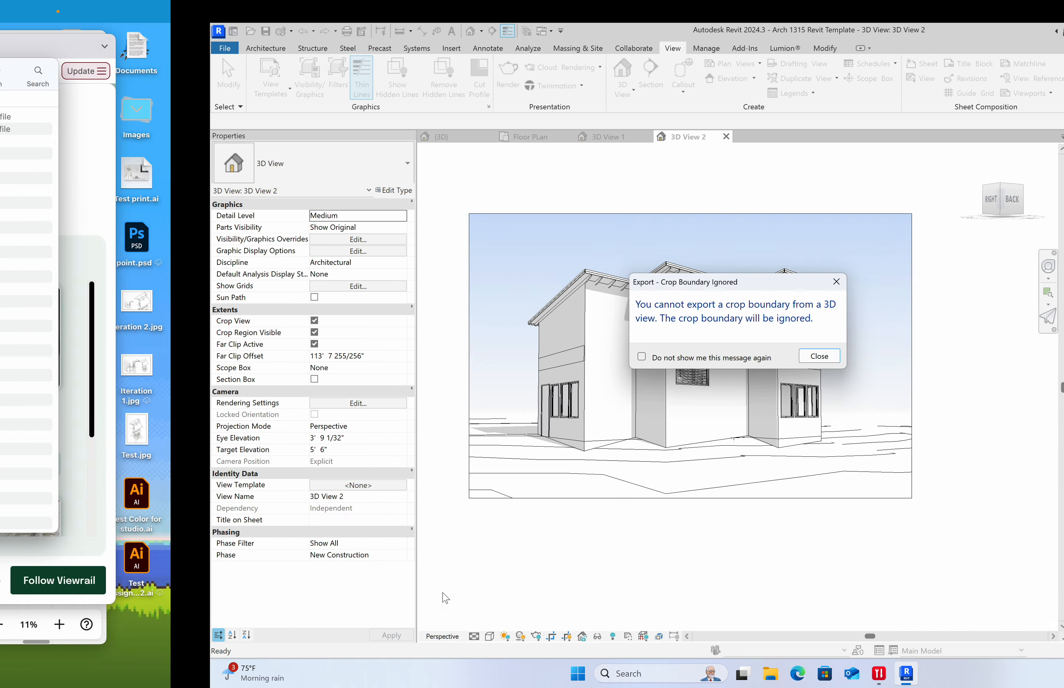
{"action": "mouse_move", "coordinate": [429, 683]}
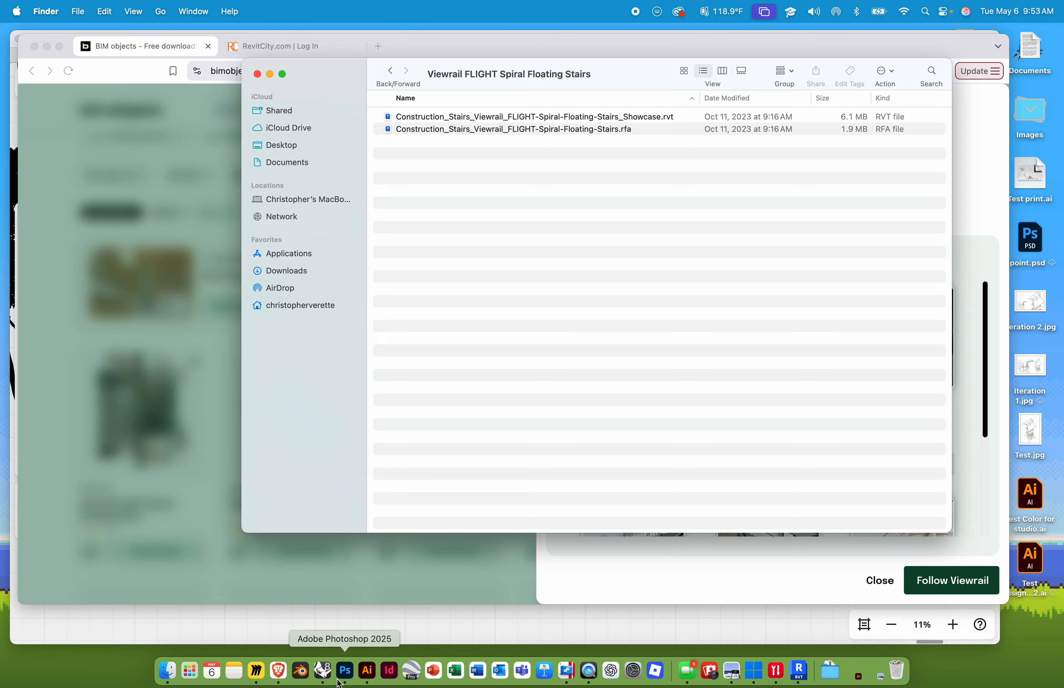
{"action": "left_click", "coordinate": [257, 671]}
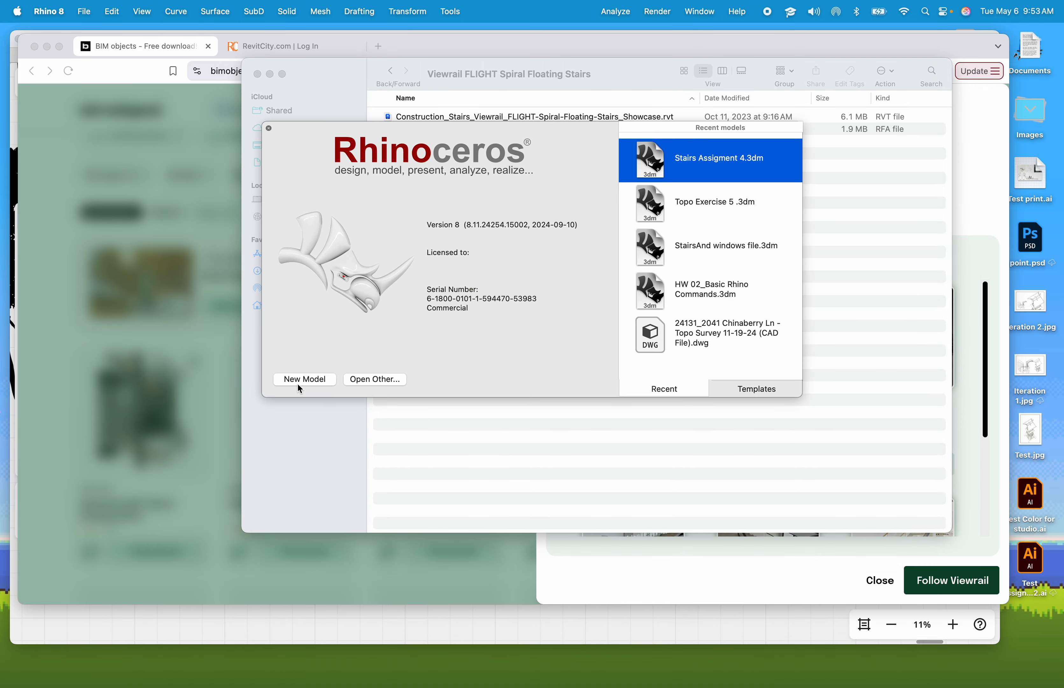
- Start a new Rhino model and import the Desktop file Arch 1315 Revit Template - 3D View - 3D View 2.dwg with default options
{"action": "left_click", "coordinate": [297, 383]}
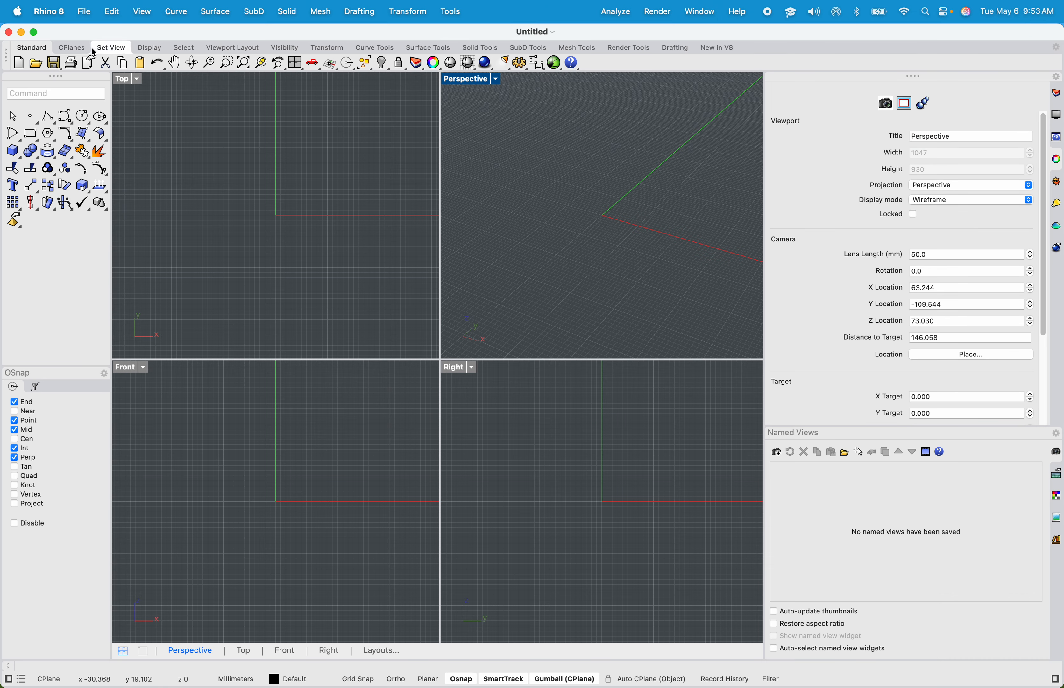
{"action": "left_click", "coordinate": [84, 12]}
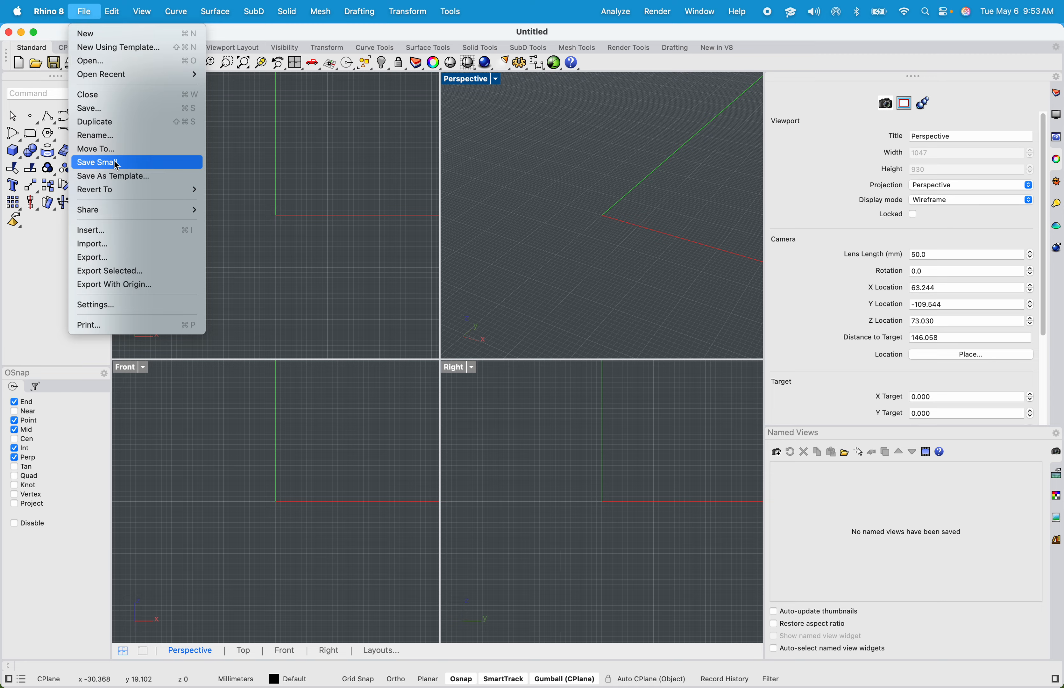
{"action": "left_click", "coordinate": [94, 245]}
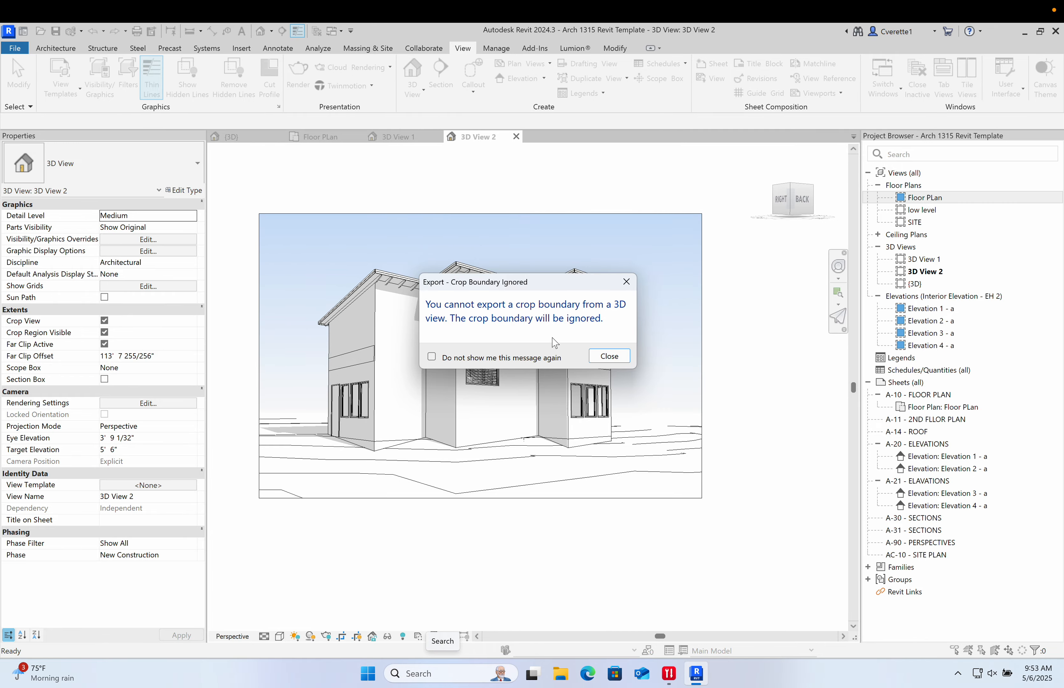
{"action": "left_click", "coordinate": [609, 356]}
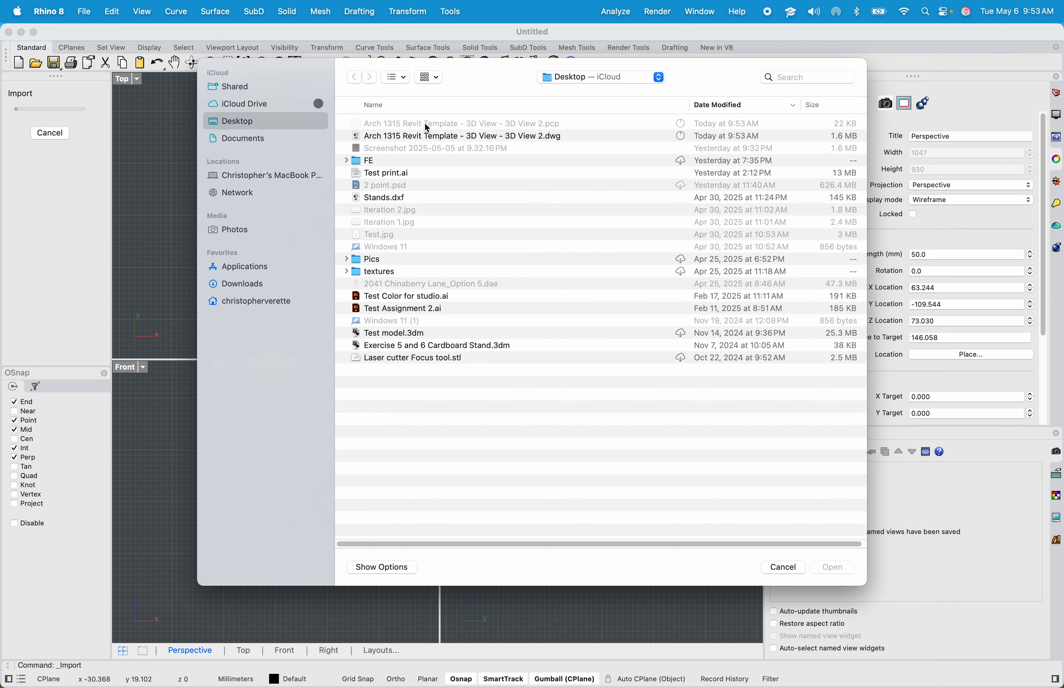
{"action": "left_click", "coordinate": [438, 139]}
{"action": "left_click", "coordinate": [827, 568]}
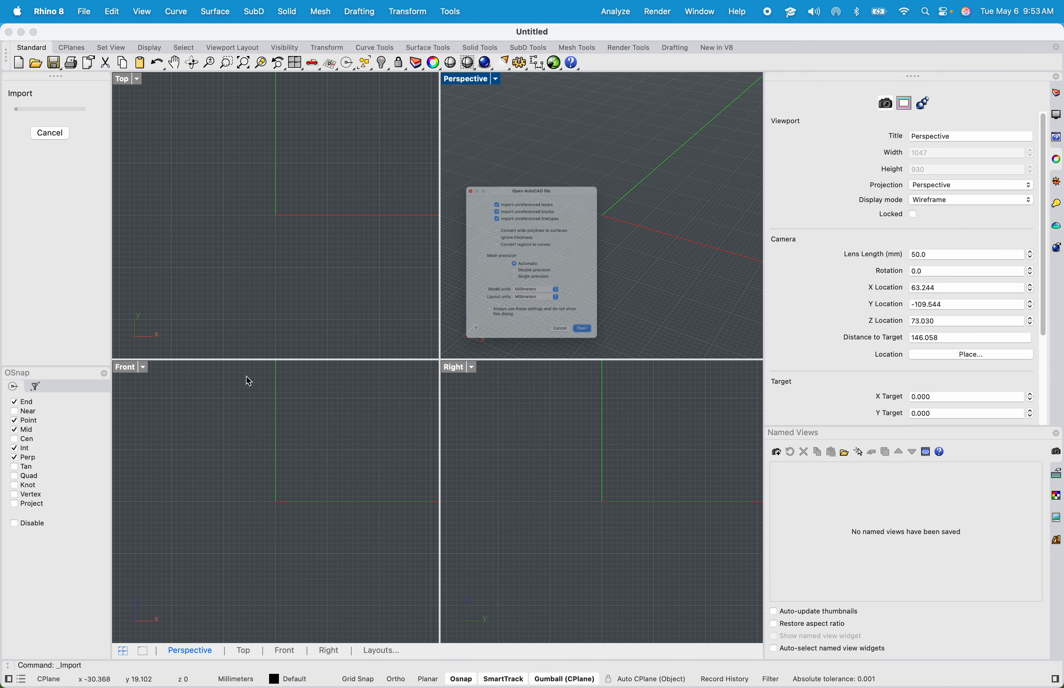
{"action": "left_click", "coordinate": [639, 393]}
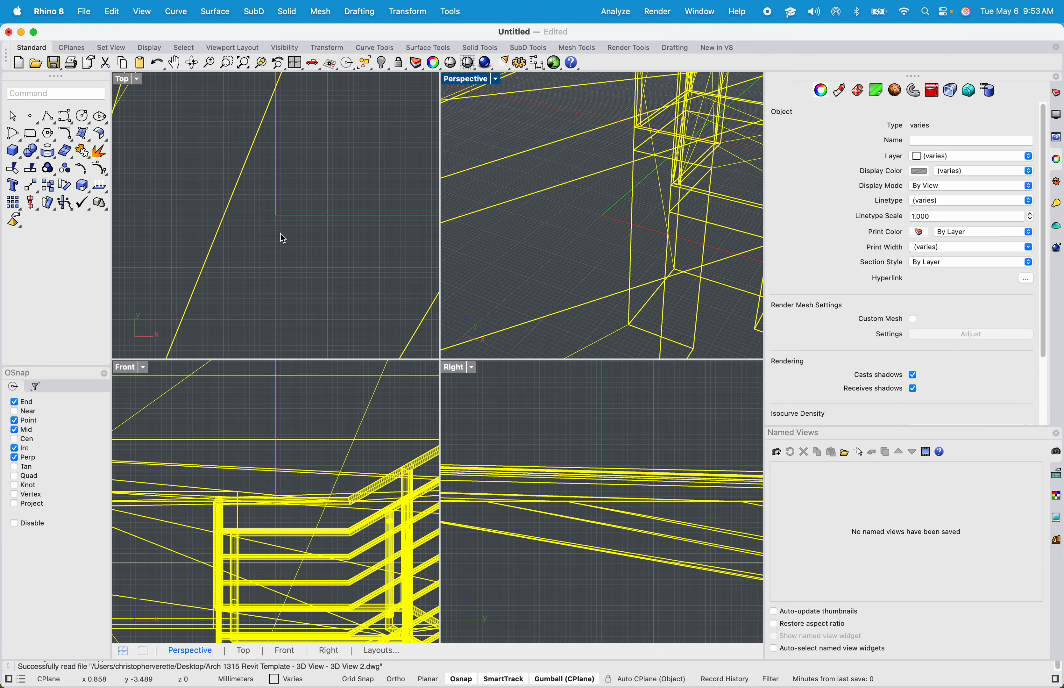
- Set the Perspective viewport's display mode to Shaded and orbit toward the house
{"action": "scroll", "coordinate": [294, 224], "scroll_direction": "down", "scroll_amount": 15}
{"action": "scroll", "coordinate": [510, 200], "scroll_direction": "down", "scroll_amount": 15}
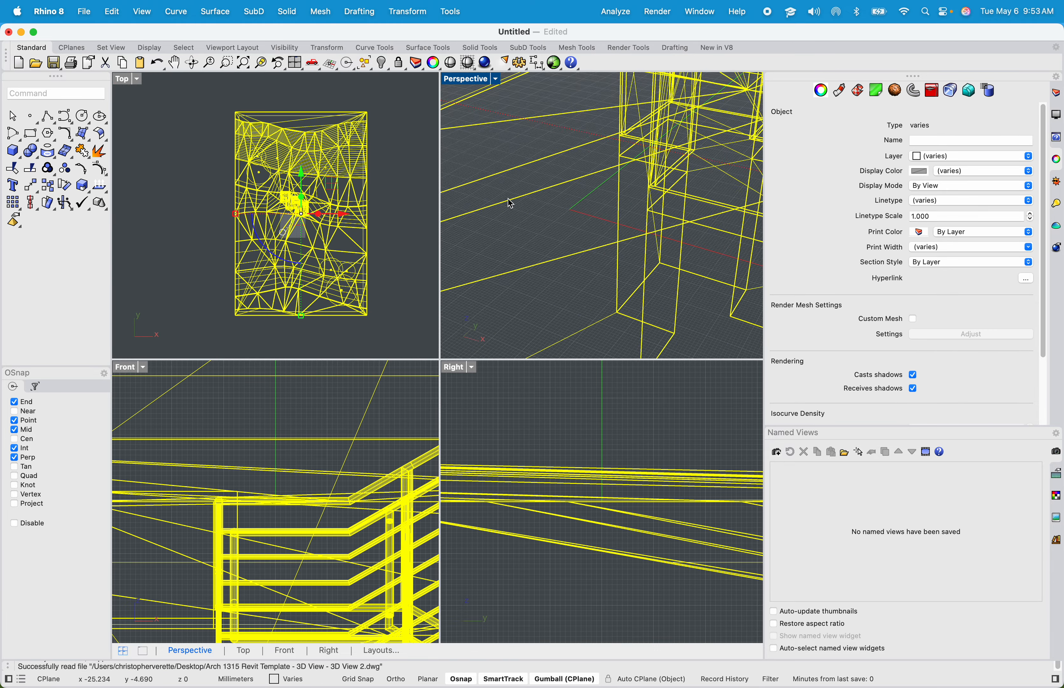
{"action": "left_click", "coordinate": [660, 125]}
{"action": "scroll", "coordinate": [532, 196], "scroll_direction": "up", "scroll_amount": 10}
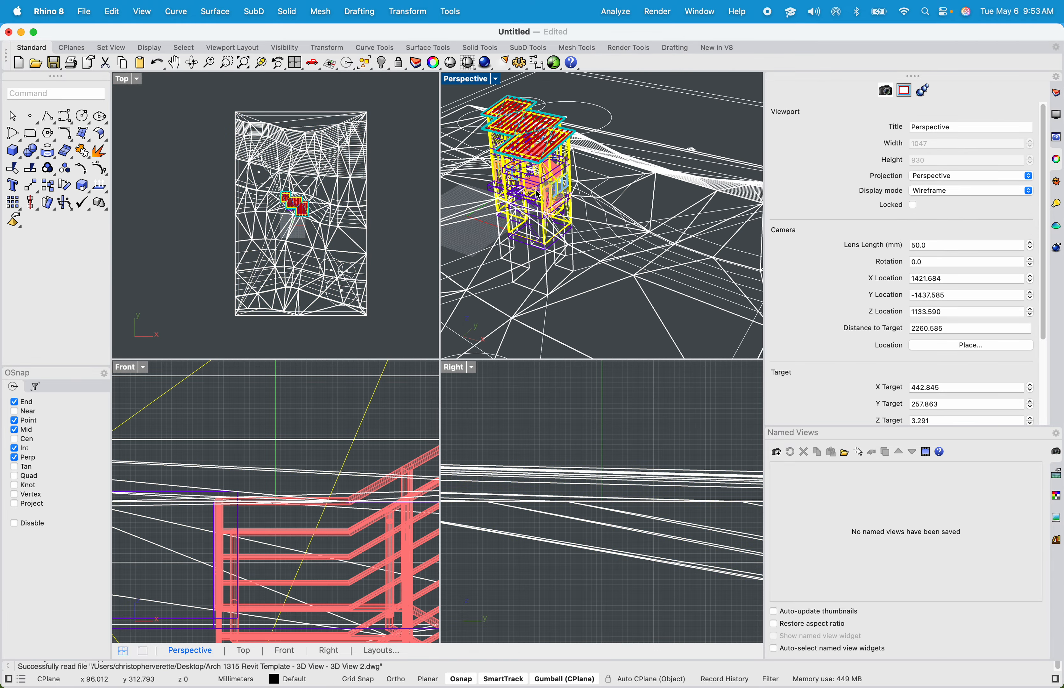
{"action": "right_click", "coordinate": [471, 80]}
{"action": "left_click", "coordinate": [533, 134]}
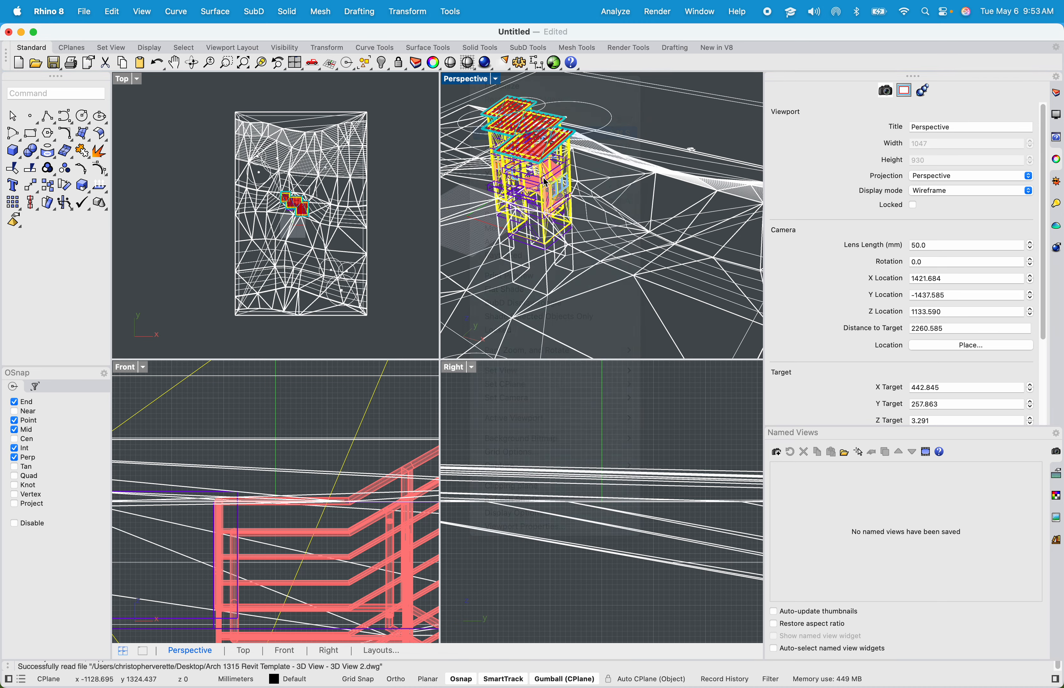
{"action": "right_click_drag", "start_coordinate": [657, 119], "coordinate": [538, 116]}
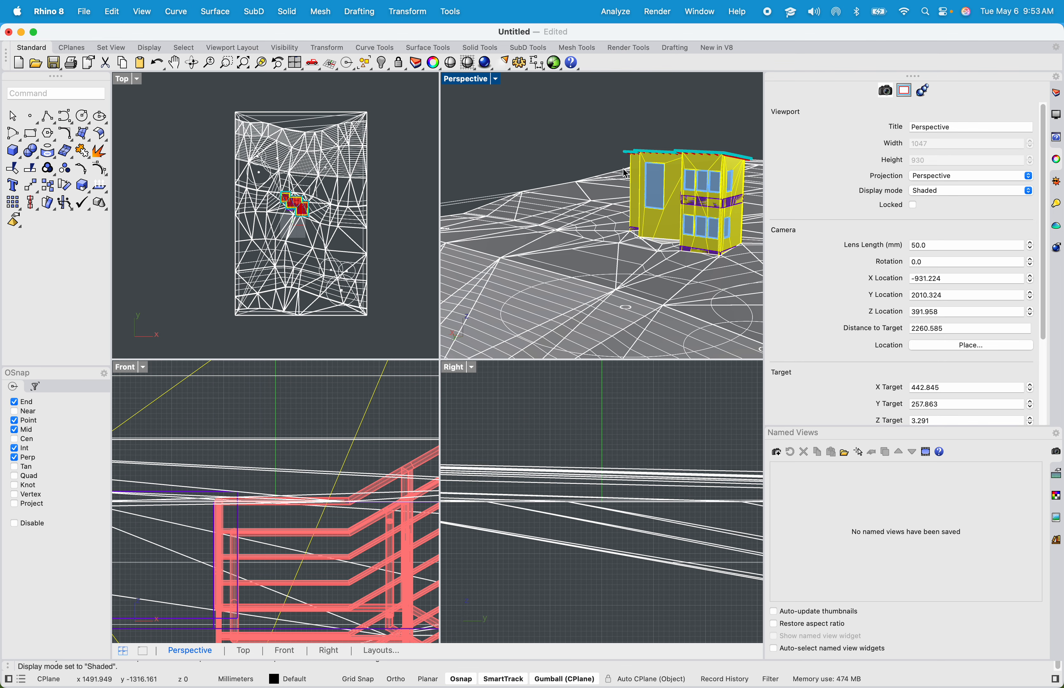
- Maximize the Perspective viewport
{"action": "scroll", "coordinate": [652, 202], "scroll_direction": "down", "scroll_amount": 6}
{"action": "scroll", "coordinate": [652, 202], "scroll_direction": "up", "scroll_amount": 3}
{"action": "scroll", "coordinate": [594, 224], "scroll_direction": "down", "scroll_amount": 4}
{"action": "left_click", "coordinate": [594, 225]}
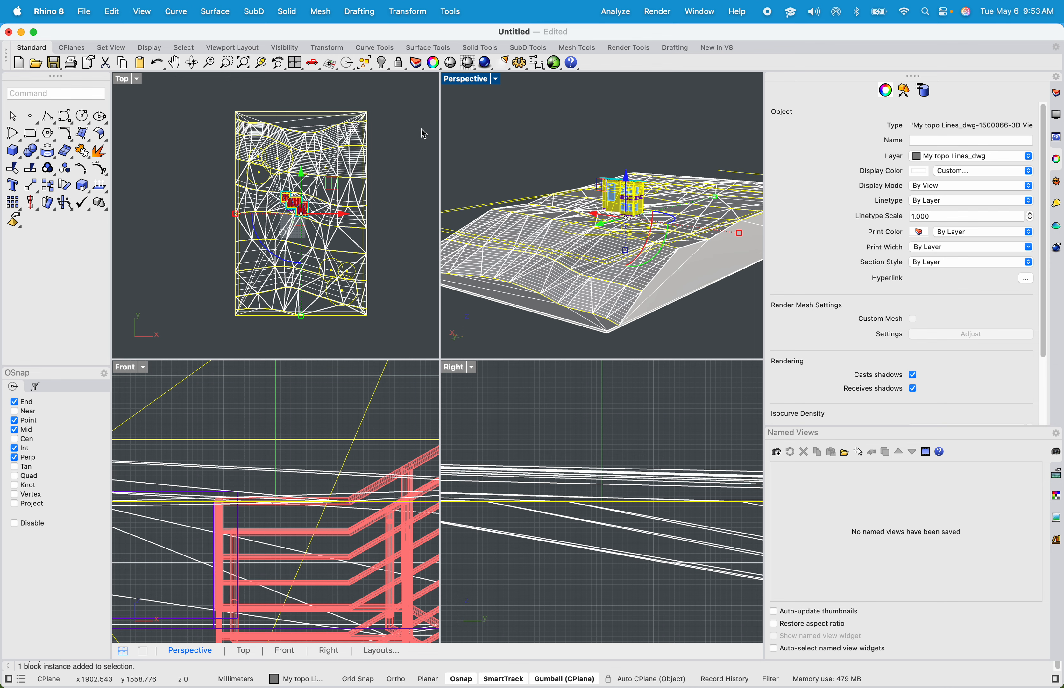
{"action": "double_click", "coordinate": [483, 81]}
- Select and delete the stray line extending from the topography
{"action": "left_click", "coordinate": [465, 210]}
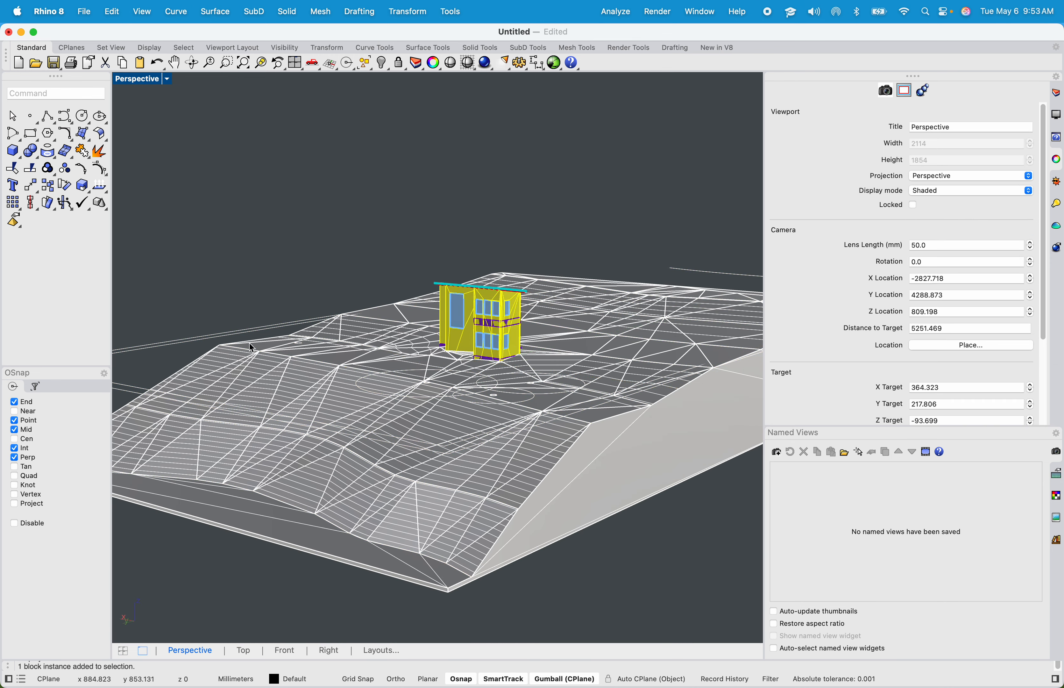
{"action": "left_click", "coordinate": [187, 344]}
{"action": "scroll", "coordinate": [187, 345], "scroll_direction": "down", "scroll_amount": 4}
{"action": "right_click_drag", "start_coordinate": [189, 344], "coordinate": [299, 318], "text": "shift"}
{"action": "key", "text": "Delete"}
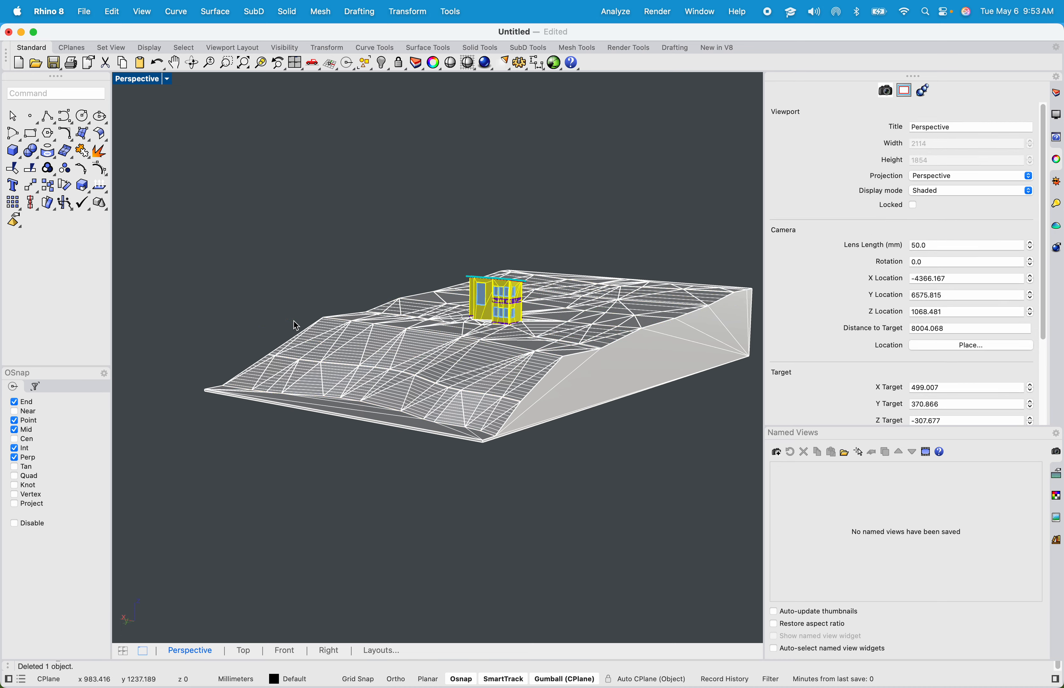
- Switch the Perspective viewport to Rendered display mode
{"action": "right_click_drag", "start_coordinate": [412, 332], "coordinate": [362, 376]}
{"action": "left_click", "coordinate": [140, 80]}
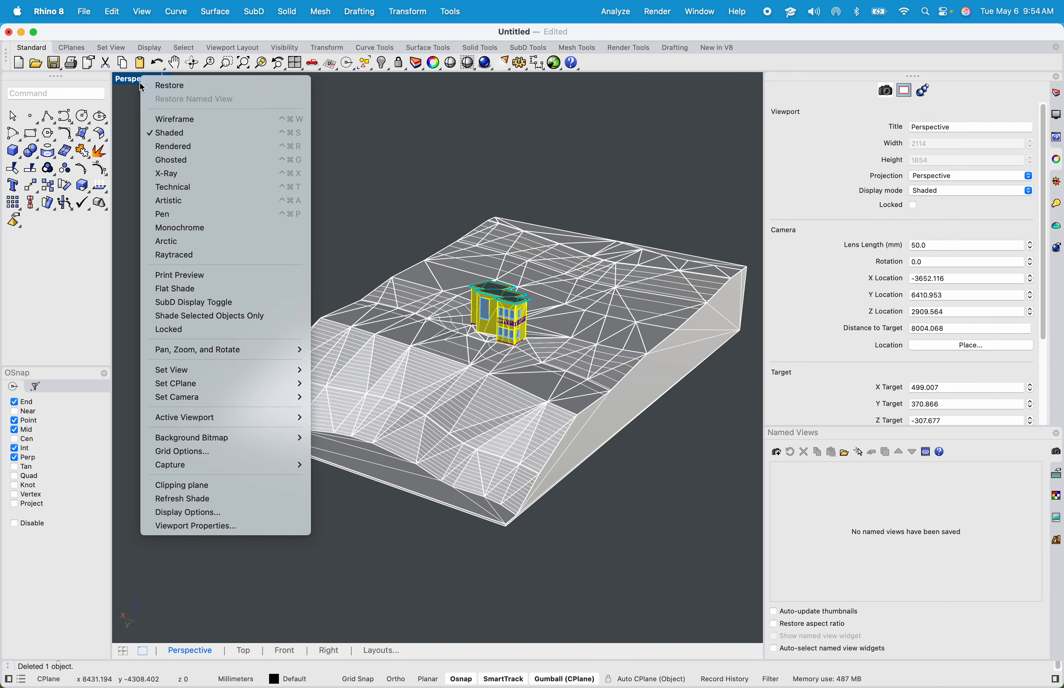
{"action": "left_click", "coordinate": [179, 147]}
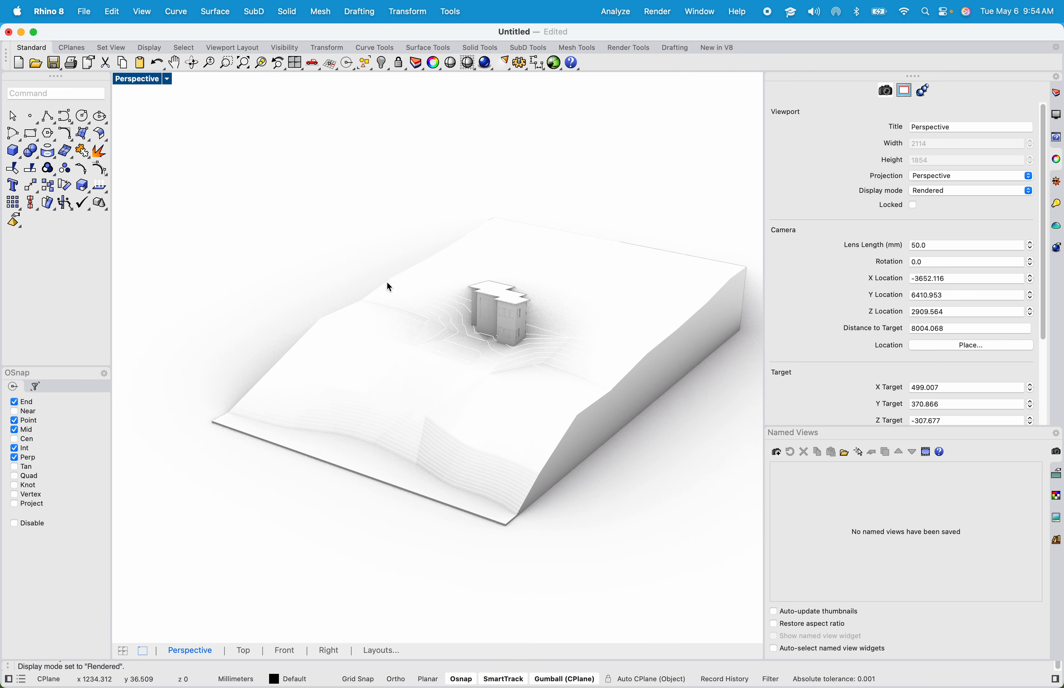
- Assign a new Metal material to the house's side wall mesh on the I-WALL layer
{"action": "scroll", "coordinate": [398, 313], "scroll_direction": "up", "scroll_amount": 5}
{"action": "right_click_drag", "start_coordinate": [411, 339], "coordinate": [573, 295]}
{"action": "scroll", "coordinate": [601, 300], "scroll_direction": "up", "scroll_amount": 4}
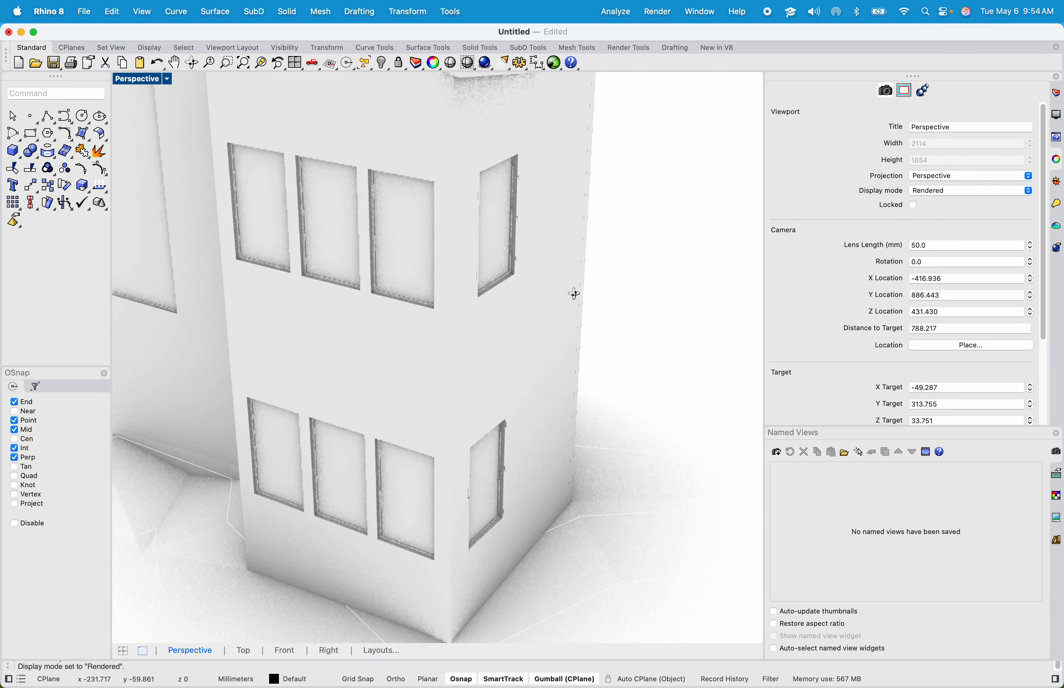
{"action": "left_click", "coordinate": [569, 297]}
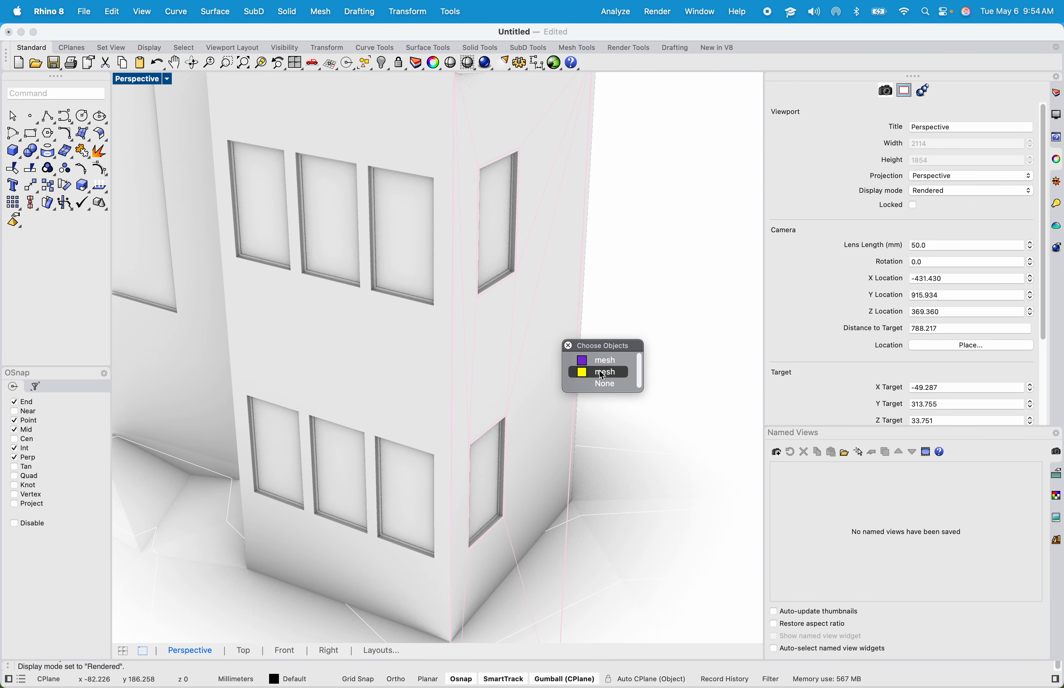
{"action": "left_click", "coordinate": [600, 370]}
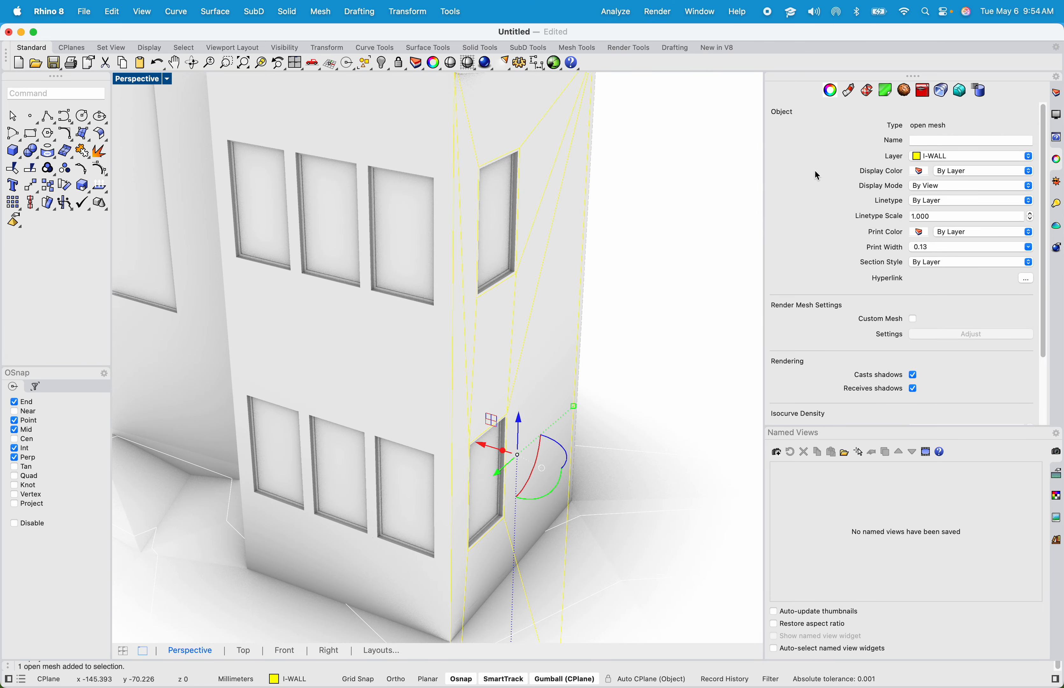
{"action": "left_click", "coordinate": [849, 93]}
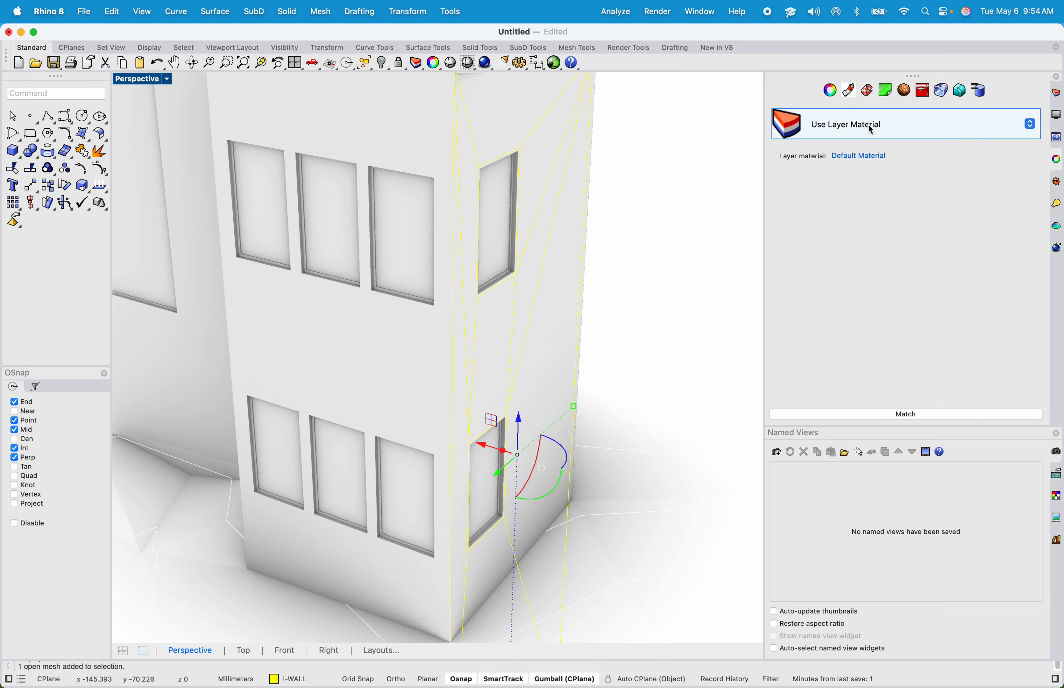
{"action": "left_click", "coordinate": [868, 133]}
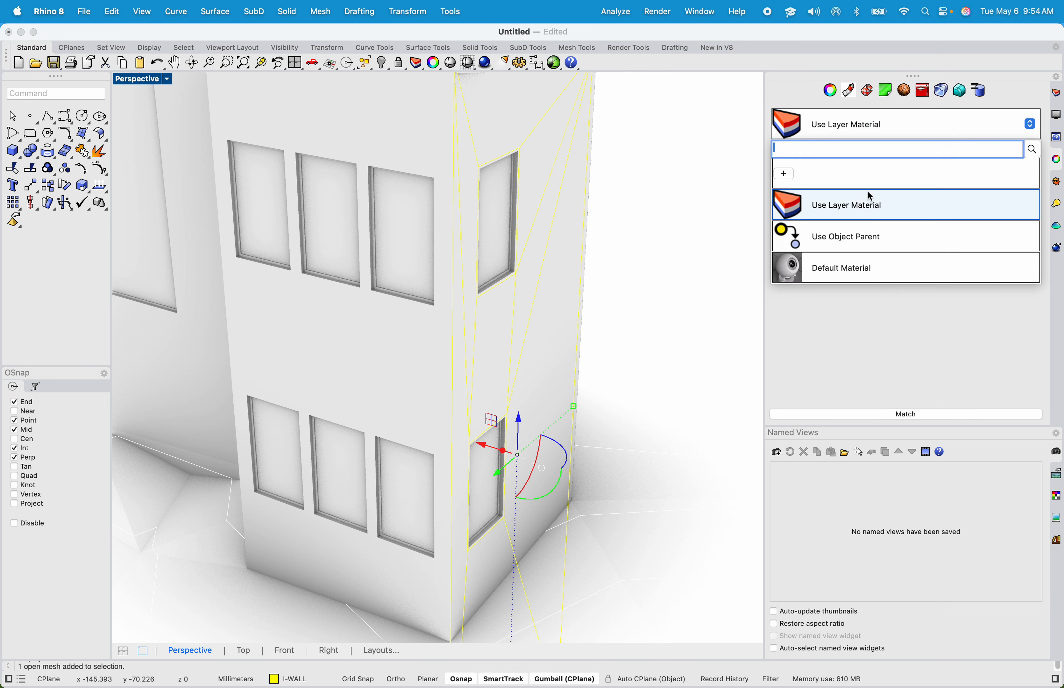
{"action": "left_click", "coordinate": [791, 176]}
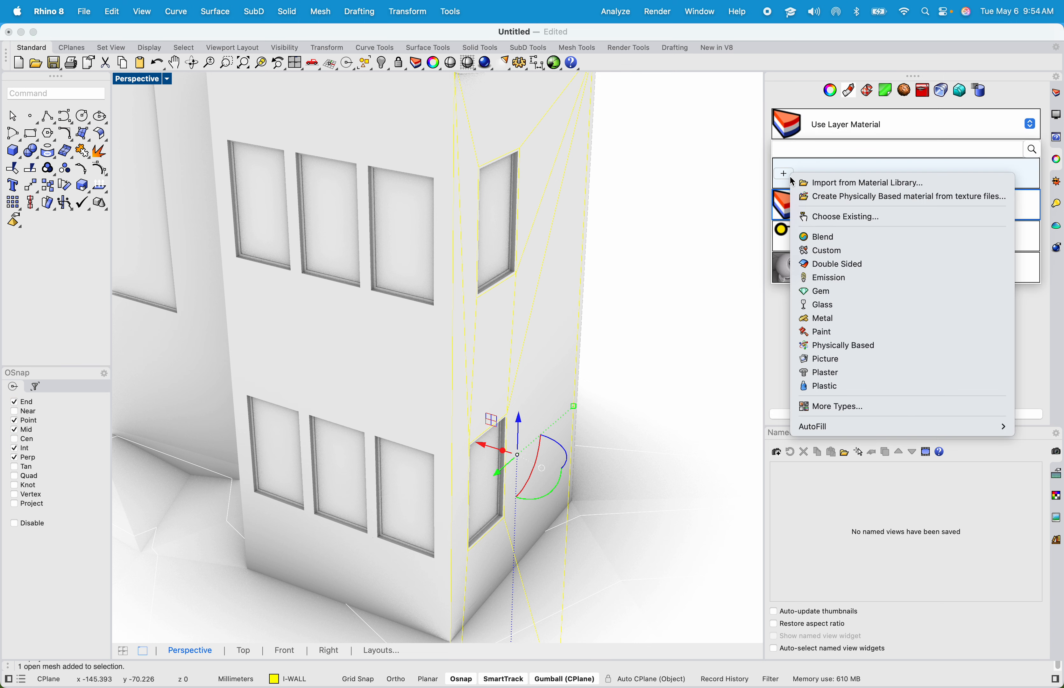
{"action": "left_click", "coordinate": [858, 327]}
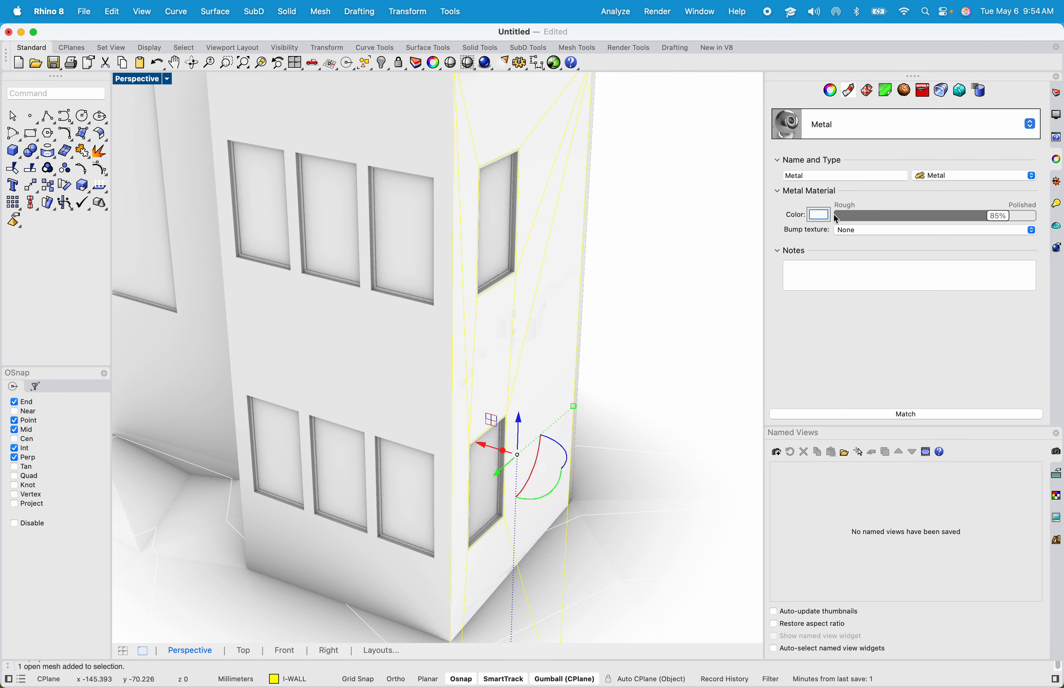
- Set the Metal material's colour to red
{"action": "left_click", "coordinate": [819, 217]}
{"action": "left_click_drag", "start_coordinate": [507, 317], "coordinate": [480, 301]}
{"action": "left_click", "coordinate": [681, 470]}
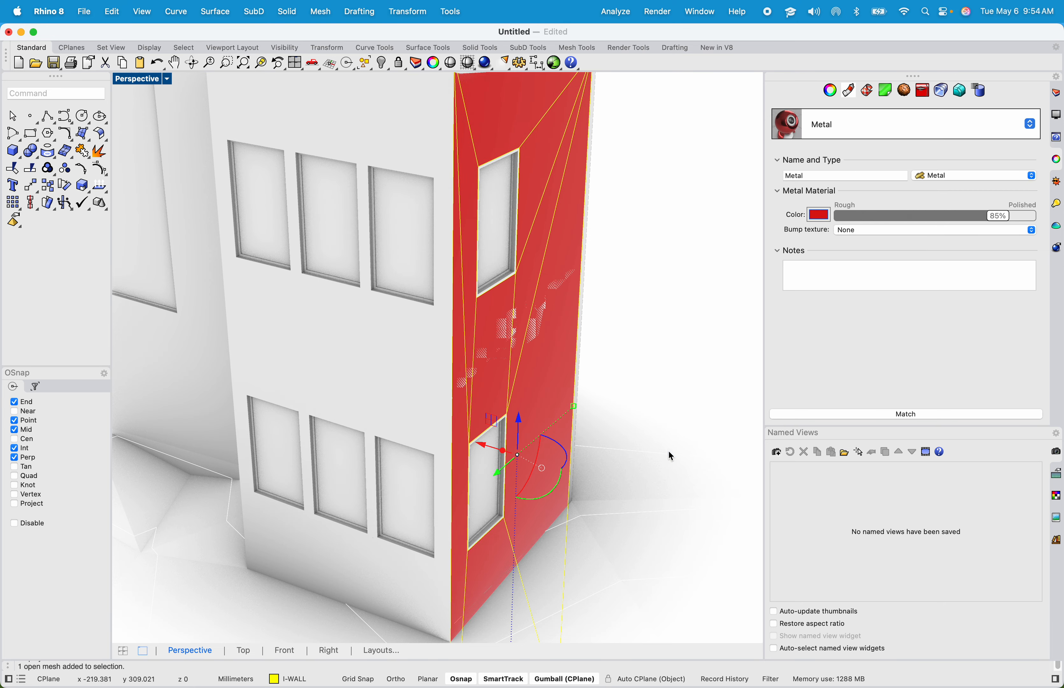
- Switch to Revit's {3D} view and orbit around the house model
{"action": "left_click", "coordinate": [748, 358]}
{"action": "scroll", "coordinate": [469, 311], "scroll_direction": "down", "scroll_amount": 5}
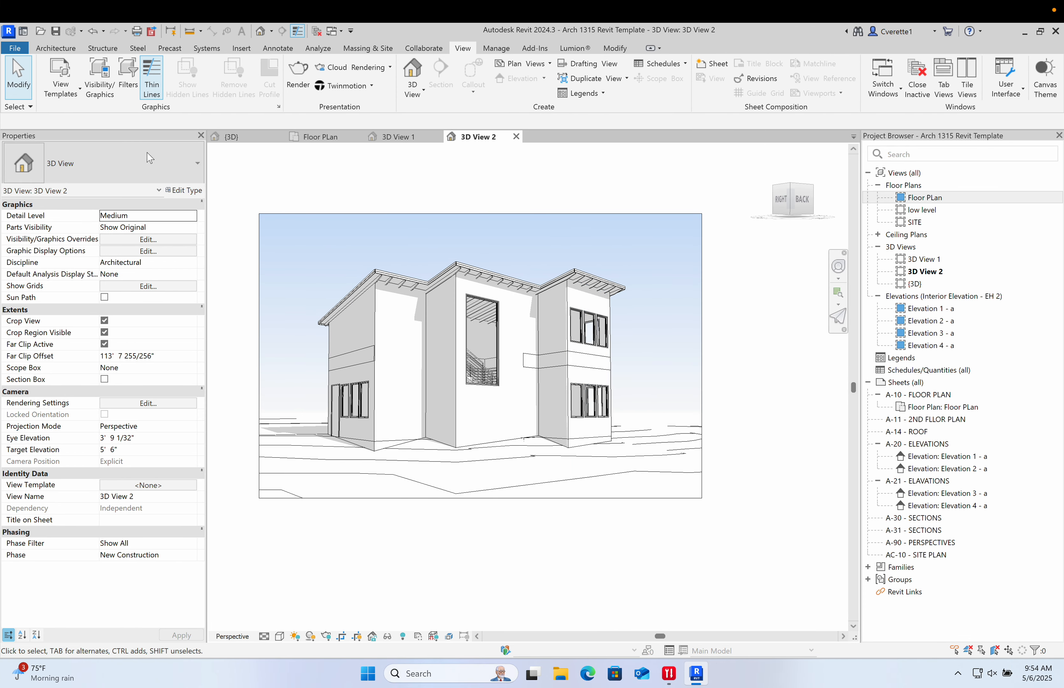
{"action": "left_click", "coordinate": [233, 137]}
{"action": "scroll", "coordinate": [620, 418], "scroll_direction": "up", "scroll_amount": 8}
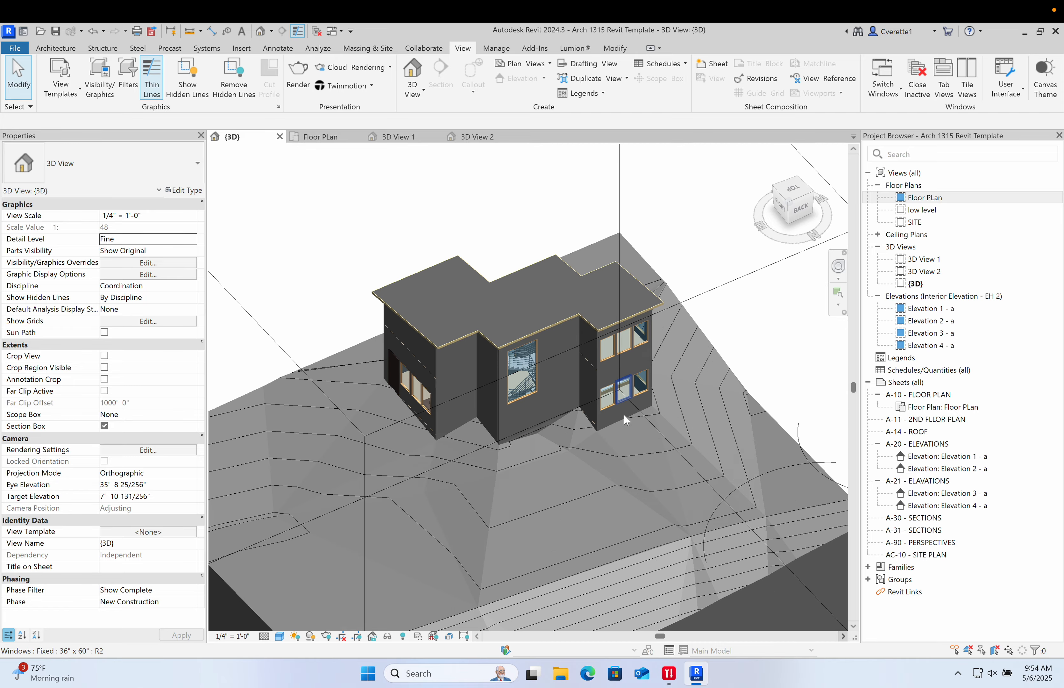
{"action": "middle_click_drag", "start_coordinate": [617, 433], "coordinate": [479, 286], "text": "shift"}
{"action": "middle_click_drag", "start_coordinate": [596, 316], "coordinate": [610, 334], "text": "shift"}
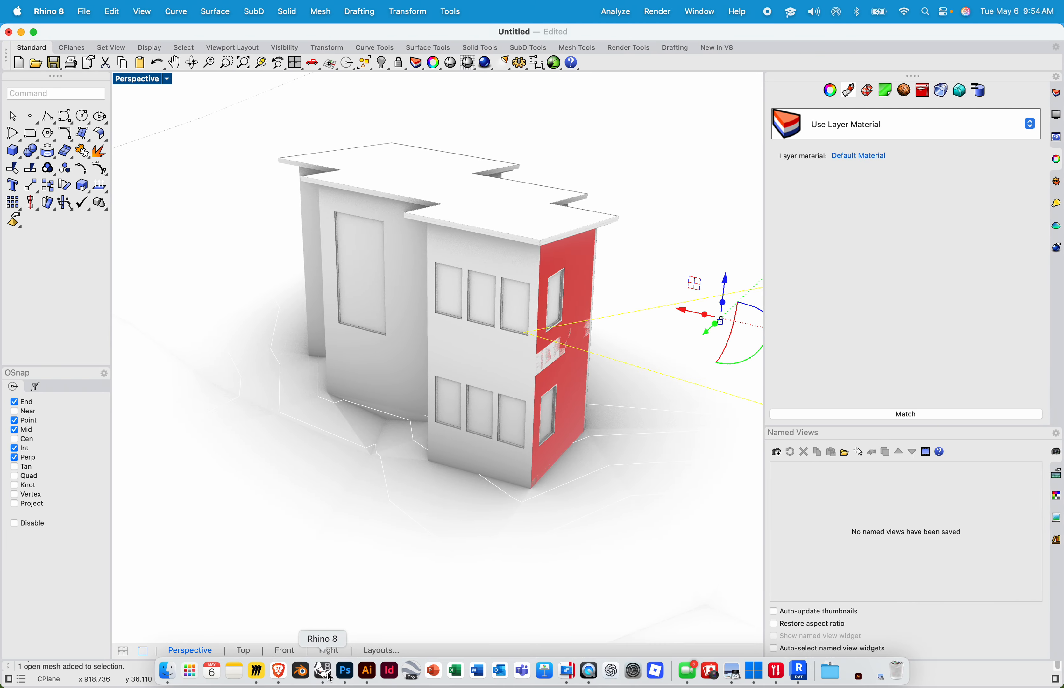
- Switch to Miro and read the Arch 1315 assignment's process and Revit drawing requirements
{"action": "left_click", "coordinate": [257, 674]}
{"action": "scroll", "coordinate": [191, 403], "scroll_direction": "up", "scroll_amount": 15}
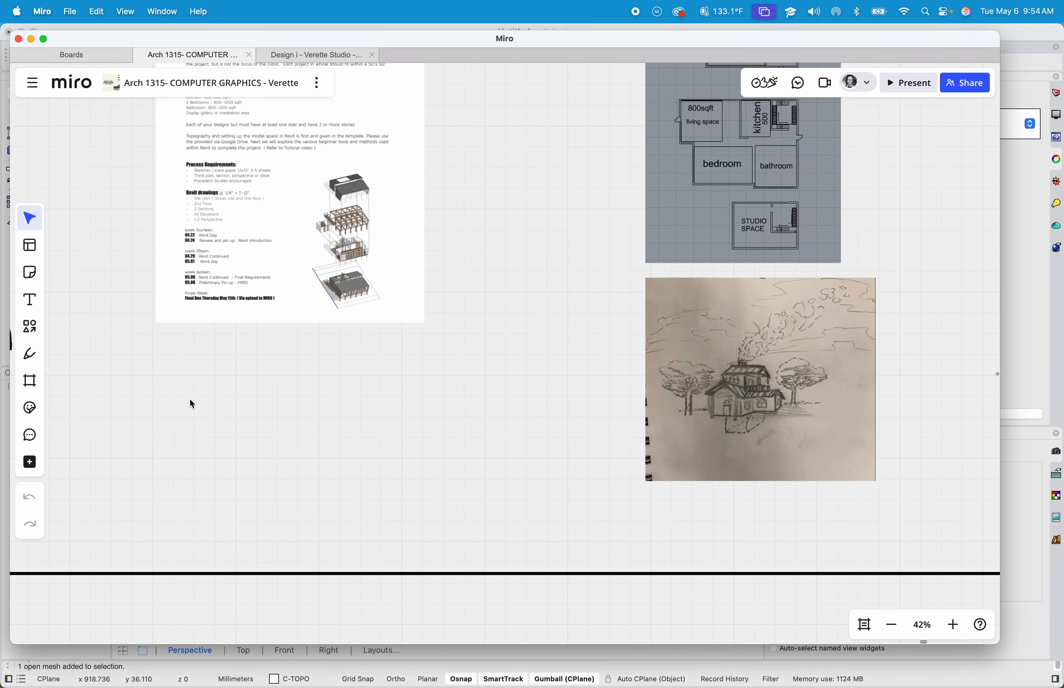
{"action": "scroll", "coordinate": [282, 358], "scroll_direction": "up", "scroll_amount": 5}
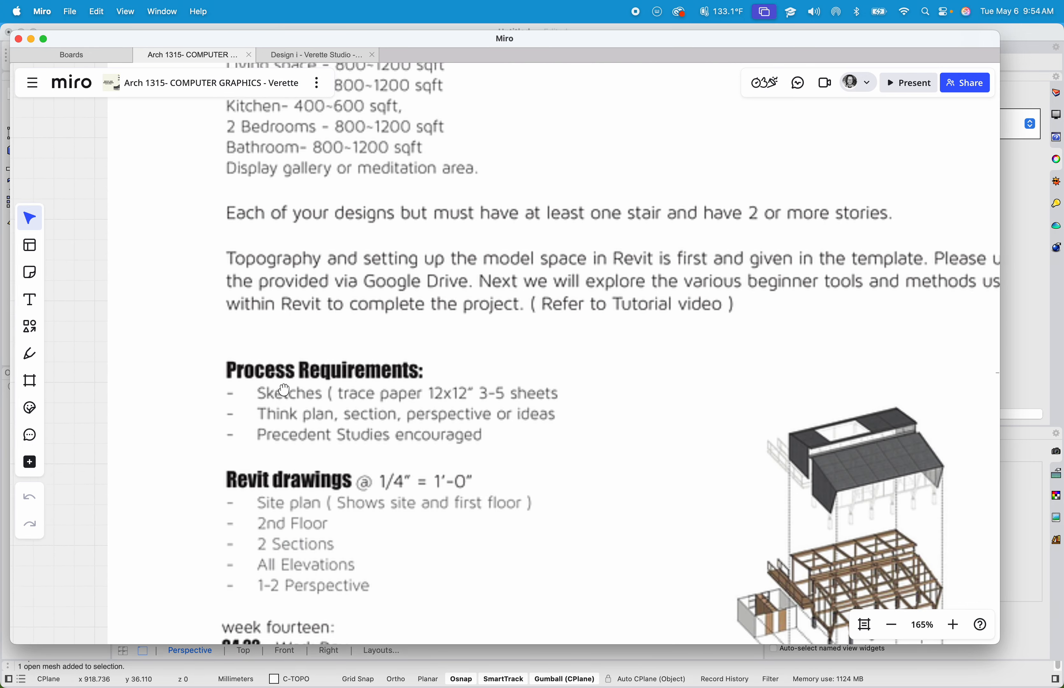
{"action": "scroll", "coordinate": [280, 346], "scroll_direction": "down", "scroll_amount": 2}
{"action": "scroll", "coordinate": [287, 389], "scroll_direction": "down", "scroll_amount": 5}
{"action": "scroll", "coordinate": [334, 451], "scroll_direction": "up", "scroll_amount": 3}
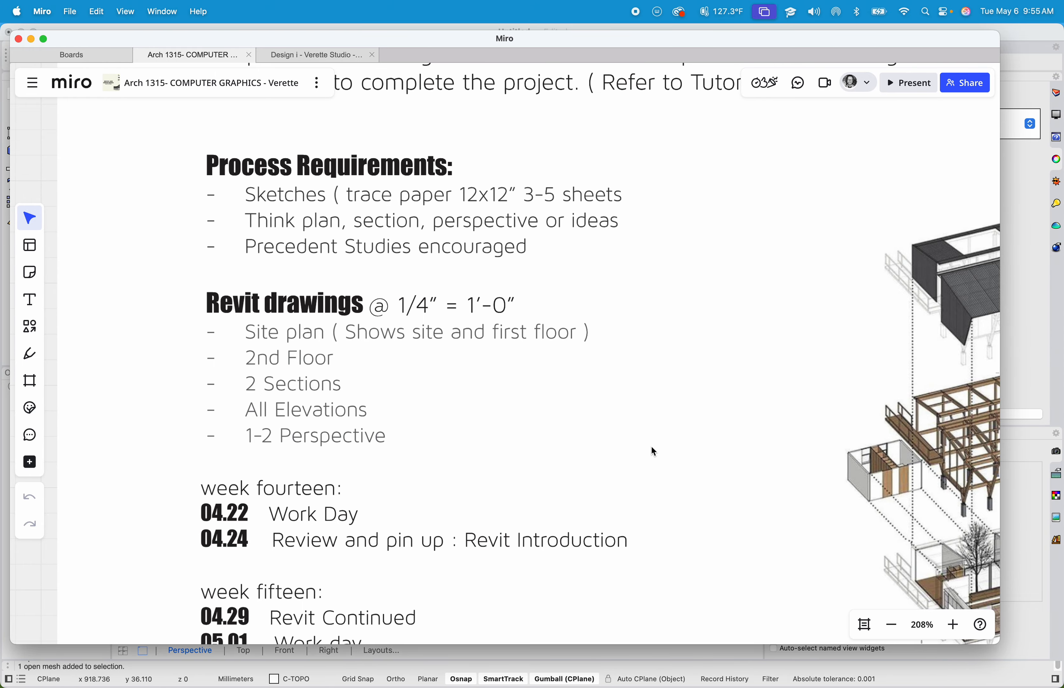
{"action": "scroll", "coordinate": [652, 447], "scroll_direction": "down", "scroll_amount": 5, "text": "ctrl"}
{"action": "scroll", "coordinate": [632, 440], "scroll_direction": "down", "scroll_amount": 2}
{"action": "scroll", "coordinate": [577, 366], "scroll_direction": "up", "scroll_amount": 3, "text": "ctrl"}
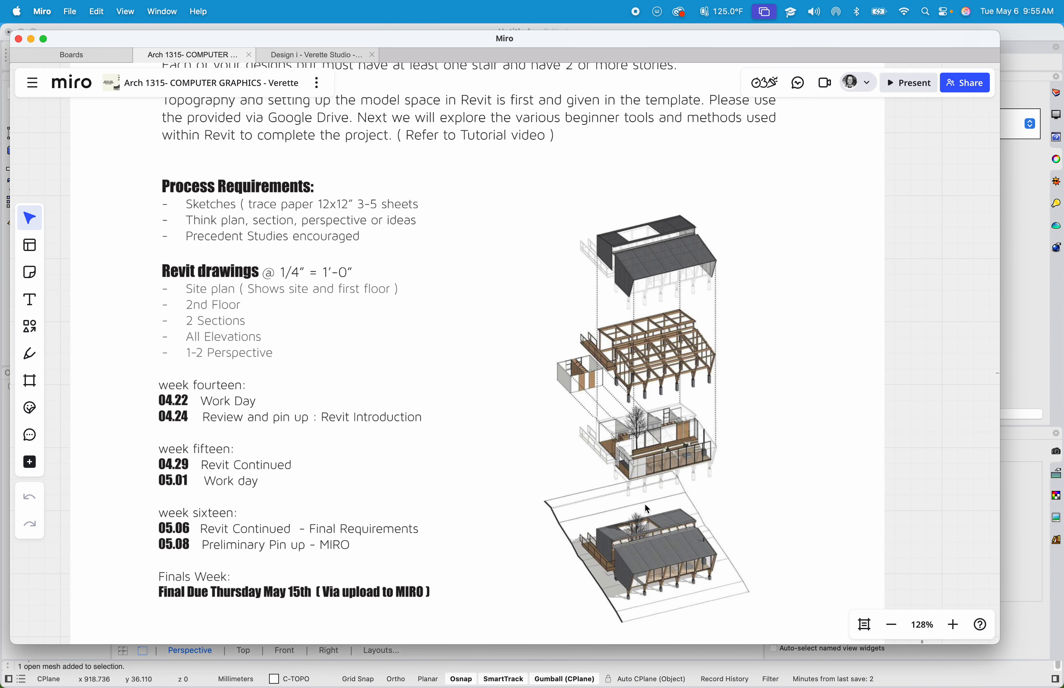
- Switch back to Revit and orbit the {3D} view of the house
{"action": "key", "text": "ctrl+Right"}
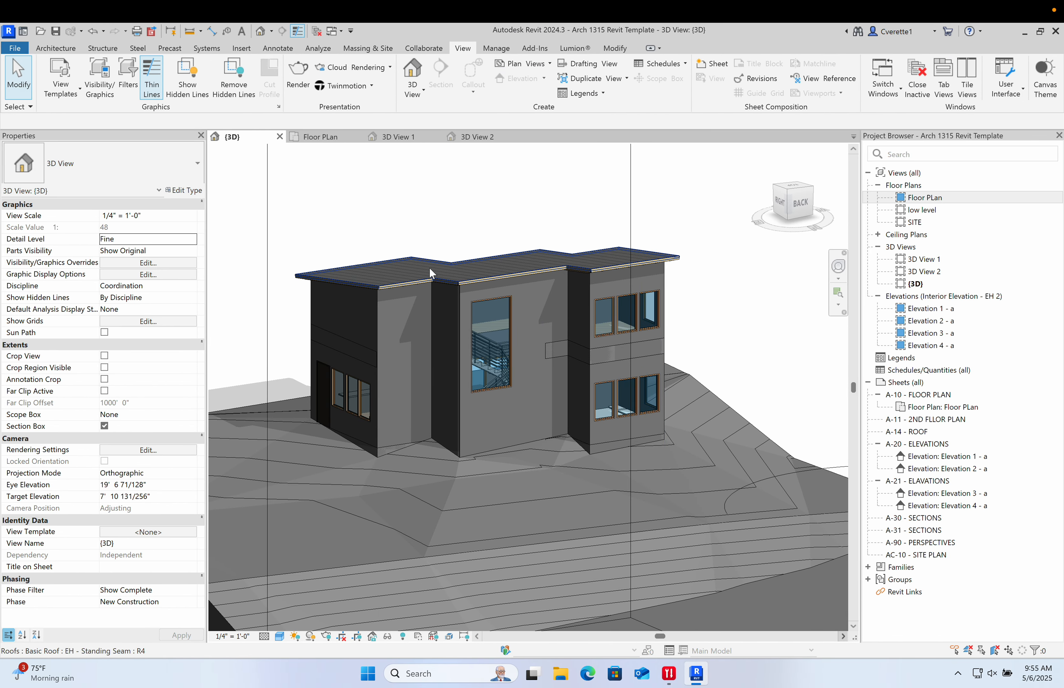
{"action": "scroll", "coordinate": [620, 284], "scroll_direction": "down", "scroll_amount": 2}
{"action": "middle_click_drag", "start_coordinate": [622, 291], "coordinate": [648, 356], "text": "shift"}
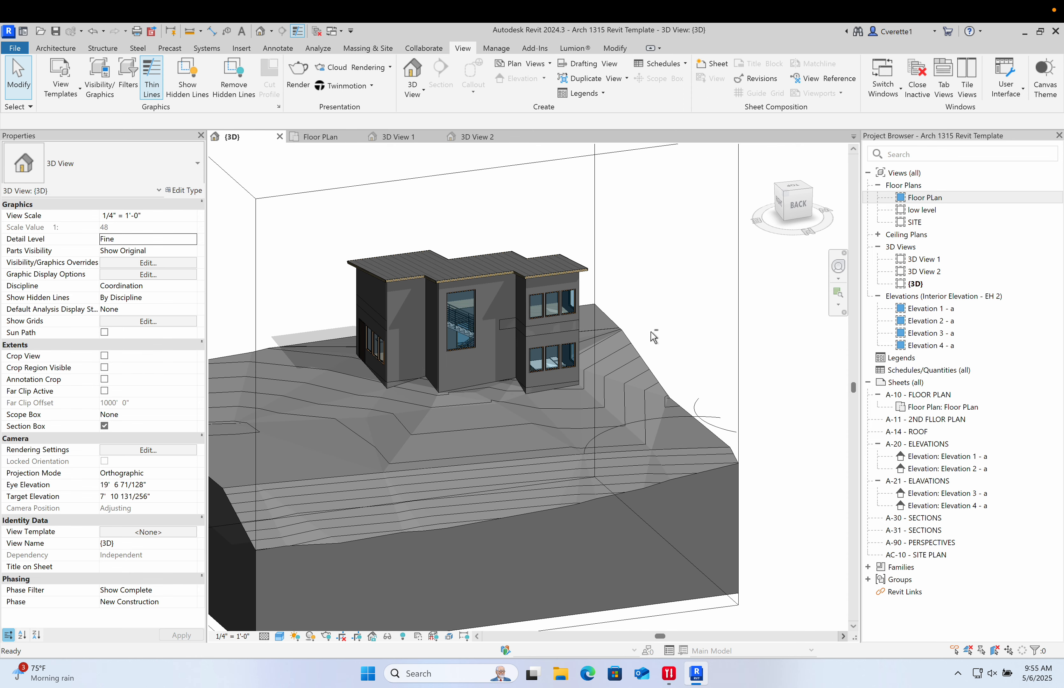
- Collapse the A-20, A-21 and A-10 sheet entries in the project browser
{"action": "left_click", "coordinate": [880, 445]}
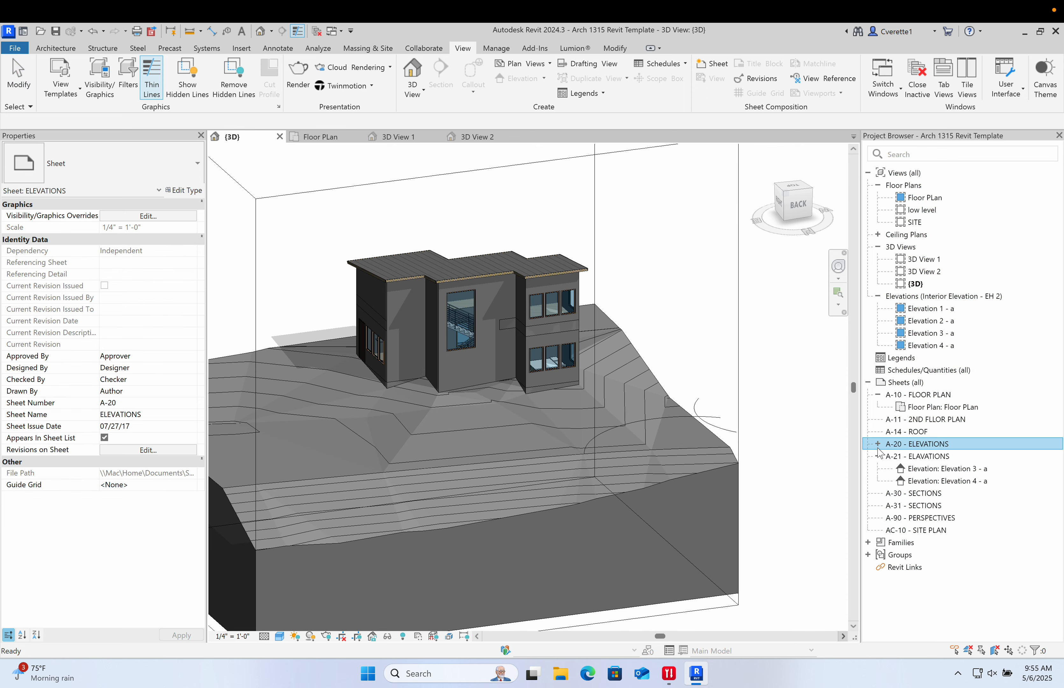
{"action": "left_click", "coordinate": [878, 455]}
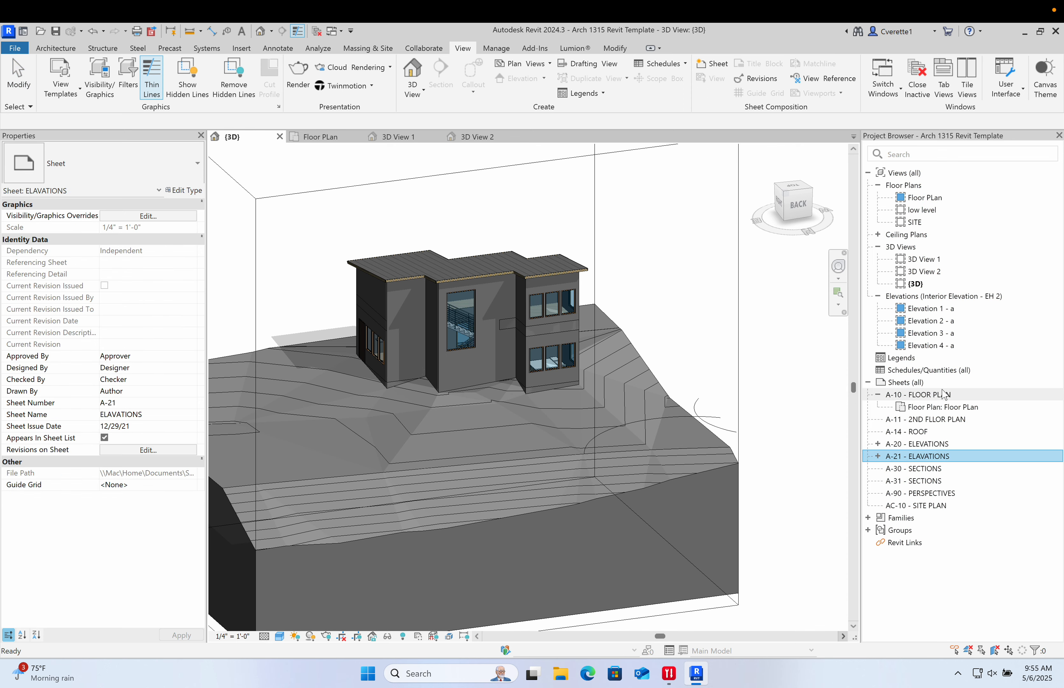
{"action": "left_click", "coordinate": [879, 395]}
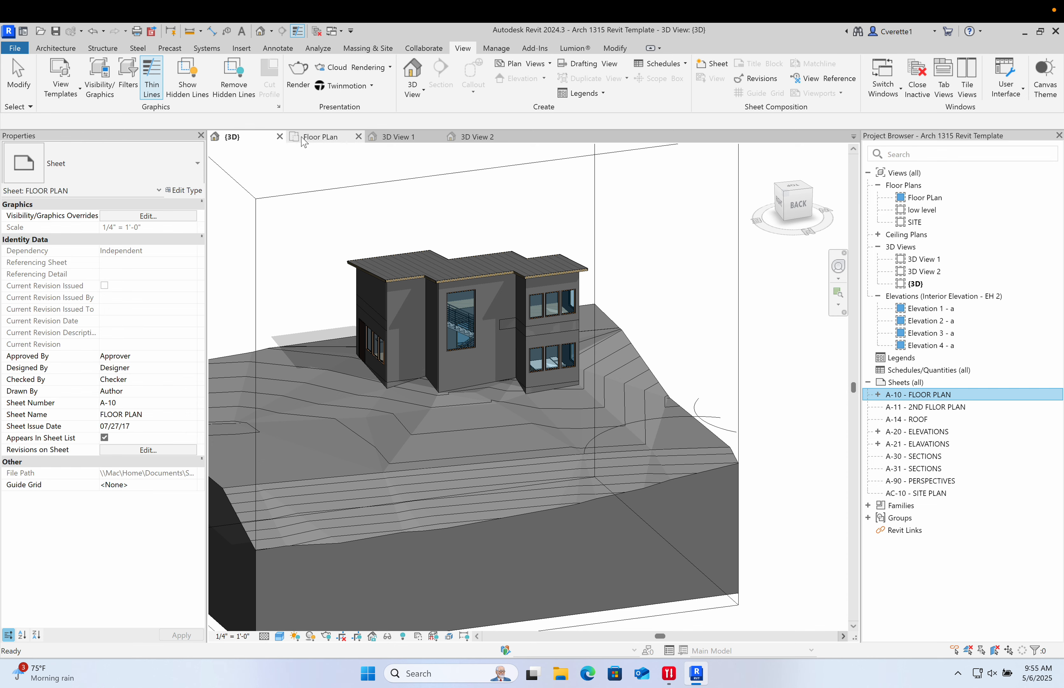
- Close the Floor Plan, 3D View 1 and 3D View 2 view tabs, leaving only {3D} open
{"action": "left_click", "coordinate": [359, 137]}
{"action": "left_click", "coordinate": [358, 137]}
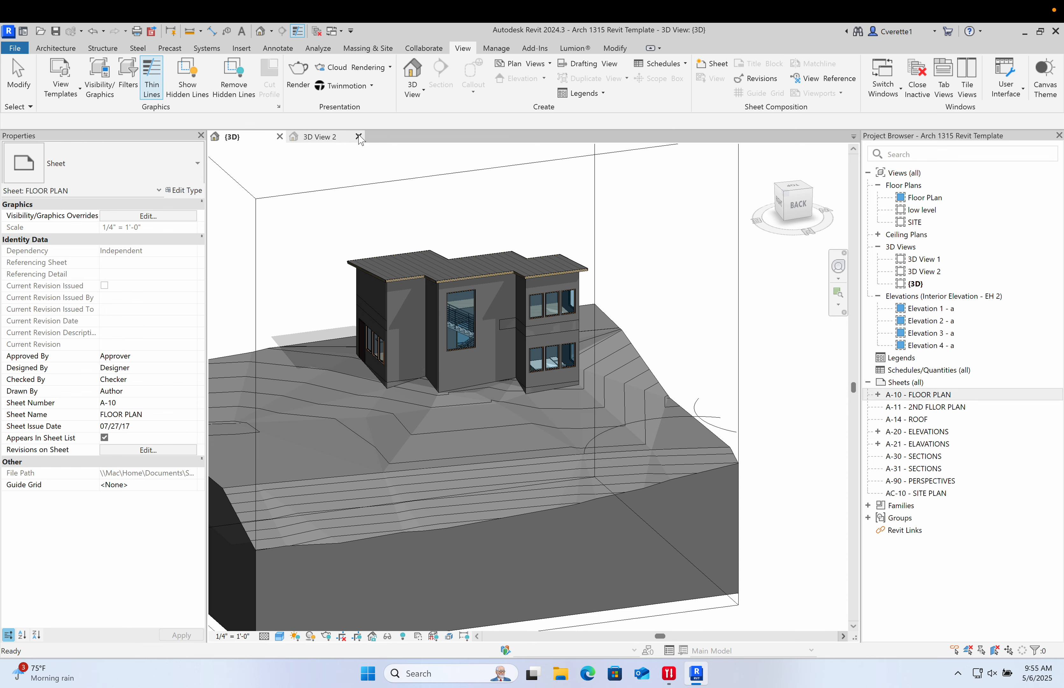
{"action": "left_click", "coordinate": [359, 137]}
- Open every sheet in turn, from A-10 FLOOR PLAN through AC-10 SITE PLAN
{"action": "double_click", "coordinate": [910, 396]}
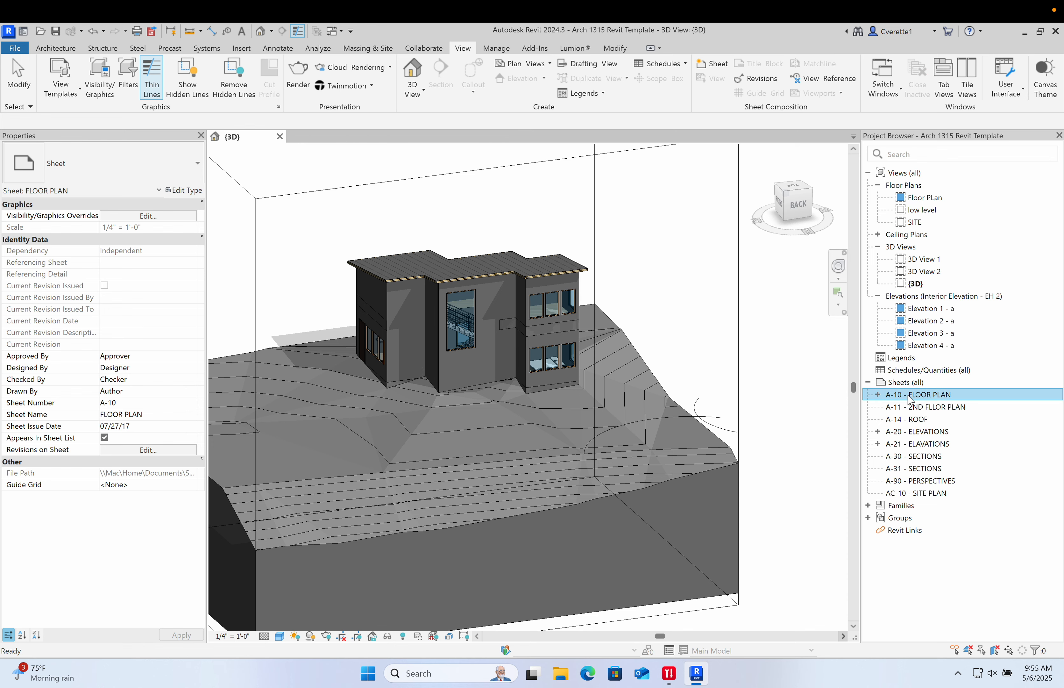
{"action": "double_click", "coordinate": [915, 407]}
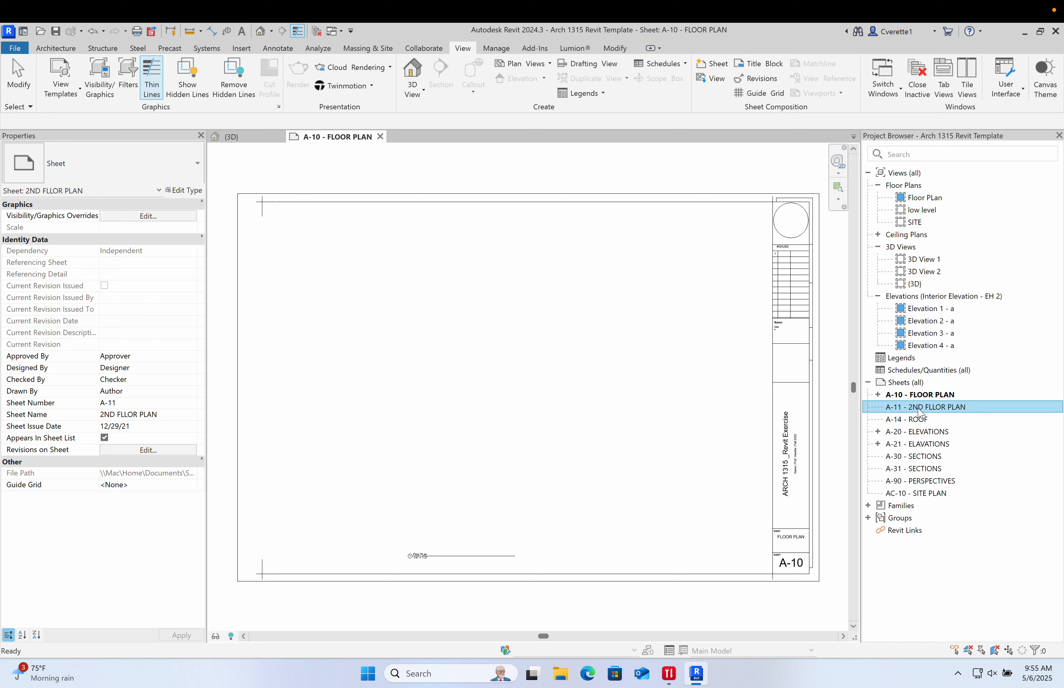
{"action": "double_click", "coordinate": [921, 431]}
{"action": "double_click", "coordinate": [921, 444]}
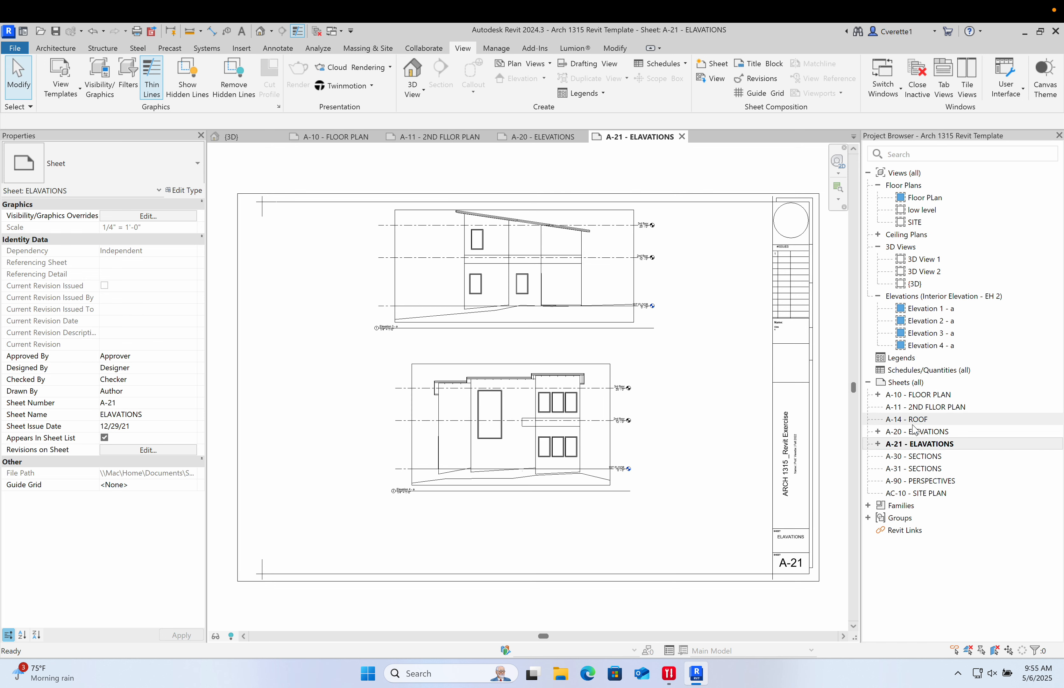
{"action": "double_click", "coordinate": [908, 419]}
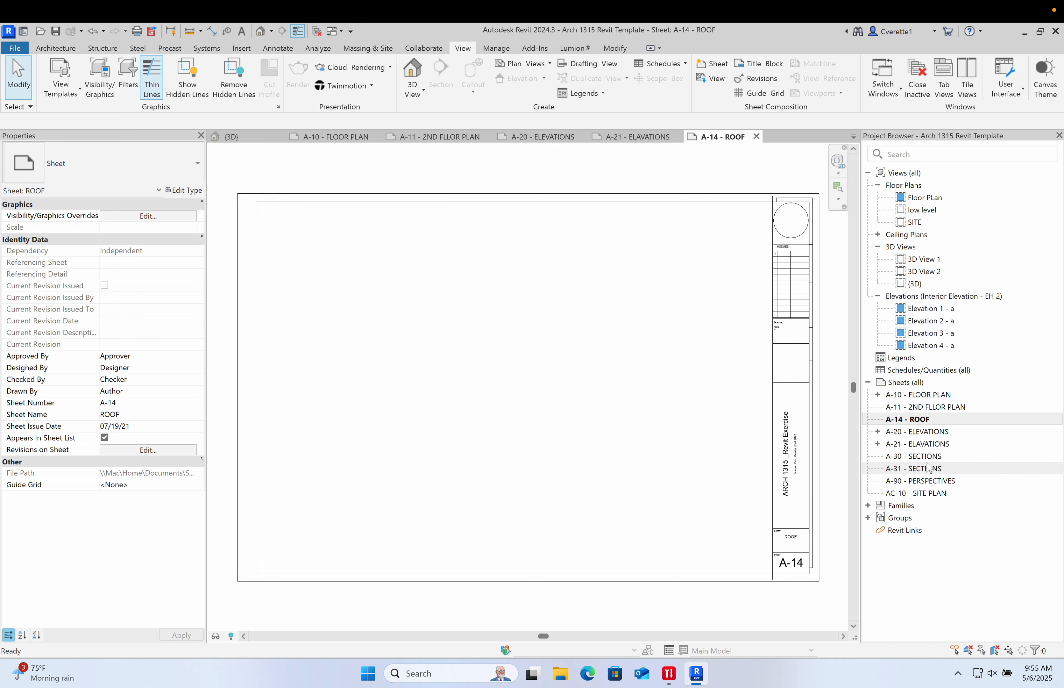
{"action": "double_click", "coordinate": [915, 456]}
{"action": "left_click", "coordinate": [920, 469]}
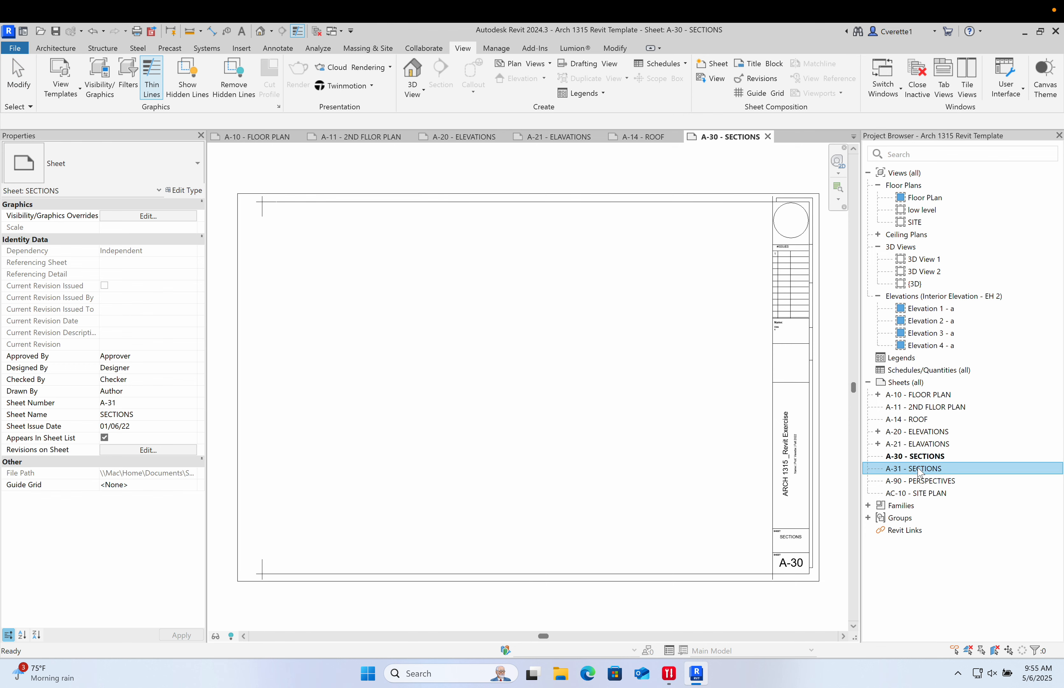
{"action": "double_click", "coordinate": [921, 469]}
{"action": "double_click", "coordinate": [915, 481]}
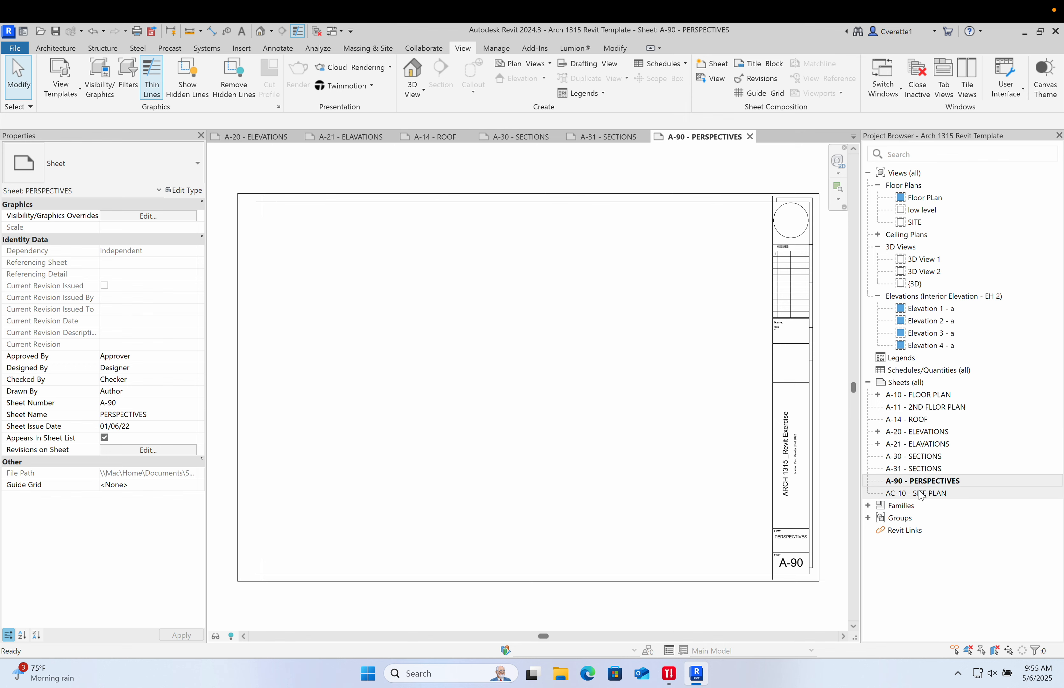
{"action": "double_click", "coordinate": [913, 493]}
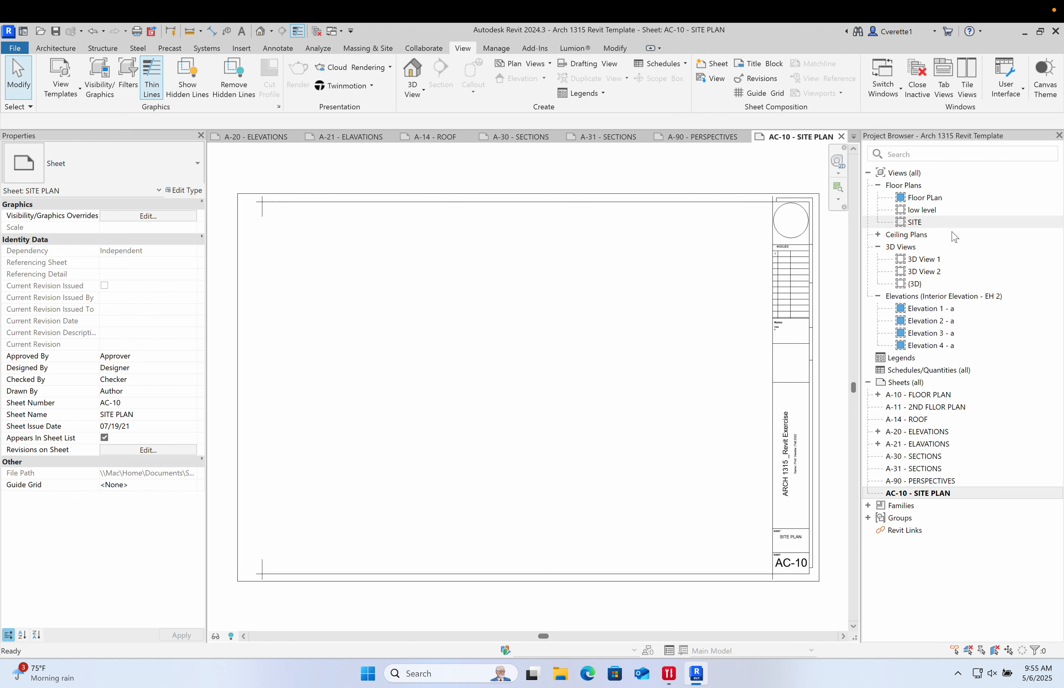
- Place the SITE floor plan as a viewport on sheet AC-10 SITE PLAN
{"action": "left_click_drag", "start_coordinate": [925, 227], "coordinate": [645, 313]}
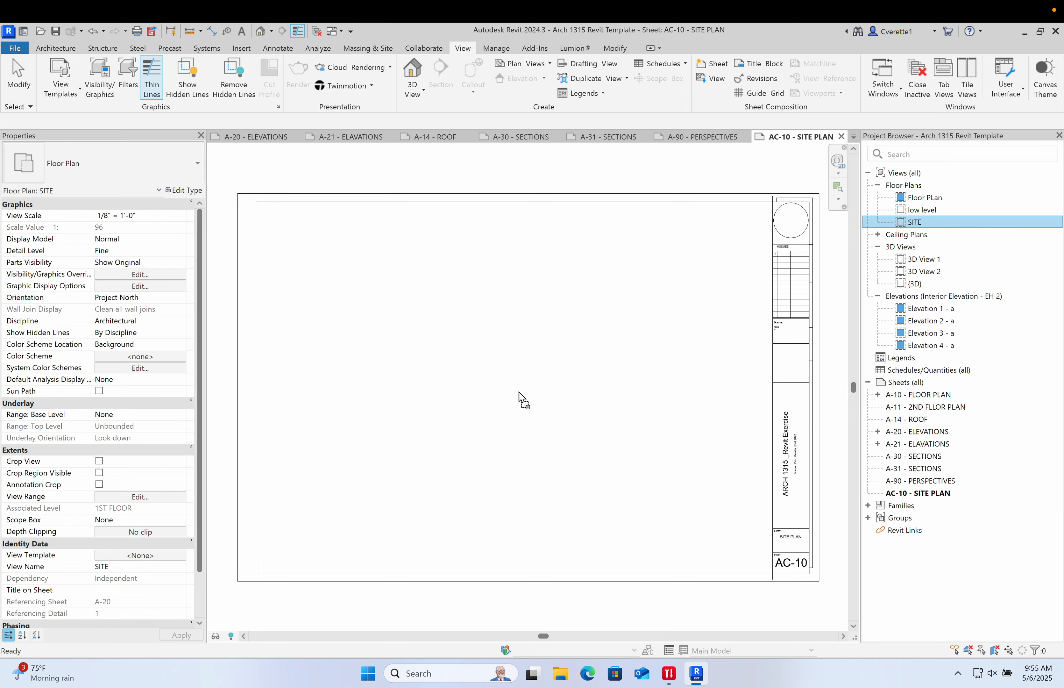
{"action": "left_click_drag", "start_coordinate": [519, 392], "coordinate": [549, 338]}
{"action": "left_click", "coordinate": [507, 384]}
- Activate the site viewport and set its view scale to 1" = 10'-0"
{"action": "scroll", "coordinate": [499, 375], "scroll_direction": "down", "scroll_amount": 2}
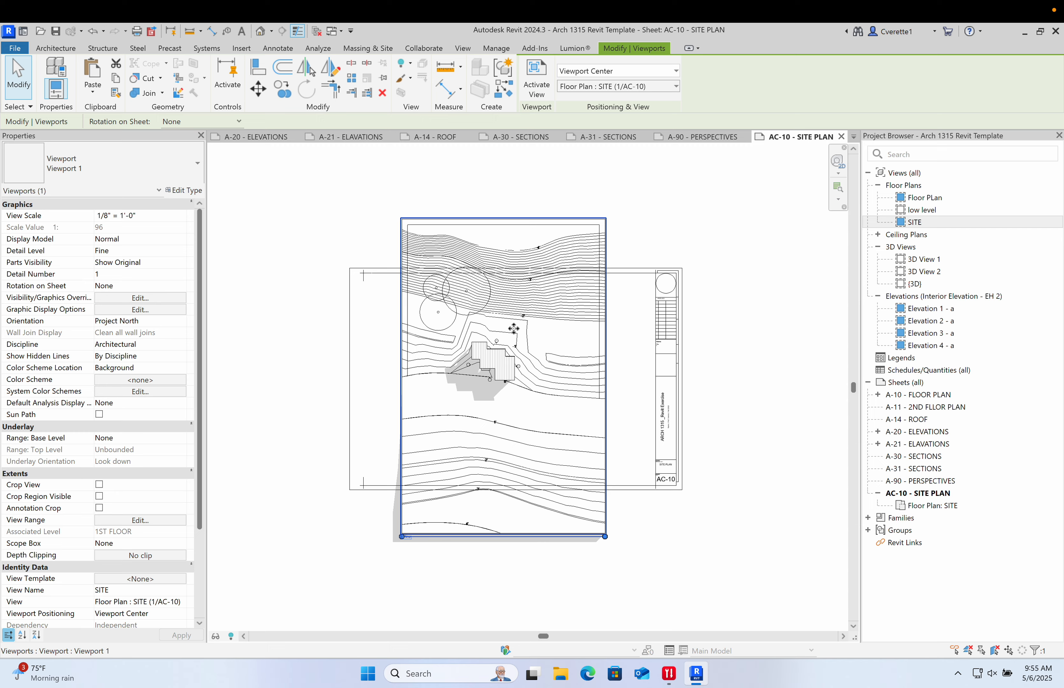
{"action": "scroll", "coordinate": [514, 329], "scroll_direction": "up", "scroll_amount": 4}
{"action": "scroll", "coordinate": [519, 334], "scroll_direction": "down", "scroll_amount": 2}
{"action": "double_click", "coordinate": [532, 328]}
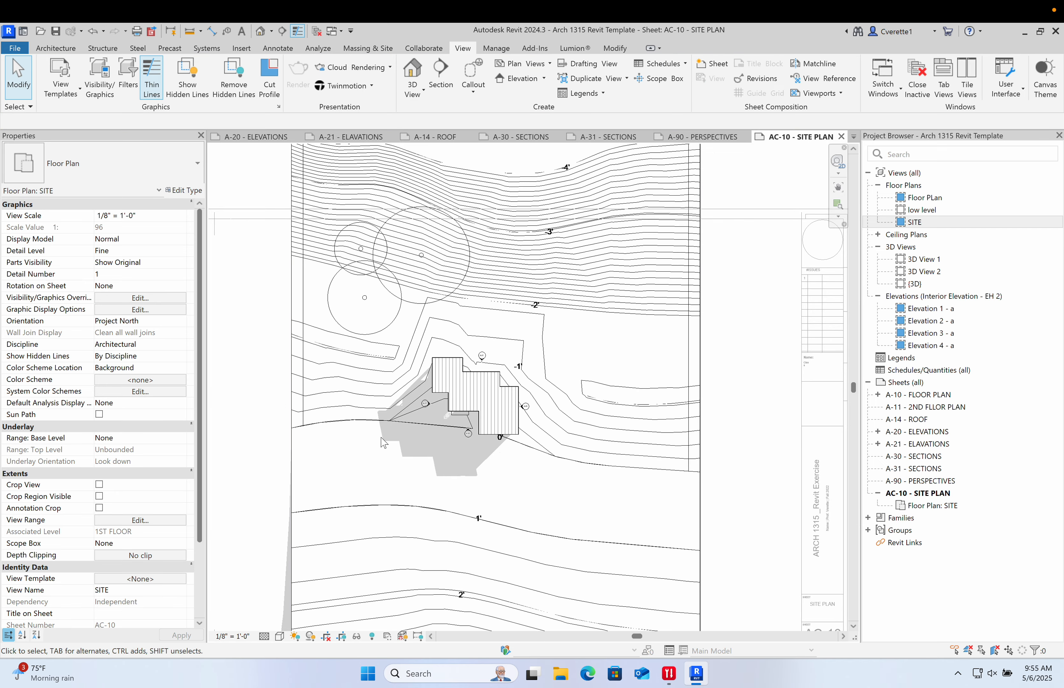
{"action": "left_click", "coordinate": [233, 636]}
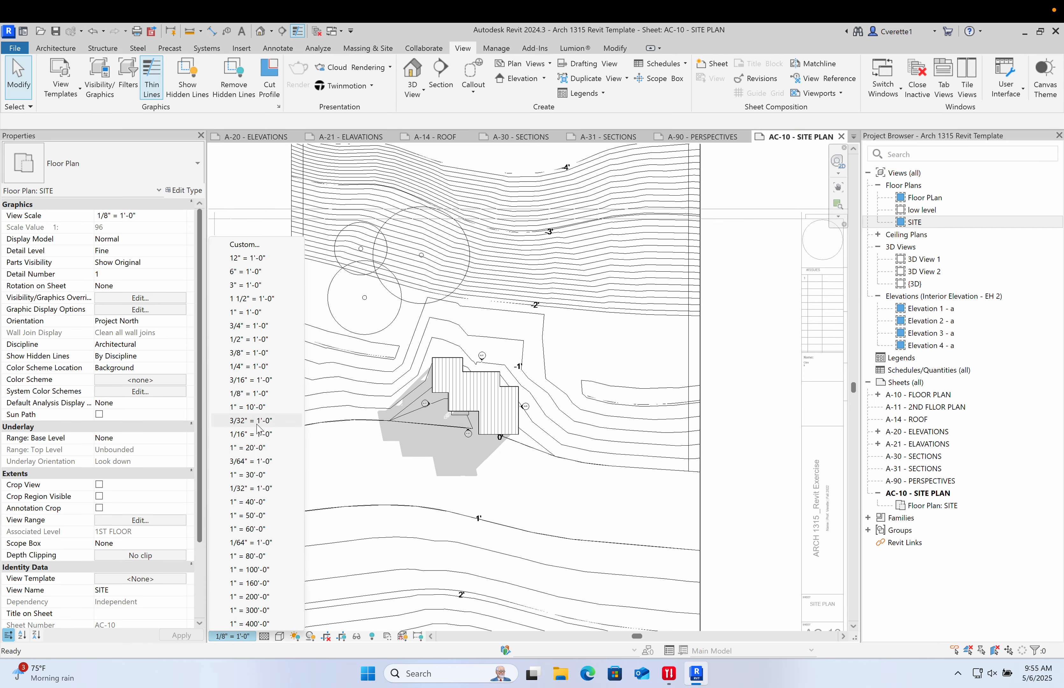
{"action": "left_click", "coordinate": [257, 407]}
- Change the site viewport's scale to 1" = 20'-0"
{"action": "scroll", "coordinate": [344, 384], "scroll_direction": "down", "scroll_amount": 5}
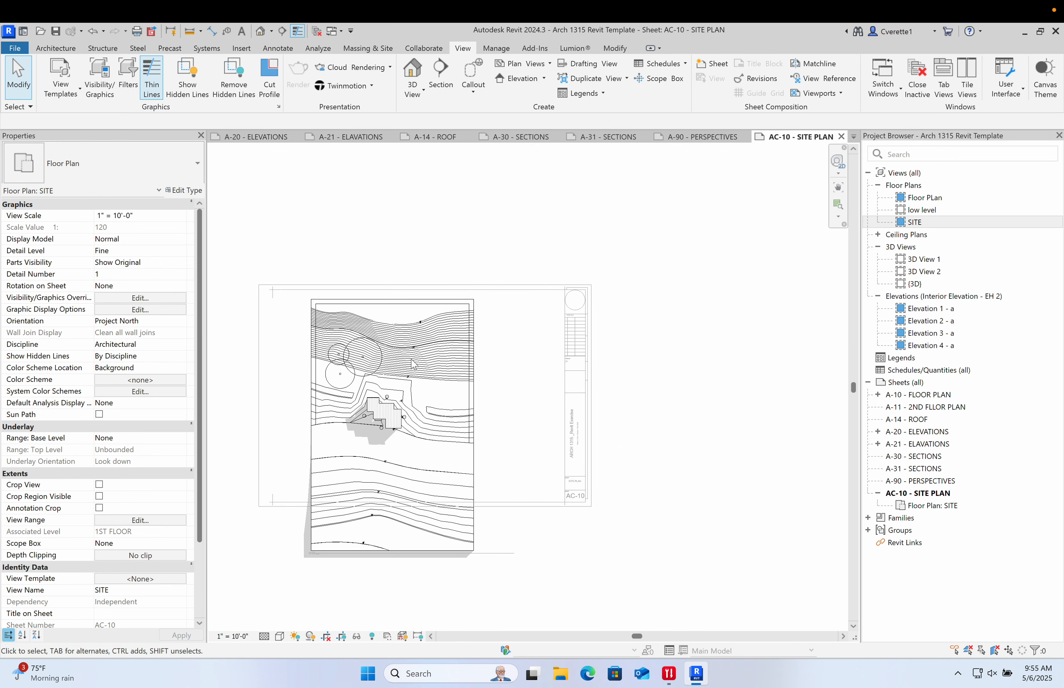
{"action": "left_click", "coordinate": [237, 637]}
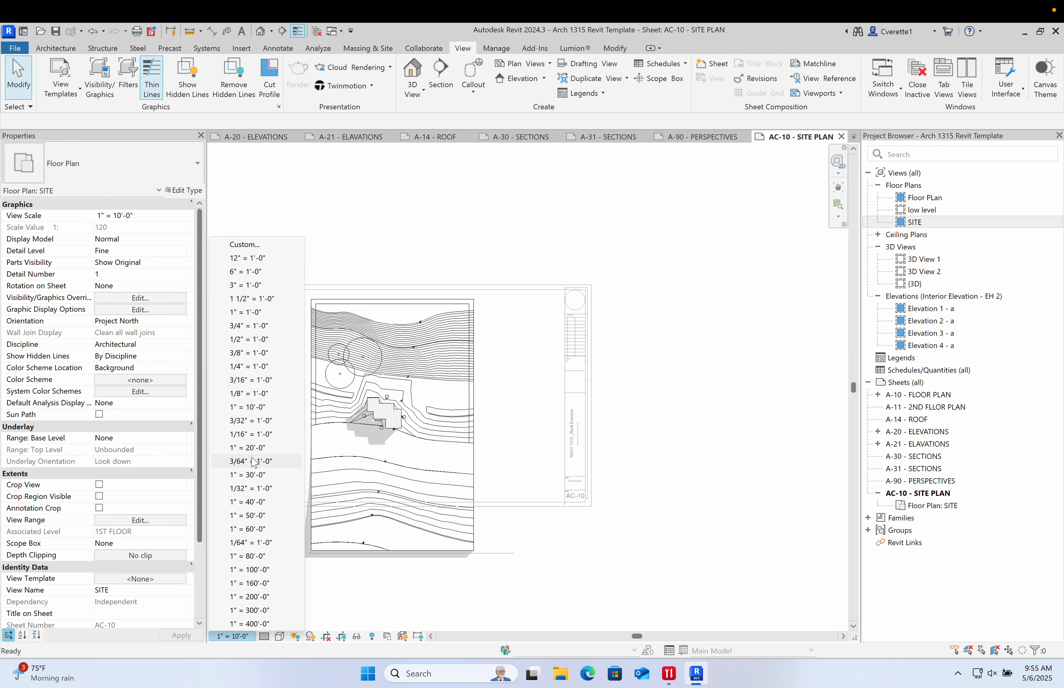
{"action": "left_click", "coordinate": [248, 447]}
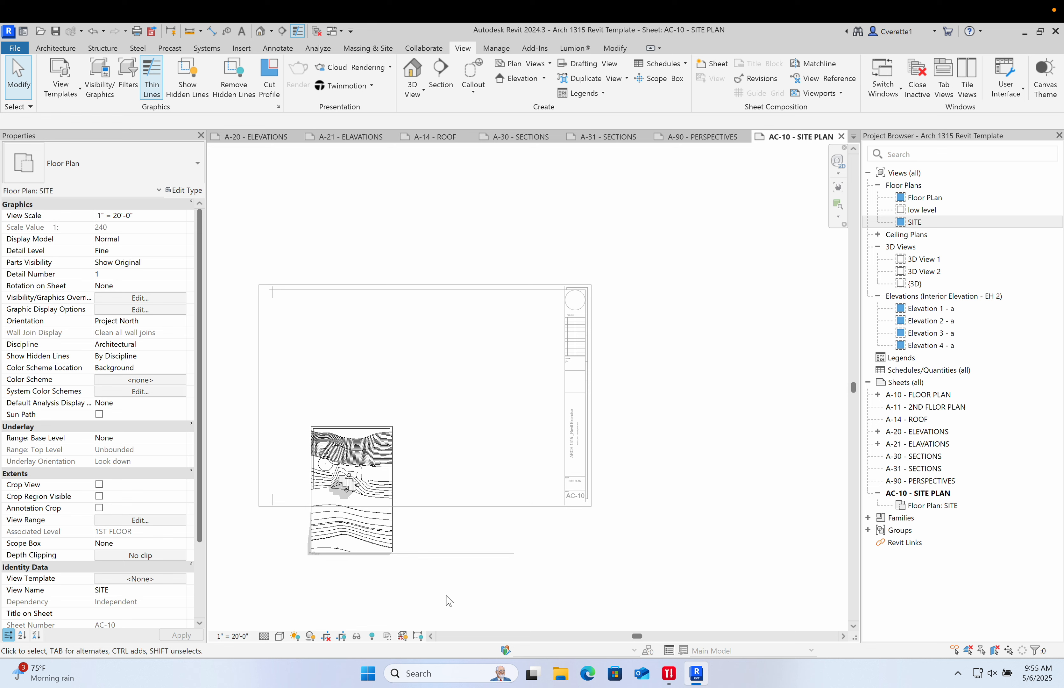
- Deactivate the viewport and move the site plan within the AC-10 sheet border
{"action": "double_click", "coordinate": [581, 567]}
{"action": "left_click_drag", "start_coordinate": [345, 472], "coordinate": [411, 383]}
{"action": "left_click", "coordinate": [506, 385]}
{"action": "scroll", "coordinate": [461, 420], "scroll_direction": "up", "scroll_amount": 5}
{"action": "scroll", "coordinate": [539, 410], "scroll_direction": "down", "scroll_amount": 3}
{"action": "middle_click_drag", "start_coordinate": [543, 409], "coordinate": [623, 392]}
{"action": "left_click", "coordinate": [504, 396]}
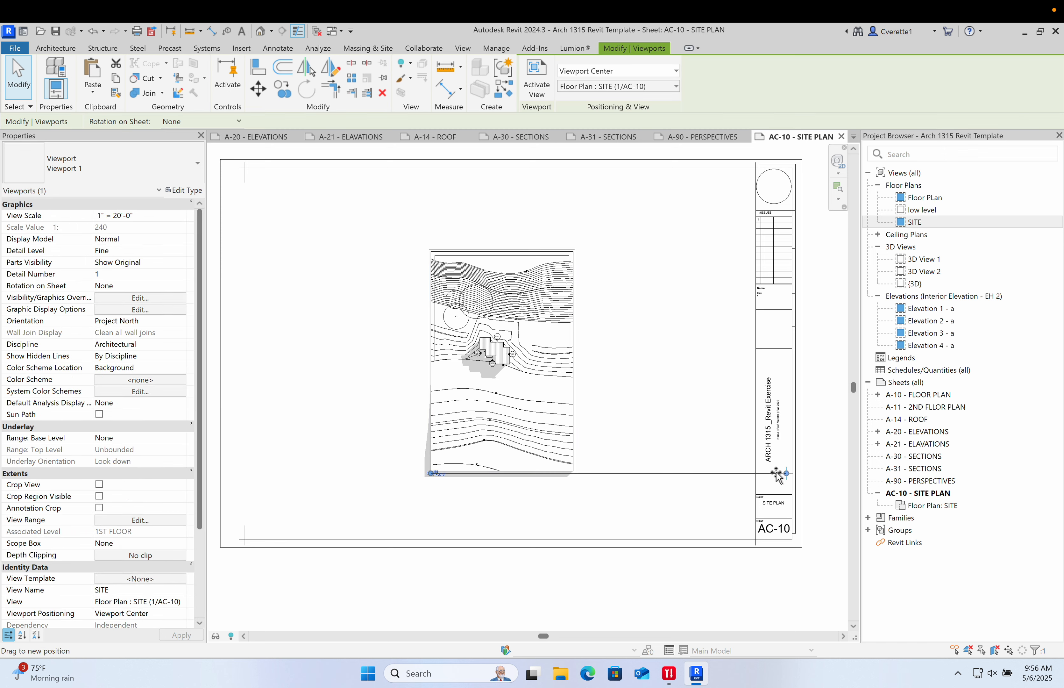
- Reposition the site viewport toward the lower left of the sheet
{"action": "left_click", "coordinate": [468, 497]}
{"action": "scroll", "coordinate": [441, 487], "scroll_direction": "up", "scroll_amount": 5}
{"action": "left_click_drag", "start_coordinate": [465, 436], "coordinate": [361, 531]}
{"action": "left_click", "coordinate": [345, 447]}
{"action": "scroll", "coordinate": [423, 404], "scroll_direction": "down", "scroll_amount": 5}
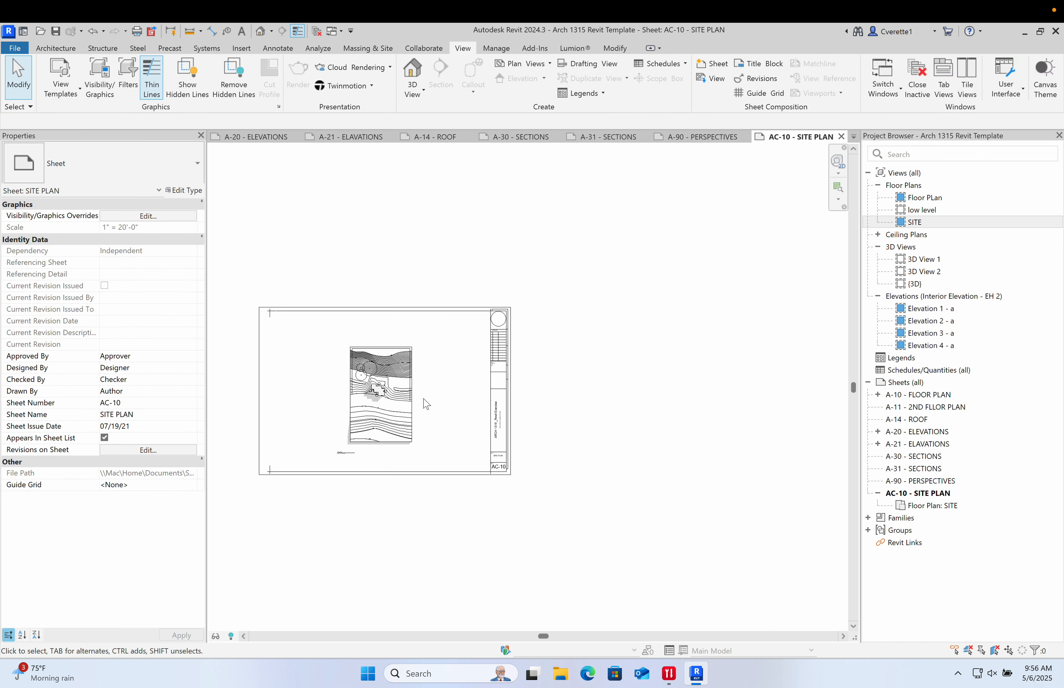
- Select the site viewport and shift it slightly to the right on the sheet
{"action": "left_click", "coordinate": [380, 410]}
{"action": "scroll", "coordinate": [328, 451], "scroll_direction": "up", "scroll_amount": 4}
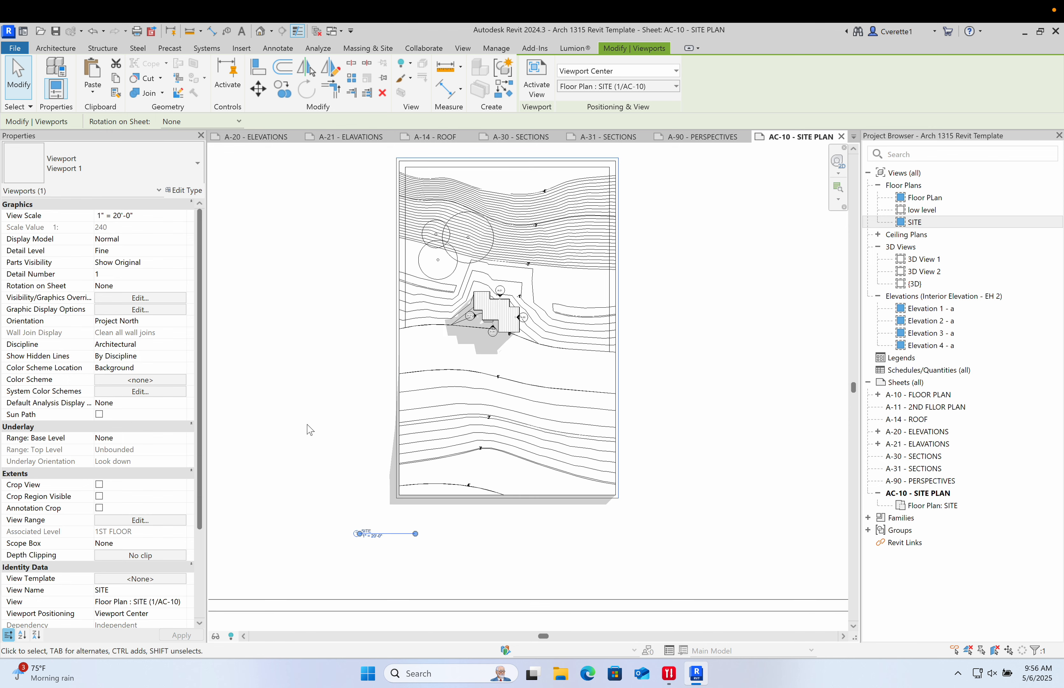
{"action": "scroll", "coordinate": [309, 427], "scroll_direction": "down", "scroll_amount": 5}
{"action": "left_click", "coordinate": [635, 380]}
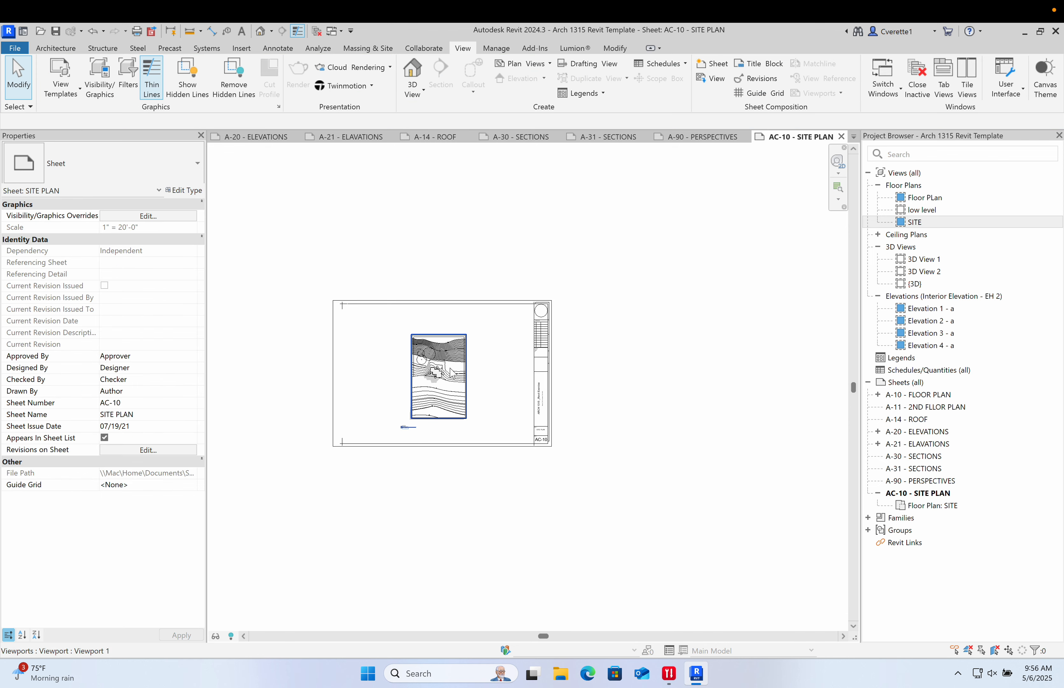
{"action": "middle_click_drag", "start_coordinate": [451, 373], "coordinate": [485, 365]}
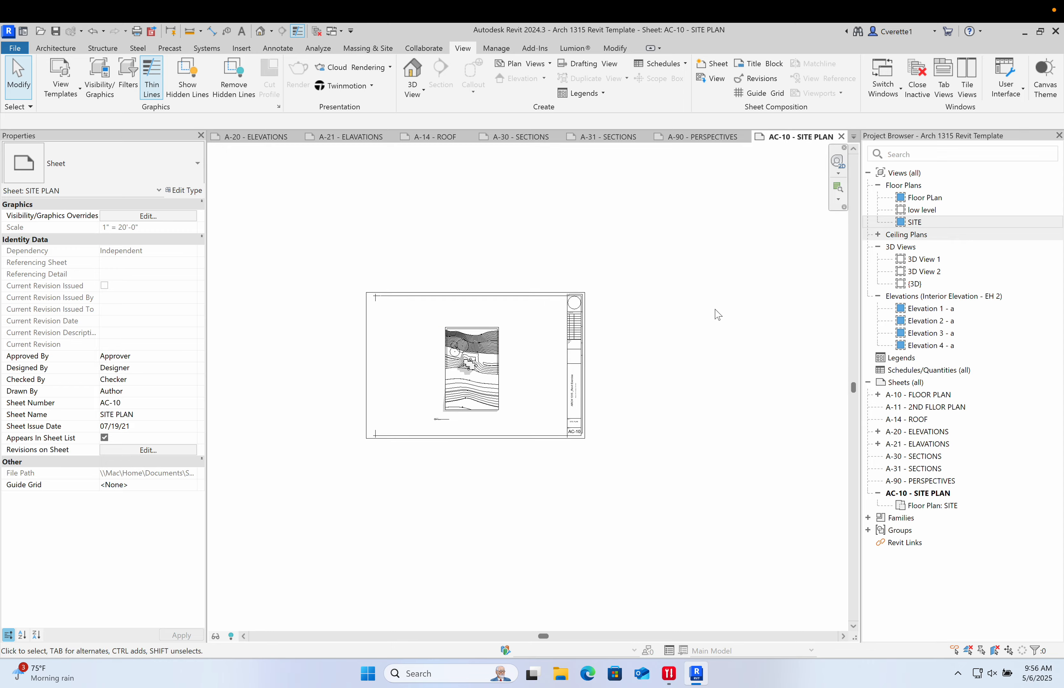
- Activate the site viewport and set its scale to 1/16" = 1'-0"
{"action": "scroll", "coordinate": [476, 393], "scroll_direction": "up", "scroll_amount": 4}
{"action": "double_click", "coordinate": [474, 367]}
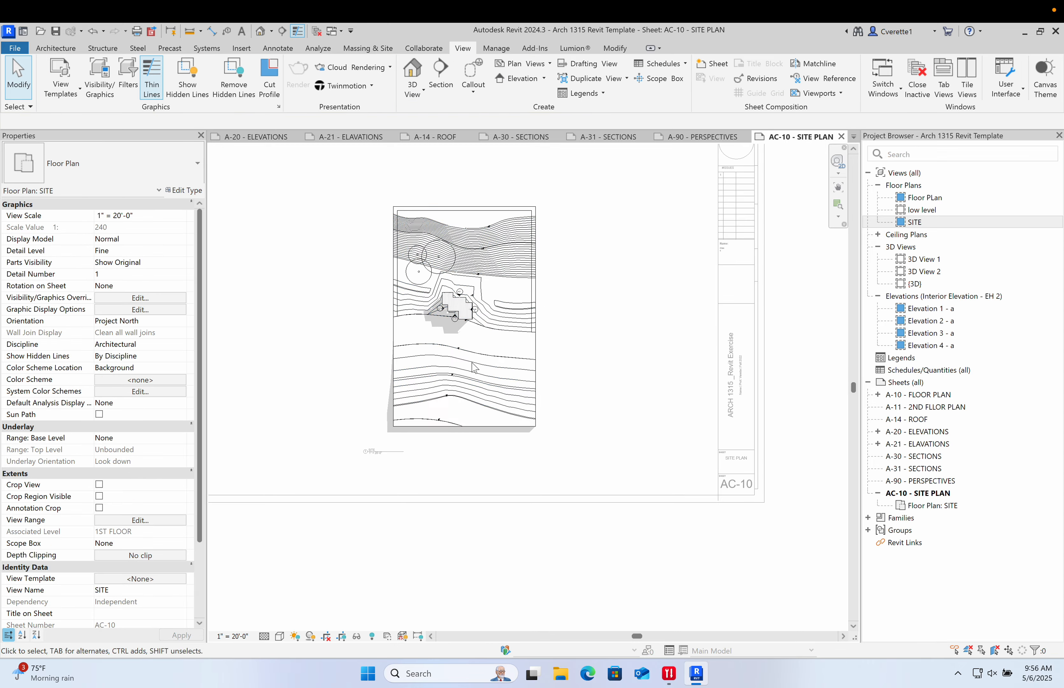
{"action": "scroll", "coordinate": [515, 349], "scroll_direction": "up", "scroll_amount": 4}
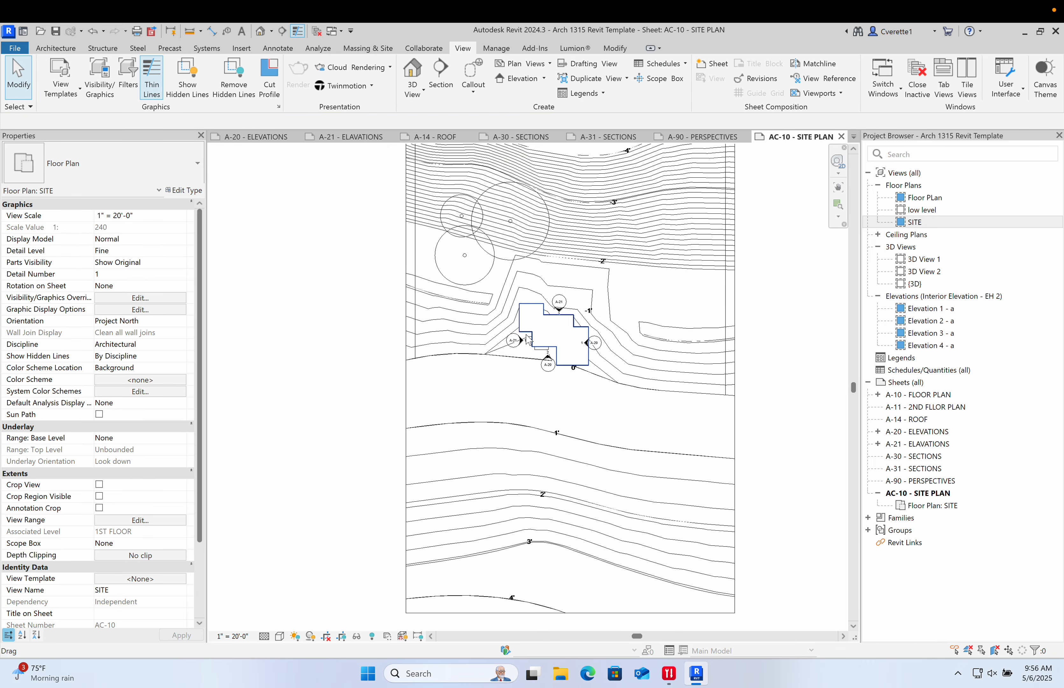
{"action": "scroll", "coordinate": [513, 400], "scroll_direction": "down", "scroll_amount": 6}
{"action": "scroll", "coordinate": [509, 391], "scroll_direction": "up", "scroll_amount": 9}
{"action": "scroll", "coordinate": [474, 405], "scroll_direction": "down", "scroll_amount": 7}
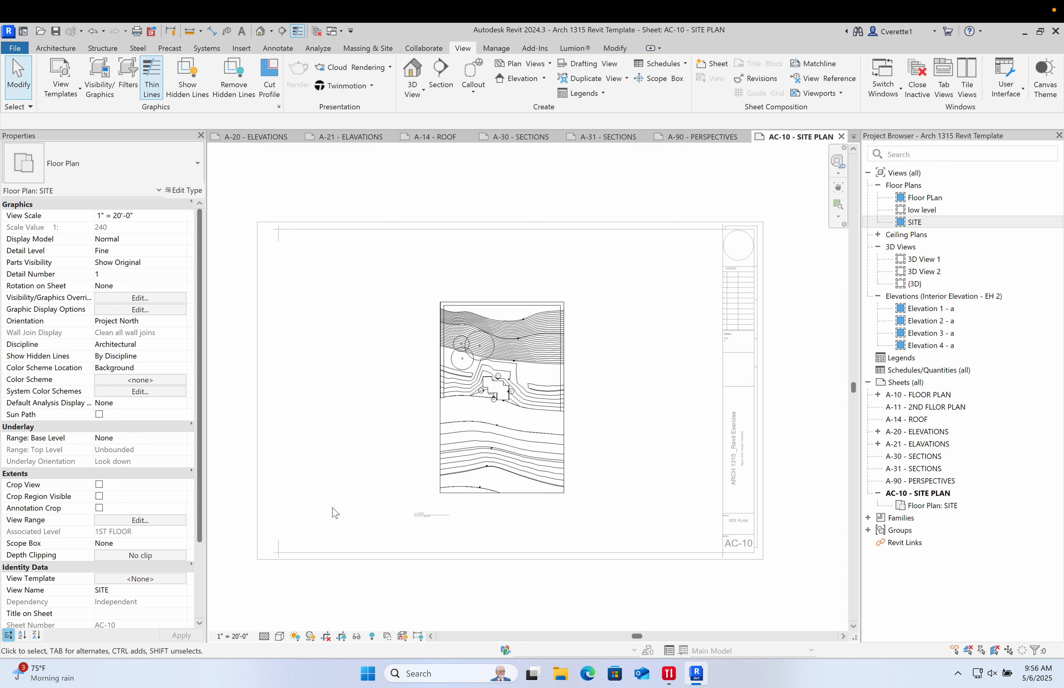
{"action": "left_click", "coordinate": [232, 636]}
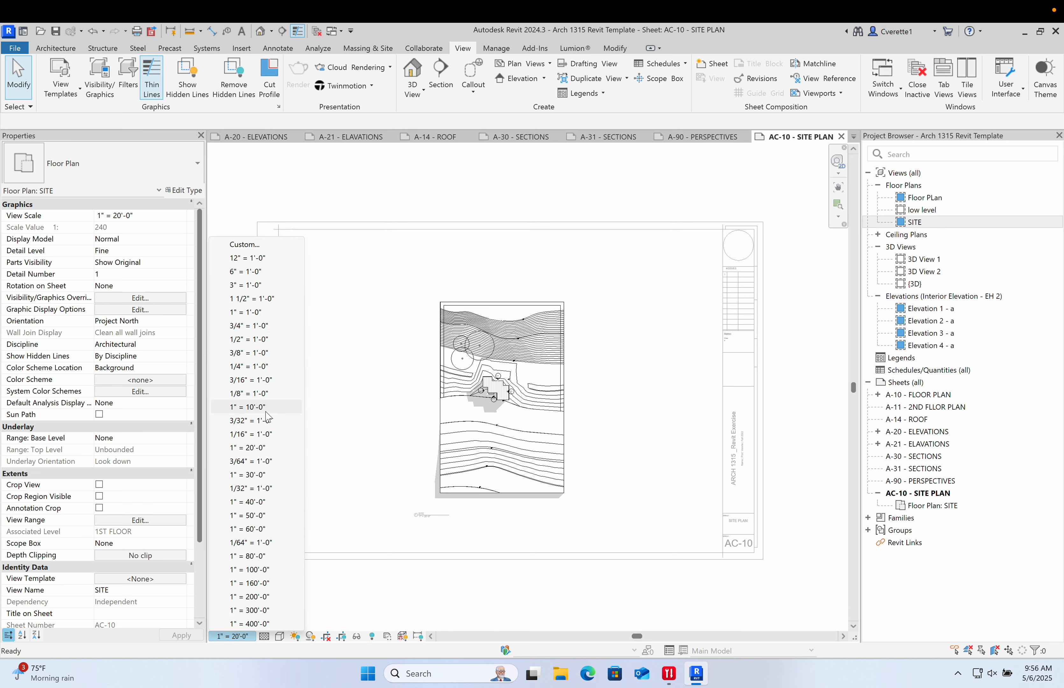
{"action": "left_click", "coordinate": [268, 434]}
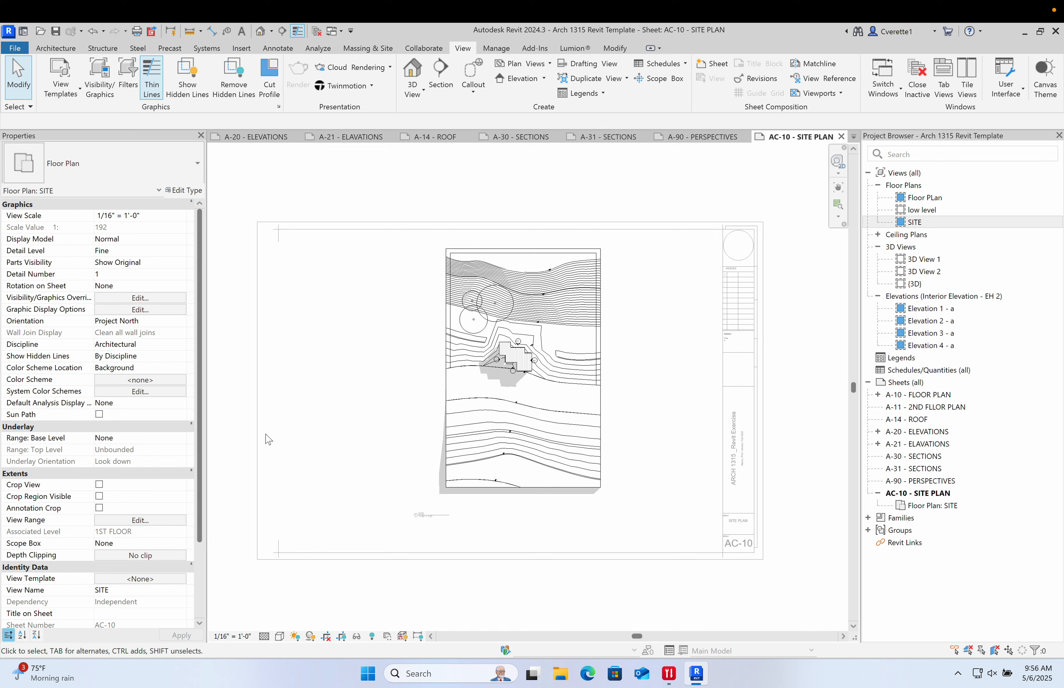
- Set the site viewport's scale to 3/32" = 1'-0" and deactivate the viewport
{"action": "left_click", "coordinate": [231, 636]}
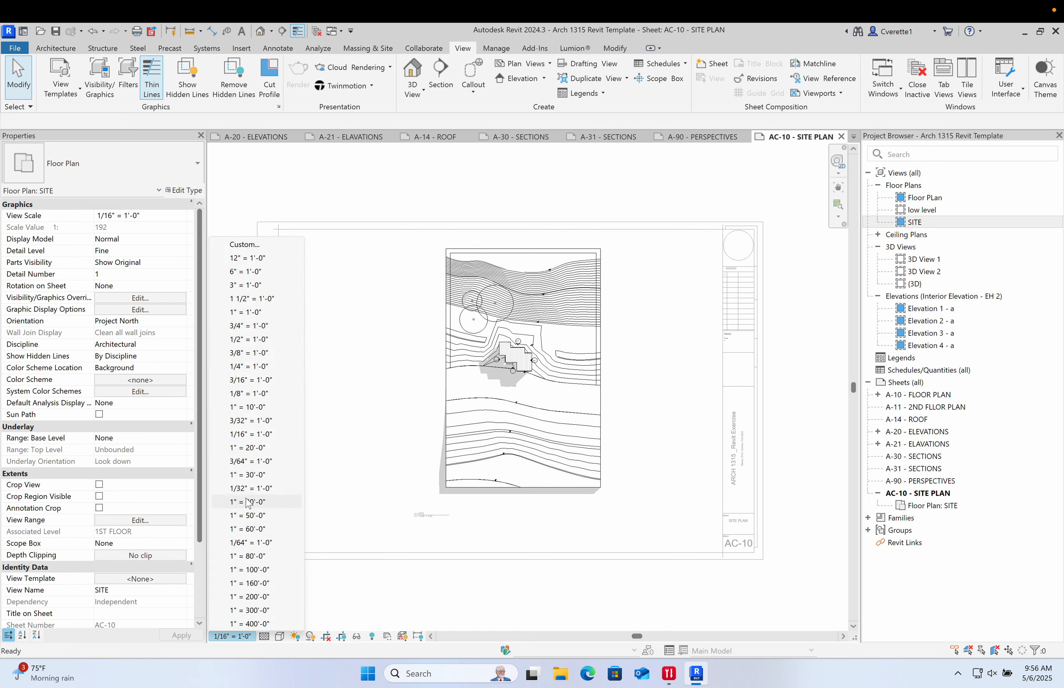
{"action": "left_click", "coordinate": [249, 422]}
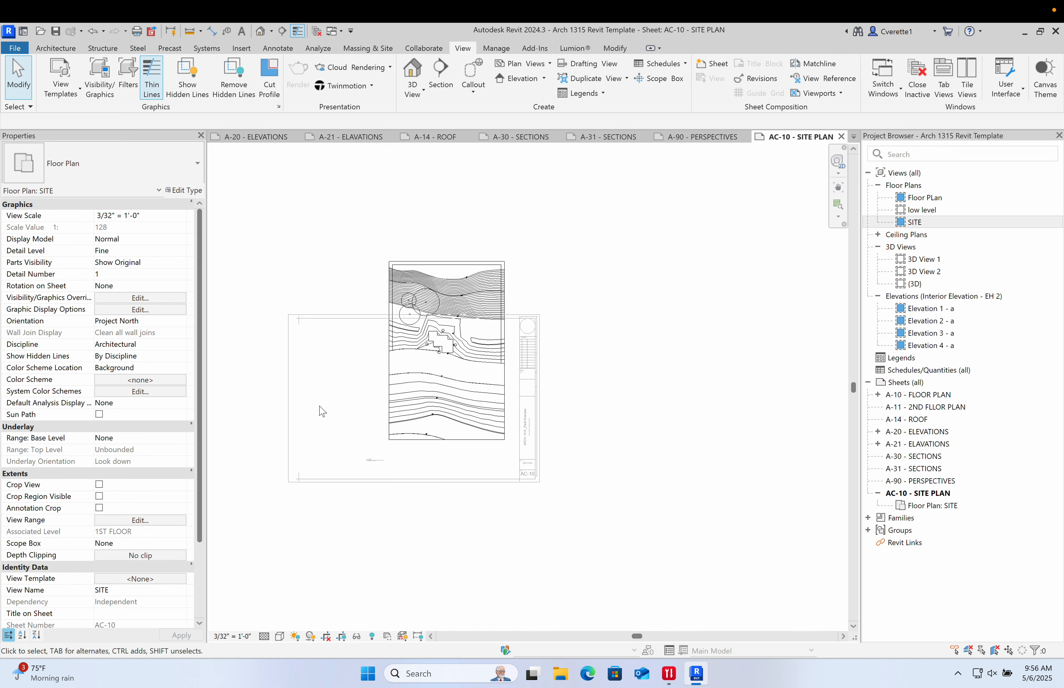
{"action": "scroll", "coordinate": [320, 408], "scroll_direction": "down", "scroll_amount": 2}
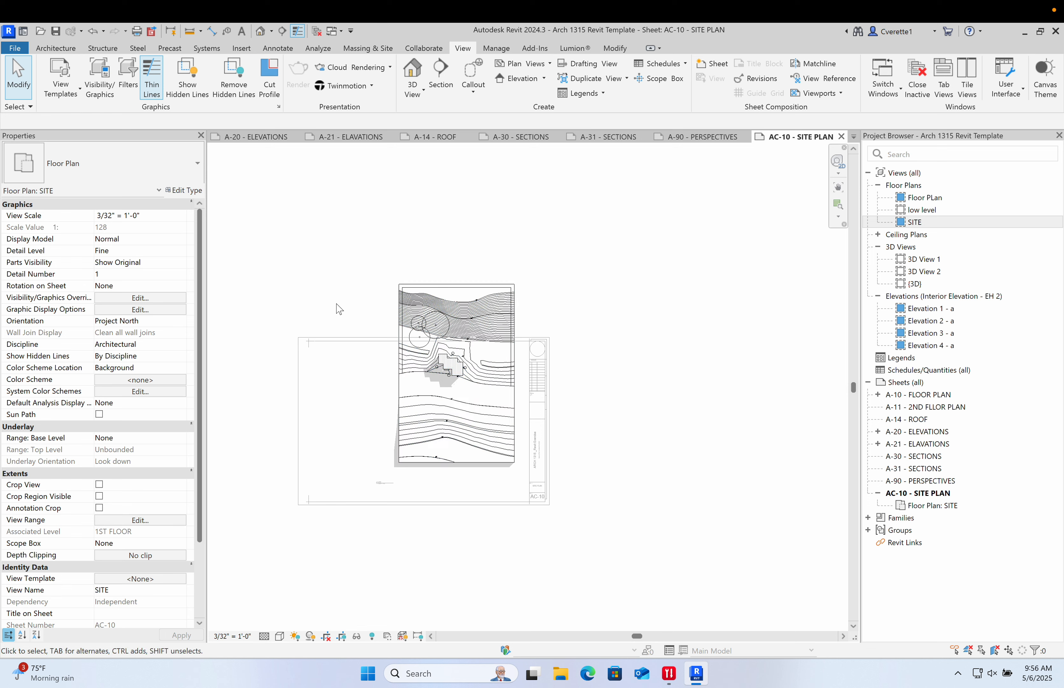
{"action": "double_click", "coordinate": [645, 390]}
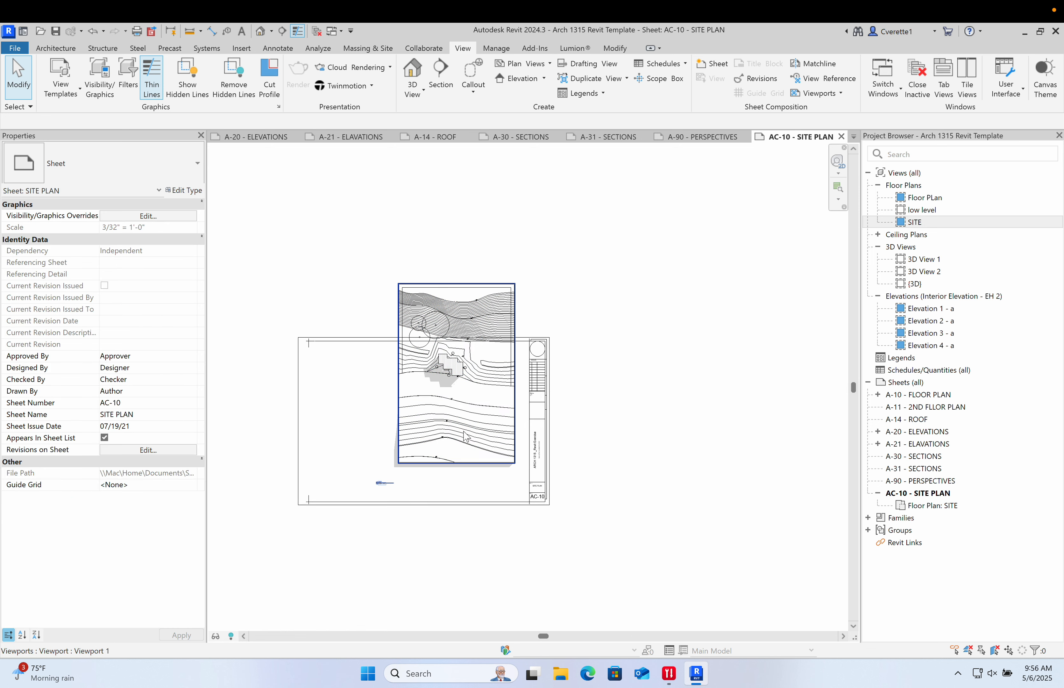
- Select the site viewport, delete it, and undo the deletion
{"action": "scroll", "coordinate": [408, 418], "scroll_direction": "up", "scroll_amount": 2}
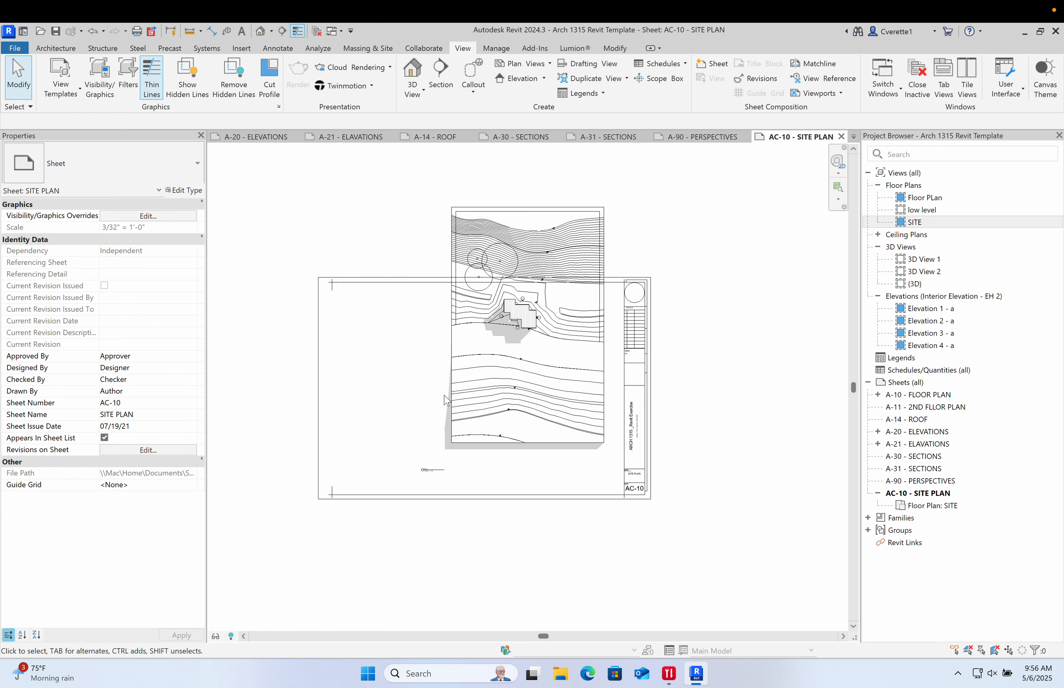
{"action": "left_click", "coordinate": [454, 394]}
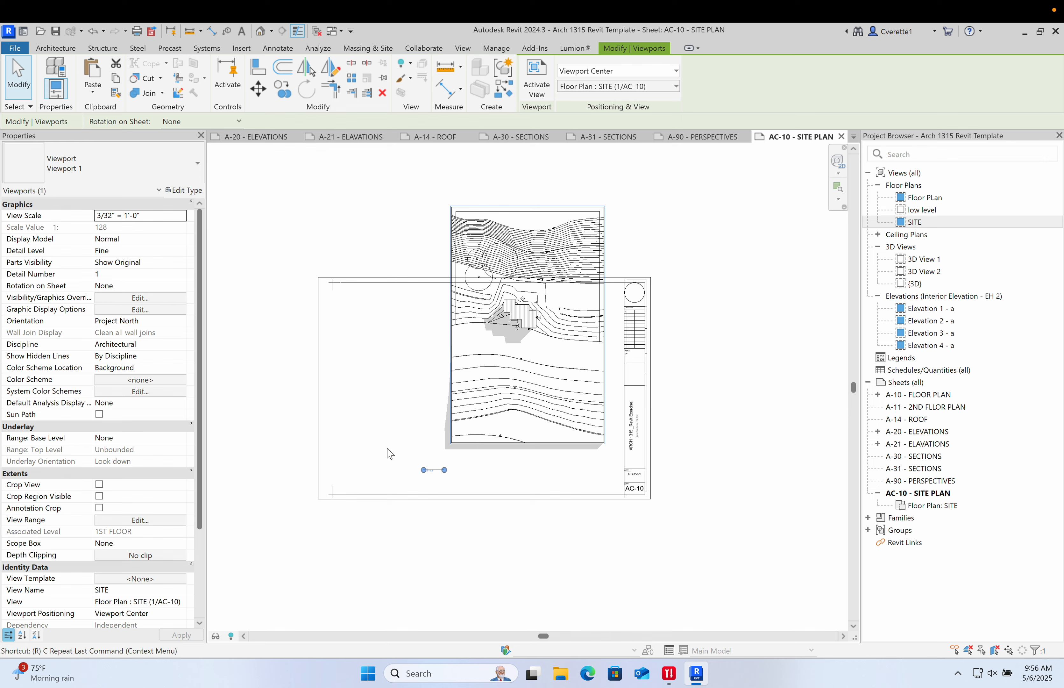
{"action": "left_click", "coordinate": [418, 372]}
{"action": "left_click", "coordinate": [491, 374]}
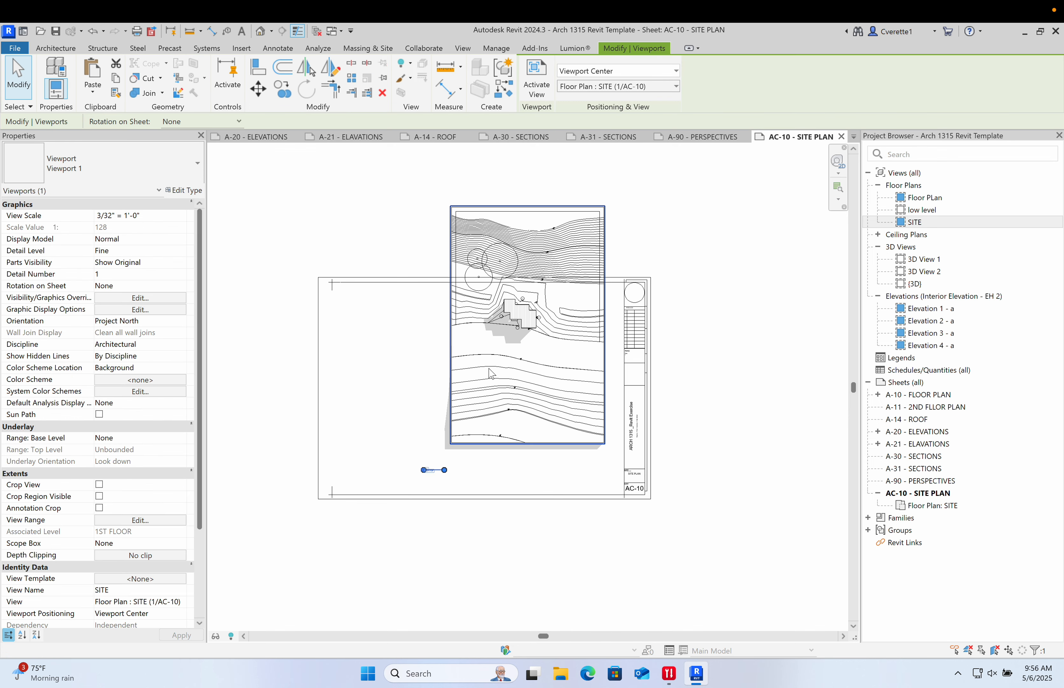
{"action": "key", "text": "Delete"}
{"action": "key", "text": "ctrl+z"}
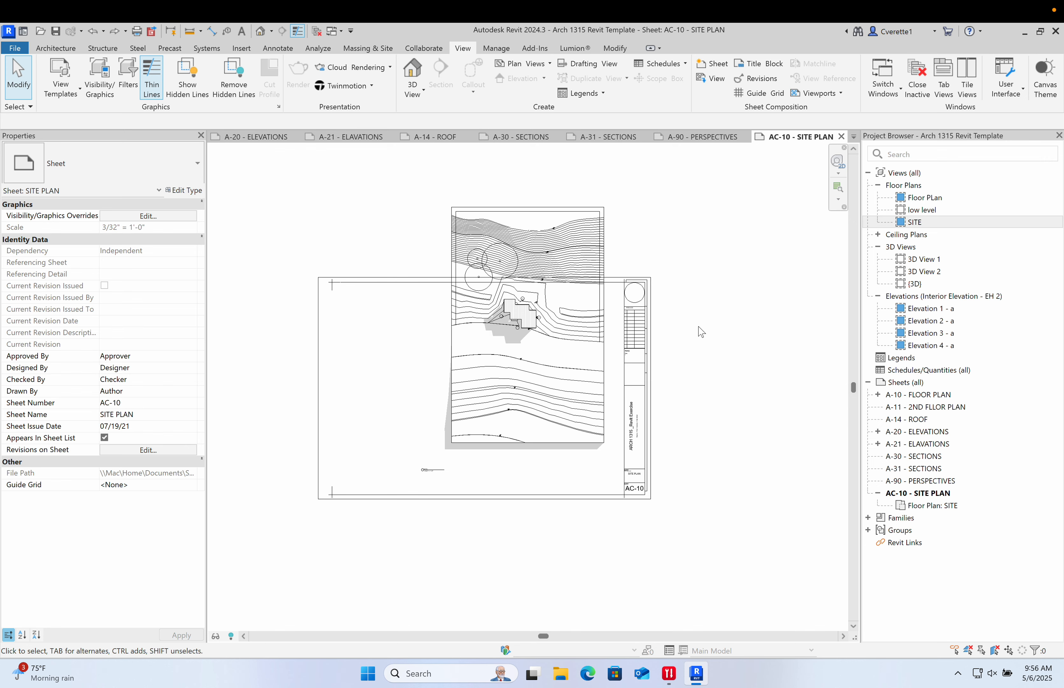
- Delete the sheet selection again, undo it, and reselect the site viewport
{"action": "left_click", "coordinate": [543, 365]}
{"action": "key", "text": "Delete"}
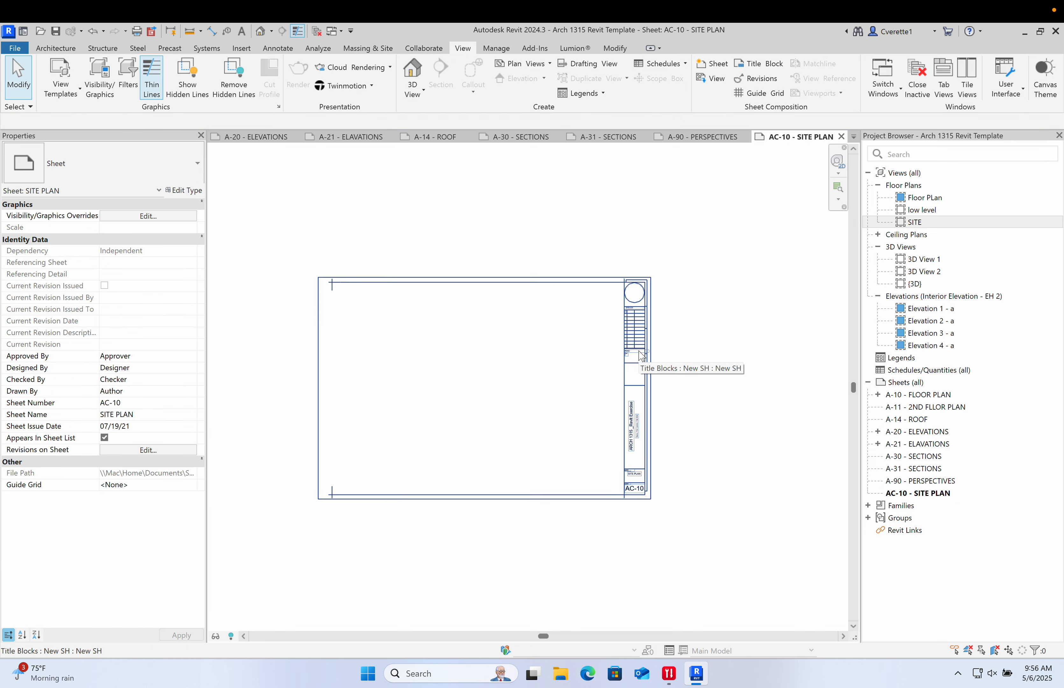
{"action": "key", "text": "ctrl+z"}
{"action": "left_click", "coordinate": [524, 389]}
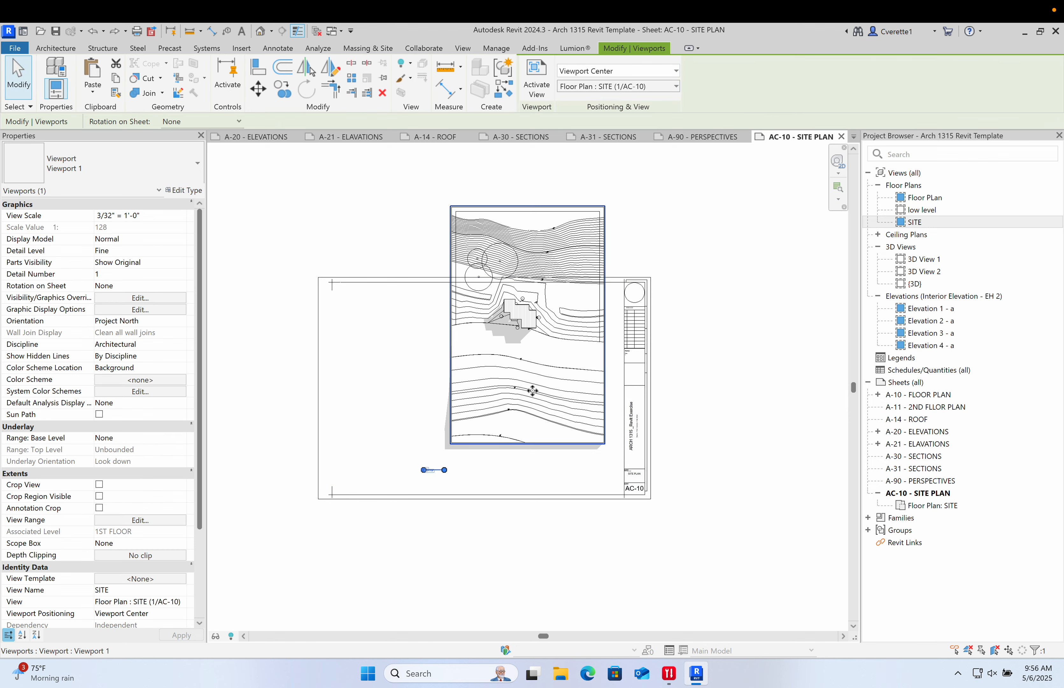
- Activate the site viewport, show its crop region and select the crop boundary
{"action": "left_click", "coordinate": [522, 481]}
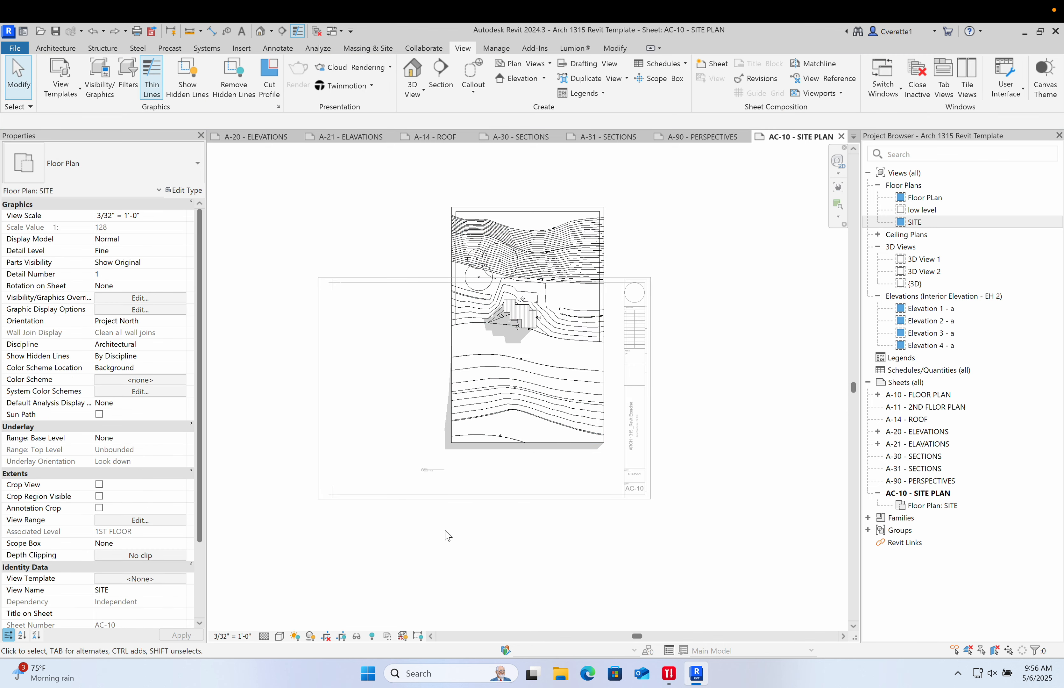
{"action": "left_click", "coordinate": [343, 638]}
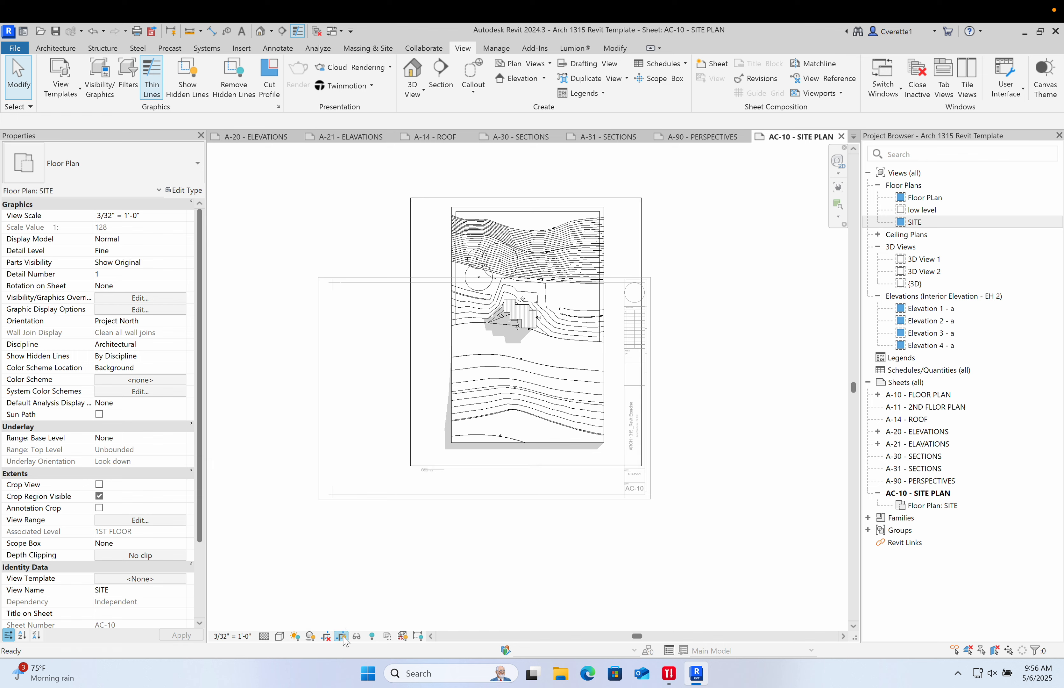
{"action": "left_click", "coordinate": [411, 246]}
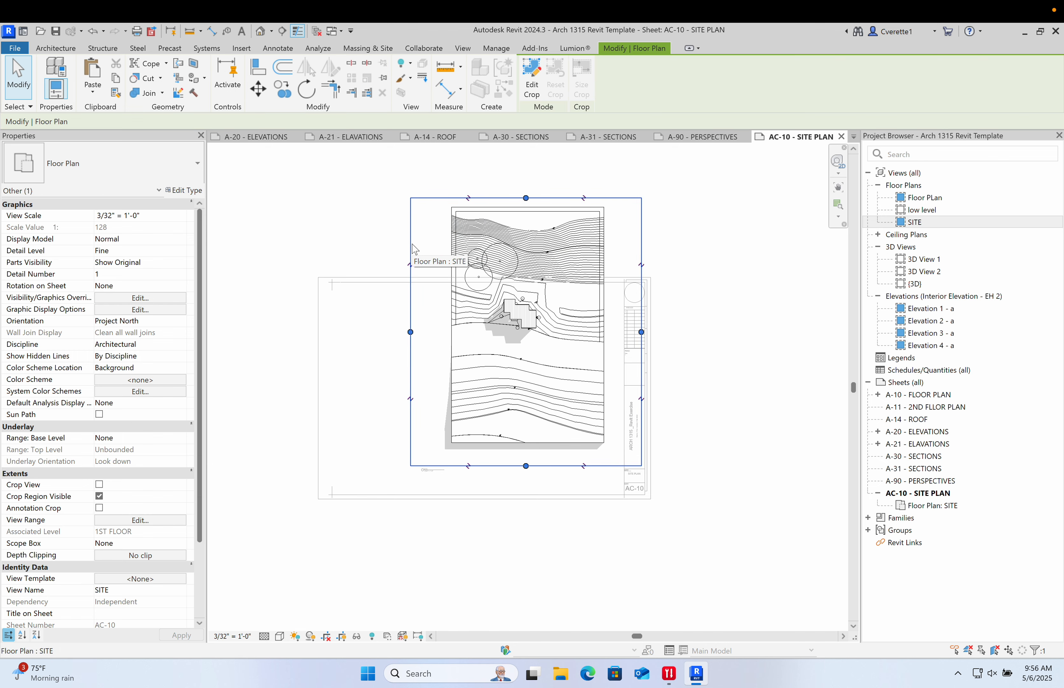
{"action": "key", "text": "r"}
{"action": "key", "text": "o"}
{"action": "key", "text": "c"}
{"action": "key", "text": "a"}
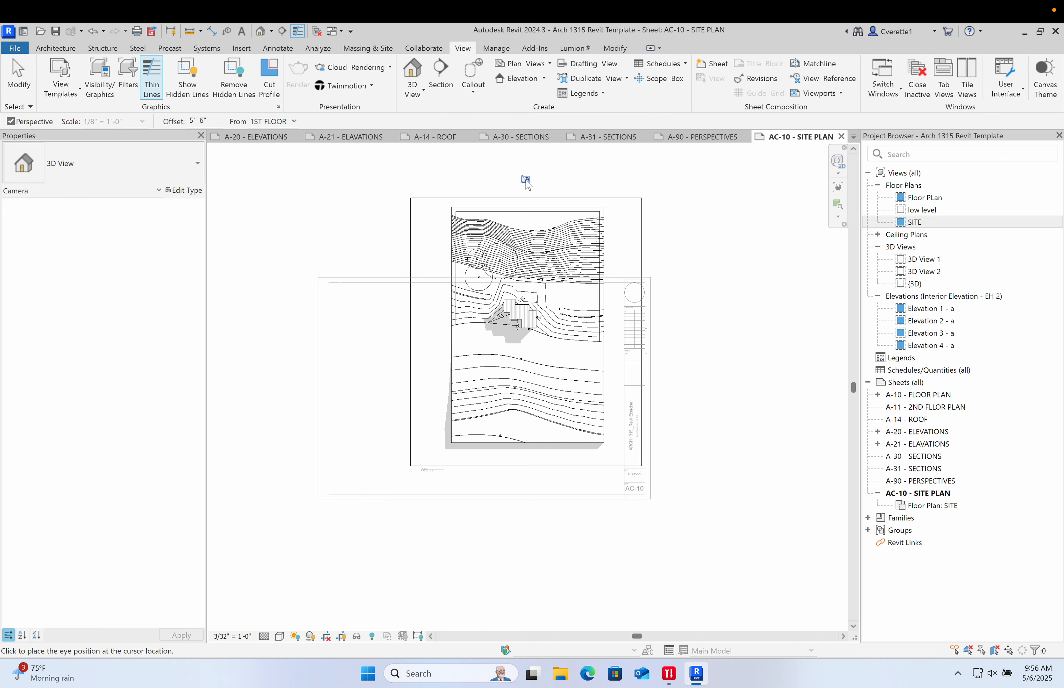
{"action": "key", "text": "Escape"}
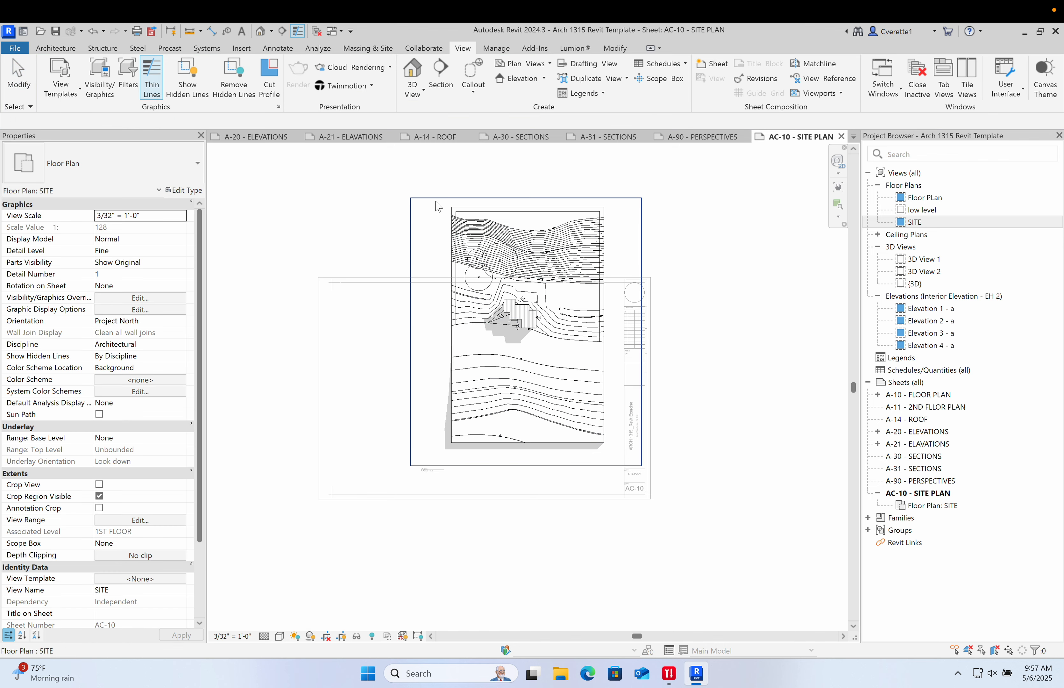
- Rotate the site plan view with the Rotate command so the site lies horizontally on the sheet
{"action": "left_click", "coordinate": [434, 206]}
{"action": "key", "text": "r"}
{"action": "key", "text": "o"}
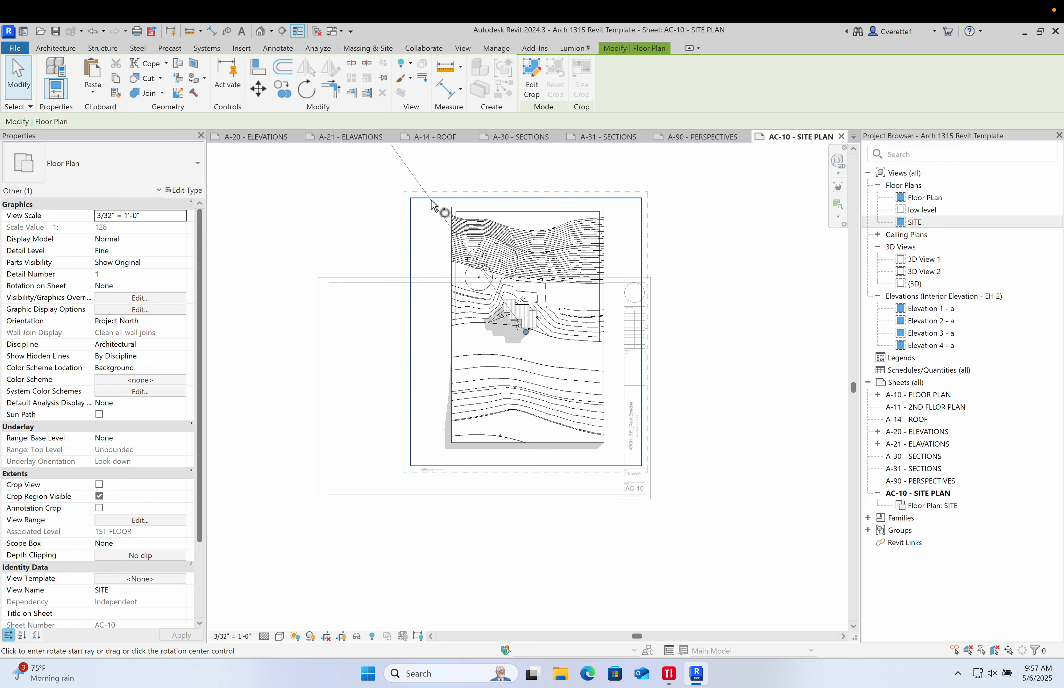
{"action": "left_click", "coordinate": [528, 175]}
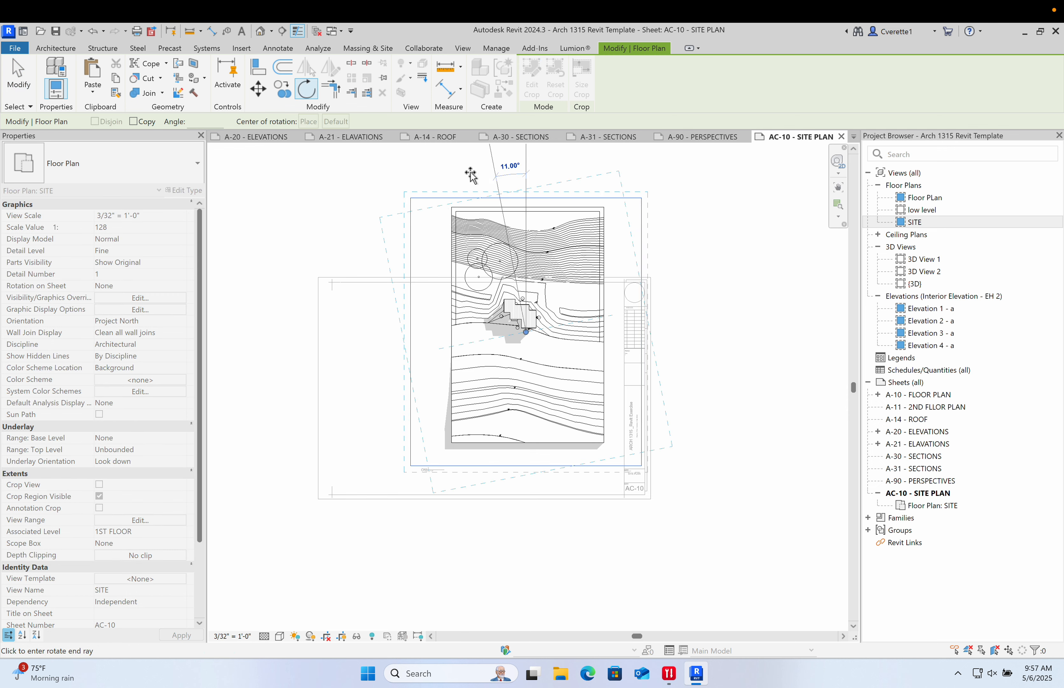
{"action": "key", "text": "Escape"}
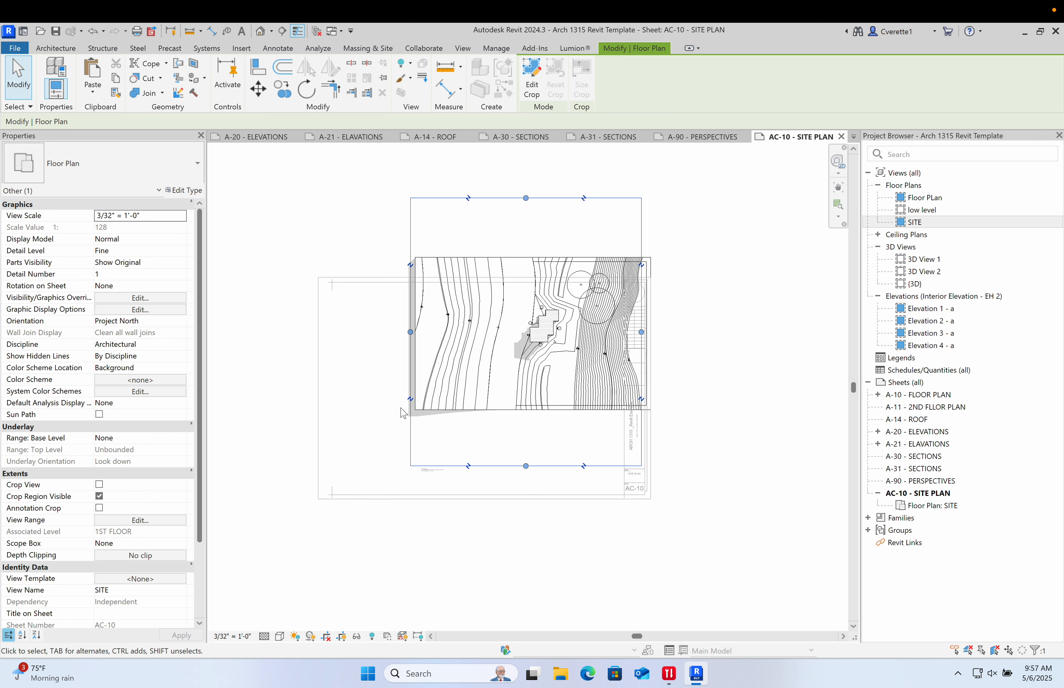
- Resize the crop region edges to tightly frame the rotated site plan
{"action": "left_click_drag", "start_coordinate": [526, 466], "coordinate": [520, 423]}
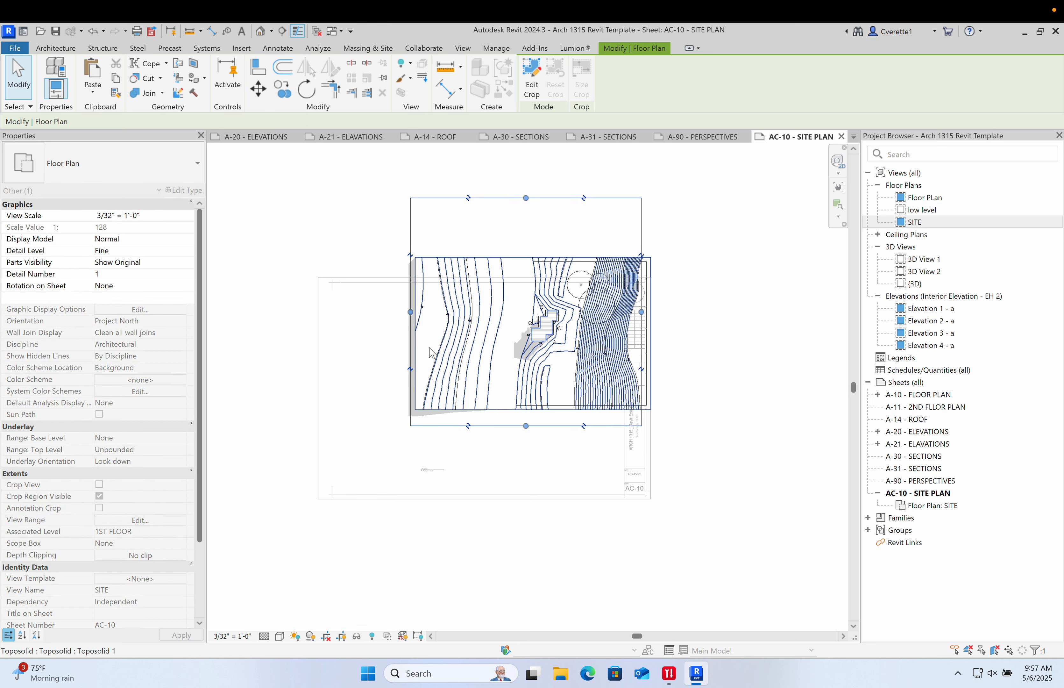
{"action": "left_click_drag", "start_coordinate": [410, 312], "coordinate": [397, 312]}
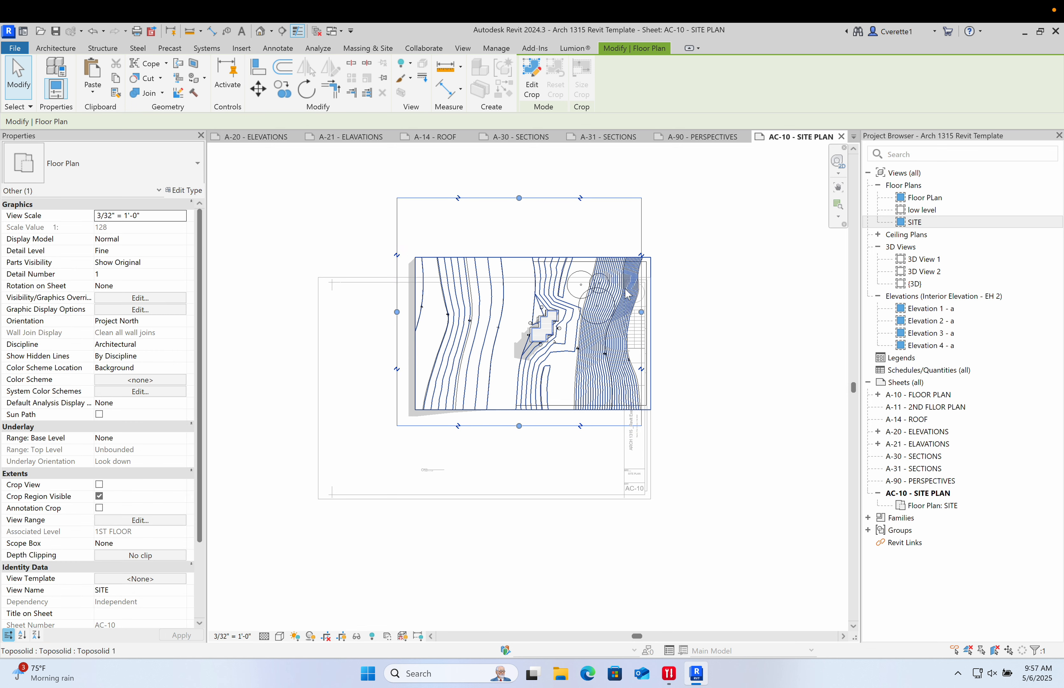
{"action": "left_click_drag", "start_coordinate": [642, 312], "coordinate": [670, 312]}
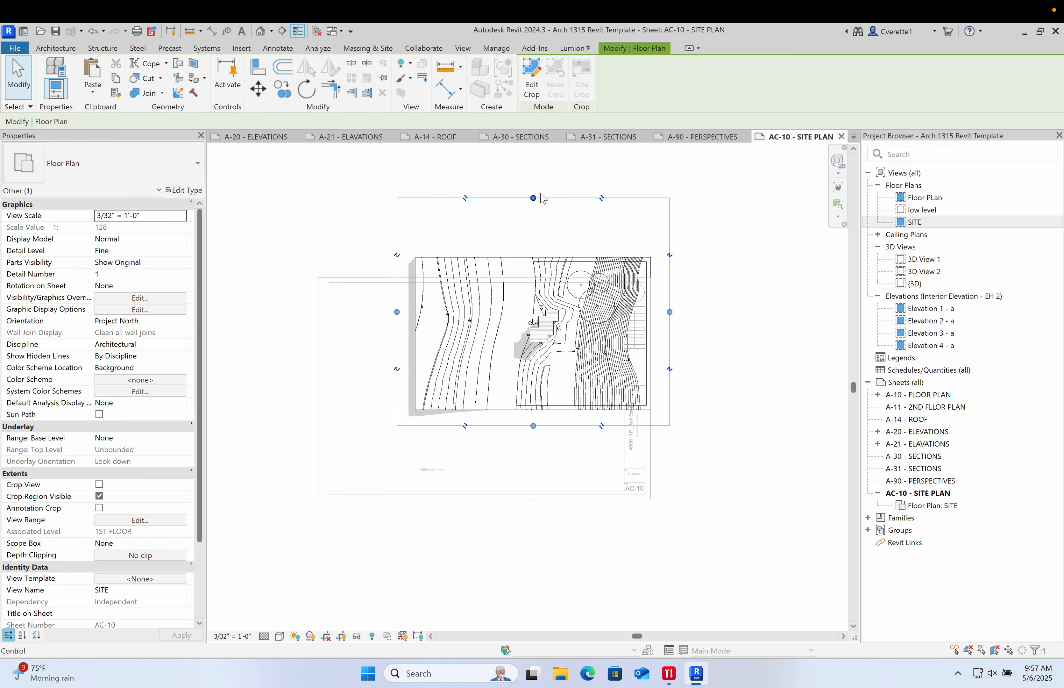
{"action": "left_click_drag", "start_coordinate": [535, 197], "coordinate": [536, 241]}
{"action": "key", "text": "Escape"}
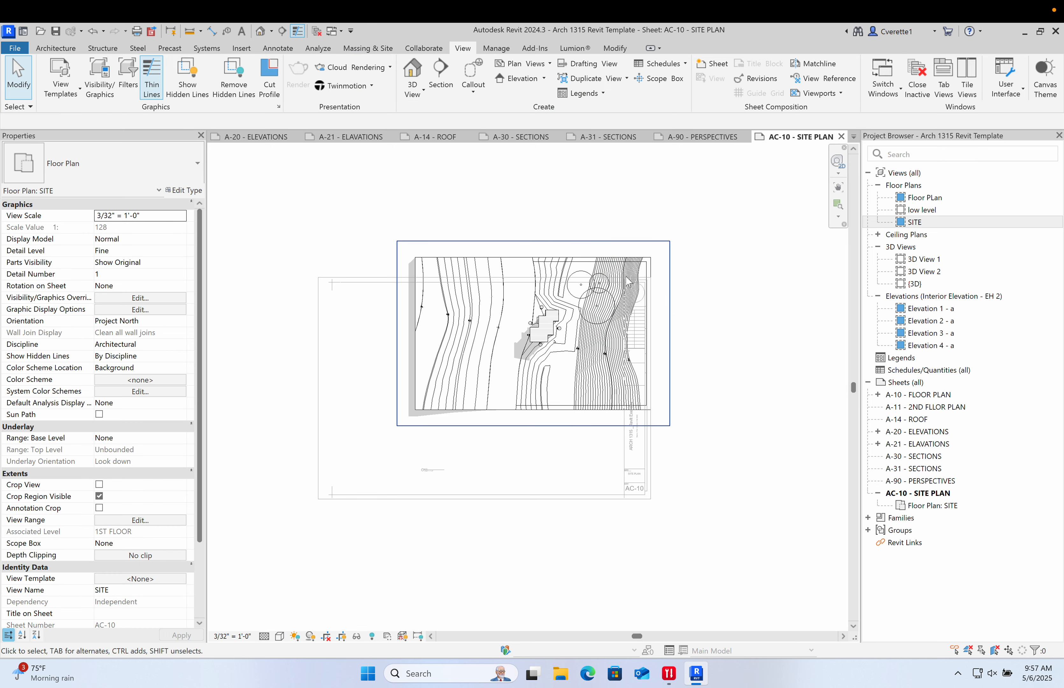
- Hide the crop region and deactivate the site viewport
{"action": "left_click", "coordinate": [314, 641]}
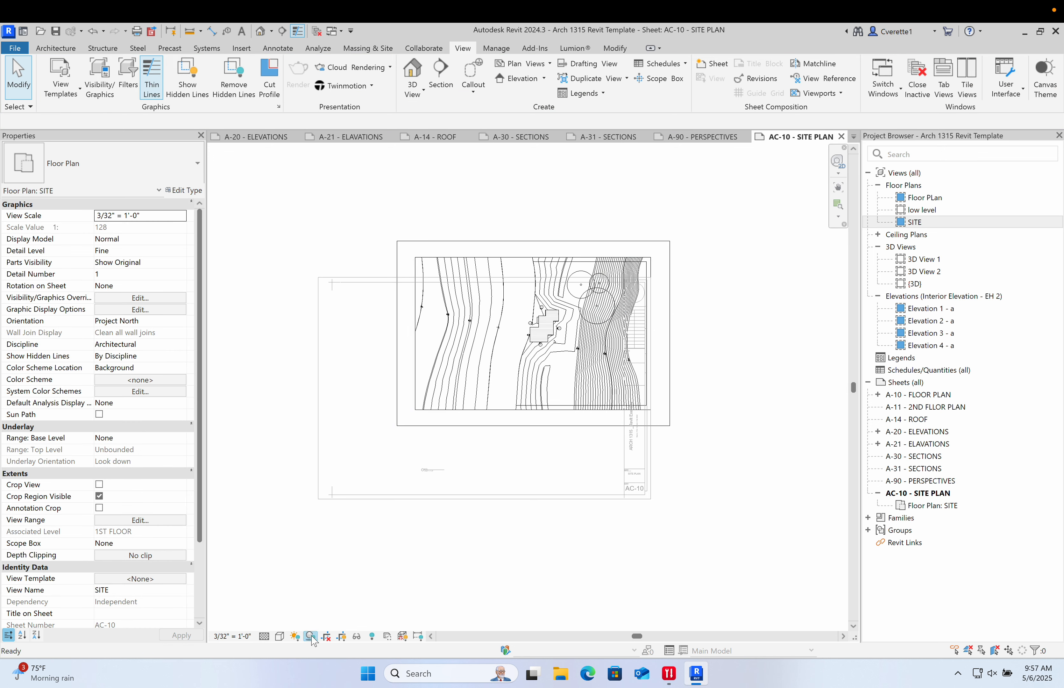
{"action": "left_click", "coordinate": [341, 639]}
{"action": "double_click", "coordinate": [556, 558]}
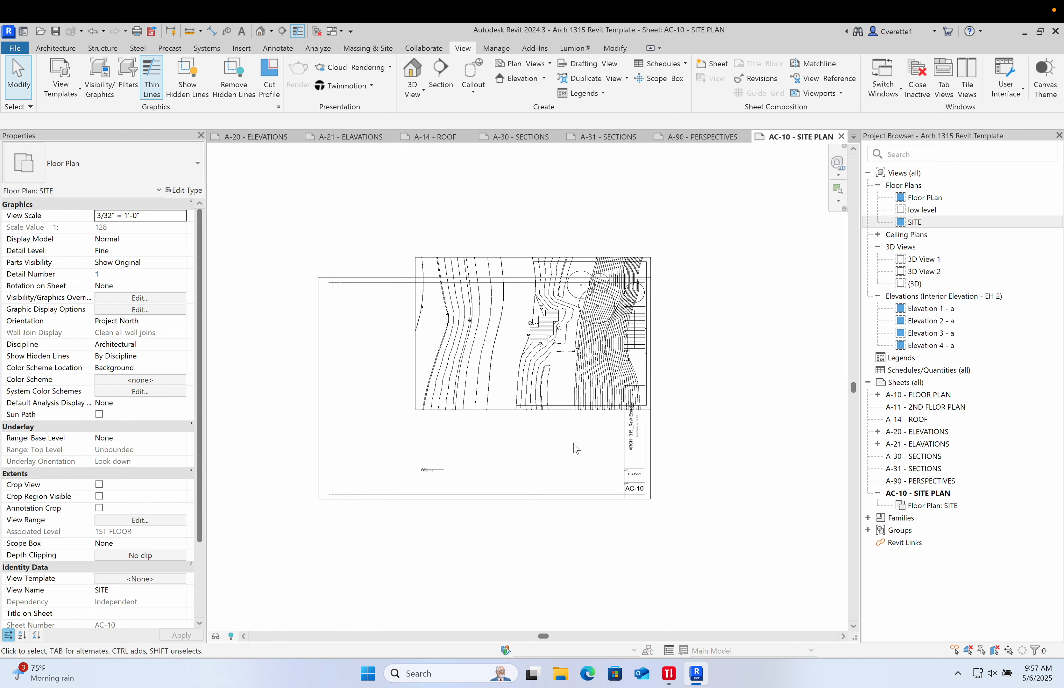
- Move the site viewport inside the title block and reposition its viewport title beneath the plan
{"action": "left_click_drag", "start_coordinate": [572, 376], "coordinate": [519, 426]}
{"action": "left_click", "coordinate": [665, 459]}
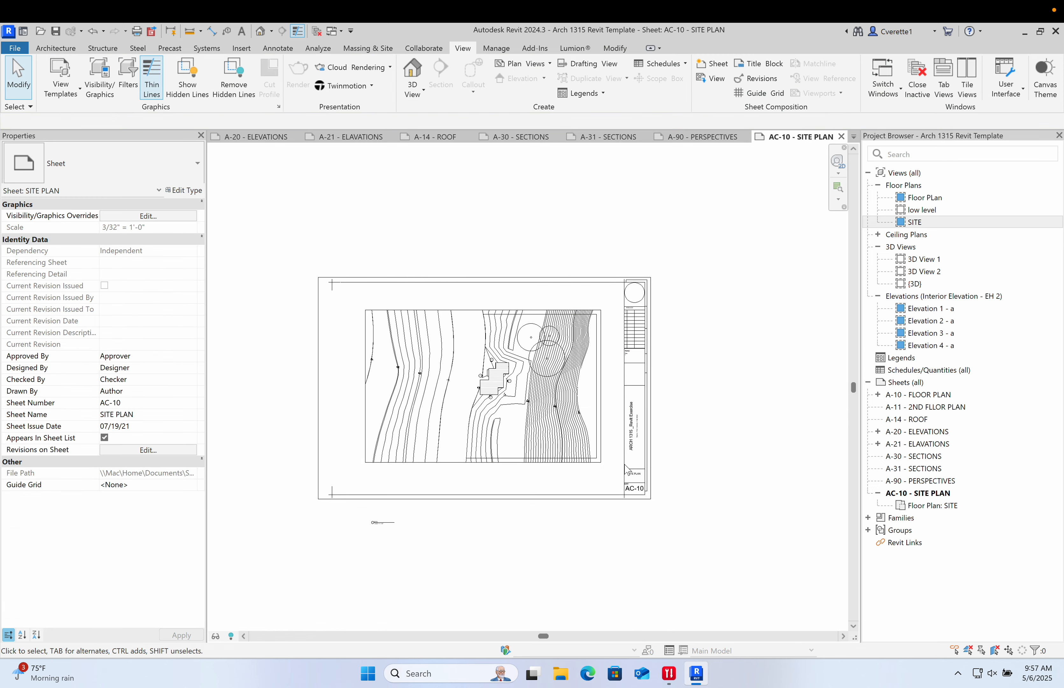
{"action": "scroll", "coordinate": [425, 520], "scroll_direction": "up", "scroll_amount": 3}
{"action": "left_click_drag", "start_coordinate": [349, 525], "coordinate": [324, 432]}
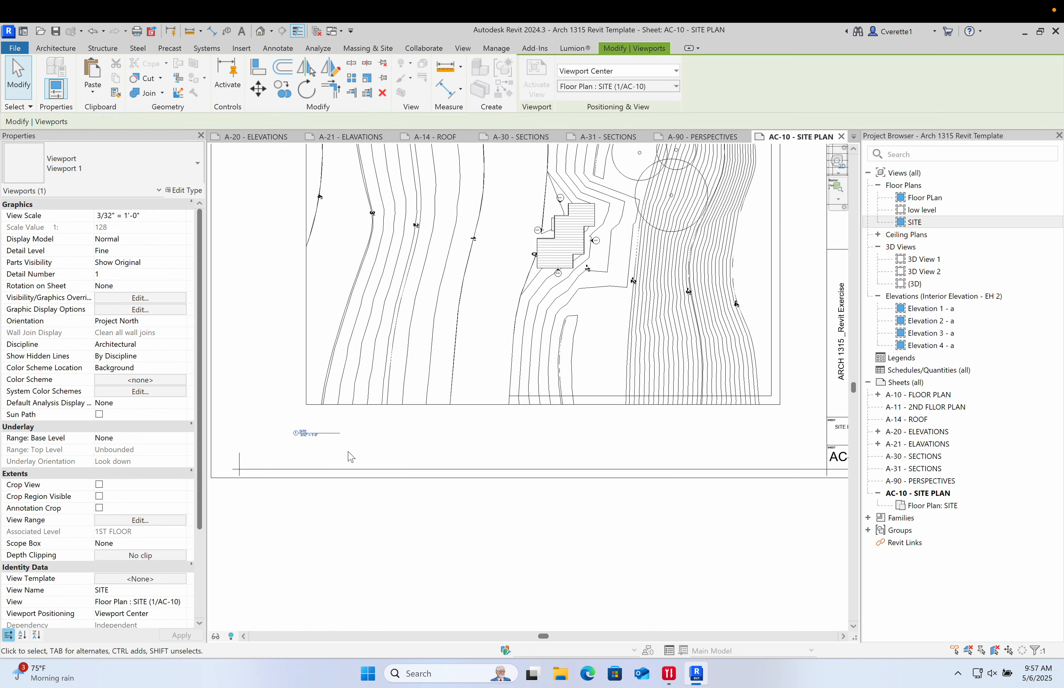
{"action": "left_click", "coordinate": [346, 448]}
- Open the Floor Plan, SITE and default 3D views to review the model
{"action": "double_click", "coordinate": [915, 201]}
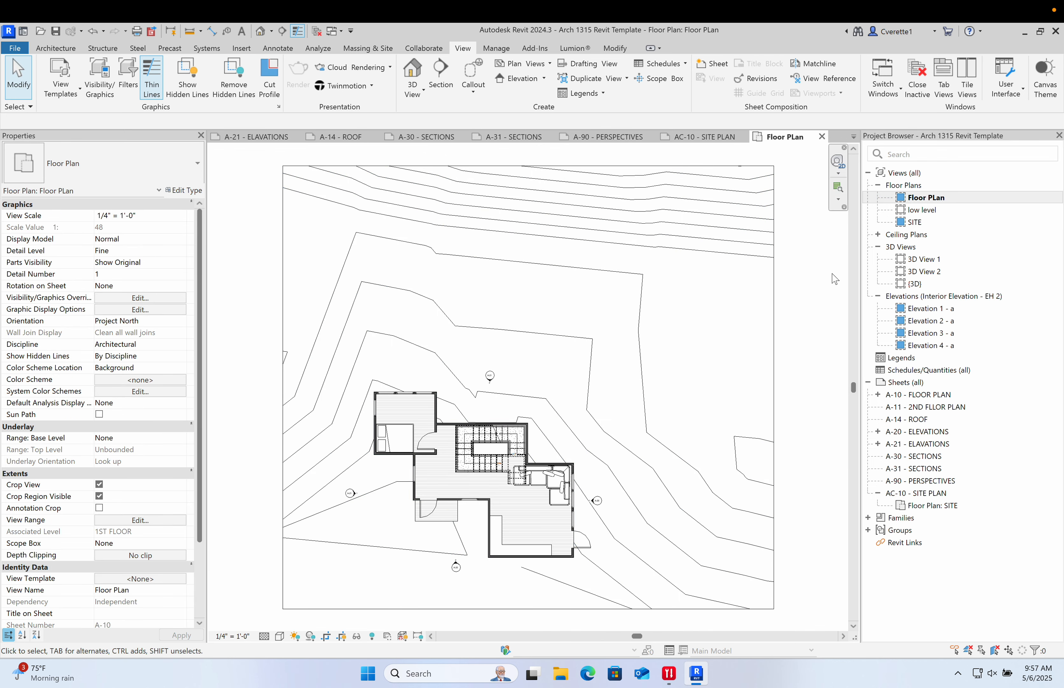
{"action": "double_click", "coordinate": [927, 222]}
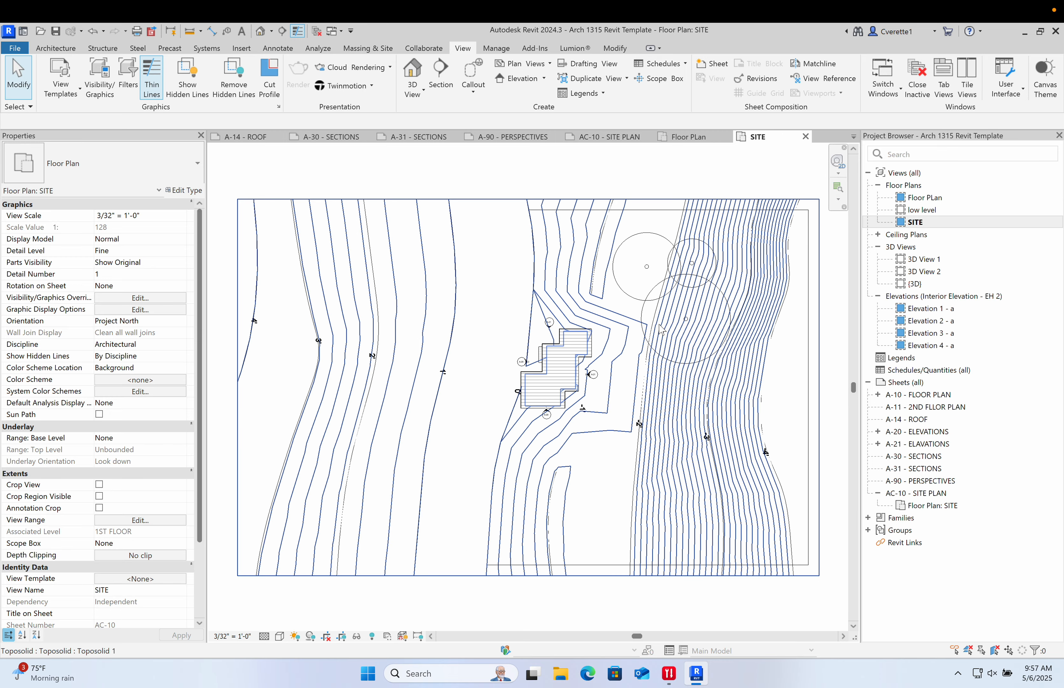
{"action": "scroll", "coordinate": [484, 330], "scroll_direction": "down", "scroll_amount": 2}
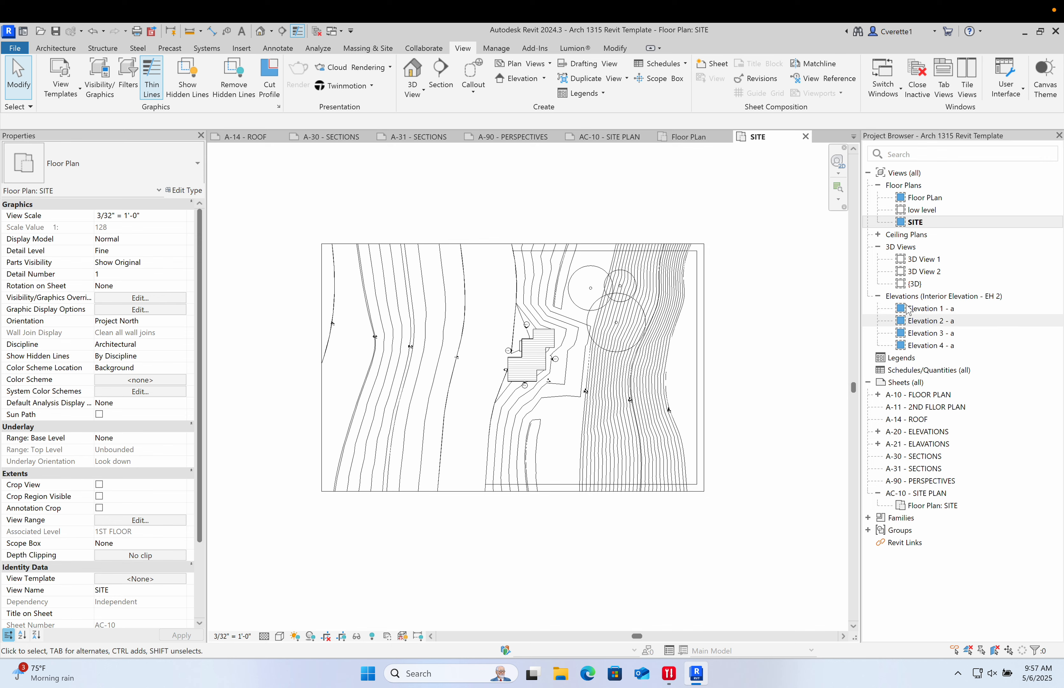
{"action": "double_click", "coordinate": [913, 284]}
{"action": "scroll", "coordinate": [644, 380], "scroll_direction": "down", "scroll_amount": 5}
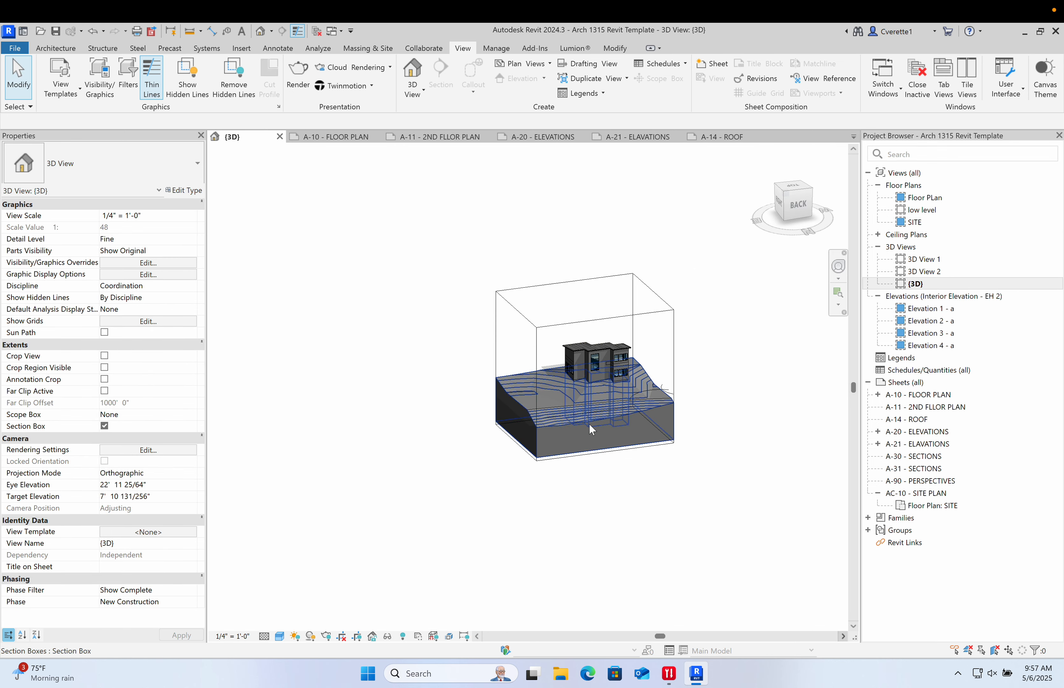
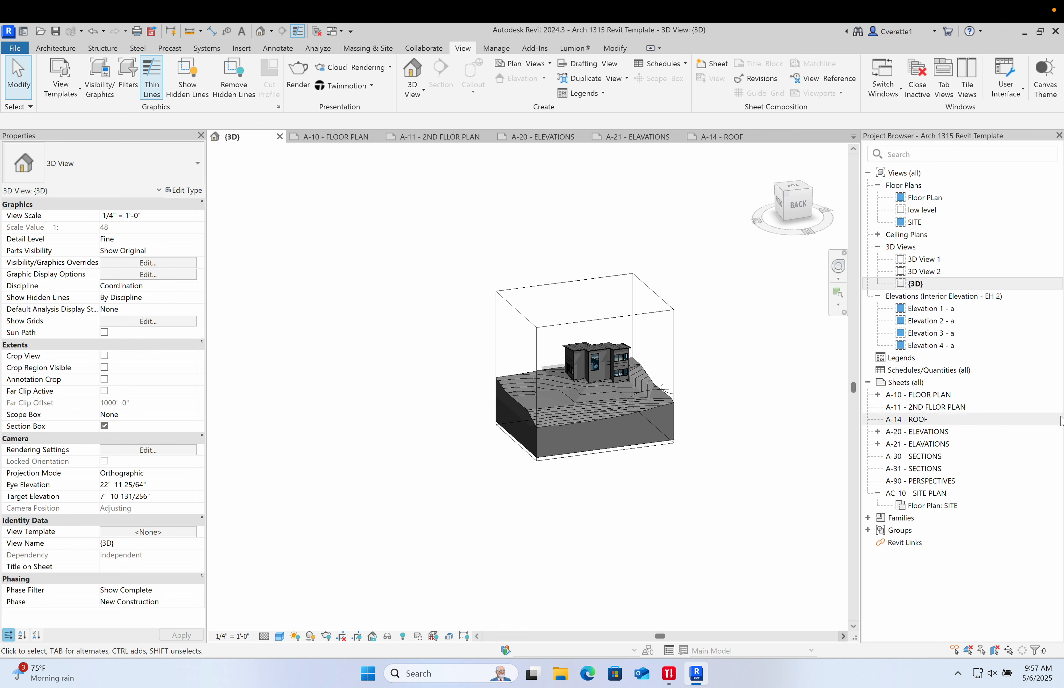
- Open sheet A-10 - FLOOR PLAN and place the Floor Plan view onto it
{"action": "double_click", "coordinate": [943, 395]}
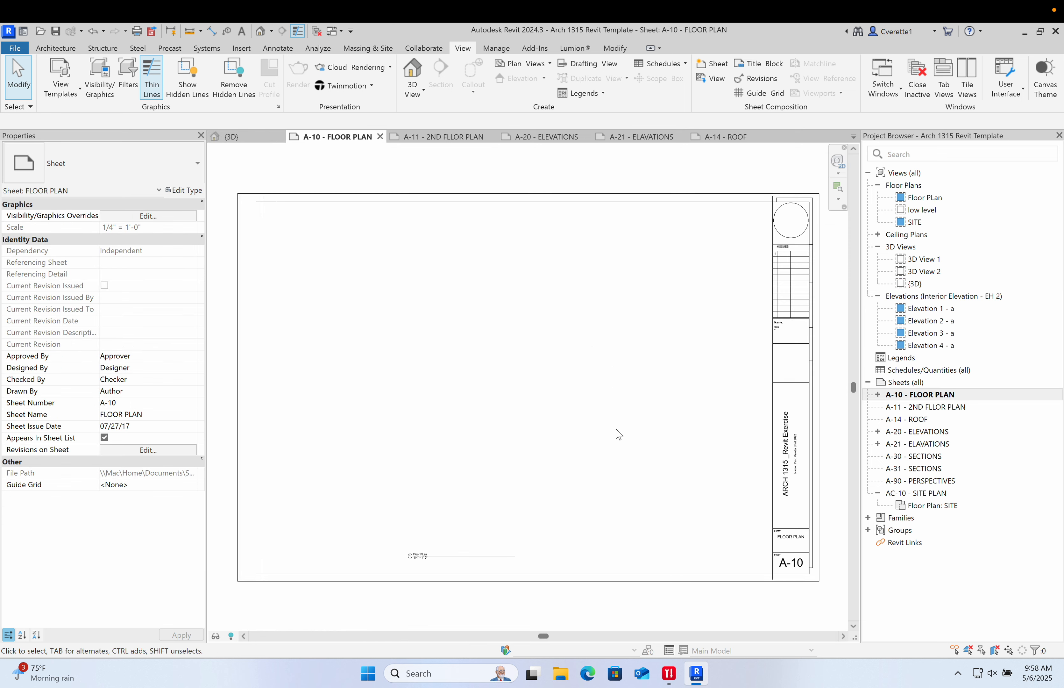
{"action": "left_click_drag", "start_coordinate": [917, 198], "coordinate": [680, 295]}
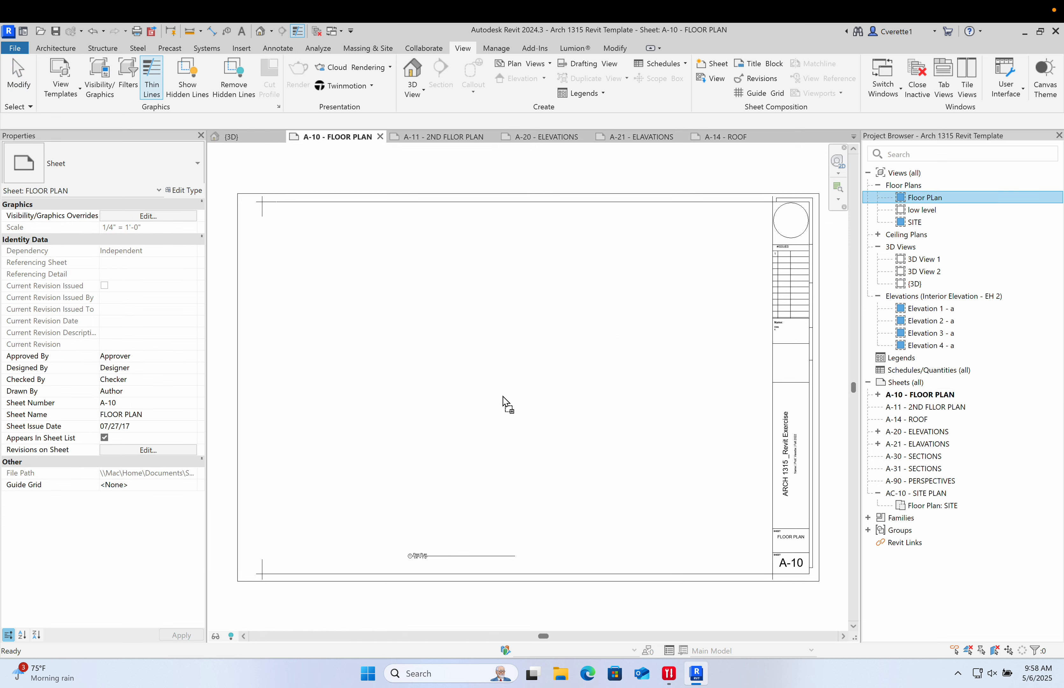
{"action": "left_click_drag", "start_coordinate": [507, 405], "coordinate": [508, 405]}
{"action": "left_click", "coordinate": [616, 383]}
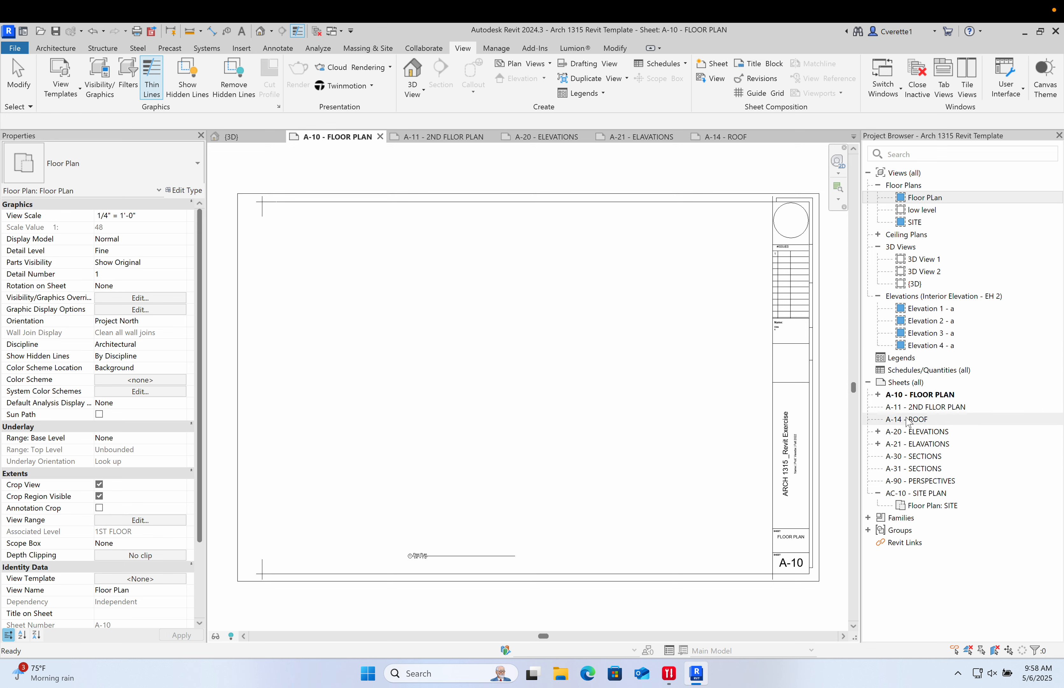
{"action": "left_click", "coordinate": [880, 395]}
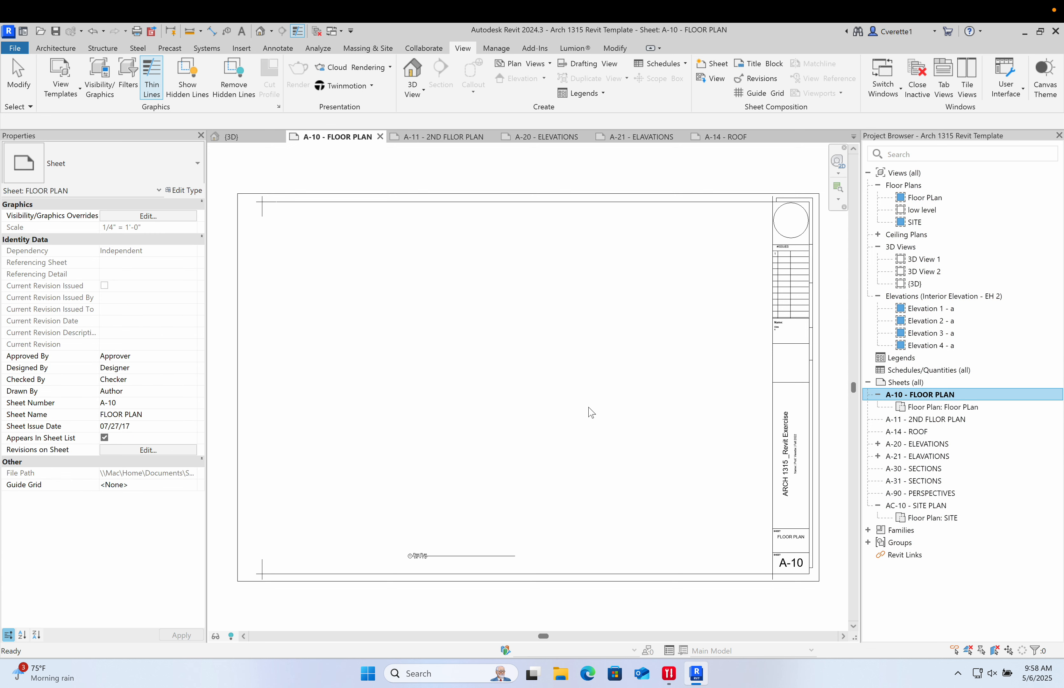
- Move the floor plan viewport inside the A-10 title block
{"action": "scroll", "coordinate": [590, 409], "scroll_direction": "down", "scroll_amount": 8}
{"action": "scroll", "coordinate": [600, 378], "scroll_direction": "up", "scroll_amount": 5}
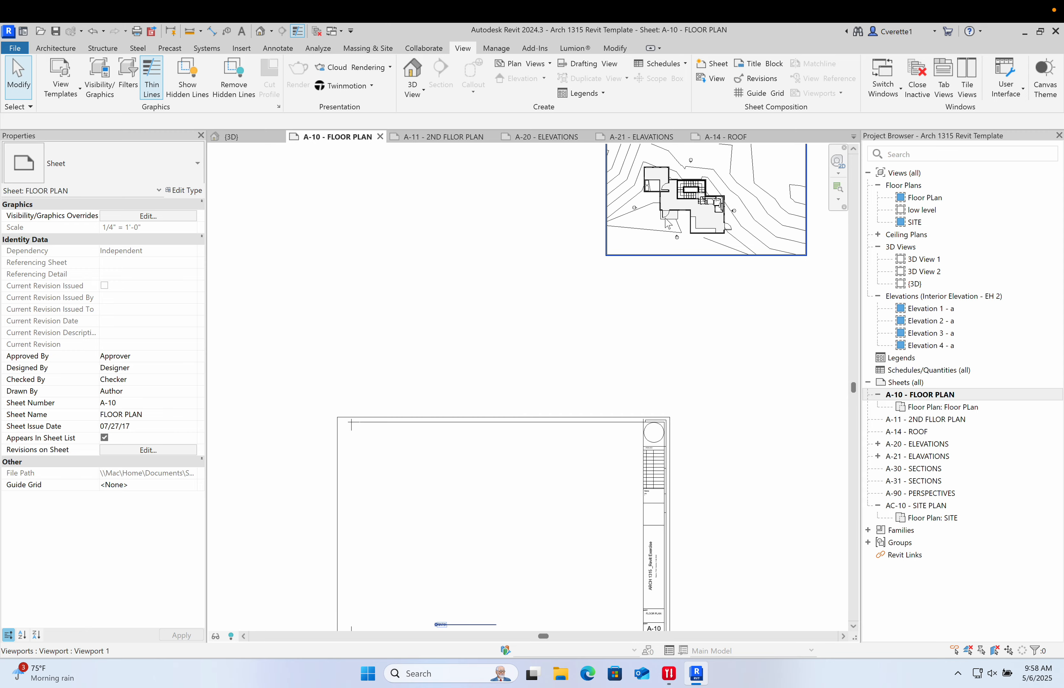
{"action": "left_click", "coordinate": [474, 560]}
{"action": "left_click_drag", "start_coordinate": [474, 557], "coordinate": [452, 591]}
{"action": "left_click", "coordinate": [714, 523]}
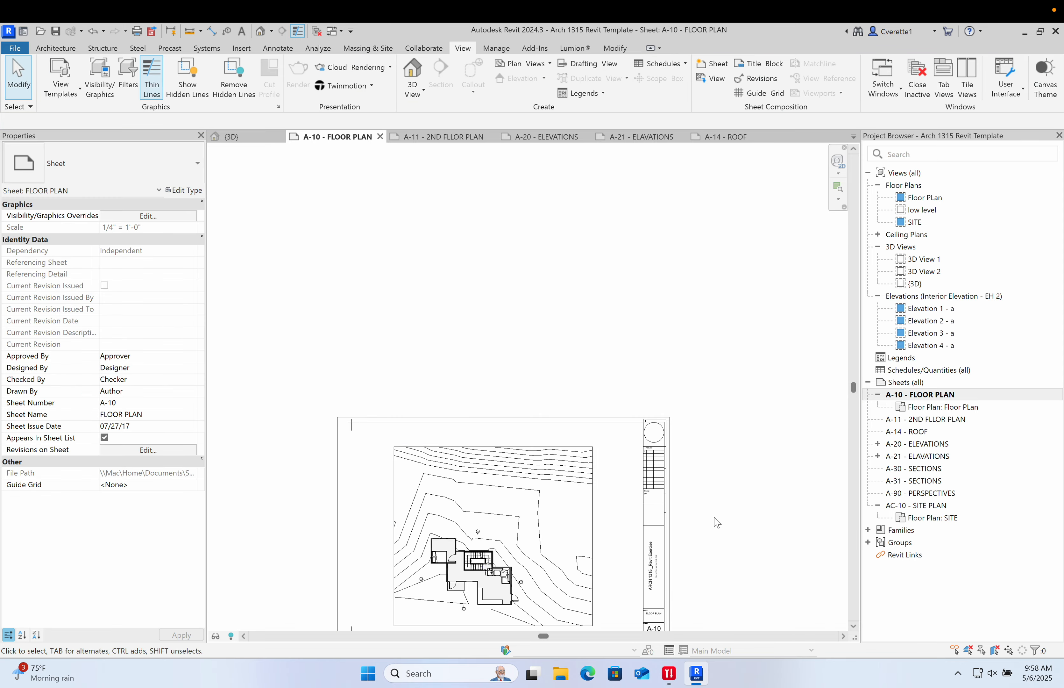
- Activate the floor plan viewport on the sheet for editing
{"action": "scroll", "coordinate": [715, 523], "scroll_direction": "down", "scroll_amount": 1}
{"action": "middle_click_drag", "start_coordinate": [716, 523], "coordinate": [679, 375]}
{"action": "scroll", "coordinate": [501, 414], "scroll_direction": "up", "scroll_amount": 5}
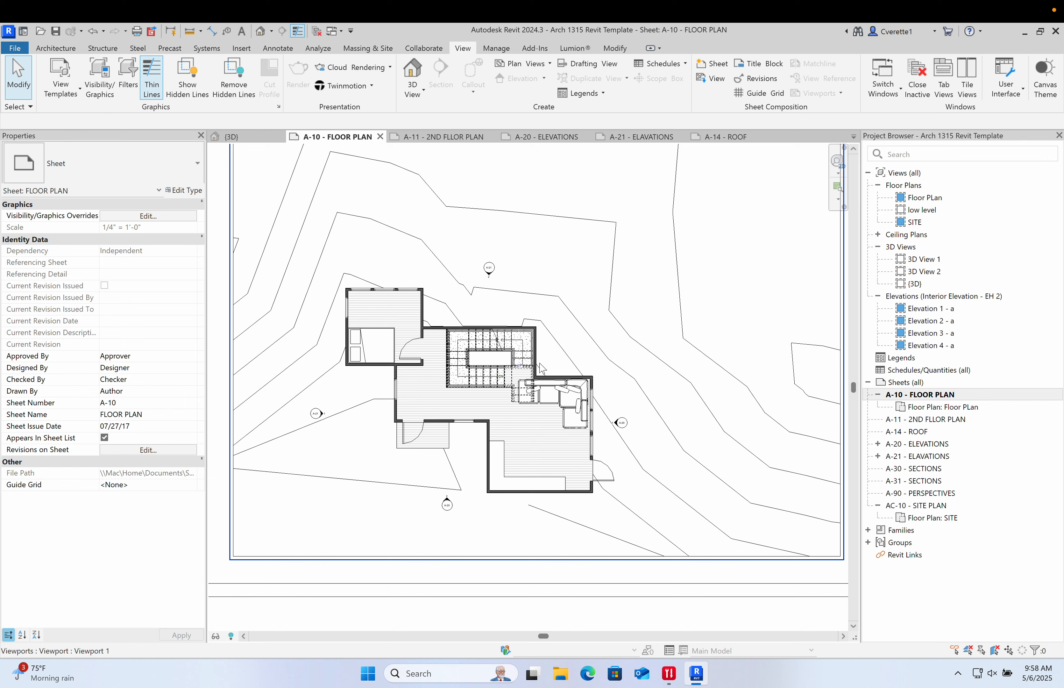
{"action": "left_click", "coordinate": [549, 354]}
{"action": "double_click", "coordinate": [549, 354]}
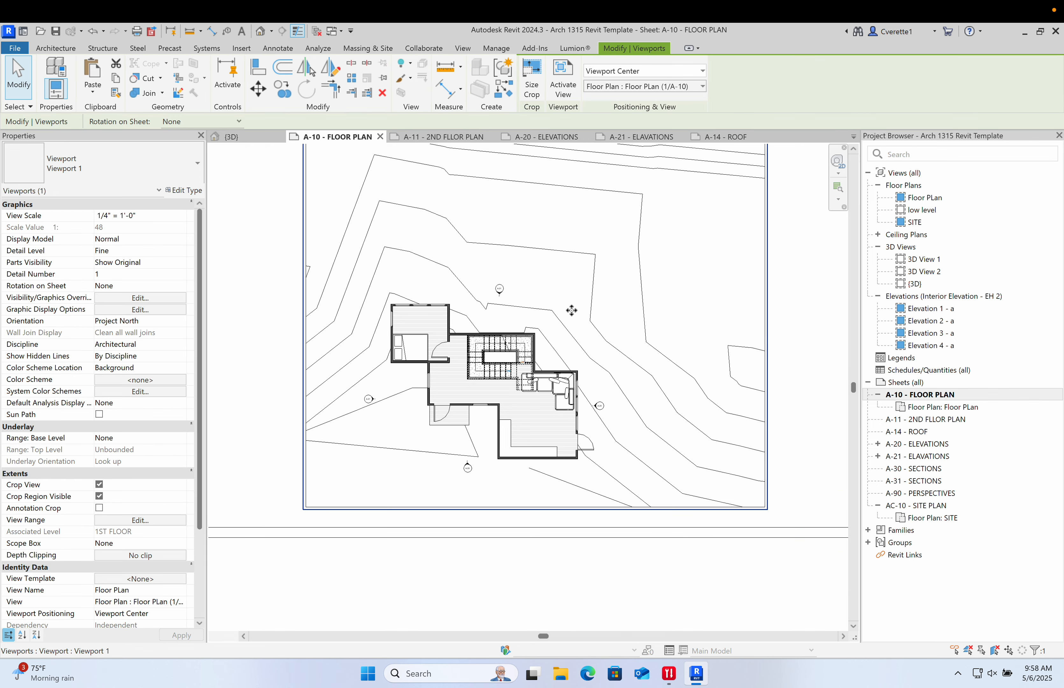
{"action": "scroll", "coordinate": [454, 398], "scroll_direction": "up", "scroll_amount": 4}
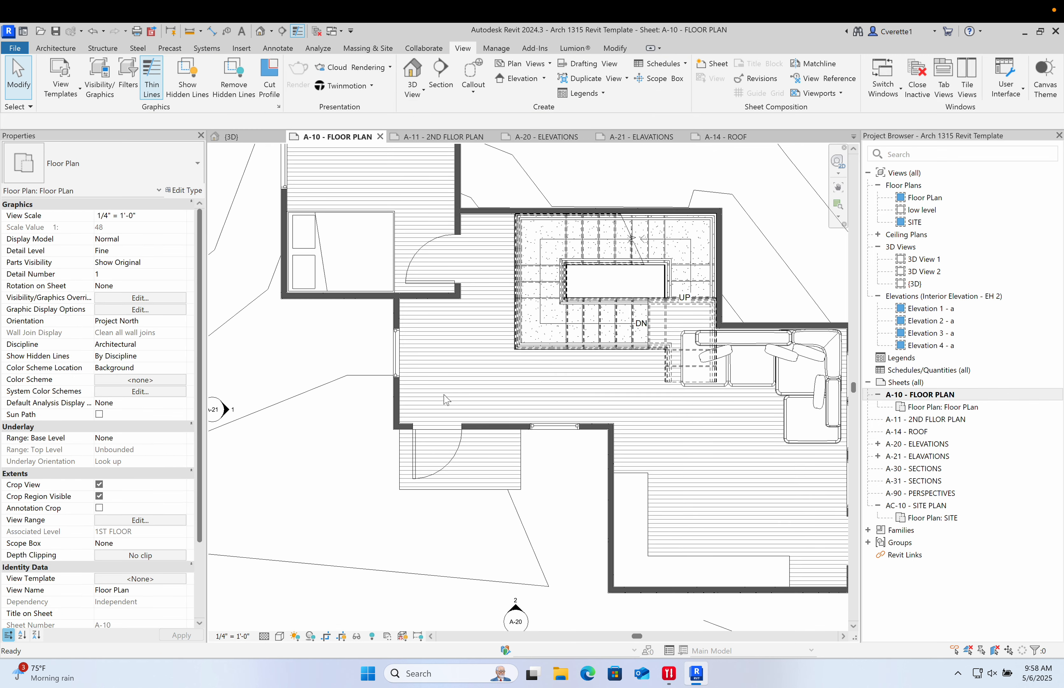
- Place a default text note in the living area of the floor plan and select it
{"action": "key", "text": "t"}
{"action": "key", "text": "x"}
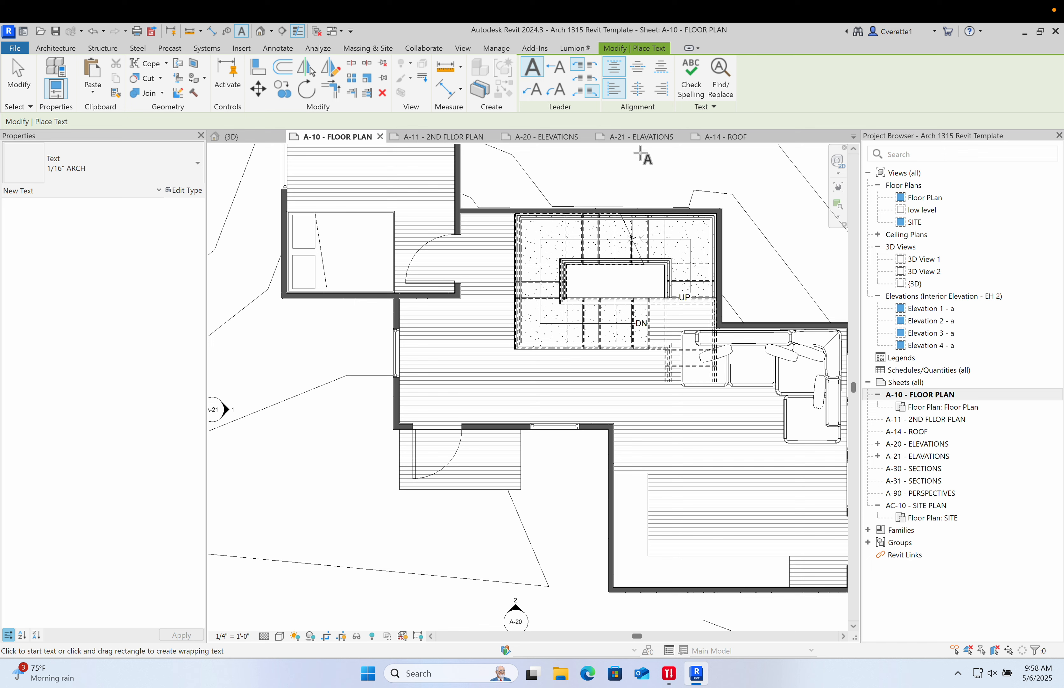
{"action": "left_click", "coordinate": [454, 365]}
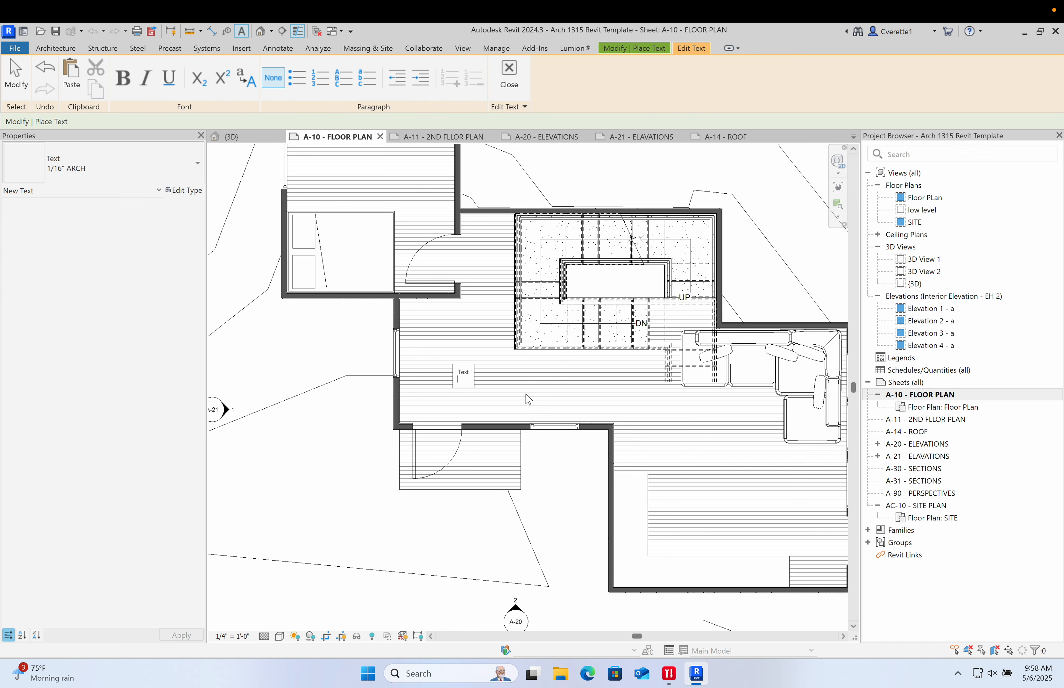
{"action": "left_click", "coordinate": [516, 389]}
{"action": "scroll", "coordinate": [466, 392], "scroll_direction": "up", "scroll_amount": 2}
{"action": "key", "text": "Escape"}
{"action": "left_click", "coordinate": [465, 360]}
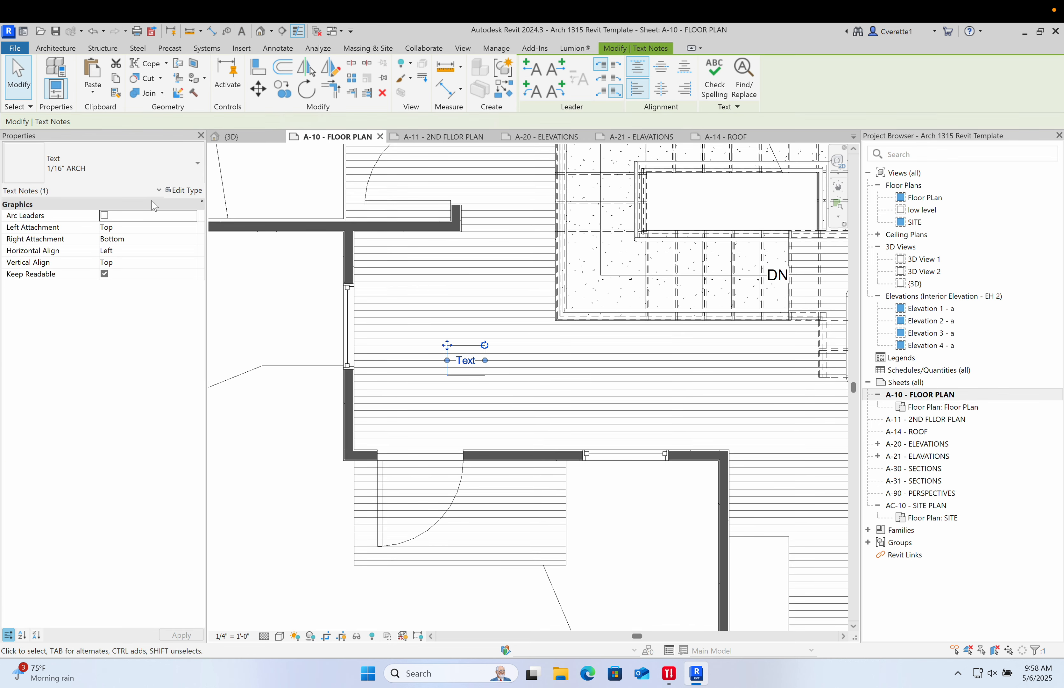
- Try the 3/32" Arial and 11/16" ARCH text types on the note
{"action": "left_click", "coordinate": [152, 165]}
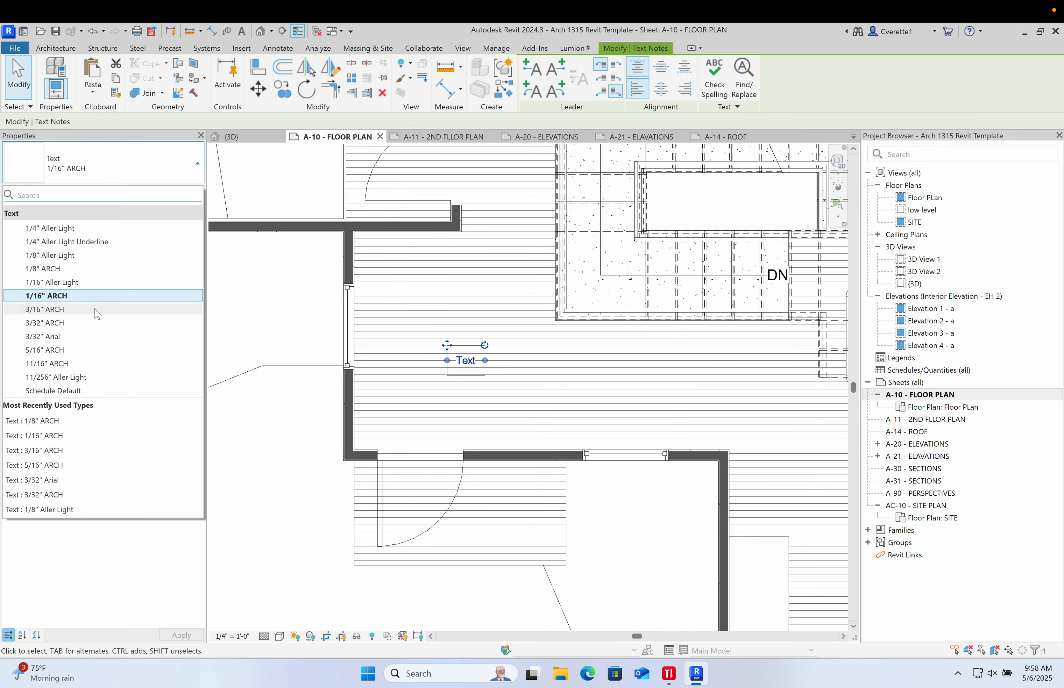
{"action": "left_click", "coordinate": [90, 336]}
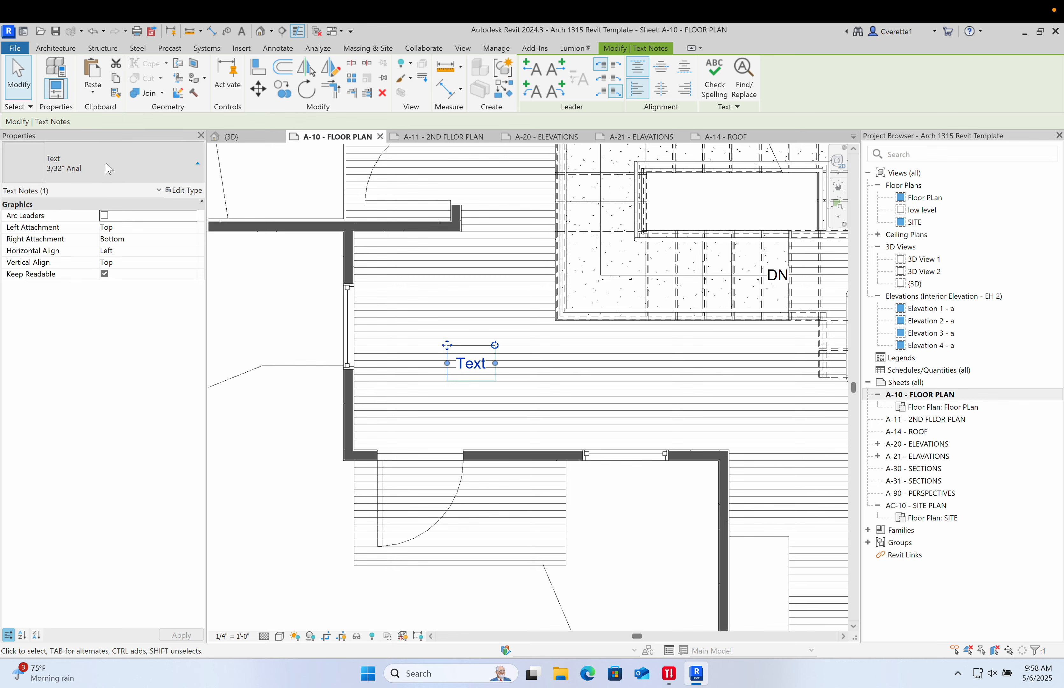
{"action": "left_click", "coordinate": [112, 168]}
{"action": "left_click", "coordinate": [93, 372]}
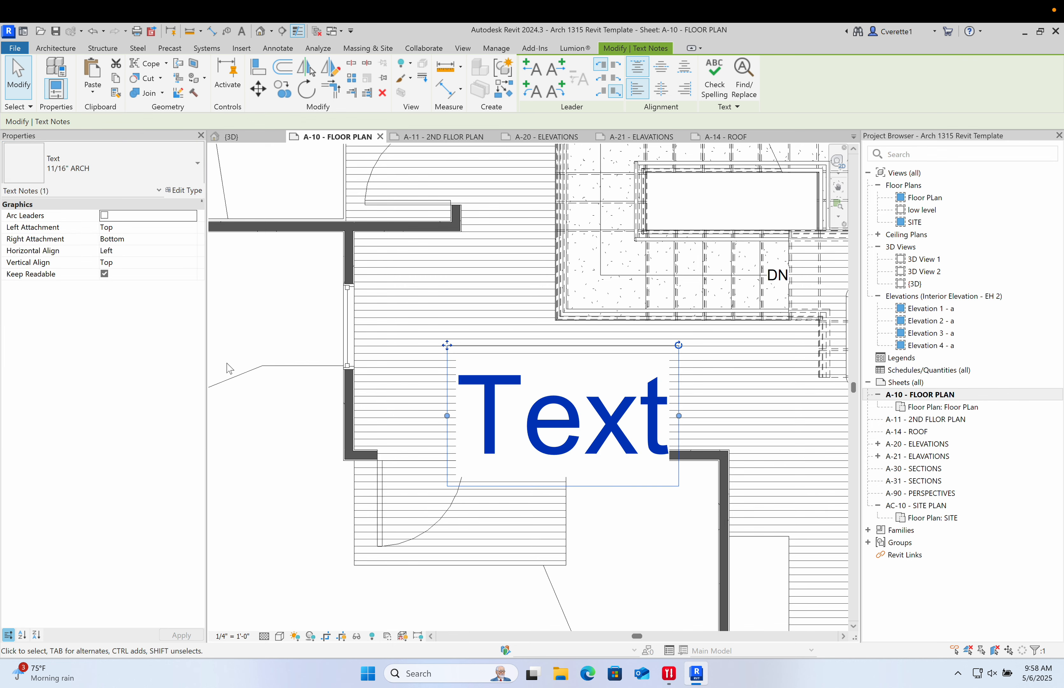
{"action": "left_click", "coordinate": [250, 510]}
{"action": "scroll", "coordinate": [302, 485], "scroll_direction": "down", "scroll_amount": 3}
{"action": "middle_click_drag", "start_coordinate": [420, 452], "coordinate": [426, 449]}
{"action": "left_click_drag", "start_coordinate": [386, 444], "coordinate": [356, 423]}
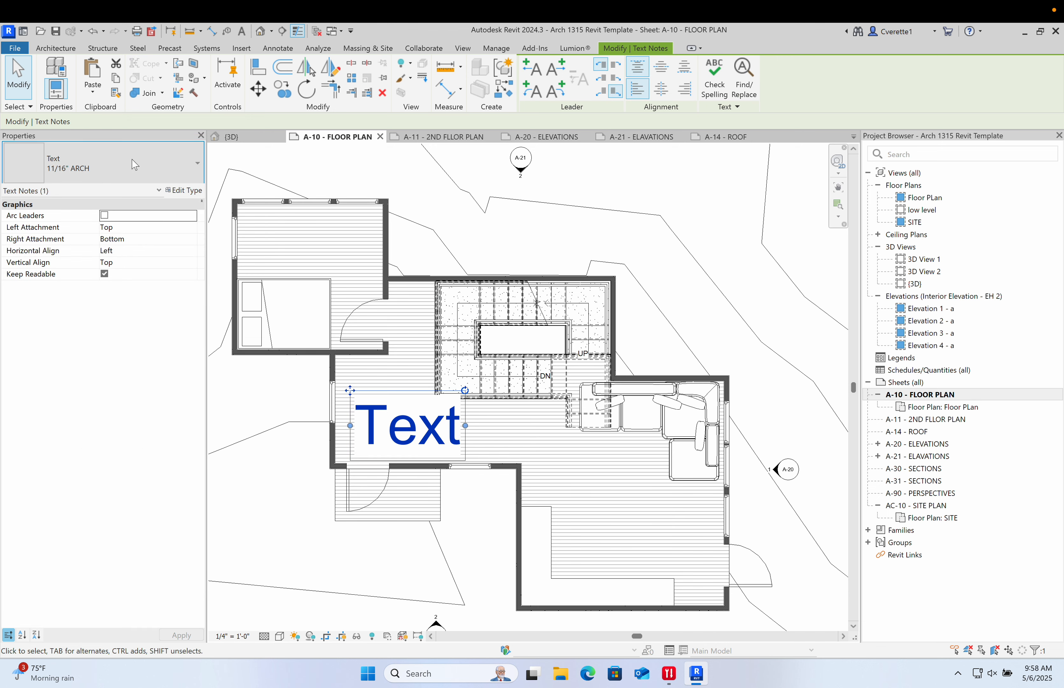
- Set the text note's type to 3/32" ARCH and move it lower in the living area
{"action": "left_click", "coordinate": [140, 164]}
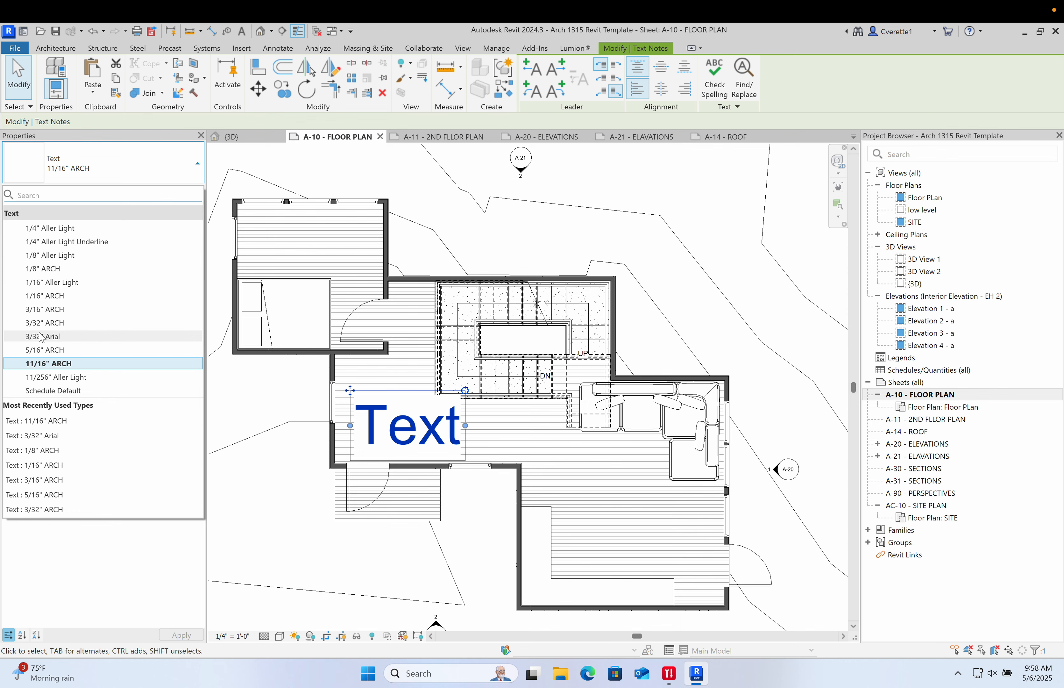
{"action": "left_click", "coordinate": [49, 322]}
{"action": "left_click", "coordinate": [308, 454]}
{"action": "scroll", "coordinate": [351, 398], "scroll_direction": "up", "scroll_amount": 5}
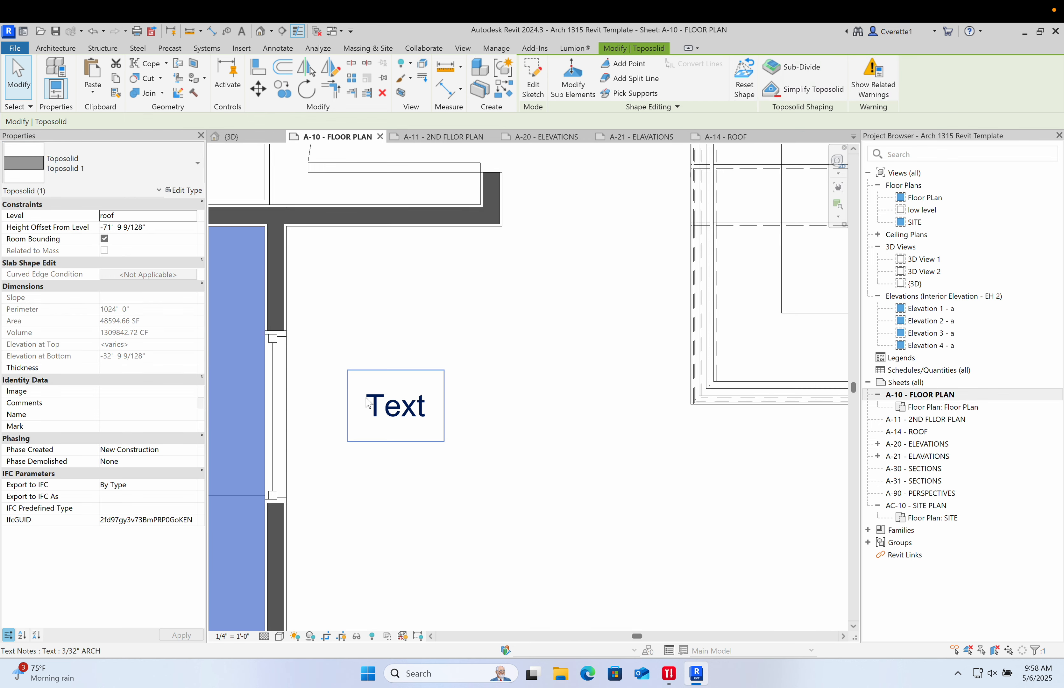
{"action": "left_click_drag", "start_coordinate": [371, 405], "coordinate": [514, 472]}
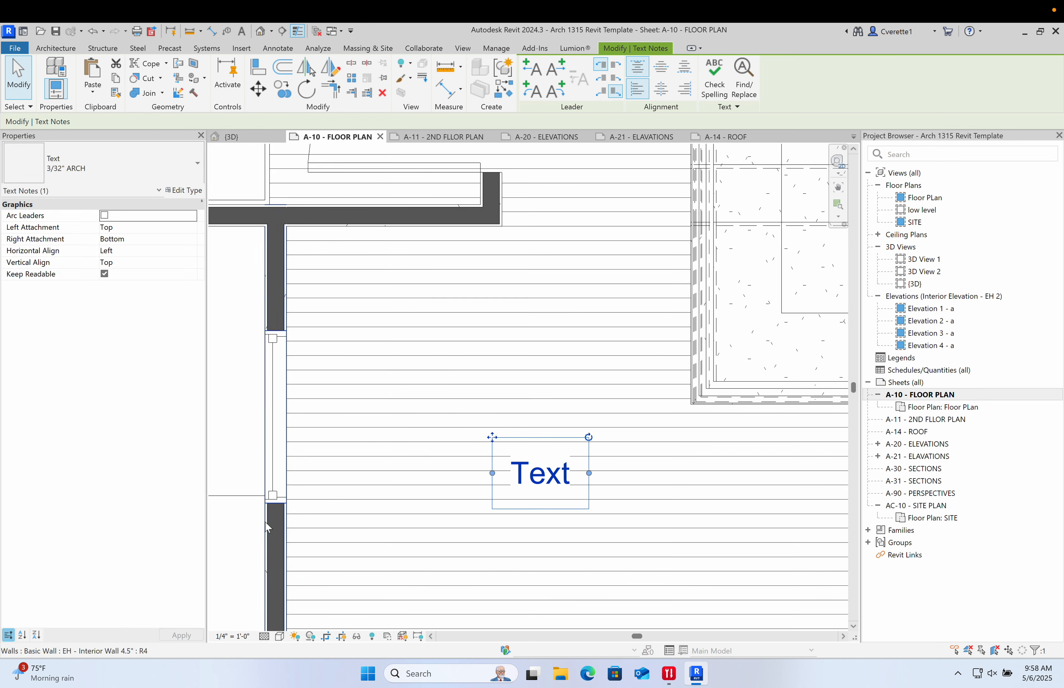
{"action": "key", "text": "Escape"}
{"action": "scroll", "coordinate": [269, 537], "scroll_direction": "down", "scroll_amount": 5}
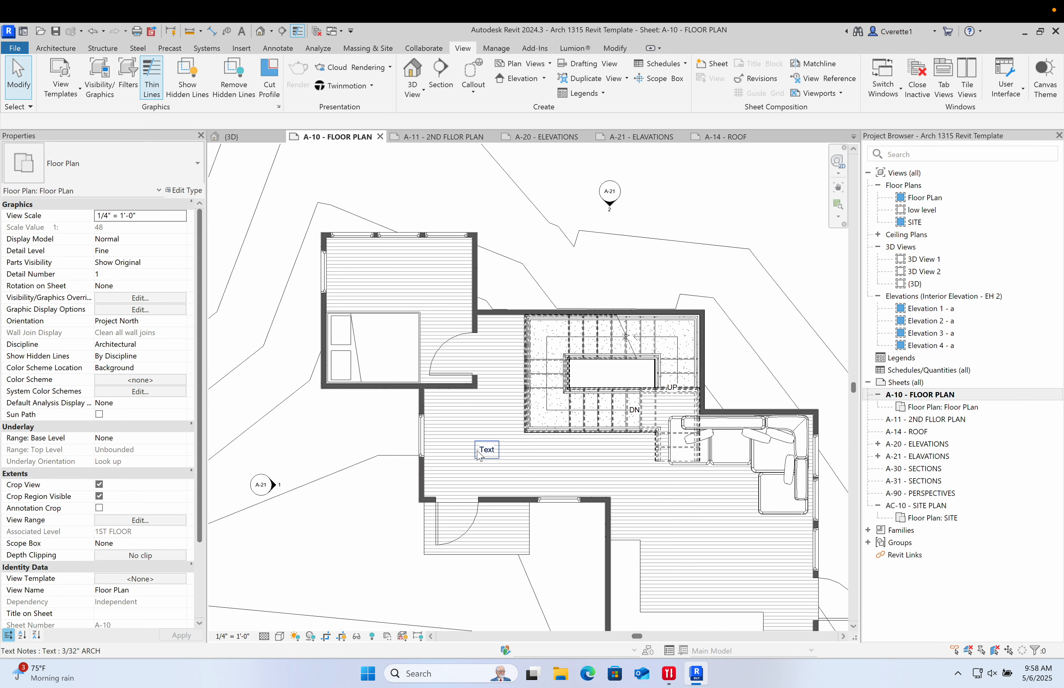
- Copy the text note into the bedroom, stair, east room and entry areas
{"action": "left_click", "coordinate": [487, 450]}
{"action": "key", "text": "c"}
{"action": "key", "text": "o"}
{"action": "left_click", "coordinate": [488, 451]}
{"action": "left_click", "coordinate": [400, 274]}
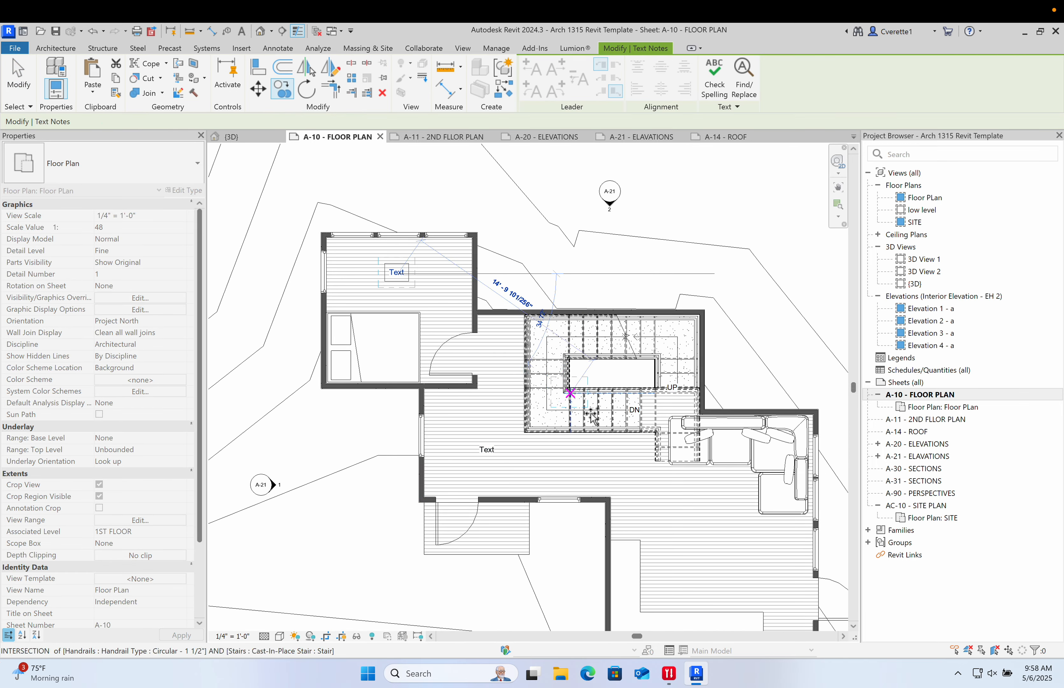
{"action": "middle_click_drag", "start_coordinate": [680, 482], "coordinate": [511, 397]}
{"action": "left_click", "coordinate": [559, 445]}
{"action": "middle_click_drag", "start_coordinate": [448, 539], "coordinate": [558, 483]}
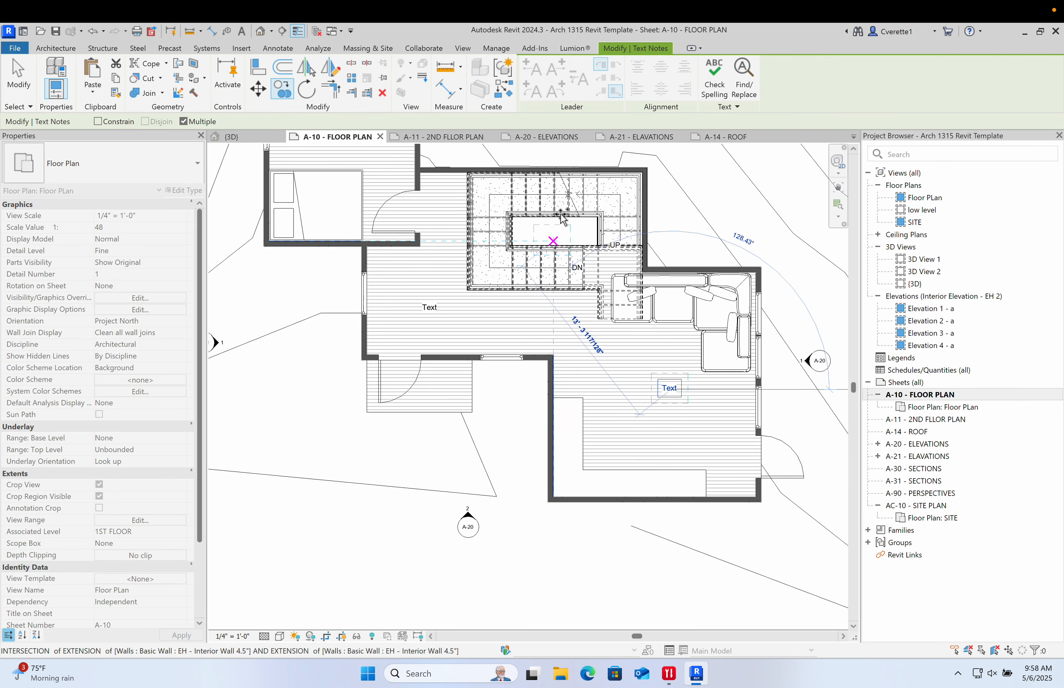
{"action": "left_click", "coordinate": [553, 232]}
{"action": "scroll", "coordinate": [556, 234], "scroll_direction": "down", "scroll_amount": 2}
{"action": "middle_click_drag", "start_coordinate": [559, 250], "coordinate": [555, 363]}
{"action": "scroll", "coordinate": [558, 365], "scroll_direction": "up", "scroll_amount": 8}
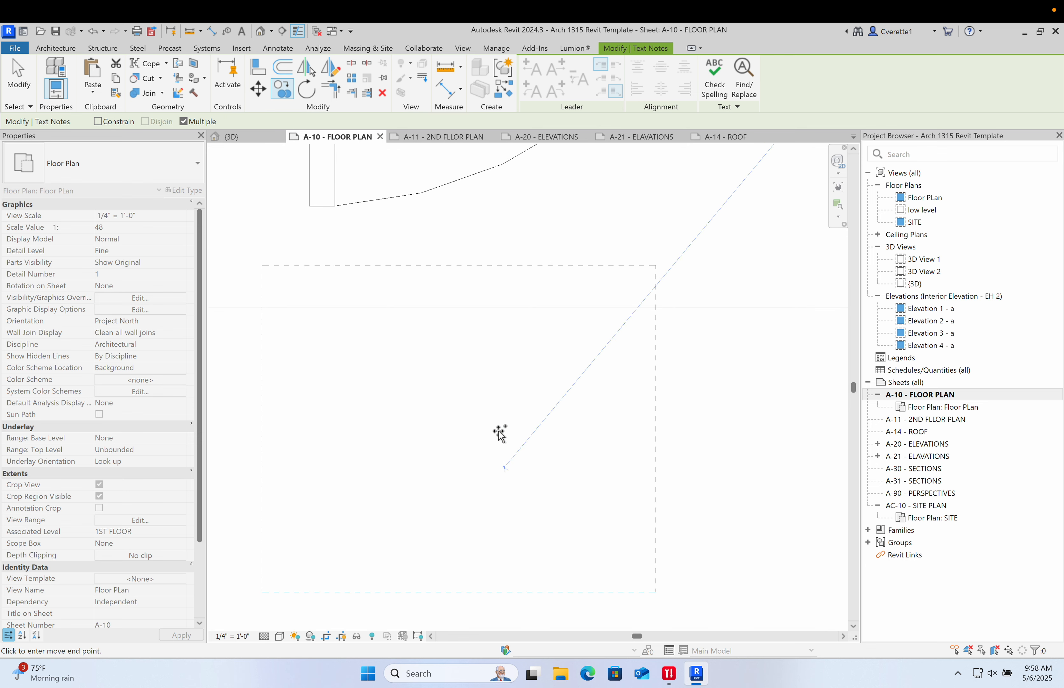
{"action": "key", "text": "Escape"}
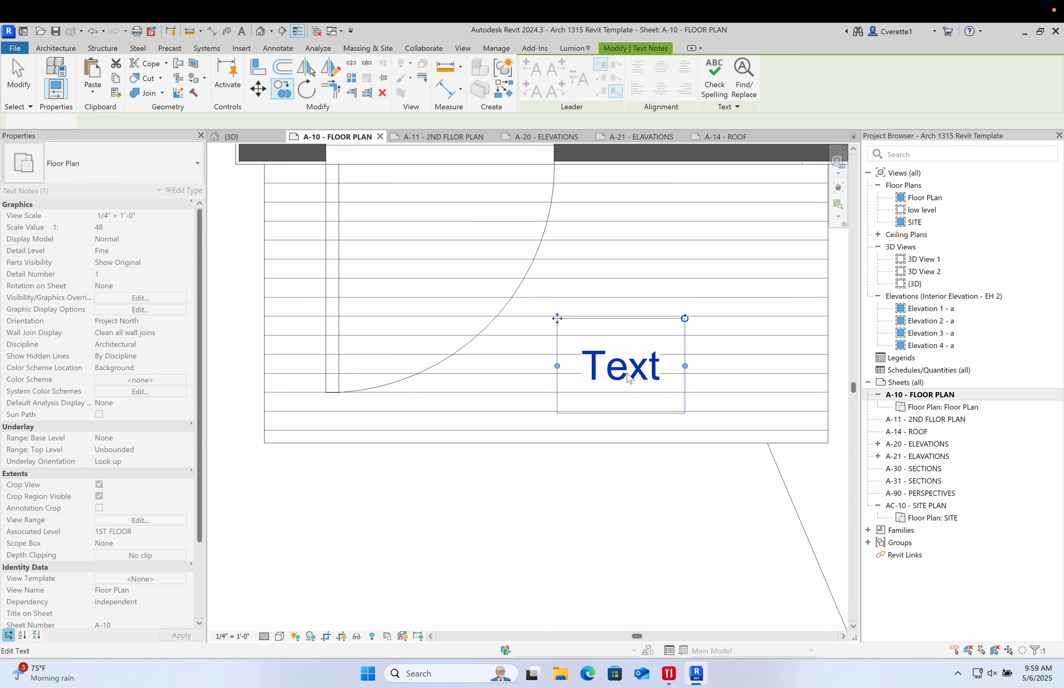
- Change the text of the note by the front door to entry
{"action": "double_click", "coordinate": [629, 378]}
{"action": "double_click", "coordinate": [628, 378]}
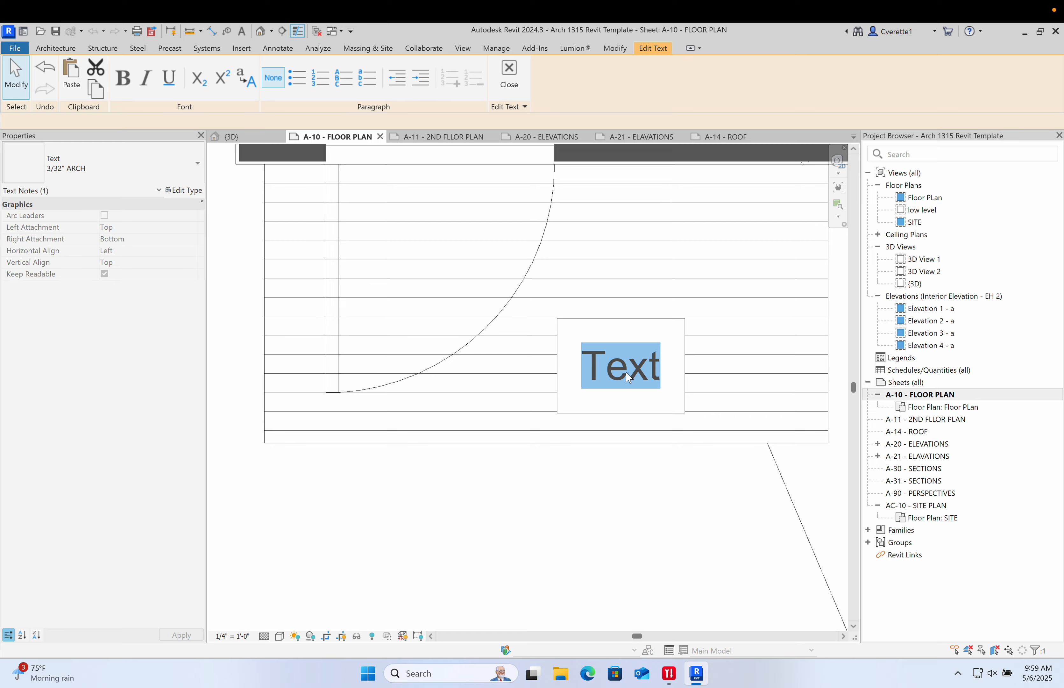
{"action": "type", "text": "entry"}
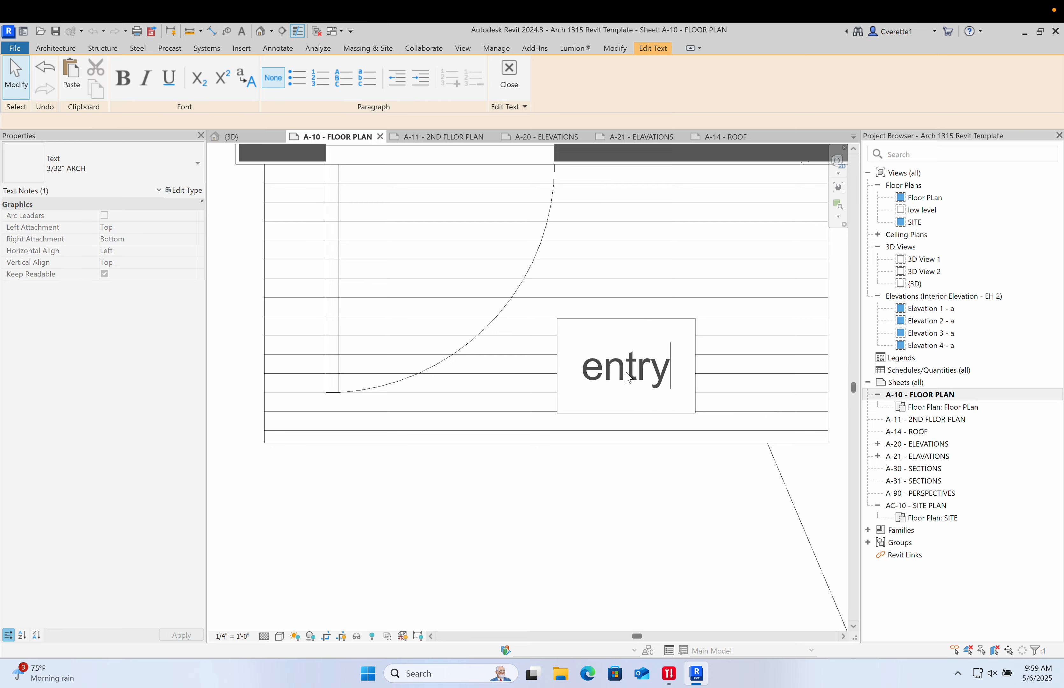
{"action": "left_click", "coordinate": [659, 567]}
{"action": "scroll", "coordinate": [660, 568], "scroll_direction": "down", "scroll_amount": 5}
{"action": "scroll", "coordinate": [519, 501], "scroll_direction": "up", "scroll_amount": 5}
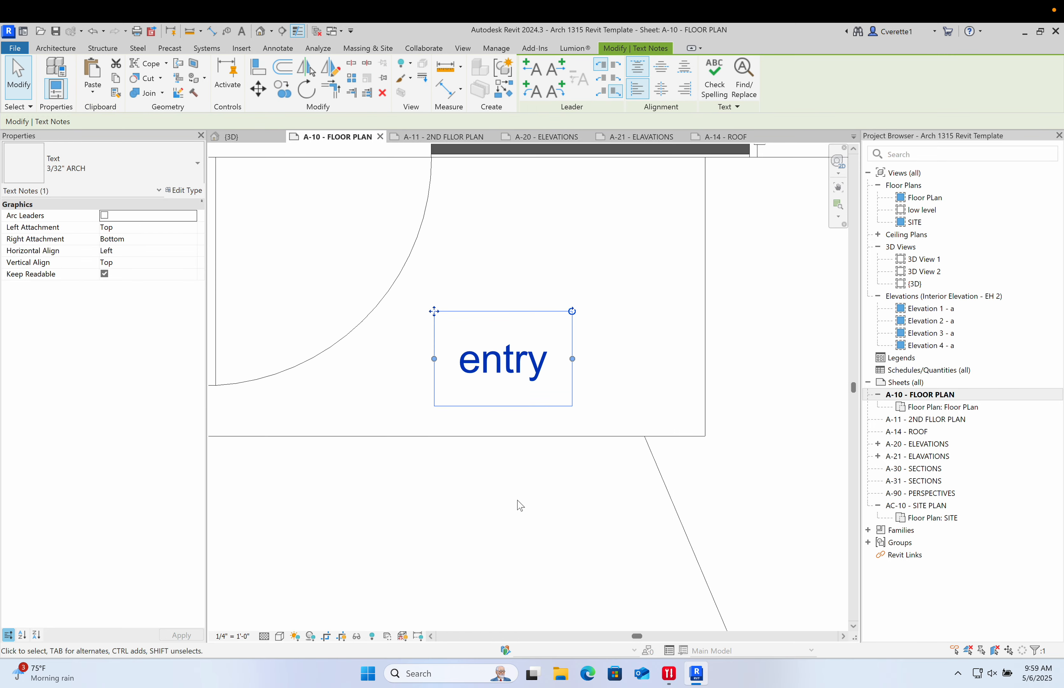
- Select all text note instances visible in the view
{"action": "left_click", "coordinate": [528, 452]}
{"action": "scroll", "coordinate": [528, 451], "scroll_direction": "down", "scroll_amount": 5}
{"action": "left_click", "coordinate": [513, 405]}
{"action": "scroll", "coordinate": [513, 407], "scroll_direction": "down", "scroll_amount": 1}
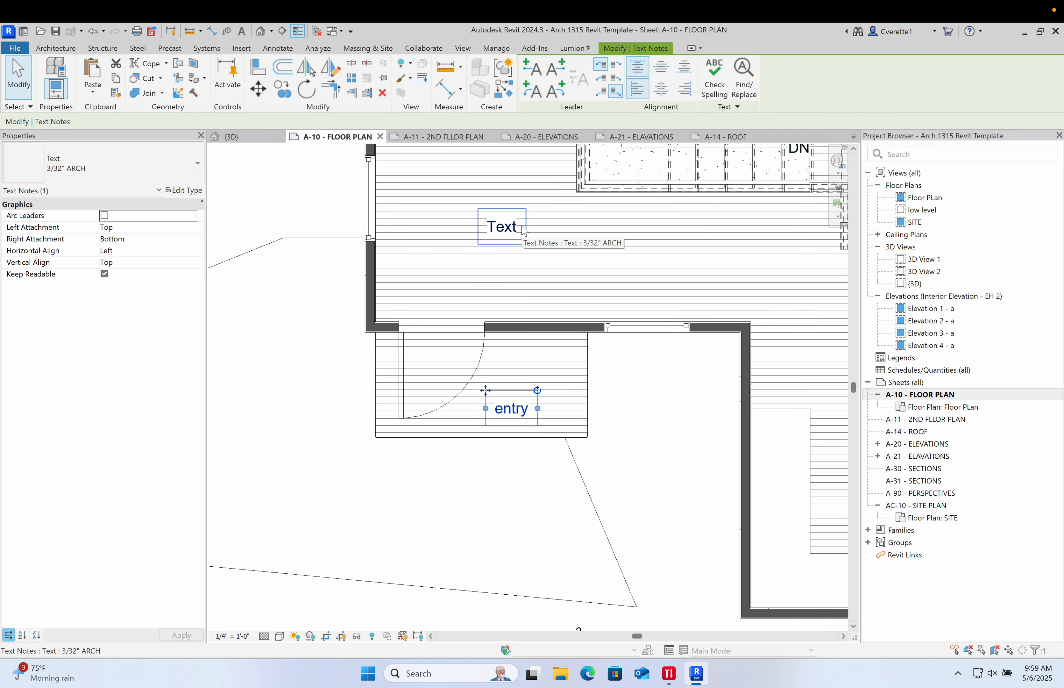
{"action": "right_click", "coordinate": [505, 409]}
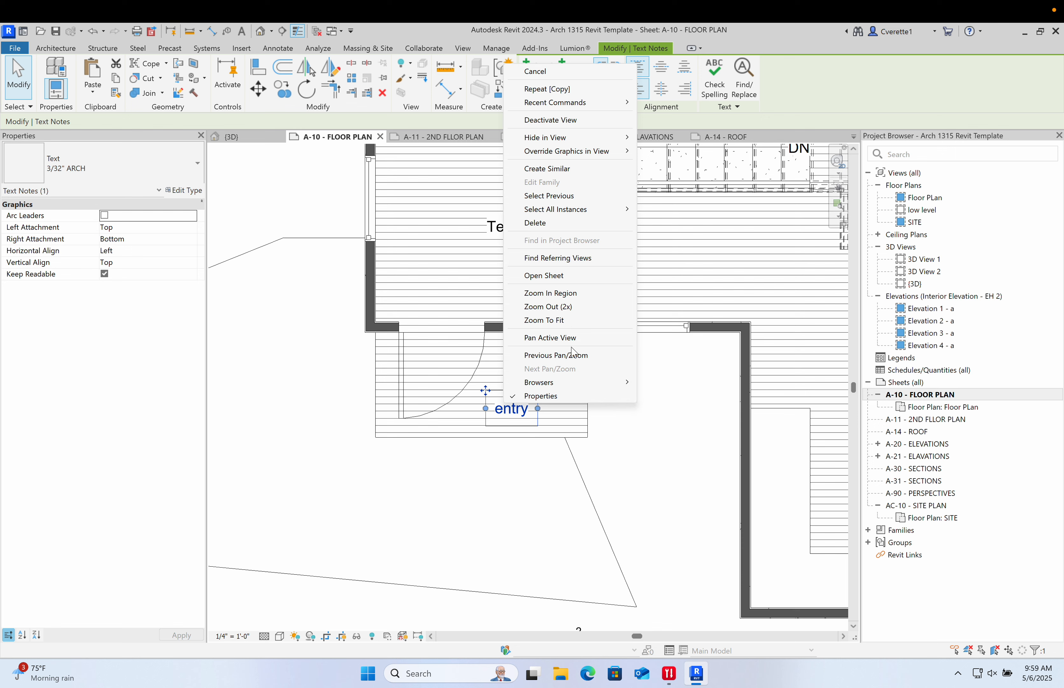
{"action": "mouse_move", "coordinate": [562, 215]}
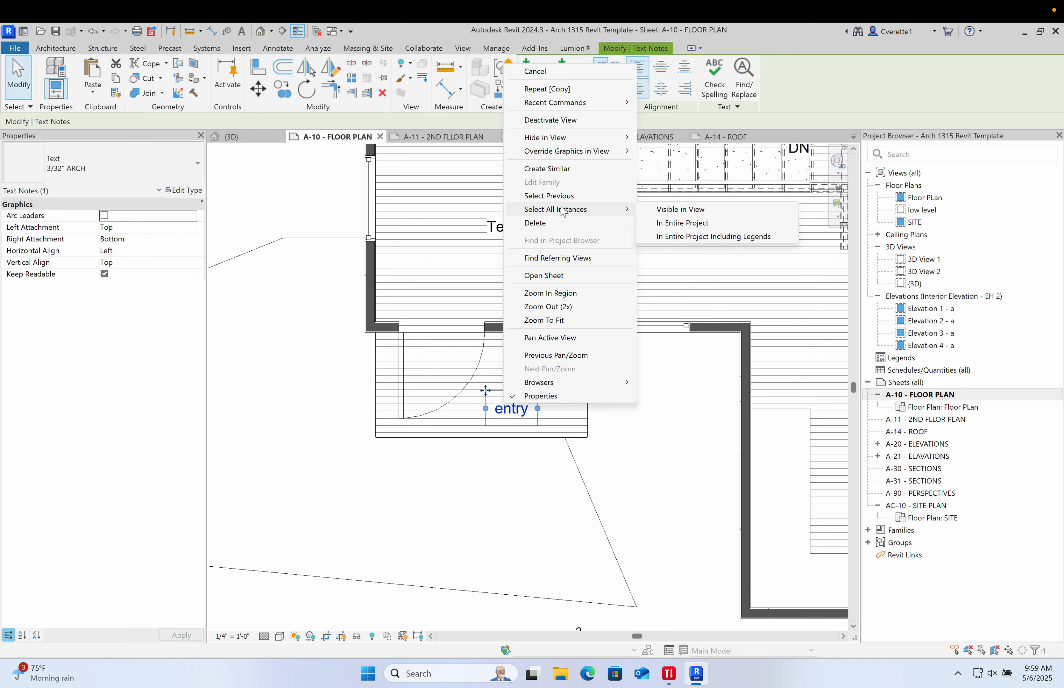
{"action": "left_click", "coordinate": [680, 209]}
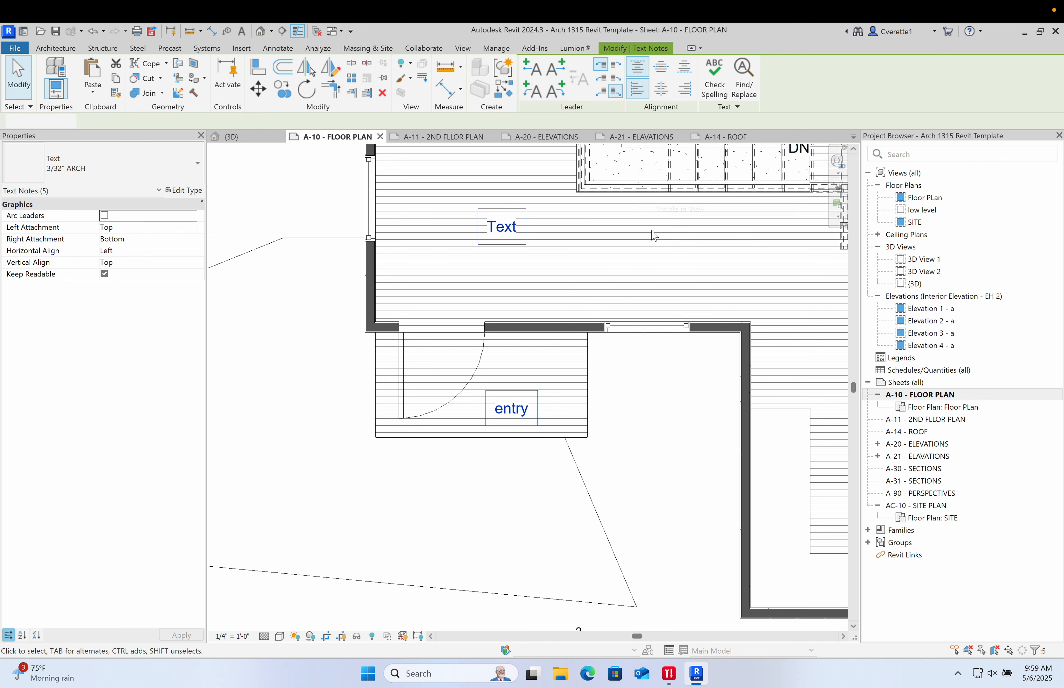
{"action": "scroll", "coordinate": [492, 270], "scroll_direction": "down", "scroll_amount": 4}
{"action": "scroll", "coordinate": [527, 304], "scroll_direction": "down", "scroll_amount": 3}
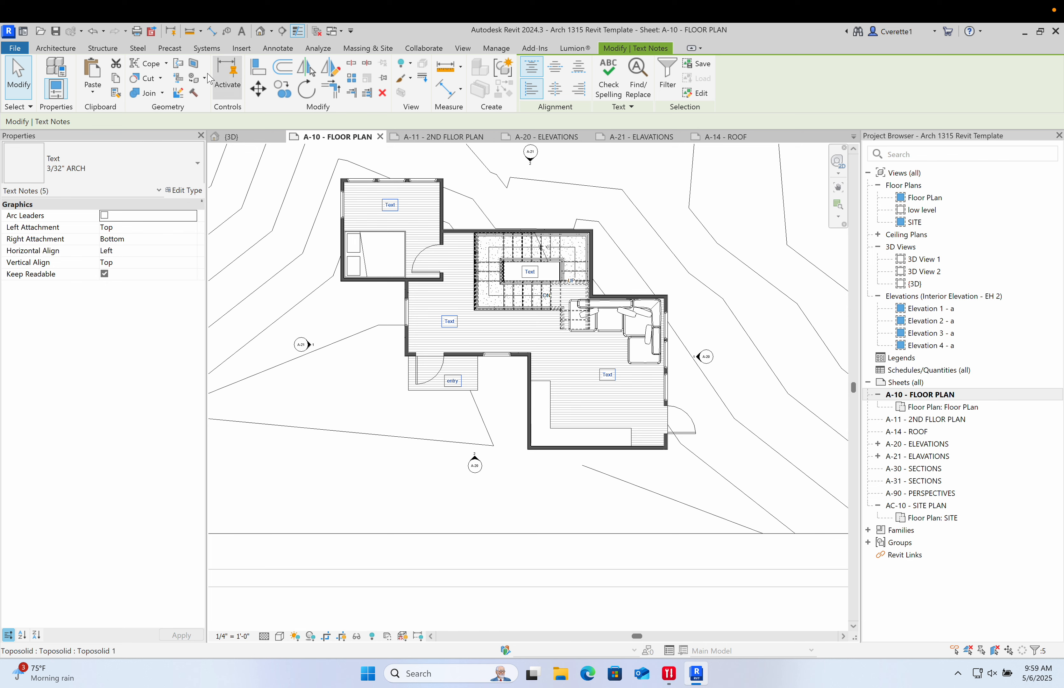
{"action": "left_click", "coordinate": [278, 48]}
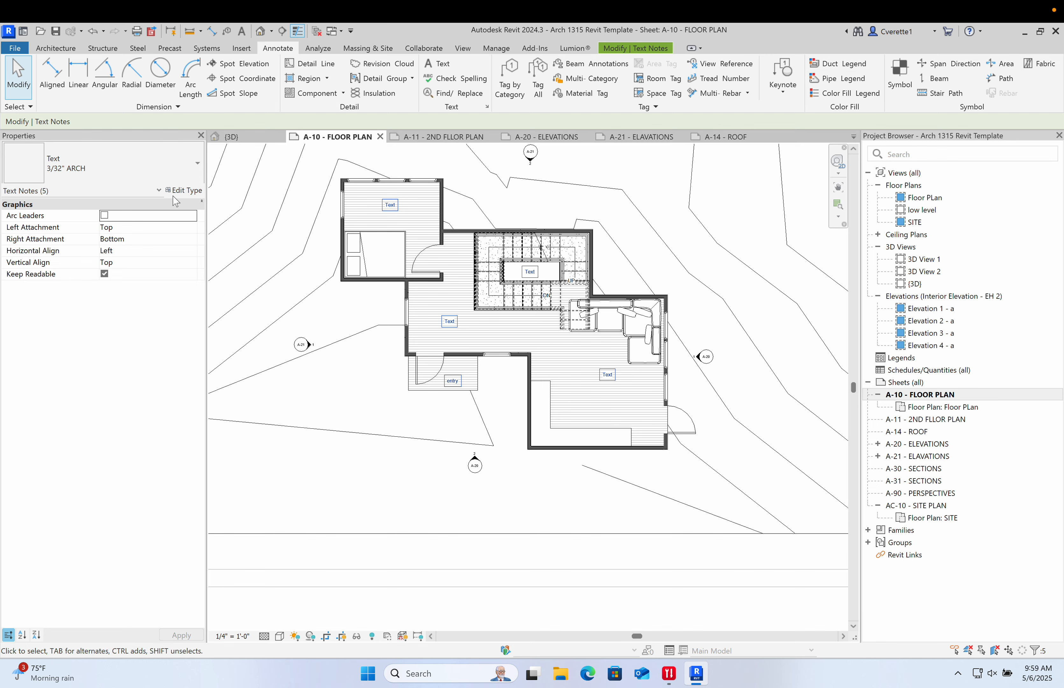
{"action": "left_click", "coordinate": [437, 64]}
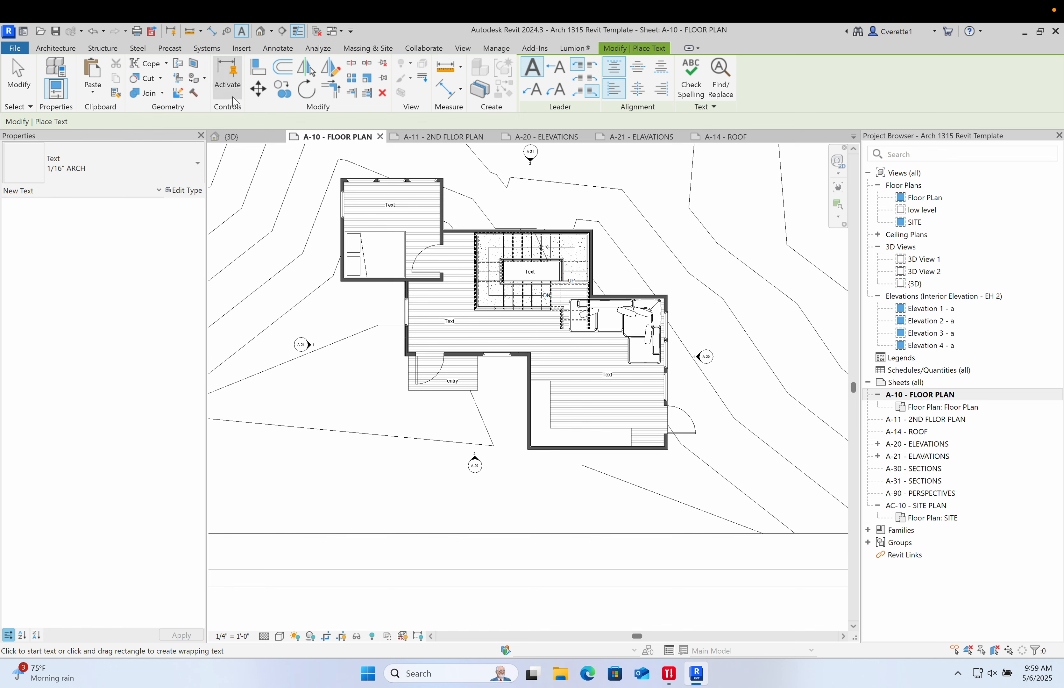
{"action": "key", "text": "Escape"}
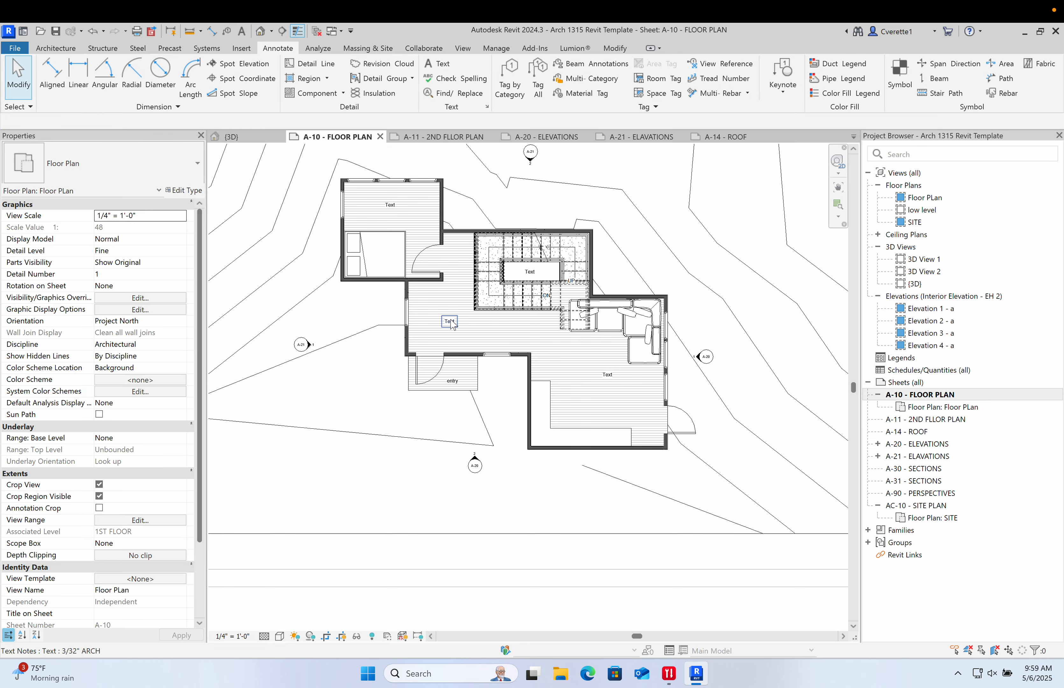
- Zoom in and select the text note in the living area
{"action": "scroll", "coordinate": [450, 322], "scroll_direction": "up", "scroll_amount": 3}
{"action": "left_click", "coordinate": [449, 322]}
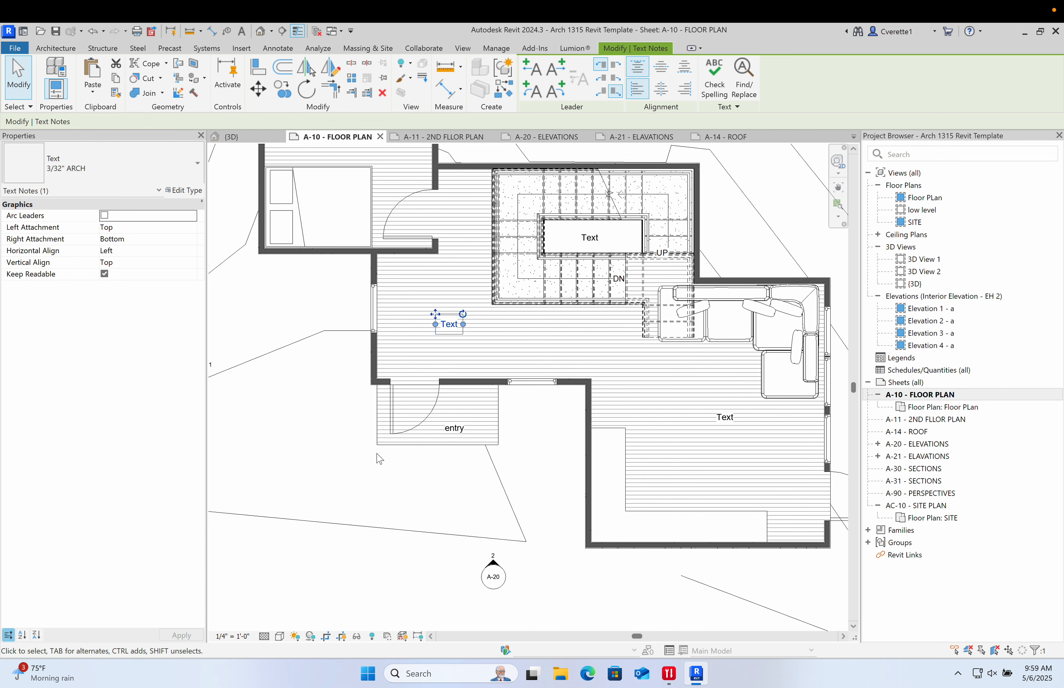
{"action": "left_click", "coordinate": [335, 457]}
{"action": "scroll", "coordinate": [457, 354], "scroll_direction": "up", "scroll_amount": 5}
{"action": "left_click", "coordinate": [450, 265]}
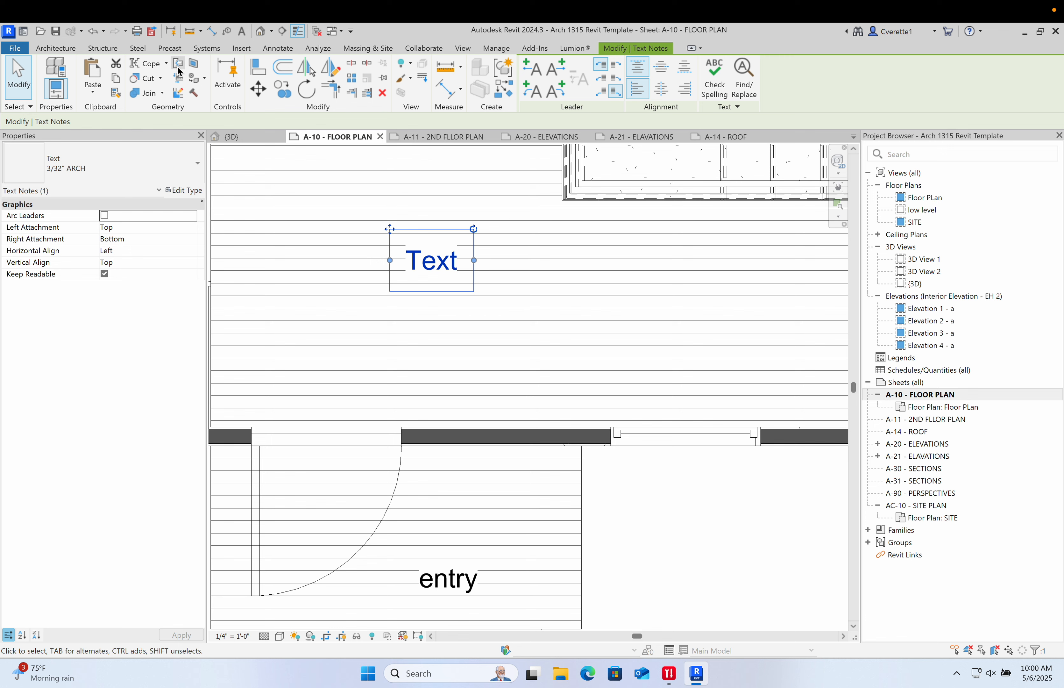
{"action": "left_click", "coordinate": [549, 52]}
{"action": "left_click", "coordinate": [497, 49]}
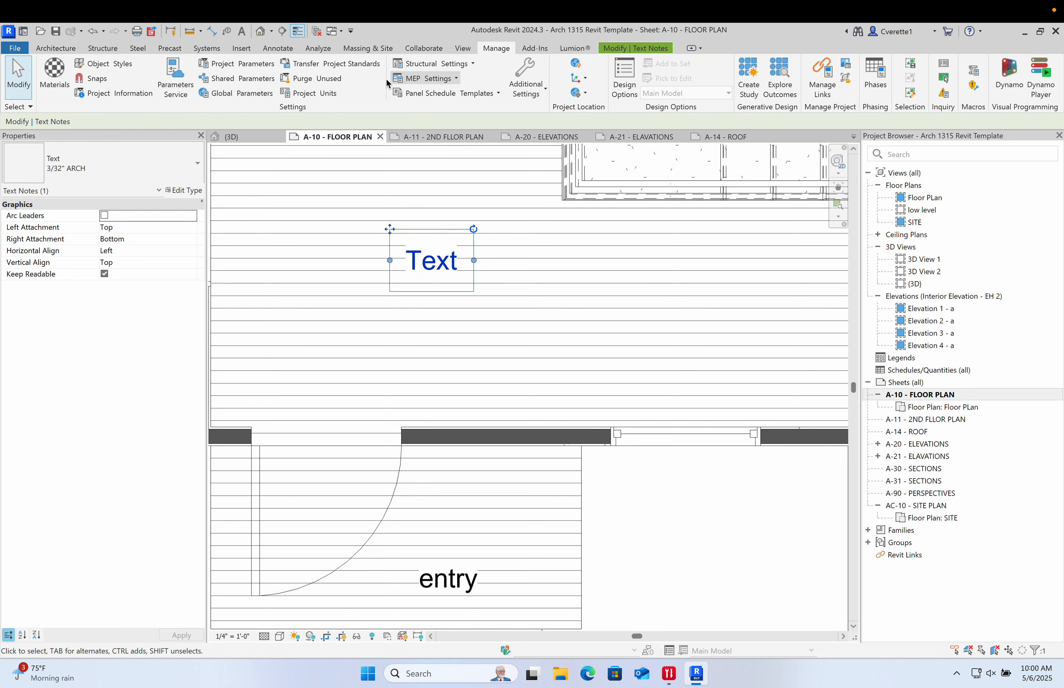
{"action": "left_click", "coordinate": [463, 48]}
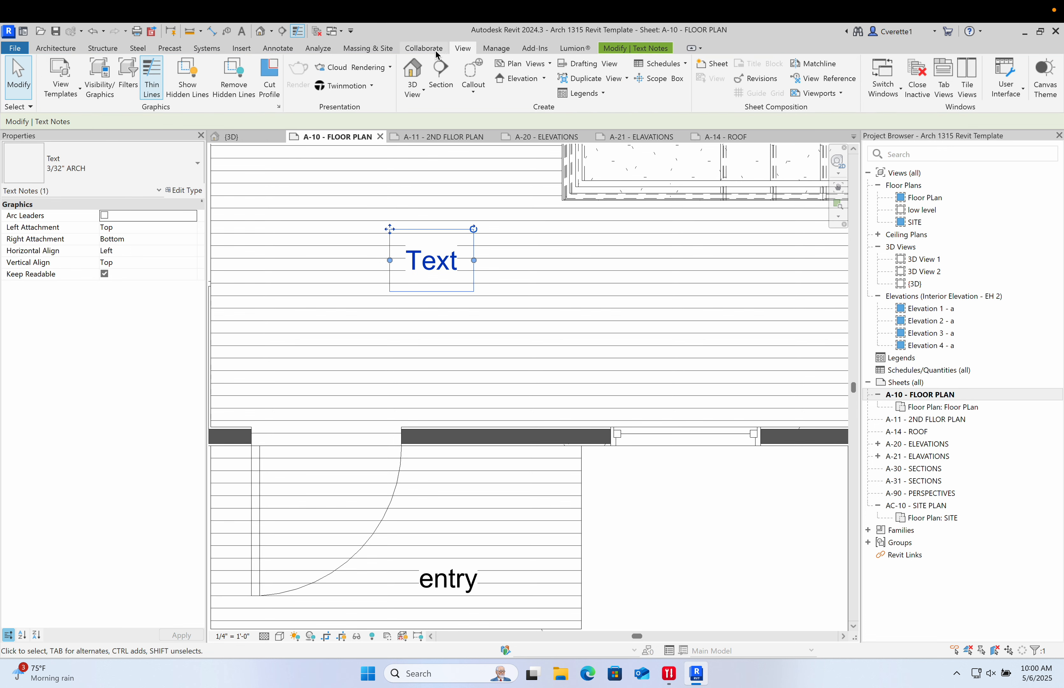
{"action": "scroll", "coordinate": [364, 73], "scroll_direction": "up", "scroll_amount": 1}
{"action": "left_click", "coordinate": [278, 48]}
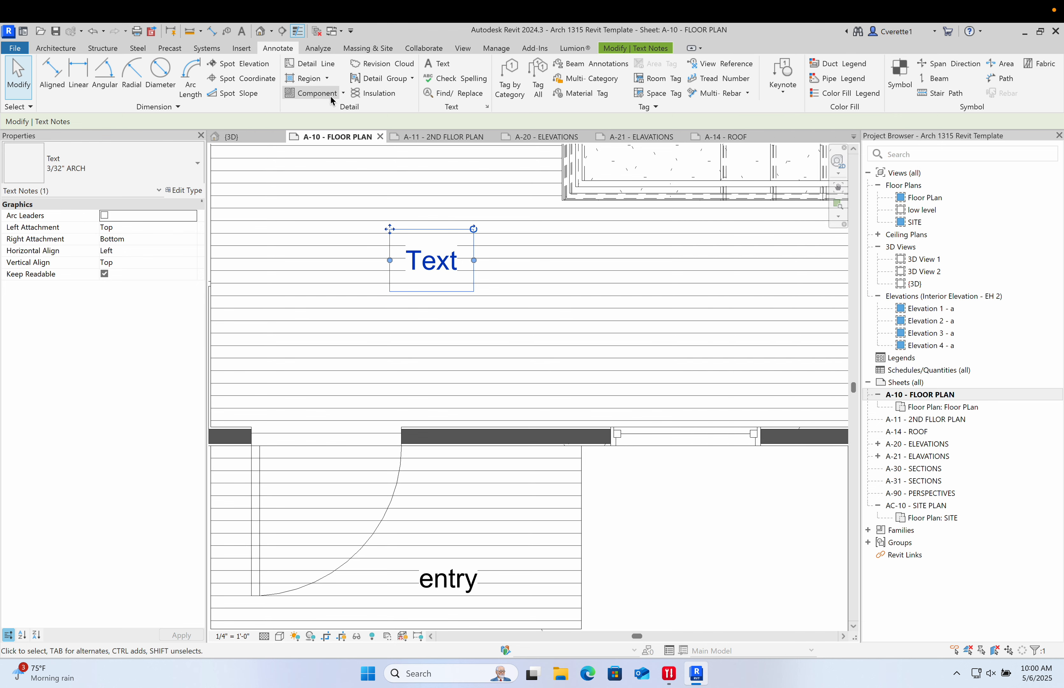
- Edit the living area note so its text reads TEXT, then finish editing
{"action": "left_click", "coordinate": [576, 296]}
{"action": "double_click", "coordinate": [433, 272]}
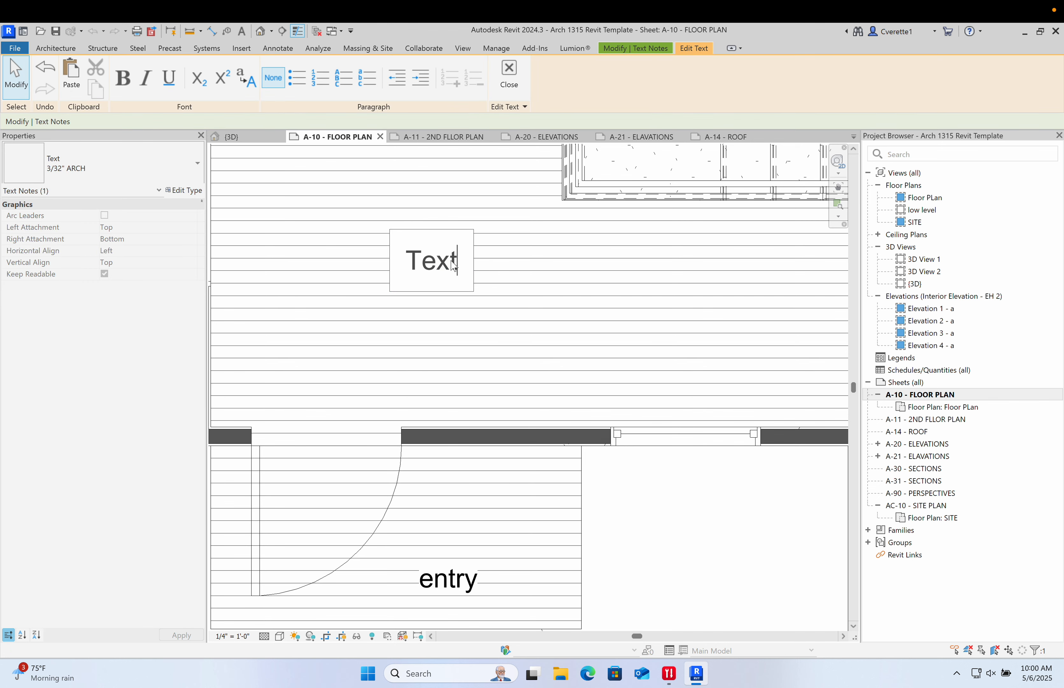
{"action": "left_click_drag", "start_coordinate": [452, 265], "coordinate": [409, 269]}
{"action": "type", "text": "TEXT"}
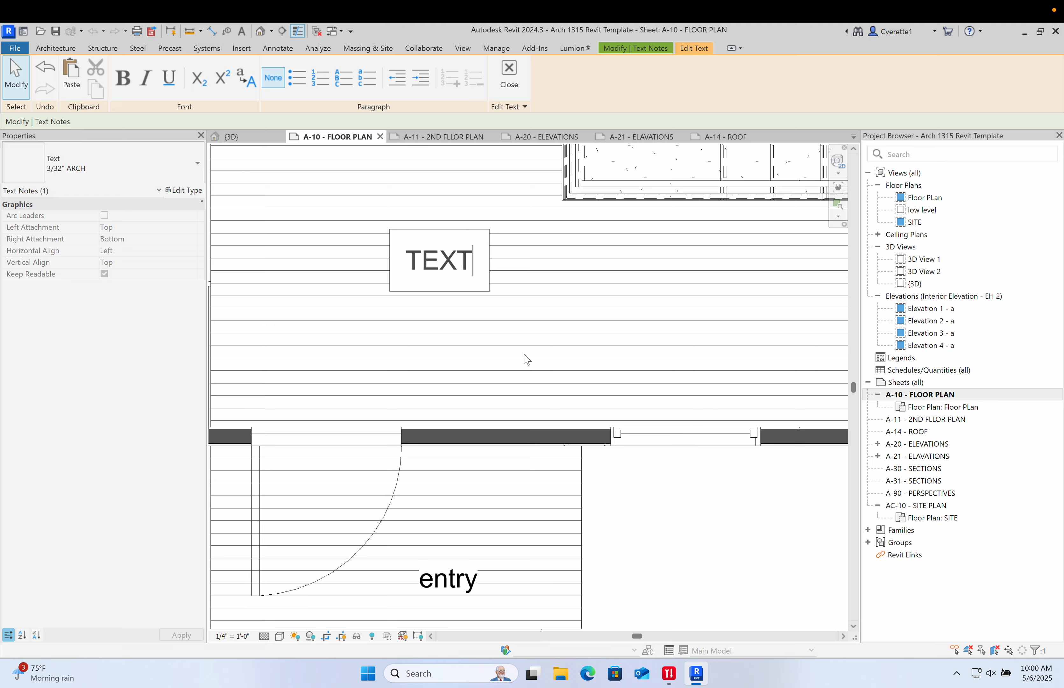
{"action": "left_click", "coordinate": [366, 396]}
{"action": "left_click", "coordinate": [367, 396]}
- Select the entry text note and add a series of right-side leaders to it
{"action": "scroll", "coordinate": [368, 384], "scroll_direction": "down", "scroll_amount": 3}
{"action": "middle_click_drag", "start_coordinate": [418, 391], "coordinate": [445, 312]}
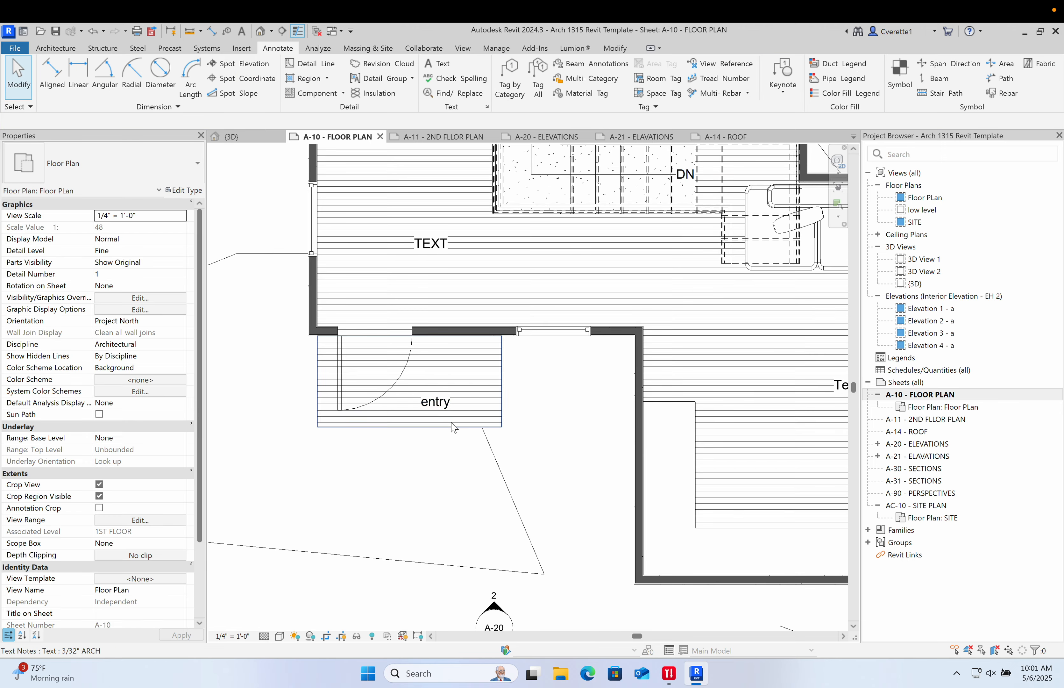
{"action": "scroll", "coordinate": [454, 428], "scroll_direction": "up", "scroll_amount": 1}
{"action": "left_click", "coordinate": [441, 404]}
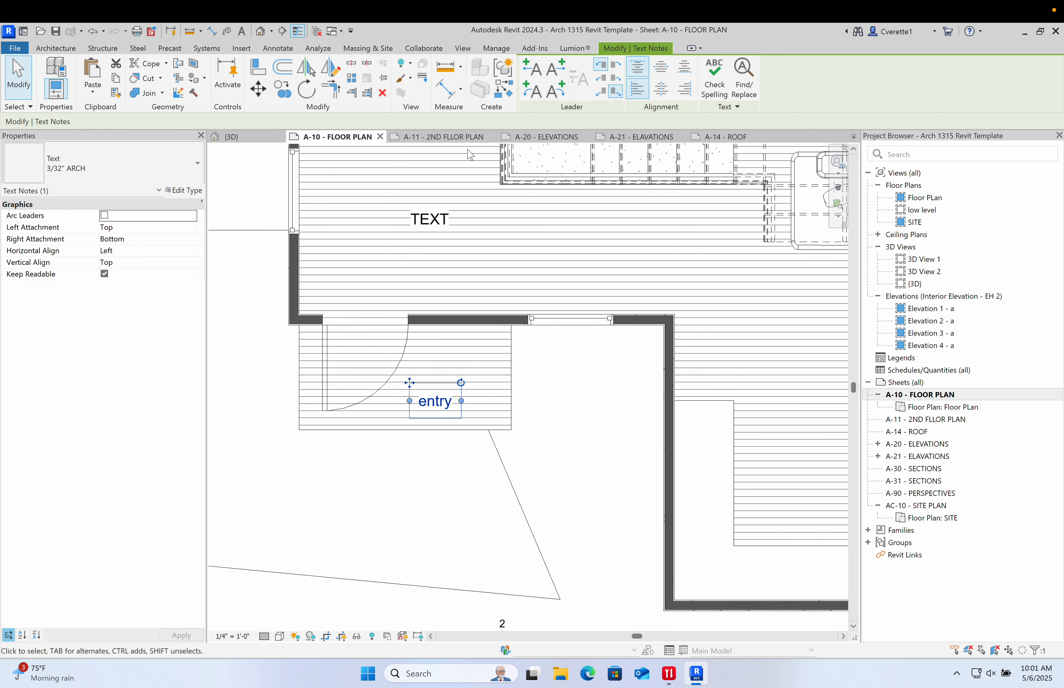
{"action": "left_click", "coordinate": [554, 75]}
{"action": "left_click", "coordinate": [555, 75]}
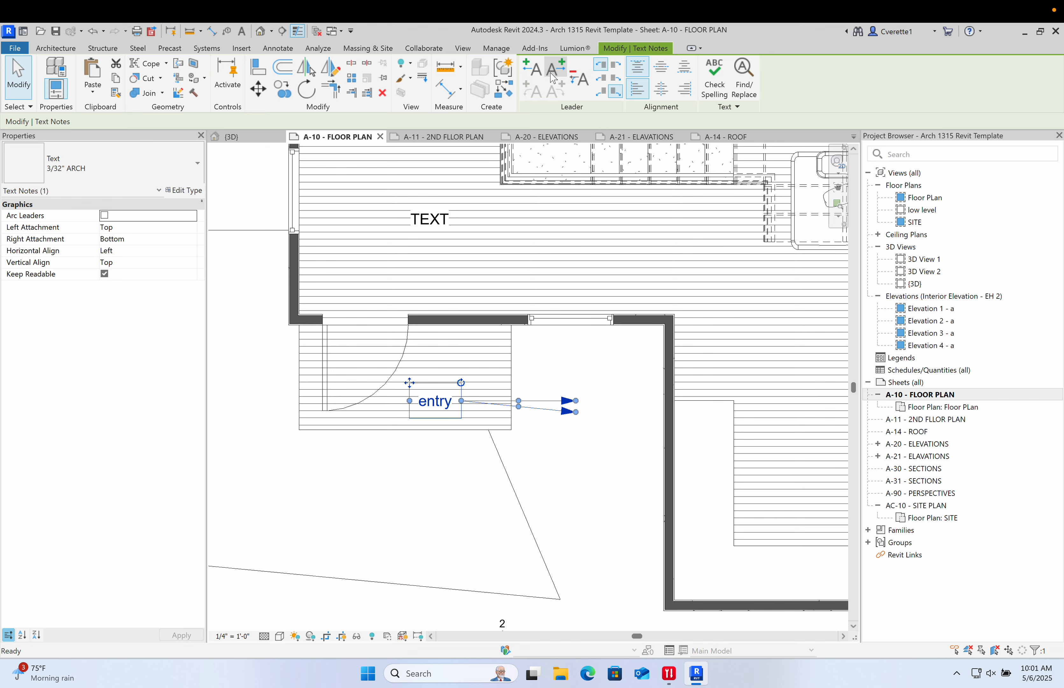
{"action": "left_click", "coordinate": [554, 75]}
{"action": "left_click", "coordinate": [554, 75]}
{"action": "left_click", "coordinate": [555, 75]}
{"action": "left_click", "coordinate": [555, 75]}
{"action": "left_click", "coordinate": [555, 75]}
{"action": "left_click", "coordinate": [555, 75]}
{"action": "left_click", "coordinate": [555, 75]}
{"action": "left_click", "coordinate": [555, 77]}
{"action": "left_click", "coordinate": [554, 77]}
{"action": "left_click", "coordinate": [555, 77]}
{"action": "left_click", "coordinate": [554, 77]}
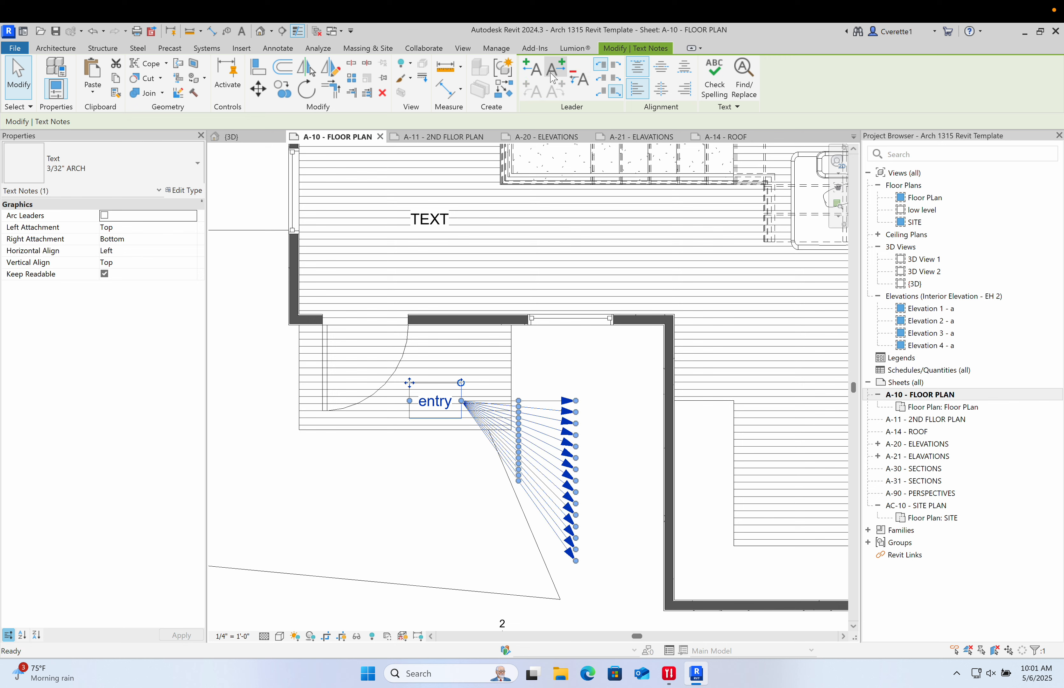
- Drag several of the entry note's leader arrows onto the wall to the east, undoing the last drag
{"action": "left_click_drag", "start_coordinate": [577, 400], "coordinate": [663, 255]}
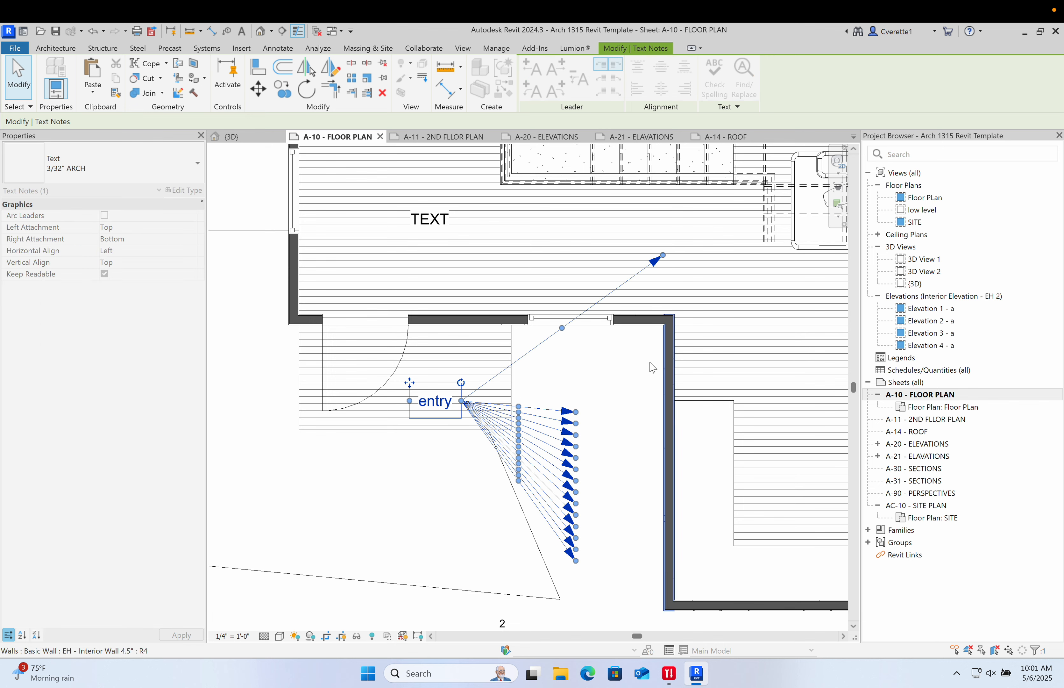
{"action": "left_click_drag", "start_coordinate": [577, 411], "coordinate": [667, 445]}
{"action": "left_click_drag", "start_coordinate": [577, 434], "coordinate": [662, 483]}
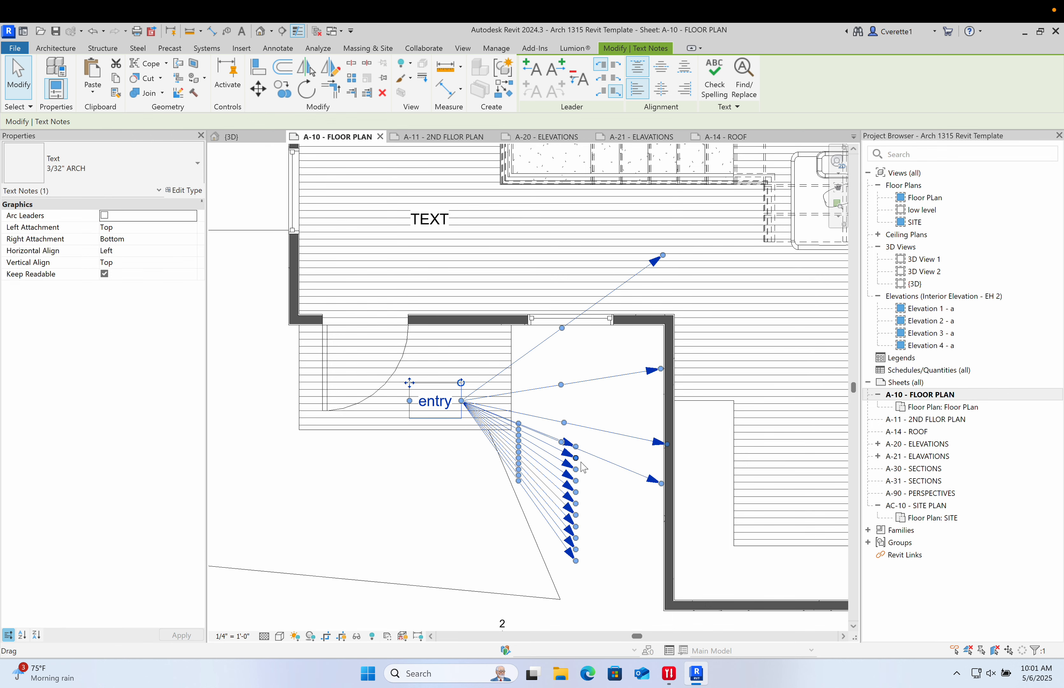
{"action": "left_click_drag", "start_coordinate": [576, 446], "coordinate": [658, 510]}
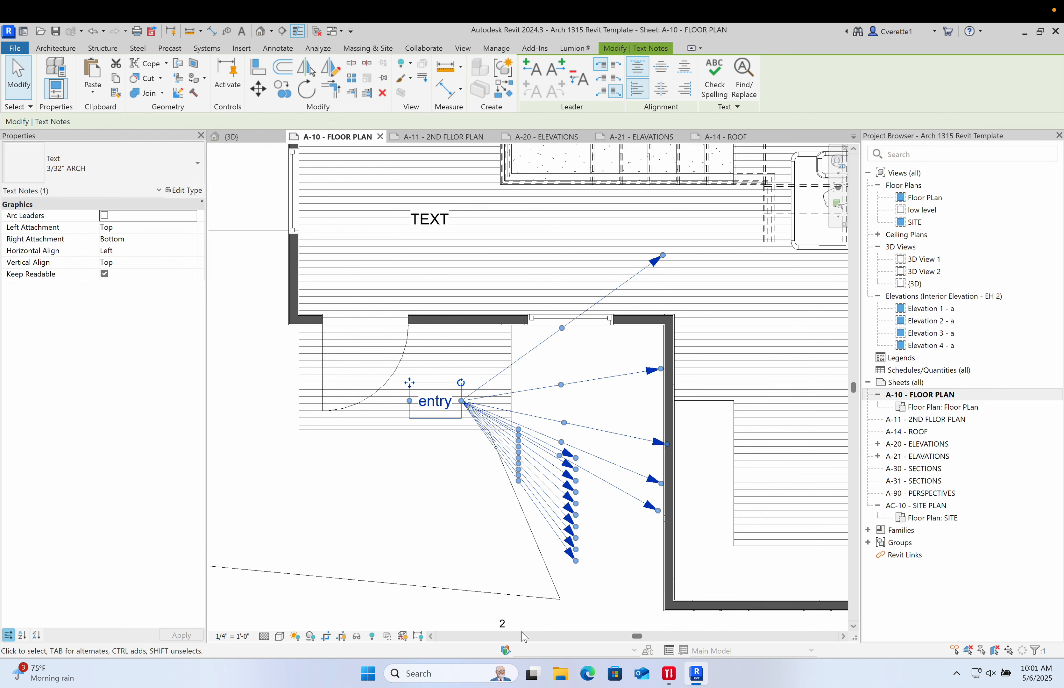
{"action": "key", "text": "ctrl+z"}
{"action": "left_click", "coordinate": [566, 504]}
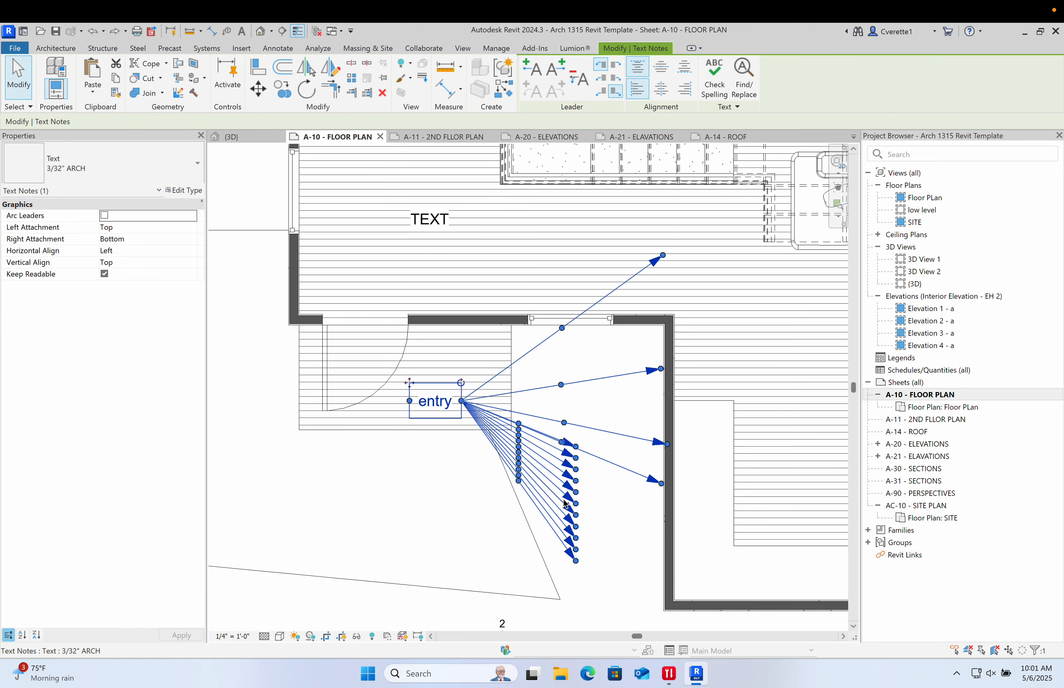
{"action": "key", "text": "Escape"}
- Draw a horizontal building section across the house in the floor plan
{"action": "scroll", "coordinate": [534, 583], "scroll_direction": "down", "scroll_amount": 3}
{"action": "mouse_move", "coordinate": [535, 584]}
{"action": "middle_mouse_down"}
{"action": "mouse_move", "coordinate": [369, 498]}
{"action": "mouse_move", "coordinate": [456, 475]}
{"action": "mouse_move", "coordinate": [465, 486]}
{"action": "middle_mouse_up"}
{"action": "scroll", "coordinate": [369, 497], "scroll_direction": "down", "scroll_amount": 5}
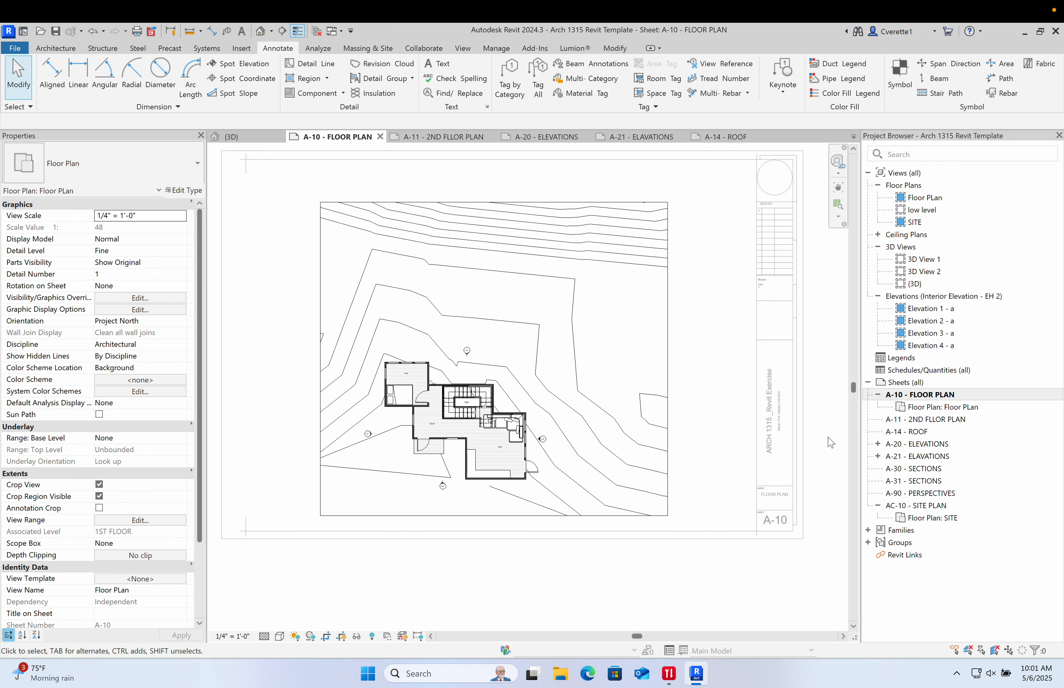
{"action": "middle_click_drag", "start_coordinate": [631, 345], "coordinate": [700, 289]}
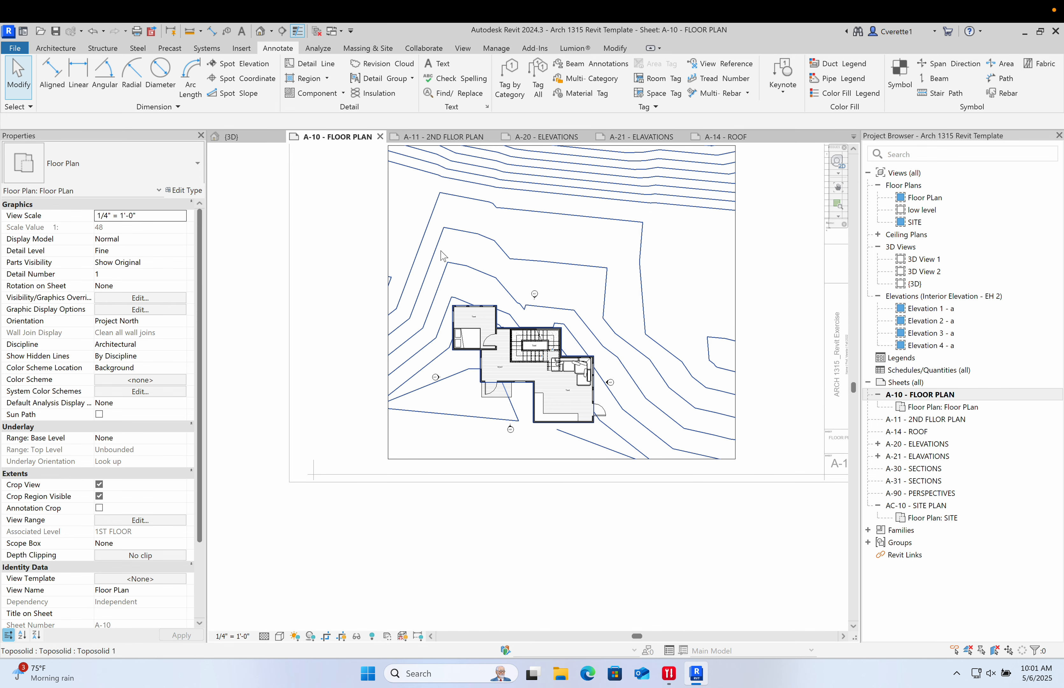
{"action": "left_click", "coordinate": [461, 49]}
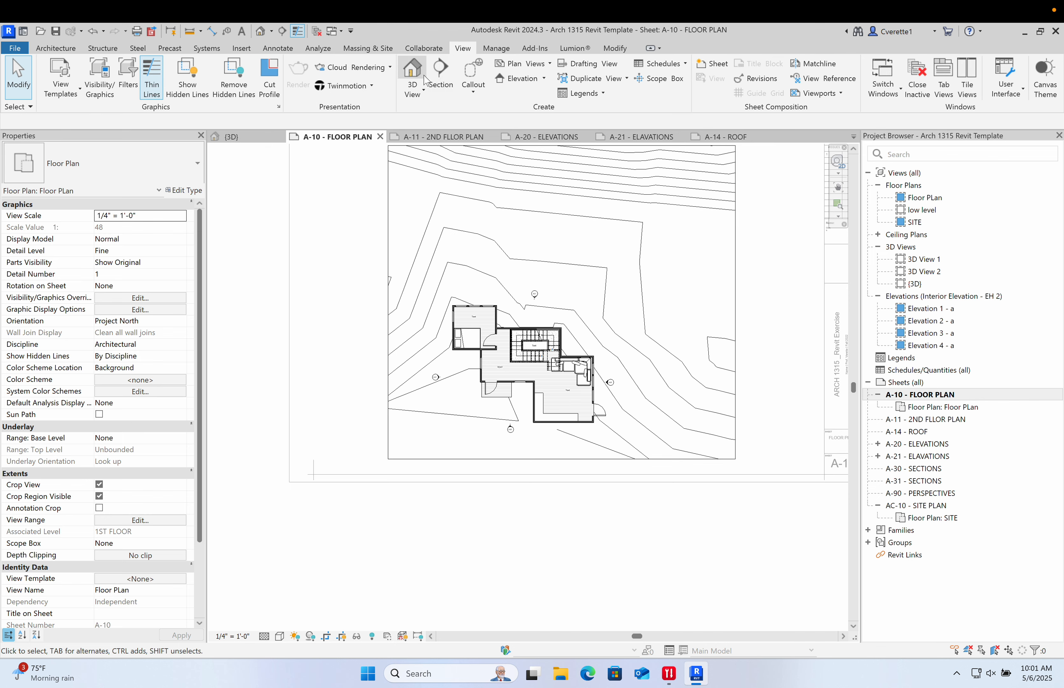
{"action": "left_click", "coordinate": [440, 76]}
{"action": "scroll", "coordinate": [468, 380], "scroll_direction": "up", "scroll_amount": 3}
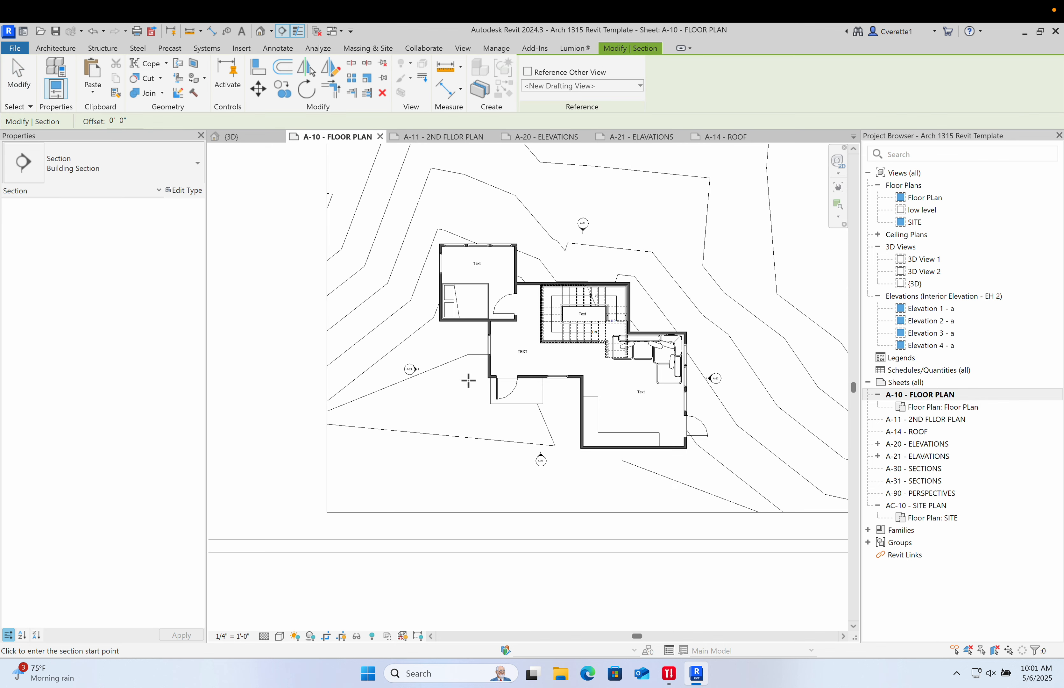
{"action": "left_click", "coordinate": [422, 348]}
{"action": "left_click", "coordinate": [724, 347]}
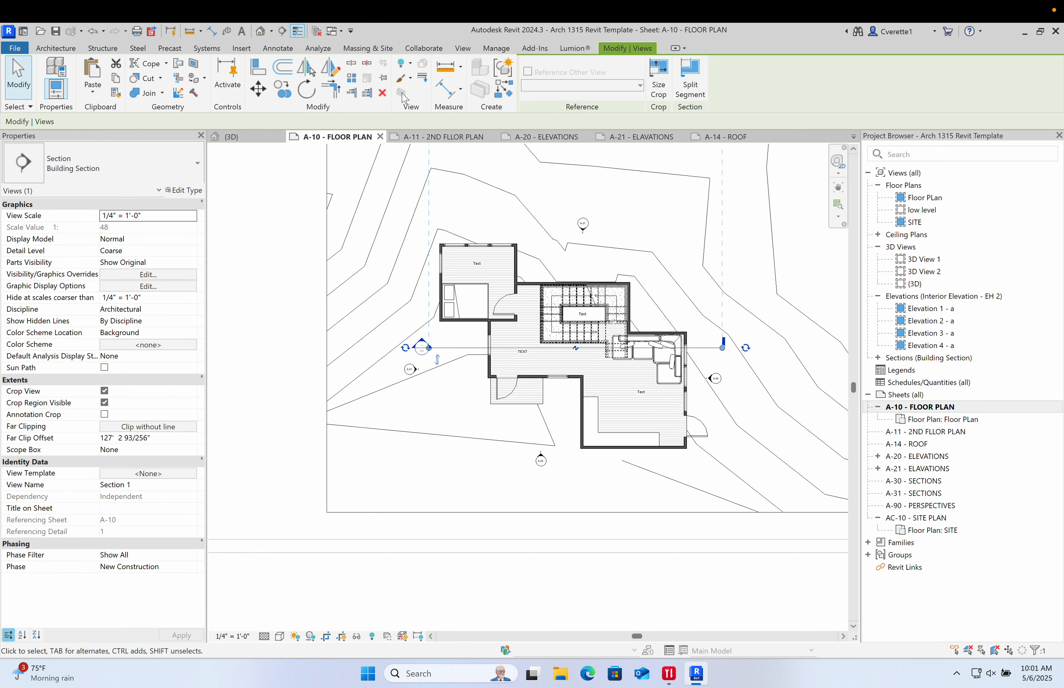
- Draw a second, vertical building section running north to south through the house
{"action": "left_click", "coordinate": [458, 47]}
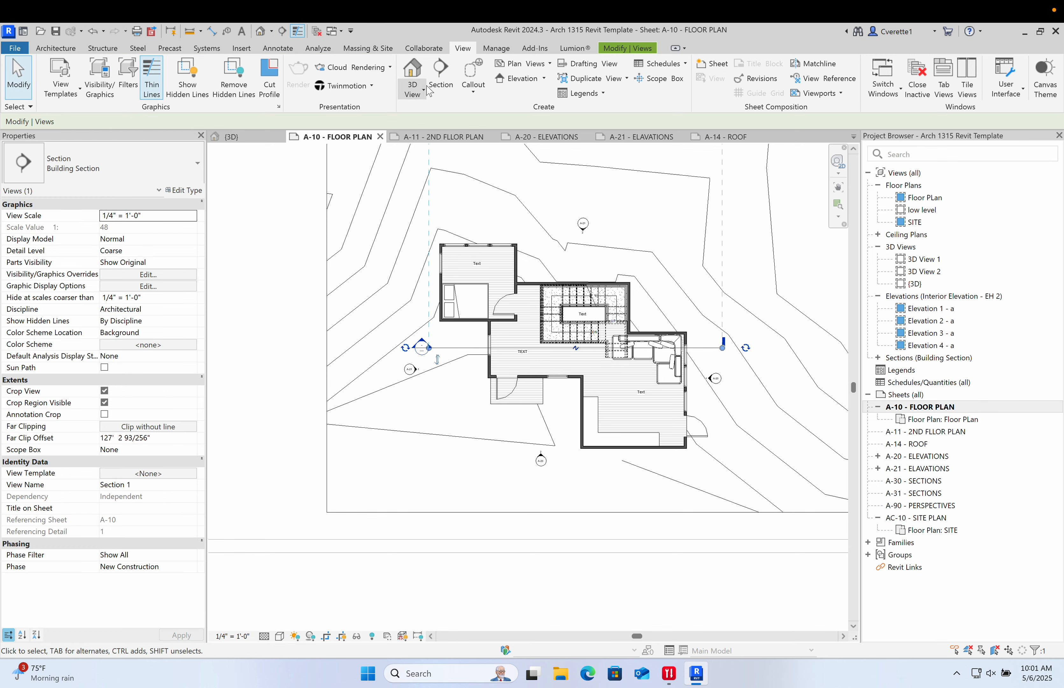
{"action": "left_click", "coordinate": [441, 76]}
{"action": "left_click", "coordinate": [566, 211]}
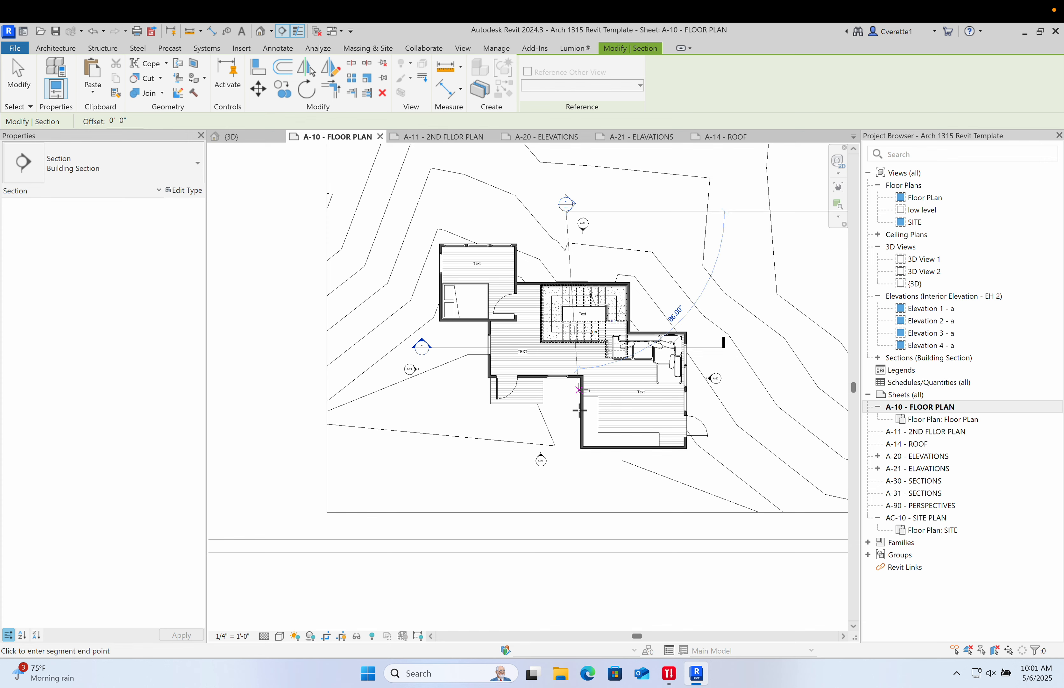
{"action": "left_click", "coordinate": [566, 491]}
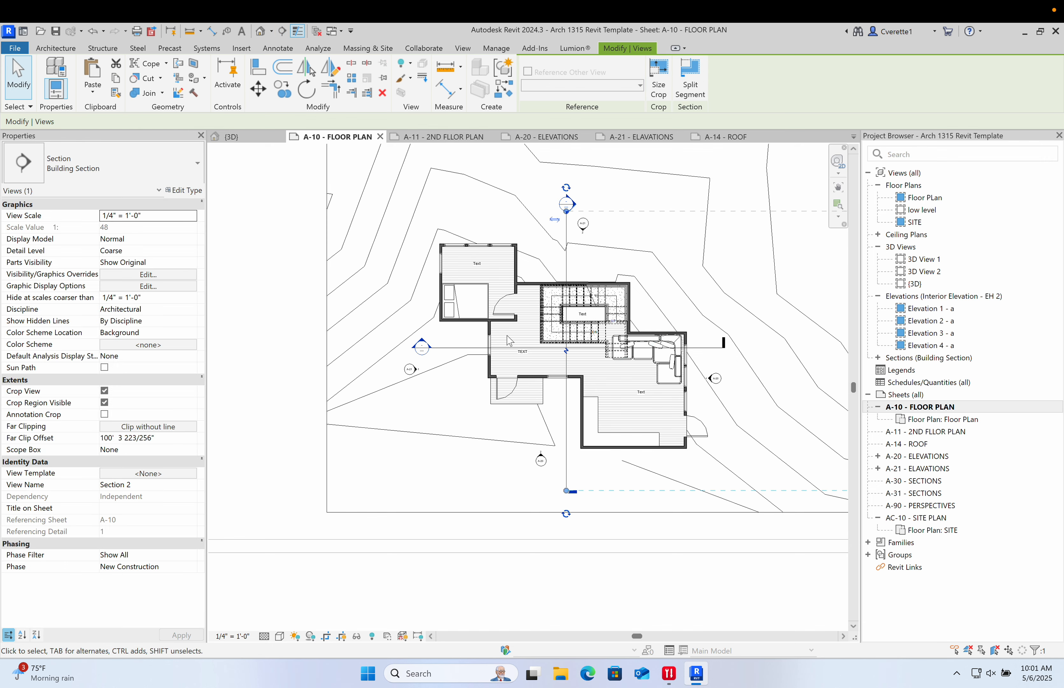
{"action": "key", "text": "Escape"}
{"action": "scroll", "coordinate": [575, 209], "scroll_direction": "up", "scroll_amount": 2}
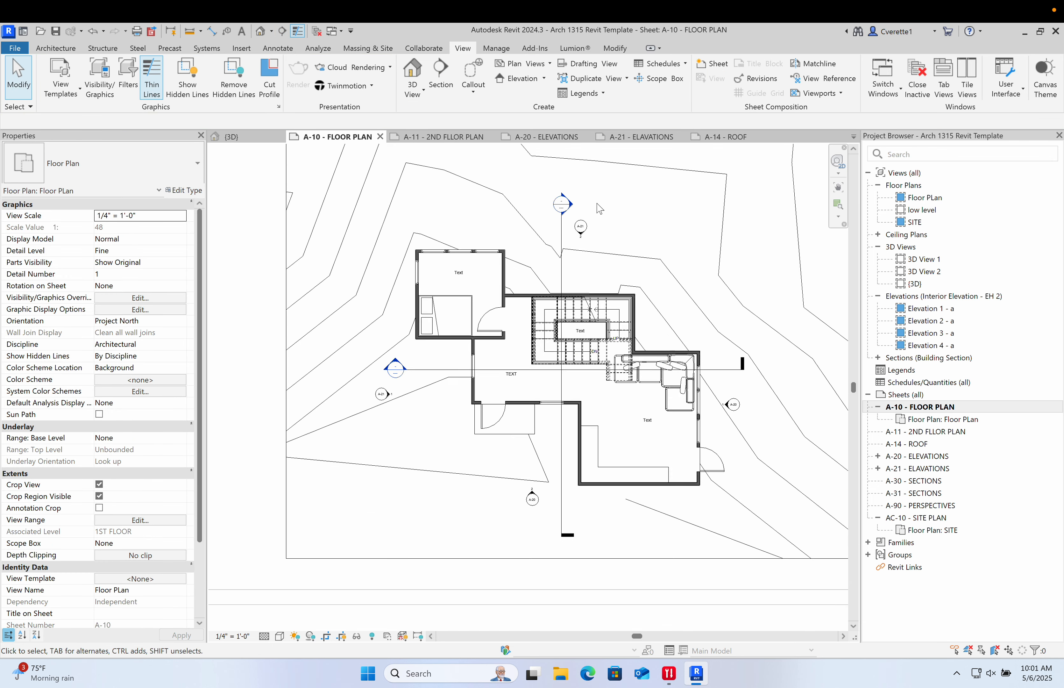
- Open Section 2 and raise the bottom edge of its crop region
{"action": "double_click", "coordinate": [570, 206]}
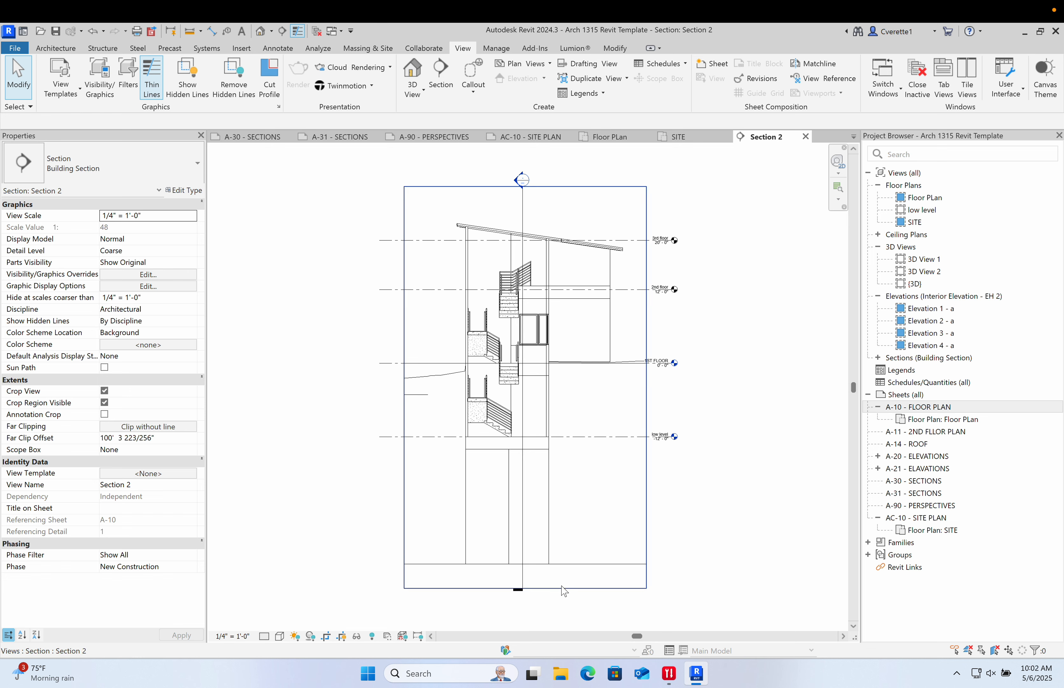
{"action": "left_click", "coordinate": [548, 587]}
{"action": "left_click_drag", "start_coordinate": [525, 589], "coordinate": [542, 469]}
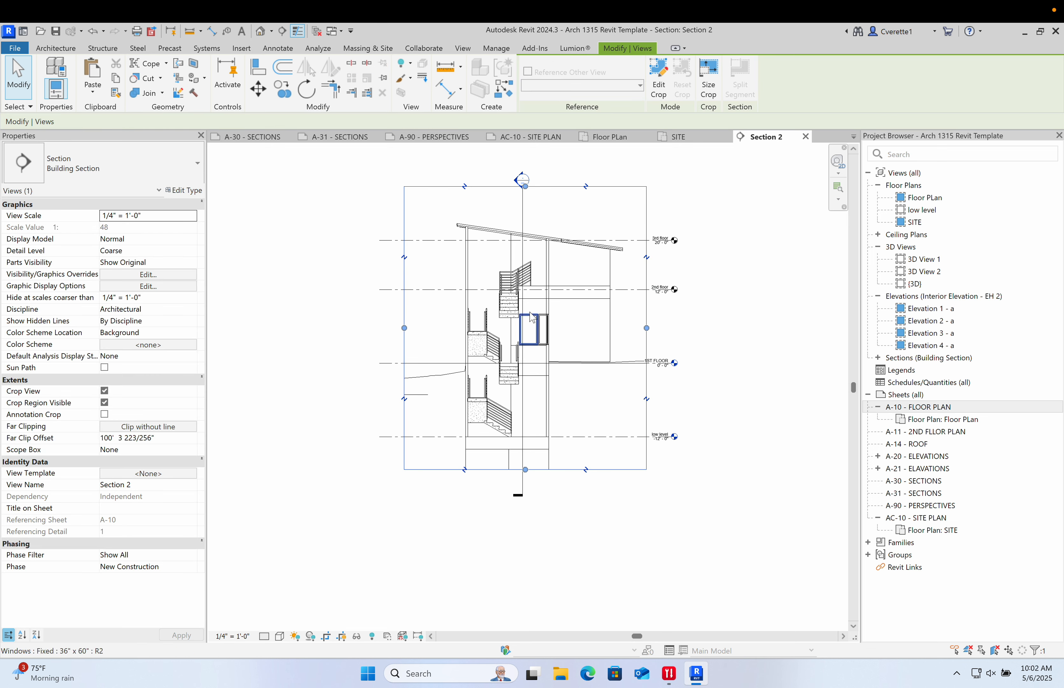
{"action": "scroll", "coordinate": [582, 292], "scroll_direction": "up", "scroll_amount": 3}
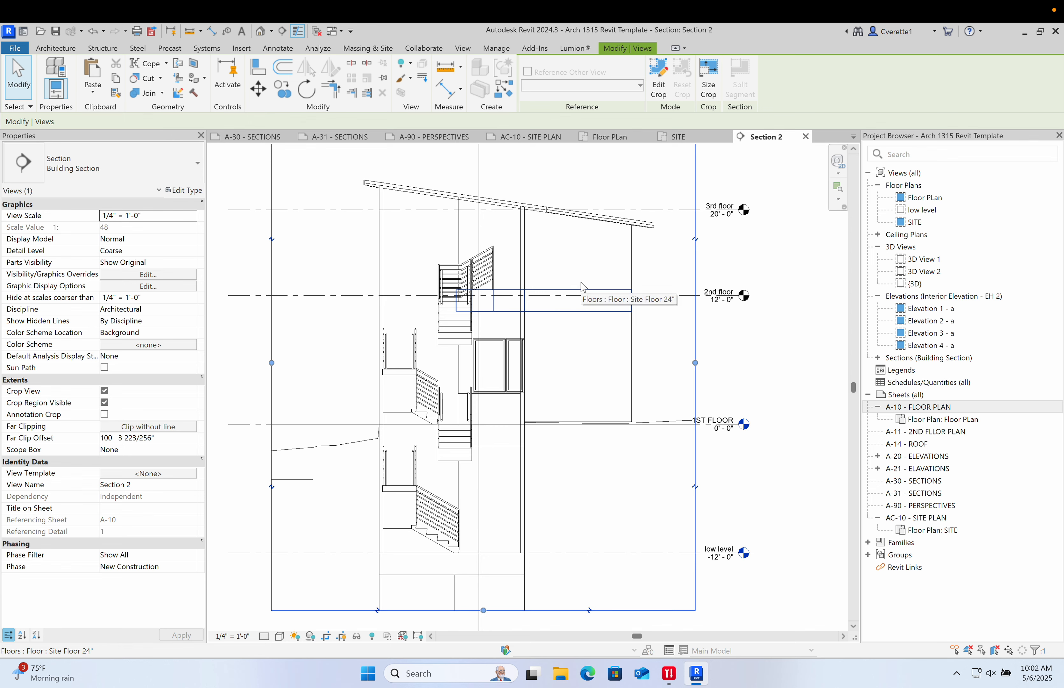
{"action": "mouse_move", "coordinate": [581, 292]}
{"action": "middle_mouse_down"}
{"action": "mouse_move", "coordinate": [592, 282]}
{"action": "mouse_move", "coordinate": [599, 299]}
{"action": "middle_mouse_up"}
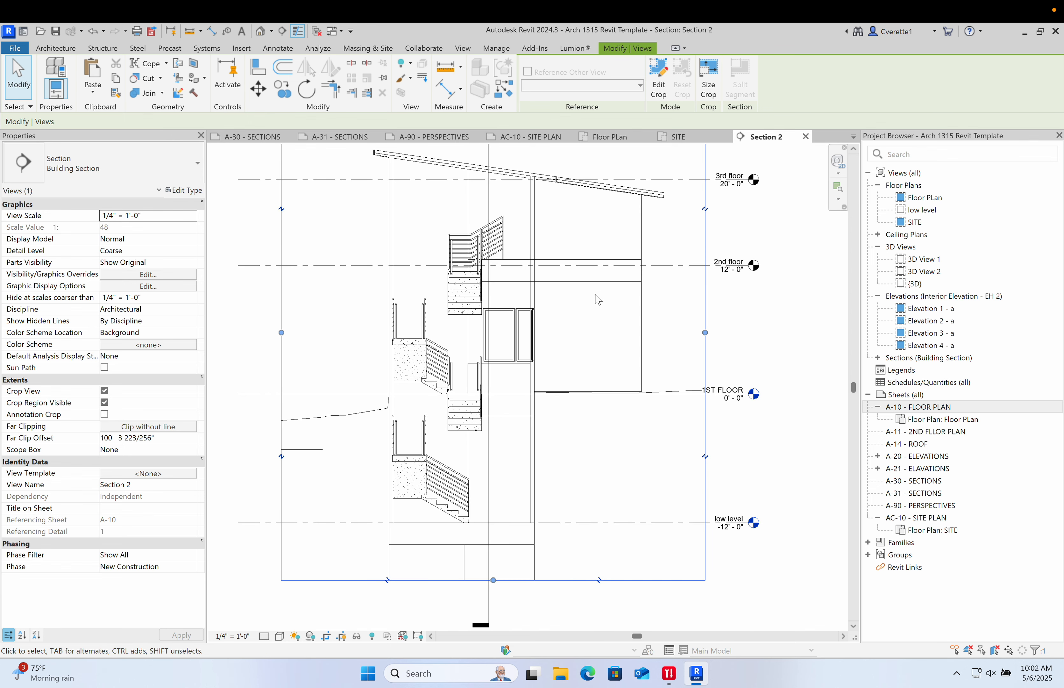
- Open Visibility/Graphics for Section 2 and select the Windows, Walls, Topography, Structural Framing, Stairs, Roofs, Furniture, Floors and Doors categories
{"action": "key", "text": "v"}
{"action": "key", "text": "g"}
{"action": "scroll", "coordinate": [481, 289], "scroll_direction": "down", "scroll_amount": 15}
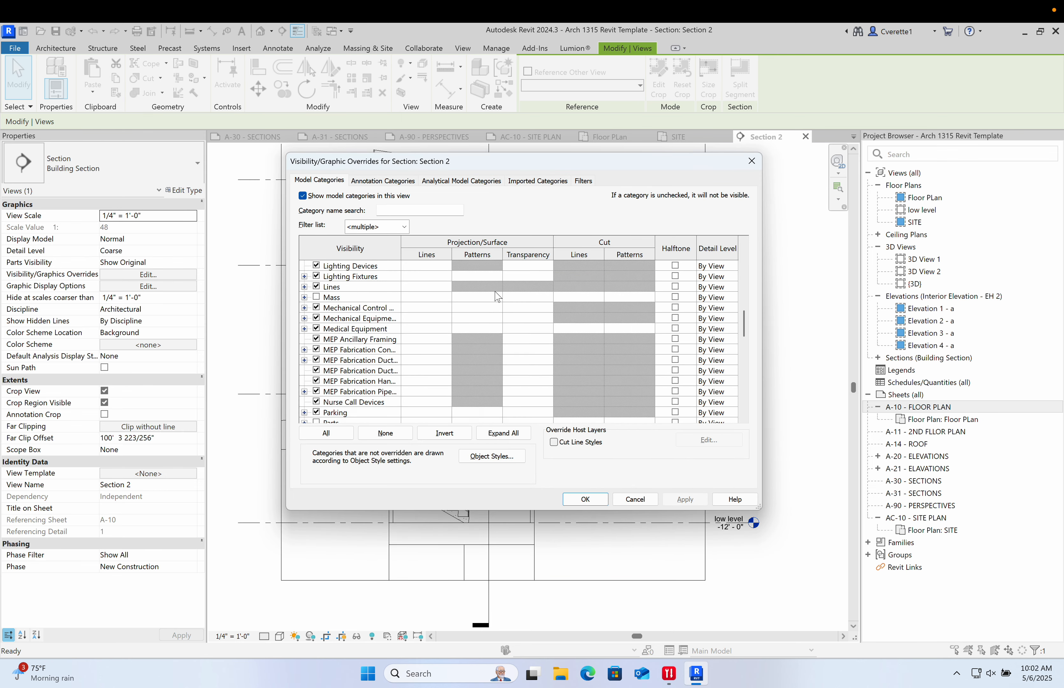
{"action": "scroll", "coordinate": [335, 338], "scroll_direction": "up", "scroll_amount": 1}
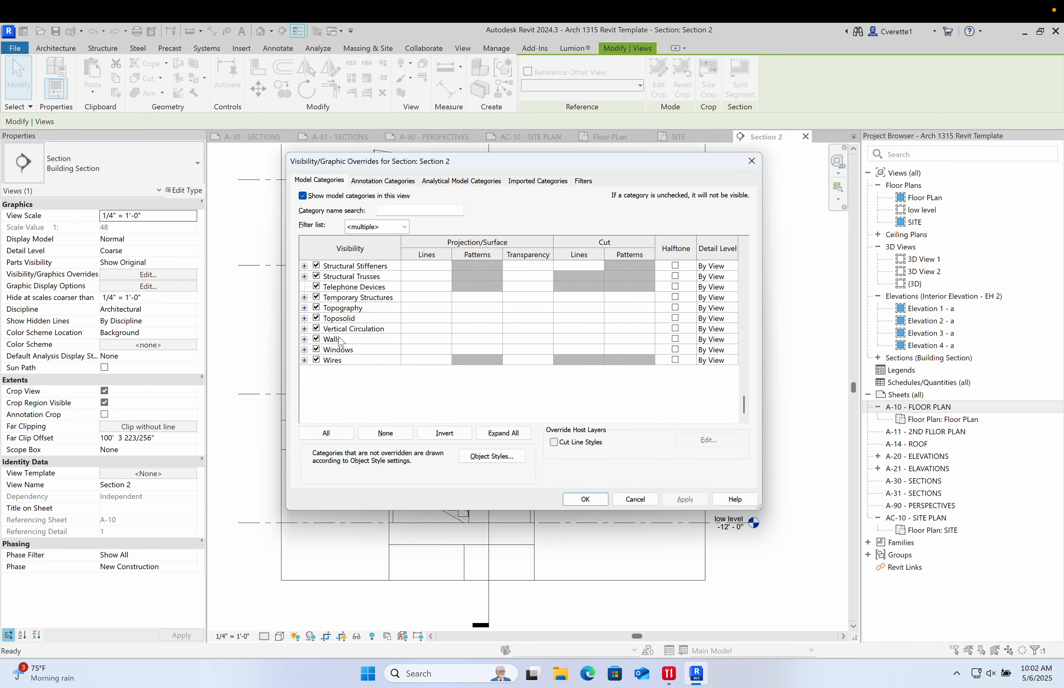
{"action": "scroll", "coordinate": [345, 352], "scroll_direction": "up", "scroll_amount": 20}
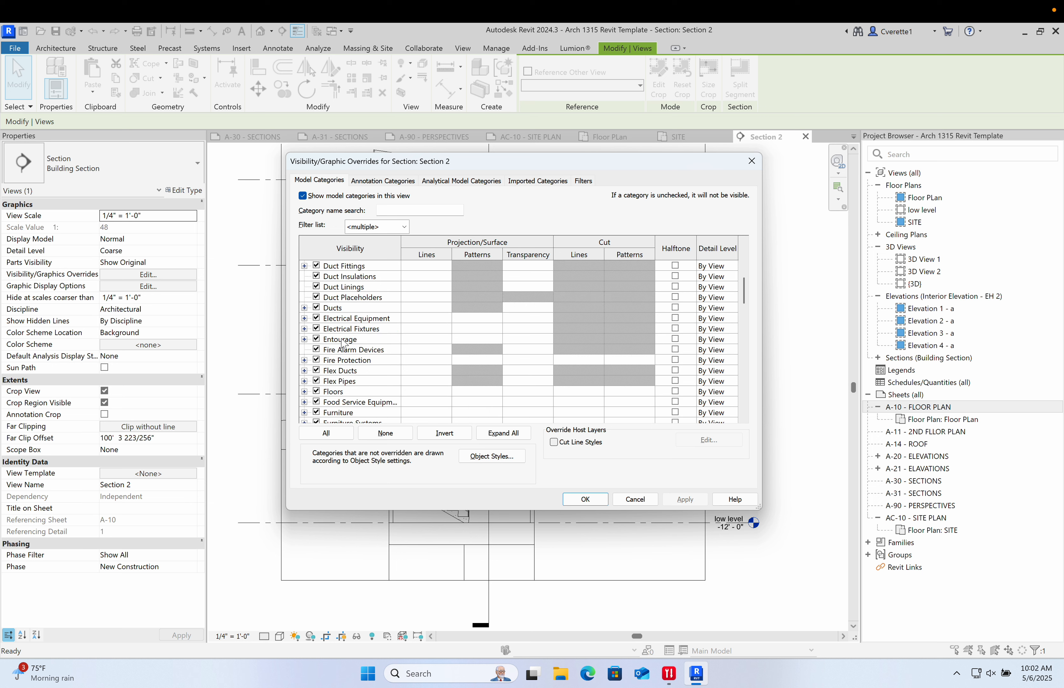
{"action": "scroll", "coordinate": [448, 356], "scroll_direction": "up", "scroll_amount": 2}
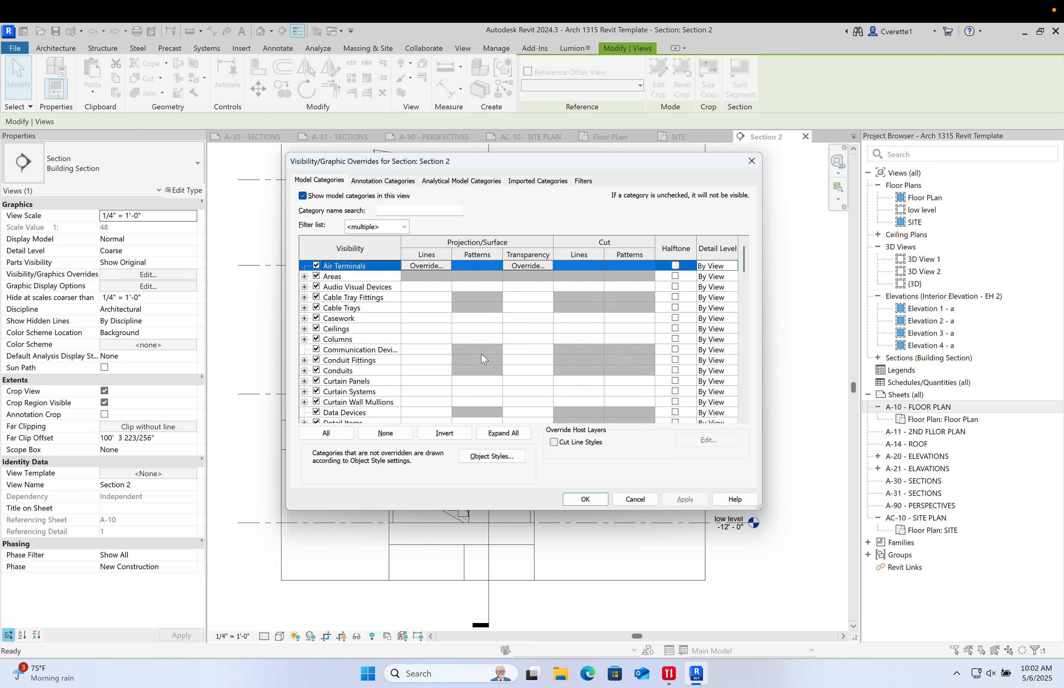
{"action": "scroll", "coordinate": [368, 381], "scroll_direction": "down", "scroll_amount": 20}
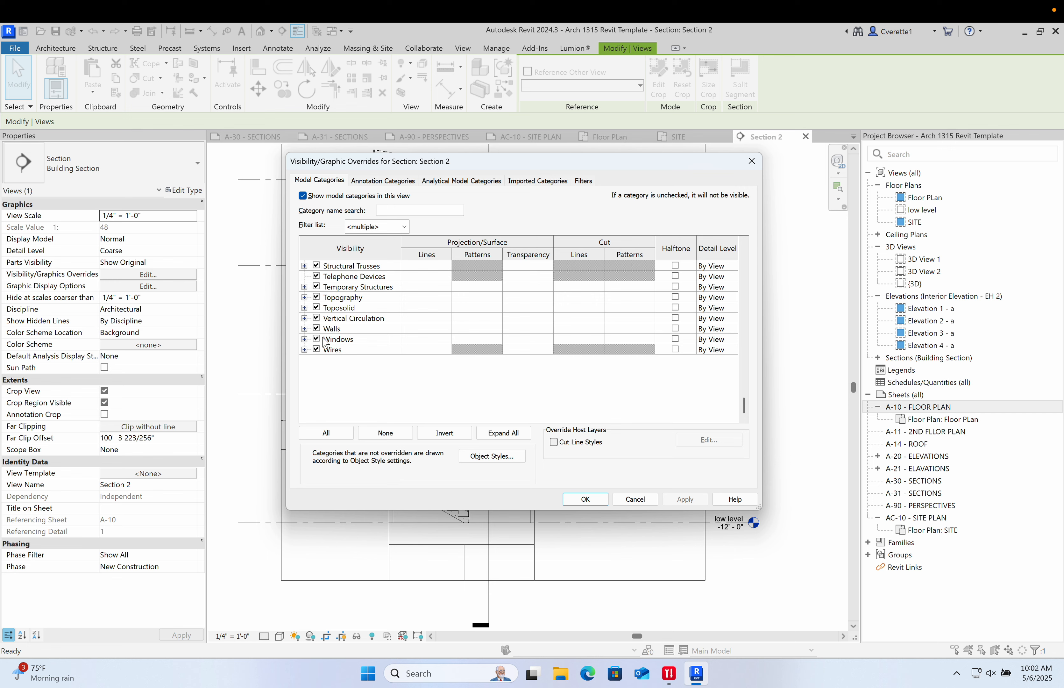
{"action": "left_click", "coordinate": [343, 340]}
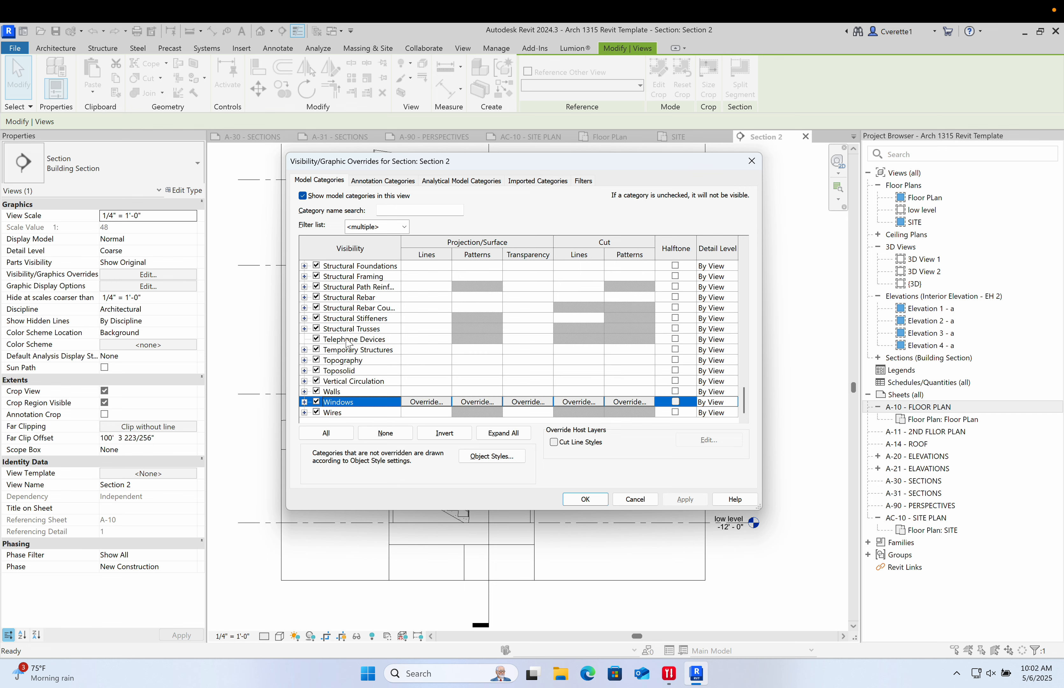
{"action": "left_click", "coordinate": [369, 394]}
{"action": "left_click", "coordinate": [370, 403], "text": "shift"}
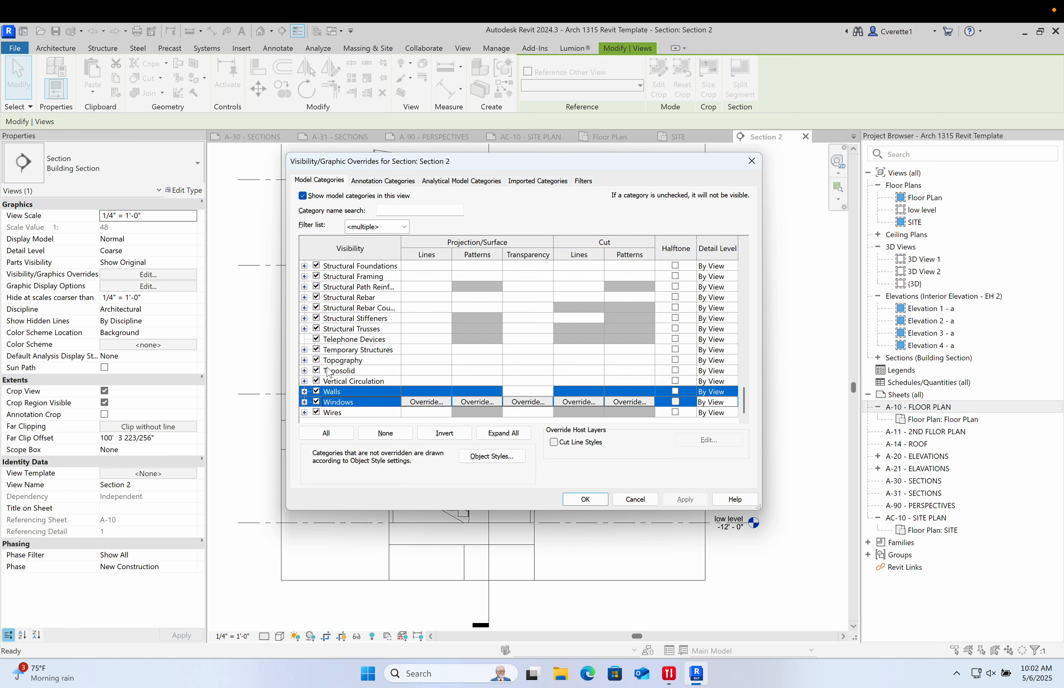
{"action": "left_click", "coordinate": [339, 363], "text": "ctrl"}
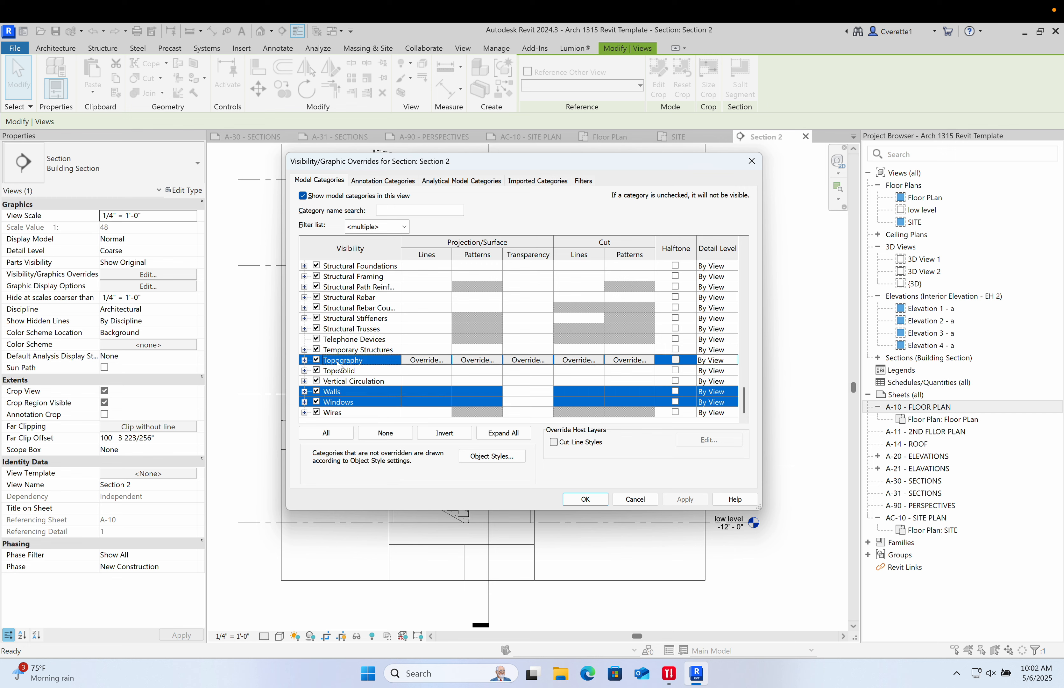
{"action": "scroll", "coordinate": [370, 360], "scroll_direction": "up", "scroll_amount": 4}
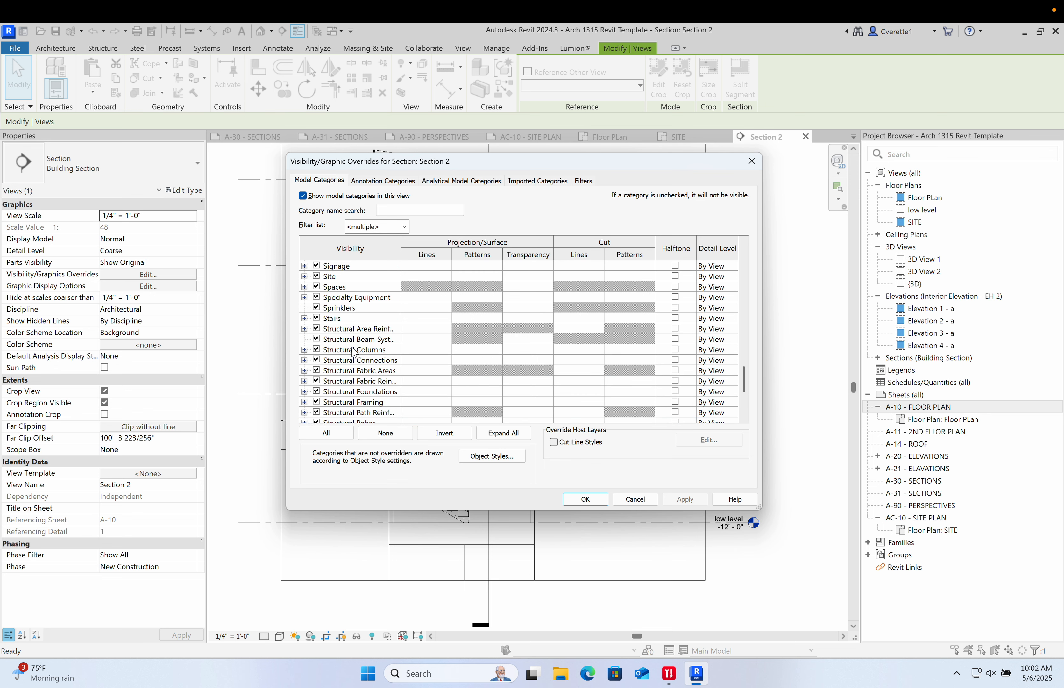
{"action": "scroll", "coordinate": [375, 392], "scroll_direction": "down", "scroll_amount": 1}
{"action": "scroll", "coordinate": [373, 385], "scroll_direction": "down", "scroll_amount": 1}
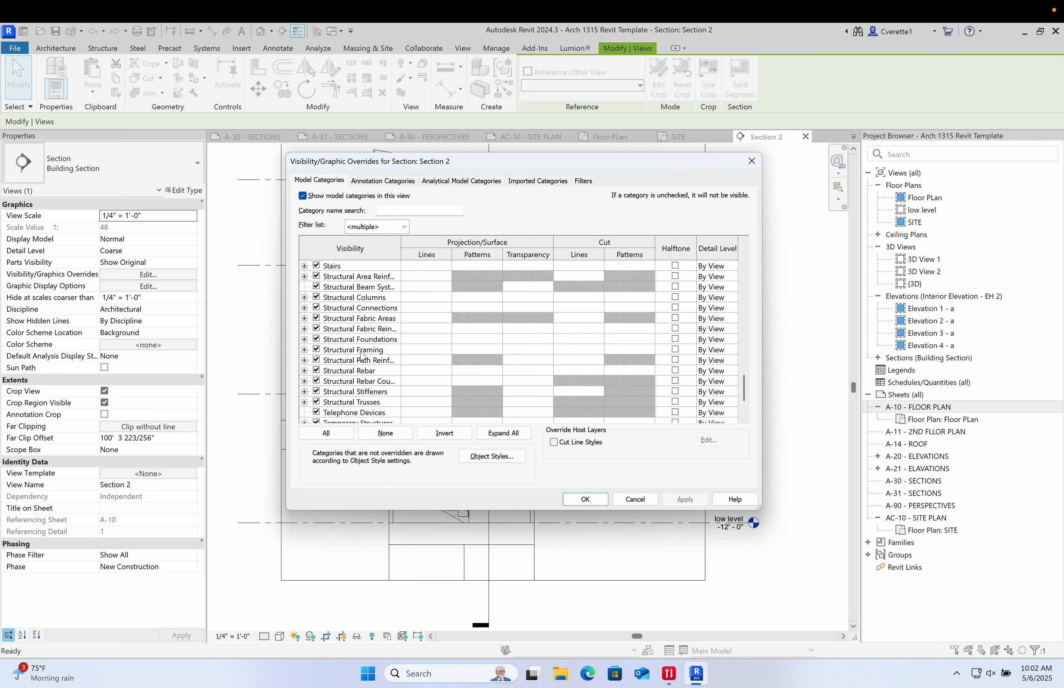
{"action": "left_click", "coordinate": [359, 350], "text": "ctrl"}
{"action": "scroll", "coordinate": [360, 351], "scroll_direction": "up", "scroll_amount": 2}
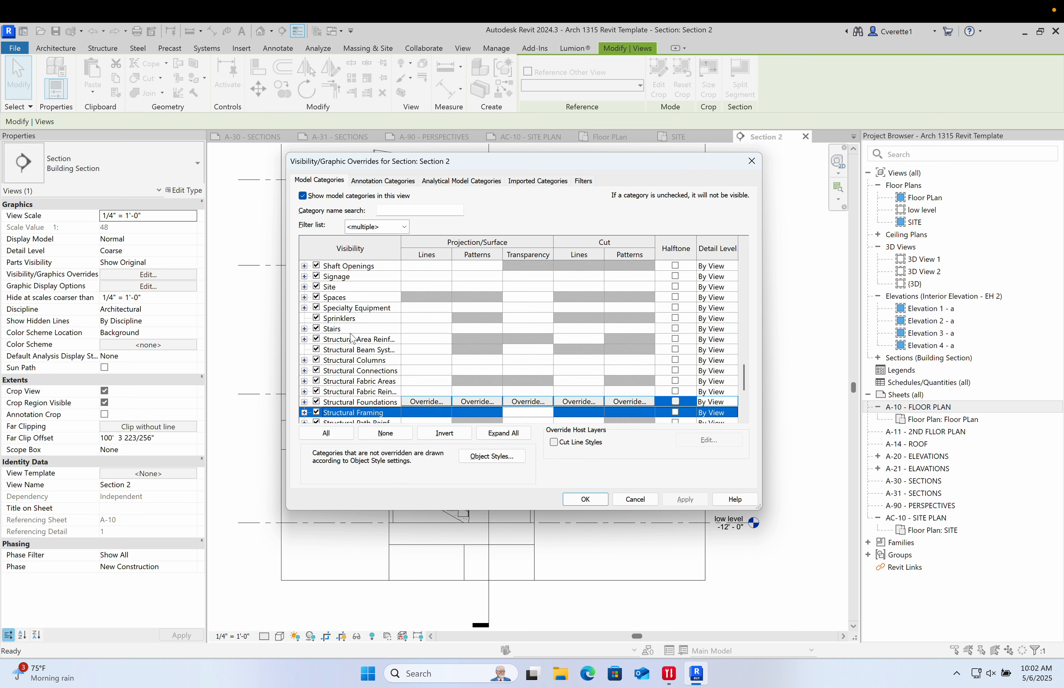
{"action": "left_click", "coordinate": [350, 330], "text": "ctrl"}
{"action": "scroll", "coordinate": [351, 333], "scroll_direction": "up", "scroll_amount": 3}
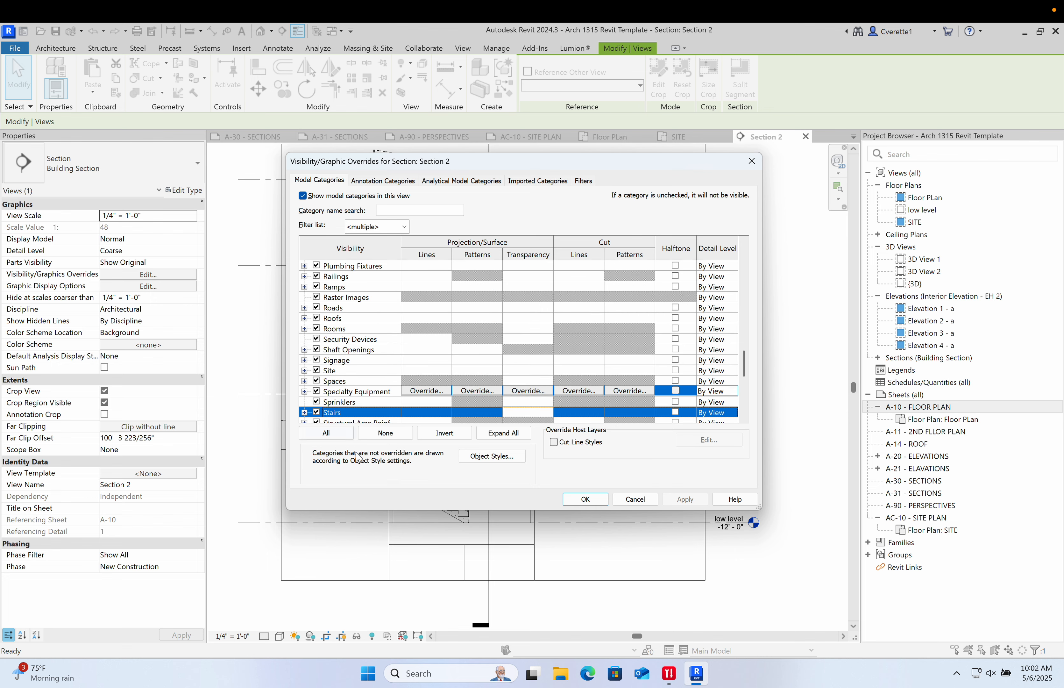
{"action": "left_click", "coordinate": [350, 319], "text": "ctrl"}
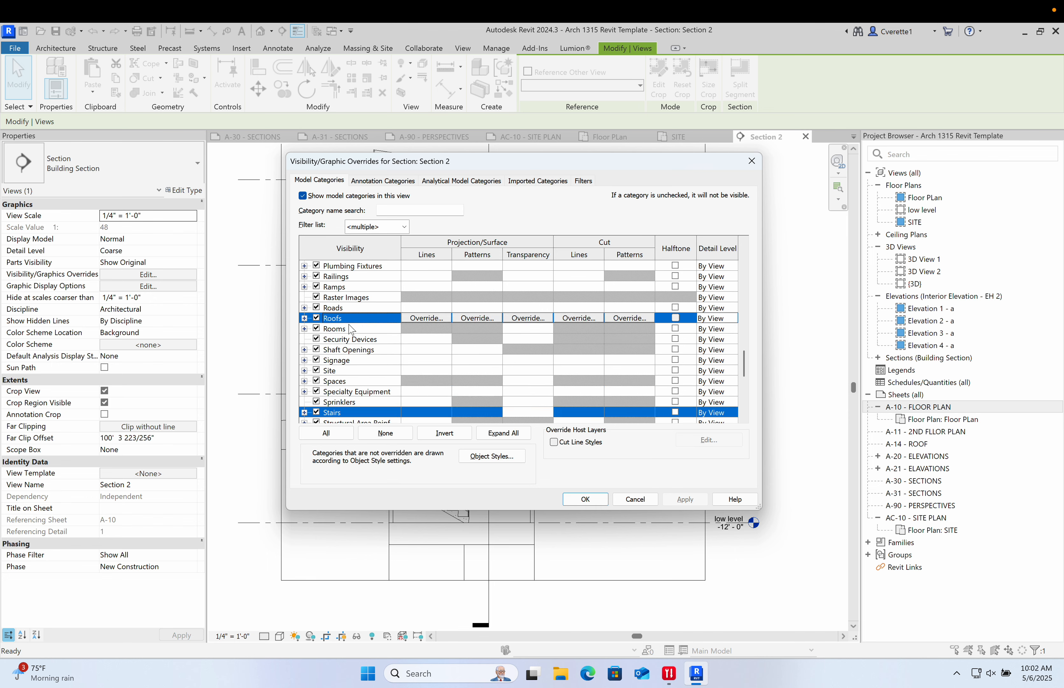
{"action": "scroll", "coordinate": [347, 324], "scroll_direction": "up", "scroll_amount": 5}
{"action": "scroll", "coordinate": [347, 331], "scroll_direction": "up", "scroll_amount": 5}
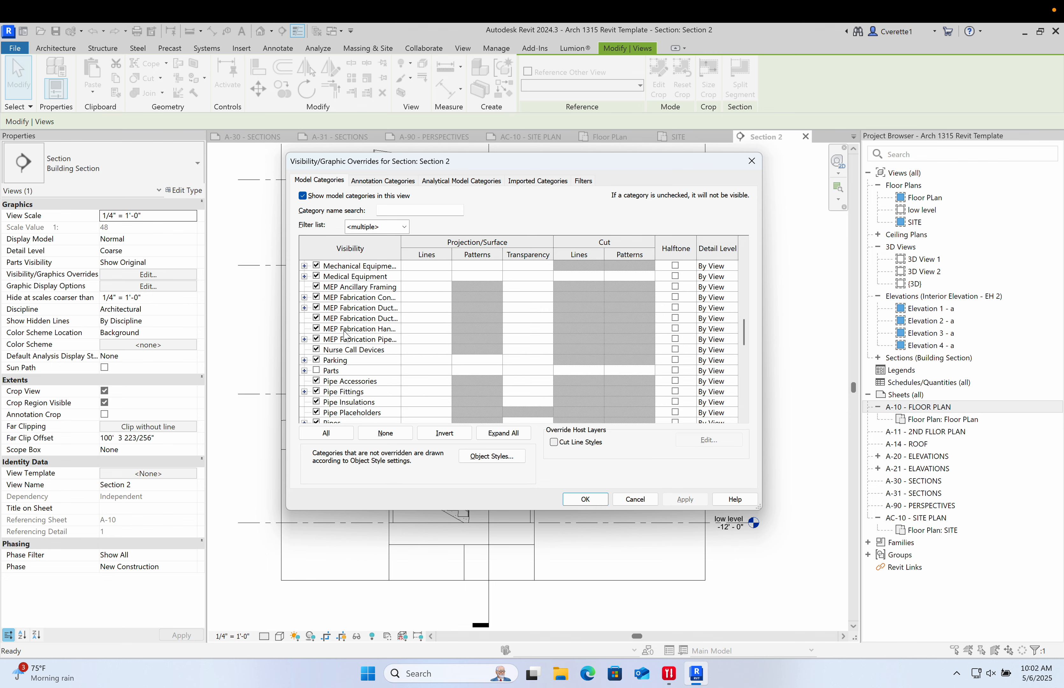
{"action": "scroll", "coordinate": [346, 336], "scroll_direction": "up", "scroll_amount": 2}
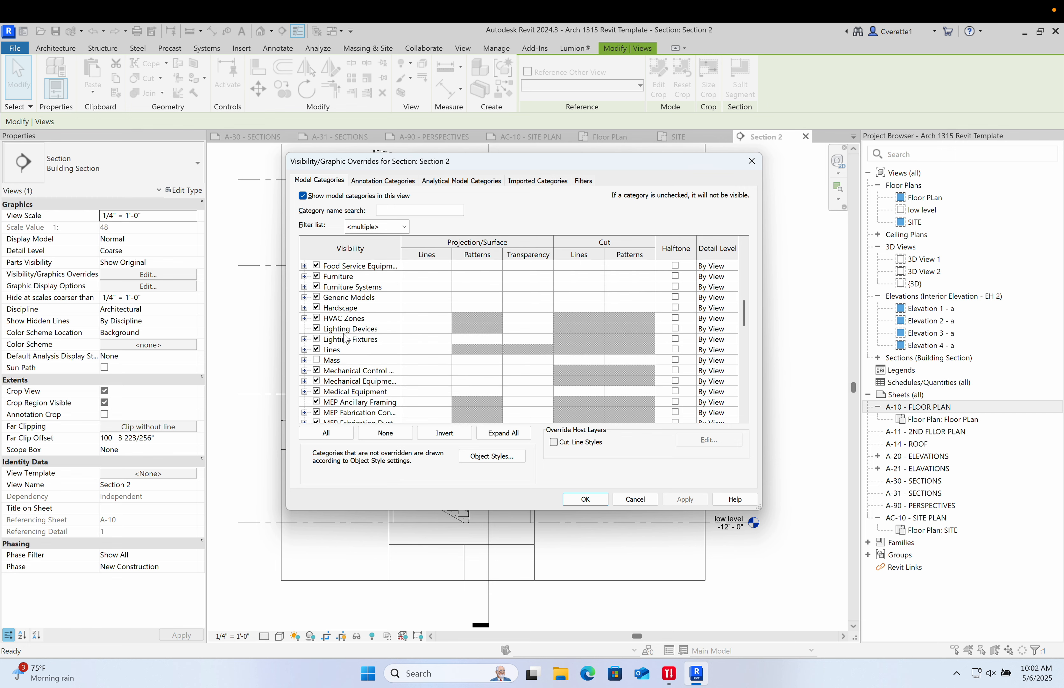
{"action": "left_click", "coordinate": [347, 309]}
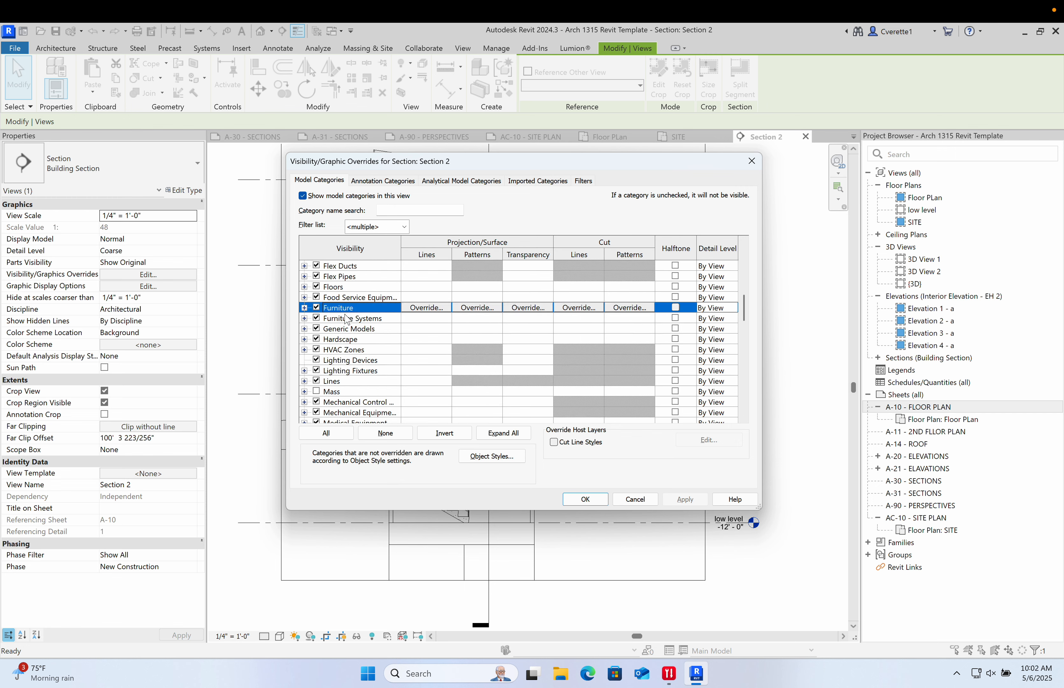
{"action": "scroll", "coordinate": [349, 320], "scroll_direction": "up", "scroll_amount": 1}
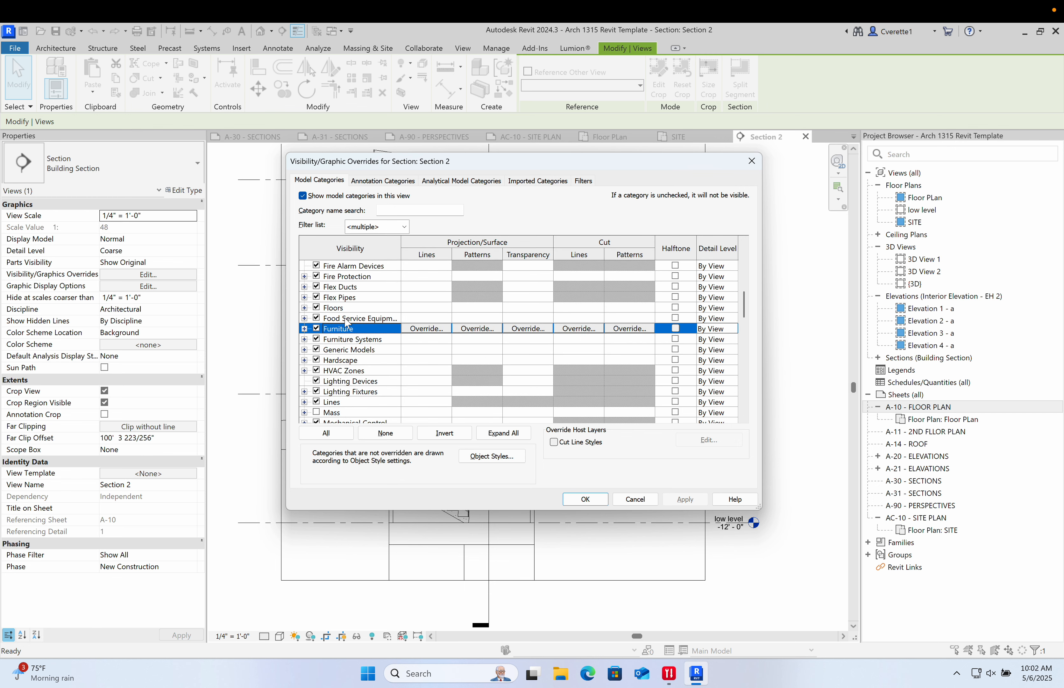
{"action": "left_click", "coordinate": [347, 309], "text": "ctrl"}
{"action": "scroll", "coordinate": [354, 316], "scroll_direction": "up", "scroll_amount": 3}
{"action": "scroll", "coordinate": [356, 319], "scroll_direction": "up", "scroll_amount": 4}
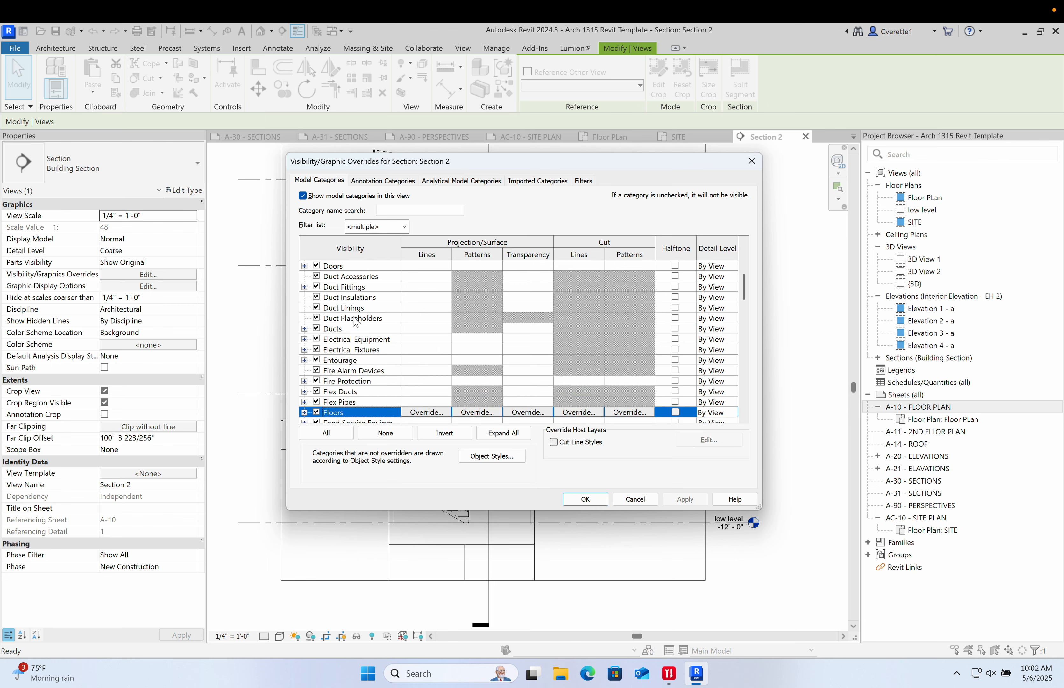
{"action": "left_click", "coordinate": [351, 328], "text": "ctrl"}
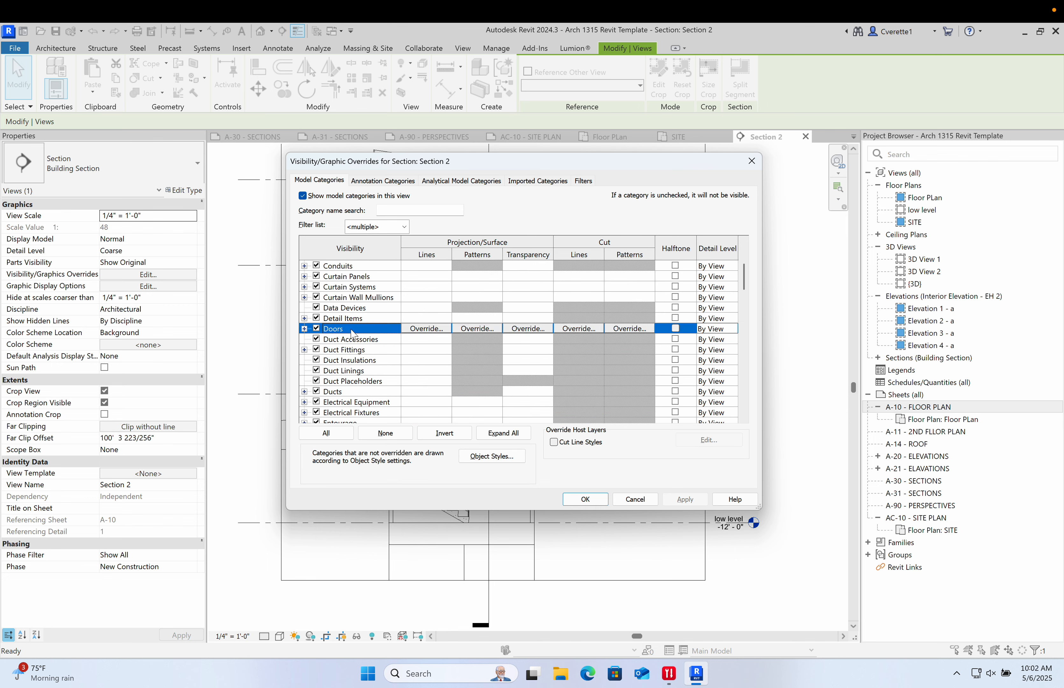
{"action": "scroll", "coordinate": [351, 329], "scroll_direction": "up", "scroll_amount": 4}
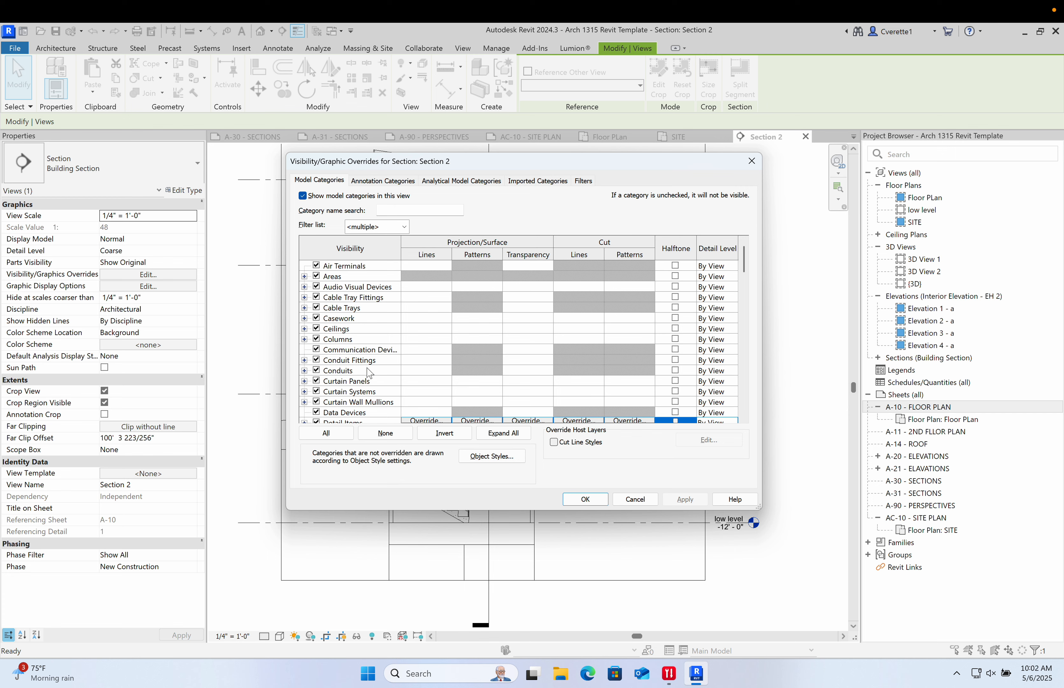
{"action": "scroll", "coordinate": [351, 337], "scroll_direction": "down", "scroll_amount": 19}
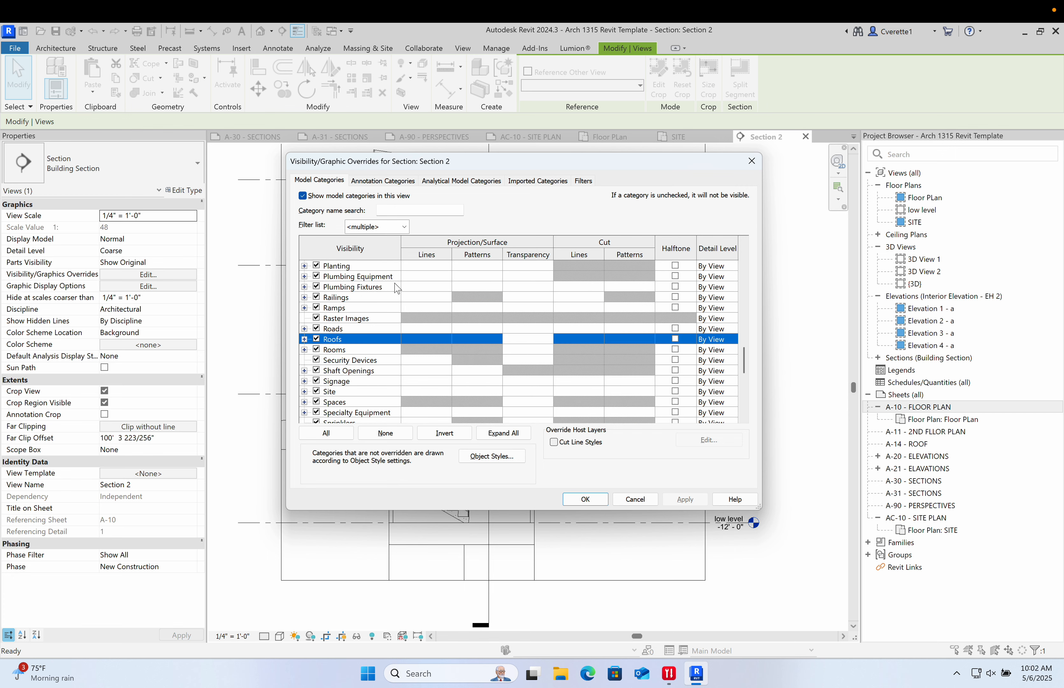
{"action": "scroll", "coordinate": [509, 375], "scroll_direction": "down", "scroll_amount": 10}
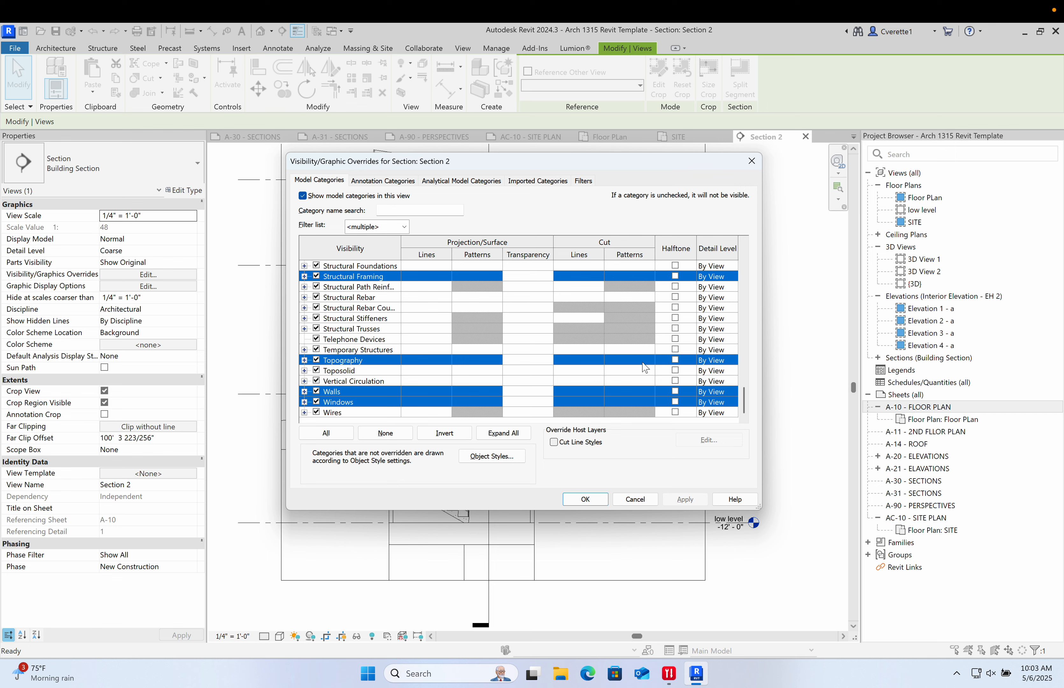
- Override the selected categories' cut pattern to a solid fill in grey RGB 128-128-128 and apply it
{"action": "left_click", "coordinate": [642, 391]}
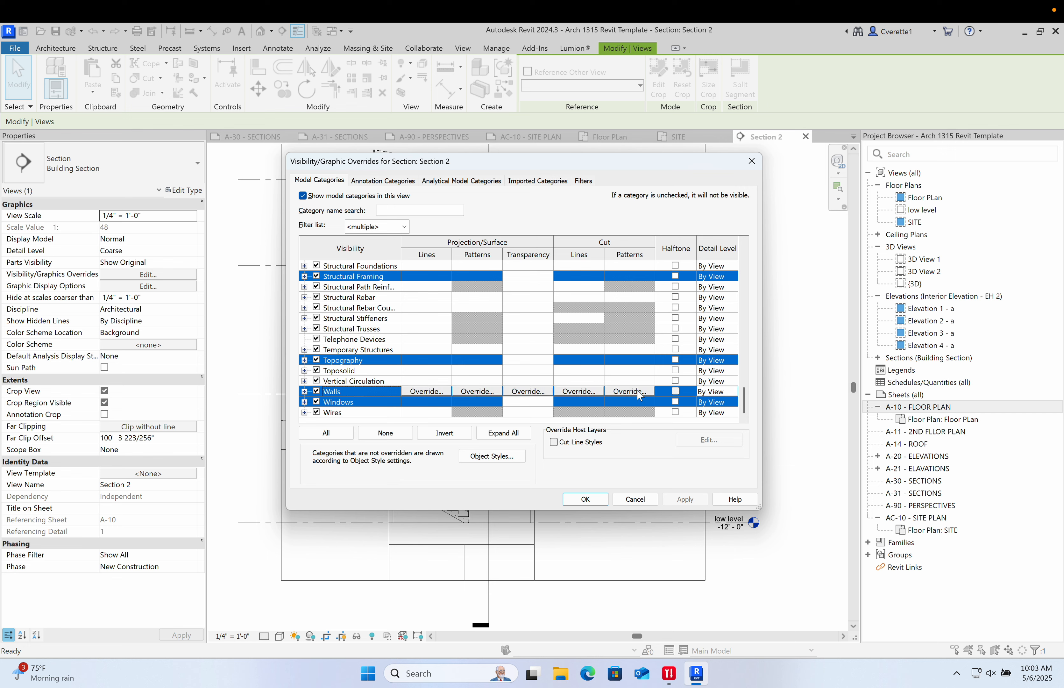
{"action": "left_click", "coordinate": [640, 393]}
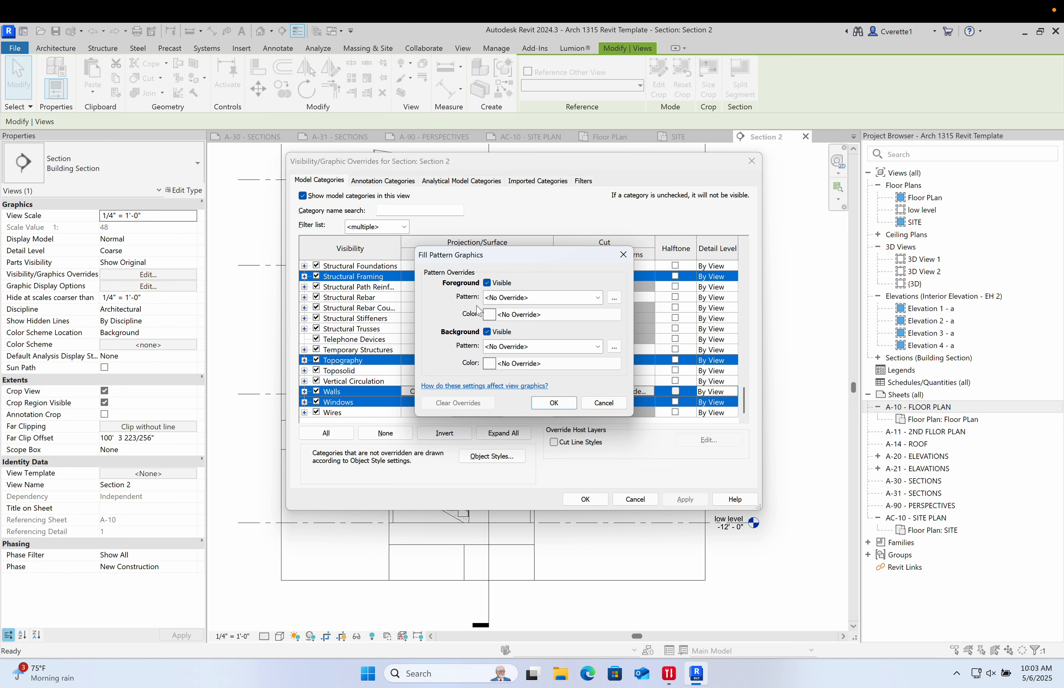
{"action": "left_click", "coordinate": [537, 318]}
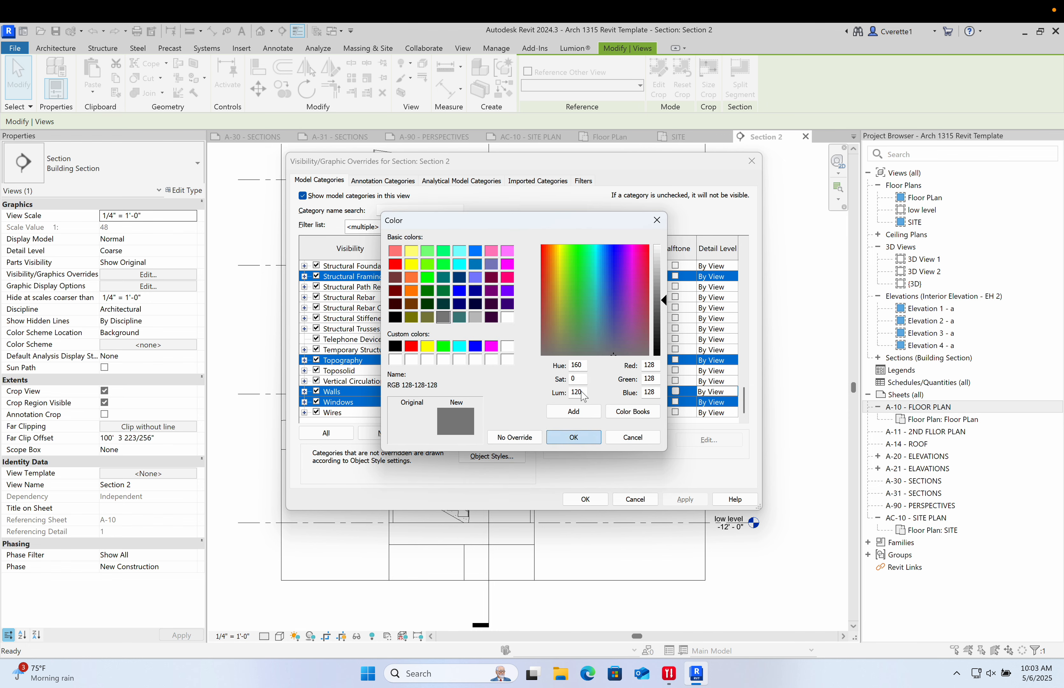
{"action": "left_click", "coordinate": [572, 437]}
{"action": "left_click", "coordinate": [551, 297]}
{"action": "left_click", "coordinate": [563, 325]}
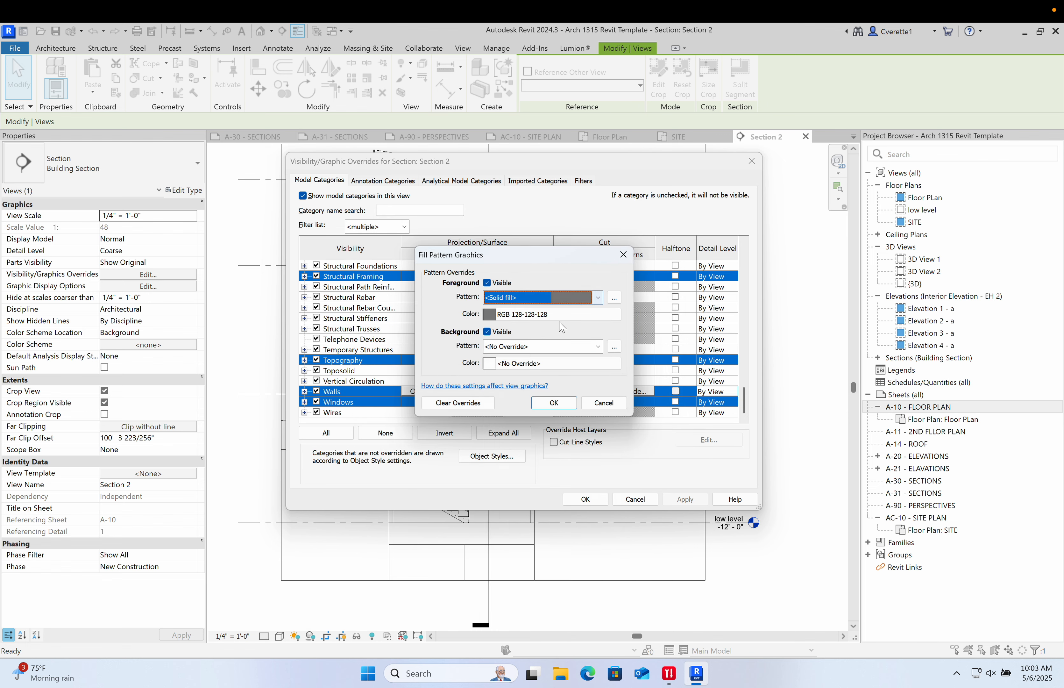
{"action": "left_click", "coordinate": [555, 403]}
{"action": "left_click", "coordinate": [690, 499]}
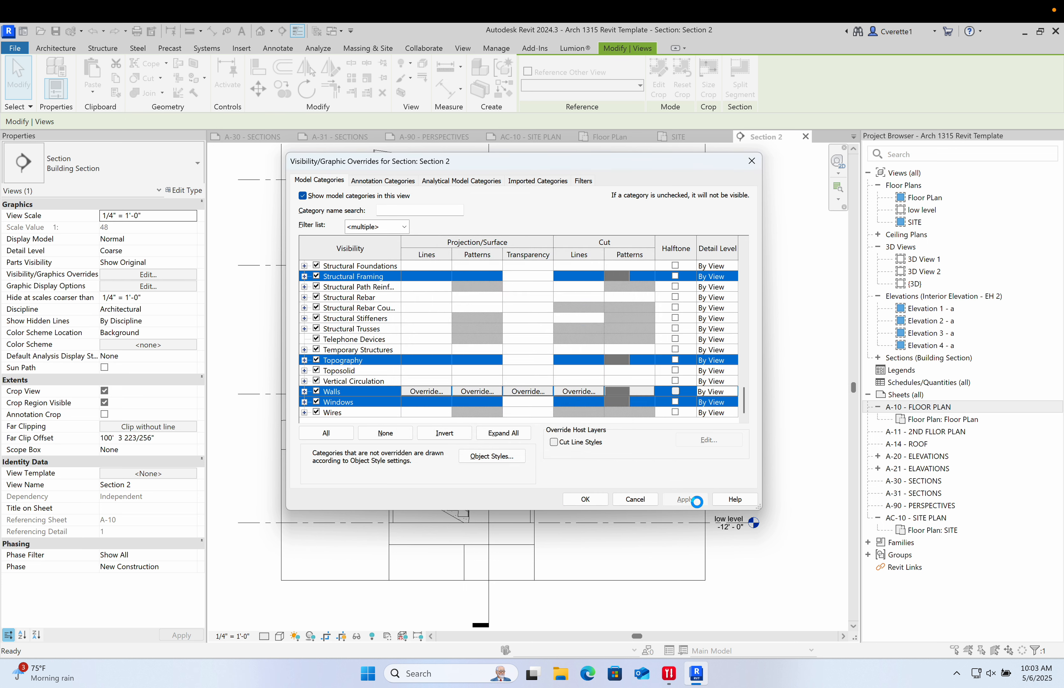
{"action": "left_click", "coordinate": [585, 499]}
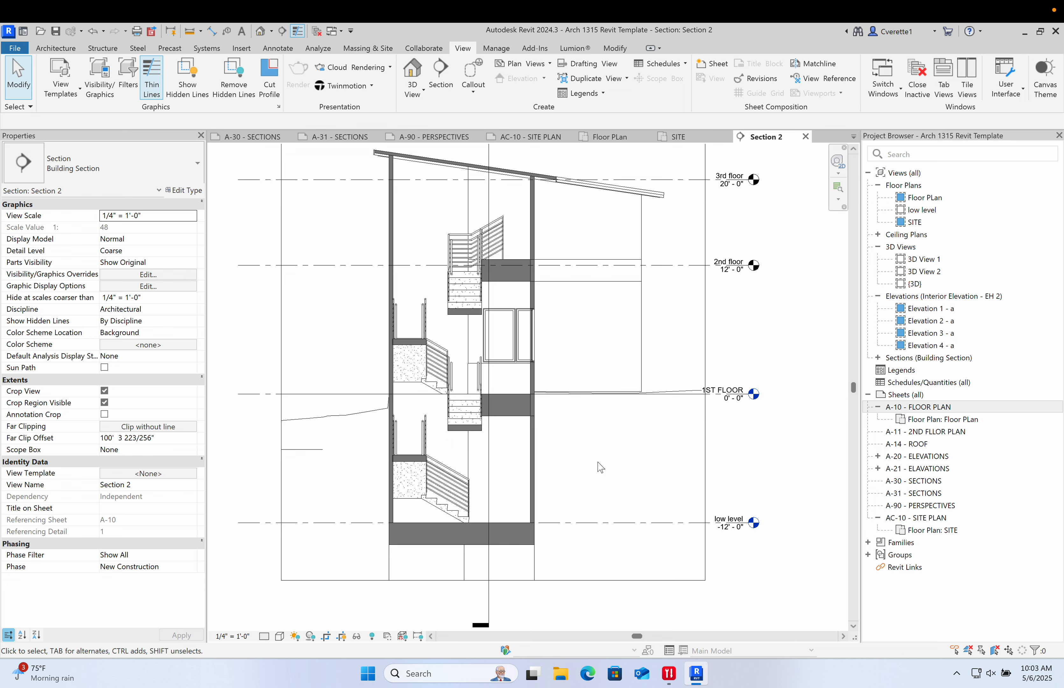
- Override the toposolid's graphics in Section 2, setting its surface foreground pattern to solid fill and turning that foreground off
{"action": "left_click", "coordinate": [342, 419]}
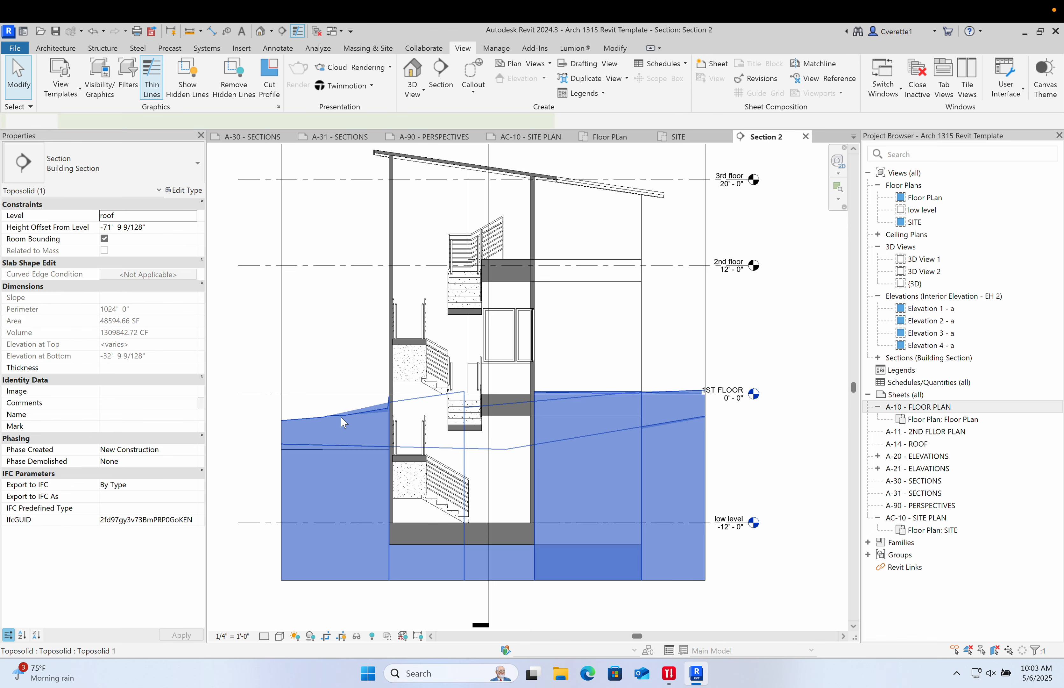
{"action": "right_click", "coordinate": [342, 417]}
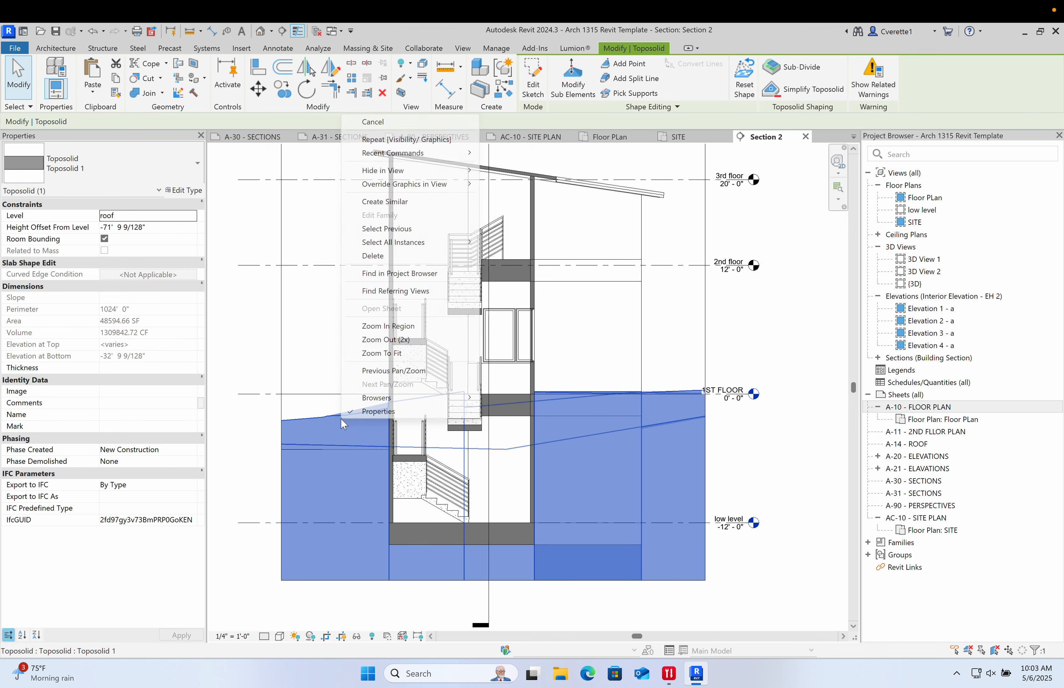
{"action": "mouse_move", "coordinate": [428, 188]}
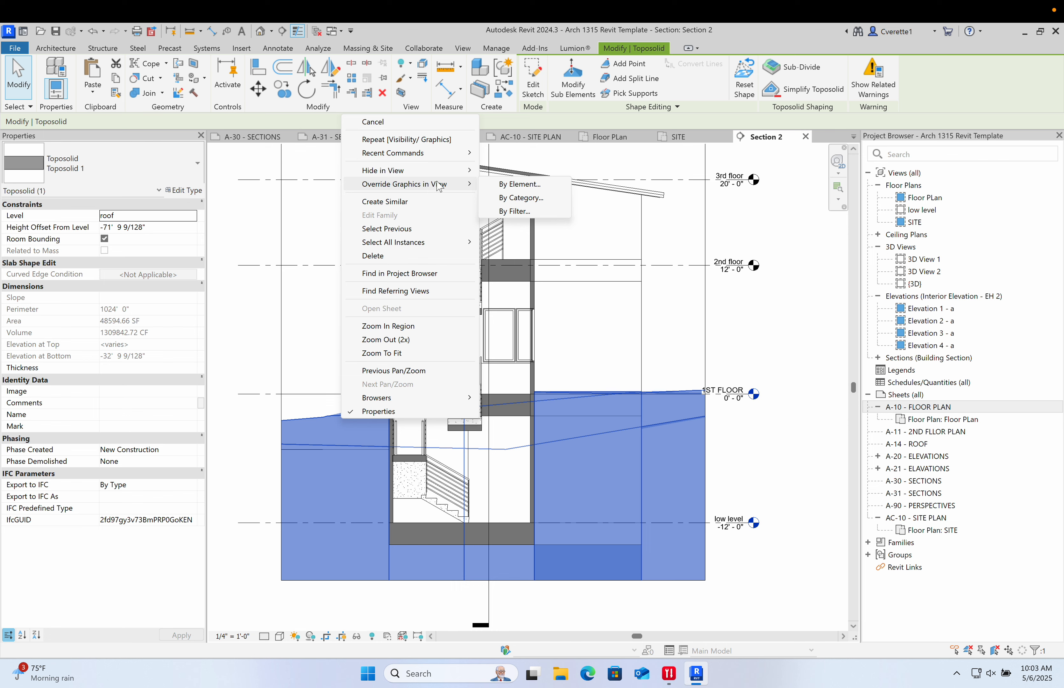
{"action": "left_click", "coordinate": [509, 184]}
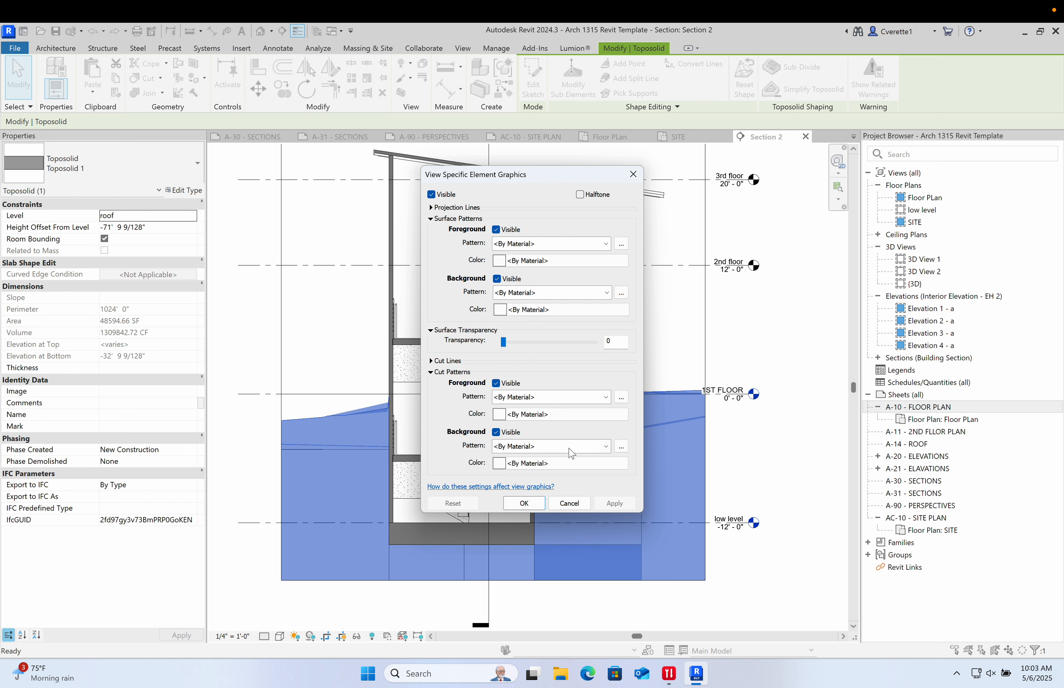
{"action": "left_click", "coordinate": [524, 243]}
{"action": "left_click", "coordinate": [538, 266]}
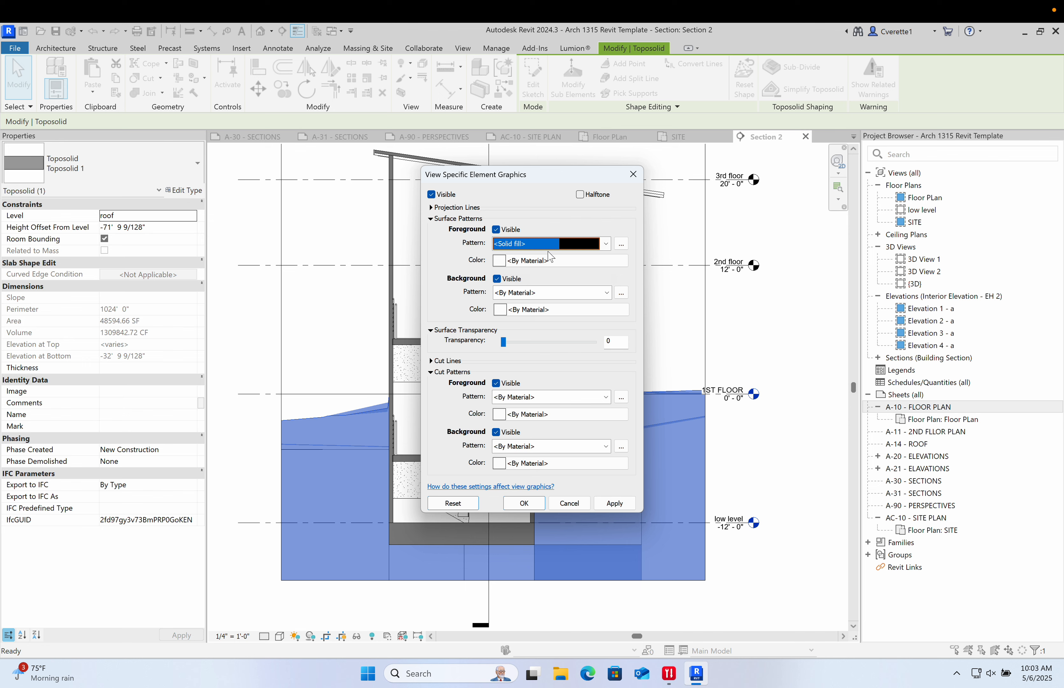
{"action": "left_click", "coordinate": [497, 230]}
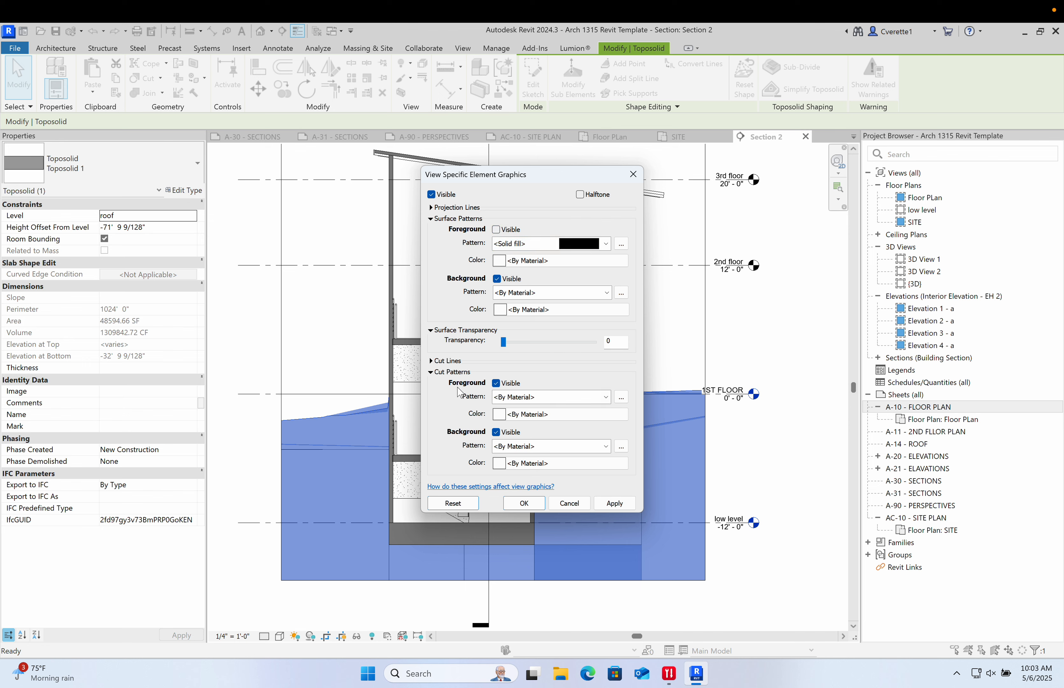
- Set the toposolid's cut foreground pattern to solid fill in grey RGB 128-128-128 and apply the override
{"action": "left_click", "coordinate": [533, 397]}
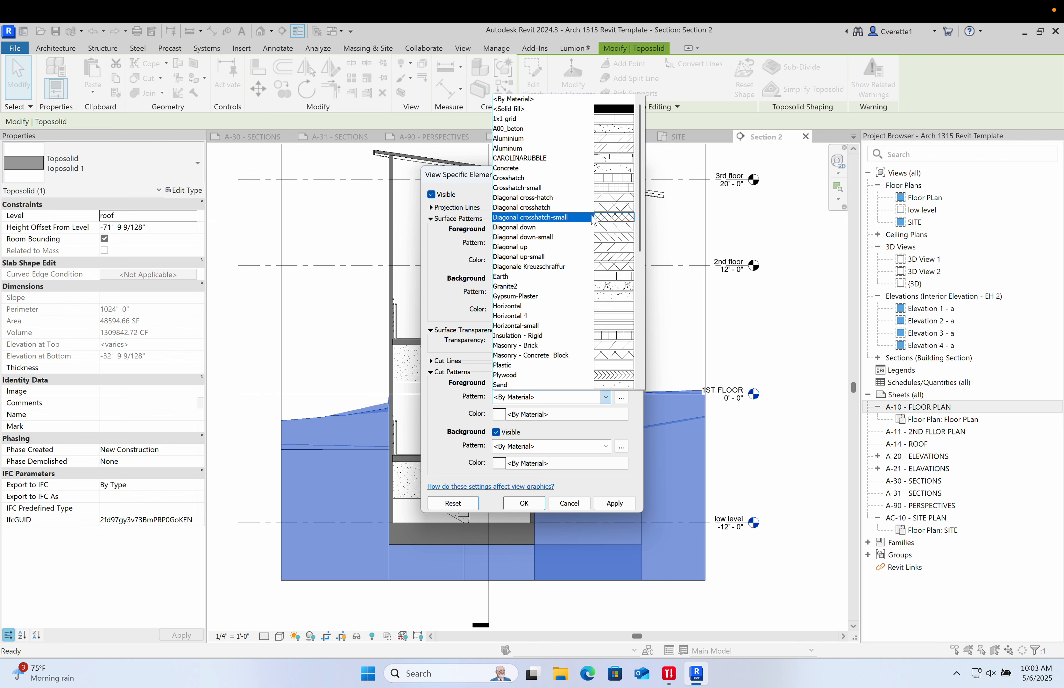
{"action": "left_click", "coordinate": [563, 115]}
{"action": "left_click", "coordinate": [548, 415]}
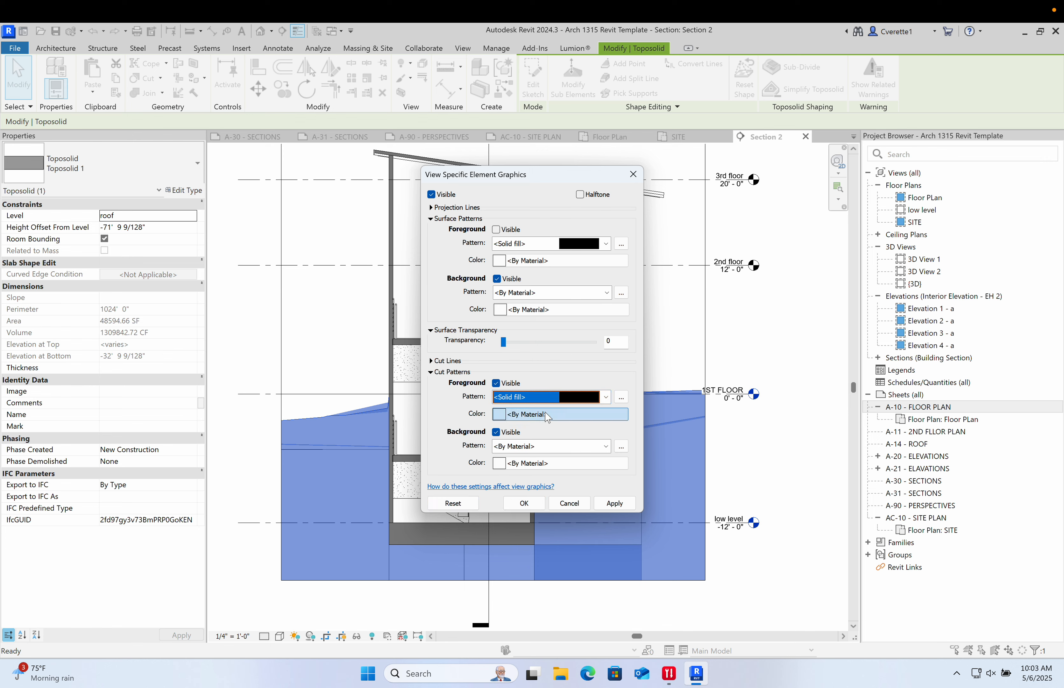
{"action": "left_click", "coordinate": [582, 445]}
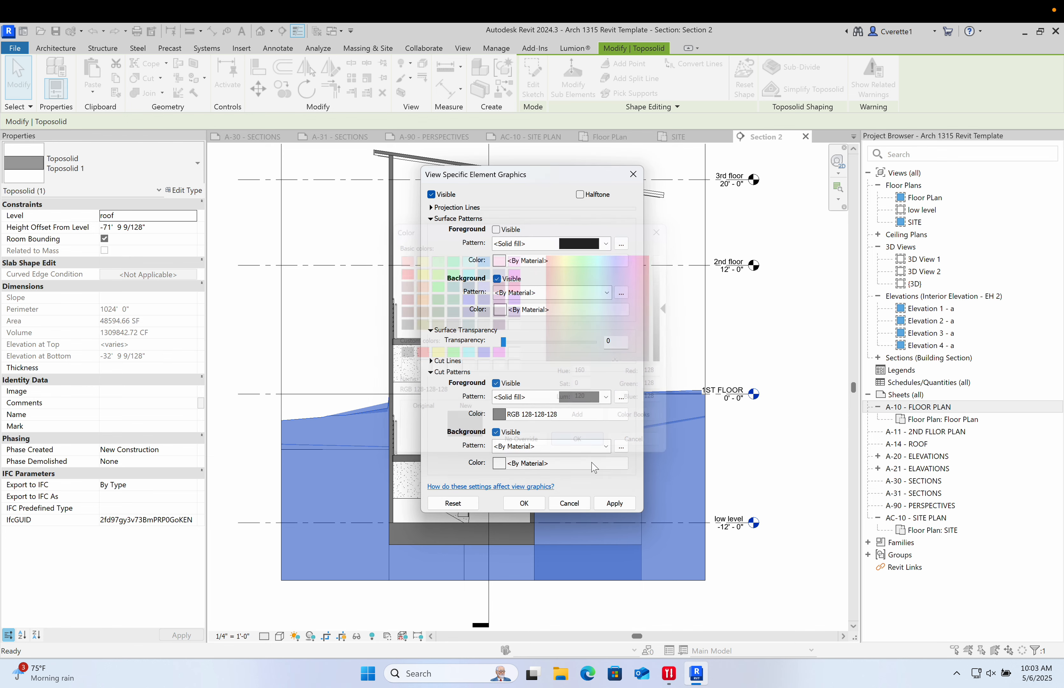
{"action": "left_click", "coordinate": [614, 503]}
{"action": "left_click", "coordinate": [532, 508]}
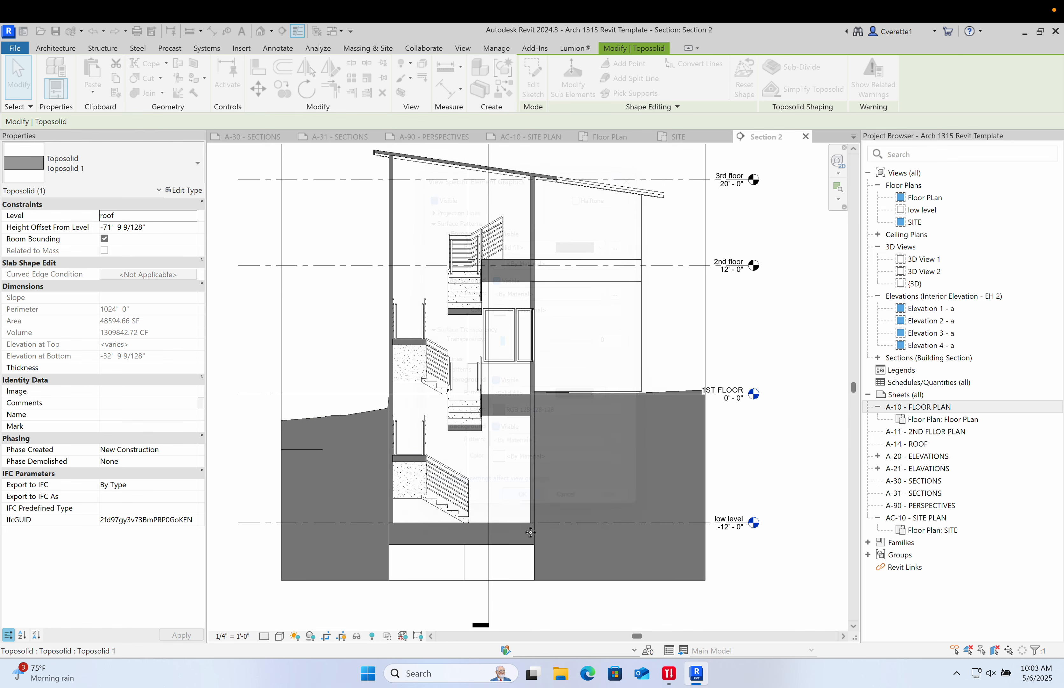
- Raise the bottom edge of Section 2's crop region closer to the low level
{"action": "left_click", "coordinate": [719, 575]}
{"action": "left_click", "coordinate": [516, 580]}
{"action": "left_click_drag", "start_coordinate": [493, 580], "coordinate": [489, 545]}
{"action": "left_click", "coordinate": [563, 603]}
{"action": "scroll", "coordinate": [520, 582], "scroll_direction": "down", "scroll_amount": 4}
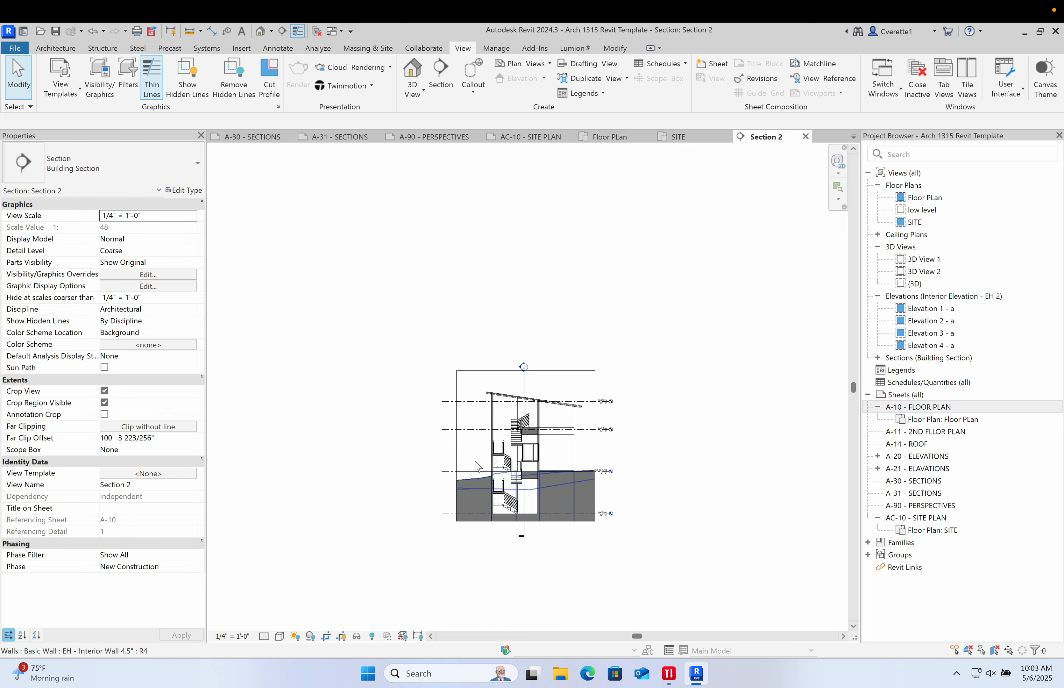
{"action": "scroll", "coordinate": [516, 475], "scroll_direction": "up", "scroll_amount": 2}
{"action": "middle_click_drag", "start_coordinate": [305, 583], "coordinate": [313, 531]}
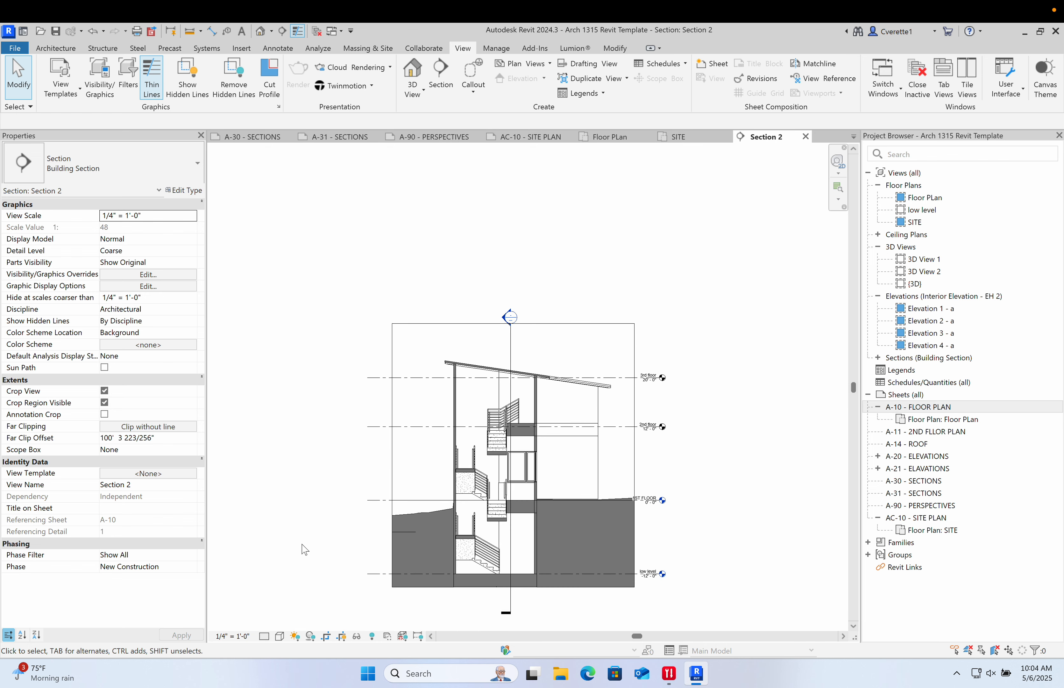
- Switch Section 2's detail level to Fine and back to Coarse
{"action": "left_click", "coordinate": [269, 636]}
{"action": "left_click", "coordinate": [282, 629]}
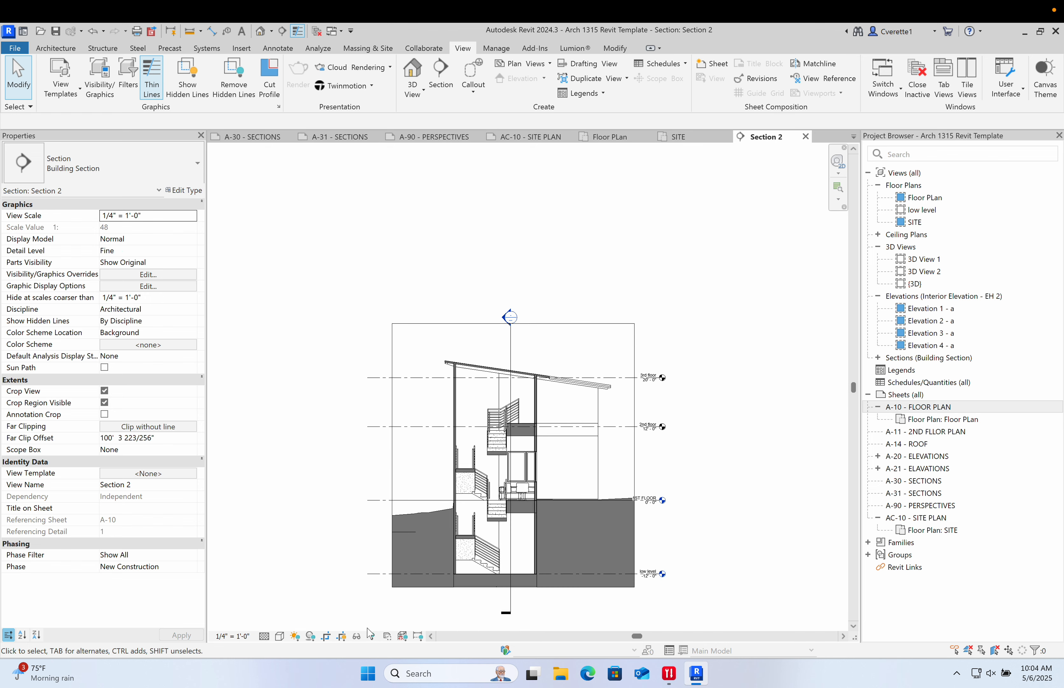
{"action": "left_click", "coordinate": [264, 635]}
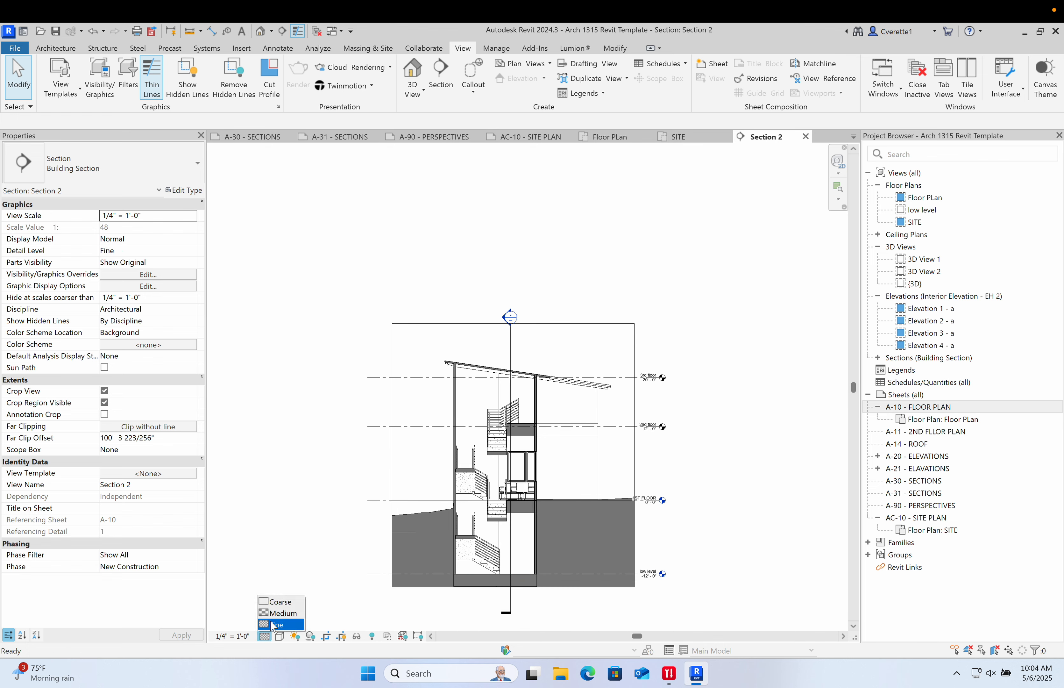
{"action": "left_click", "coordinate": [281, 601]}
- Set Section 2's detail level to Fine
{"action": "scroll", "coordinate": [520, 499], "scroll_direction": "up", "scroll_amount": 8}
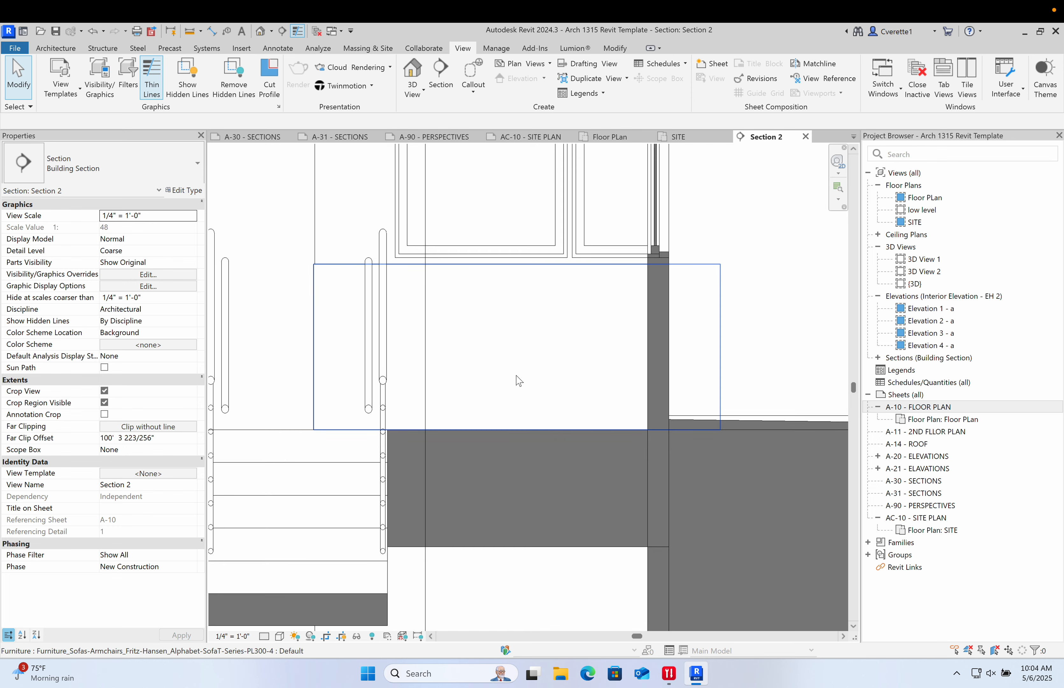
{"action": "left_click", "coordinate": [264, 636]}
{"action": "left_click", "coordinate": [282, 629]}
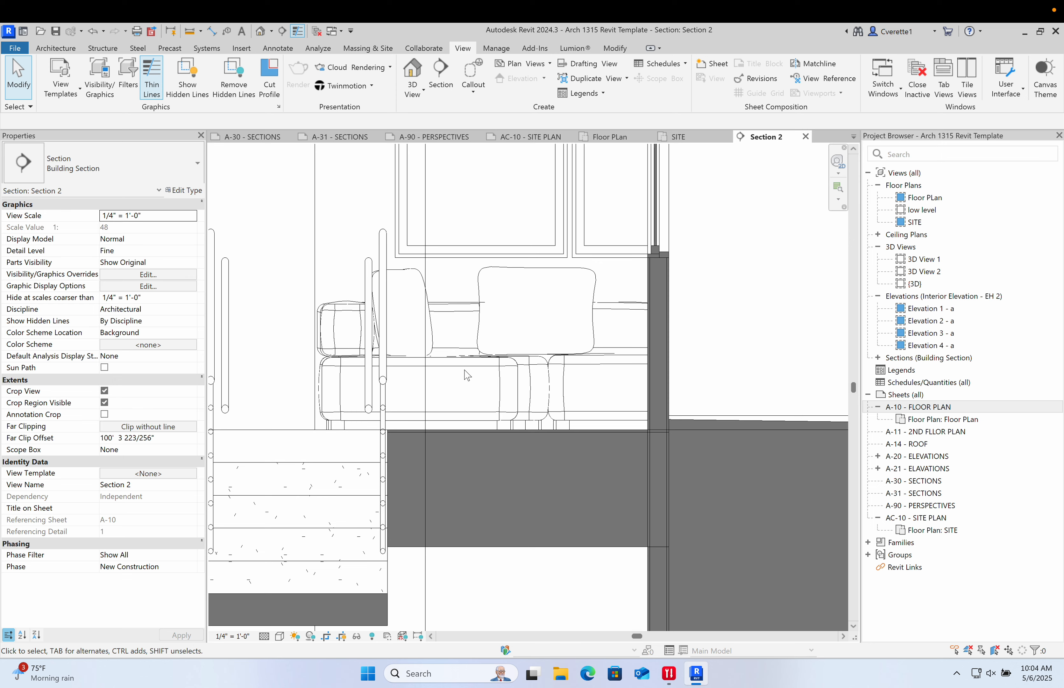
- Open the A-30 - SECTIONS sheet and place Section 1 onto it
{"action": "scroll", "coordinate": [465, 372], "scroll_direction": "down", "scroll_amount": 2}
{"action": "scroll", "coordinate": [379, 452], "scroll_direction": "down", "scroll_amount": 5}
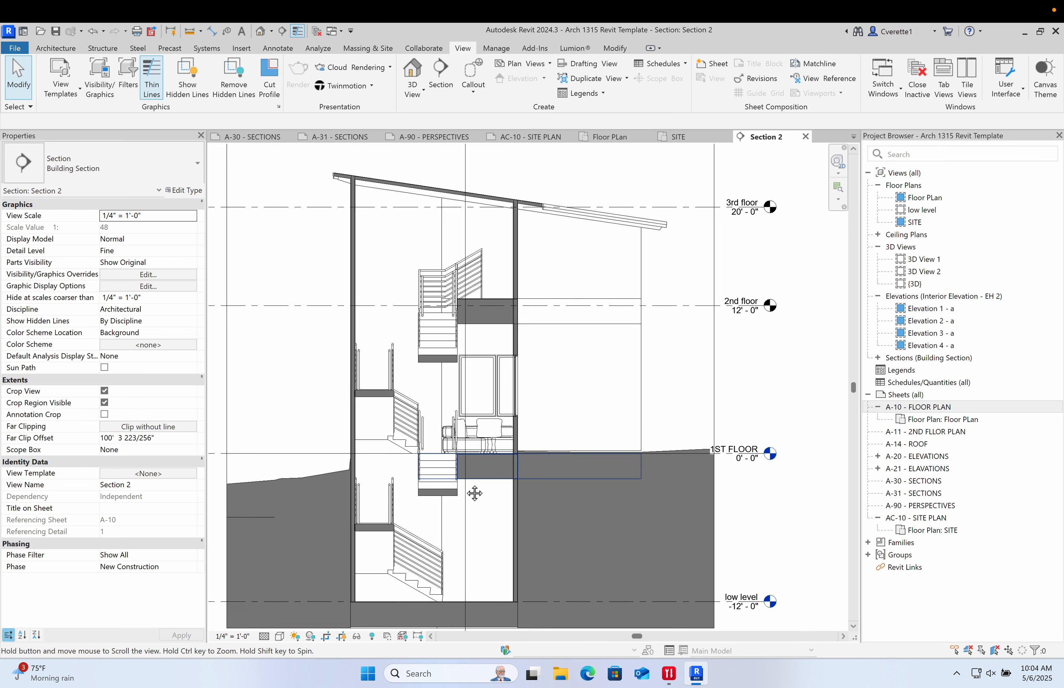
{"action": "scroll", "coordinate": [476, 491], "scroll_direction": "up", "scroll_amount": 1}
{"action": "double_click", "coordinate": [922, 481]}
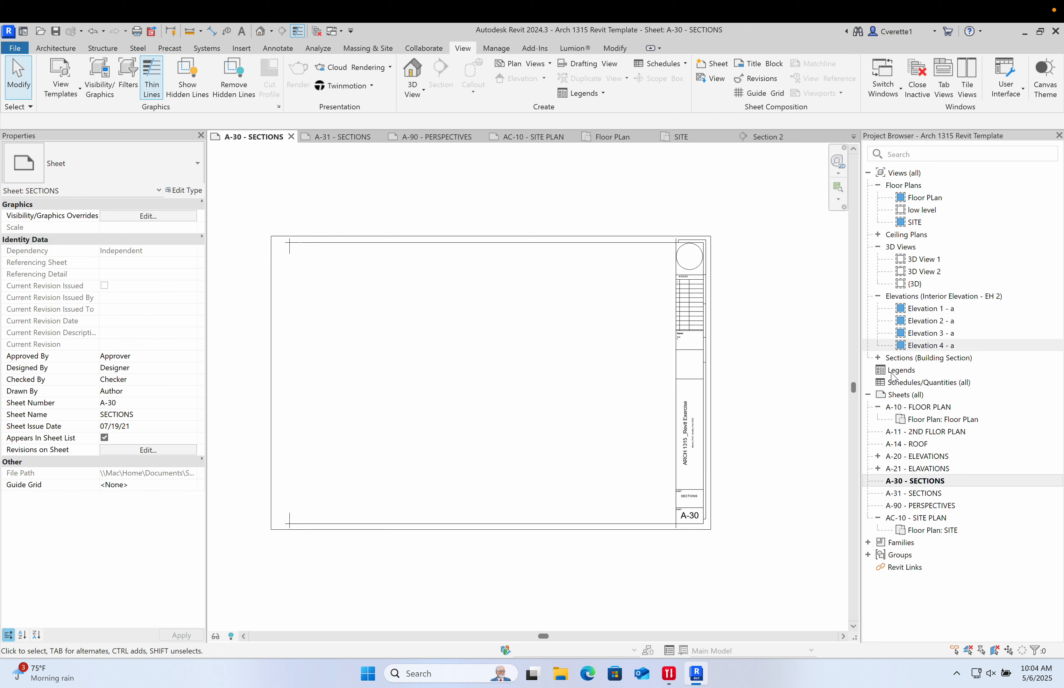
{"action": "left_click", "coordinate": [878, 358]}
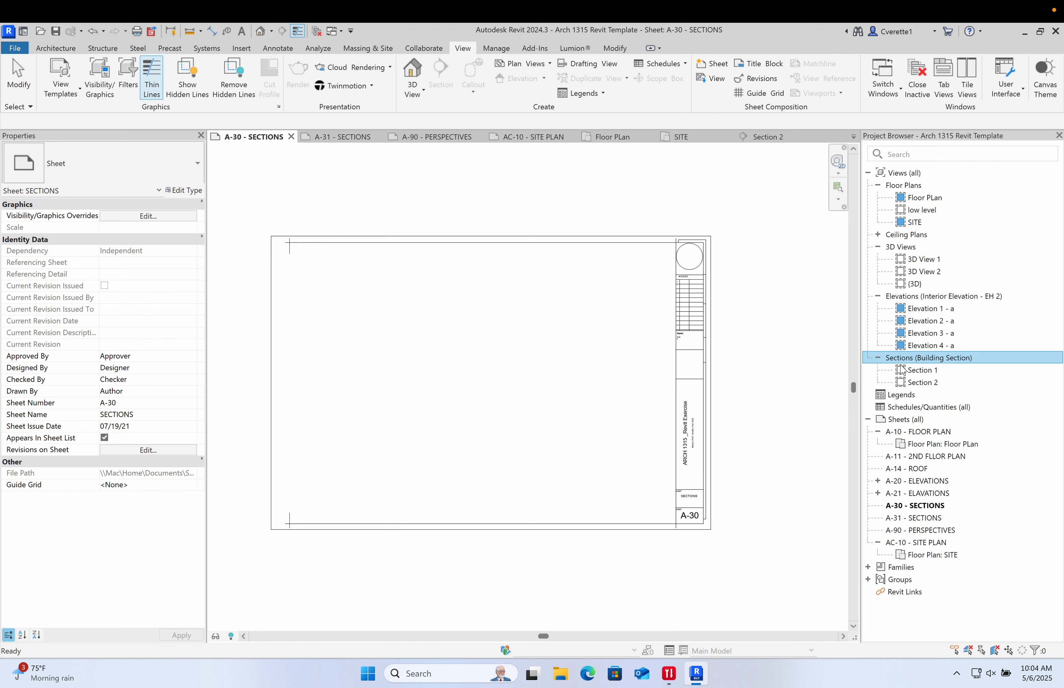
{"action": "left_click_drag", "start_coordinate": [902, 370], "coordinate": [490, 399]}
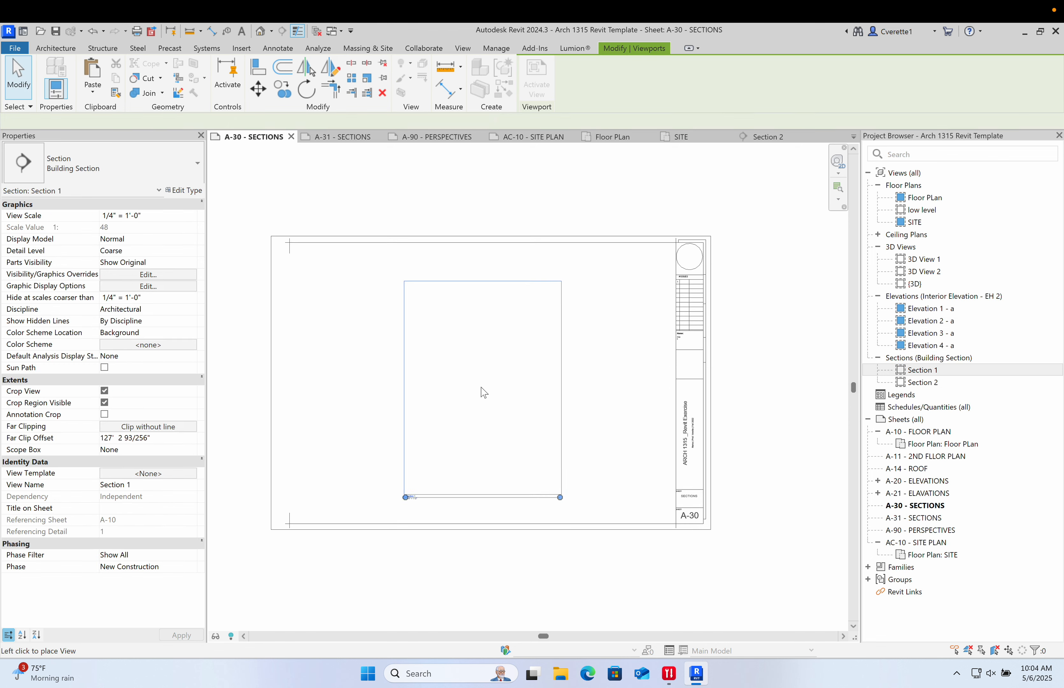
{"action": "left_click", "coordinate": [479, 393]}
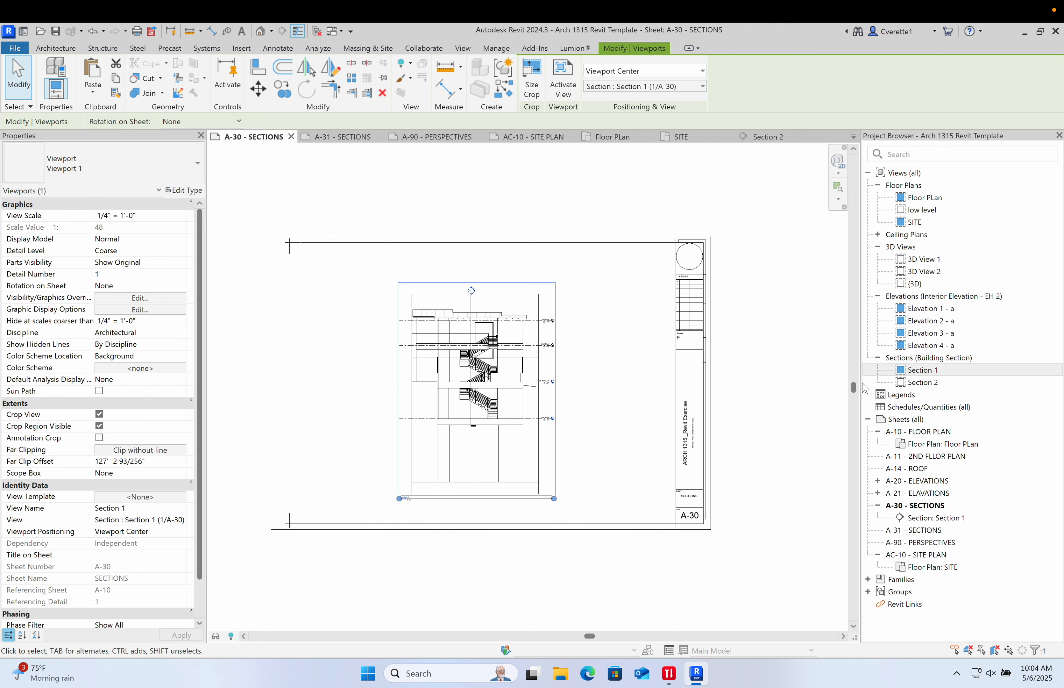
- Place Section 2 on the A-30 sheet and position it beside Section 1
{"action": "left_click_drag", "start_coordinate": [906, 383], "coordinate": [642, 396]}
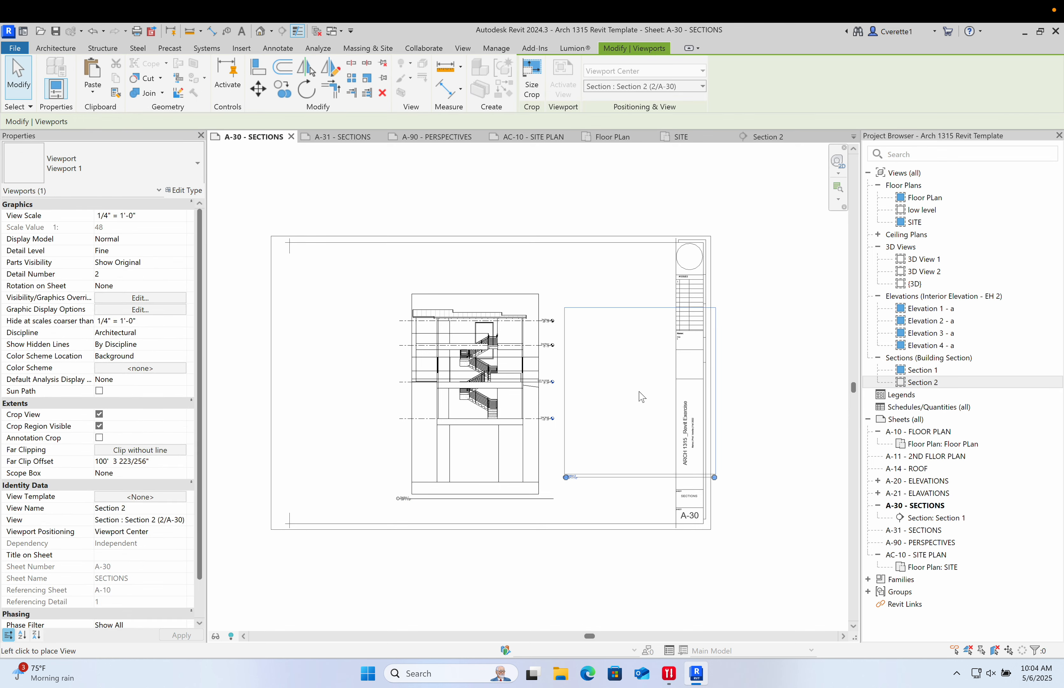
{"action": "left_click", "coordinate": [639, 392]}
{"action": "middle_click_drag", "start_coordinate": [567, 554], "coordinate": [692, 516]}
{"action": "left_click", "coordinate": [693, 517]}
{"action": "left_click_drag", "start_coordinate": [598, 379], "coordinate": [502, 379]}
{"action": "left_click", "coordinate": [601, 503]}
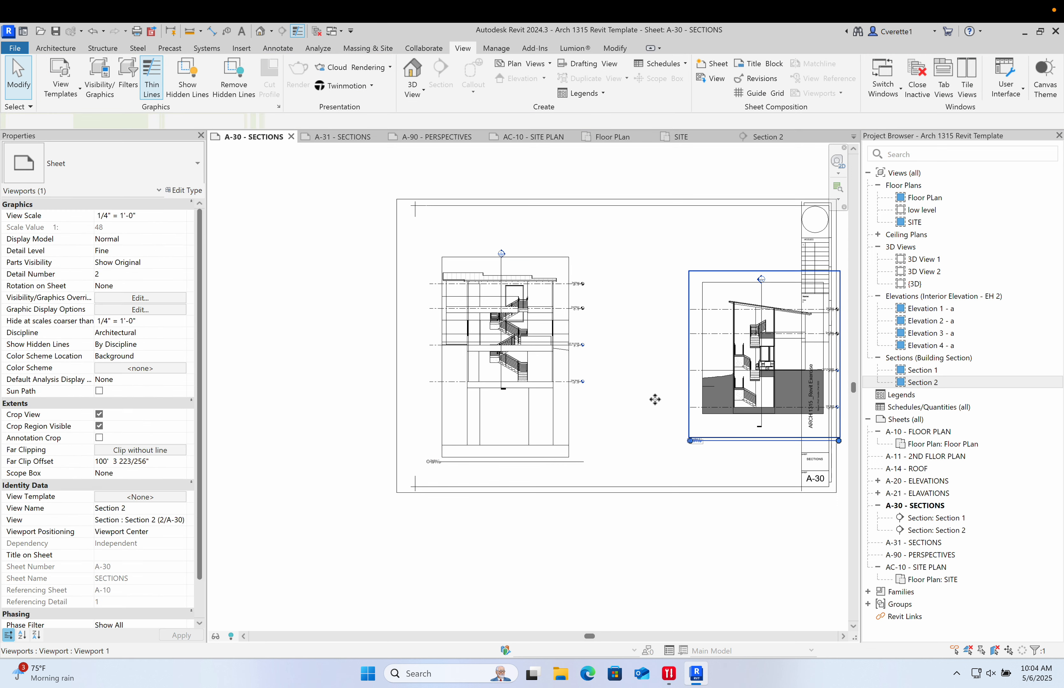
{"action": "left_click_drag", "start_coordinate": [655, 399], "coordinate": [663, 401]}
{"action": "middle_click_drag", "start_coordinate": [666, 465], "coordinate": [601, 477]}
{"action": "left_click", "coordinate": [622, 543]}
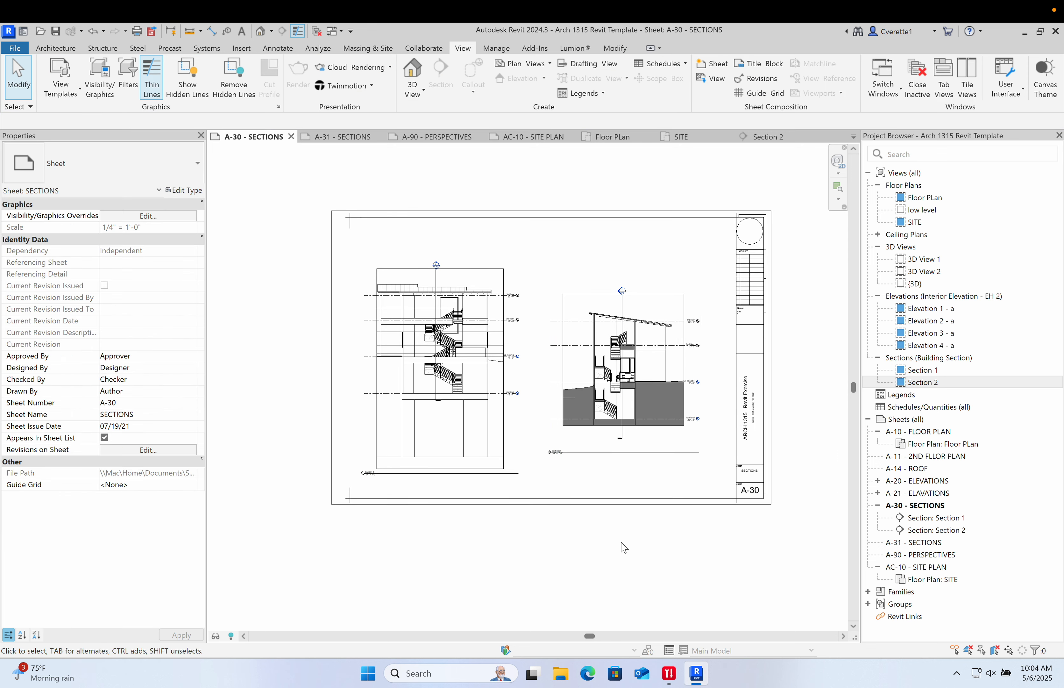
- Set the Section 2 viewport's scale to 1/2" = 1'-0"
{"action": "double_click", "coordinate": [626, 367]}
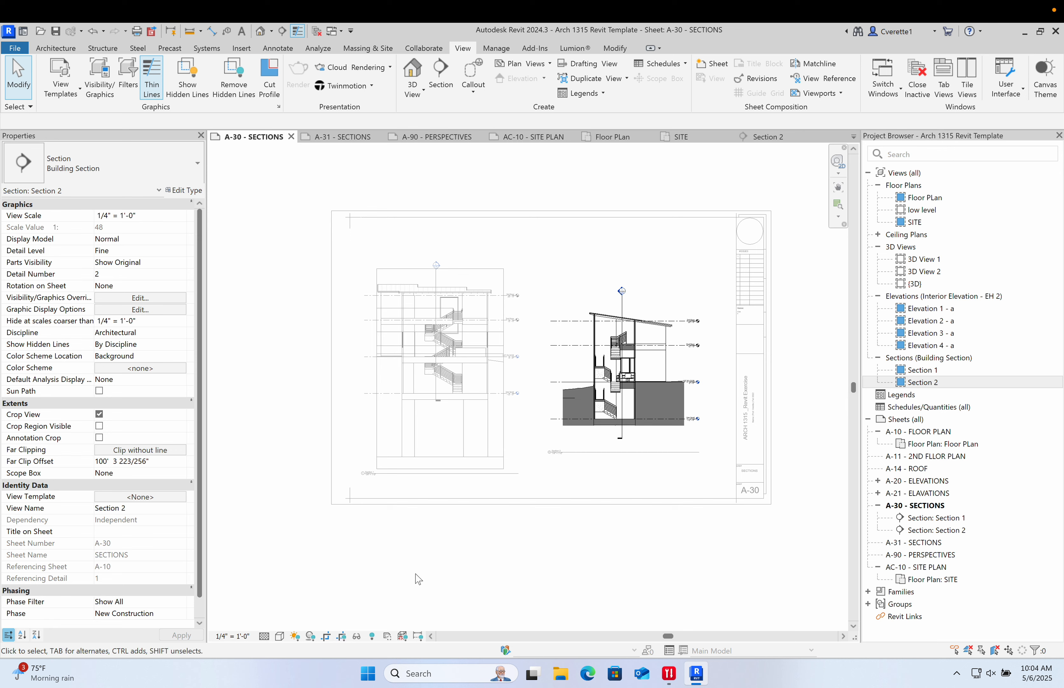
{"action": "left_click", "coordinate": [232, 636]}
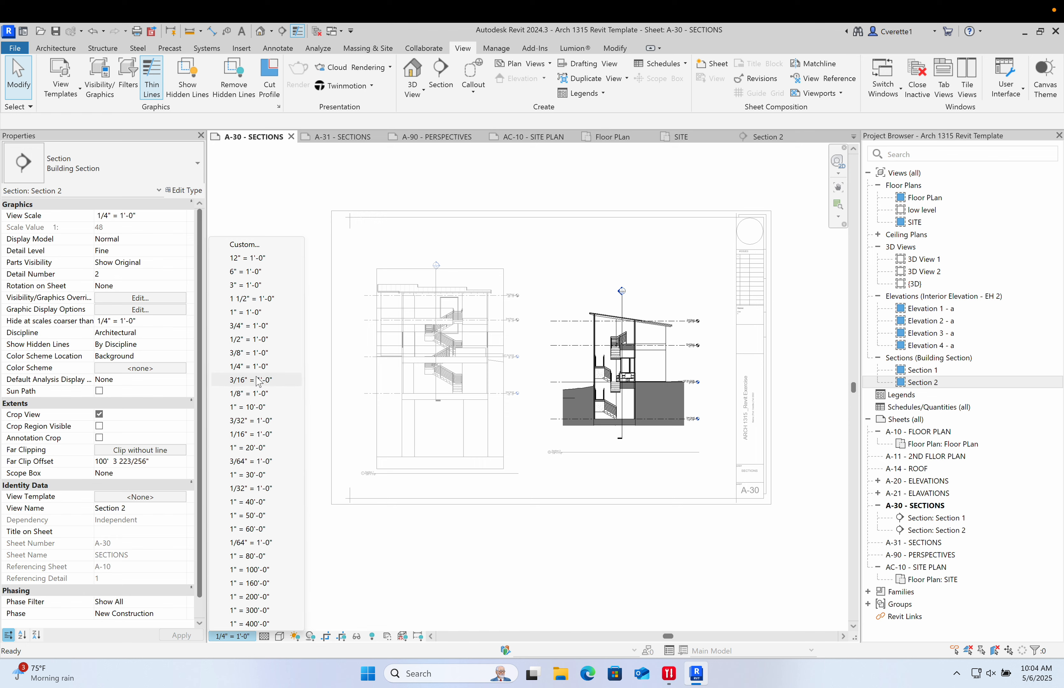
{"action": "left_click", "coordinate": [249, 339]}
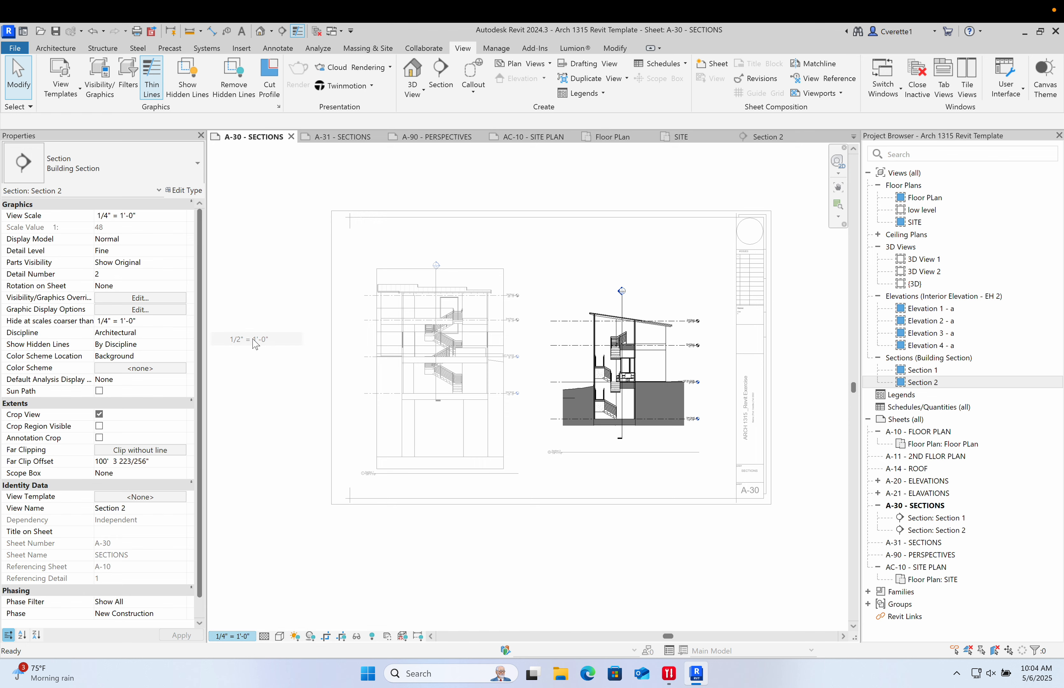
- Delete the Section 1 viewport from the A-30 sheet
{"action": "double_click", "coordinate": [428, 537]}
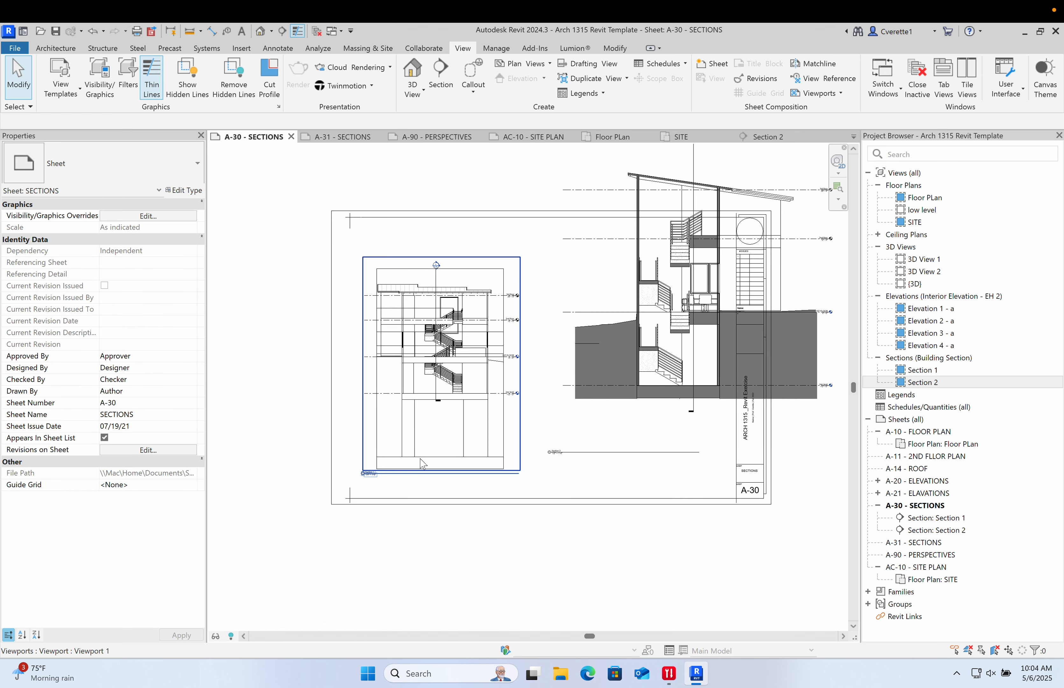
{"action": "left_click_drag", "start_coordinate": [424, 444], "coordinate": [275, 477]}
{"action": "key", "text": "Delete"}
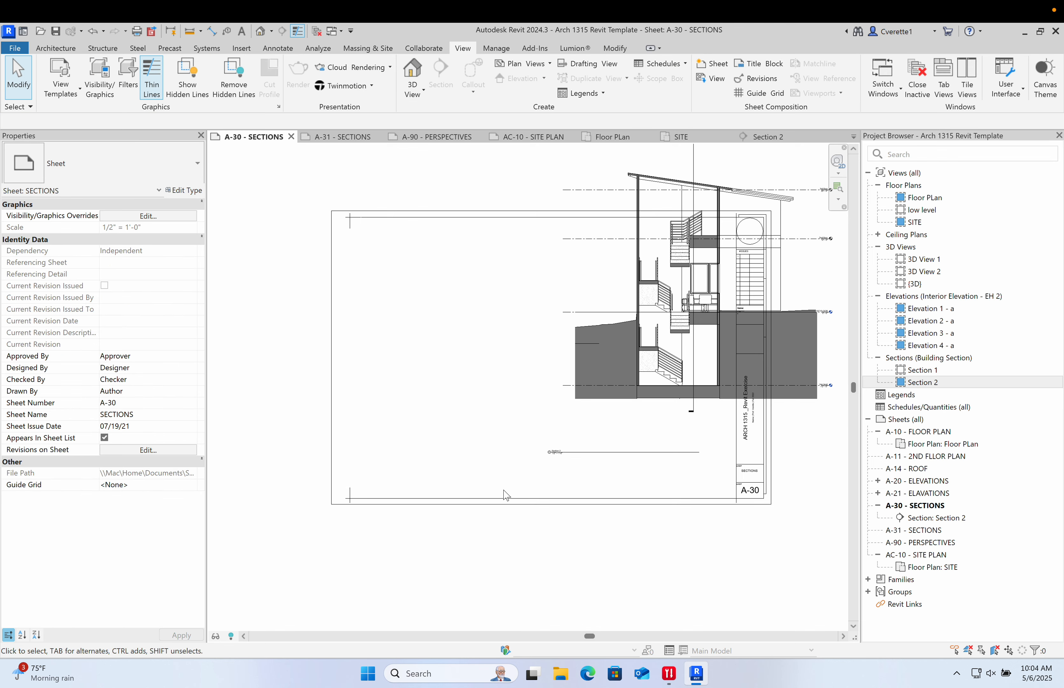
- Move the enlarged Section 2 viewport and its title line onto the sheet
{"action": "scroll", "coordinate": [537, 548], "scroll_direction": "down", "scroll_amount": 3}
{"action": "left_click_drag", "start_coordinate": [561, 413], "coordinate": [489, 457]}
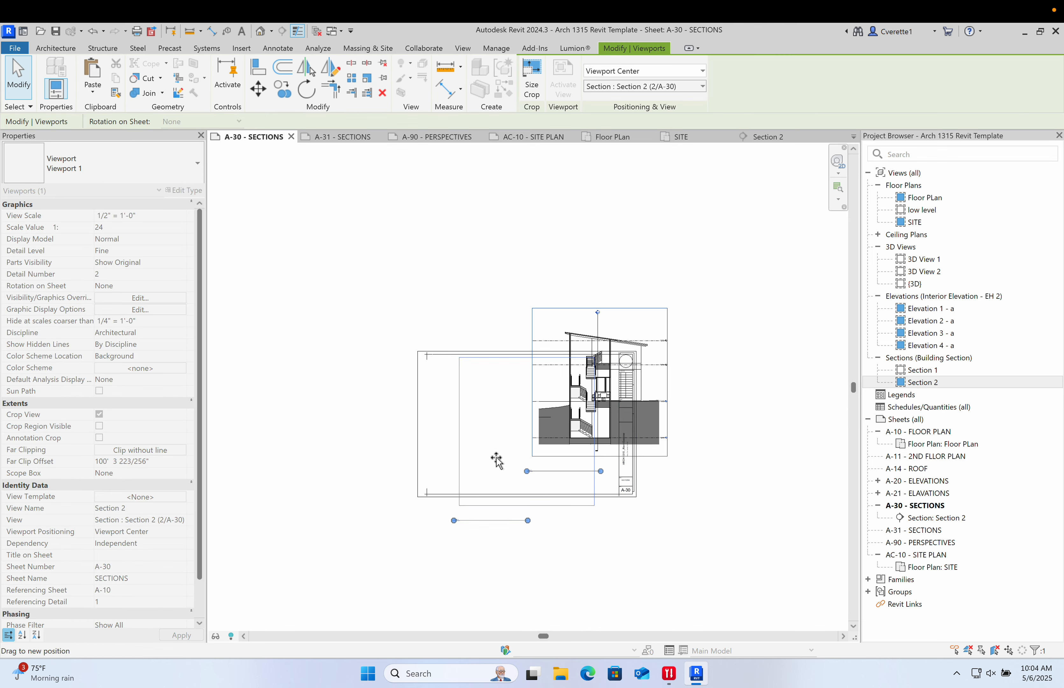
{"action": "left_click", "coordinate": [580, 544]}
{"action": "scroll", "coordinate": [532, 492], "scroll_direction": "up", "scroll_amount": 4}
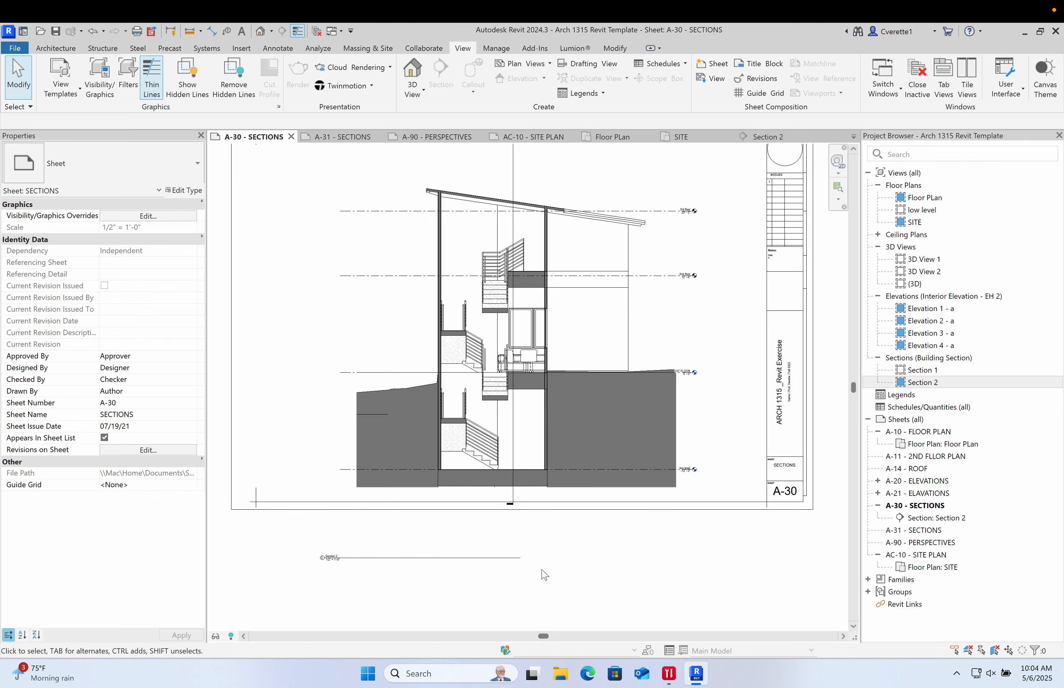
{"action": "left_click_drag", "start_coordinate": [457, 558], "coordinate": [333, 452]}
{"action": "left_click", "coordinate": [302, 356]}
{"action": "left_click", "coordinate": [427, 367]}
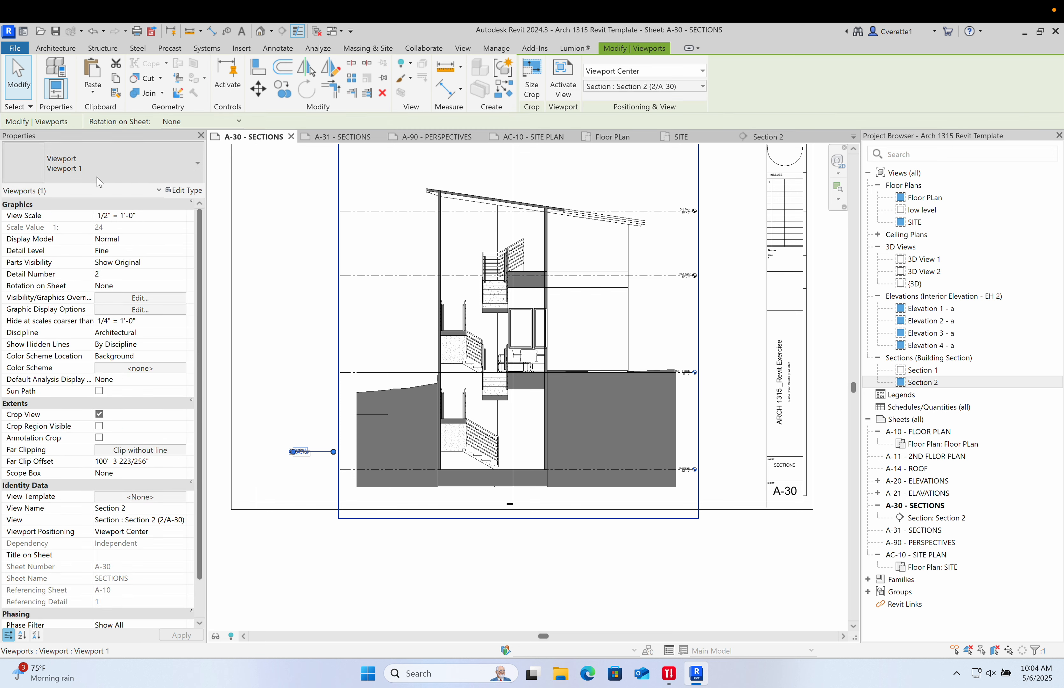
- Change the Section 2 viewport's type to EH - Viewport and reposition its title
{"action": "left_click", "coordinate": [97, 175]}
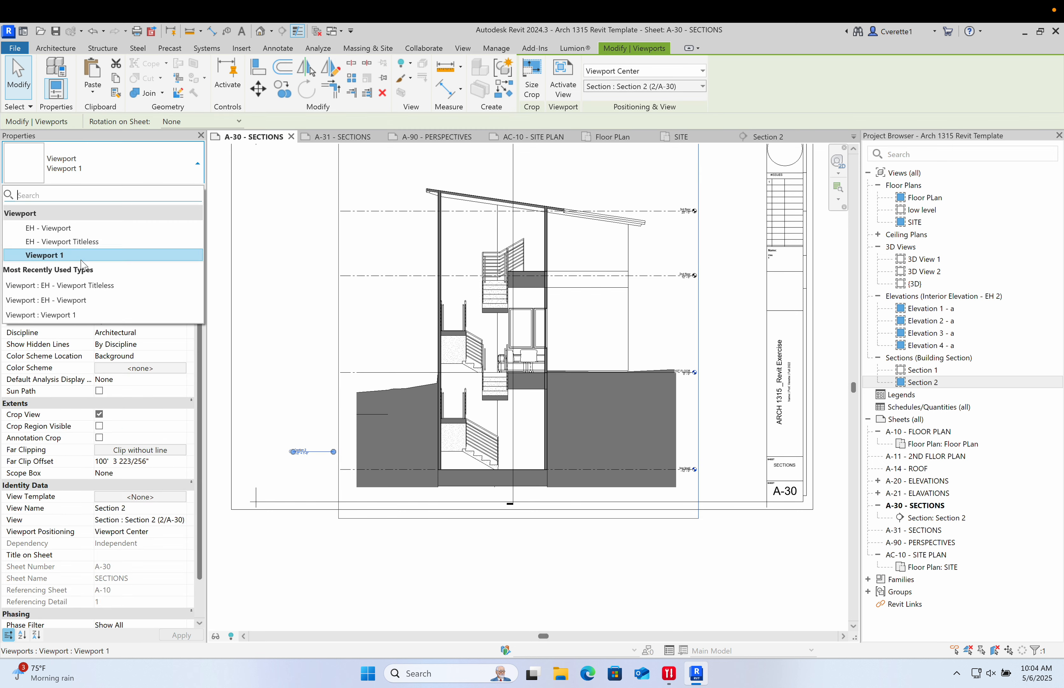
{"action": "left_click", "coordinate": [79, 228]}
{"action": "left_click", "coordinate": [276, 314]}
{"action": "middle_click_drag", "start_coordinate": [276, 394], "coordinate": [240, 430]}
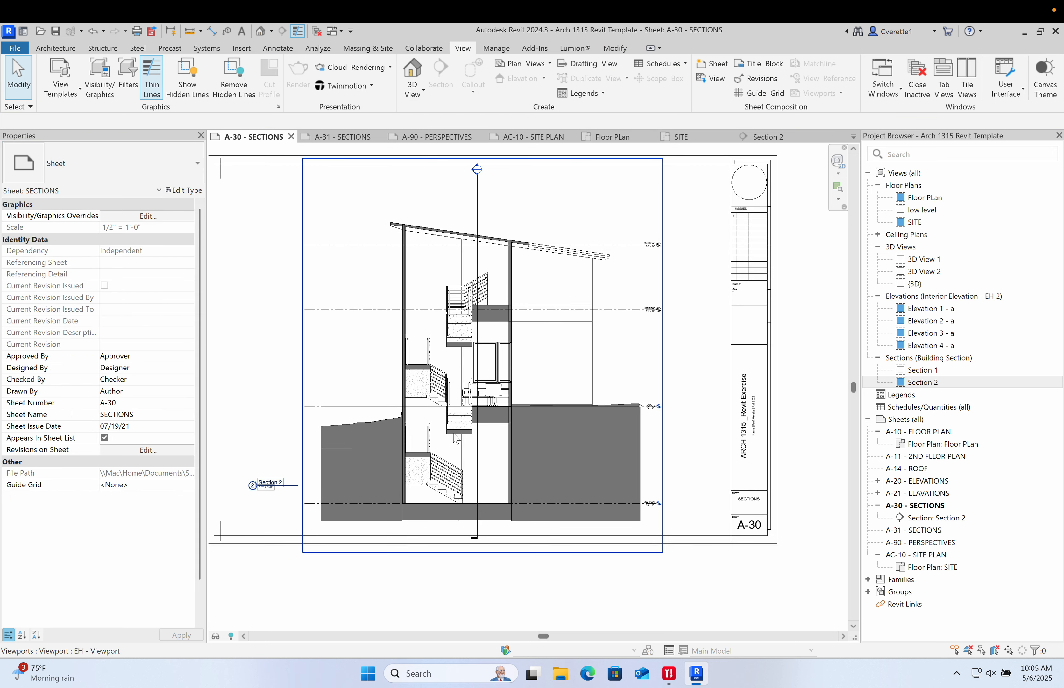
- Activate the Section 2 viewport on the sheet and drag the lower end of the section line upward
{"action": "double_click", "coordinate": [468, 421]}
{"action": "scroll", "coordinate": [487, 534], "scroll_direction": "up", "scroll_amount": 4}
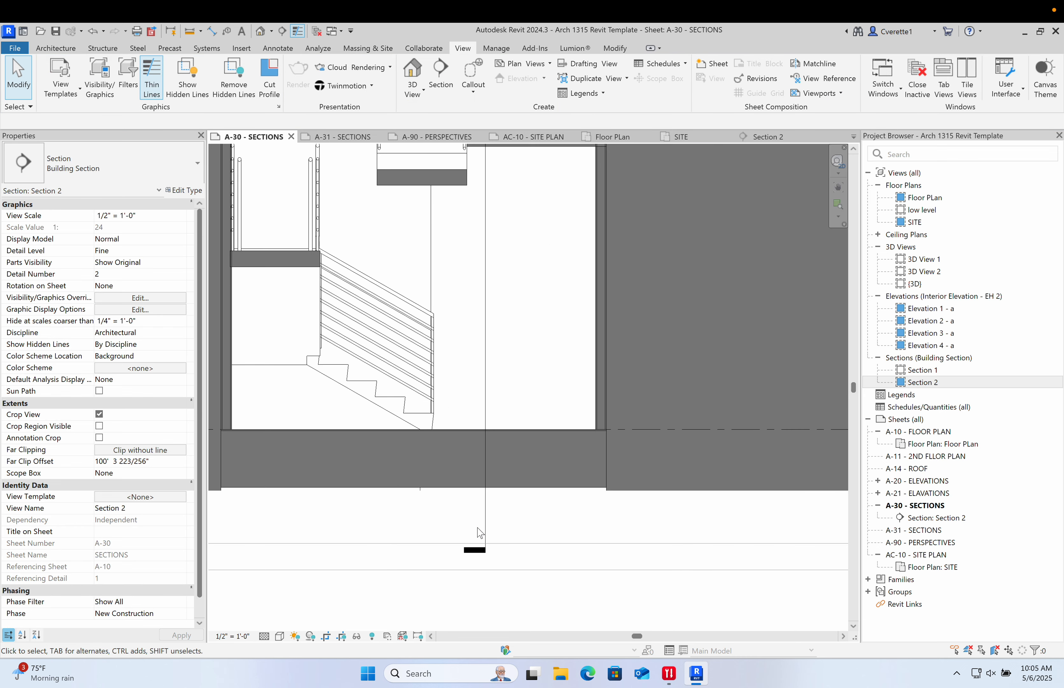
{"action": "left_click", "coordinate": [485, 530]}
{"action": "left_click_drag", "start_coordinate": [486, 547], "coordinate": [486, 520]}
{"action": "left_click", "coordinate": [395, 516]}
{"action": "scroll", "coordinate": [394, 515], "scroll_direction": "down", "scroll_amount": 4}
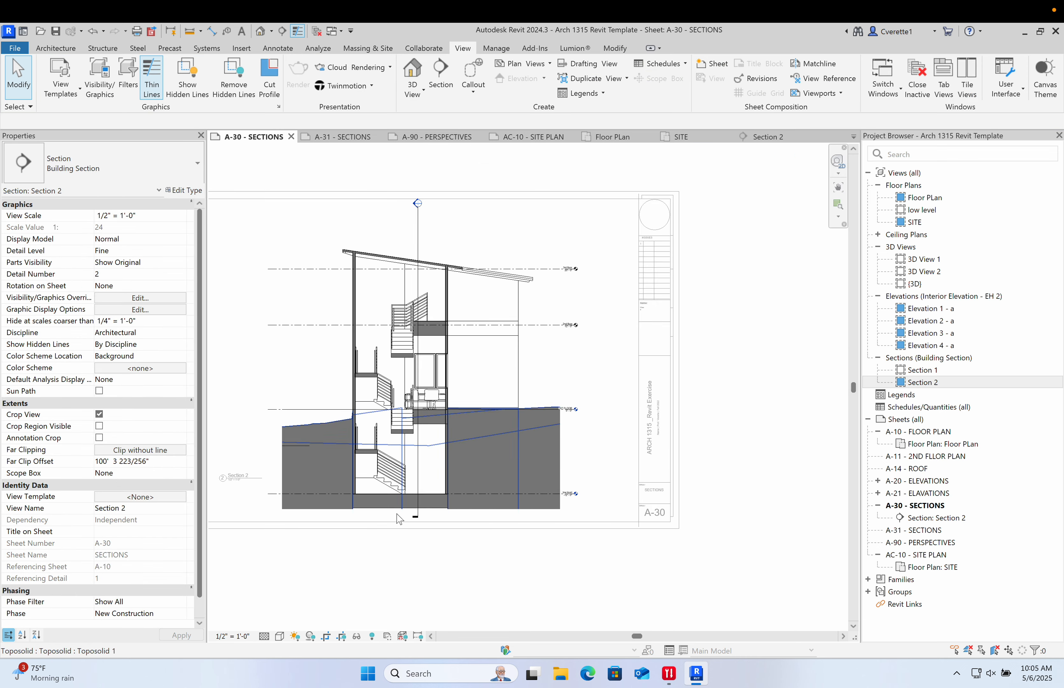
{"action": "middle_click_drag", "start_coordinate": [397, 456], "coordinate": [426, 558]}
{"action": "scroll", "coordinate": [429, 380], "scroll_direction": "up", "scroll_amount": 3}
- Drag the Section 1 marker's head downward inside the activated Section 2 view
{"action": "left_click", "coordinate": [463, 237]}
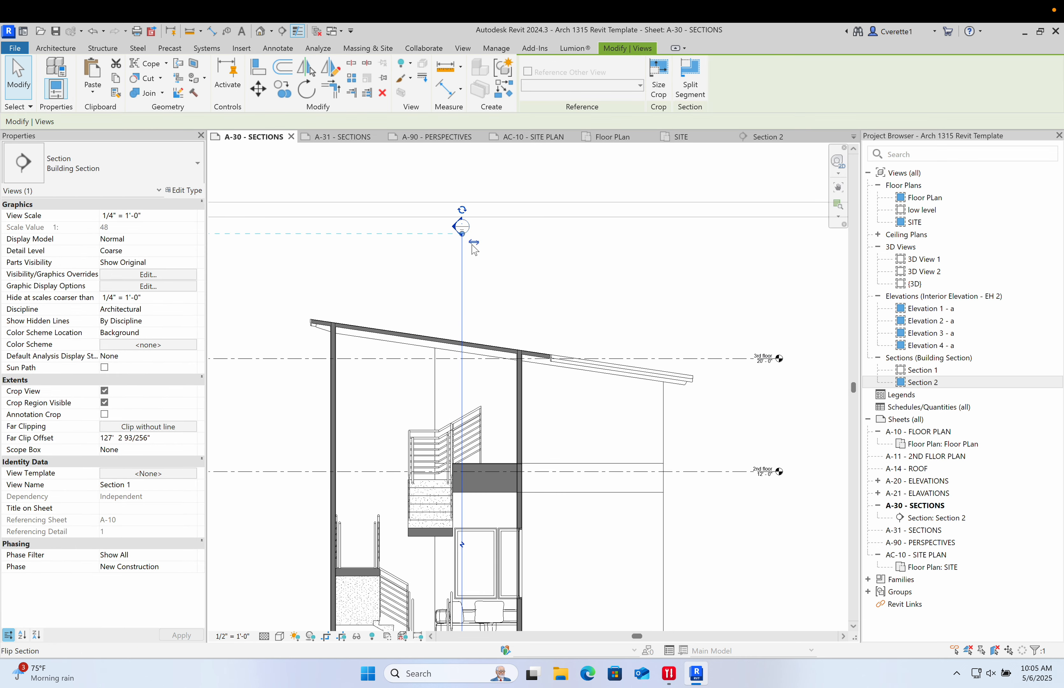
{"action": "left_click_drag", "start_coordinate": [462, 237], "coordinate": [462, 291]}
{"action": "left_click", "coordinate": [551, 289]}
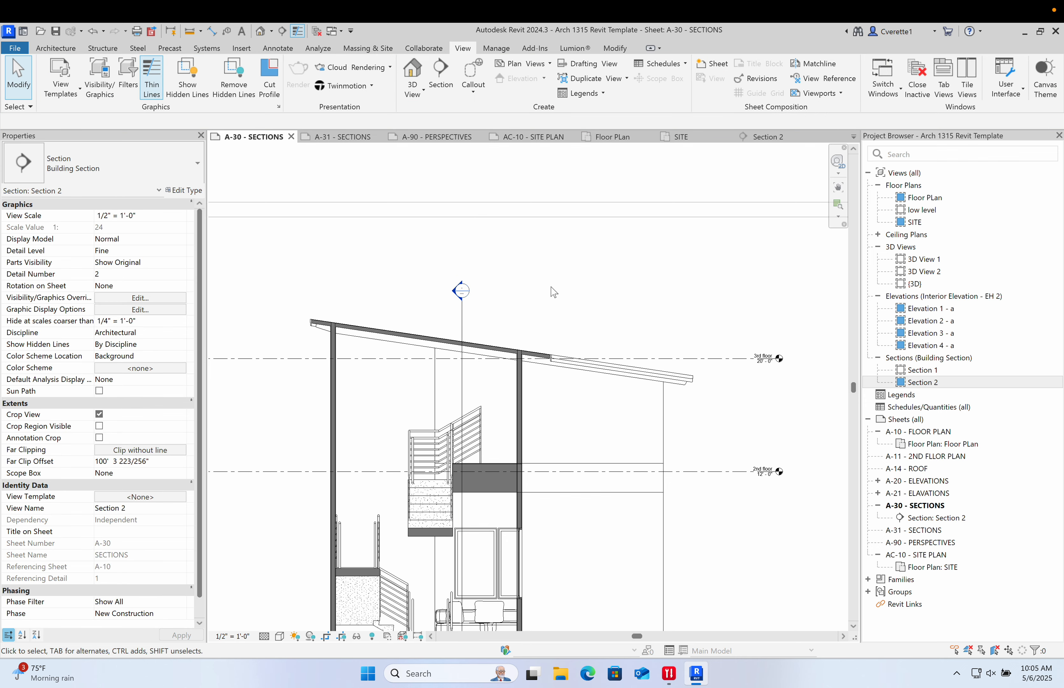
{"action": "scroll", "coordinate": [599, 283], "scroll_direction": "down", "scroll_amount": 3}
{"action": "scroll", "coordinate": [472, 323], "scroll_direction": "up", "scroll_amount": 3}
{"action": "left_click", "coordinate": [379, 292]}
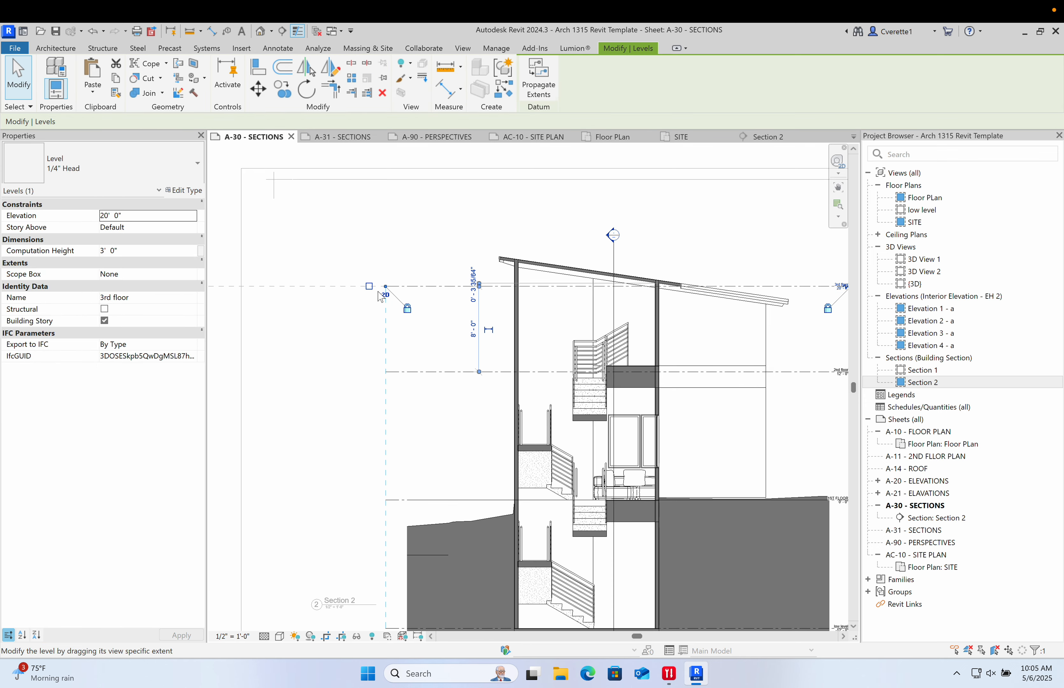
{"action": "left_click", "coordinate": [368, 242]}
{"action": "scroll", "coordinate": [374, 382], "scroll_direction": "down", "scroll_amount": 2}
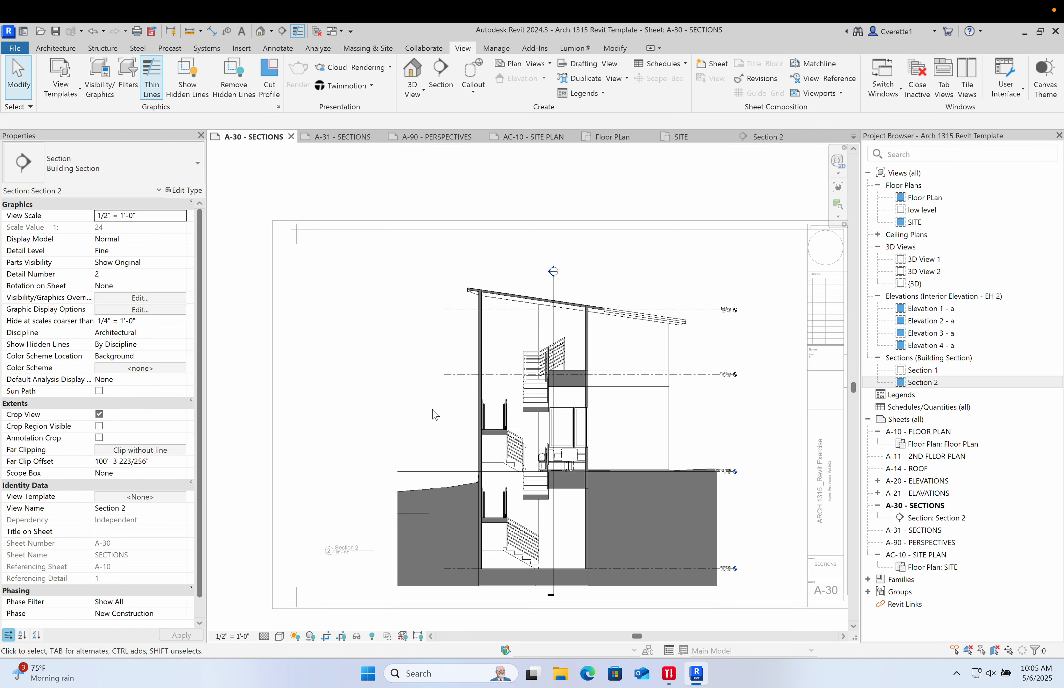
{"action": "scroll", "coordinate": [425, 484], "scroll_direction": "up", "scroll_amount": 3}
- Hide the imported My topo Lines.dwg in the Section 2 view by turning off its element visibility
{"action": "left_click", "coordinate": [404, 465]}
{"action": "left_click", "coordinate": [368, 427]}
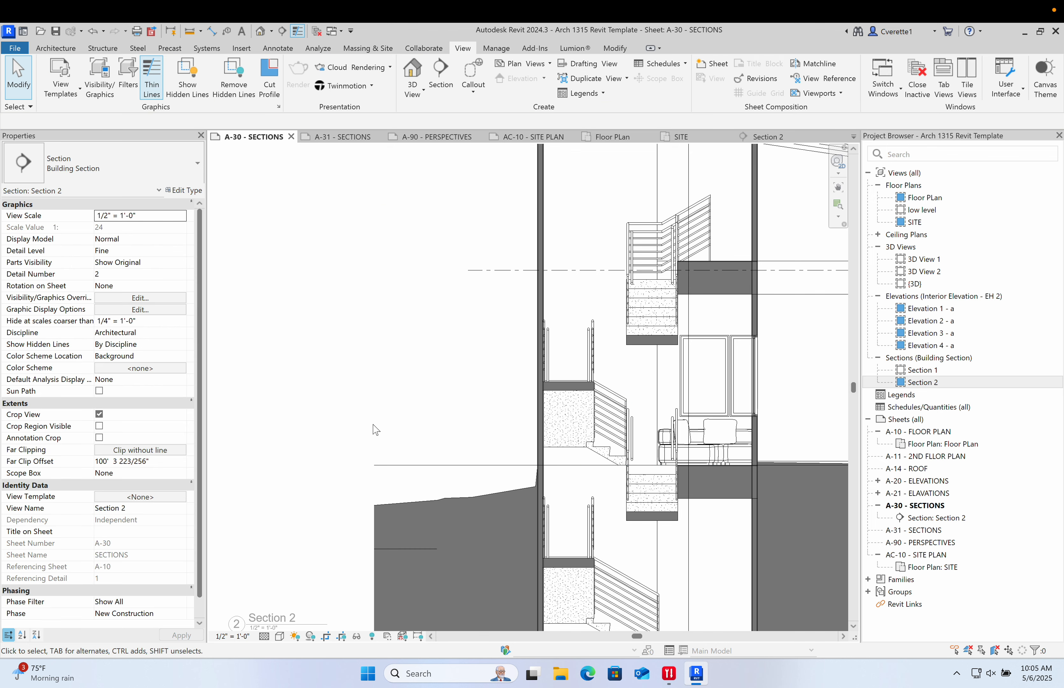
{"action": "left_click", "coordinate": [404, 468]}
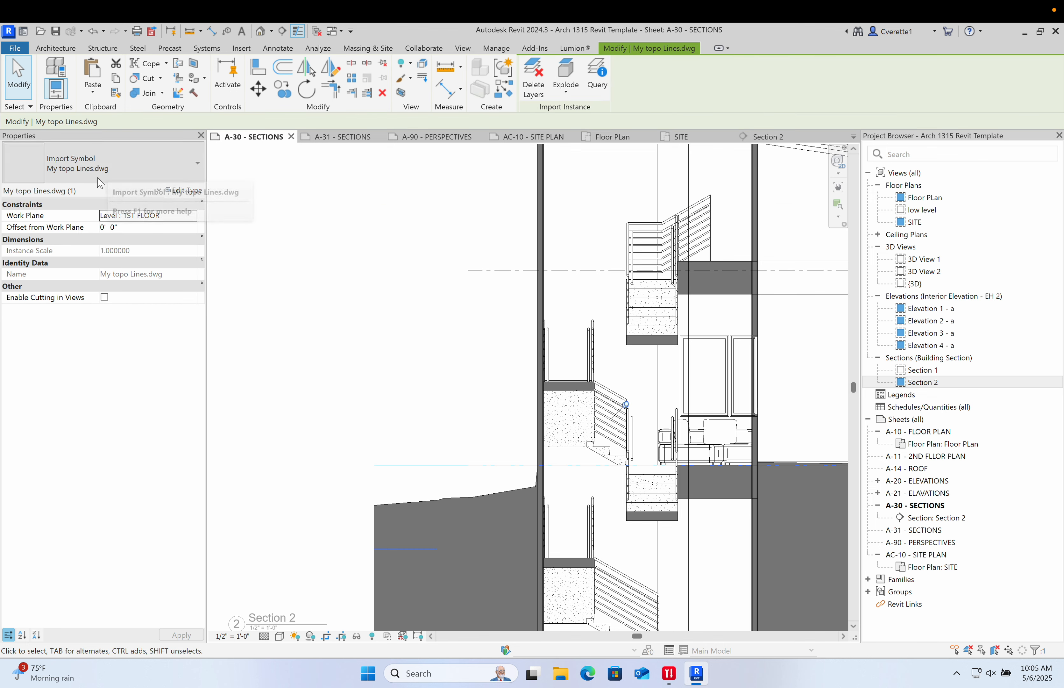
{"action": "left_click", "coordinate": [416, 425]}
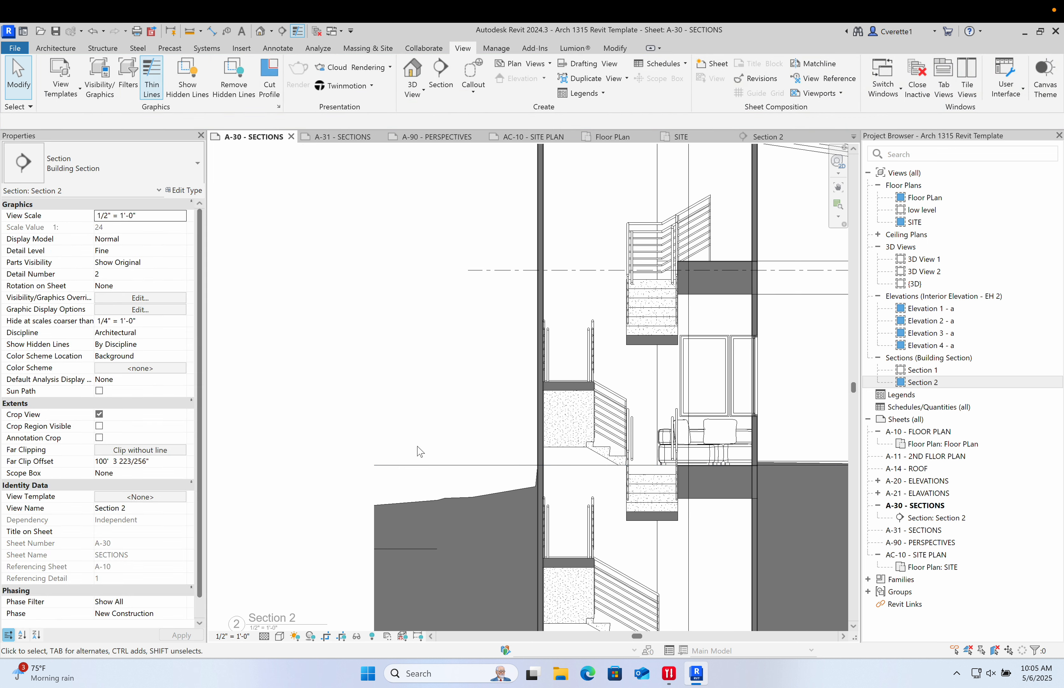
{"action": "left_click", "coordinate": [415, 466]}
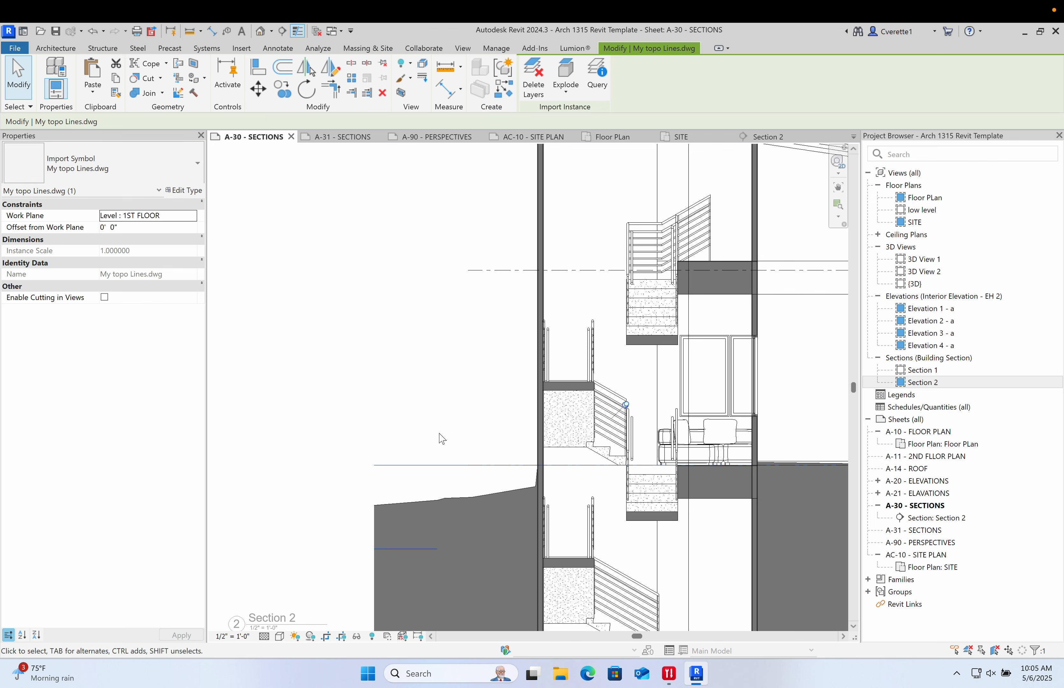
{"action": "left_click", "coordinate": [425, 406]}
{"action": "left_click", "coordinate": [433, 465]}
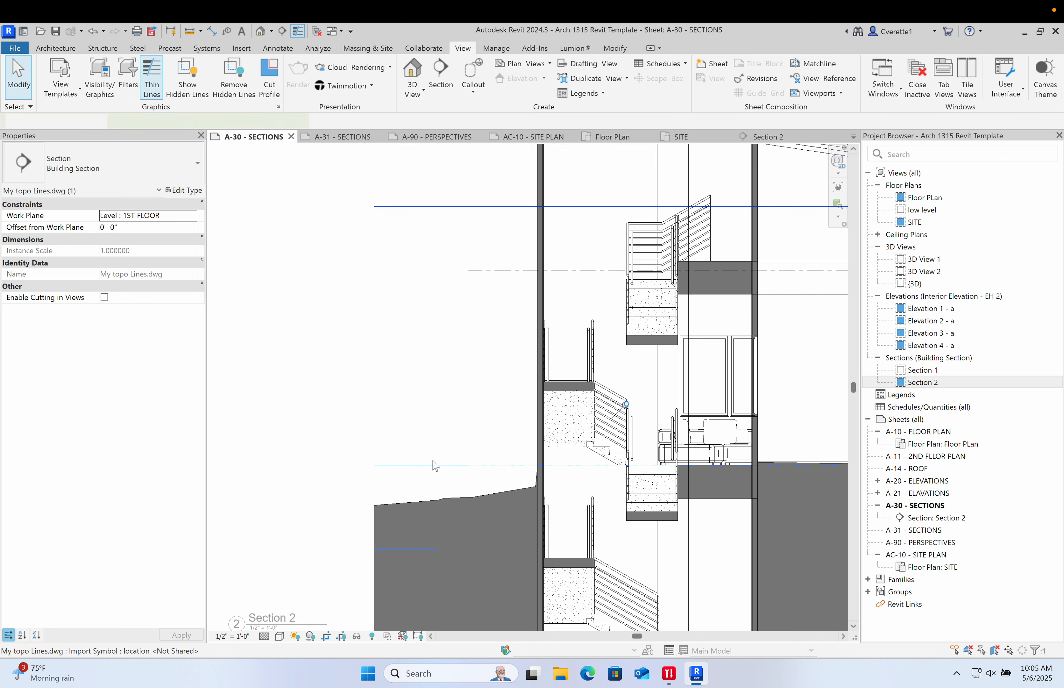
{"action": "right_click", "coordinate": [432, 464]}
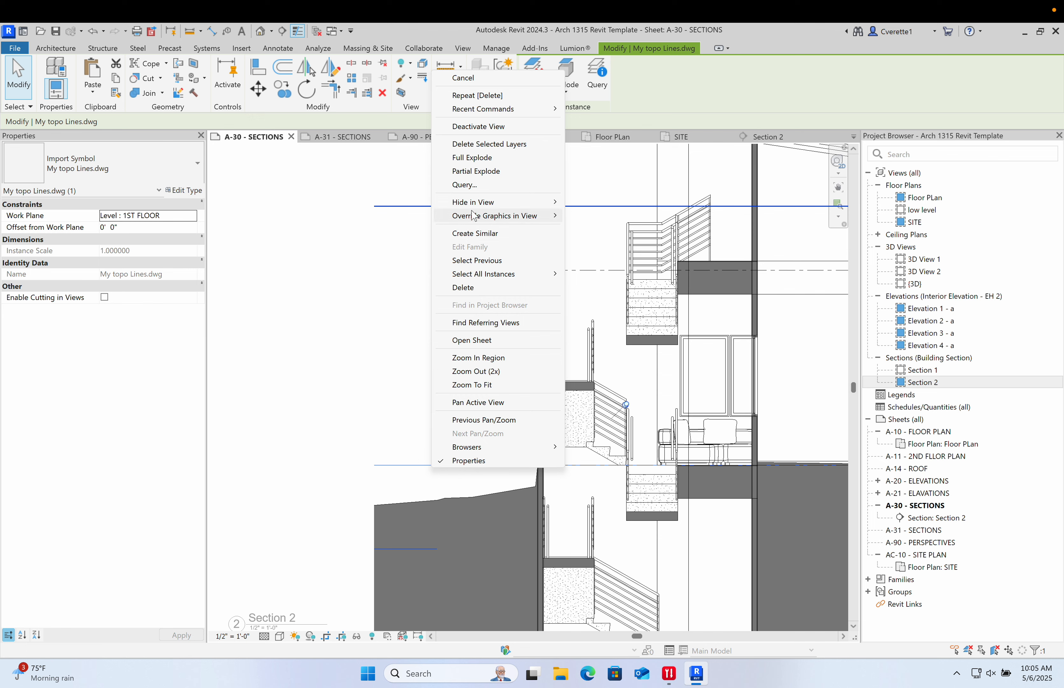
{"action": "mouse_move", "coordinate": [475, 224]}
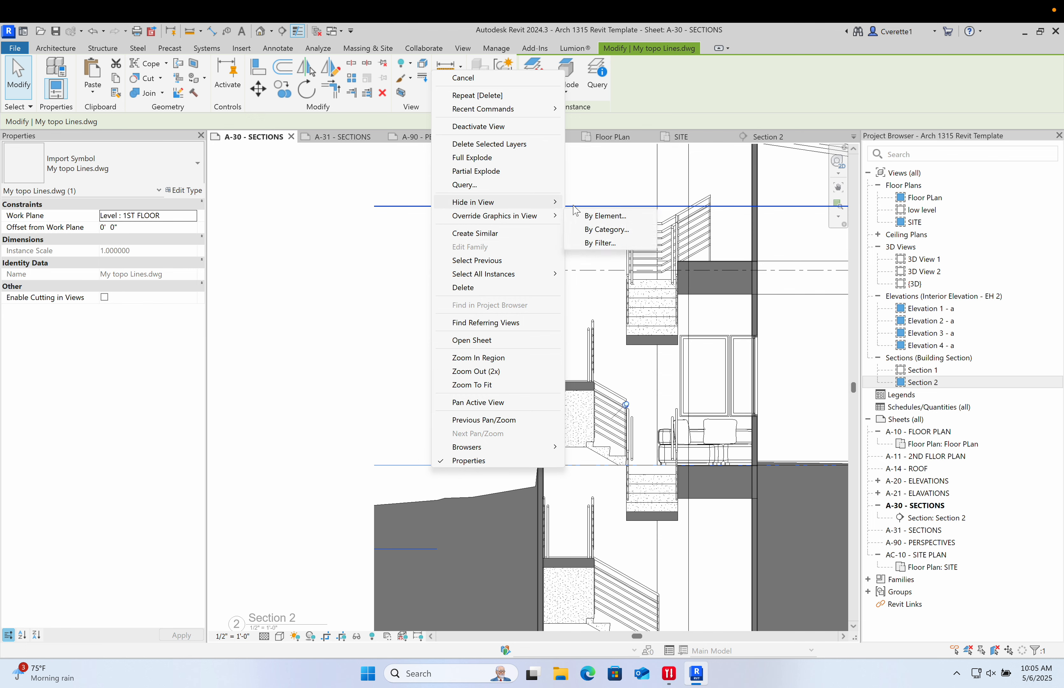
{"action": "left_click", "coordinate": [582, 216]}
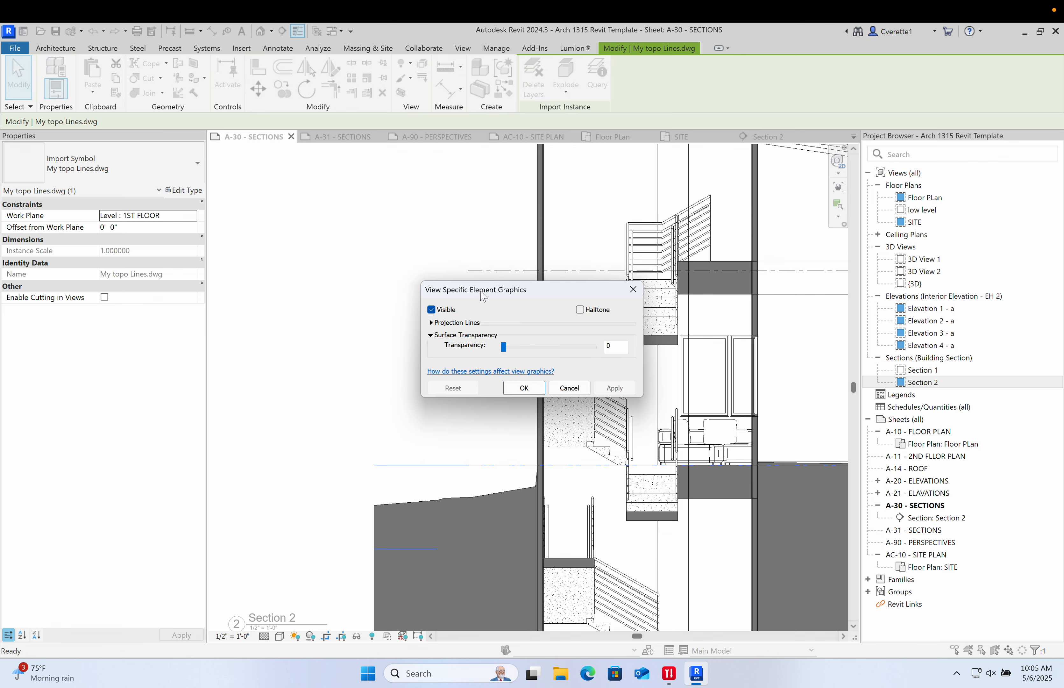
{"action": "left_click", "coordinate": [431, 310]}
{"action": "left_click", "coordinate": [524, 388]}
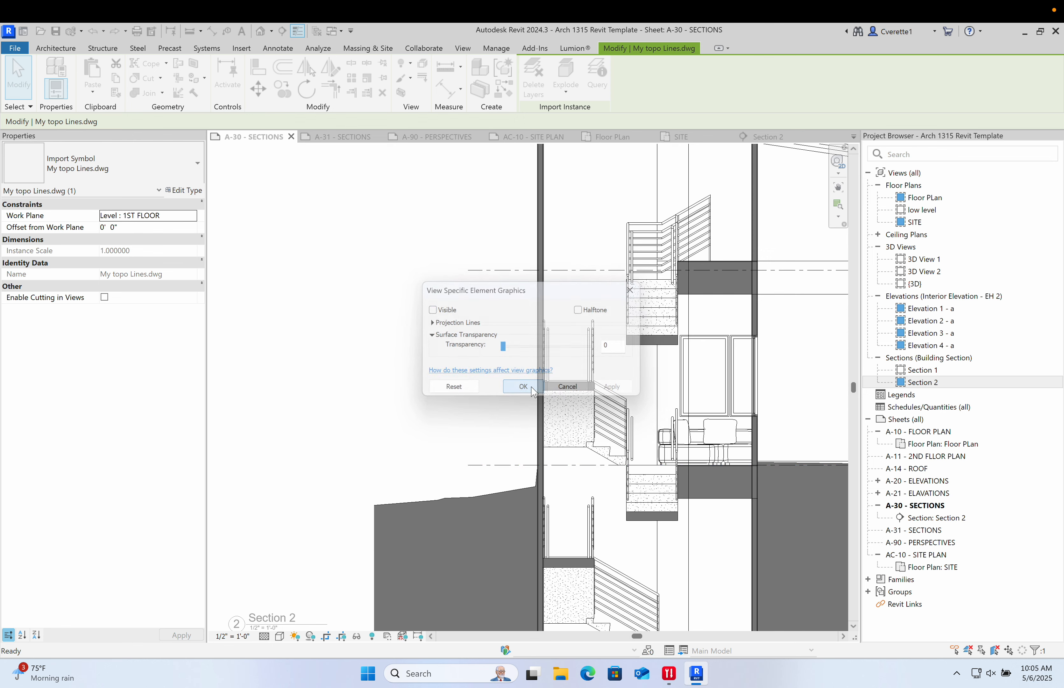
{"action": "scroll", "coordinate": [347, 380], "scroll_direction": "down", "scroll_amount": 8}
{"action": "middle_click_drag", "start_coordinate": [356, 381], "coordinate": [477, 373]}
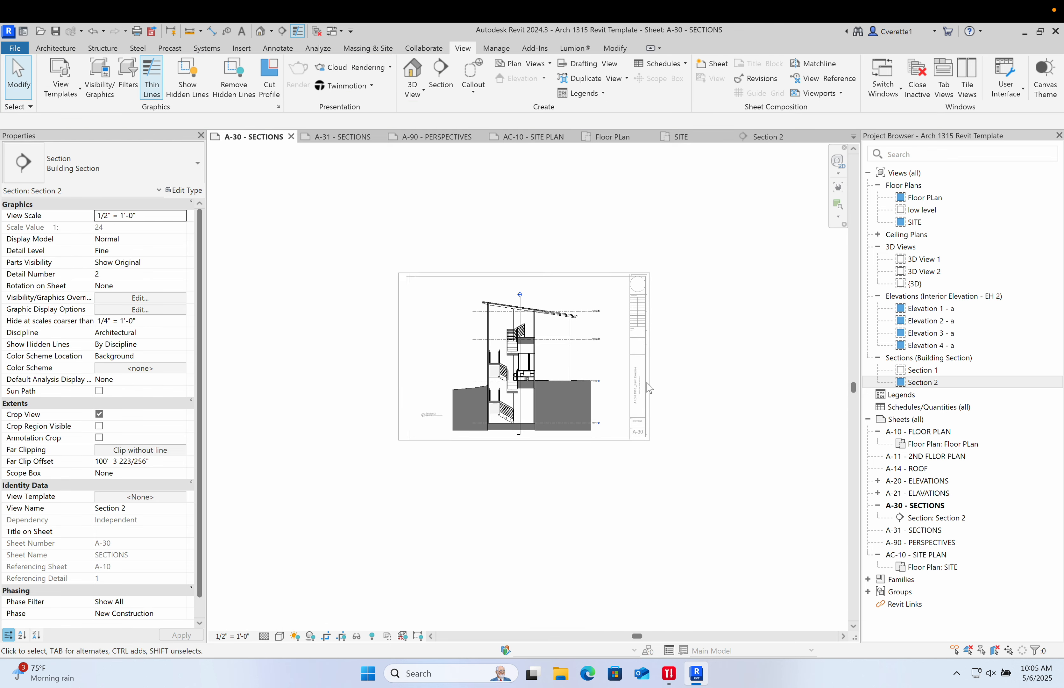
{"action": "scroll", "coordinate": [649, 402], "scroll_direction": "up", "scroll_amount": 4}
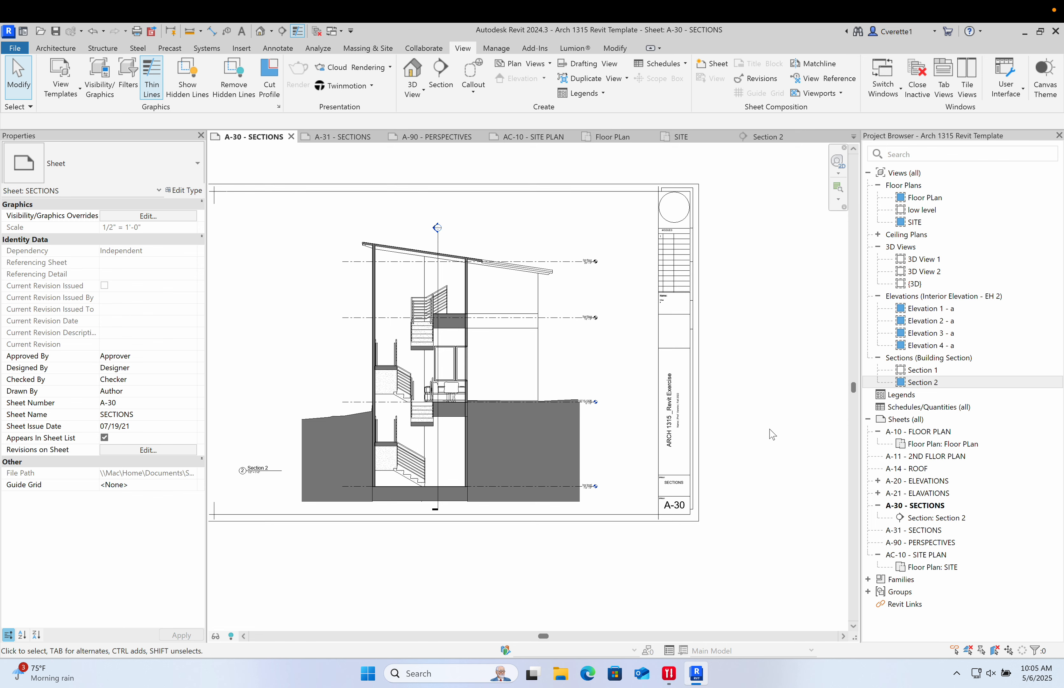
{"action": "middle_click_drag", "start_coordinate": [770, 442], "coordinate": [813, 443]}
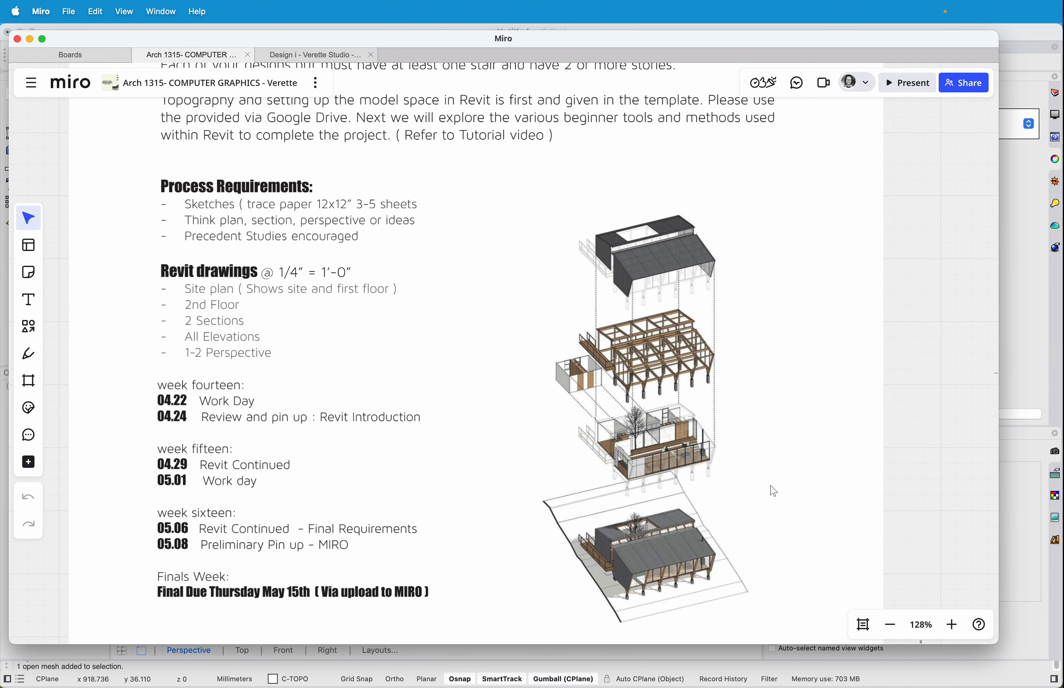
{"action": "scroll", "coordinate": [774, 492], "scroll_direction": "down", "scroll_amount": 15}
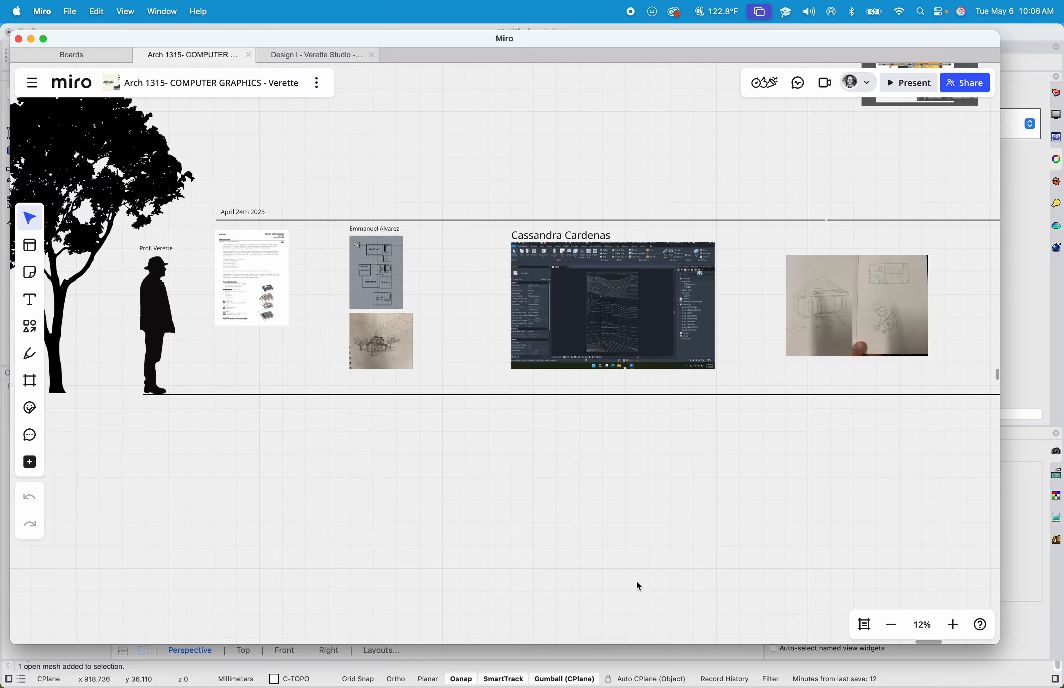
{"action": "left_click", "coordinate": [1015, 548]}
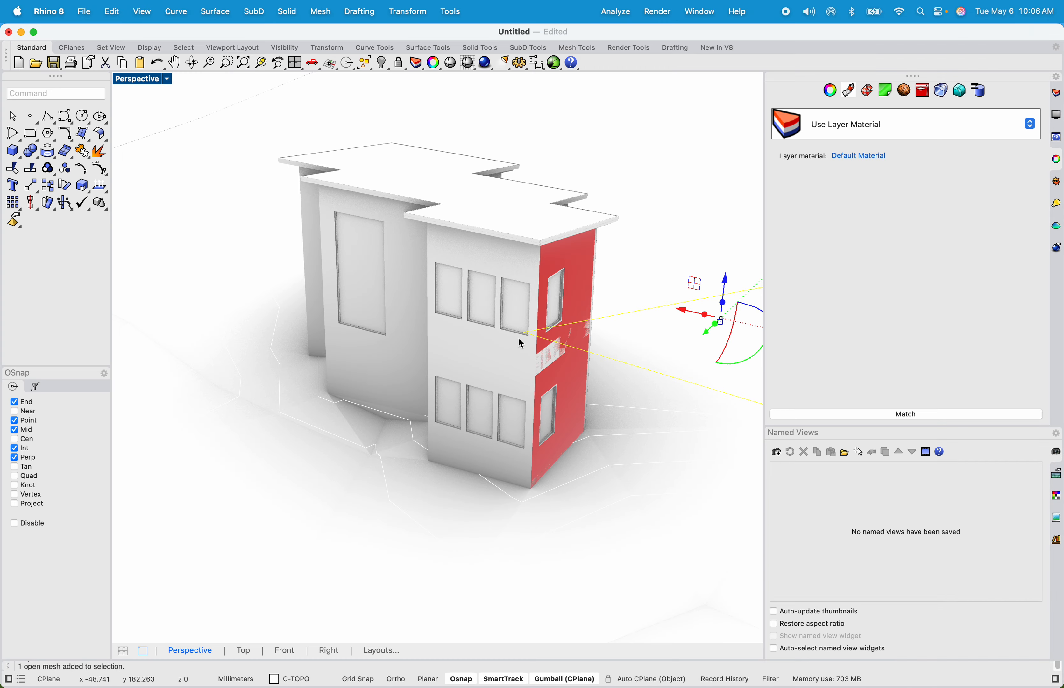
{"action": "key", "text": "ctrl+Right"}
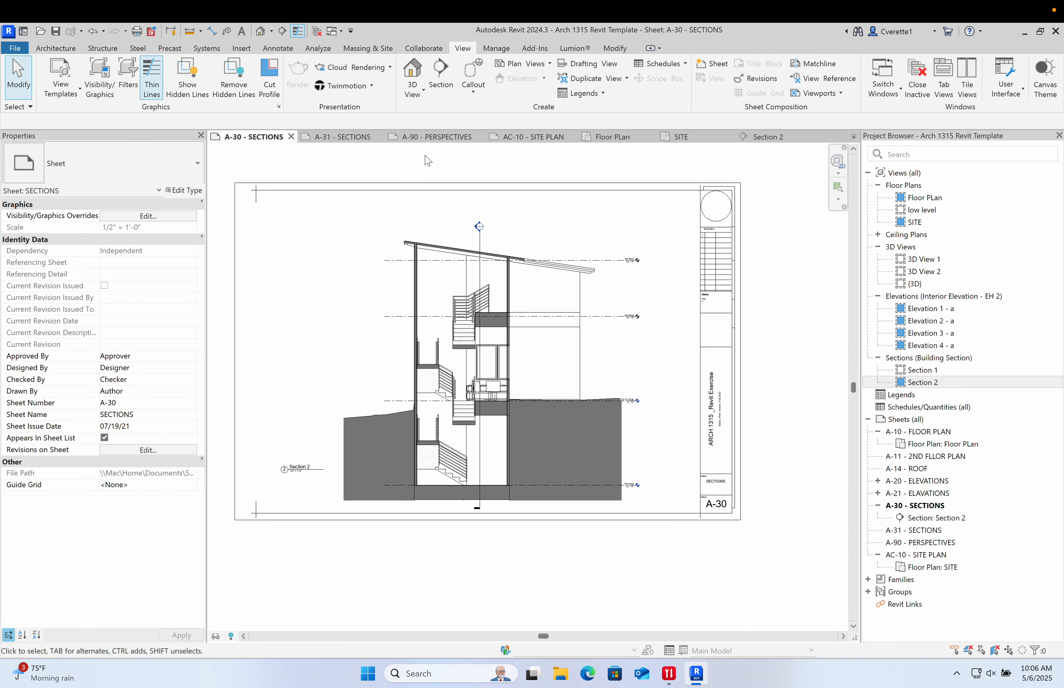
- Open the Print dialog for the A-30 sheet and choose Microsoft Print to PDF as the printer
{"action": "middle_click_drag", "start_coordinate": [445, 177], "coordinate": [462, 184]}
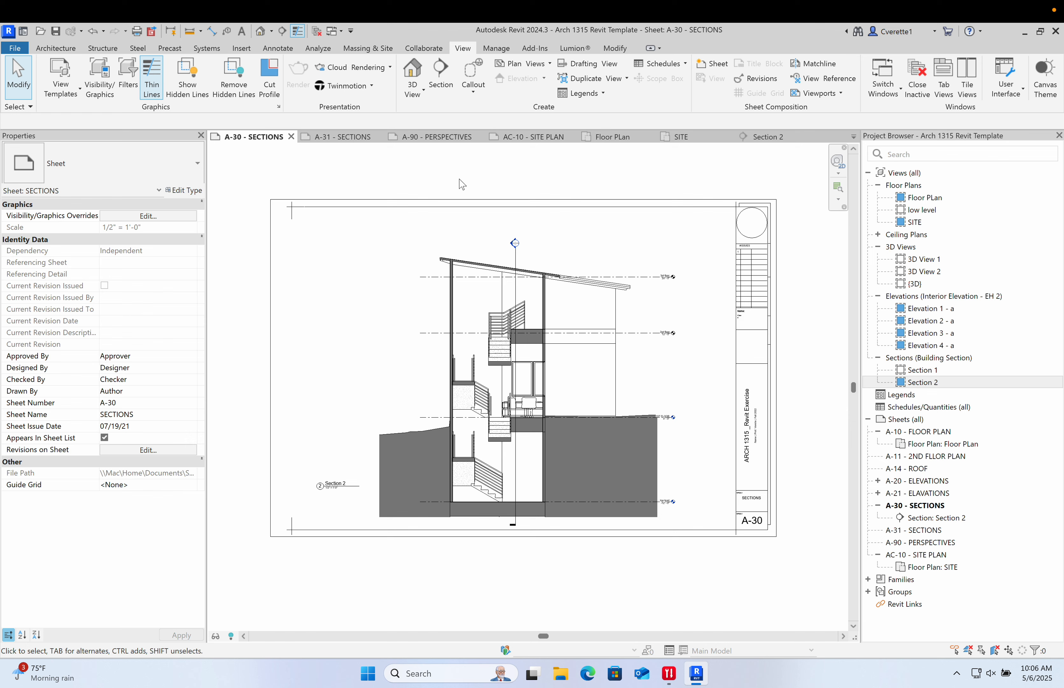
{"action": "middle_click_drag", "start_coordinate": [409, 162], "coordinate": [398, 170]}
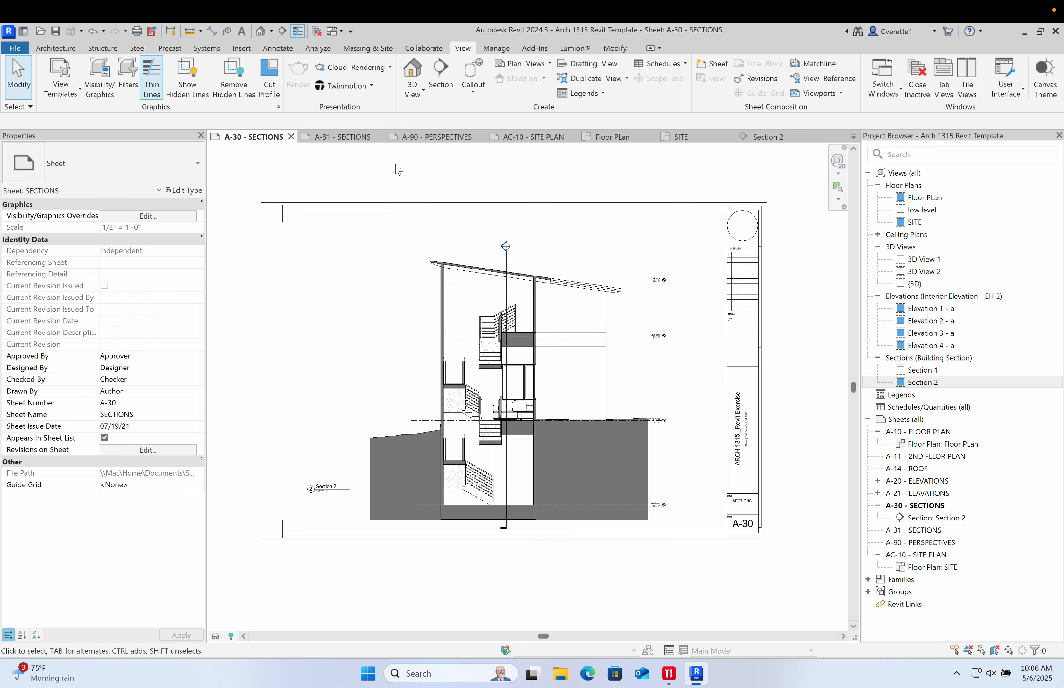
{"action": "left_click", "coordinate": [15, 49]}
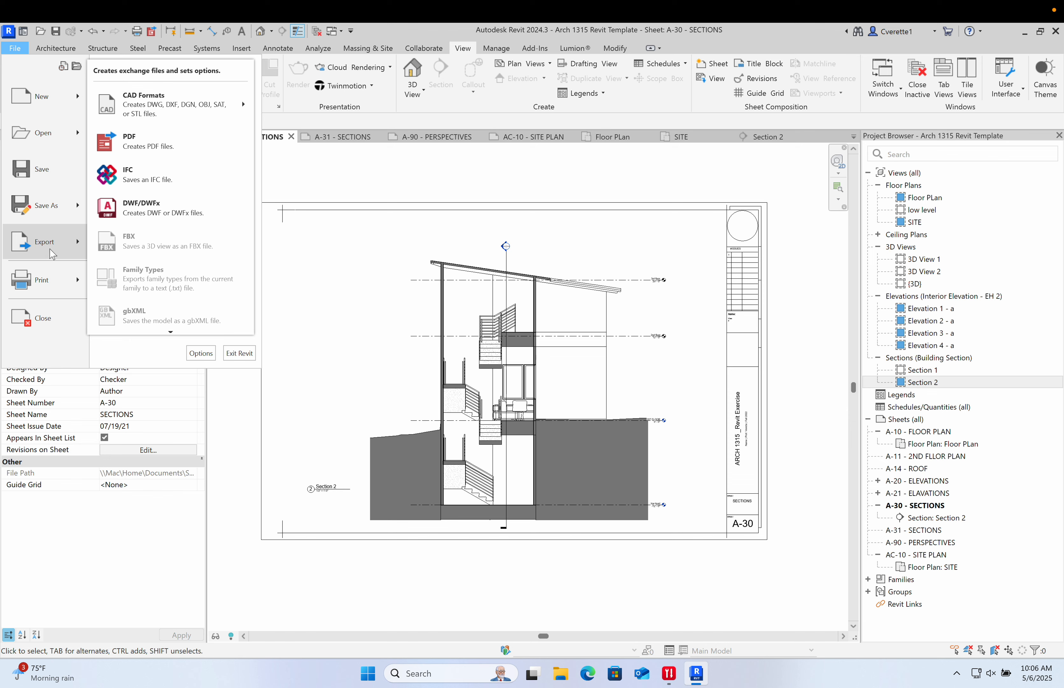
{"action": "mouse_move", "coordinate": [64, 283]}
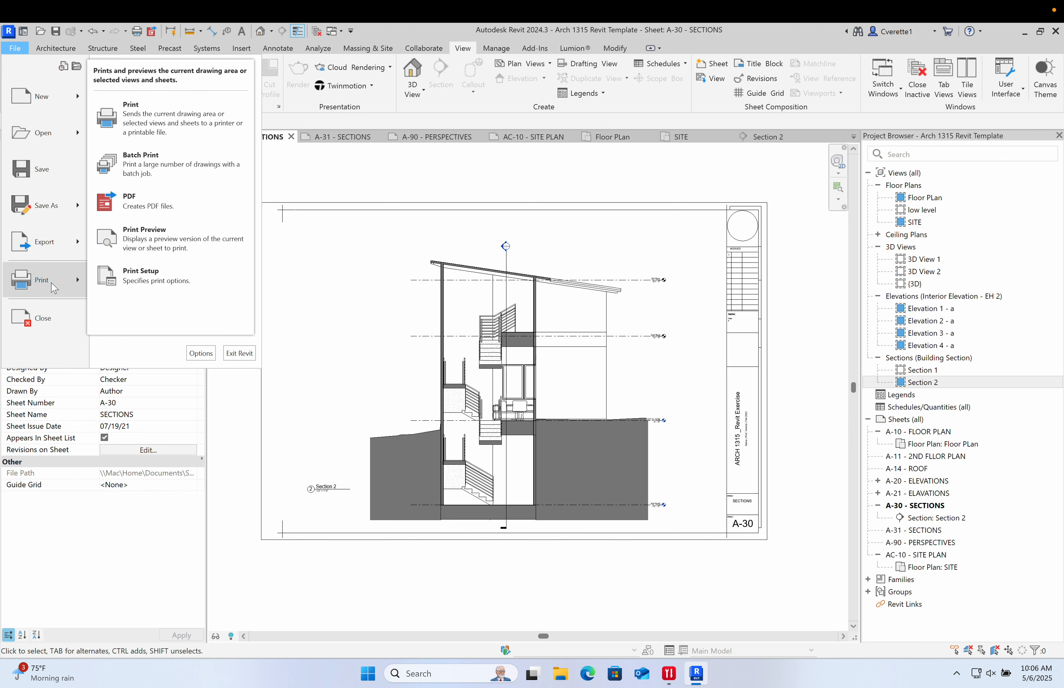
{"action": "left_click", "coordinate": [177, 122]}
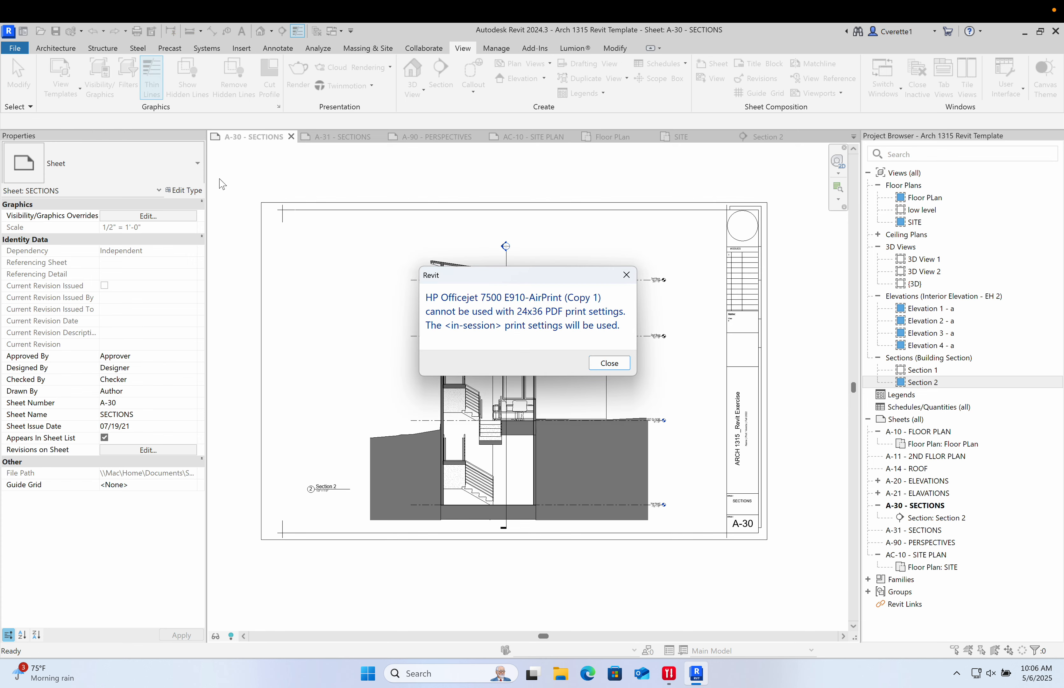
{"action": "left_click", "coordinate": [617, 366]}
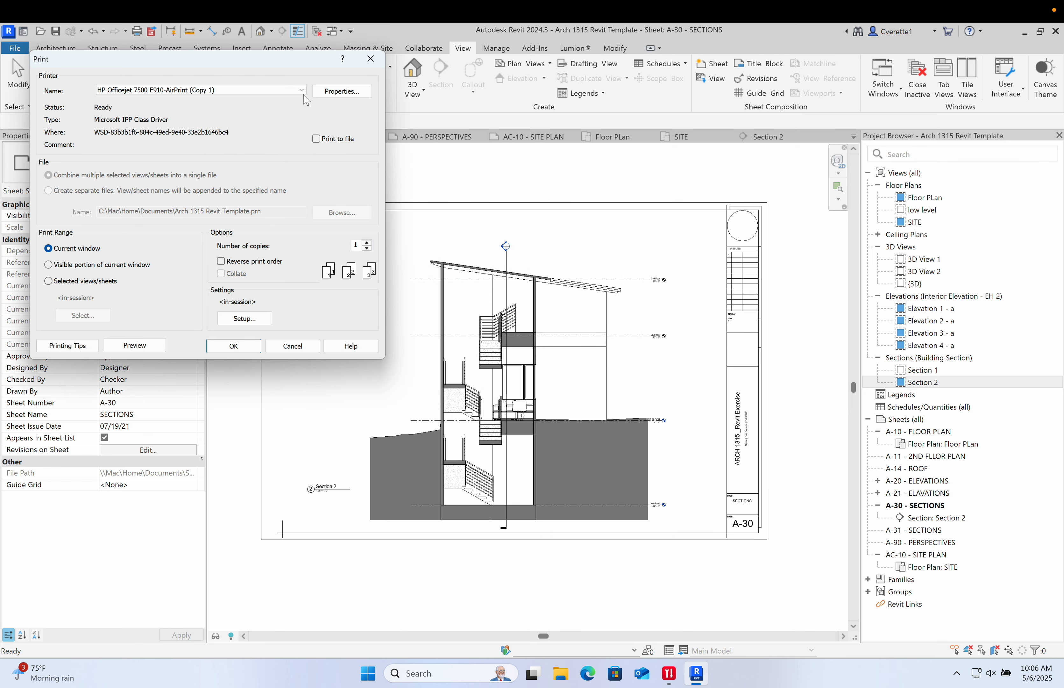
{"action": "left_click", "coordinate": [301, 90]}
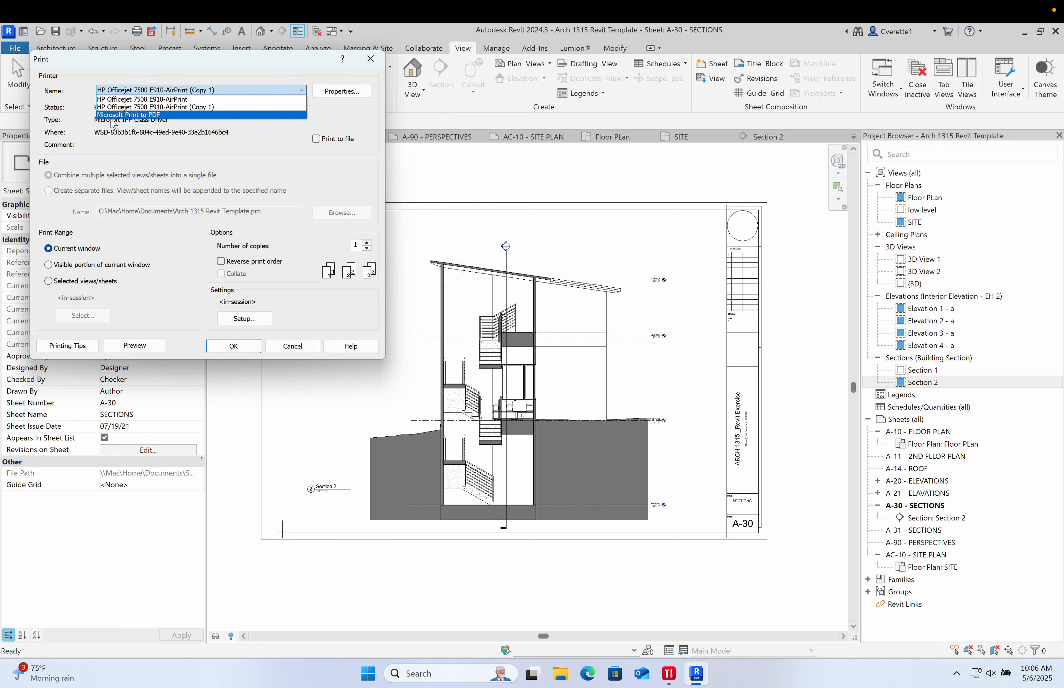
{"action": "left_click", "coordinate": [148, 117]}
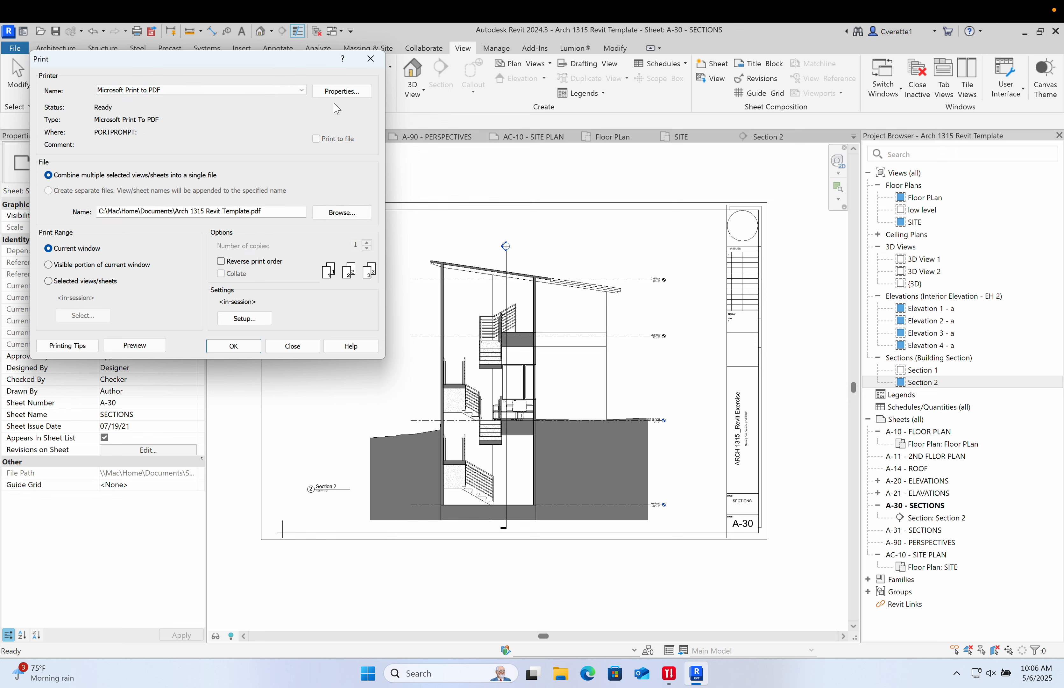
- Set the PDF printer's paper size to Architecture DSheet in its advanced document properties
{"action": "left_click", "coordinate": [354, 92]}
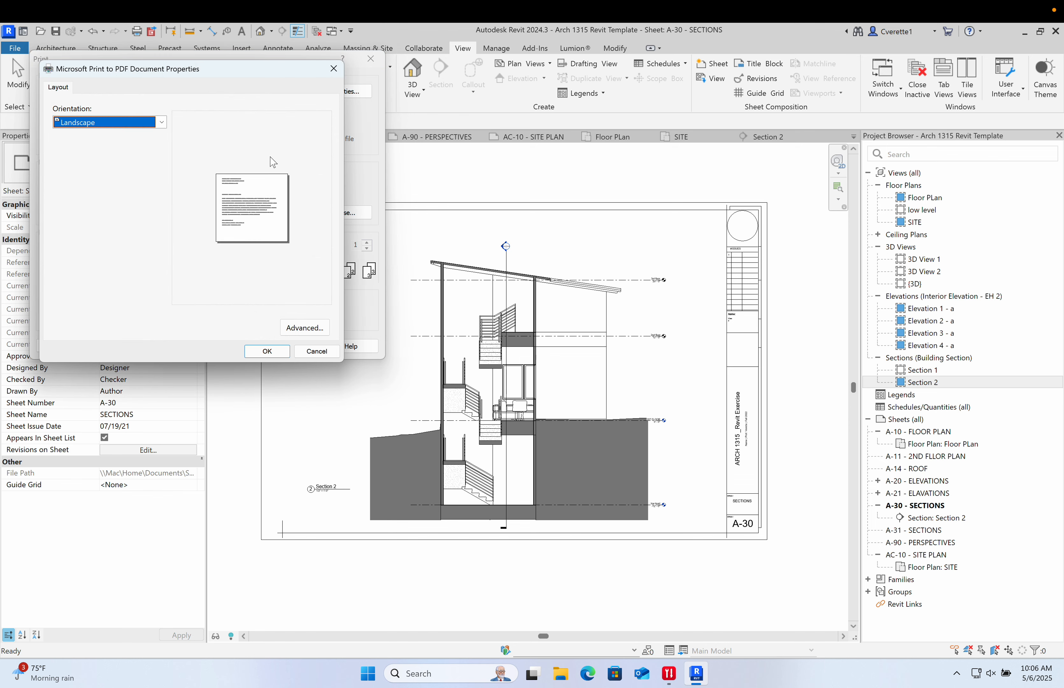
{"action": "left_click", "coordinate": [305, 327]}
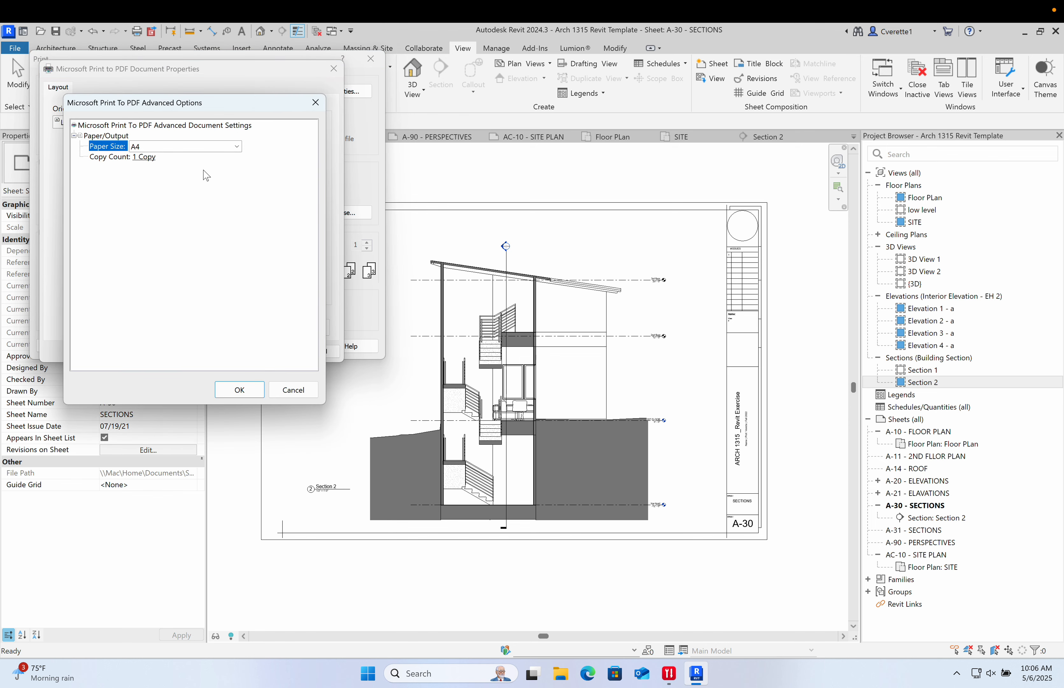
{"action": "left_click", "coordinate": [236, 146]}
{"action": "scroll", "coordinate": [225, 273], "scroll_direction": "down", "scroll_amount": 3}
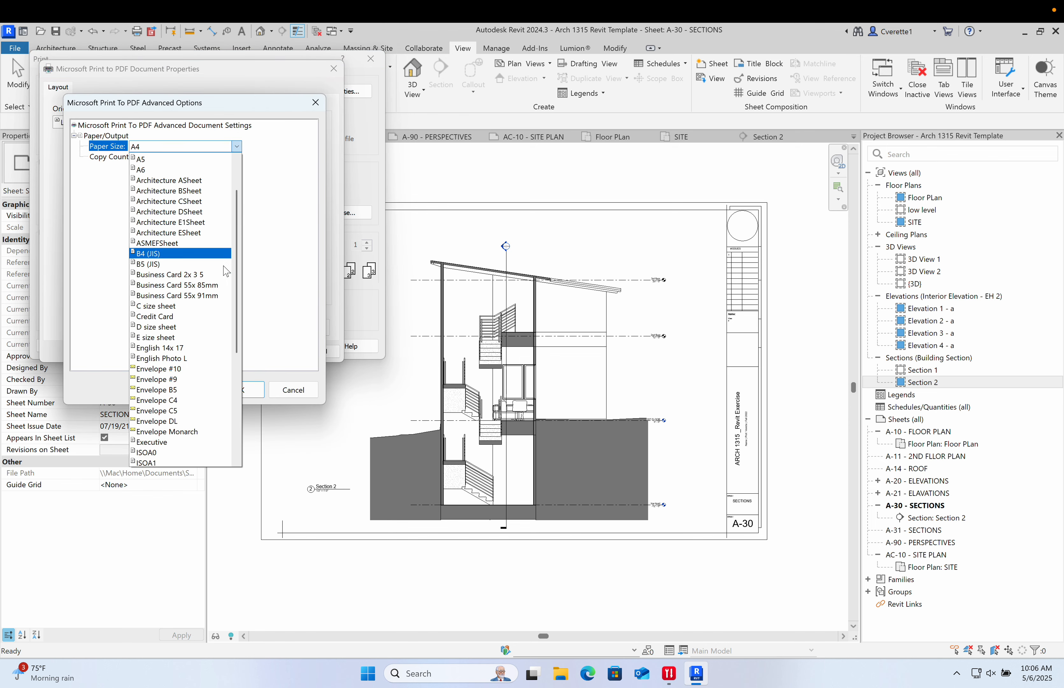
{"action": "scroll", "coordinate": [221, 273], "scroll_direction": "down", "scroll_amount": 5}
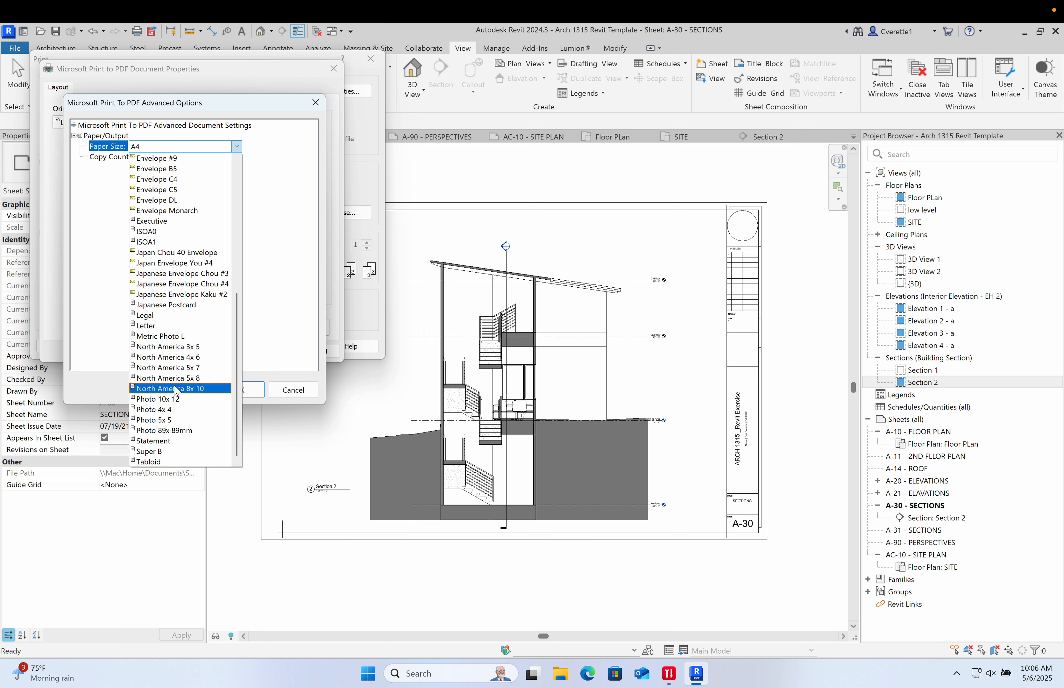
{"action": "scroll", "coordinate": [173, 372], "scroll_direction": "up", "scroll_amount": 8}
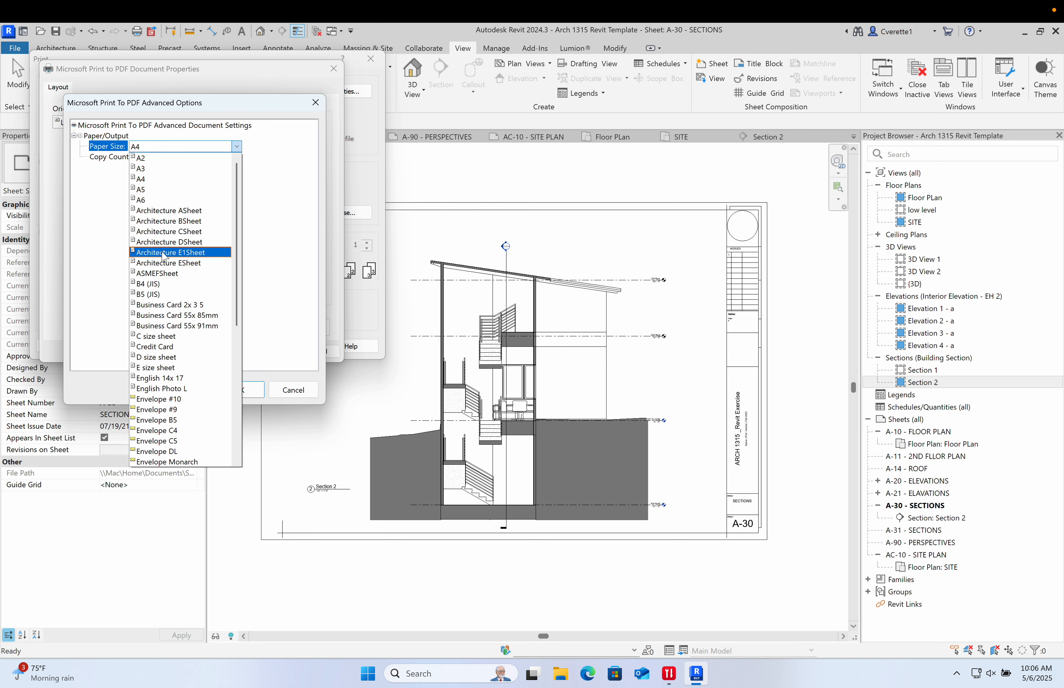
{"action": "left_click", "coordinate": [158, 243]}
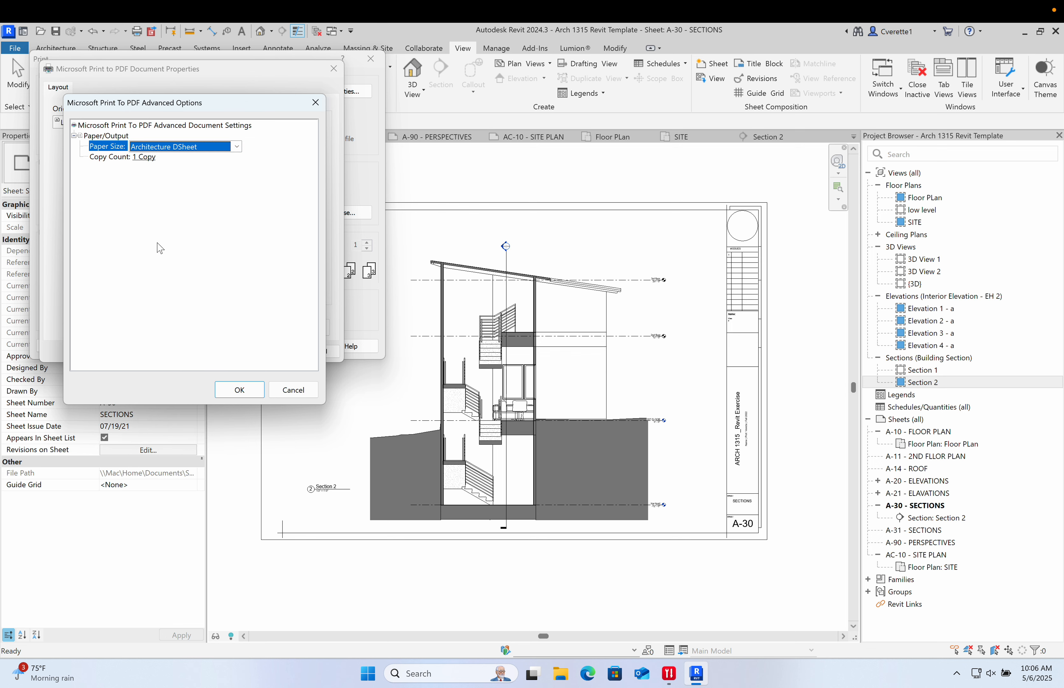
{"action": "left_click", "coordinate": [241, 393]}
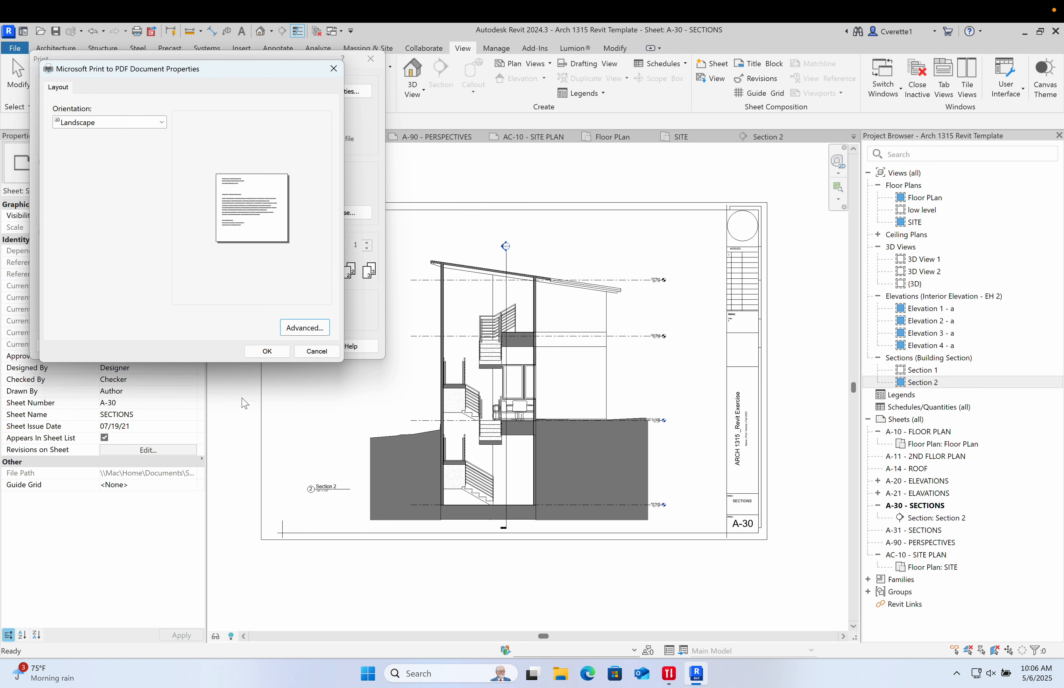
{"action": "left_click", "coordinate": [267, 352]}
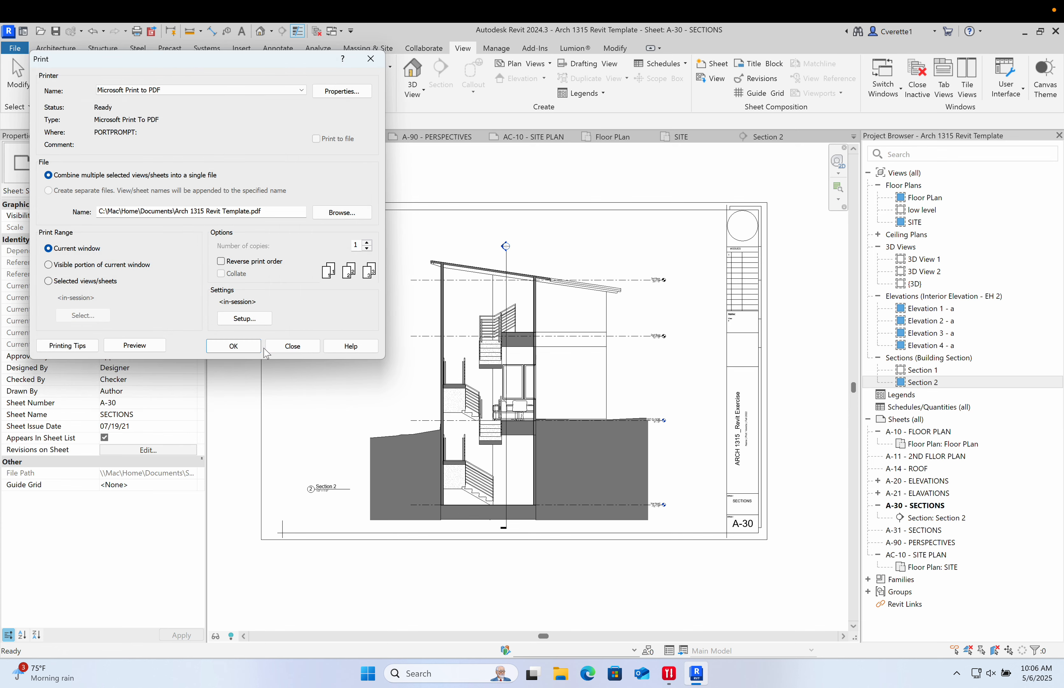
- Set the Print Setup paper size to Architecture DSheet without saving the settings for future sessions
{"action": "left_click", "coordinate": [233, 319]}
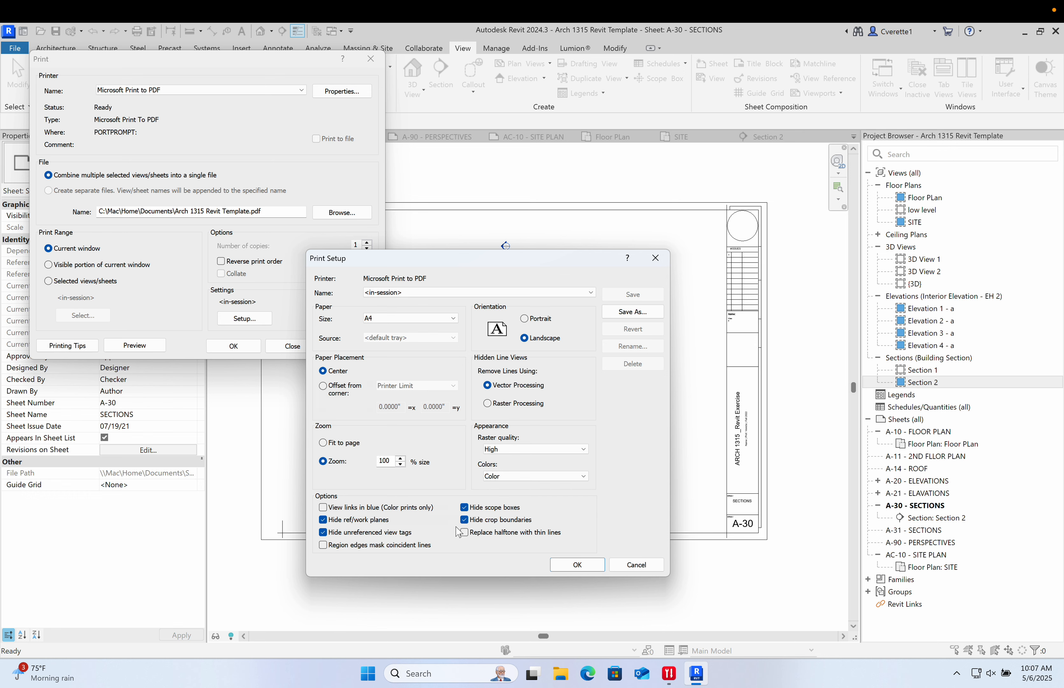
{"action": "left_click", "coordinate": [363, 320]}
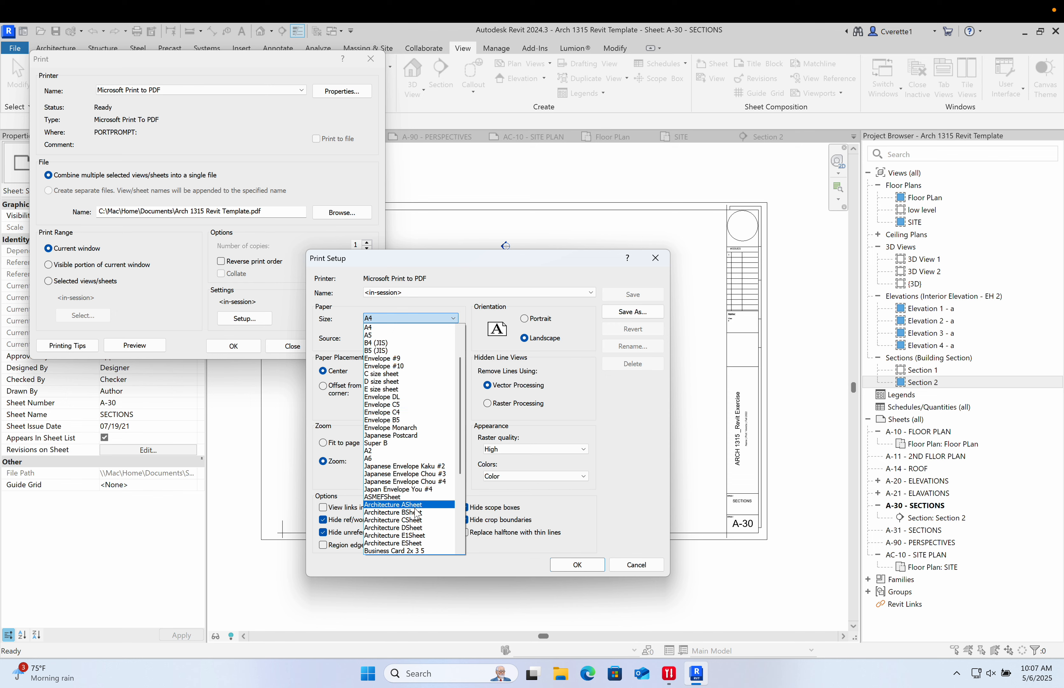
{"action": "left_click", "coordinate": [426, 528]}
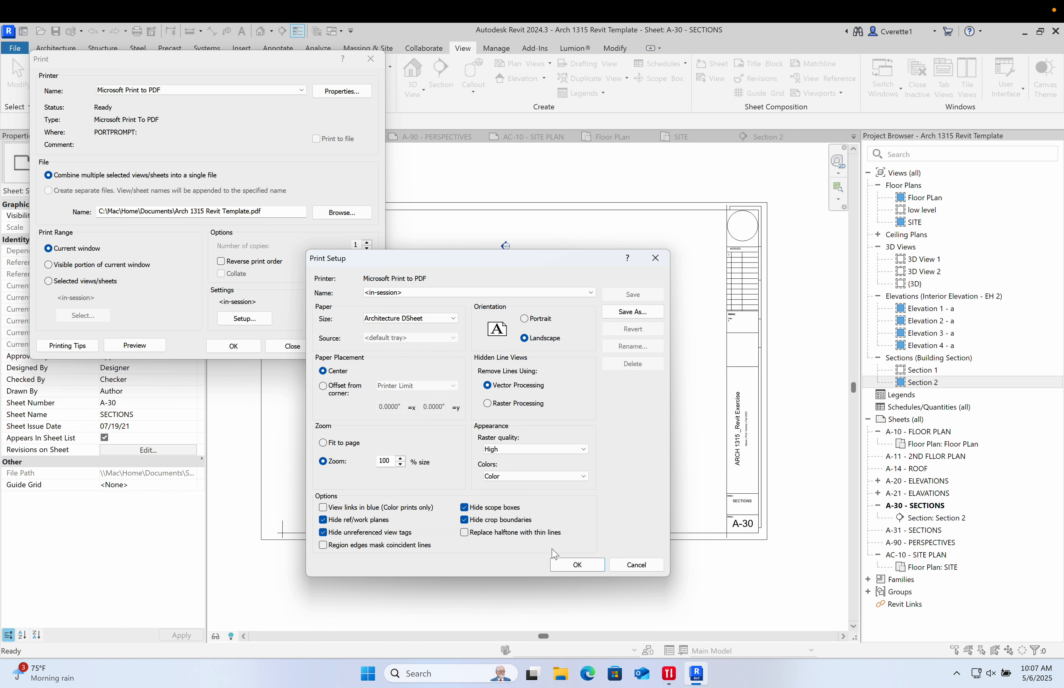
{"action": "left_click", "coordinate": [560, 563]}
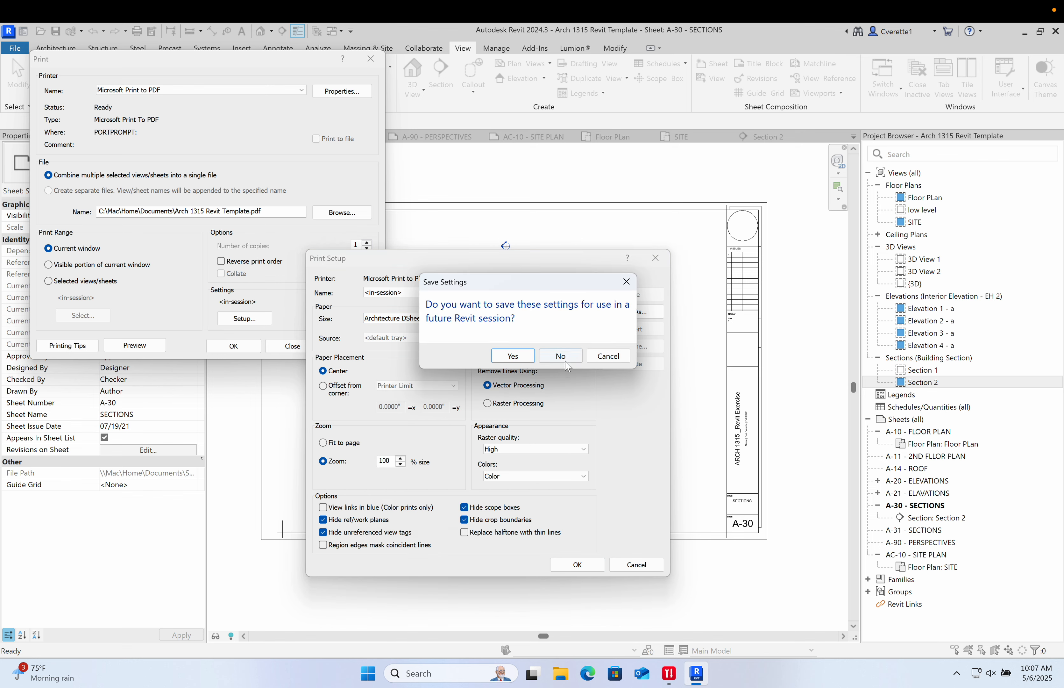
{"action": "left_click", "coordinate": [564, 360]}
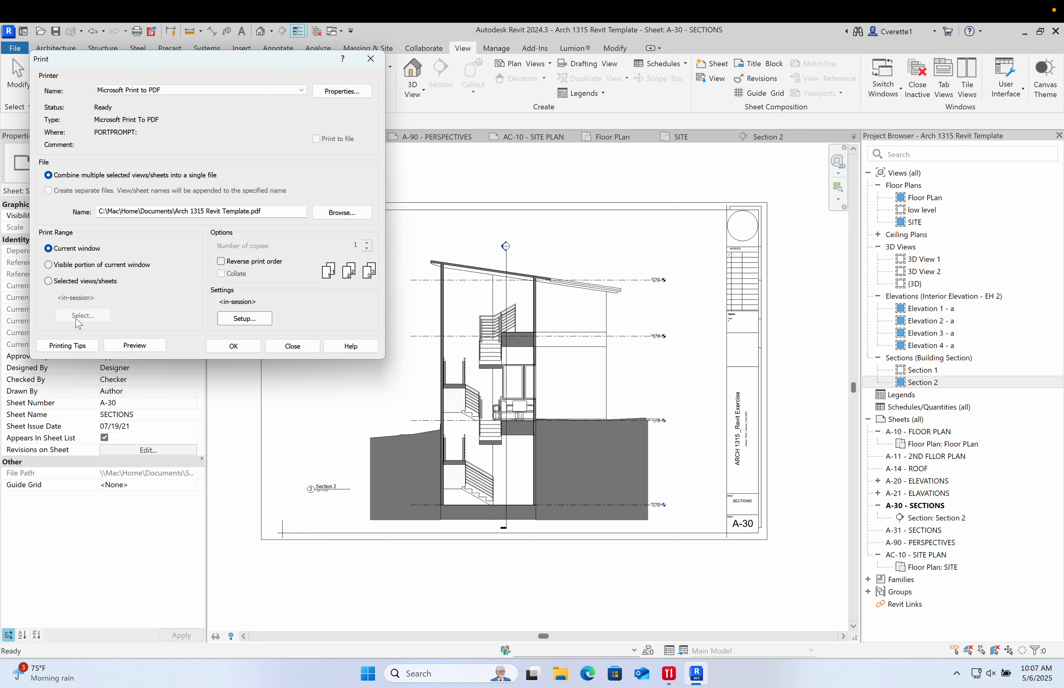
- Switch the print range to selected views/sheets and include the nine sheets from A-10 through AC-10 - SITE PLAN
{"action": "left_click", "coordinate": [49, 281]}
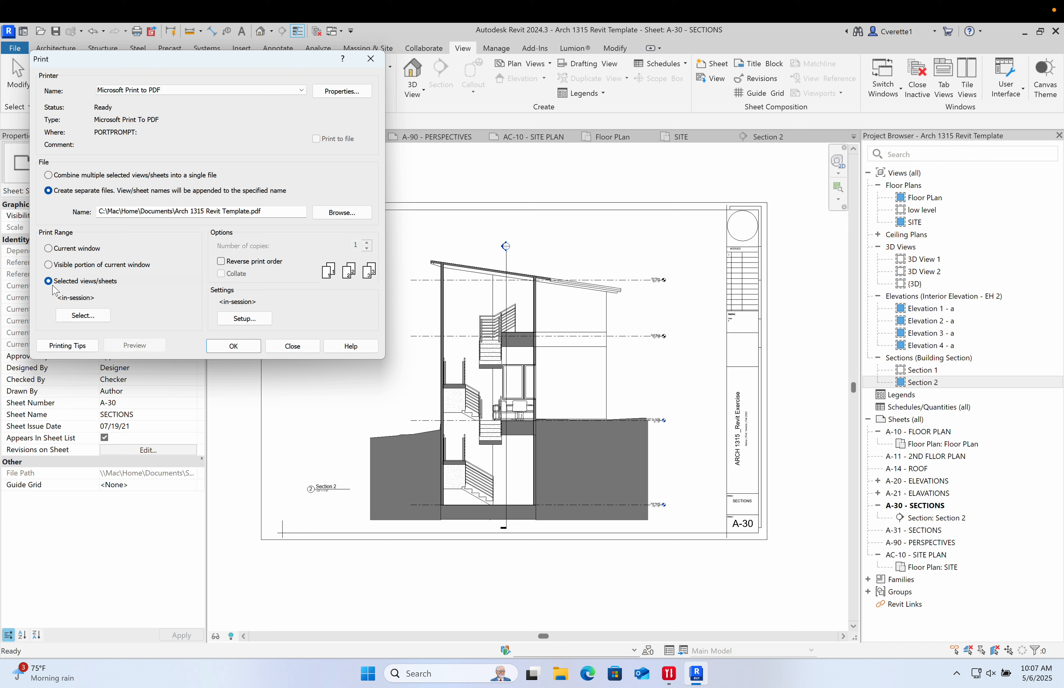
{"action": "left_click", "coordinate": [106, 316]}
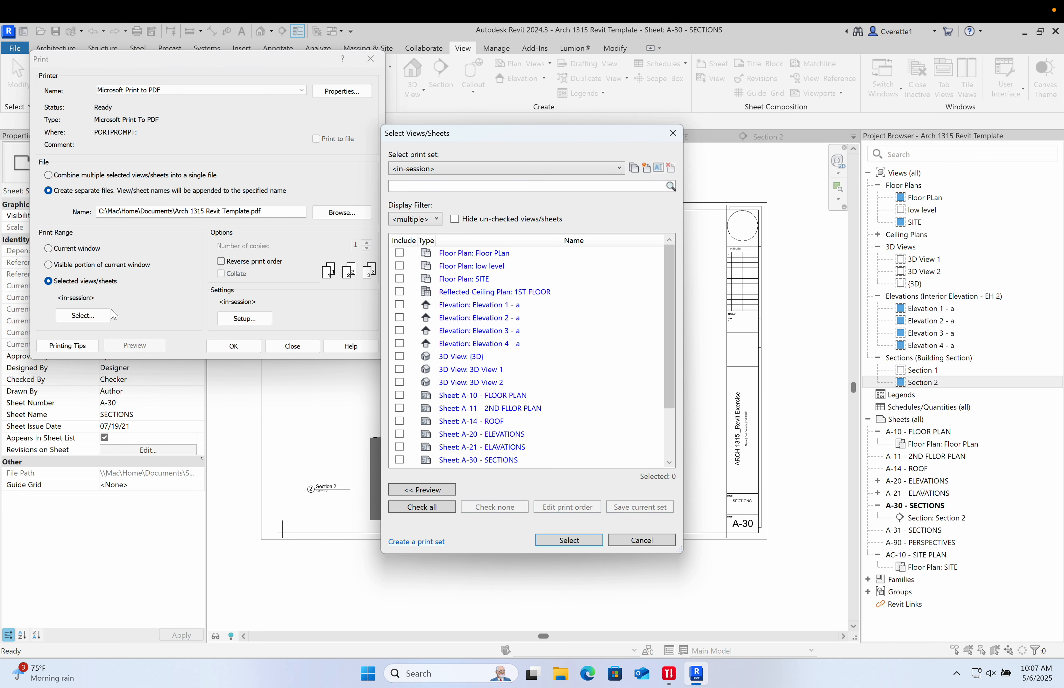
{"action": "scroll", "coordinate": [441, 322], "scroll_direction": "down", "scroll_amount": 2}
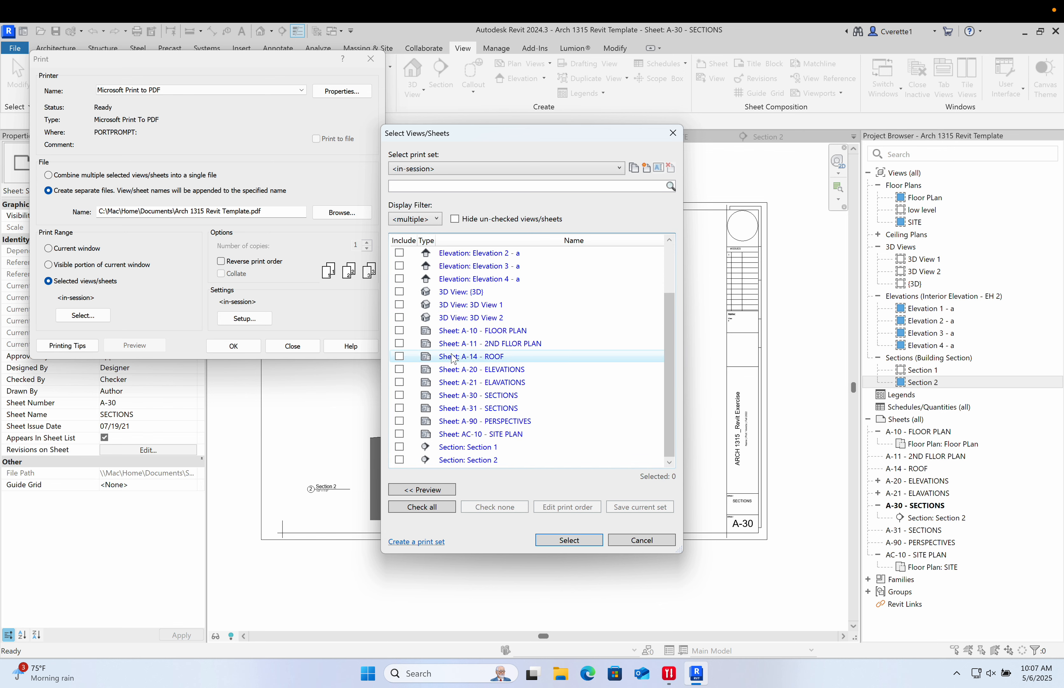
{"action": "left_click", "coordinate": [400, 331]}
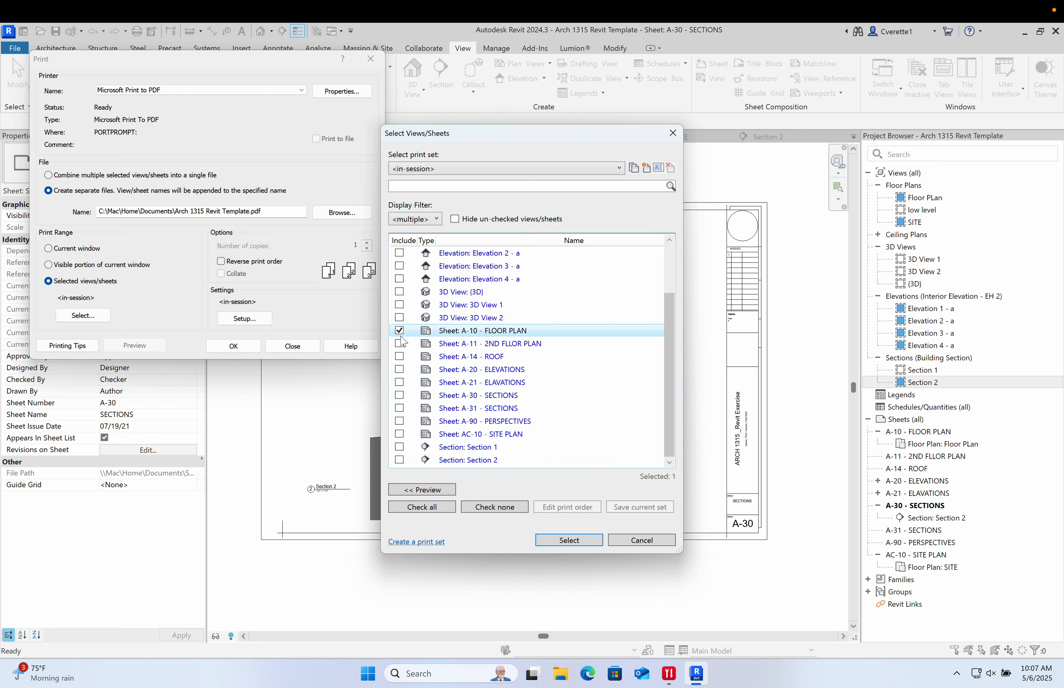
{"action": "left_click", "coordinate": [399, 344]}
{"action": "left_click", "coordinate": [400, 356]}
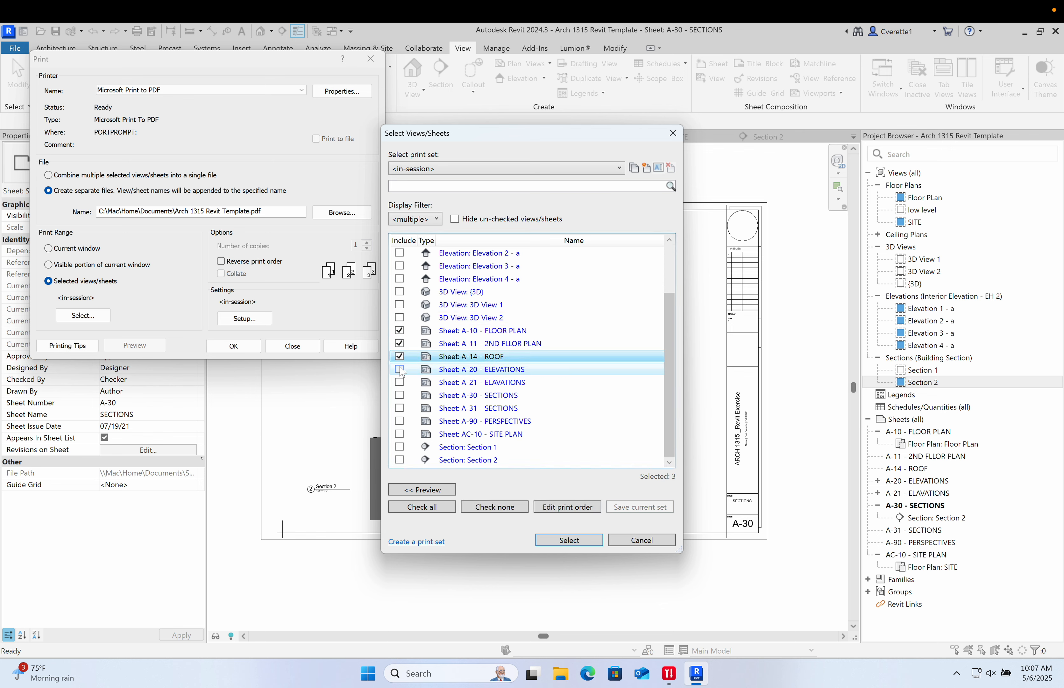
{"action": "left_click", "coordinate": [399, 370]}
{"action": "left_click", "coordinate": [400, 382]}
{"action": "left_click", "coordinate": [399, 396]}
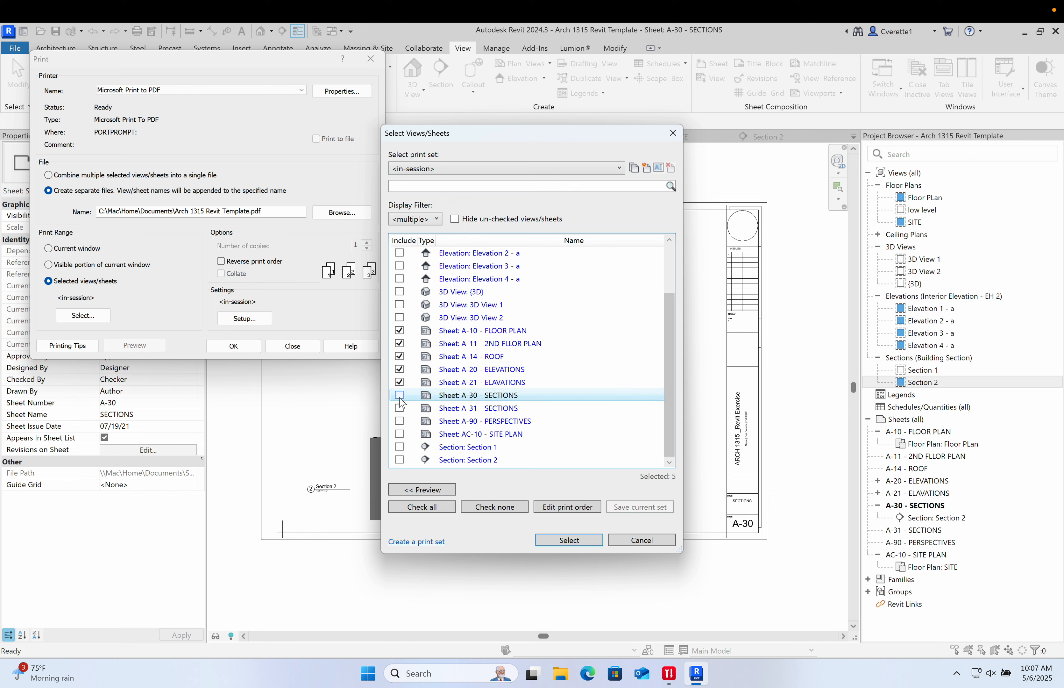
{"action": "left_click", "coordinate": [400, 409]}
{"action": "left_click", "coordinate": [400, 422]}
{"action": "left_click", "coordinate": [400, 435]}
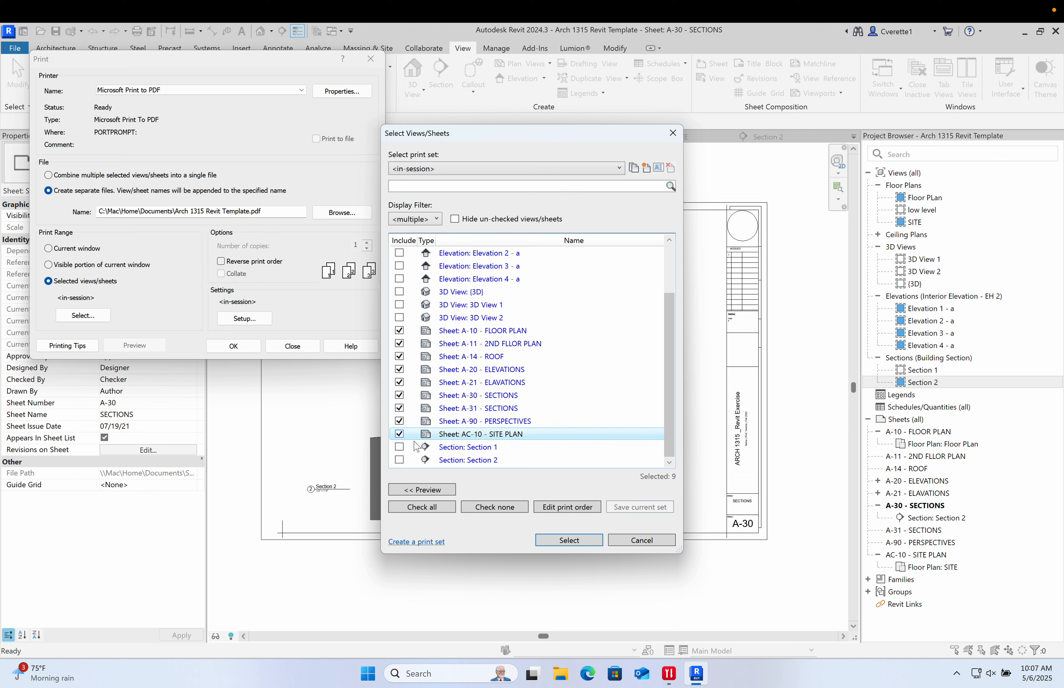
{"action": "left_click", "coordinate": [581, 541]}
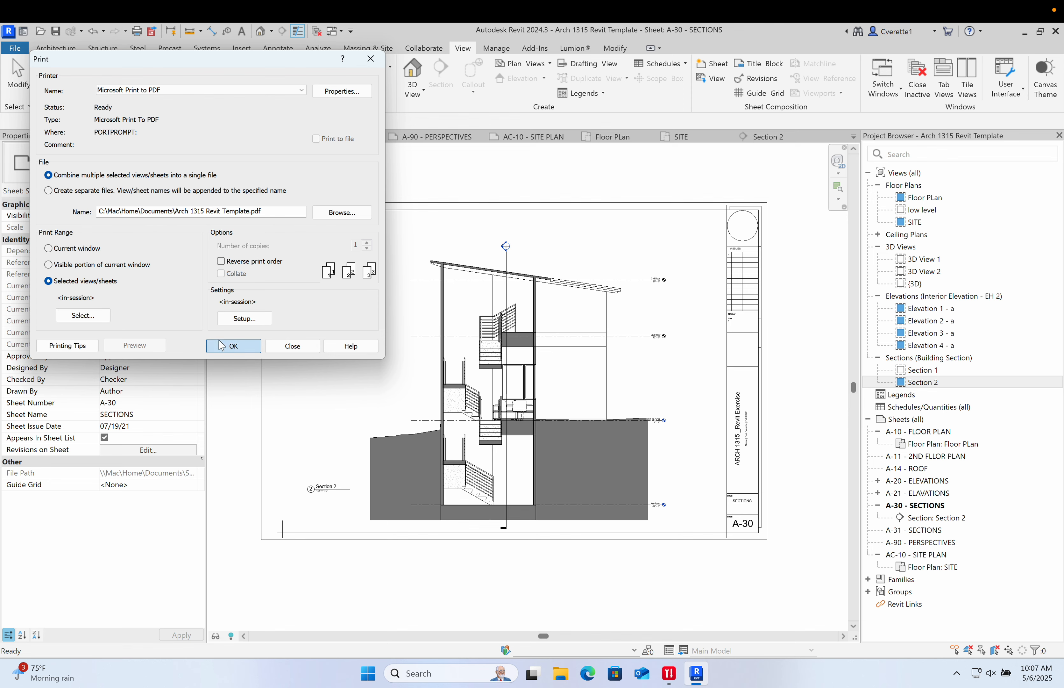
- Print the sheets to PDF, saving on the Mac Desktop with the file name Revit print test
{"action": "left_click", "coordinate": [233, 345]}
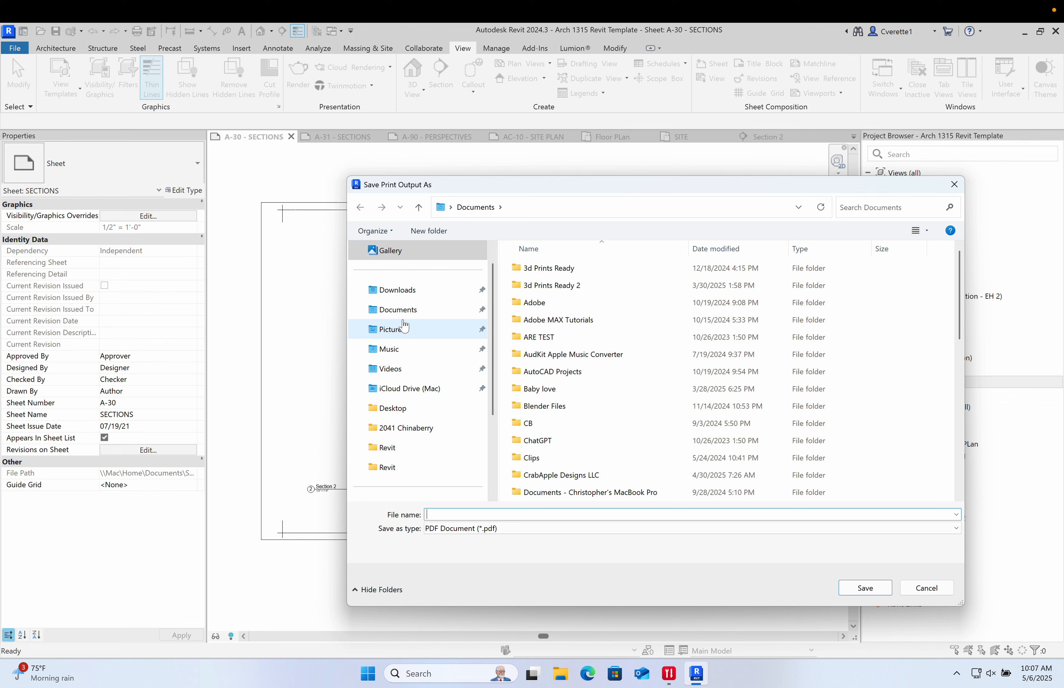
{"action": "scroll", "coordinate": [403, 312], "scroll_direction": "up", "scroll_amount": 1}
{"action": "scroll", "coordinate": [402, 318], "scroll_direction": "down", "scroll_amount": 3}
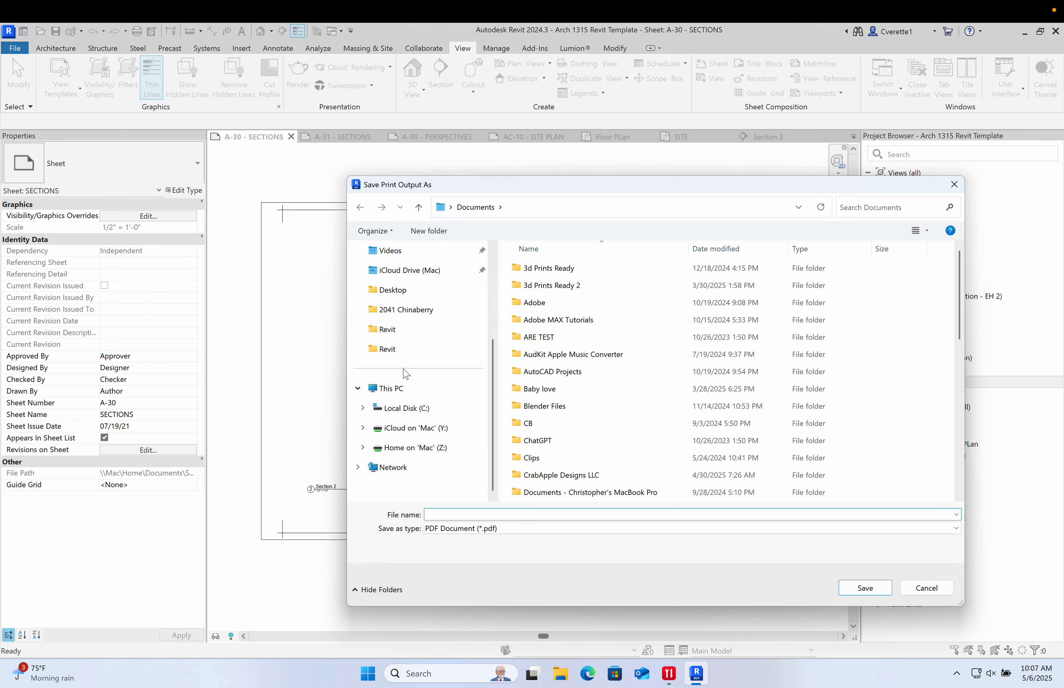
{"action": "left_click", "coordinate": [395, 392]}
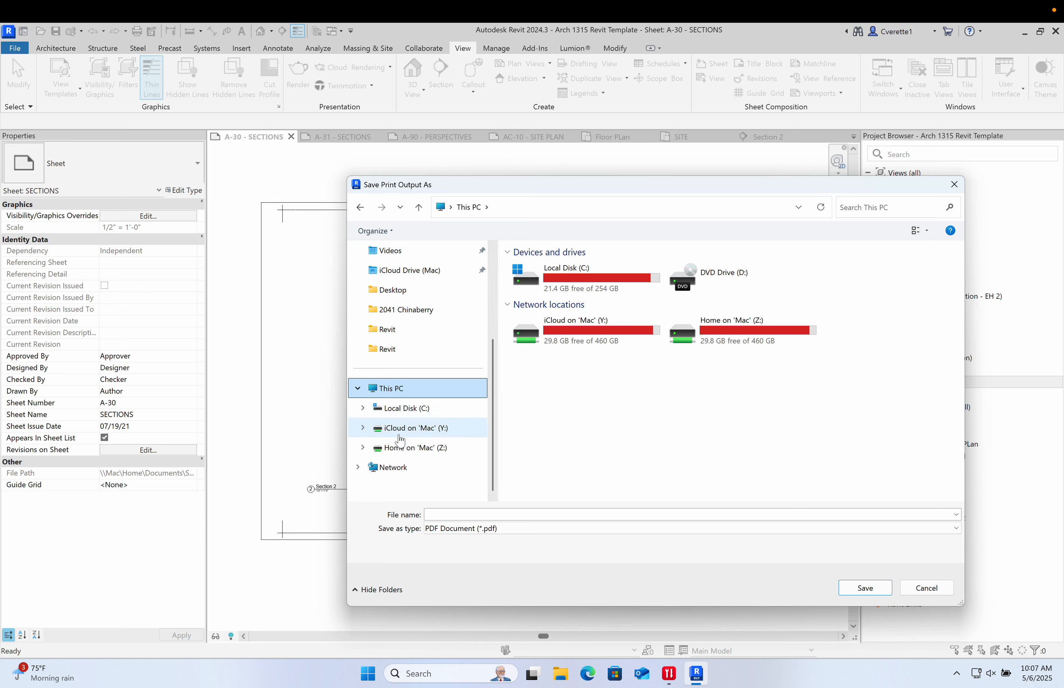
{"action": "left_click", "coordinate": [393, 409]}
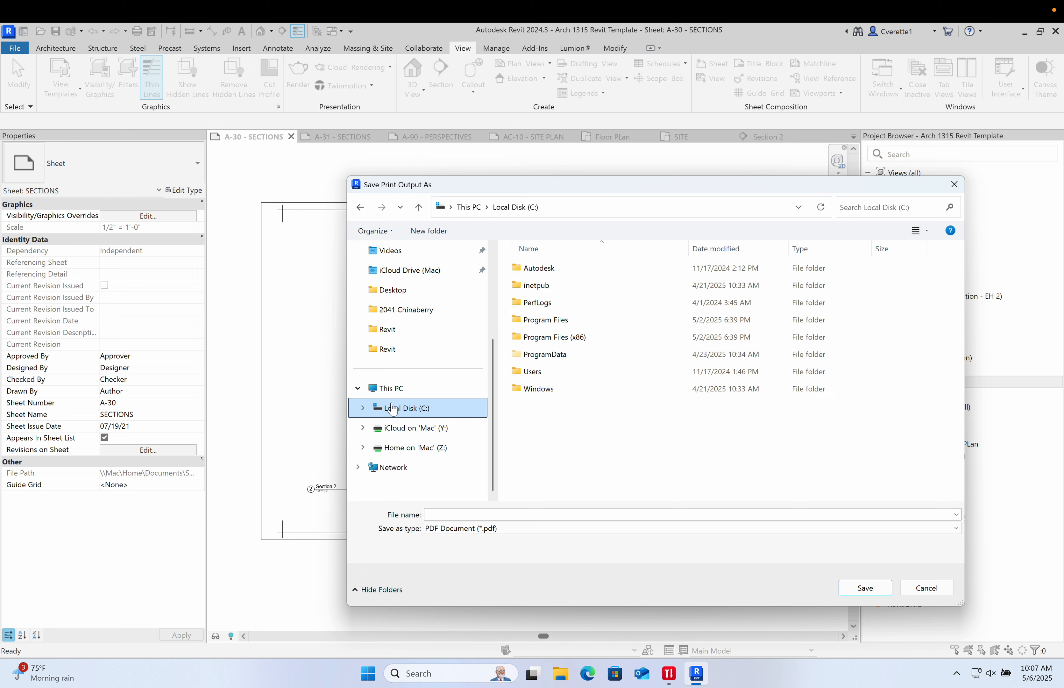
{"action": "left_click", "coordinate": [391, 296]}
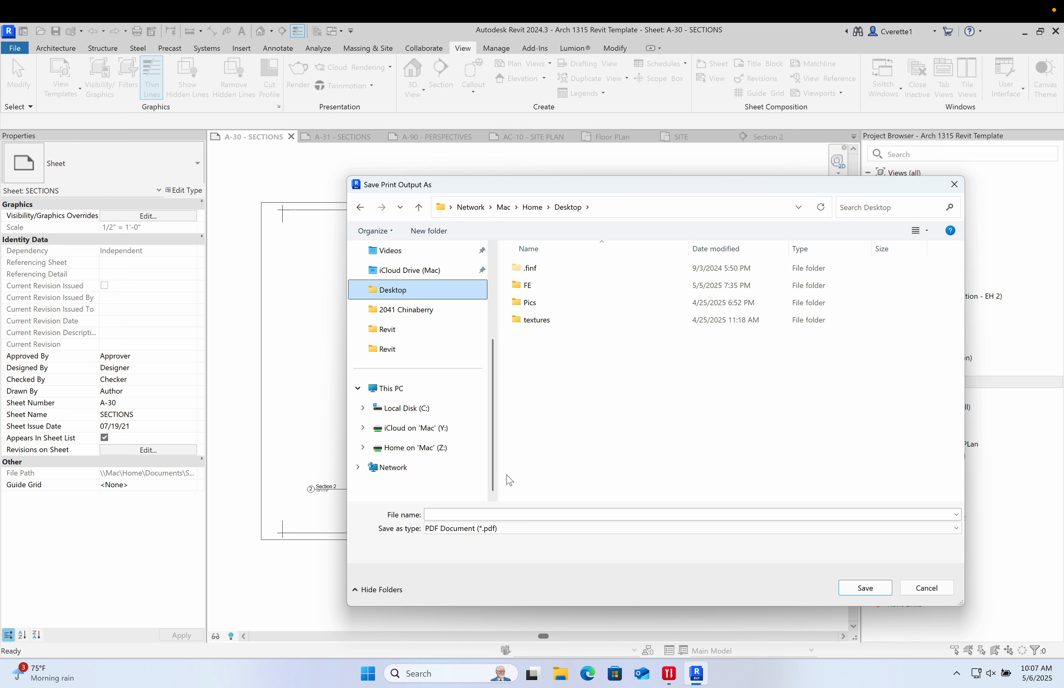
{"action": "left_click", "coordinate": [455, 513]}
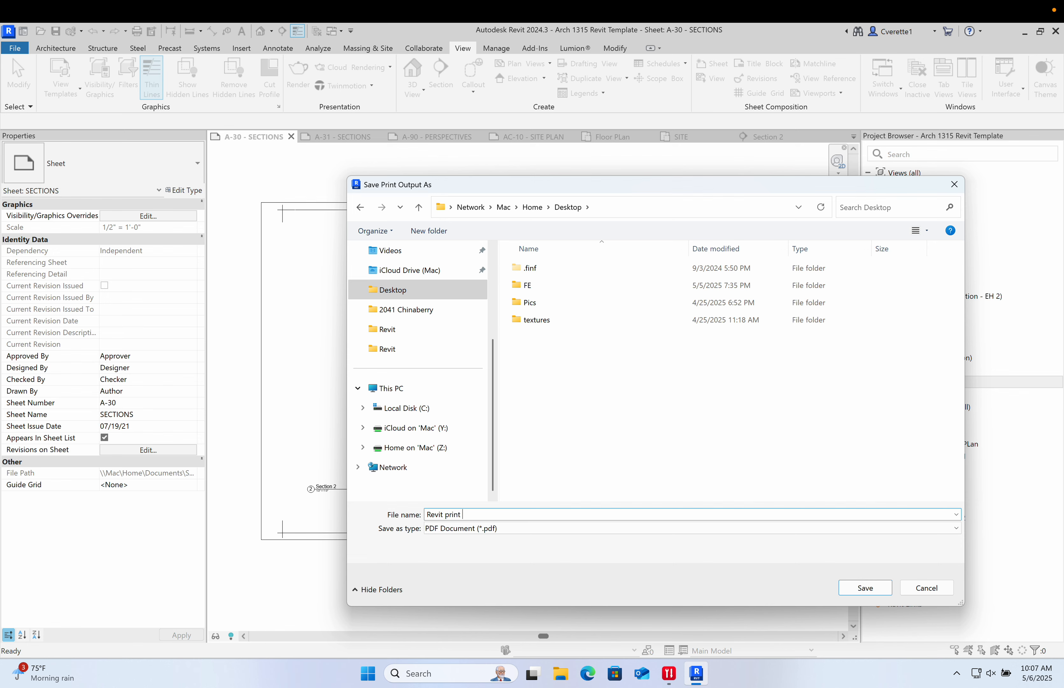
{"action": "type", "text": "Revit print test"}
{"action": "key", "text": "Return"}
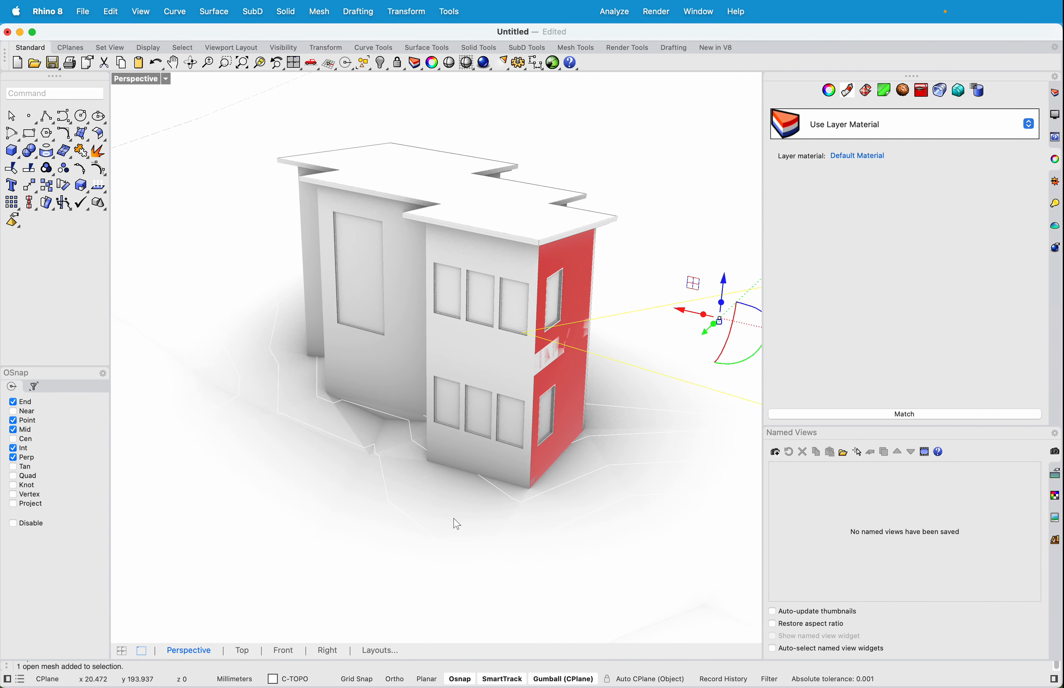
{"action": "left_click", "coordinate": [21, 32]}
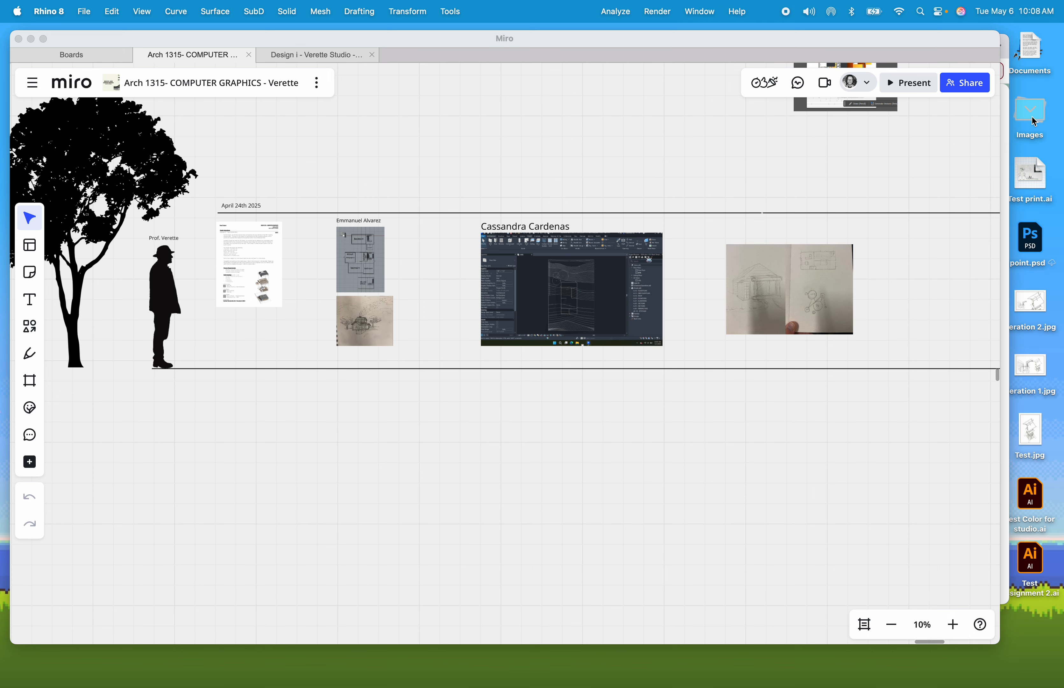
{"action": "left_click", "coordinate": [1031, 52]}
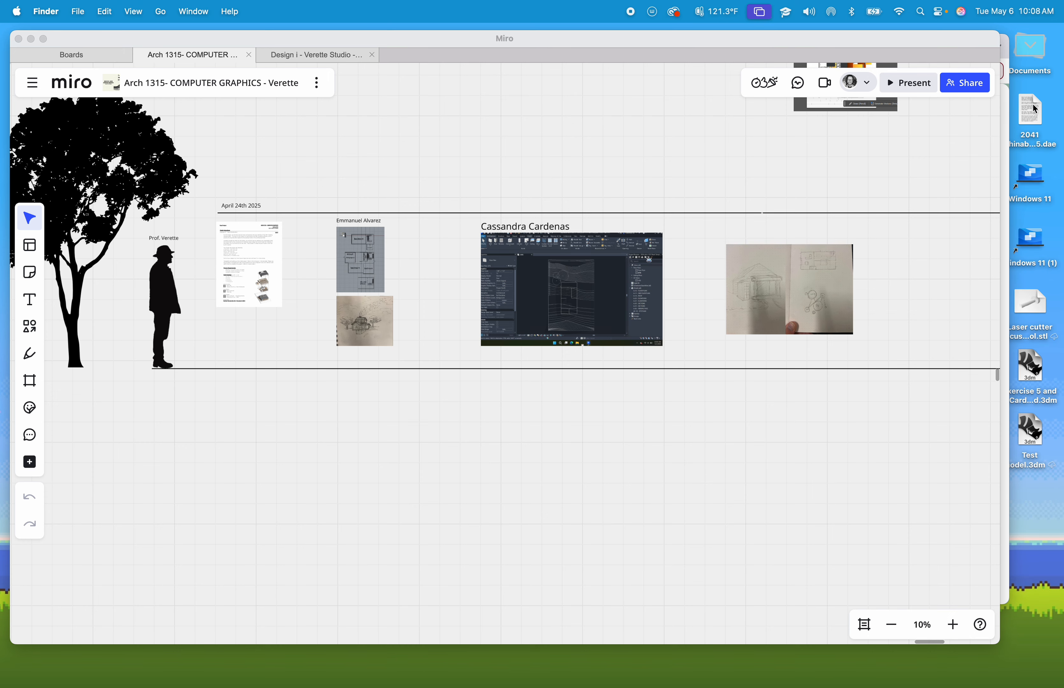
{"action": "left_click_drag", "start_coordinate": [889, 45], "coordinate": [820, 57]}
{"action": "left_click_drag", "start_coordinate": [953, 62], "coordinate": [959, 97]}
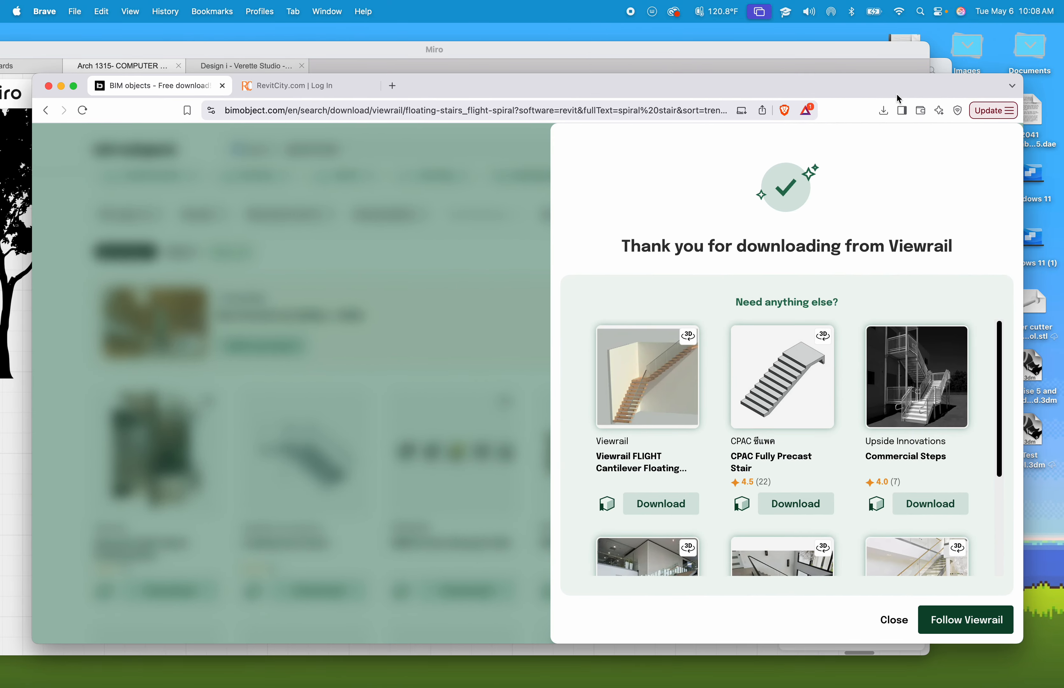
{"action": "left_click", "coordinate": [63, 85]}
{"action": "key", "text": "ctrl+Right"}
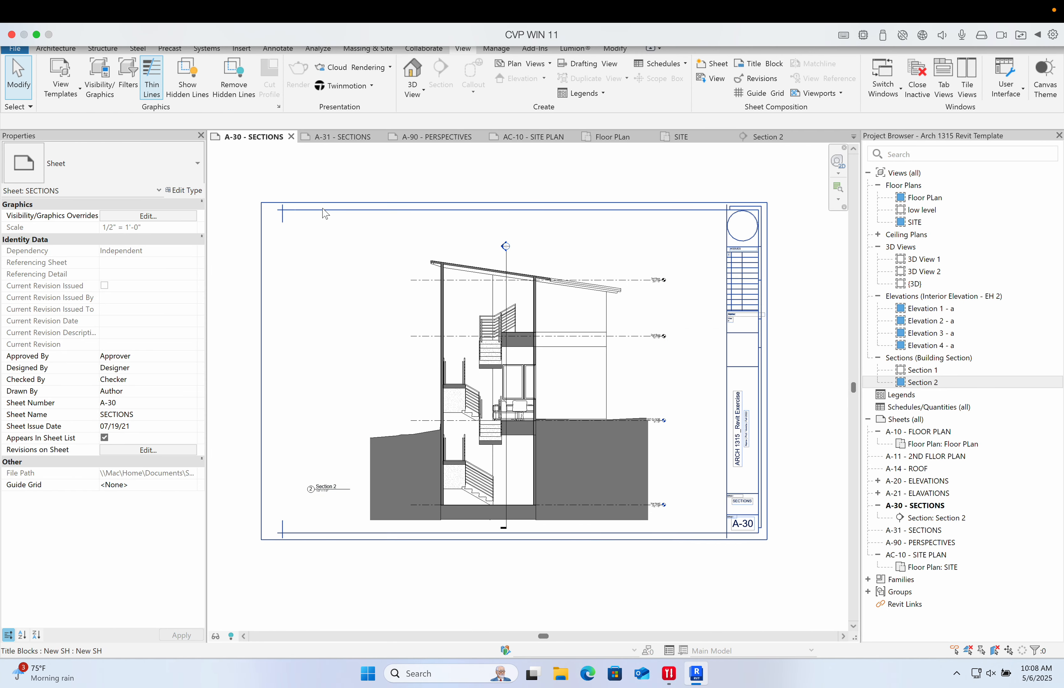
{"action": "key", "text": "ctrl+Left"}
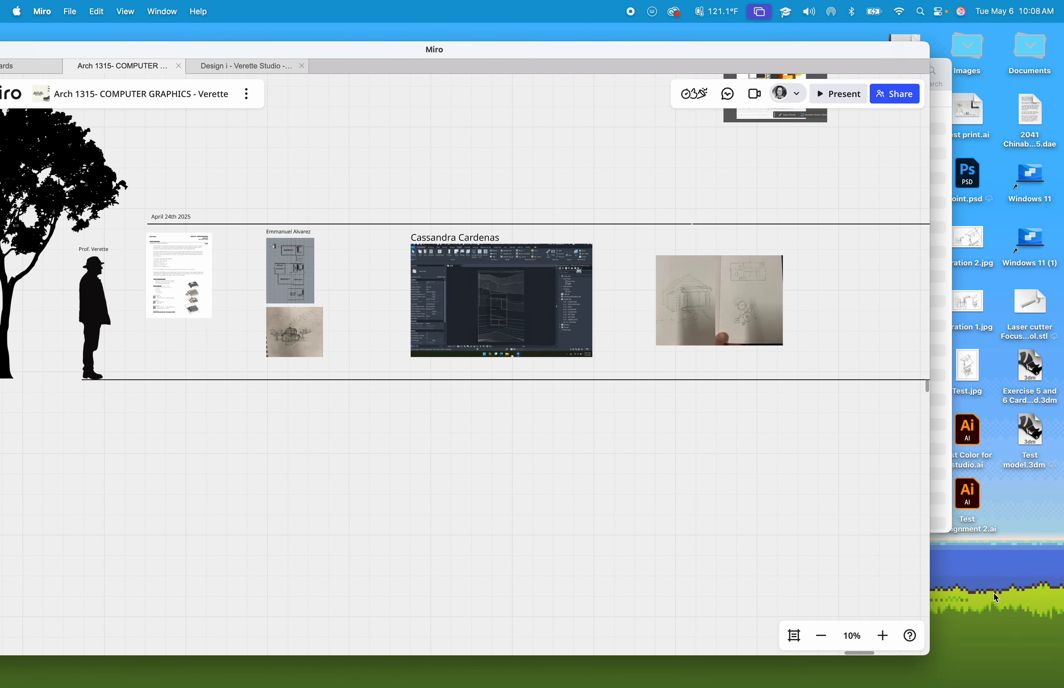
{"action": "left_click", "coordinate": [994, 593]}
{"action": "key", "text": "ctrl+Right"}
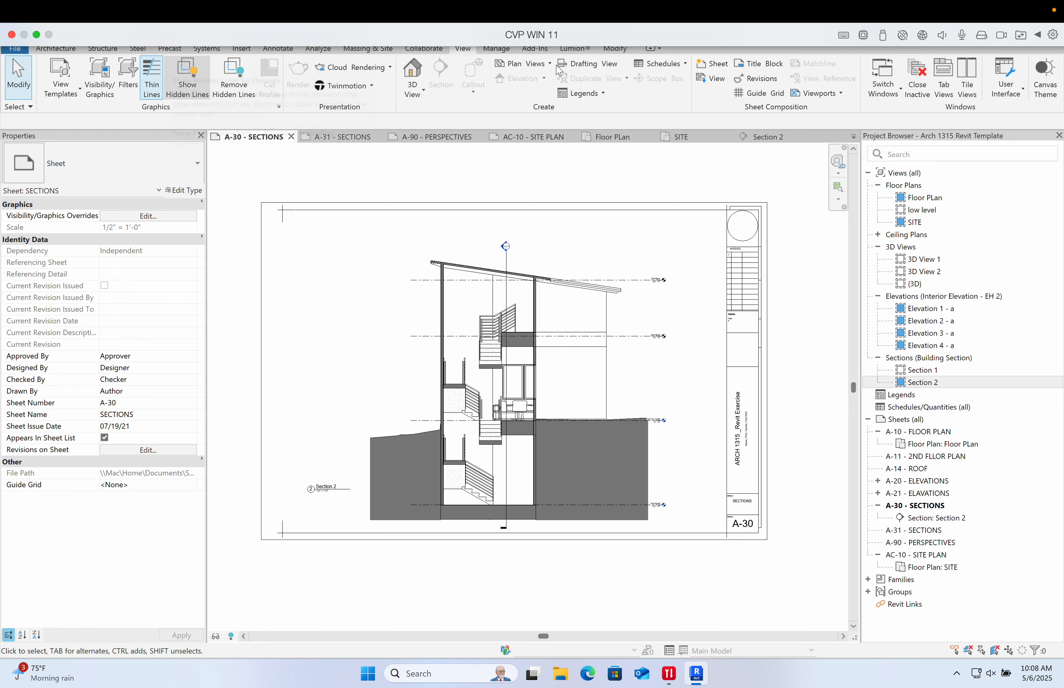
{"action": "left_click", "coordinate": [36, 34]}
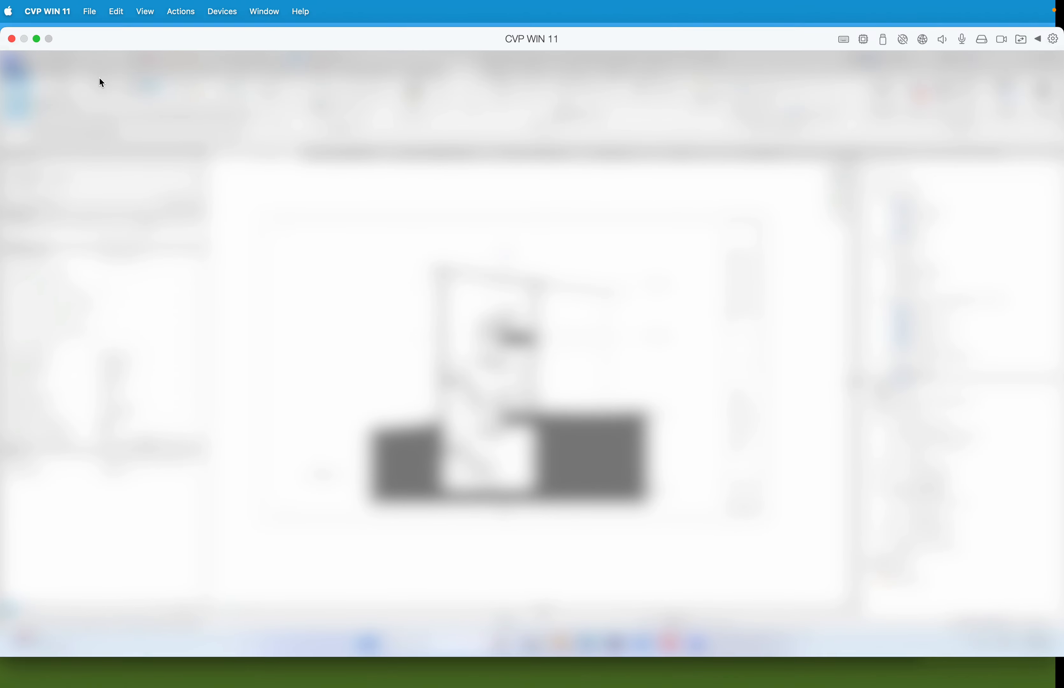
- Minimize Revit and open the Revit print test PDF from the desktop, always opening PDFs with Microsoft Edge
{"action": "left_click", "coordinate": [37, 38]}
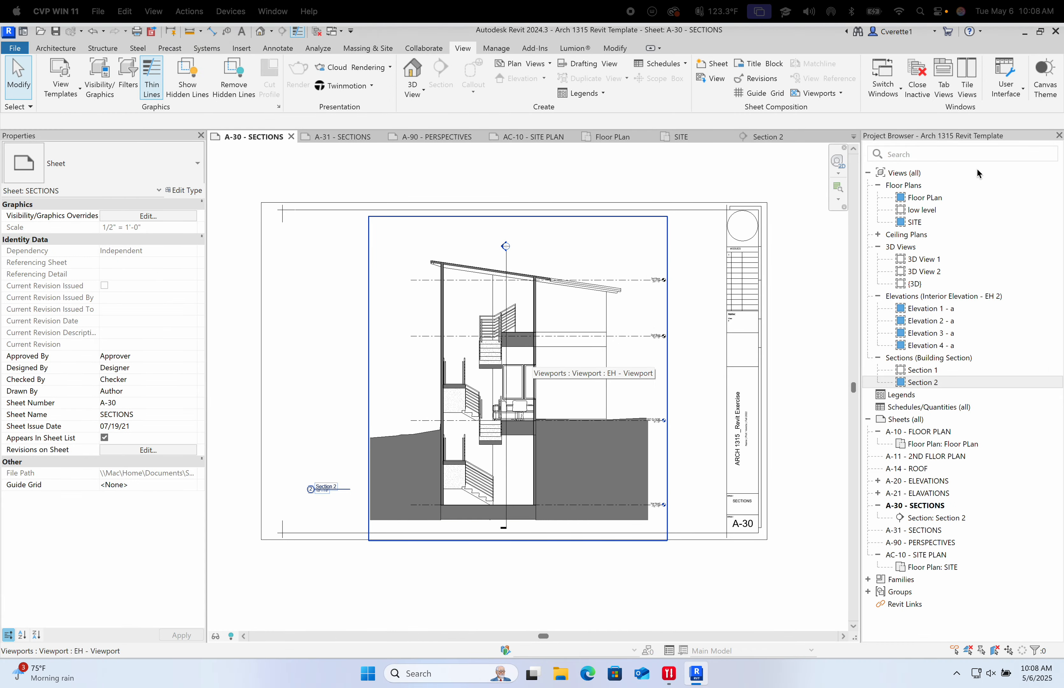
{"action": "left_click", "coordinate": [1025, 32]}
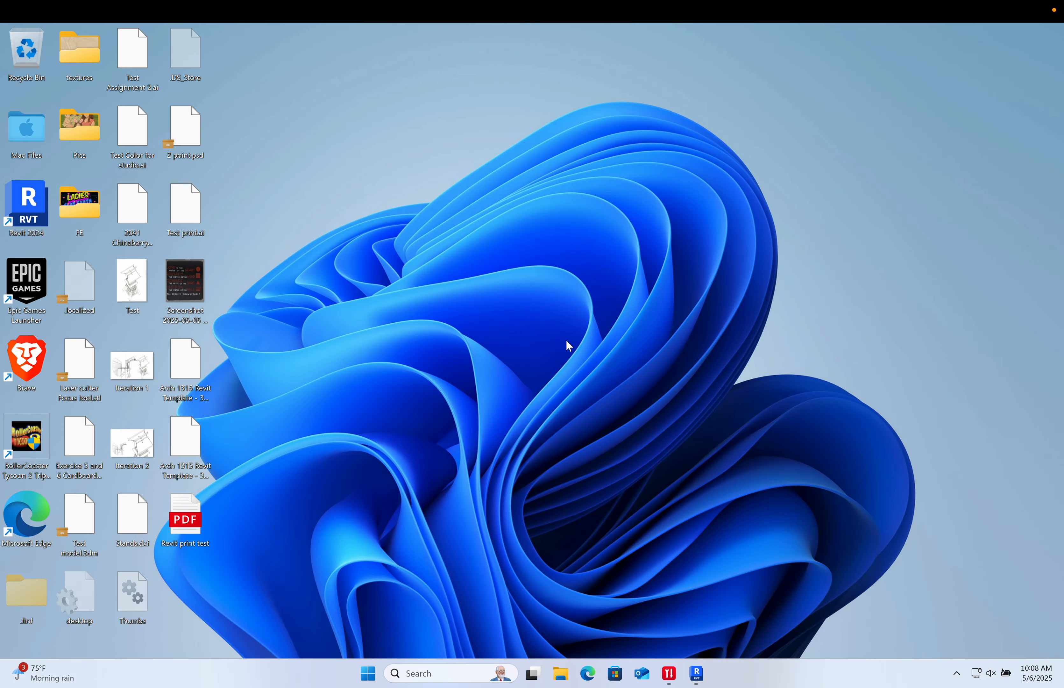
{"action": "double_click", "coordinate": [192, 525]}
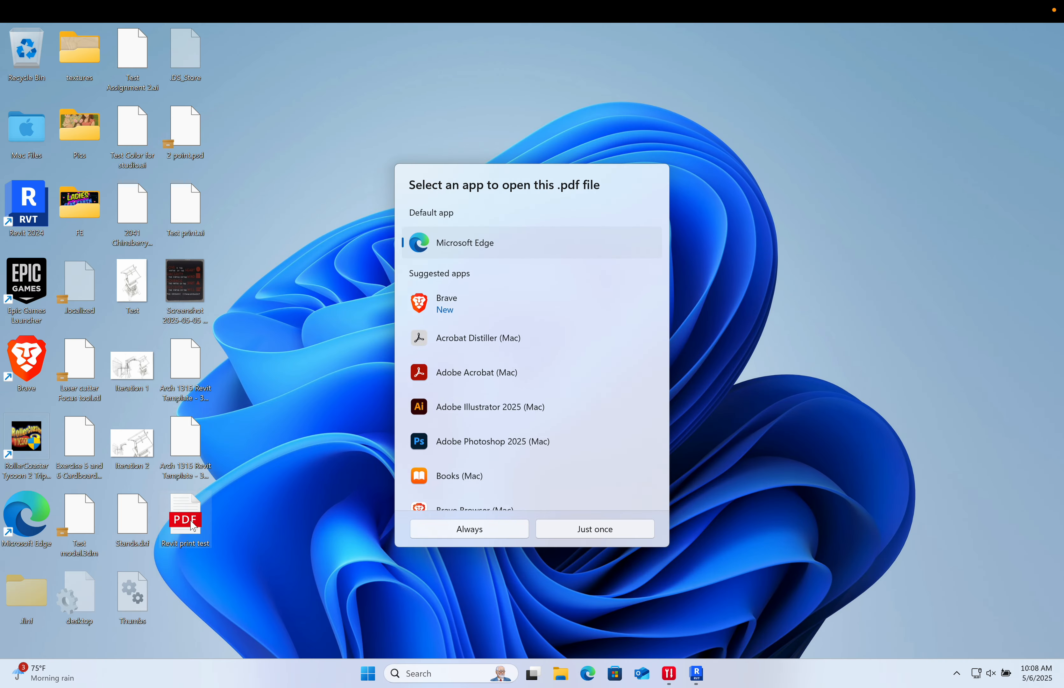
{"action": "left_click", "coordinate": [468, 529]}
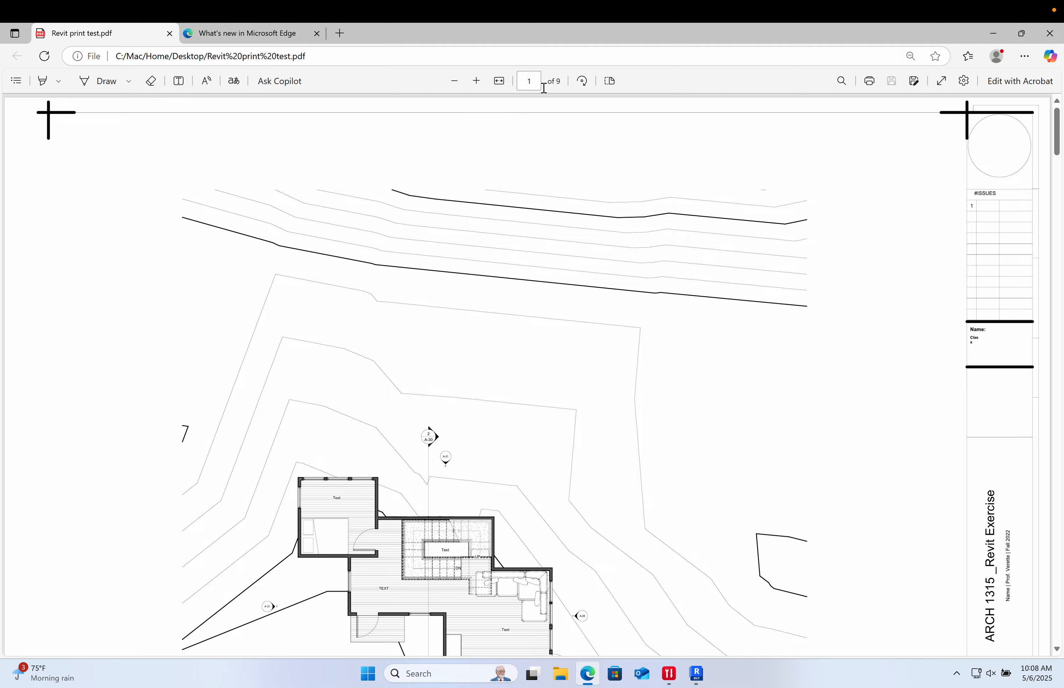
- Review the printed sheet pages of the PDF, checking each sheet's layout and annotations
{"action": "left_click", "coordinate": [455, 81]}
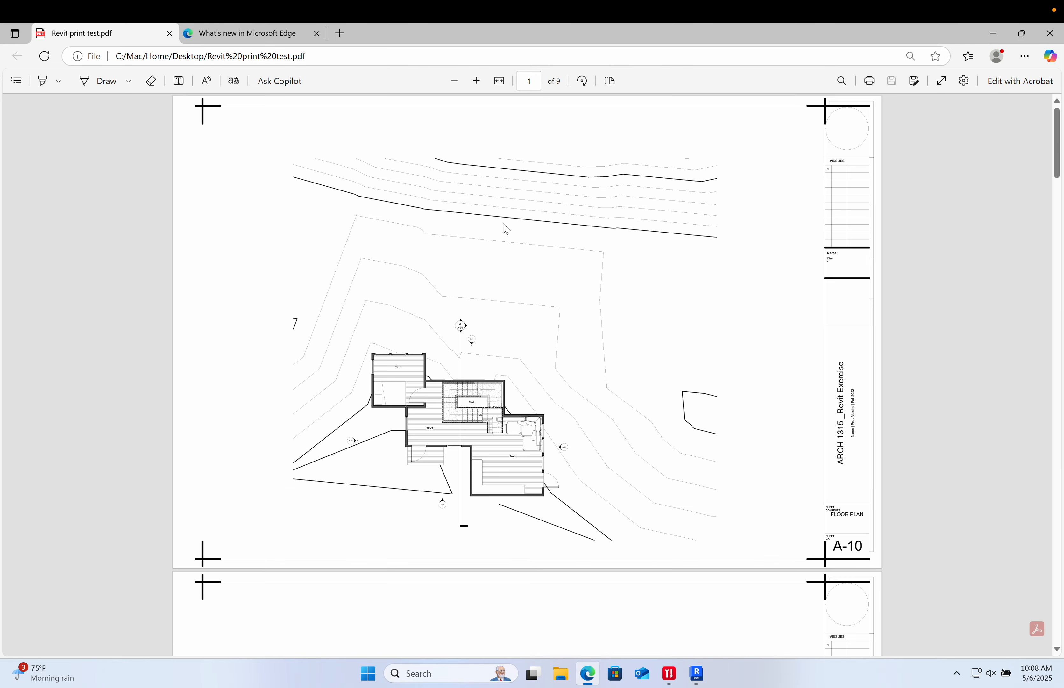
{"action": "scroll", "coordinate": [504, 230], "scroll_direction": "down", "scroll_amount": 15}
{"action": "scroll", "coordinate": [505, 237], "scroll_direction": "down", "scroll_amount": 20}
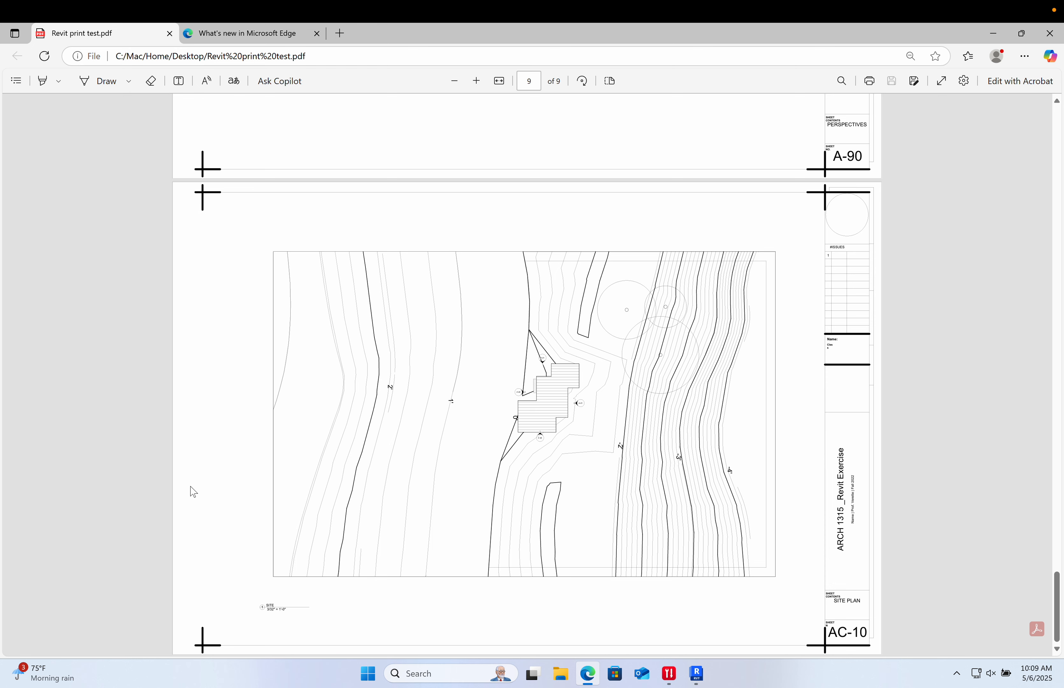
{"action": "scroll", "coordinate": [670, 469], "scroll_direction": "up", "scroll_amount": 20}
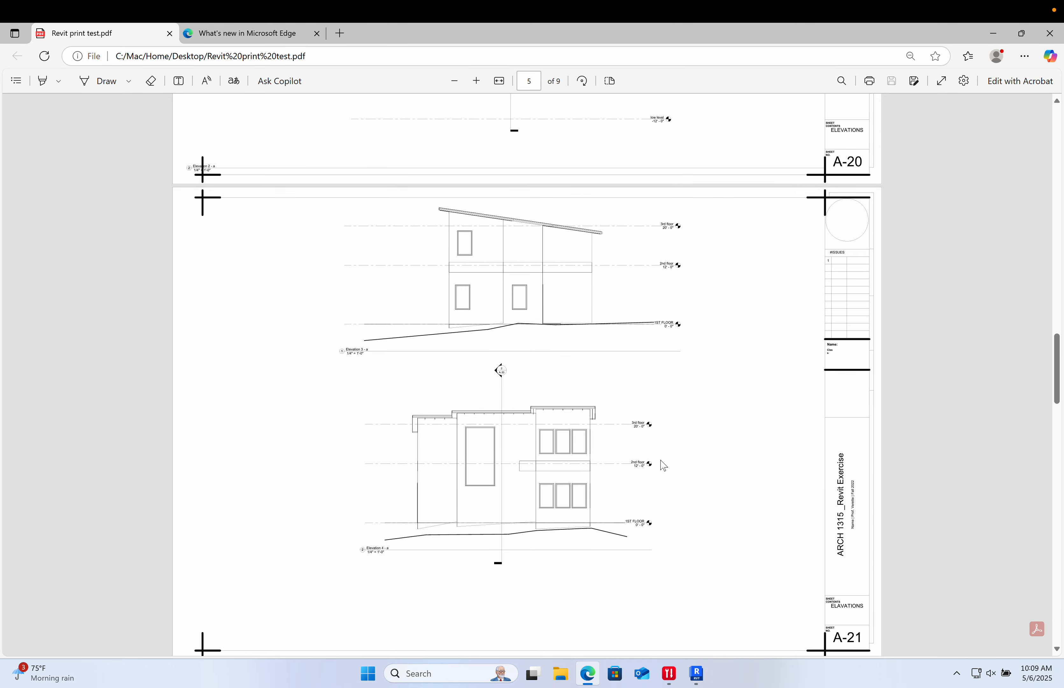
{"action": "scroll", "coordinate": [660, 467], "scroll_direction": "up", "scroll_amount": 6, "text": "ctrl"}
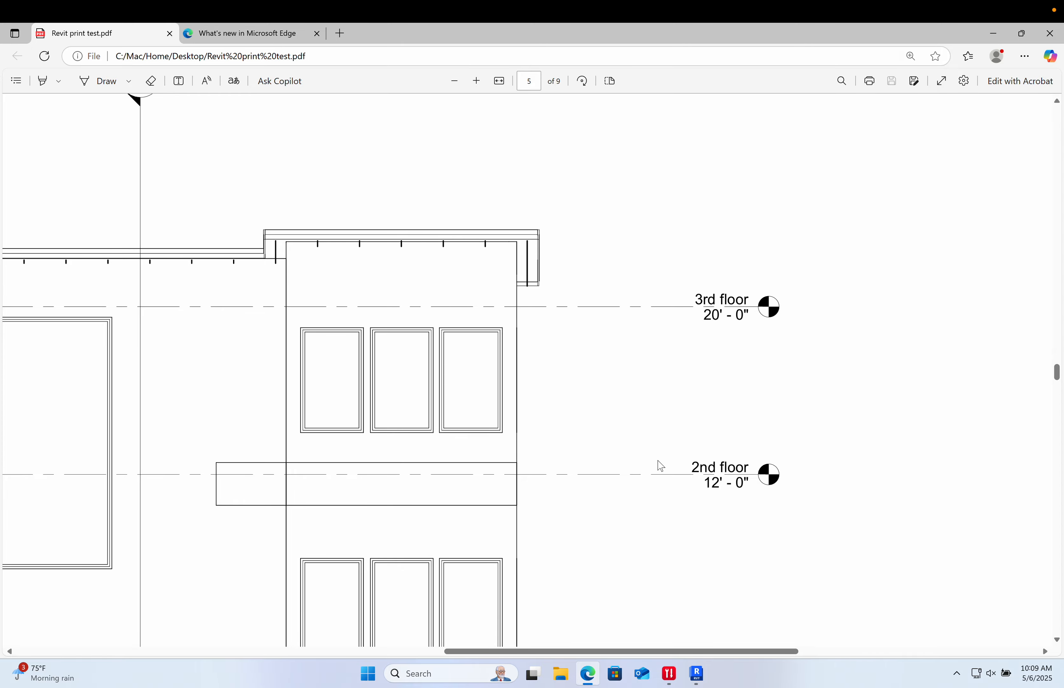
{"action": "scroll", "coordinate": [661, 466], "scroll_direction": "down", "scroll_amount": 5, "text": "ctrl"}
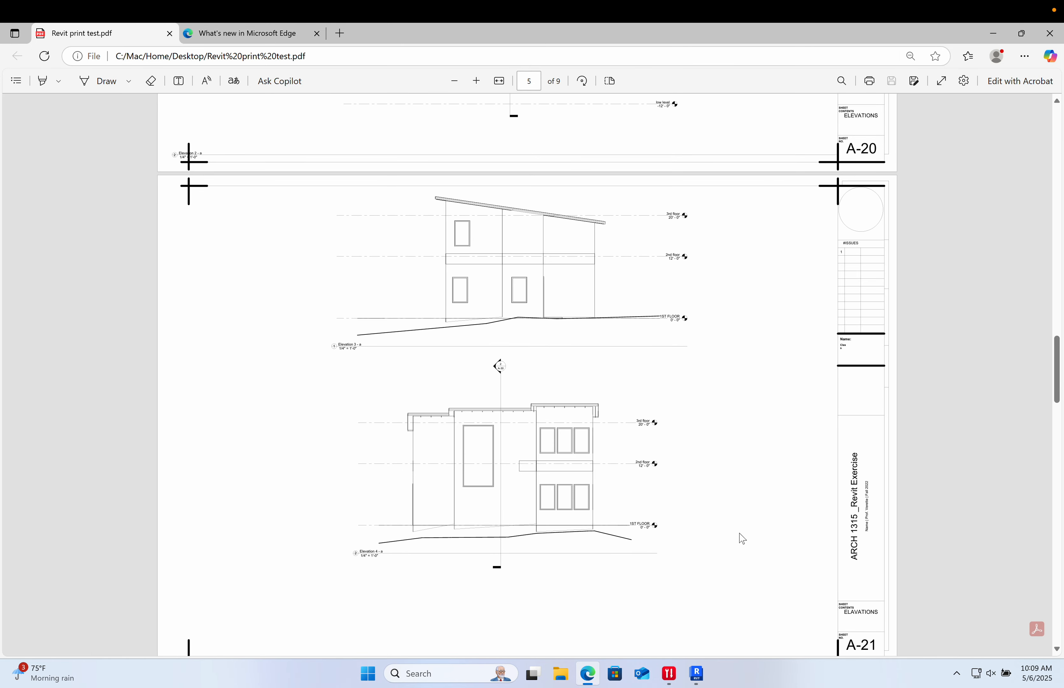
{"action": "scroll", "coordinate": [743, 538], "scroll_direction": "up", "scroll_amount": 5}
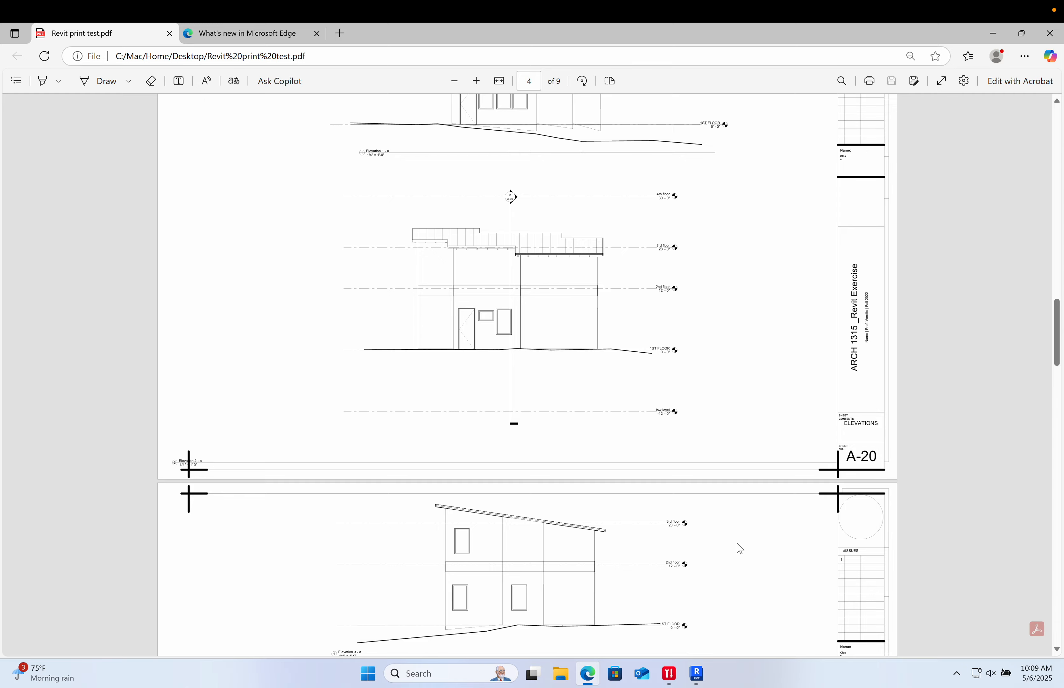
{"action": "scroll", "coordinate": [740, 549], "scroll_direction": "up", "scroll_amount": 19}
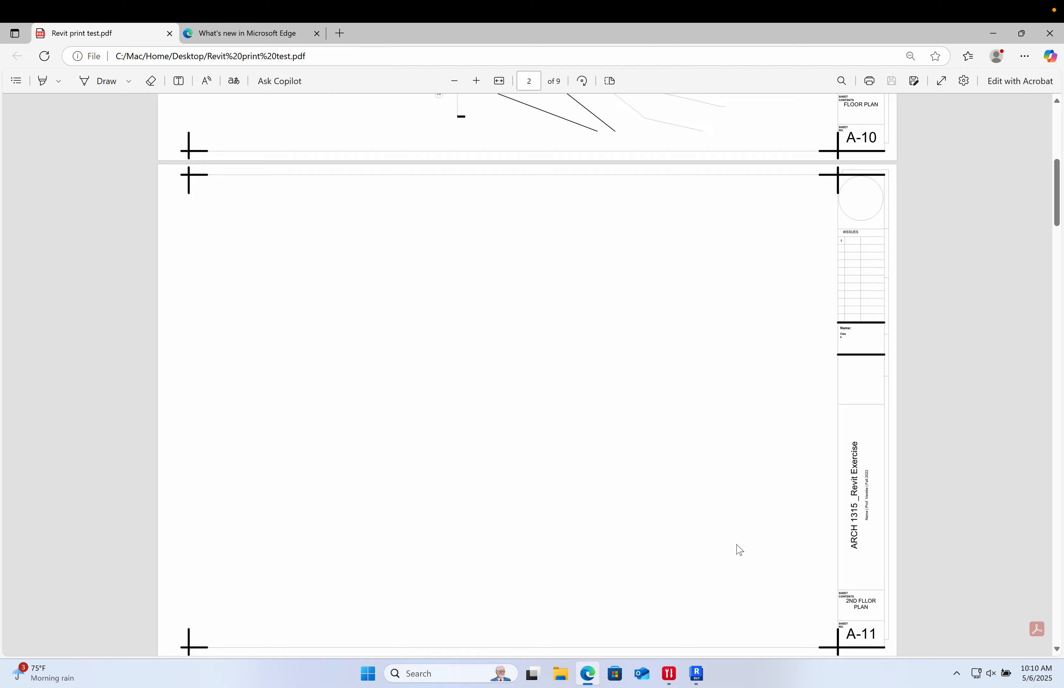
{"action": "scroll", "coordinate": [739, 550], "scroll_direction": "up", "scroll_amount": 8}
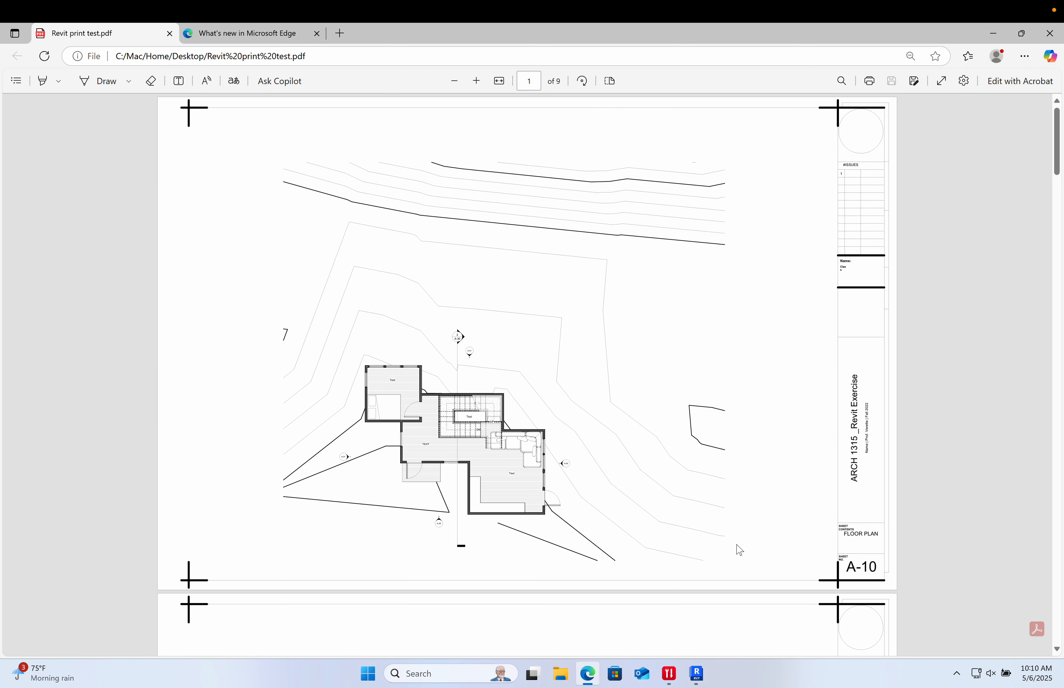